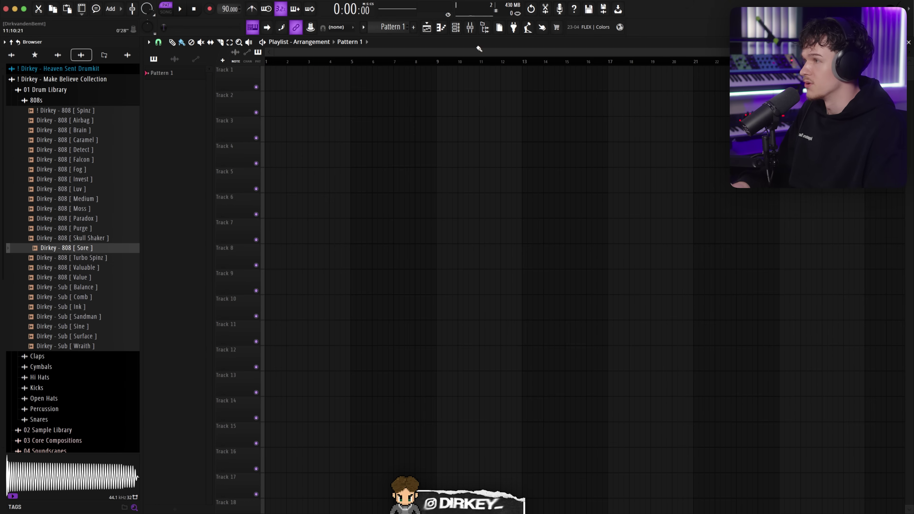
# Step: Replace the Sampler channel in the channel rack with the Keyscape instrument
pyautogui.click(456, 27)
pyautogui.rightClick(397, 228)
pyautogui.moveTo(442, 313)
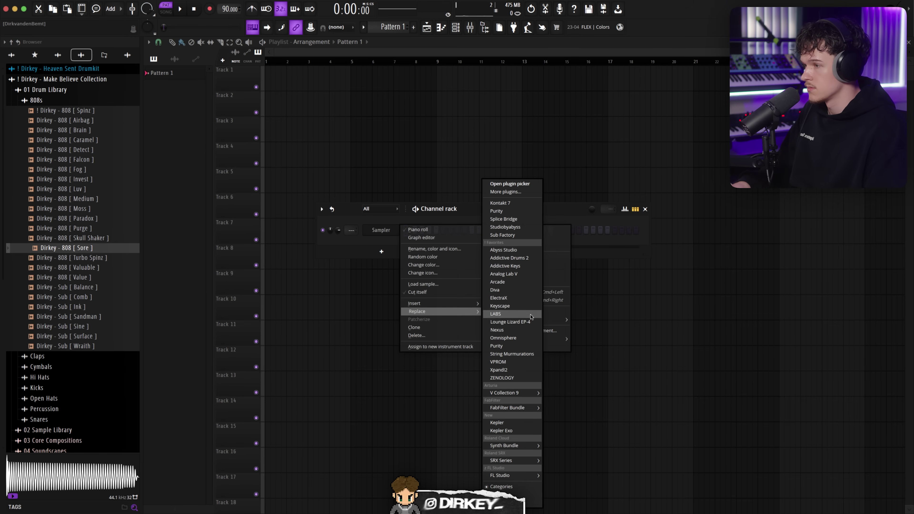
pyautogui.click(525, 306)
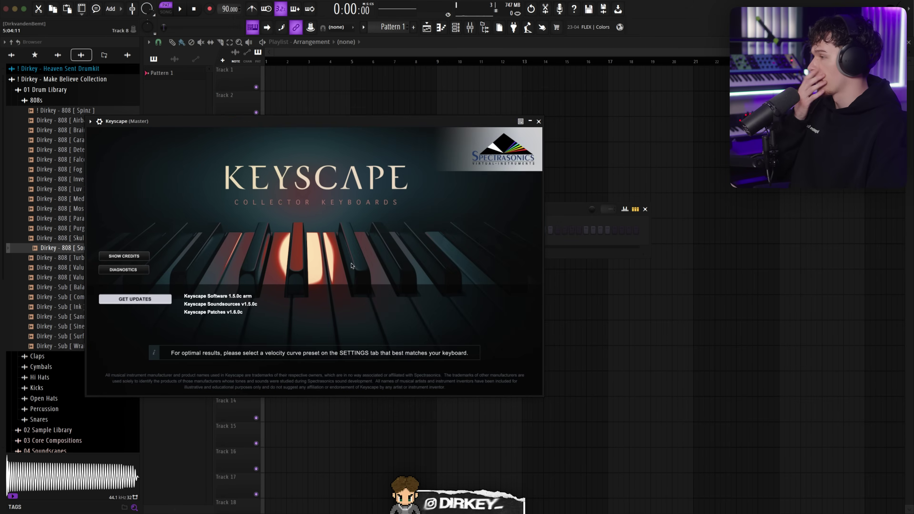
pyautogui.moveTo(171, 126); pyautogui.dragTo(195, 108)
pyautogui.scroll(-2, 161, 274)
# Step: Filter Keyscape's patches to Acoustic Pianos, audition several LA Custom C7 patches, and load LA Custom C7 - Wash
pyautogui.click(136, 155)
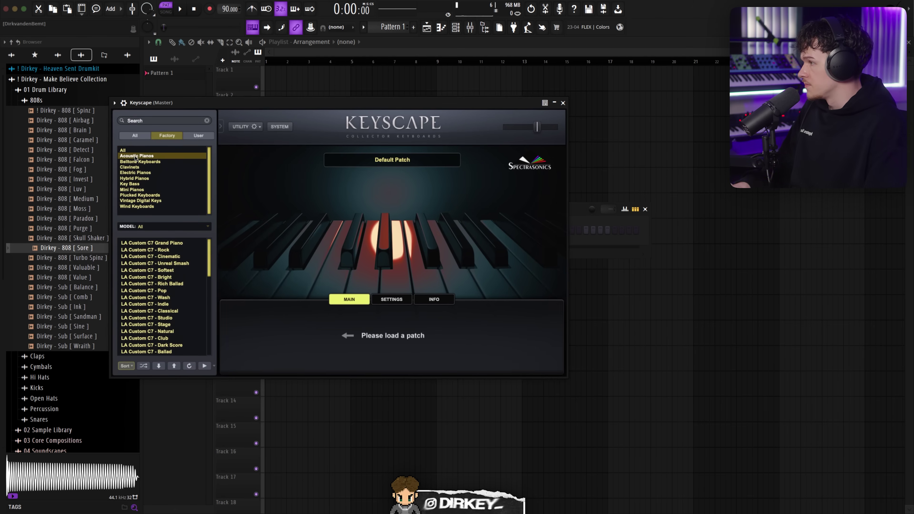
pyautogui.scroll(1, 161, 274)
pyautogui.click(155, 250)
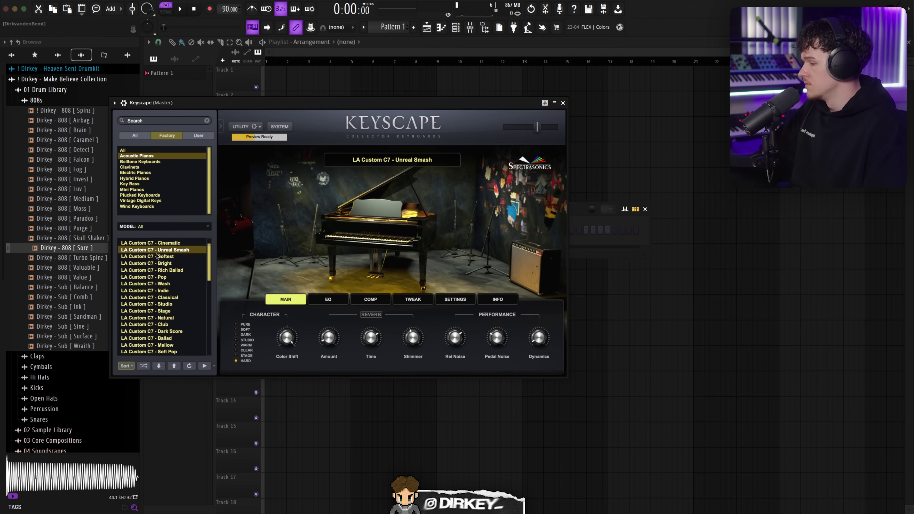
pyautogui.click(166, 256)
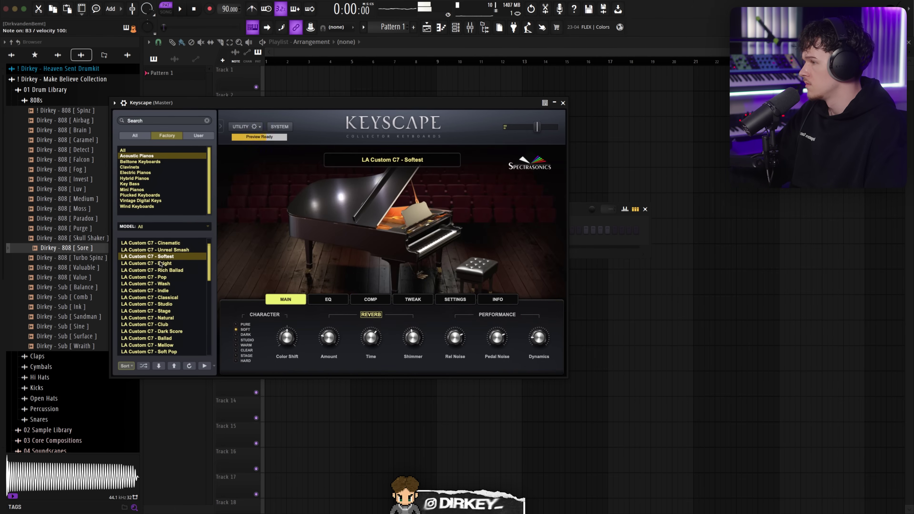
pyautogui.click(161, 263)
pyautogui.click(163, 297)
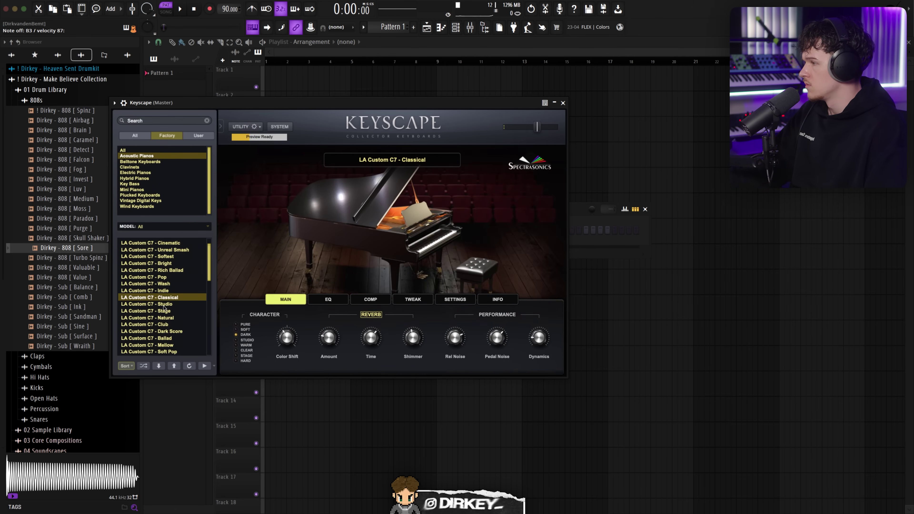
pyautogui.click(164, 304)
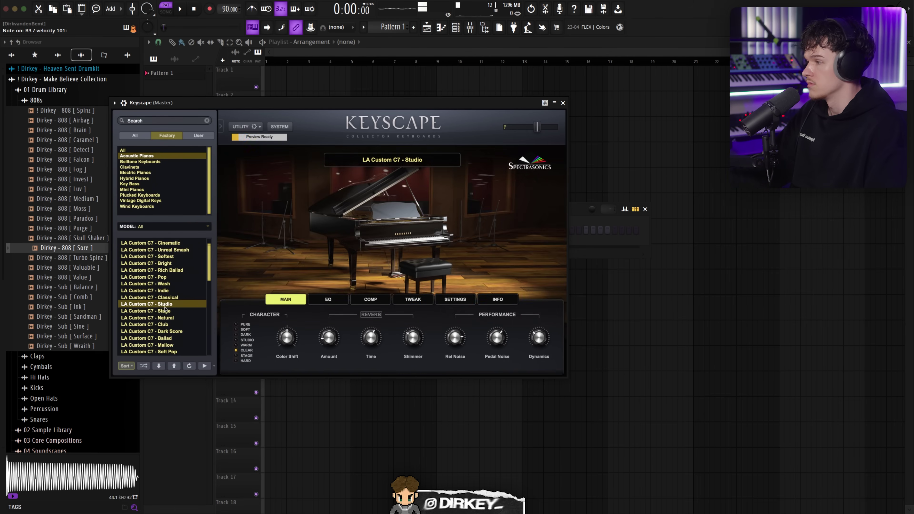
pyautogui.click(159, 317)
pyautogui.click(155, 325)
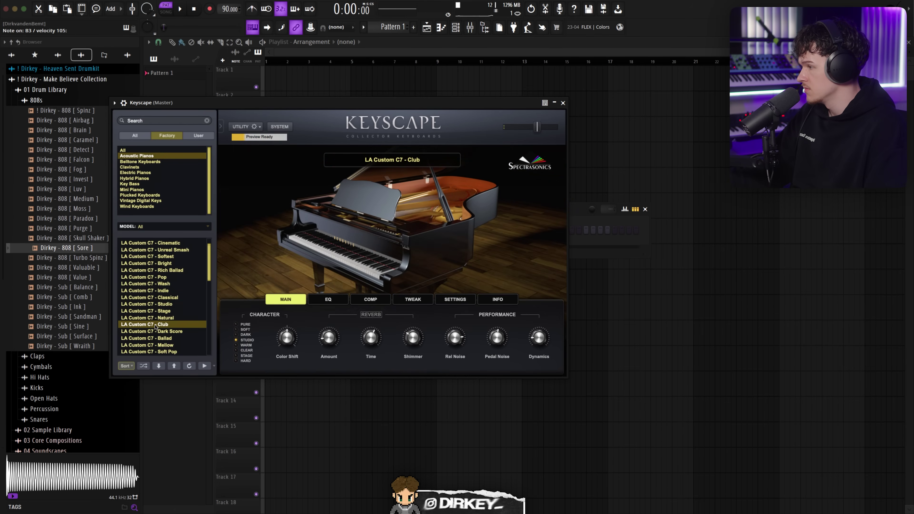
pyautogui.click(162, 285)
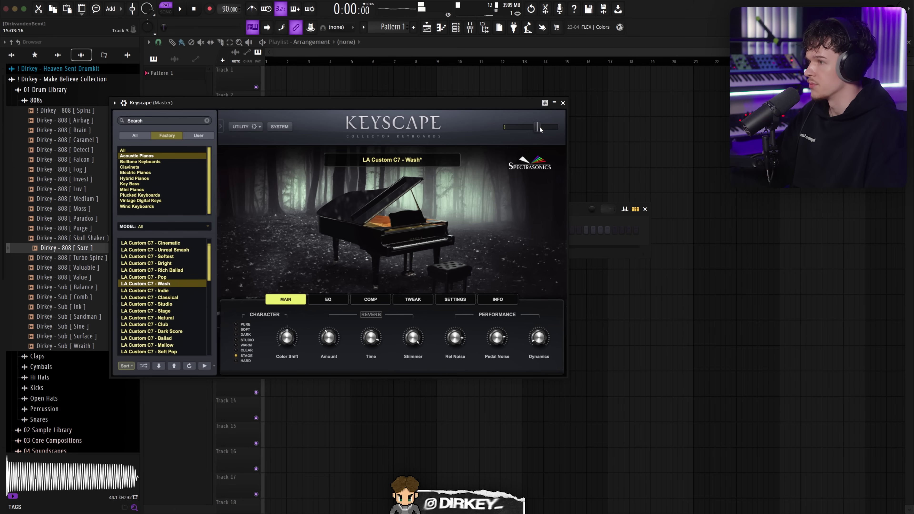
pyautogui.click(563, 101)
# Step: Open the Keyscape channel's piano roll and set its scale highlighting to F Minor Natural (Aeolian)
pyautogui.rightClick(381, 231)
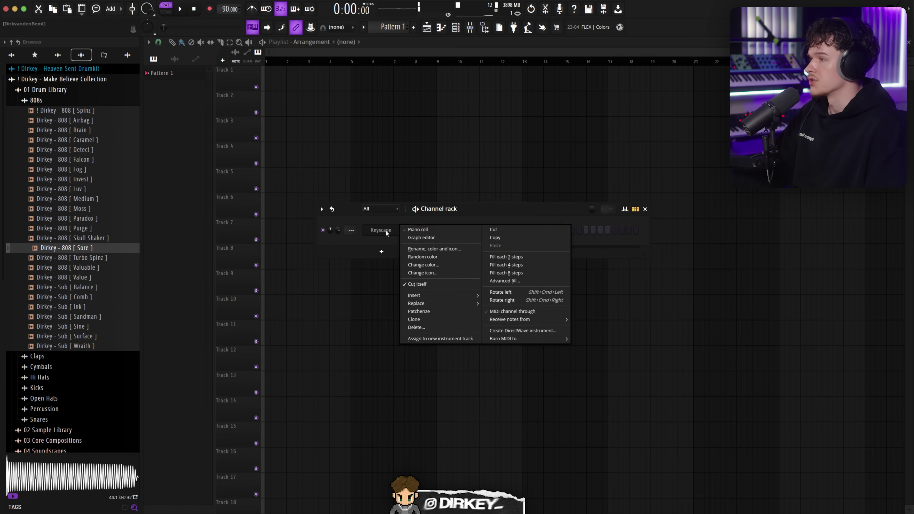
pyautogui.click(410, 229)
pyautogui.click(166, 41)
pyautogui.click(164, 42)
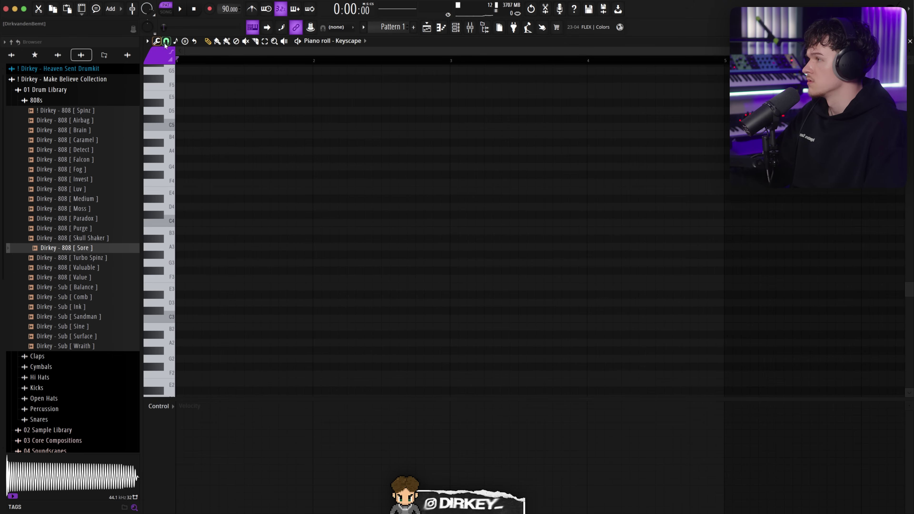
pyautogui.click(175, 40)
pyautogui.click(238, 184)
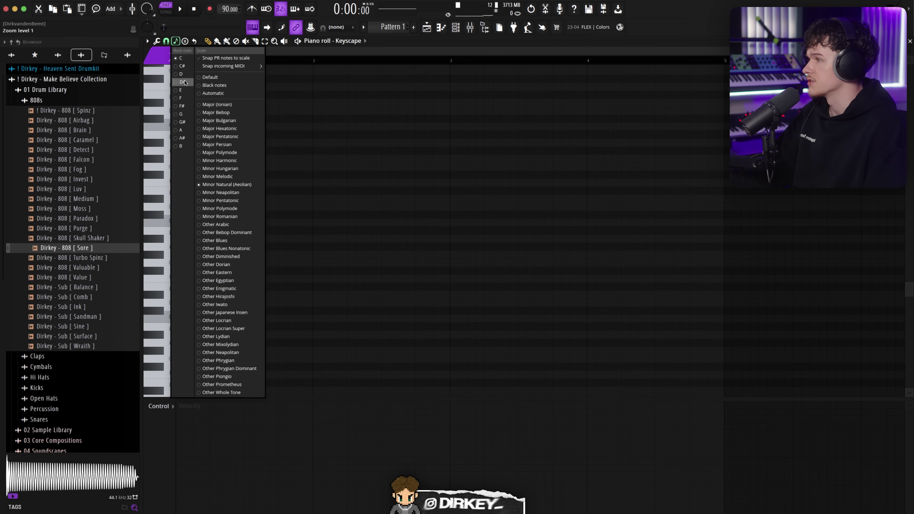
pyautogui.click(186, 100)
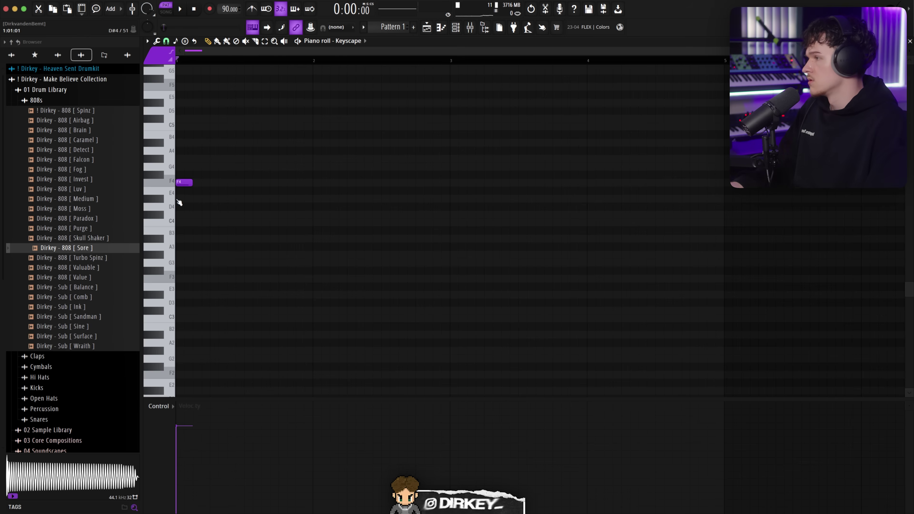
# Step: Draw a two-bar F4 note at the start of bar 1, lower its velocity, and audition it with the Wash patch
pyautogui.moveTo(191, 180); pyautogui.dragTo(438, 194)
pyautogui.press('space')
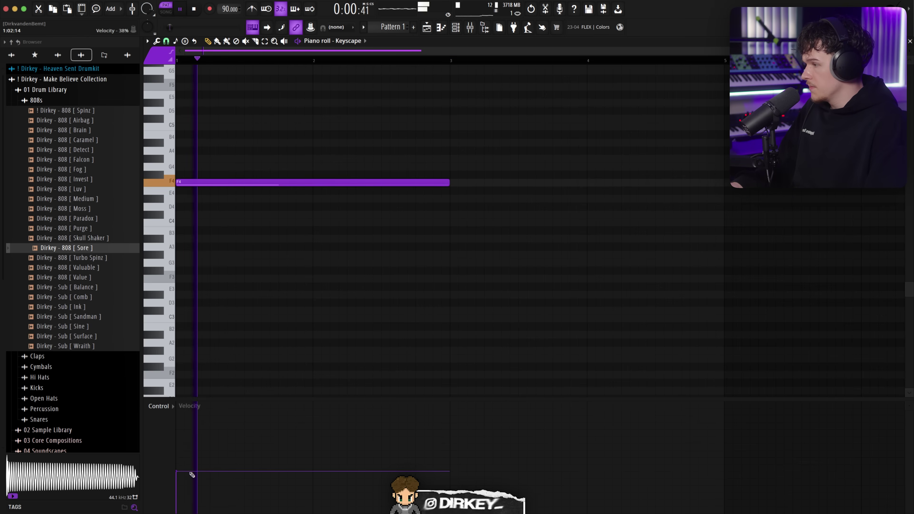
pyautogui.click(457, 28)
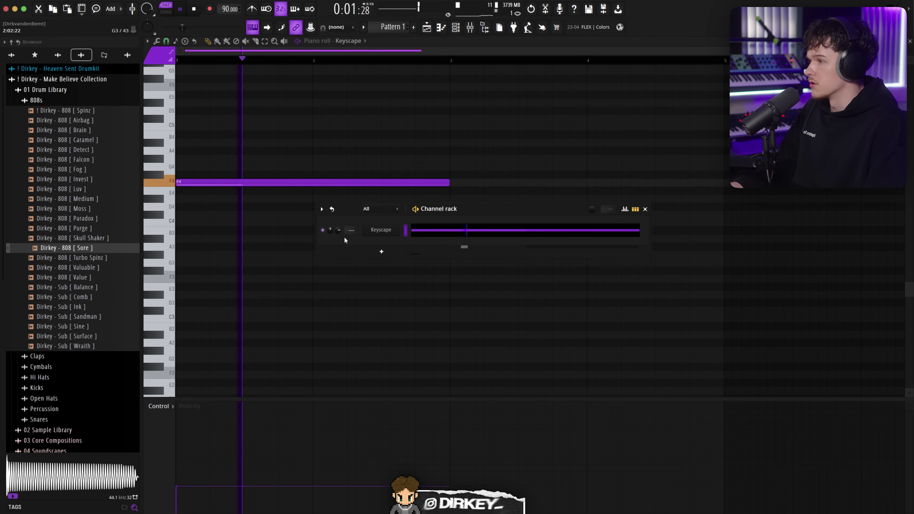
pyautogui.click(392, 233)
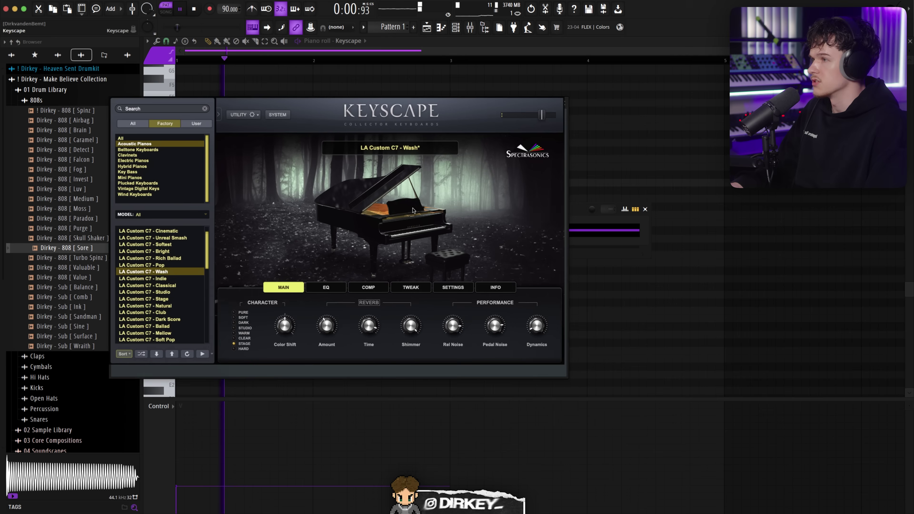
pyautogui.click(563, 103)
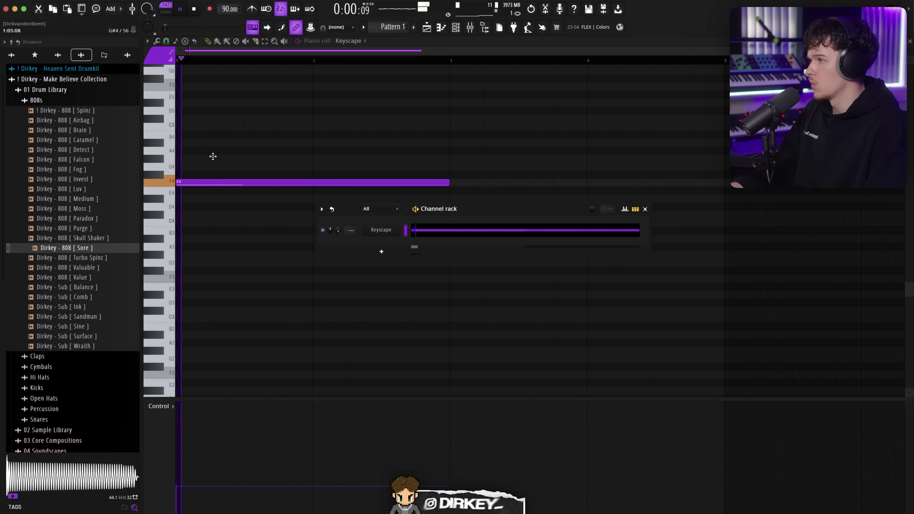
# Step: Move the note down two octaves to F2 and replace it with a two-bar F2 note starting at bar 2
pyautogui.hotkey('ctrl', 'Down')
pyautogui.hotkey('ctrl', 'Down')
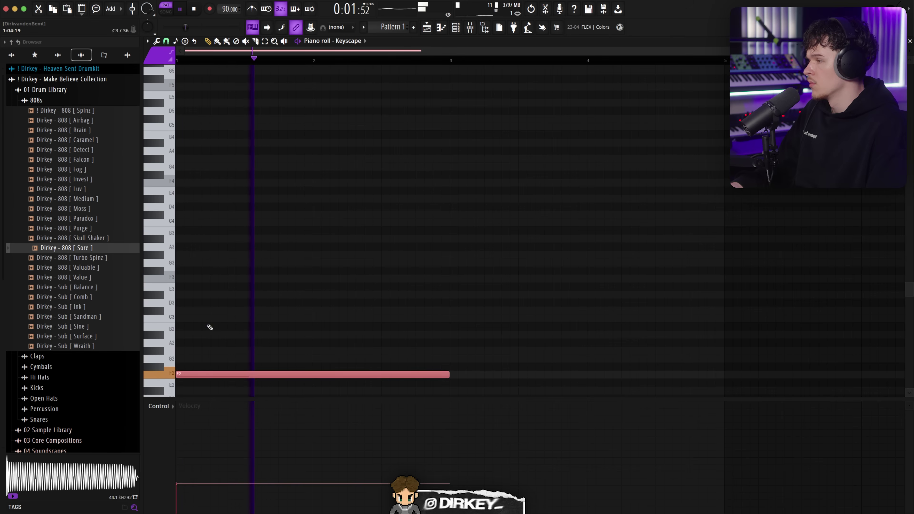
pyautogui.rightClick(239, 374)
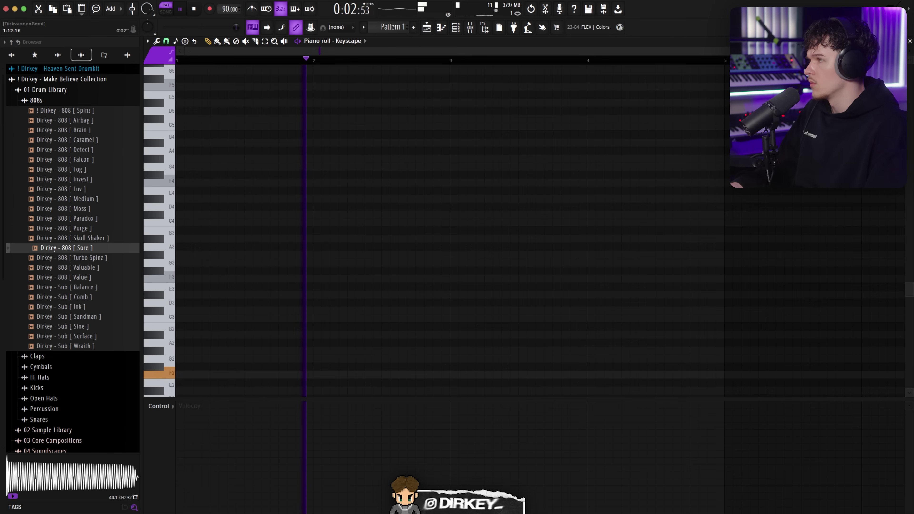
pyautogui.click(308, 375)
pyautogui.scroll(-4, 341, 327)
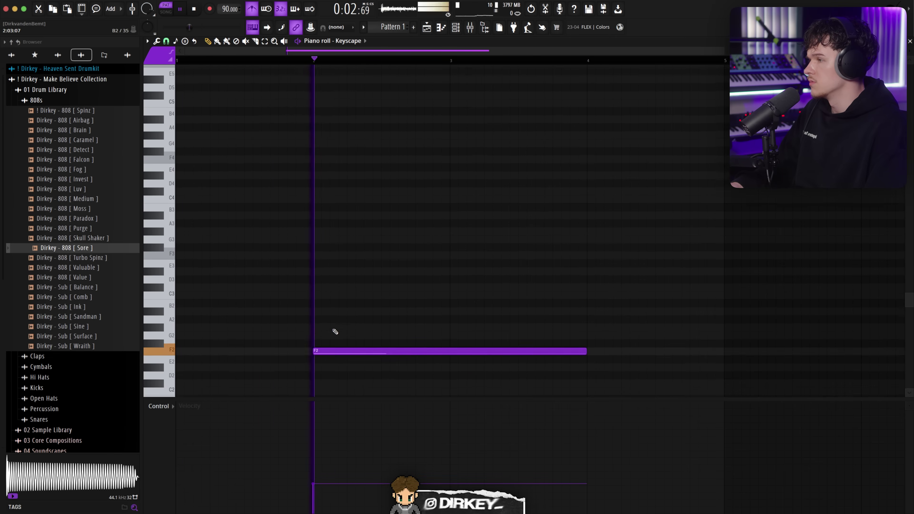
pyautogui.moveTo(341, 302)
pyautogui.mouseDown()
pyautogui.moveTo(342, 314)
pyautogui.moveTo(341, 302)
pyautogui.mouseUp()
pyautogui.press('space')
# Step: Build a two-bar F minor chord at bar 1 from the notes F3, G#3 and C4
pyautogui.moveTo(210, 277)
pyautogui.mouseDown()
pyautogui.moveTo(152, 280)
pyautogui.moveTo(154, 200)
pyautogui.mouseUp()
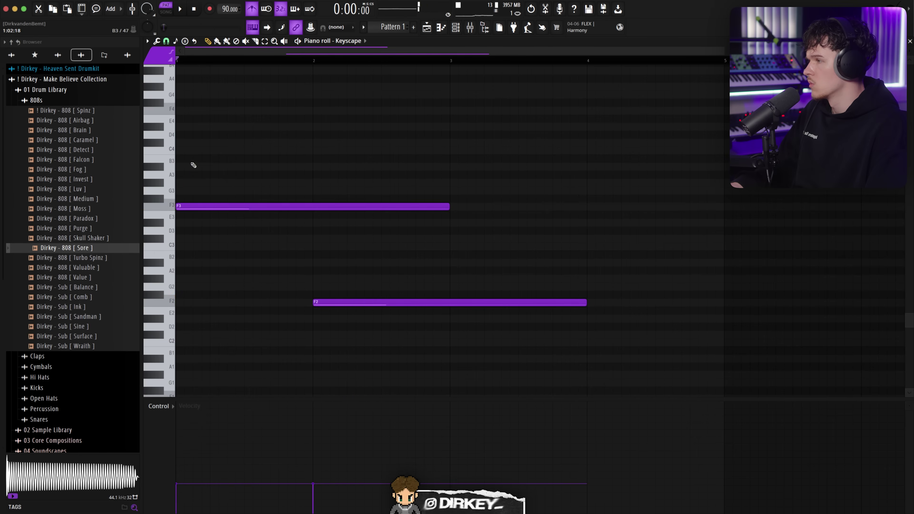
pyautogui.click(197, 182)
pyautogui.click(198, 150)
pyautogui.click(201, 182)
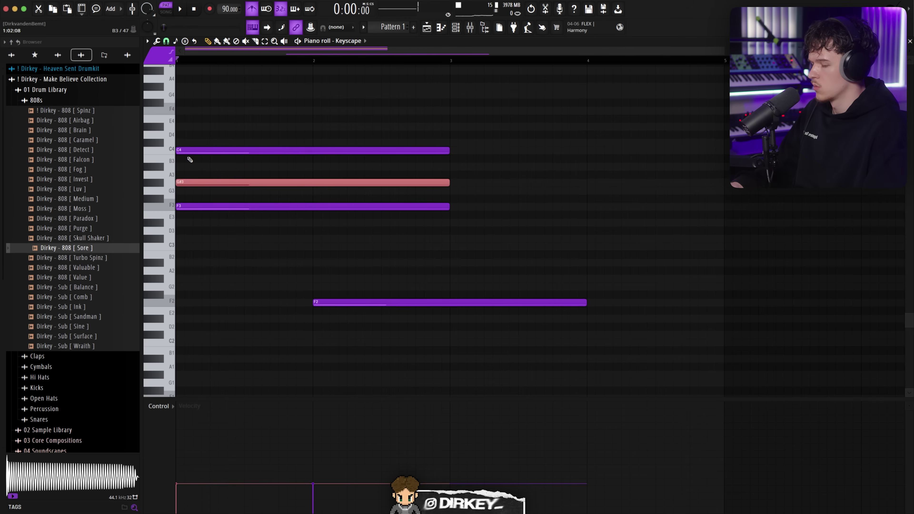
# Step: Audition the chord in different octaves and settle it one octave higher, on F4, G#4 and C5
pyautogui.hotkey('ctrl', 'Up')
pyautogui.press('space')
pyautogui.hotkey('ctrl', 'Up')
pyautogui.press('space')
pyautogui.press('space')
pyautogui.hotkey('ctrl', 'Down')
pyautogui.hotkey('ctrl', 'Down')
pyautogui.moveTo(319, 216); pyautogui.dragTo(281, 291)
pyautogui.hotkey('ctrl', 'Up')
pyautogui.press('space')
pyautogui.press('space')
# Step: Add a C#3 bass note beneath the chord and stretch it across bar 1
pyautogui.click(194, 361)
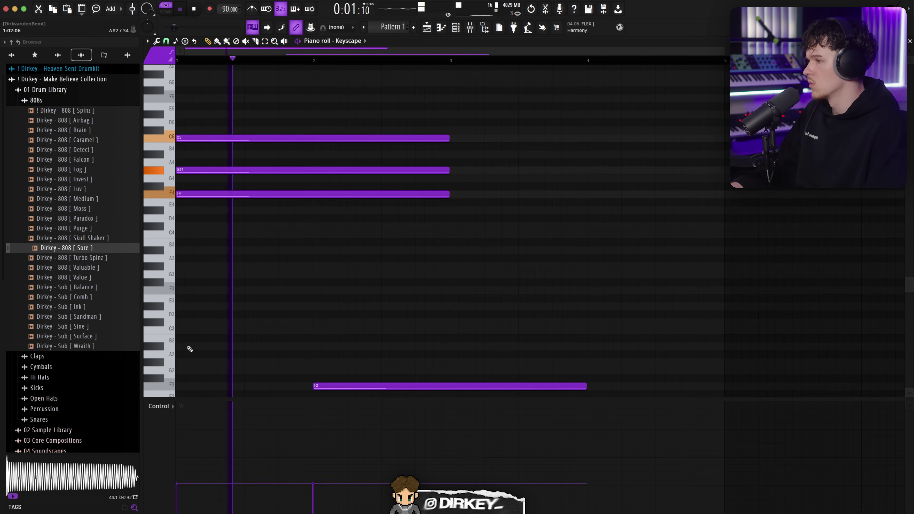
pyautogui.click(203, 330)
pyautogui.press('space')
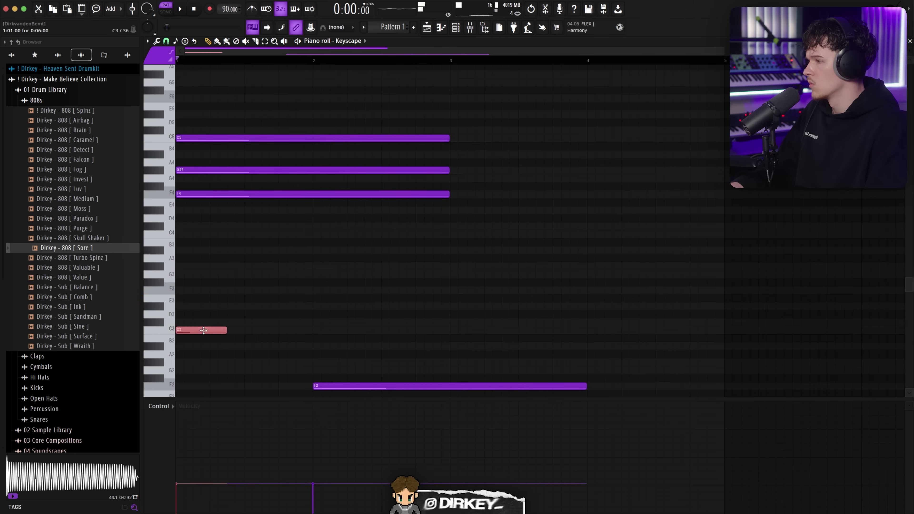
pyautogui.hotkey('shift', 'Up')
pyautogui.press('space')
pyautogui.moveTo(227, 322); pyautogui.dragTo(312, 322)
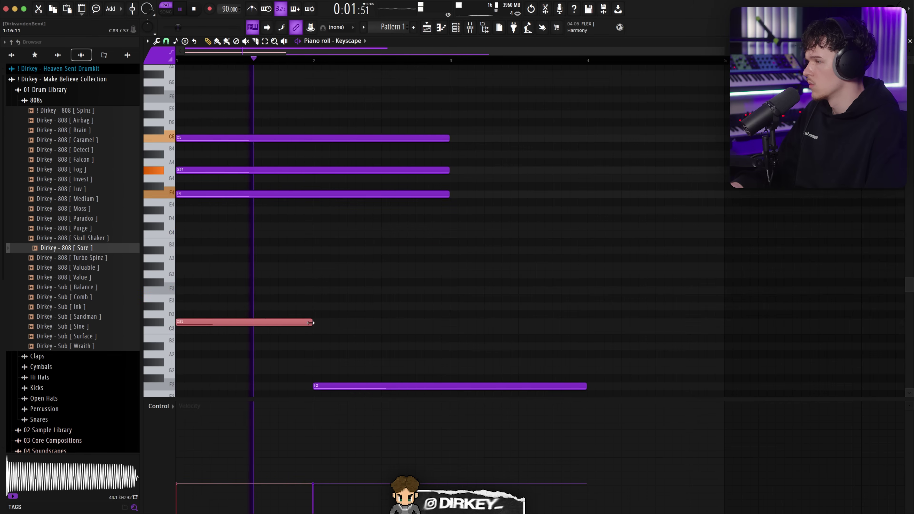
# Step: Continue the bass line with A#2 filling bar 2, the F2 note moved to bar 3, and G#2 at bar 4
pyautogui.click(312, 346)
pyautogui.press('space')
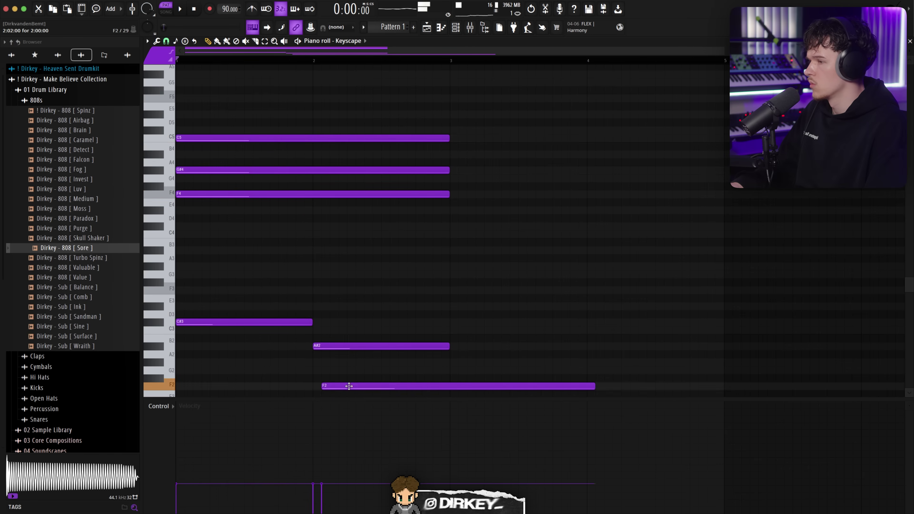
pyautogui.moveTo(349, 386); pyautogui.dragTo(475, 383)
pyautogui.click(581, 366)
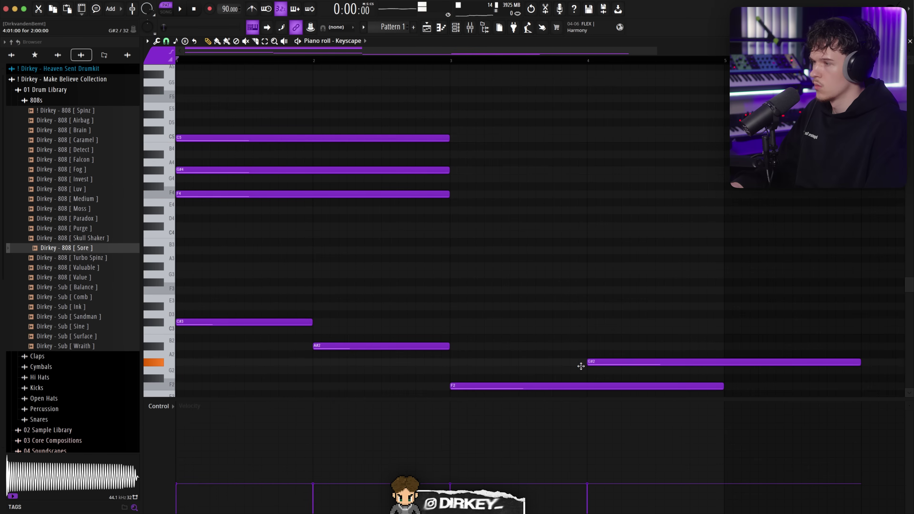
pyautogui.press('space')
# Step: Repeat the chord at bar 3 with two-bar F4, G#4 and C5 notes
pyautogui.scroll(-2, 581, 360)
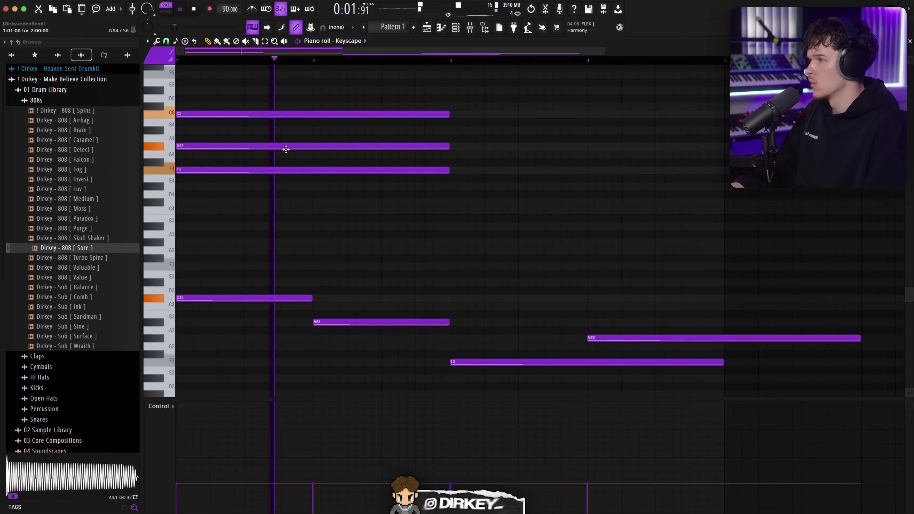
pyautogui.moveTo(432, 94); pyautogui.dragTo(447, 174)
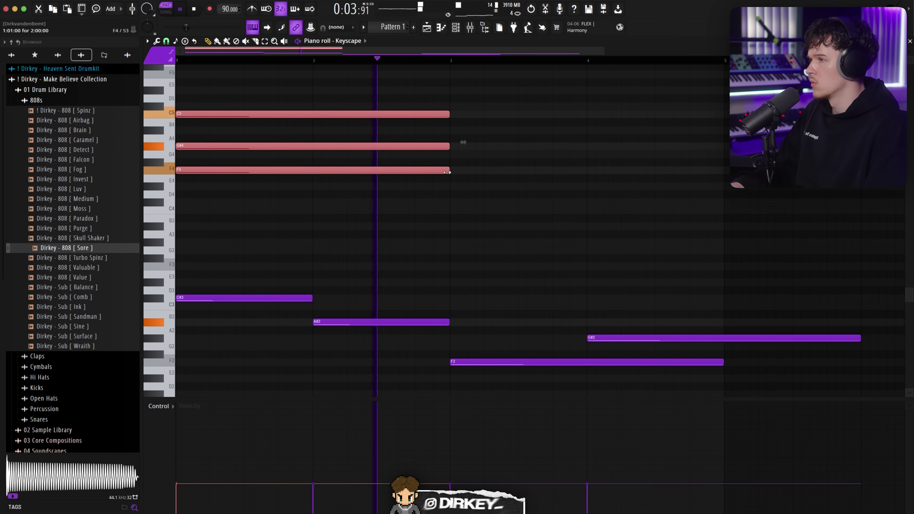
pyautogui.press('space')
pyautogui.click(449, 220)
pyautogui.moveTo(449, 224); pyautogui.dragTo(451, 168)
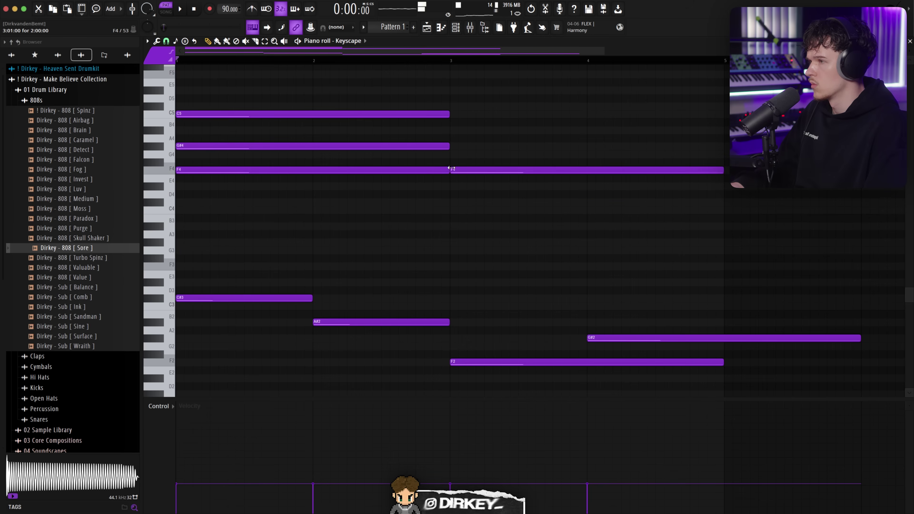
pyautogui.click(451, 146)
pyautogui.click(451, 113)
# Step: Examine how the repeated upper chord relates to the changing bass notes by selecting each group in turn
pyautogui.moveTo(228, 98); pyautogui.dragTo(631, 219)
pyautogui.moveTo(306, 195); pyautogui.dragTo(342, 94)
pyautogui.moveTo(185, 181); pyautogui.dragTo(260, 73)
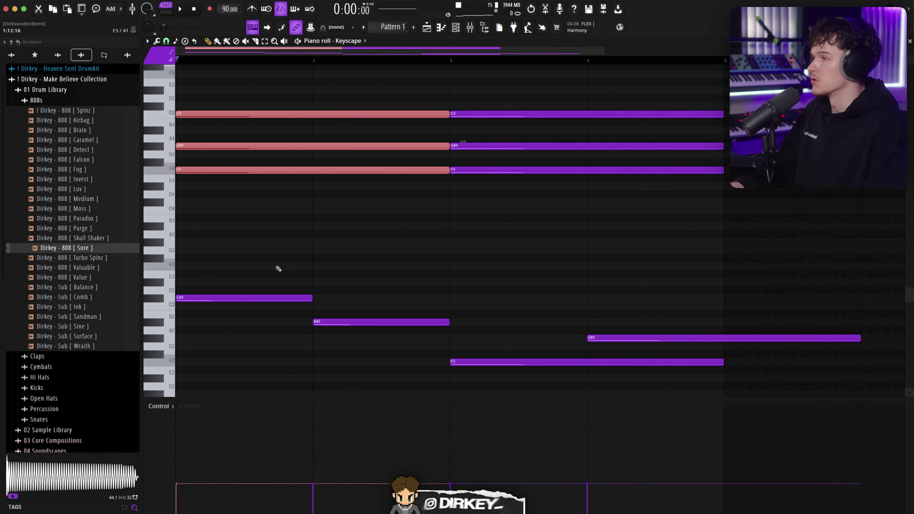
pyautogui.click(455, 364)
pyautogui.moveTo(219, 288); pyautogui.dragTo(425, 331)
pyautogui.moveTo(271, 279); pyautogui.dragTo(429, 352)
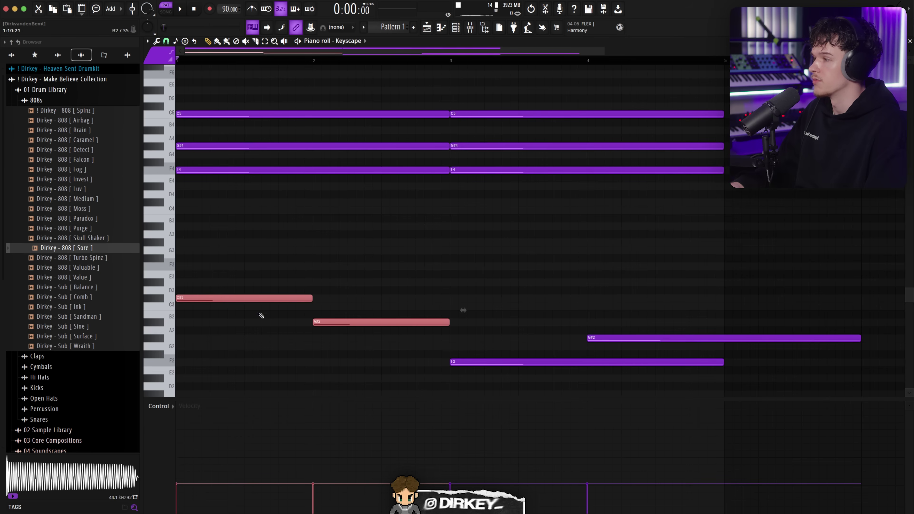
pyautogui.moveTo(209, 275); pyautogui.dragTo(242, 306)
pyautogui.click(341, 321)
# Step: Play the pattern and shorten the F2 bass note to one bar so it ends at bar 4
pyautogui.press('space')
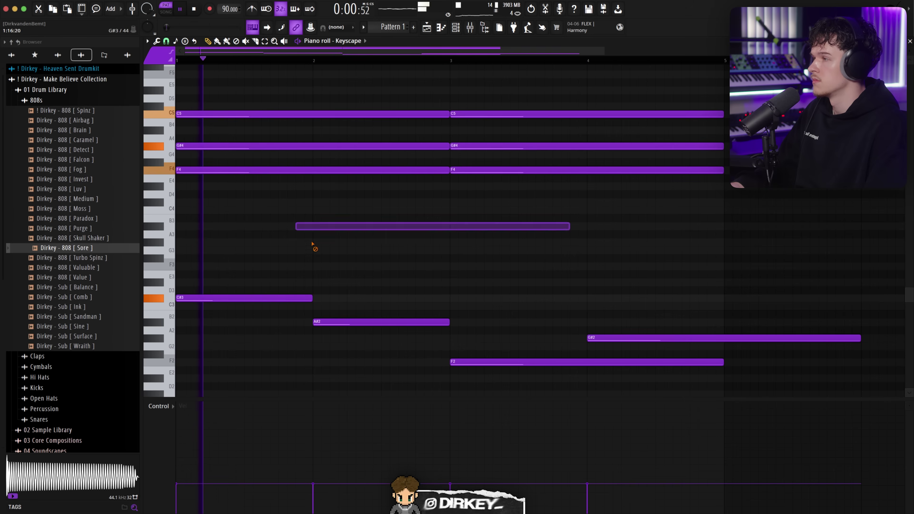
pyautogui.click(721, 362)
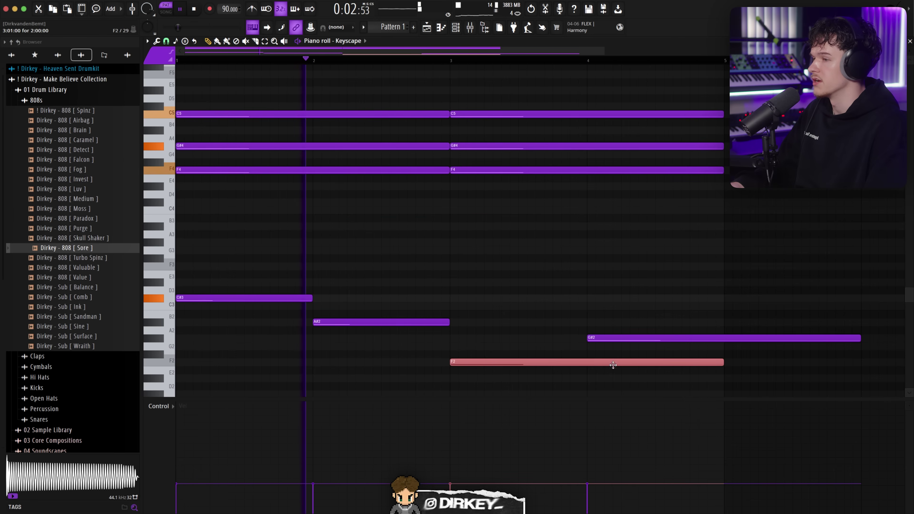
pyautogui.moveTo(722, 362); pyautogui.dragTo(586, 378)
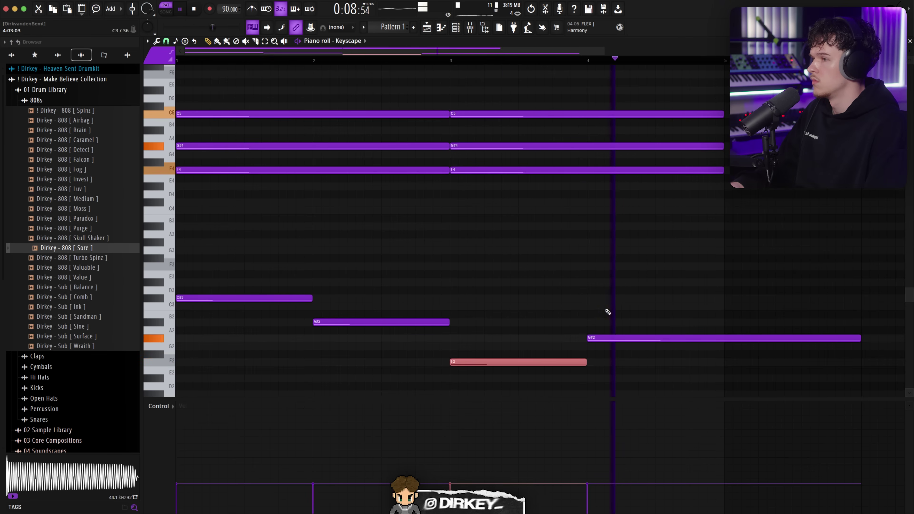
# Step: Shorten the G#2 bass note to one bar so it ends at bar 5
pyautogui.press('space')
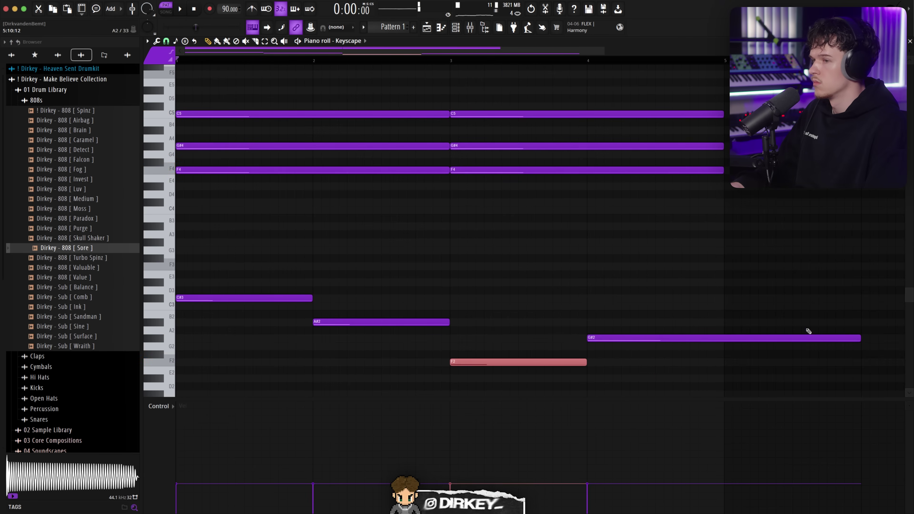
pyautogui.moveTo(861, 337); pyautogui.dragTo(720, 346)
pyautogui.scroll(-2, 520, 263)
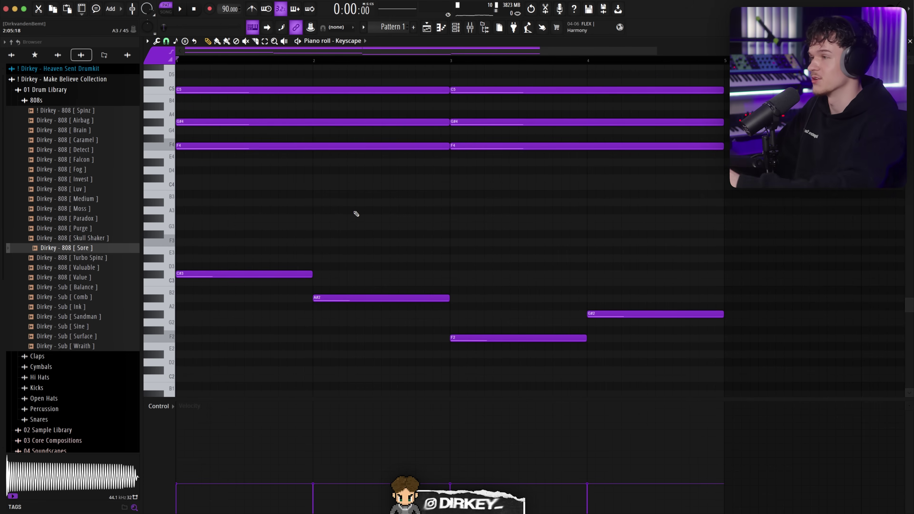
pyautogui.scroll(2, 355, 212)
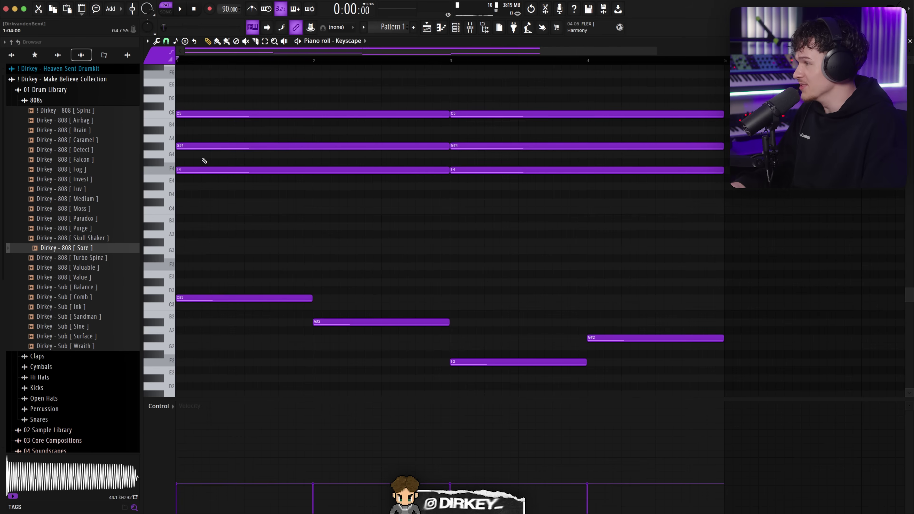
# Step: Delay the starts of the first chord's G#4 and C5 notes slightly for a strummed feel, and audition it
pyautogui.moveTo(184, 111); pyautogui.dragTo(188, 113)
pyautogui.press('space')
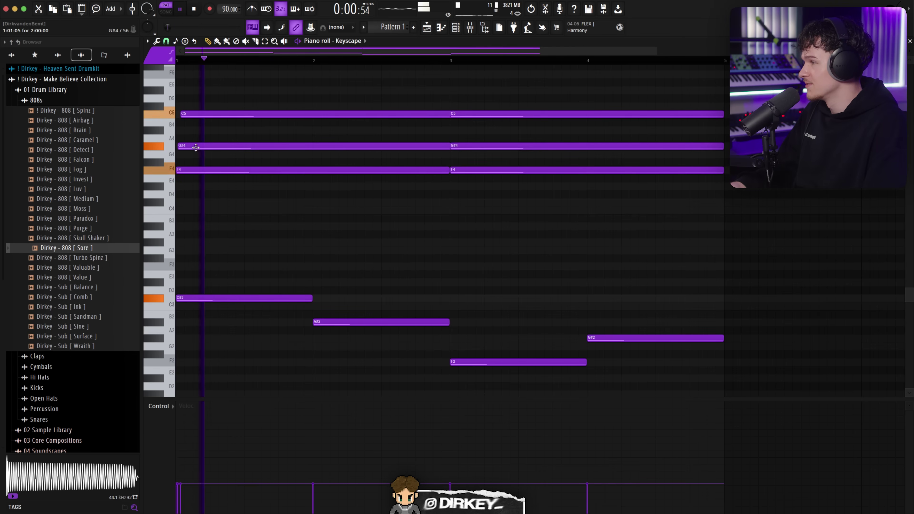
pyautogui.scroll(2, 219, 135)
pyautogui.press('space')
# Step: Try an F5, G#5 and C6 chord on the second beat of bar 1
pyautogui.click(204, 122)
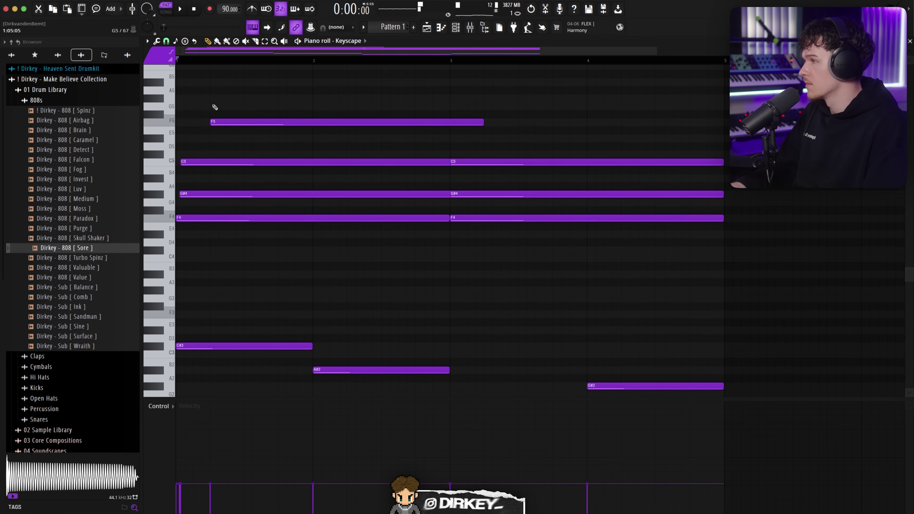
pyautogui.click(212, 98)
pyautogui.click(213, 66)
pyautogui.scroll(1, 231, 108)
pyautogui.press('space')
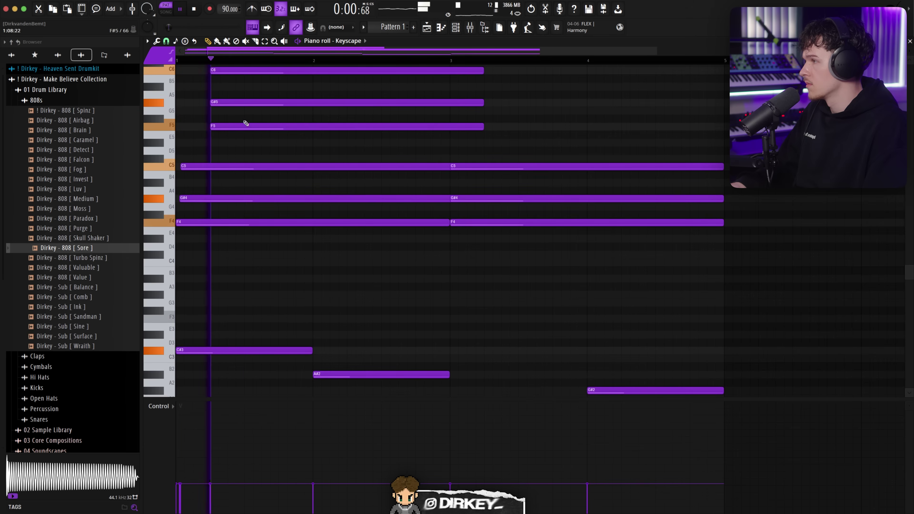
pyautogui.rightClick(226, 126)
pyautogui.rightClick(228, 103)
pyautogui.rightClick(230, 71)
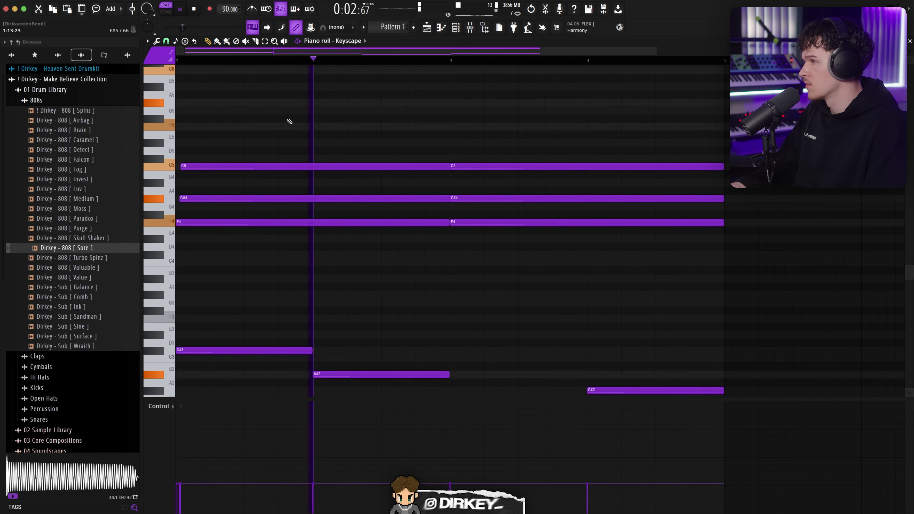
# Step: Add an F5, G#5 and C6 chord at bar 2 with slightly staggered upper notes, plus an A#5 one beat later
pyautogui.press('space')
pyautogui.click(316, 126)
pyautogui.click(316, 103)
pyautogui.click(317, 70)
pyautogui.moveTo(344, 86)
pyautogui.mouseDown()
pyautogui.moveTo(359, 89)
pyautogui.moveTo(342, 89)
pyautogui.mouseUp()
pyautogui.press('space')
pyautogui.scroll(3, 353, 107)
pyautogui.moveTo(323, 126); pyautogui.dragTo(329, 127)
pyautogui.moveTo(327, 95); pyautogui.dragTo(333, 94)
pyautogui.moveTo(333, 127); pyautogui.dragTo(331, 126)
# Step: Play the pattern with the metronome and try a short F5 pickup note before bar 2
pyautogui.click(252, 9)
pyautogui.press('space')
pyautogui.press('space')
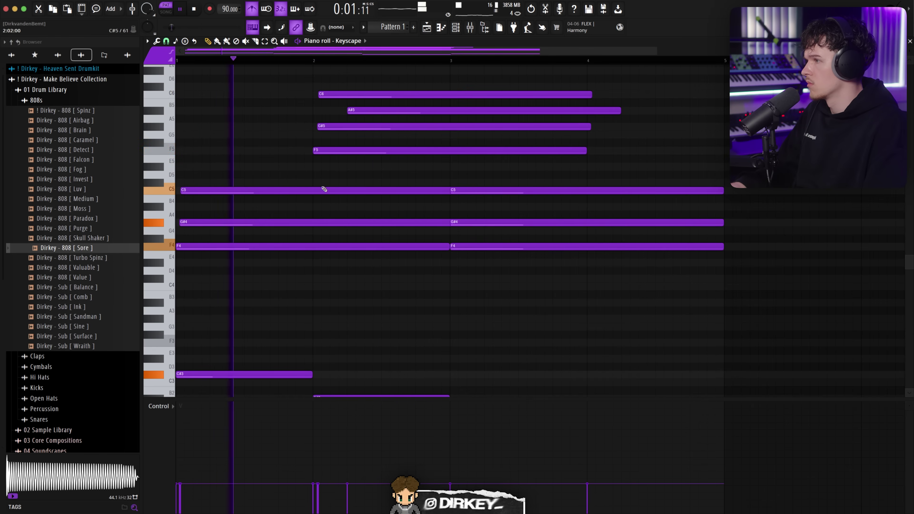
pyautogui.press('space')
pyautogui.moveTo(281, 182)
pyautogui.mouseDown()
pyautogui.moveTo(271, 155)
pyautogui.moveTo(279, 167)
pyautogui.moveTo(280, 148)
pyautogui.mouseUp()
pyautogui.press('space')
pyautogui.moveTo(311, 108); pyautogui.dragTo(295, 148)
pyautogui.hotkey('shift', 'd')
pyautogui.rightClick(284, 127)
pyautogui.press('space')
pyautogui.press('space')
pyautogui.press('space')
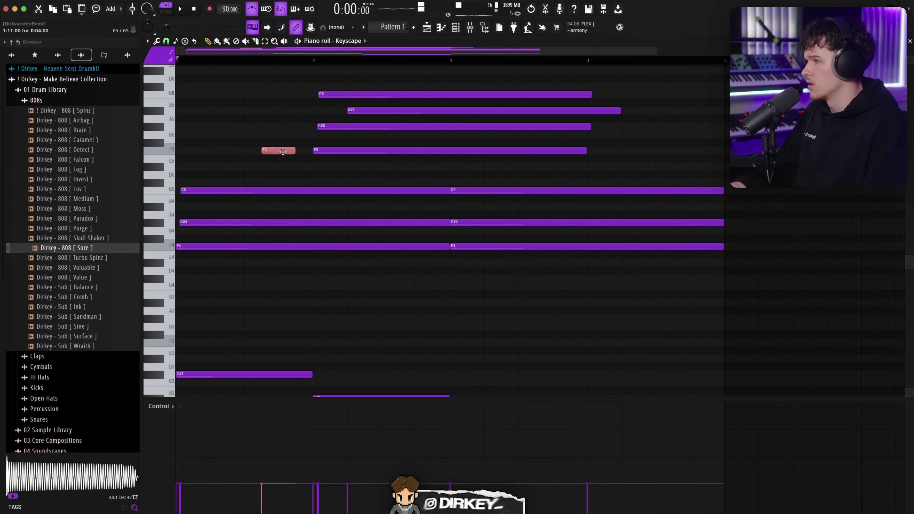
# Step: Shorten the first F4, G#4 and C5 chord to end just before bar 3, and compare it with the other chords
pyautogui.click(422, 191)
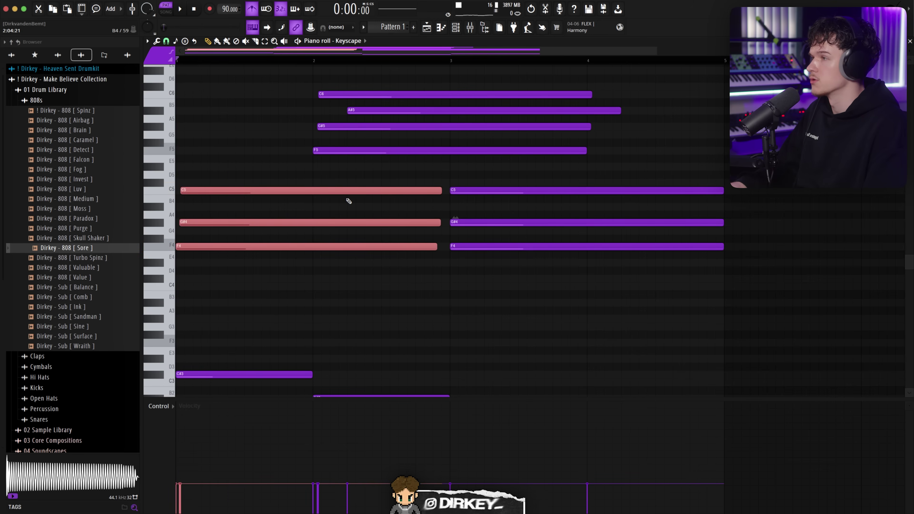
pyautogui.moveTo(222, 149); pyautogui.dragTo(240, 281)
pyautogui.moveTo(231, 271); pyautogui.dragTo(382, 87)
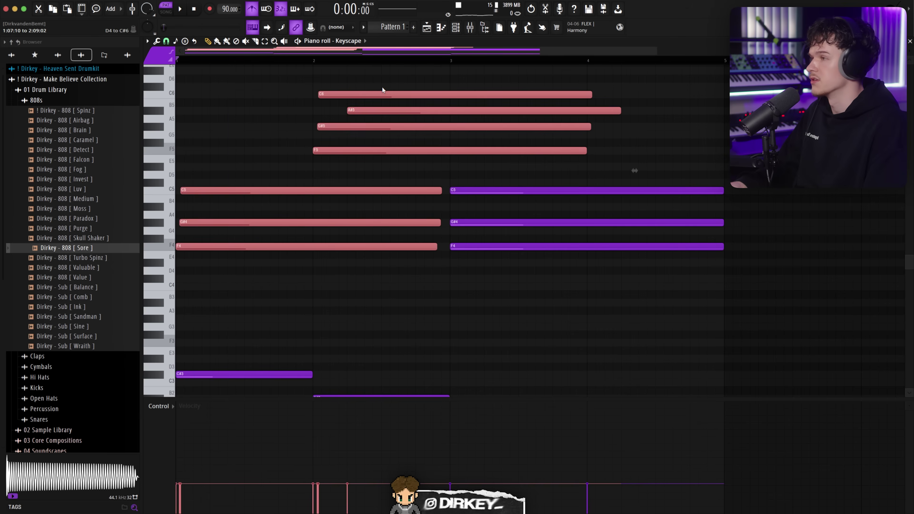
pyautogui.click(226, 150)
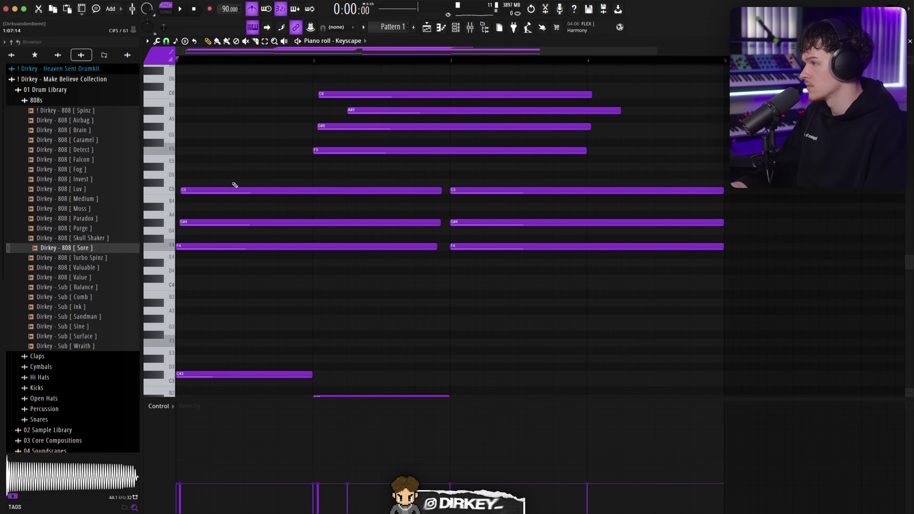
pyautogui.moveTo(469, 179); pyautogui.dragTo(483, 260)
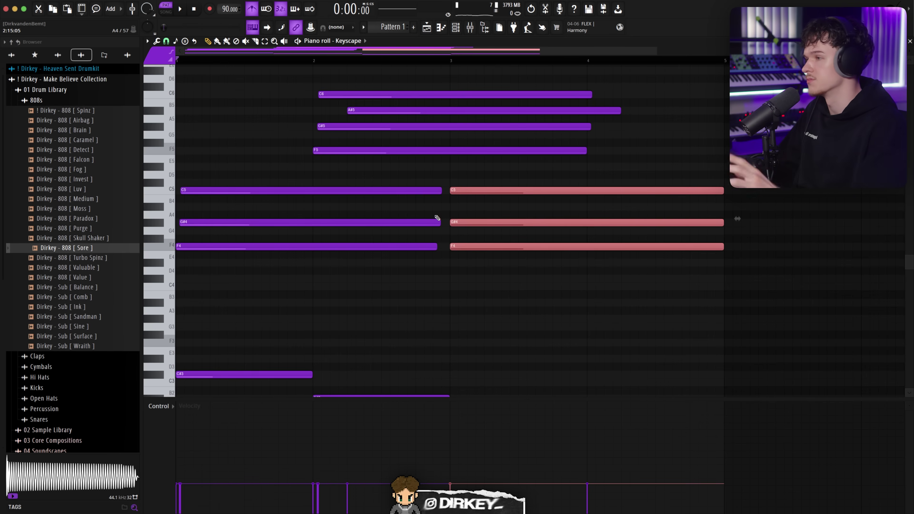
pyautogui.press('super+d')
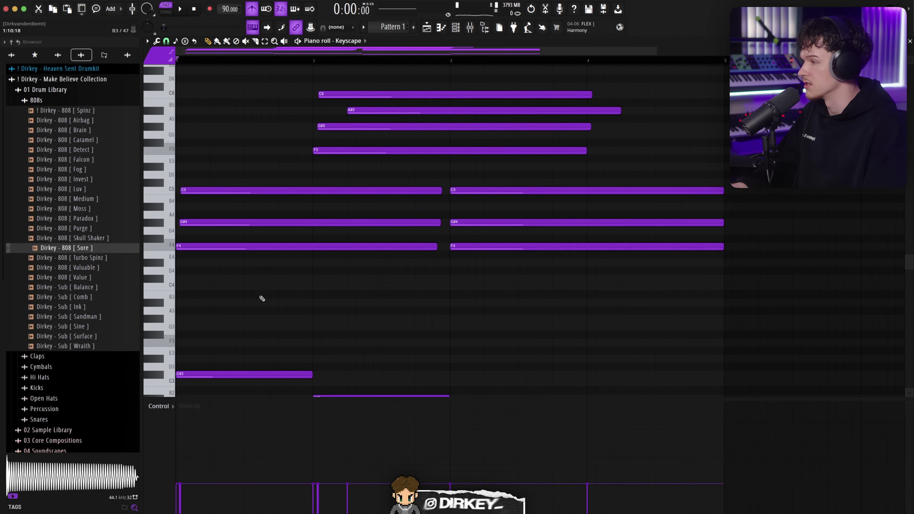
# Step: Review the bass notes during playback and move the A#5 note in bar 2 to 2:07
pyautogui.press('space')
pyautogui.scroll(-3, 262, 299)
pyautogui.moveTo(265, 304); pyautogui.dragTo(665, 391)
pyautogui.scroll(3, 440, 346)
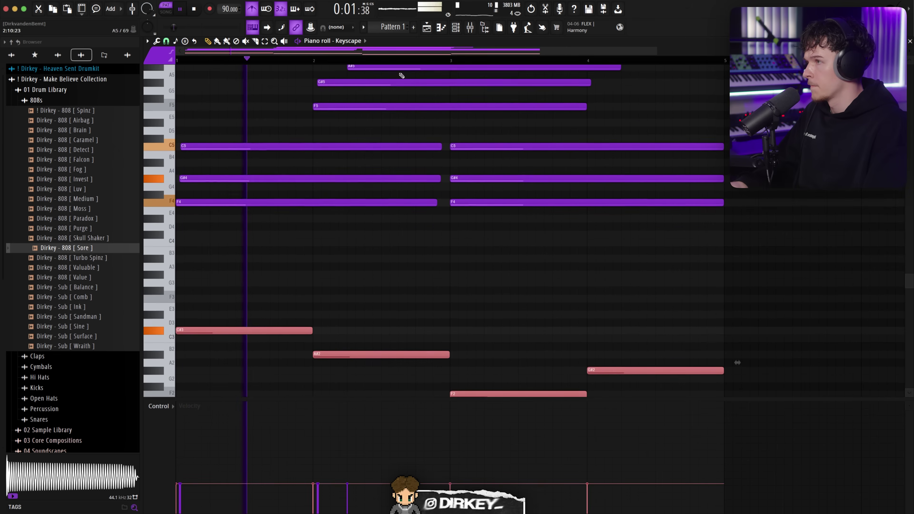
pyautogui.click(461, 29)
pyautogui.click(446, 133)
pyautogui.rightClick(446, 133)
pyautogui.scroll(3, 428, 142)
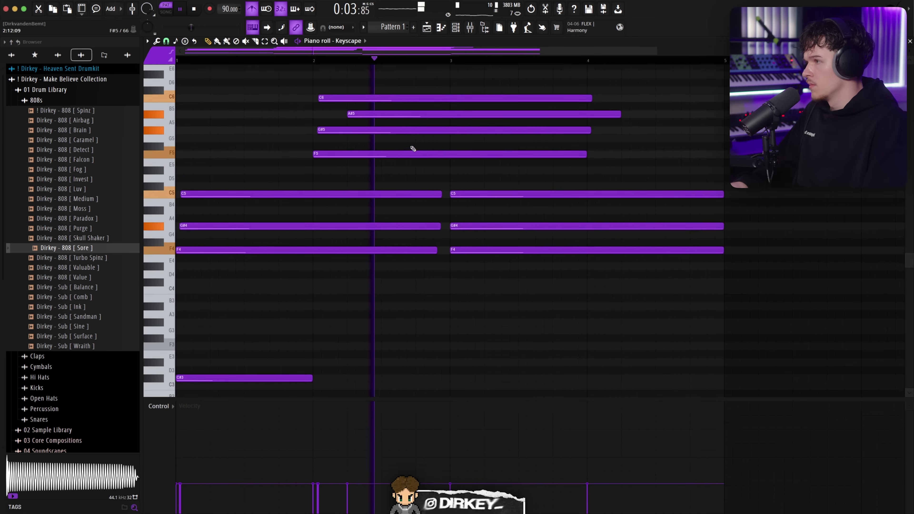
pyautogui.moveTo(356, 114); pyautogui.dragTo(372, 114)
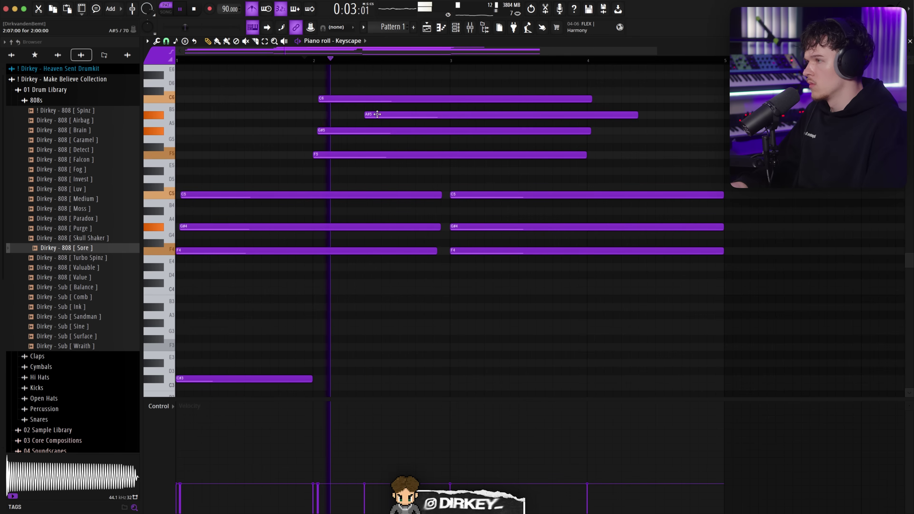
# Step: Shorten the F5, G#5, A#5 and C6 notes in bar 2 to end just before bar 3
pyautogui.press('space')
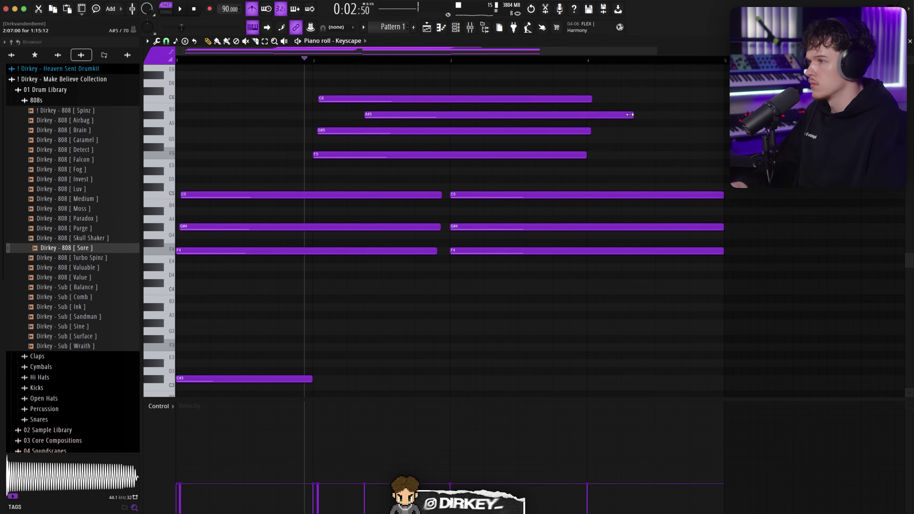
pyautogui.moveTo(539, 85); pyautogui.dragTo(536, 181)
pyautogui.moveTo(585, 155); pyautogui.dragTo(431, 155)
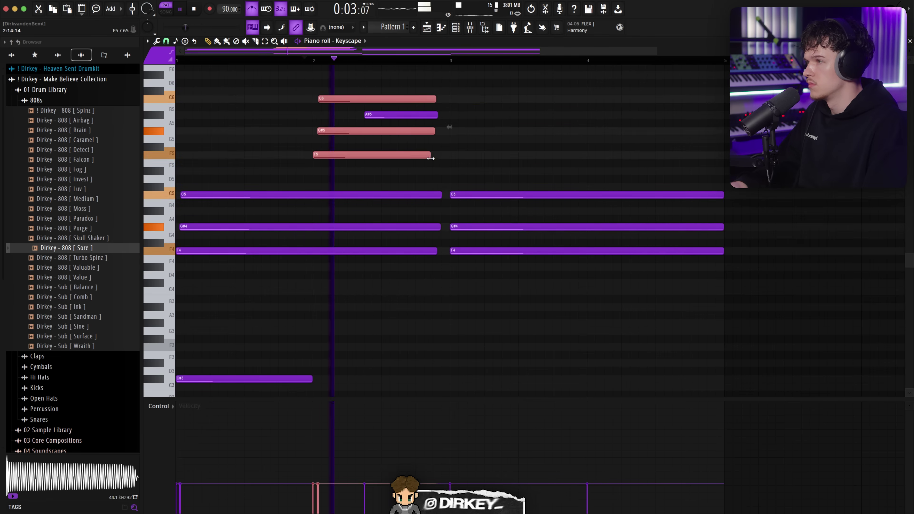
# Step: Check the Keyscape instrument's output level and route its channel to mixer track 1
pyautogui.click(456, 28)
pyautogui.press('space')
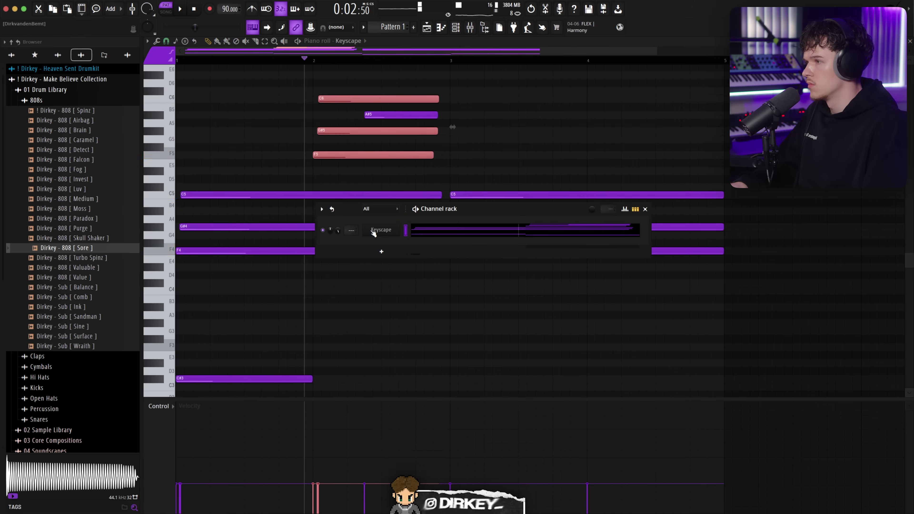
pyautogui.click(381, 230)
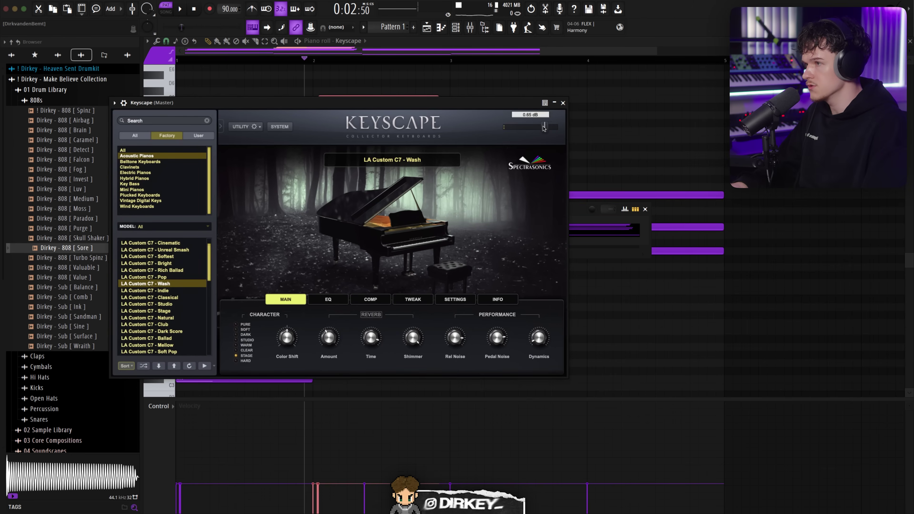
pyautogui.click(563, 102)
pyautogui.click(344, 229)
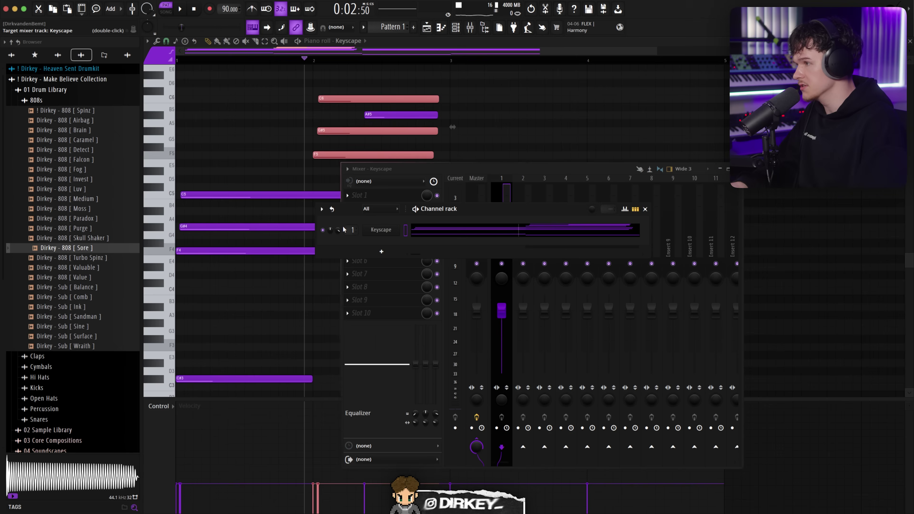
# Step: Load the UADx LA-2A Tube Compressor in slot 2 of the Keyscape mixer track and return to the piano roll
pyautogui.click(359, 208)
pyautogui.click(499, 330)
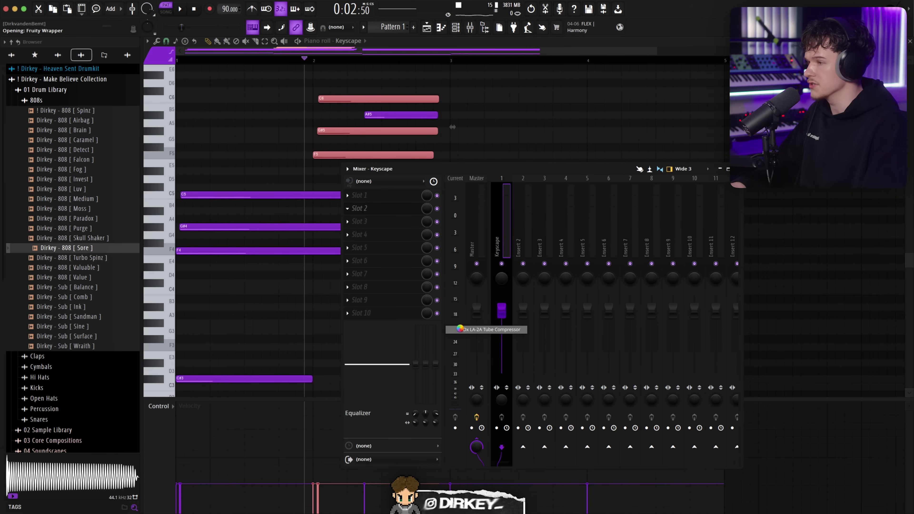
pyautogui.moveTo(207, 92); pyautogui.dragTo(364, 179)
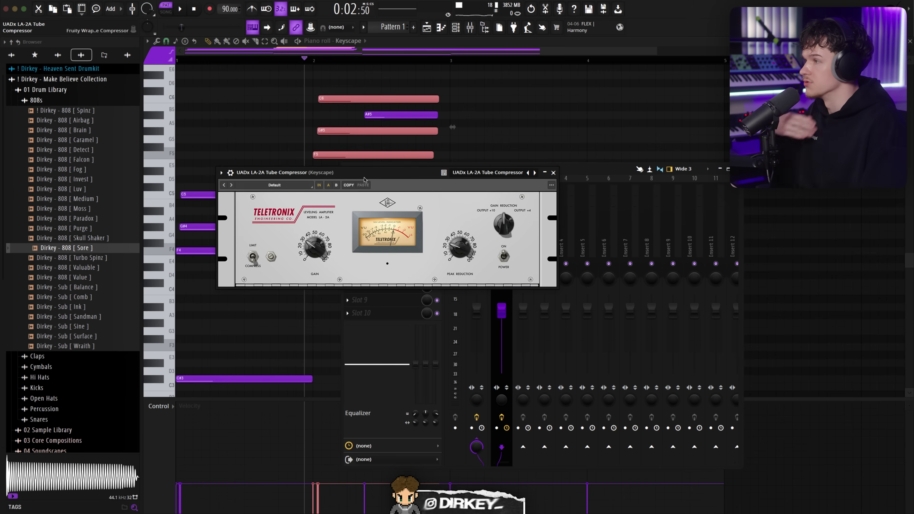
pyautogui.press('space')
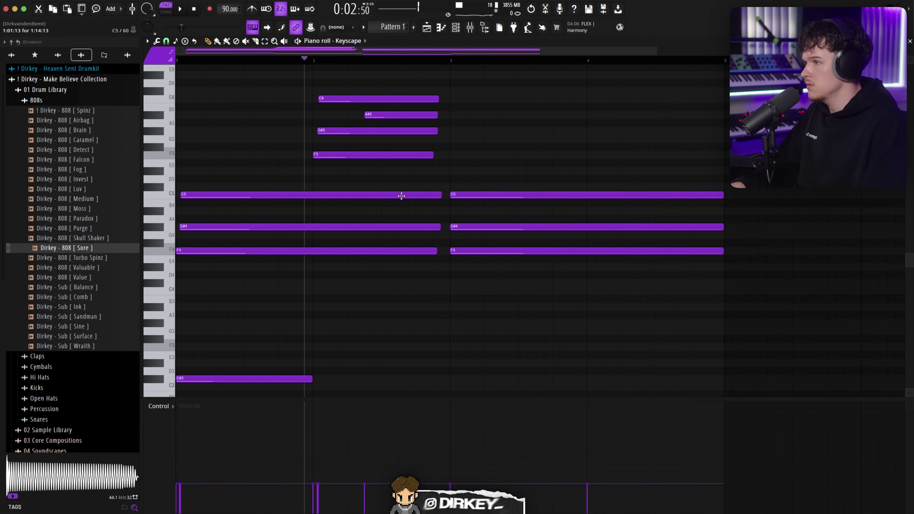
# Step: Shorten the bar 2 F5 and the first chord's F4 and G#4, trying a short C4, F4 and G#4 run in the gap
pyautogui.press('space')
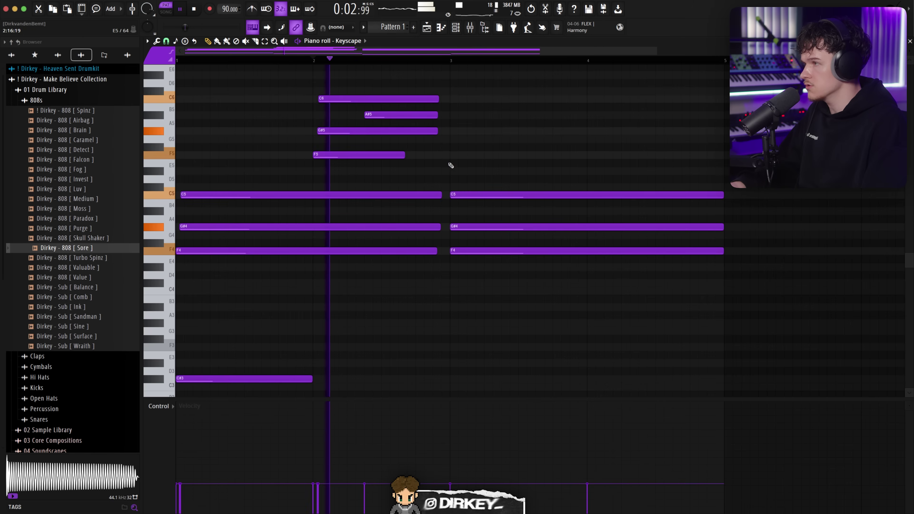
pyautogui.press('space')
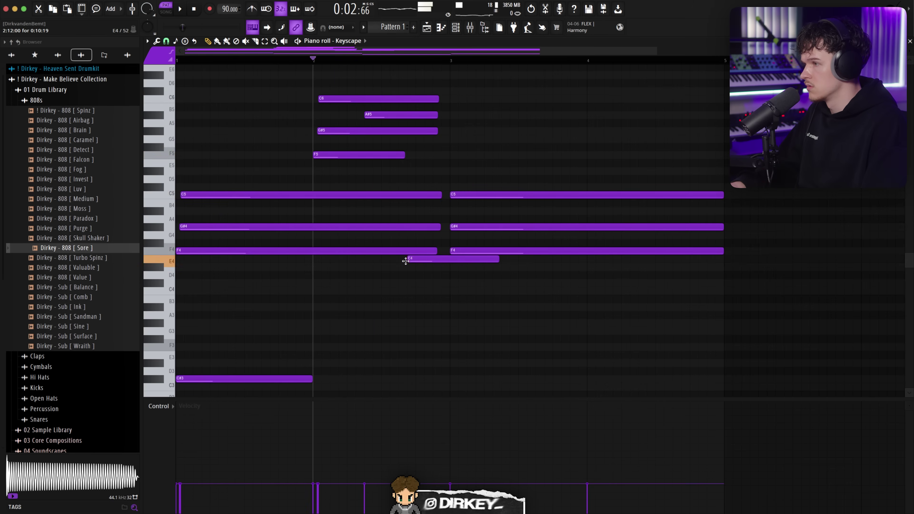
pyautogui.rightClick(251, 250)
pyautogui.click(179, 250)
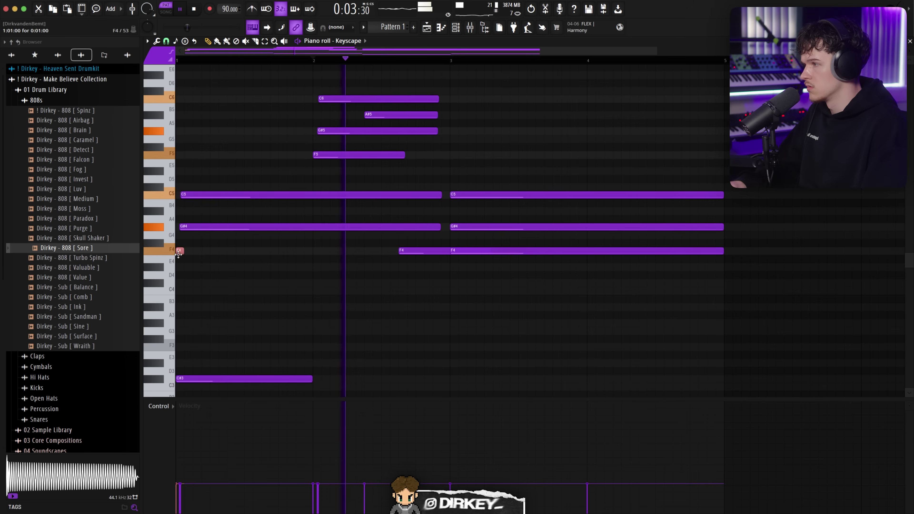
pyautogui.moveTo(181, 250); pyautogui.dragTo(397, 308)
pyautogui.press('space')
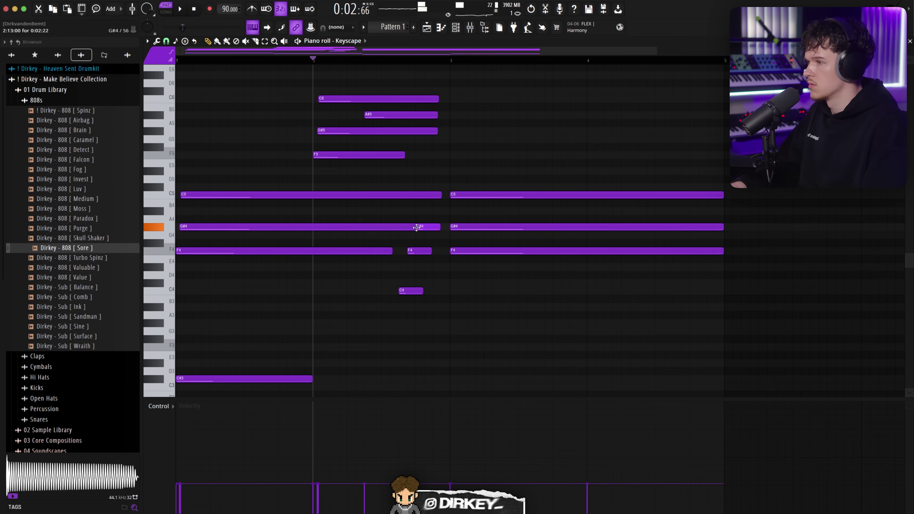
pyautogui.moveTo(409, 226)
pyautogui.mouseDown()
pyautogui.moveTo(433, 227)
pyautogui.moveTo(415, 231)
pyautogui.mouseUp()
pyautogui.press('space')
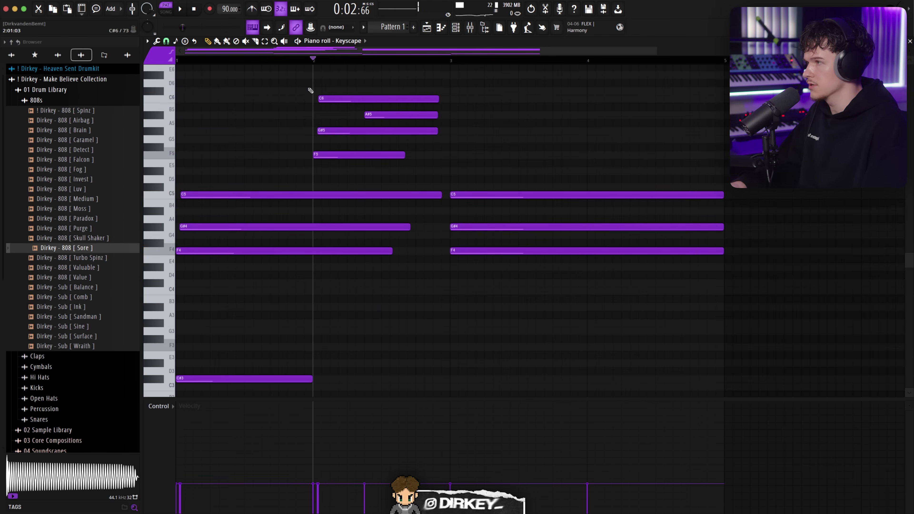
# Step: Add a one-bar C#4 note at bar 1, an octave above the bass, and lower its velocity to about 17%
pyautogui.click(185, 62)
pyautogui.press('space')
pyautogui.scroll(-3, 299, 311)
pyautogui.moveTo(204, 305); pyautogui.dragTo(730, 369)
pyautogui.press('space')
pyautogui.click(179, 250)
pyautogui.click(217, 235)
pyautogui.click(182, 437)
pyautogui.moveTo(184, 457); pyautogui.dragTo(185, 497)
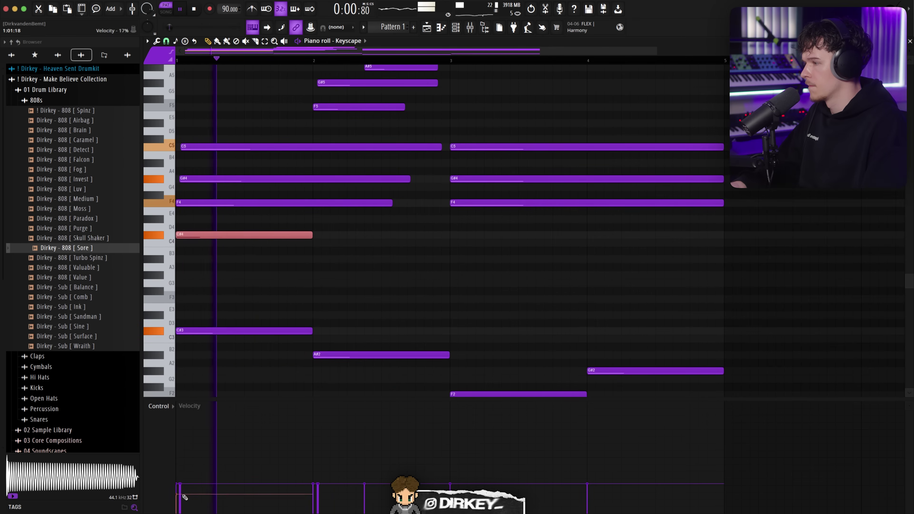
# Step: Try doubling the bass an octave higher with A#3 at bar 2 and F3 at bar 3
pyautogui.moveTo(328, 273)
pyautogui.mouseDown()
pyautogui.moveTo(327, 240)
pyautogui.moveTo(329, 269)
pyautogui.moveTo(327, 254)
pyautogui.mouseUp()
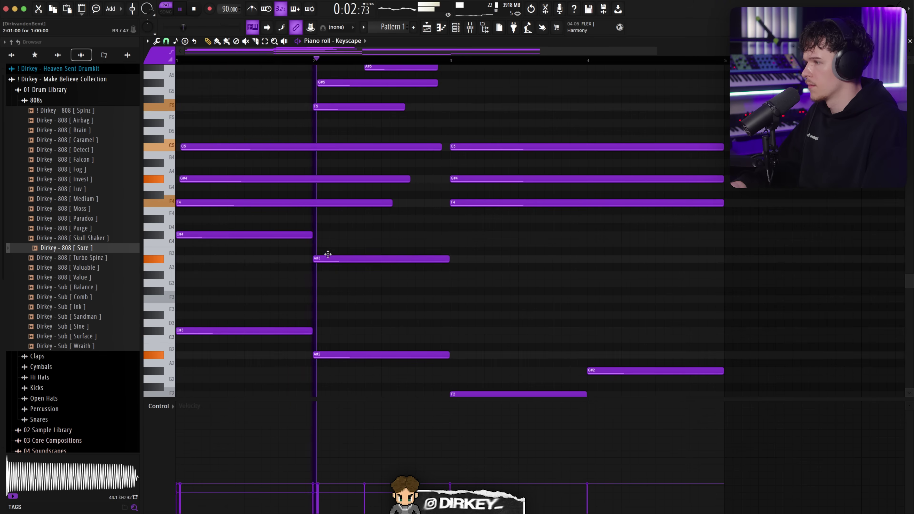
pyautogui.click(453, 294)
pyautogui.rightClick(420, 260)
pyautogui.rightClick(471, 290)
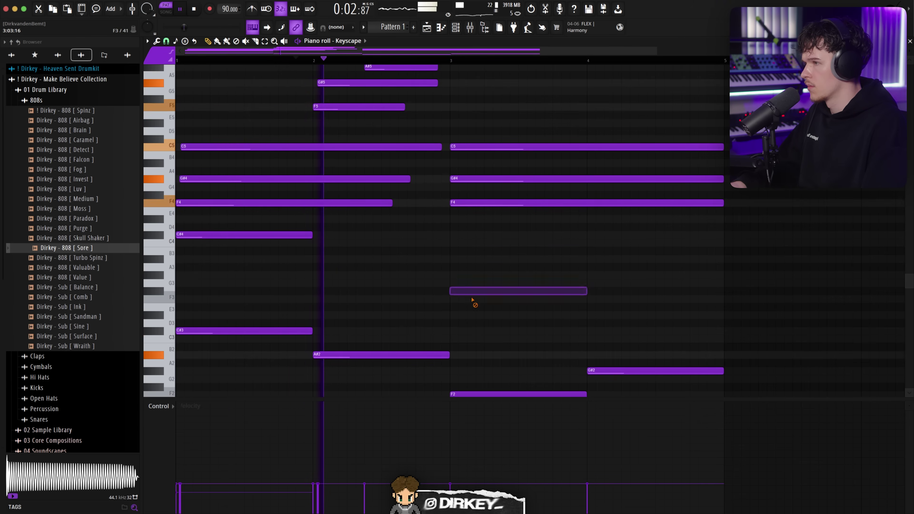
# Step: Try a low passing note in the middle of bar 2 at A#3, C4 and D#3, auditioning each and removing it
pyautogui.scroll(3, 396, 342)
pyautogui.click(385, 297)
pyautogui.press('space')
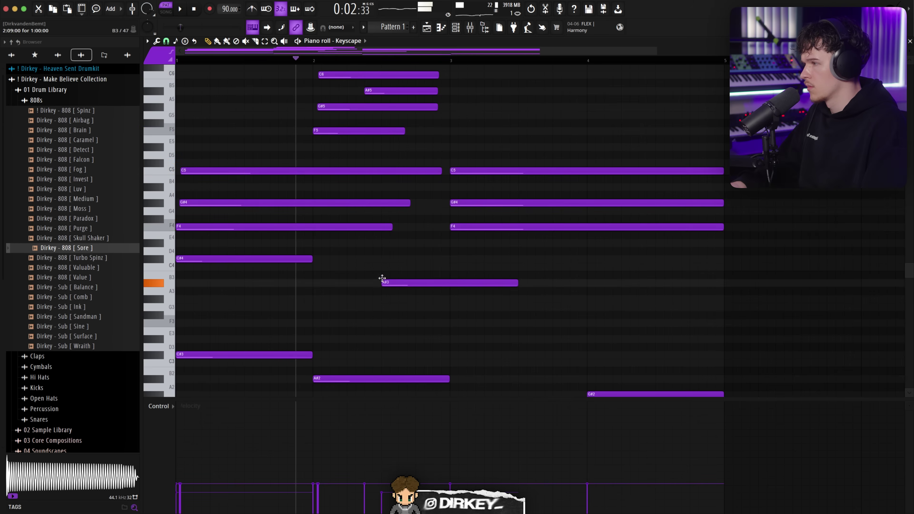
pyautogui.rightClick(395, 266)
pyautogui.click(391, 268)
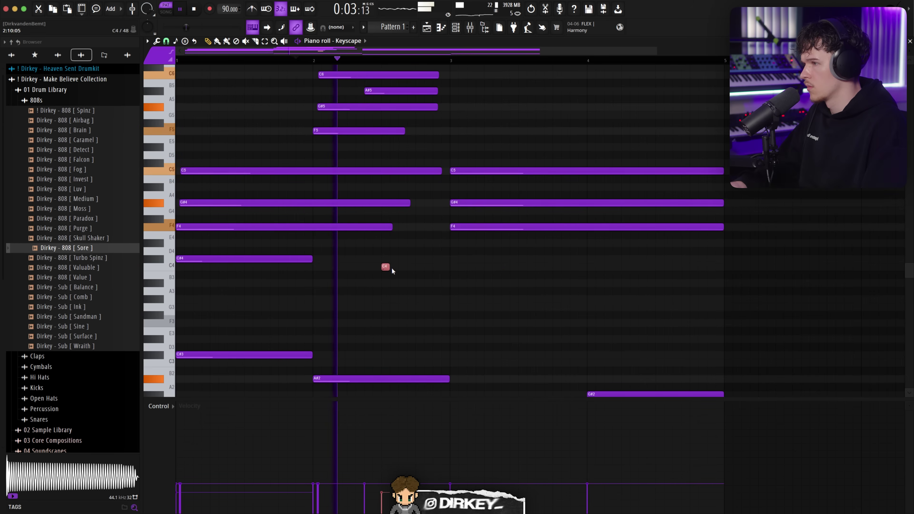
pyautogui.moveTo(433, 264); pyautogui.dragTo(407, 336)
pyautogui.press('space')
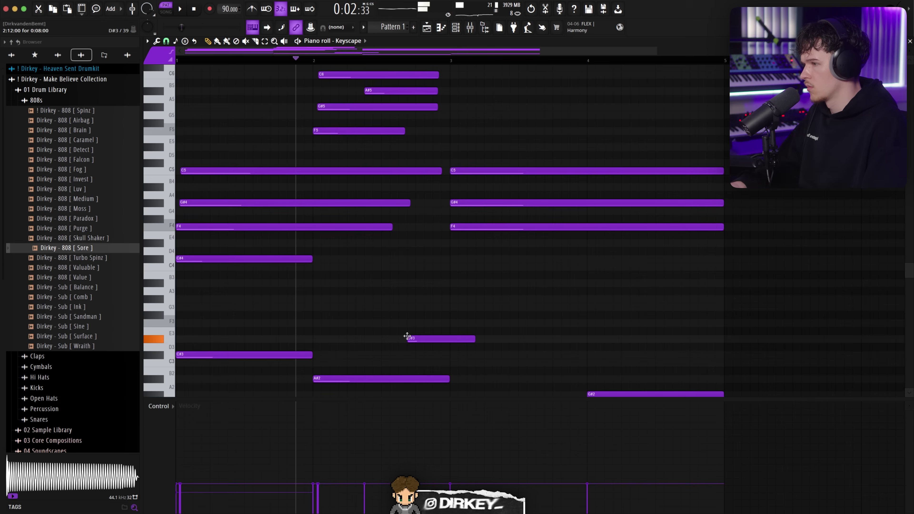
pyautogui.press('space')
pyautogui.rightClick(389, 355)
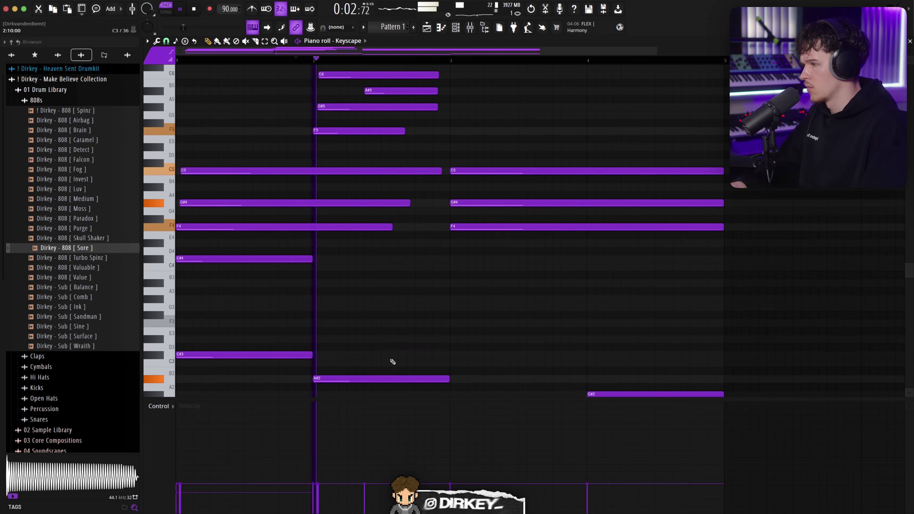
# Step: Add a short C3 passing note at step 13 of bar 2, above the held A#2 bass note
pyautogui.scroll(-2, 397, 351)
pyautogui.click(415, 313)
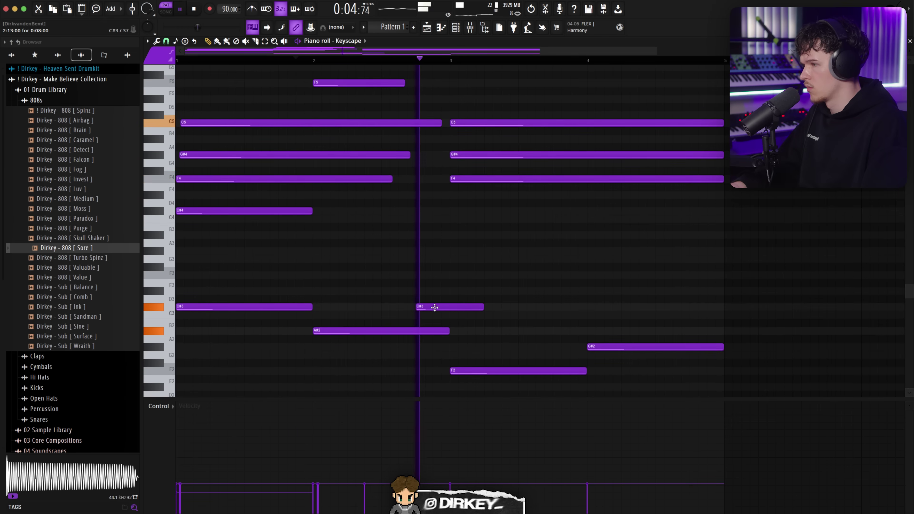
pyautogui.press('space')
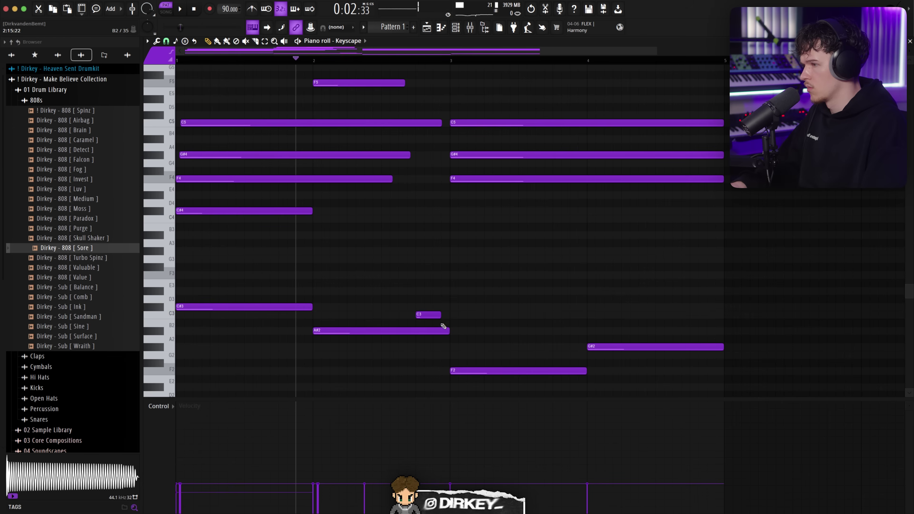
pyautogui.press('space')
# Step: Complete the bass fill with a short A#2 at step 15, at about 22% velocity, and shorten the held A#2 before the fill
pyautogui.moveTo(433, 335)
pyautogui.mouseDown()
pyautogui.moveTo(333, 334)
pyautogui.moveTo(450, 339)
pyautogui.moveTo(445, 327)
pyautogui.moveTo(447, 342)
pyautogui.mouseUp()
pyautogui.click(387, 228)
pyautogui.rightClick(388, 229)
pyautogui.press('space')
pyautogui.press('space')
pyautogui.click(420, 487)
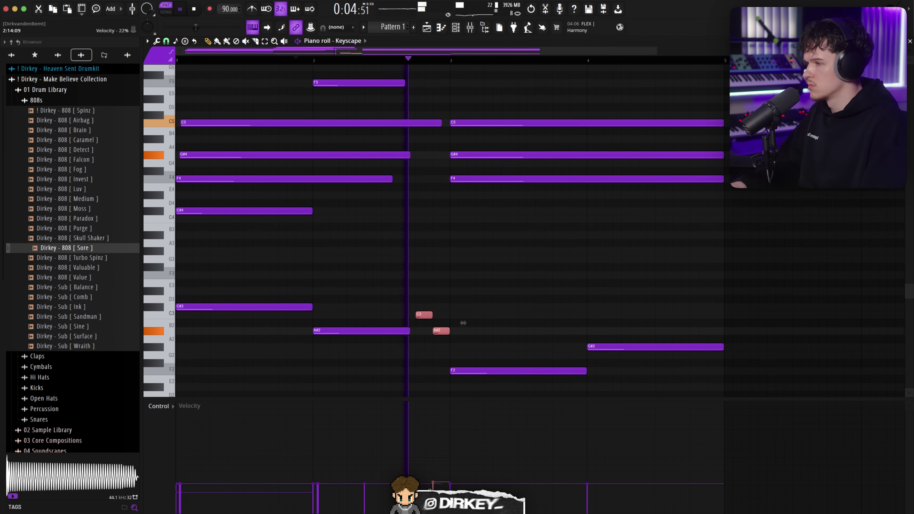
# Step: Play the pattern through with the new bass fill and try an extra F5 in bar 1
pyautogui.click(565, 291)
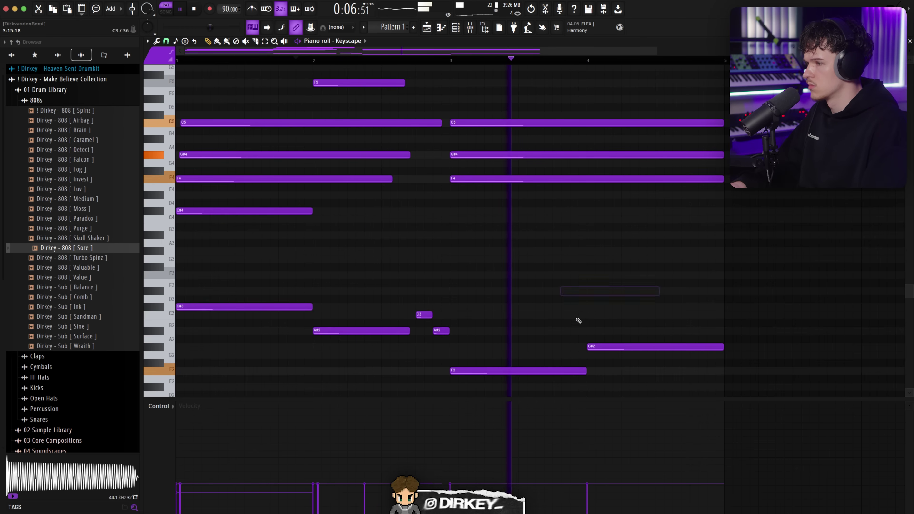
pyautogui.scroll(2, 601, 318)
pyautogui.scroll(-4, 683, 243)
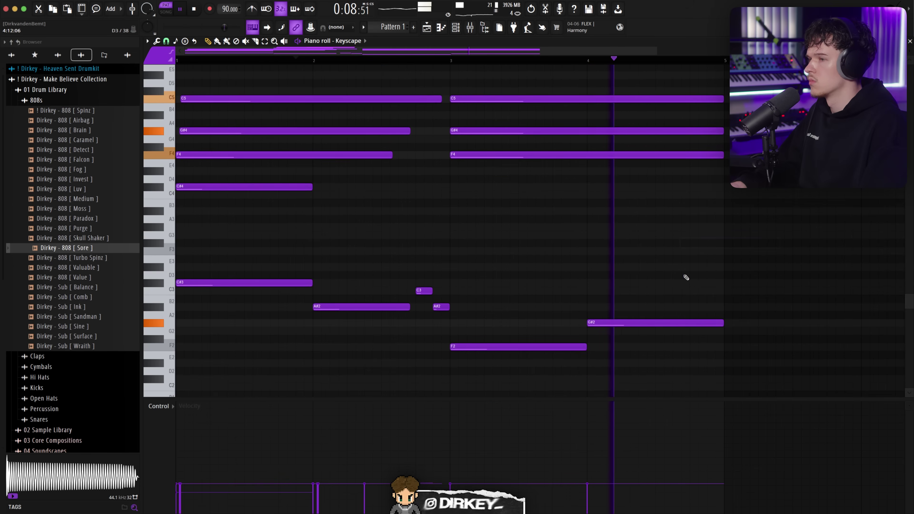
pyautogui.scroll(5, 581, 220)
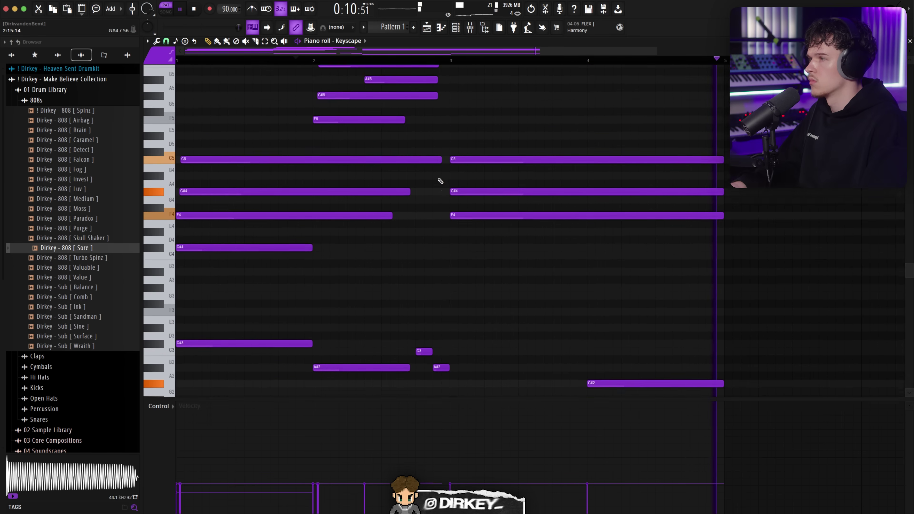
pyautogui.scroll(1, 436, 179)
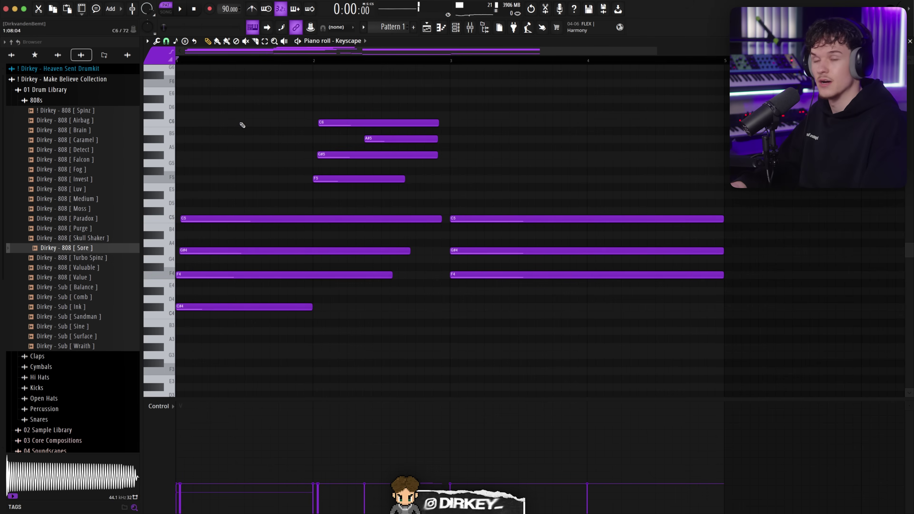
pyautogui.press('space')
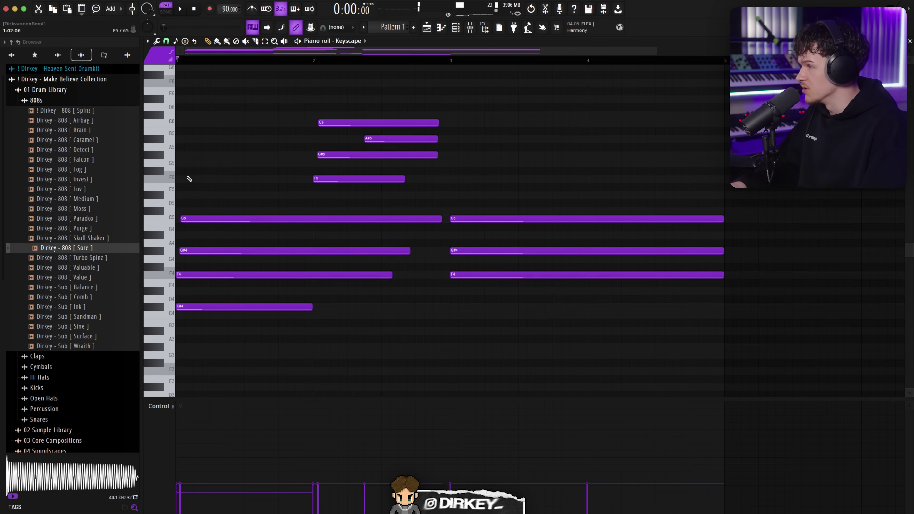
pyautogui.rightClick(183, 178)
pyautogui.click(284, 179)
pyautogui.rightClick(289, 180)
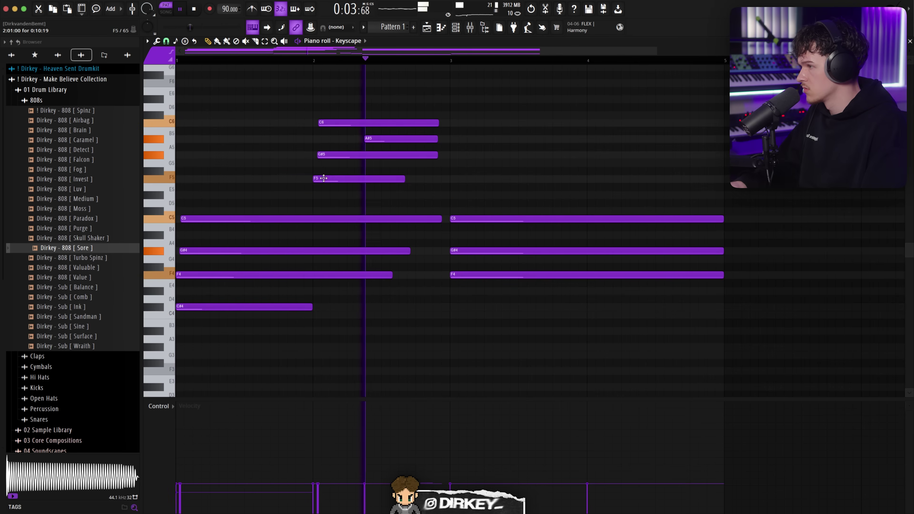
# Step: Start the F5 melody note at step 13 of bar 1 and lengthen it to near the end of bar 2
pyautogui.click(257, 61)
pyautogui.moveTo(369, 179); pyautogui.dragTo(430, 179)
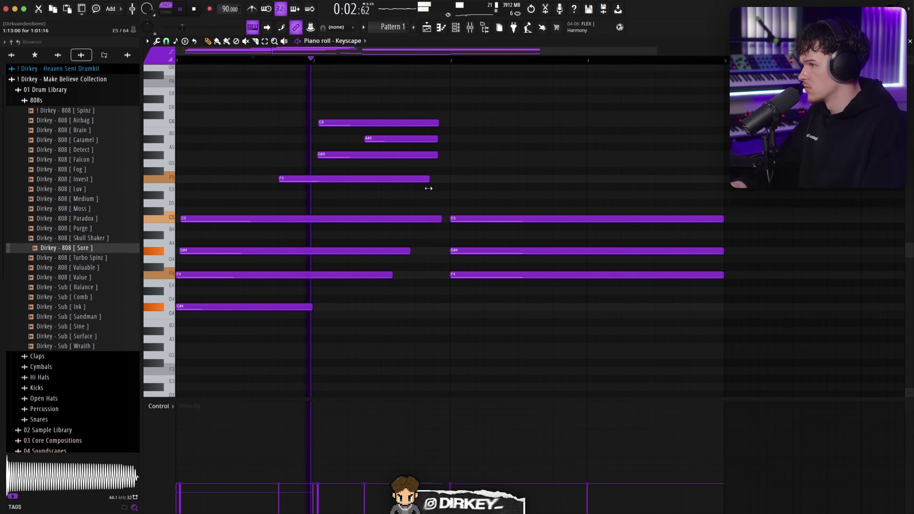
pyautogui.moveTo(349, 167); pyautogui.dragTo(339, 103)
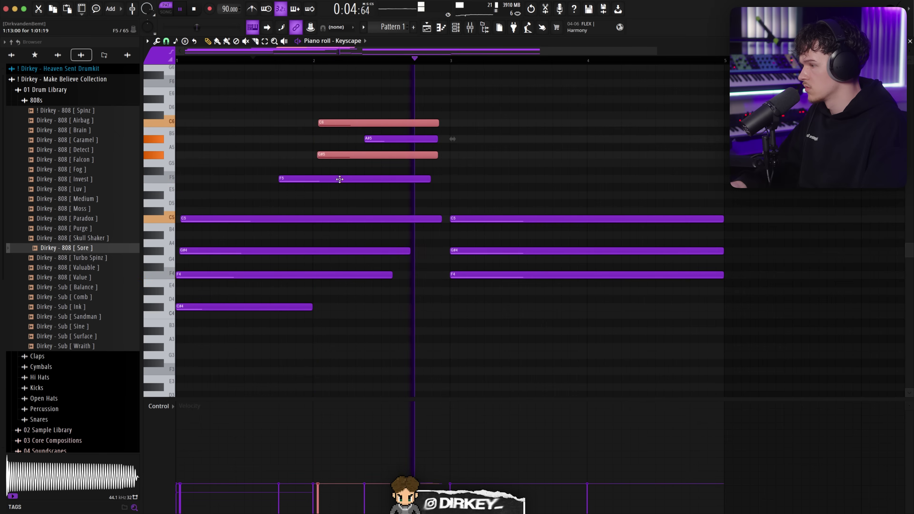
# Step: Add a repeated F4 at step 9 of bar 2 and move the lengthened F5 back to the start of bar 2
pyautogui.click(402, 204)
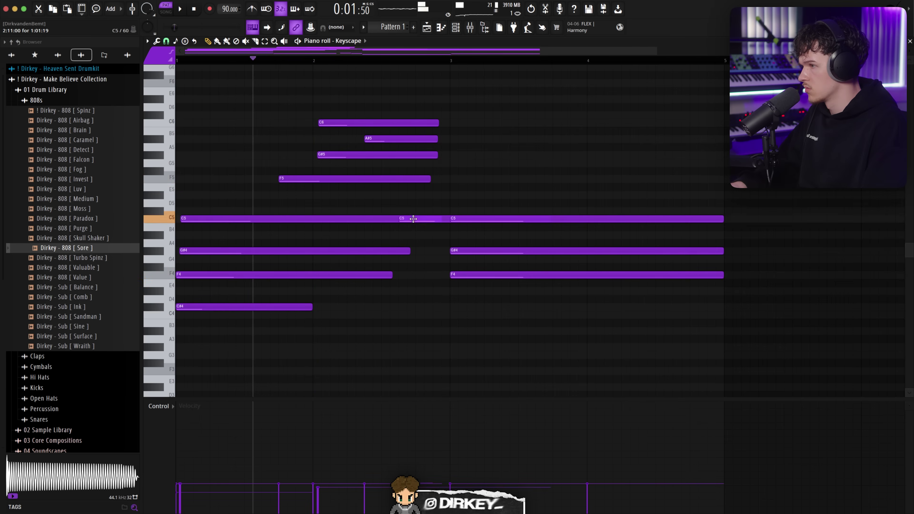
pyautogui.rightClick(413, 218)
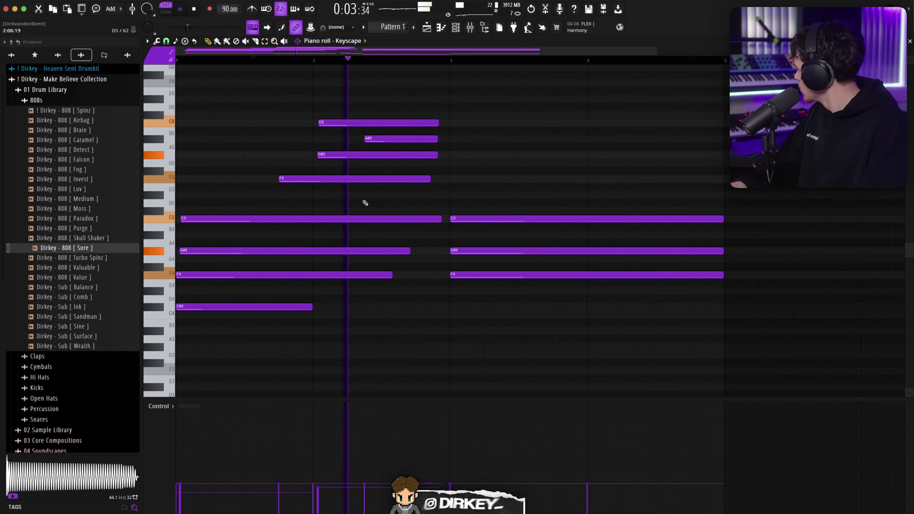
pyautogui.press('space')
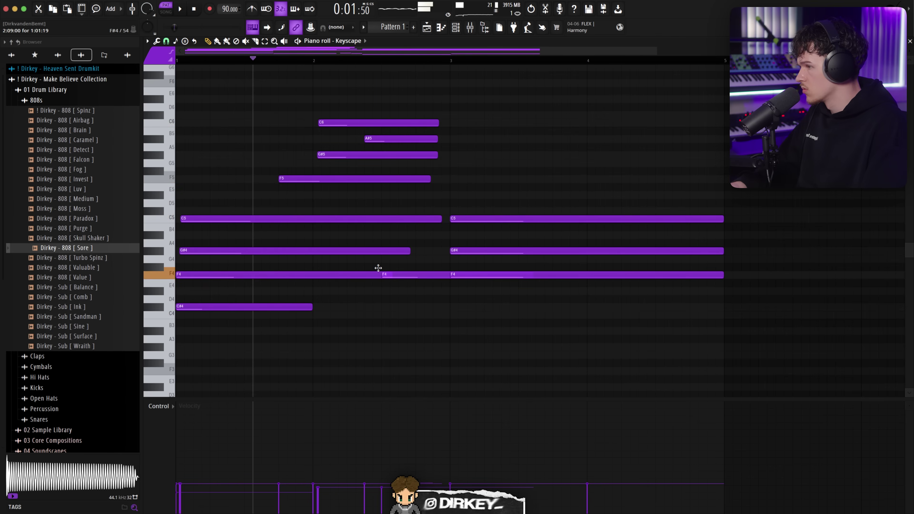
pyautogui.press('space')
pyautogui.rightClick(322, 274)
pyautogui.moveTo(305, 179); pyautogui.dragTo(340, 180)
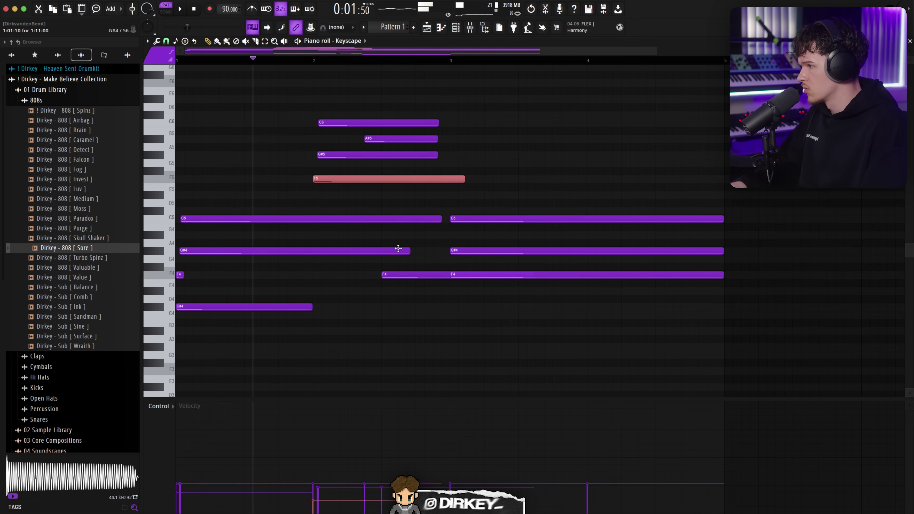
# Step: Resize the first F4 to end just before its repeat, and trim the repeated F4 to the end of bar 2
pyautogui.press('space')
pyautogui.rightClick(391, 276)
pyautogui.moveTo(385, 276); pyautogui.dragTo(451, 265)
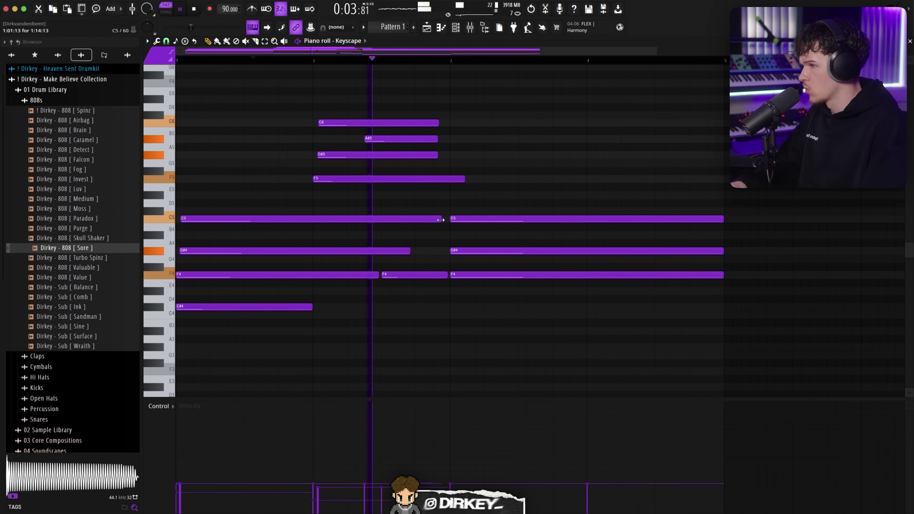
# Step: Add short A#4 and C5 notes from step 11 of bar 2, shortening the chord's G#4 and C5 to make room
pyautogui.press('space')
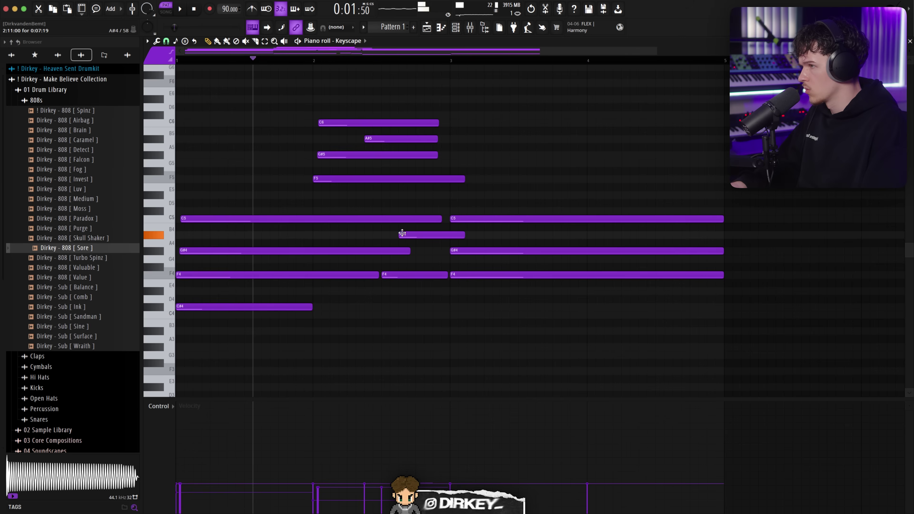
pyautogui.press('space')
pyautogui.moveTo(402, 233); pyautogui.dragTo(393, 233)
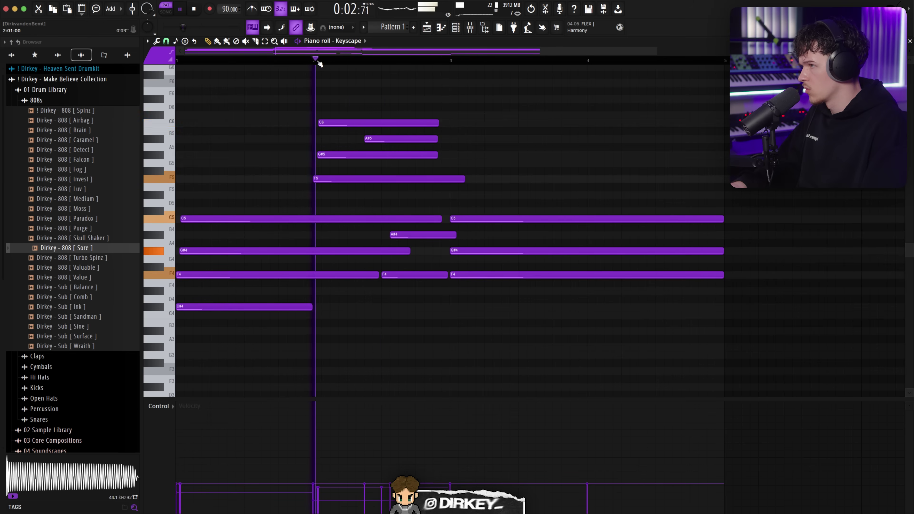
pyautogui.press('space')
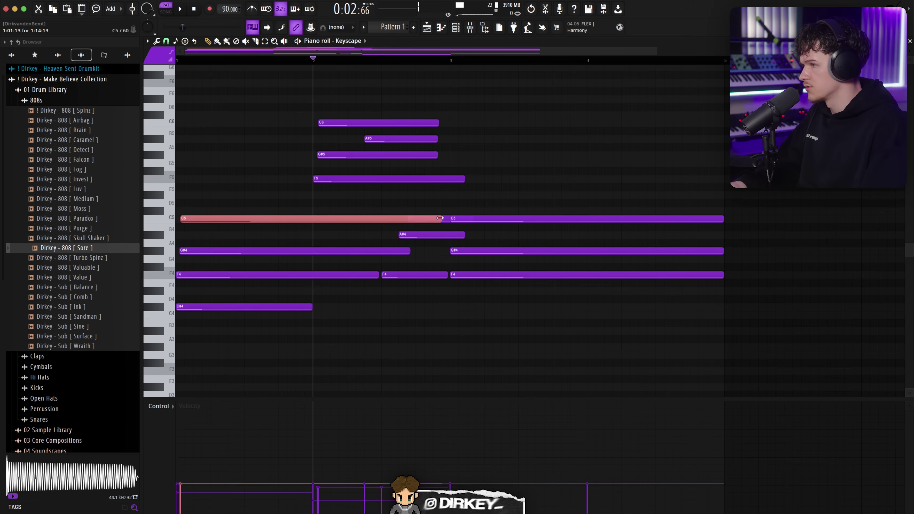
pyautogui.press('space')
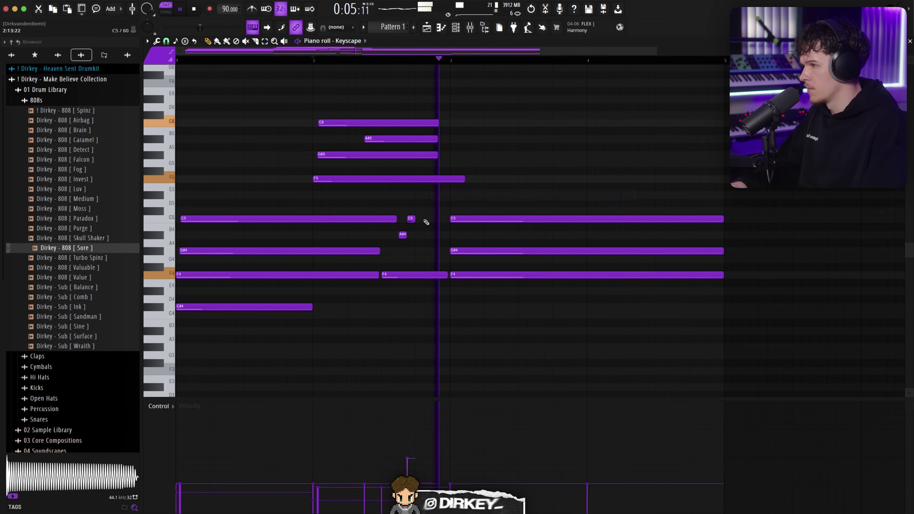
pyautogui.moveTo(415, 219); pyautogui.dragTo(423, 221)
# Step: Add a short A#4 at step 15 of bar 2, trying it at G4 as well, and extend the short C5 toward it
pyautogui.press('space')
pyautogui.press('space')
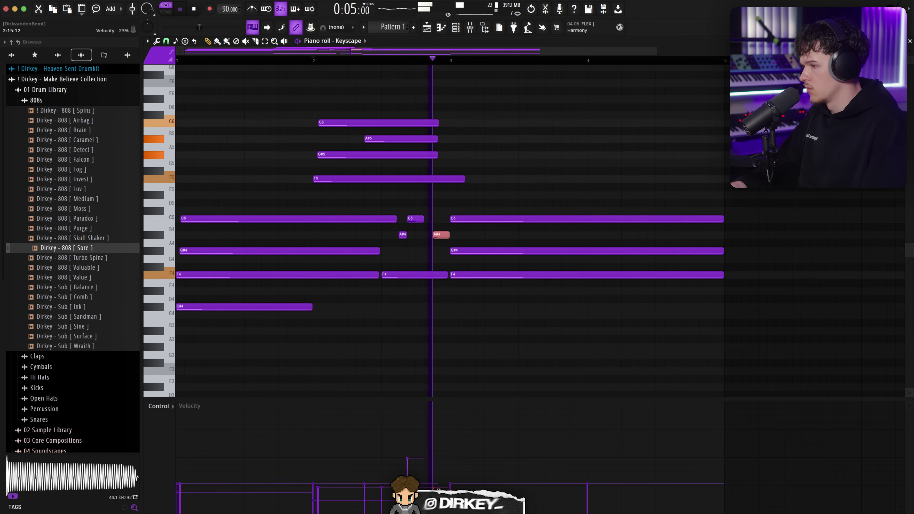
pyautogui.press('Down')
pyautogui.press('Down')
pyautogui.press('Down')
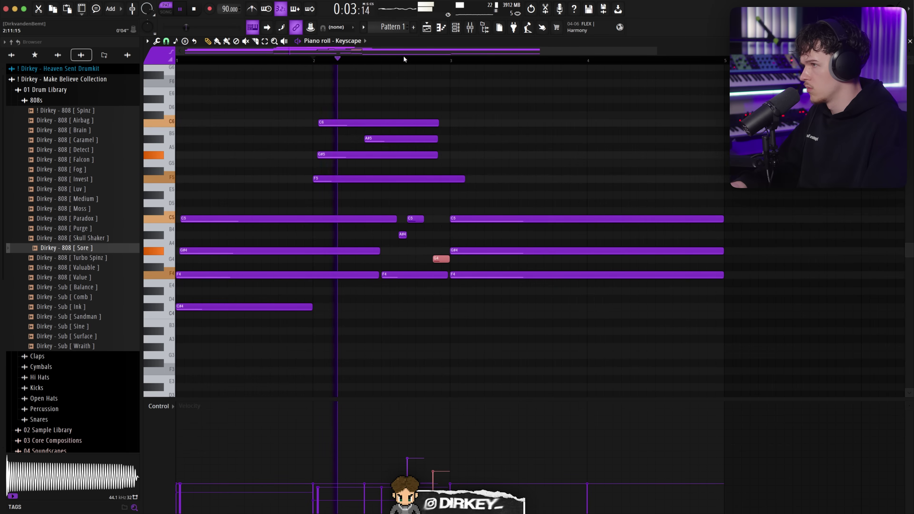
pyautogui.press('Up')
pyautogui.press('Up')
pyautogui.press('Up')
pyautogui.moveTo(423, 219); pyautogui.dragTo(441, 219)
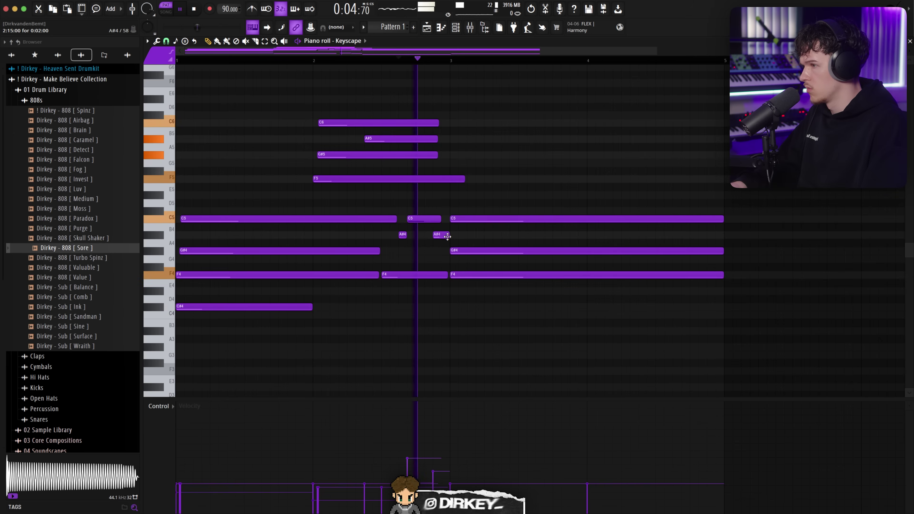
# Step: Try a two-bar C#5 near the start of bar 3, just above the chord's C5
pyautogui.press('space')
pyautogui.click(460, 210)
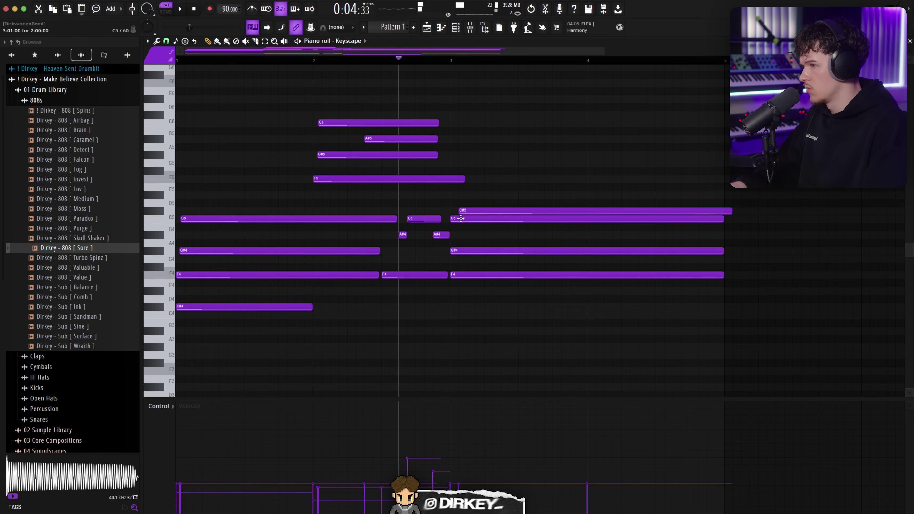
pyautogui.press('space')
# Step: Insert a very short G#4 at step 14 of bar 2, just before the final A#4
pyautogui.click(430, 251)
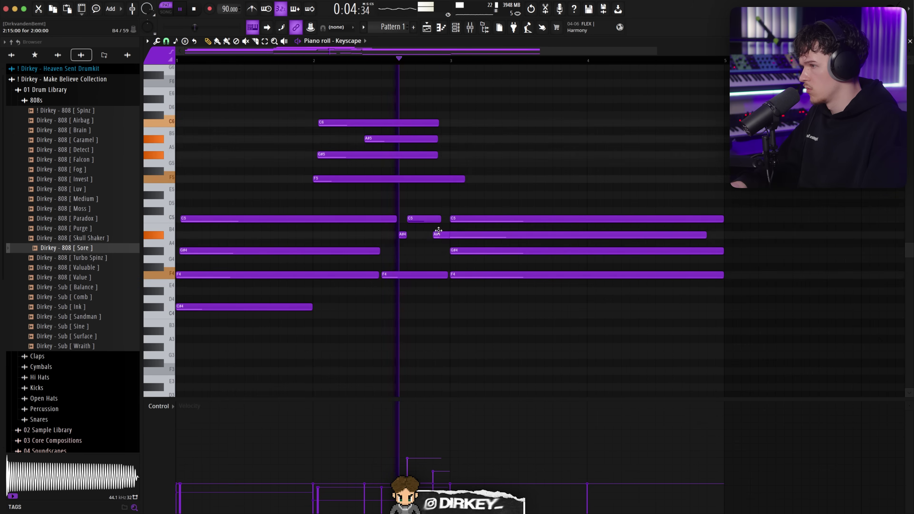
pyautogui.keyDown('super'); pyautogui.click(431, 254); pyautogui.keyUp('super')
pyautogui.hotkey('shift', 'd')
pyautogui.click(339, 60)
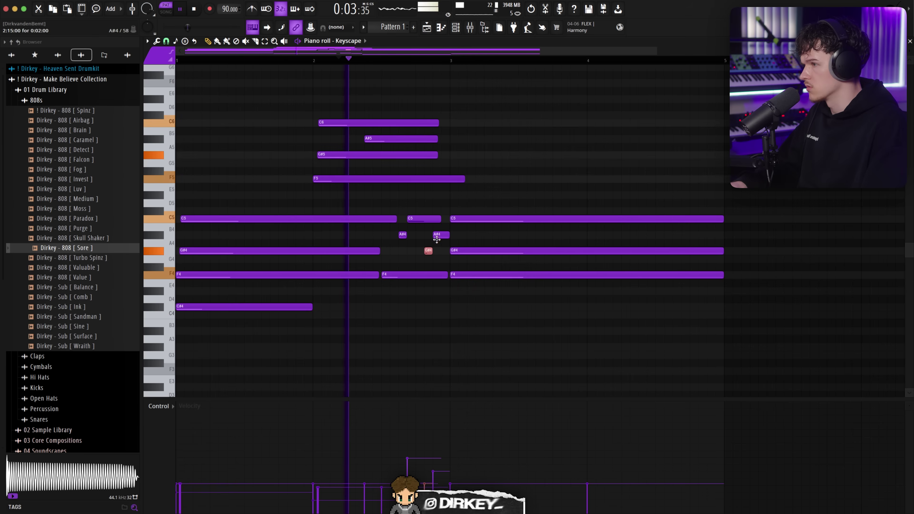
# Step: Raise the velocity of the last A#4 in bar 2 and extend the note to the end of the bar
pyautogui.press('space')
pyautogui.press('space')
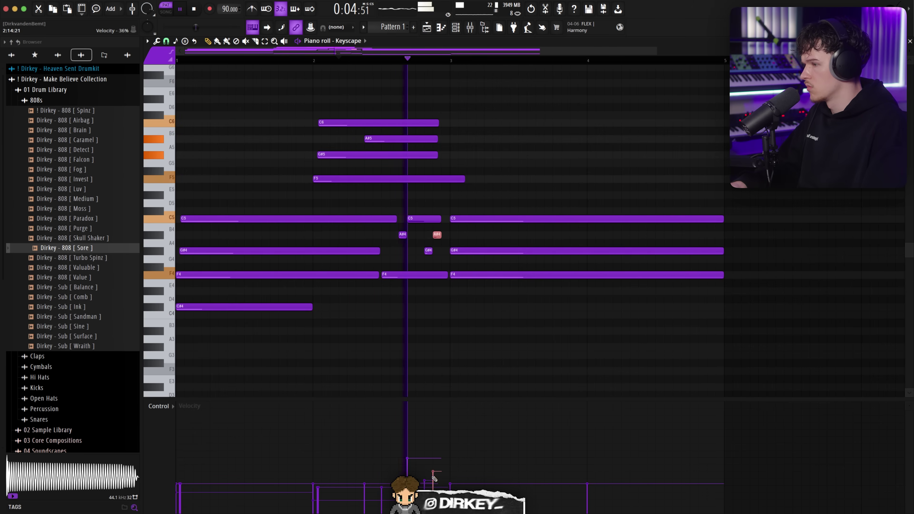
pyautogui.moveTo(433, 424); pyautogui.dragTo(433, 447)
pyautogui.moveTo(440, 234); pyautogui.dragTo(448, 238)
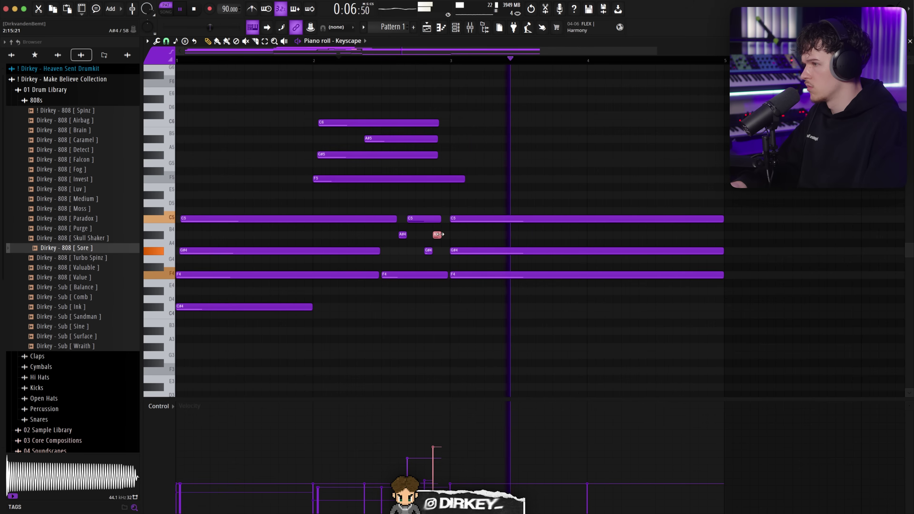
# Step: Try lowering the bar 3 chord to a C#4, F4 and G#4 voicing
pyautogui.press('space')
pyautogui.moveTo(468, 274); pyautogui.dragTo(467, 306)
pyautogui.moveTo(468, 253); pyautogui.dragTo(466, 272)
pyautogui.moveTo(466, 221); pyautogui.dragTo(465, 250)
pyautogui.press('space')
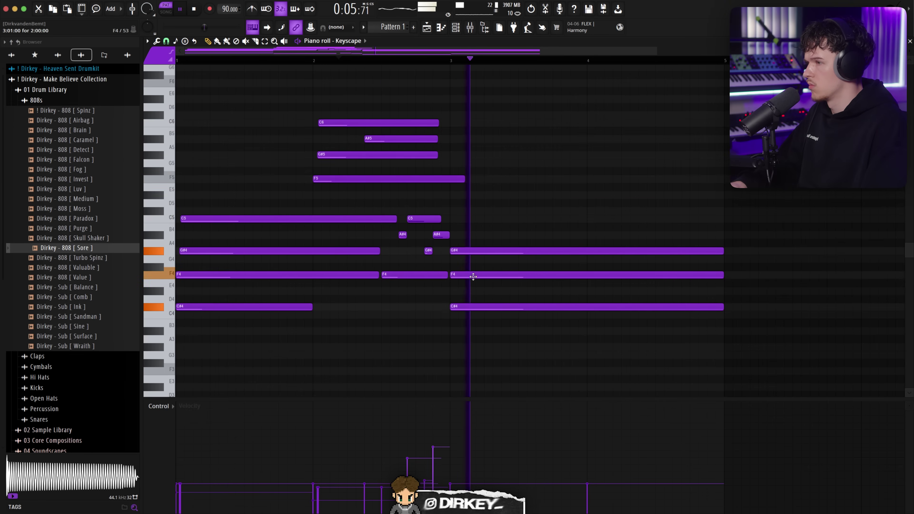
# Step: Try raising the bar 3 chord's C#4 to C#5, then undo the revoicing back to F4, G#4 and C5
pyautogui.press('space')
pyautogui.moveTo(462, 307); pyautogui.dragTo(461, 211)
pyautogui.press('space')
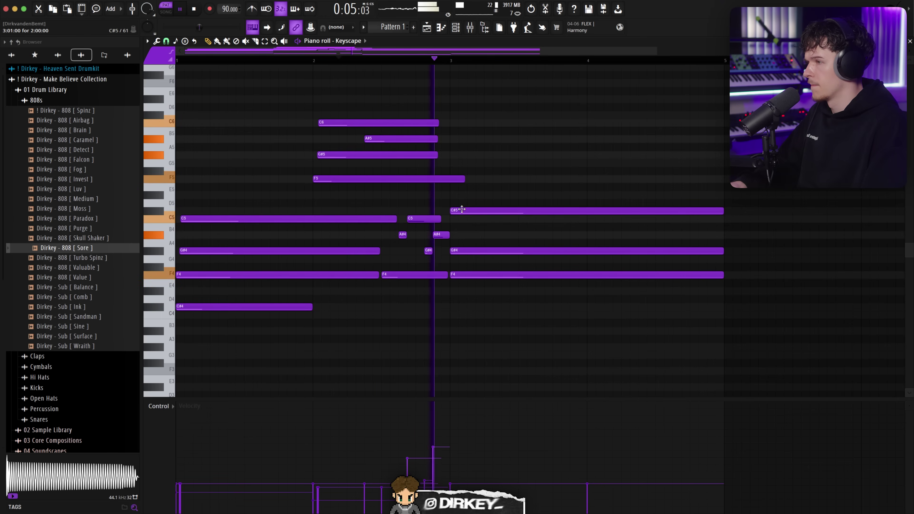
pyautogui.press('space')
pyautogui.hotkey('ctrl', 'z')
pyautogui.press('space')
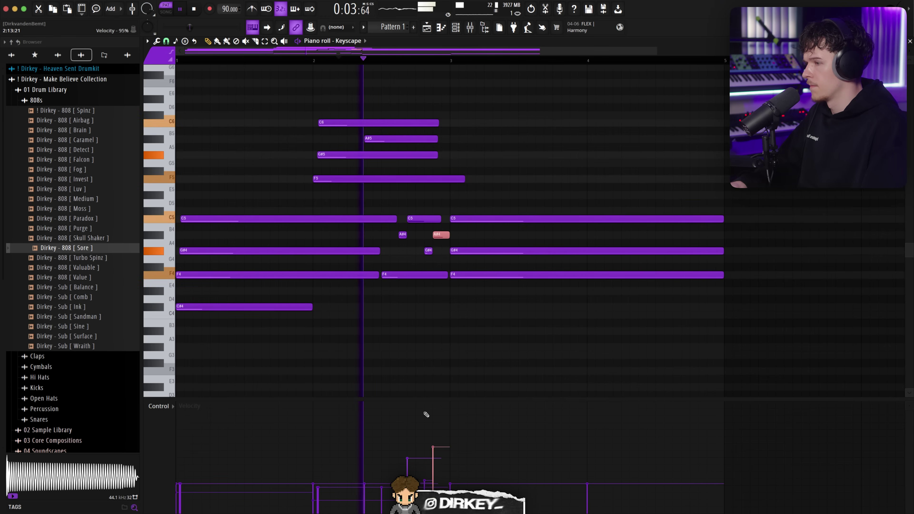
# Step: Try trimming the end of bar 2's F4 and moving the last A#4 slightly earlier, auditioning with the metronome on
pyautogui.moveTo(447, 274); pyautogui.dragTo(442, 275)
pyautogui.click(379, 61)
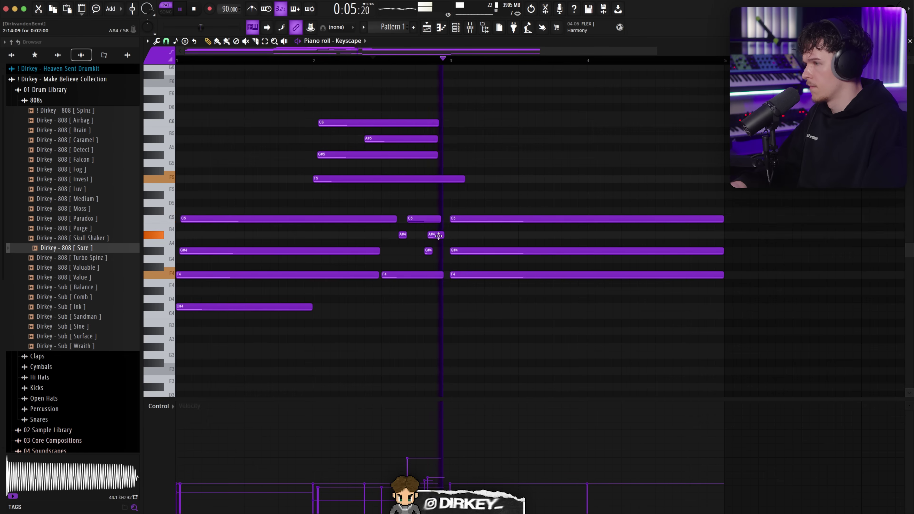
pyautogui.moveTo(438, 234); pyautogui.dragTo(425, 254)
pyautogui.click(252, 9)
pyautogui.press('space')
pyautogui.click(440, 262)
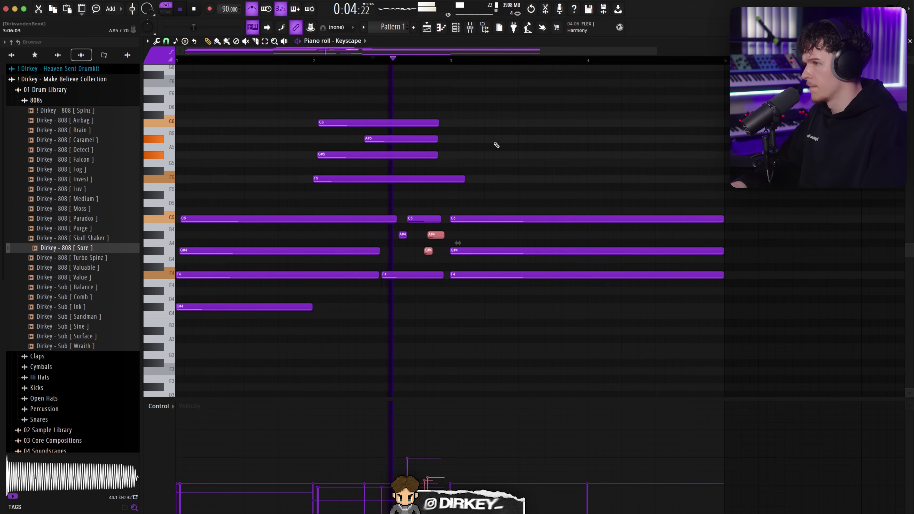
pyautogui.press('space')
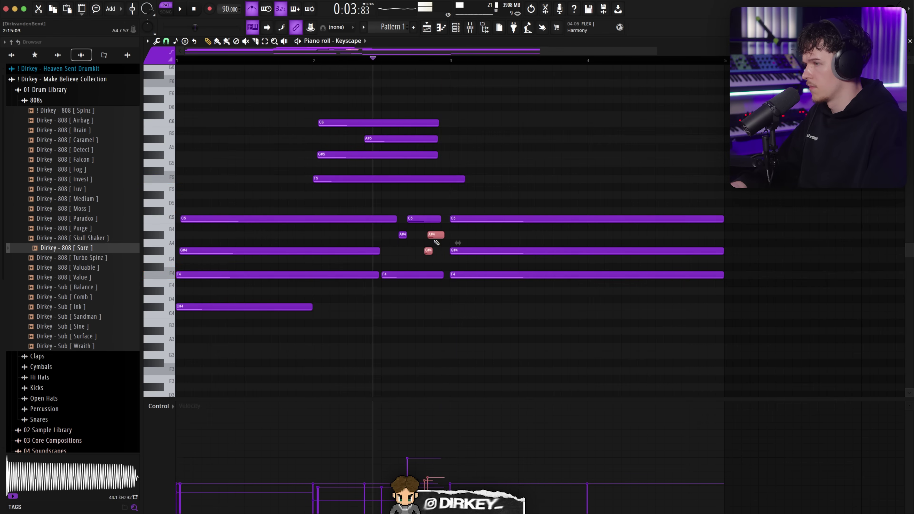
# Step: Try shifting the short G#4 and the last A#4 of bar 2 later together
pyautogui.press('space')
pyautogui.moveTo(436, 236); pyautogui.dragTo(441, 236)
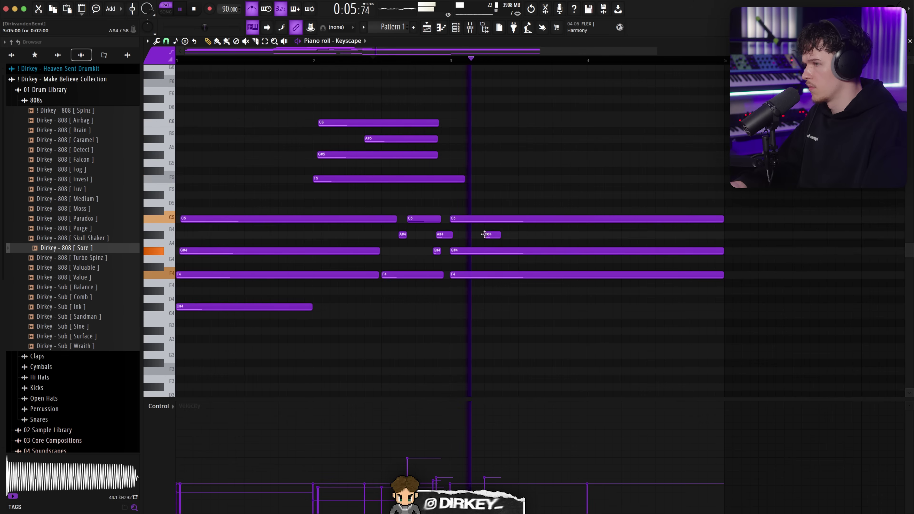
pyautogui.press('space')
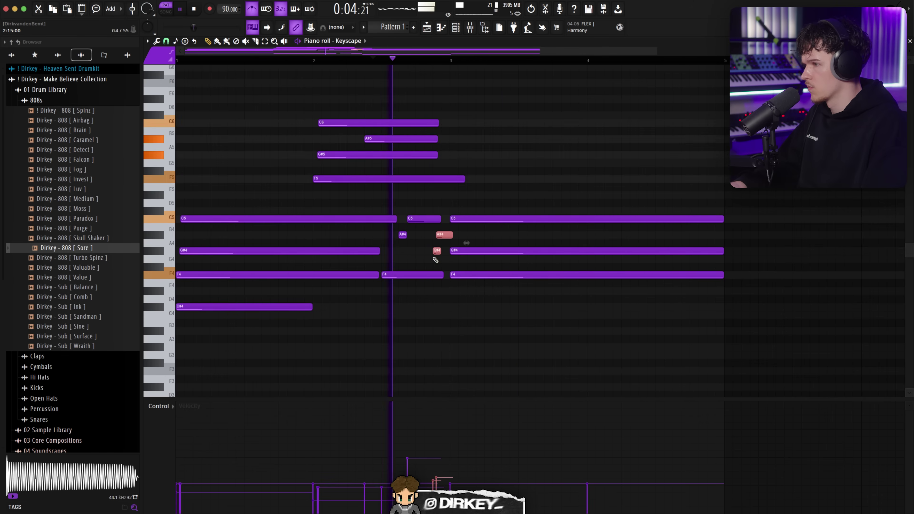
# Step: Try inserting a G4 before the G#4 in bar 2's fill and redrawing the last A#4
pyautogui.click(428, 250)
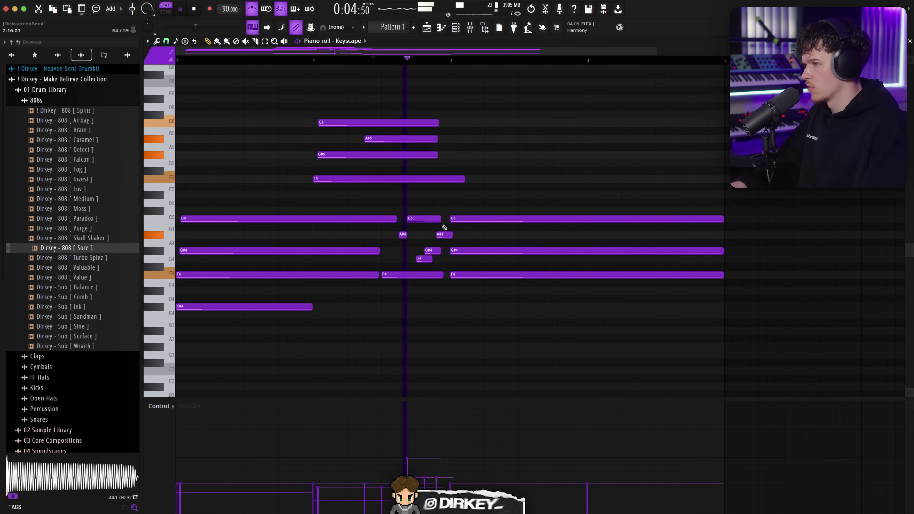
pyautogui.rightClick(443, 236)
pyautogui.click(436, 236)
pyautogui.press('space')
pyautogui.press('space')
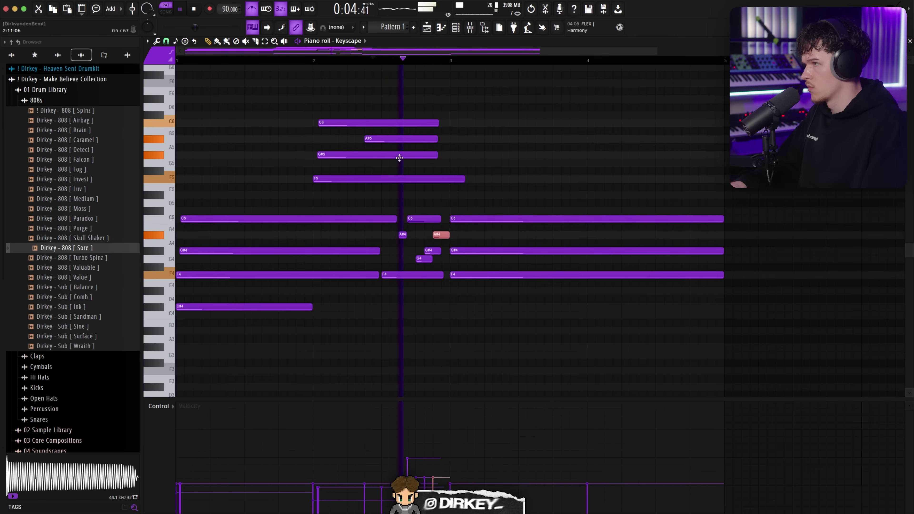
# Step: Replay the bar 2 fill and try raising the velocities across its G4, G#4 and A#4
pyautogui.moveTo(446, 236)
pyautogui.mouseDown()
pyautogui.moveTo(453, 222)
pyautogui.moveTo(425, 251)
pyautogui.moveTo(439, 259)
pyautogui.moveTo(431, 259)
pyautogui.moveTo(440, 250)
pyautogui.mouseUp()
pyautogui.press('space')
pyautogui.press('space')
pyautogui.press('space')
pyautogui.press('space')
pyautogui.press('space')
pyautogui.press('space')
pyautogui.press('space')
pyautogui.press('space')
pyautogui.press('space')
pyautogui.moveTo(423, 285)
pyautogui.mouseDown()
pyautogui.moveTo(423, 258)
pyautogui.moveTo(436, 250)
pyautogui.moveTo(419, 263)
pyautogui.mouseUp()
pyautogui.press('space')
pyautogui.moveTo(417, 500); pyautogui.dragTo(437, 452)
# Step: Undo the recent timing, note and velocity experiments on the bar 2 fill
pyautogui.hotkey('ctrl', 'z')
pyautogui.hotkey('ctrl', 'z')
pyautogui.hotkey('ctrl', 'z')
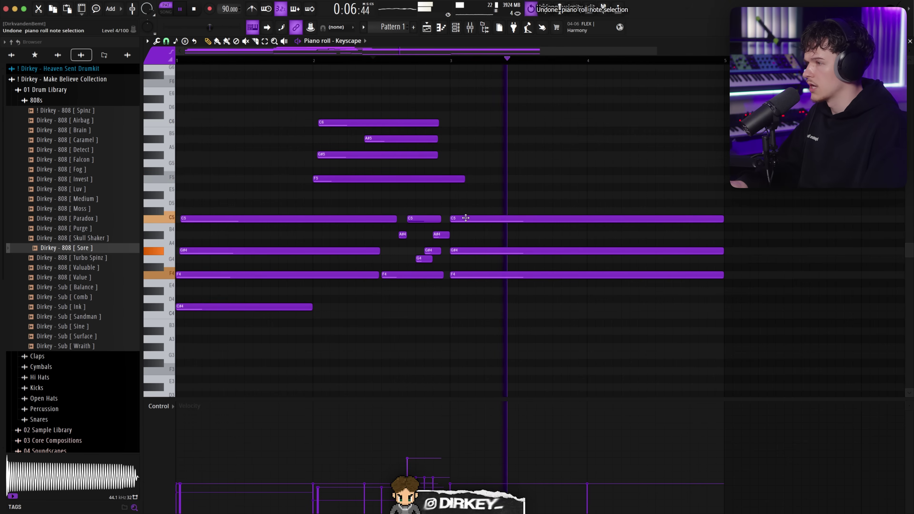
pyautogui.hotkey('ctrl', 'z')
pyautogui.hotkey('ctrl', 'z')
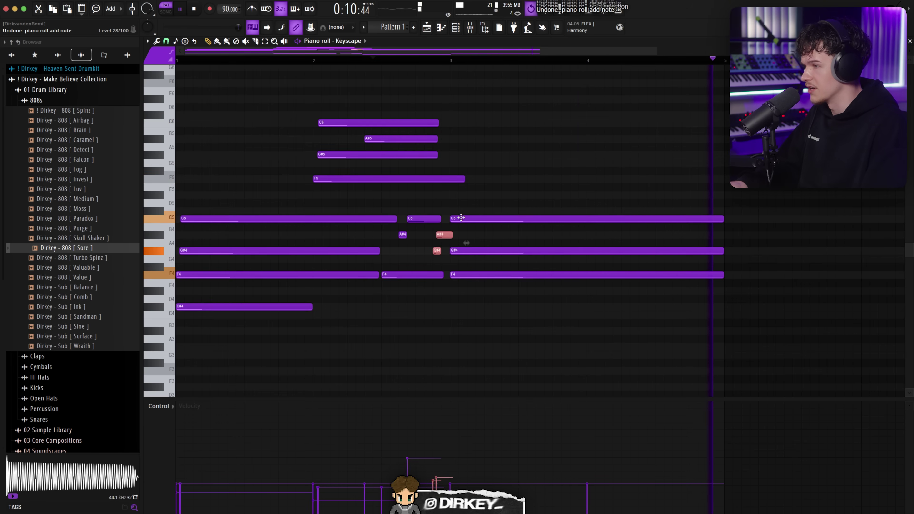
pyautogui.hotkey('ctrl', 'z')
pyautogui.hotkey('ctrl', 'z')
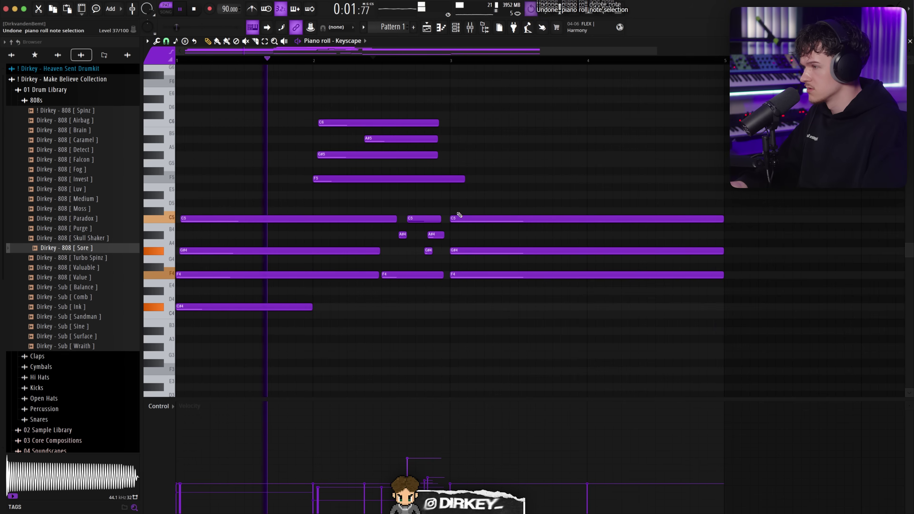
pyautogui.hotkey('ctrl', 'z')
pyautogui.hotkey('ctrl', 'z')
pyautogui.hotkey('ctrl', 'z')
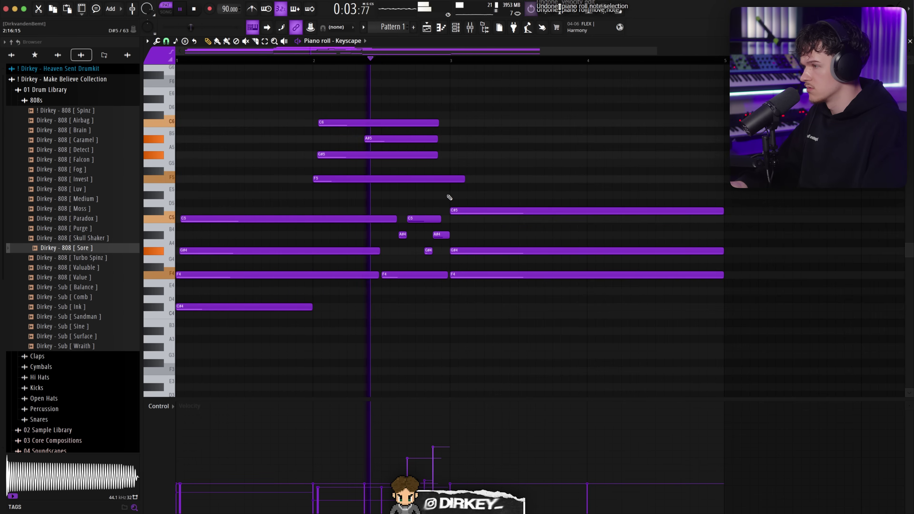
# Step: Lower the velocity of the last A#4 in bar 2
pyautogui.moveTo(443, 234); pyautogui.dragTo(427, 254)
pyautogui.moveTo(435, 461); pyautogui.dragTo(434, 472)
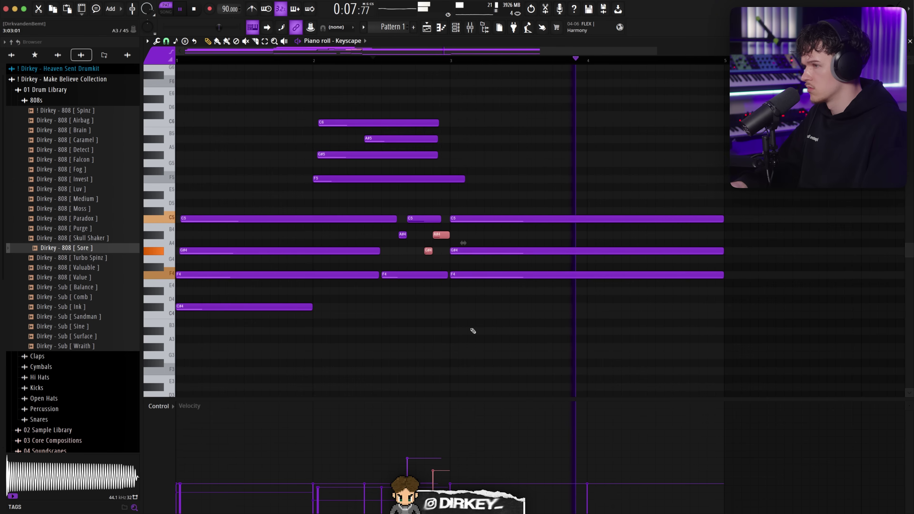
# Step: Shorten the bar 3 chord of F4, G#4 and C5 to end just before bar 4
pyautogui.press('space')
pyautogui.moveTo(681, 196); pyautogui.dragTo(642, 341)
pyautogui.moveTo(723, 275); pyautogui.dragTo(590, 253)
# Step: Add a bar 4 chord of G#3, C4 and D#4 above the G#2 bass note and play it
pyautogui.scroll(-5, 590, 284)
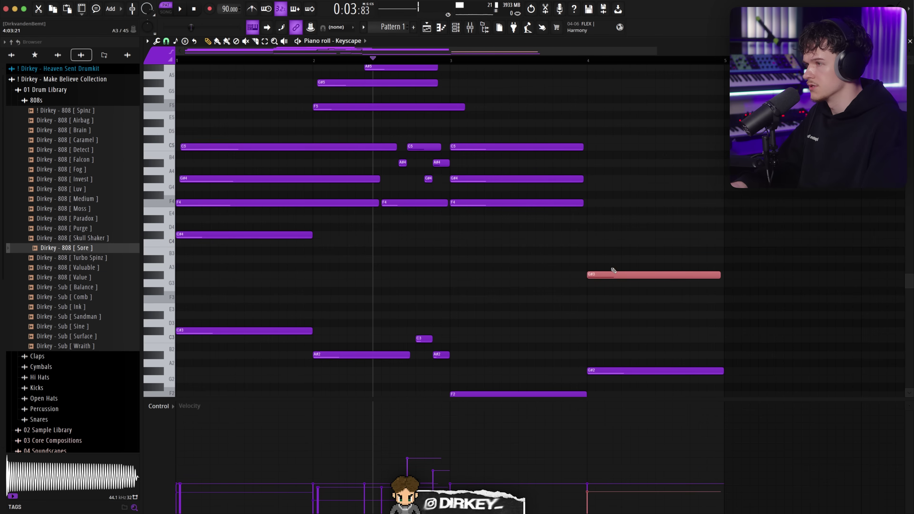
pyautogui.click(562, 59)
pyautogui.press('space')
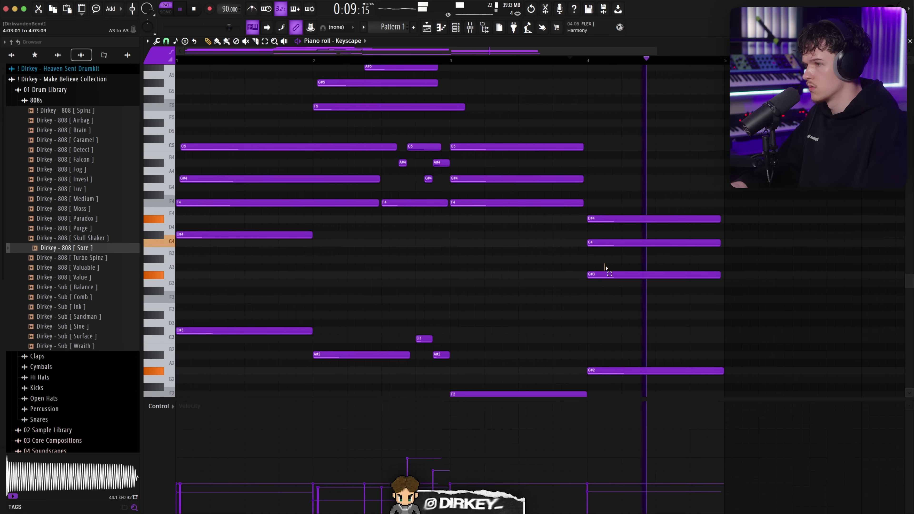
pyautogui.moveTo(605, 269); pyautogui.dragTo(596, 272)
# Step: Raise the bar 4 chord one octave and drop its top D#5 back to D#4
pyautogui.moveTo(606, 195); pyautogui.dragTo(624, 316)
pyautogui.press('super+Up')
pyautogui.press('space')
pyautogui.press('space')
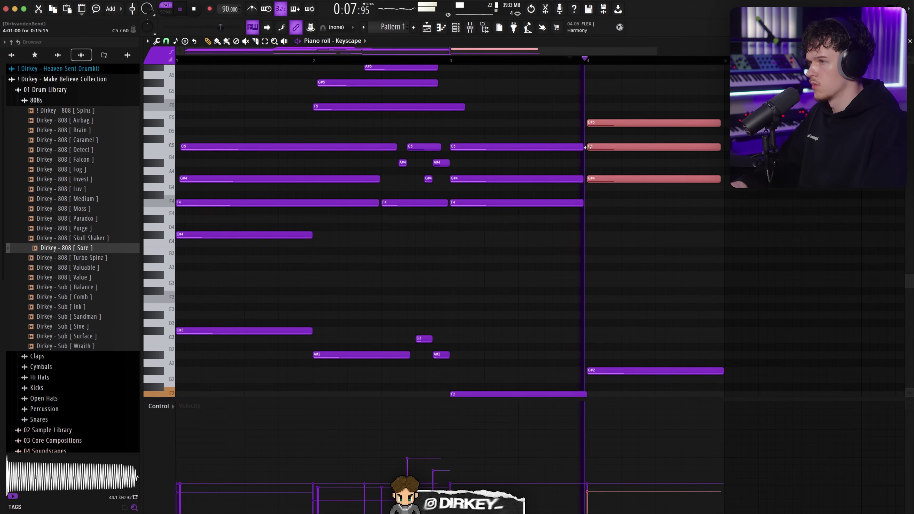
pyautogui.click(604, 123)
pyautogui.press('super+Down')
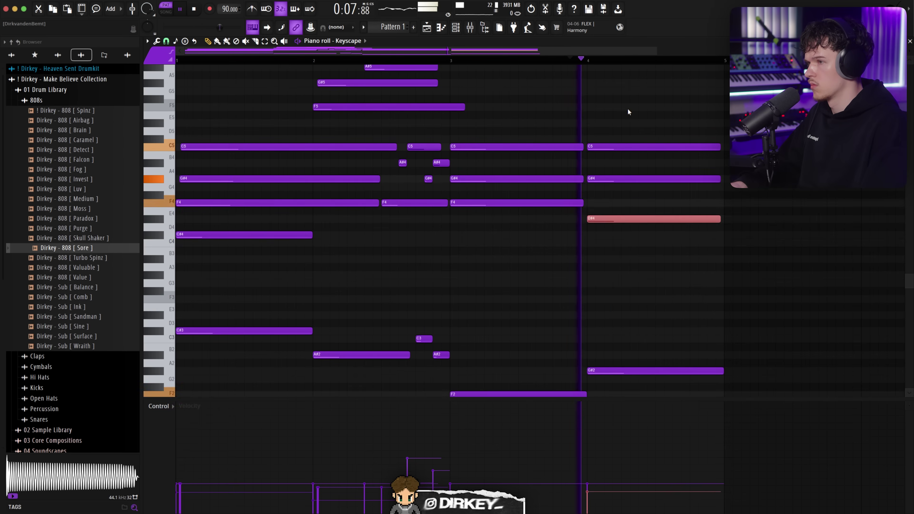
pyautogui.press('space')
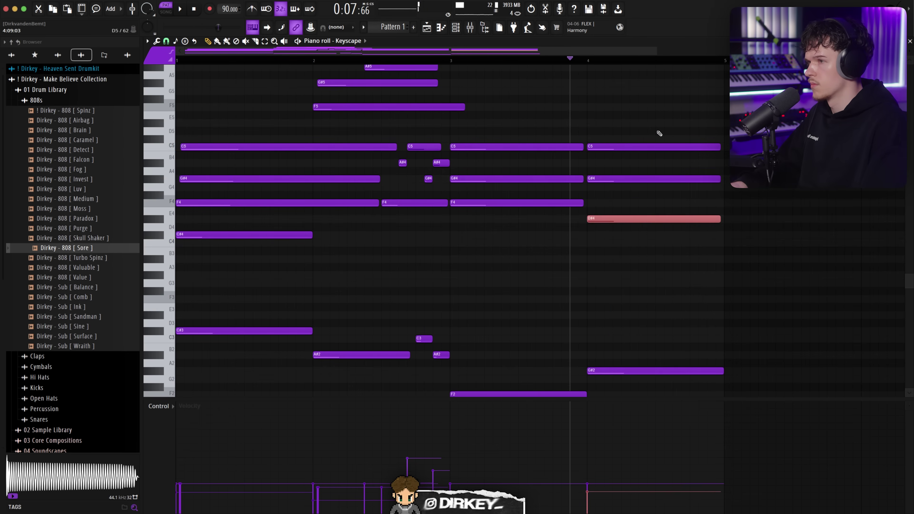
# Step: Add an upper chord of D#5, G#5 and C6 at step 9 of bar 4
pyautogui.scroll(3, 656, 88)
pyautogui.click(654, 127)
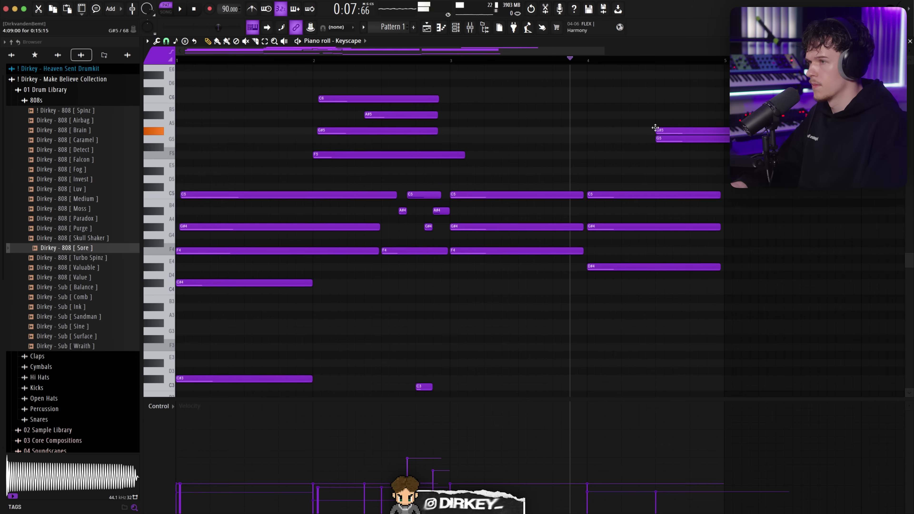
pyautogui.scroll(1, 654, 99)
pyautogui.click(655, 98)
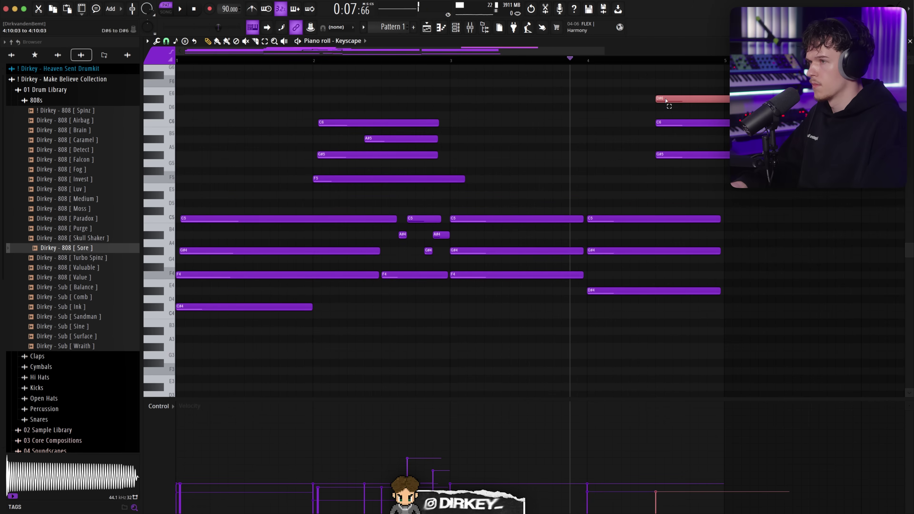
pyautogui.press('space')
# Step: Strum the upper D#5, G#5 and C6 chord in bar 4 and shorten it to end before step 13
pyautogui.moveTo(660, 109); pyautogui.dragTo(684, 198)
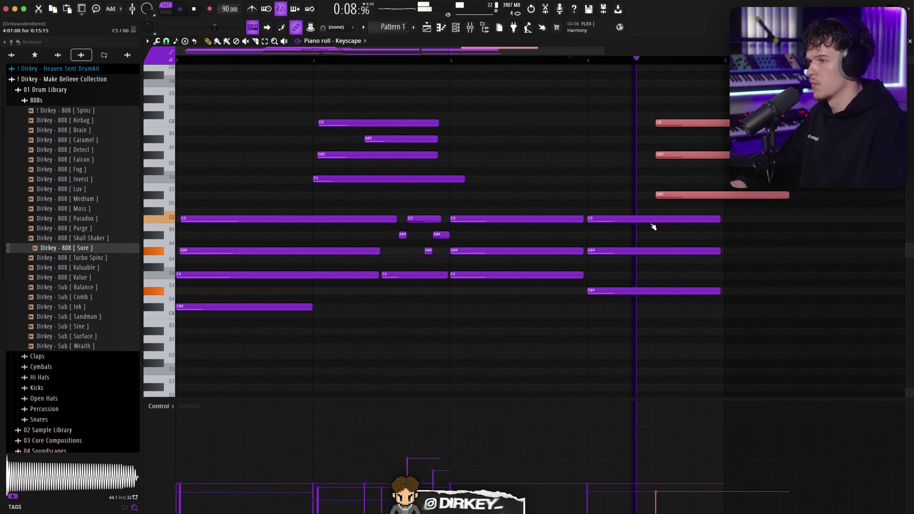
pyautogui.hotkey('alt', 's')
pyautogui.click(523, 298)
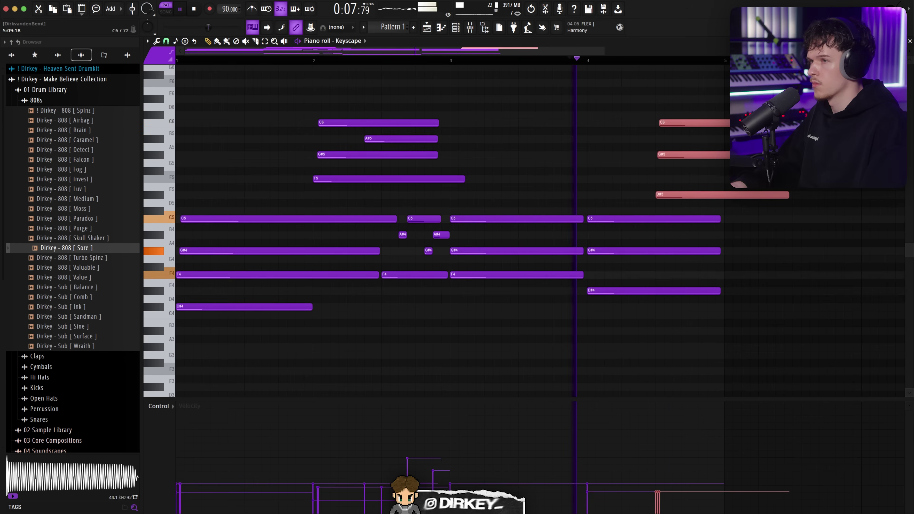
pyautogui.moveTo(788, 194); pyautogui.dragTo(685, 195)
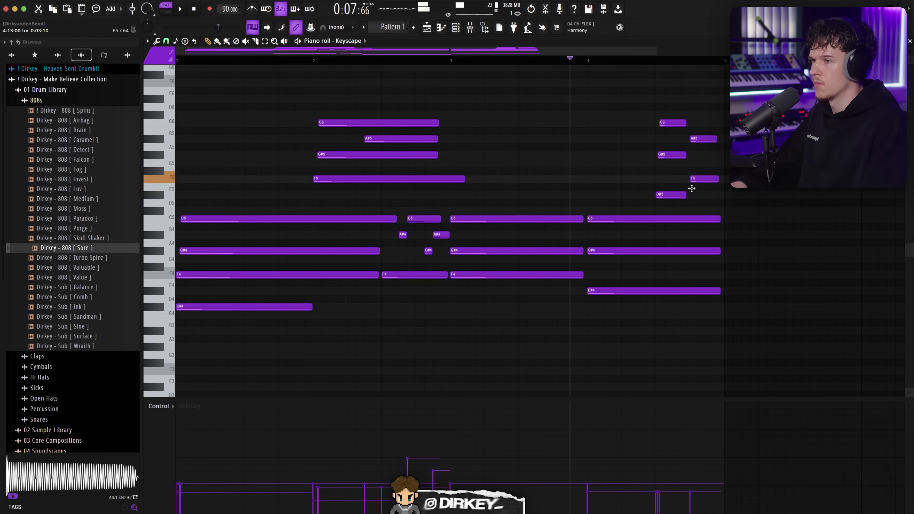
# Step: Build a strummed D#5, G5 and A#5 chord at step 13 of bar 4, then delete its D#5
pyautogui.moveTo(700, 130); pyautogui.dragTo(719, 202)
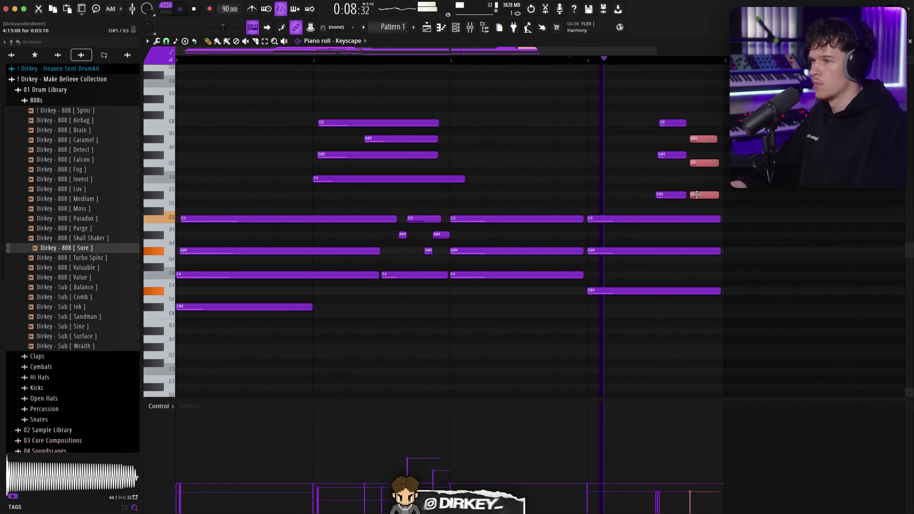
pyautogui.hotkey('alt', 's')
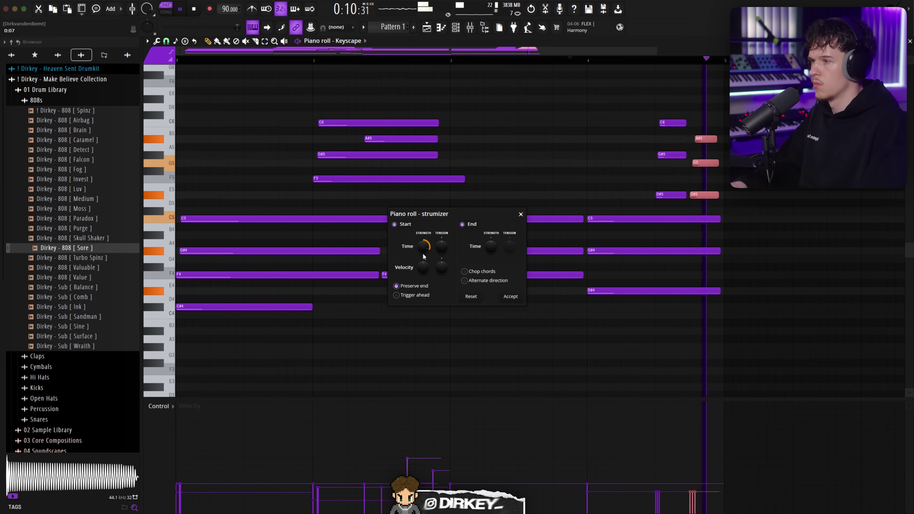
pyautogui.click(511, 296)
pyautogui.keyDown('ctrl'); pyautogui.click(718, 150); pyautogui.keyUp('ctrl')
pyautogui.rightClick(708, 194)
# Step: Extend bar 4's closing G5 and A#5 to the bar end and lengthen the preceding D#5, G#5 and C6 with staggered endings
pyautogui.scroll(3, 719, 58)
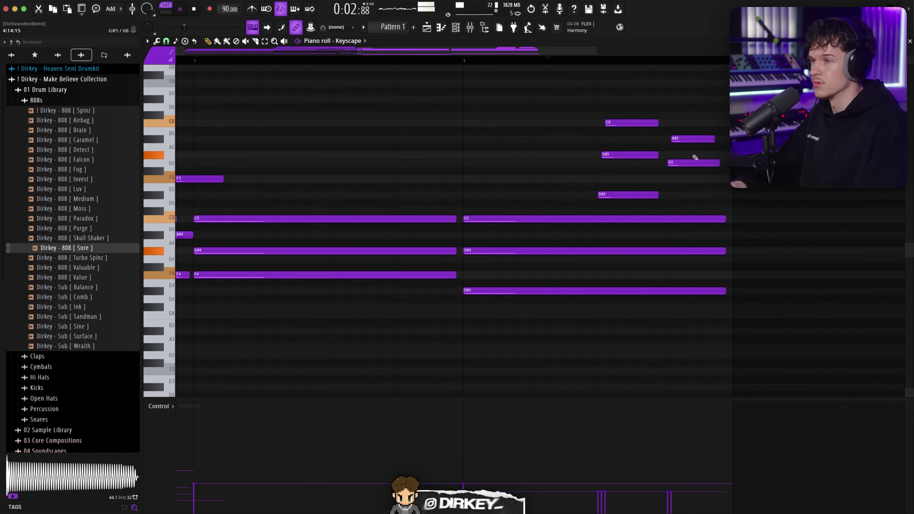
pyautogui.scroll(-3, 671, 68)
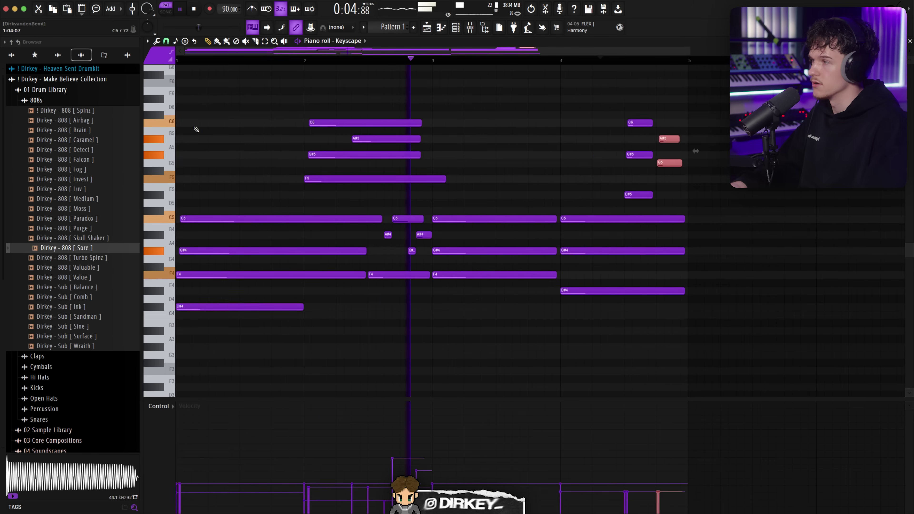
pyautogui.scroll(3, 689, 71)
pyautogui.moveTo(673, 143); pyautogui.dragTo(683, 162)
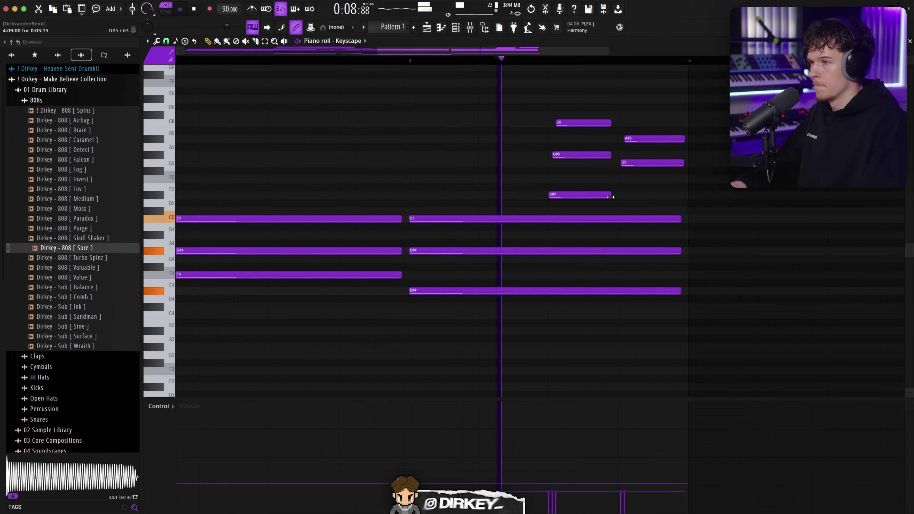
pyautogui.moveTo(611, 194); pyautogui.dragTo(664, 194)
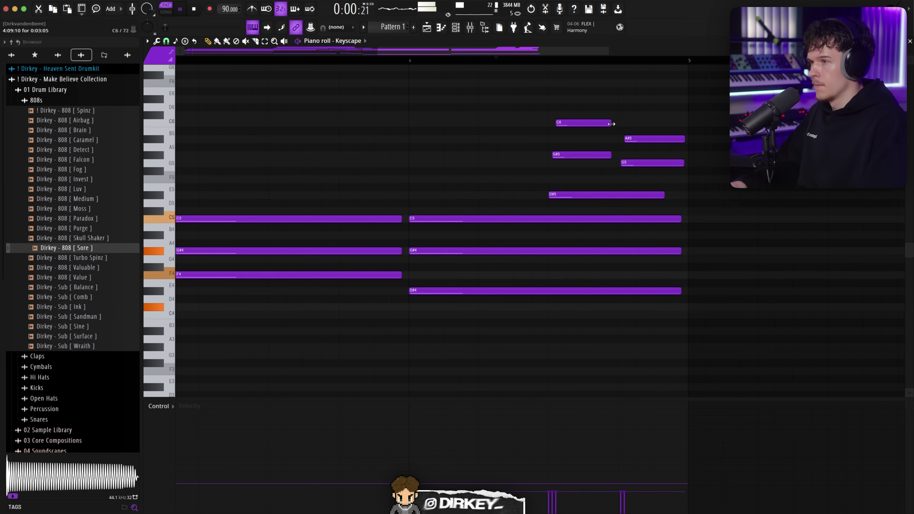
pyautogui.scroll(-5, 621, 155)
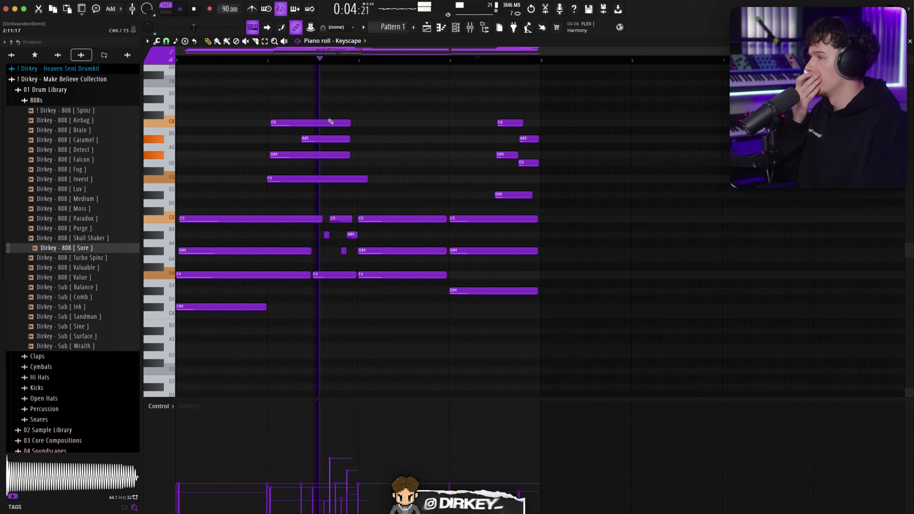
# Step: Delete the short G#4 before the last A#4 in bar 2 and lower that A#4's velocity
pyautogui.scroll(2, 284, 65)
pyautogui.scroll(1, 284, 65)
pyautogui.moveTo(368, 231); pyautogui.dragTo(393, 246)
pyautogui.press('space')
pyautogui.press('space')
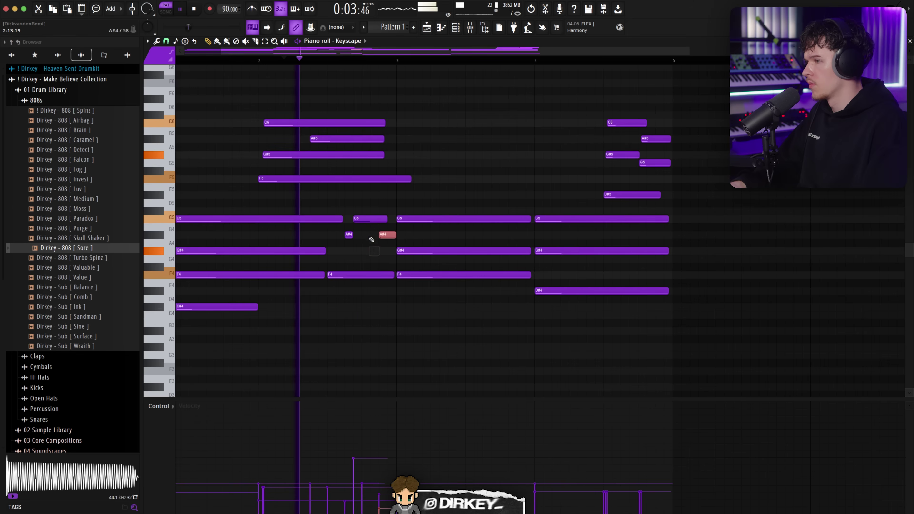
# Step: Add a D#5 at step 14 of bar 2 and a slightly delayed F5 at the start of bar 3, trimming bar 2's F5
pyautogui.click(395, 195)
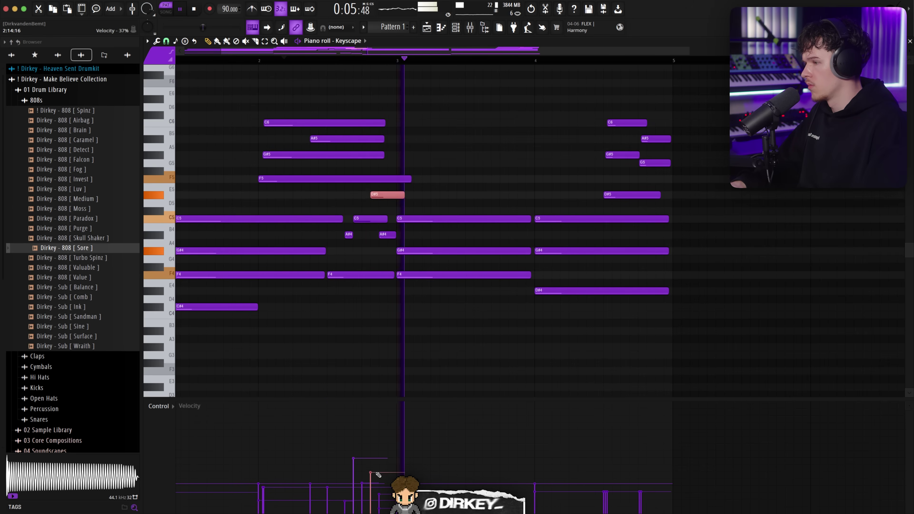
pyautogui.click(401, 179)
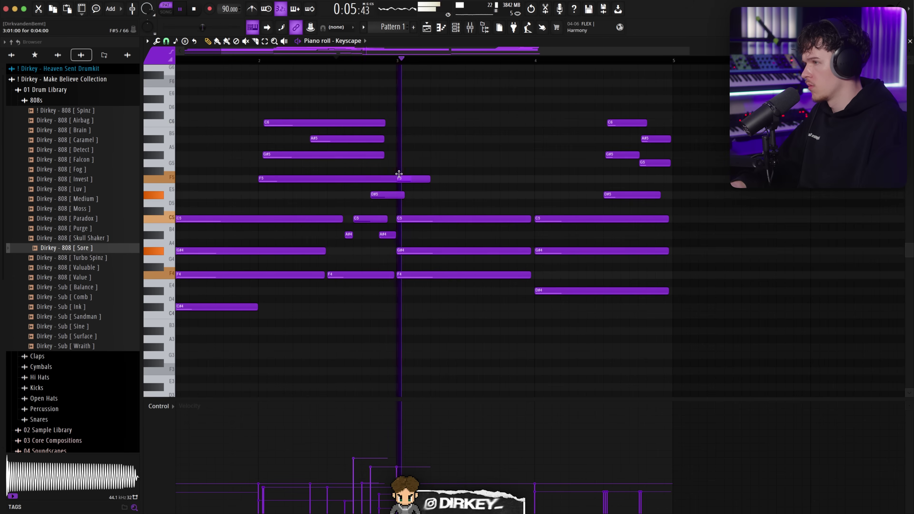
pyautogui.press('space')
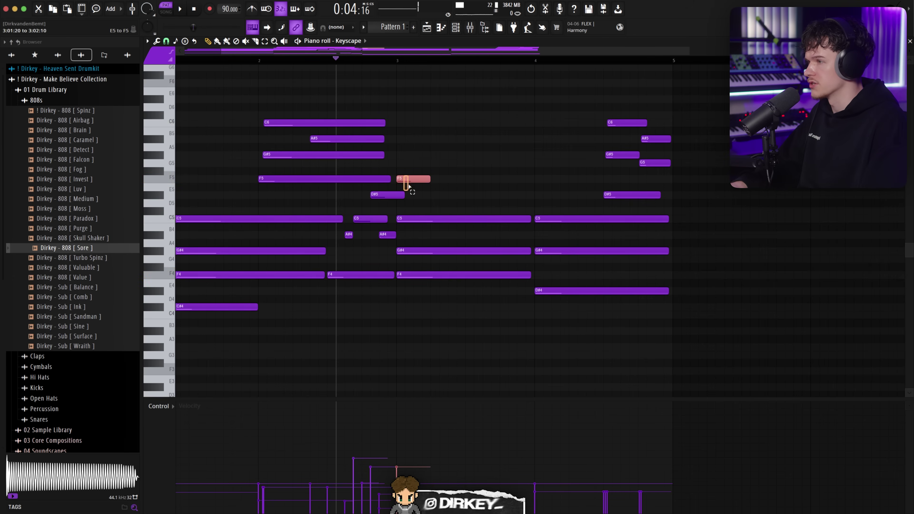
pyautogui.moveTo(405, 179); pyautogui.dragTo(409, 179)
# Step: Add a D#5 at step 4 of bar 3 and move the bar 3 C5 later to follow it
pyautogui.press('space')
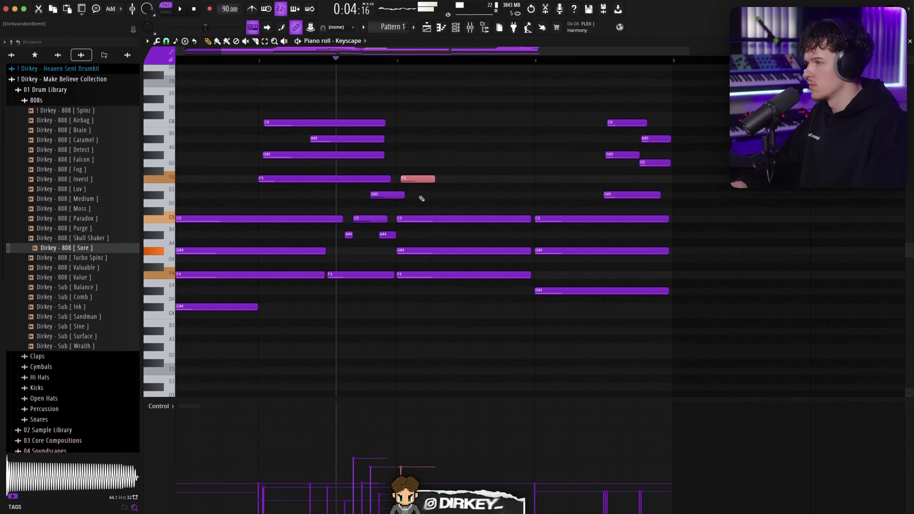
pyautogui.moveTo(445, 219); pyautogui.dragTo(467, 222)
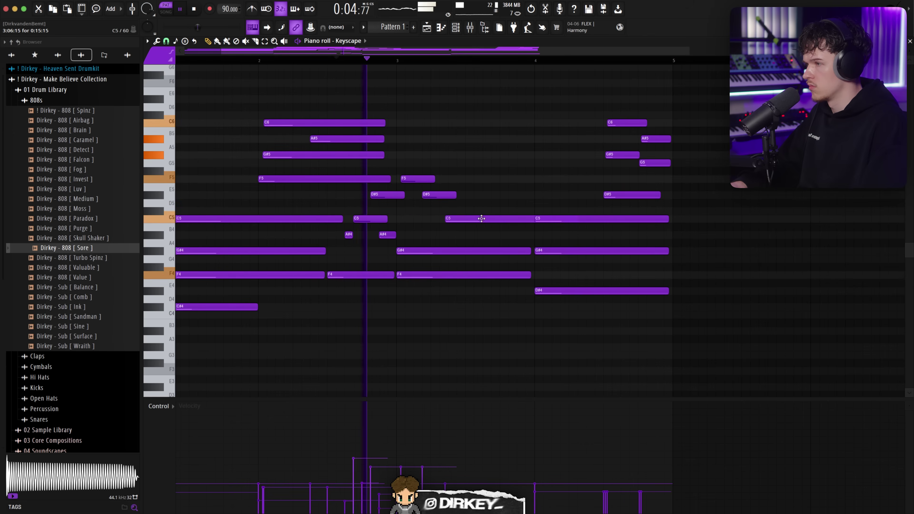
# Step: Move bar 3's C5 slightly later, trimmed at the bar end, and delay bar 4's closing notes in a stagger ending at the bar end
pyautogui.moveTo(436, 194); pyautogui.dragTo(531, 220)
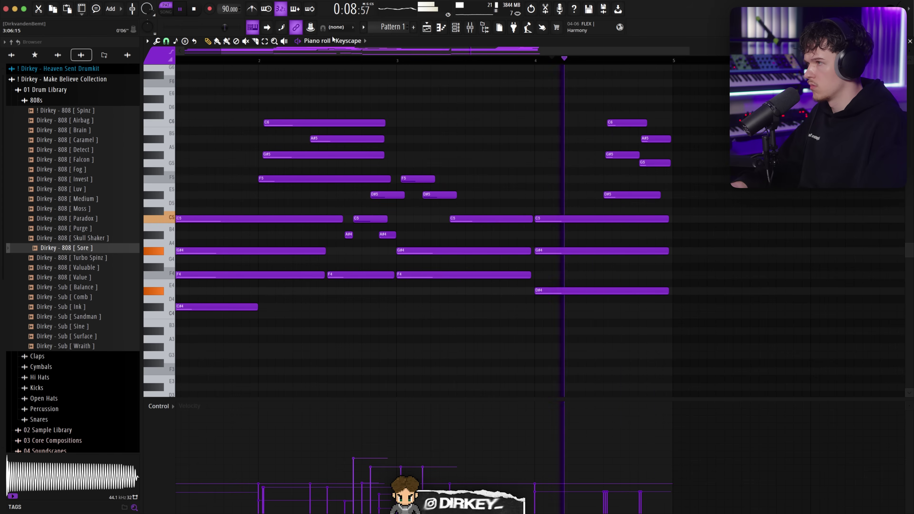
pyautogui.press('space')
pyautogui.moveTo(629, 111); pyautogui.dragTo(669, 202)
pyautogui.moveTo(621, 158)
pyautogui.mouseDown()
pyautogui.moveTo(638, 159)
pyautogui.moveTo(619, 155)
pyautogui.mouseUp()
pyautogui.press('space')
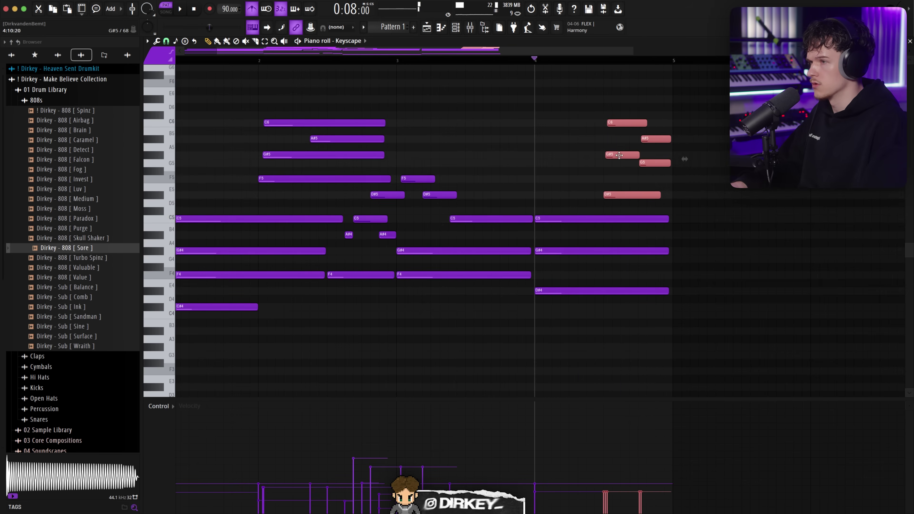
pyautogui.moveTo(625, 115); pyautogui.dragTo(639, 156)
pyautogui.click(536, 61)
pyautogui.moveTo(656, 196); pyautogui.dragTo(664, 197)
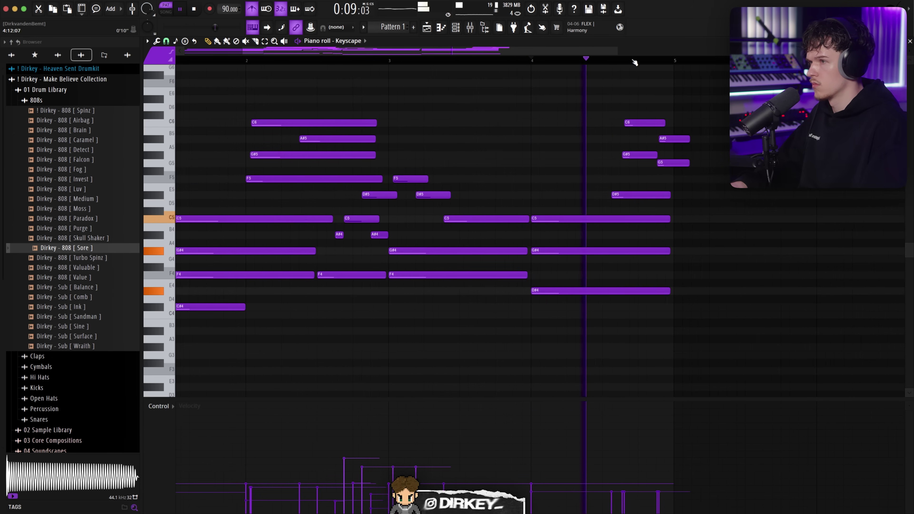
pyautogui.scroll(3, 631, 62)
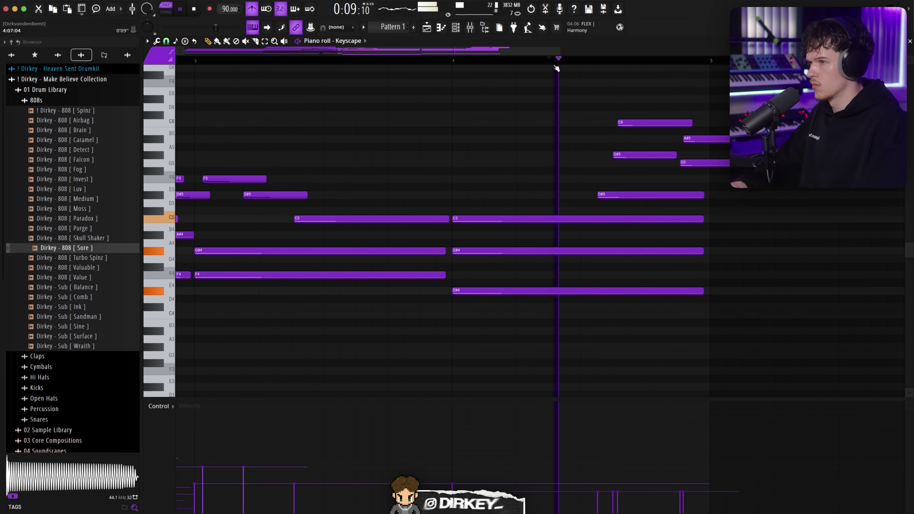
pyautogui.moveTo(678, 134); pyautogui.dragTo(705, 164)
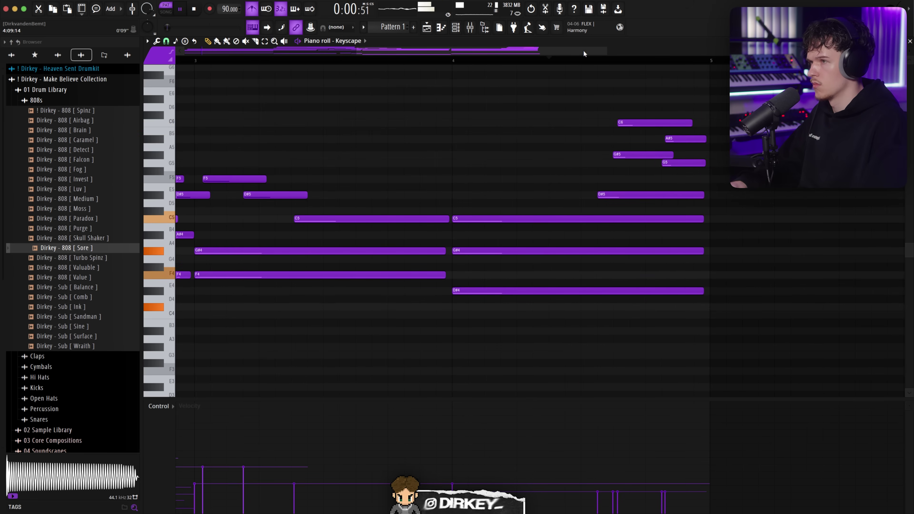
# Step: Raise the F5 at the start of bar 3 to G5, lengthen the following D#5 and move the C5 to the bar's start
pyautogui.scroll(-5, 583, 53)
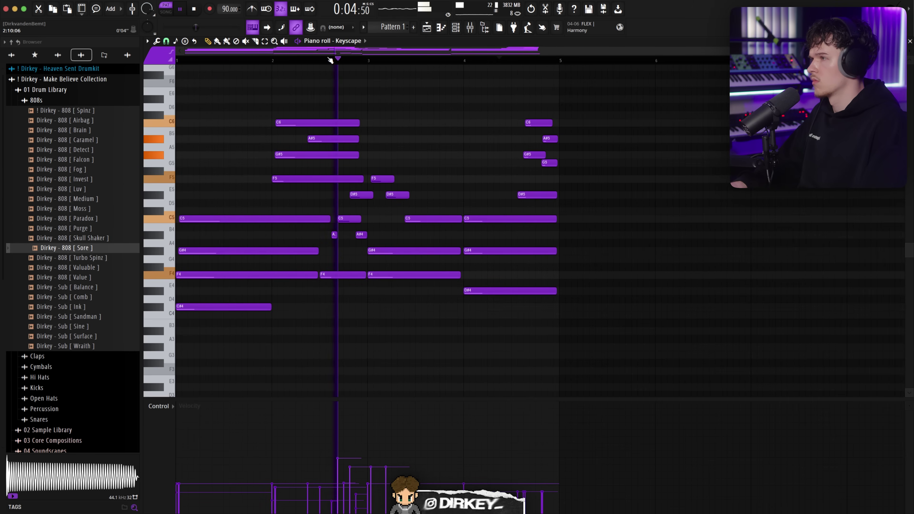
pyautogui.scroll(3, 310, 63)
pyautogui.click(297, 61)
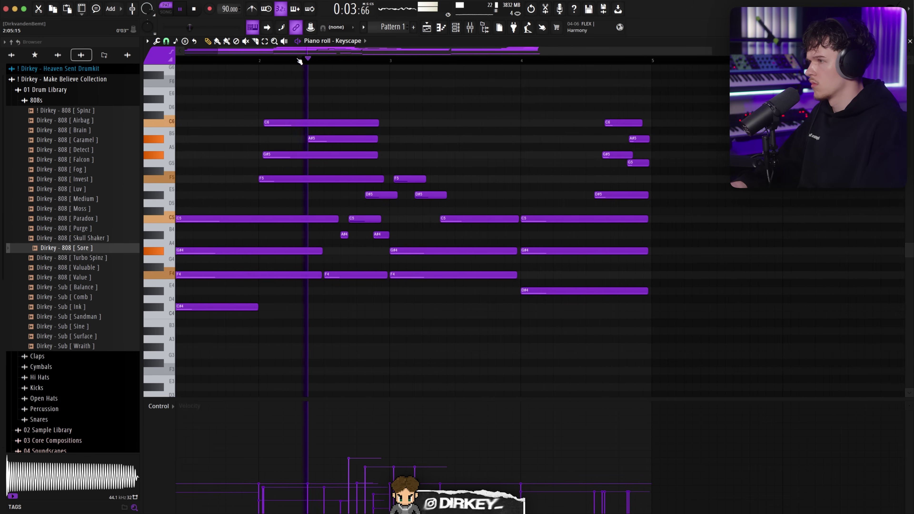
pyautogui.scroll(2, 299, 63)
pyautogui.moveTo(441, 178); pyautogui.dragTo(450, 161)
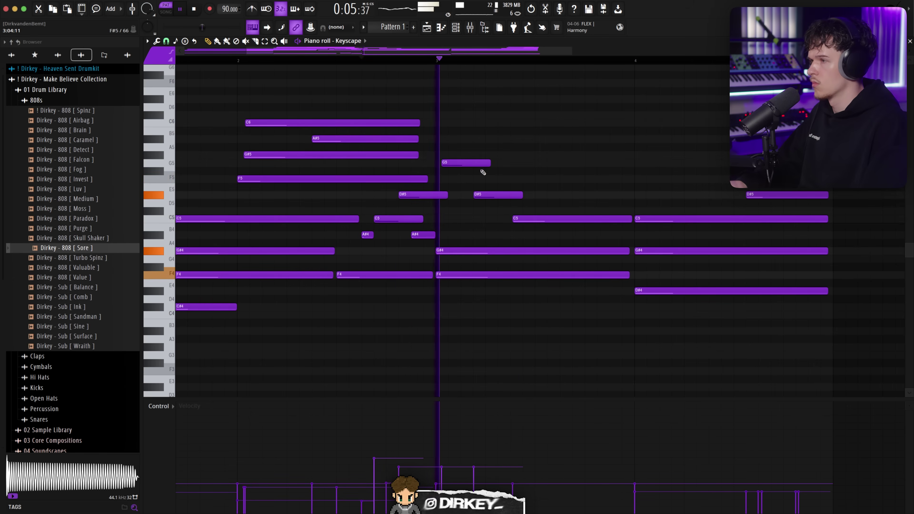
pyautogui.moveTo(521, 198); pyautogui.dragTo(585, 199)
pyautogui.moveTo(538, 218); pyautogui.dragTo(462, 227)
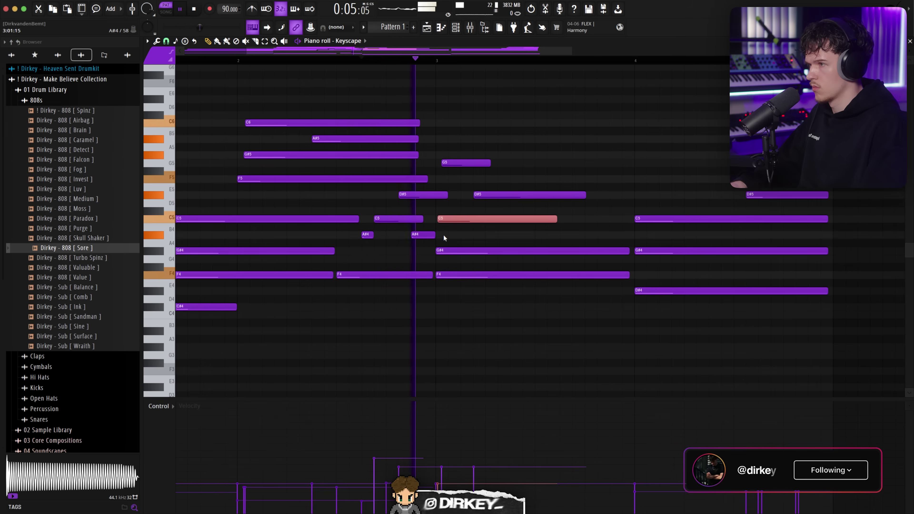
# Step: Try bar 3's opening C5 in other octaves, return it to C5, raise its velocity and lengthen it
pyautogui.hotkey('ctrl', 'Up')
pyautogui.moveTo(446, 476); pyautogui.dragTo(446, 468)
pyautogui.hotkey('ctrl', 'Down')
pyautogui.hotkey('ctrl', 'Down')
pyautogui.hotkey('ctrl', 'Up')
pyautogui.click(499, 149)
pyautogui.moveTo(556, 220); pyautogui.dragTo(625, 220)
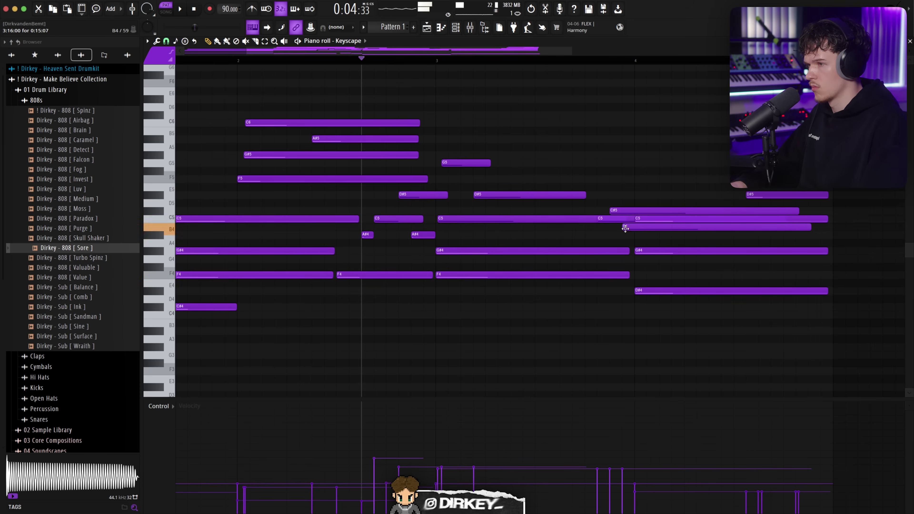
# Step: Form a short fill at step 13 of bar 3 from a brief C5 and a slightly later, longer C#5, without the B4
pyautogui.rightClick(625, 227)
pyautogui.moveTo(626, 218); pyautogui.dragTo(591, 219)
pyautogui.press('space')
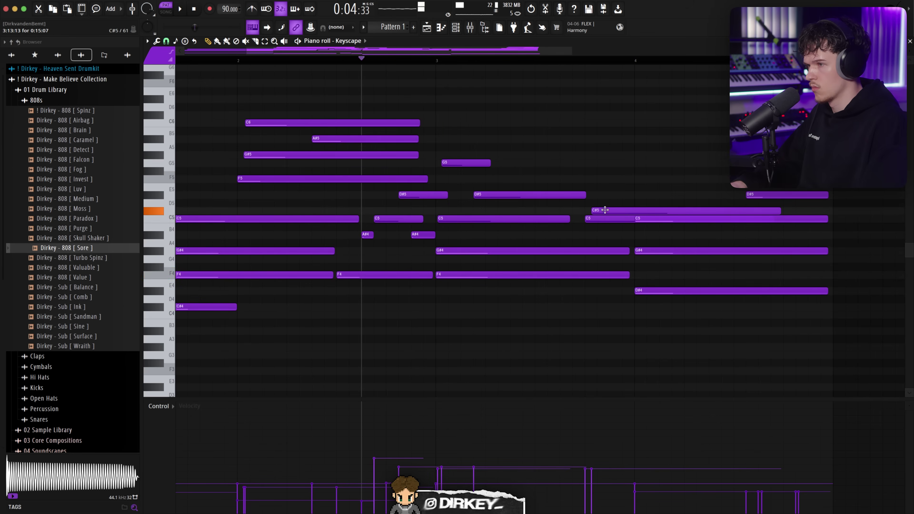
pyautogui.press('space')
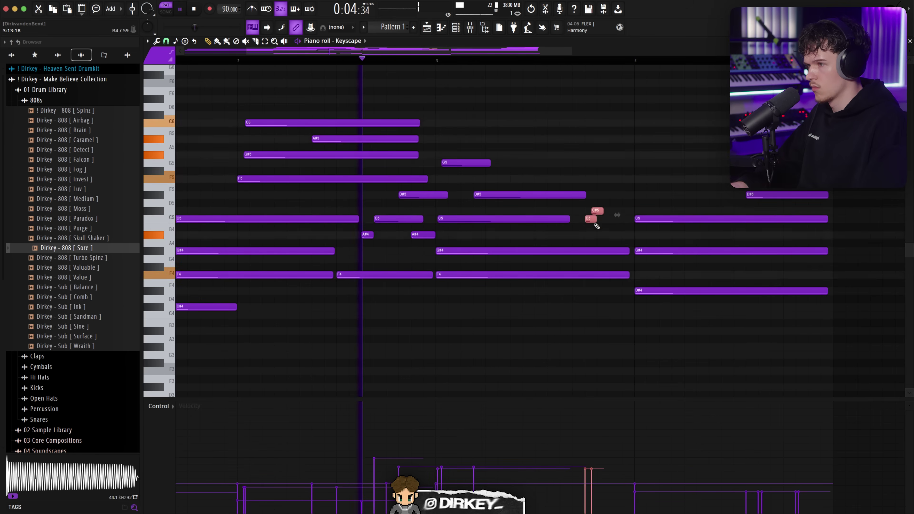
pyautogui.click(600, 227)
pyautogui.rightClick(600, 226)
pyautogui.moveTo(600, 212); pyautogui.dragTo(615, 213)
# Step: Add a third fill note on C5 after the C#5 near the end of bar 3 and lower its velocity
pyautogui.click(614, 227)
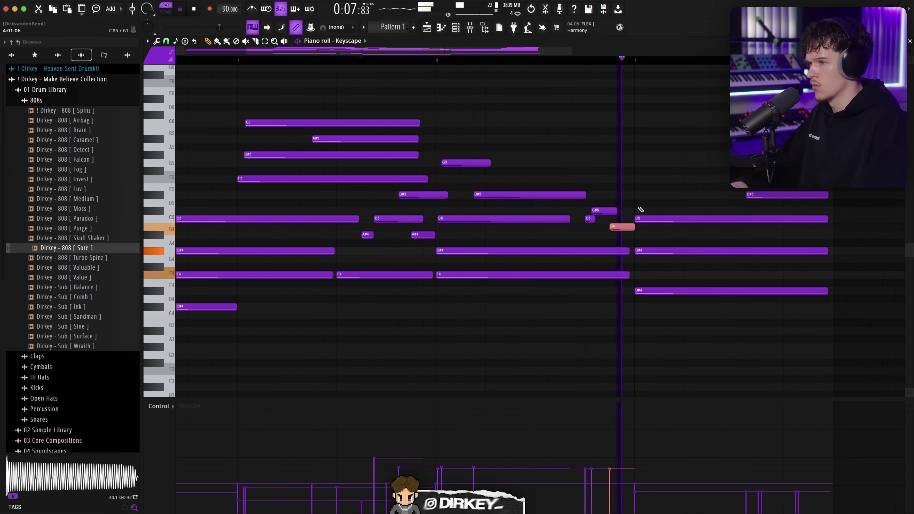
pyautogui.moveTo(623, 227); pyautogui.dragTo(628, 220)
pyautogui.press('space')
pyautogui.press('space')
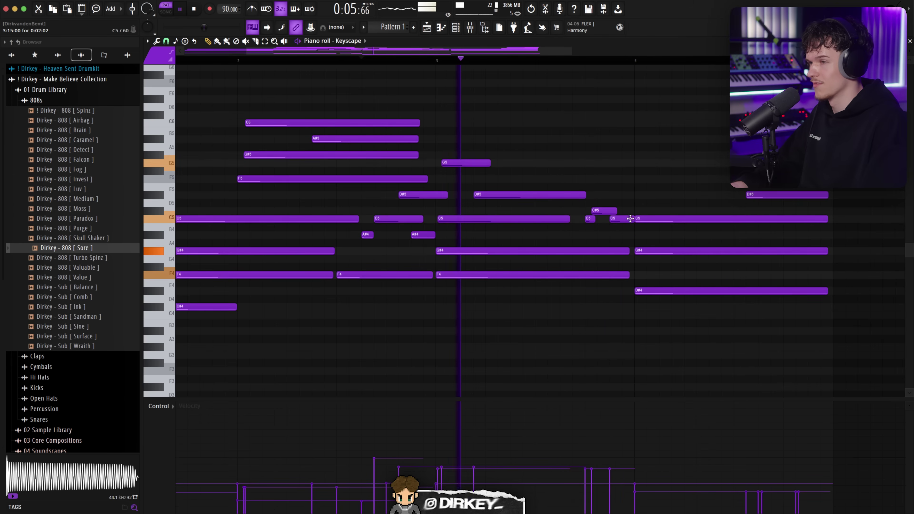
pyautogui.keyDown('super'); pyautogui.click(629, 222); pyautogui.keyUp('super')
pyautogui.moveTo(609, 475); pyautogui.dragTo(603, 496)
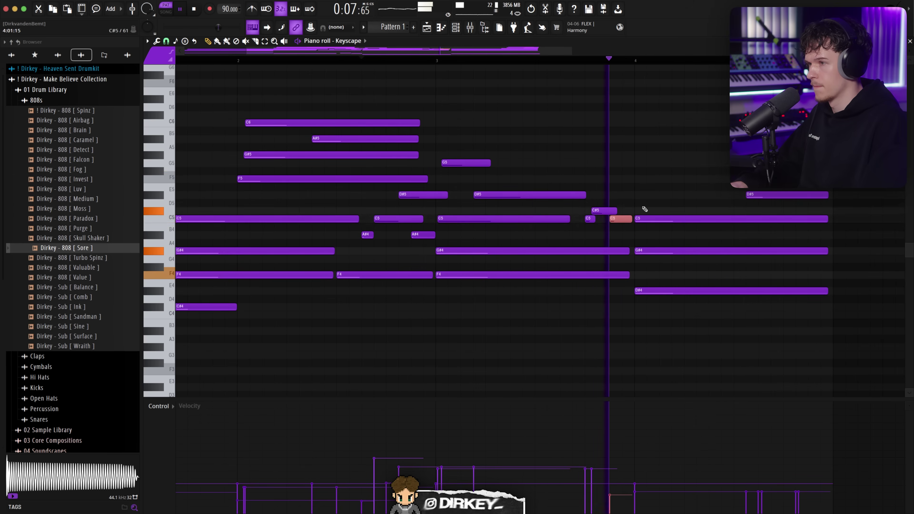
# Step: Try the last fill note of bar 3 lengthened and lowered to A#4 and G#4, and delete it
pyautogui.press('Down')
pyautogui.press('Down')
pyautogui.click(582, 65)
pyautogui.moveTo(630, 236); pyautogui.dragTo(677, 236)
pyautogui.press('Down')
pyautogui.press('Down')
pyautogui.click(583, 65)
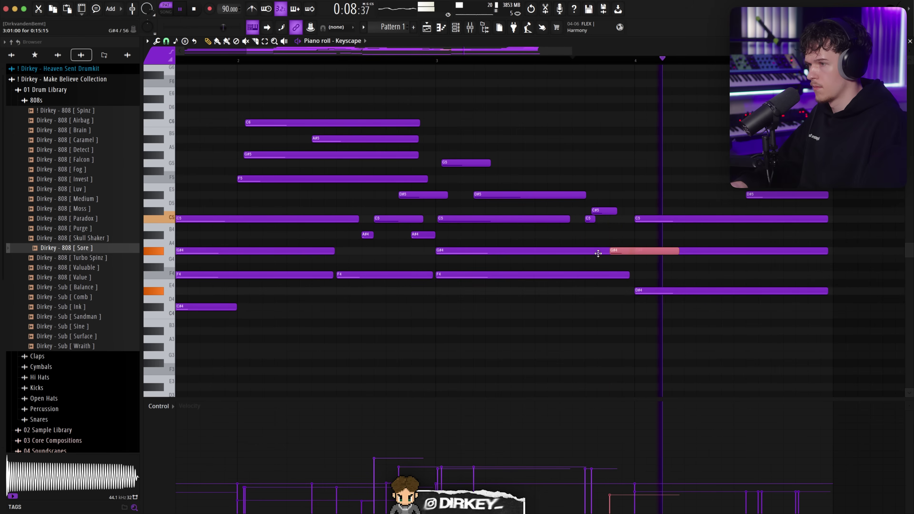
pyautogui.press('Delete')
# Step: Shorten bar 3's G#4 and start bar 4's G#4 early at step 15 of bar 3, holding it to the end of bar 4
pyautogui.moveTo(608, 251); pyautogui.dragTo(627, 251)
pyautogui.press('space')
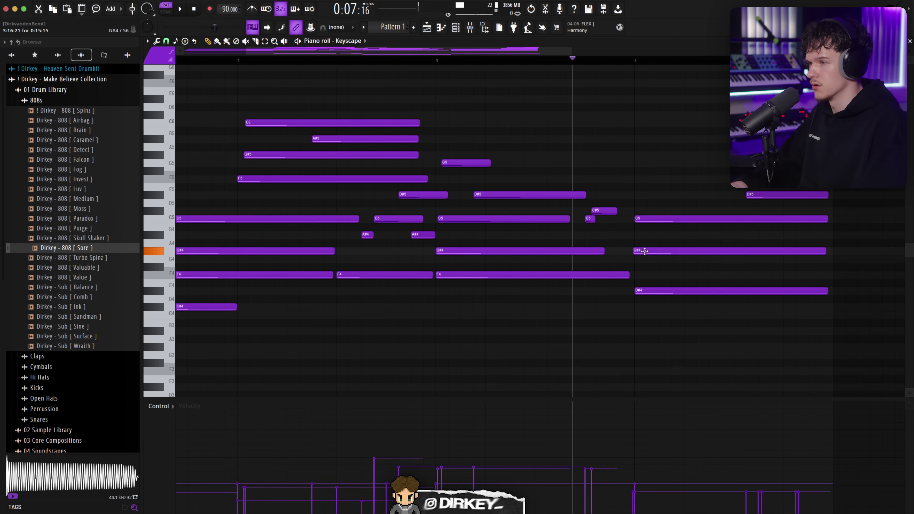
pyautogui.press('space')
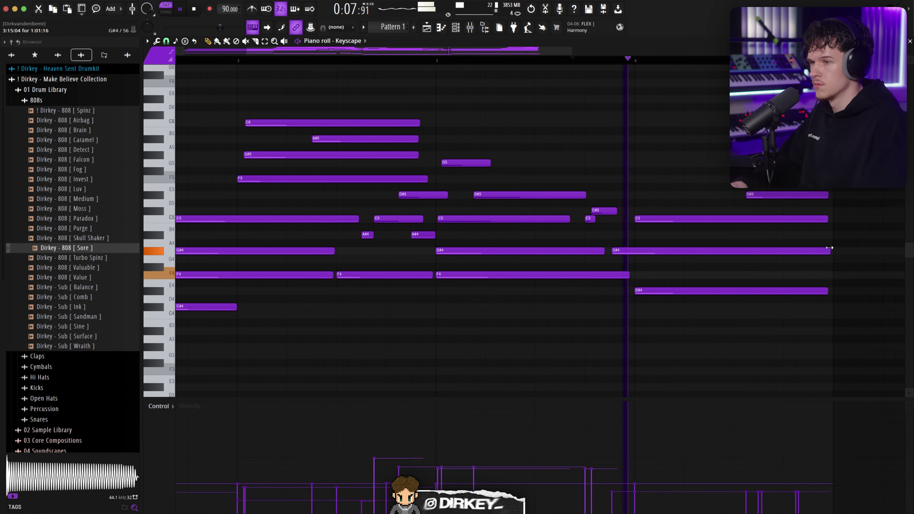
pyautogui.moveTo(804, 250); pyautogui.dragTo(829, 251)
# Step: Nudge bar 4's C5 and D#4 slightly later to strum the chord
pyautogui.moveTo(640, 218); pyautogui.dragTo(645, 219)
pyautogui.moveTo(645, 290); pyautogui.dragTo(647, 290)
pyautogui.moveTo(649, 222); pyautogui.dragTo(648, 221)
pyautogui.press('space')
# Step: Place a very short G#4 at step 15 of bar 3 and a long G#4 at the start of bar 4
pyautogui.moveTo(830, 252)
pyautogui.mouseDown()
pyautogui.moveTo(621, 255)
pyautogui.moveTo(832, 251)
pyautogui.mouseUp()
pyautogui.click(634, 250)
pyautogui.moveTo(615, 251)
pyautogui.mouseDown()
pyautogui.moveTo(616, 259)
pyautogui.moveTo(611, 250)
pyautogui.mouseUp()
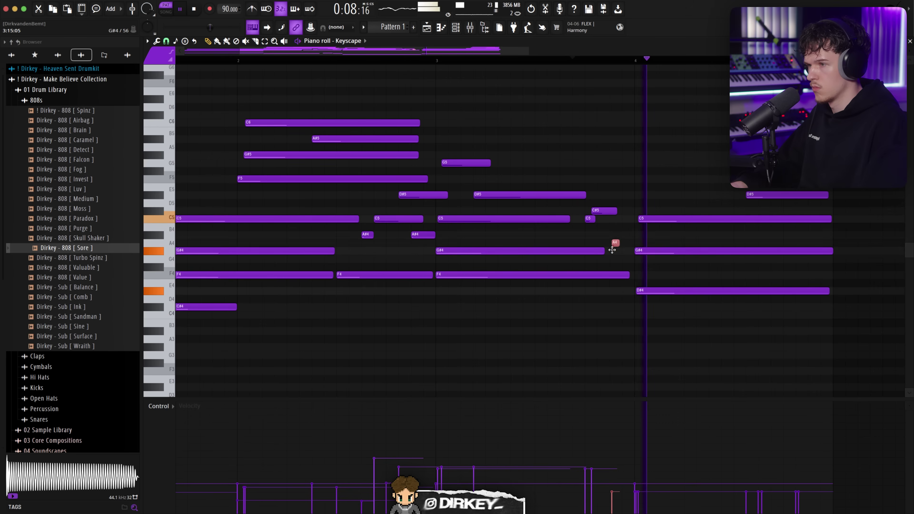
pyautogui.click(637, 251)
pyautogui.click(663, 195)
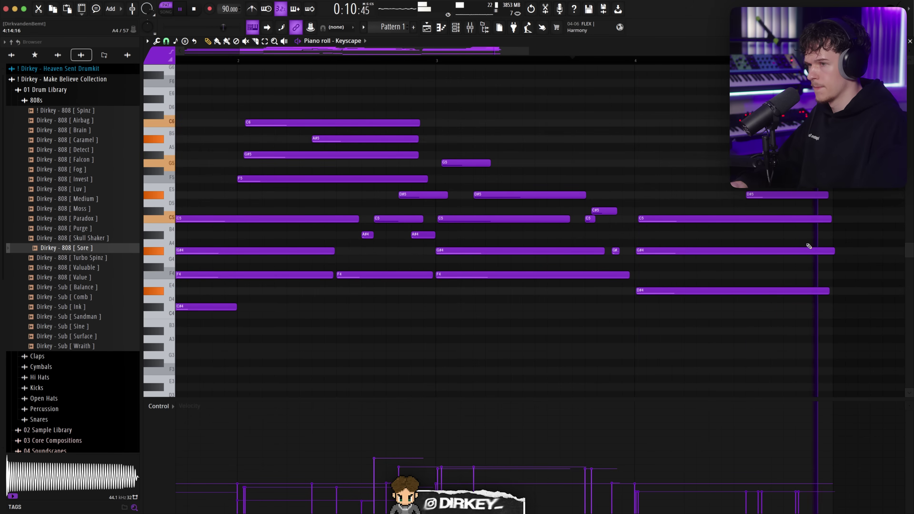
# Step: Transpose the whole pattern up one semitone and set the natural minor scale's root to F#
pyautogui.scroll(-4, 402, 59)
pyautogui.click(401, 59)
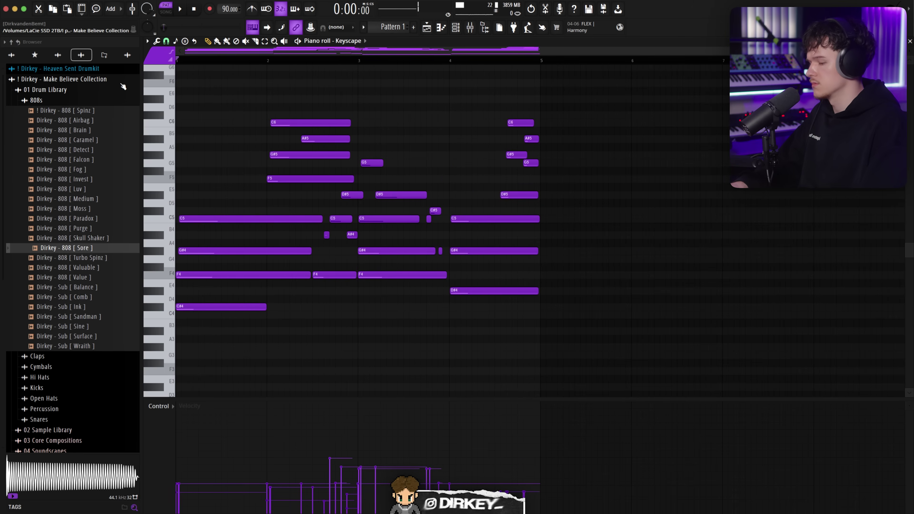
pyautogui.press('Up')
pyautogui.click(176, 41)
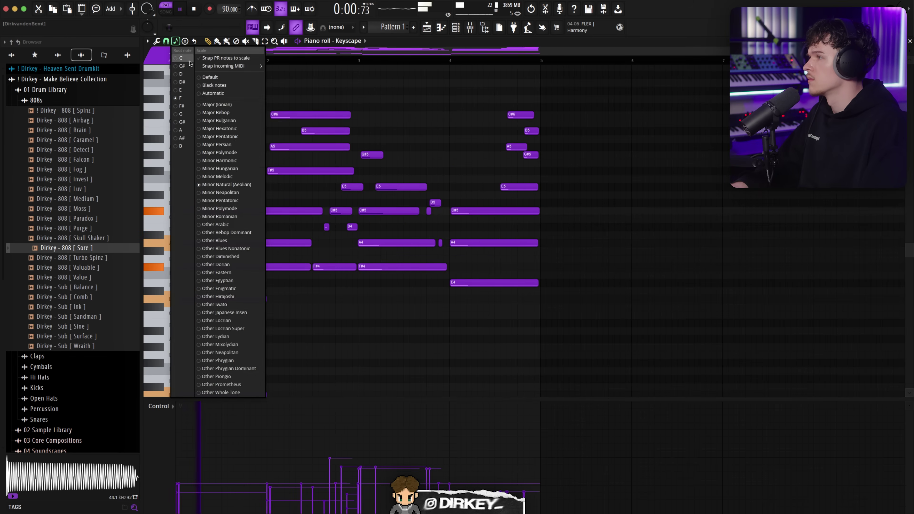
pyautogui.click(187, 107)
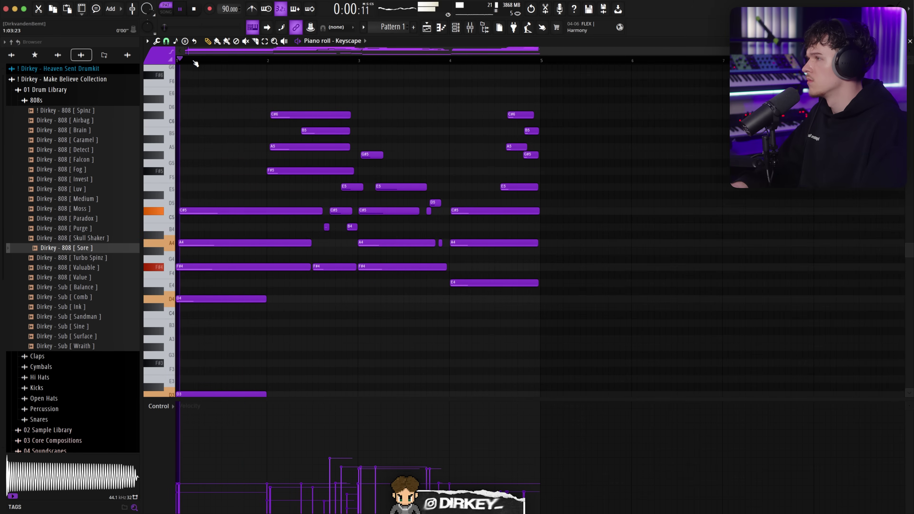
# Step: Add a C#6 at step 7 and an F#5 at step 6 of bar 1
pyautogui.scroll(3, 195, 63)
pyautogui.press('space')
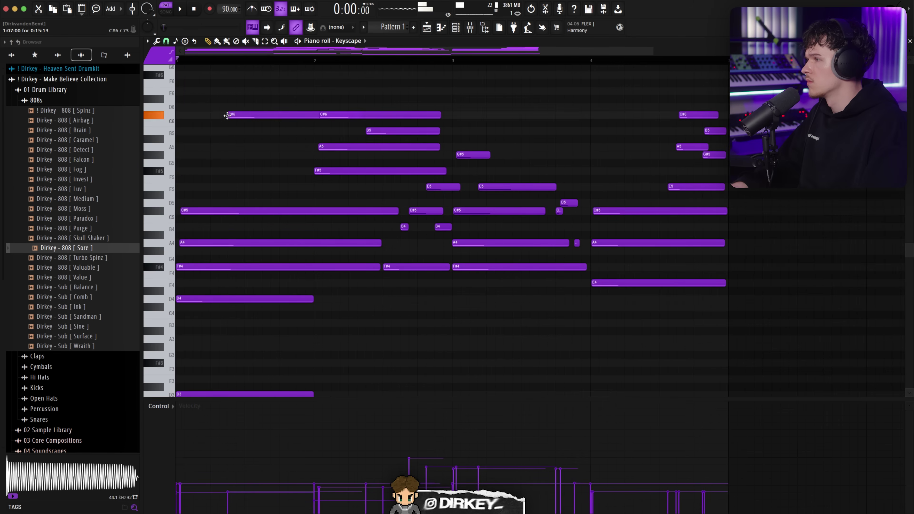
pyautogui.click(260, 10)
pyautogui.press('space')
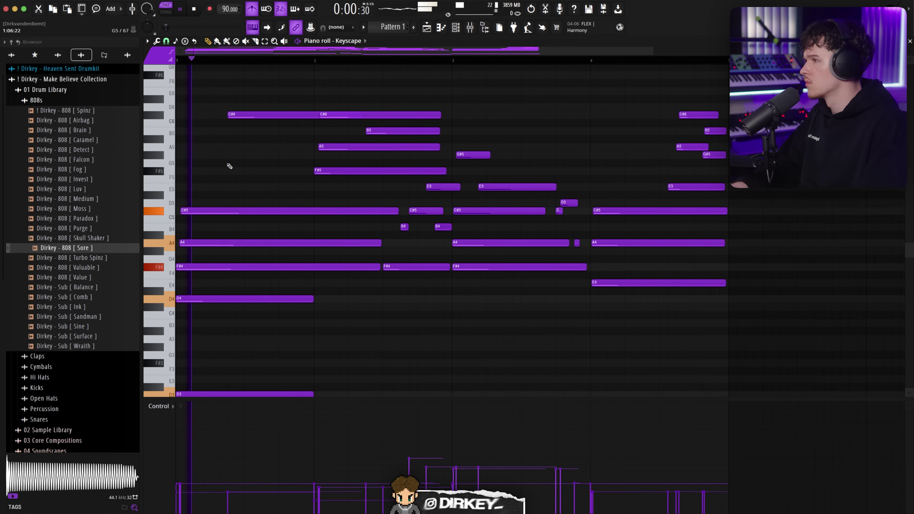
pyautogui.press('space')
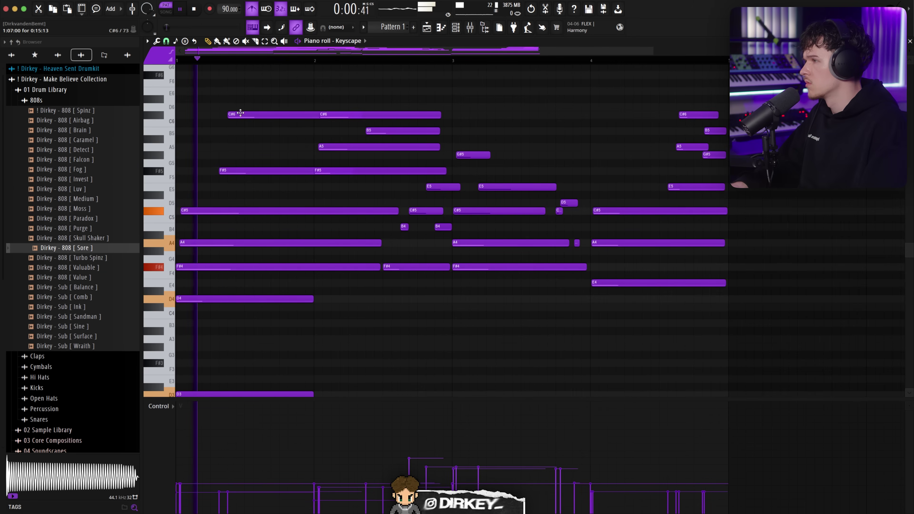
# Step: Shorten bar 1's C#6 and F#5 so both end just before bar 2
pyautogui.scroll(3, 203, 111)
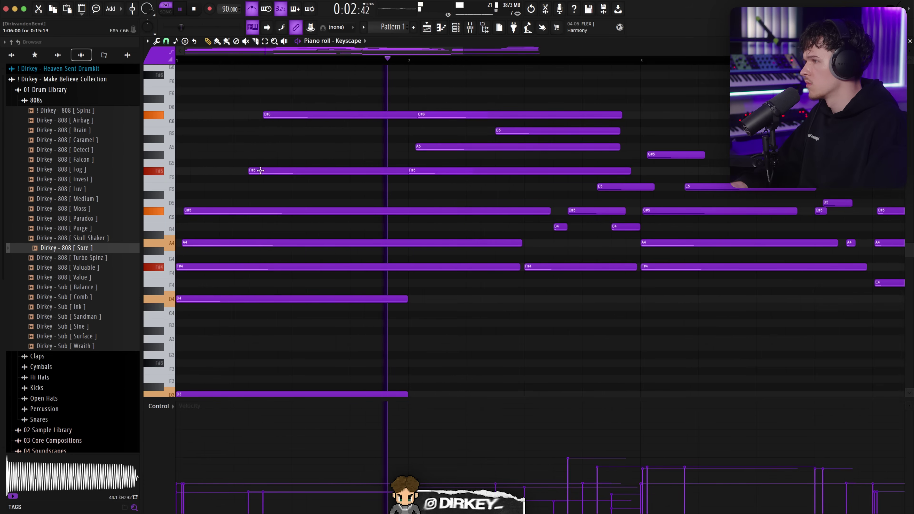
pyautogui.moveTo(414, 115)
pyautogui.mouseDown()
pyautogui.moveTo(275, 115)
pyautogui.moveTo(402, 115)
pyautogui.mouseUp()
pyautogui.moveTo(405, 170)
pyautogui.mouseDown()
pyautogui.moveTo(265, 171)
pyautogui.moveTo(404, 171)
pyautogui.mouseUp()
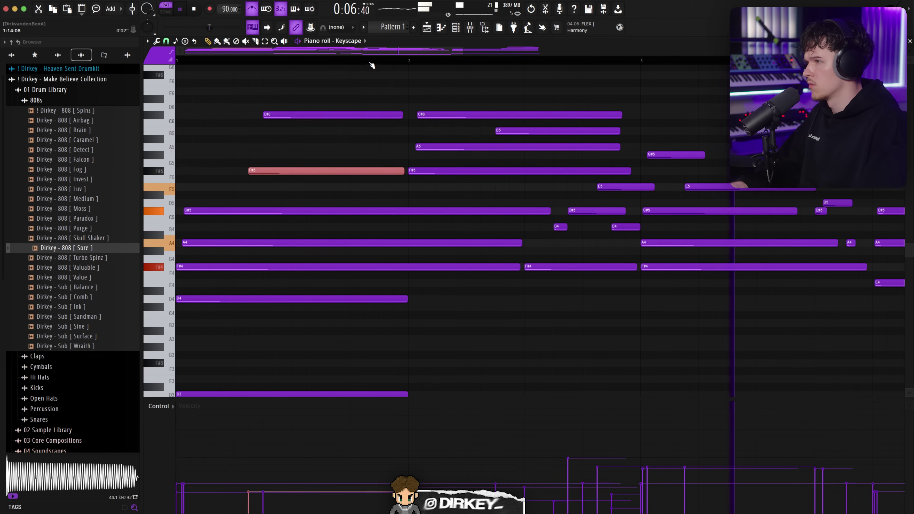
# Step: Replace the D5 in bar 3's closing fill with a slightly delayed F#5 at step 13 and a C#5 at step 15
pyautogui.scroll(-3, 370, 64)
pyautogui.press('space')
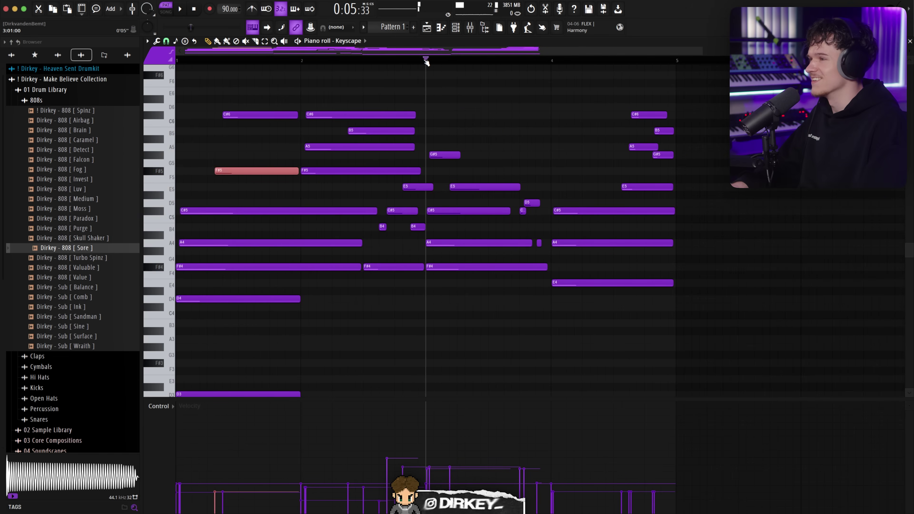
pyautogui.scroll(2, 533, 57)
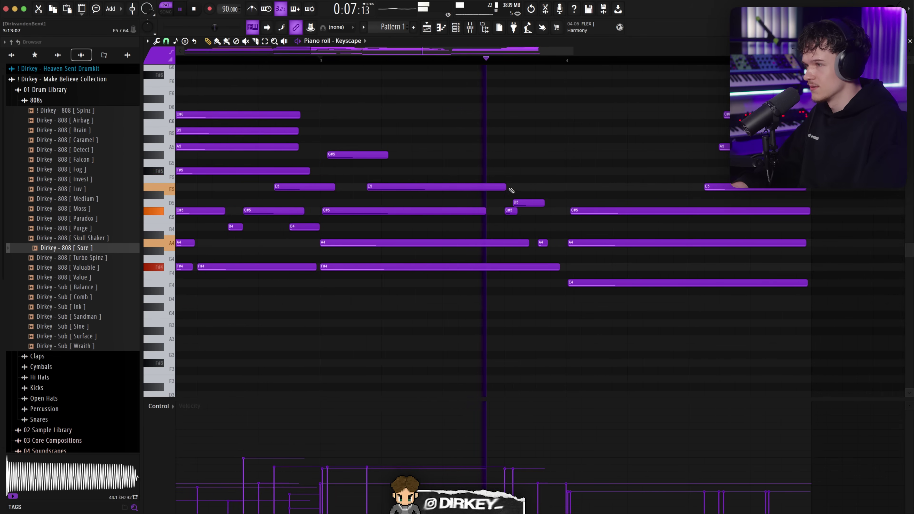
pyautogui.press('space')
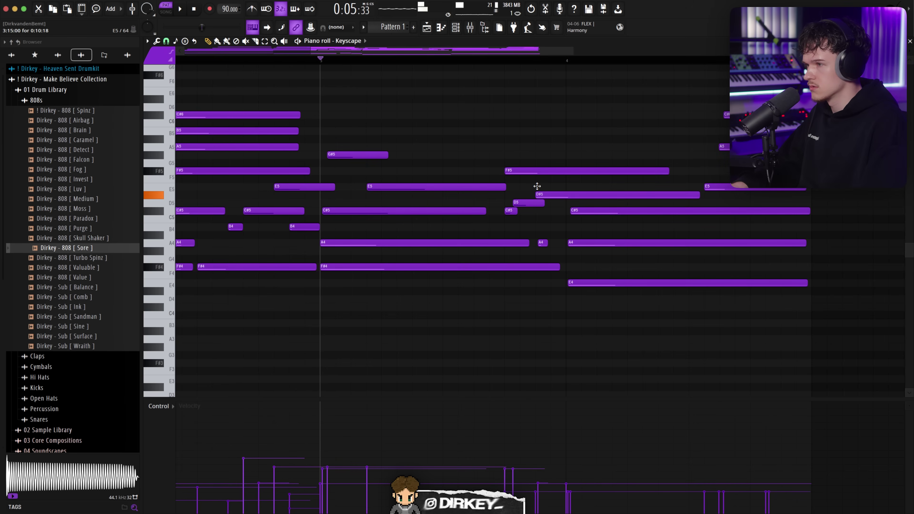
pyautogui.moveTo(545, 202); pyautogui.dragTo(533, 211)
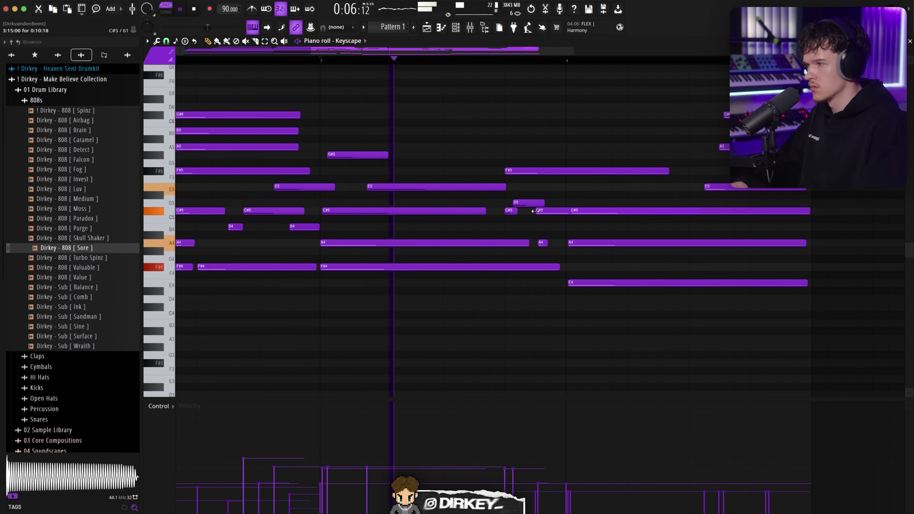
pyautogui.press('Delete')
pyautogui.click(518, 214)
pyautogui.moveTo(519, 174); pyautogui.dragTo(525, 174)
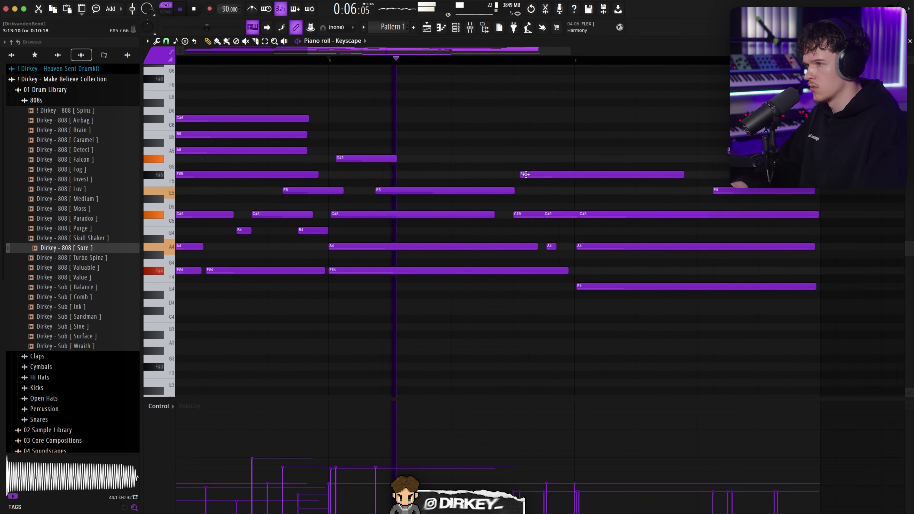
# Step: Change the fill's C#5 at step 13 of bar 3 to a long E5 and trim the preceding E5 before it
pyautogui.click(516, 206)
pyautogui.moveTo(517, 205); pyautogui.dragTo(508, 195)
pyautogui.click(509, 193)
# Step: Delete the short A4 at step 15 of bar 3, shorten the C#5 there and raise its velocity
pyautogui.rightClick(554, 246)
pyautogui.moveTo(550, 215); pyautogui.dragTo(552, 218)
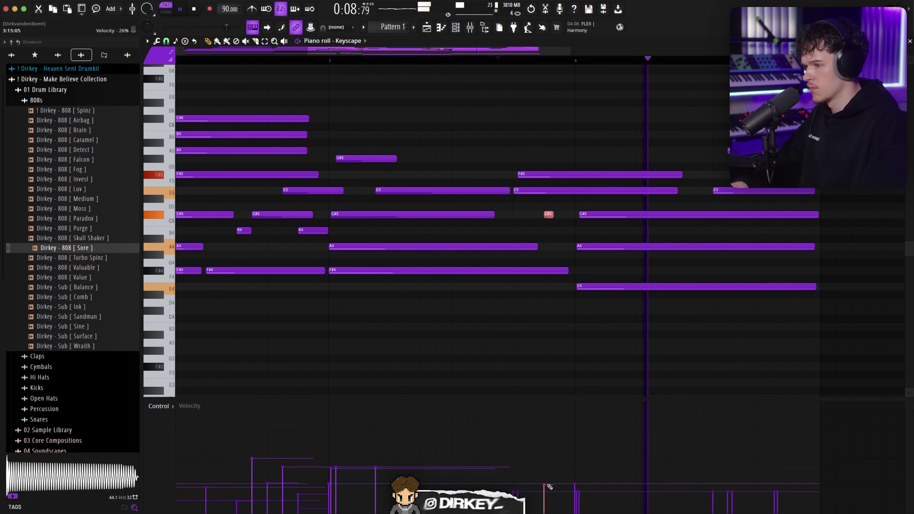
pyautogui.moveTo(549, 486); pyautogui.dragTo(547, 470)
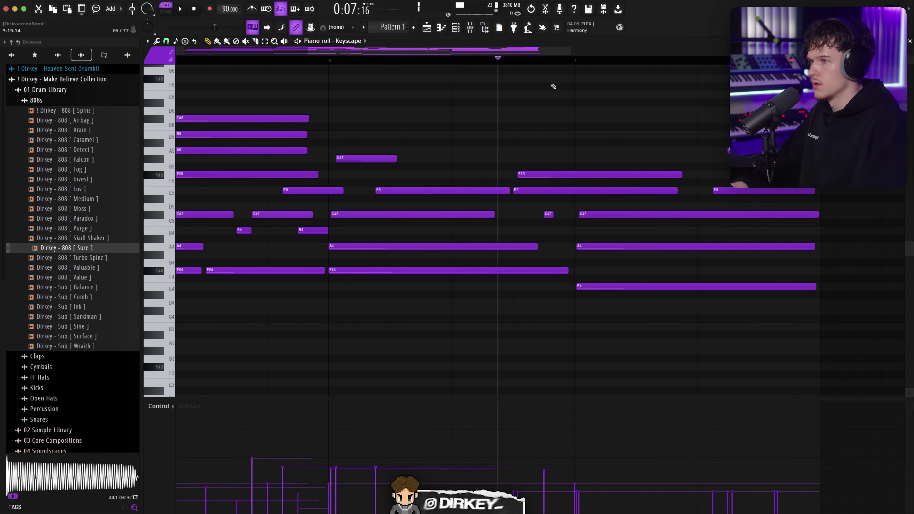
# Step: Deselect the bar 3 fill notes and play the pattern from the start of bar 1
pyautogui.scroll(-3, 429, 159)
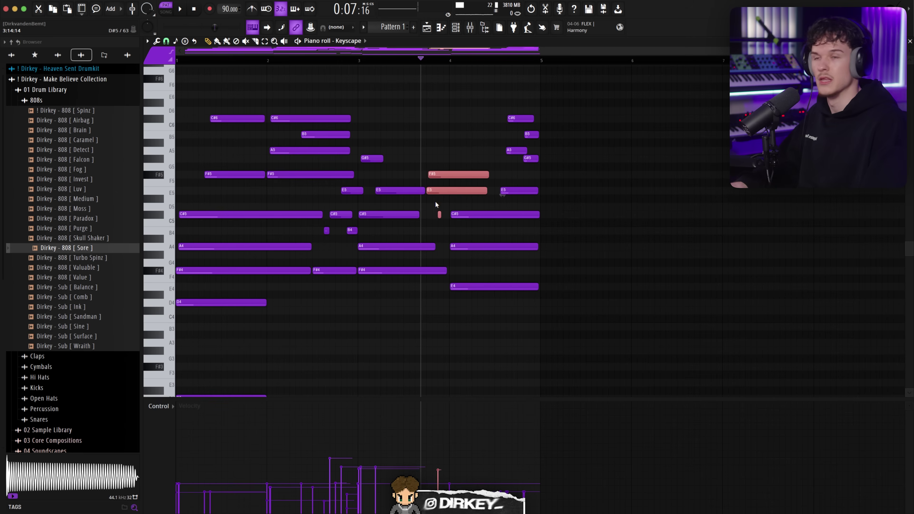
pyautogui.moveTo(281, 91); pyautogui.dragTo(351, 183)
pyautogui.press('super+d')
pyautogui.scroll(1, 215, 63)
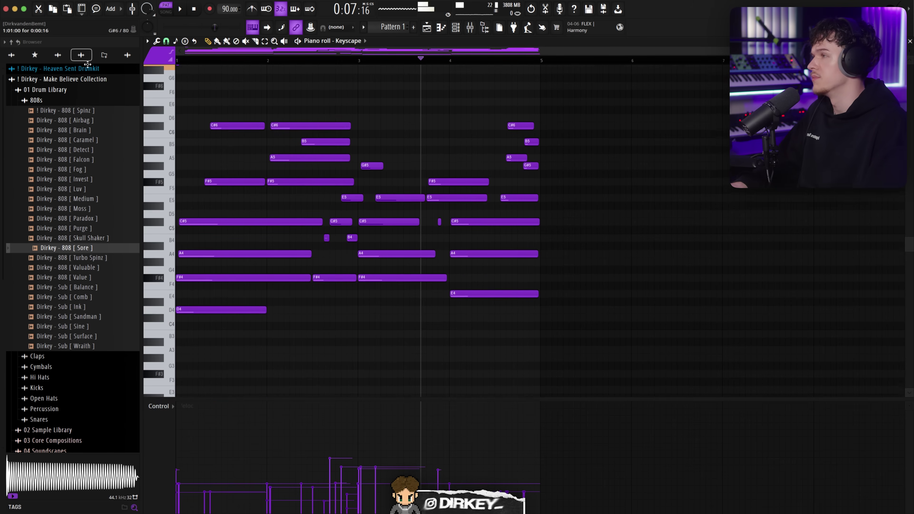
pyautogui.click(176, 62)
pyautogui.press('space')
pyautogui.scroll(-3, 324, 218)
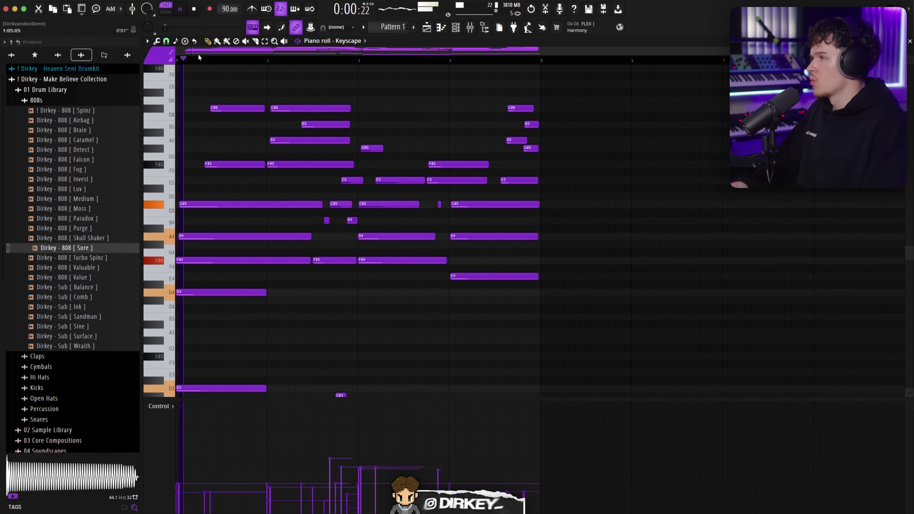
# Step: Add a short A5 at step 11 of bar 1 and a short A5 and B5 pair at step 14
pyautogui.scroll(2, 198, 54)
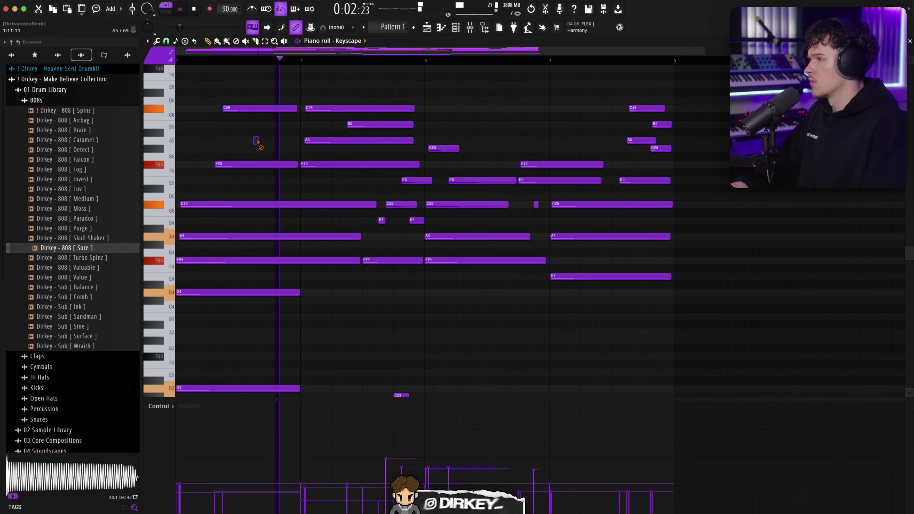
pyautogui.click(255, 140)
pyautogui.press('space')
pyautogui.press('space')
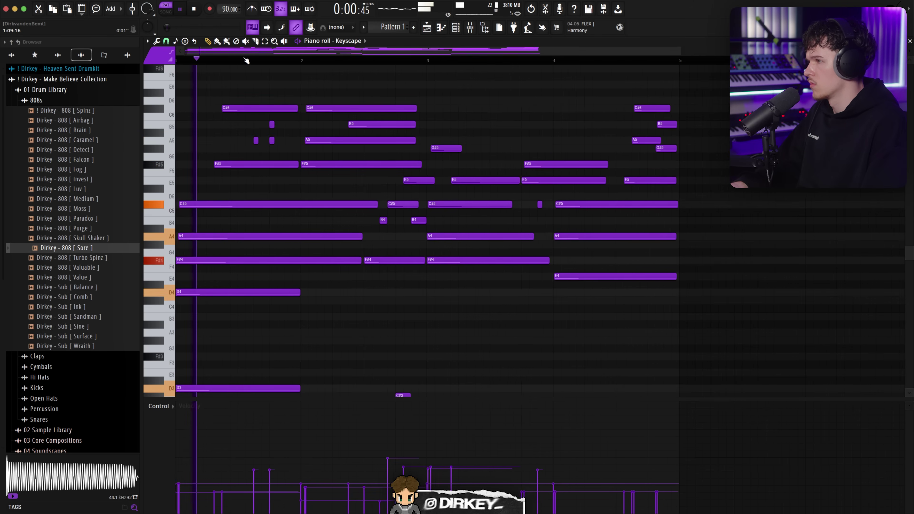
pyautogui.keyDown('ctrl'); pyautogui.scroll(2, 284, 140); pyautogui.keyUp('ctrl')
pyautogui.moveTo(293, 123); pyautogui.dragTo(282, 142)
pyautogui.moveTo(285, 140); pyautogui.dragTo(296, 140)
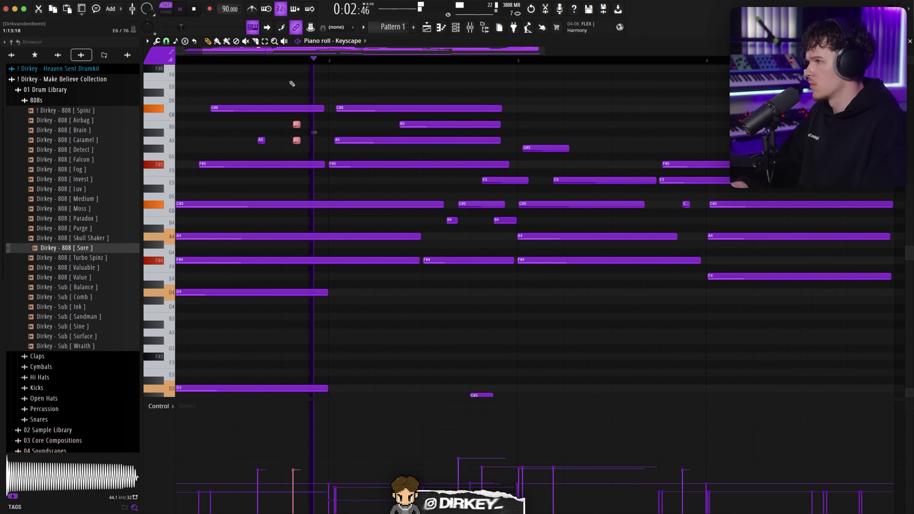
# Step: Lengthen the new A5 and B5 notes, delay the B5 slightly, and soften the A5s while raising the B5's velocity to 91%
pyautogui.keyDown('ctrl'); pyautogui.click(280, 78); pyautogui.keyUp('ctrl')
pyautogui.press('space')
pyautogui.moveTo(293, 147); pyautogui.dragTo(276, 157)
pyautogui.moveTo(261, 467)
pyautogui.mouseDown()
pyautogui.moveTo(258, 453)
pyautogui.moveTo(258, 507)
pyautogui.moveTo(300, 451)
pyautogui.mouseUp()
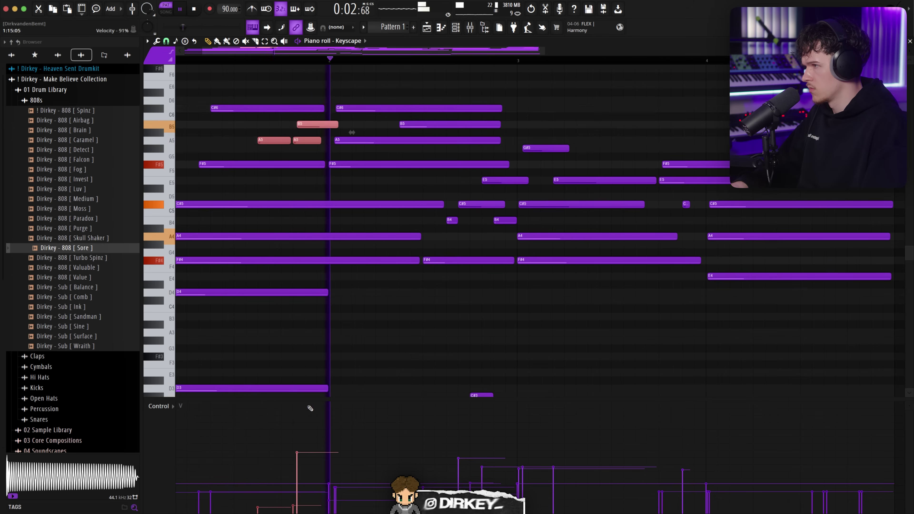
# Step: Extend the B5 at the end of bar 1 a little further into bar 2 and replay the phrase
pyautogui.click(317, 76)
pyautogui.click(258, 60)
pyautogui.rightClick(327, 76)
pyautogui.moveTo(336, 127); pyautogui.dragTo(349, 127)
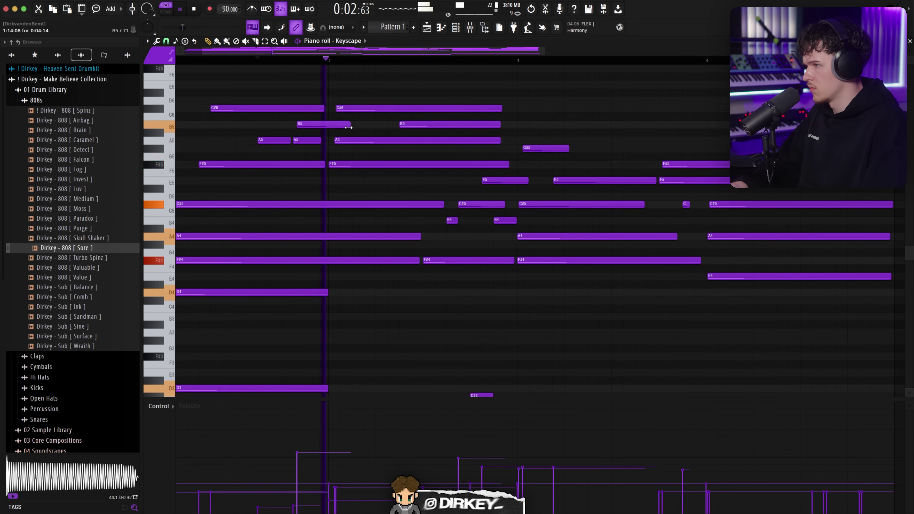
pyautogui.click(342, 165)
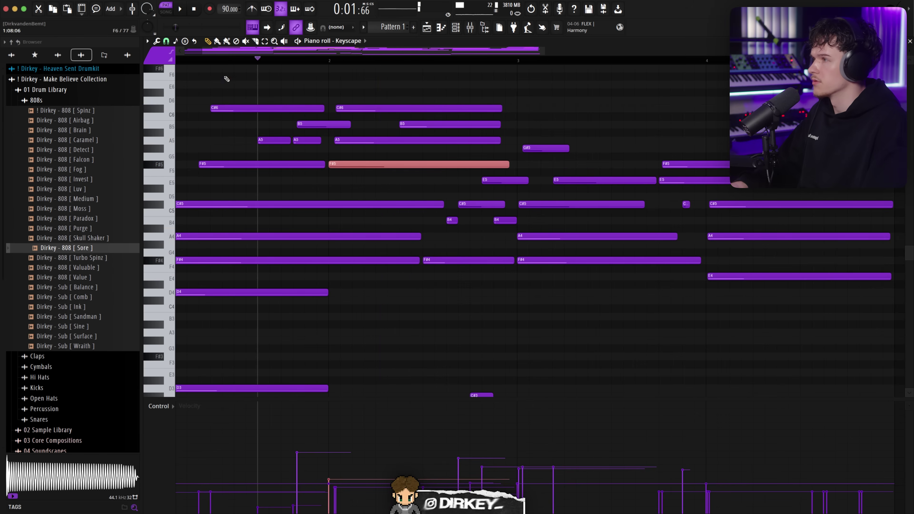
pyautogui.click(221, 61)
pyautogui.scroll(-2, 221, 64)
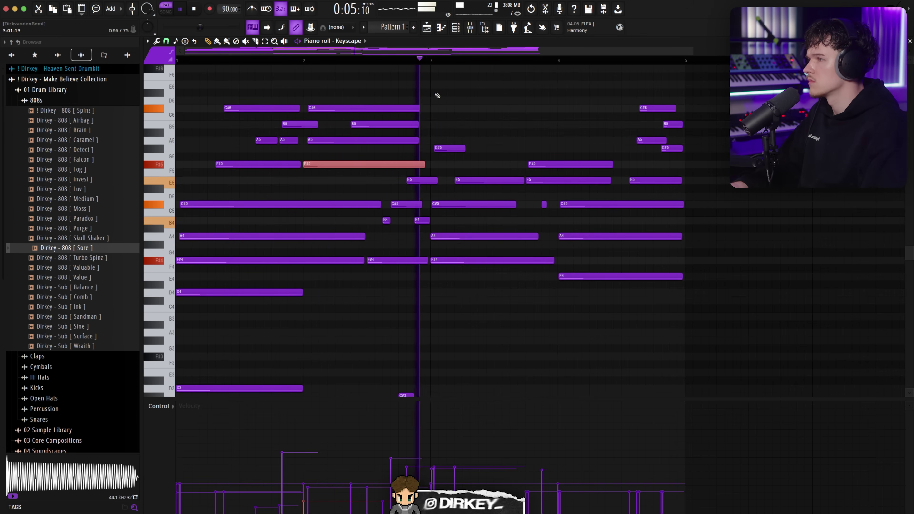
# Step: Try a D5 at step 13 of bar 3 below the E5
pyautogui.click(445, 100)
pyautogui.rightClick(451, 106)
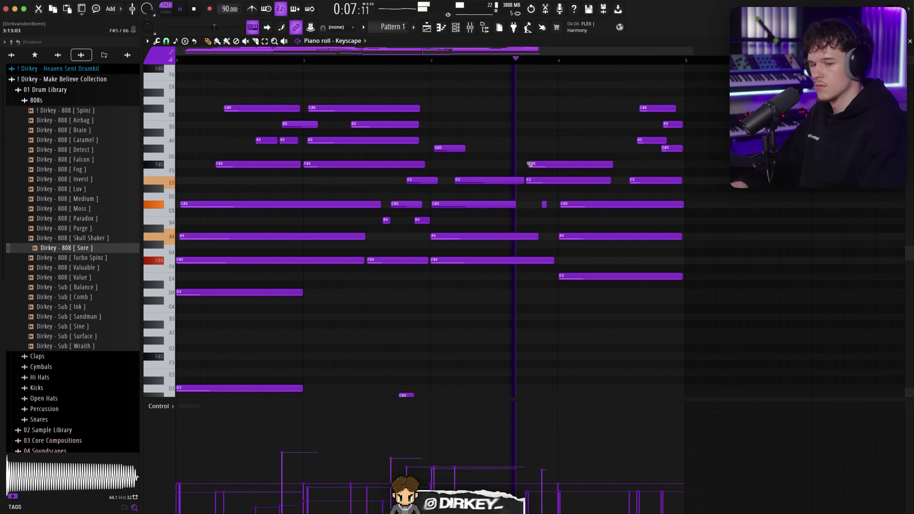
pyautogui.click(453, 59)
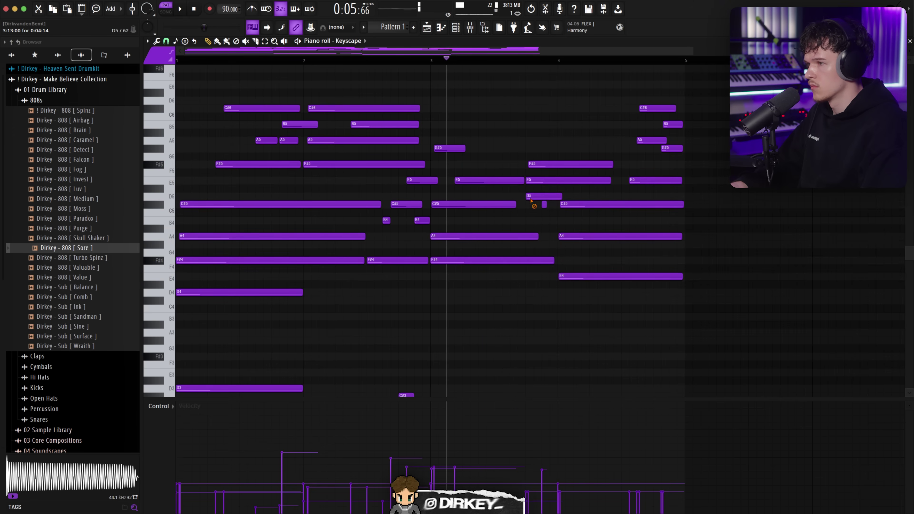
pyautogui.moveTo(533, 194); pyautogui.dragTo(533, 202)
pyautogui.moveTo(536, 164)
pyautogui.mouseDown()
pyautogui.moveTo(542, 188)
pyautogui.moveTo(538, 164)
pyautogui.mouseUp()
pyautogui.scroll(2, 534, 61)
pyautogui.moveTo(535, 196); pyautogui.dragTo(531, 180)
pyautogui.rightClick(551, 189)
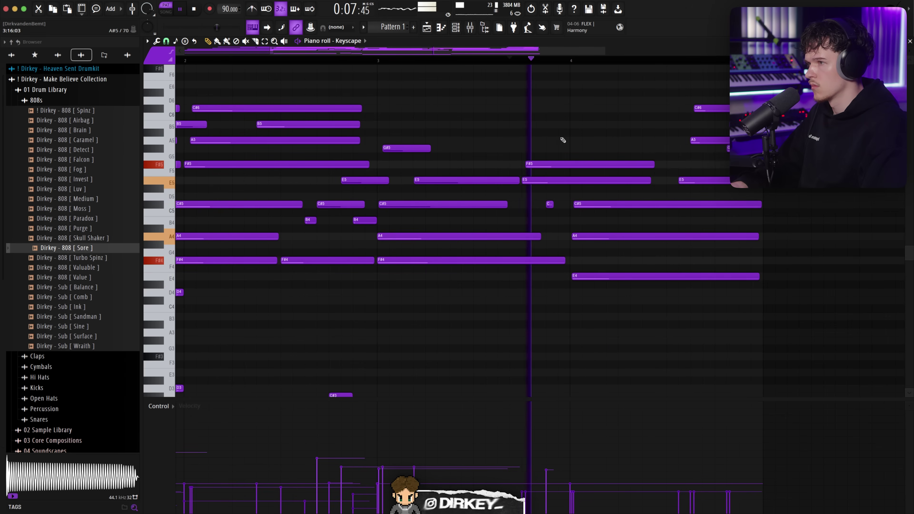
# Step: Add a slightly delayed A5 over the first half of bar 4 and a shorter G#5 starting at step 7
pyautogui.click(572, 140)
pyautogui.press('space')
pyautogui.press('space')
pyautogui.rightClick(582, 141)
pyautogui.click(576, 141)
pyautogui.moveTo(576, 141); pyautogui.dragTo(692, 150)
pyautogui.click(660, 154)
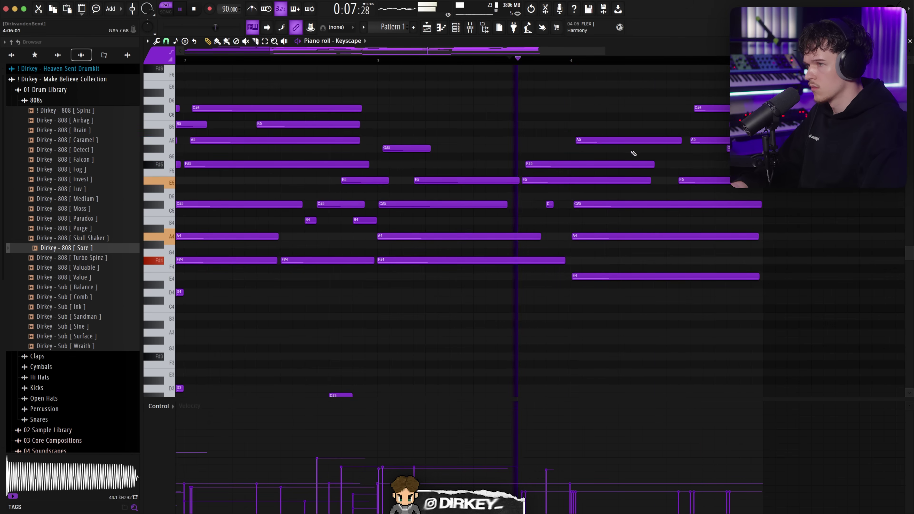
pyautogui.click(647, 148)
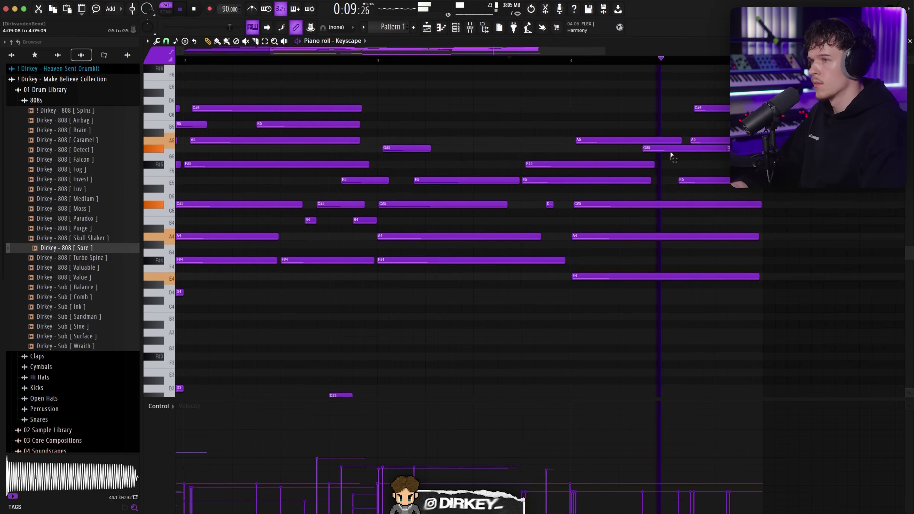
pyautogui.moveTo(671, 153); pyautogui.dragTo(660, 149)
pyautogui.hotkey('shift', 'd')
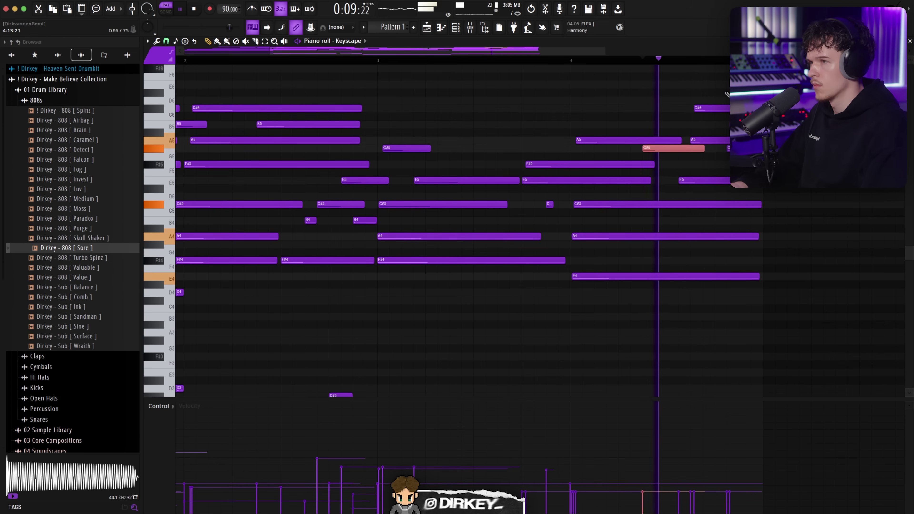
# Step: Add a high E6 at step 13 of bar 4 and an F#6 just before it at step 11
pyautogui.scroll(3, 658, 74)
pyautogui.press('space')
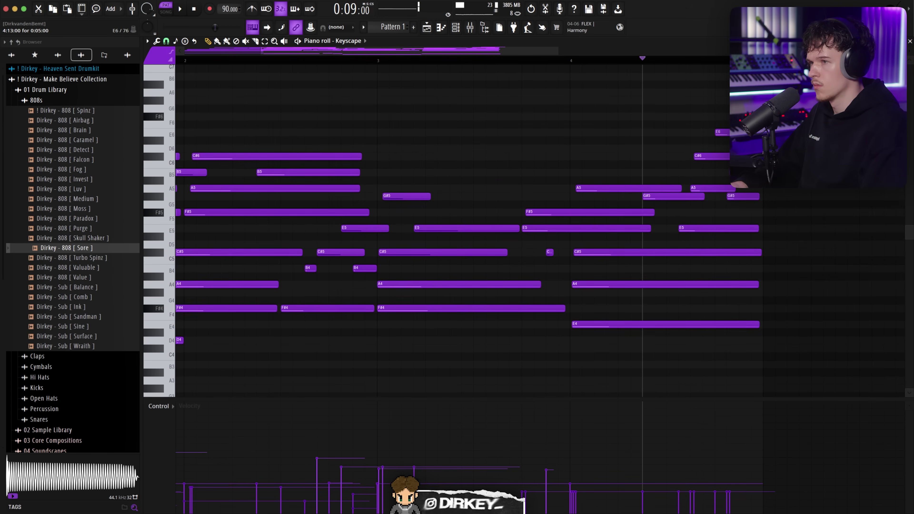
pyautogui.press('space')
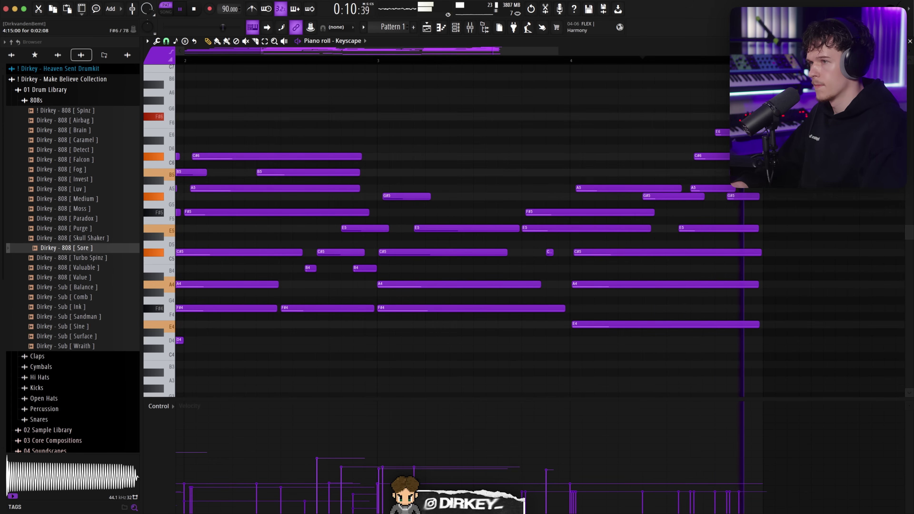
pyautogui.press('space')
pyautogui.click(708, 116)
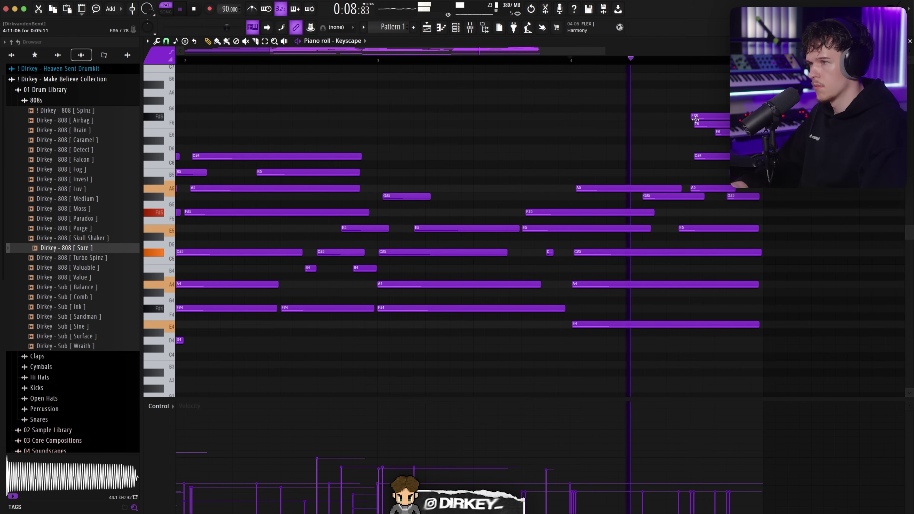
pyautogui.click(688, 123)
pyautogui.click(671, 115)
pyautogui.rightClick(688, 124)
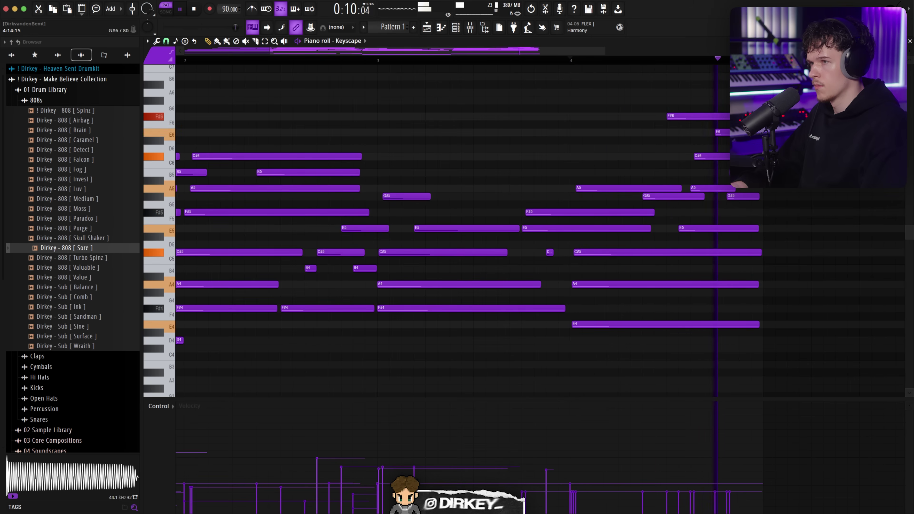
pyautogui.moveTo(726, 114); pyautogui.dragTo(730, 113)
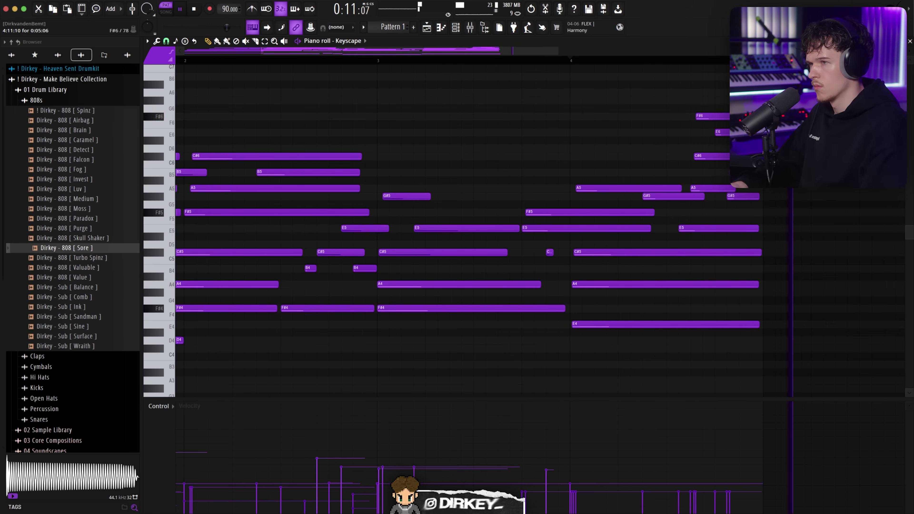
# Step: Try a short high G#6 over the closing run of bar 4
pyautogui.press('space')
pyautogui.press('space')
pyautogui.click(742, 101)
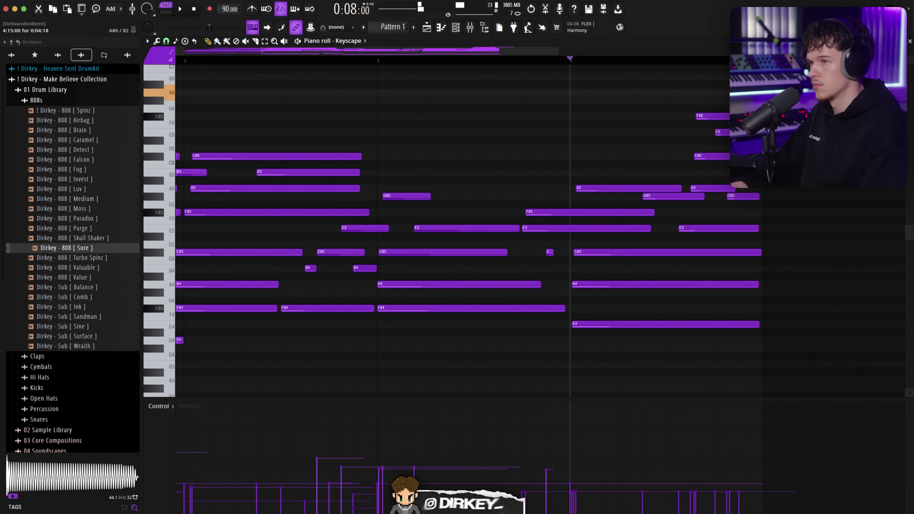
pyautogui.press('space')
pyautogui.moveTo(742, 93); pyautogui.dragTo(716, 100)
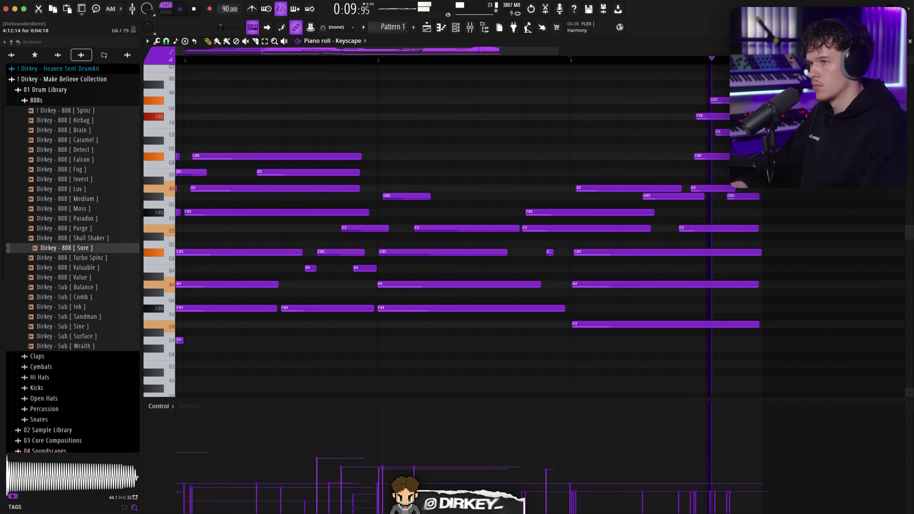
pyautogui.click(666, 61)
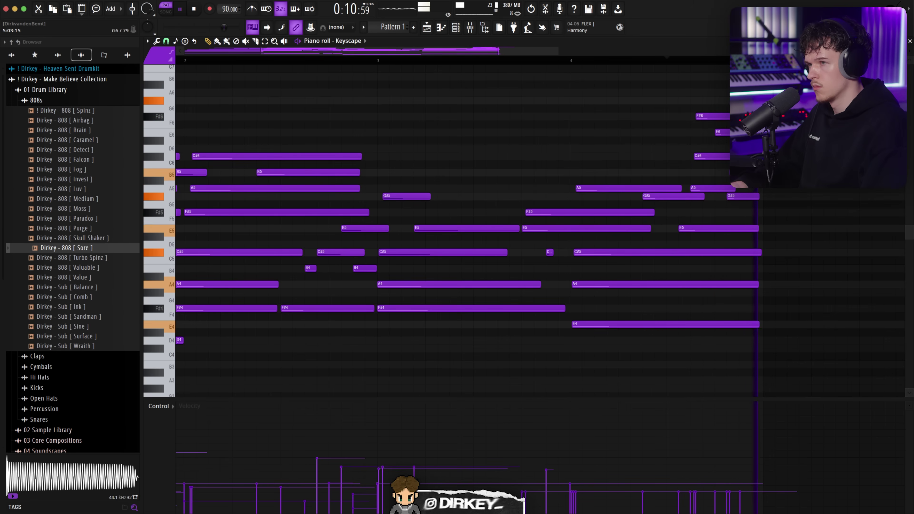
pyautogui.hotkey('ctrl', 'z')
pyautogui.press('space')
pyautogui.scroll(-3, 722, 98)
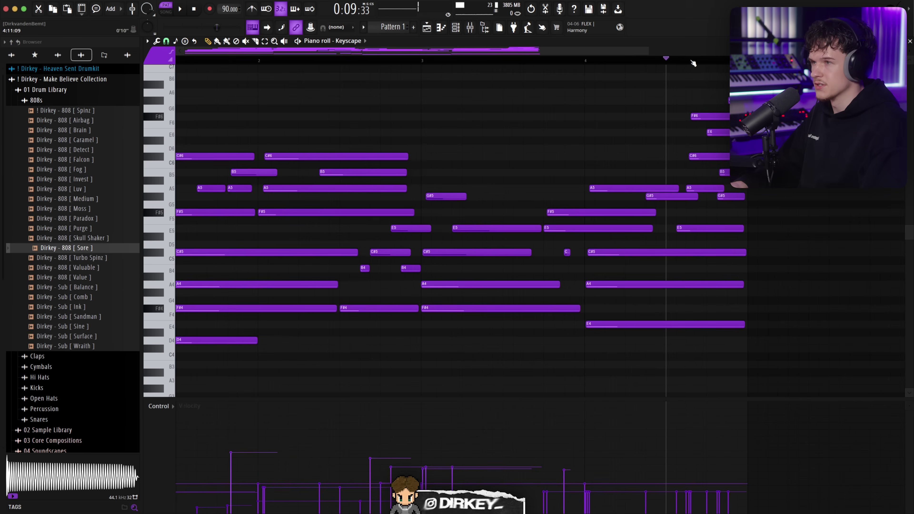
# Step: Replace bar 1's long A6 with a half-bar A5 at the bar's start and remove the G#6 ending bar 4
pyautogui.scroll(-2, 713, 64)
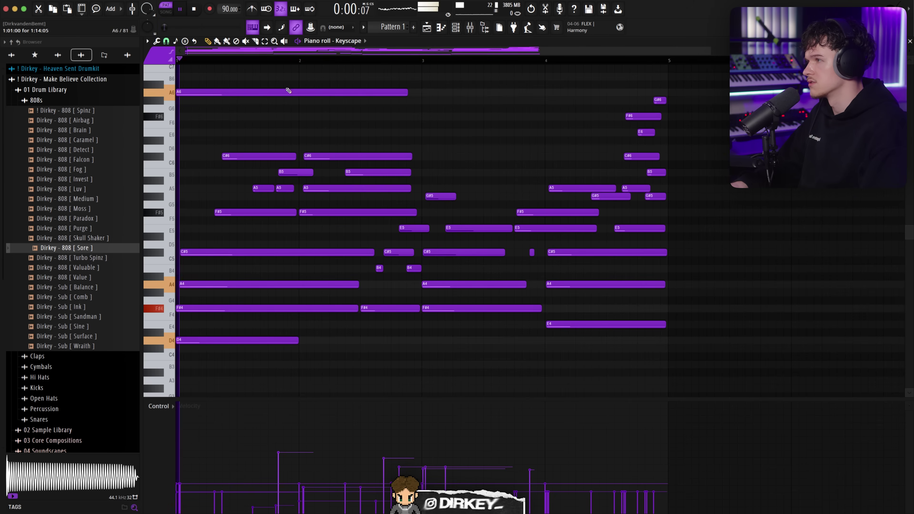
pyautogui.click(317, 90)
pyautogui.press('Delete')
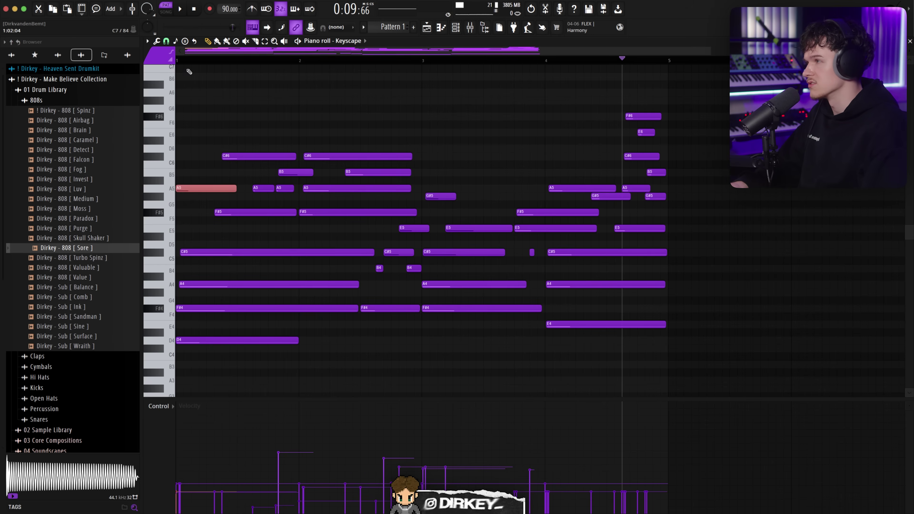
pyautogui.moveTo(261, 89); pyautogui.dragTo(700, 314)
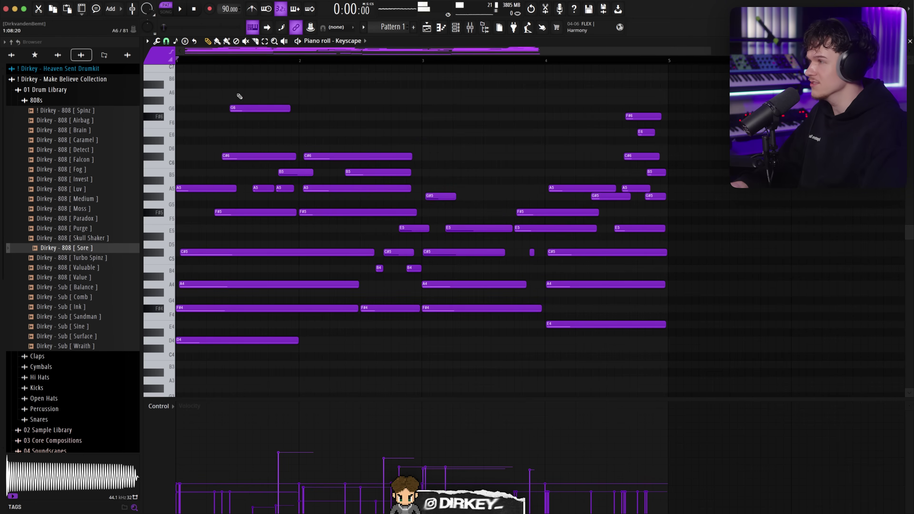
# Step: Delay bar 1's opening A5 slightly and randomize the velocities of the opening chord notes from D4 up to A5
pyautogui.moveTo(216, 188); pyautogui.dragTo(202, 347)
pyautogui.press('space')
pyautogui.press('space')
pyautogui.hotkey('alt', 'r')
pyautogui.moveTo(440, 299); pyautogui.dragTo(439, 283)
pyautogui.click(503, 347)
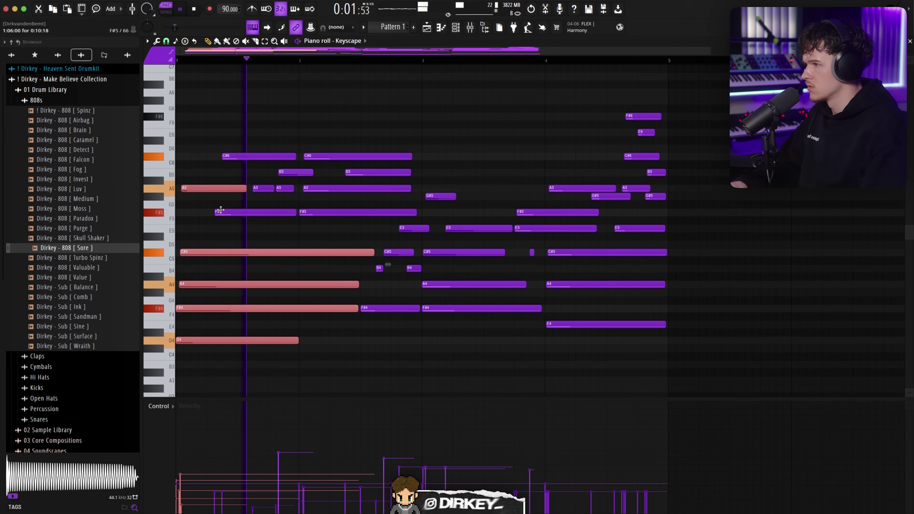
# Step: Randomize the velocities of bar 2's upper notes F#5, A5, B5 and C#6 with the same settings
pyautogui.click(239, 150)
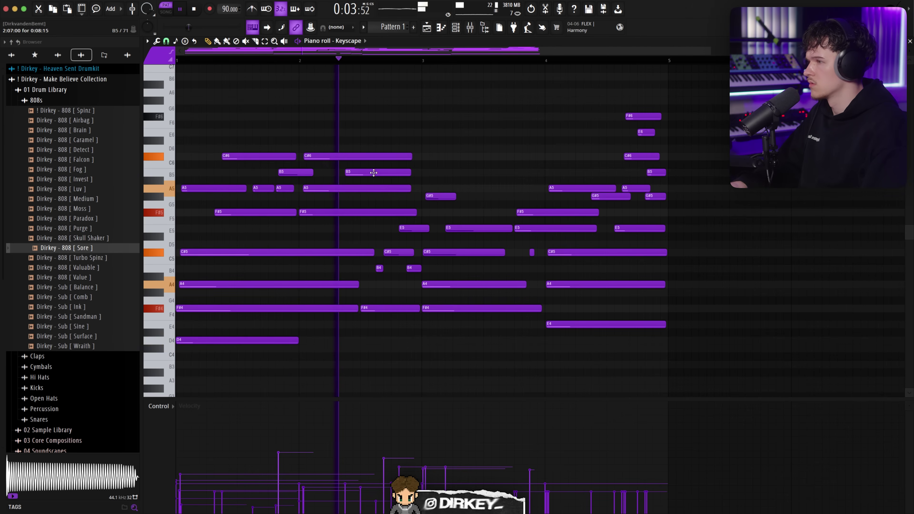
pyautogui.moveTo(403, 138); pyautogui.dragTo(334, 221)
pyautogui.hotkey('alt', 'r')
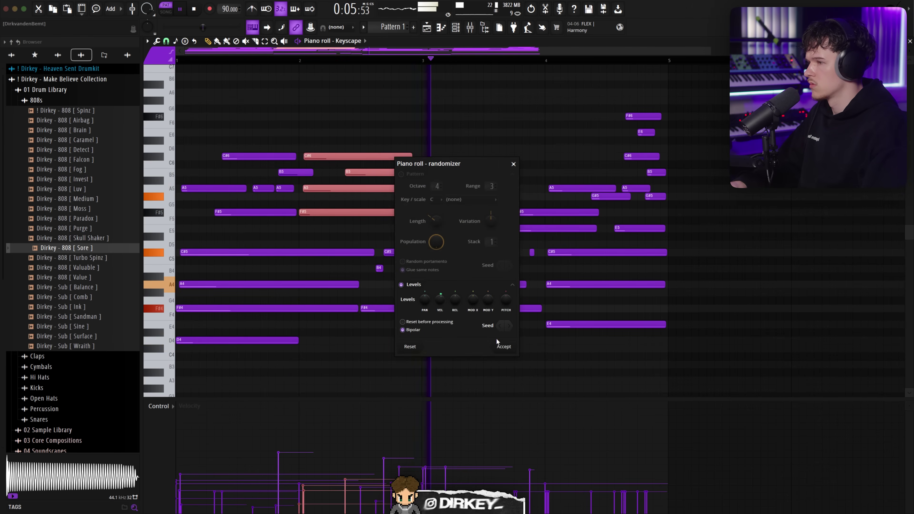
pyautogui.click(503, 346)
pyautogui.scroll(-6, 465, 201)
pyautogui.click(464, 260)
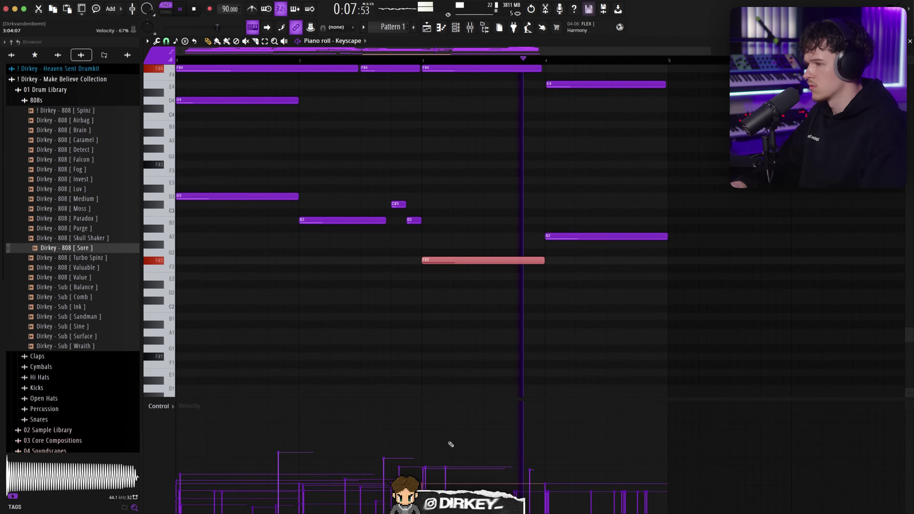
# Step: Delete the A5 at the start of bar 4, raise that chord's A4 to B4, and replay the transition from bar 3
pyautogui.scroll(6, 489, 253)
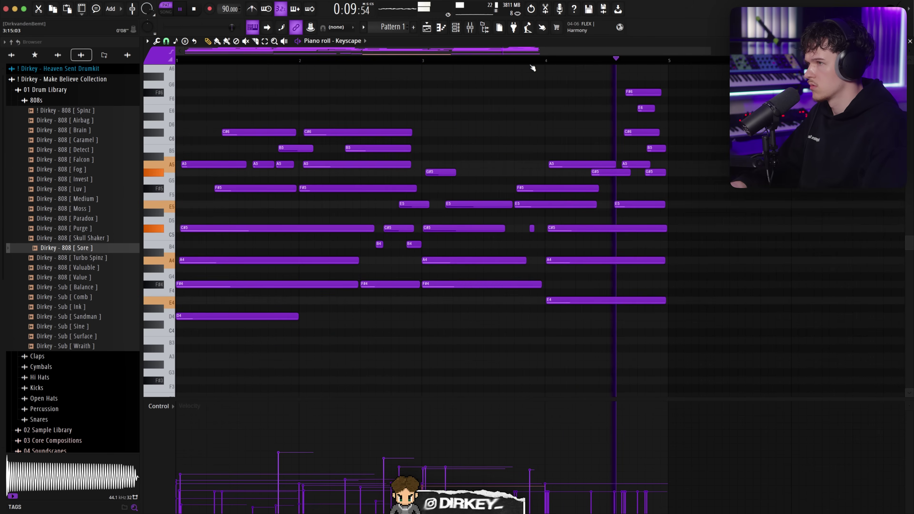
pyautogui.rightClick(558, 162)
pyautogui.scroll(-2, 568, 216)
pyautogui.press('space')
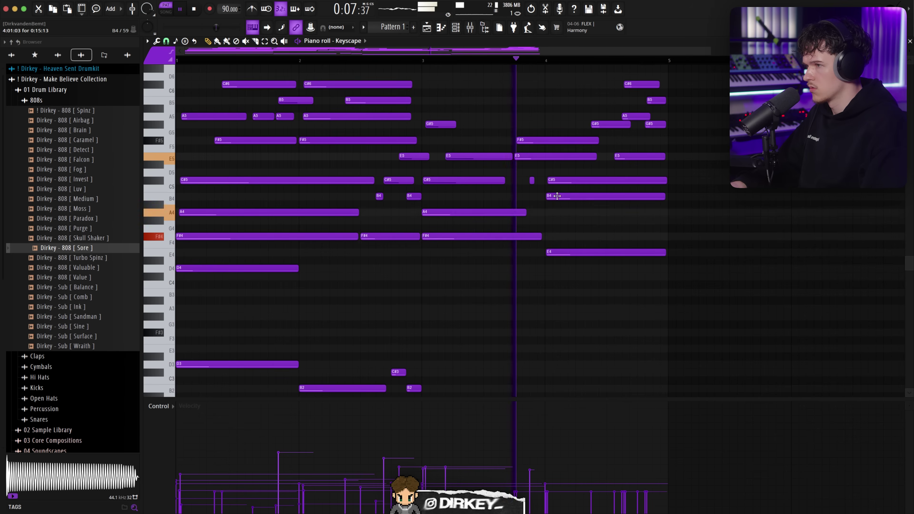
pyautogui.click(516, 58)
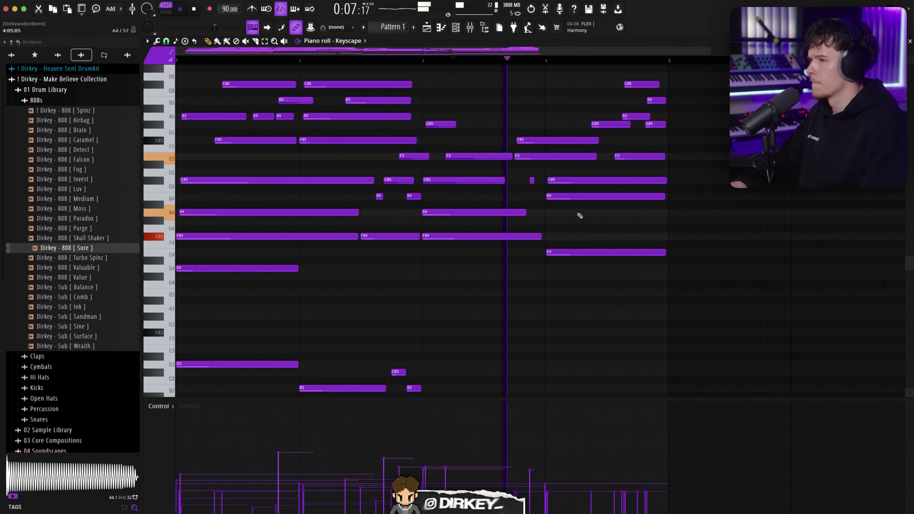
# Step: Try an A4 near the start of bar 4, shorten it to about half a bar, and play it back
pyautogui.click(592, 221)
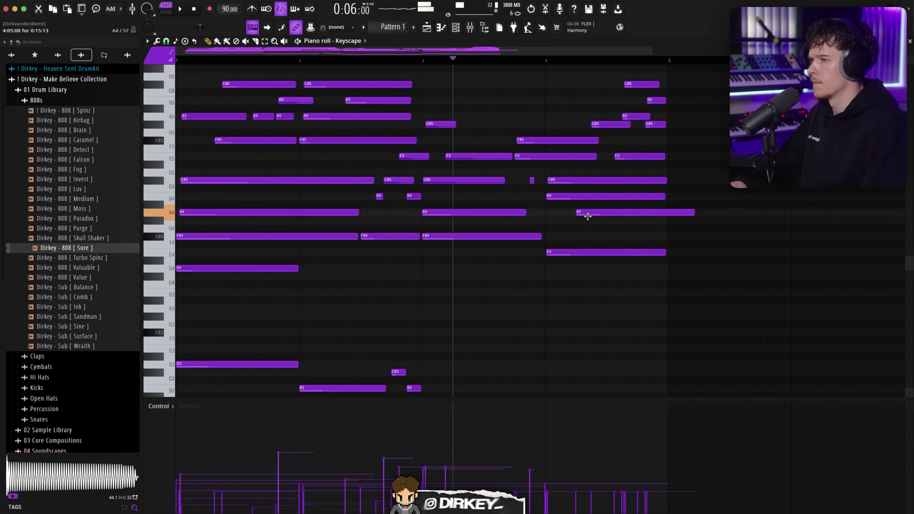
pyautogui.moveTo(588, 238); pyautogui.dragTo(629, 212)
pyautogui.keyDown('super'); pyautogui.click(588, 214); pyautogui.keyUp('super')
pyautogui.hotkey('shift', 'd')
pyautogui.press('space')
pyautogui.rightClick(580, 254)
pyautogui.press('space')
# Step: Move bar 4's E4 to about step 4, end it with the bar, lower its velocity, and delete the trial A4
pyautogui.moveTo(571, 246); pyautogui.dragTo(599, 254)
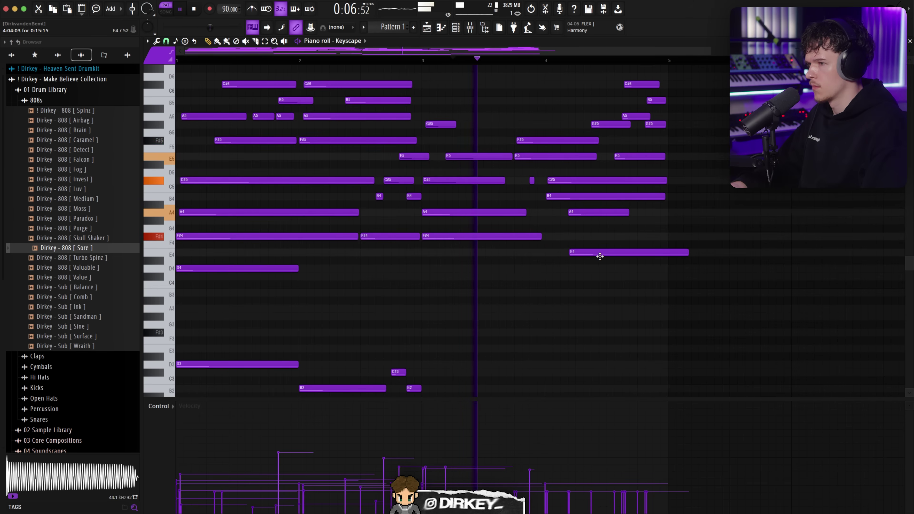
pyautogui.rightClick(590, 213)
pyautogui.moveTo(570, 493); pyautogui.dragTo(569, 500)
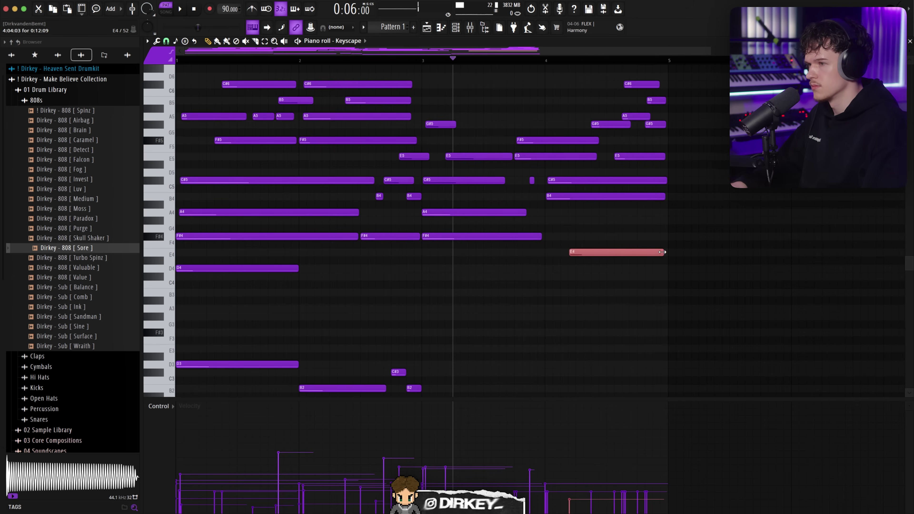
pyautogui.press('space')
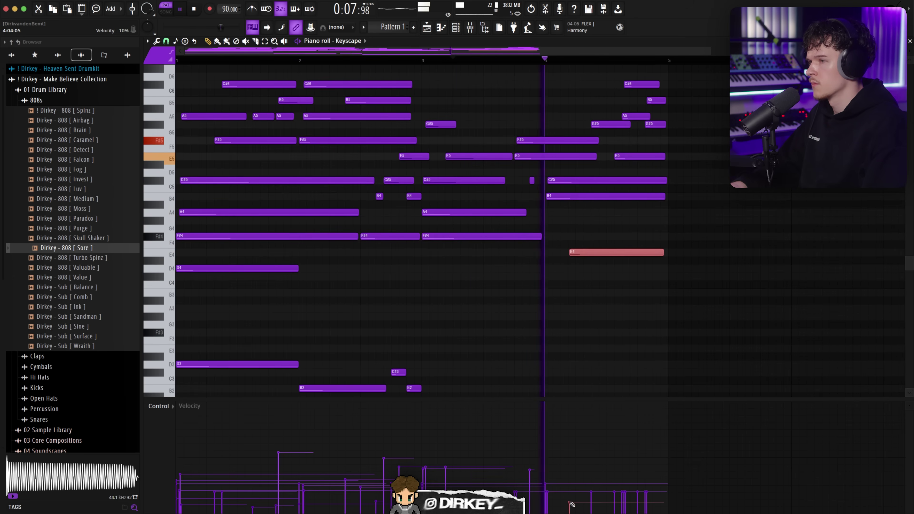
# Step: Try an A4 at step 7 of bar 4, then lower it to G#4 and replay the bar
pyautogui.click(613, 212)
pyautogui.press('space')
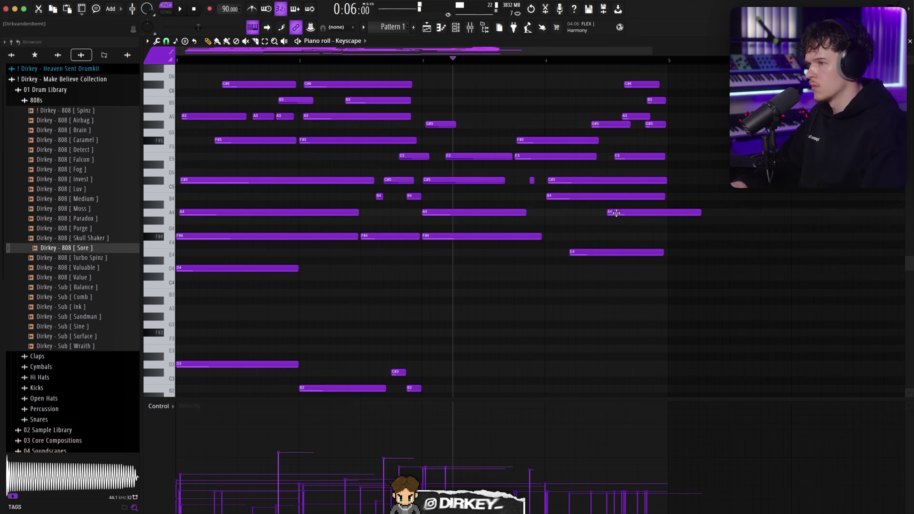
pyautogui.moveTo(598, 213); pyautogui.dragTo(607, 209)
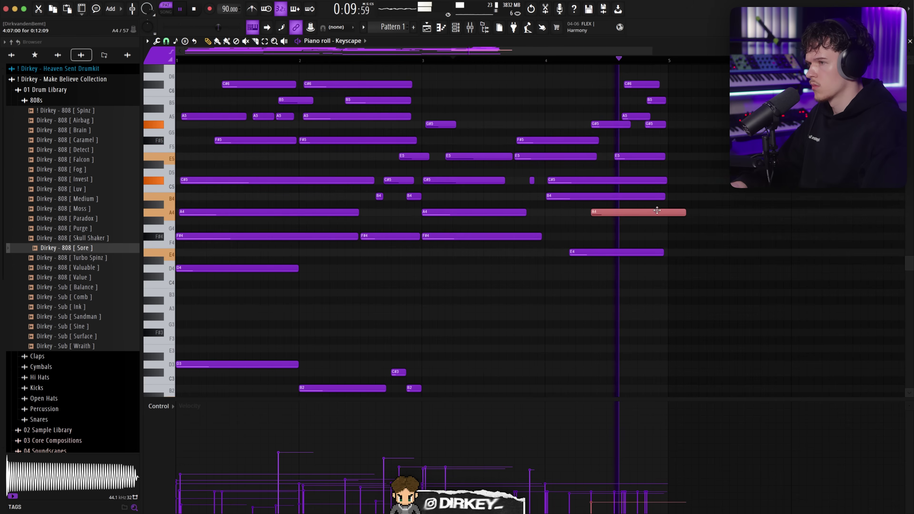
pyautogui.moveTo(654, 212); pyautogui.dragTo(651, 219)
pyautogui.press('space')
pyautogui.press('space')
# Step: Raise bar 4's trial G#4 back to A4, listen to it, and remove the trial notes again
pyautogui.moveTo(572, 215); pyautogui.dragTo(600, 220)
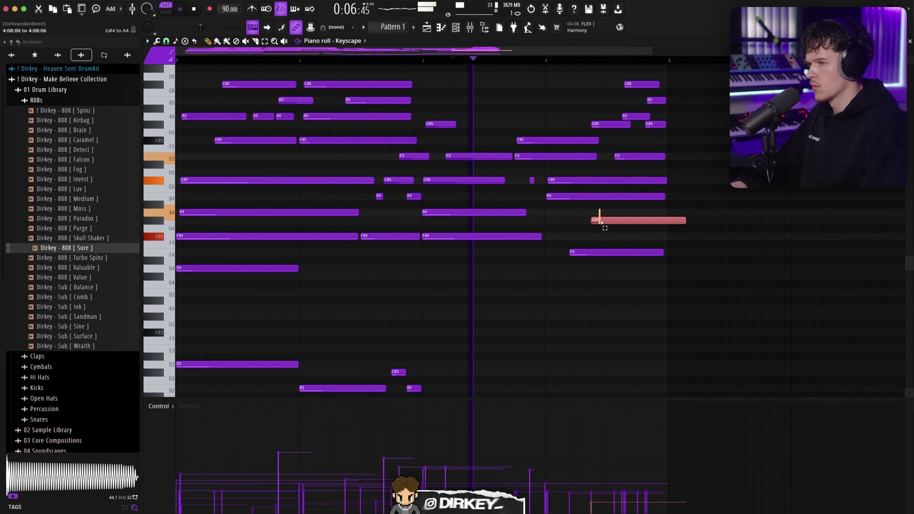
pyautogui.scroll(1, 632, 316)
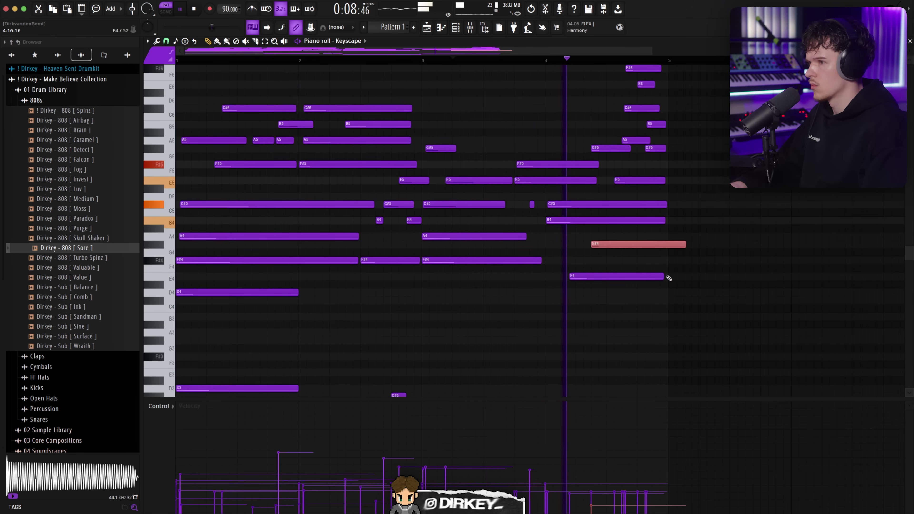
pyautogui.moveTo(611, 244); pyautogui.dragTo(611, 236)
pyautogui.press('space')
pyautogui.press('space')
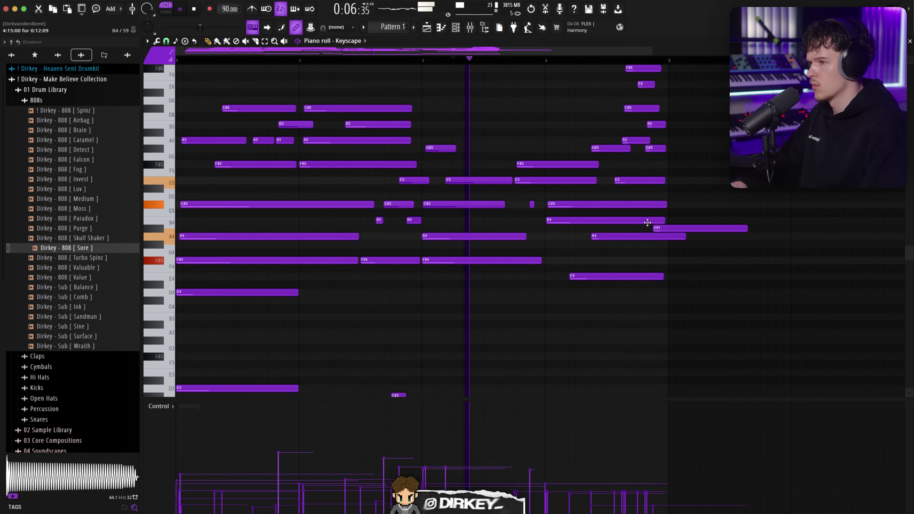
pyautogui.rightClick(611, 236)
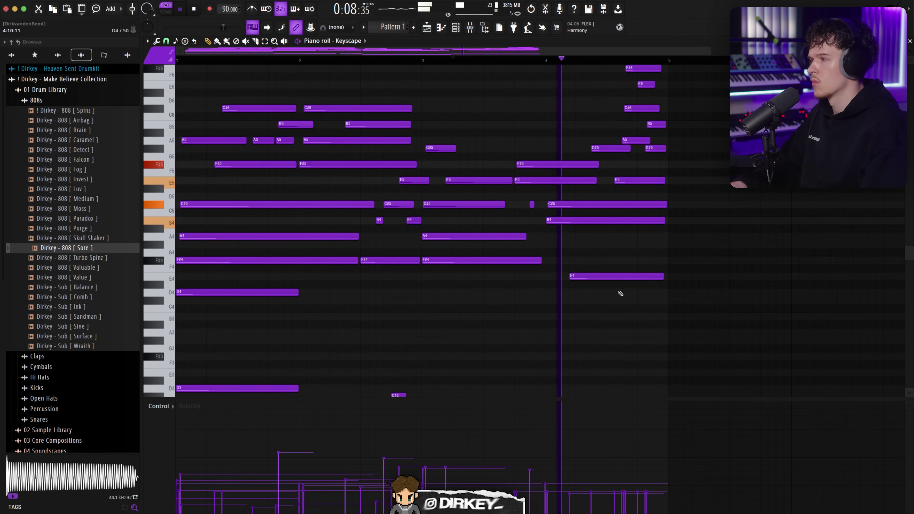
pyautogui.press('space')
# Step: Try a B3 at step 8 of bar 4, move it higher, and delete it after listening
pyautogui.click(609, 321)
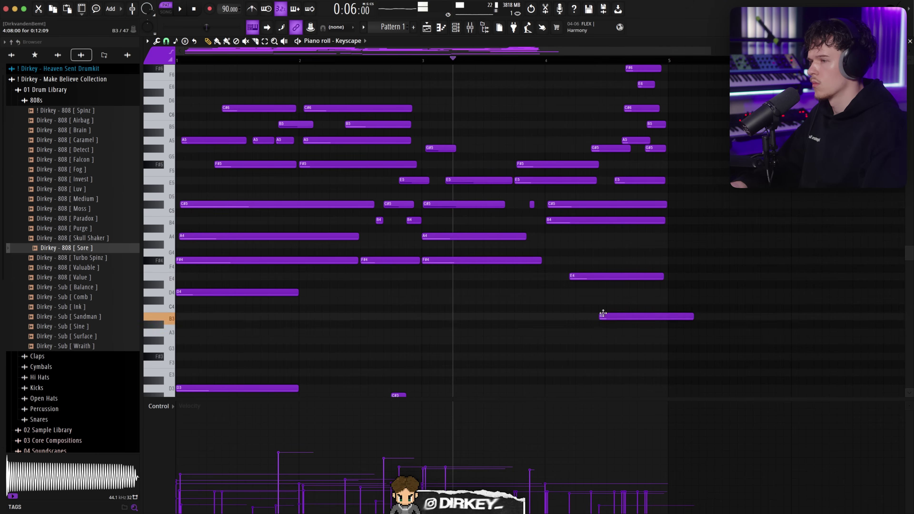
pyautogui.press('space')
pyautogui.moveTo(607, 314); pyautogui.dragTo(616, 249)
pyautogui.press('space')
pyautogui.rightClick(608, 250)
pyautogui.press('space')
pyautogui.press('space')
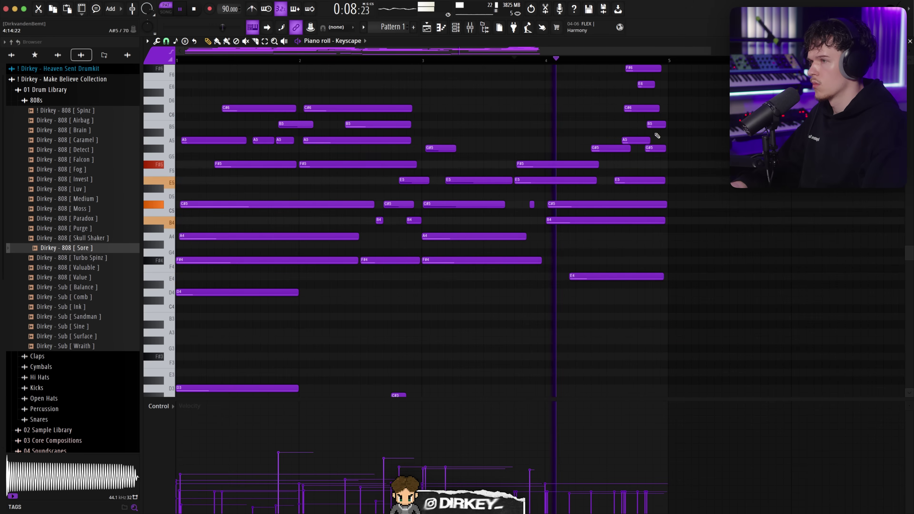
# Step: Play the pattern through and slightly randomize the velocities of all its notes
pyautogui.scroll(2, 408, 78)
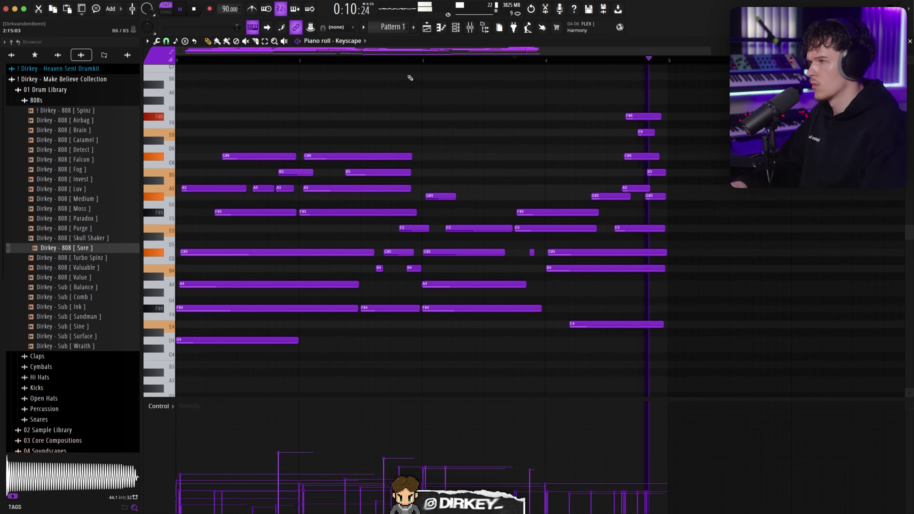
pyautogui.scroll(-2, 394, 63)
pyautogui.scroll(-3, 369, 159)
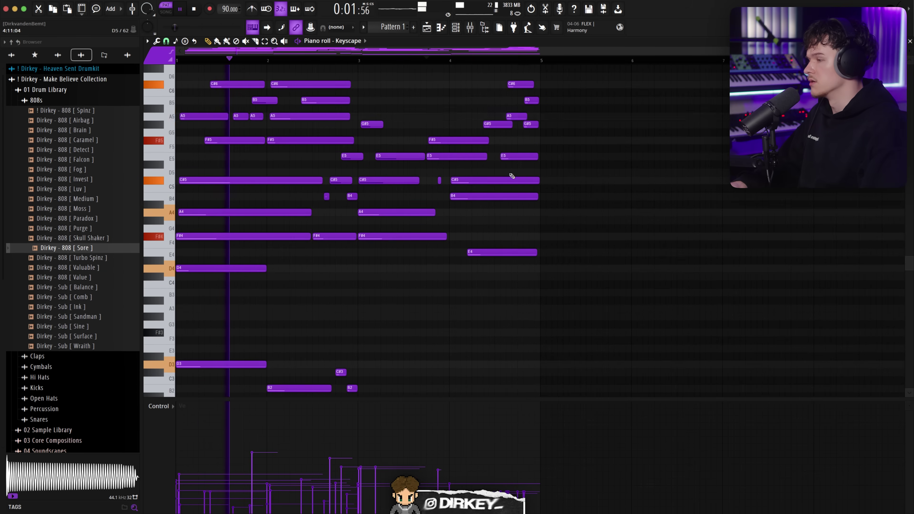
pyautogui.hotkey('alt', 'r')
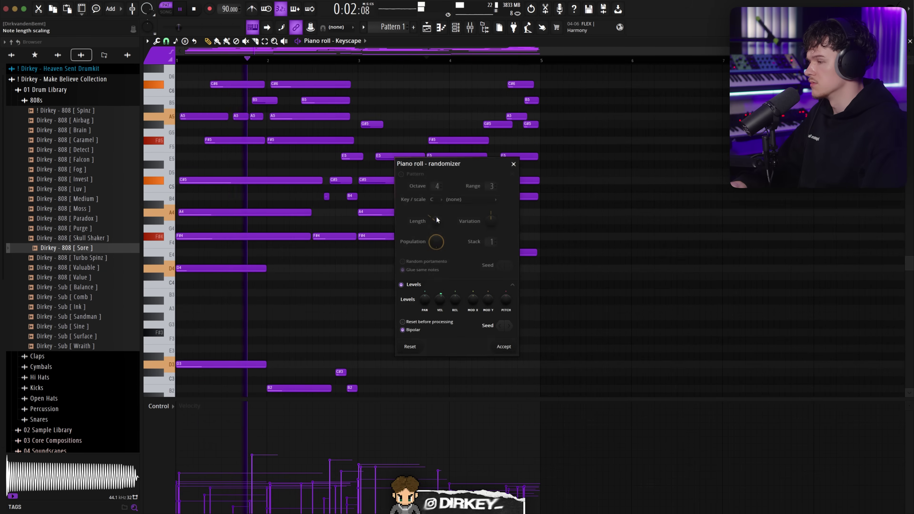
pyautogui.click(503, 346)
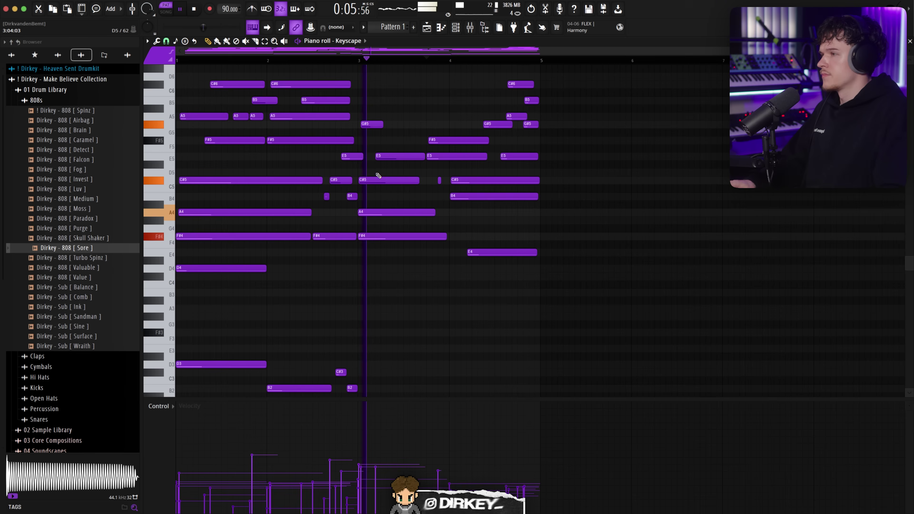
pyautogui.press('space')
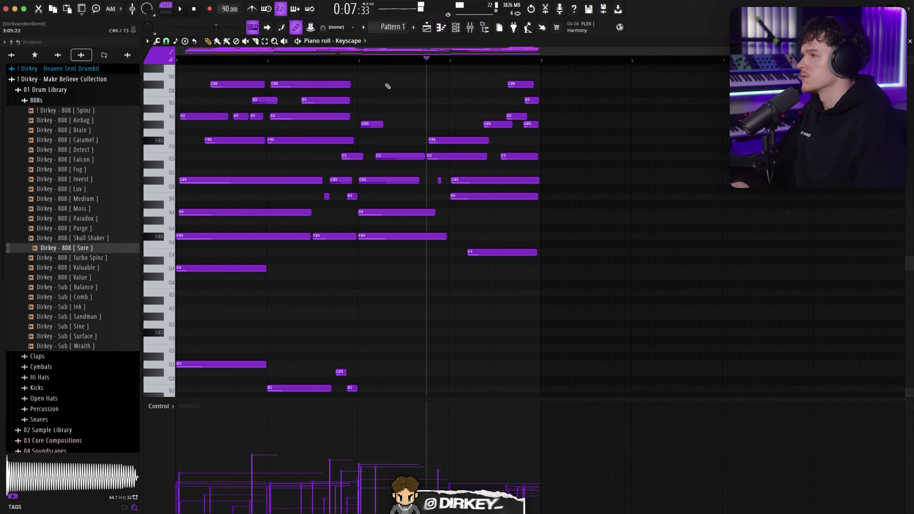
# Step: Delay the C#5 and A4 of bar 3's opening chord slightly behind the F#4 to strum it
pyautogui.scroll(4, 336, 60)
pyautogui.press('space')
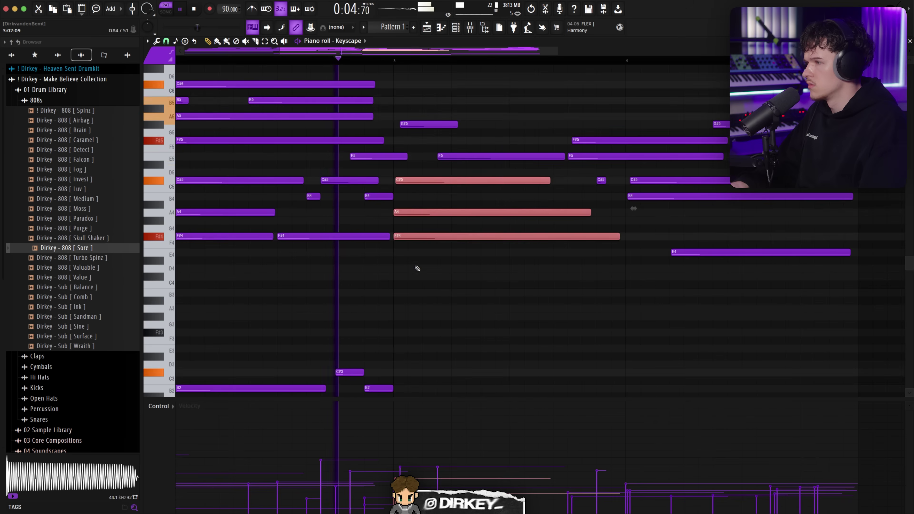
pyautogui.moveTo(405, 213); pyautogui.dragTo(421, 213)
pyautogui.moveTo(408, 181); pyautogui.dragTo(415, 182)
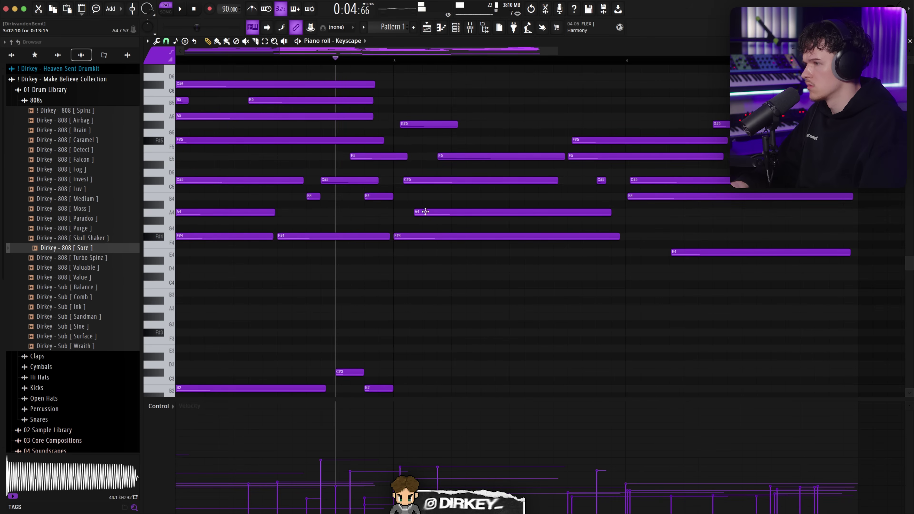
pyautogui.moveTo(425, 211)
pyautogui.mouseDown()
pyautogui.moveTo(415, 225)
pyautogui.moveTo(427, 211)
pyautogui.mouseUp()
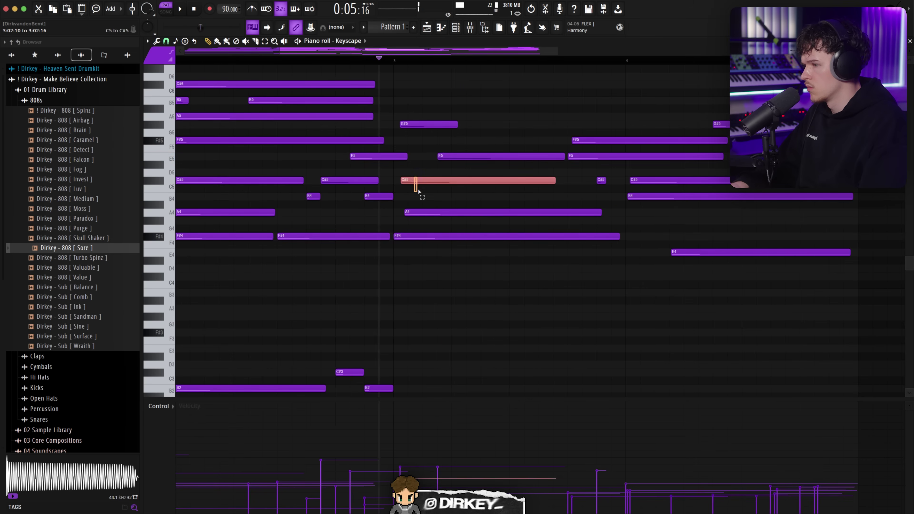
# Step: Raise the velocity of bar 3's opening C#5 and lower that of the chord's A4
pyautogui.moveTo(410, 467)
pyautogui.mouseDown()
pyautogui.moveTo(412, 438)
pyautogui.moveTo(413, 460)
pyautogui.mouseUp()
pyautogui.moveTo(428, 246); pyautogui.dragTo(421, 213)
pyautogui.moveTo(406, 493); pyautogui.dragTo(407, 505)
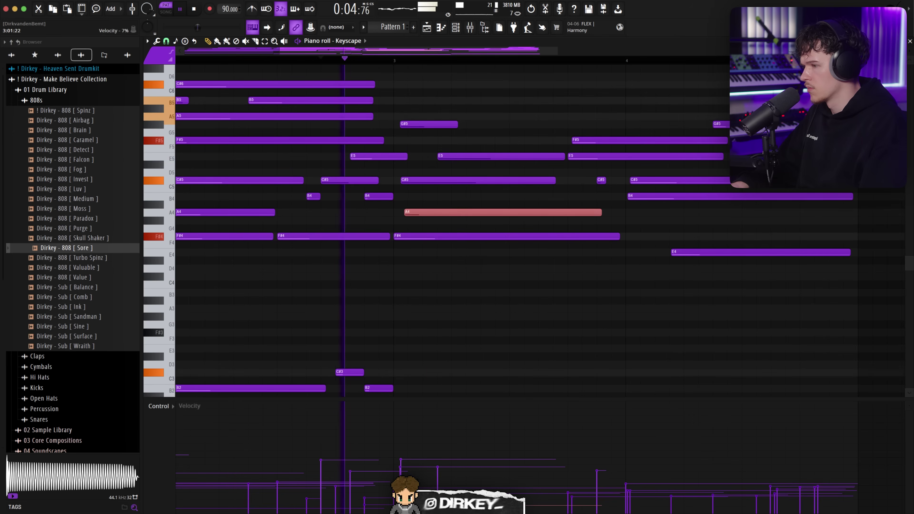
pyautogui.rightClick(437, 211)
pyautogui.scroll(-3, 379, 61)
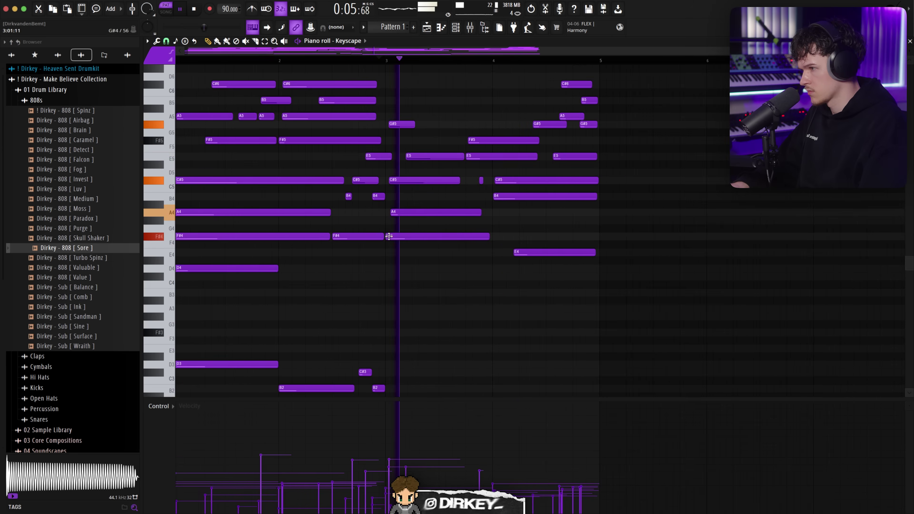
# Step: Transpose bar 3's bass note up an octave to F#3 and play on through bar 4
pyautogui.scroll(-4, 403, 360)
pyautogui.press('space')
pyautogui.hotkey('ctrl', 'Up')
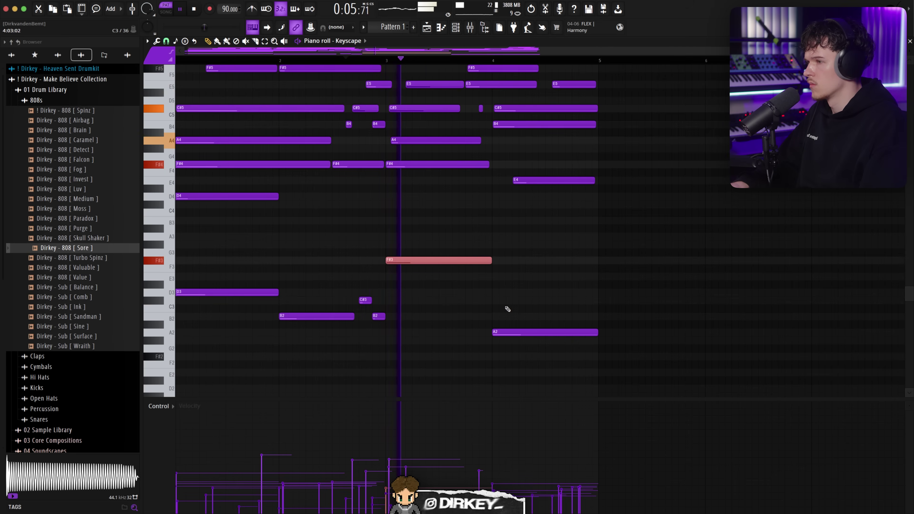
pyautogui.keyDown('ctrl'); pyautogui.click(497, 331); pyautogui.keyUp('ctrl')
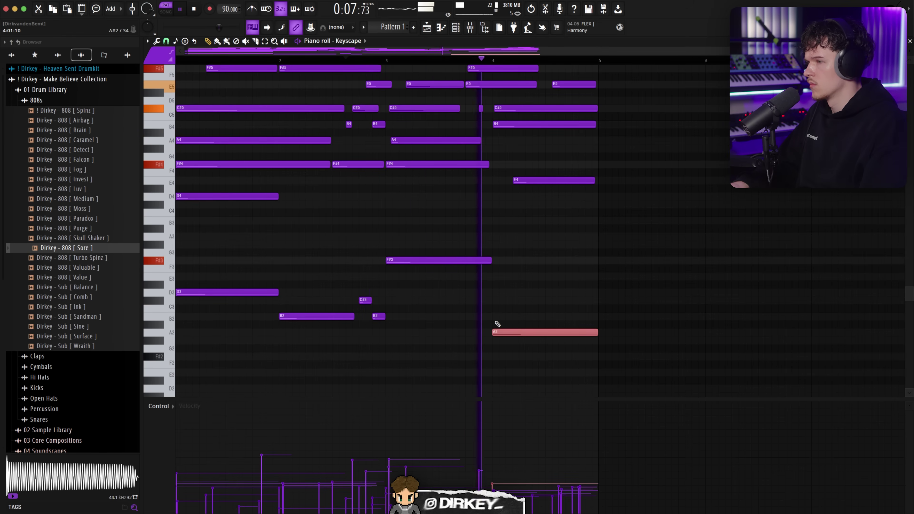
pyautogui.scroll(5, 638, 202)
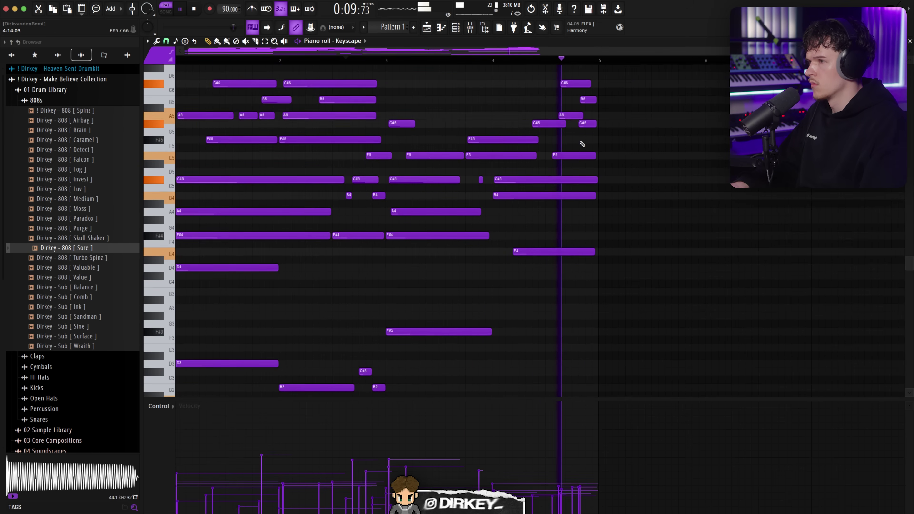
# Step: Delay bar 4's closing B5 slightly and try a short extra C#6 just before it
pyautogui.scroll(1, 607, 101)
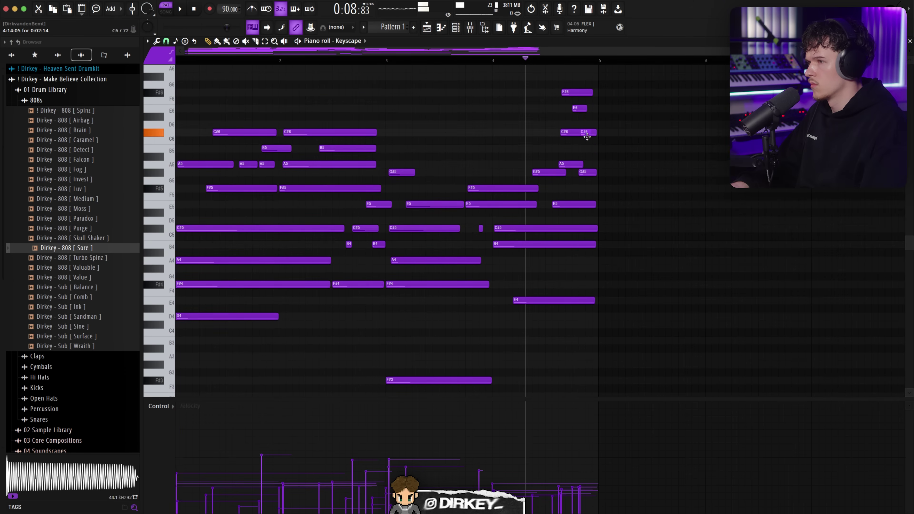
pyautogui.press('space')
pyautogui.keyDown('ctrl'); pyautogui.click(572, 133); pyautogui.keyUp('ctrl')
pyautogui.moveTo(589, 133)
pyautogui.mouseDown()
pyautogui.moveTo(569, 134)
pyautogui.moveTo(602, 148)
pyautogui.moveTo(594, 148)
pyautogui.mouseUp()
pyautogui.click(586, 132)
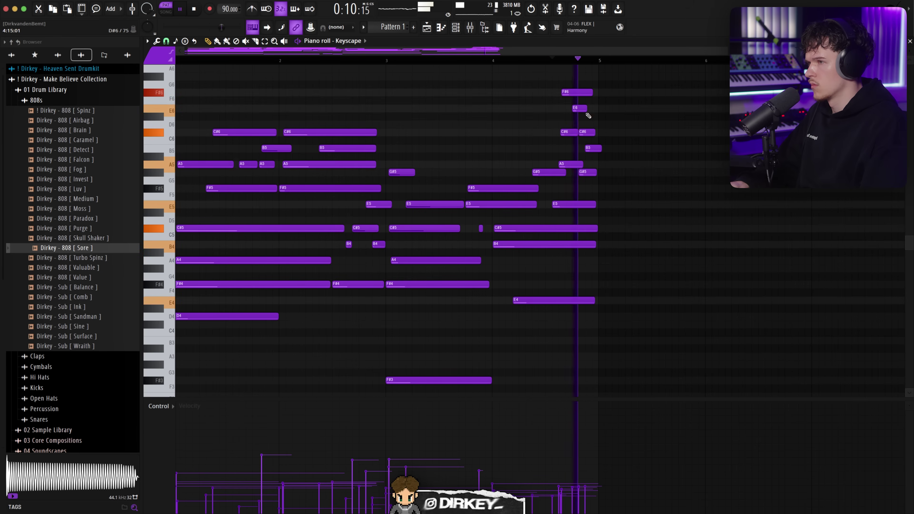
# Step: Remove the extra C#6 from bar 4's ending, shorten the closing B5 and raise its velocity
pyautogui.scroll(5, 588, 115)
pyautogui.moveTo(588, 132); pyautogui.dragTo(616, 147)
pyautogui.press('space')
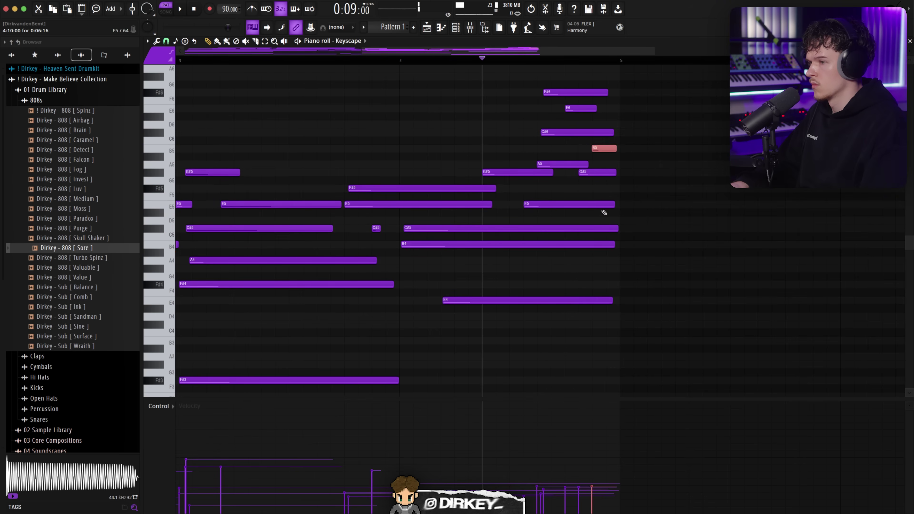
pyautogui.press('space')
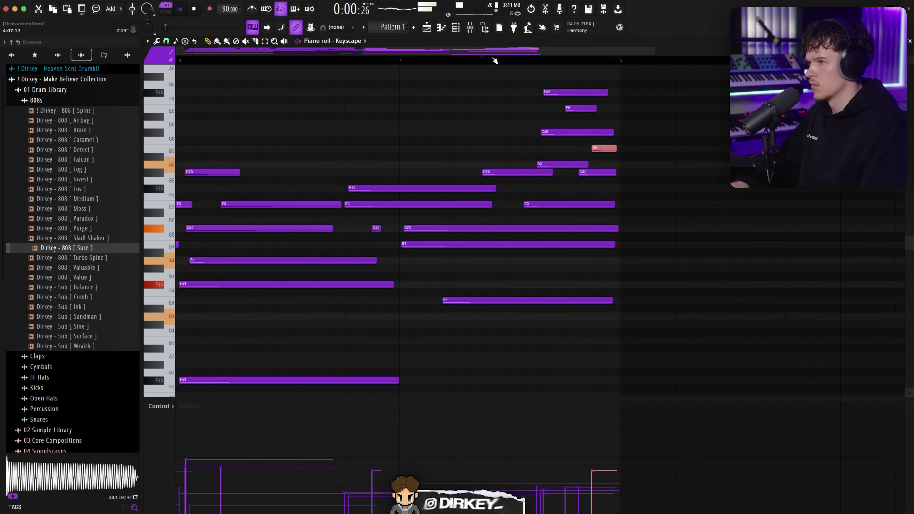
pyautogui.moveTo(616, 148); pyautogui.dragTo(606, 149)
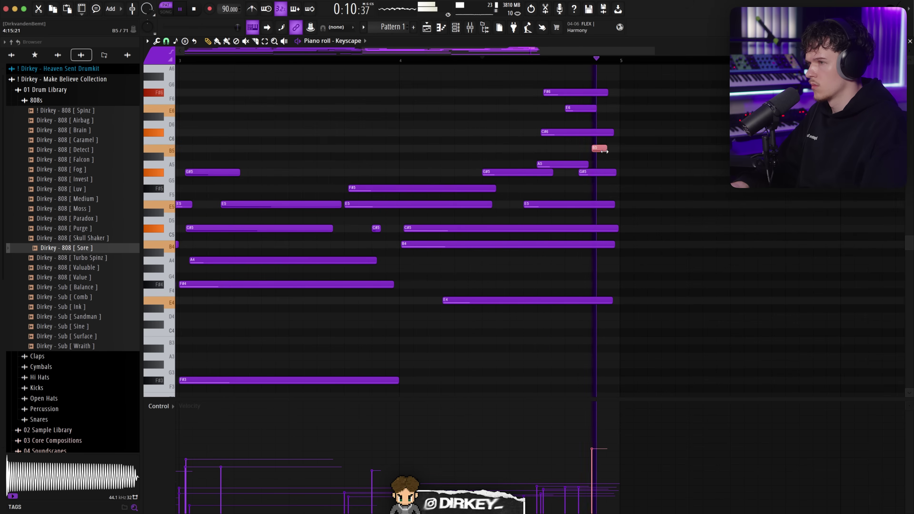
# Step: Randomize the velocities of bar 4's closing fill notes from G#5 to F#6 with a velocity level of about 41%
pyautogui.moveTo(569, 90); pyautogui.dragTo(616, 175)
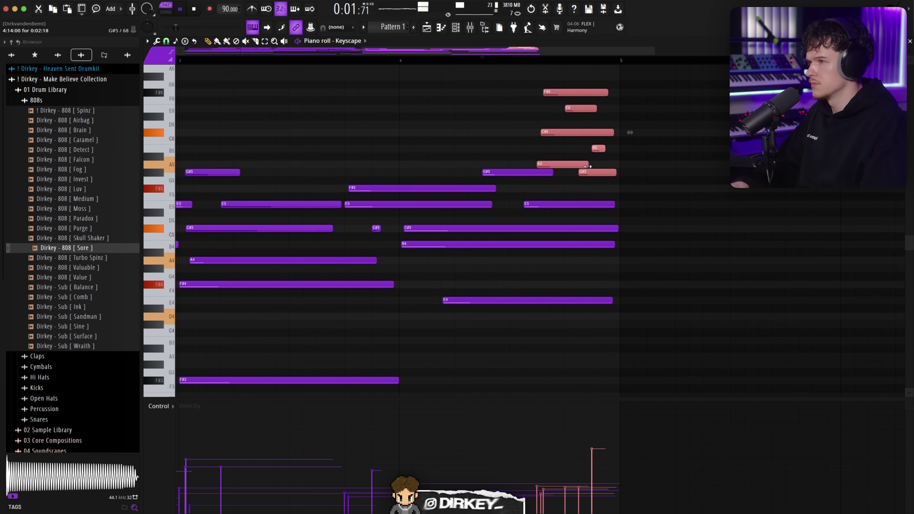
pyautogui.press('space')
pyautogui.hotkey('alt', 'r')
pyautogui.moveTo(440, 299); pyautogui.dragTo(440, 297)
pyautogui.press('space')
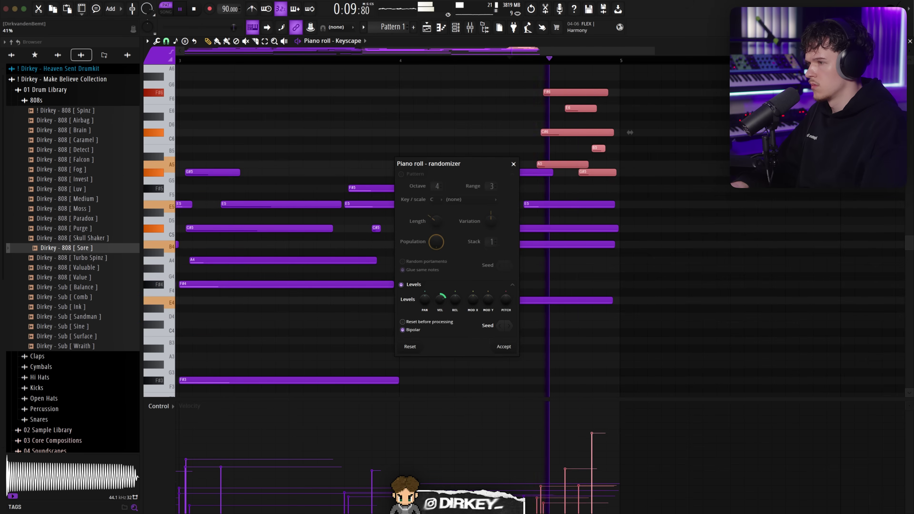
pyautogui.click(504, 346)
# Step: Lower the velocity of bar 4's closing B5 and replay the fill
pyautogui.click(535, 60)
pyautogui.keyDown('ctrl'); pyautogui.click(596, 149); pyautogui.keyUp('ctrl')
pyautogui.press('space')
pyautogui.press('space')
pyautogui.moveTo(593, 446)
pyautogui.mouseDown()
pyautogui.moveTo(595, 491)
pyautogui.moveTo(598, 467)
pyautogui.mouseUp()
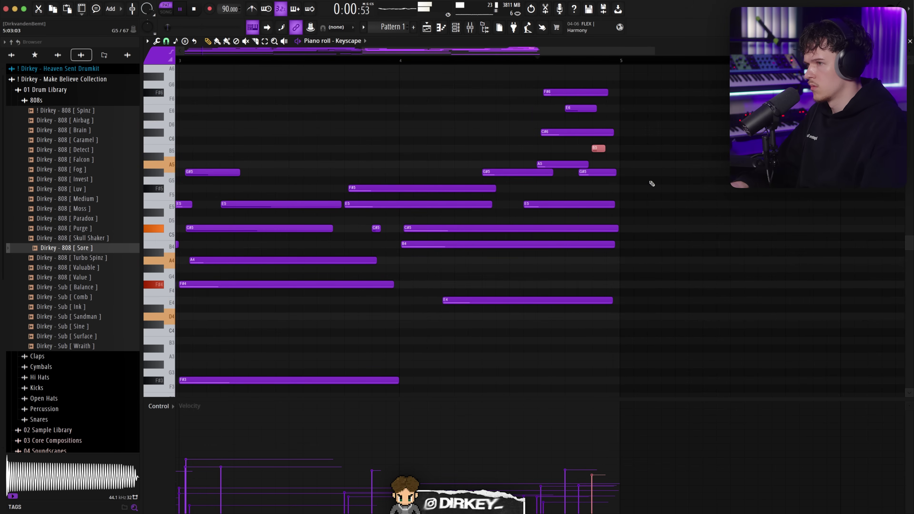
# Step: Shorten bar 4's final G#5, E5, C#5 and B4 slightly before the bar's end and delete the stray A#4 after it
pyautogui.moveTo(625, 171); pyautogui.dragTo(620, 238)
pyautogui.click(636, 251)
pyautogui.press('space')
pyautogui.press('space')
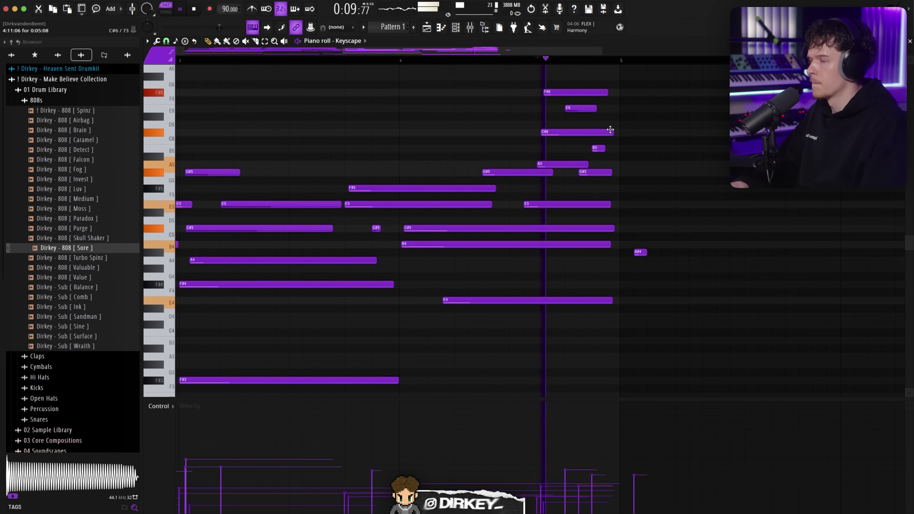
pyautogui.scroll(-5, 555, 61)
pyautogui.rightClick(590, 254)
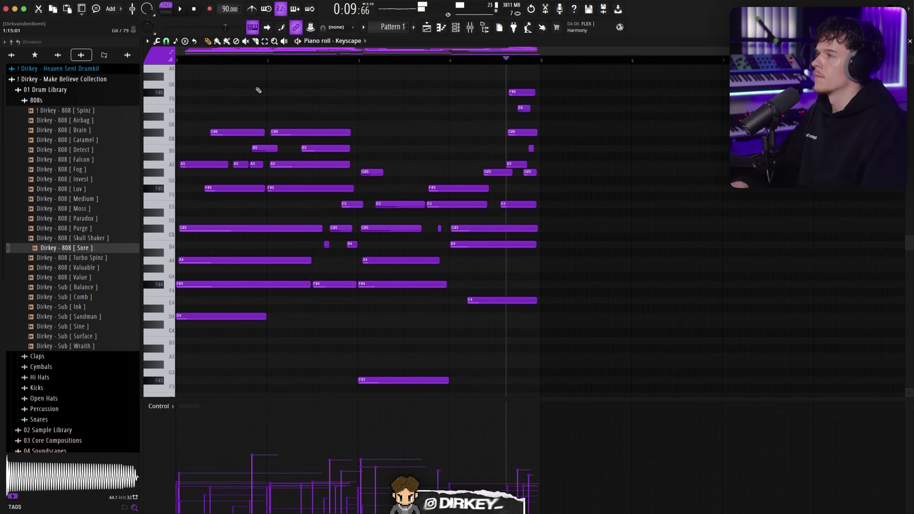
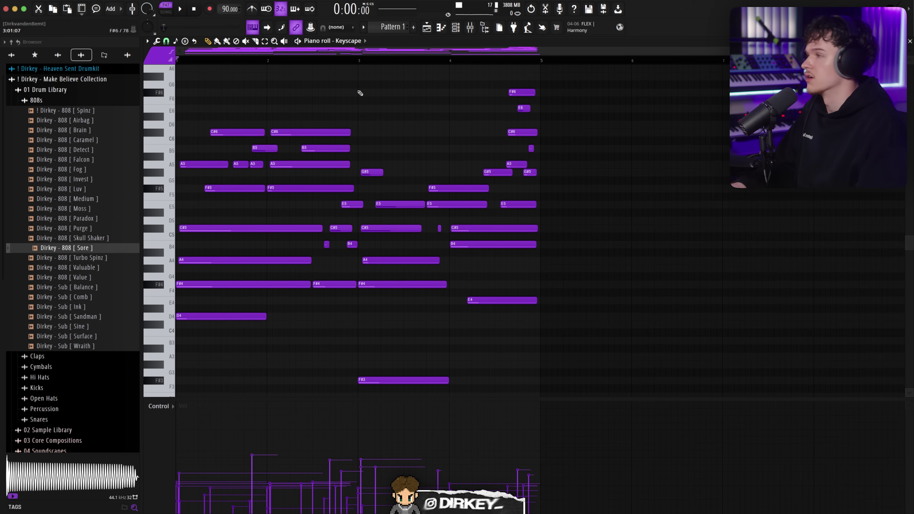
# Step: Try the whole pattern transposed down a semitone and up a semitone from its F# minor key, playing each version
pyautogui.press('space')
pyautogui.scroll(-3, 151, 69)
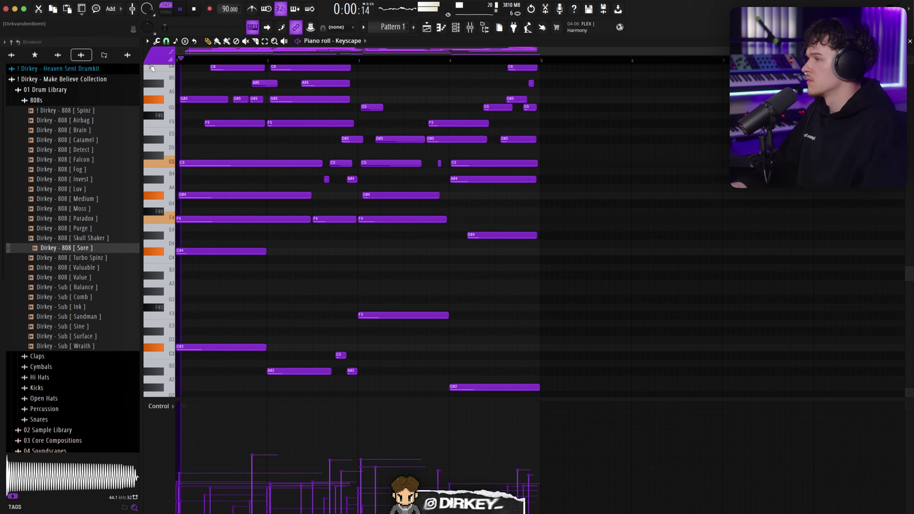
pyautogui.scroll(2, 152, 68)
pyautogui.press('space')
pyautogui.hotkey('shift', 'Up')
pyautogui.press('space')
pyautogui.scroll(-5, 363, 224)
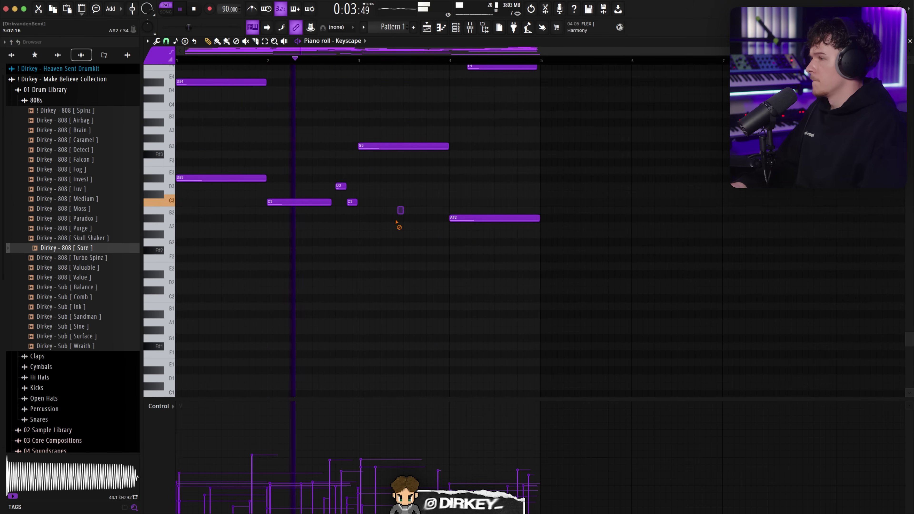
pyautogui.scroll(3, 406, 219)
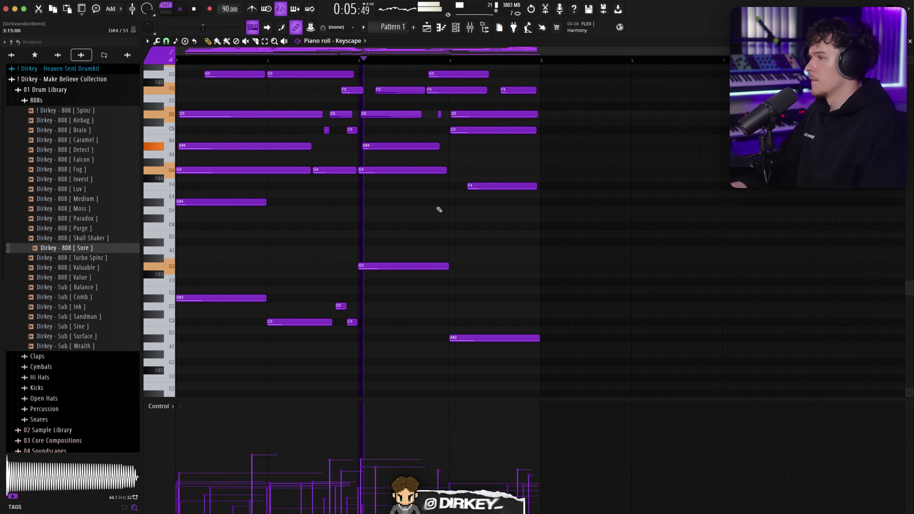
# Step: Replay the pattern and lower bar 3's long bass note by one octave
pyautogui.press('space')
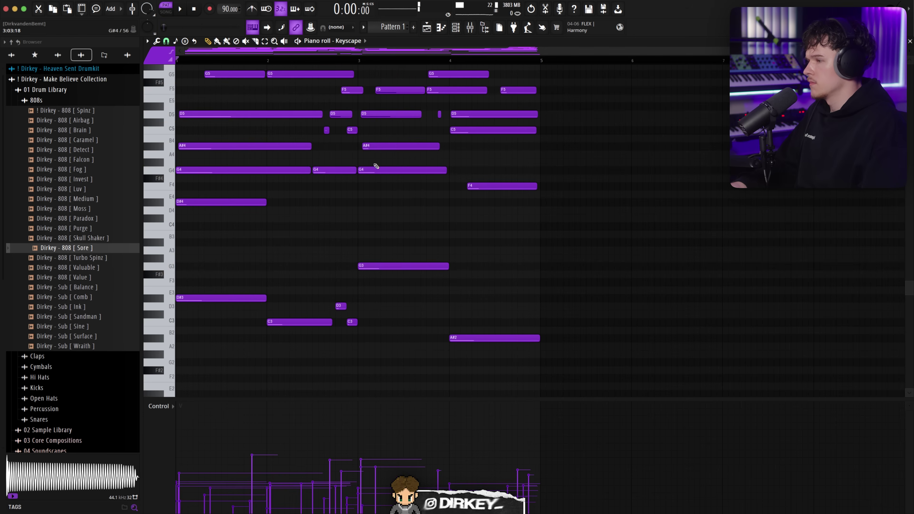
pyautogui.press('space')
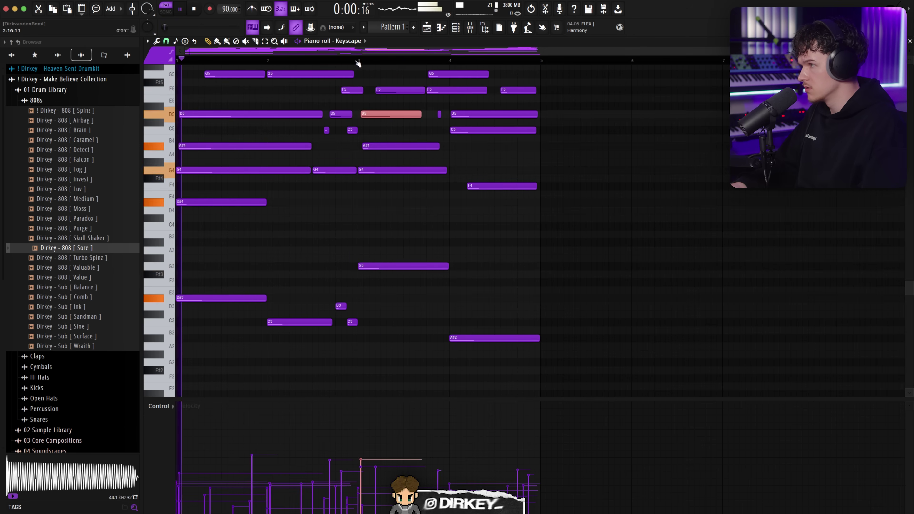
pyautogui.click(358, 59)
pyautogui.hotkey('ctrl', 'Down')
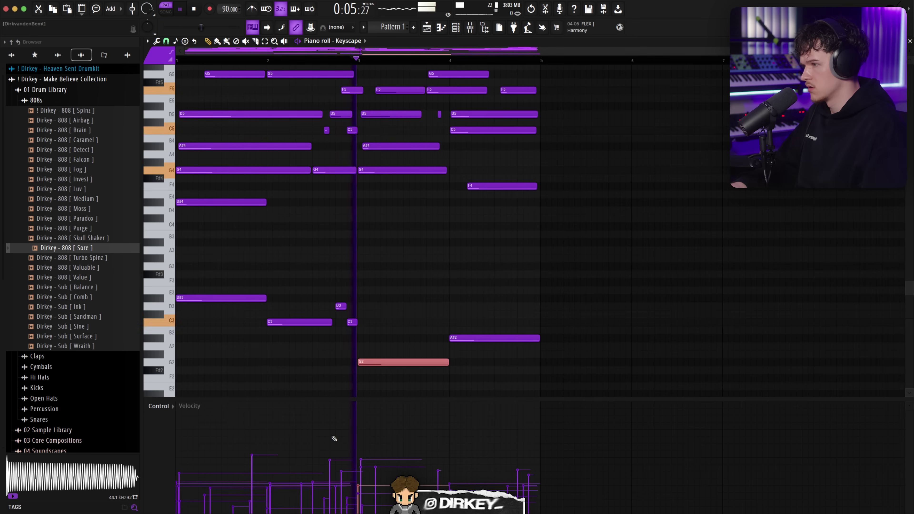
# Step: Audition the whole pattern at several lower transpositions and return it to F# minor
pyautogui.hotkey('shift', 'Down')
pyautogui.hotkey('shift', 'Down')
pyautogui.hotkey('shift', 'Down')
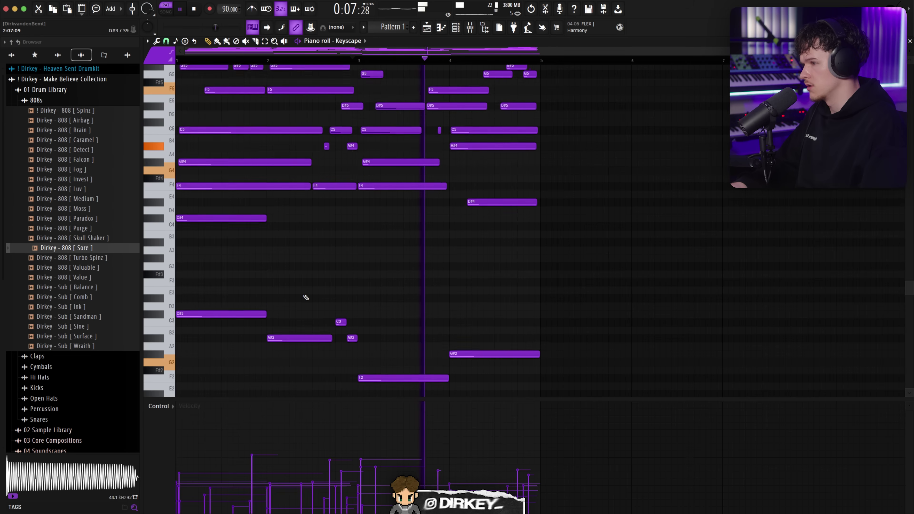
pyautogui.press('space')
pyautogui.hotkey('shift', 'Up')
pyautogui.press('space')
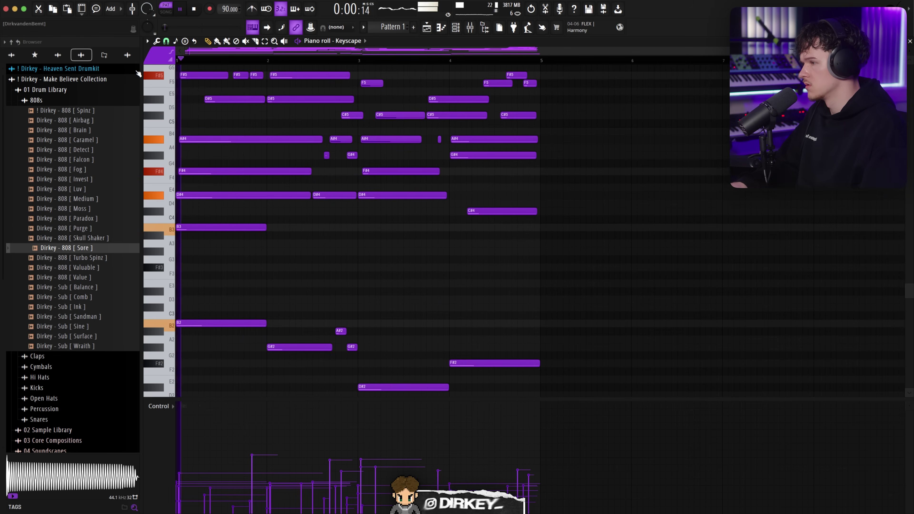
pyautogui.hotkey('shift', 'Up')
pyautogui.scroll(-4, 356, 314)
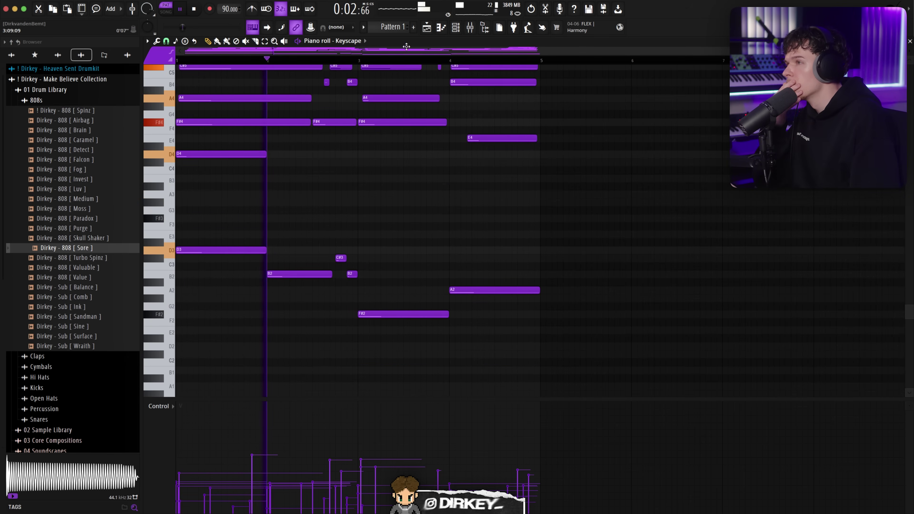
pyautogui.scroll(4, 437, 174)
pyautogui.scroll(2, 437, 174)
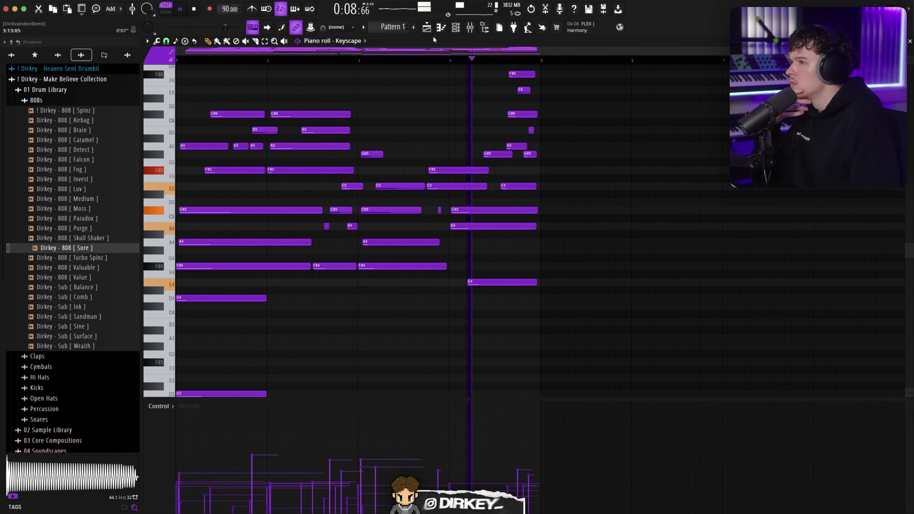
# Step: Open the Keyscape instrument, audition the LA Custom C7 Indie and Natural patches, and lower the output level slightly
pyautogui.press('F6')
pyautogui.press('space')
pyautogui.click(374, 230)
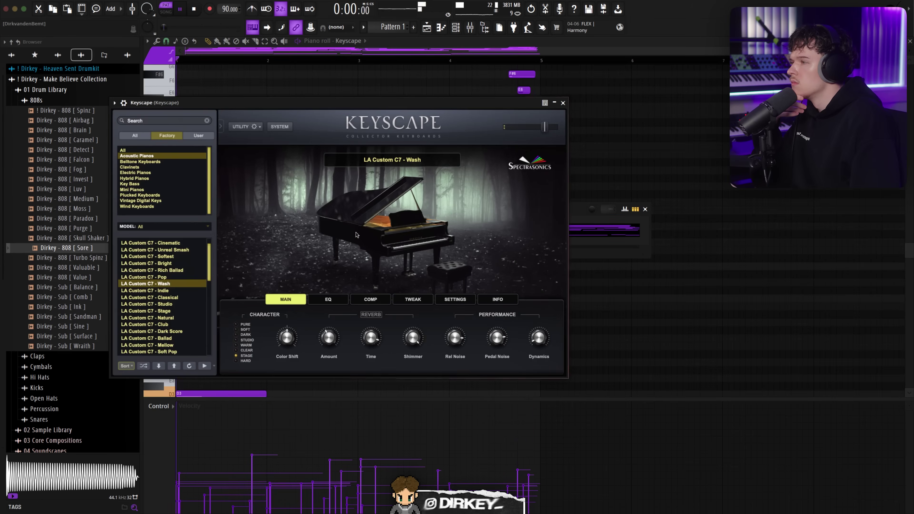
pyautogui.click(144, 291)
pyautogui.click(148, 317)
pyautogui.moveTo(544, 127); pyautogui.dragTo(539, 129)
# Step: Audition further acoustic pianos including Double Felt Grand, load Double Felt Grand - Distant and close the Keyscape window
pyautogui.scroll(-2, 161, 318)
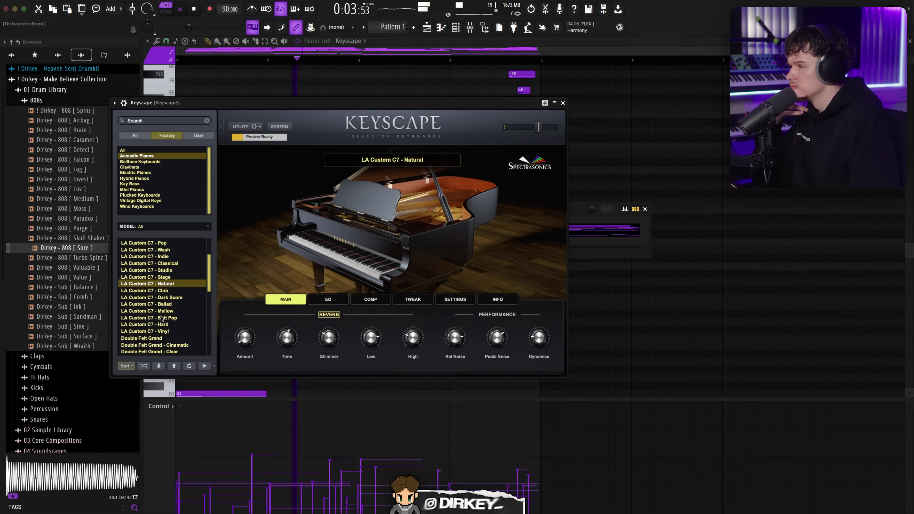
pyautogui.click(156, 324)
pyautogui.click(149, 338)
pyautogui.scroll(-2, 149, 336)
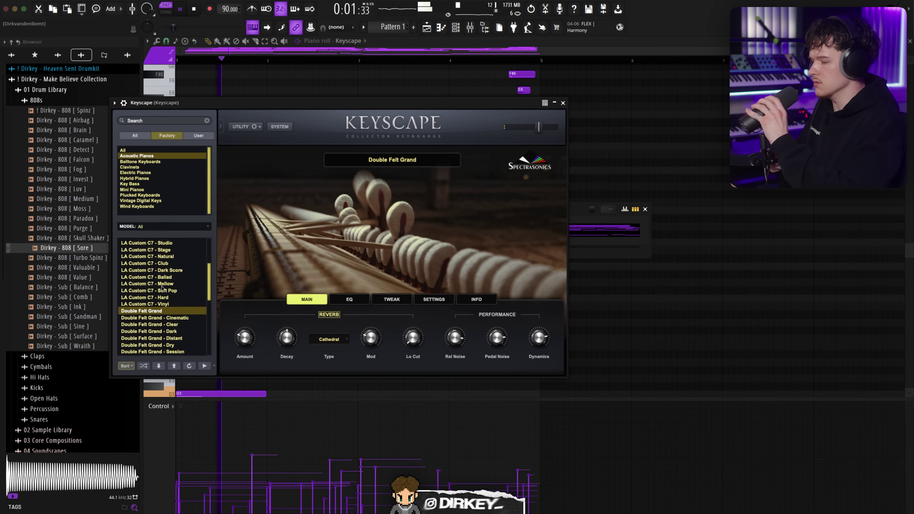
pyautogui.click(173, 339)
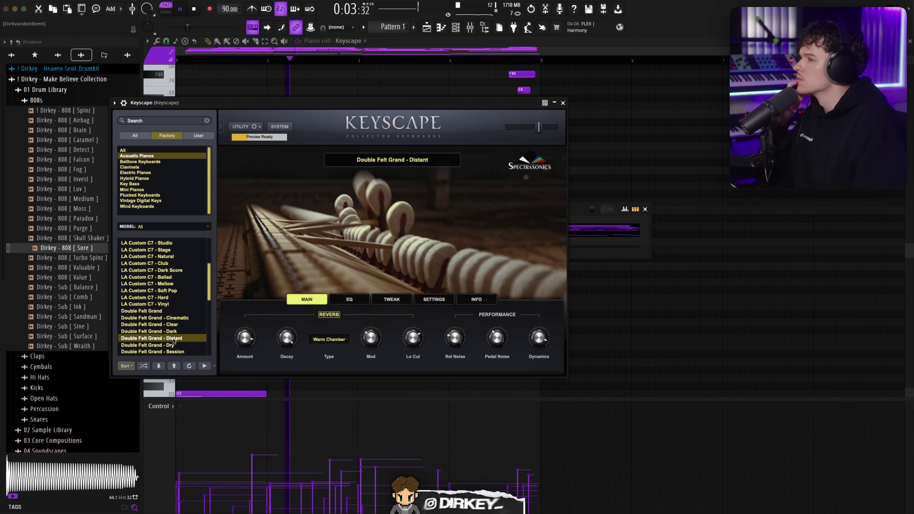
pyautogui.scroll(-2, 173, 341)
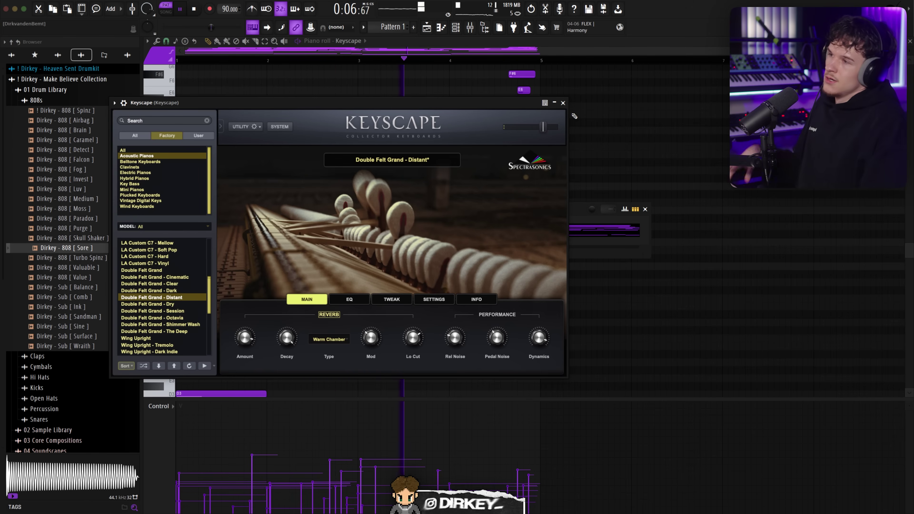
pyautogui.click(563, 103)
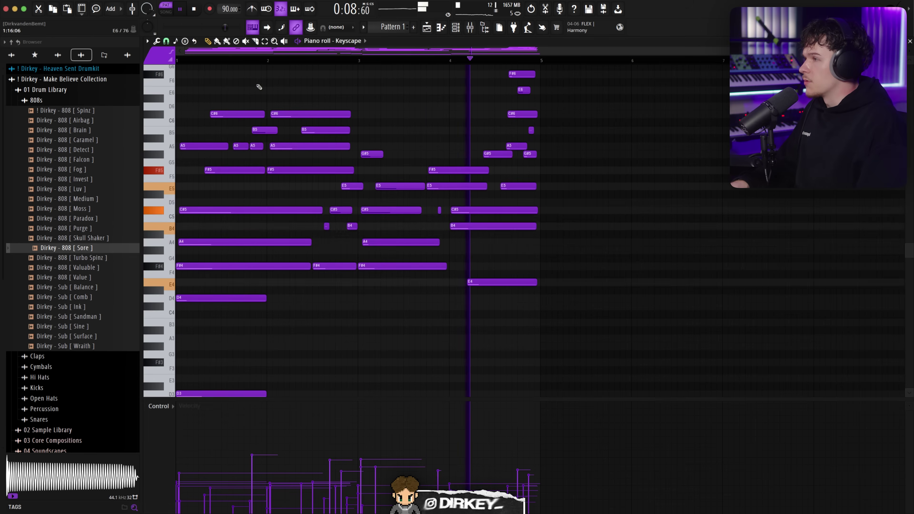
# Step: Rename Pattern 1 as Felt Grand and move its playlist clip to Track 2
pyautogui.press('F5')
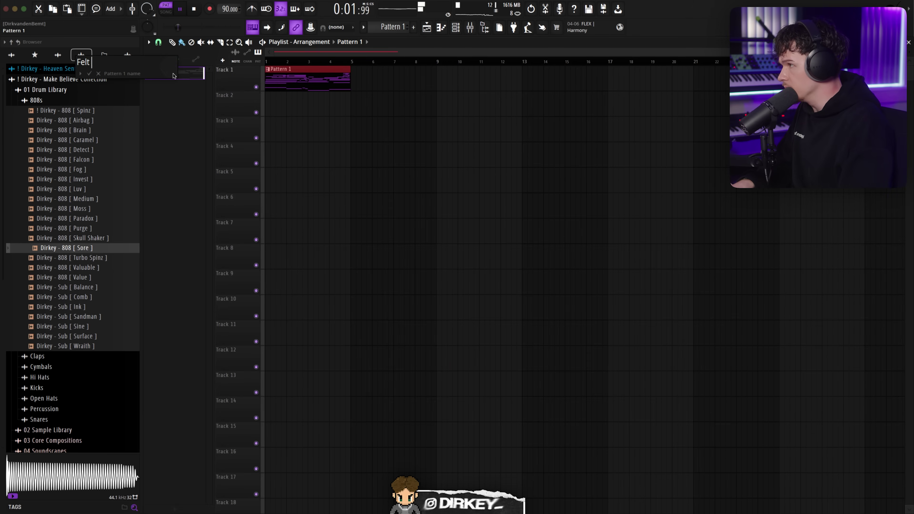
pyautogui.write('Felt Grand')
pyautogui.press('Return')
pyautogui.moveTo(281, 89); pyautogui.dragTo(281, 113)
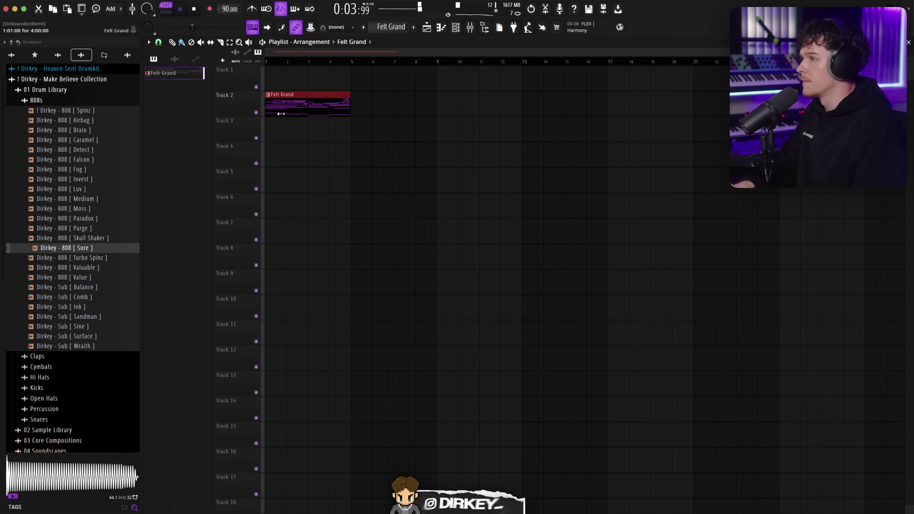
# Step: Create Pattern 2 and place its clip at bar 1 on Track 1
pyautogui.click(413, 27)
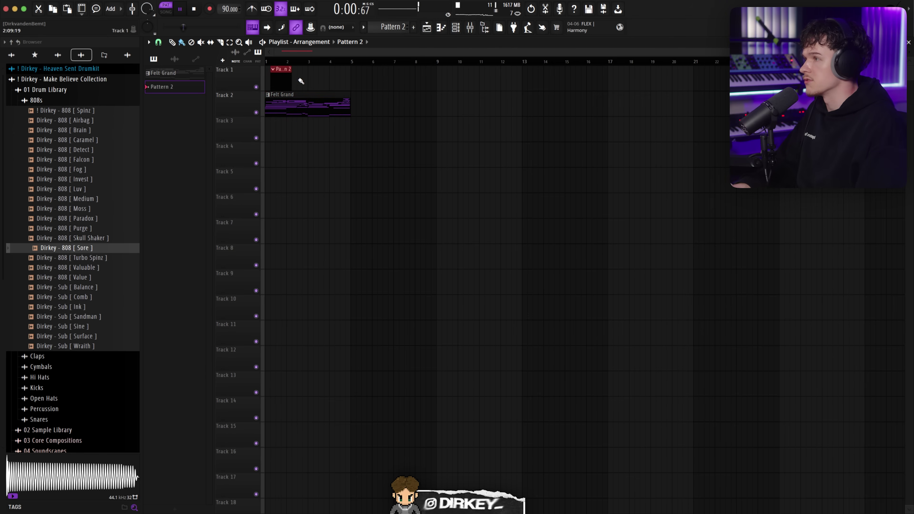
pyautogui.doubleClick(307, 113)
pyautogui.press('Escape')
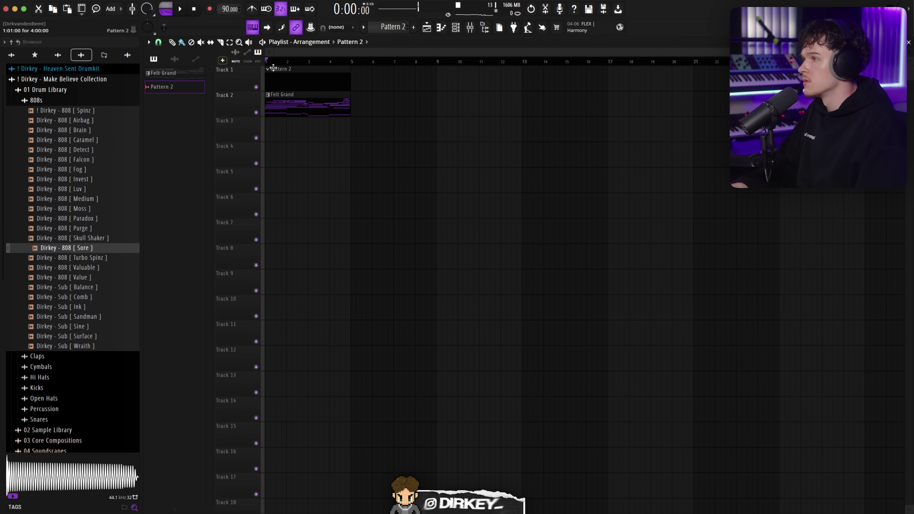
# Step: Add a second Keyscape instrument and load the Rhodes - LA Custom patch from the electric pianos
pyautogui.click(455, 27)
pyautogui.click(374, 248)
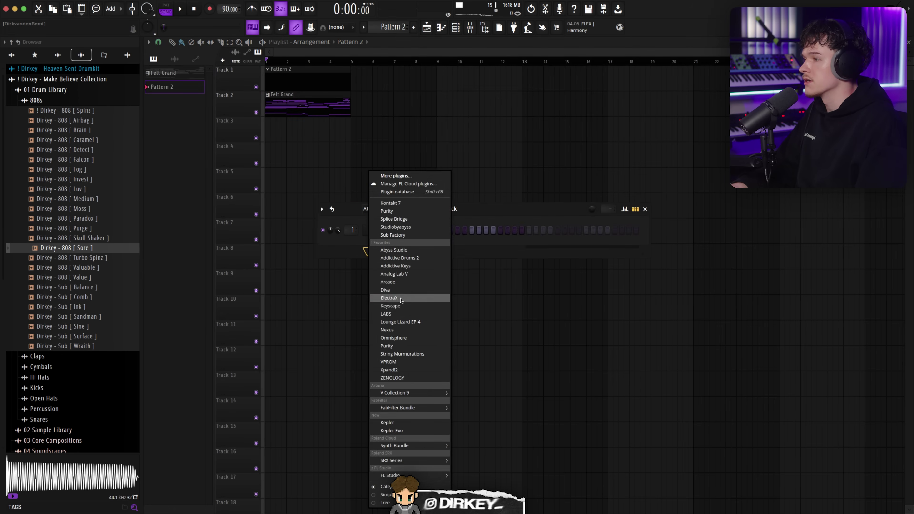
pyautogui.click(396, 306)
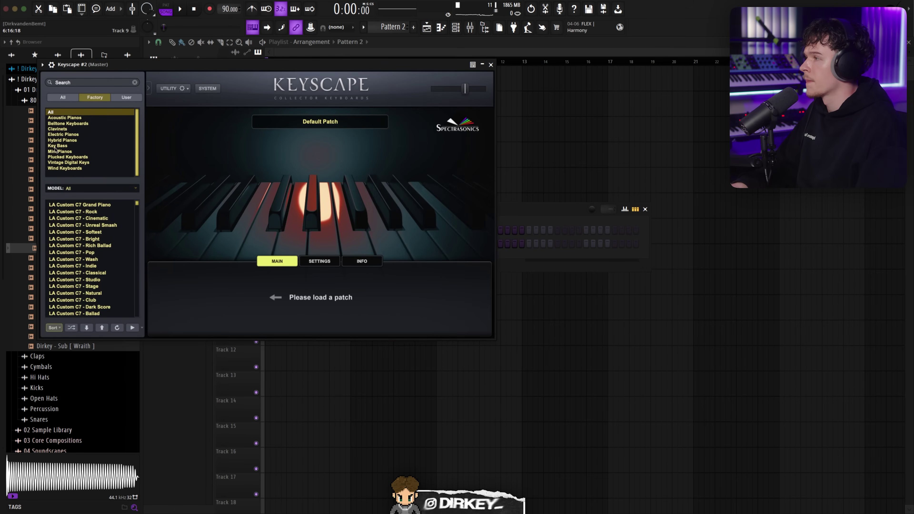
pyautogui.click(64, 135)
pyautogui.click(88, 225)
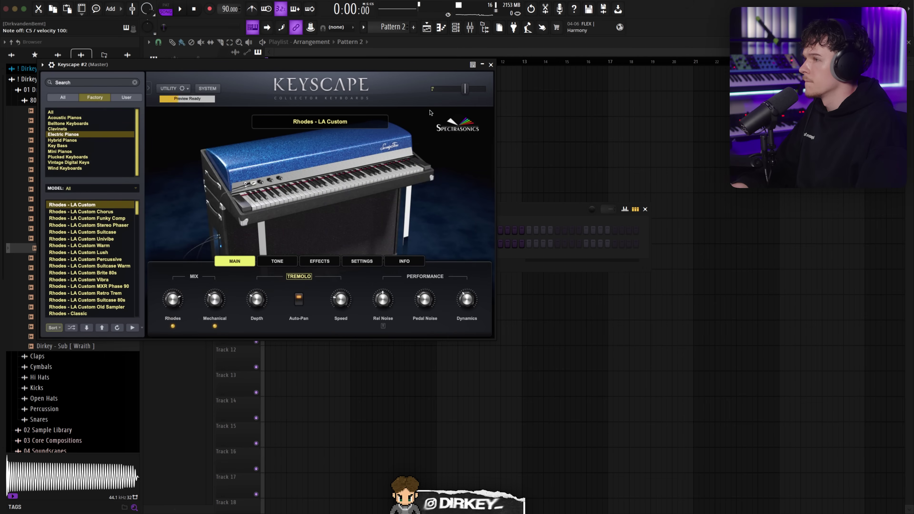
pyautogui.click(490, 65)
# Step: Paste the Felt Grand notes into the Keyscape #2 channel of Pattern 2 and play both layers together
pyautogui.rightClick(384, 243)
pyautogui.click(423, 243)
pyautogui.press('super+v')
pyautogui.press('space')
pyautogui.press('Escape')
pyautogui.click(361, 136)
pyautogui.rightClick(361, 136)
# Step: Raise the Keyscape #2 channel volume to about 93% and mute Track 2 with the Felt Grand clip
pyautogui.click(455, 27)
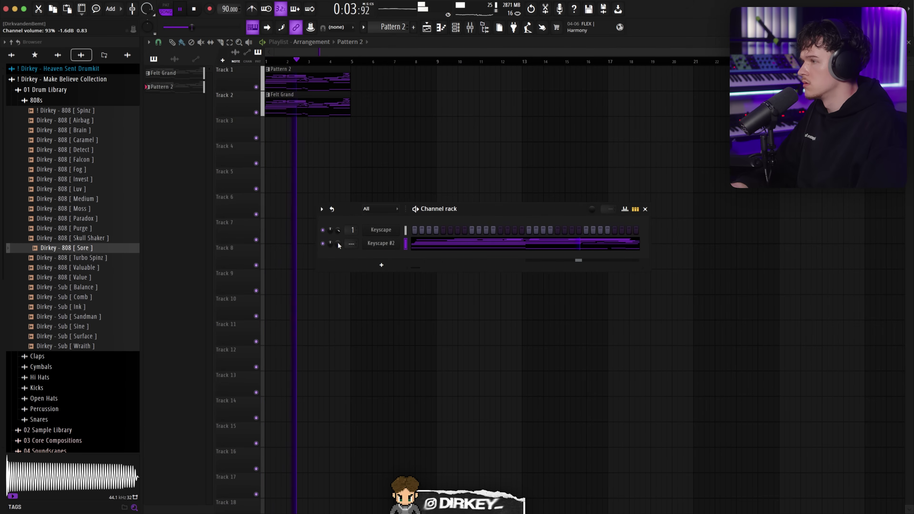
pyautogui.click(369, 157)
pyautogui.rightClick(369, 158)
pyautogui.click(256, 112)
pyautogui.press('space')
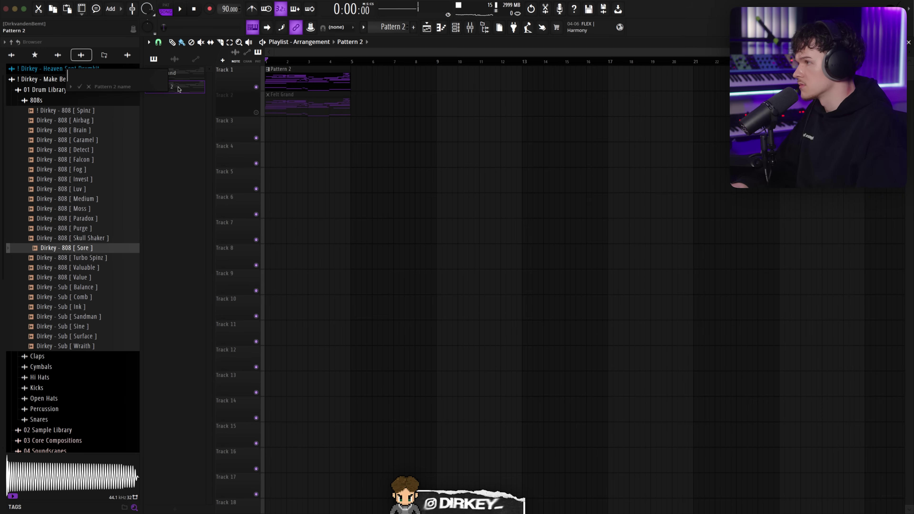
pyautogui.click(88, 87)
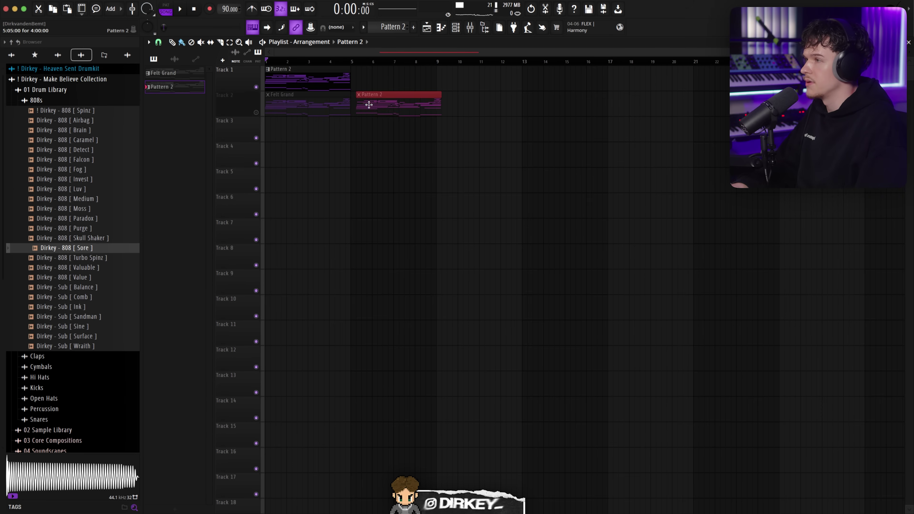
pyautogui.click(315, 80)
pyautogui.rightClick(414, 114)
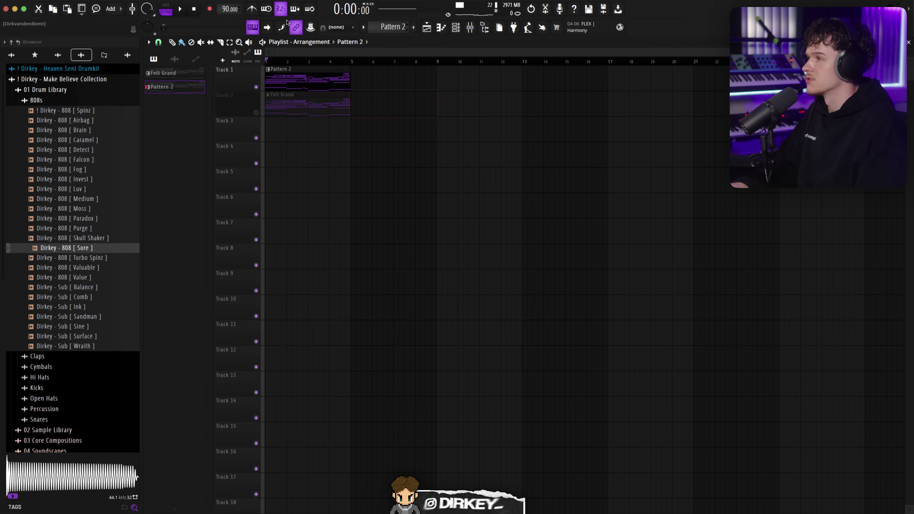
# Step: Reopen the Keyscape #2 instrument and audition the Rhodes - Classic patch with Pattern 2
pyautogui.scroll(4, 278, 66)
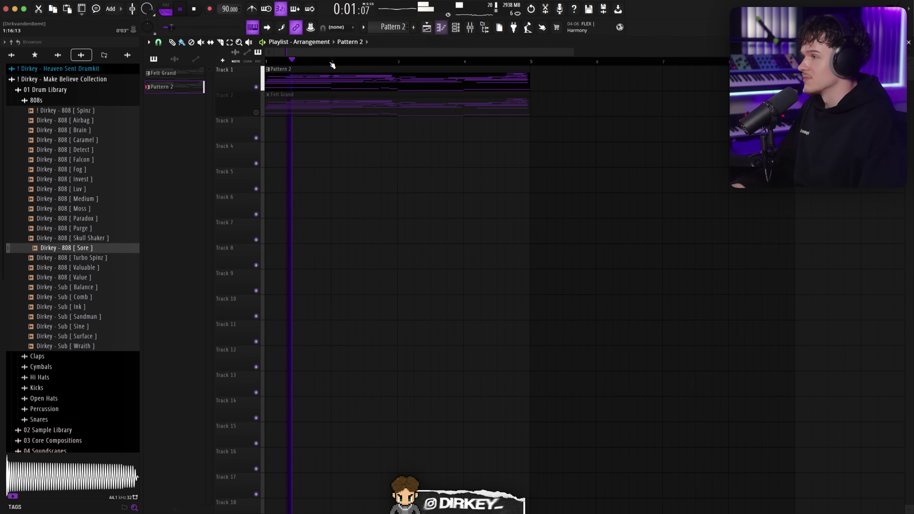
pyautogui.press('F6')
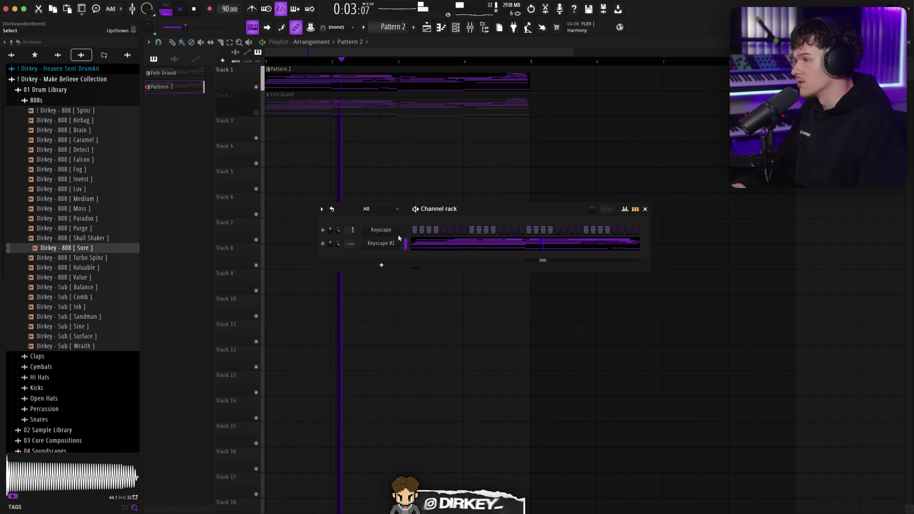
pyautogui.click(398, 235)
pyautogui.moveTo(125, 64); pyautogui.dragTo(224, 115)
pyautogui.scroll(-3, 181, 288)
pyautogui.click(185, 303)
pyautogui.click(182, 317)
pyautogui.press('space')
# Step: Open Pattern 2's notes in the piano roll and select the upper fill notes at the end of bar 4
pyautogui.click(324, 82)
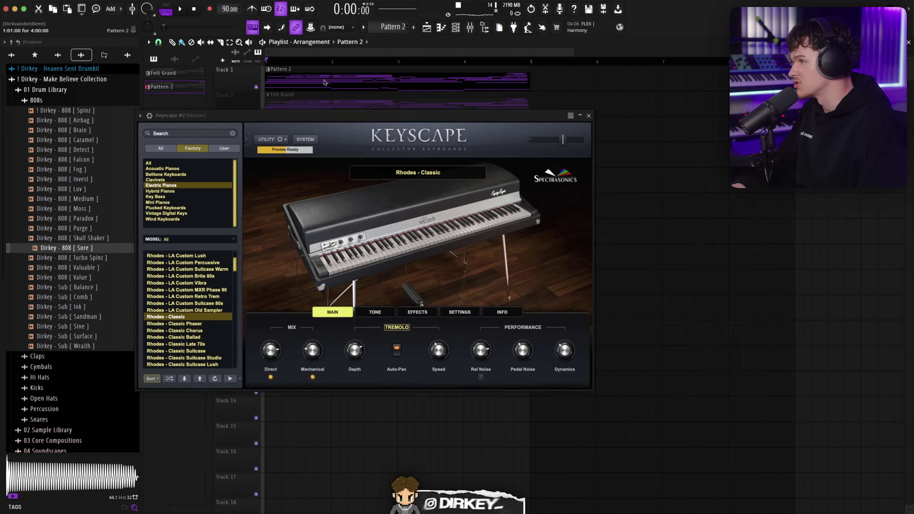
pyautogui.doubleClick(435, 79)
pyautogui.moveTo(445, 116); pyautogui.dragTo(489, 203)
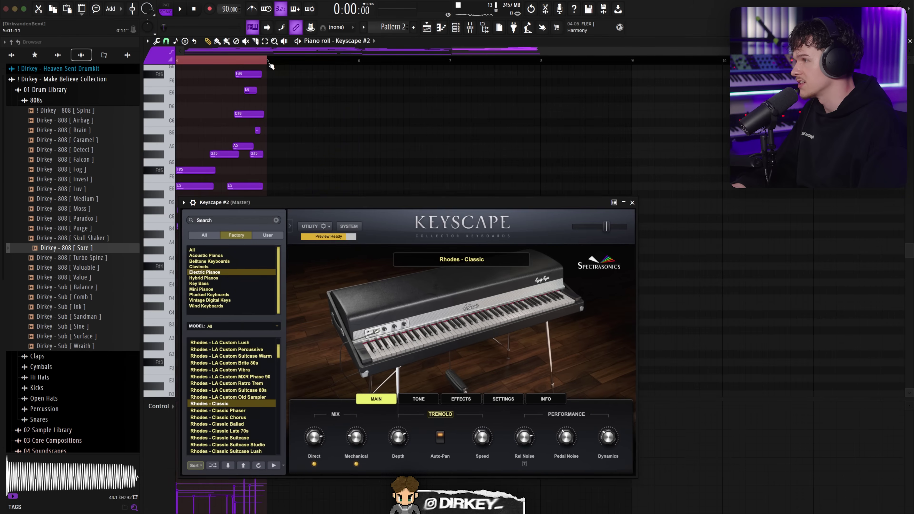
pyautogui.hscroll(-5, 274, 67)
pyautogui.keyDown('super'); pyautogui.moveTo(456, 90); pyautogui.dragTo(609, 169); pyautogui.keyUp('super')
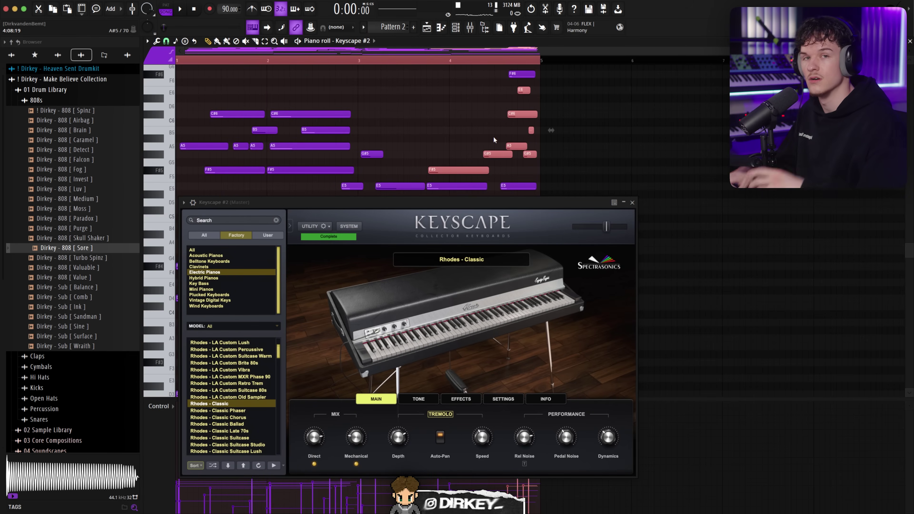
# Step: Return to the playlist and audition the Rhodes - LA Custom Suitcase Warm patch in Keyscape #2
pyautogui.press('F5')
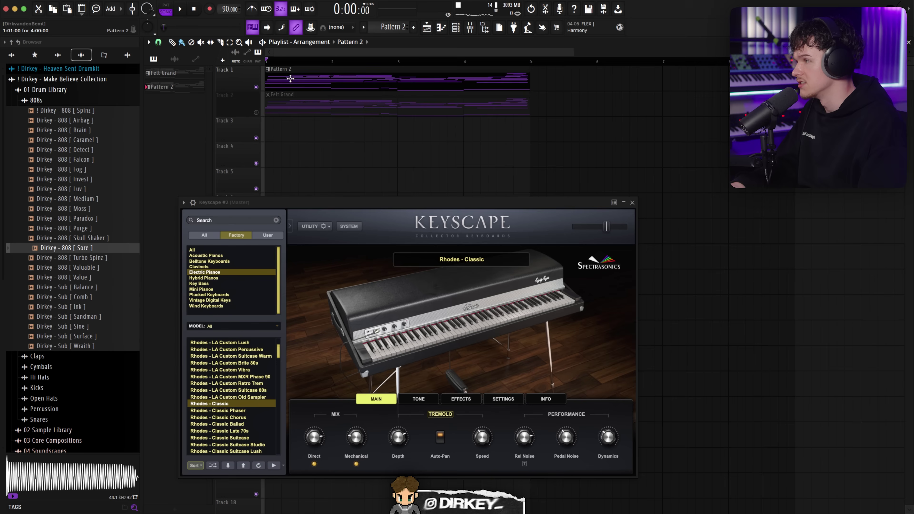
pyautogui.click(252, 355)
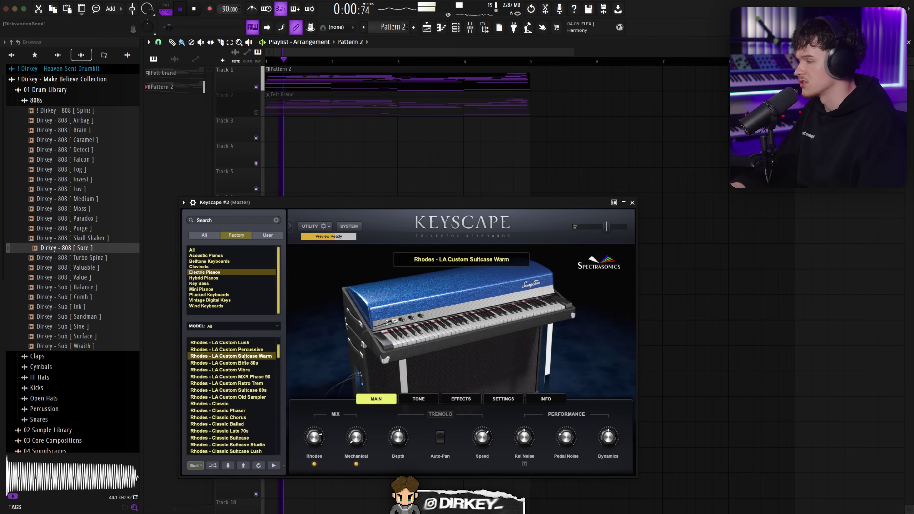
# Step: Review Pattern 2's notes in the piano roll with the Keyscape #2 window moved clear of them, and return to the playlist
pyautogui.scroll(-2, 238, 374)
pyautogui.doubleClick(292, 75)
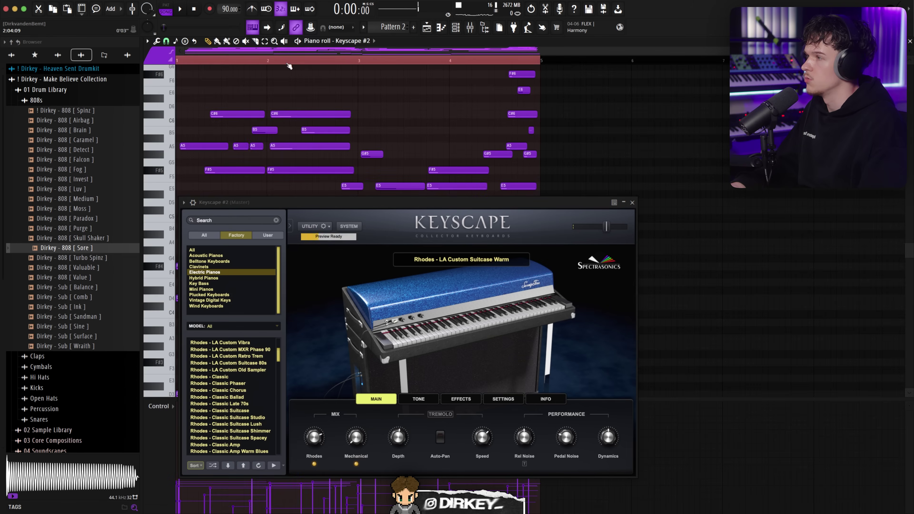
pyautogui.moveTo(255, 213); pyautogui.dragTo(384, 354)
pyautogui.scroll(-3, 292, 259)
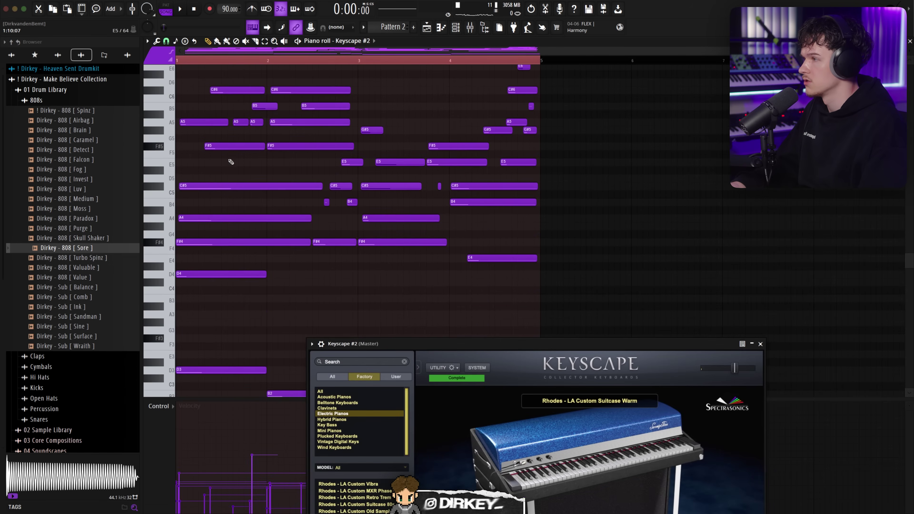
pyautogui.moveTo(178, 85); pyautogui.dragTo(357, 169)
pyautogui.scroll(3, 320, 205)
pyautogui.press('F5')
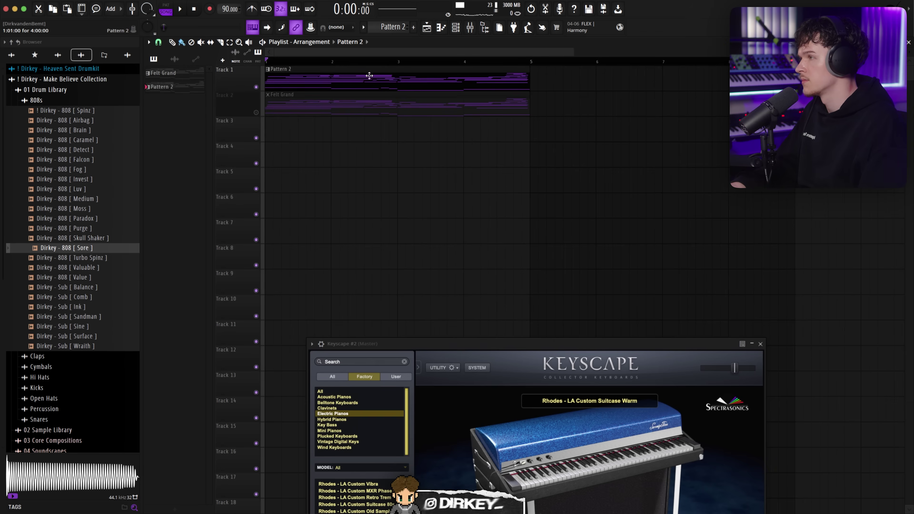
# Step: Audition the Rhodes - Classic Suitcase variants up to Spacey in Keyscape #2 and load Rhodes - Classic Amp Warm Blues
pyautogui.moveTo(398, 351); pyautogui.dragTo(311, 115)
pyautogui.click(265, 309)
pyautogui.click(261, 315)
pyautogui.click(267, 323)
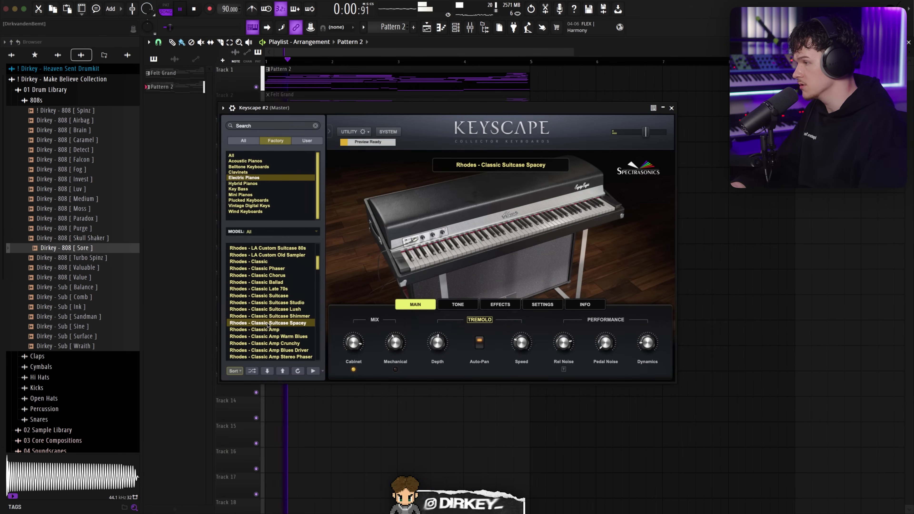
pyautogui.click(268, 336)
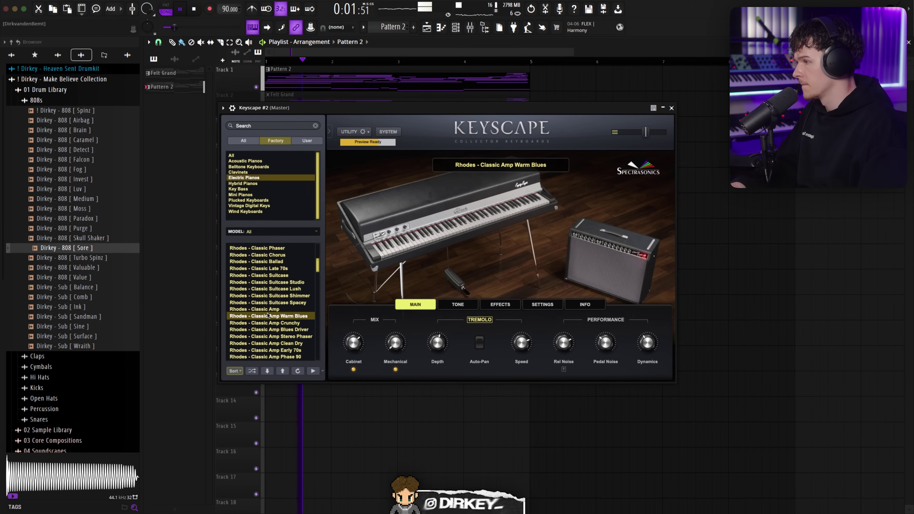
pyautogui.click(264, 308)
pyautogui.click(268, 316)
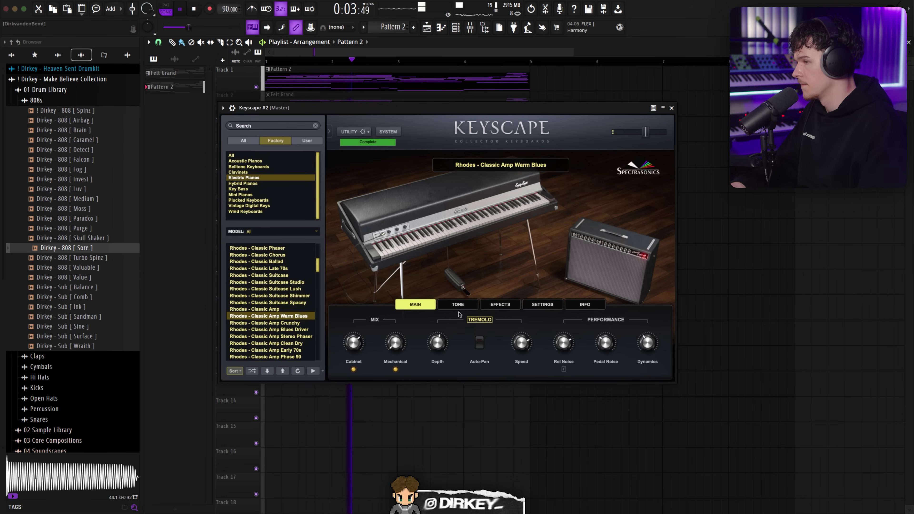
# Step: Adjust the tremolo depth of the Classic Amp Warm Blues patch and check its tone, effects and settings parameters
pyautogui.moveTo(439, 347); pyautogui.dragTo(438, 358)
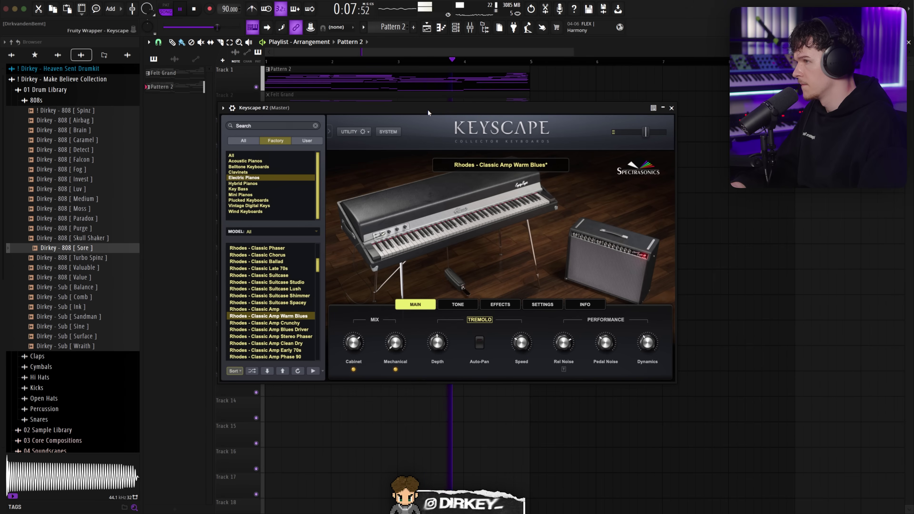
pyautogui.click(455, 305)
pyautogui.click(500, 305)
pyautogui.click(542, 304)
pyautogui.click(462, 305)
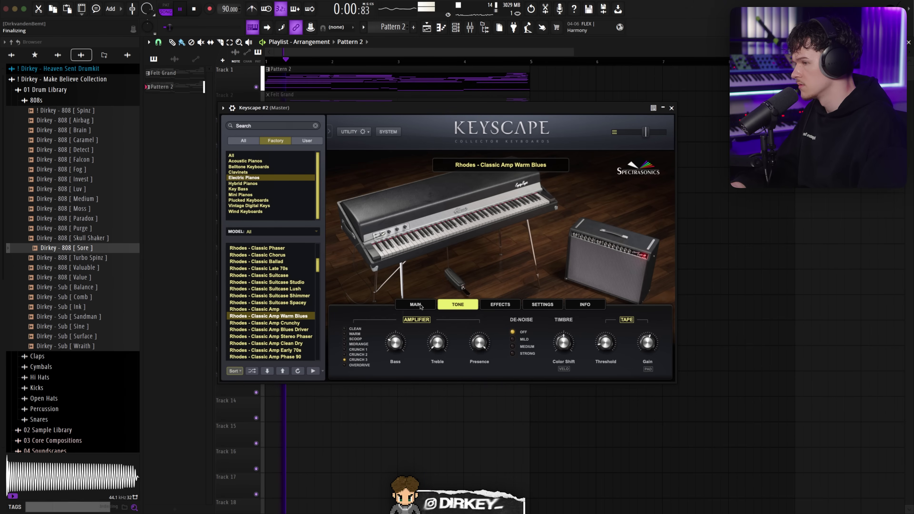
pyautogui.click(402, 305)
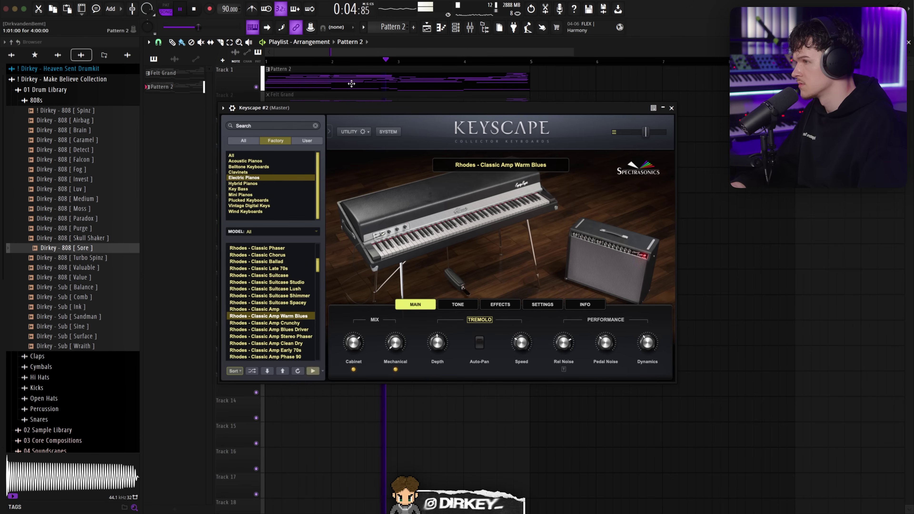
# Step: Audition the remaining Rhodes - Classic Amp patches, including Blues Driver, Early 70s and Clean Dry, against Pattern 2
pyautogui.click(264, 323)
pyautogui.click(273, 330)
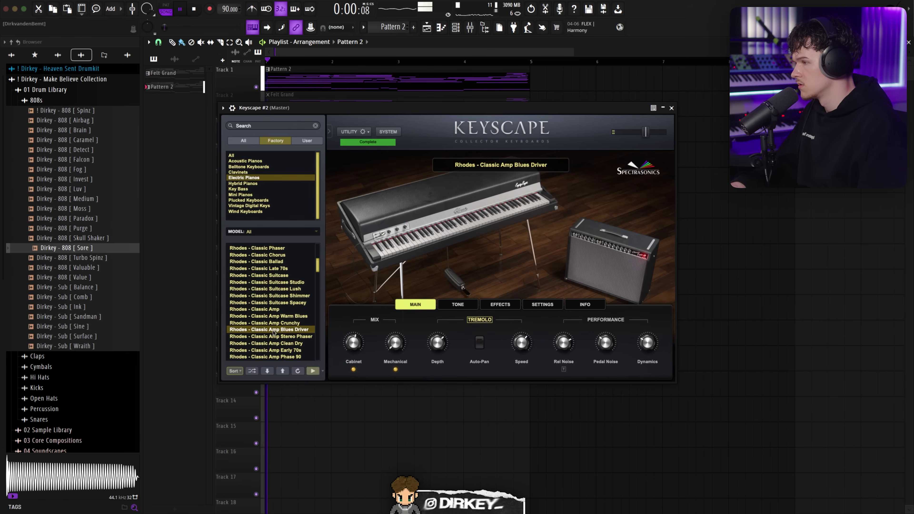
pyautogui.click(281, 308)
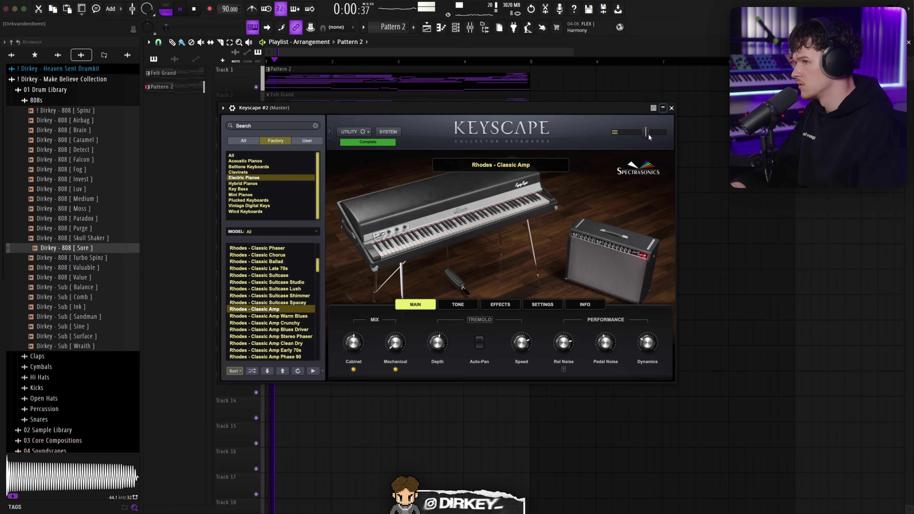
pyautogui.click(280, 337)
pyautogui.click(279, 345)
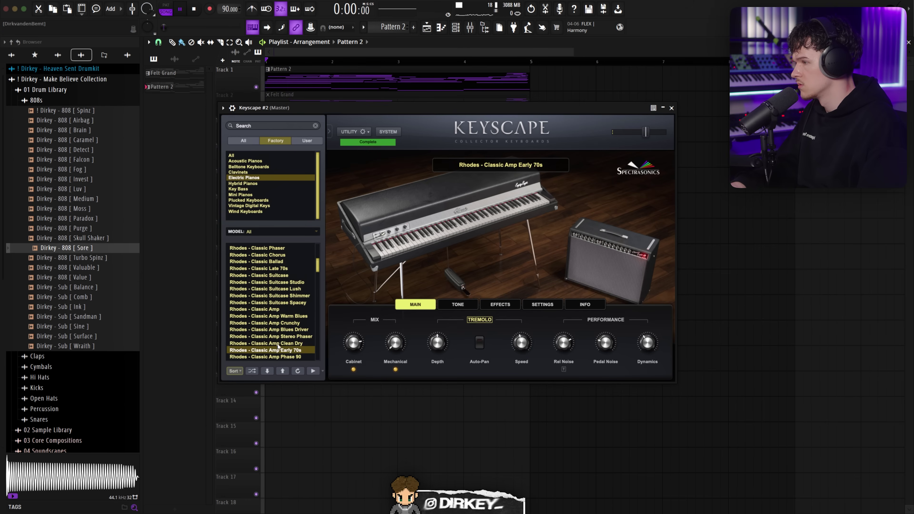
pyautogui.scroll(-2, 275, 334)
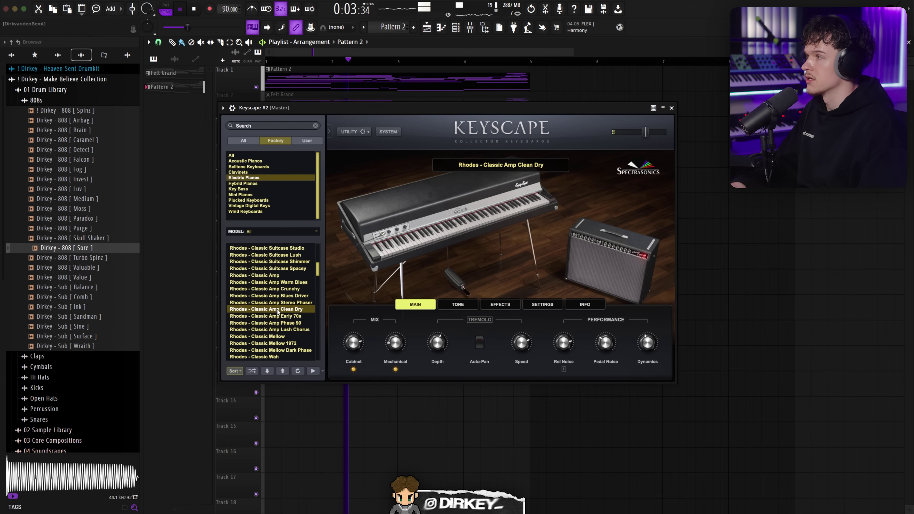
pyautogui.press('space')
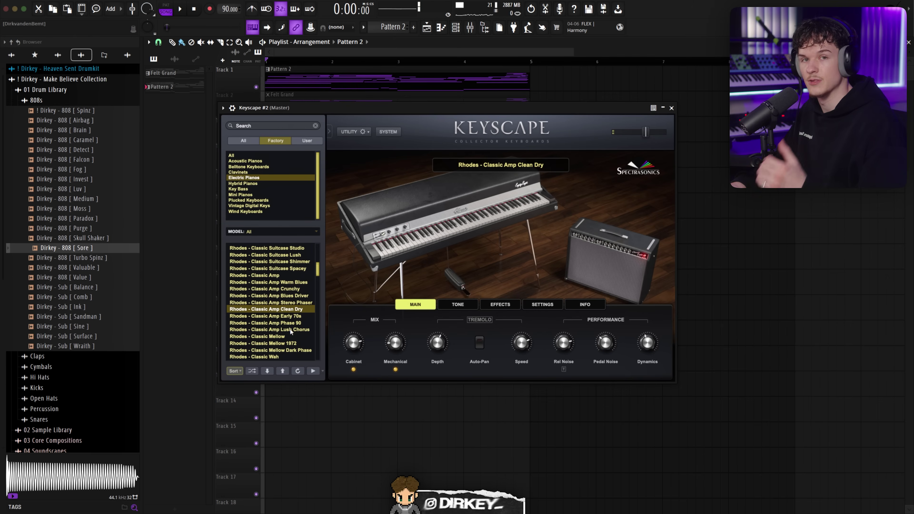
# Step: Audition the Rhodes - Classic Mellow, Mellow 1972, Mellow Dark Phase, Wah Juicy Trem and Wurlitzer 140B patches
pyautogui.click(279, 336)
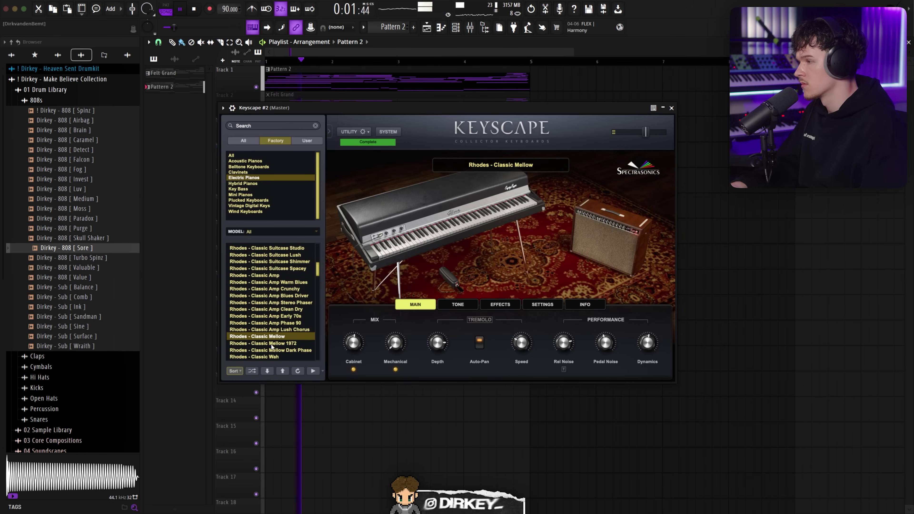
pyautogui.click(271, 344)
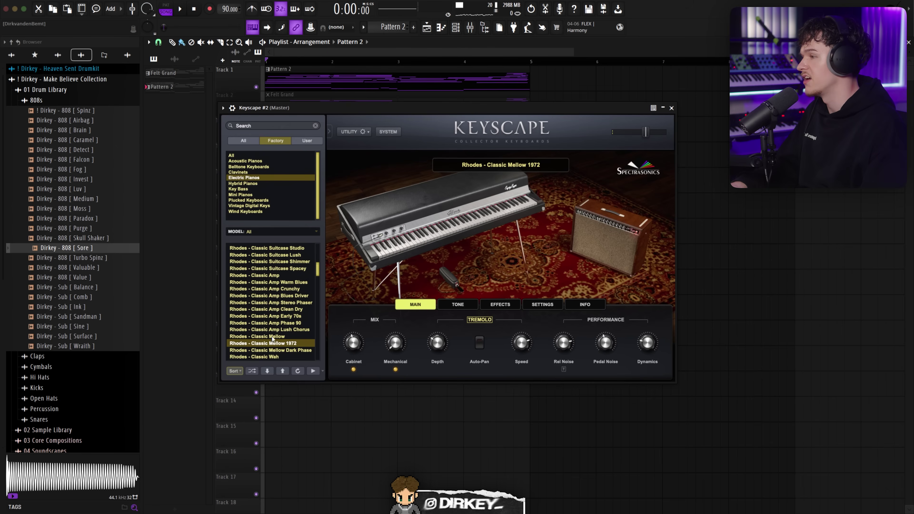
pyautogui.scroll(-3, 276, 349)
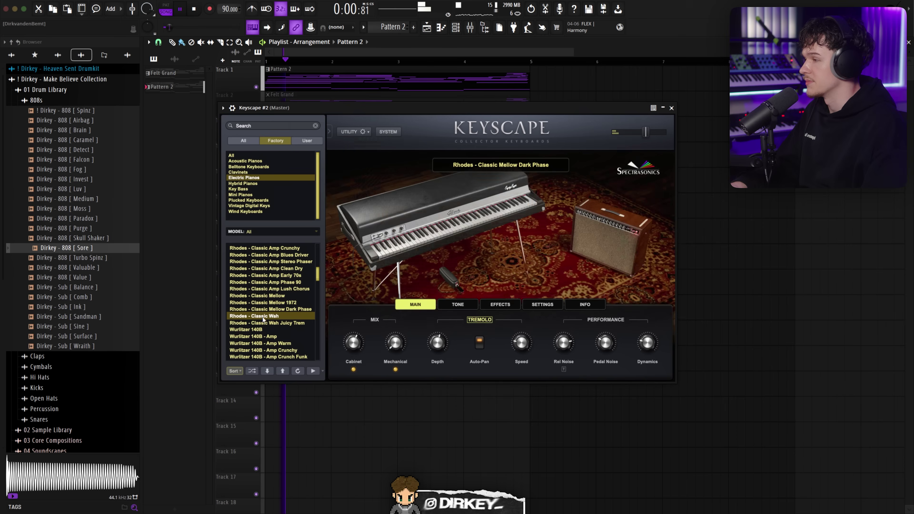
pyautogui.press('space')
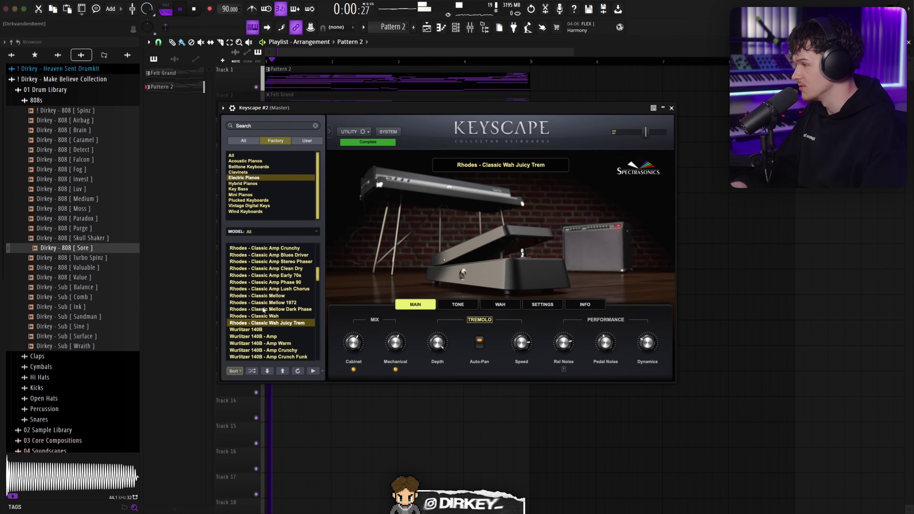
pyautogui.click(264, 330)
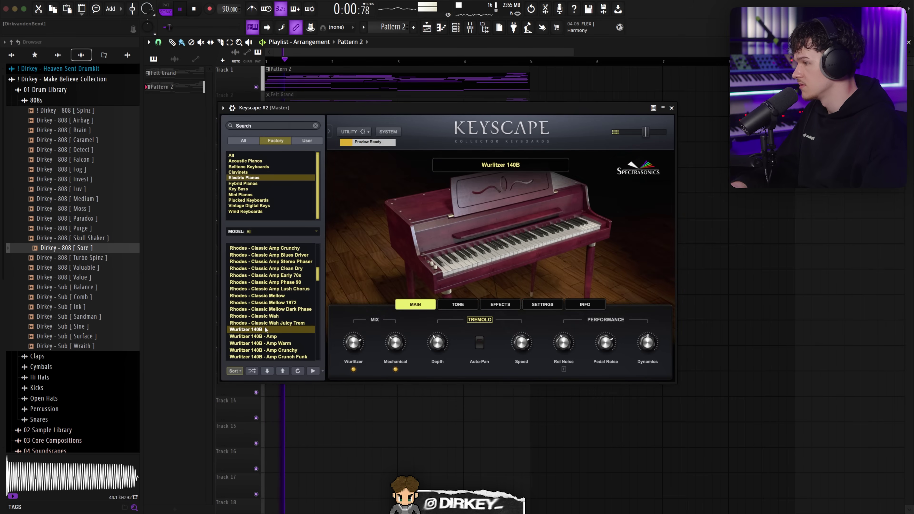
# Step: Compare the Classic Mellow patches again, load Rhodes - Classic Amp Lush Chorus and check its tone parameters
pyautogui.click(278, 309)
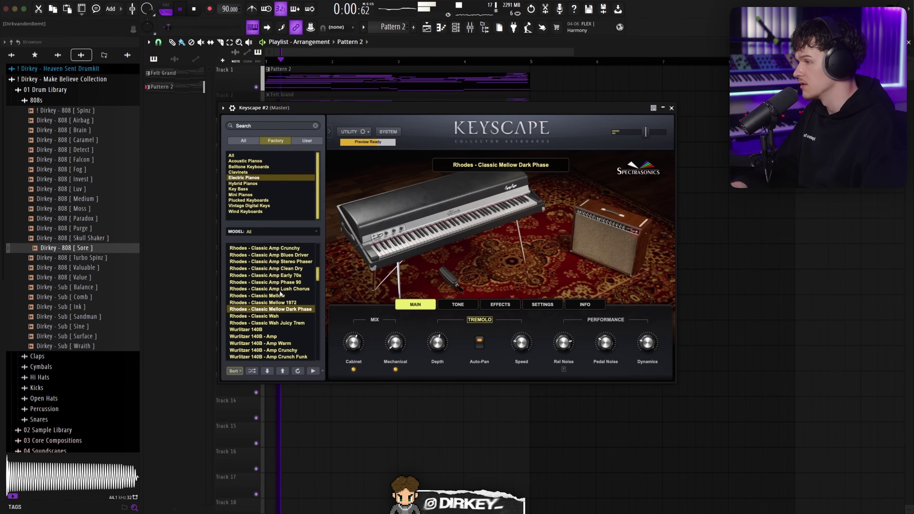
pyautogui.click(281, 301)
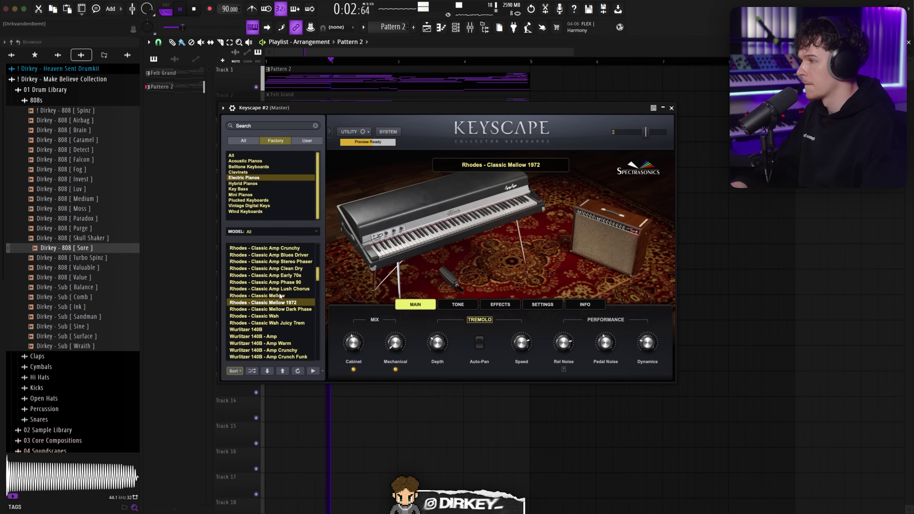
pyautogui.click(281, 296)
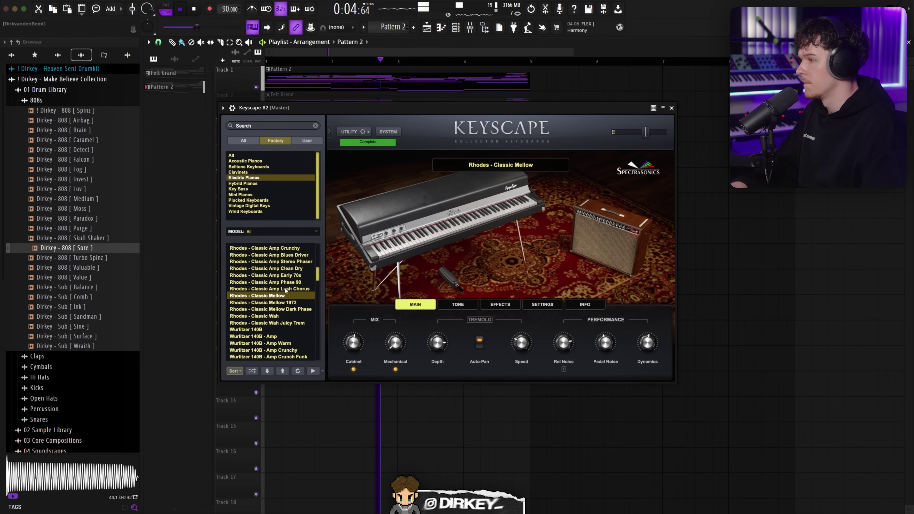
pyautogui.click(286, 289)
pyautogui.click(468, 305)
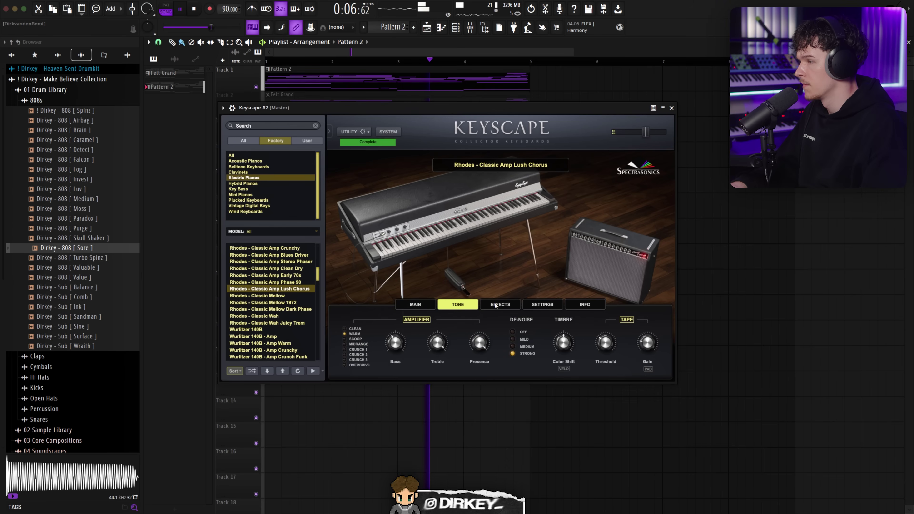
pyautogui.click(415, 305)
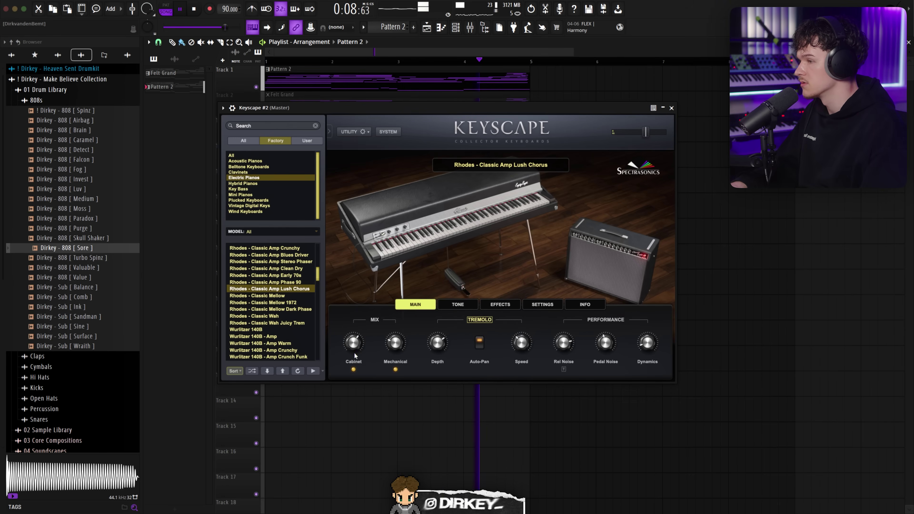
# Step: Open Pattern 2 in the piano roll, select all the low bass notes between F#2 and D3 and lower their velocity
pyautogui.doubleClick(395, 80)
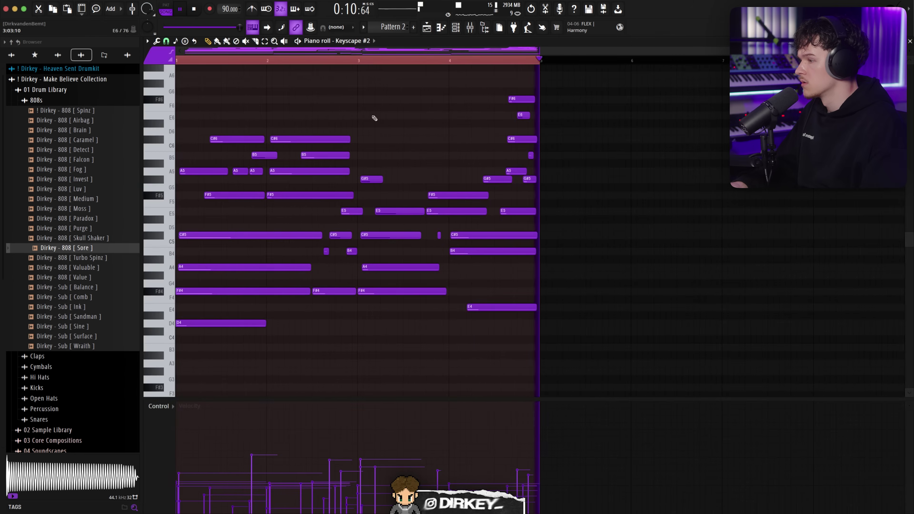
pyautogui.press('space')
pyautogui.press('space')
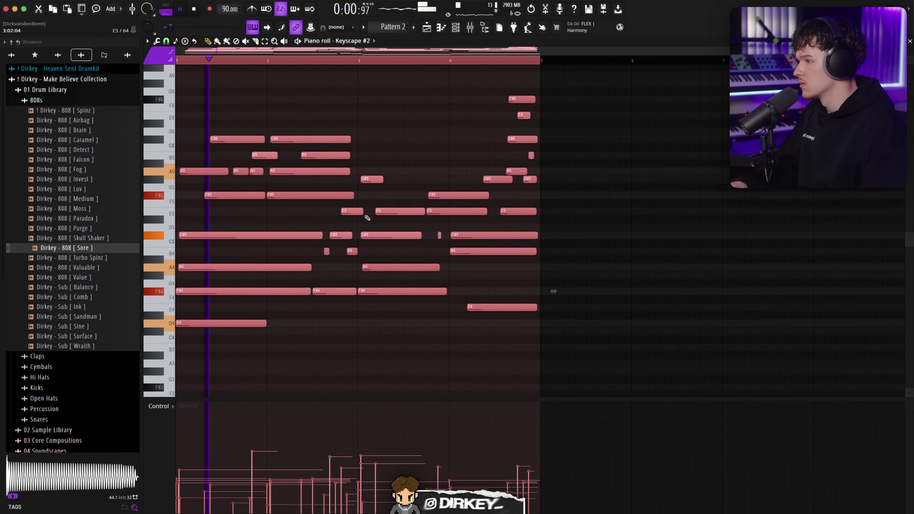
pyautogui.scroll(-6, 367, 230)
pyautogui.moveTo(224, 208); pyautogui.dragTo(475, 304)
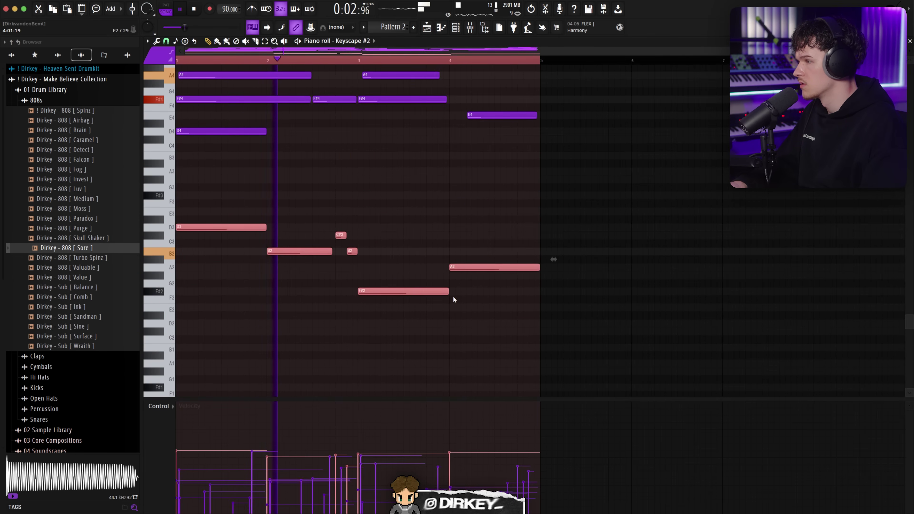
pyautogui.press('space')
pyautogui.click(224, 254)
pyautogui.moveTo(217, 214); pyautogui.dragTo(520, 328)
pyautogui.press('space')
pyautogui.press('space')
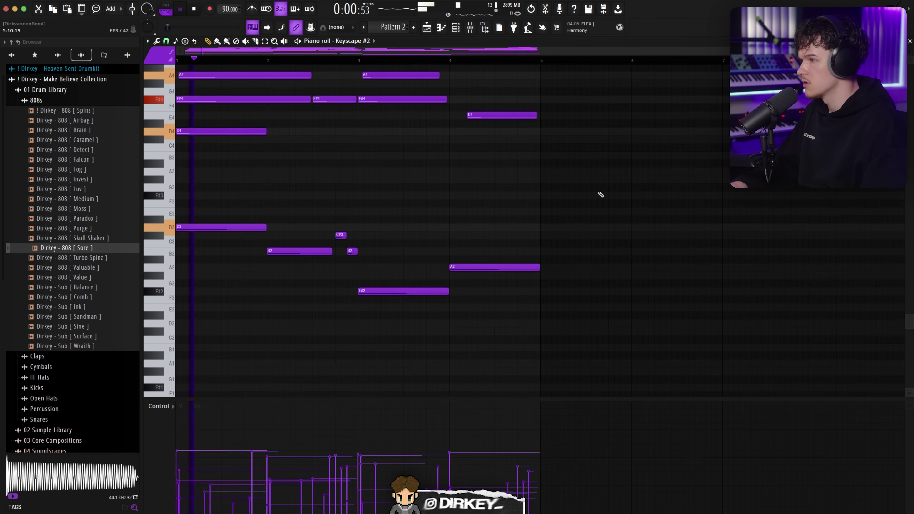
pyautogui.click(297, 326)
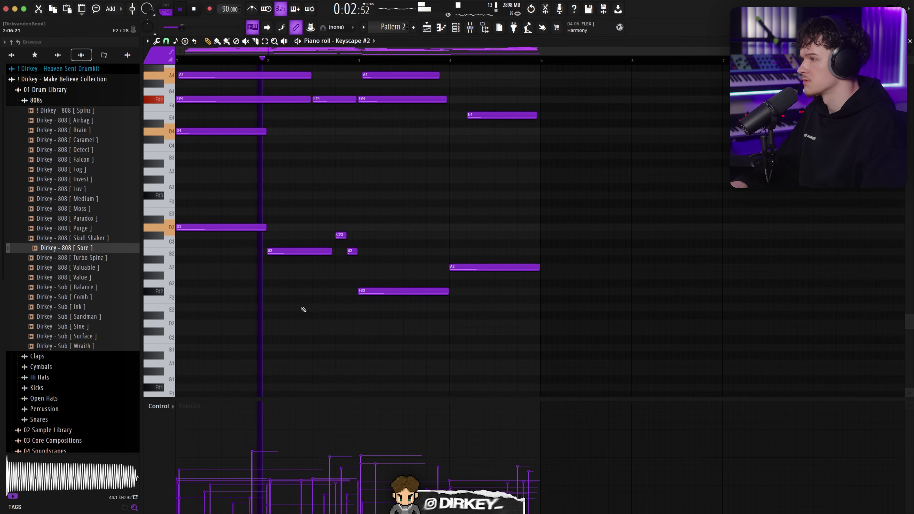
# Step: Reopen the Keyscape #2 instrument and set the de-noise of the Rhodes - Classic Amp Lush Chorus patch to Mild
pyautogui.scroll(1, 454, 213)
pyautogui.scroll(5, 454, 214)
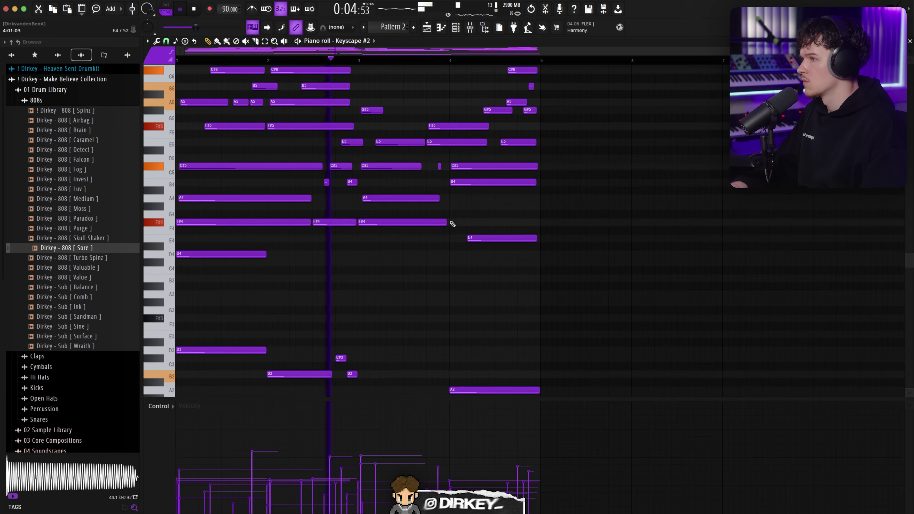
pyautogui.press('F6')
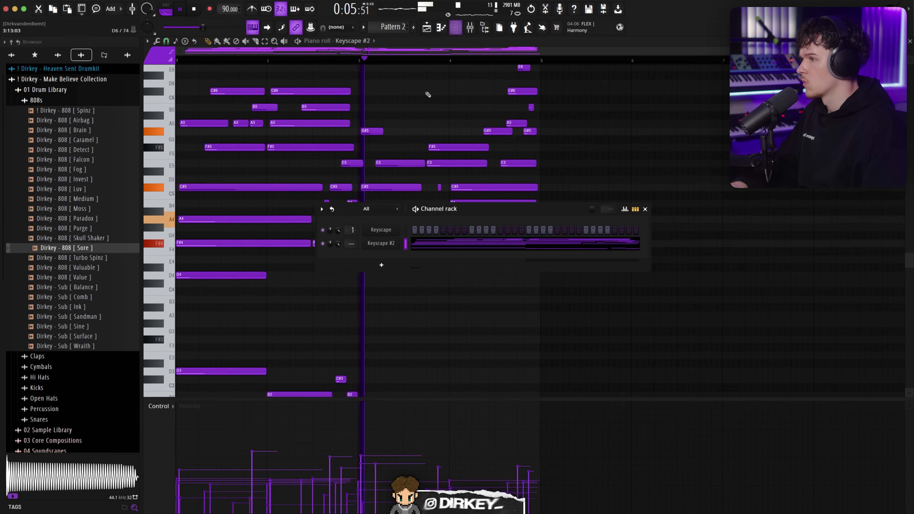
pyautogui.click(380, 244)
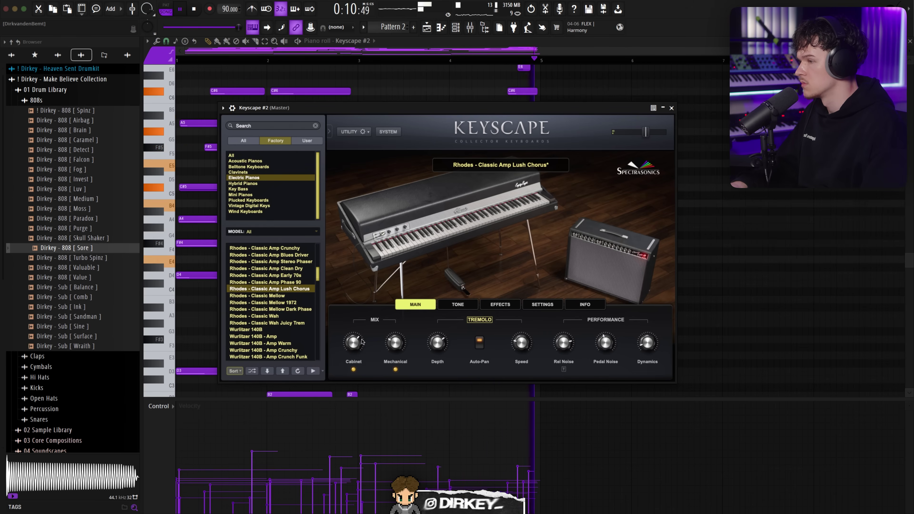
pyautogui.click(456, 304)
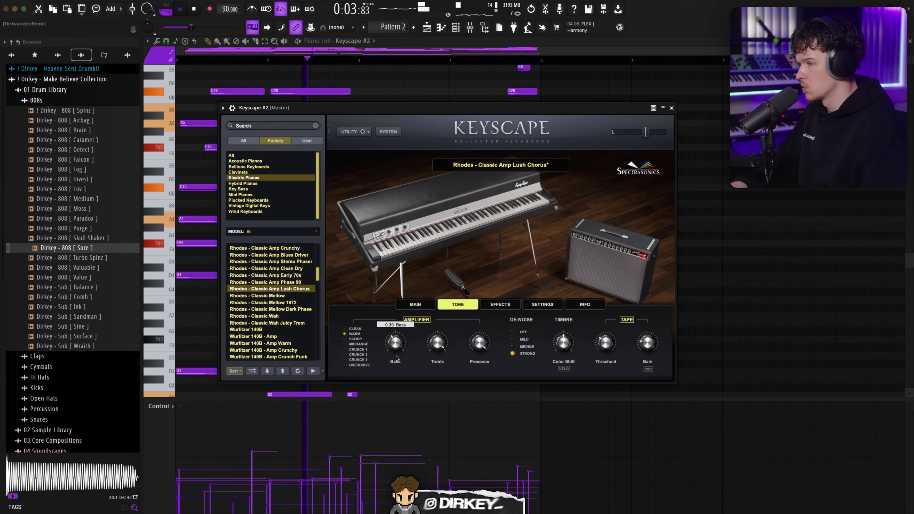
pyautogui.moveTo(484, 342)
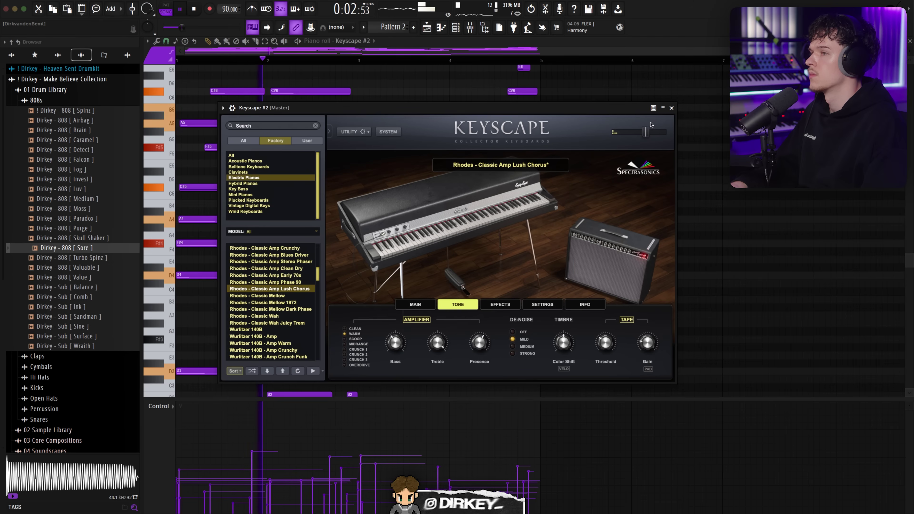
pyautogui.click(421, 307)
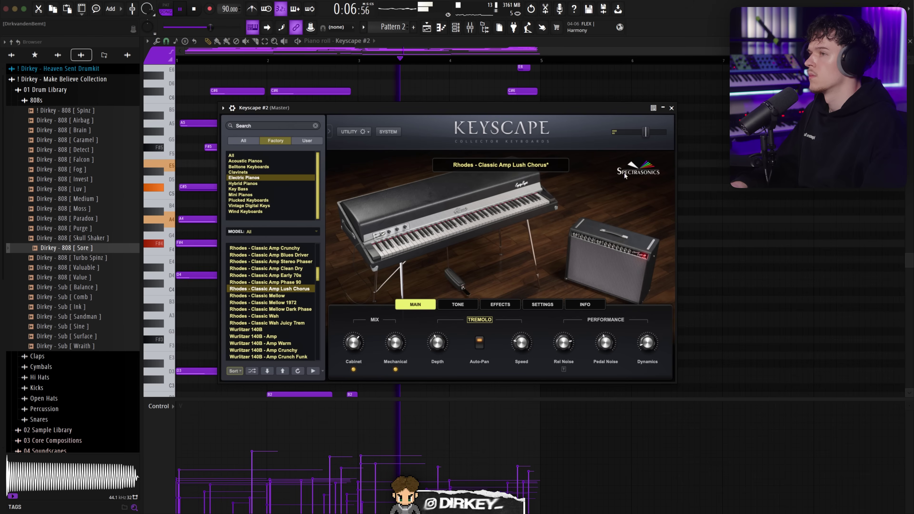
# Step: Route the Keyscape #2 instrument to its own mixer track and recheck which patch it has loaded
pyautogui.press('F9')
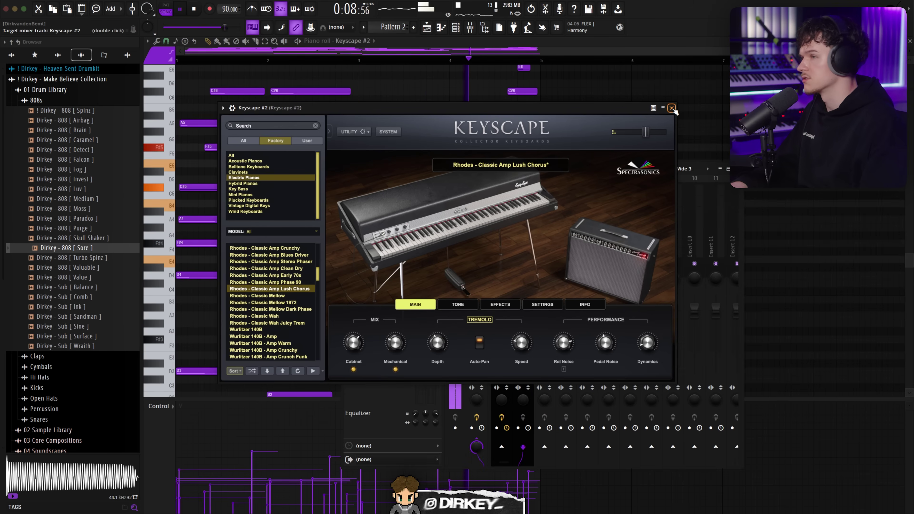
pyautogui.click(672, 108)
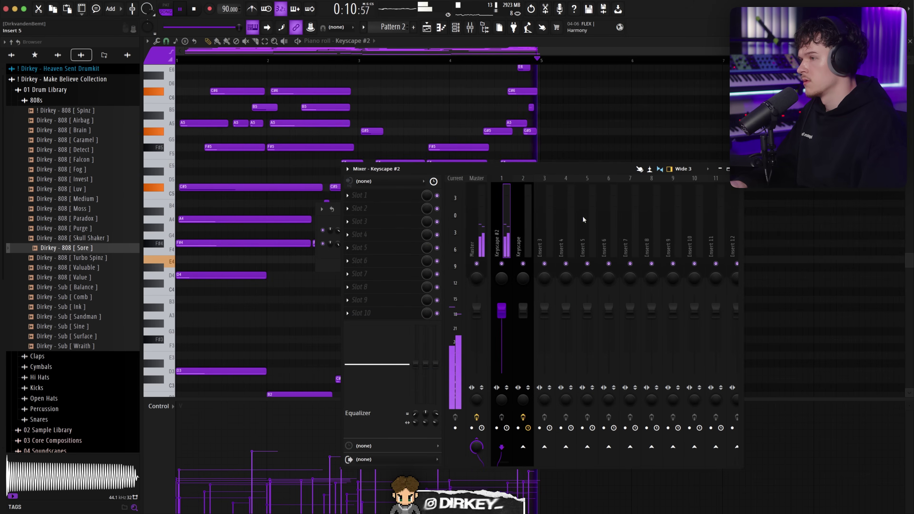
pyautogui.doubleClick(508, 235)
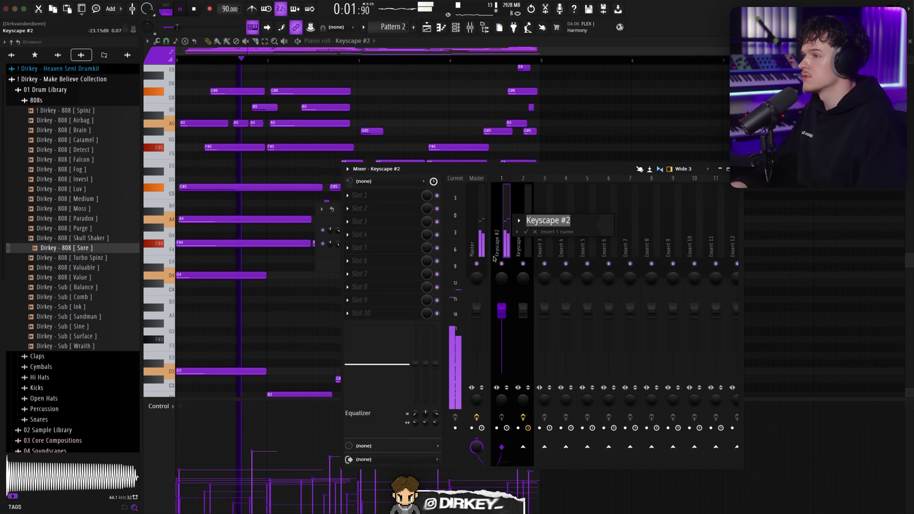
pyautogui.press('Return')
pyautogui.press('F6')
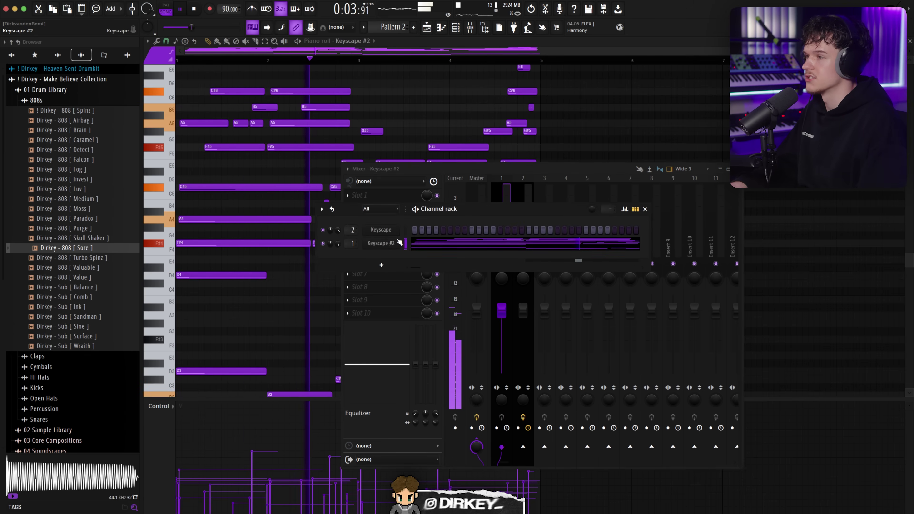
pyautogui.click(373, 242)
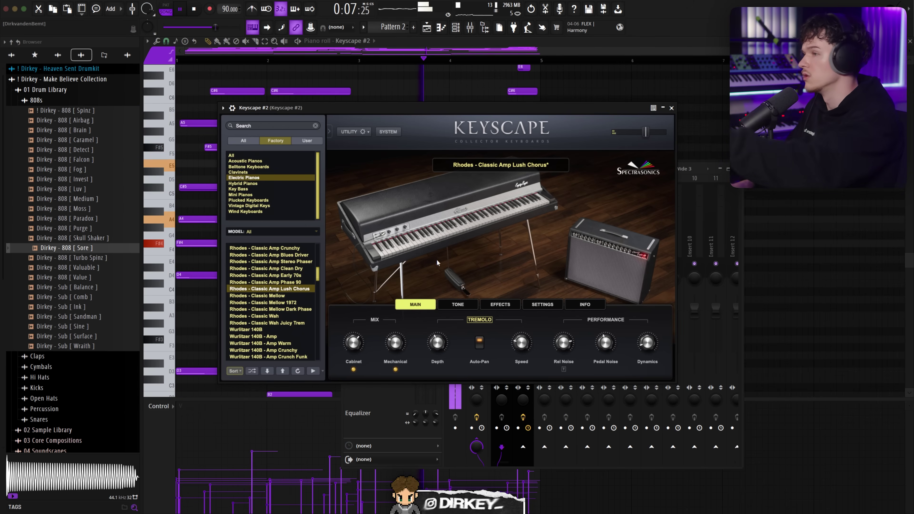
pyautogui.press('Escape')
pyautogui.press('Escape')
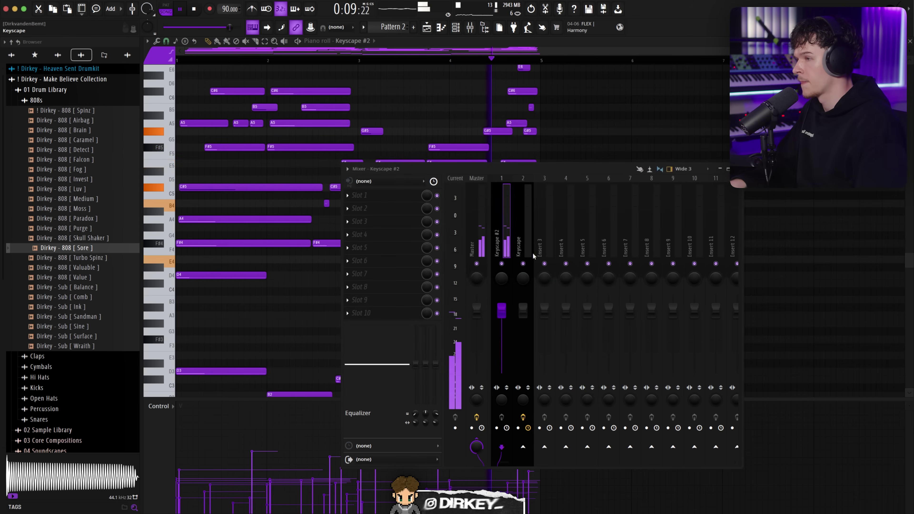
# Step: Rename the Keyscape #2 mixer track as Rhodes, switch the mixer layout to Wide and stop playback
pyautogui.doubleClick(506, 236)
pyautogui.write('Rhodes')
pyautogui.press('Return')
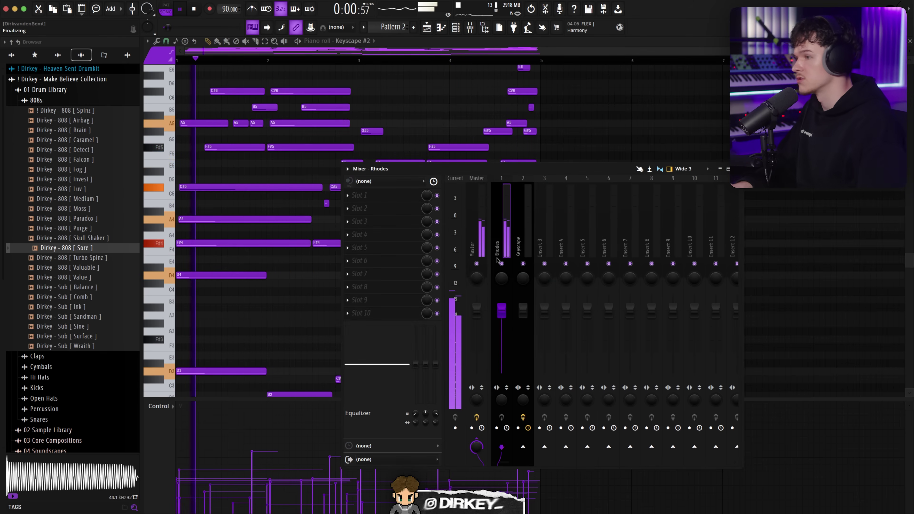
pyautogui.click(683, 168)
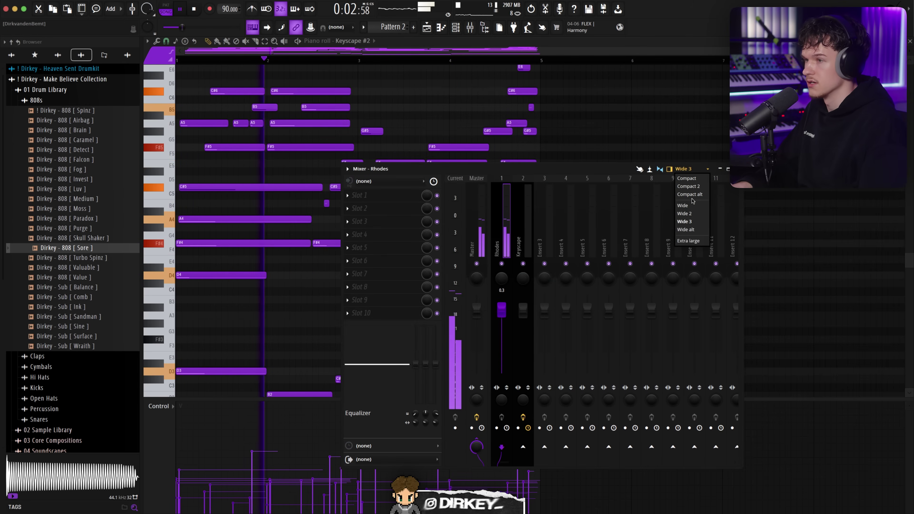
pyautogui.click(688, 206)
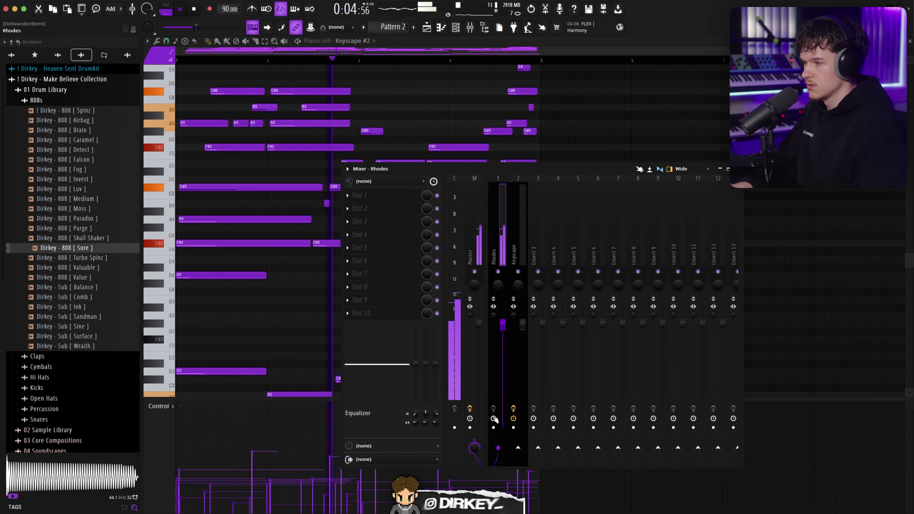
pyautogui.press('space')
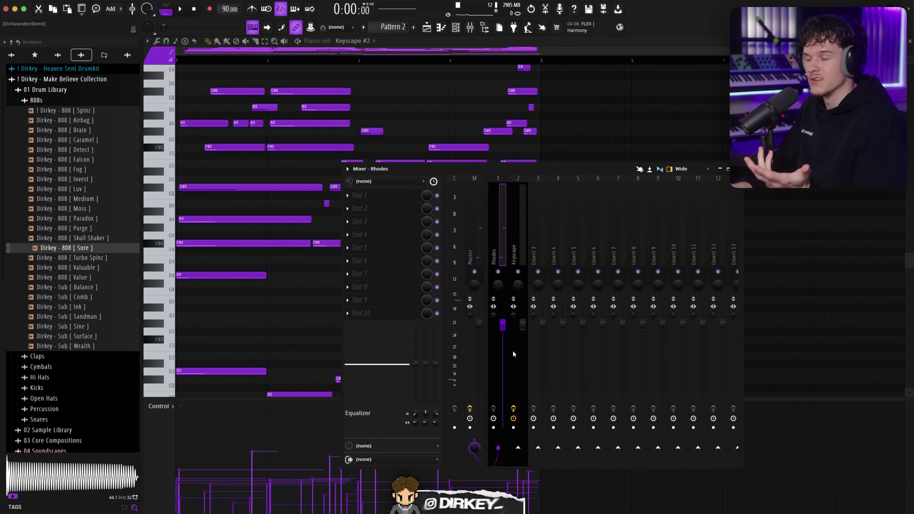
# Step: Rename Pattern 2 as Rhodes in the playlist and move the Felt Grand clip down to Track 3
pyautogui.press('F9')
pyautogui.press('F7')
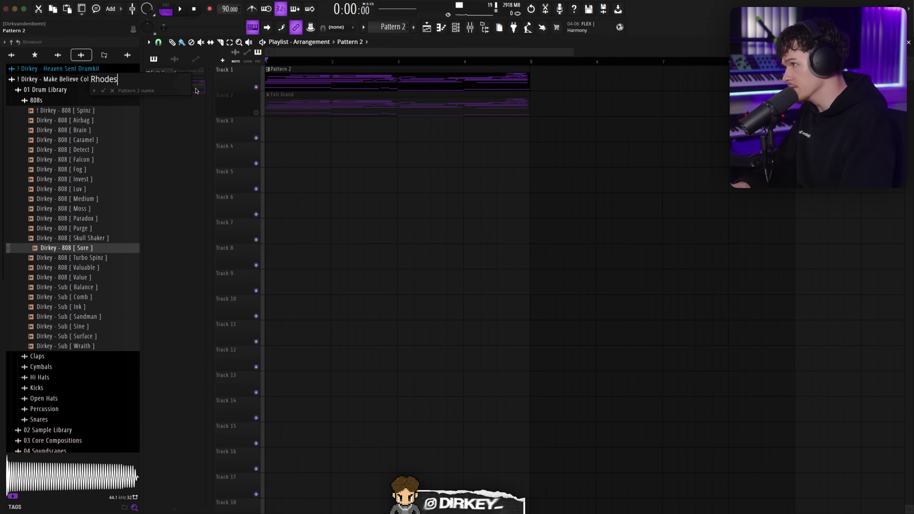
pyautogui.moveTo(301, 111); pyautogui.dragTo(345, 153)
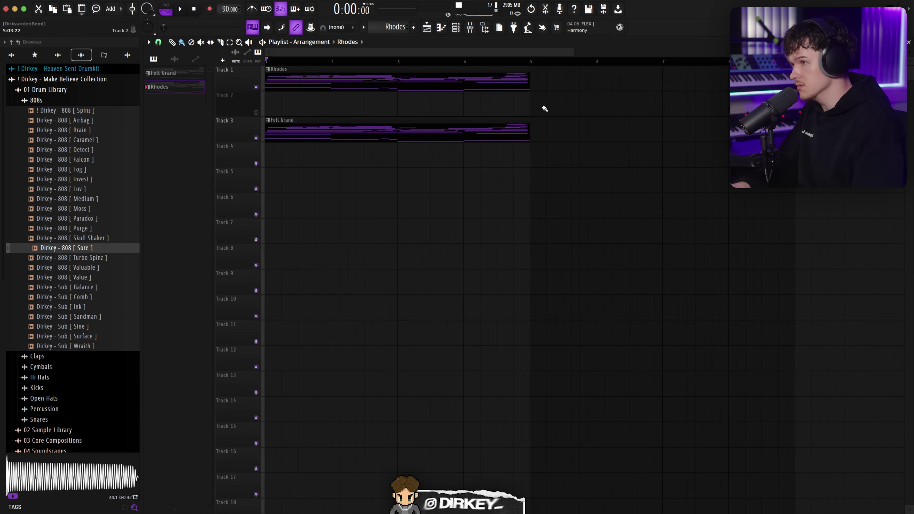
# Step: Place a unique copy of the Rhodes pattern at bar 5 on Track 2 and solo that track
pyautogui.click(533, 108)
pyautogui.click(533, 95)
pyautogui.click(553, 176)
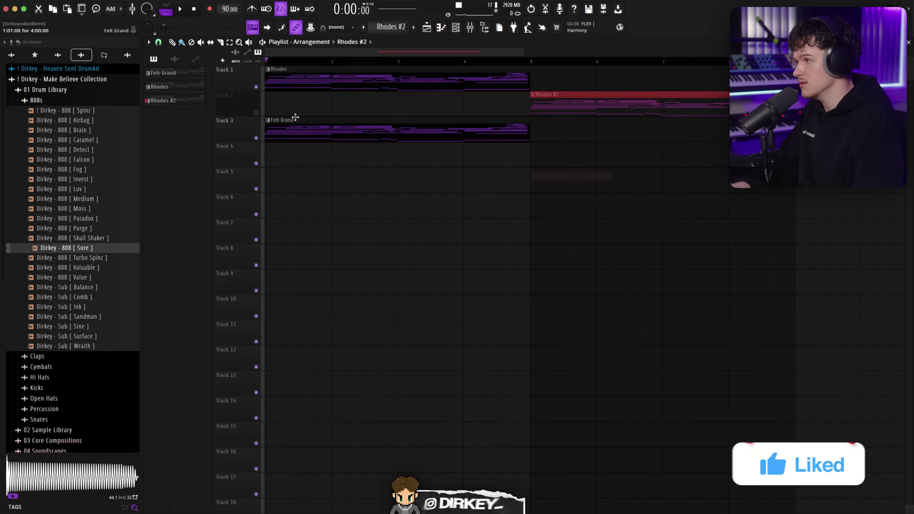
pyautogui.keyDown('ctrl'); pyautogui.click(256, 112); pyautogui.keyUp('ctrl')
pyautogui.click(544, 83)
pyautogui.rightClick(544, 83)
pyautogui.click(531, 62)
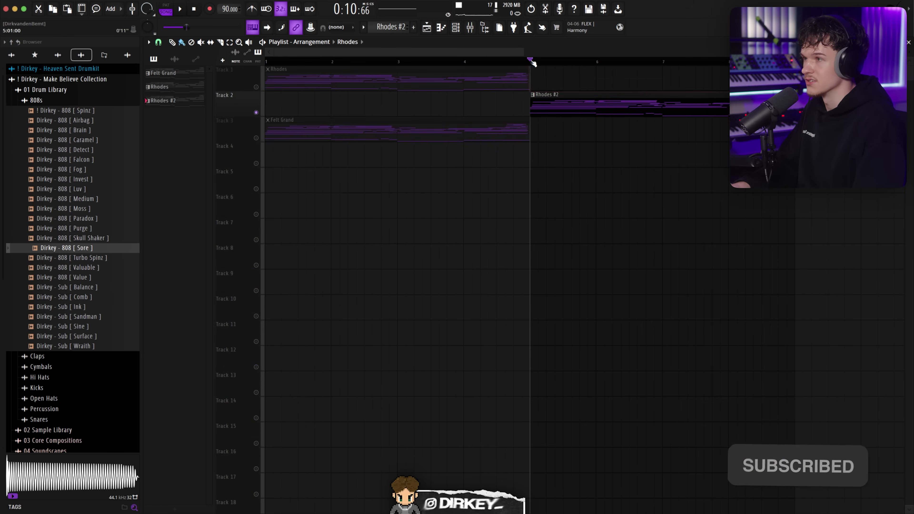
# Step: Open the copied Rhodes pattern in the piano roll and align its first C#5 and A4 notes with the start of bar 1
pyautogui.press('space')
pyautogui.doubleClick(538, 94)
pyautogui.press('space')
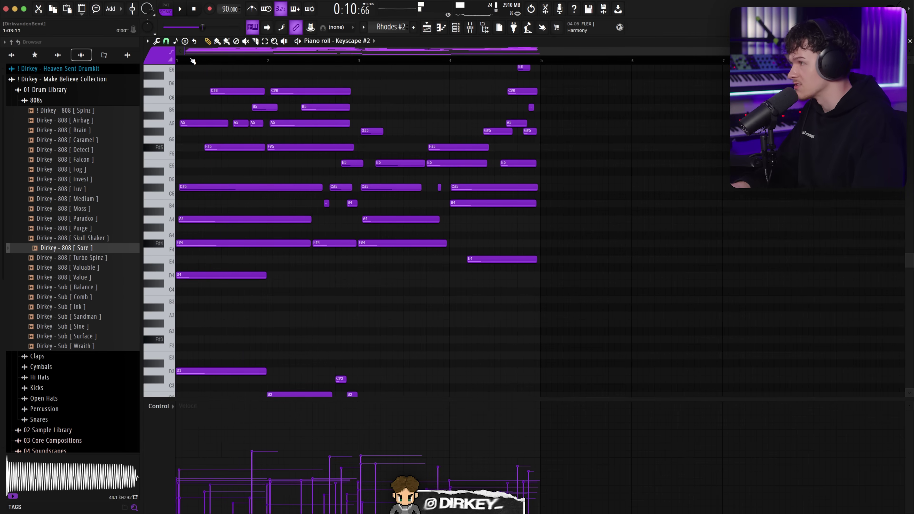
pyautogui.scroll(5, 191, 59)
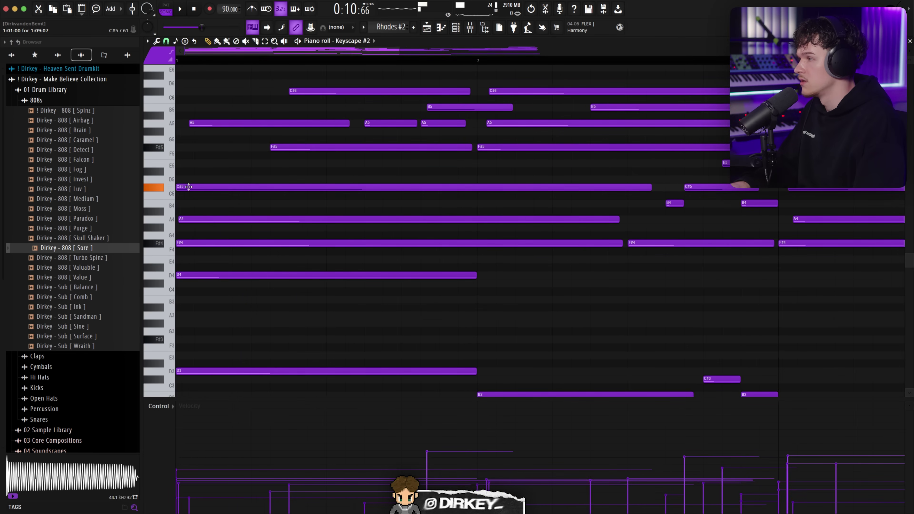
pyautogui.scroll(-5, 187, 62)
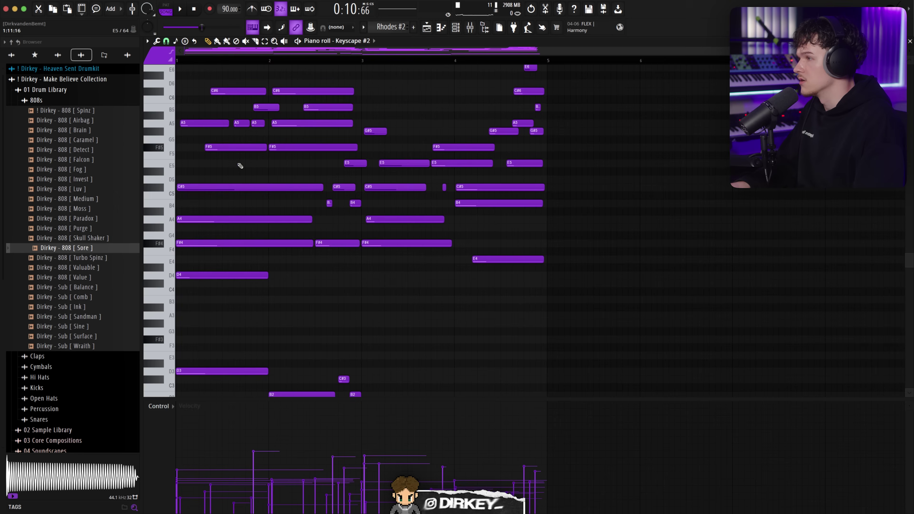
pyautogui.press('F5')
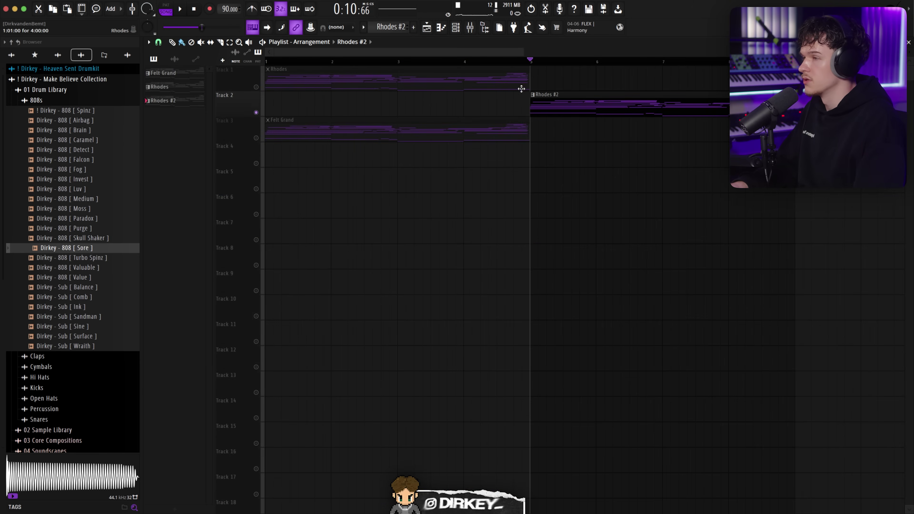
# Step: Delete the F#5, B5 and C#6 notes and the repeated A5 notes from the first two bars of the copied Rhodes pattern
pyautogui.doubleClick(564, 111)
pyautogui.moveTo(209, 157); pyautogui.dragTo(338, 89)
pyautogui.rightClick(272, 93)
pyautogui.rightClick(261, 93)
pyautogui.moveTo(242, 95); pyautogui.dragTo(334, 156)
pyautogui.press('Delete')
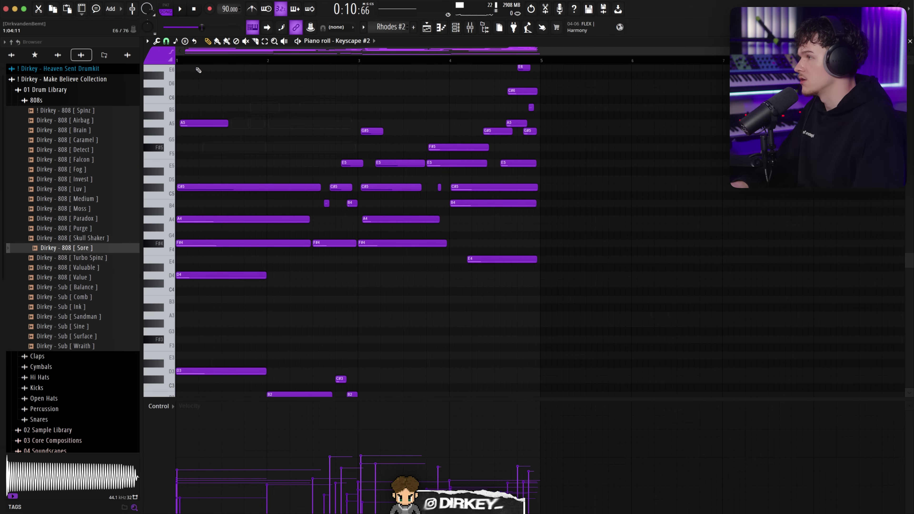
pyautogui.scroll(5, 199, 70)
pyautogui.press('F5')
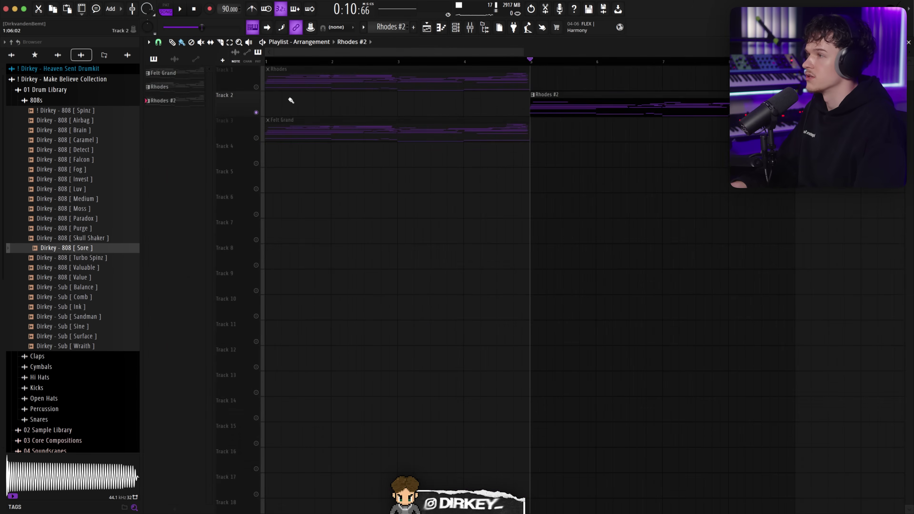
# Step: Lengthen the first A5 and D4 notes of the copied Rhodes pattern to about the middle of bar 2
pyautogui.doubleClick(579, 107)
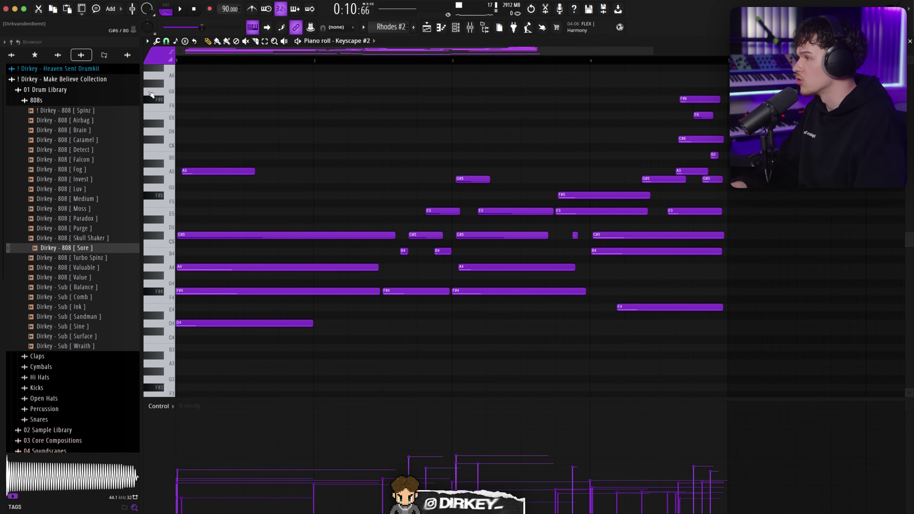
pyautogui.press('space')
pyautogui.moveTo(247, 171); pyautogui.dragTo(389, 171)
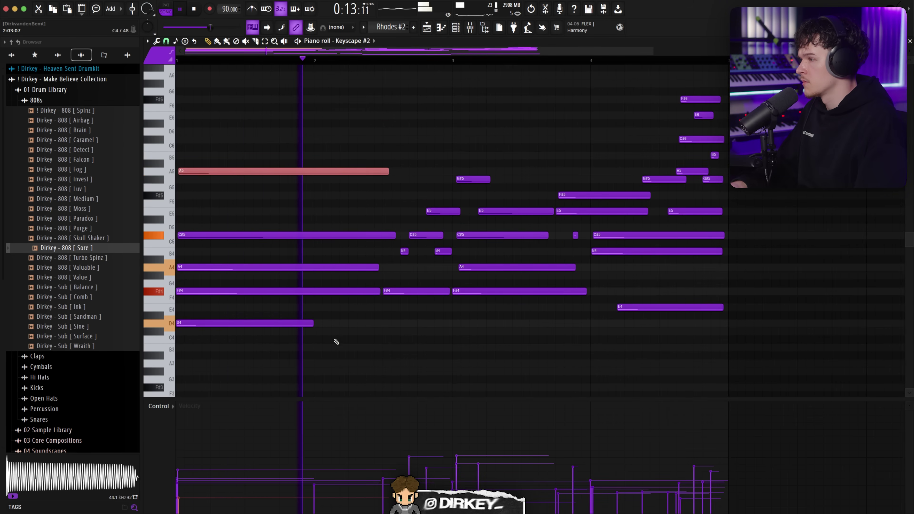
pyautogui.scroll(-4, 337, 341)
pyautogui.moveTo(313, 180); pyautogui.dragTo(376, 182)
pyautogui.scroll(3, 376, 184)
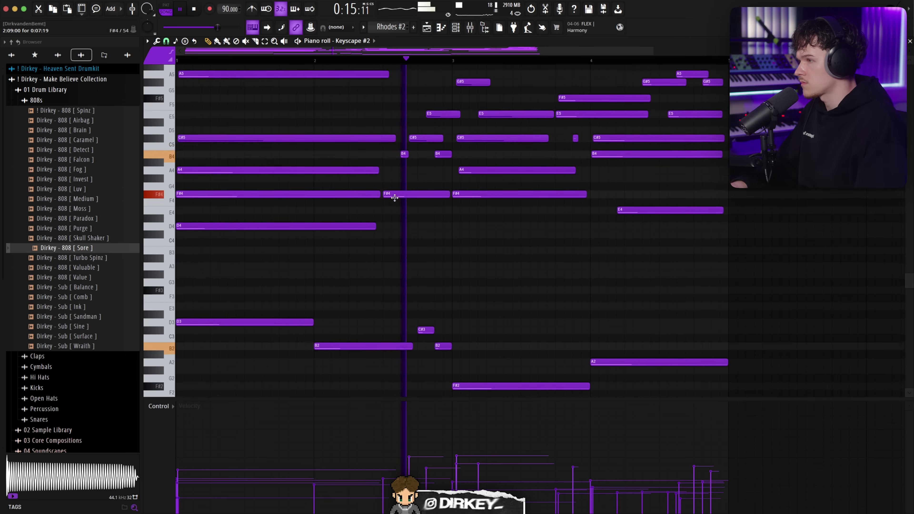
# Step: Delete the late F#4 and B4 in bar 2 and the G#5 in bar 3, shorten bar 2's E5 and align bar 3's chord notes
pyautogui.rightClick(414, 242)
pyautogui.click(371, 66)
pyautogui.rightClick(371, 65)
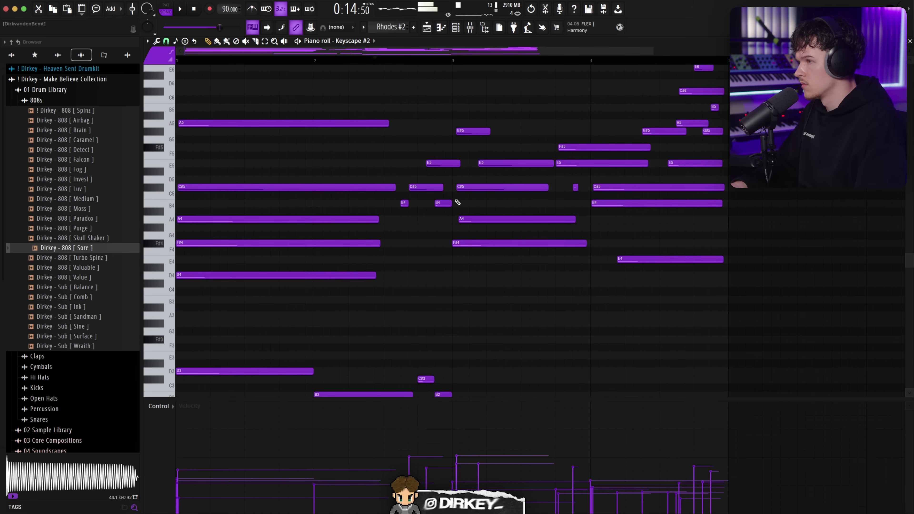
pyautogui.rightClick(446, 202)
pyautogui.moveTo(459, 163); pyautogui.dragTo(450, 163)
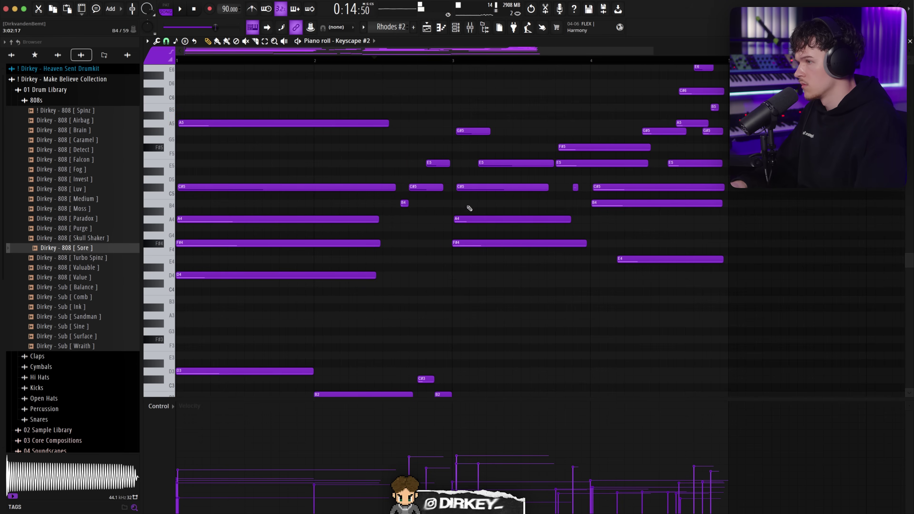
pyautogui.rightClick(467, 134)
pyautogui.press('space')
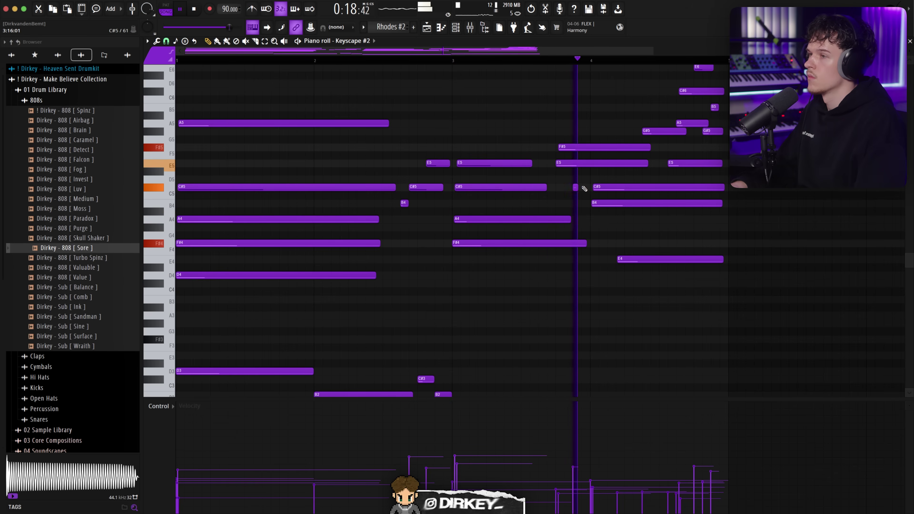
# Step: Delete the short C#5 and every E5 and higher note from the end of bar 3 through bar 4
pyautogui.rightClick(575, 187)
pyautogui.rightClick(577, 162)
pyautogui.rightClick(580, 146)
pyautogui.scroll(3, 678, 184)
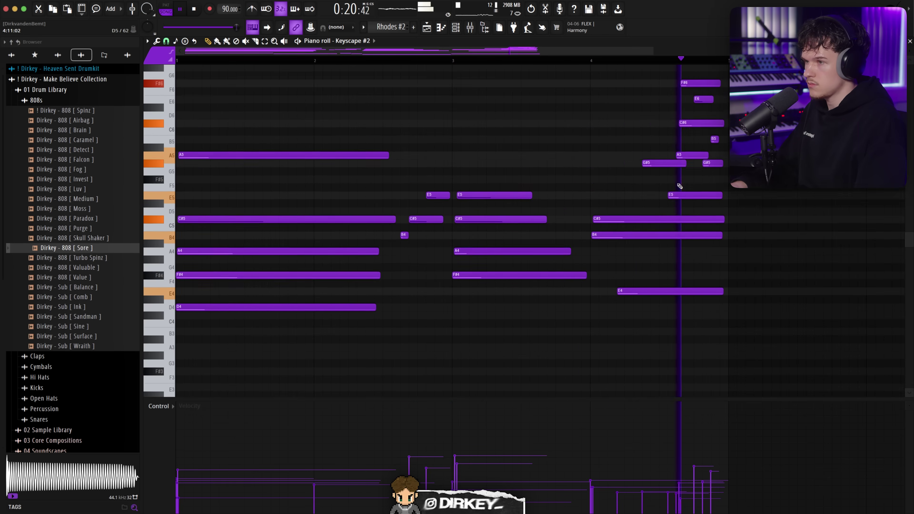
pyautogui.rightClick(686, 212)
pyautogui.rightClick(690, 171)
pyautogui.rightClick(692, 139)
pyautogui.rightClick(700, 115)
pyautogui.rightClick(698, 99)
pyautogui.rightClick(682, 179)
pyautogui.rightClick(705, 179)
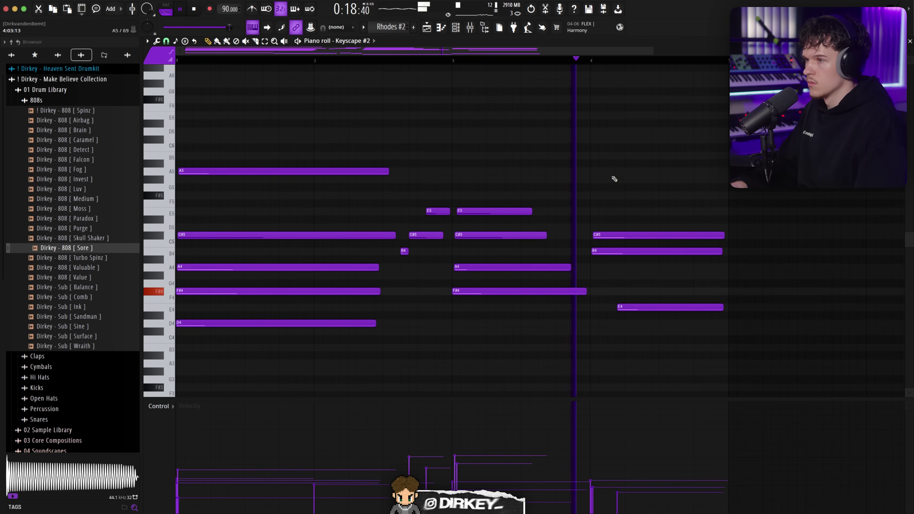
# Step: Try a long E5 note across bar 4 above the C#5
pyautogui.click(600, 196)
pyautogui.moveTo(615, 197); pyautogui.dragTo(723, 209)
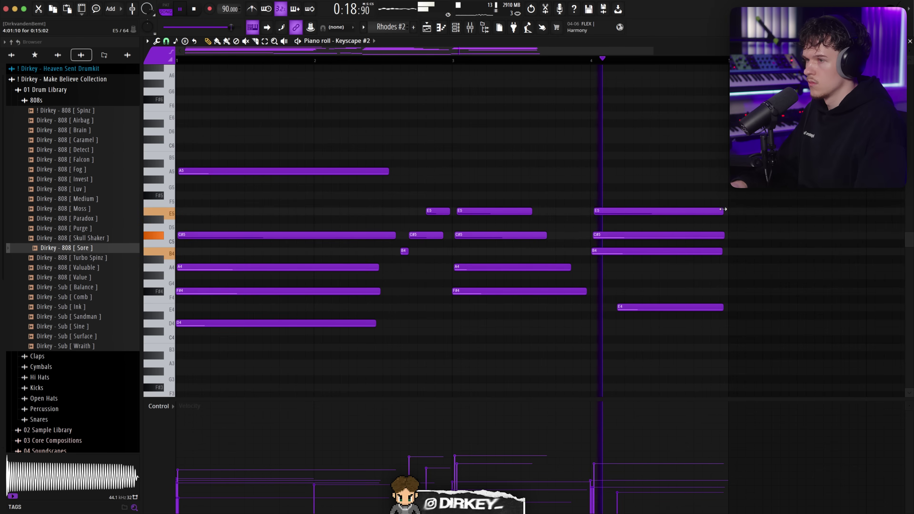
pyautogui.rightClick(701, 210)
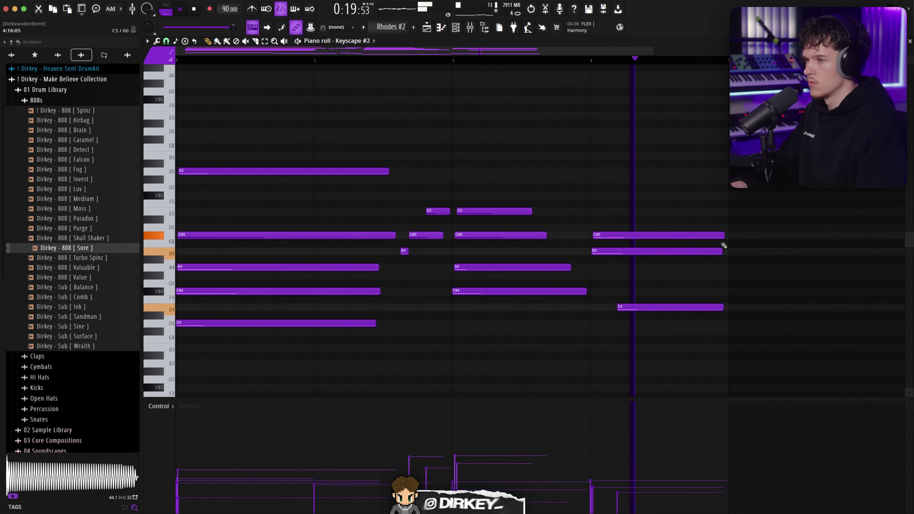
# Step: Add a short A4 note at the end of bar 4 and lengthen bar 3's E5, C#5 and A4 notes towards the bar's end
pyautogui.scroll(-3, 658, 271)
pyautogui.press('space')
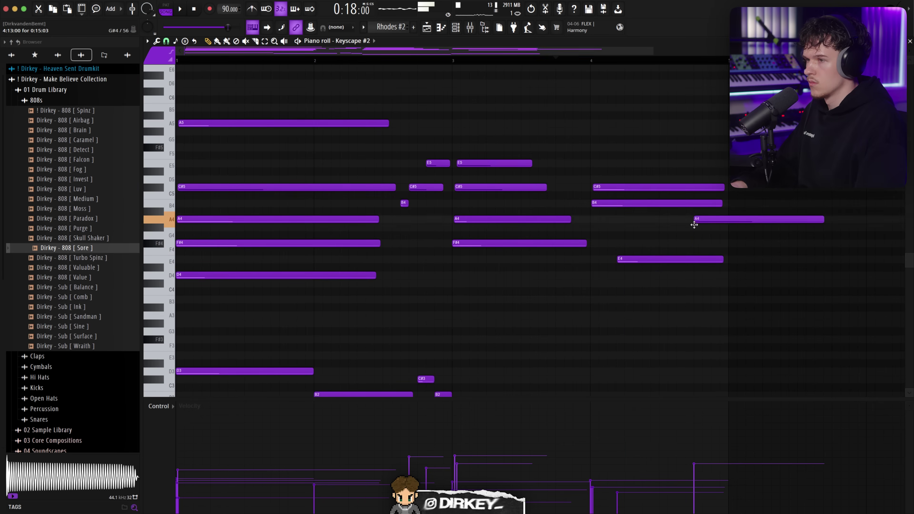
pyautogui.press('space')
pyautogui.moveTo(823, 219); pyautogui.dragTo(725, 218)
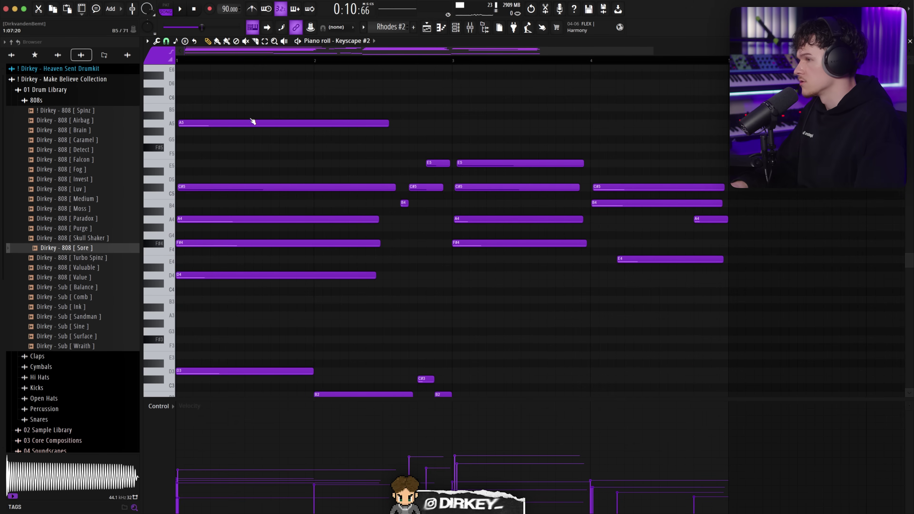
# Step: Add a low-velocity F#3 note in bar 3 and an A3 note in bar 4, an octave above the bass notes
pyautogui.scroll(-5, 424, 257)
pyautogui.click(454, 194)
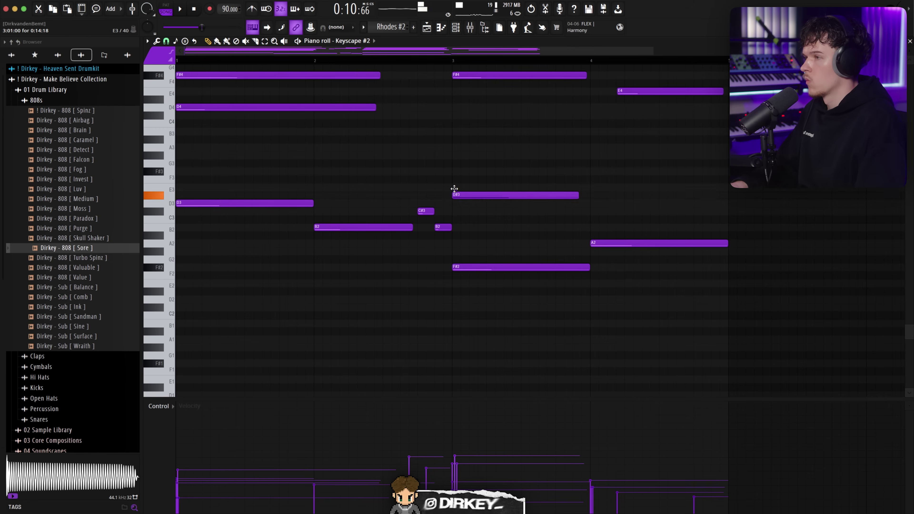
pyautogui.press('space')
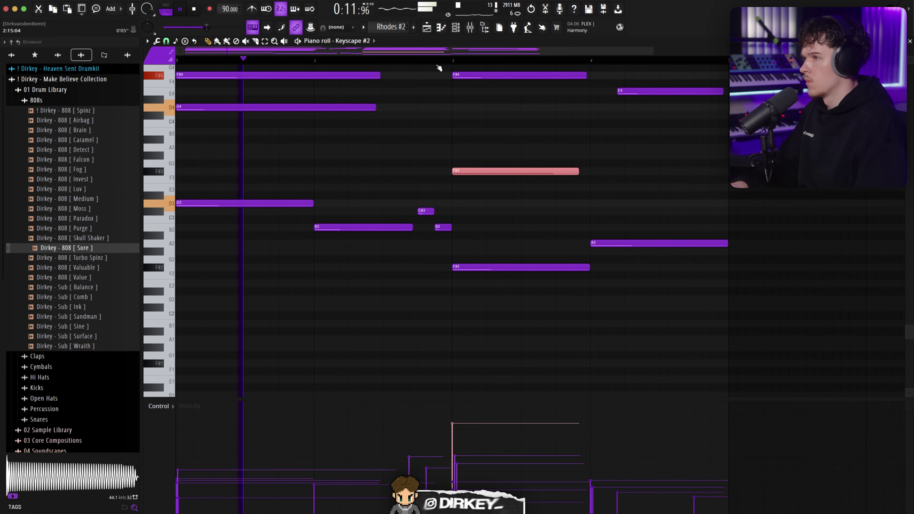
pyautogui.click(436, 60)
pyautogui.click(456, 471)
pyautogui.moveTo(455, 473); pyautogui.dragTo(455, 482)
pyautogui.keyDown('super'); pyautogui.click(630, 205); pyautogui.keyUp('super')
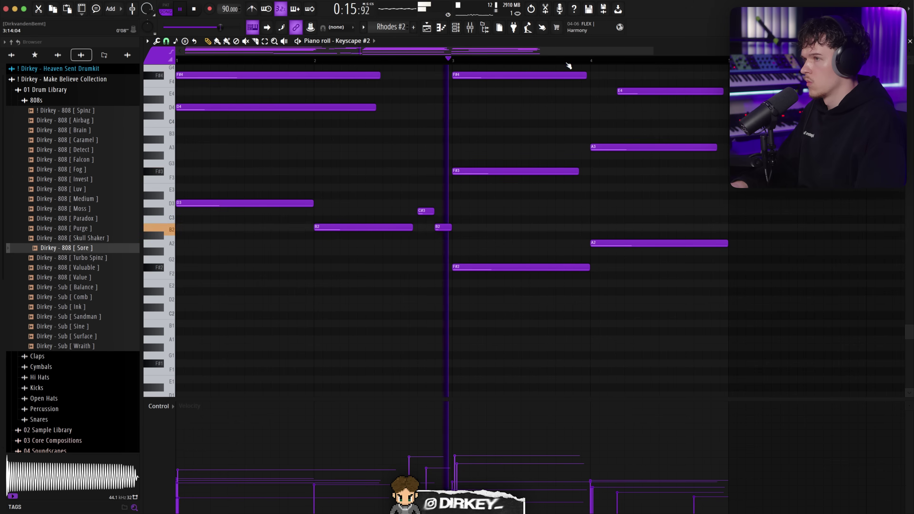
# Step: Move the short A4 note at the end of bar 4 slightly later so it finishes at the bar line, and play the loop
pyautogui.scroll(3, 495, 114)
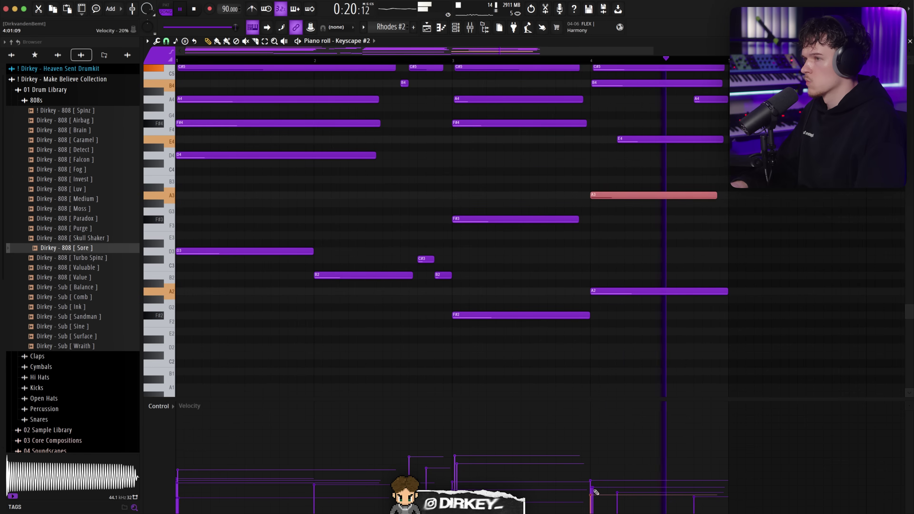
pyautogui.scroll(5, 615, 222)
pyautogui.scroll(1, 615, 222)
pyautogui.moveTo(708, 200); pyautogui.dragTo(727, 200)
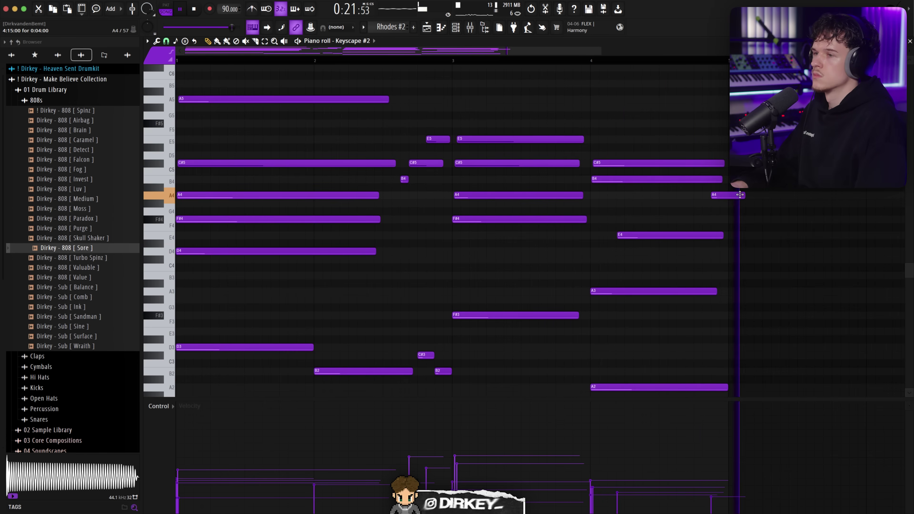
pyautogui.moveTo(717, 197)
pyautogui.mouseDown()
pyautogui.moveTo(708, 197)
pyautogui.moveTo(725, 196)
pyautogui.mouseUp()
pyautogui.press('space')
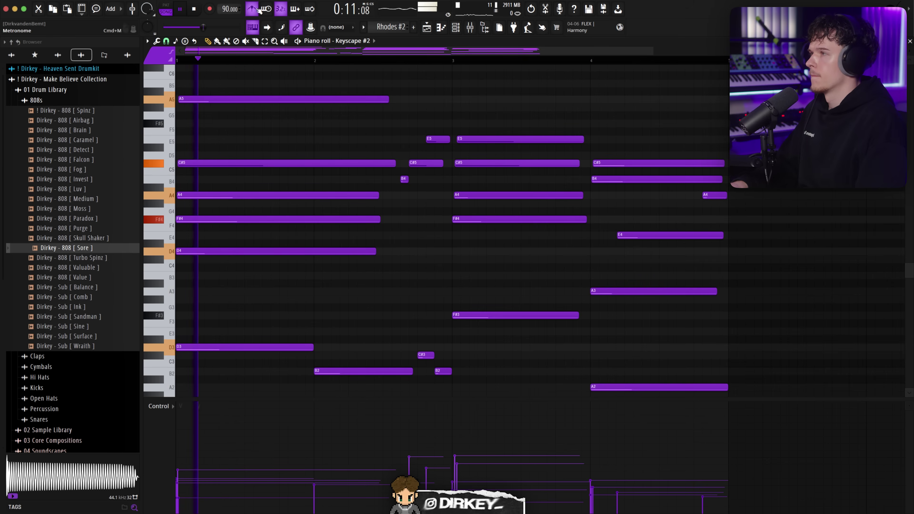
# Step: Stagger the opening chord by nudging bar 1's A4, C#5 and A5 notes slightly later
pyautogui.click(198, 202)
pyautogui.rightClick(197, 201)
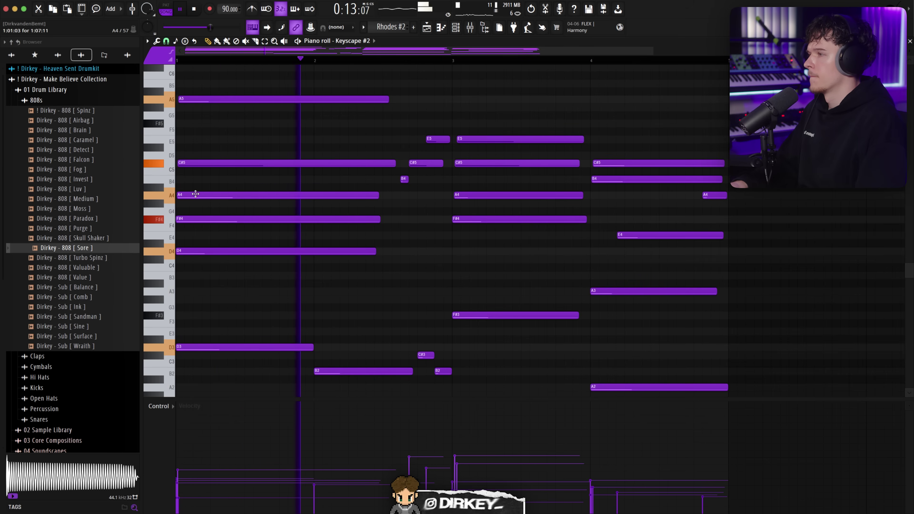
pyautogui.moveTo(196, 195); pyautogui.dragTo(201, 195)
pyautogui.moveTo(216, 163); pyautogui.dragTo(218, 163)
pyautogui.moveTo(192, 101); pyautogui.dragTo(190, 276)
pyautogui.press('space')
pyautogui.press('space')
# Step: Extend the opening chord's F#4 and D4 notes towards the end of bar 2 and adjust the velocities of the short C#3 and B2 notes
pyautogui.keyDown('ctrl'); pyautogui.click(369, 117); pyautogui.keyUp('ctrl')
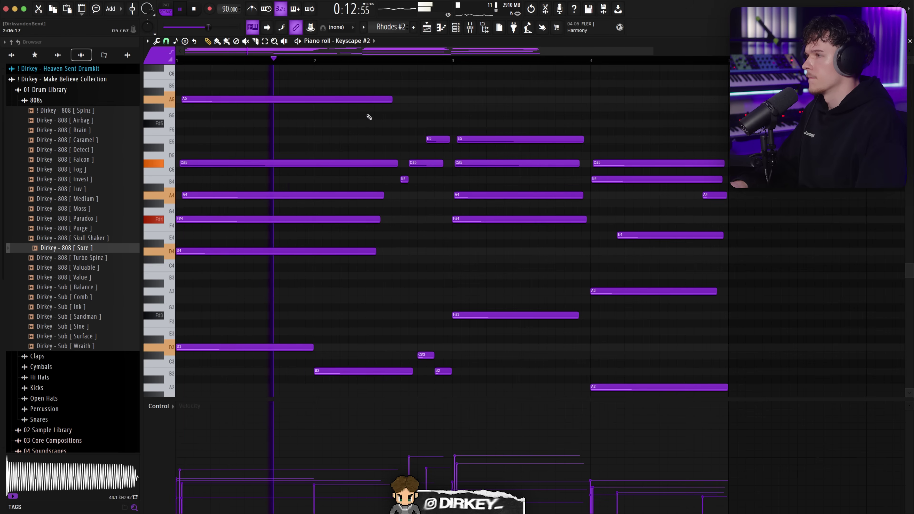
pyautogui.moveTo(367, 213); pyautogui.dragTo(454, 235)
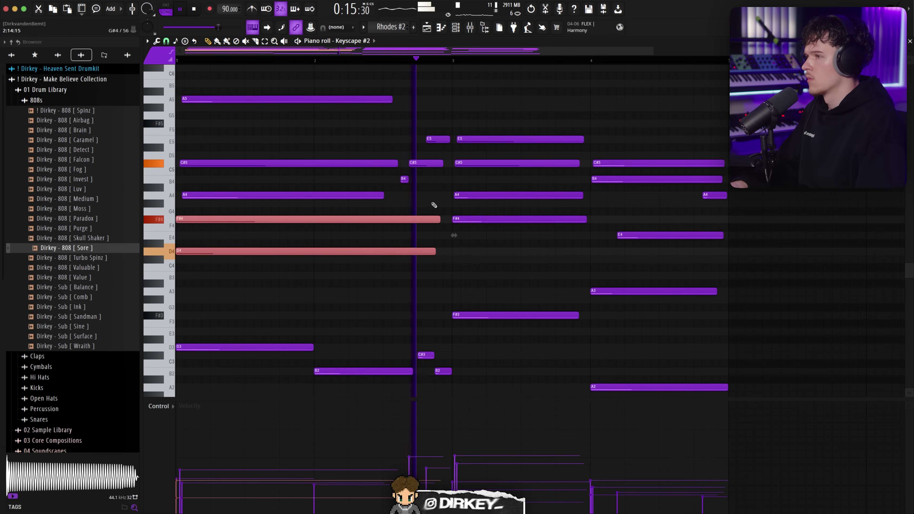
pyautogui.scroll(-2, 426, 249)
pyautogui.moveTo(414, 301); pyautogui.dragTo(453, 327)
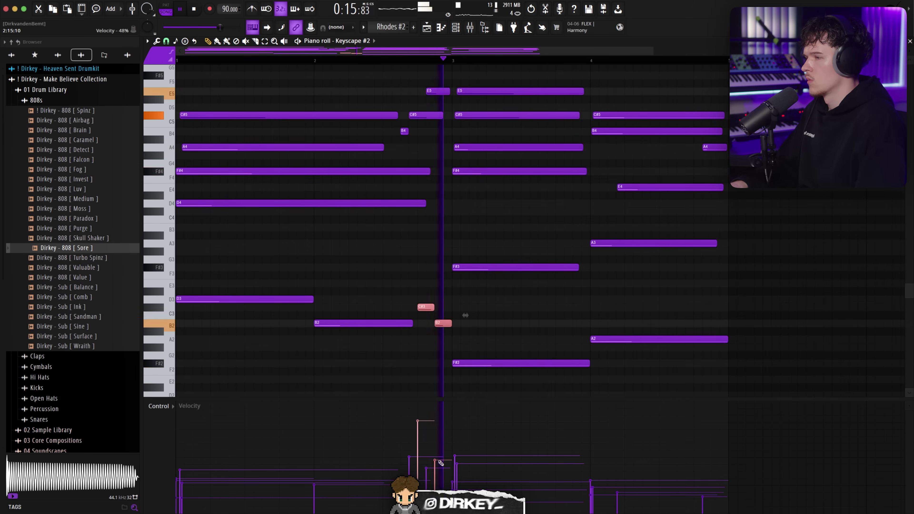
pyautogui.click(450, 104)
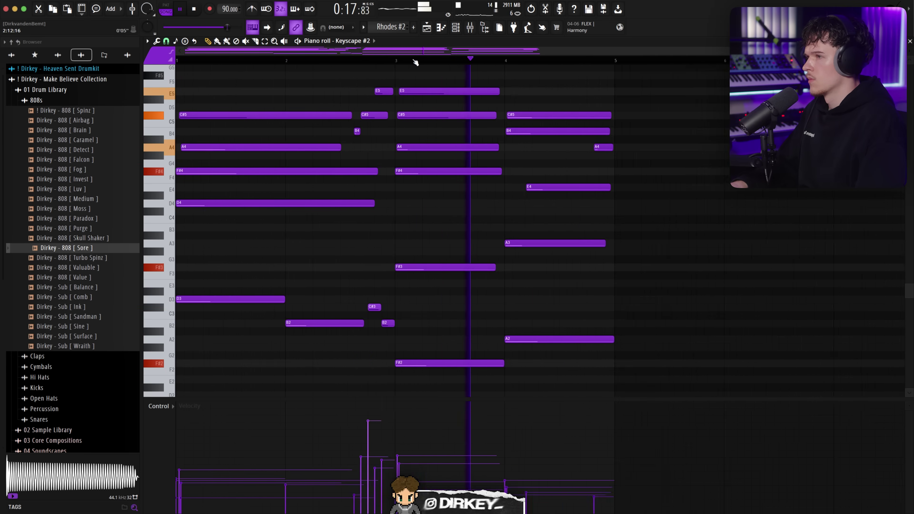
# Step: Raise the upper note velocity at the start of bar 4 and nudge that bar's C#5 note slightly later
pyautogui.scroll(-2, 504, 119)
pyautogui.scroll(1, 504, 119)
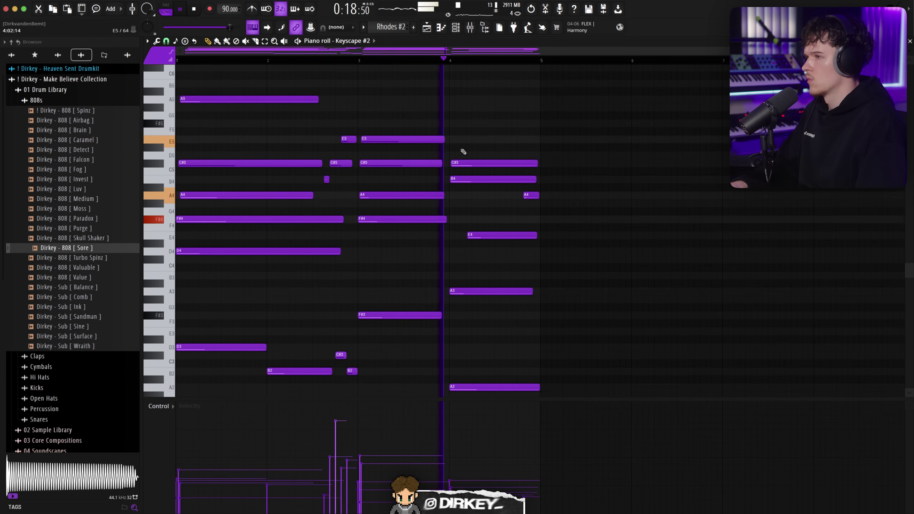
pyautogui.scroll(3, 453, 61)
pyautogui.press('space')
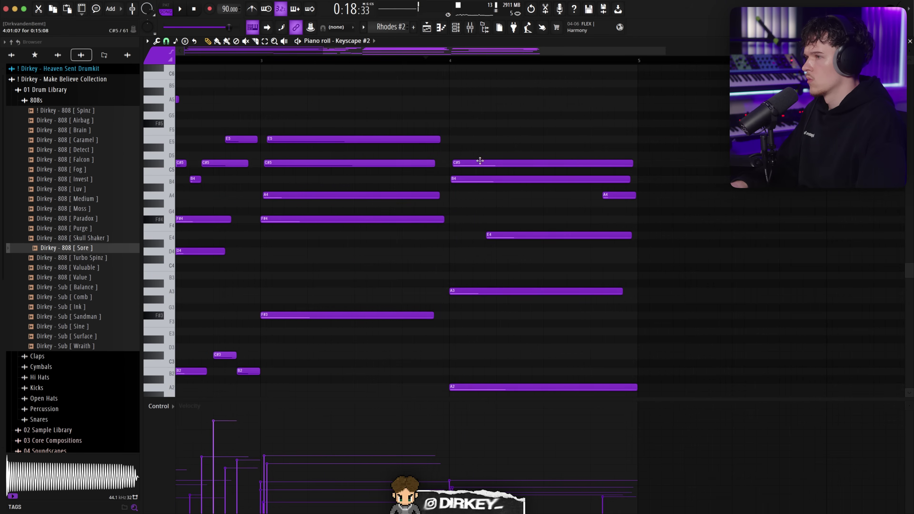
pyautogui.click(470, 186)
pyautogui.rightClick(479, 187)
pyautogui.moveTo(463, 474); pyautogui.dragTo(464, 454)
pyautogui.click(461, 132)
pyautogui.rightClick(460, 133)
pyautogui.moveTo(464, 161); pyautogui.dragTo(467, 162)
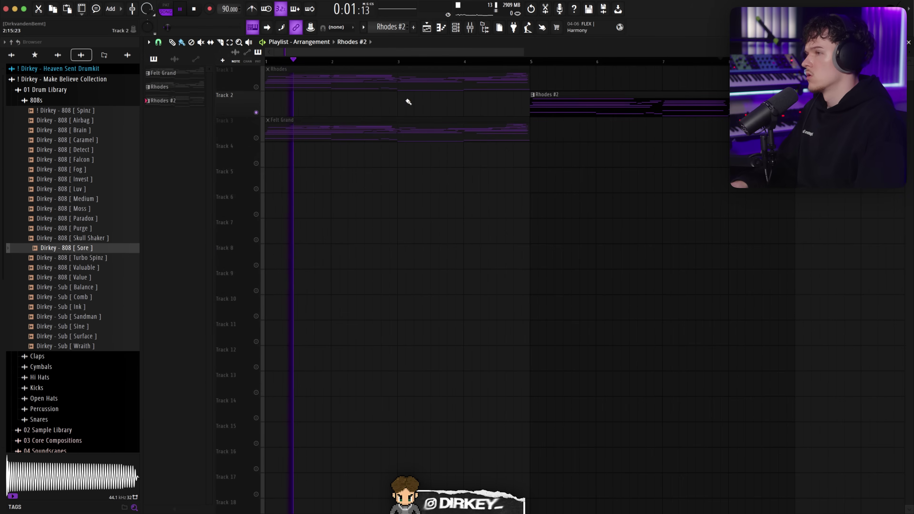
# Step: Copy all notes of the Rhodes #2 pattern and clear the existing notes from the Felt Grand pattern
pyautogui.click(527, 61)
pyautogui.press('space')
pyautogui.doubleClick(282, 126)
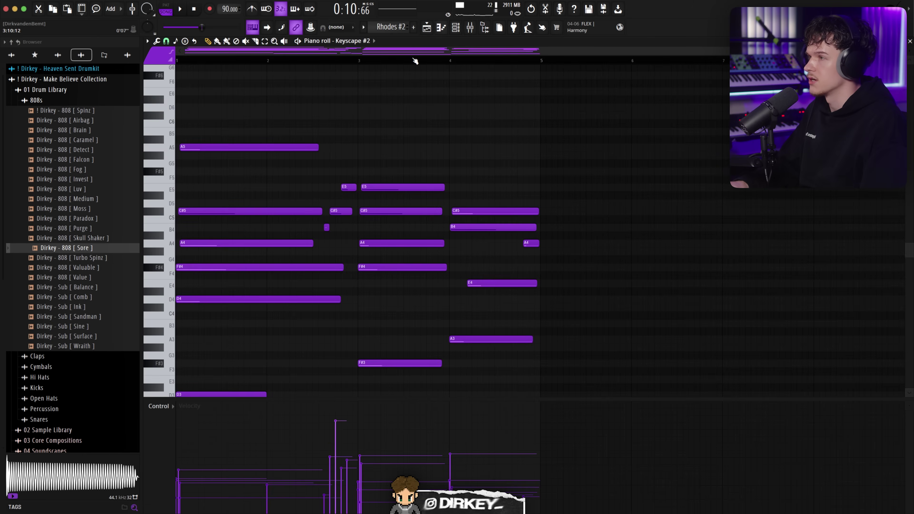
pyautogui.doubleClick(415, 61)
pyautogui.press('Escape')
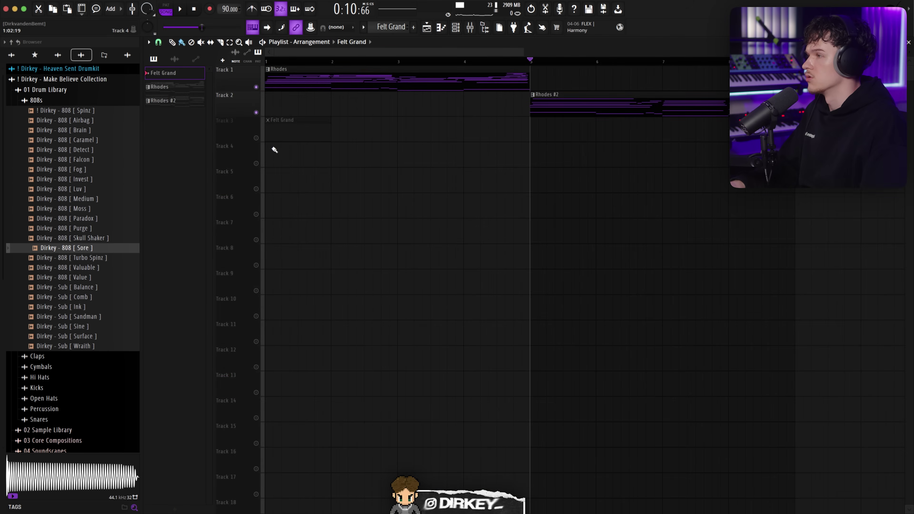
# Step: Play the arrangement from bar 1 and unmute the Felt Grand track
pyautogui.moveTo(276, 59); pyautogui.dragTo(265, 61)
pyautogui.press('space')
pyautogui.click(256, 138)
# Step: Paste the copied Rhodes #2 notes into the Keyscape channel of the Felt Grand pattern, starting at bar 1
pyautogui.click(456, 27)
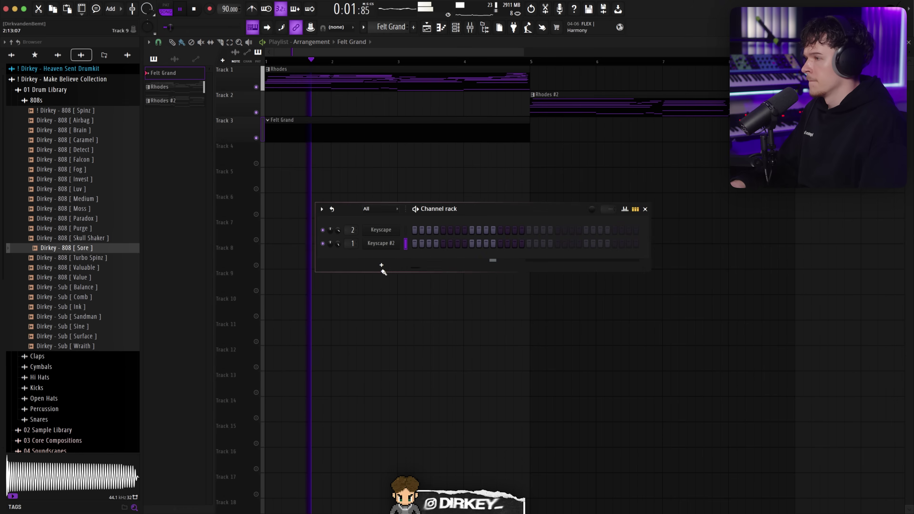
pyautogui.click(384, 231)
pyautogui.press('Escape')
pyautogui.rightClick(389, 232)
pyautogui.click(413, 231)
pyautogui.press('super+v')
pyautogui.click(178, 60)
pyautogui.press('Escape')
pyautogui.click(455, 27)
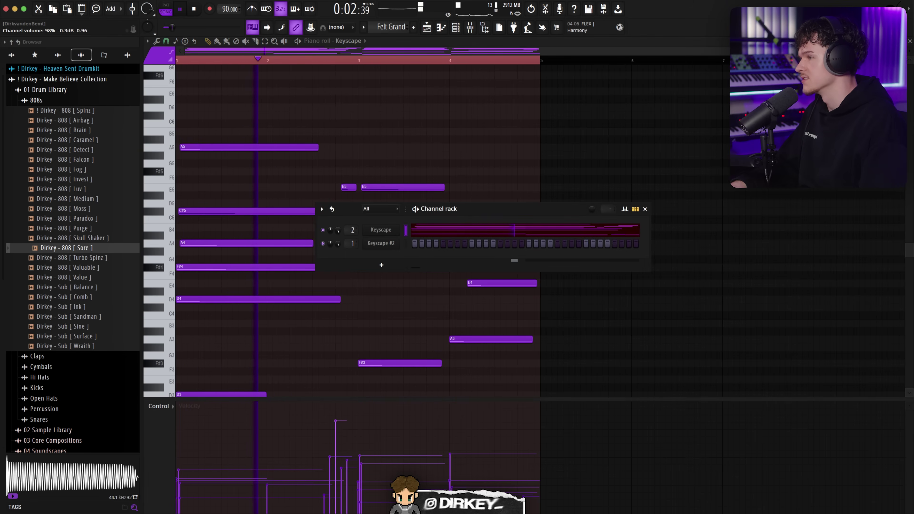
# Step: Select the short C#3 and B2 notes at the end of bar 2 in the Felt Grand part and lower the C#3 velocity
pyautogui.click(354, 139)
pyautogui.rightClick(355, 139)
pyautogui.scroll(-1, 345, 191)
pyautogui.scroll(-6, 346, 194)
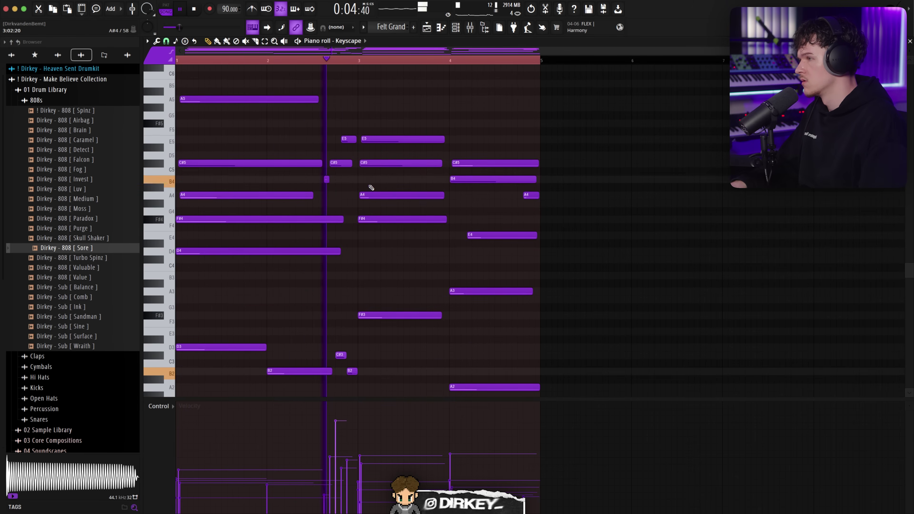
pyautogui.moveTo(338, 257); pyautogui.dragTo(358, 279)
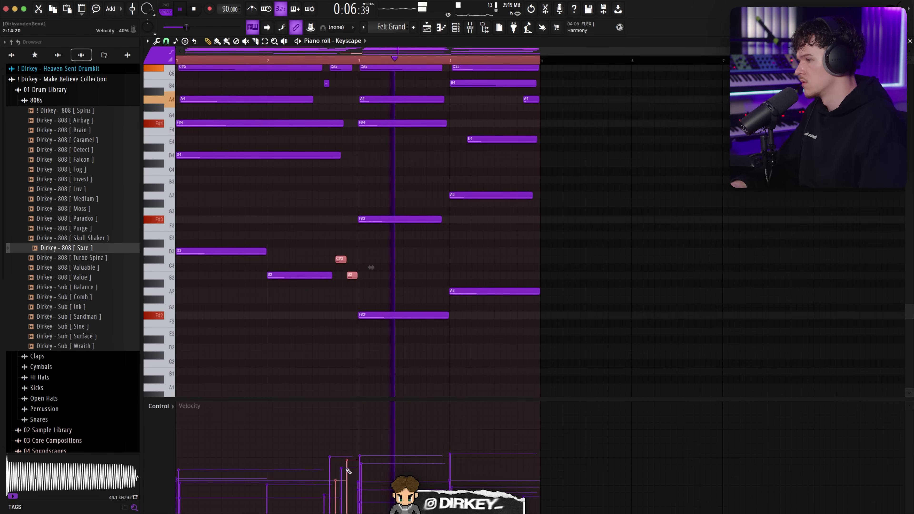
# Step: Check the Felt Grand channel's Keyscape instrument, and return to the arrangement to unmute the Rhodes track
pyautogui.click(455, 27)
pyautogui.click(380, 229)
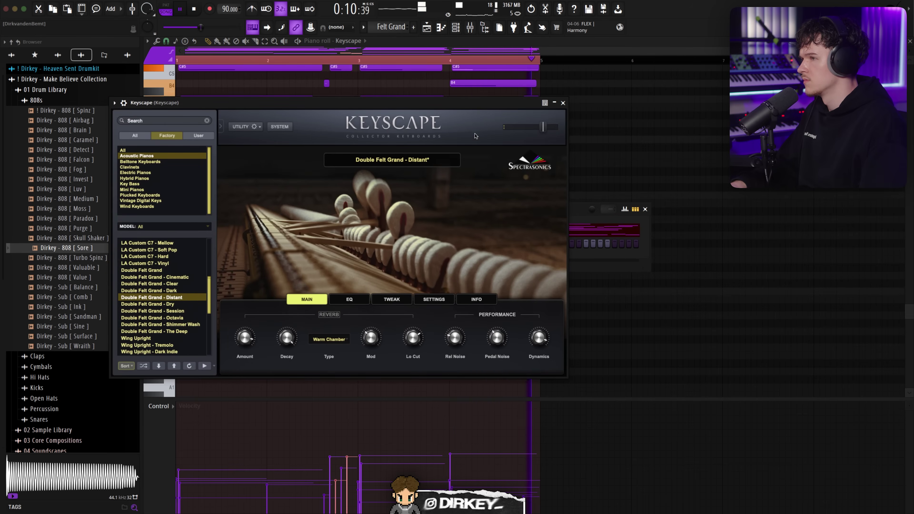
pyautogui.click(562, 102)
pyautogui.press('F5')
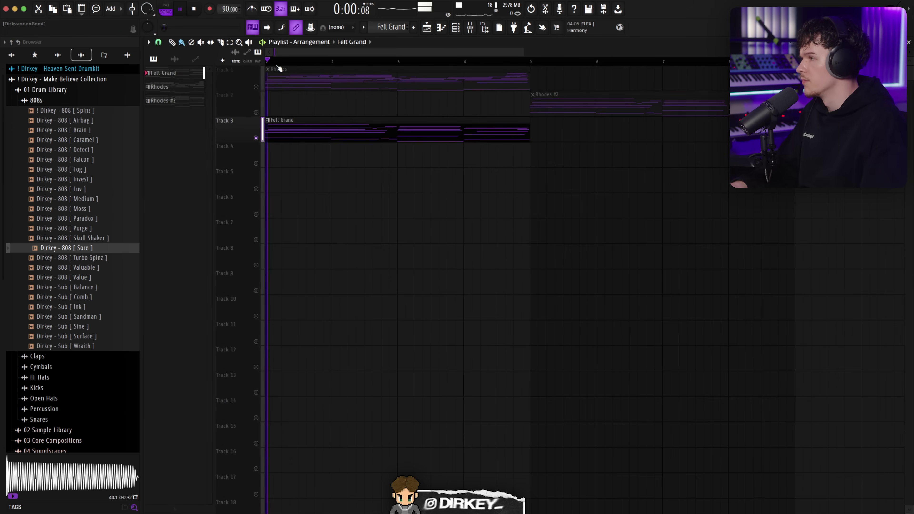
pyautogui.click(256, 87)
# Step: Pan the Keyscape mixer channel partly left and balance it at about 96% volume against a louder Rhodes channel
pyautogui.press('F9')
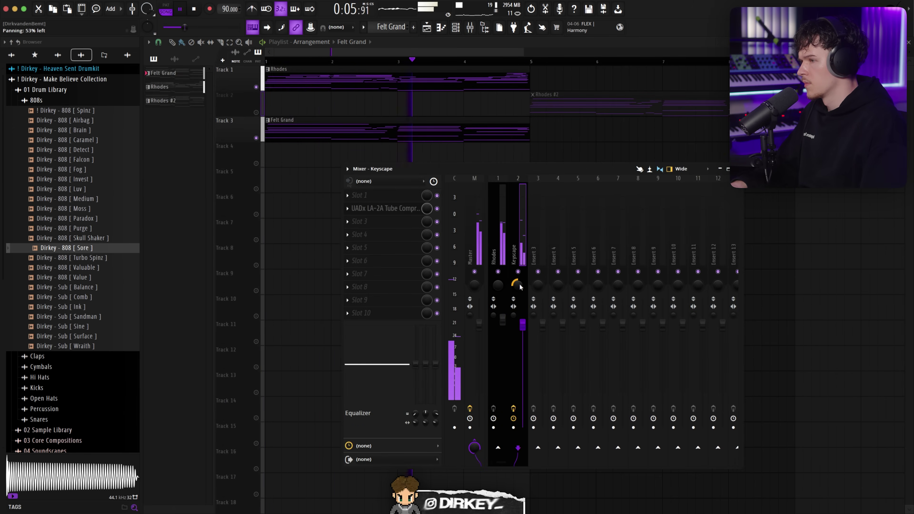
pyautogui.click(498, 276)
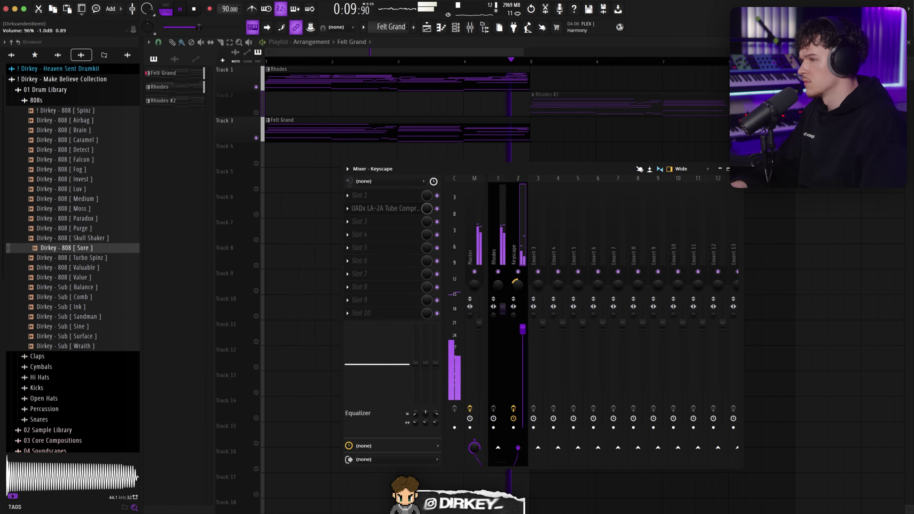
pyautogui.press('F9')
# Step: Unmute the Rhodes #2 track and repeat the Felt Grand clip on Track 3 at bars 5 and 9
pyautogui.click(256, 111)
pyautogui.click(534, 126)
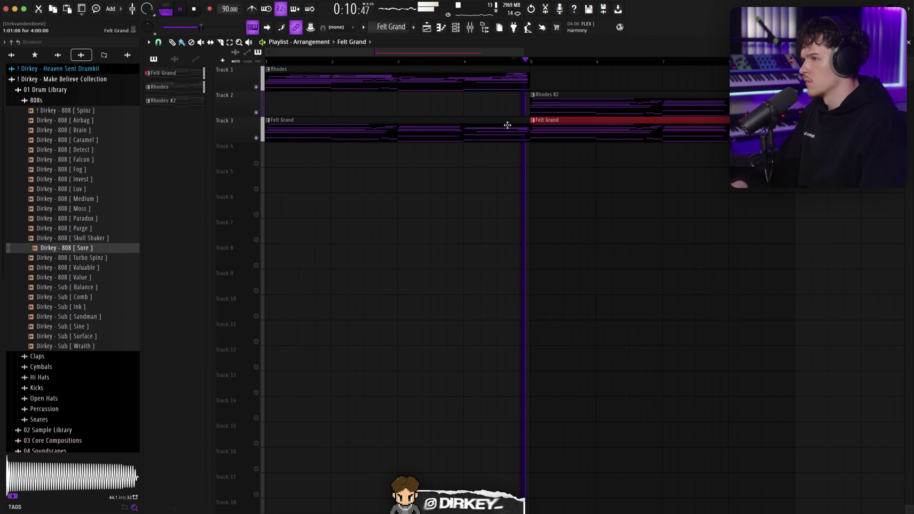
pyautogui.scroll(-4, 520, 62)
pyautogui.click(468, 109)
pyautogui.click(508, 105)
pyautogui.click(492, 62)
pyautogui.scroll(-2, 492, 62)
pyautogui.click(434, 132)
pyautogui.click(466, 130)
pyautogui.rightClick(463, 106)
pyautogui.click(451, 62)
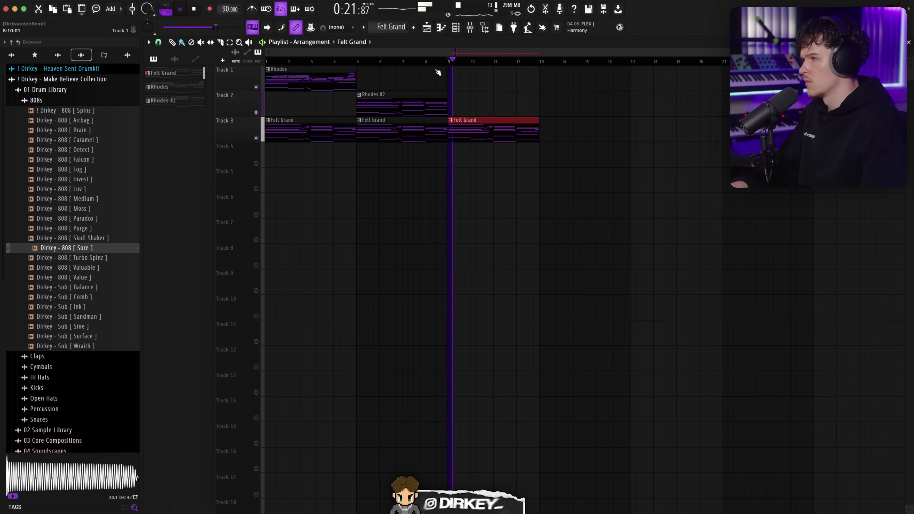
# Step: Open the channel rack
pyautogui.click(469, 28)
pyautogui.click(467, 29)
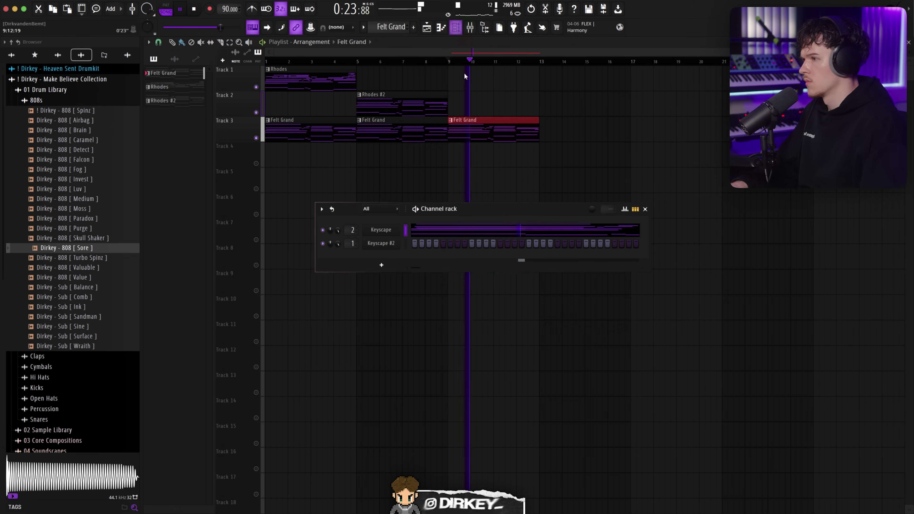
# Step: Open the Keyscape instrument playing the Felt Grand pattern and inspect its EQ and Tweak settings
pyautogui.click(387, 232)
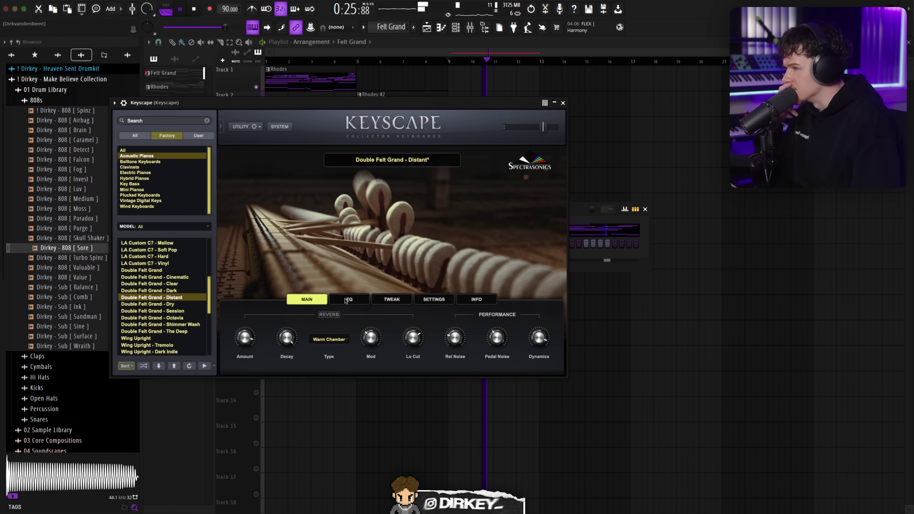
pyautogui.click(345, 300)
pyautogui.click(386, 300)
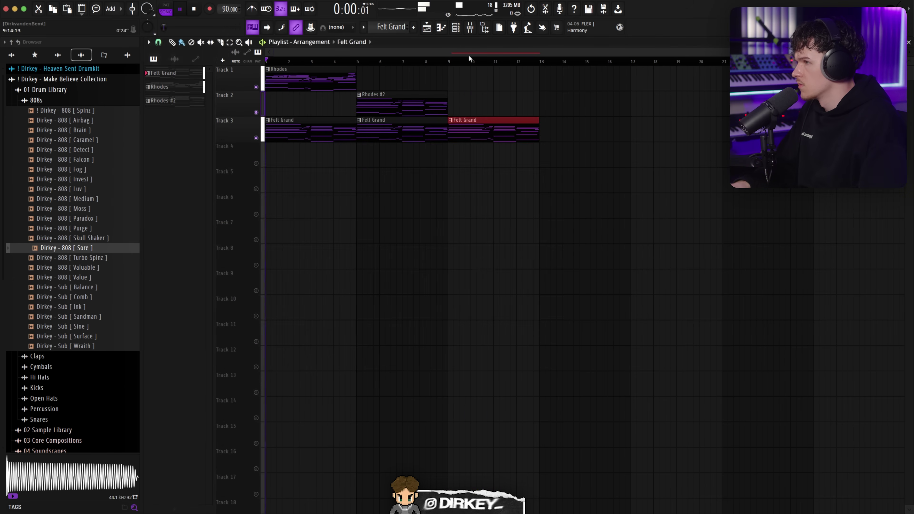
# Step: Show the mixer, reopen the Keyscape instrument and load the Double Felt Grand - Distant patch while playing from the start
pyautogui.click(470, 27)
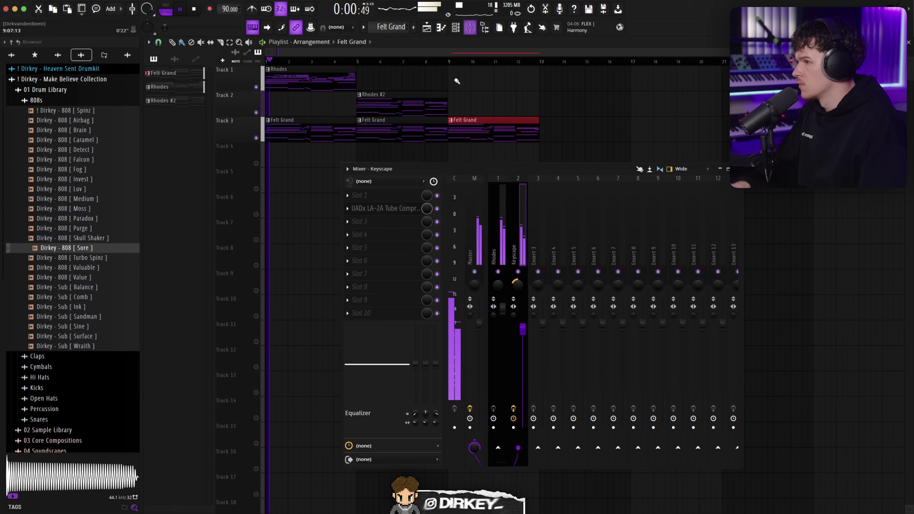
pyautogui.click(455, 27)
pyautogui.press('space')
pyautogui.click(379, 233)
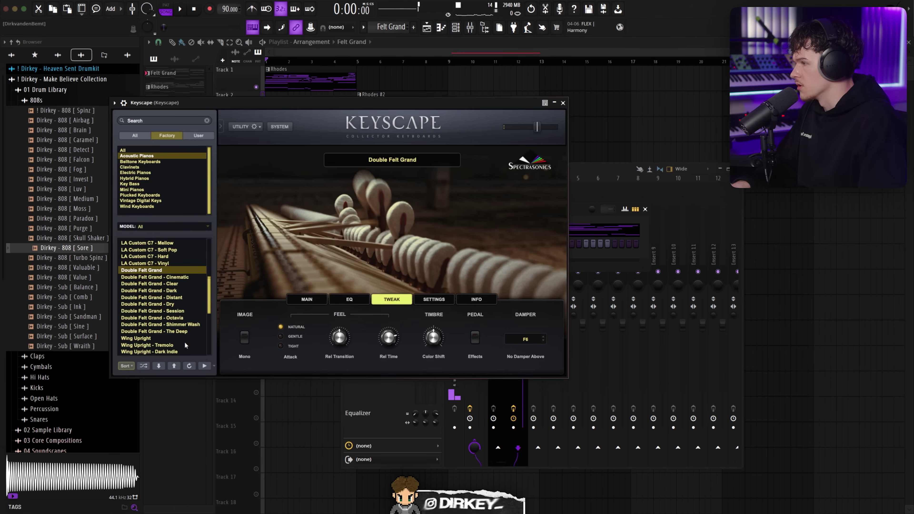
pyautogui.press('space')
pyautogui.click(326, 300)
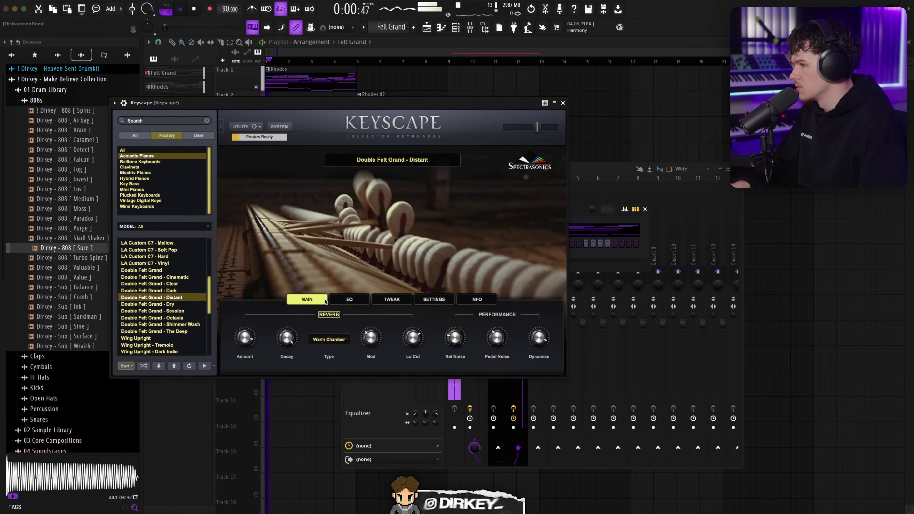
# Step: Inspect the Distant patch's EQ, Main, Tweak and Settings pages during playback and close the instrument
pyautogui.click(348, 299)
pyautogui.click(307, 299)
pyautogui.click(387, 298)
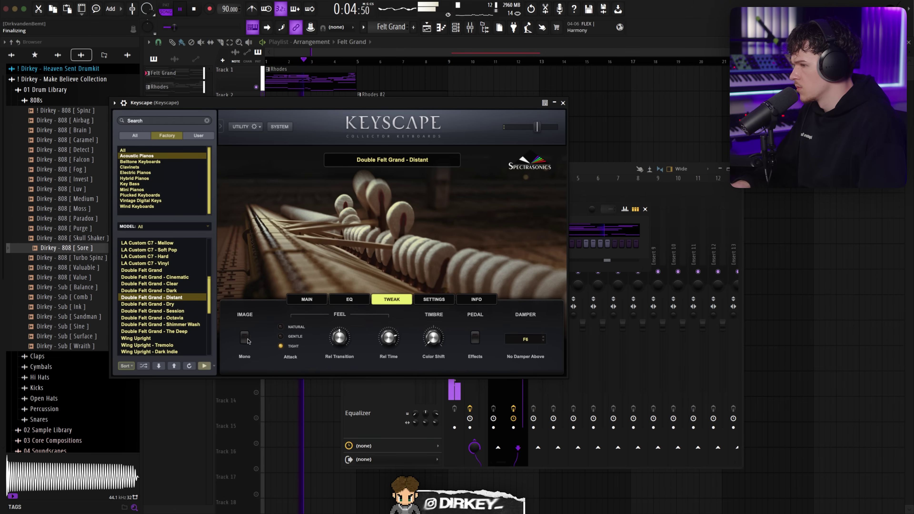
pyautogui.click(423, 299)
pyautogui.press('Escape')
pyautogui.press('Escape')
pyautogui.press('Escape')
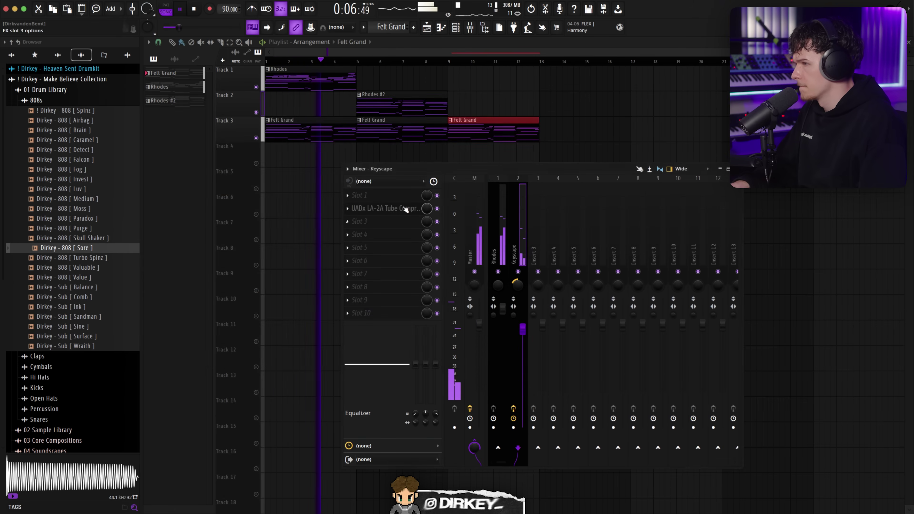
# Step: Set the Keyscape mixer track's volume to 0.0 dB and delete the stray Felt Grand clip from Track 2
pyautogui.click(528, 106)
pyautogui.press('F9')
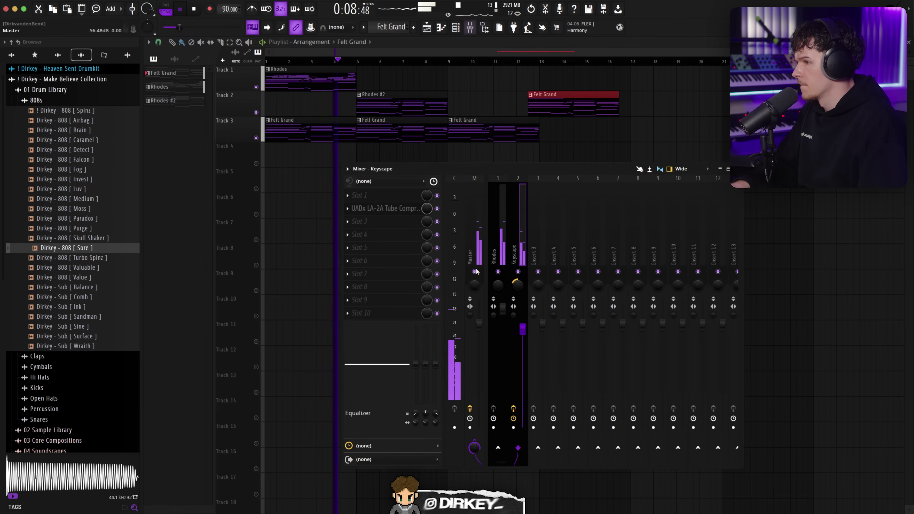
pyautogui.click(520, 252)
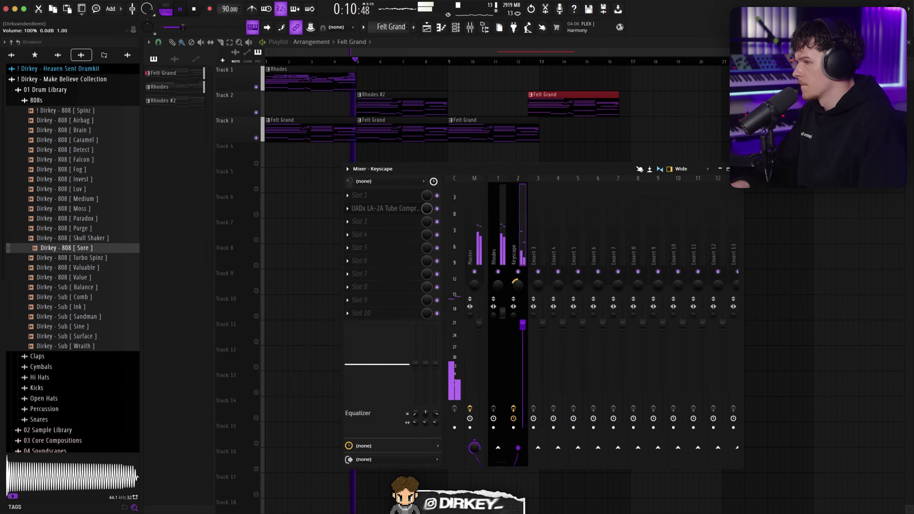
pyautogui.press('Escape')
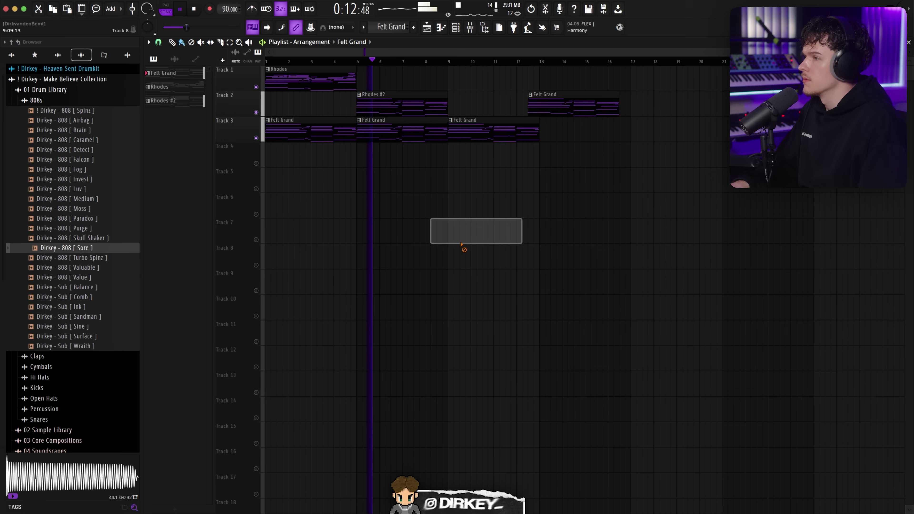
pyautogui.press('Delete')
pyautogui.press('space')
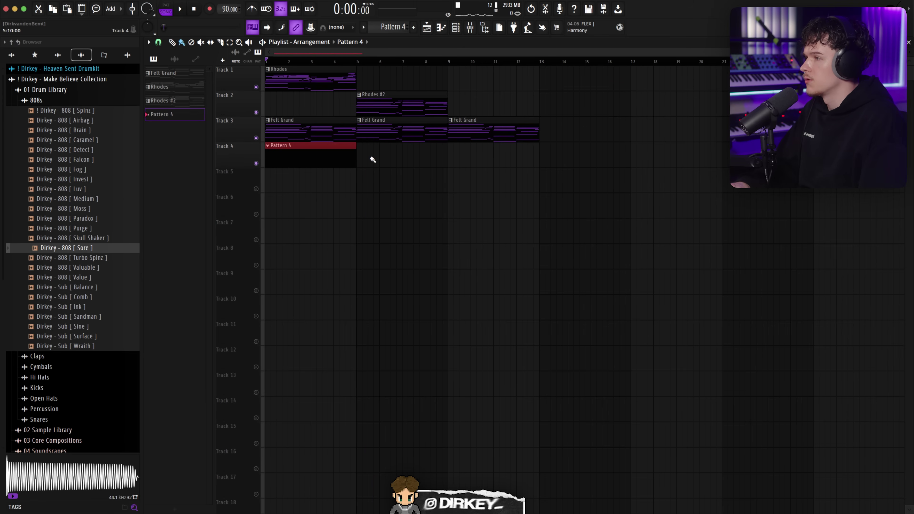
# Step: Fill Track 4 with three consecutive clips of the new empty Pattern 4, up to bar 13
pyautogui.hotkey('ctrl', 'b')
pyautogui.hotkey('ctrl', 'b')
pyautogui.click(456, 26)
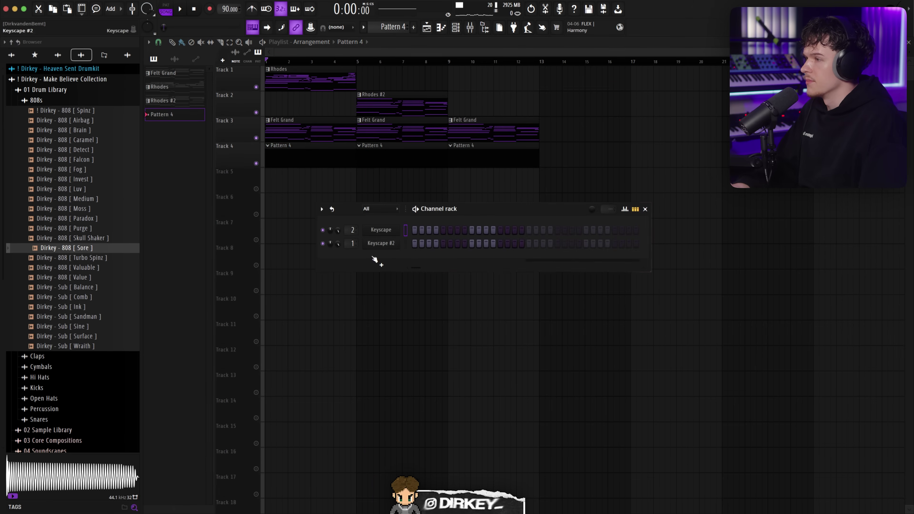
# Step: Try several random colours on the Rhodes #2 pattern clip in Track 2
pyautogui.click(368, 92)
pyautogui.click(360, 95)
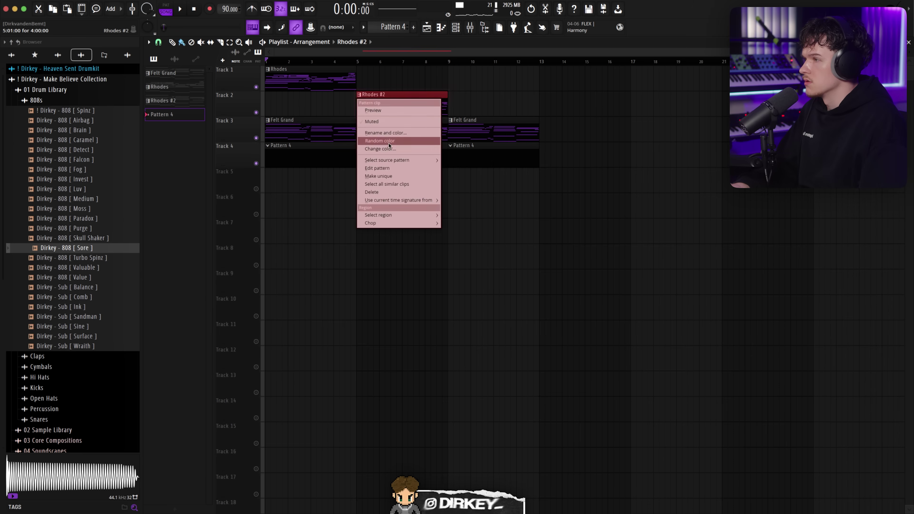
pyautogui.click(389, 143)
pyautogui.click(488, 74)
pyautogui.rightClick(488, 74)
pyautogui.press('super+z')
pyautogui.click(359, 95)
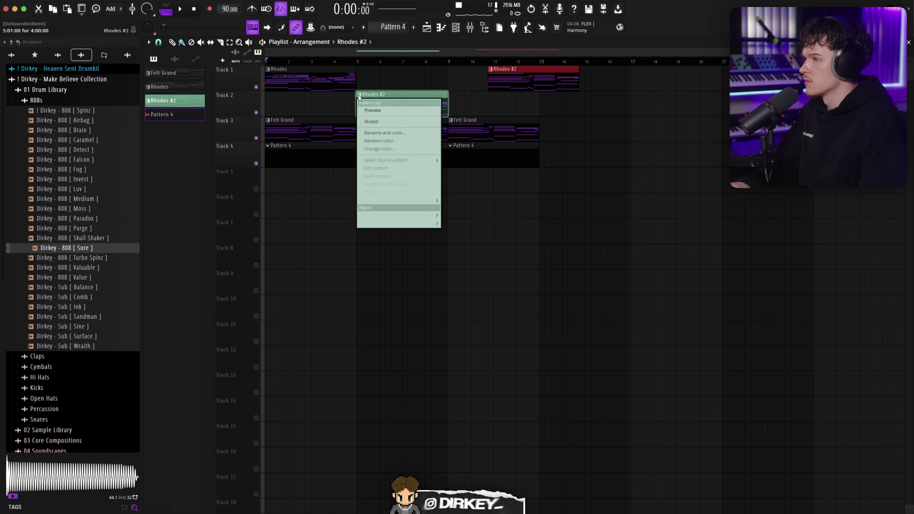
pyautogui.click(378, 145)
pyautogui.click(357, 95)
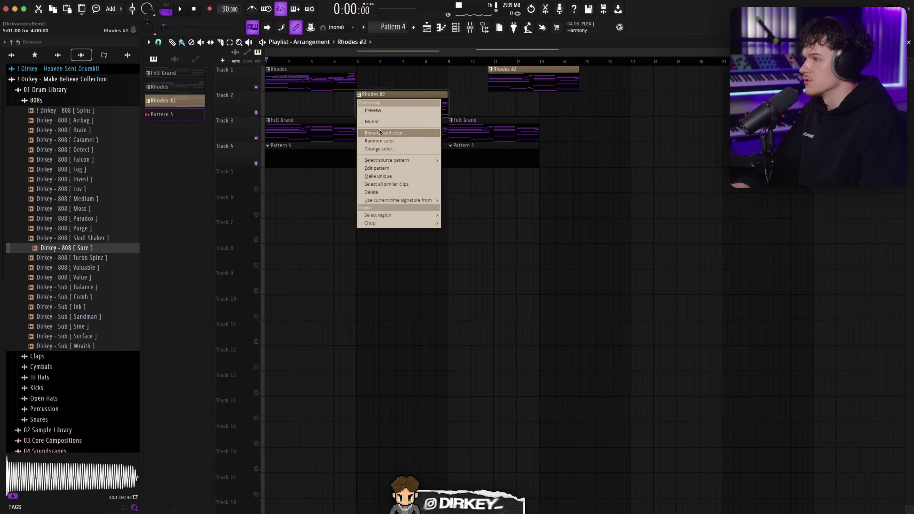
pyautogui.click(377, 140)
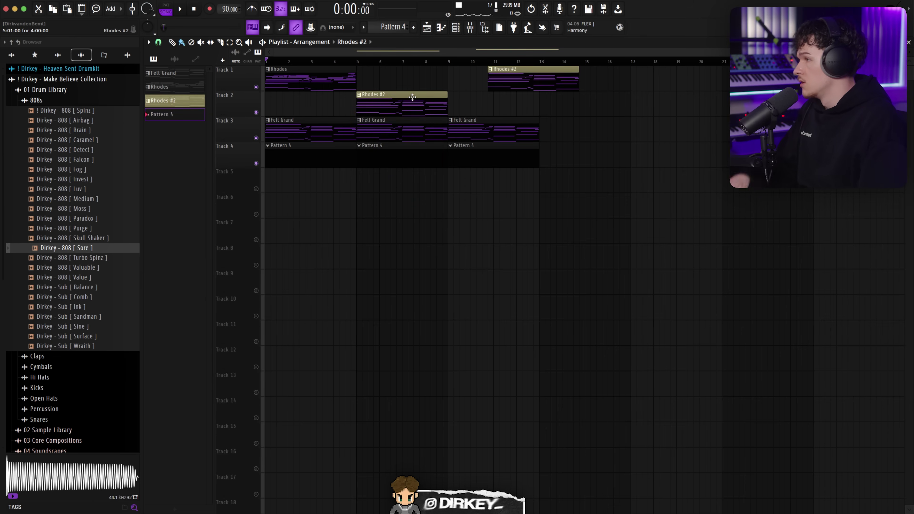
# Step: Keep randomising the Rhodes #2 pattern's colour until it is light purple
pyautogui.click(359, 96)
pyautogui.click(378, 141)
pyautogui.click(359, 96)
pyautogui.click(381, 141)
pyautogui.click(359, 96)
pyautogui.click(378, 141)
# Step: Add a third Keyscape instrument during playback and load its LA Custom C7 - Wash patch
pyautogui.press('space')
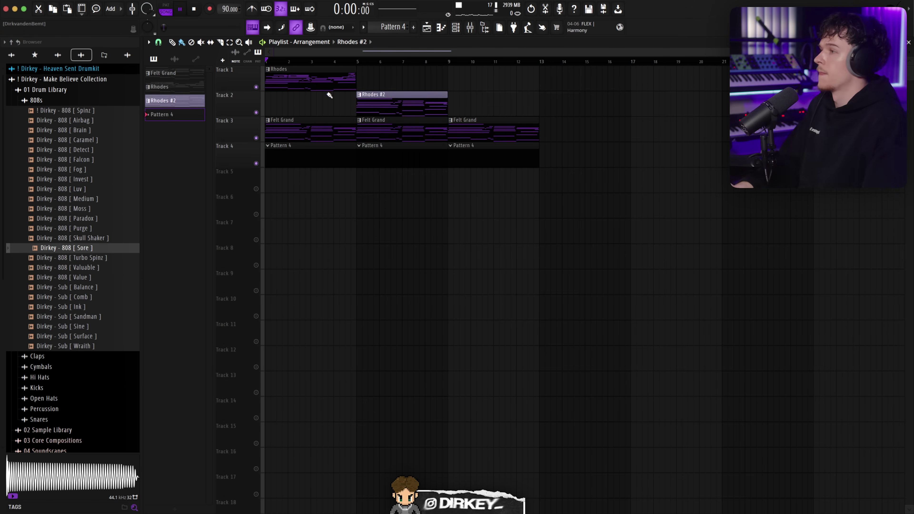
pyautogui.click(453, 26)
pyautogui.click(382, 264)
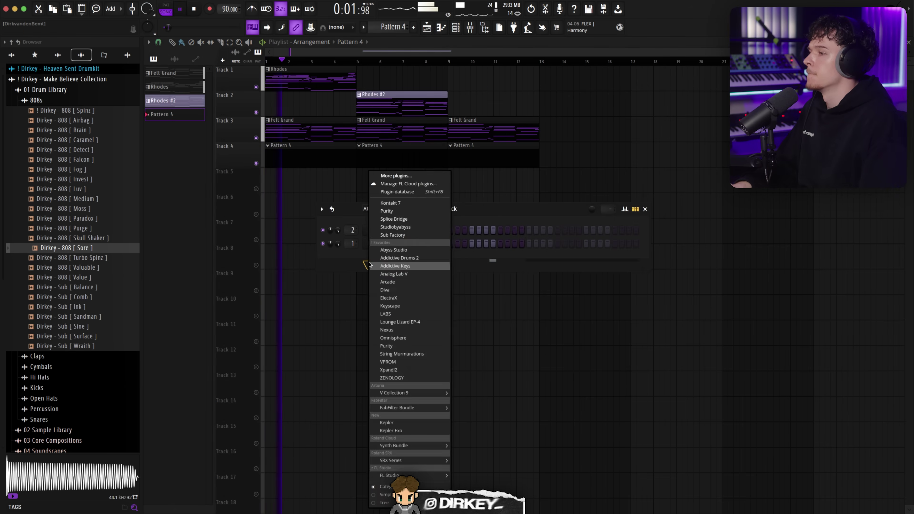
pyautogui.click(396, 305)
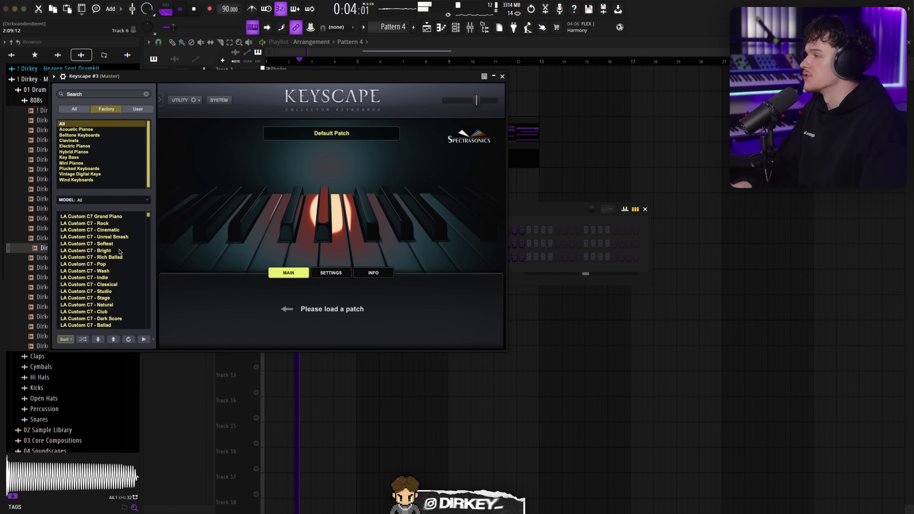
pyautogui.click(97, 263)
pyautogui.click(105, 270)
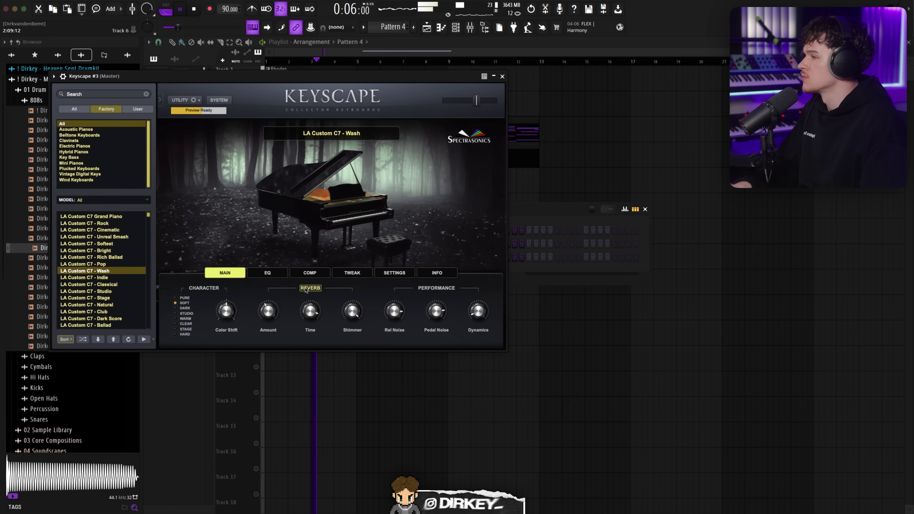
pyautogui.press('Escape')
# Step: Copy the Felt Grand pattern's notes into the Keyscape #3 channel of Pattern 4
pyautogui.doubleClick(312, 139)
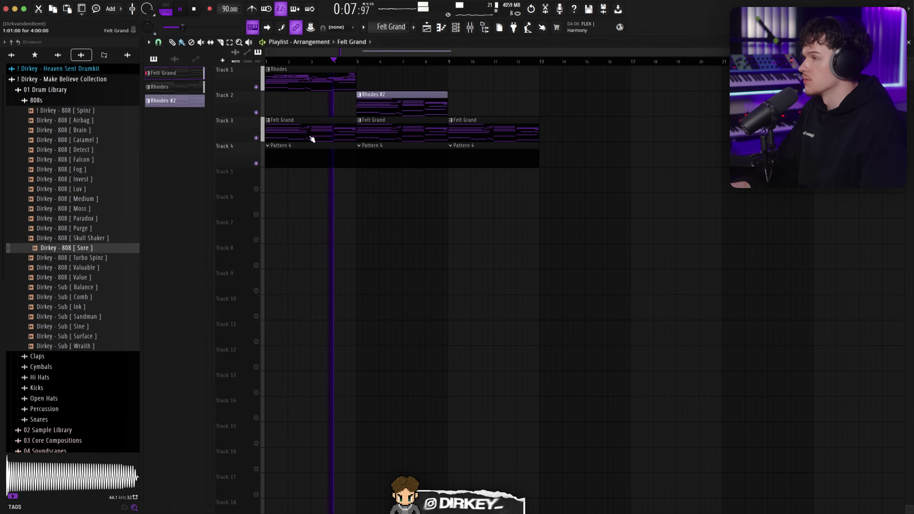
pyautogui.press('Escape')
pyautogui.press('F6')
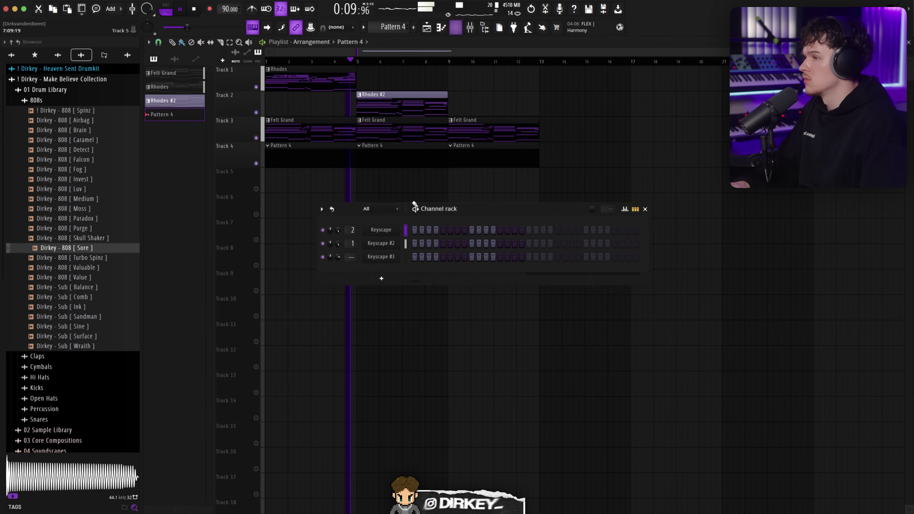
pyautogui.press('F6')
pyautogui.press('F6')
pyautogui.click(381, 256)
pyautogui.hotkey('ctrl', 'v')
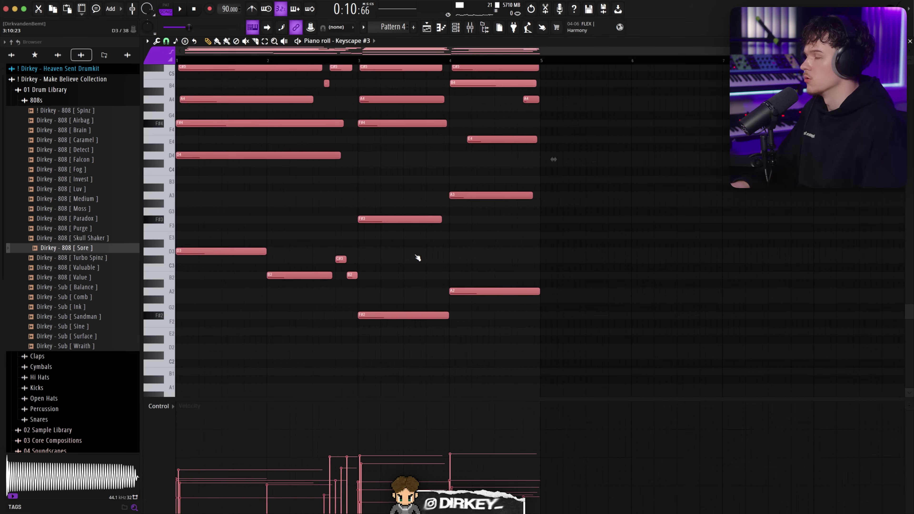
# Step: Return to the arrangement, solo Track 4 and control playback to hear the new piano alone
pyautogui.press('F7')
pyautogui.keyDown('ctrl'); pyautogui.click(256, 163); pyautogui.keyUp('ctrl')
pyautogui.press('space')
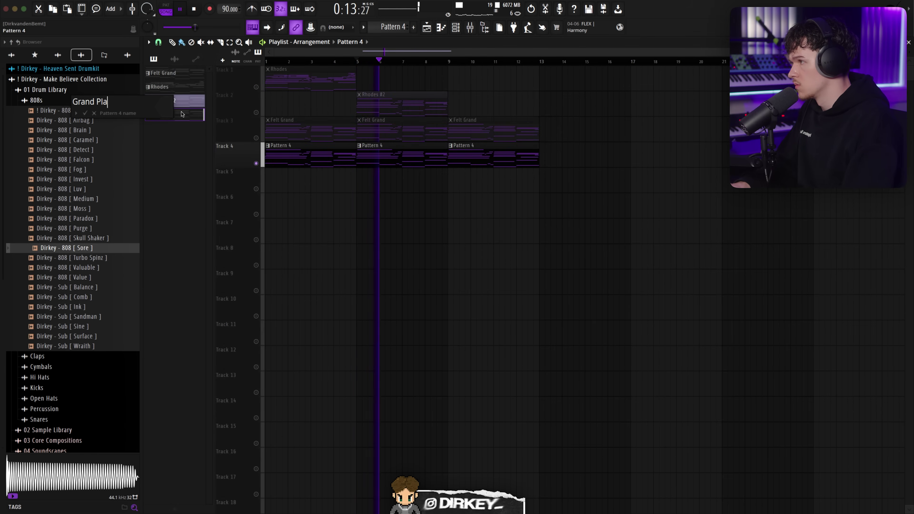
# Step: Rename Pattern 4 to Grand
pyautogui.press('BackSpace')
pyautogui.press('BackSpace')
pyautogui.press('BackSpace')
pyautogui.press('BackSpace')
pyautogui.press('Return')
# Step: Open the Grand pattern in the piano roll and audition the chord in bar 3
pyautogui.doubleClick(378, 144)
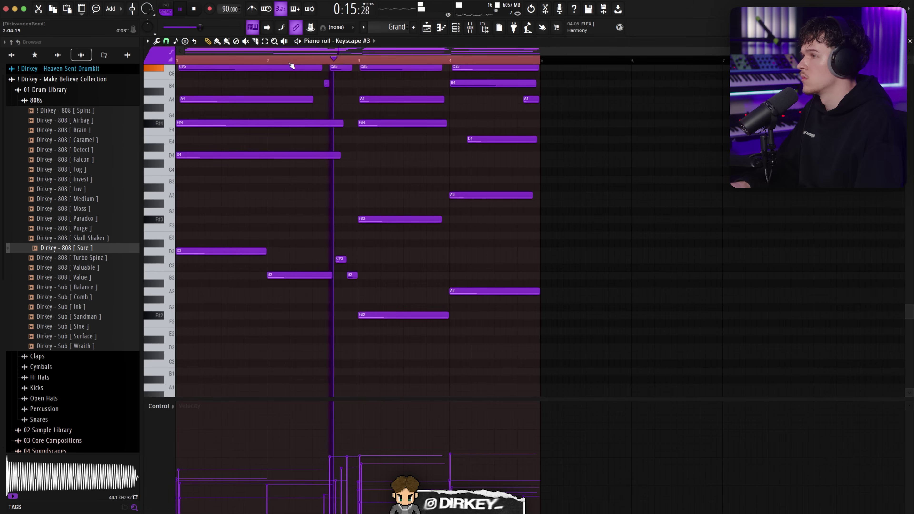
pyautogui.scroll(3, 405, 207)
pyautogui.rightClick(376, 91)
pyautogui.press('space')
pyautogui.click(374, 148)
pyautogui.press('space')
# Step: Lower the velocity of the F#4 note in bar 3, replaying the chord to compare
pyautogui.keyDown('super'); pyautogui.click(373, 148); pyautogui.keyUp('super')
pyautogui.keyDown('super'); pyautogui.click(373, 171); pyautogui.keyUp('super')
pyautogui.press('space')
pyautogui.press('space')
pyautogui.click(358, 438)
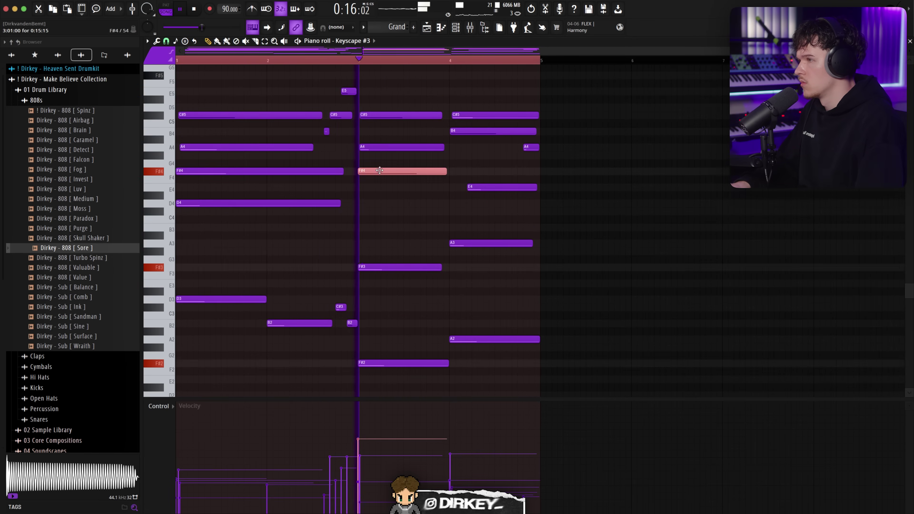
pyautogui.keyDown('super'); pyautogui.click(374, 115); pyautogui.keyUp('super')
pyautogui.press('space')
pyautogui.press('space')
pyautogui.keyDown('super'); pyautogui.click(376, 171); pyautogui.keyUp('super')
pyautogui.click(358, 497)
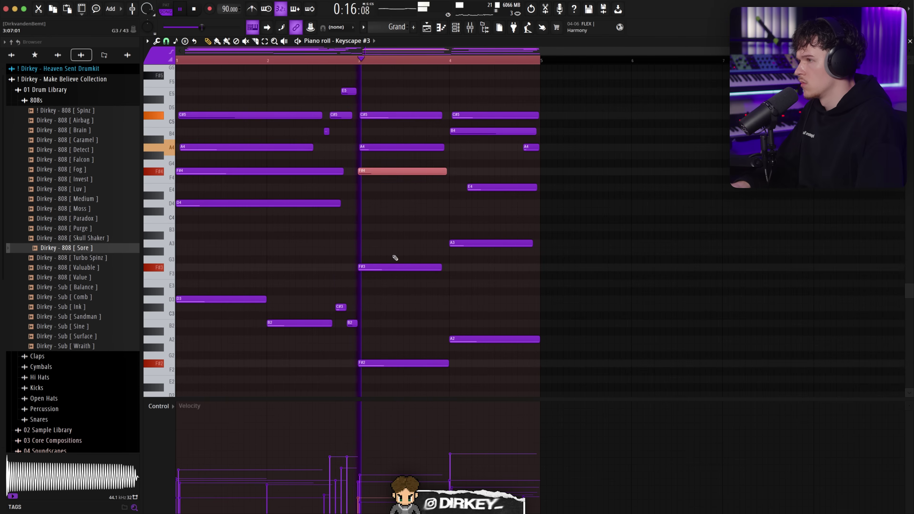
# Step: Lower the velocity of the F#3 note in bar 3 while replaying the passage
pyautogui.keyDown('super'); pyautogui.click(378, 148); pyautogui.keyUp('super')
pyautogui.keyDown('super'); pyautogui.click(383, 266); pyautogui.keyUp('super')
pyautogui.press('space')
pyautogui.press('space')
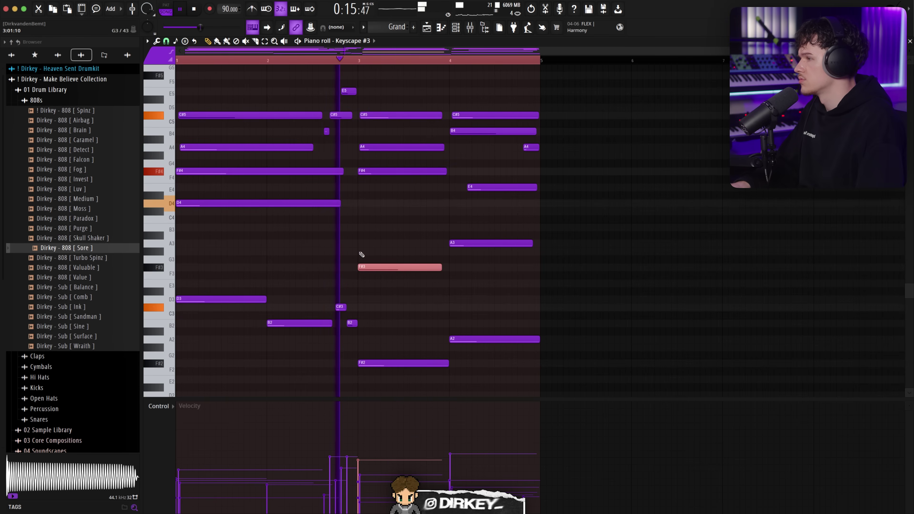
pyautogui.click(358, 488)
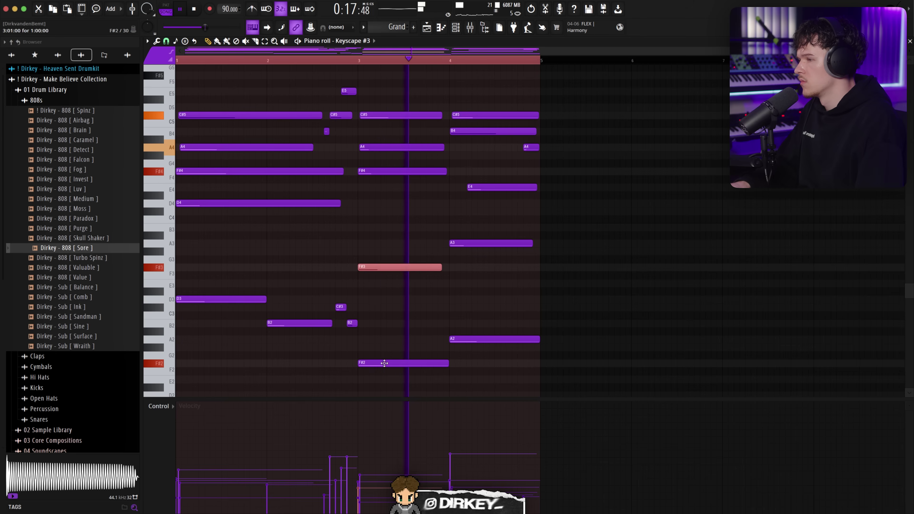
# Step: Lower the velocities of the F#2 note in bar 3 and the A2 note in bar 4, the latter to 21%
pyautogui.keyDown('super'); pyautogui.click(384, 363); pyautogui.keyUp('super')
pyautogui.press('space')
pyautogui.press('space')
pyautogui.click(358, 492)
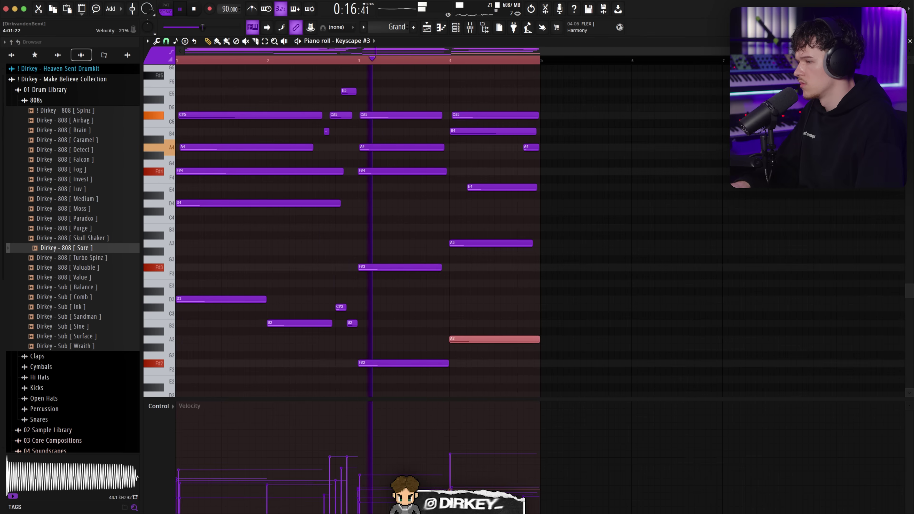
# Step: Shift the A3 note in bar 4 slightly later and clear the time selection over the four bars
pyautogui.keyDown('super'); pyautogui.click(459, 244); pyautogui.keyUp('super')
pyautogui.keyDown('super'); pyautogui.click(471, 306); pyautogui.keyUp('super')
pyautogui.moveTo(471, 244); pyautogui.dragTo(475, 244)
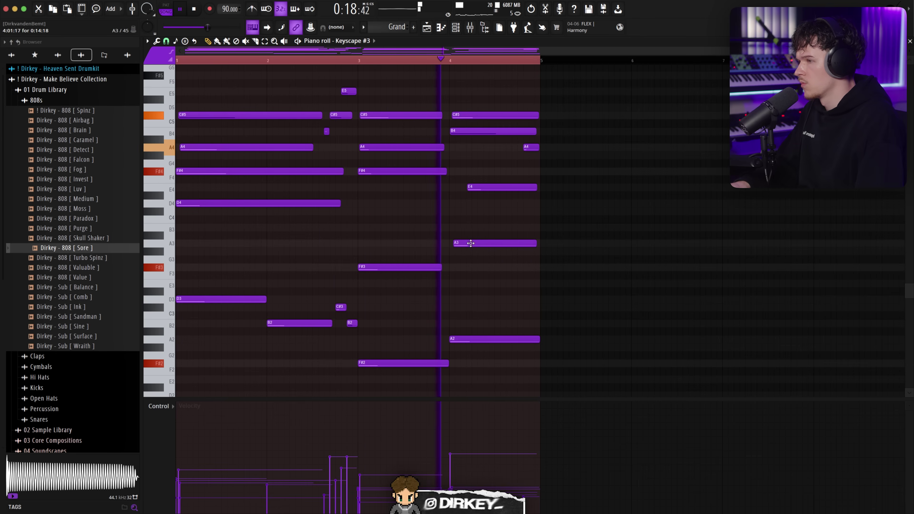
pyautogui.scroll(3, 551, 235)
pyautogui.keyDown('super'); pyautogui.click(529, 235); pyautogui.keyUp('super')
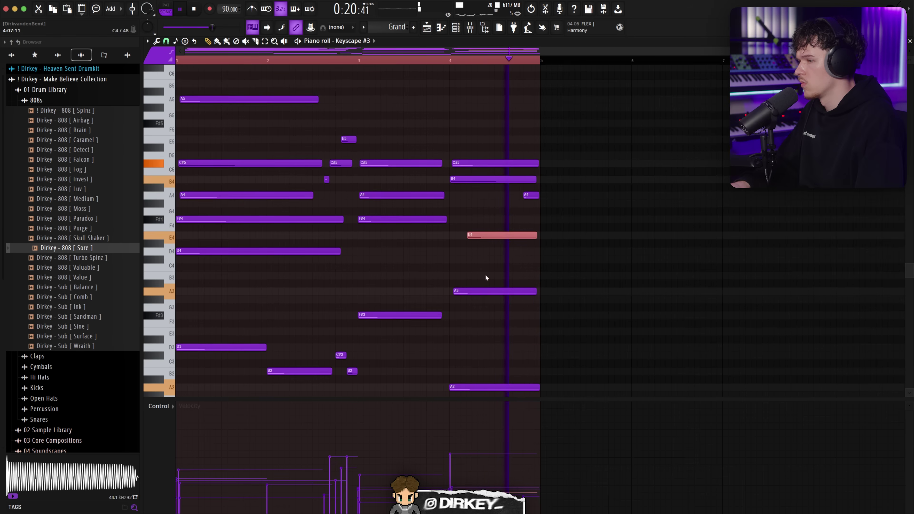
pyautogui.keyDown('super'); pyautogui.click(463, 66); pyautogui.keyUp('super')
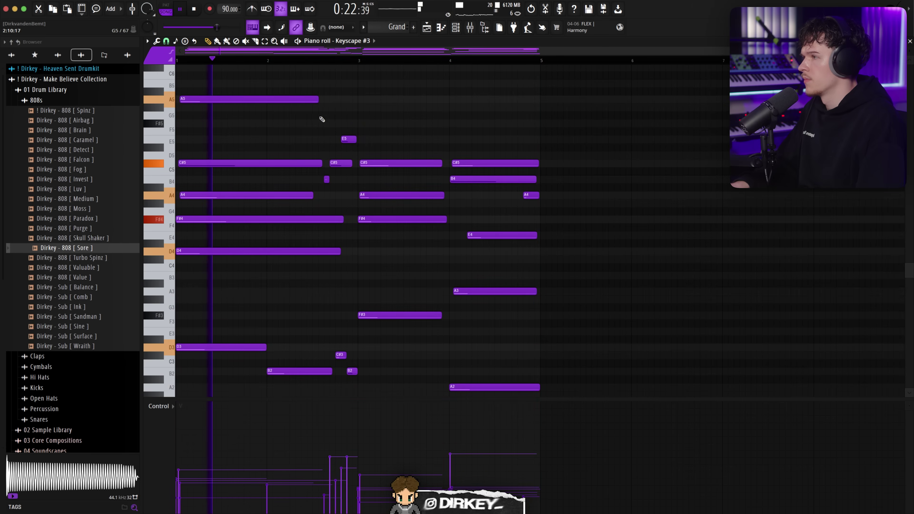
# Step: Add an F#5 note above the first chord and move it earlier so it starts within bar 1
pyautogui.press('space')
pyautogui.click(269, 108)
pyautogui.click(221, 64)
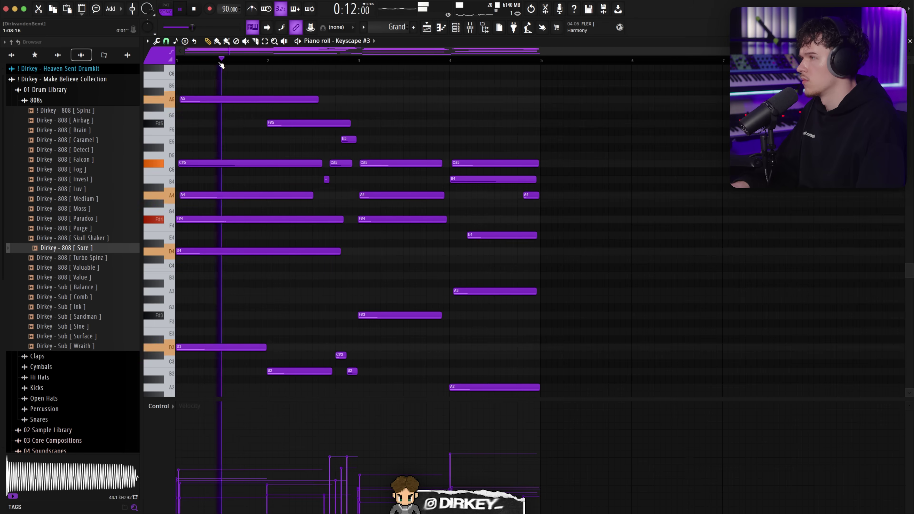
pyautogui.press('space')
pyautogui.moveTo(283, 125); pyautogui.dragTo(233, 113)
# Step: Turn on the metronome and lengthen the F#5 note to end past the middle of bar 2
pyautogui.click(253, 11)
pyautogui.press('space')
pyautogui.moveTo(293, 123); pyautogui.dragTo(325, 123)
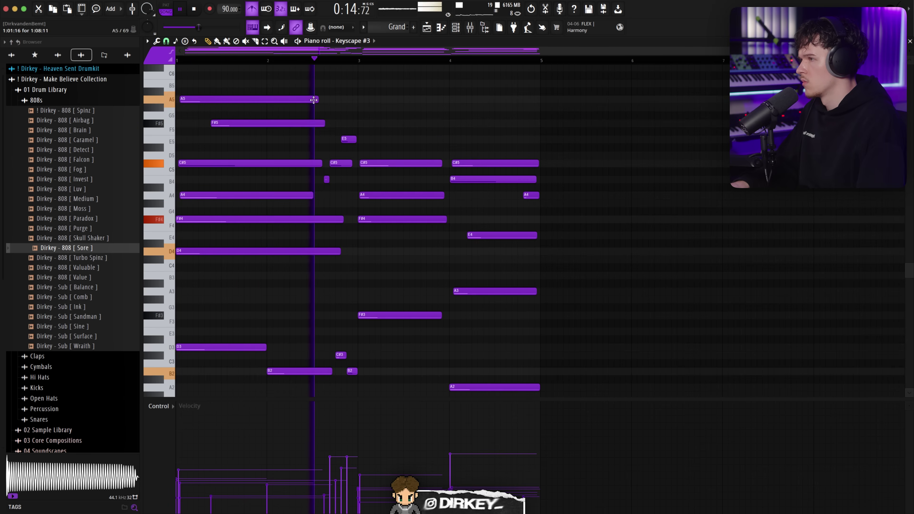
# Step: Add G#5 and E5 melody notes in bar 3, ending the G#5 within bar 3 and the E5 before mid-bar 4
pyautogui.click(375, 107)
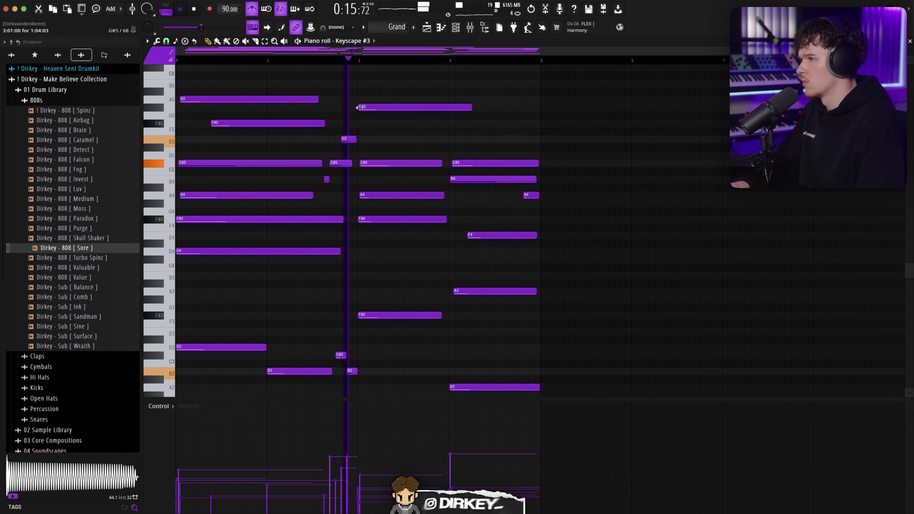
pyautogui.click(399, 139)
pyautogui.click(359, 63)
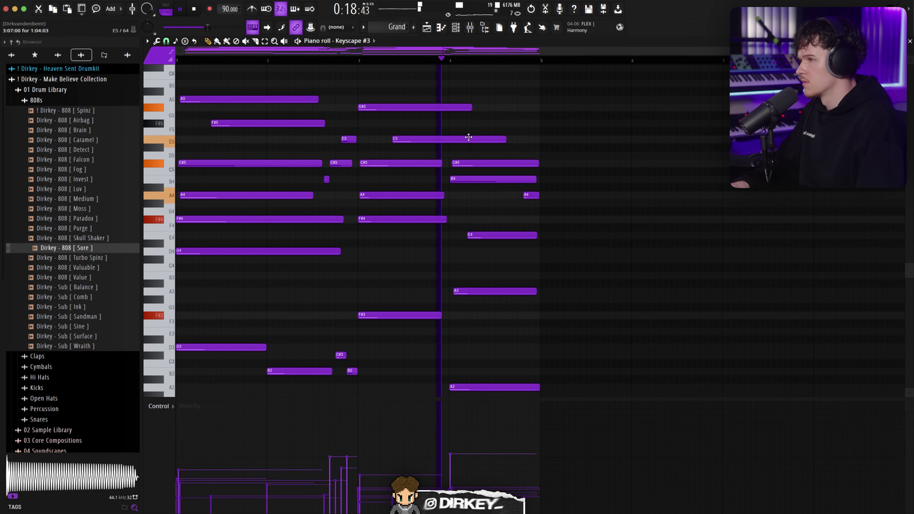
pyautogui.moveTo(471, 107); pyautogui.dragTo(429, 107)
pyautogui.moveTo(506, 140); pyautogui.dragTo(483, 140)
# Step: Add high G#5, B5, A5 and C#6 notes as two staggered pairs in the second half of bar 4
pyautogui.click(450, 61)
pyautogui.scroll(2, 450, 63)
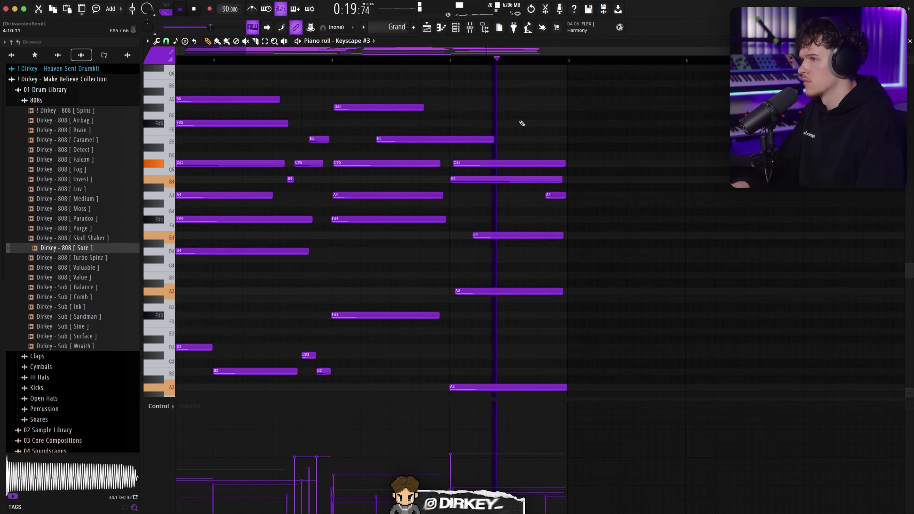
pyautogui.click(525, 106)
pyautogui.press('space')
pyautogui.click(516, 62)
pyautogui.press('space')
pyautogui.scroll(1, 538, 63)
pyautogui.press('space')
pyautogui.scroll(3, 546, 88)
pyautogui.click(538, 113)
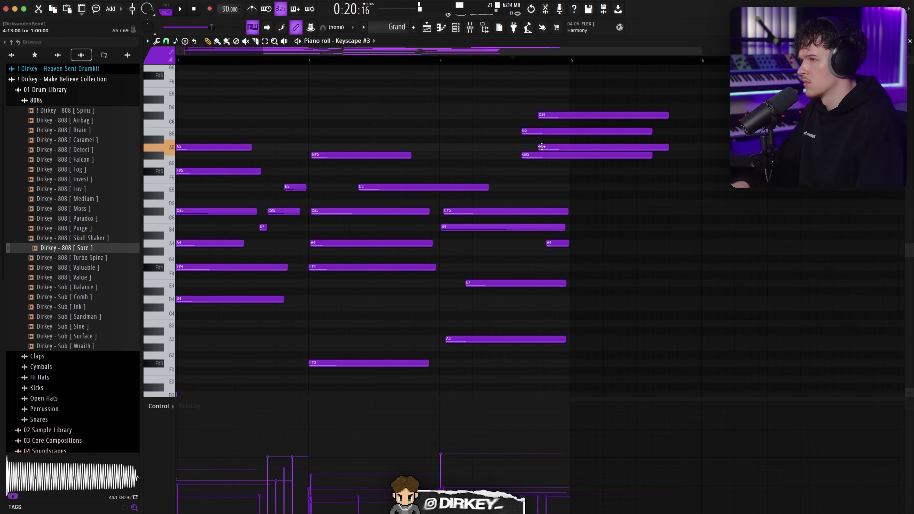
# Step: Route the Keyscape #3 channel to mixer track 3
pyautogui.click(469, 29)
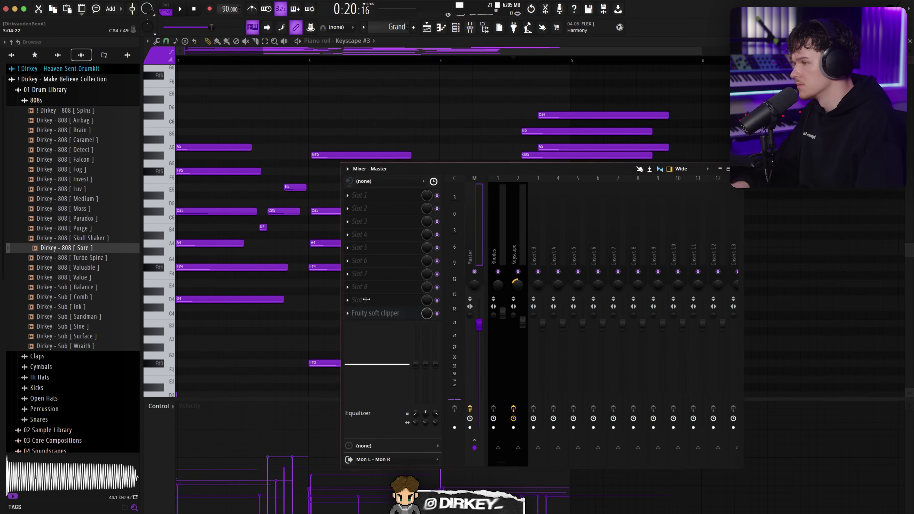
pyautogui.click(457, 27)
pyautogui.press('F6')
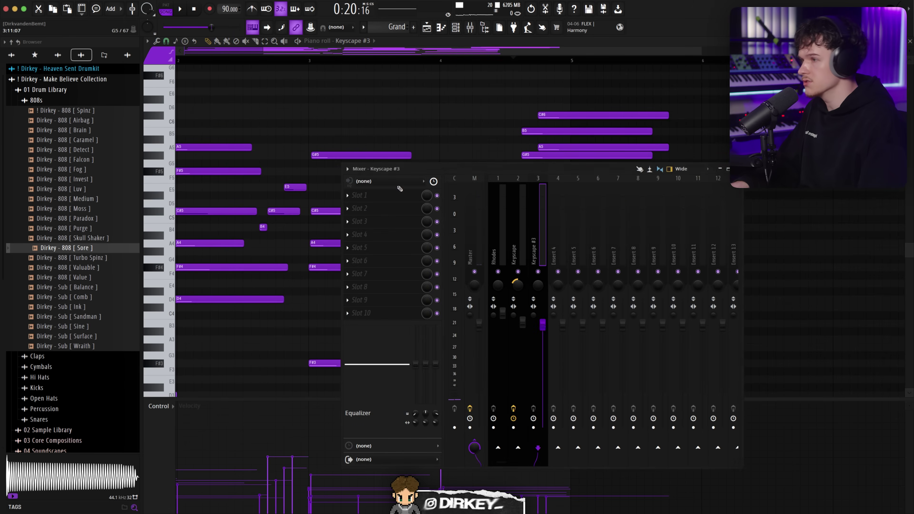
# Step: Load the UADx LA-2A Tube Compressor into slot 4 of the Keyscape #3 mixer track and return to the piano roll
pyautogui.press('space')
pyautogui.click(378, 234)
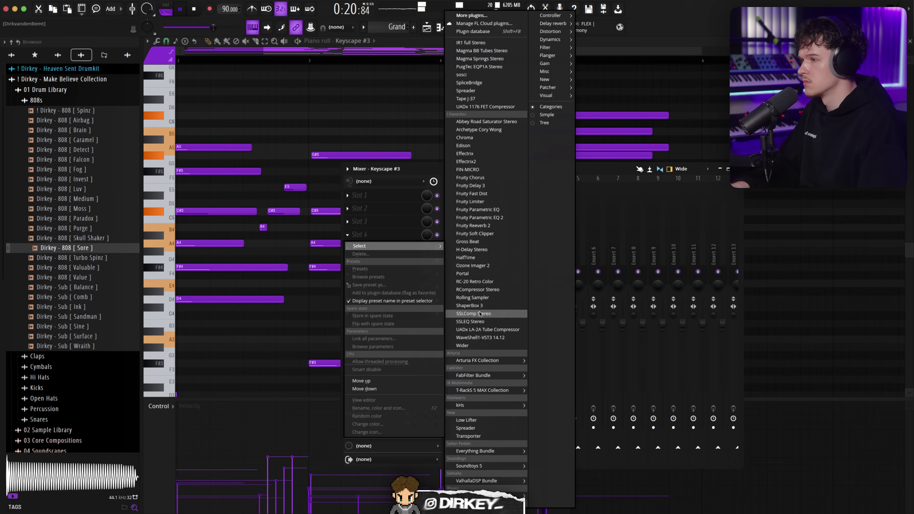
pyautogui.click(485, 331)
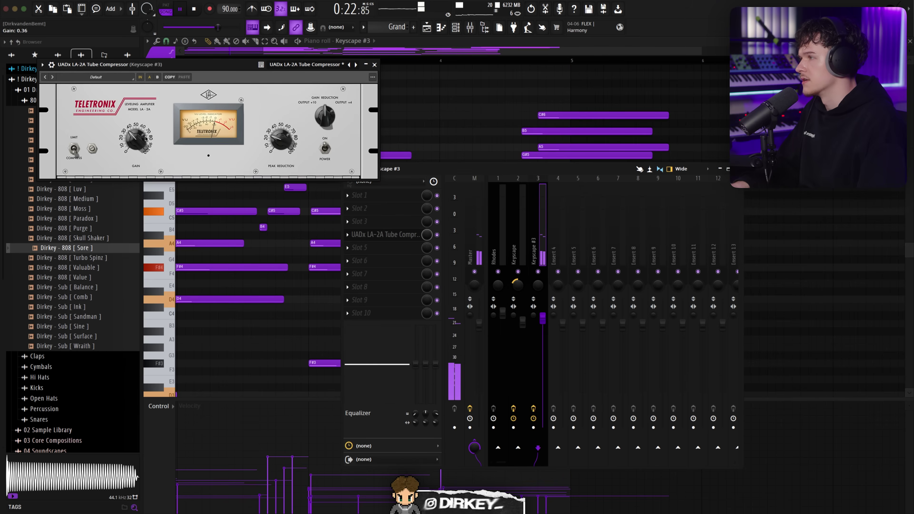
pyautogui.click(374, 64)
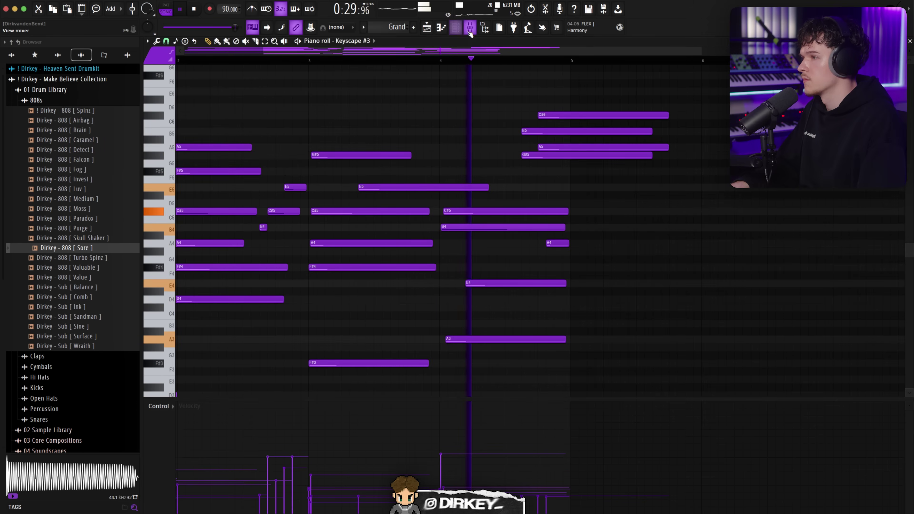
pyautogui.press('F9')
pyautogui.press('F9')
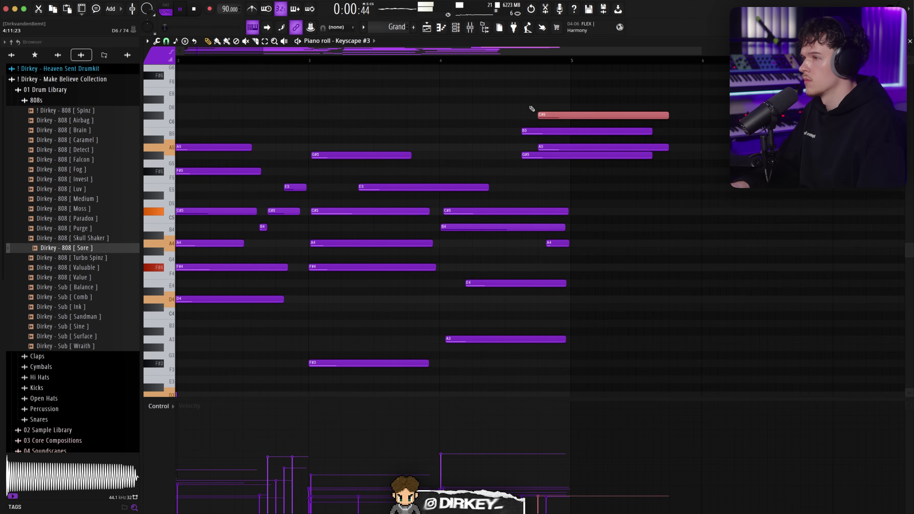
# Step: Shorten the four high notes in bar 4 to three steps each and remove the stray note at bar 5
pyautogui.moveTo(531, 108); pyautogui.dragTo(538, 147)
pyautogui.scroll(2, 534, 77)
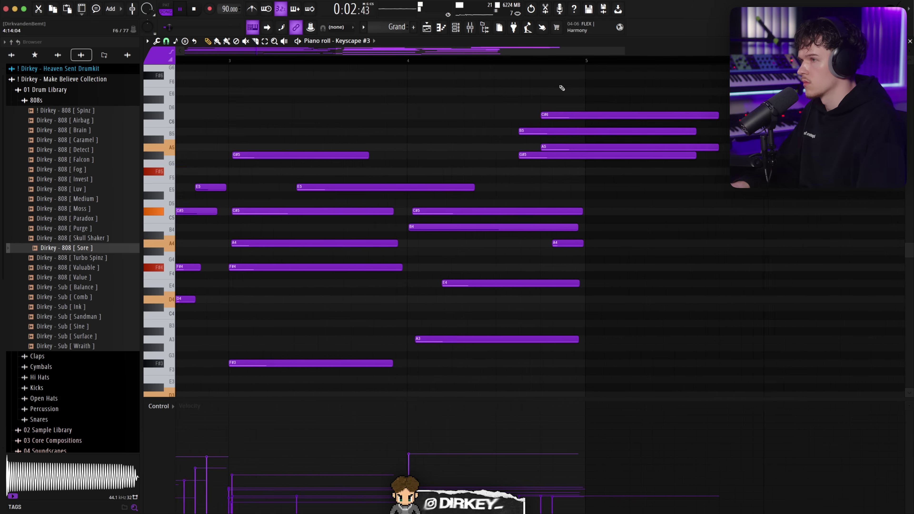
pyautogui.moveTo(738, 116); pyautogui.dragTo(593, 126)
pyautogui.click(596, 100)
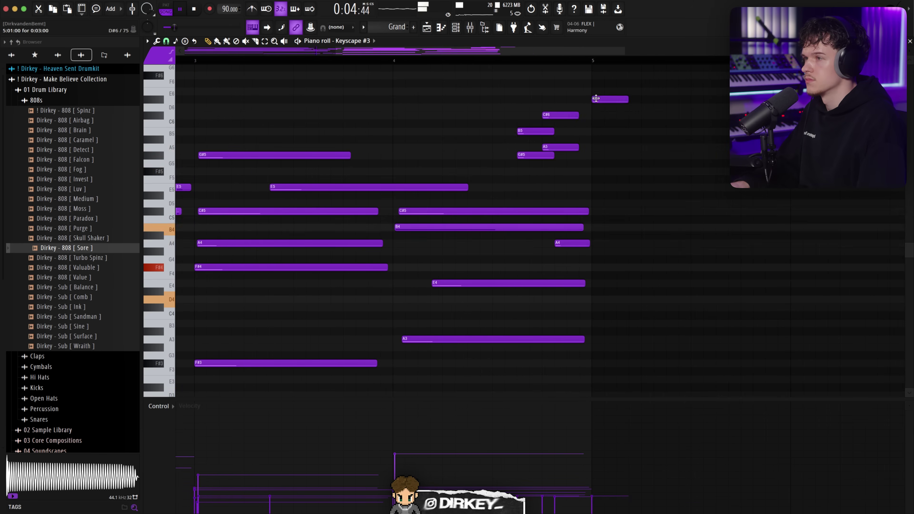
pyautogui.rightClick(597, 99)
# Step: Shift the high B5 and C#6 notes in bar 4 slightly later and extend the C#6 to the bar's end
pyautogui.rightClick(560, 116)
pyautogui.moveTo(525, 132); pyautogui.dragTo(529, 132)
pyautogui.click(554, 114)
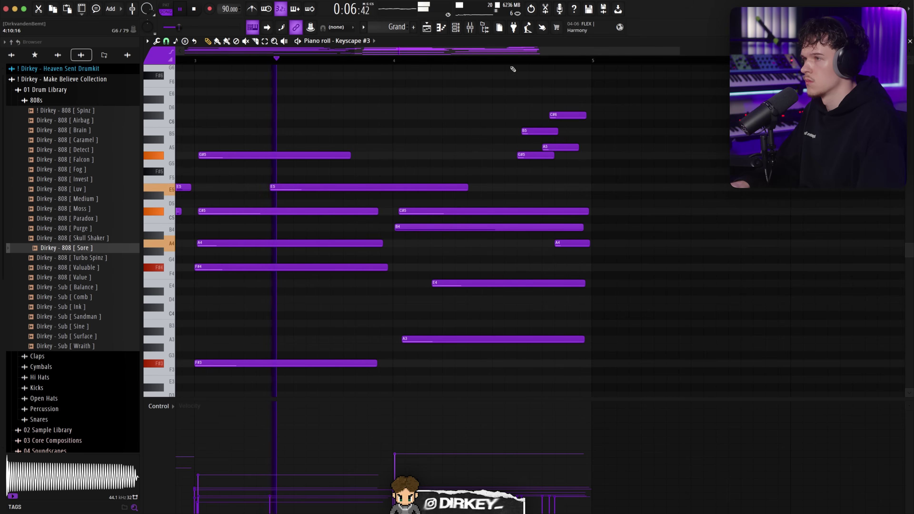
pyautogui.moveTo(581, 115); pyautogui.dragTo(587, 117)
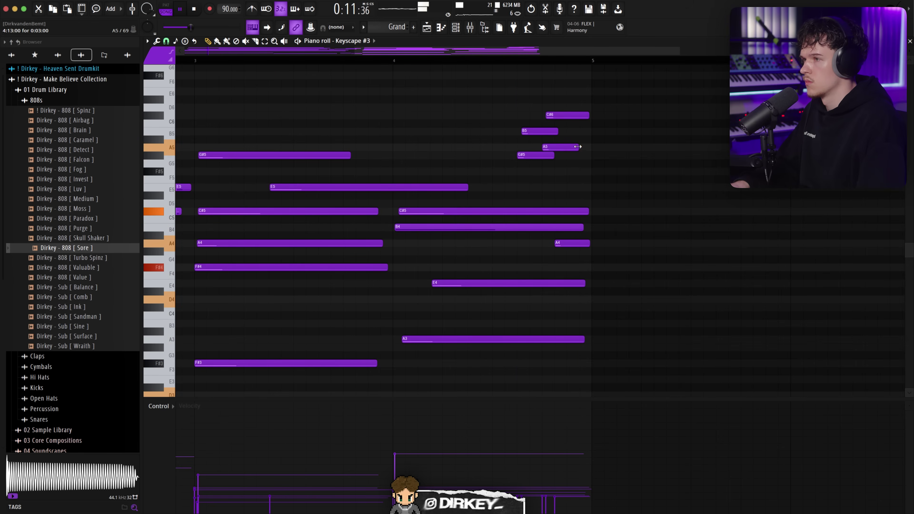
# Step: Lower the velocities of the short C#3 and B2 notes at the end of bar 2, clear the selection and replay
pyautogui.scroll(-4, 544, 64)
pyautogui.scroll(-4, 468, 176)
pyautogui.moveTo(360, 308); pyautogui.dragTo(334, 327)
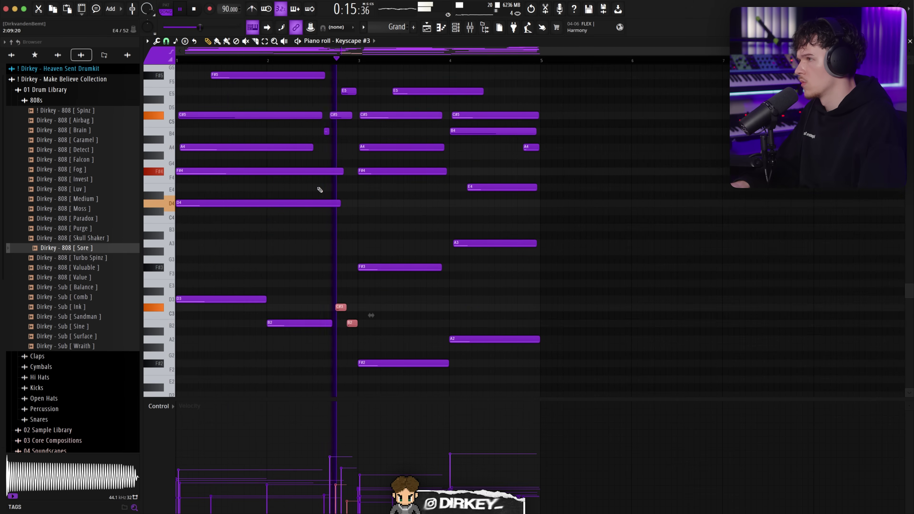
pyautogui.scroll(-5, 405, 230)
pyautogui.scroll(6, 423, 228)
pyautogui.click(424, 228)
pyautogui.scroll(1, 452, 198)
pyautogui.scroll(3, 446, 173)
pyautogui.press('space')
pyautogui.press('space')
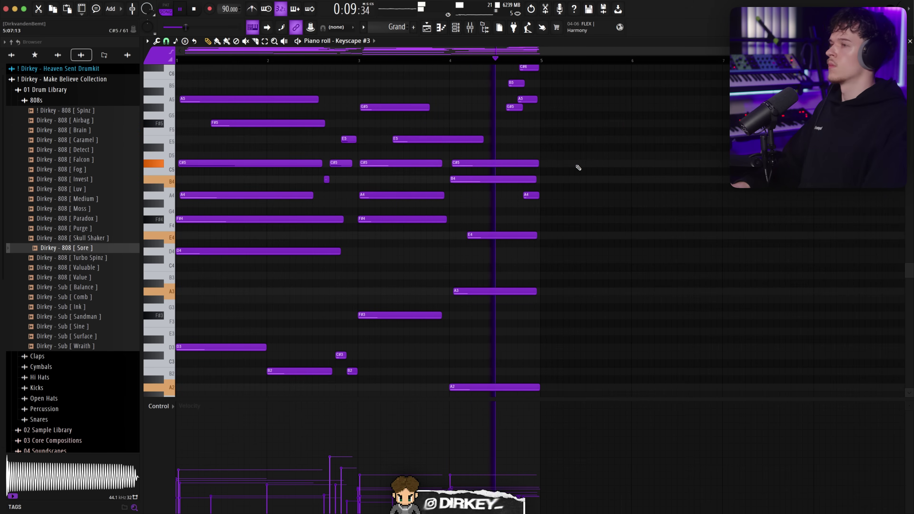
# Step: Unmute tracks 1 to 3 in the playlist so all piano layers play together
pyautogui.click(456, 29)
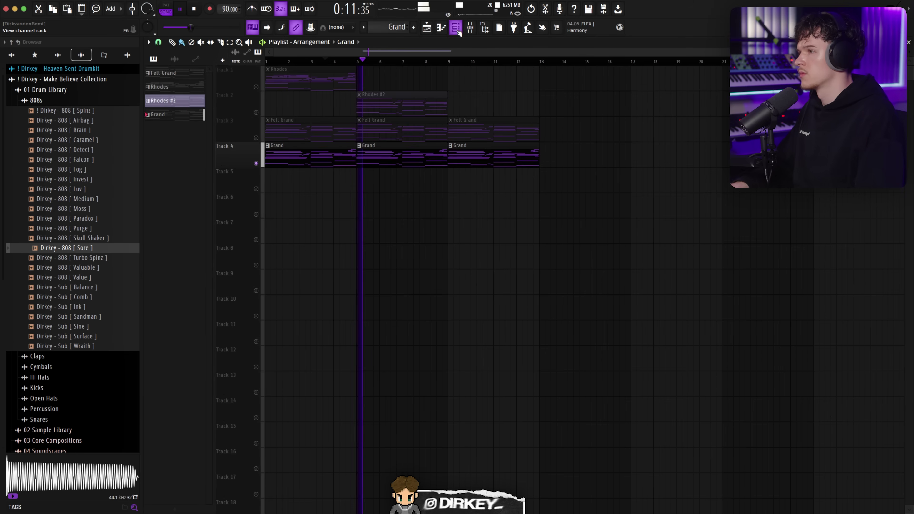
pyautogui.click(256, 137)
pyautogui.click(259, 110)
pyautogui.click(260, 90)
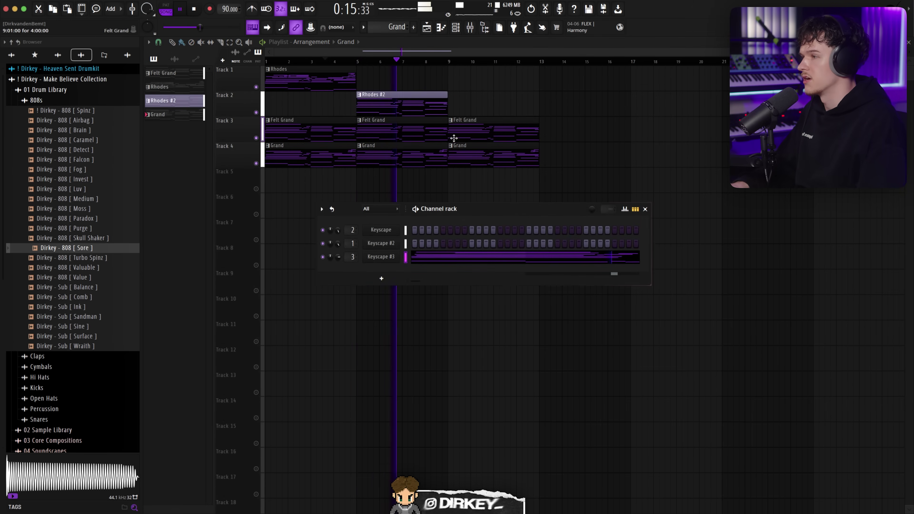
# Step: Solo the Keyscape #3 mixer track and pan it 32% right
pyautogui.click(470, 26)
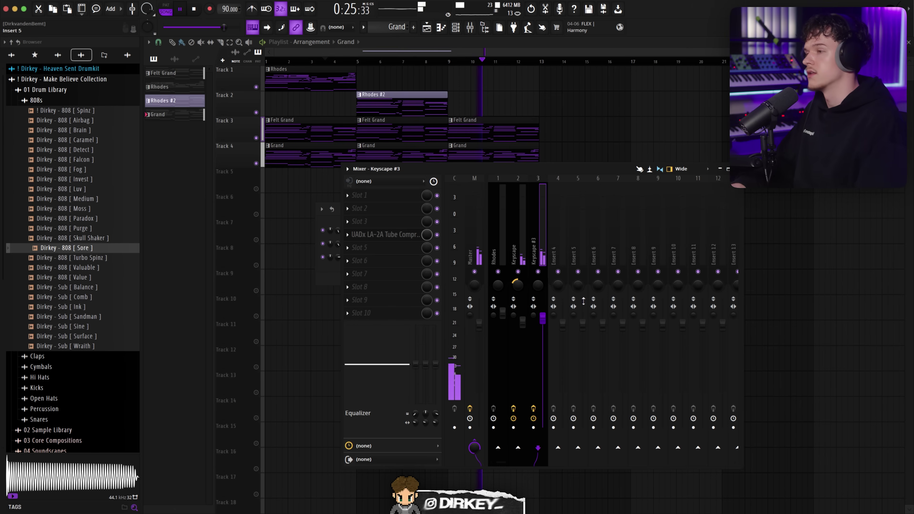
pyautogui.press('space')
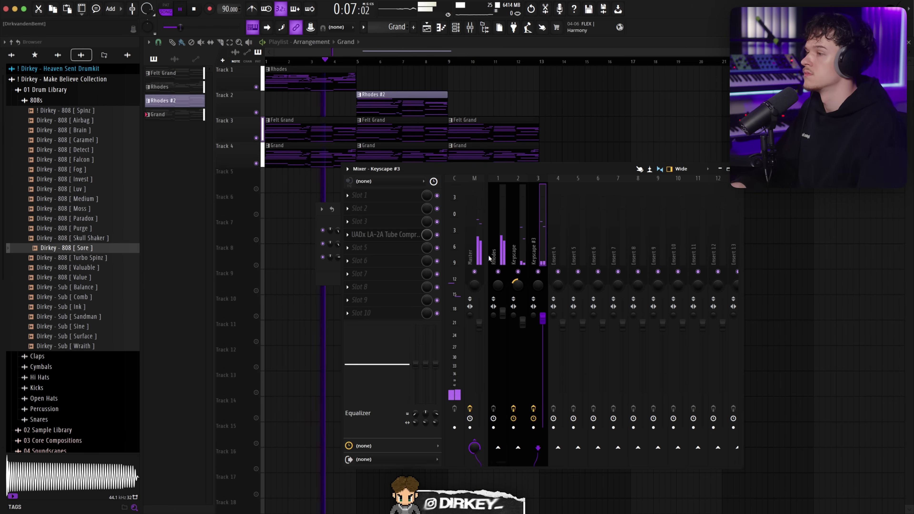
pyautogui.click(471, 28)
pyautogui.click(470, 27)
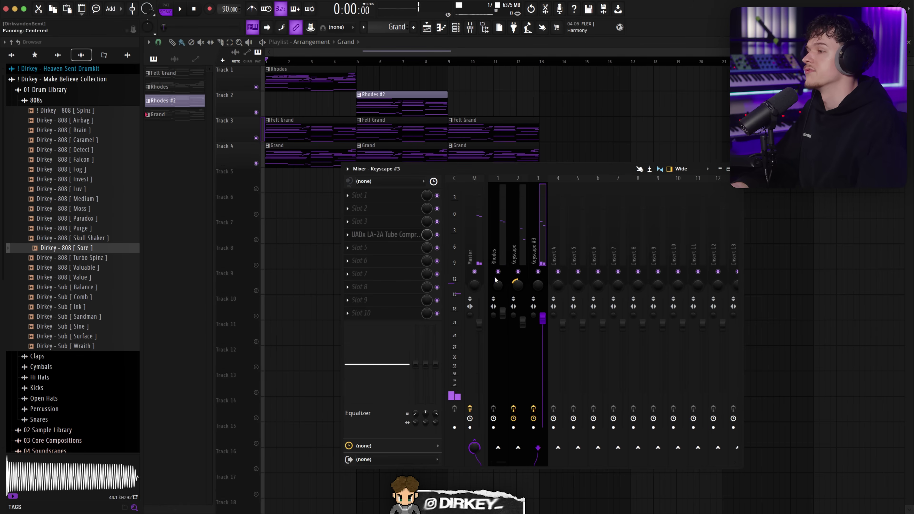
pyautogui.press('space')
pyautogui.moveTo(541, 284); pyautogui.dragTo(541, 276)
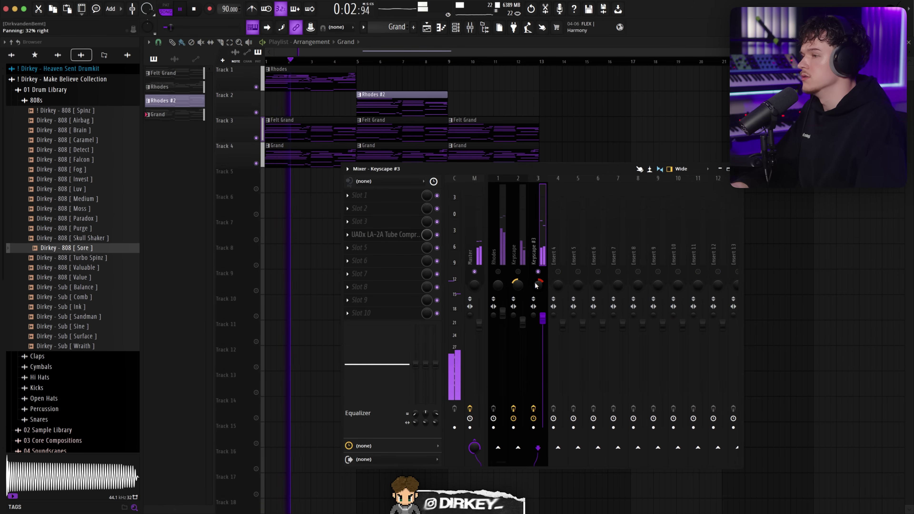
# Step: Lower the Rhodes mixer track's volume to 103% and solo the Keyscape track
pyautogui.click(504, 280)
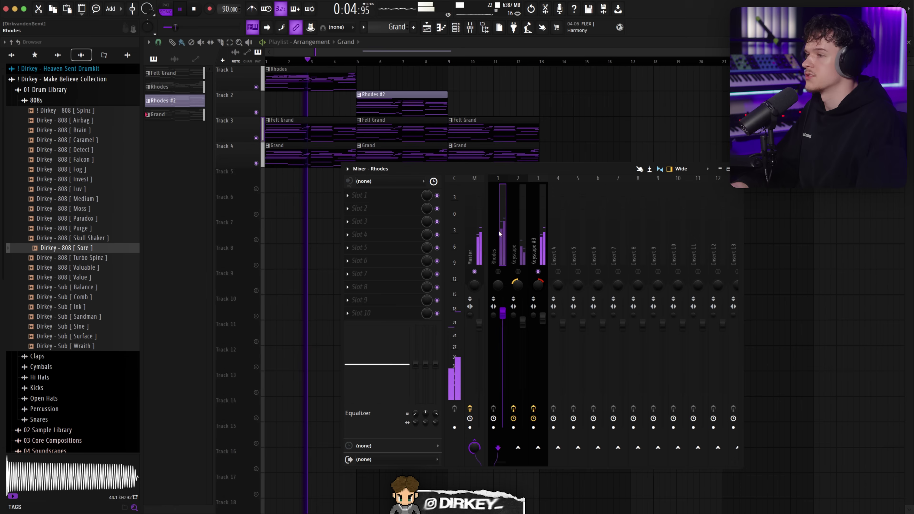
pyautogui.moveTo(503, 314); pyautogui.dragTo(503, 322)
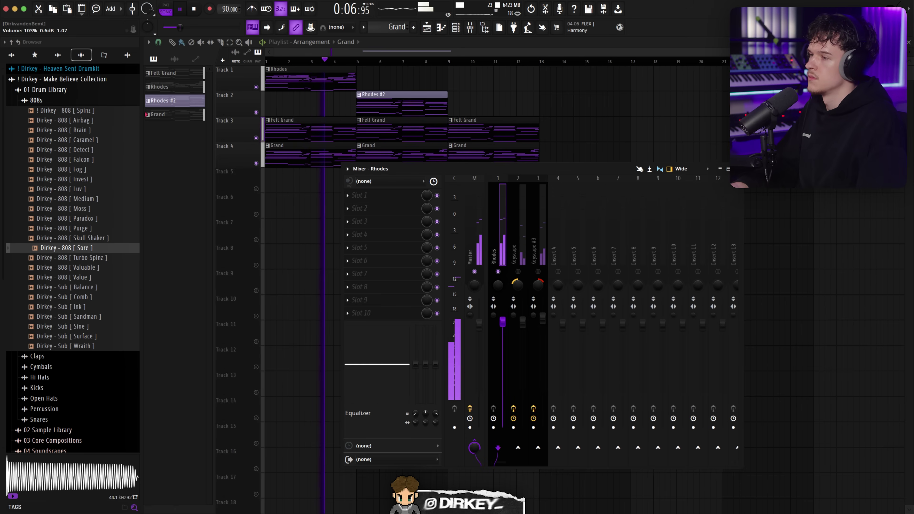
pyautogui.rightClick(518, 271)
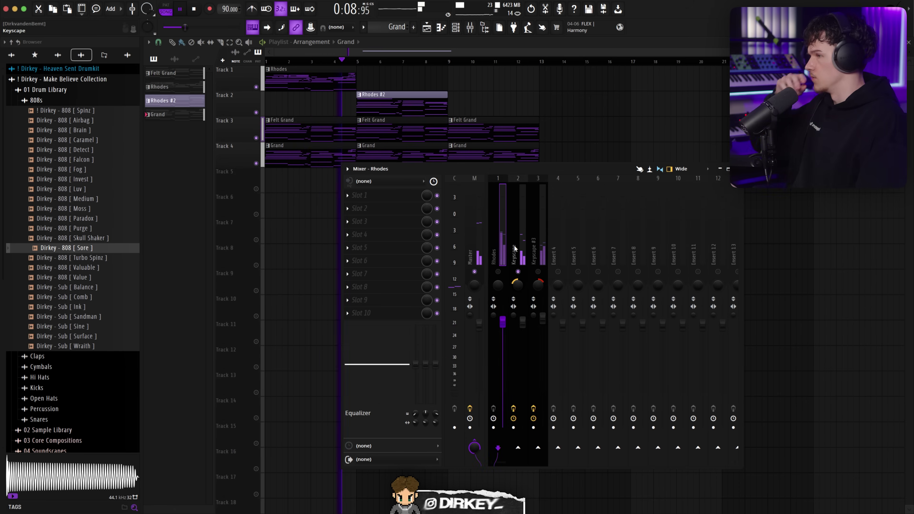
# Step: Rename the Keyscape #3 mixer track to Grand and the Keyscape mixer track to Felt
pyautogui.click(534, 259)
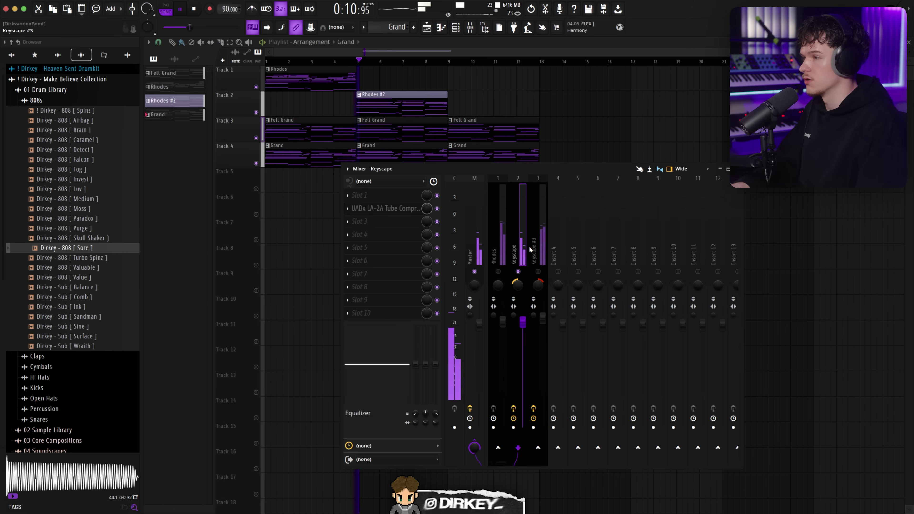
pyautogui.press('F2')
pyautogui.write('Gran')
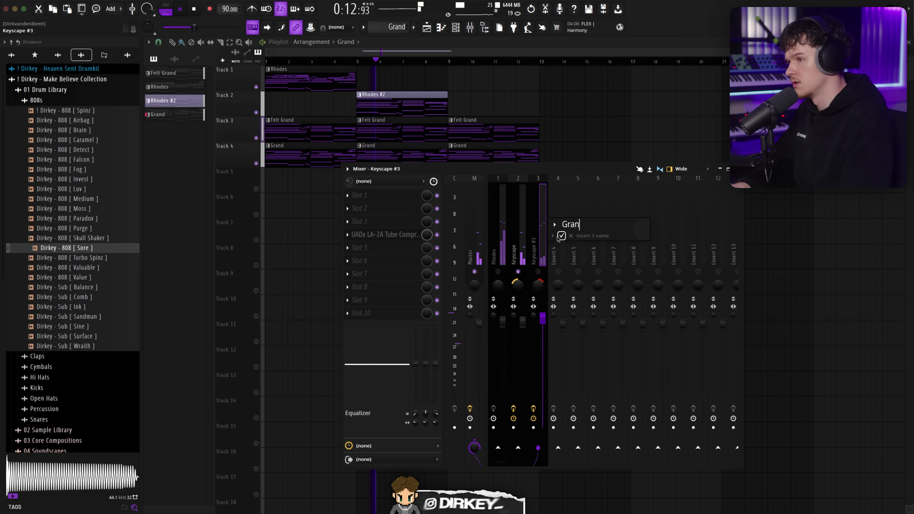
pyautogui.click(517, 245)
pyautogui.press('F2')
pyautogui.write('Fel')
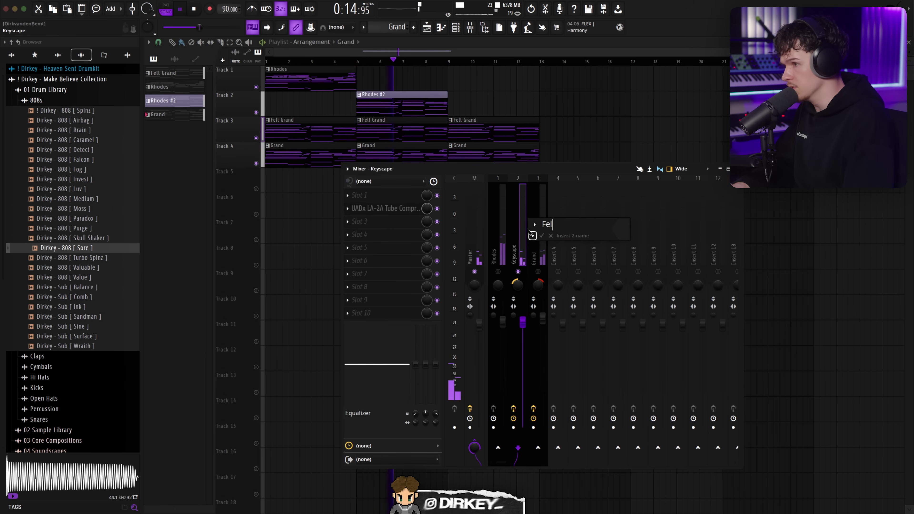
pyautogui.write('t')
pyautogui.press('Return')
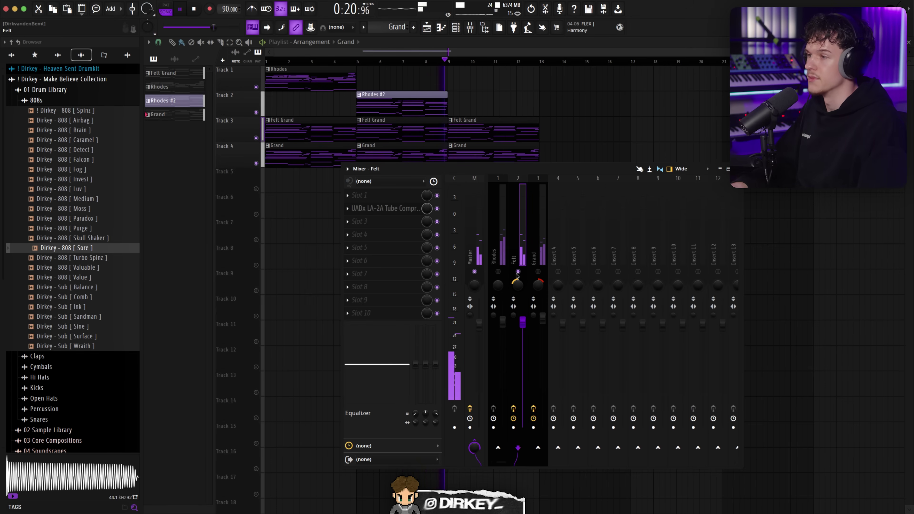
# Step: Solo the Rhodes mixer track, restart playback and load PuigTec EQP1A Stereo into its first effect slot
pyautogui.click(499, 257)
pyautogui.press('space')
pyautogui.press('space')
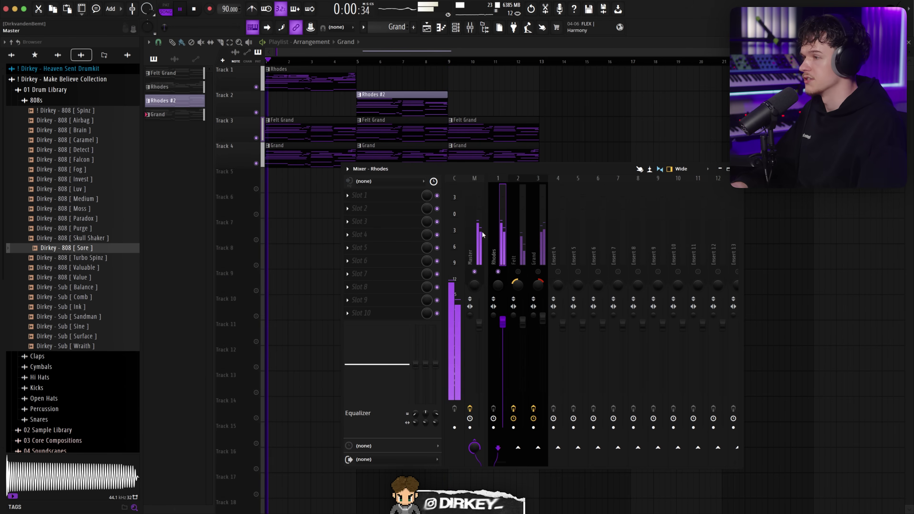
pyautogui.click(360, 195)
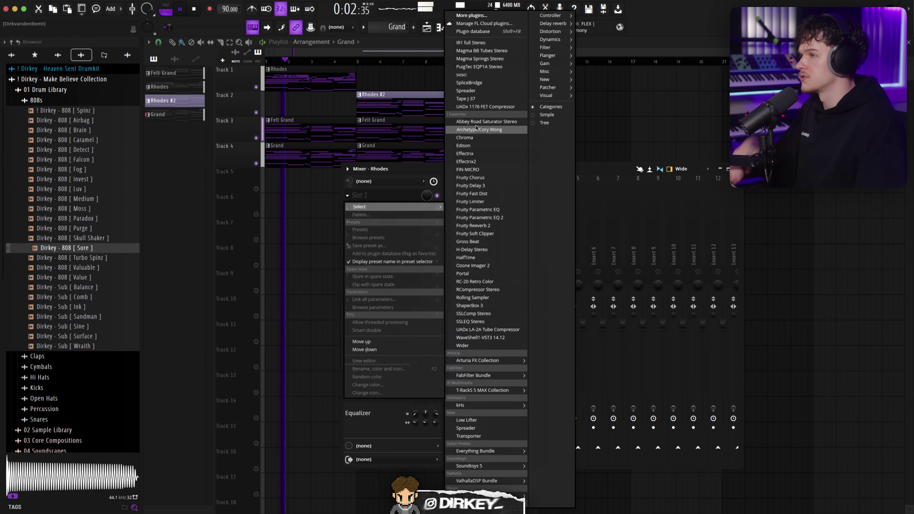
pyautogui.click(494, 67)
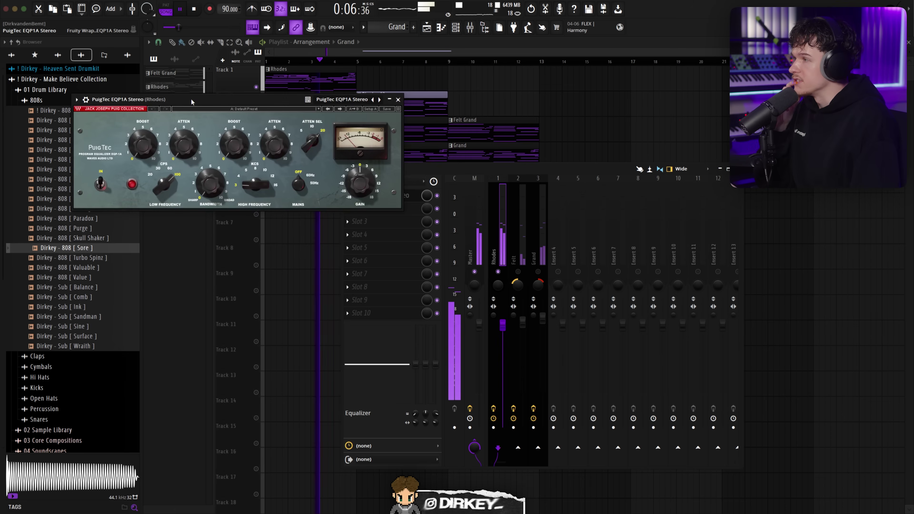
# Step: On PuigTec, set the bandwidth to about 3.7, low frequency to 60 CPS, low boost to 3.9 and high attenuation to 2.1, adjusting the high frequency
pyautogui.moveTo(366, 242); pyautogui.dragTo(366, 220)
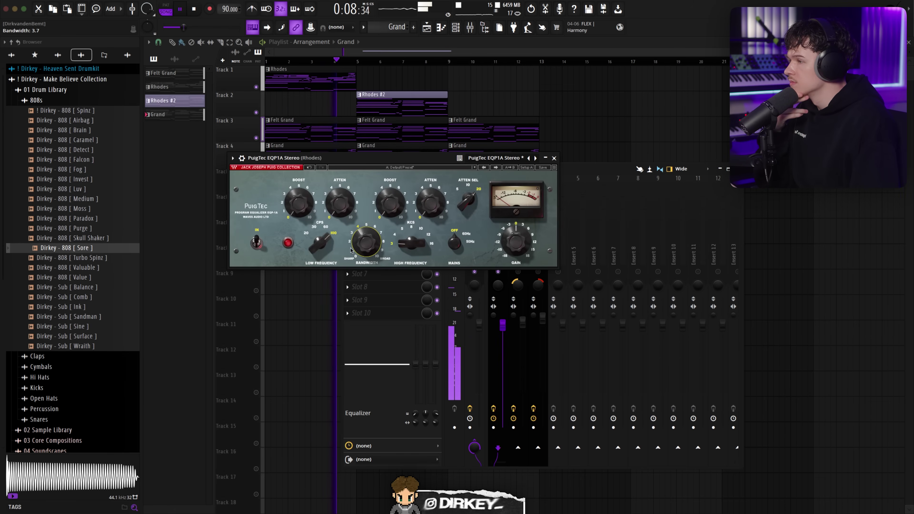
pyautogui.moveTo(319, 242); pyautogui.dragTo(320, 252)
pyautogui.moveTo(299, 203); pyautogui.dragTo(299, 194)
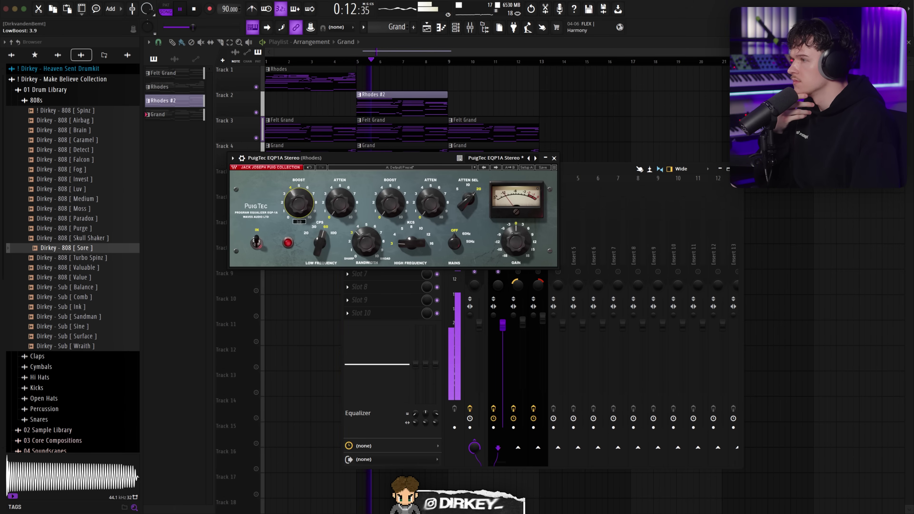
pyautogui.moveTo(404, 244); pyautogui.dragTo(405, 238)
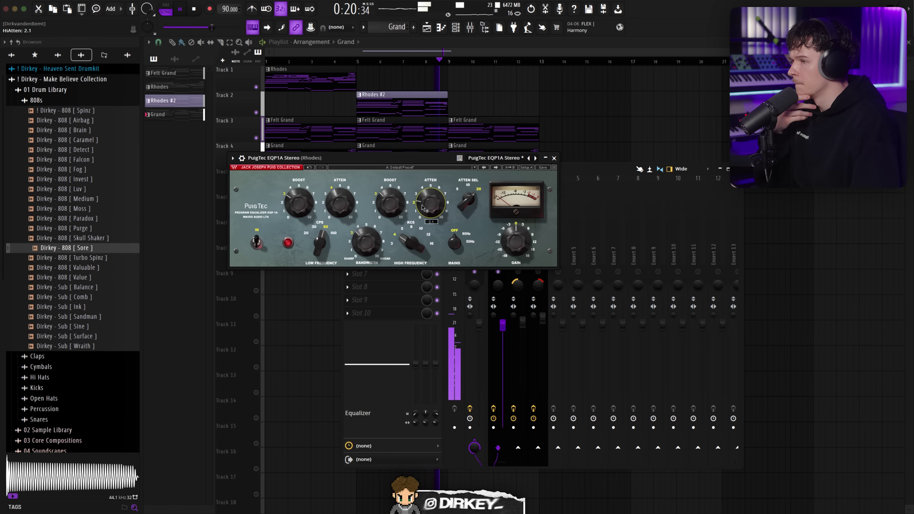
pyautogui.click(554, 158)
# Step: Load Fruity Parametric EQ 2 into the second Rhodes effect slot and make band 1 a high pass at about 39 Hz
pyautogui.click(357, 208)
pyautogui.click(505, 217)
pyautogui.rightClick(268, 234)
pyautogui.moveTo(281, 256)
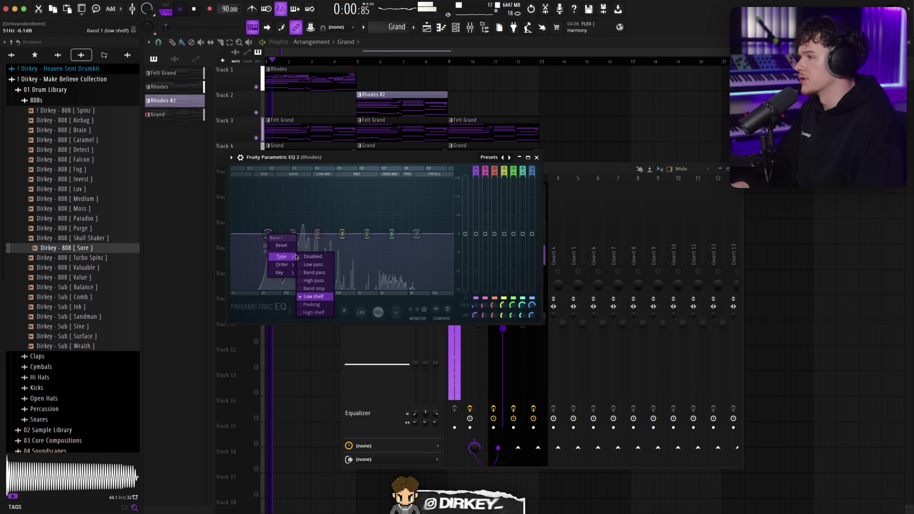
pyautogui.click(315, 280)
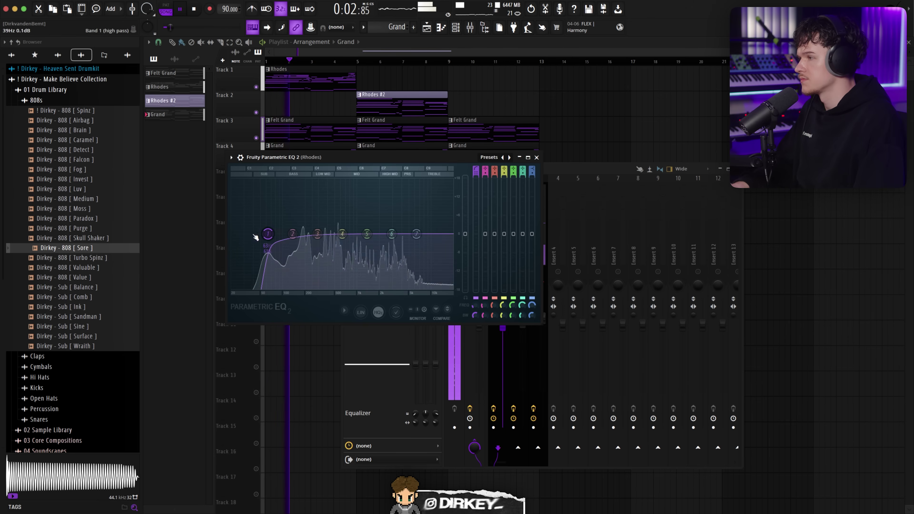
# Step: Raise EQ bands 3 and 5 slightly and boost band 6 by about 3.9 dB at 6910 Hz
pyautogui.moveTo(366, 233); pyautogui.dragTo(354, 235)
pyautogui.moveTo(317, 233); pyautogui.dragTo(296, 231)
pyautogui.moveTo(354, 235); pyautogui.dragTo(423, 222)
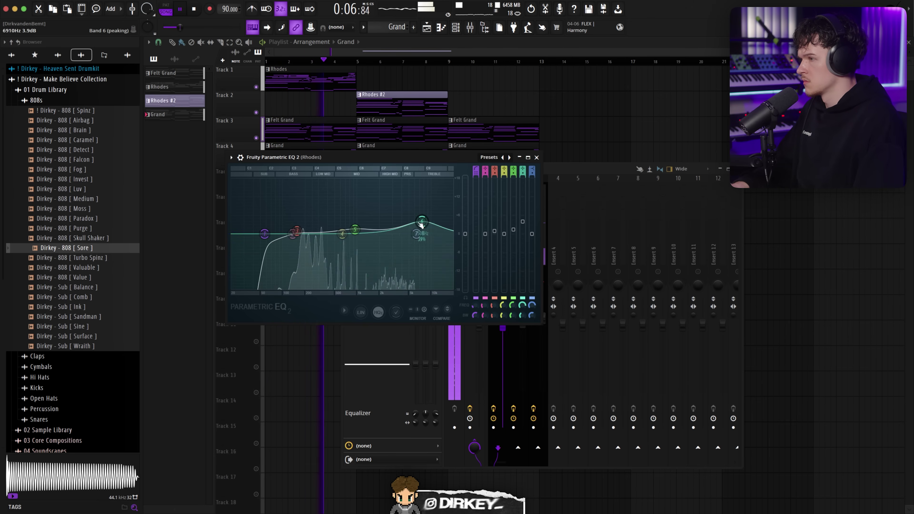
pyautogui.click(536, 157)
# Step: Load UADx LA-2A Tube Compressor into the third Rhodes effect slot and fine-tune it while playing from the start
pyautogui.click(359, 221)
pyautogui.click(486, 330)
pyautogui.press('space')
pyautogui.press('space')
pyautogui.press('space')
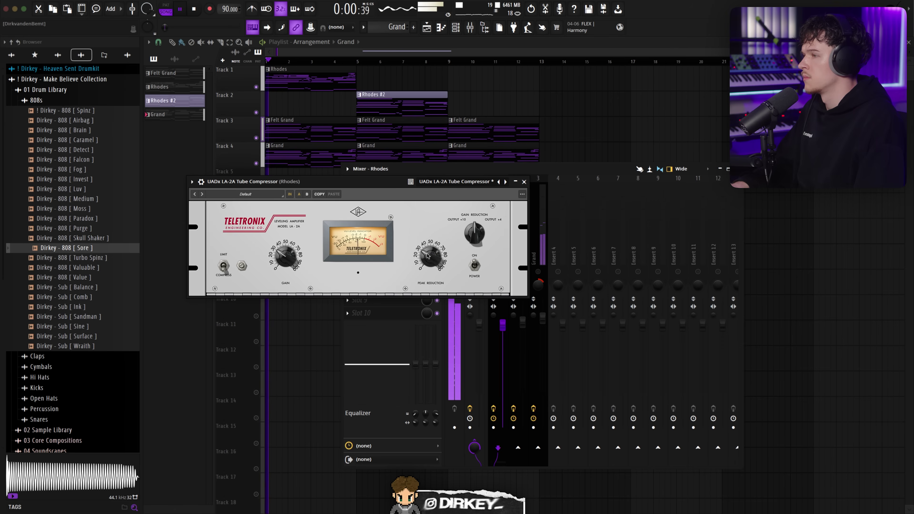
pyautogui.scroll(-1, 293, 258)
pyautogui.click(516, 182)
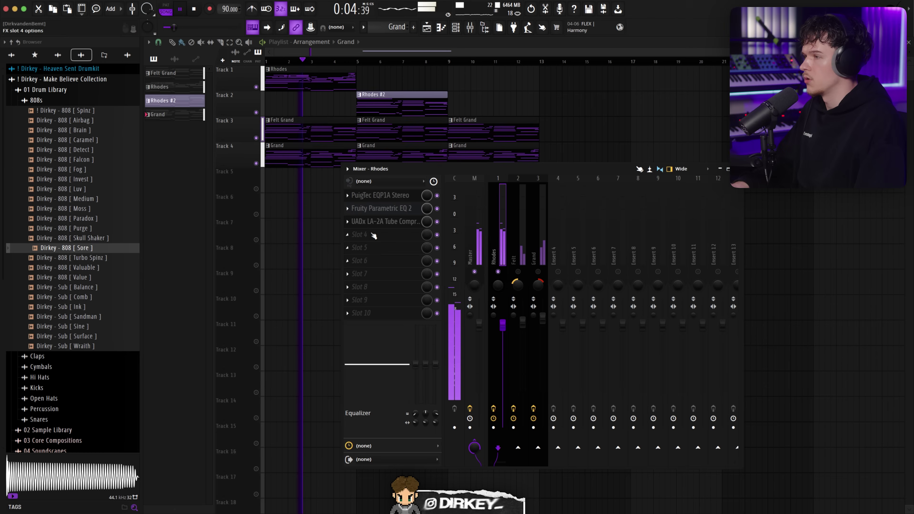
pyautogui.click(374, 195)
pyautogui.scroll(-1, 279, 259)
pyautogui.click(515, 181)
# Step: Load Soundtoys Decapitator into the fourth Rhodes effect slot and raise its drive to about 0.45 while auditioning
pyautogui.click(359, 234)
pyautogui.moveTo(396, 246)
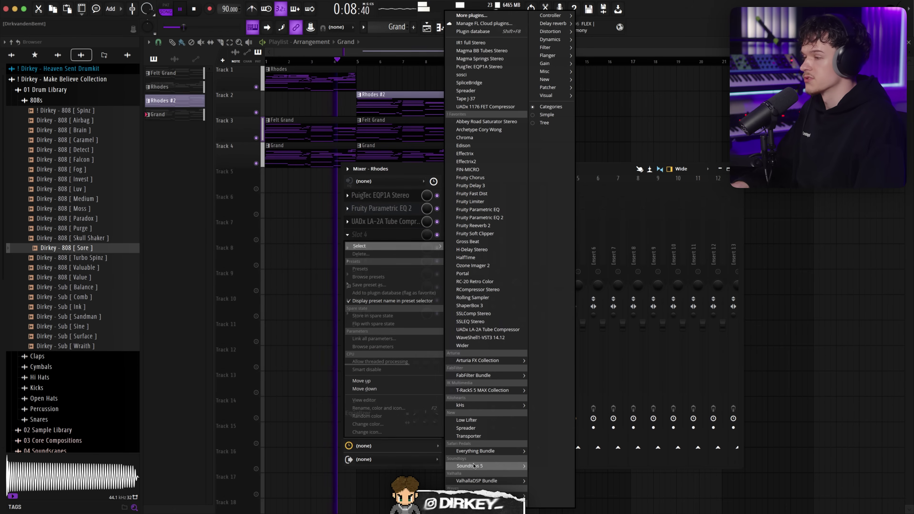
pyautogui.moveTo(485, 465)
pyautogui.click(549, 302)
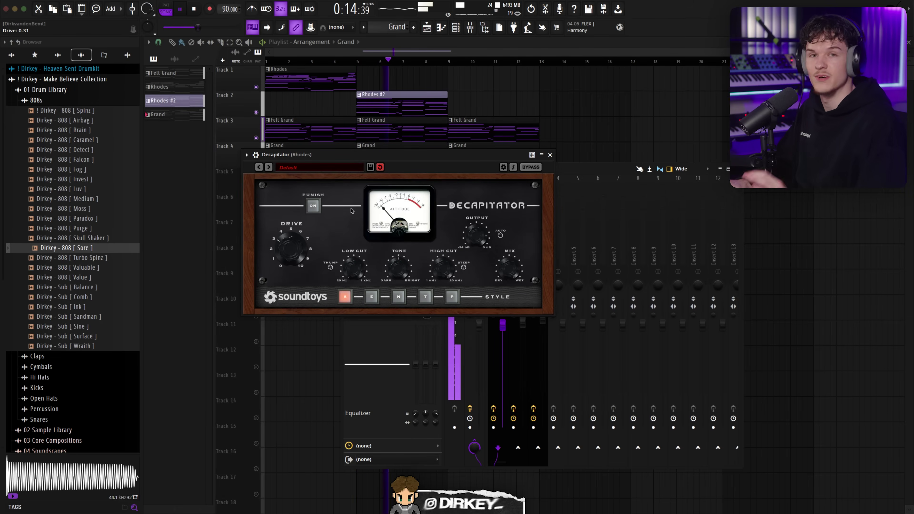
pyautogui.press('space')
pyautogui.press('space')
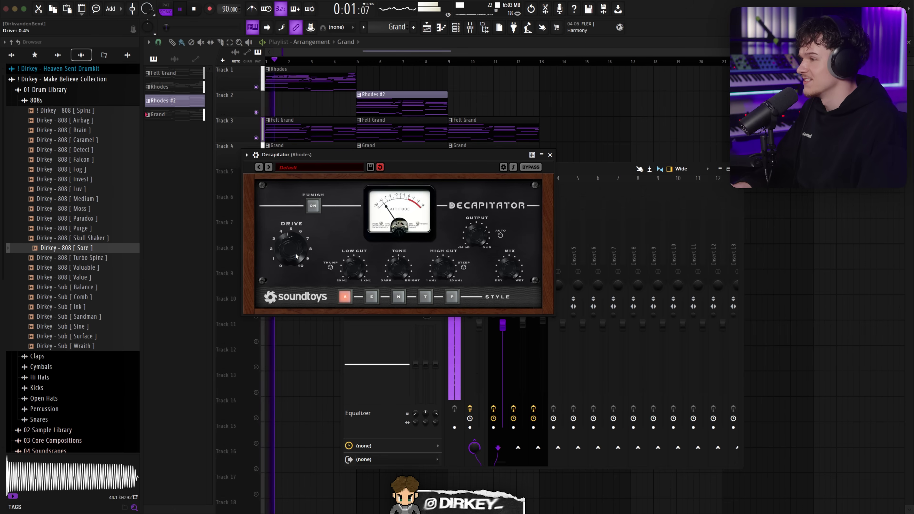
pyautogui.press('space')
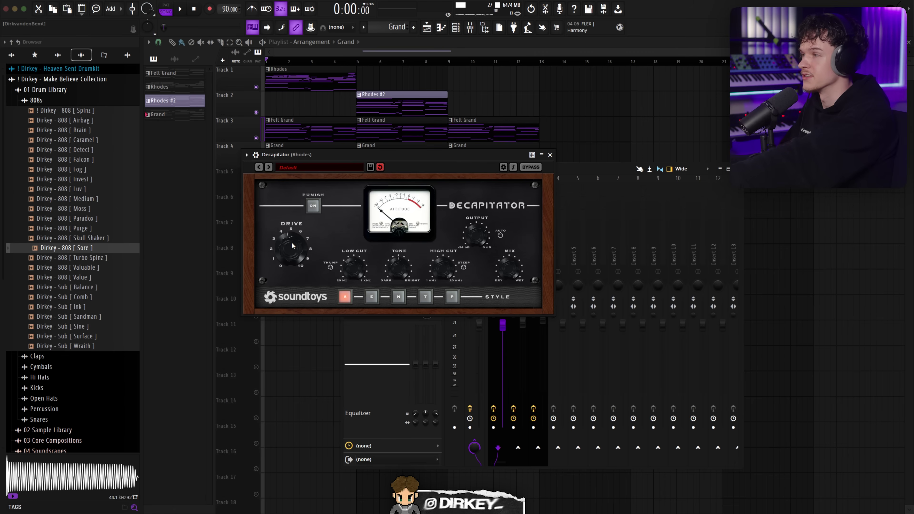
pyautogui.press('space')
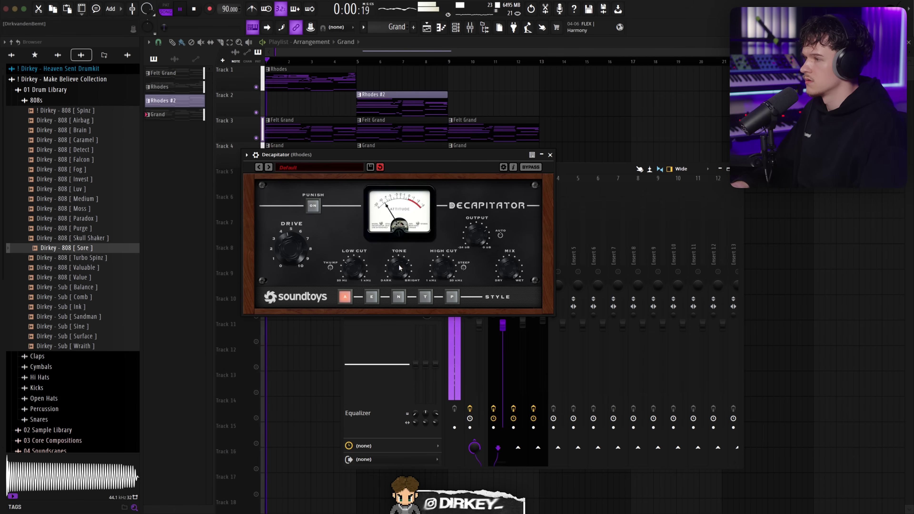
# Step: Adjust Decapitator's tone and set its mix to about 0.70
pyautogui.moveTo(399, 295); pyautogui.dragTo(398, 264)
pyautogui.press('space')
pyautogui.press('space')
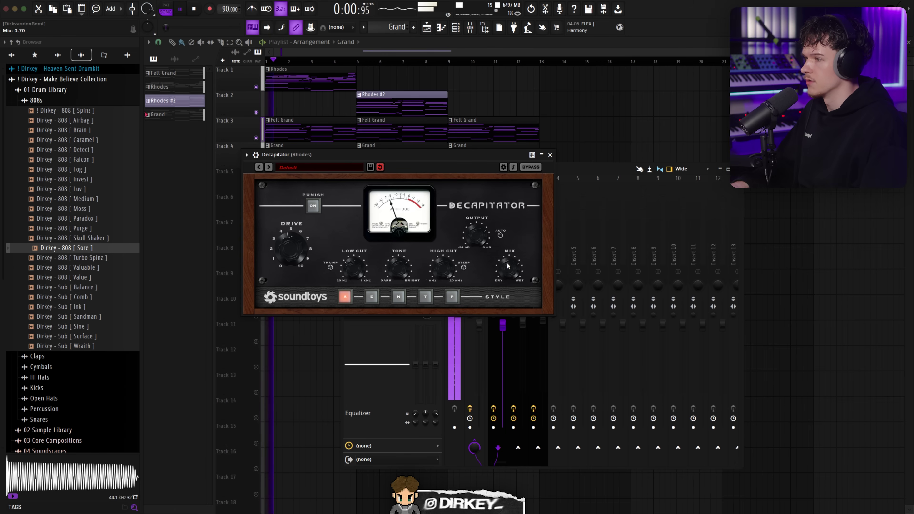
pyautogui.click(549, 154)
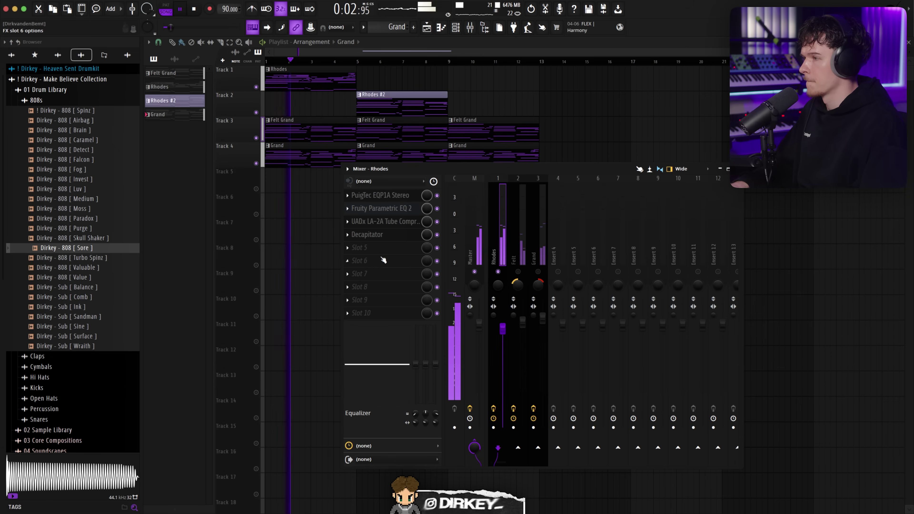
# Step: Load ValhallaVintageVerb into the fifth Rhodes effect slot and raise its low cut to 590 Hz
pyautogui.click(374, 248)
pyautogui.moveTo(360, 258)
pyautogui.moveTo(480, 482)
pyautogui.click(566, 503)
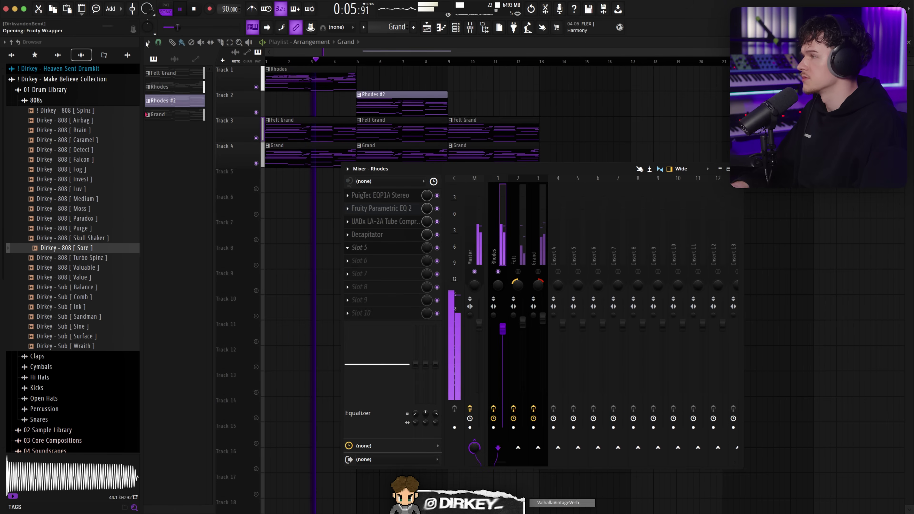
pyautogui.press('space')
pyautogui.moveTo(509, 259); pyautogui.dragTo(509, 248)
pyautogui.press('space')
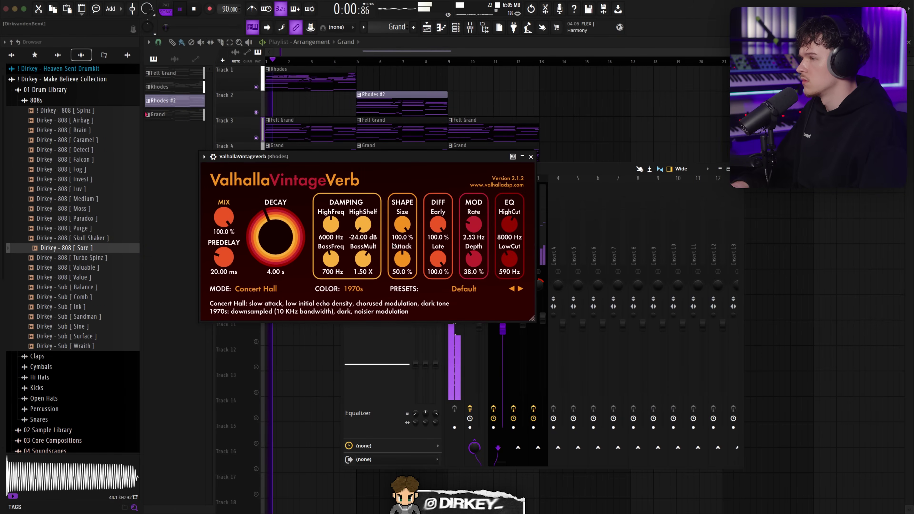
# Step: Set the reverb's size to 78.4%, predelay to 6.89 ms and decay to 3.87 s, and lower its mix
pyautogui.moveTo(402, 225); pyautogui.dragTo(401, 205)
pyautogui.click(400, 224)
pyautogui.moveTo(224, 258); pyautogui.dragTo(223, 269)
pyautogui.moveTo(267, 248); pyautogui.dragTo(265, 250)
pyautogui.moveTo(220, 221); pyautogui.dragTo(217, 249)
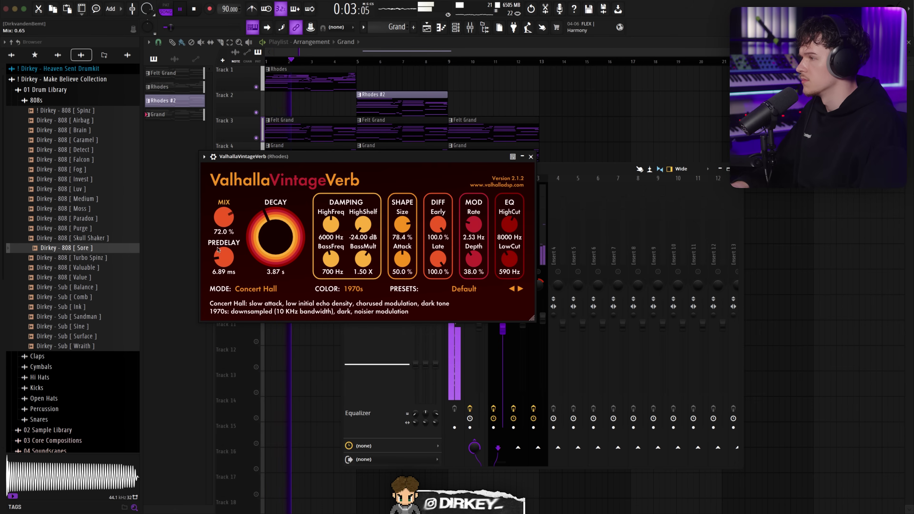
pyautogui.press('Escape')
# Step: Try Arturia's Chorus JUN-6 in the seventh Rhodes effect slot
pyautogui.click(356, 273)
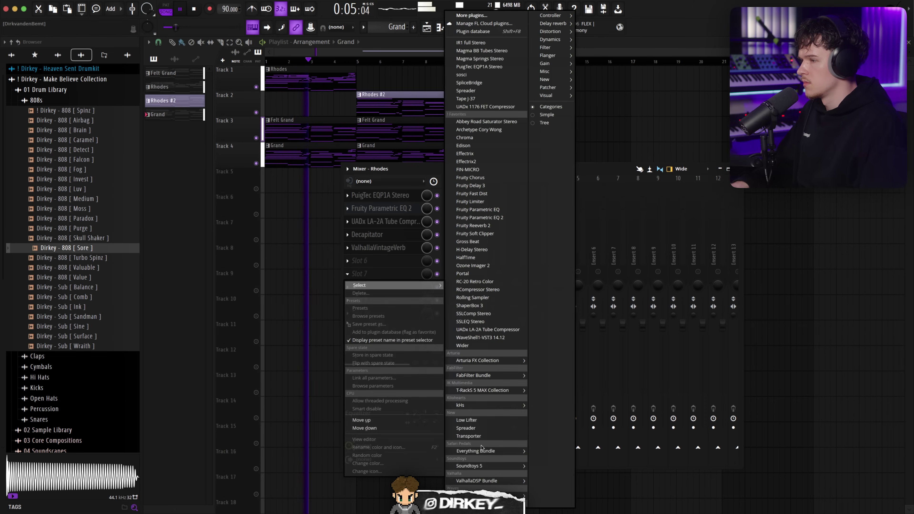
pyautogui.moveTo(498, 360)
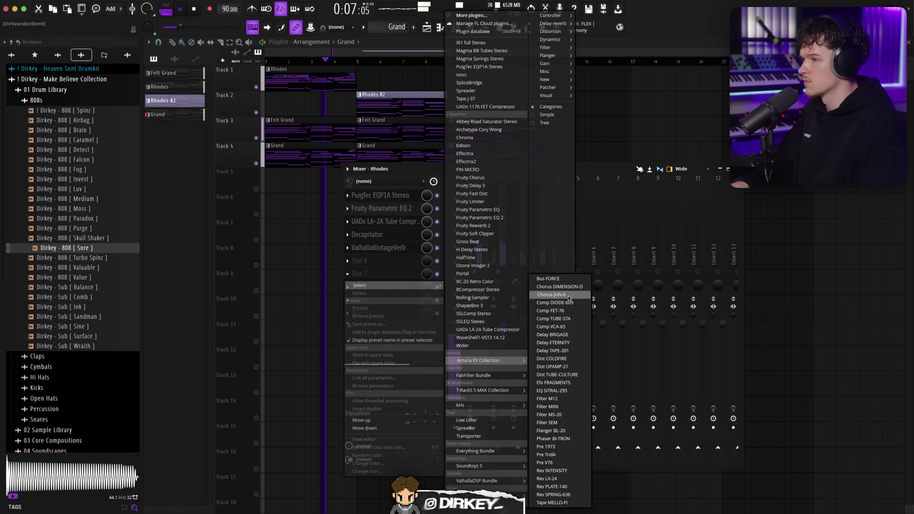
pyautogui.click(550, 294)
pyautogui.moveTo(187, 73); pyautogui.dragTo(364, 310)
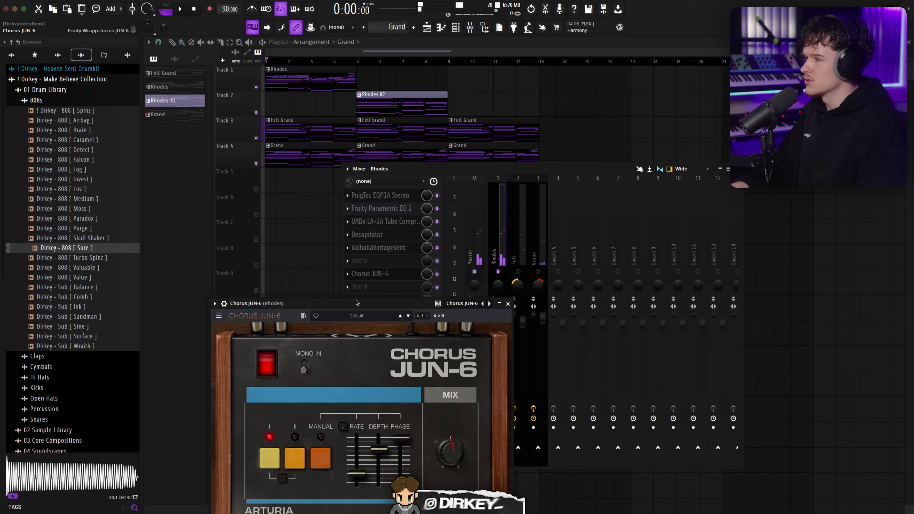
# Step: Replace Chorus JUN-6 with Fruity Chorus, lower its slot mix level and place it above Decapitator
pyautogui.click(356, 273)
pyautogui.moveTo(395, 285)
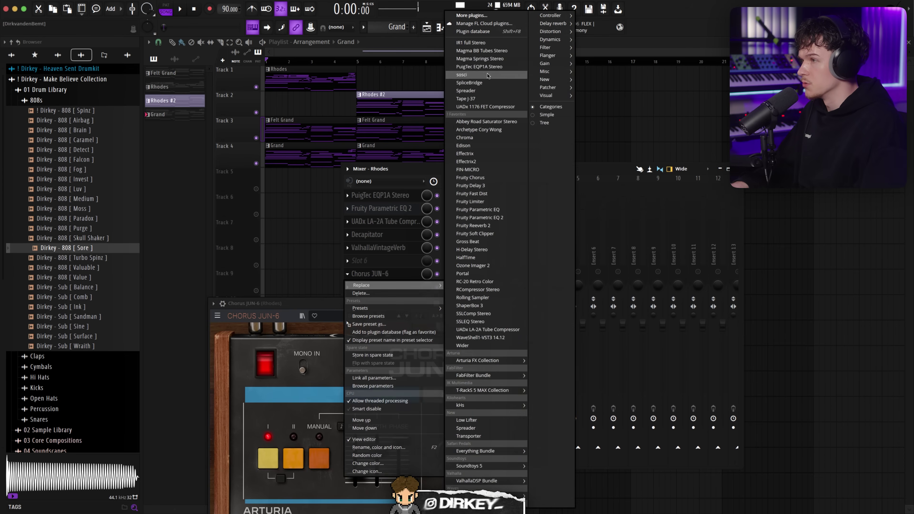
pyautogui.click(503, 178)
pyautogui.press('space')
pyautogui.moveTo(430, 275); pyautogui.dragTo(384, 250)
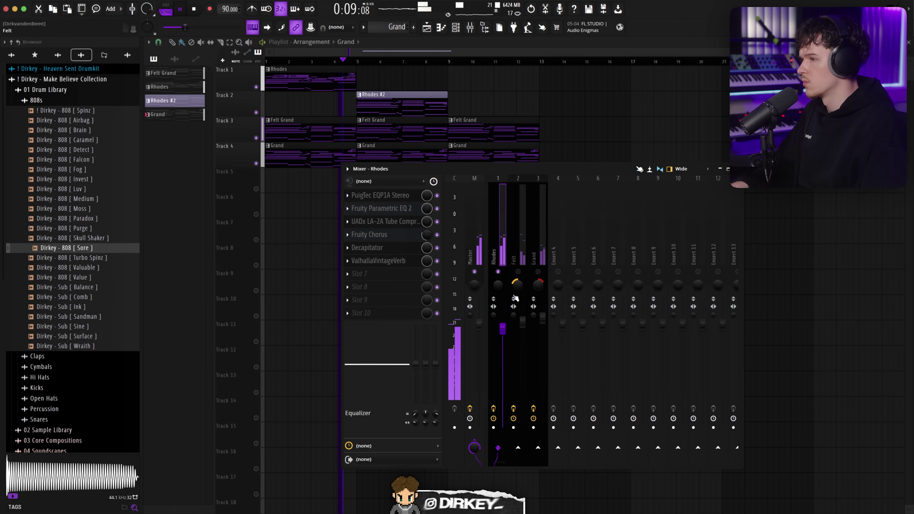
# Step: Replay the arrangement, then move all Felt Grand and Grand clips down two tracks to Tracks 5 and 6
pyautogui.press('space')
pyautogui.press('F9')
pyautogui.press('space')
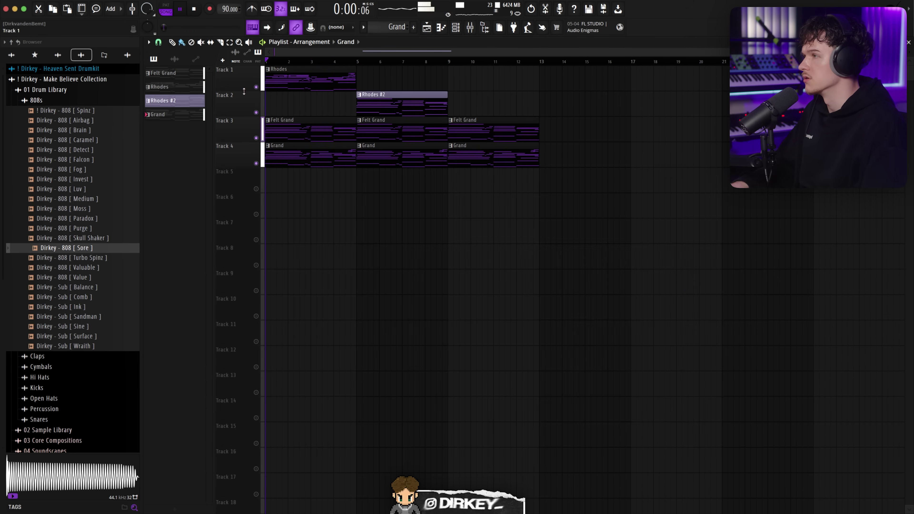
pyautogui.click(469, 27)
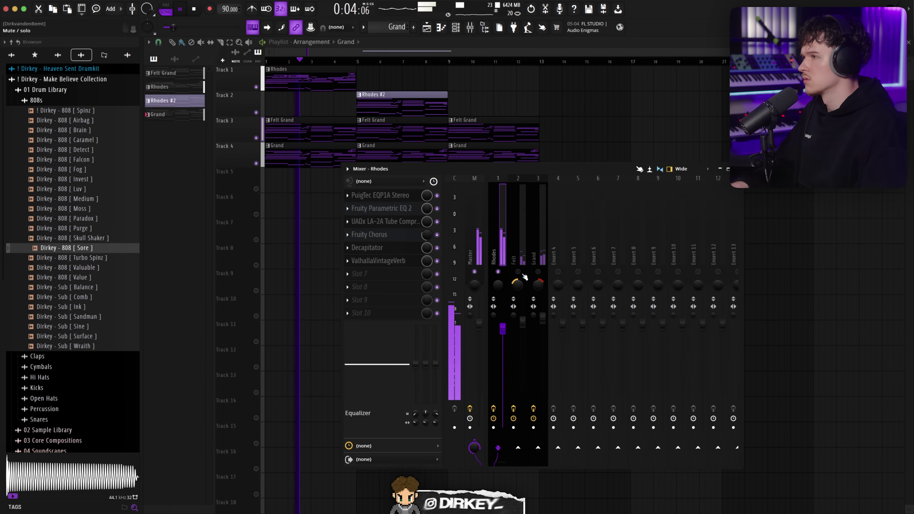
pyautogui.press('space')
pyautogui.press('F9')
pyautogui.moveTo(595, 144); pyautogui.dragTo(234, 139)
pyautogui.hotkey('shift', 'Down')
pyautogui.hotkey('shift', 'Down')
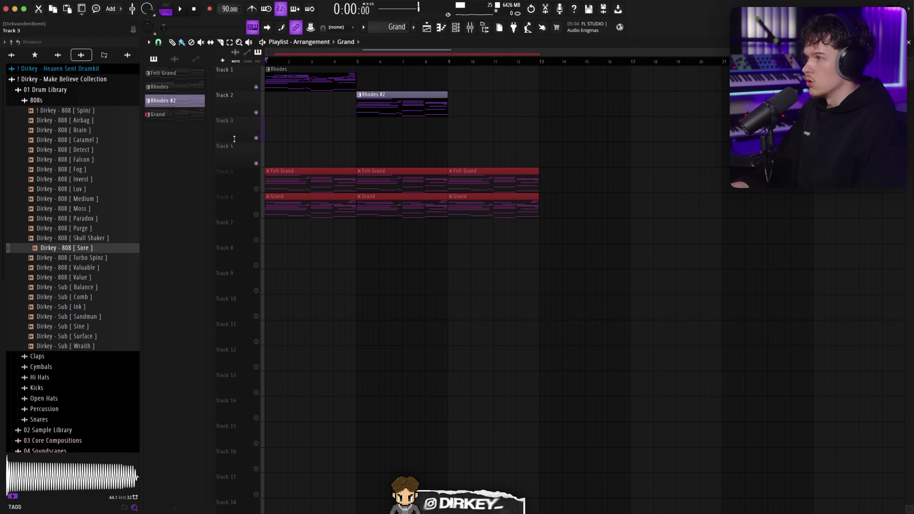
# Step: Create a new pattern, place it on Track 3 and name it Rhodes Low
pyautogui.press('space')
pyautogui.click(413, 27)
pyautogui.press('Return')
pyautogui.press('space')
pyautogui.moveTo(306, 131); pyautogui.dragTo(253, 129)
pyautogui.rightClick(308, 132)
pyautogui.middleClick(171, 130)
pyautogui.write('Rhodes Low')
pyautogui.press('Return')
# Step: Extend the Rhodes Low clip to four bars, duplicate it to bar 5 and select the range from bar 1 to bar 9
pyautogui.click(255, 139)
pyautogui.click(256, 112)
pyautogui.moveTo(285, 135); pyautogui.dragTo(356, 136)
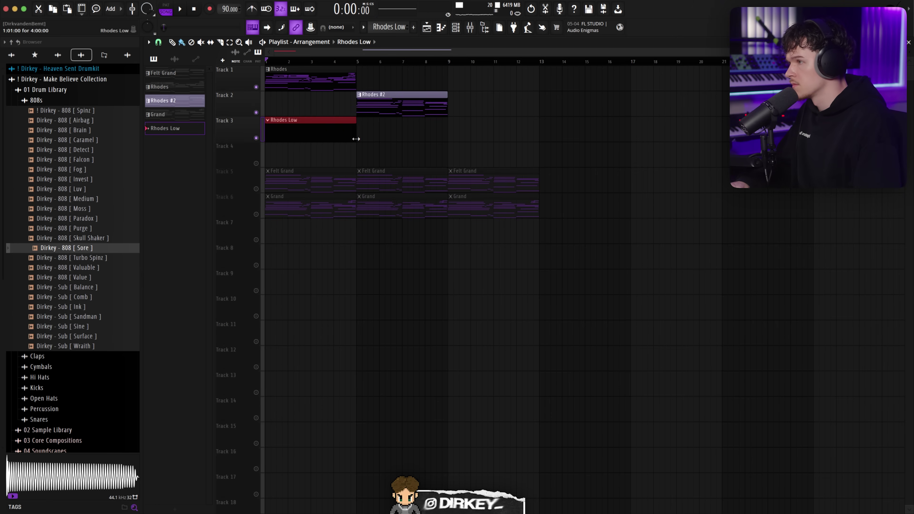
pyautogui.hotkey('ctrl', 'b')
pyautogui.moveTo(449, 63); pyautogui.dragTo(266, 61)
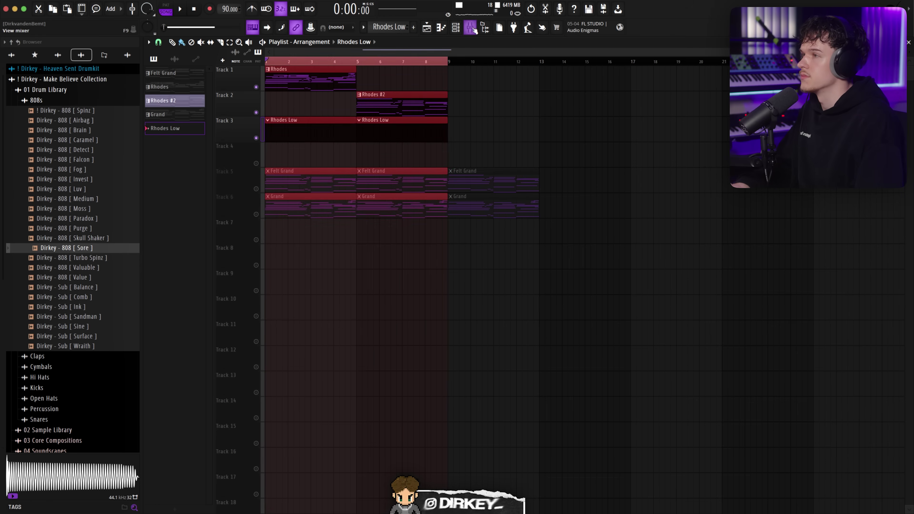
# Step: Add an Analog Lab V channel in the channel rack, close its window and load a Keyscape instrument instead
pyautogui.press('F6')
pyautogui.click(379, 278)
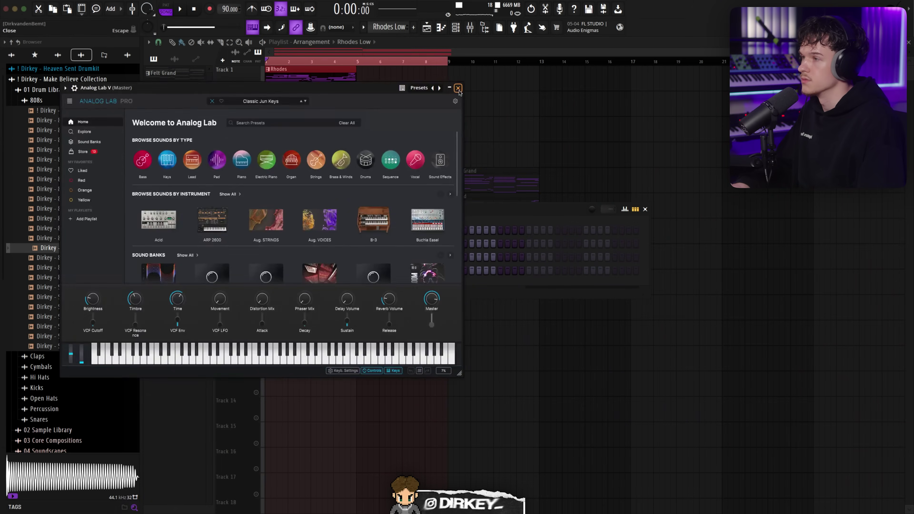
pyautogui.click(458, 89)
pyautogui.rightClick(393, 270)
pyautogui.moveTo(442, 343)
pyautogui.click(504, 306)
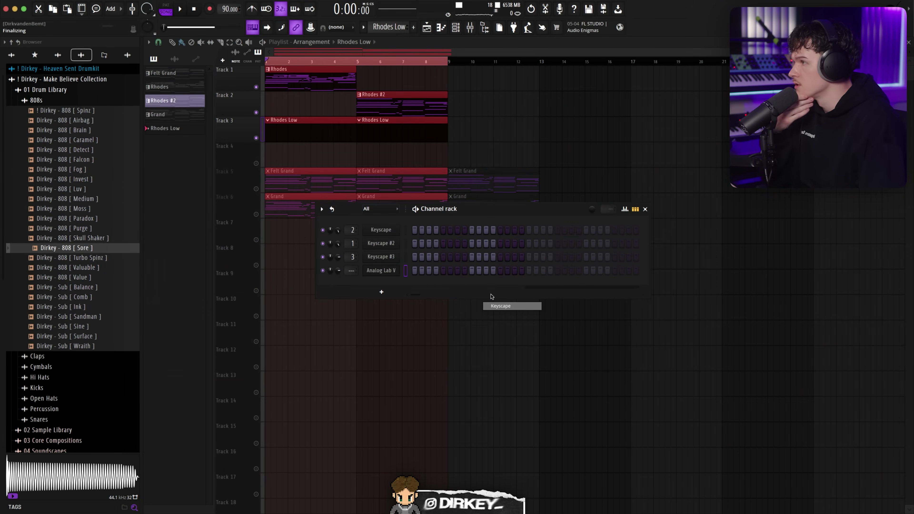
# Step: Filter Keyscape to Electric Pianos and audition Rhodes patches down to Rhodes - Classic Amp Phase 90
pyautogui.click(87, 178)
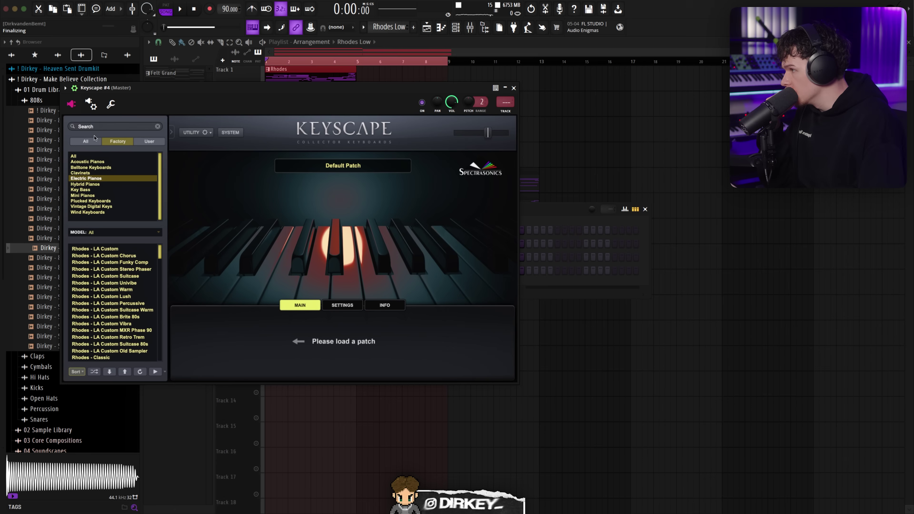
pyautogui.moveTo(127, 98); pyautogui.dragTo(193, 97)
pyautogui.click(189, 249)
pyautogui.scroll(-8, 187, 306)
pyautogui.click(186, 322)
pyautogui.scroll(-3, 186, 322)
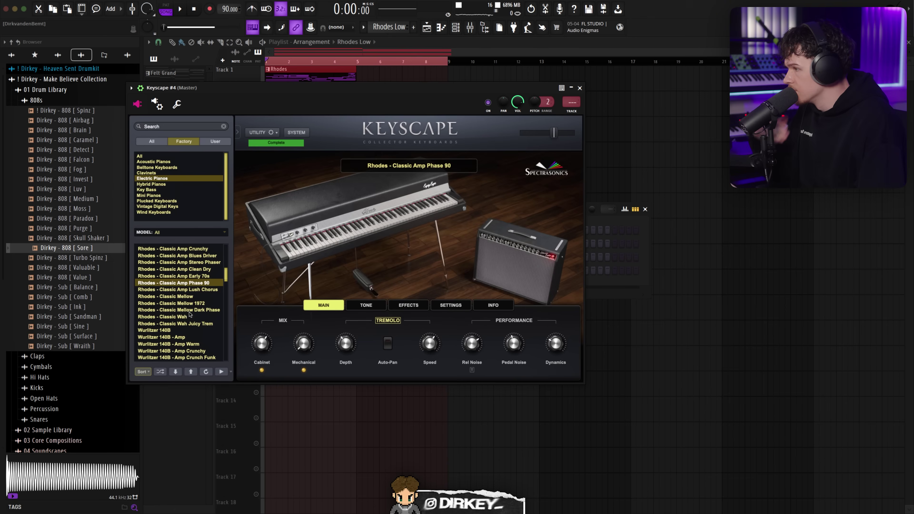
# Step: Compare the neighbouring Rhodes Classic and Wurlitzer 140B patches and load Rhodes - Classic Mellow
pyautogui.click(186, 316)
pyautogui.click(184, 303)
pyautogui.click(183, 329)
pyautogui.click(181, 296)
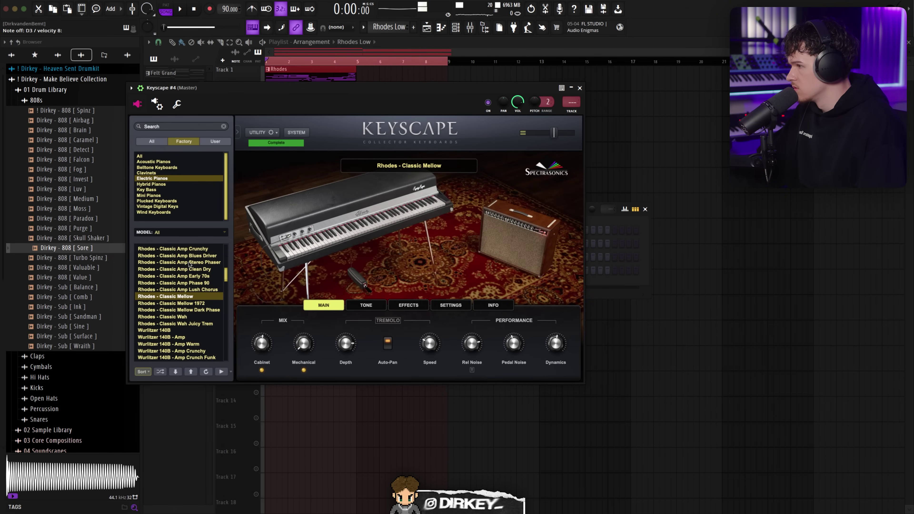
pyautogui.click(195, 301)
pyautogui.click(194, 297)
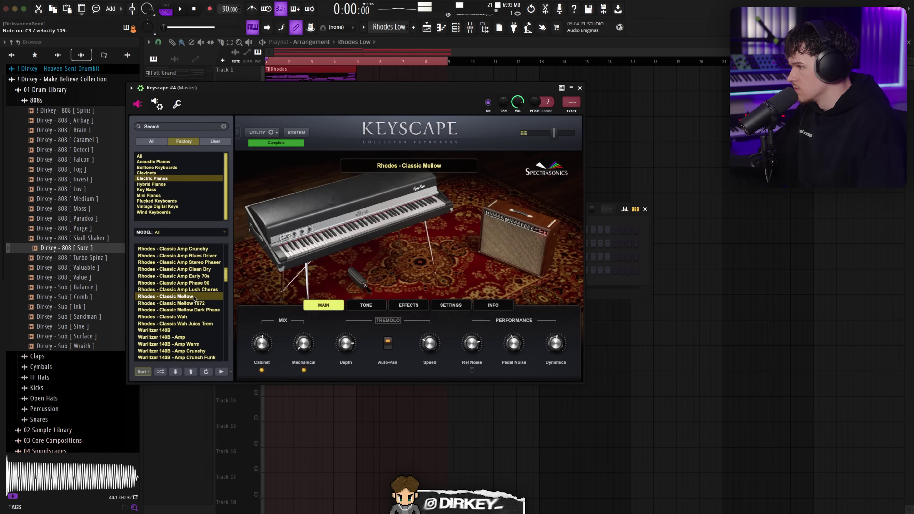
pyautogui.click(194, 289)
pyautogui.click(189, 296)
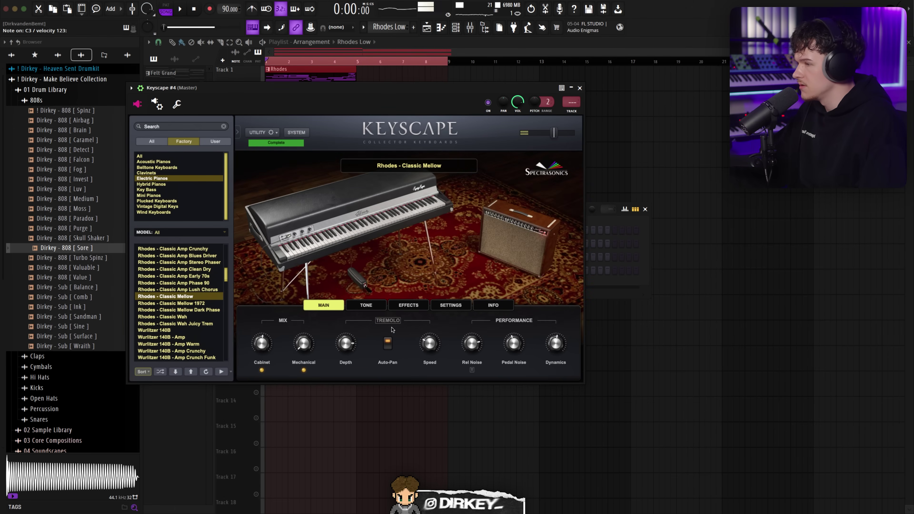
# Step: Turn off Keyscape's reverb for the Rhodes - Classic Mellow patch and close the instrument
pyautogui.click(407, 307)
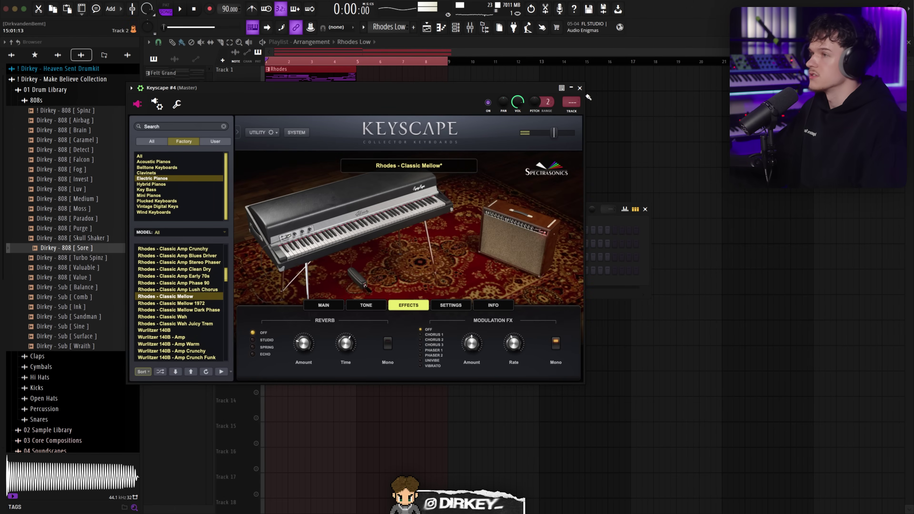
pyautogui.click(579, 88)
# Step: Copy the low bass notes from the Rhodes clip into the Keyscape #4 channel of Rhodes Low and play them back
pyautogui.doubleClick(310, 74)
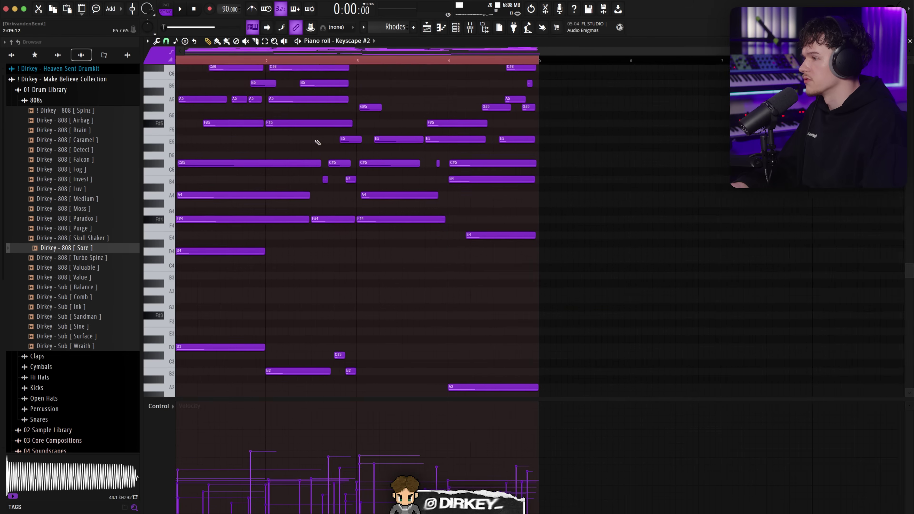
pyautogui.moveTo(212, 264); pyautogui.dragTo(322, 335)
pyautogui.press('F5')
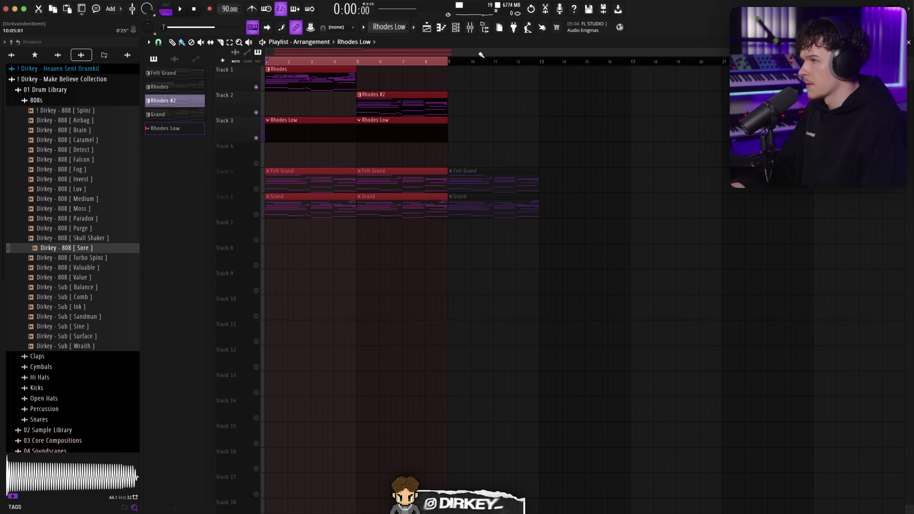
pyautogui.click(456, 27)
pyautogui.click(418, 271)
pyautogui.press('space')
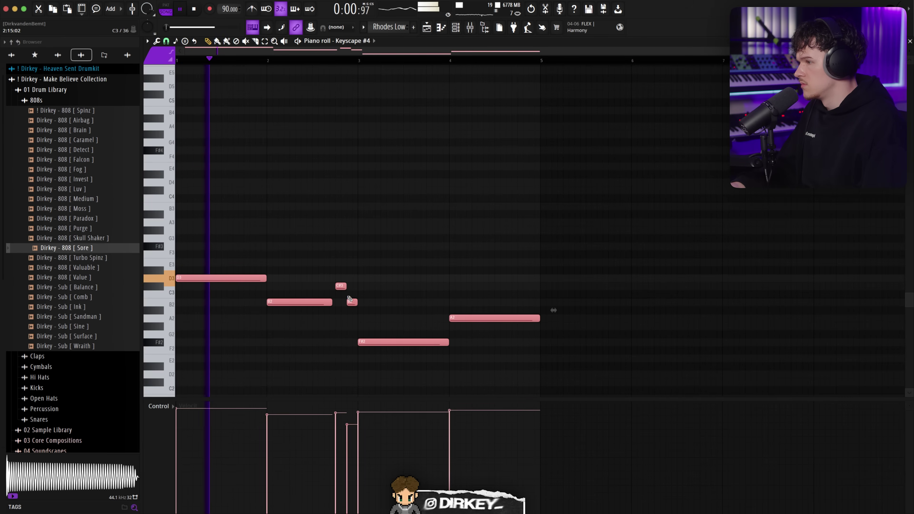
pyautogui.click(367, 220)
pyautogui.rightClick(367, 220)
pyautogui.click(455, 28)
pyautogui.press('F6')
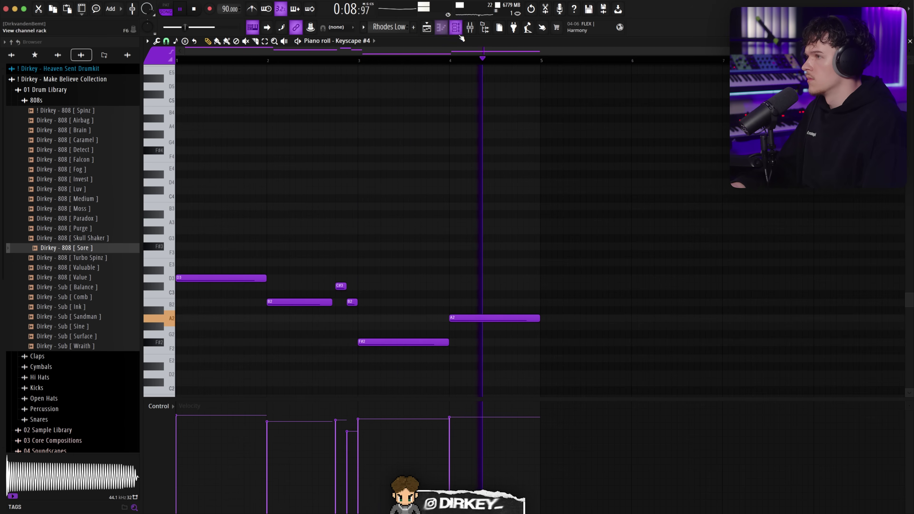
# Step: Duplicate all the bass notes one octave lower, also comparing the copy one octave above the original
pyautogui.moveTo(226, 243)
pyautogui.mouseDown()
pyautogui.moveTo(373, 302)
pyautogui.moveTo(470, 355)
pyautogui.mouseUp()
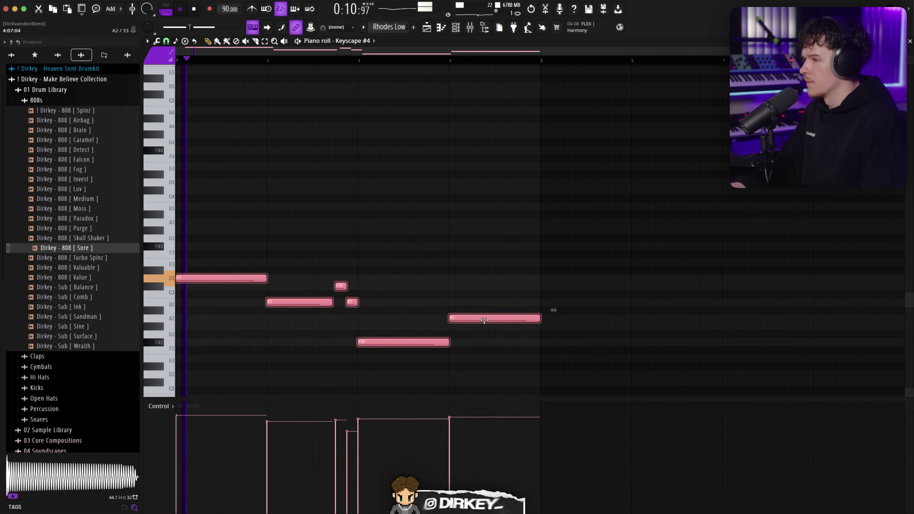
pyautogui.keyDown('shift'); pyautogui.click(483, 318); pyautogui.keyUp('shift')
pyautogui.press('super+Down')
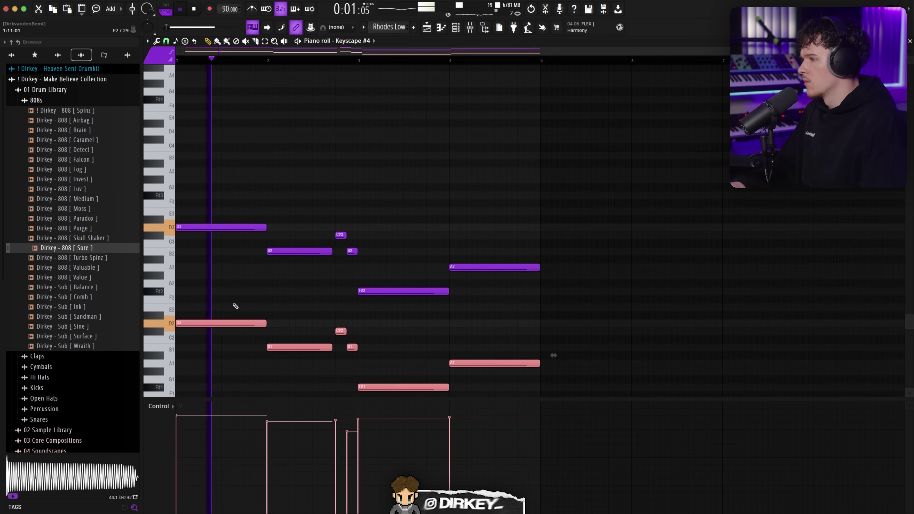
pyautogui.press('super+Up')
pyautogui.press('super+Up')
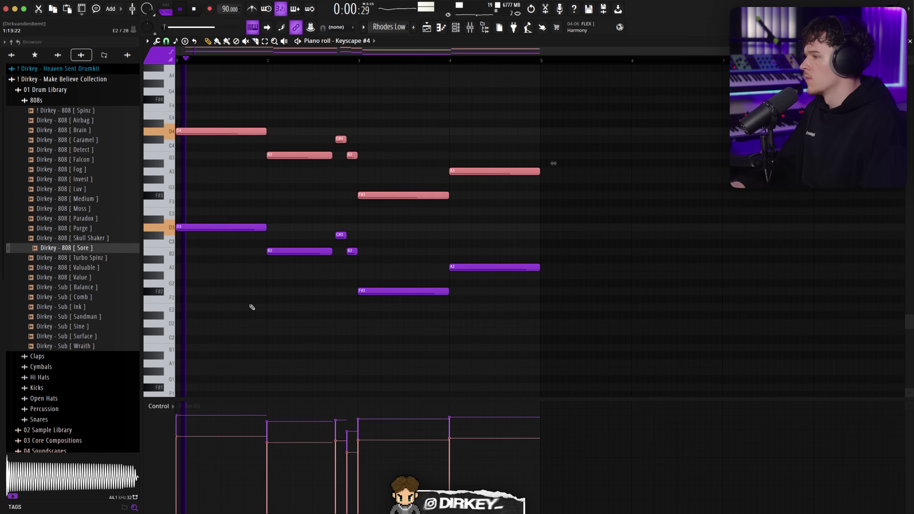
pyautogui.press('super+Down')
pyautogui.press('super+Down')
# Step: Delete the lower-octave copies in bars 2 and 3, keeping those in bars 1 and 4
pyautogui.press('super+d')
pyautogui.keyDown('super'); pyautogui.click(275, 346); pyautogui.keyUp('super')
pyautogui.press('Delete')
pyautogui.moveTo(329, 319); pyautogui.dragTo(387, 397)
pyautogui.press('Delete')
pyautogui.press('Delete')
pyautogui.press('space')
# Step: Add a quieter F#3 note above the F#2 in bar 3 and delete the A1 note in bar 4
pyautogui.moveTo(361, 221)
pyautogui.mouseDown()
pyautogui.moveTo(373, 189)
pyautogui.moveTo(375, 198)
pyautogui.mouseUp()
pyautogui.press('space')
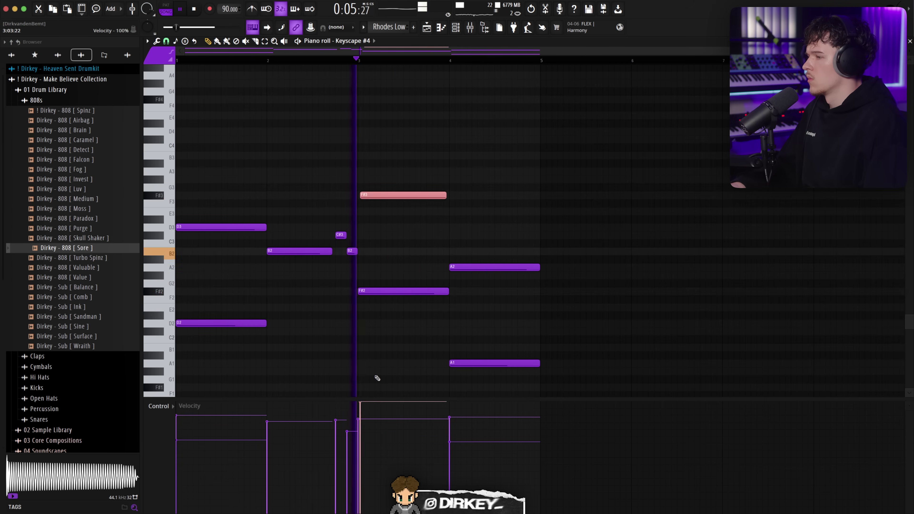
pyautogui.moveTo(369, 442); pyautogui.dragTo(370, 455)
pyautogui.click(476, 364)
pyautogui.rightClick(475, 364)
# Step: Reopen Keyscape #4 and audition the Rhodes amp patches from Classic Amp Early 70s up to Classic Amp
pyautogui.press('F6')
pyautogui.press('space')
pyautogui.click(380, 270)
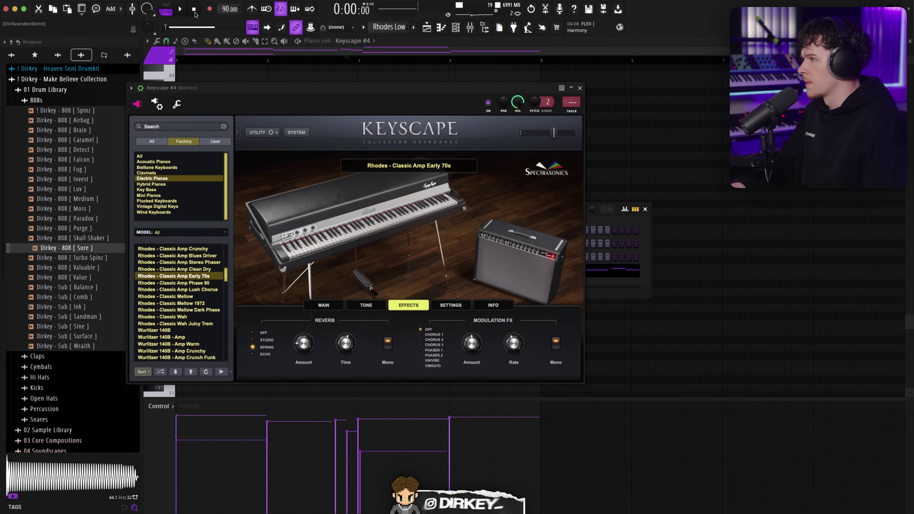
pyautogui.click(181, 256)
pyautogui.press('Up')
pyautogui.press('Up')
pyautogui.press('Up')
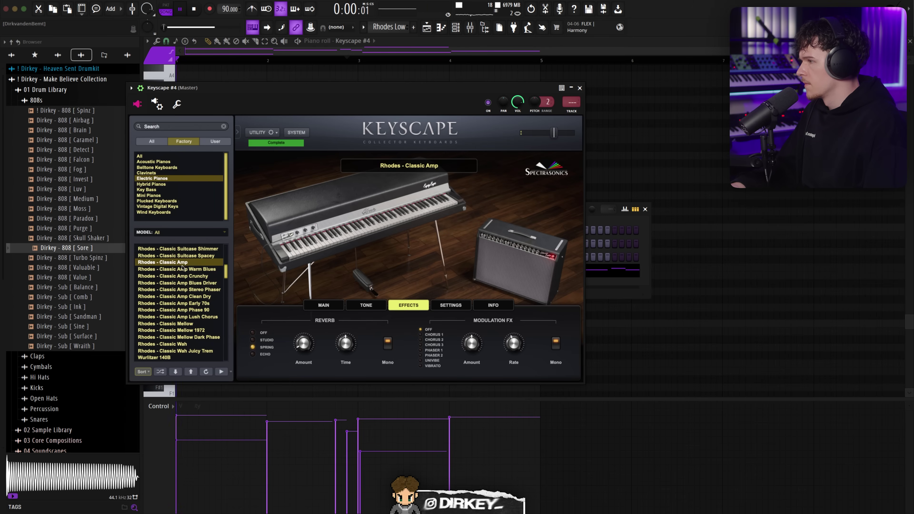
# Step: Compare the patches from Classic Amp Lush Chorus onward, load Rhodes - Classic Mellow and close Keyscape while playing the part
pyautogui.click(185, 317)
pyautogui.click(183, 324)
pyautogui.click(183, 330)
pyautogui.click(183, 337)
pyautogui.click(184, 344)
pyautogui.click(184, 324)
pyautogui.press('space')
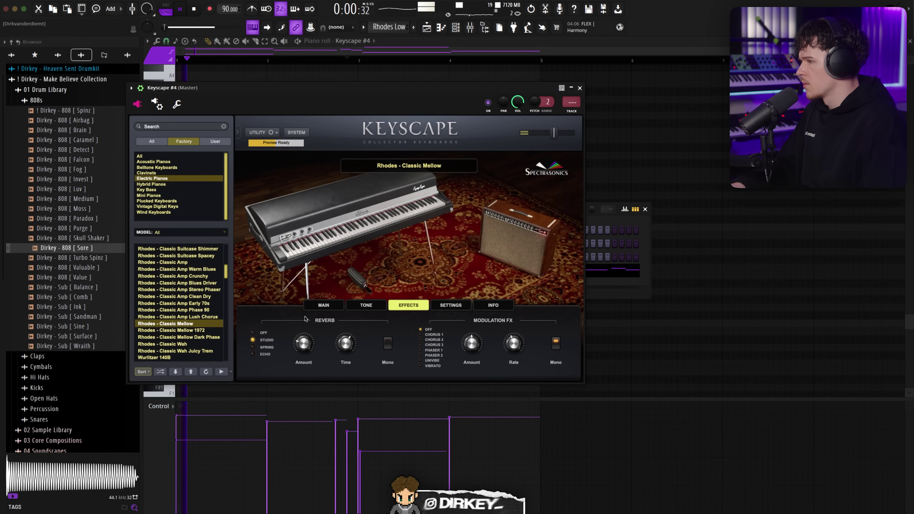
pyautogui.press('Escape')
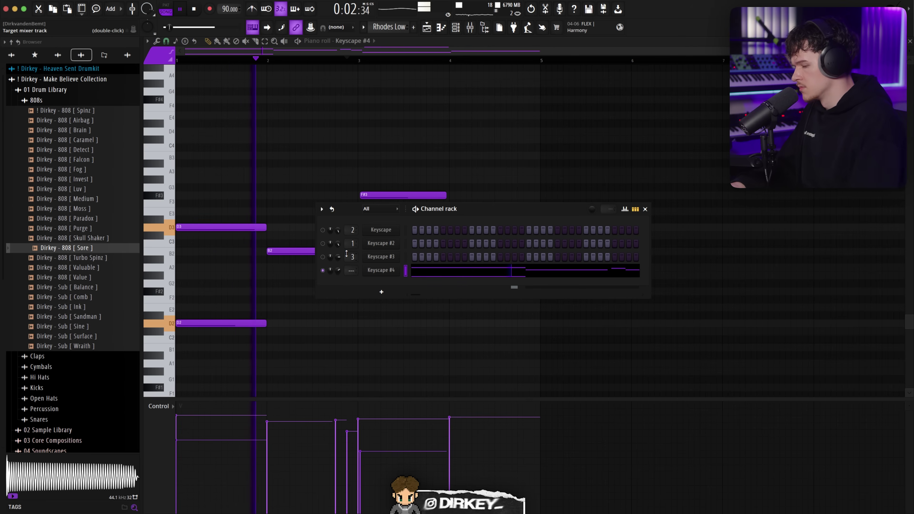
# Step: Route Keyscape #4 to free mixer track 4 and name that track Rhodes Low
pyautogui.hotkey('ctrl', 'l')
pyautogui.press('F9')
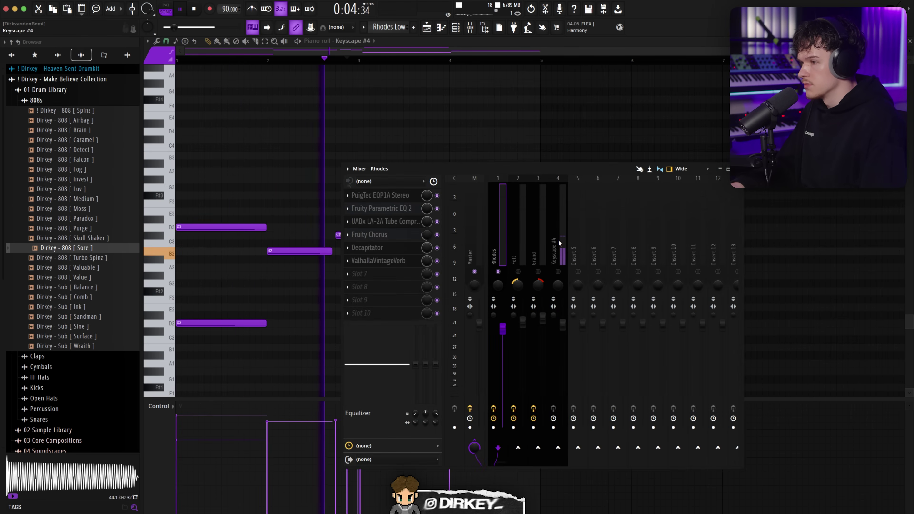
pyautogui.press('F2')
pyautogui.write('Rhodes Low')
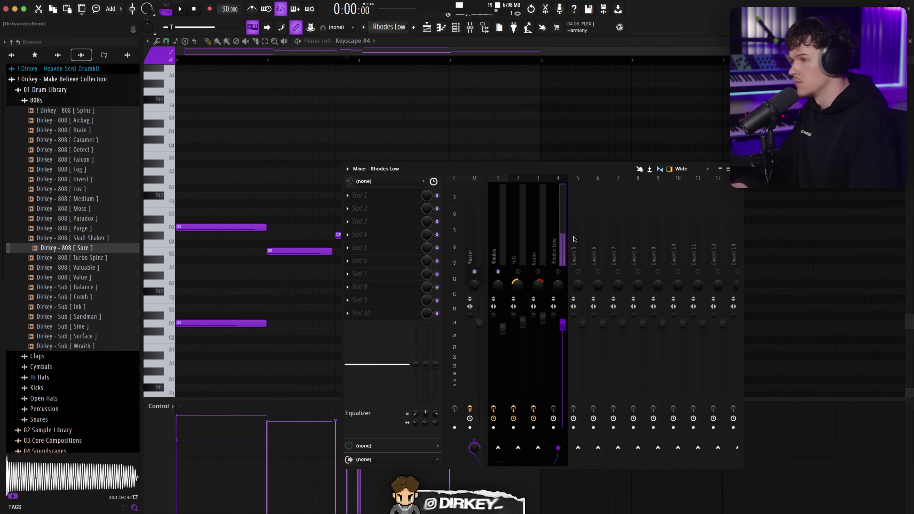
# Step: Move the Rhodes Low mixer track to position 2, directly beside Rhodes, and return to the playlist
pyautogui.hotkey('alt', 'Left')
pyautogui.hotkey('alt', 'Left')
pyautogui.hotkey('alt', 'Left')
pyautogui.hotkey('alt', 'Right')
pyautogui.hotkey('alt', 'Right')
pyautogui.press('F9')
pyautogui.press('F5')
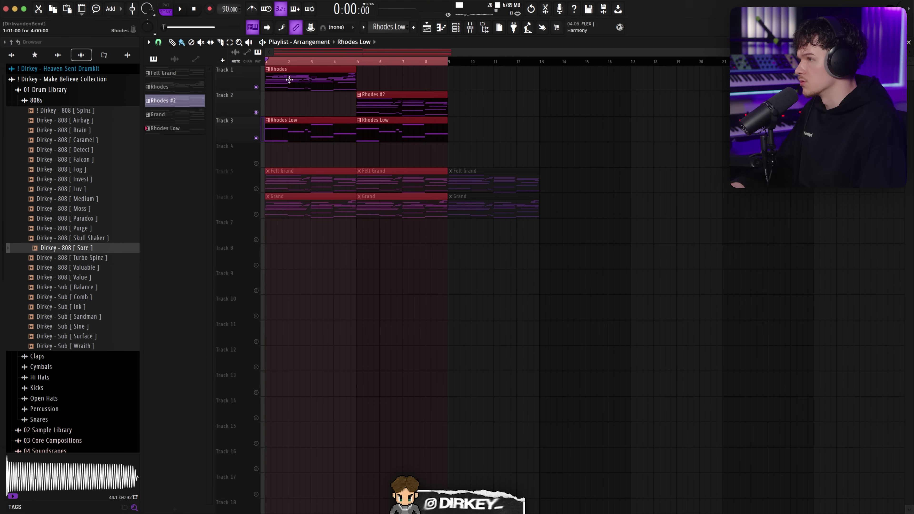
# Step: Play the arrangement and re-enable the other Keyscape channels to hear Rhodes Low together with Rhodes
pyautogui.press('F6')
pyautogui.press('space')
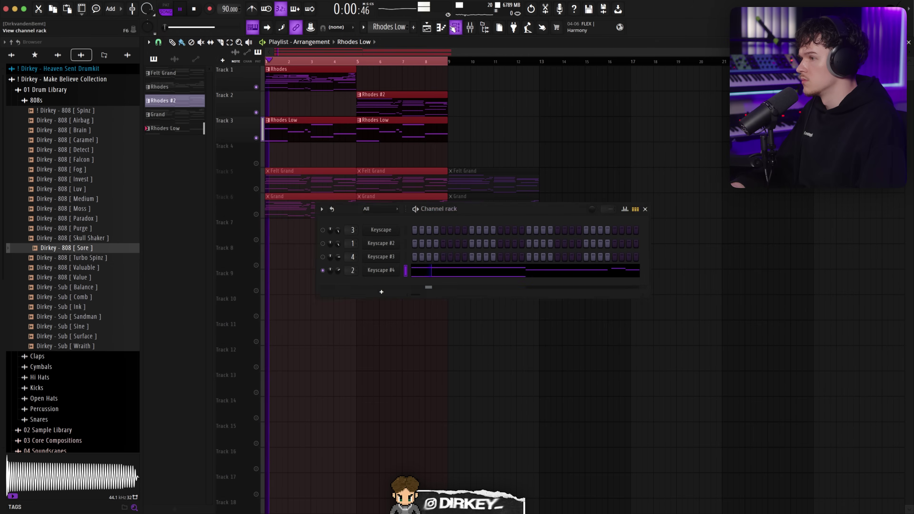
pyautogui.doubleClick(354, 270)
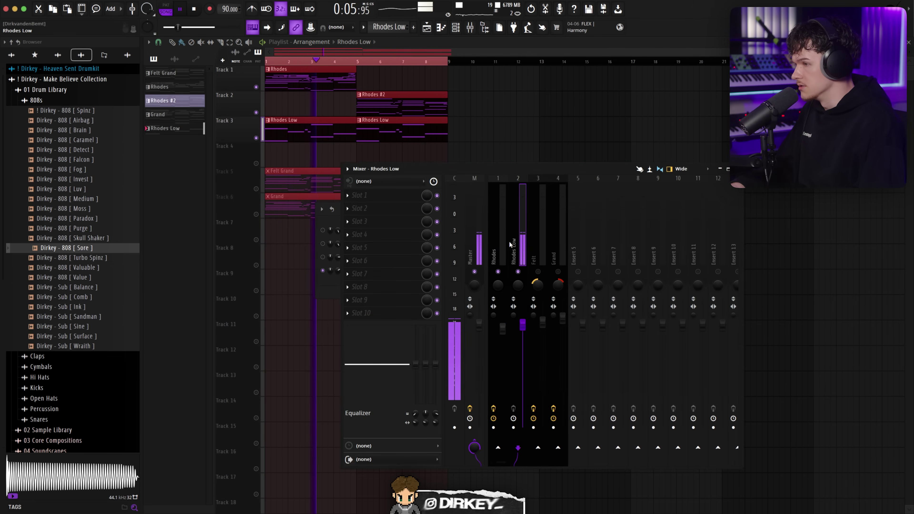
pyautogui.press('F9')
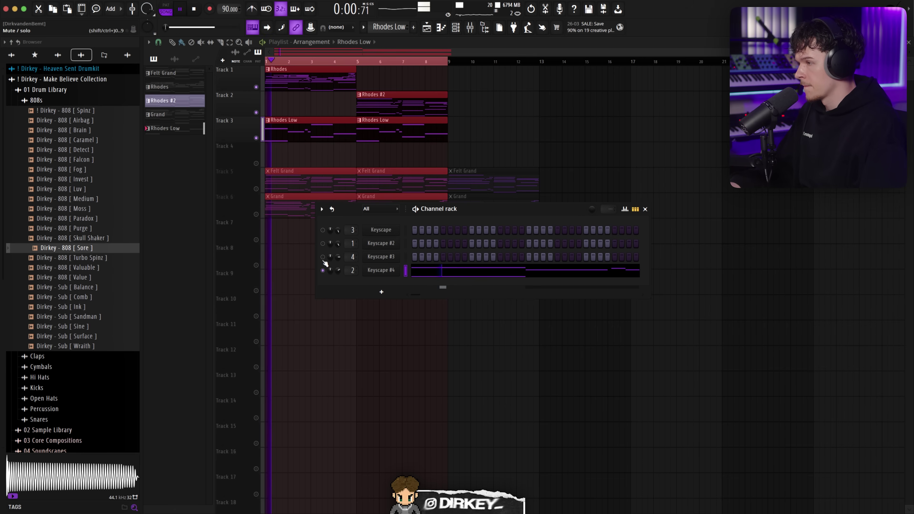
pyautogui.press('F9')
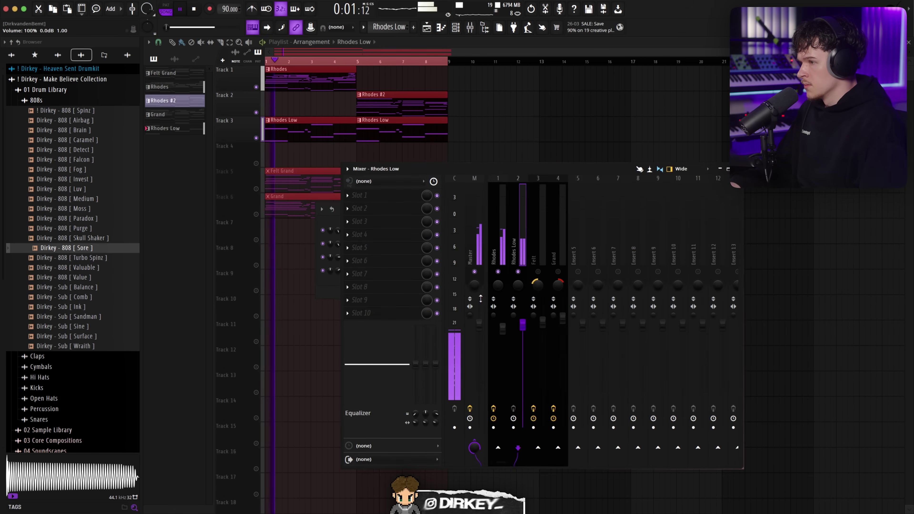
# Step: Pan the Rhodes mixer track slightly right and the Rhodes Low track slightly left
pyautogui.click(498, 284)
pyautogui.moveTo(499, 284)
pyautogui.mouseDown()
pyautogui.moveTo(516, 290)
pyautogui.moveTo(503, 288)
pyautogui.mouseUp()
pyautogui.click(517, 284)
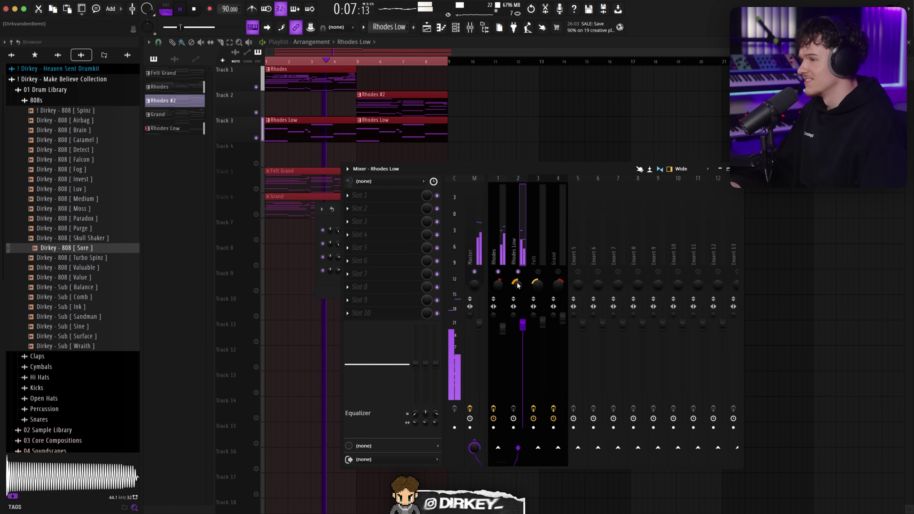
# Step: Add Fruity Parametric EQ 2 to Rhodes Low, boosting the lows and rolling off the highs, and lower the track's level
pyautogui.click(360, 195)
pyautogui.click(489, 216)
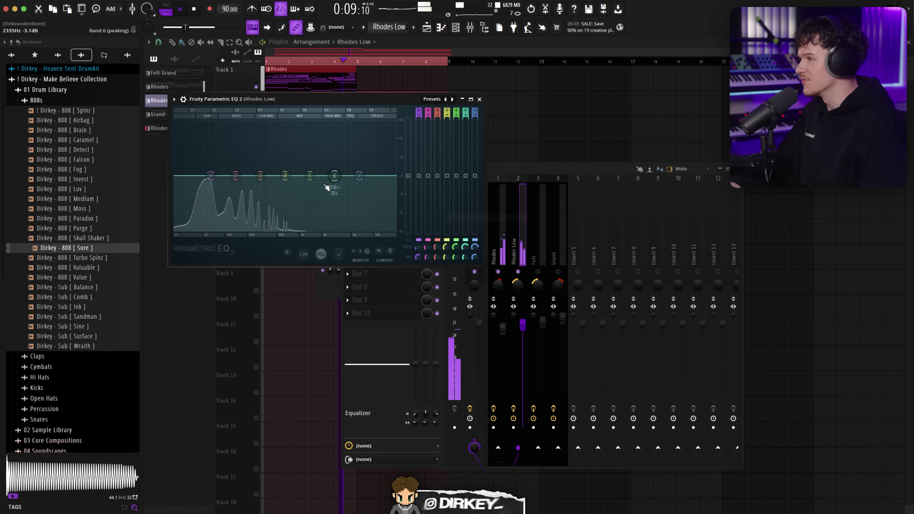
pyautogui.moveTo(210, 176)
pyautogui.mouseDown()
pyautogui.moveTo(202, 166)
pyautogui.moveTo(221, 165)
pyautogui.mouseUp()
pyautogui.moveTo(359, 176); pyautogui.dragTo(316, 230)
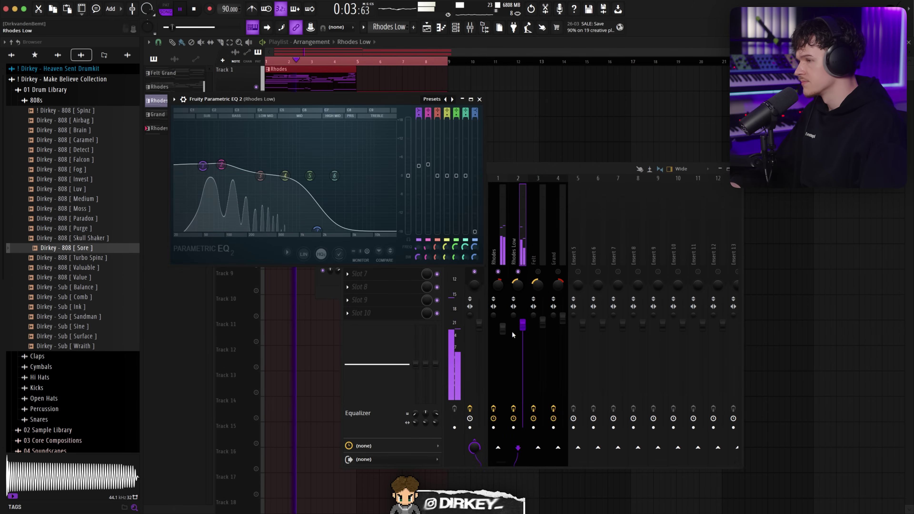
pyautogui.moveTo(523, 325); pyautogui.dragTo(523, 330)
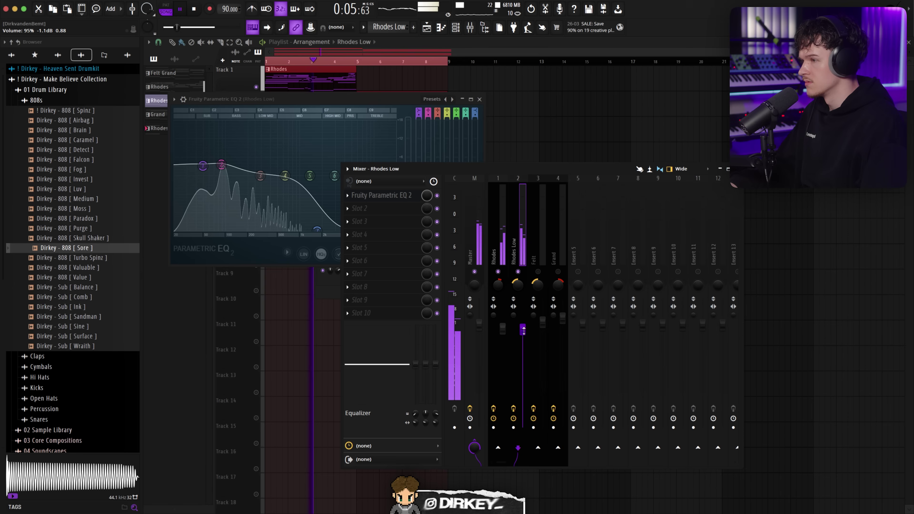
# Step: Shift the Felt and Grand mixer tracks to positions 4 and 5, leaving insert 3 empty, and stop playback
pyautogui.moveTo(536, 257); pyautogui.dragTo(590, 247)
pyautogui.moveTo(502, 249); pyautogui.dragTo(520, 252)
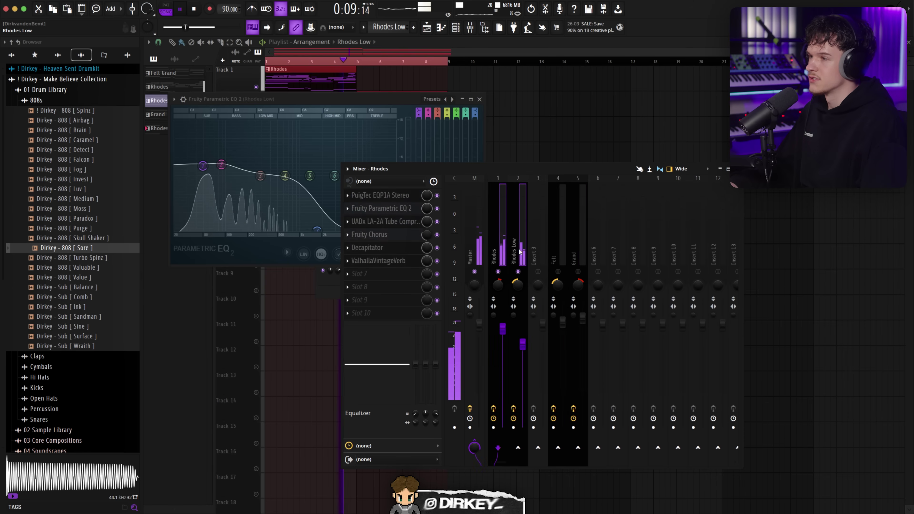
pyautogui.click(507, 245)
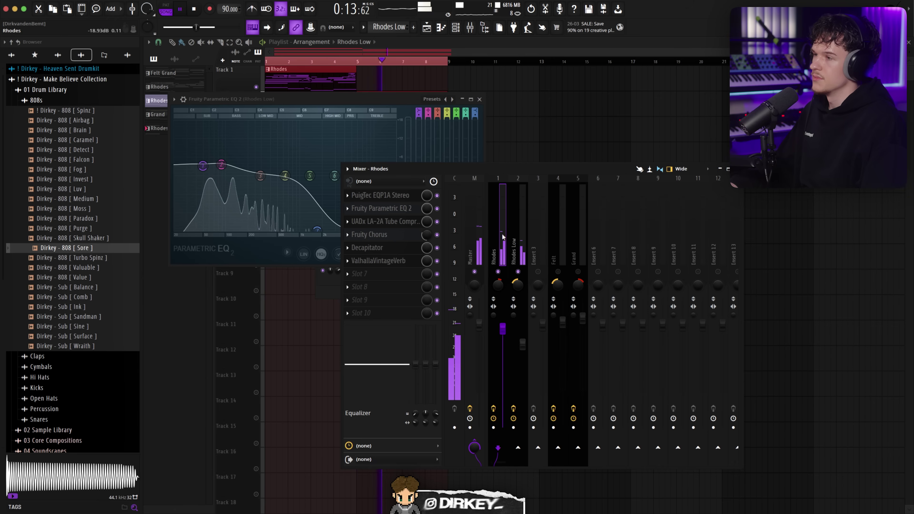
pyautogui.press('space')
pyautogui.click(514, 222)
pyautogui.click(533, 236)
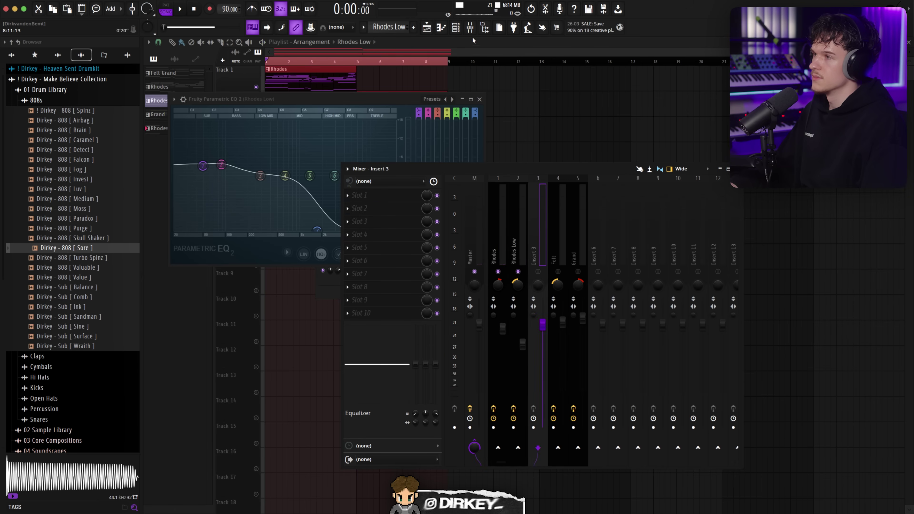
# Step: Route the Keyscape #2 channel to the empty mixer insert 3
pyautogui.click(442, 29)
pyautogui.click(456, 29)
pyautogui.click(471, 30)
pyautogui.click(467, 30)
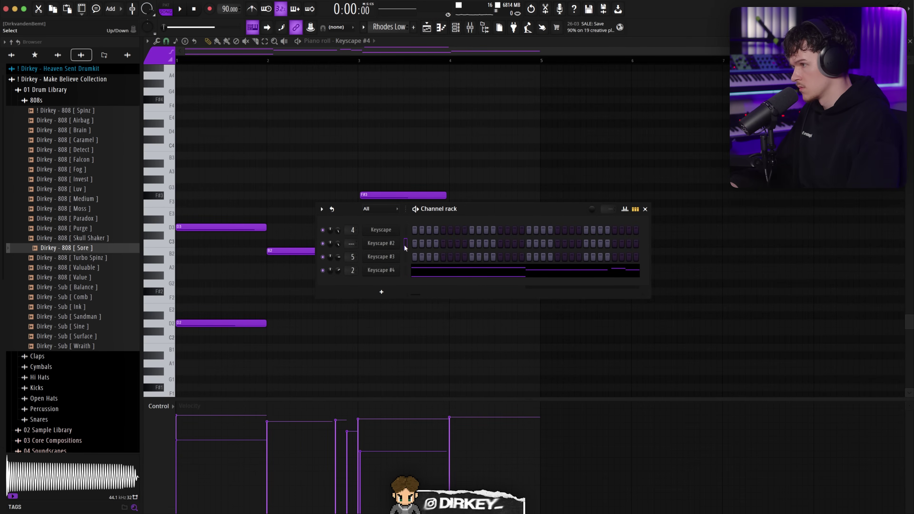
pyautogui.press('F9')
pyautogui.press('F6')
pyautogui.press('F9')
pyautogui.click(470, 28)
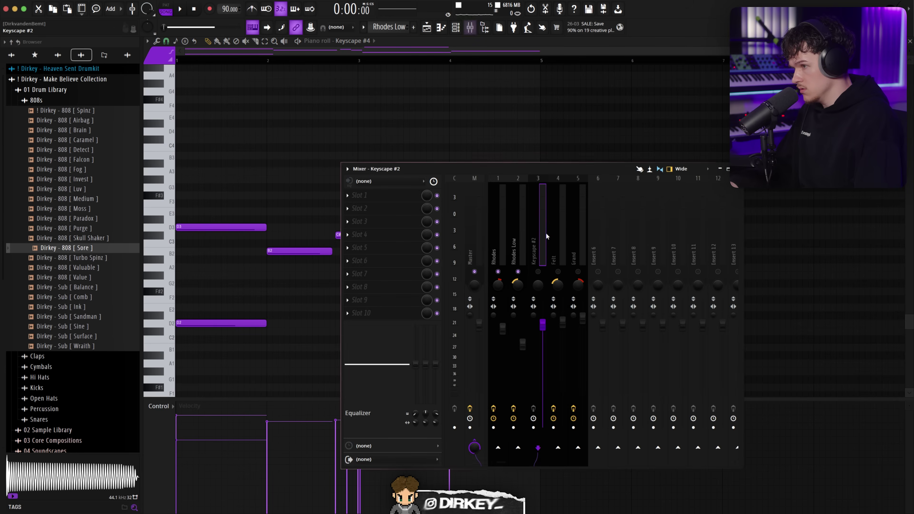
# Step: Rename mixer track 3 as Rhodes Chords and track 1 as Rhodes BUS
pyautogui.doubleClick(539, 227)
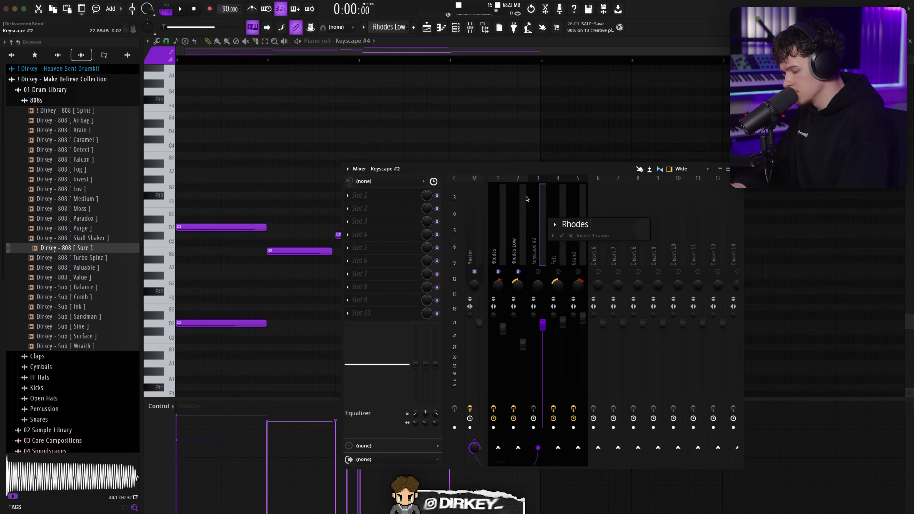
pyautogui.click(500, 205)
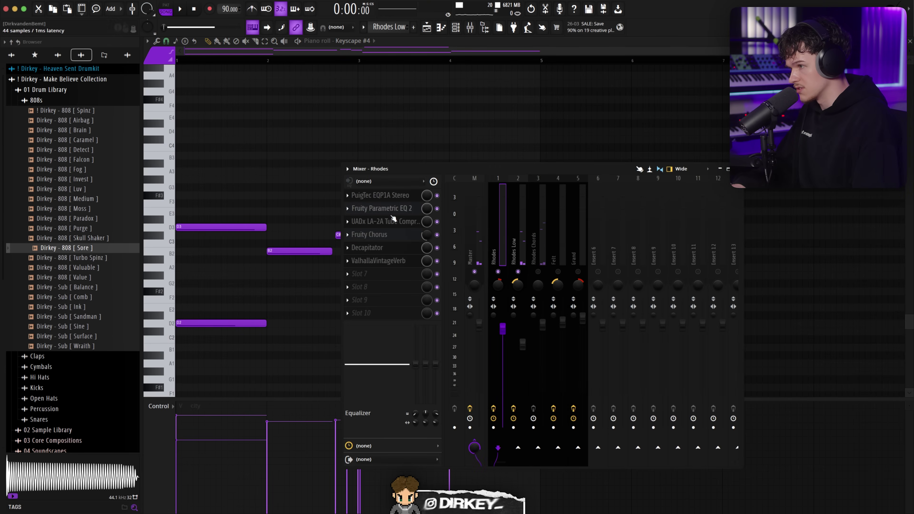
pyautogui.click(520, 256)
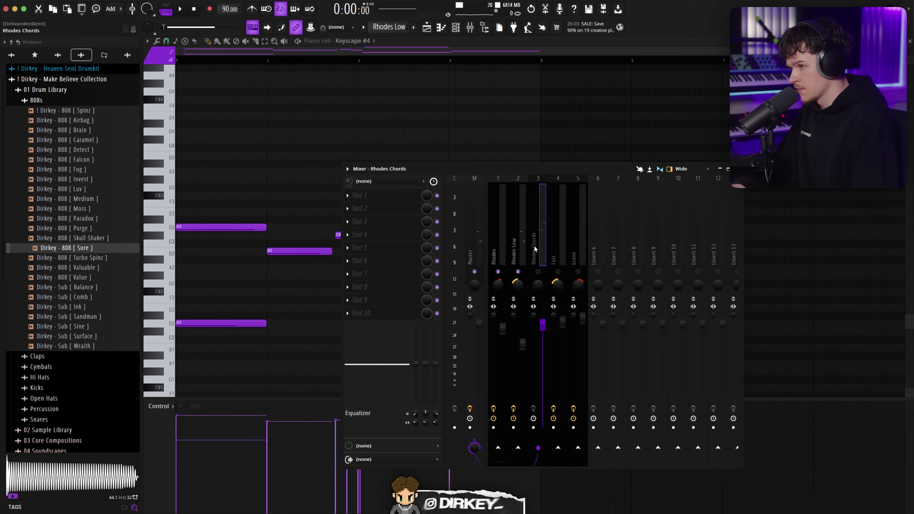
pyautogui.doubleClick(496, 250)
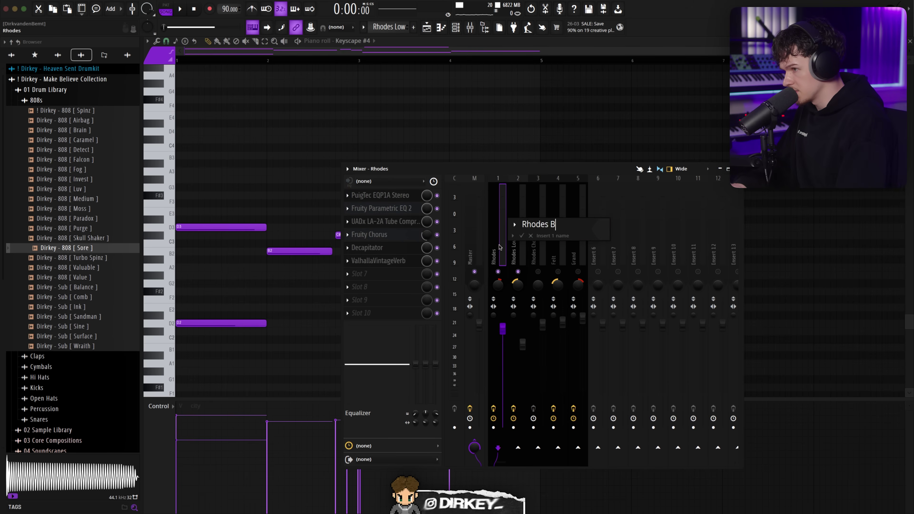
# Step: Unmute the Rhodes Chords mixer track and play it together with Rhodes Low
pyautogui.click(515, 257)
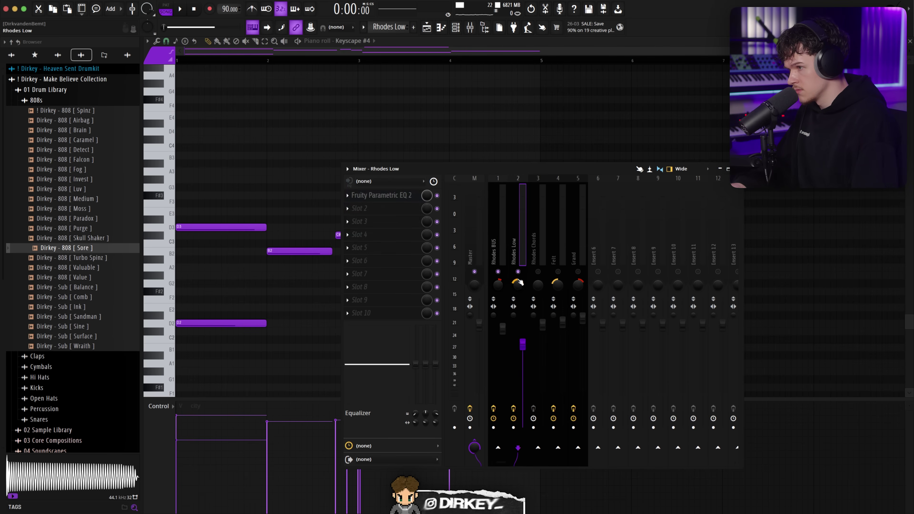
pyautogui.click(537, 272)
pyautogui.press('space')
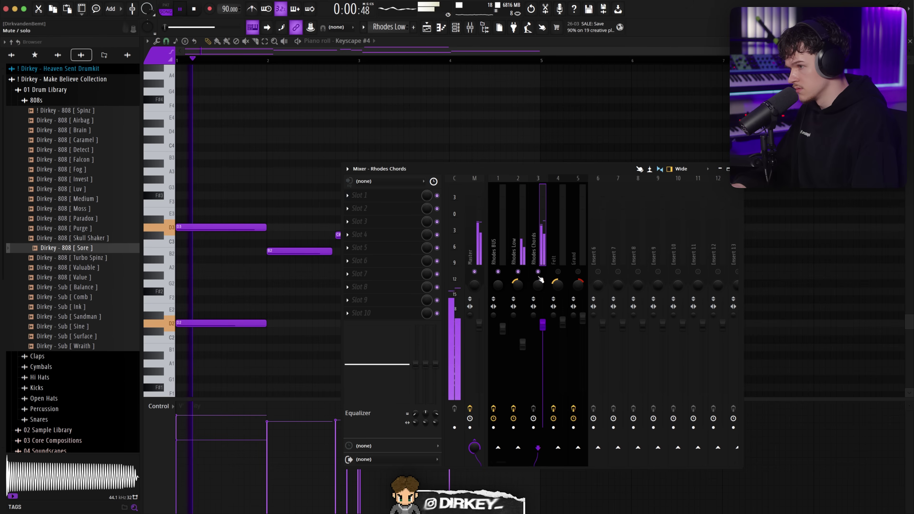
# Step: Route the Rhodes Low and Rhodes Chords mixer tracks only to the Rhodes BUS track and resume playback
pyautogui.click(527, 255)
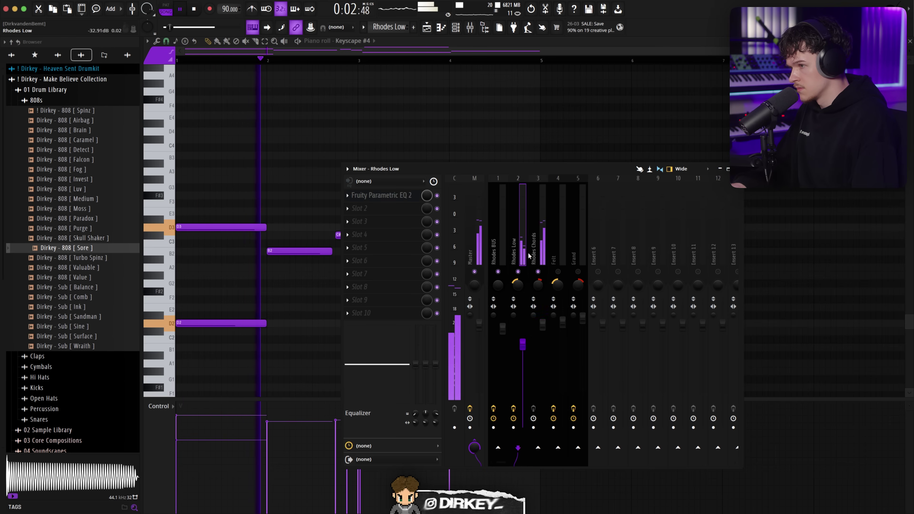
pyautogui.press('space')
pyautogui.rightClick(498, 447)
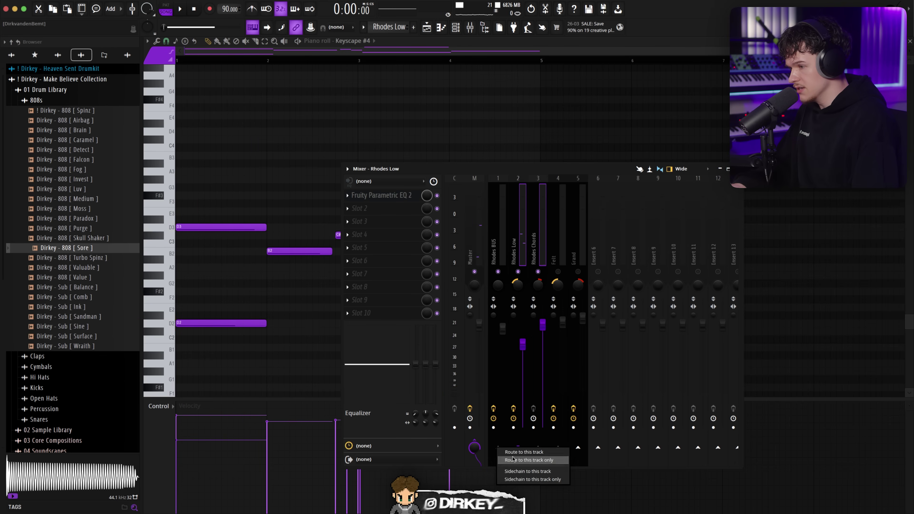
pyautogui.click(517, 460)
pyautogui.press('space')
pyautogui.click(497, 252)
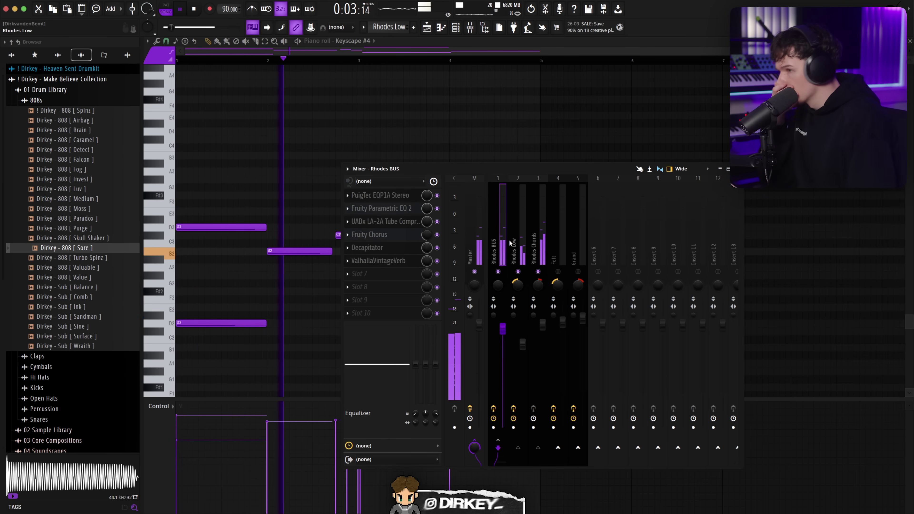
# Step: Pan Rhodes Chords 8% right and set the Rhodes Low fader to about 89% during playback
pyautogui.moveTo(522, 344); pyautogui.dragTo(522, 324)
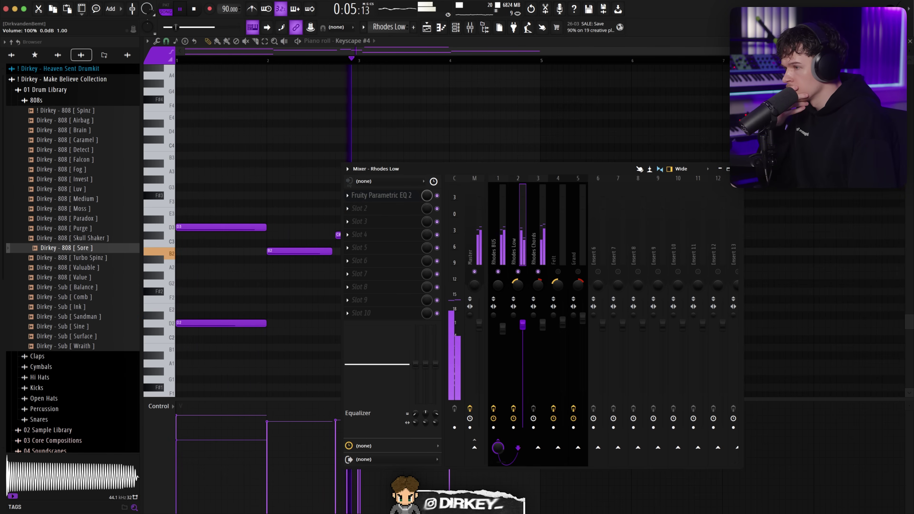
pyautogui.click(531, 257)
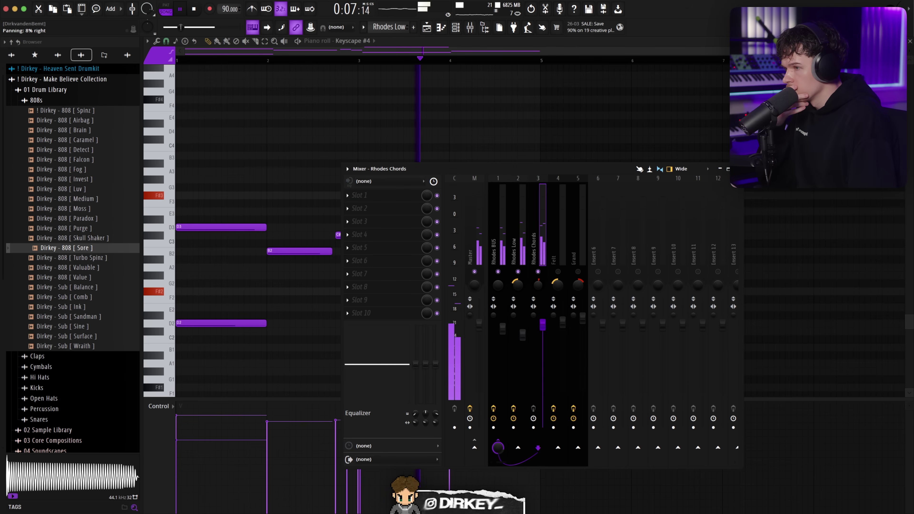
pyautogui.click(523, 327)
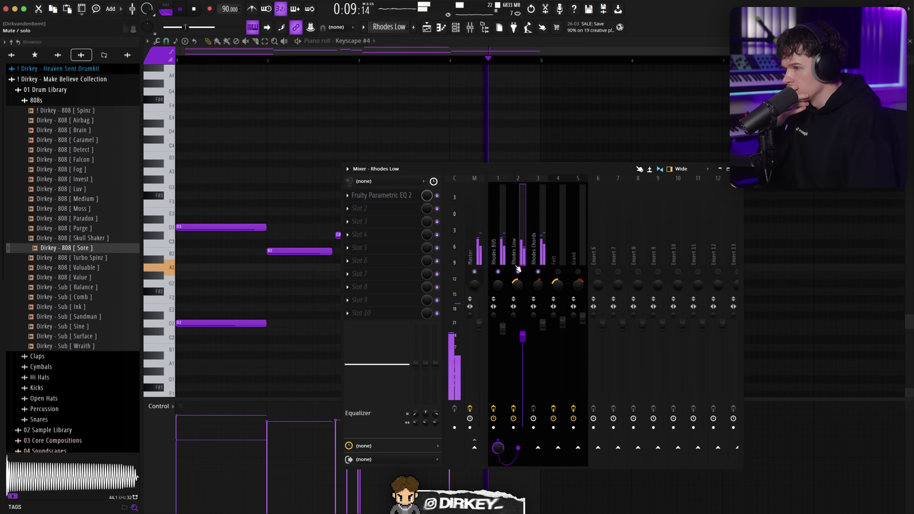
# Step: Load Decapitator into slot 3 of the Rhodes Low mixer track and set its tone to 0.24
pyautogui.click(359, 221)
pyautogui.moveTo(489, 469)
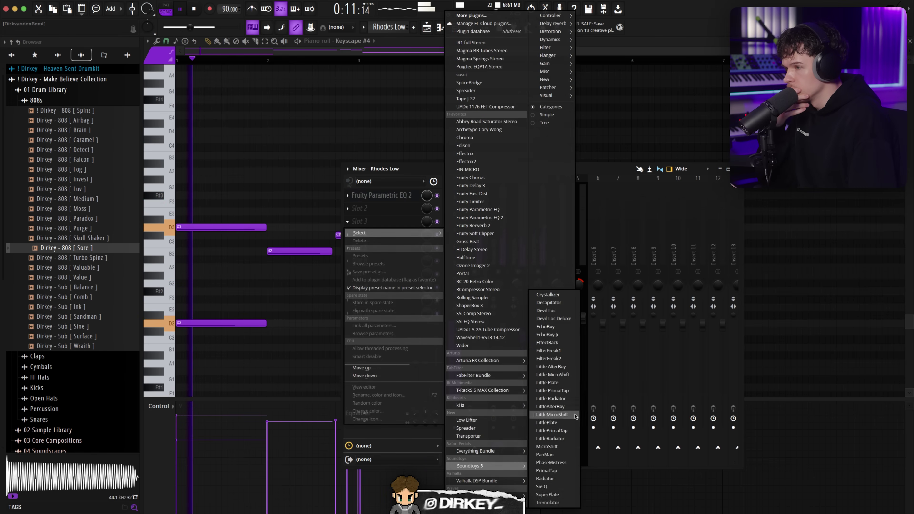
pyautogui.click(555, 303)
pyautogui.moveTo(104, 76); pyautogui.dragTo(223, 161)
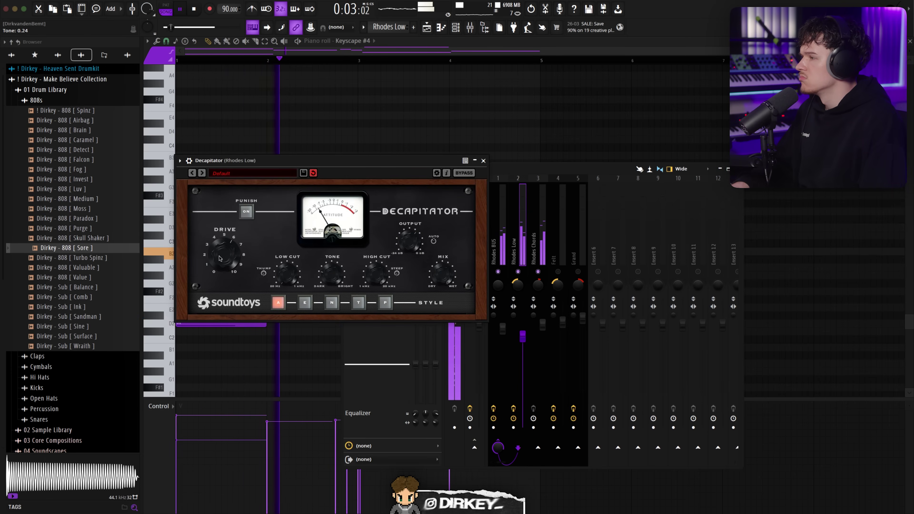
pyautogui.click(483, 161)
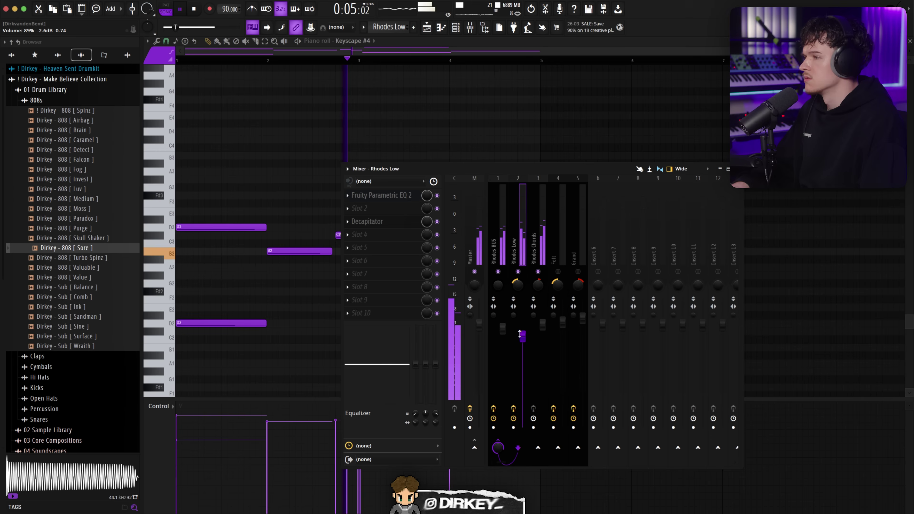
# Step: Lower the Rhodes Low fader and set the Rhodes BUS stereo separation to 14% separated
pyautogui.click(494, 320)
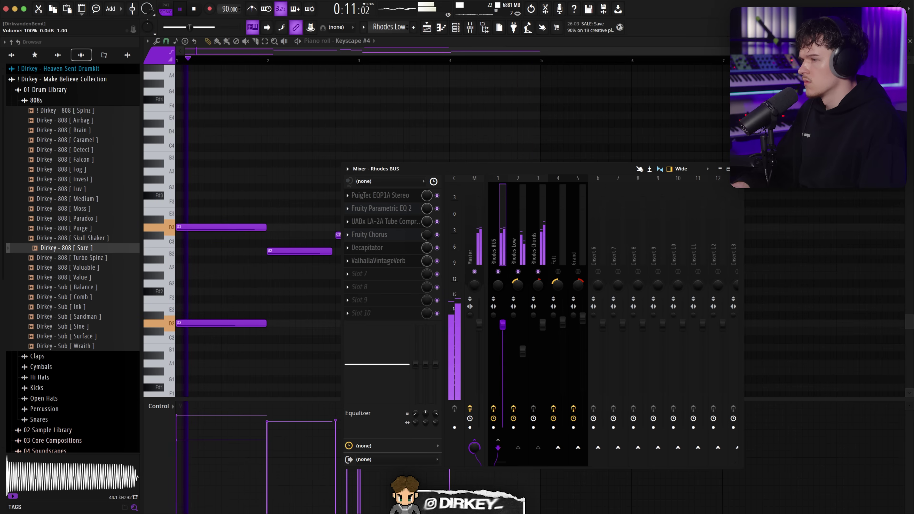
pyautogui.click(534, 249)
pyautogui.click(499, 298)
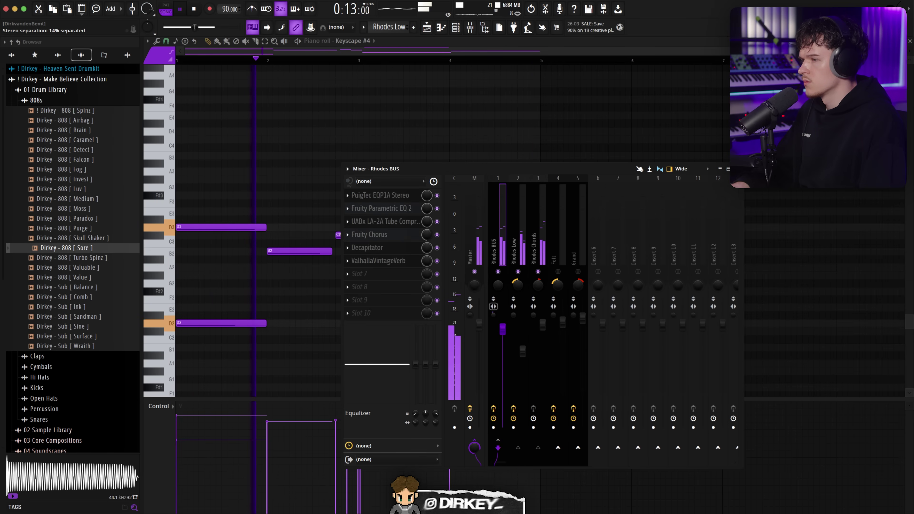
pyautogui.scroll(2, 495, 316)
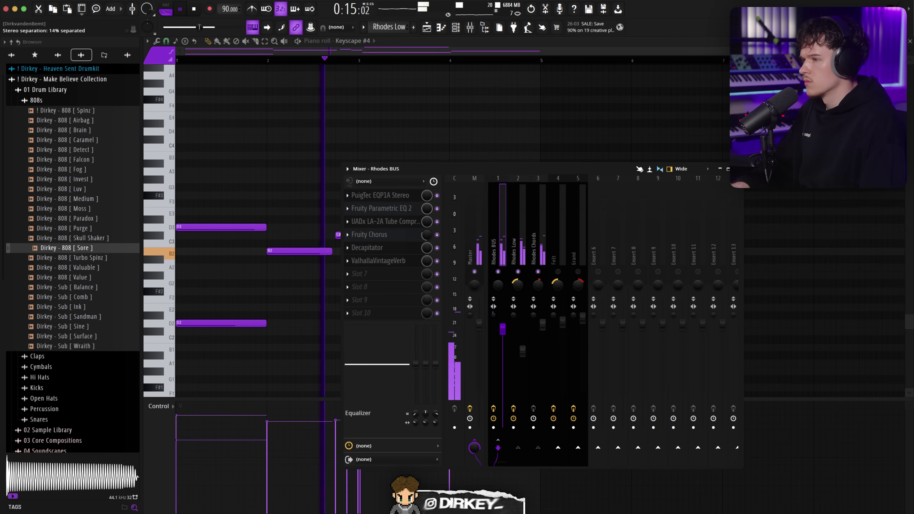
pyautogui.click(523, 285)
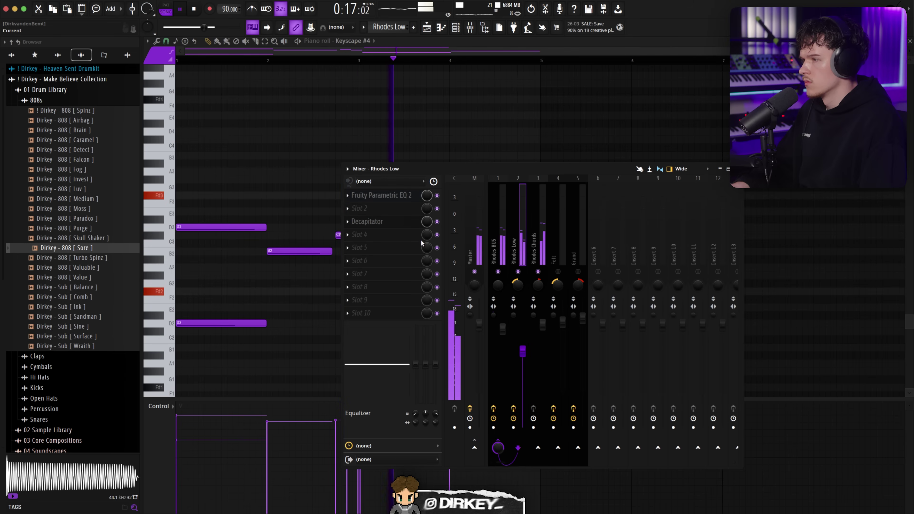
pyautogui.click(503, 257)
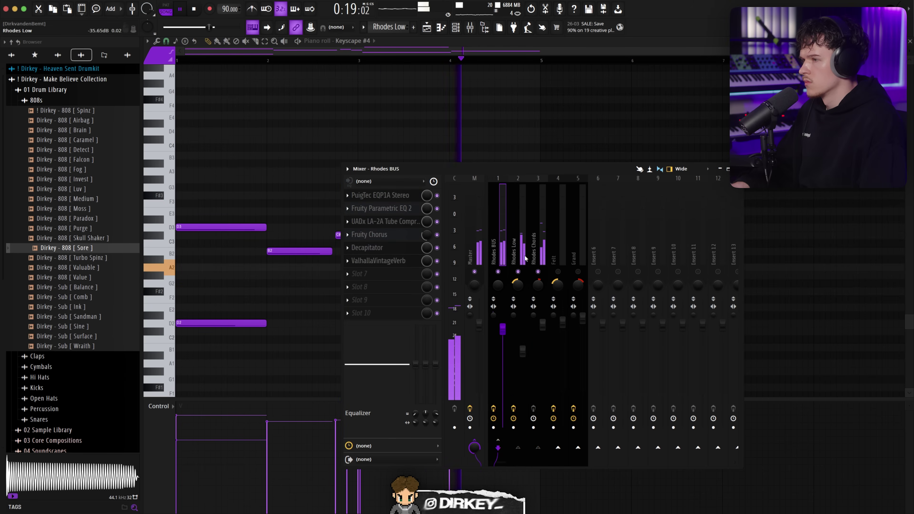
pyautogui.click(372, 263)
pyautogui.press('Escape')
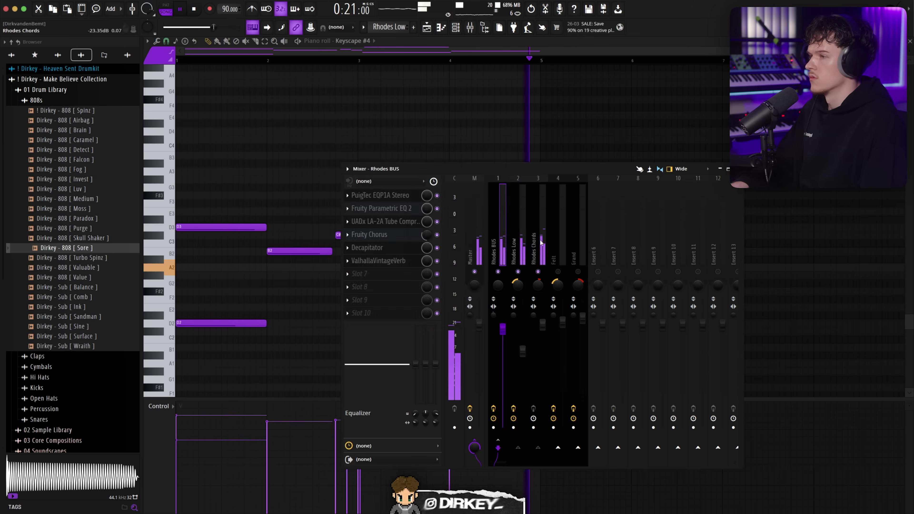
# Step: Clear the playlist time selection, unmute the Felt Grand track and bring the mixer back up
pyautogui.press('Escape')
pyautogui.press('space')
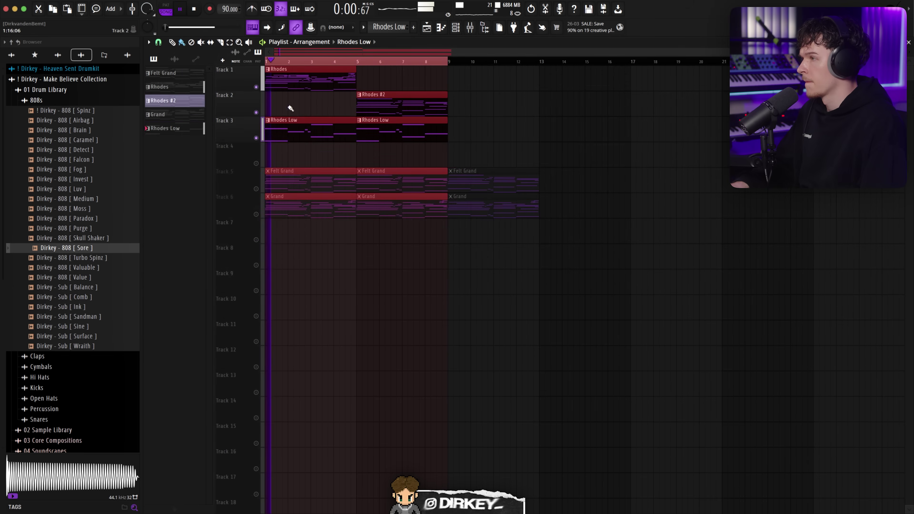
pyautogui.press('super+d')
pyautogui.press('space')
pyautogui.click(256, 189)
pyautogui.click(470, 27)
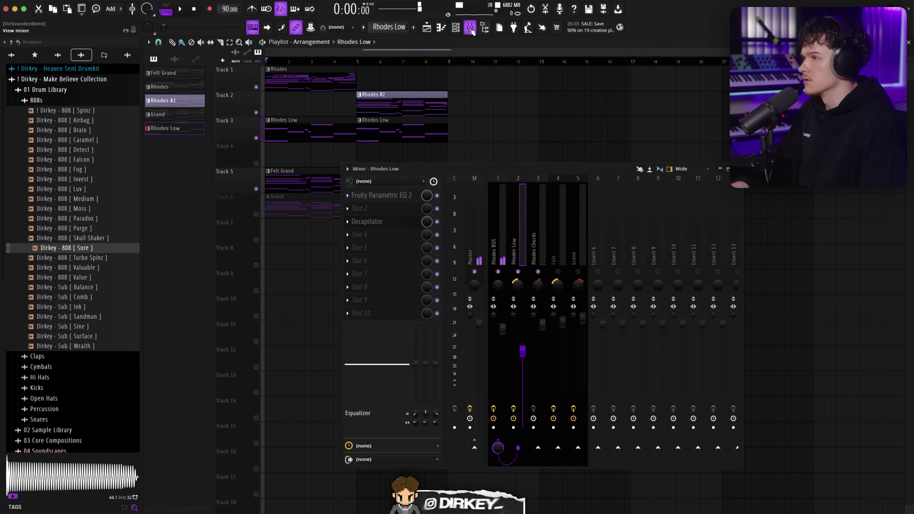
# Step: Solo the Felt mixer track during playback and centre its panning
pyautogui.press('space')
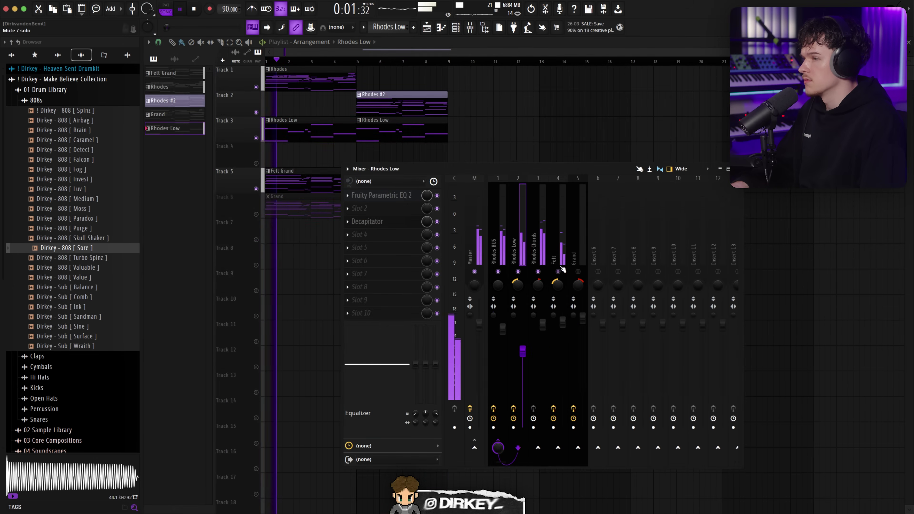
pyautogui.click(561, 277)
pyautogui.moveTo(557, 284); pyautogui.dragTo(557, 277)
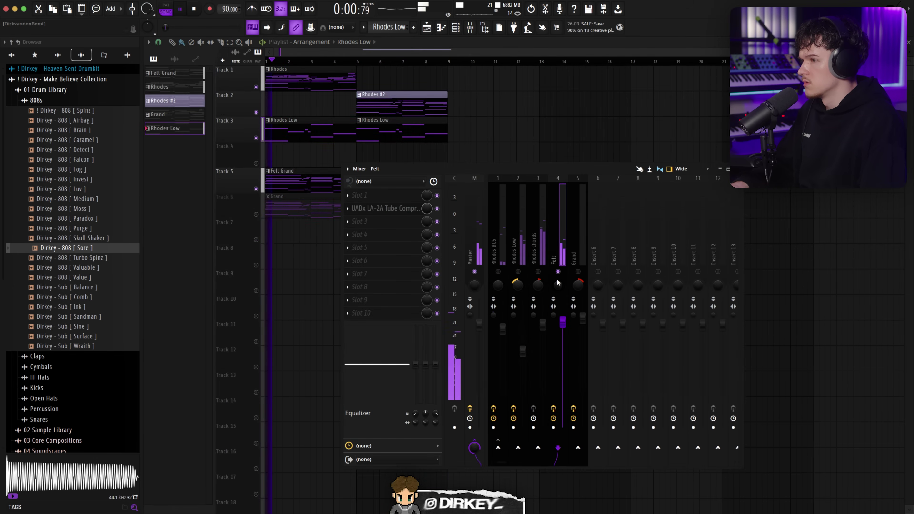
# Step: Load Fruity Parametric EQ 2 in slot 1 of the Felt track and make band 1 a high-pass filter
pyautogui.click(359, 221)
pyautogui.click(486, 214)
pyautogui.rightClick(233, 199)
pyautogui.click(279, 245)
# Step: Boost band 6 of the Felt EQ strongly in the high frequencies and audition the change
pyautogui.moveTo(357, 199); pyautogui.dragTo(383, 157)
pyautogui.press('space')
pyautogui.press('space')
pyautogui.scroll(3, 383, 156)
pyautogui.press('space')
pyautogui.press('space')
# Step: Raise Felt EQ band 4 by about 4.3 dB at 2529 Hz and lift band 3 slightly
pyautogui.moveTo(308, 199); pyautogui.dragTo(354, 189)
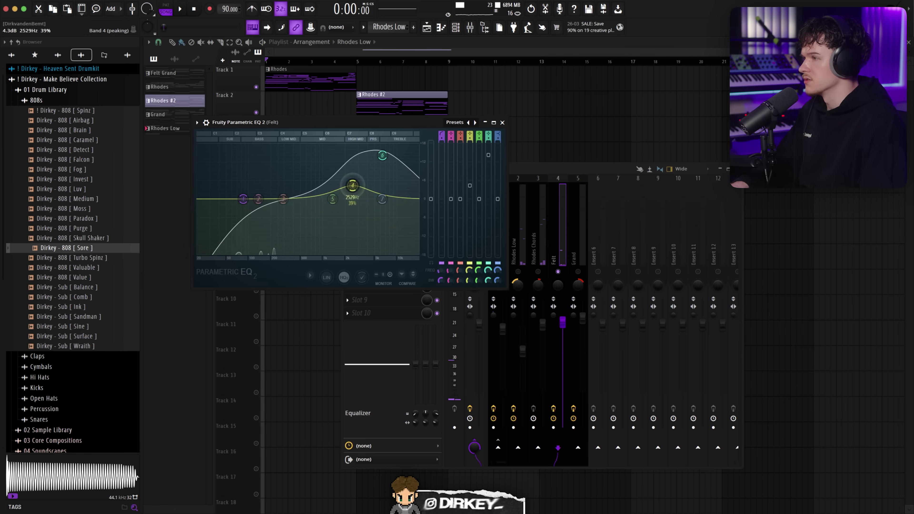
pyautogui.click(283, 199)
pyautogui.moveTo(284, 198); pyautogui.dragTo(291, 191)
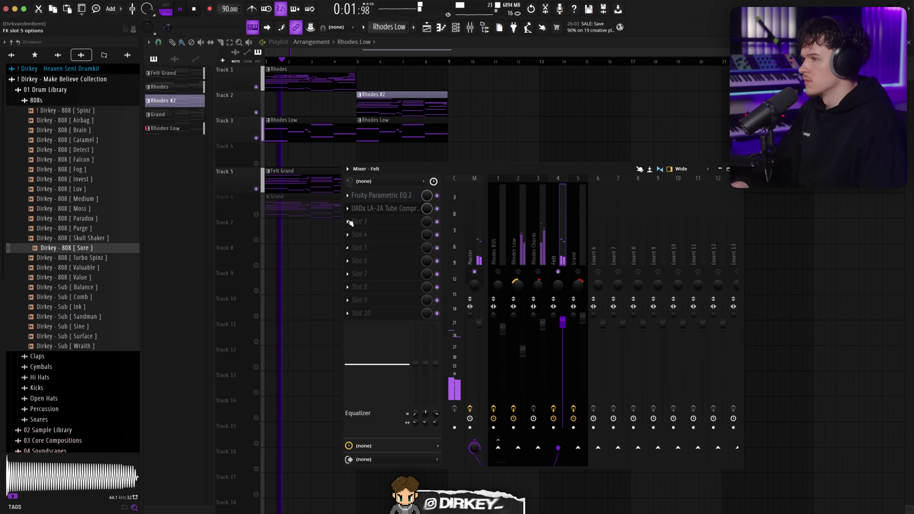
pyautogui.click(242, 197)
pyautogui.press('Escape')
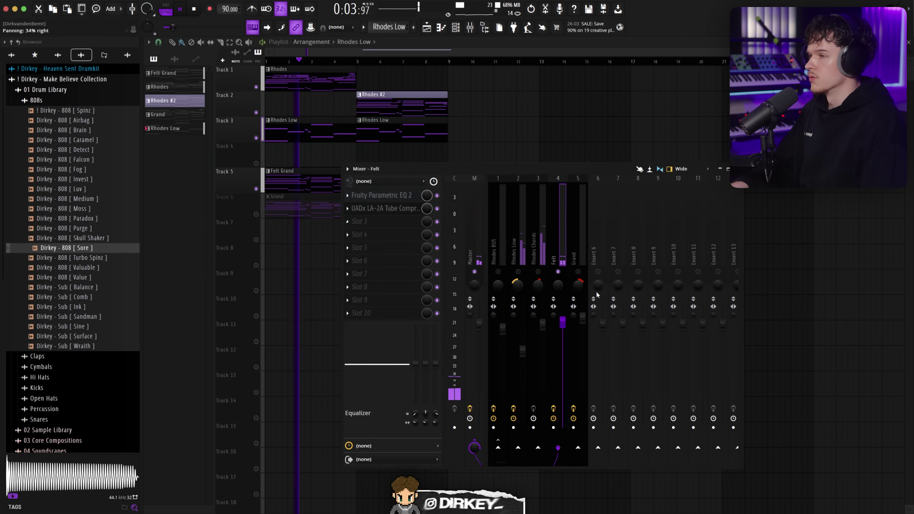
# Step: Check the UADx LA-2A compressor on the Felt track and lower the Felt fader slightly
pyautogui.click(385, 207)
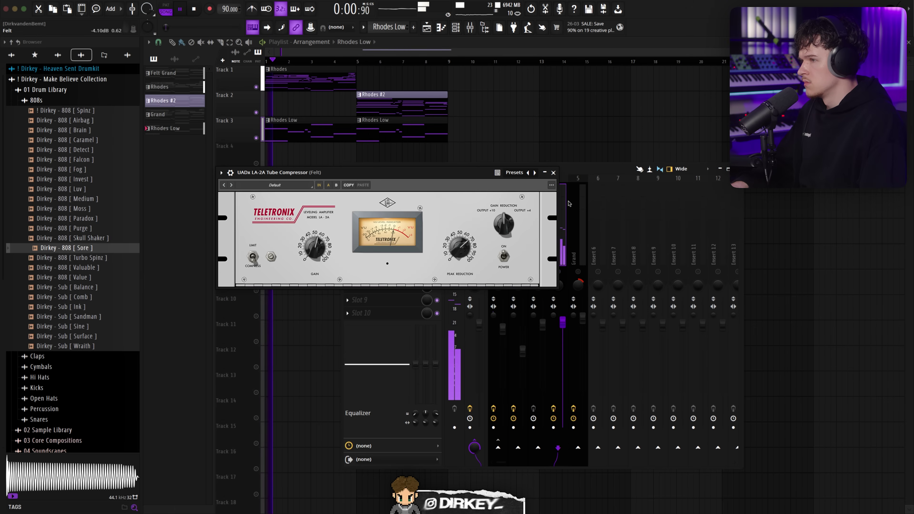
pyautogui.click(553, 172)
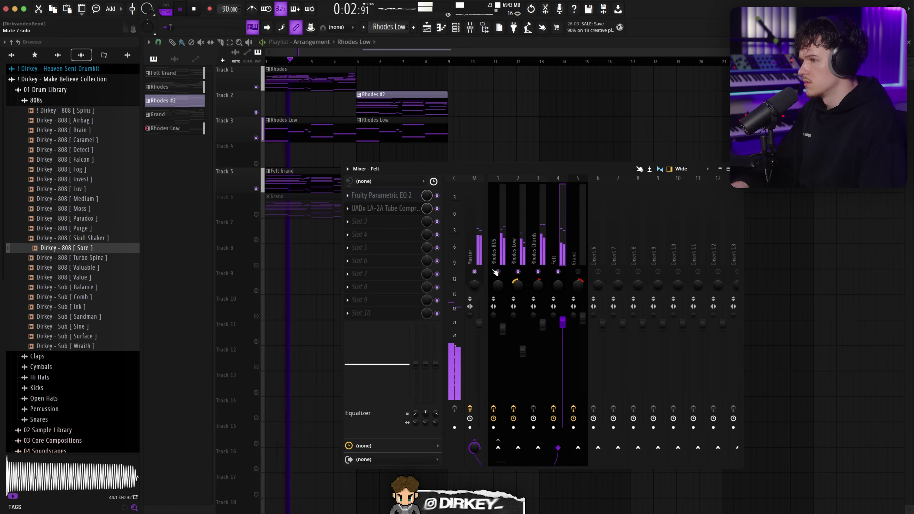
pyautogui.moveTo(562, 324); pyautogui.dragTo(562, 326)
# Step: Refine the Felt EQ by raising the high-pass frequency, reducing band 4 and setting band 6 to about 11.6 dB at 5938 Hz
pyautogui.click(387, 197)
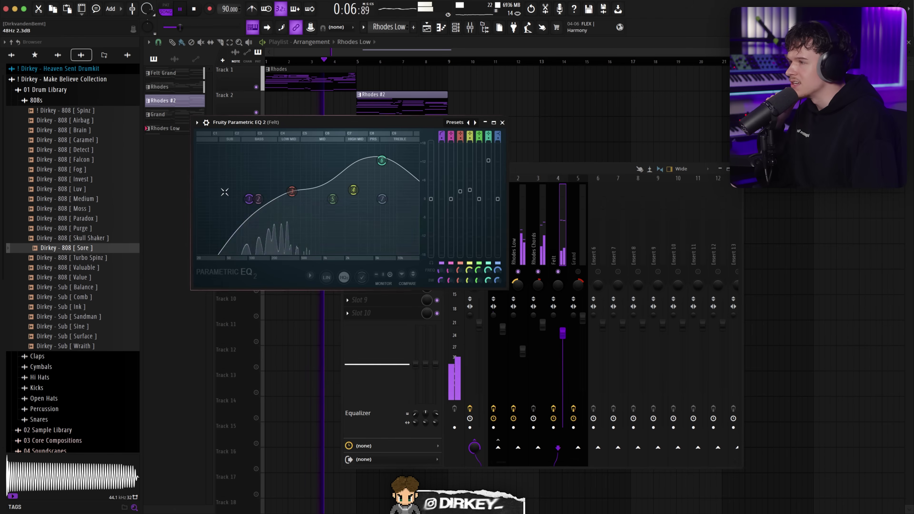
pyautogui.moveTo(252, 203); pyautogui.dragTo(257, 198)
pyautogui.moveTo(382, 160); pyautogui.dragTo(356, 197)
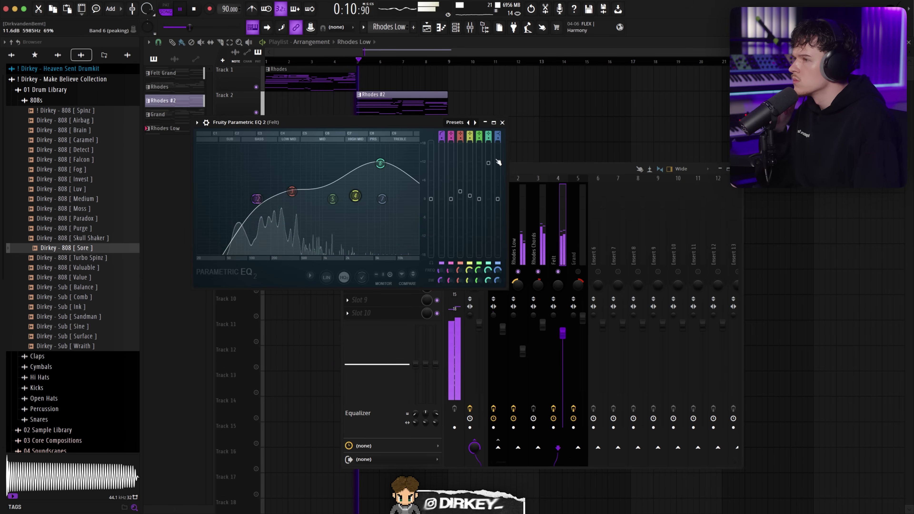
pyautogui.click(502, 122)
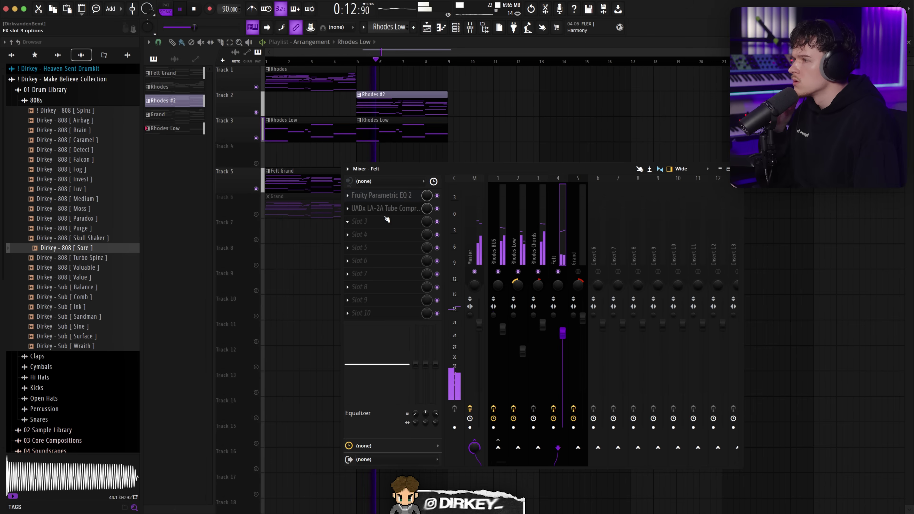
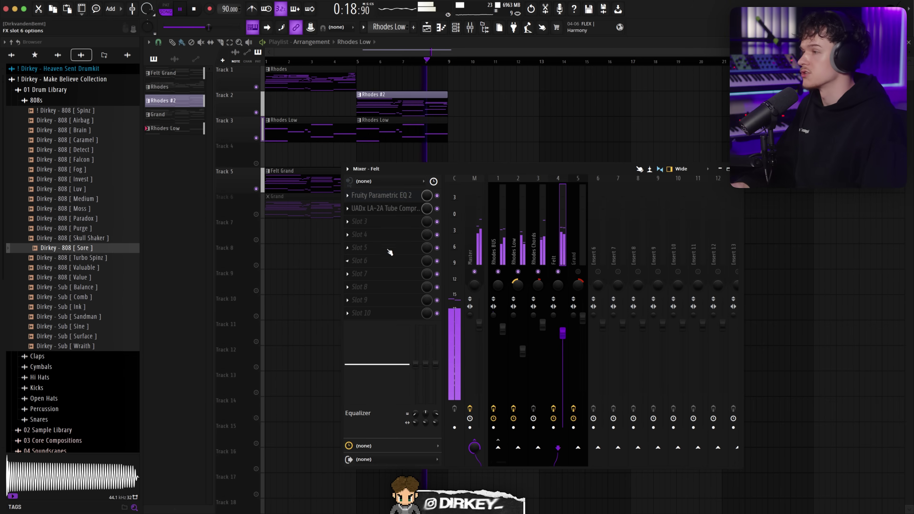
# Step: Load Decapitator into slot 3 of the Felt mixer track, set its drive to 0.50 and audition it
pyautogui.click(360, 222)
pyautogui.moveTo(482, 466)
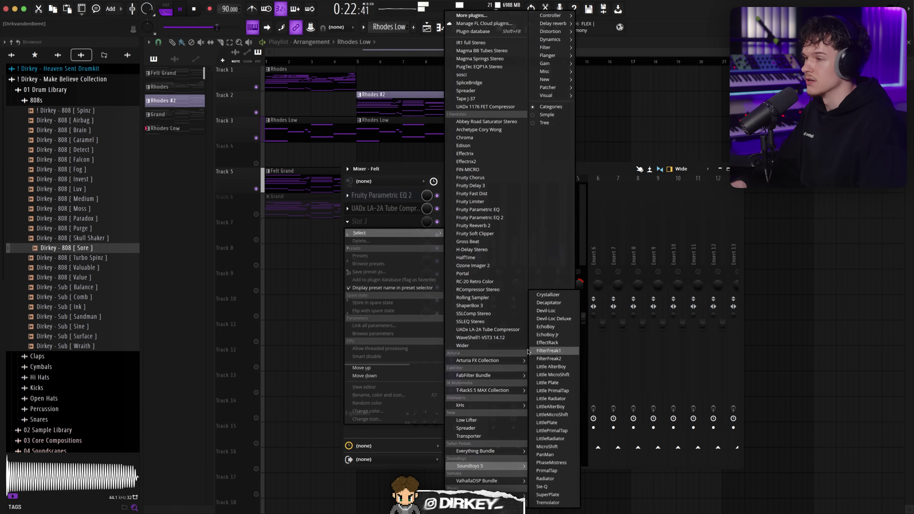
pyautogui.click(553, 304)
pyautogui.moveTo(376, 210); pyautogui.dragTo(360, 206)
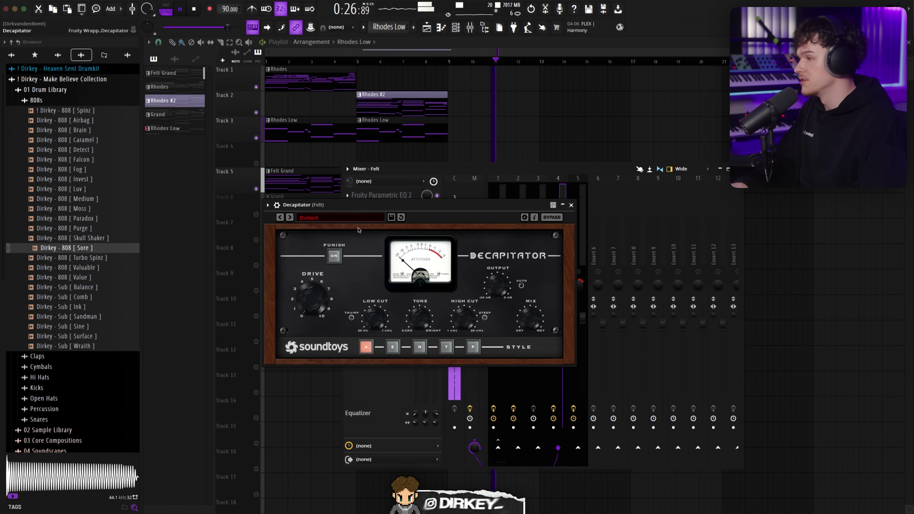
pyautogui.press('space')
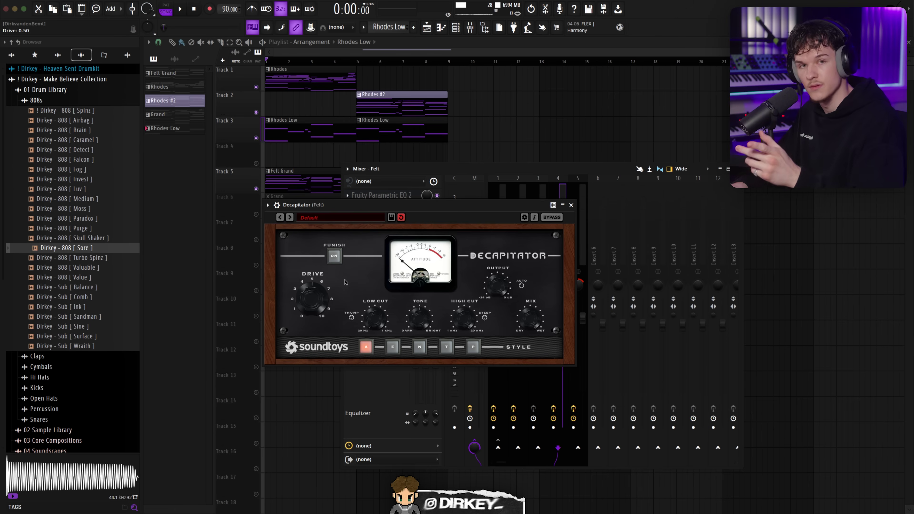
pyautogui.press('space')
pyautogui.click(571, 205)
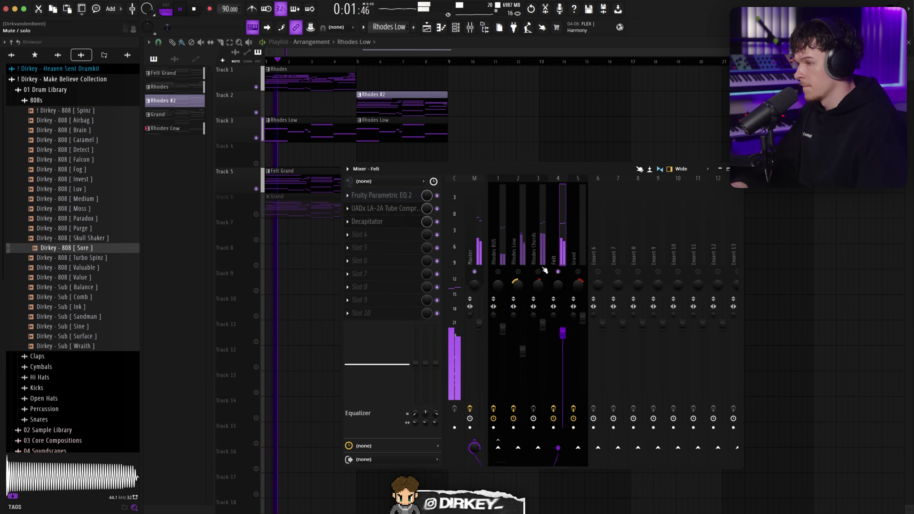
# Step: Reopen the Felt track's Decapitator and lower its drive and adjust its tone during playback
pyautogui.click(373, 221)
pyautogui.press('space')
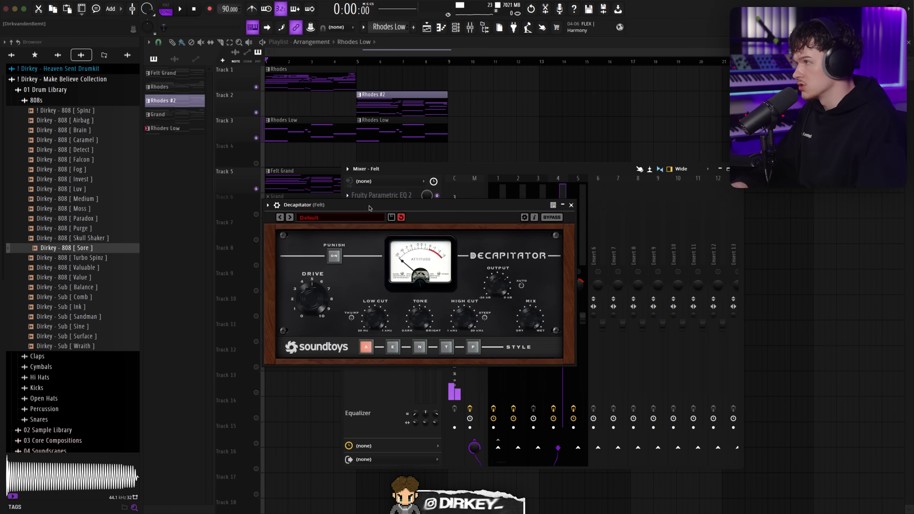
pyautogui.moveTo(370, 206); pyautogui.dragTo(391, 239)
pyautogui.press('space')
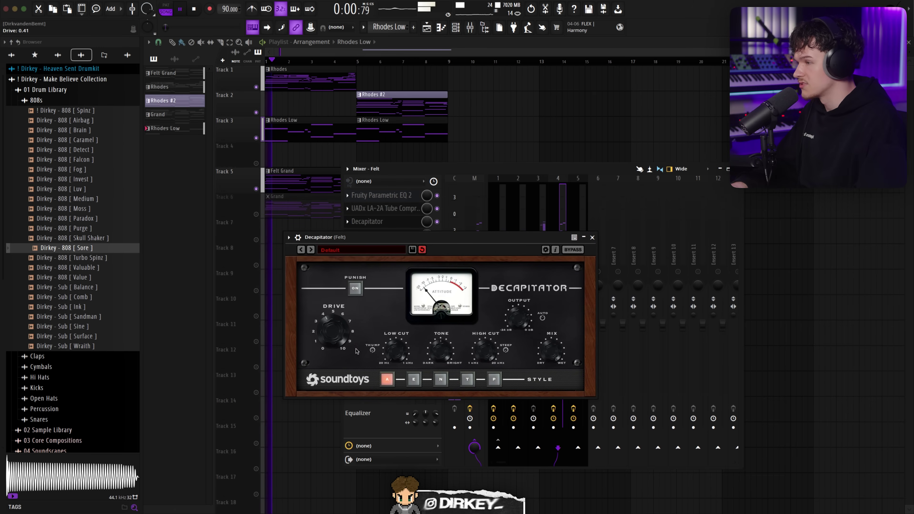
pyautogui.moveTo(335, 331); pyautogui.dragTo(334, 351)
pyautogui.click(439, 346)
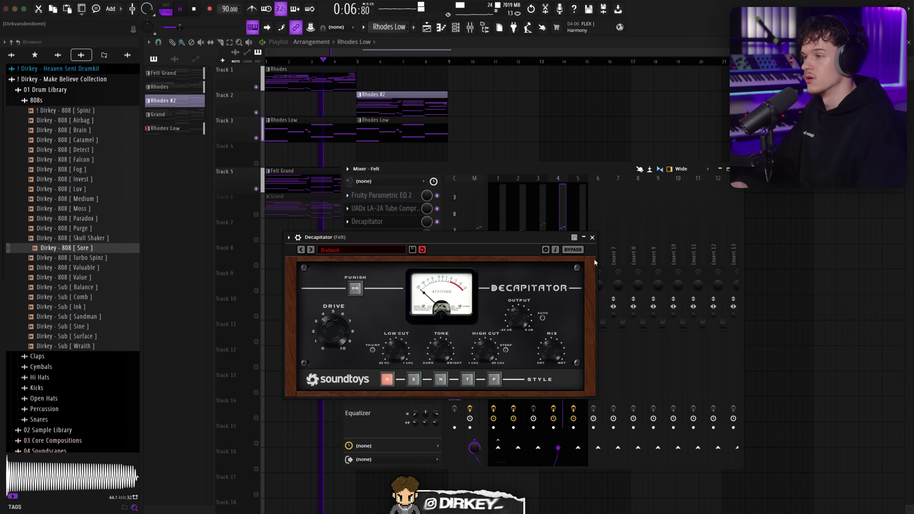
# Step: Copy the ValhallaVintageVerb reverb from the Rhodes BUS track into slot 4 of the Felt mixer track
pyautogui.click(591, 237)
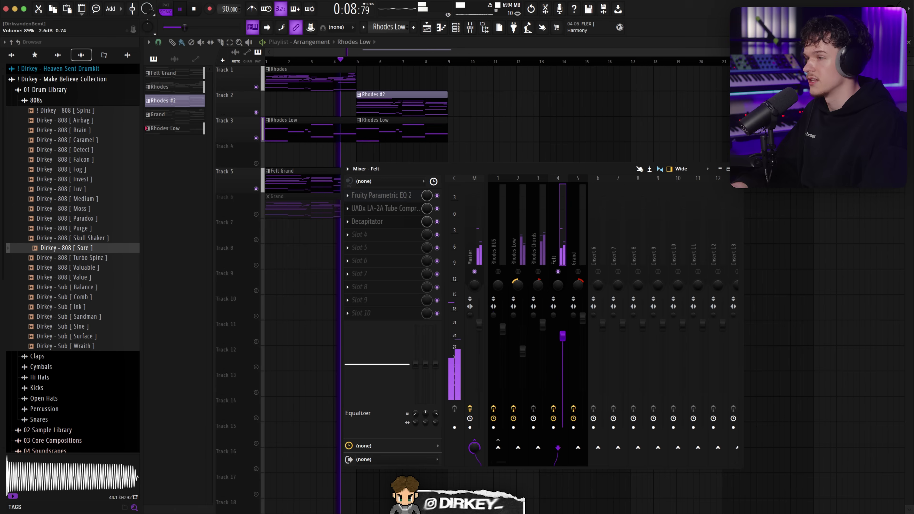
pyautogui.click(521, 227)
pyautogui.click(533, 224)
pyautogui.click(518, 230)
pyautogui.scroll(1, 387, 221)
pyautogui.click(496, 236)
pyautogui.click(347, 261)
pyautogui.moveTo(353, 311); pyautogui.dragTo(561, 239)
pyautogui.moveTo(161, 109); pyautogui.dragTo(310, 177)
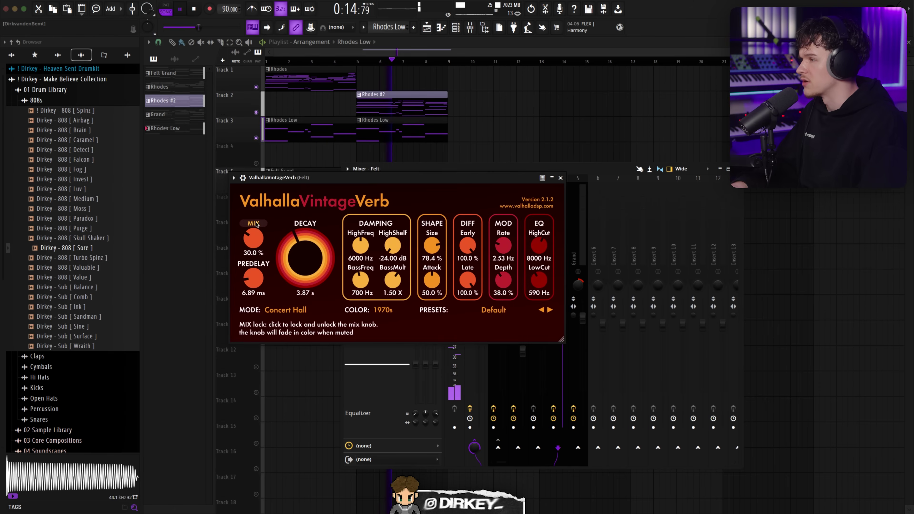
# Step: Set the Felt reverb's mix to 10% and lower the Felt fader slightly
pyautogui.press('space')
pyautogui.press('space')
pyautogui.moveTo(251, 250); pyautogui.dragTo(253, 244)
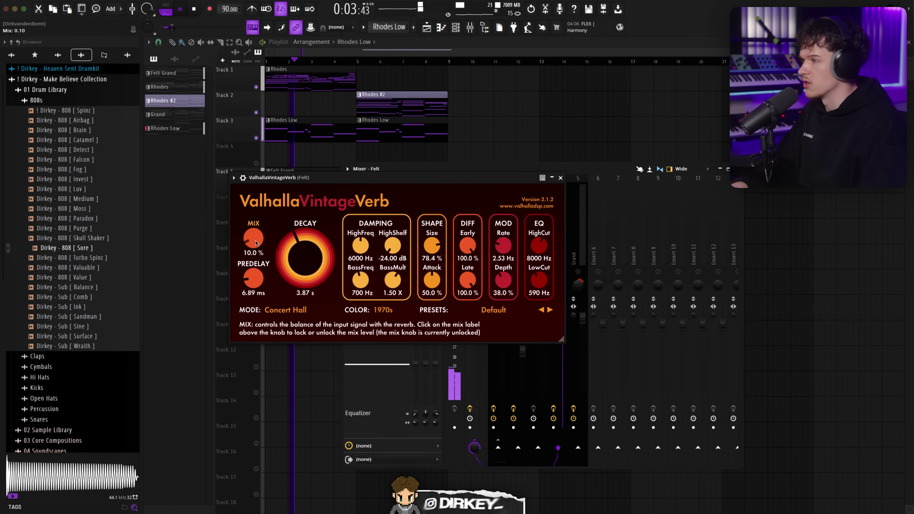
pyautogui.click(560, 177)
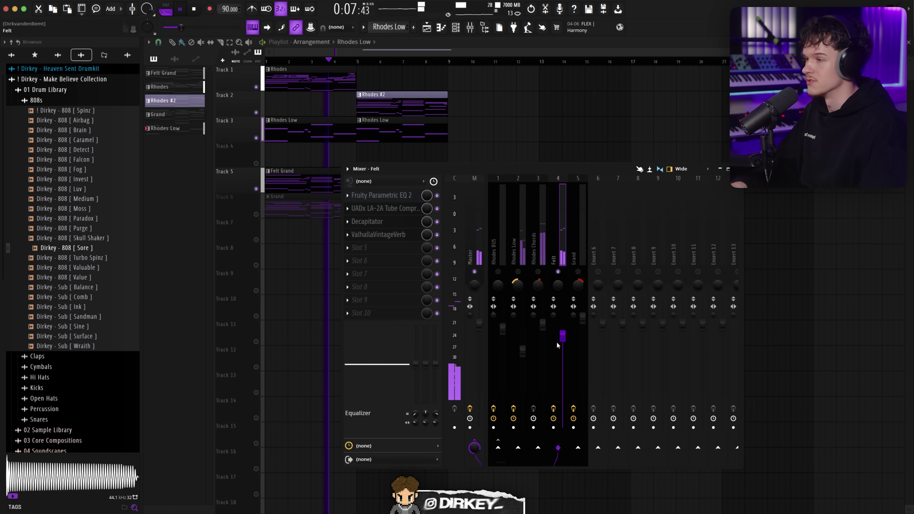
pyautogui.moveTo(562, 334); pyautogui.dragTo(562, 342)
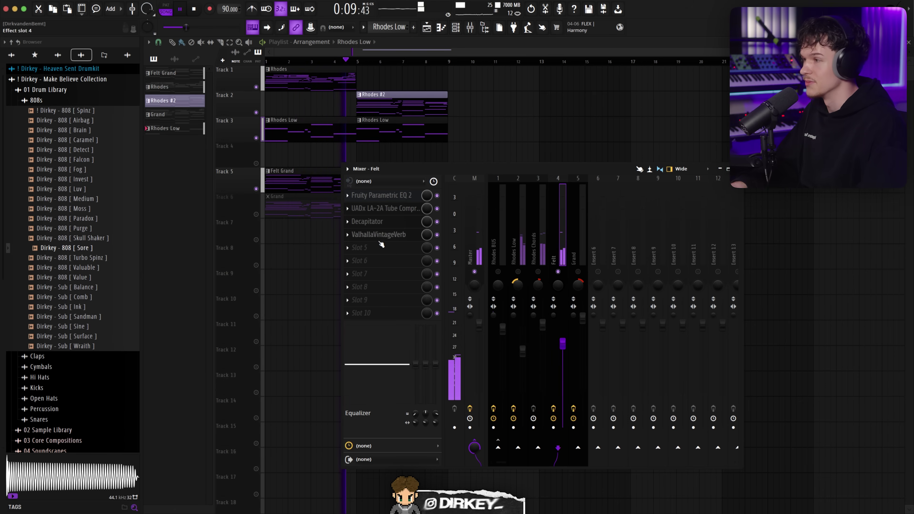
# Step: Load Fruity Delay 3 into slot 5 of the Felt mixer track
pyautogui.click(381, 247)
pyautogui.click(545, 280)
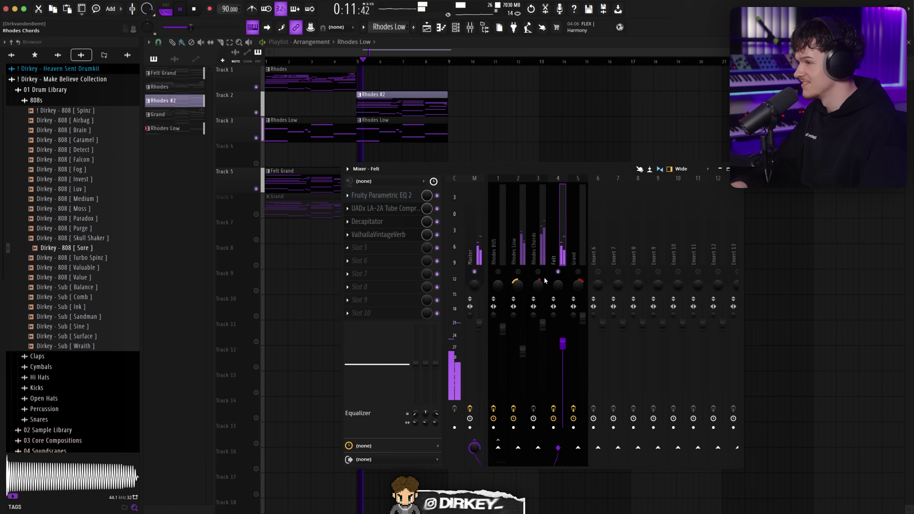
pyautogui.click(381, 247)
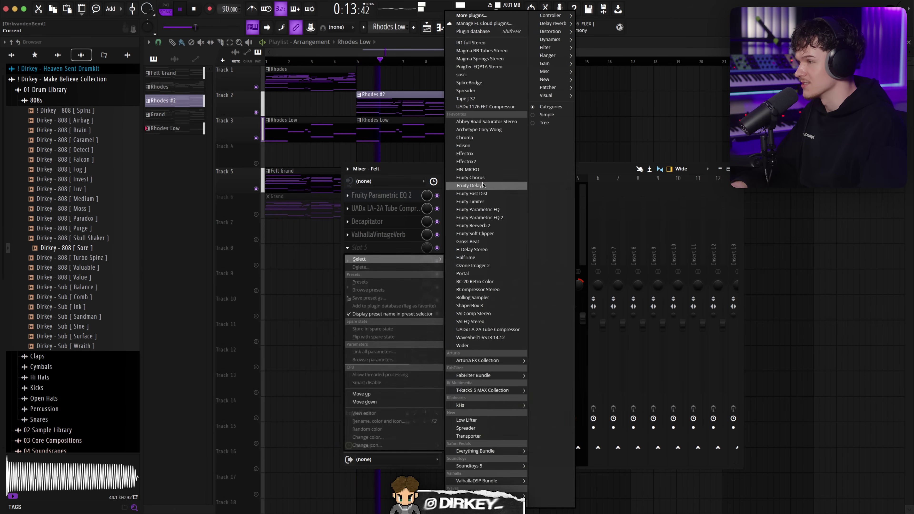
pyautogui.click(478, 181)
pyautogui.press('F5')
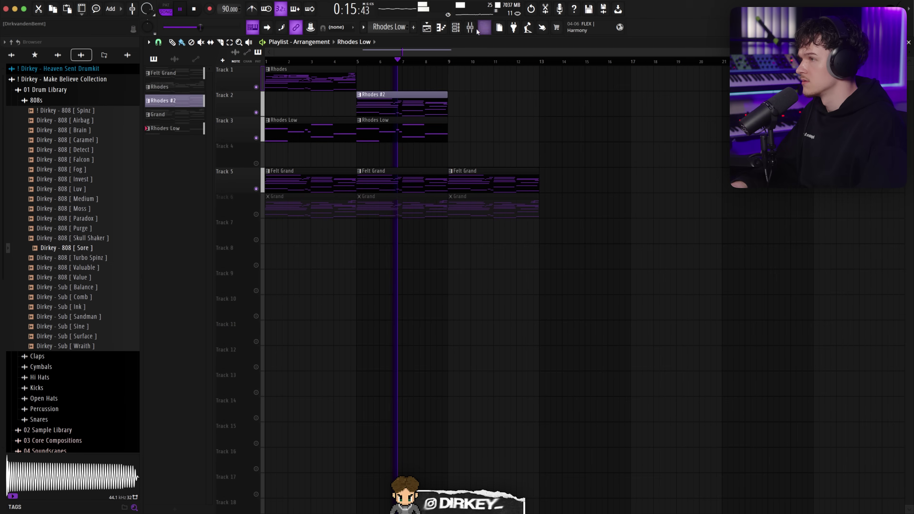
pyautogui.press('F9')
pyautogui.rightClick(557, 271)
pyautogui.press('space')
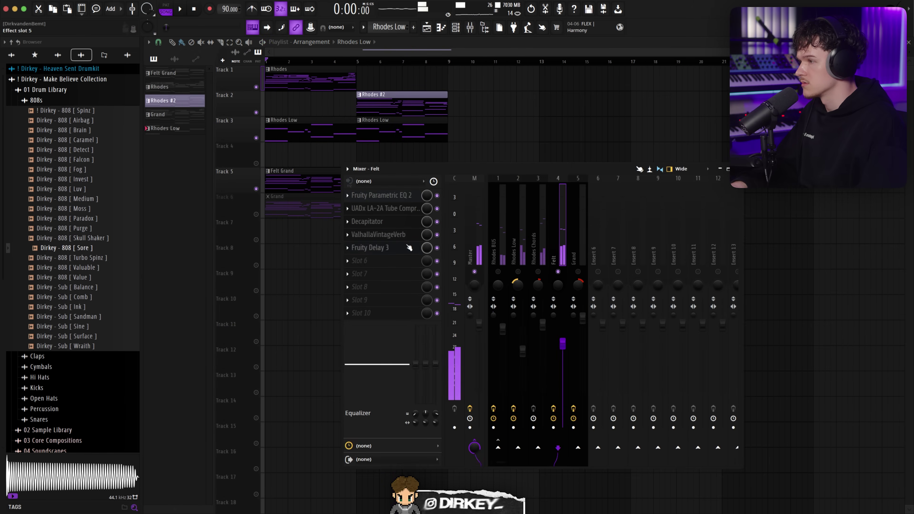
pyautogui.click(401, 248)
pyautogui.click(345, 140)
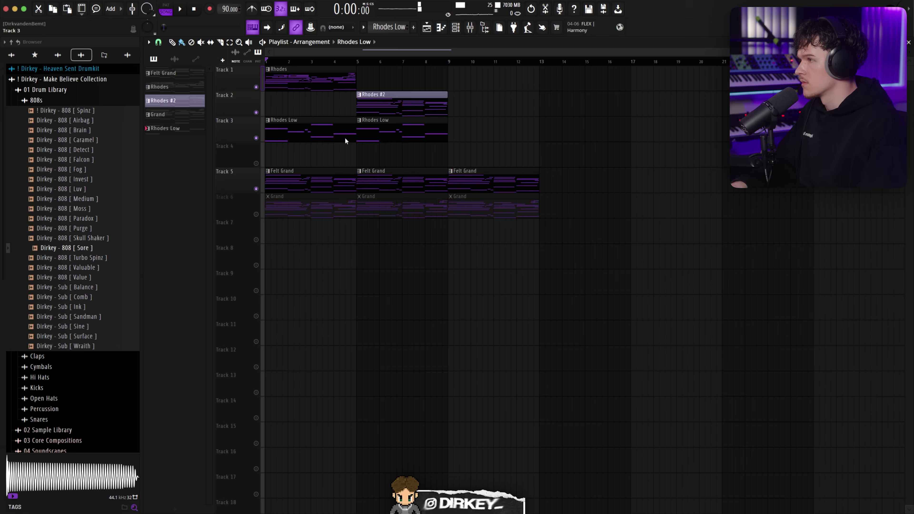
pyautogui.click(469, 27)
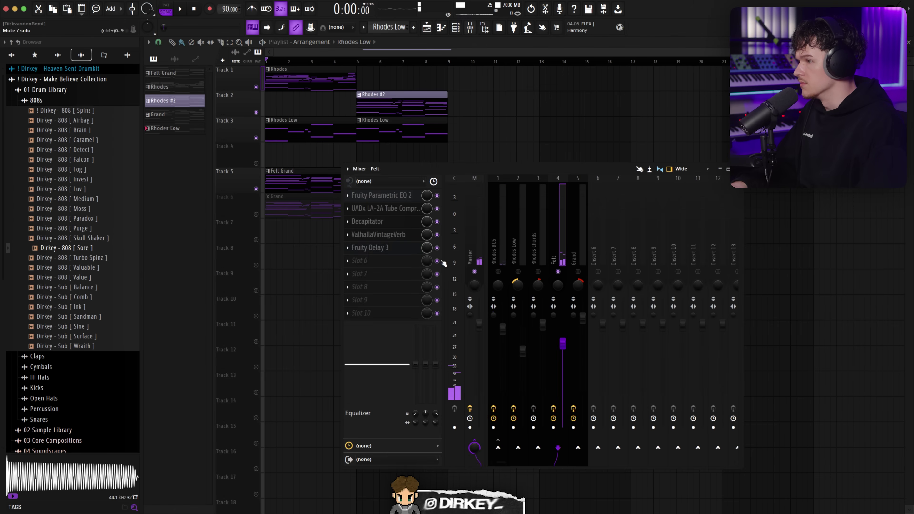
# Step: Configure the Felt delay as ping pong with time 3:0, high-pass feedback at about 50% and reduced wet output, and place it before the reverb
pyautogui.click(383, 247)
pyautogui.moveTo(283, 73); pyautogui.dragTo(409, 213)
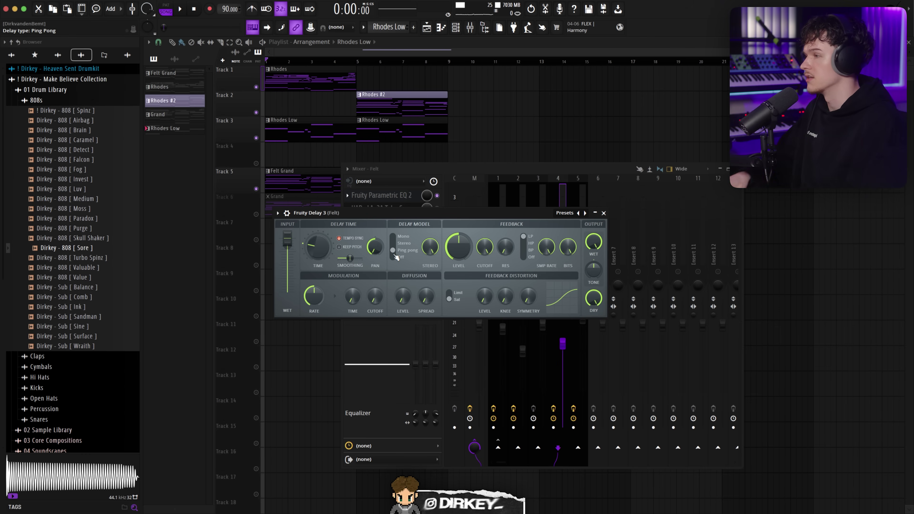
pyautogui.press('space')
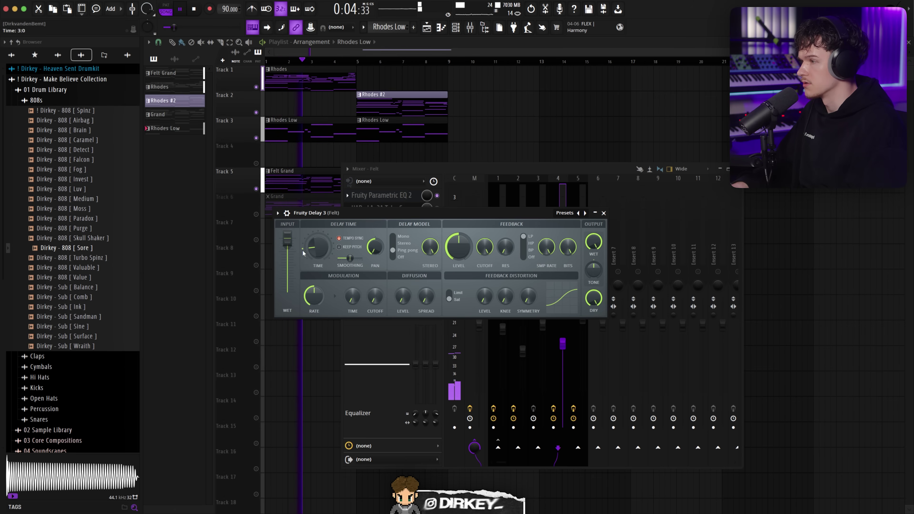
pyautogui.press('space')
pyautogui.click(529, 242)
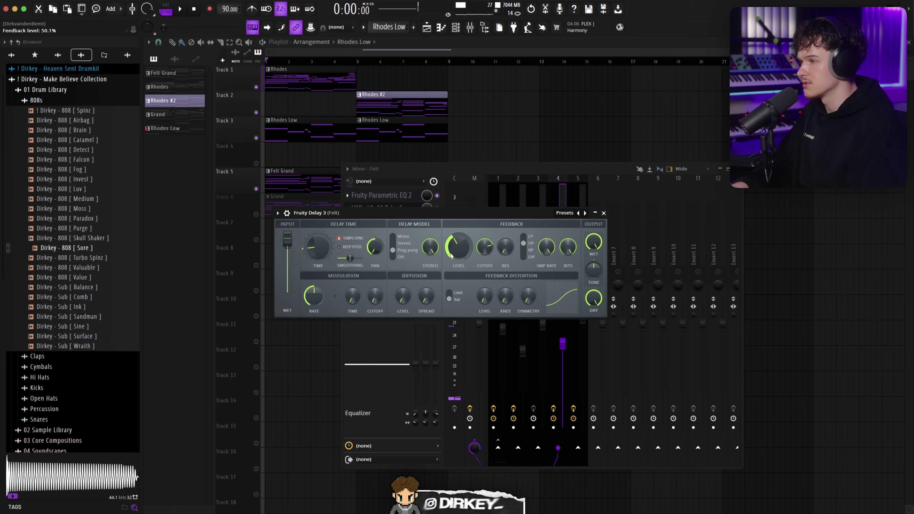
pyautogui.press('space')
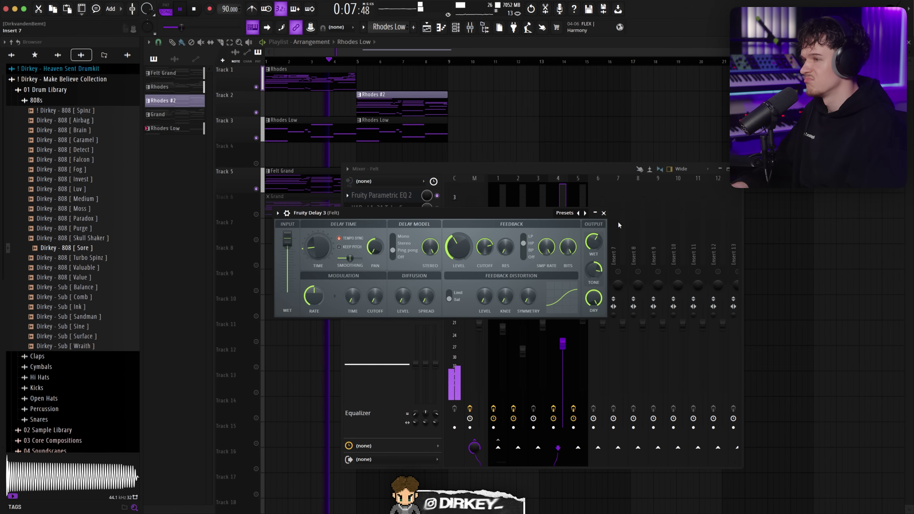
pyautogui.click(603, 212)
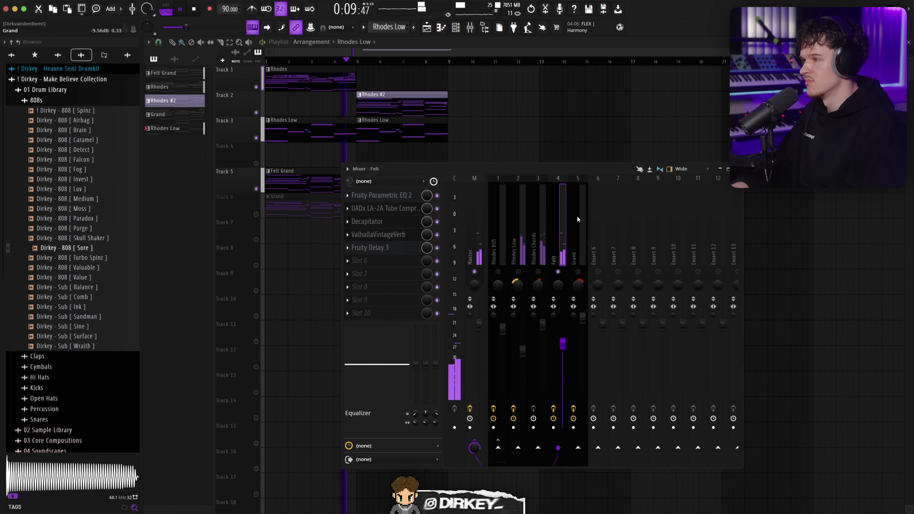
pyautogui.moveTo(381, 245); pyautogui.dragTo(379, 236)
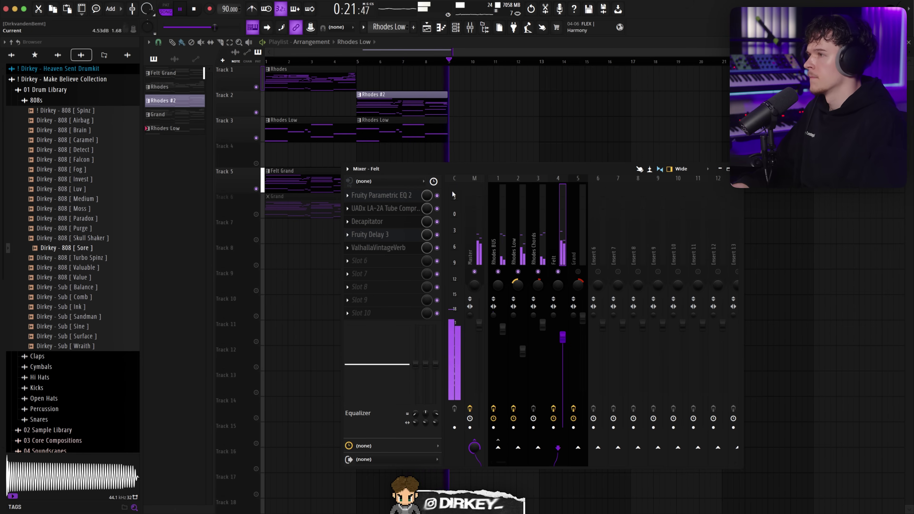
# Step: Unmute playlist Track 6 with the Grand clips and play the arrangement from the start
pyautogui.press('F9')
pyautogui.keyDown('super'); pyautogui.click(469, 170); pyautogui.keyUp('super')
pyautogui.click(256, 214)
pyautogui.press('space')
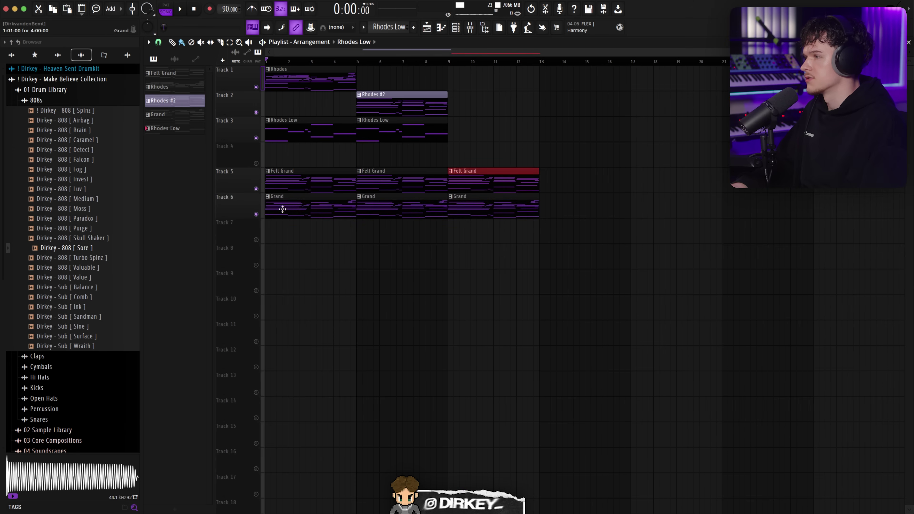
pyautogui.press('space')
# Step: Load Fruity Parametric EQ 2 into slot 1 of the Grand mixer track
pyautogui.click(469, 32)
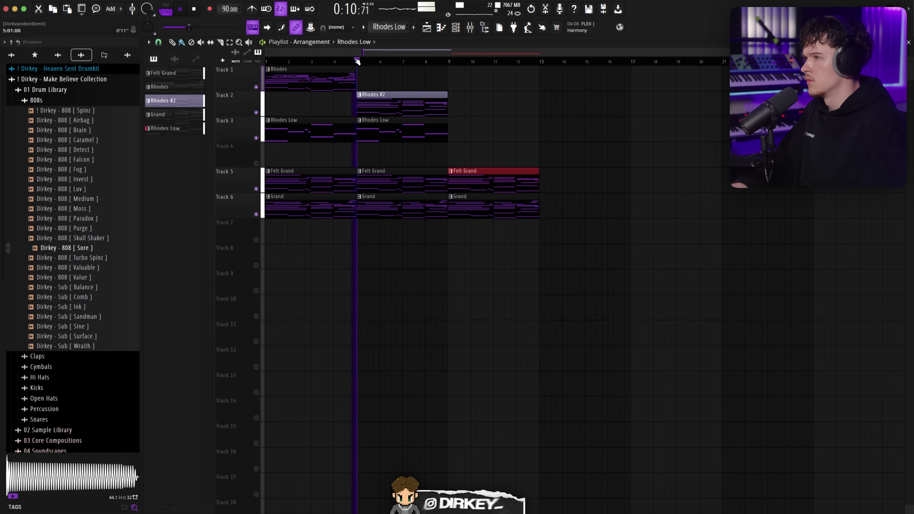
pyautogui.rightClick(322, 211)
pyautogui.click(469, 26)
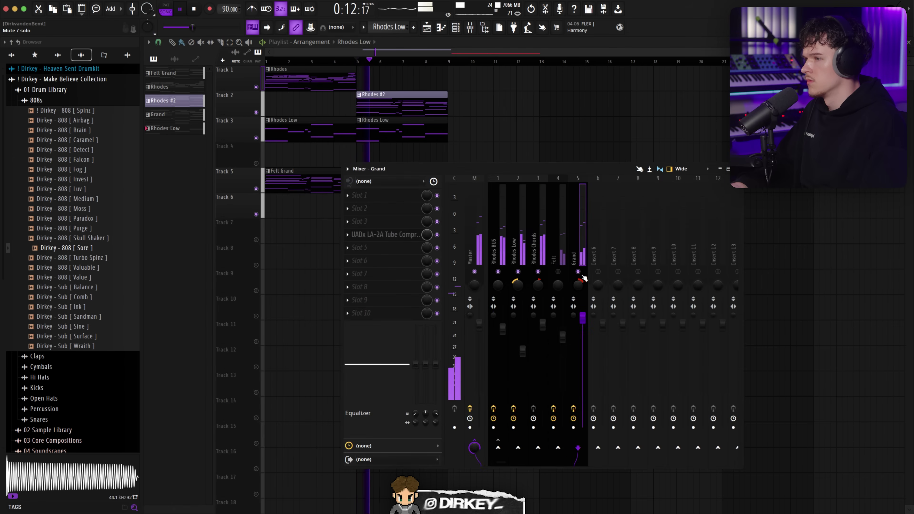
pyautogui.click(374, 196)
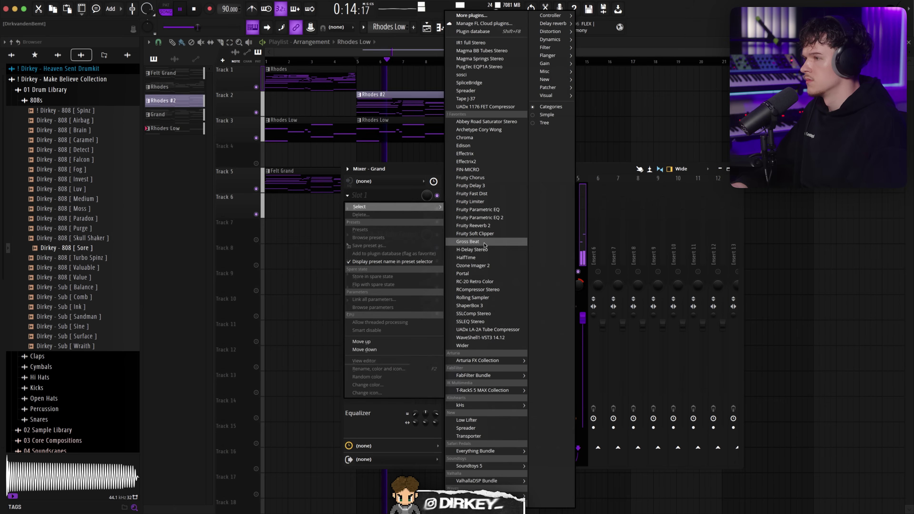
pyautogui.click(468, 214)
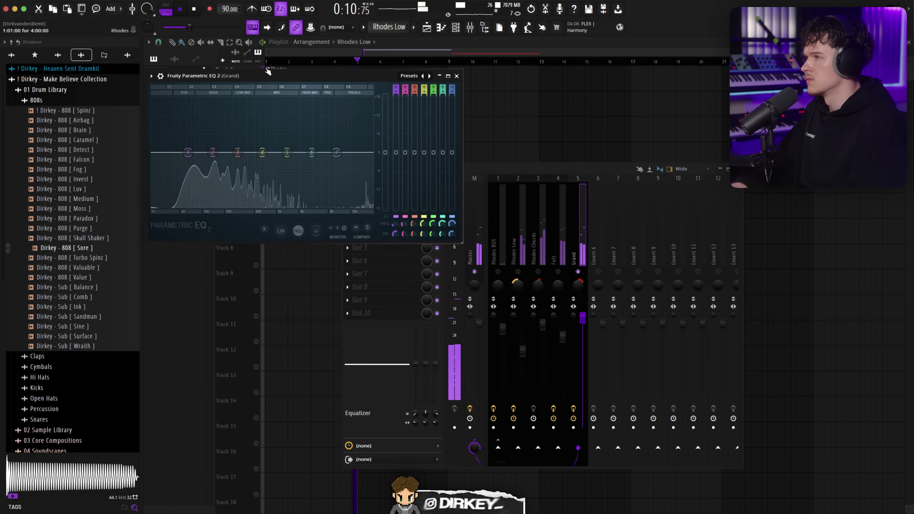
# Step: Shape the Grand EQ with a low-frequency high pass on band 1, a treble boost on band 6 and about 0.8 dB at 697 Hz on band 4
pyautogui.moveTo(201, 75); pyautogui.dragTo(344, 171)
pyautogui.rightClick(333, 247)
pyautogui.moveTo(348, 270)
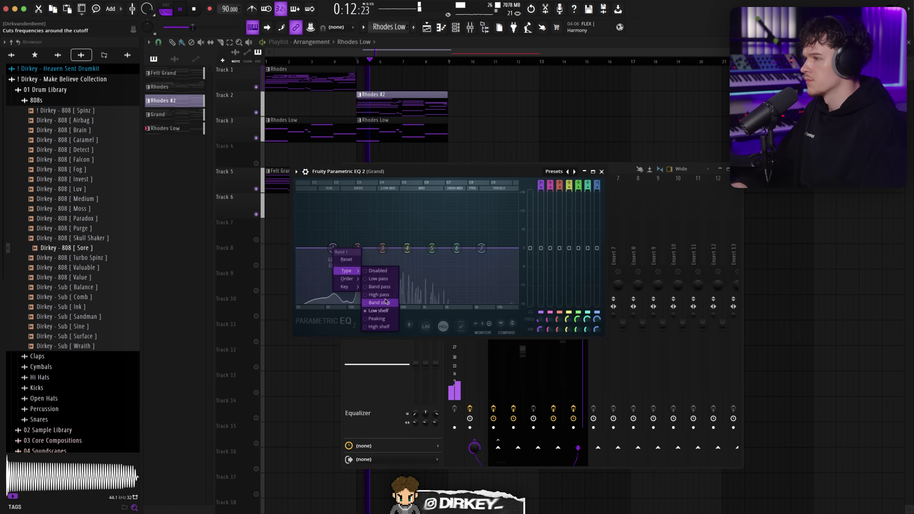
pyautogui.click(380, 295)
pyautogui.moveTo(332, 248); pyautogui.dragTo(326, 248)
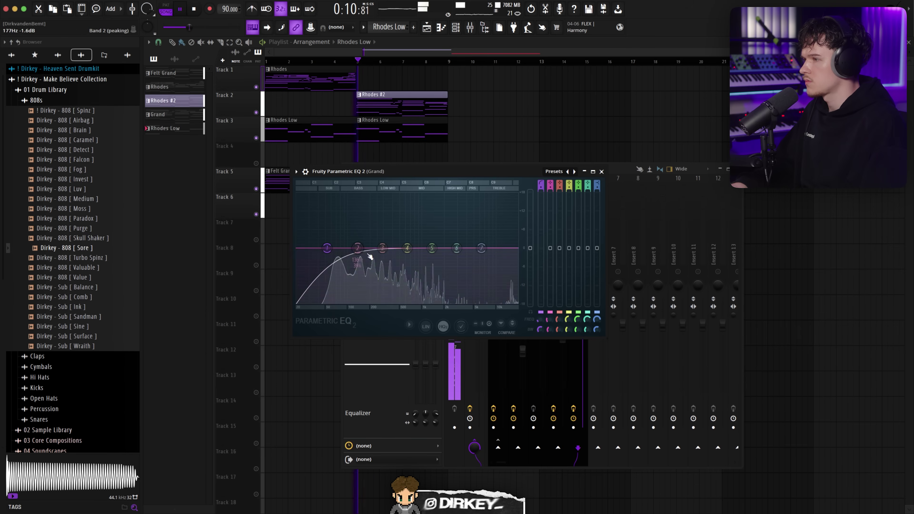
pyautogui.moveTo(382, 248); pyautogui.dragTo(380, 249)
pyautogui.moveTo(481, 248); pyautogui.dragTo(479, 225)
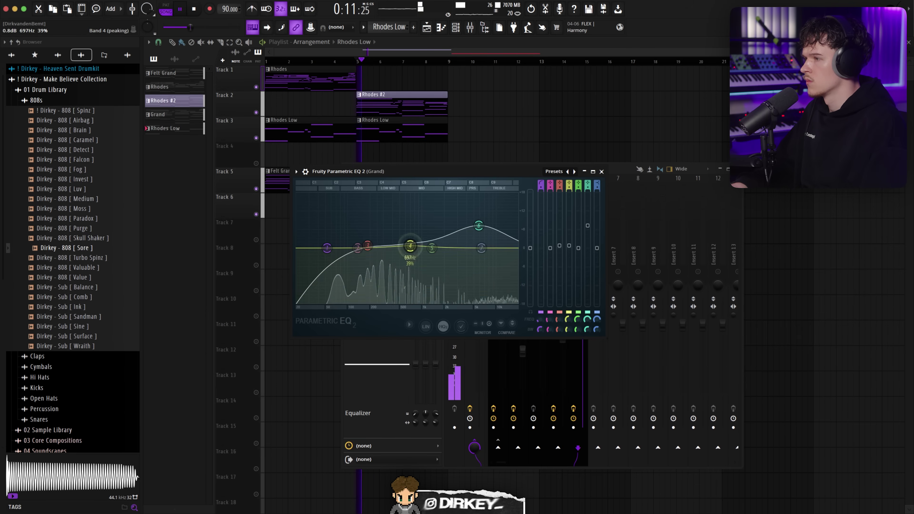
pyautogui.press('Escape')
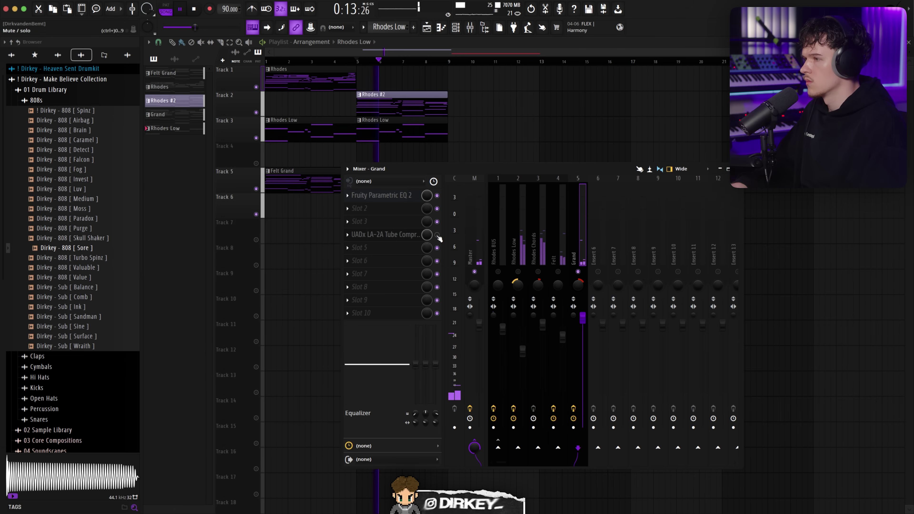
# Step: Check the UADx LA-2A compressor on the Grand track and move it up to slot 2
pyautogui.click(386, 234)
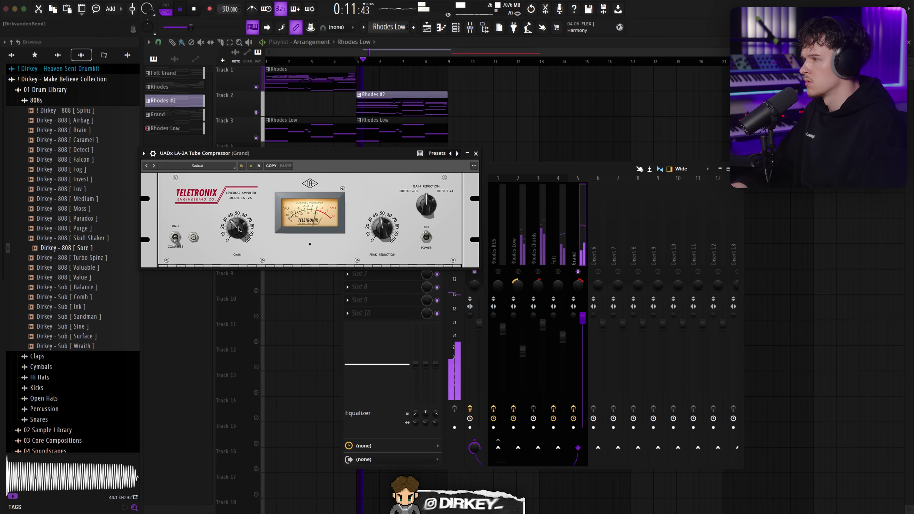
pyautogui.click(475, 153)
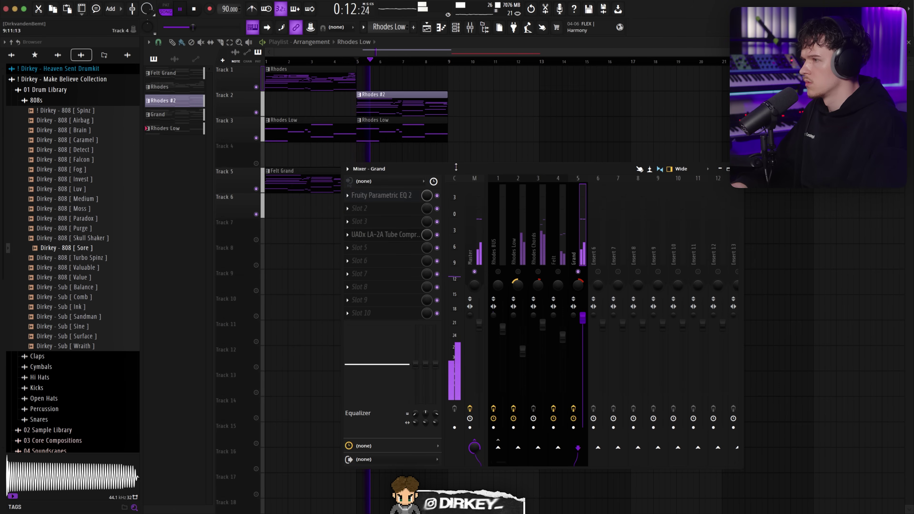
pyautogui.scroll(2, 385, 237)
# Step: Load Decapitator into slot 4 of the Grand track and set its drive to 0.21 and low cut to 0.14
pyautogui.click(390, 237)
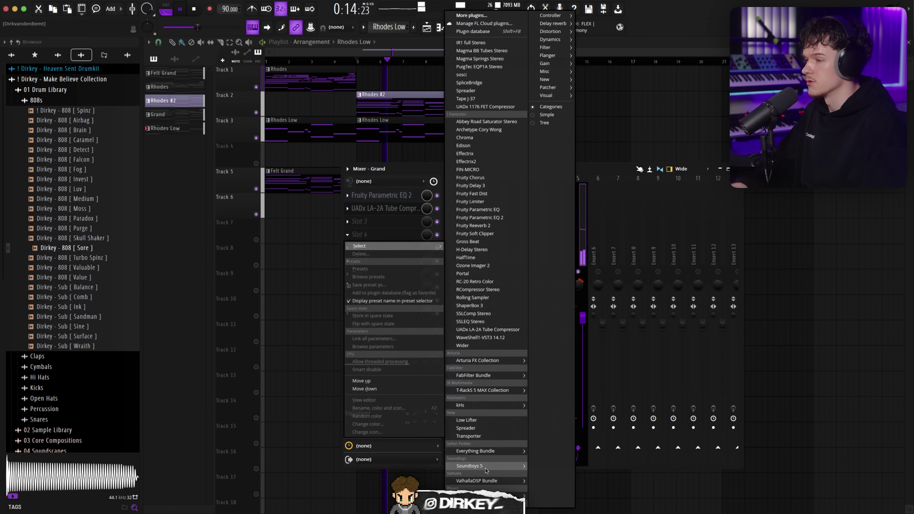
pyautogui.moveTo(498, 466)
pyautogui.click(548, 303)
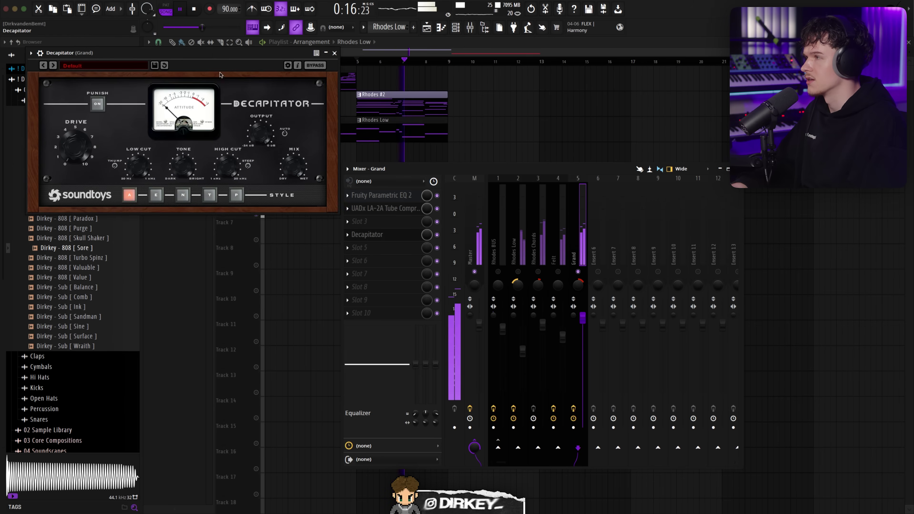
pyautogui.moveTo(276, 106); pyautogui.dragTo(341, 151)
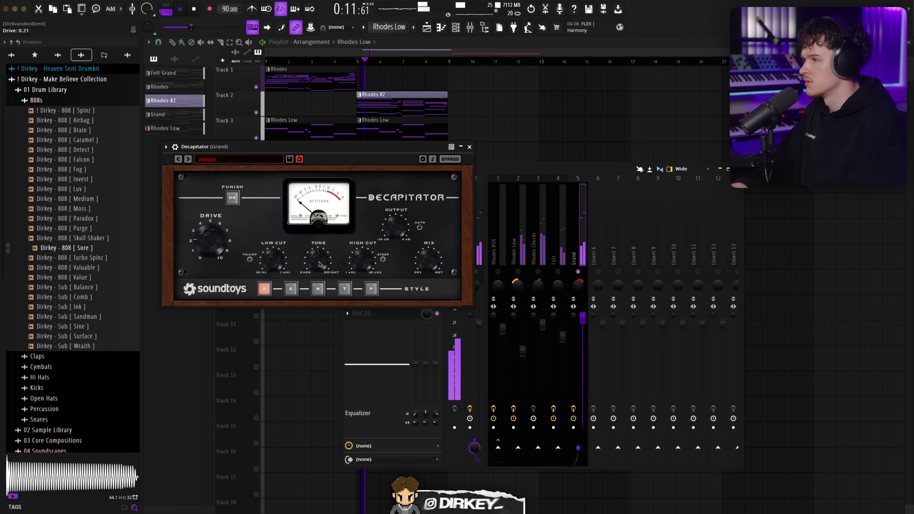
pyautogui.press('space')
pyautogui.press('space')
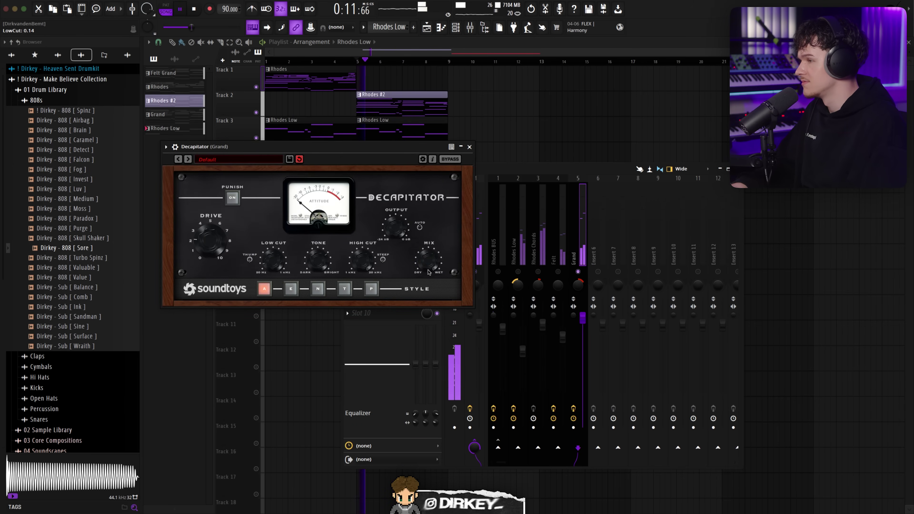
pyautogui.press('Escape')
# Step: Copy the Felt track's ValhallaVintageVerb to the Grand mixer track and set its mix to about 15%
pyautogui.click(537, 242)
pyautogui.click(560, 241)
pyautogui.click(348, 248)
pyautogui.press('Escape')
pyautogui.click(574, 256)
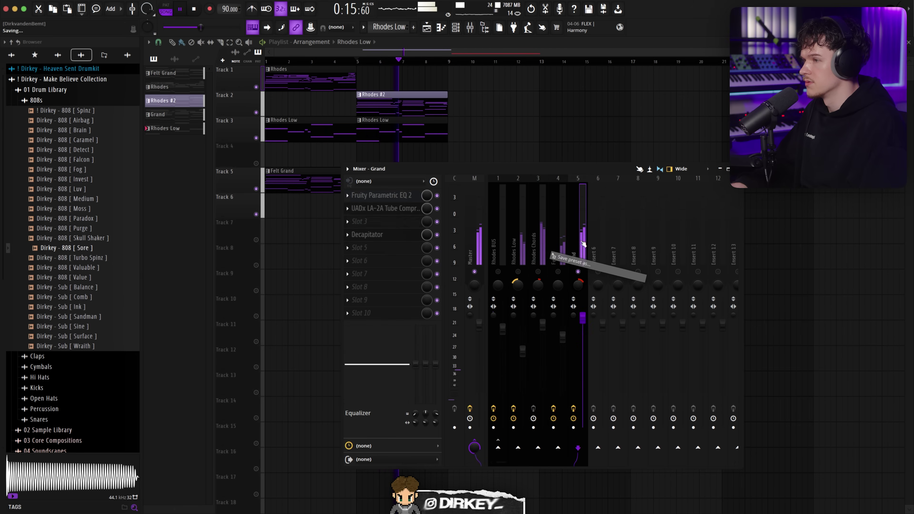
pyautogui.click(378, 221)
pyautogui.moveTo(171, 38); pyautogui.dragTo(353, 170)
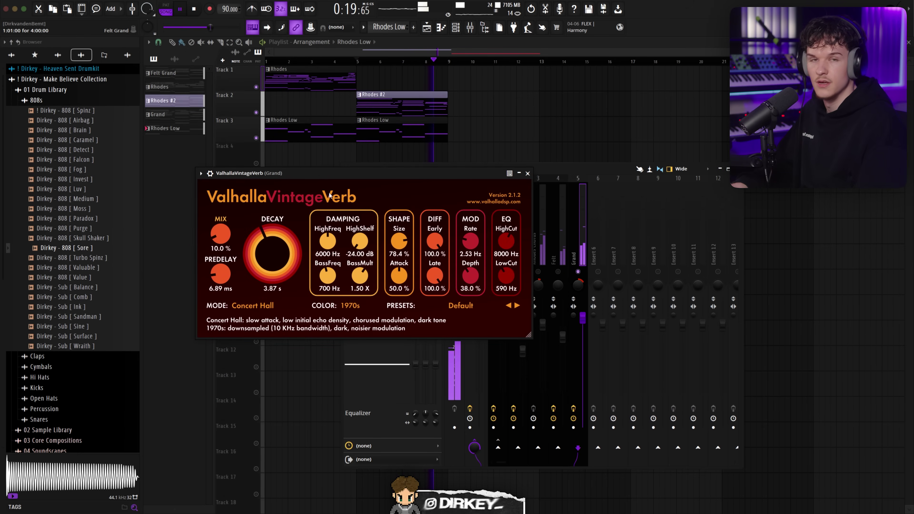
pyautogui.moveTo(217, 240); pyautogui.dragTo(218, 234)
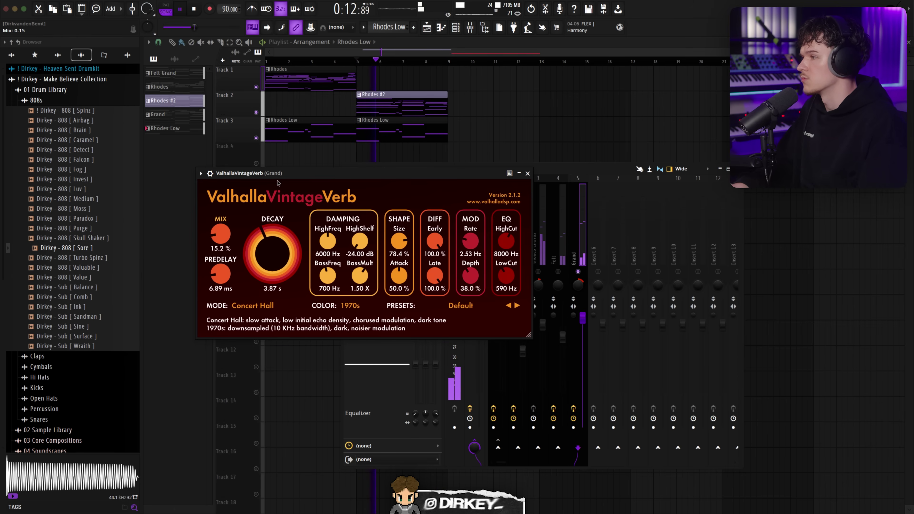
# Step: Set the Grand reverb's predelay to 8.62 ms, lower the Grand track's fader slightly and check the mixer balance
pyautogui.moveTo(220, 284); pyautogui.dragTo(220, 282)
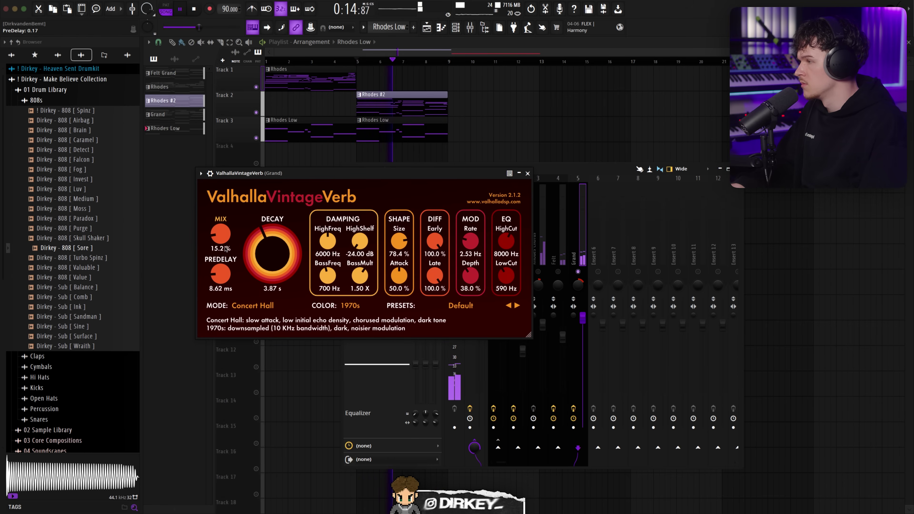
pyautogui.scroll(-5, 221, 243)
pyautogui.press('Escape')
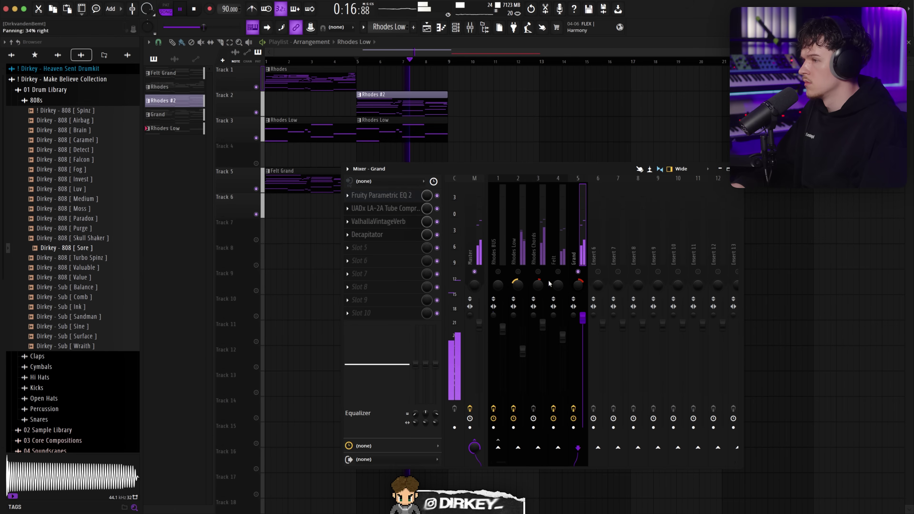
pyautogui.moveTo(582, 317); pyautogui.dragTo(582, 325)
pyautogui.press('Escape')
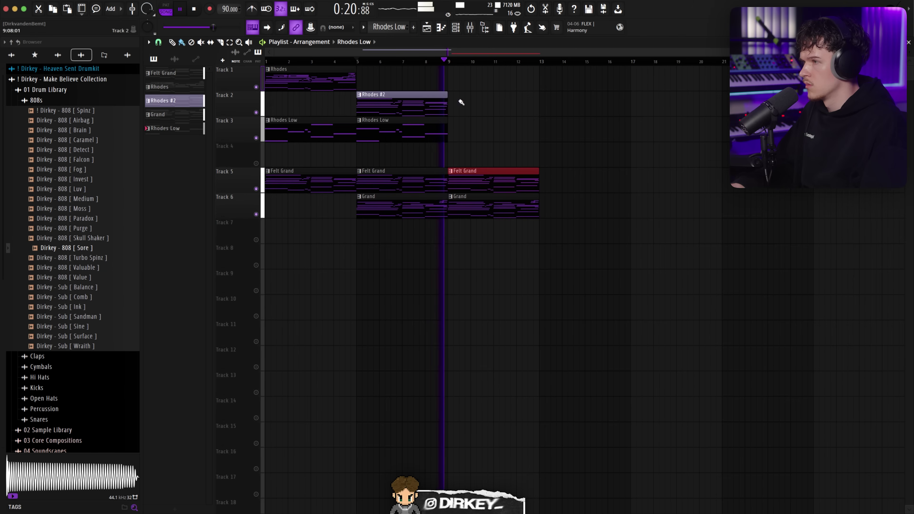
pyautogui.click(471, 28)
pyautogui.click(564, 272)
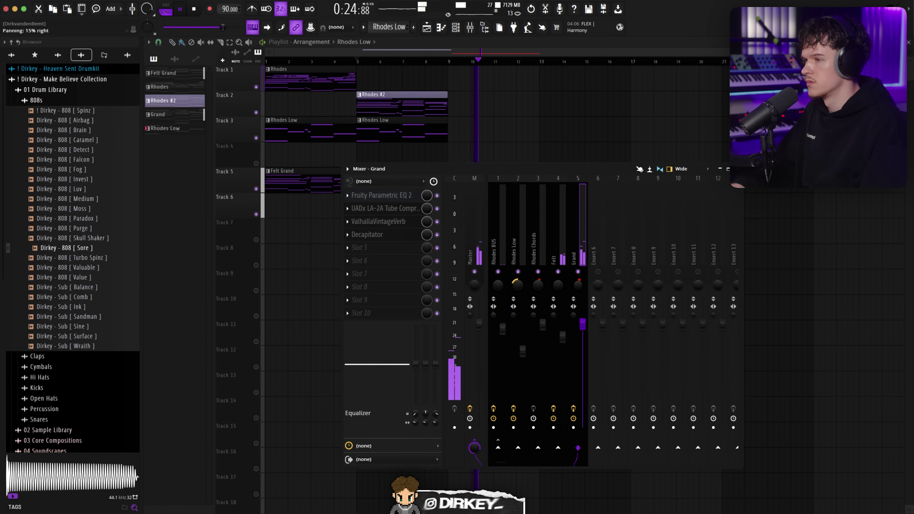
pyautogui.click(558, 243)
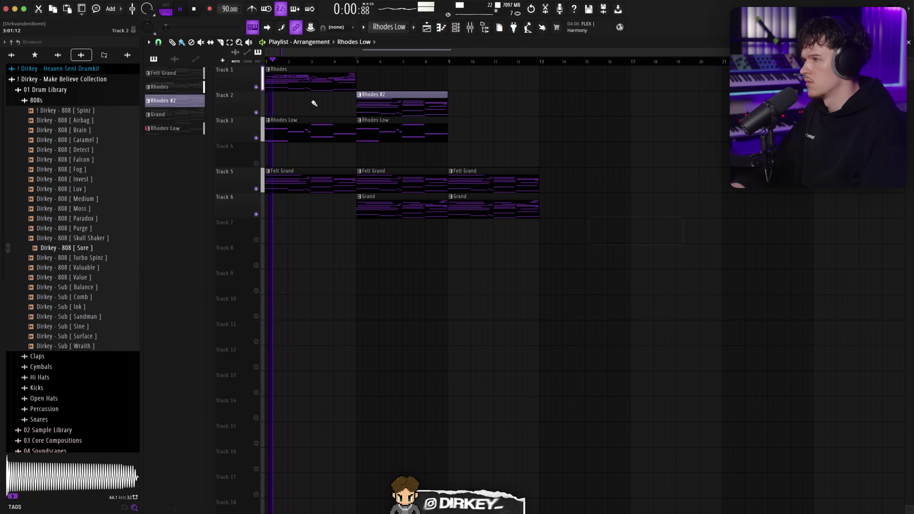
# Step: Replace the Felt Grand clip at bar 1 with a copy of the Grand clip, and move all Grand clips up to Track 4
pyautogui.moveTo(362, 205); pyautogui.dragTo(267, 201)
pyautogui.rightClick(324, 179)
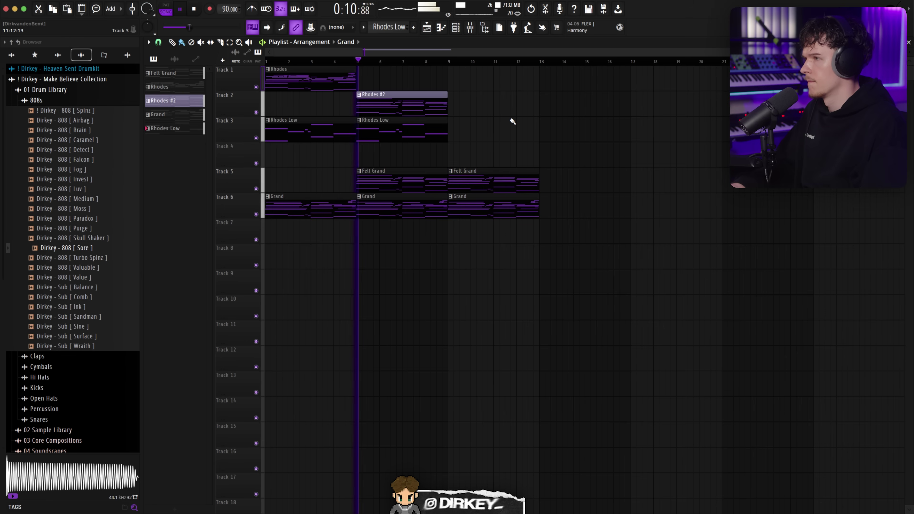
pyautogui.moveTo(577, 205); pyautogui.dragTo(265, 223)
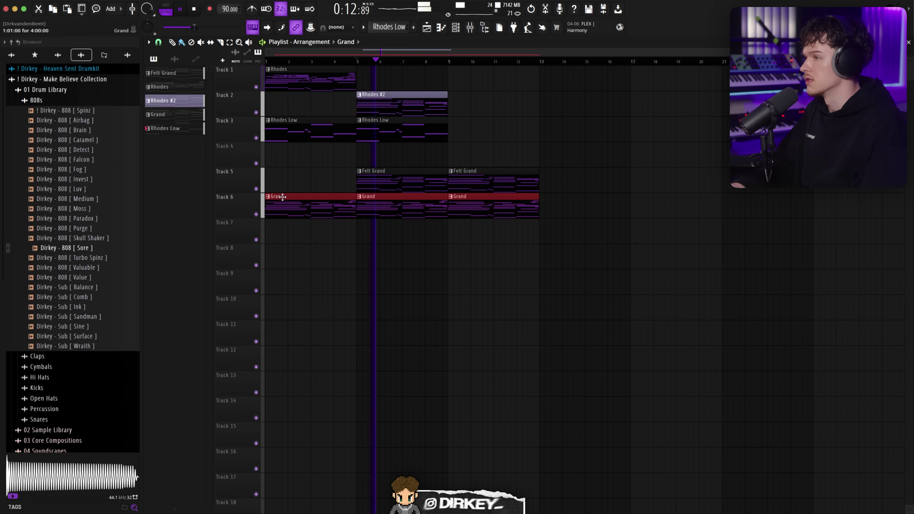
pyautogui.hotkey('shift', 'Up')
pyautogui.hotkey('shift', 'Up')
pyautogui.hotkey('ctrl', 'd')
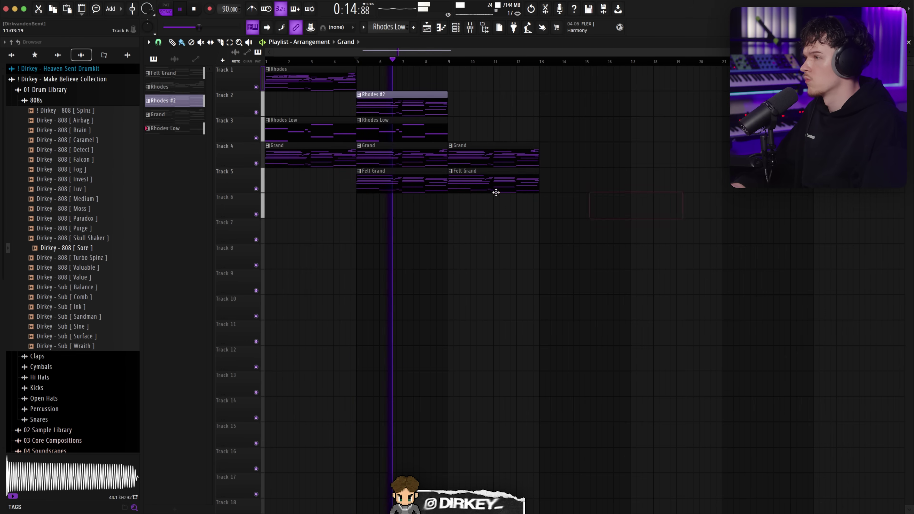
pyautogui.doubleClick(394, 155)
pyautogui.press('Escape')
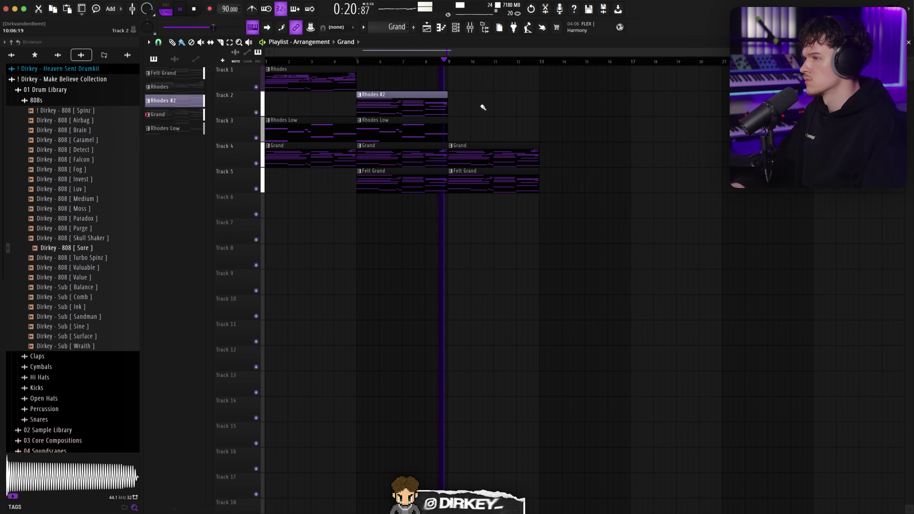
# Step: Copy the Rhodes, Rhodes Low and Felt Grand clips to bar 13 on their own tracks
pyautogui.click(286, 77)
pyautogui.click(565, 75)
pyautogui.moveTo(565, 75); pyautogui.dragTo(560, 76)
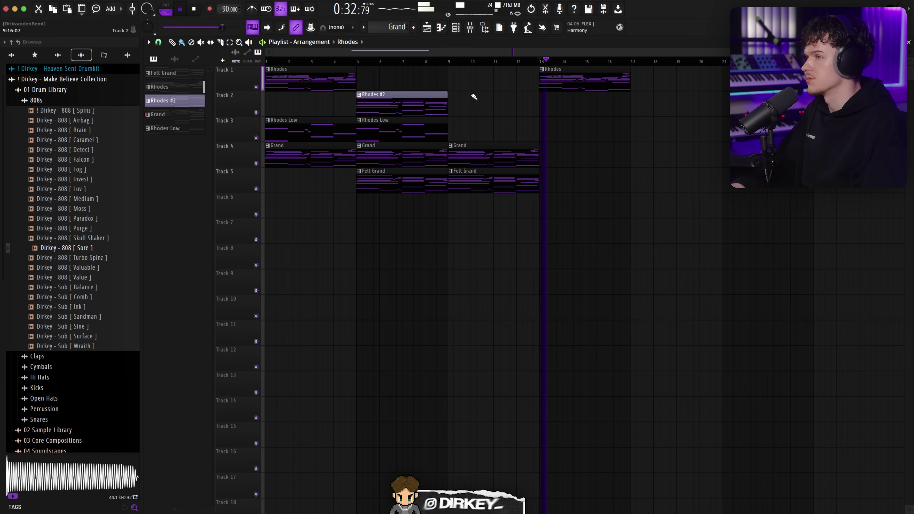
pyautogui.moveTo(416, 133); pyautogui.dragTo(598, 135)
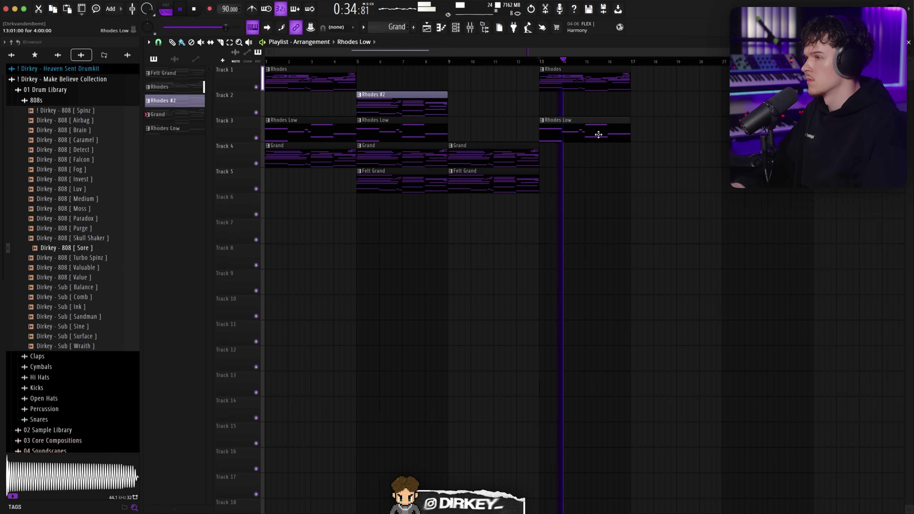
pyautogui.moveTo(528, 182); pyautogui.dragTo(617, 183)
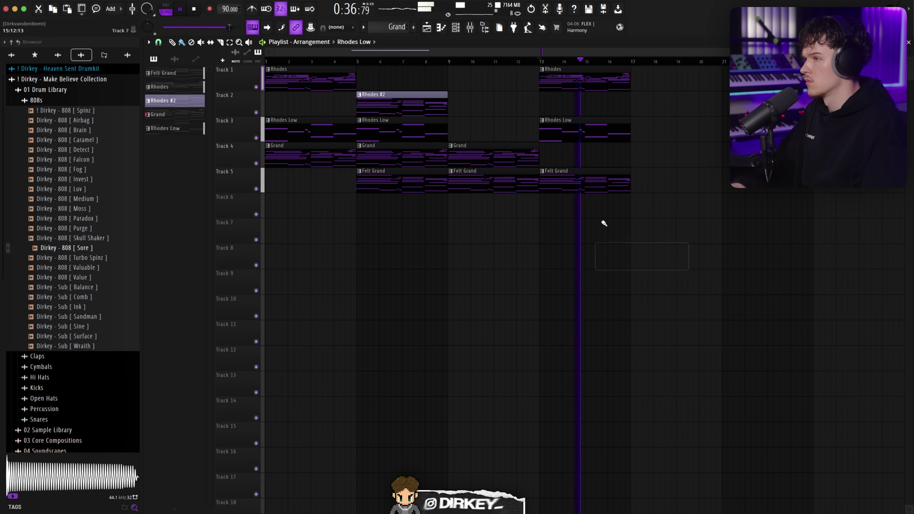
# Step: Replace the Rhodes clip at bar 13 with a Rhodes #2 clip on Track 2
pyautogui.rightClick(593, 181)
pyautogui.moveTo(592, 105); pyautogui.dragTo(581, 99)
pyautogui.press('space')
pyautogui.rightClick(577, 82)
pyautogui.press('space')
pyautogui.press('super+b')
pyautogui.press('space')
pyautogui.press('space')
pyautogui.click(626, 266)
pyautogui.rightClick(626, 268)
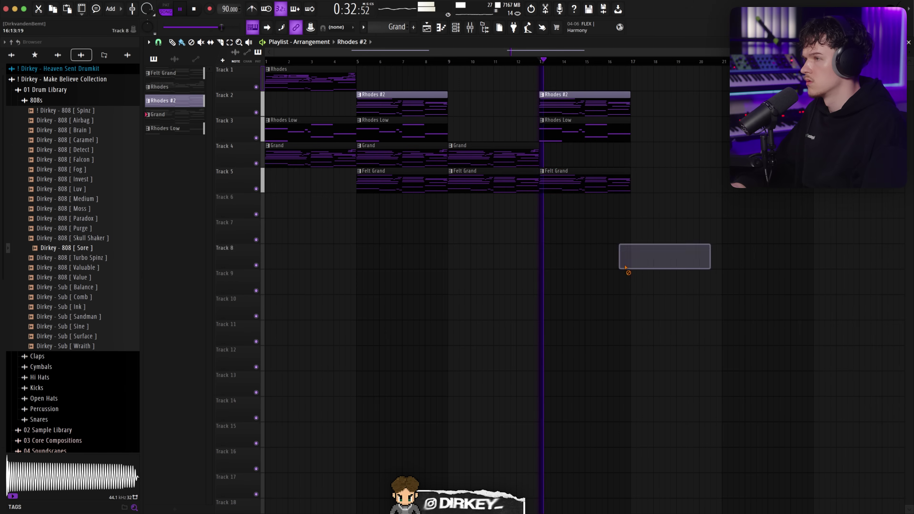
# Step: Delete the Felt Grand clip at bar 13 and look over the Rhodes #2 notes
pyautogui.scroll(-1, 520, 60)
pyautogui.moveTo(557, 179); pyautogui.dragTo(648, 230)
pyautogui.rightClick(611, 227)
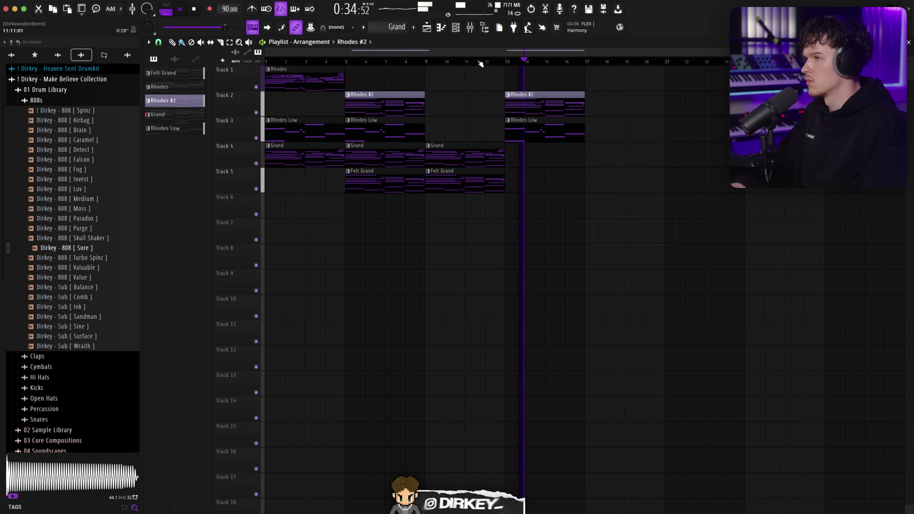
pyautogui.doubleClick(522, 101)
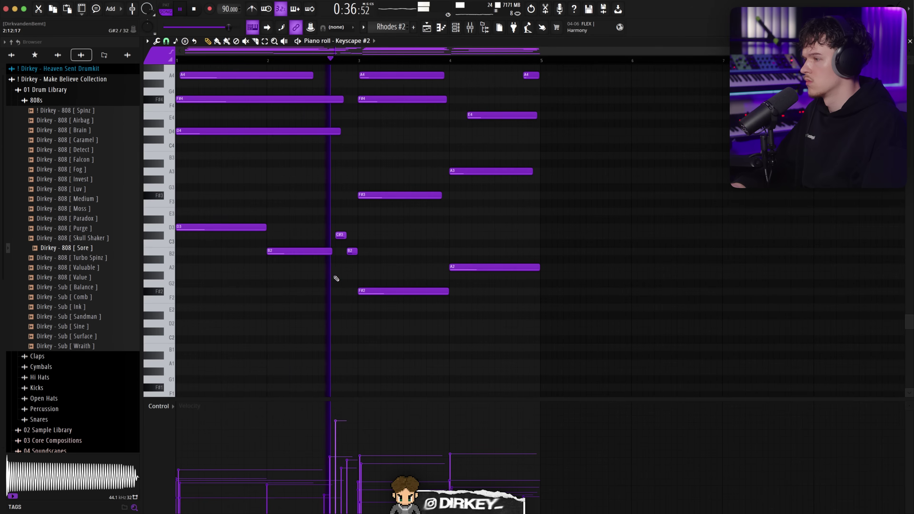
pyautogui.press('F7')
pyautogui.click(570, 258)
pyautogui.rightClick(573, 263)
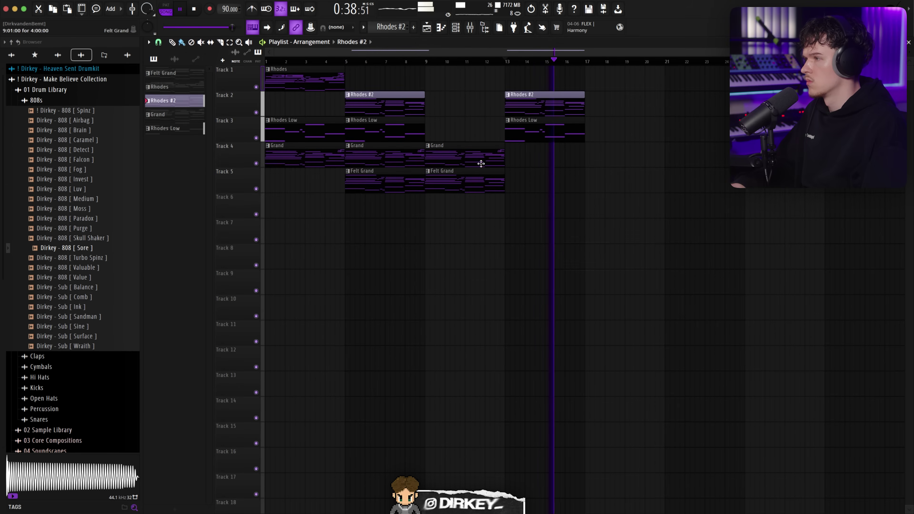
# Step: Create a new pattern and place four consecutive clips of it on Track 6, starting at bar 1
pyautogui.click(414, 28)
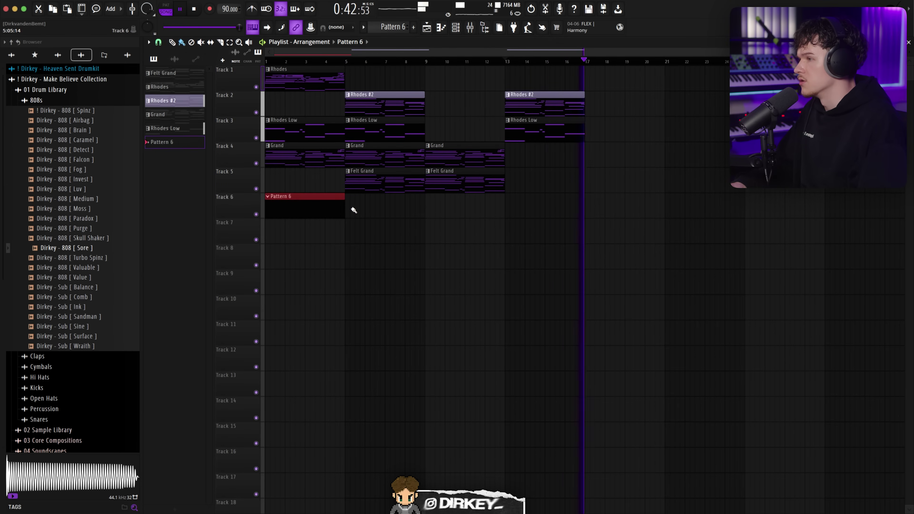
pyautogui.hotkey('ctrl', 'b')
pyautogui.hotkey('ctrl', 'b')
pyautogui.hotkey('ctrl', 'b')
# Step: Add Mellotron V from the V Collection as a new instrument channel
pyautogui.press('F6')
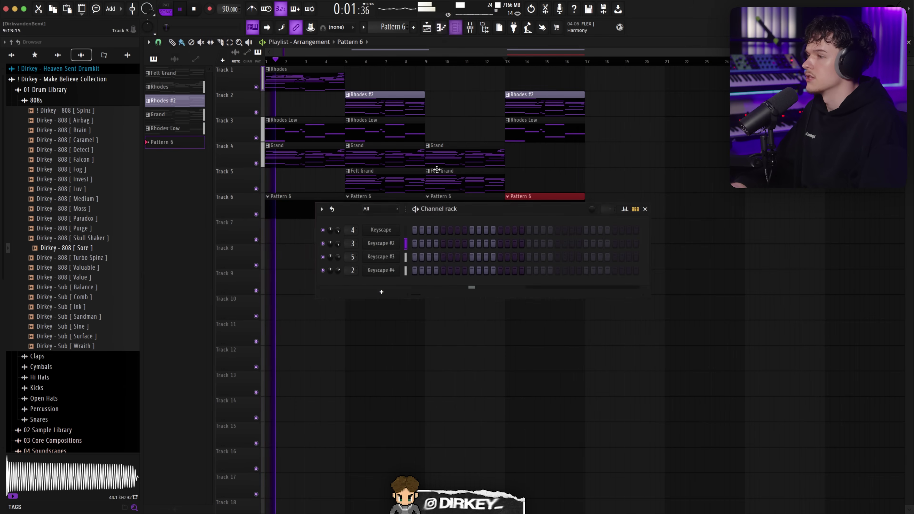
pyautogui.click(381, 292)
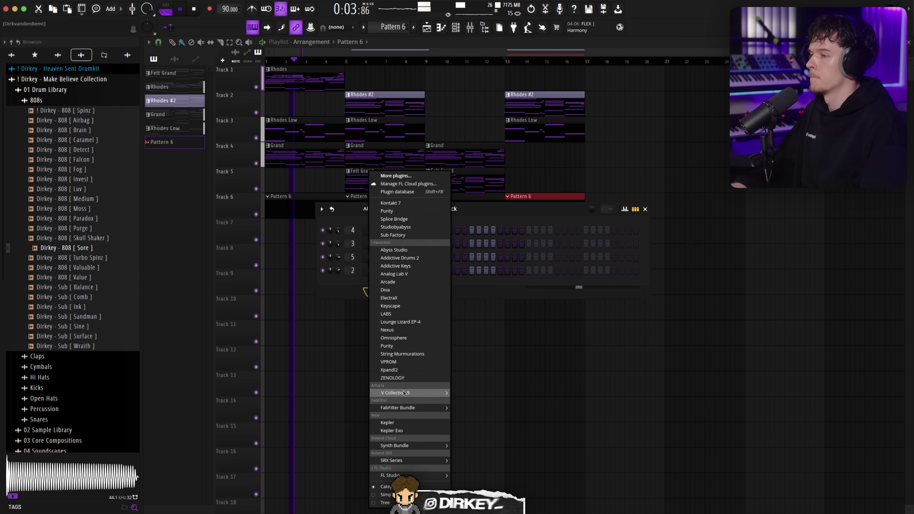
pyautogui.moveTo(404, 393)
pyautogui.click(480, 383)
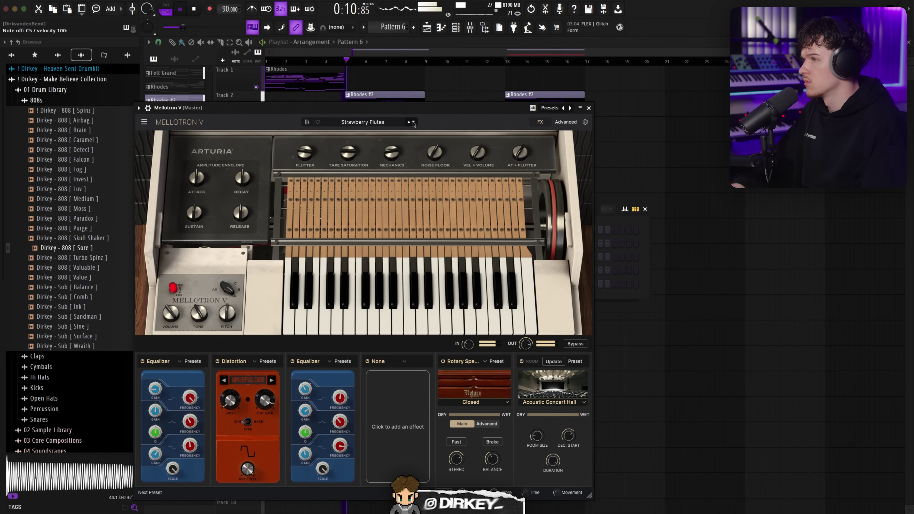
# Step: Load the Stereo Strings preset in Mellotron V and switch off its room effect
pyautogui.click(413, 123)
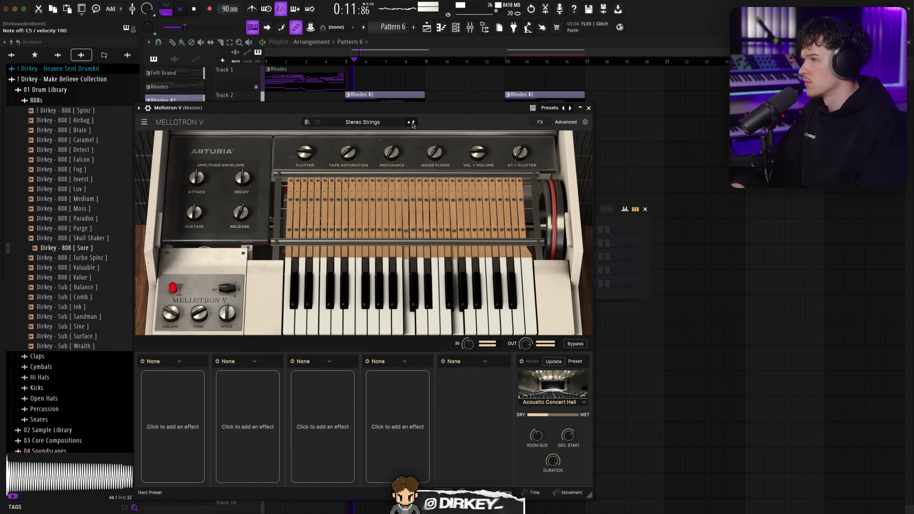
pyautogui.click(412, 124)
pyautogui.click(410, 121)
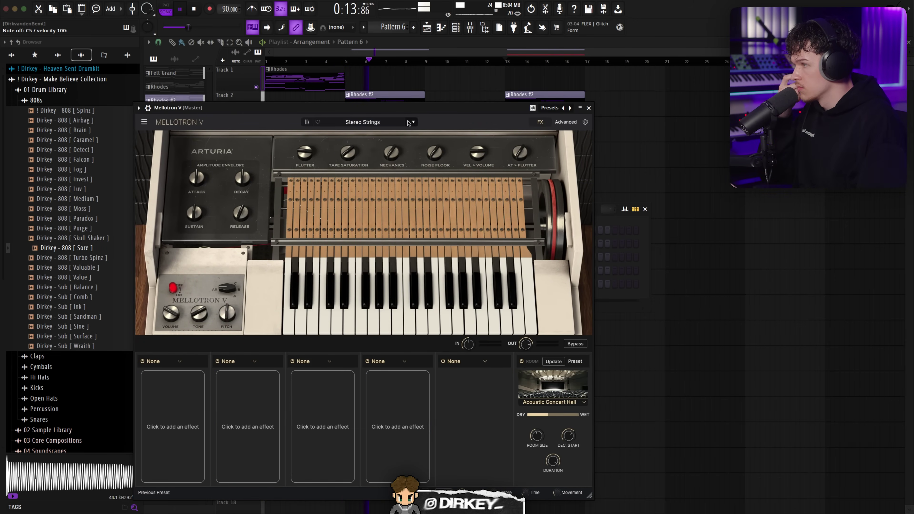
pyautogui.click(521, 362)
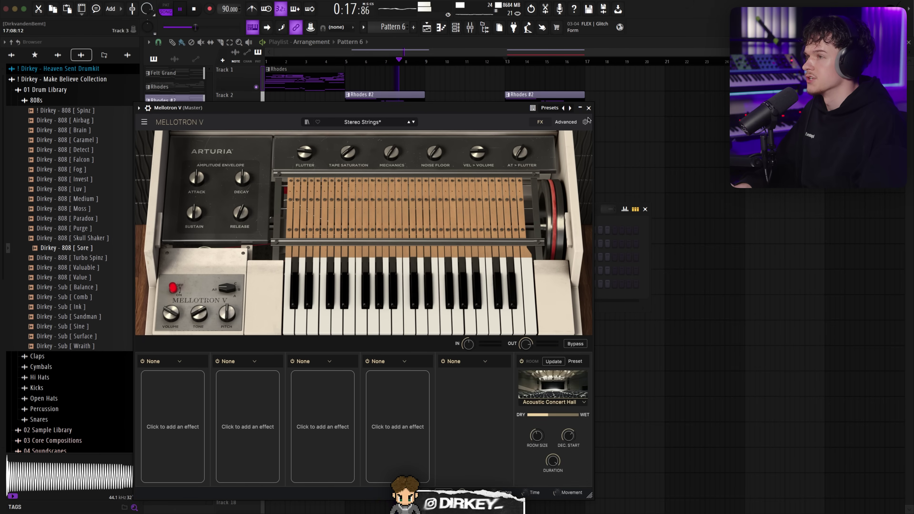
pyautogui.press('Escape')
# Step: Open the empty Mellotron V piano roll and examine the Grand pattern's chord notes for reference
pyautogui.rightClick(385, 285)
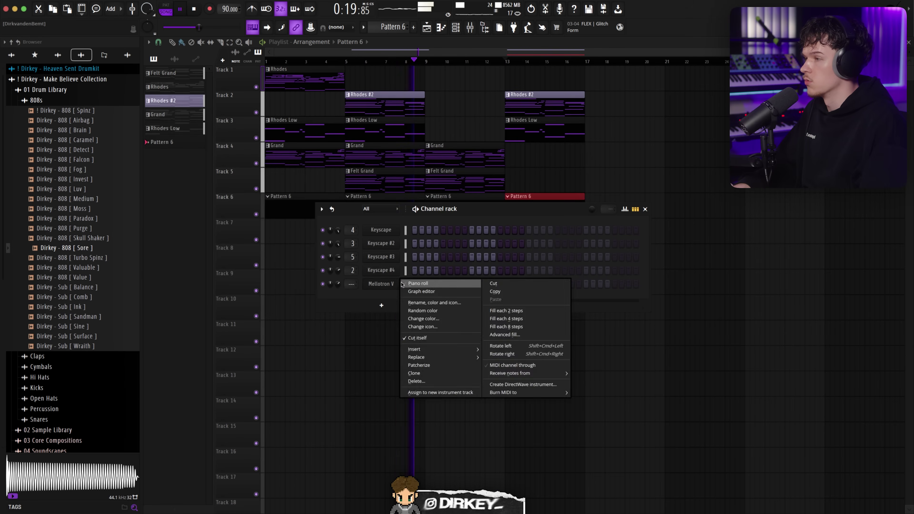
pyautogui.click(410, 285)
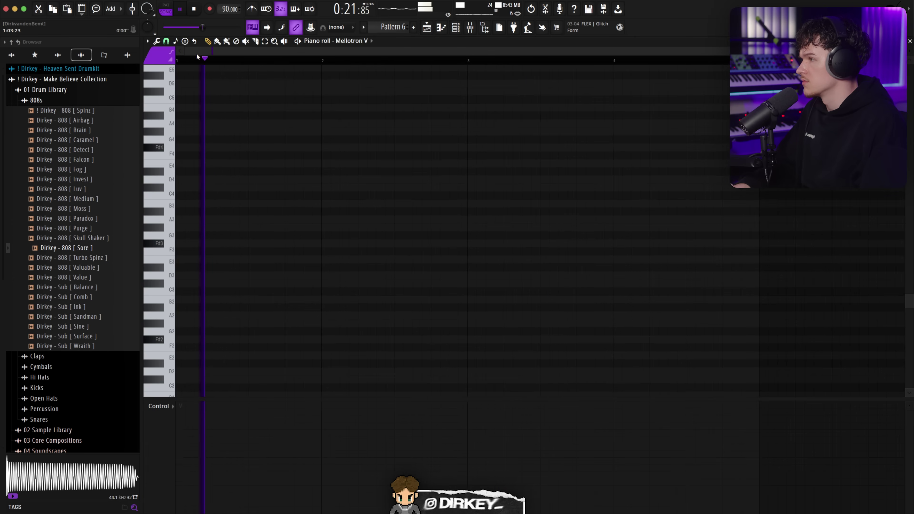
pyautogui.press('Escape')
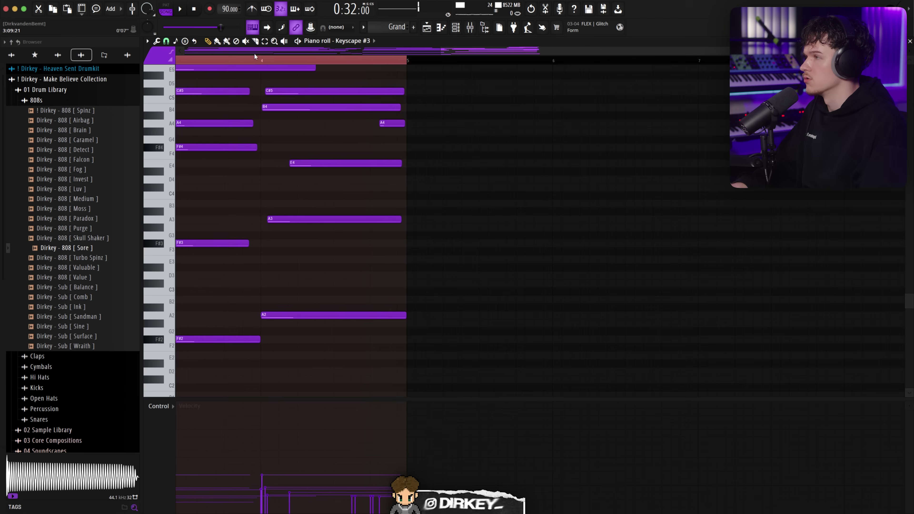
pyautogui.press('Escape')
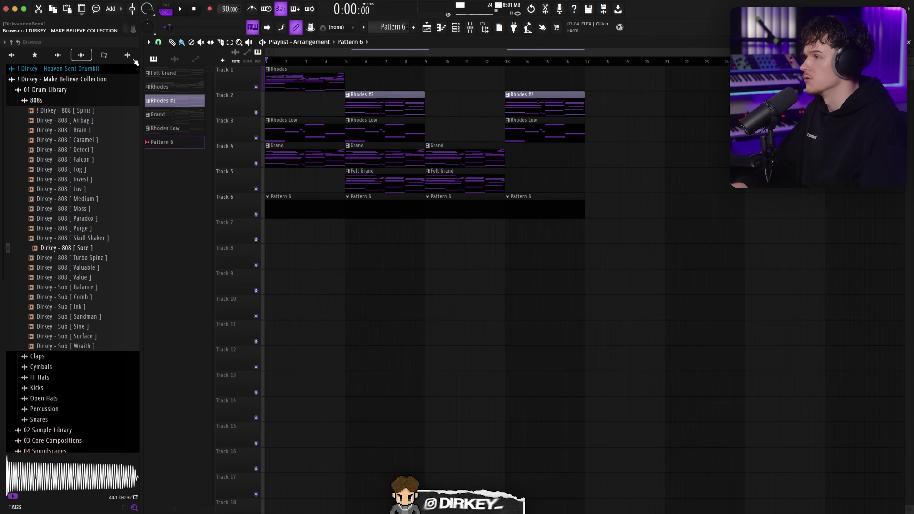
# Step: Place C#5 and F#5 notes at the start of bar 1 in the Mellotron V piano roll
pyautogui.press('F6')
pyautogui.press('space')
pyautogui.rightClick(381, 284)
pyautogui.click(409, 284)
pyautogui.press('space')
pyautogui.scroll(3, 180, 97)
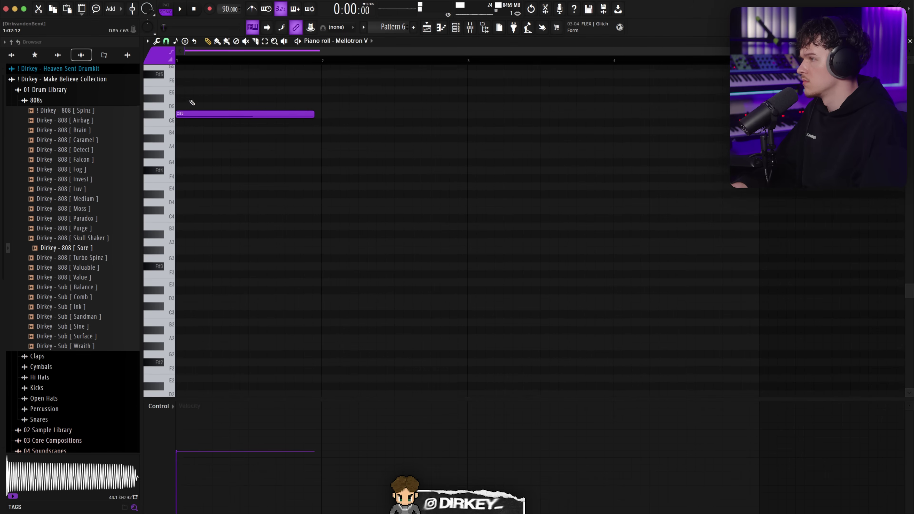
pyautogui.click(180, 75)
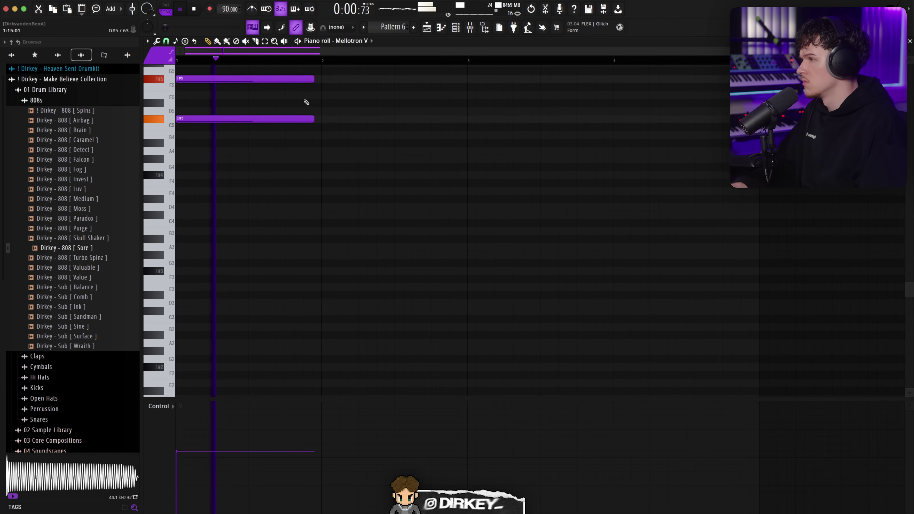
# Step: Shorten the F#5 and C#5 notes and add longer E5 and B4 notes from 1:07 to just before bar 2
pyautogui.hotkey('ctrl', 'a')
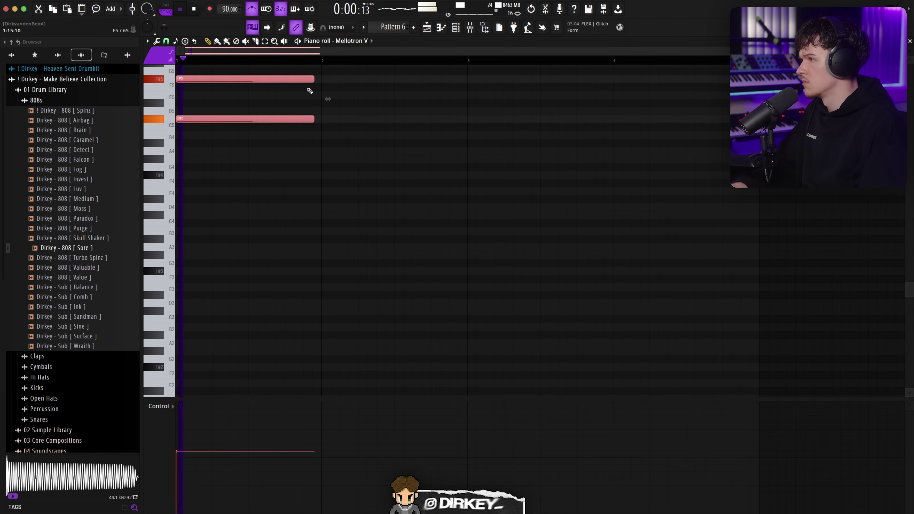
pyautogui.click(229, 97)
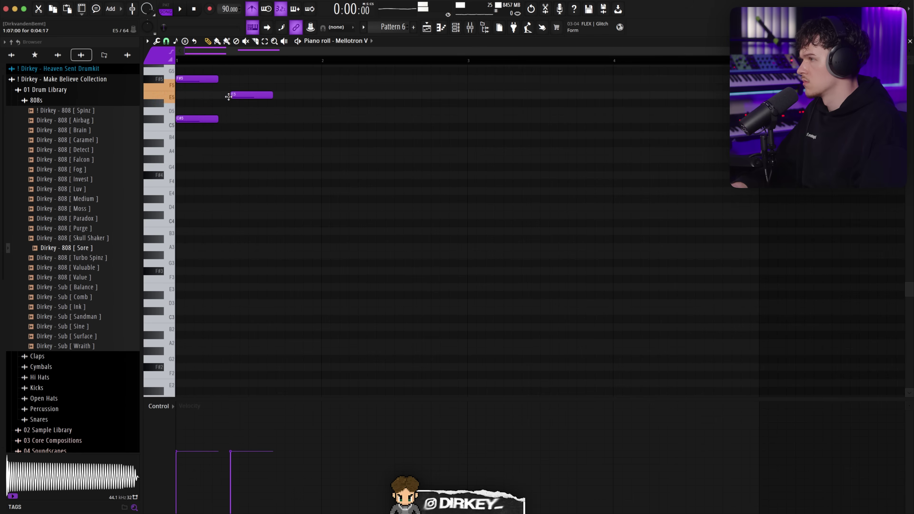
pyautogui.press('space')
pyautogui.moveTo(229, 85); pyautogui.dragTo(319, 123)
pyautogui.click(270, 140)
pyautogui.moveTo(252, 119); pyautogui.dragTo(252, 135)
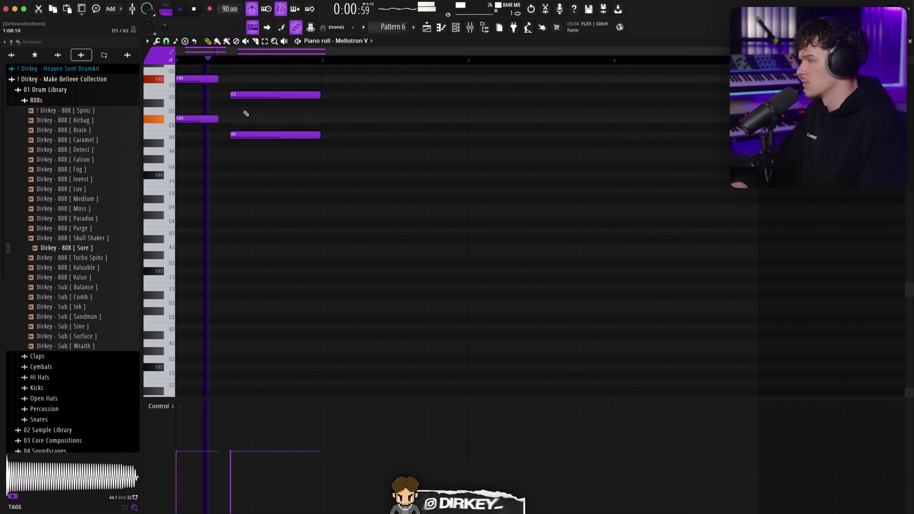
# Step: Delete the lower C#5 and B4 notes beneath the F#5 and E5 melody notes
pyautogui.moveTo(197, 119); pyautogui.dragTo(197, 111)
pyautogui.press('space')
pyautogui.moveTo(236, 135); pyautogui.dragTo(236, 110)
pyautogui.rightClick(192, 96)
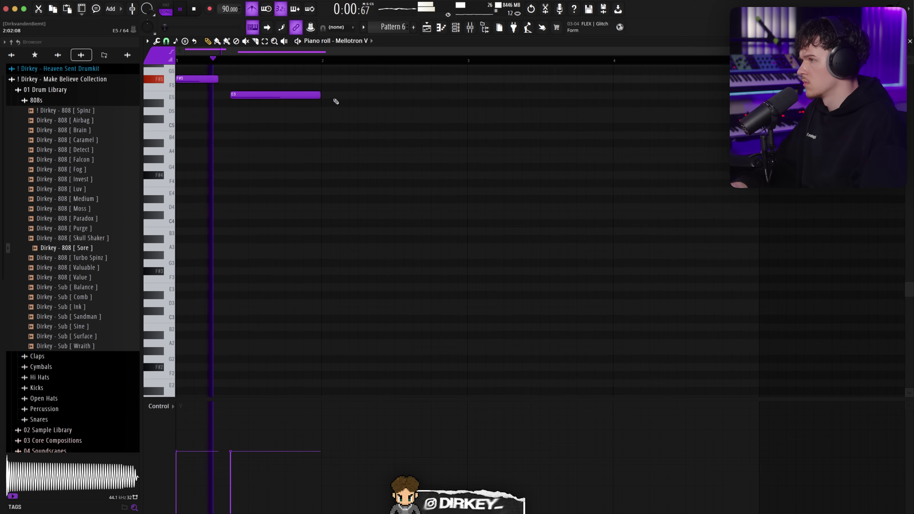
# Step: Add a B4 note at the start of bar 3 and lengthen it to a full bar
pyautogui.scroll(3, 324, 108)
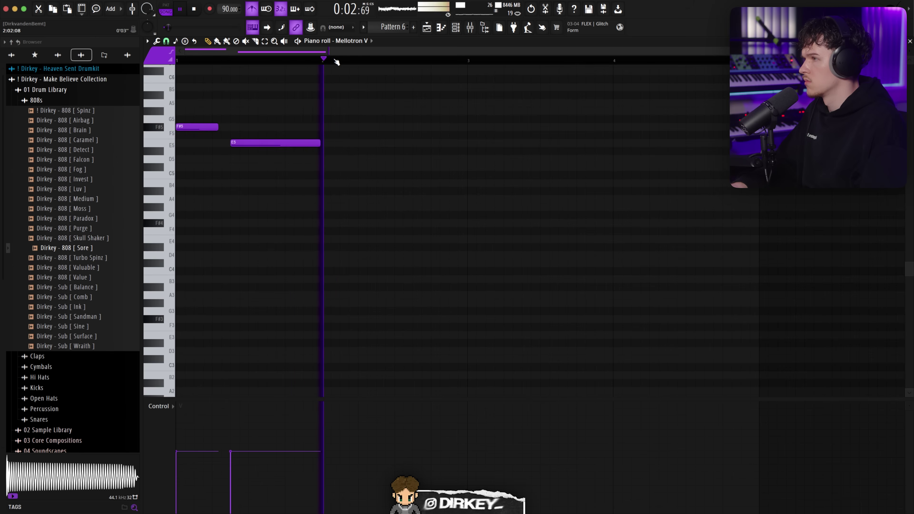
pyautogui.click(476, 180)
pyautogui.moveTo(557, 184); pyautogui.dragTo(612, 184)
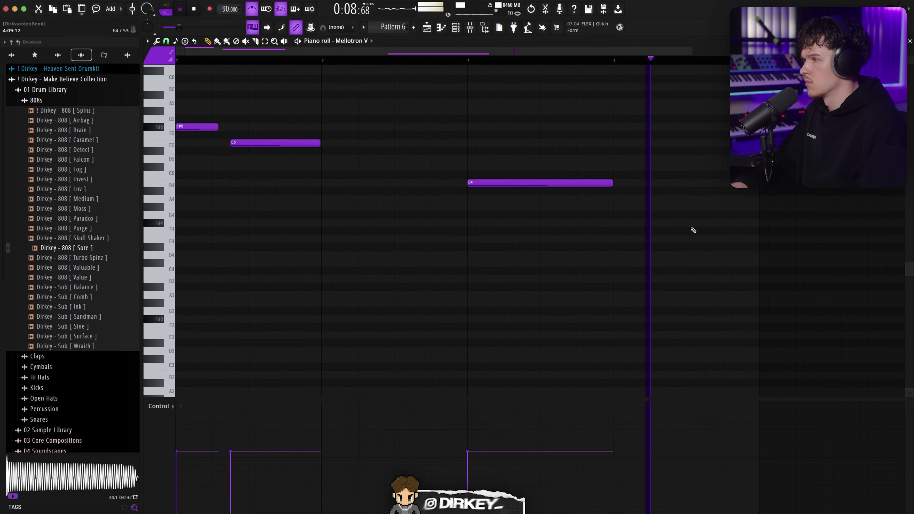
# Step: Add an F#4 note at the middle of bar 4 and end it at the start of bar 5
pyautogui.click(686, 222)
pyautogui.moveTo(831, 222); pyautogui.dragTo(694, 223)
pyautogui.press('space')
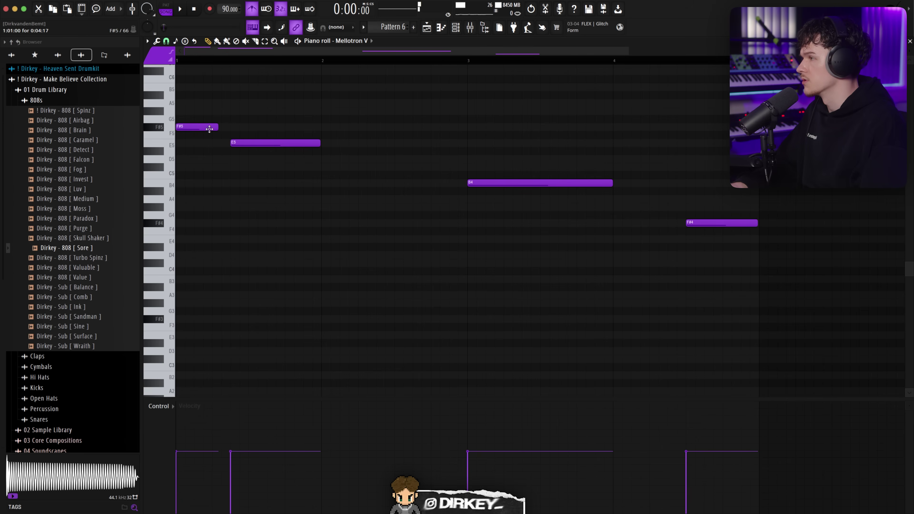
# Step: Try a B5 passing note at 1:05 between the F#5 and E5 notes
pyautogui.press('space')
pyautogui.press('space')
pyautogui.click(229, 88)
pyautogui.rightClick(233, 88)
pyautogui.press('space')
pyautogui.click(214, 87)
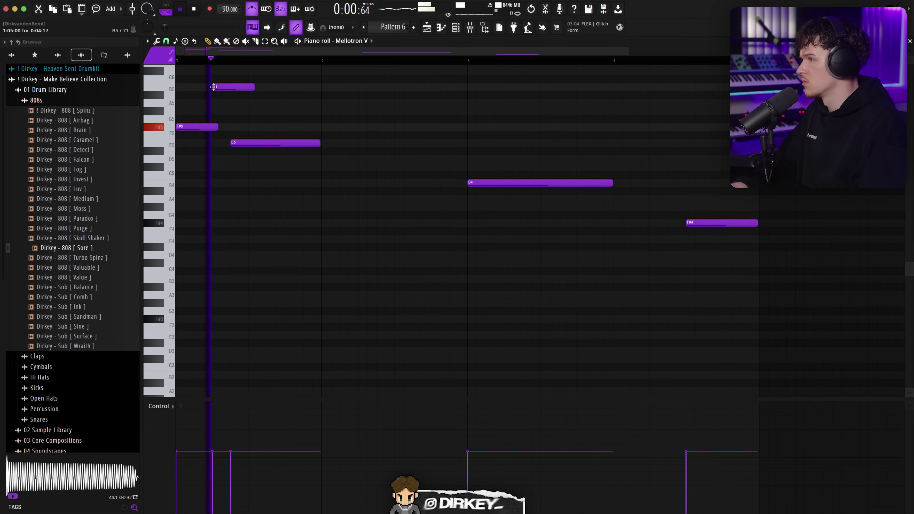
pyautogui.press('space')
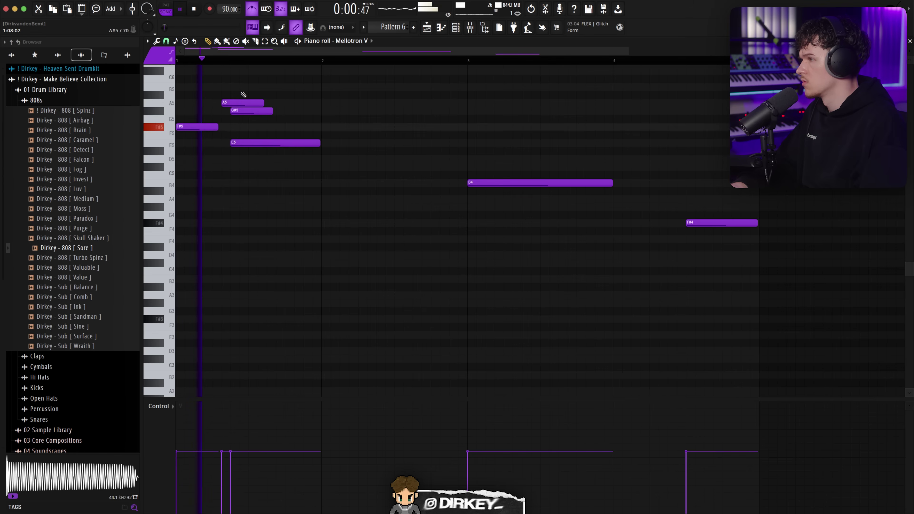
# Step: Place short A5 and G#5 notes at 1:05 and 1:06, leading from the F#5 into the E5
pyautogui.rightClick(230, 113)
pyautogui.click(223, 112)
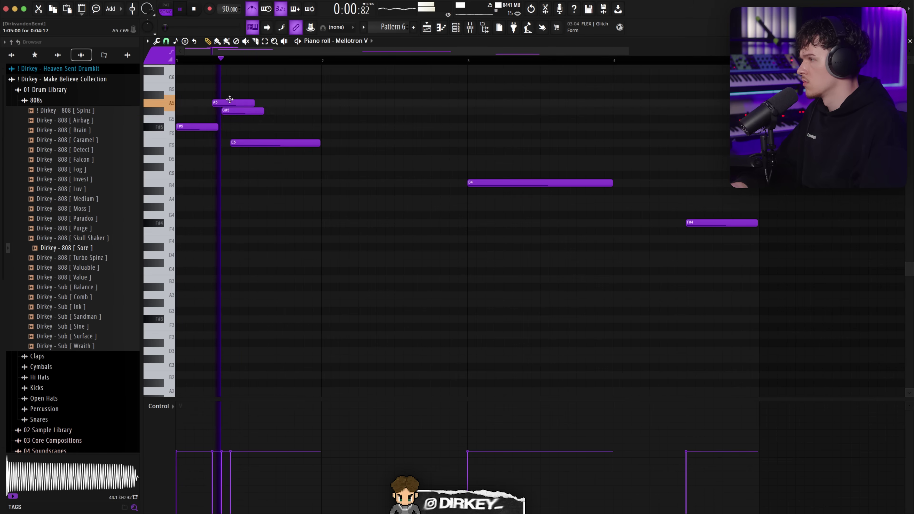
pyautogui.moveTo(226, 91)
pyautogui.mouseDown()
pyautogui.moveTo(237, 123)
pyautogui.moveTo(219, 102)
pyautogui.mouseUp()
pyautogui.press('space')
pyautogui.press('space')
pyautogui.click(231, 120)
pyautogui.press('space')
# Step: Add a B4 note at 2:05 and end it just before bar 3
pyautogui.click(358, 167)
pyautogui.moveTo(366, 186); pyautogui.dragTo(467, 184)
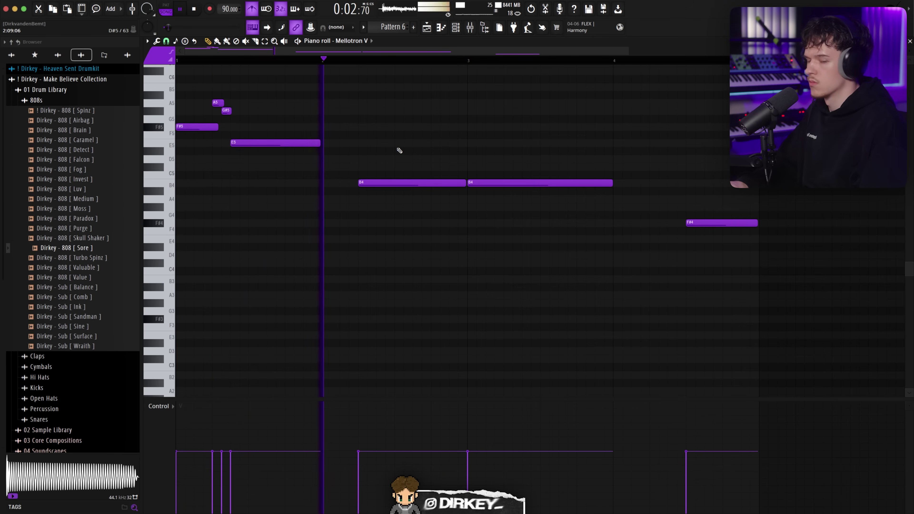
pyautogui.press('space')
pyautogui.moveTo(466, 184); pyautogui.dragTo(455, 185)
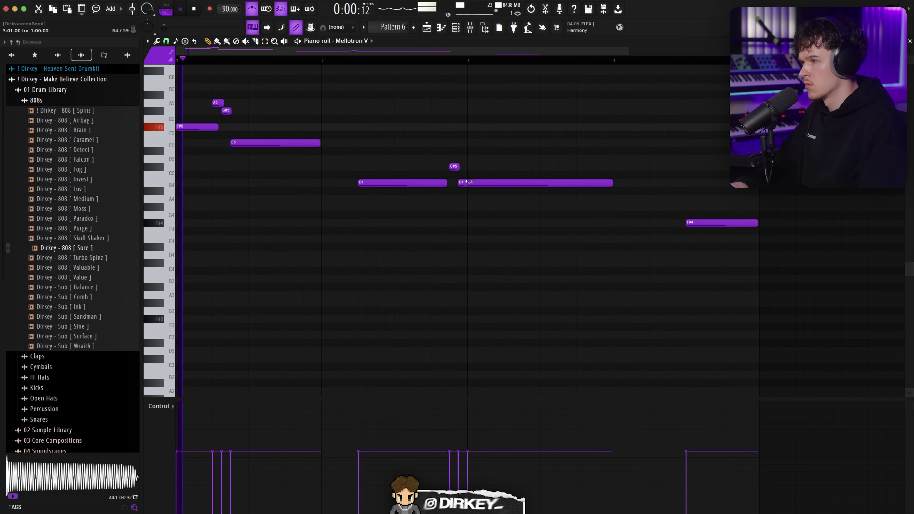
# Step: Try short C#5 and B4 passing notes just before bar 3, removing both again
pyautogui.click(411, 142)
pyautogui.rightClick(412, 141)
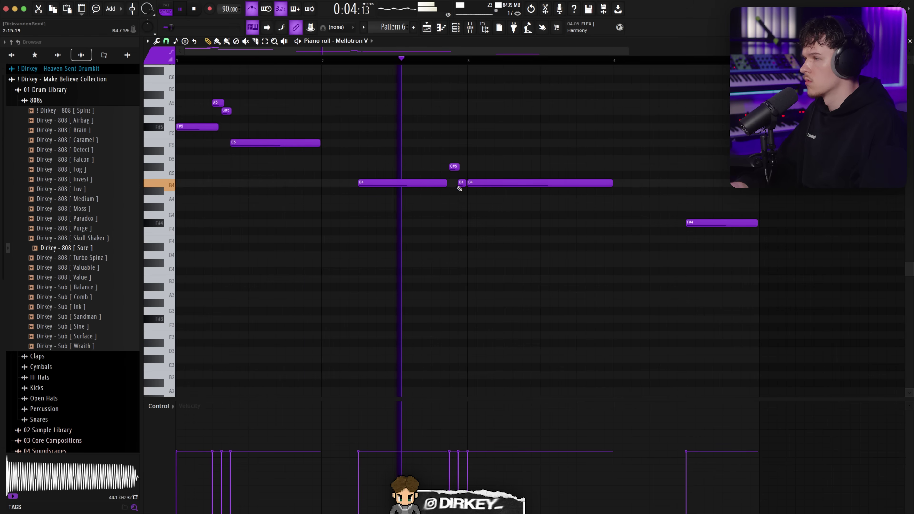
pyautogui.press('space')
pyautogui.moveTo(478, 185)
pyautogui.mouseDown()
pyautogui.moveTo(484, 204)
pyautogui.moveTo(480, 184)
pyautogui.mouseUp()
pyautogui.press('space')
pyautogui.rightClick(454, 166)
pyautogui.rightClick(462, 182)
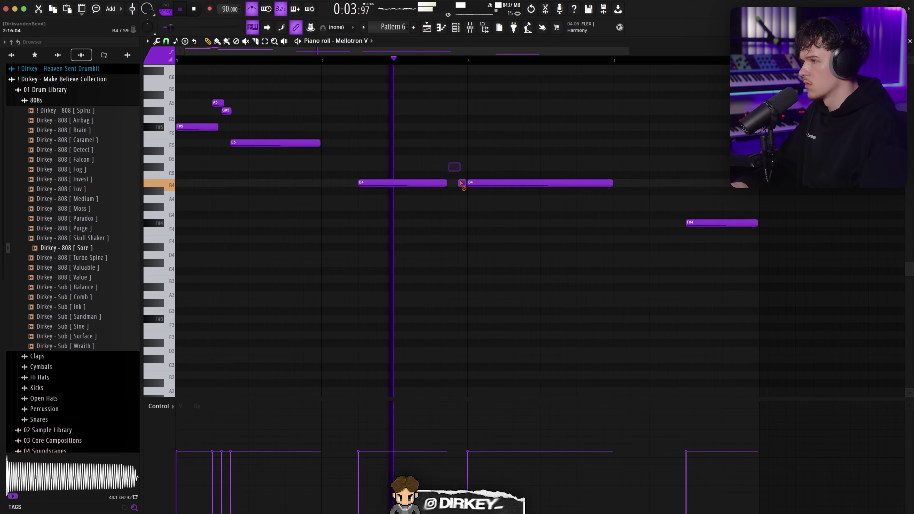
# Step: Add a long E4 note from 3:07 to just before the F#4, and shorten the bar 3 B4 note to meet it
pyautogui.press('space')
pyautogui.moveTo(523, 215); pyautogui.dragTo(510, 235)
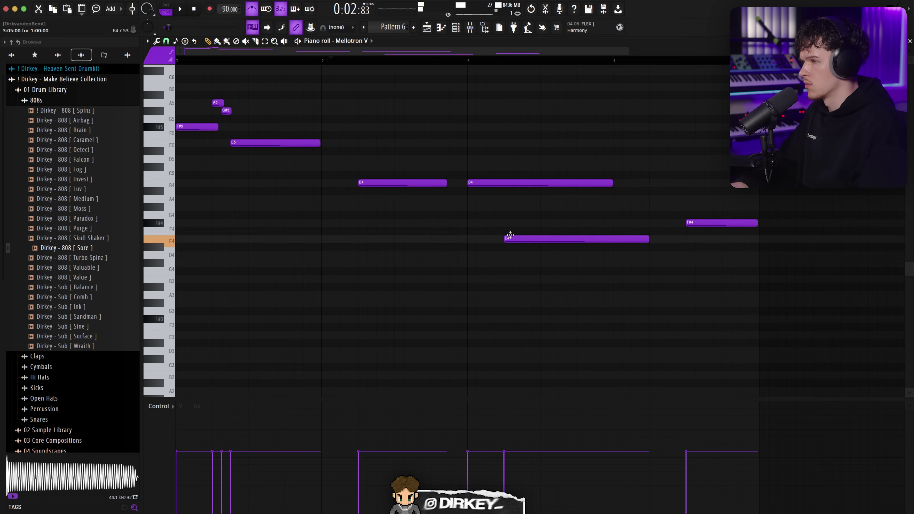
pyautogui.moveTo(612, 183); pyautogui.dragTo(509, 183)
pyautogui.scroll(-3, 453, 62)
pyautogui.moveTo(391, 237); pyautogui.dragTo(402, 238)
pyautogui.moveTo(384, 183); pyautogui.dragTo(393, 183)
pyautogui.moveTo(482, 239); pyautogui.dragTo(492, 240)
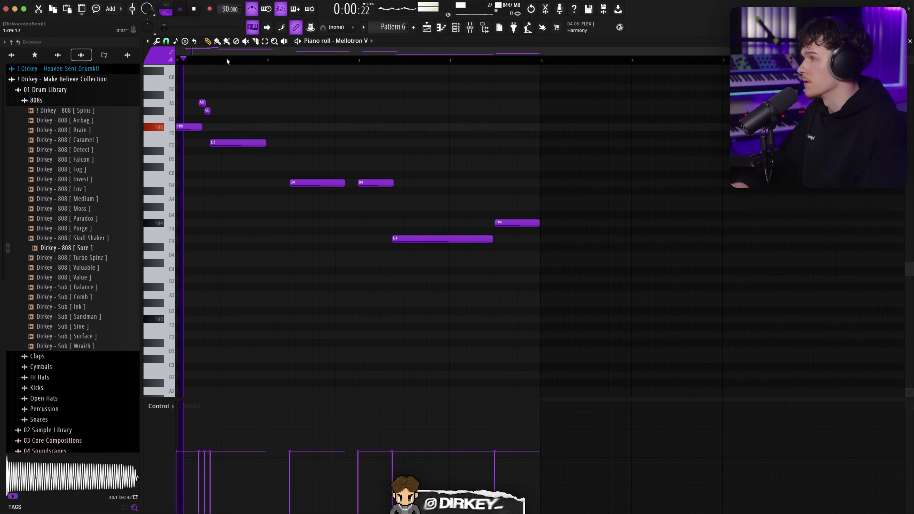
# Step: Turn off the metronome and play back the melody
pyautogui.click(251, 10)
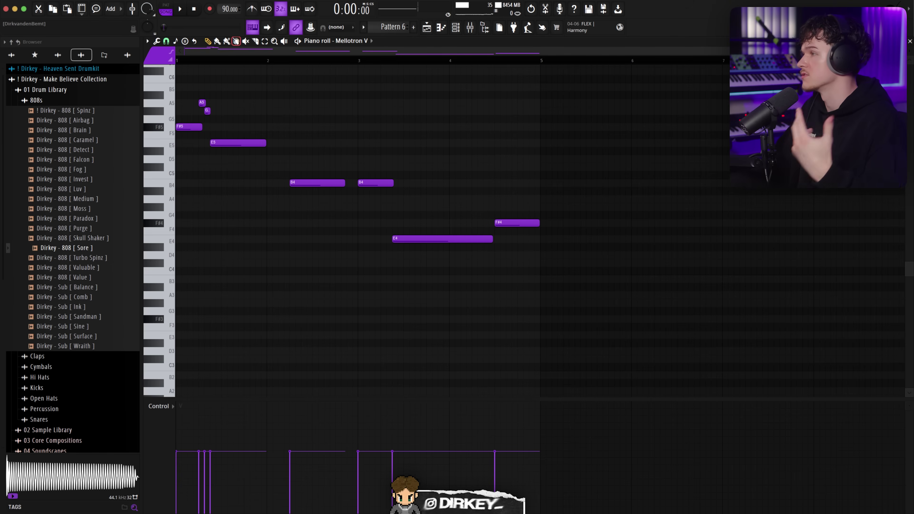
pyautogui.press('space')
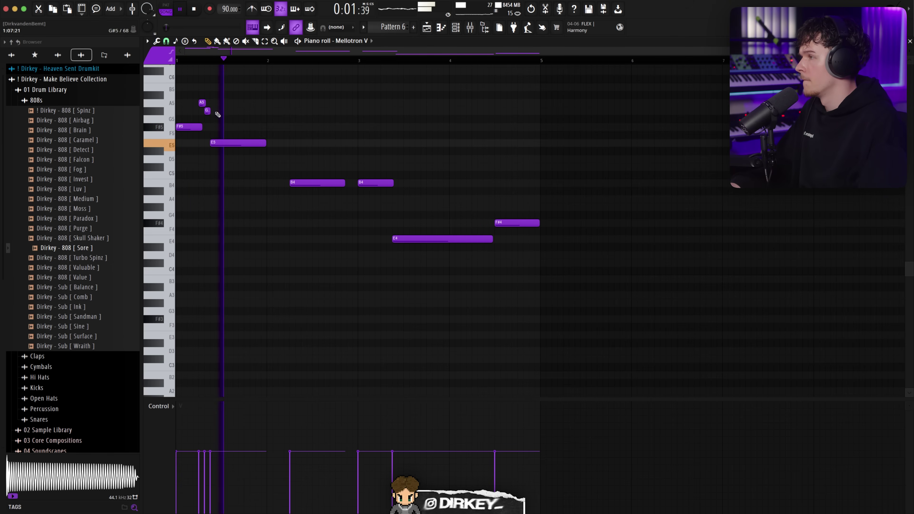
pyautogui.scroll(4, 191, 61)
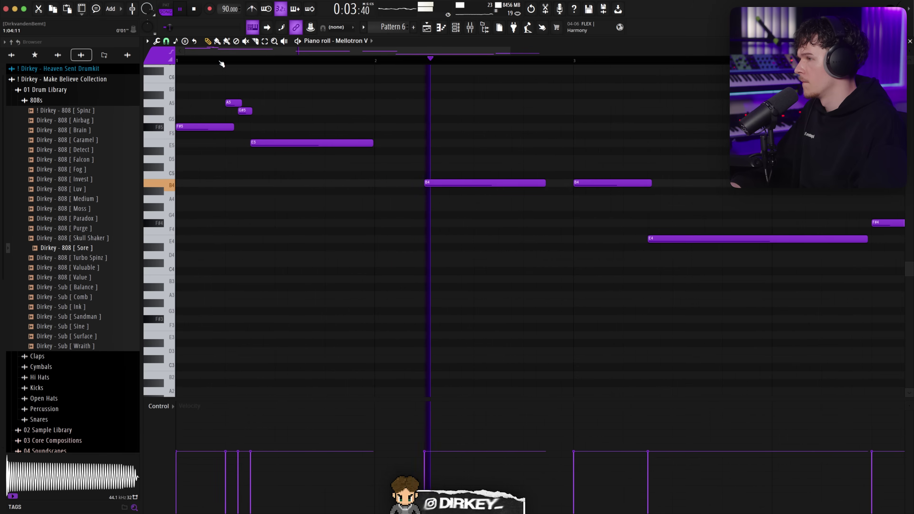
pyautogui.scroll(-4, 222, 63)
# Step: Raise the bar 3 B4 note to C#5 and add short C#5 and B4 notes at 2:15 and 2:16 before it
pyautogui.moveTo(373, 182); pyautogui.dragTo(374, 167)
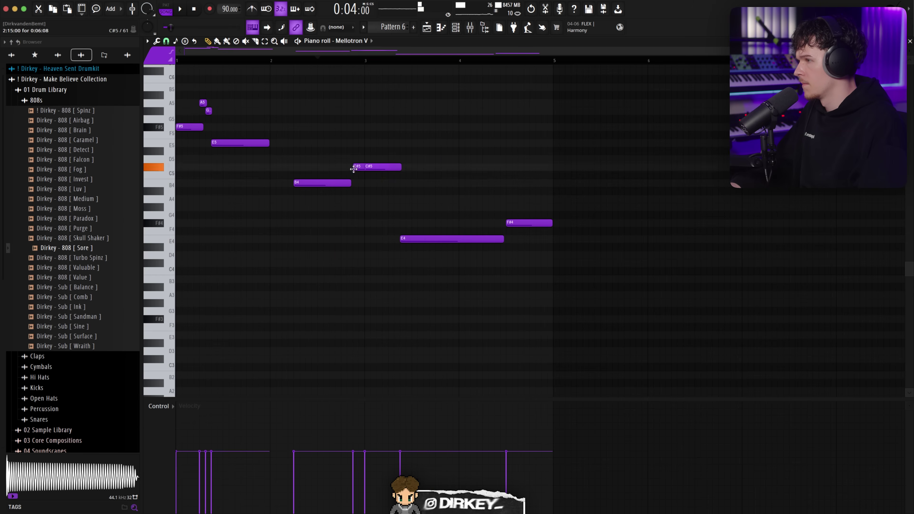
pyautogui.moveTo(357, 164); pyautogui.dragTo(363, 191)
pyautogui.moveTo(394, 183); pyautogui.dragTo(363, 183)
pyautogui.press('space')
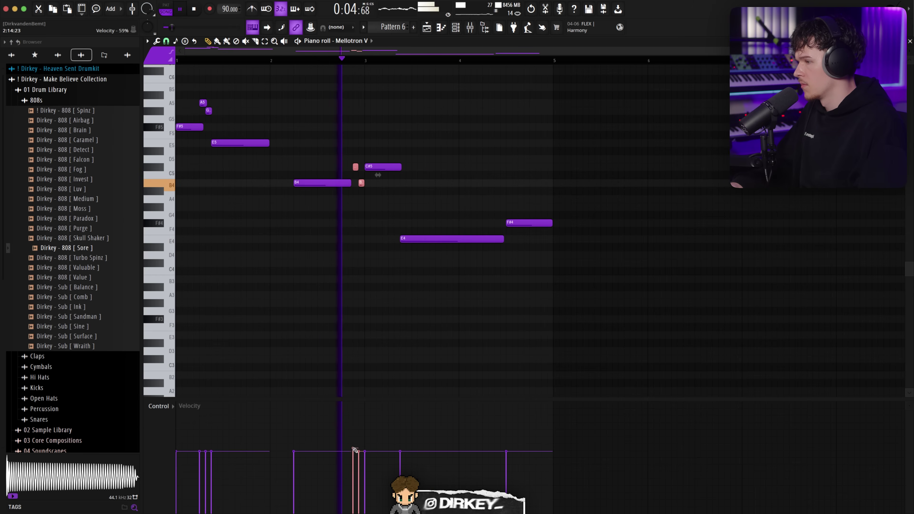
# Step: Raise the velocity of the short C#5 note, lower that of the short B4 note, and trim both slightly
pyautogui.moveTo(354, 449)
pyautogui.mouseDown()
pyautogui.moveTo(354, 422)
pyautogui.moveTo(360, 465)
pyautogui.mouseUp()
pyautogui.keyDown('ctrl'); pyautogui.scroll(3, 342, 76); pyautogui.keyUp('ctrl')
pyautogui.click(347, 76)
pyautogui.rightClick(347, 76)
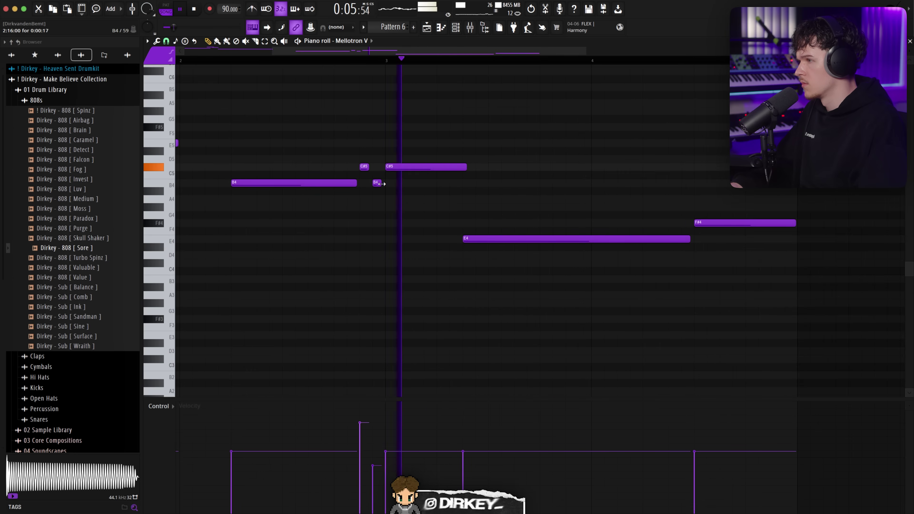
pyautogui.scroll(-2, 348, 64)
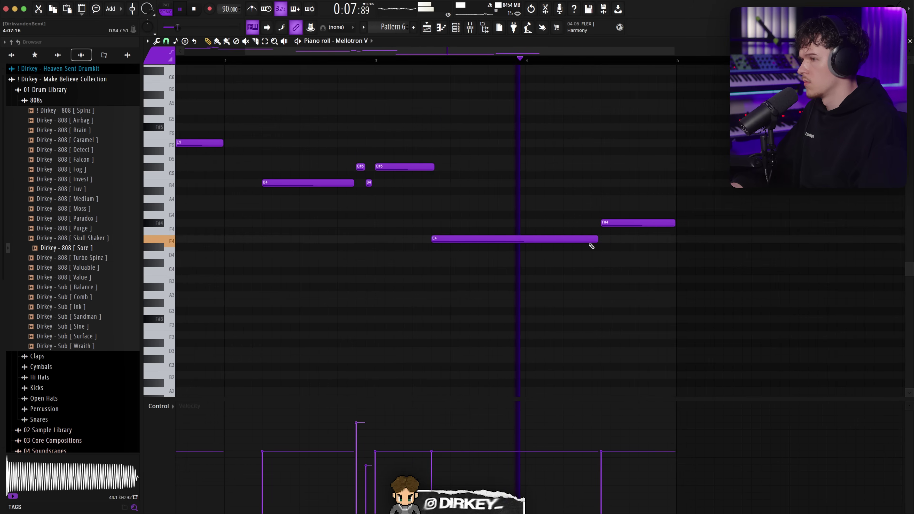
pyautogui.scroll(-3, 540, 65)
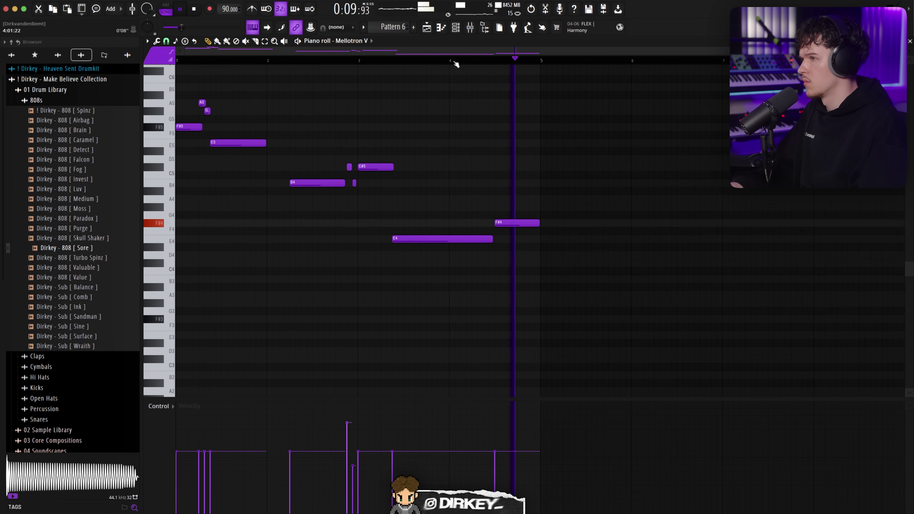
# Step: Add a C#5 note at 4:13 above the F#4, ending at the start of bar 5
pyautogui.moveTo(517, 224); pyautogui.dragTo(508, 224)
pyautogui.press('space')
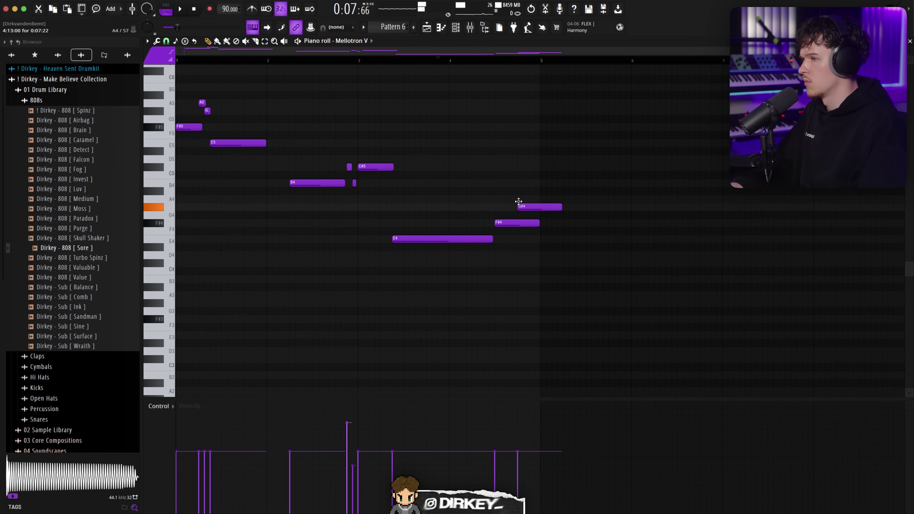
pyautogui.press('space')
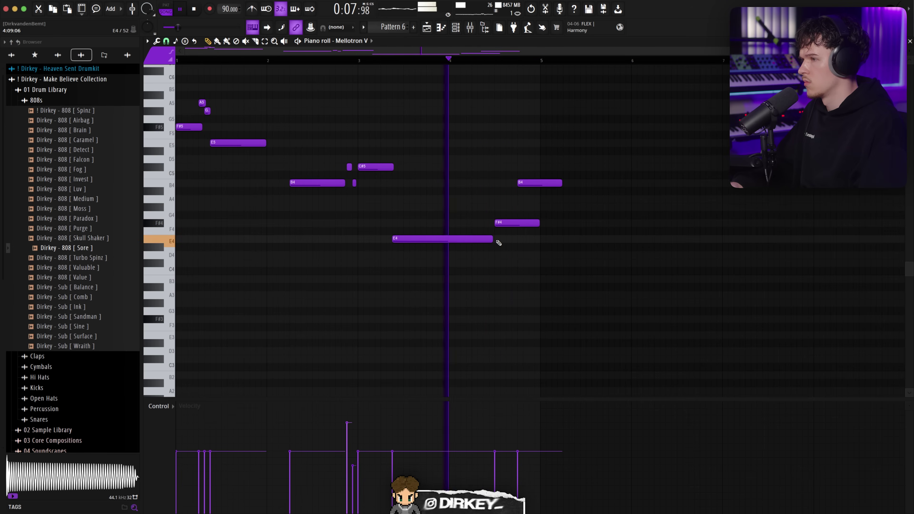
pyautogui.moveTo(561, 183); pyautogui.dragTo(522, 184)
pyautogui.press('space')
# Step: Duplicate the short A5 and G#5 notes into bar 2 and try them as D5 and C#5 leading into a delayed B4
pyautogui.moveTo(591, 115); pyautogui.dragTo(127, 270)
pyautogui.moveTo(573, 98); pyautogui.dragTo(166, 259)
pyautogui.moveTo(216, 89); pyautogui.dragTo(196, 115)
pyautogui.hotkey('ctrl', 'b')
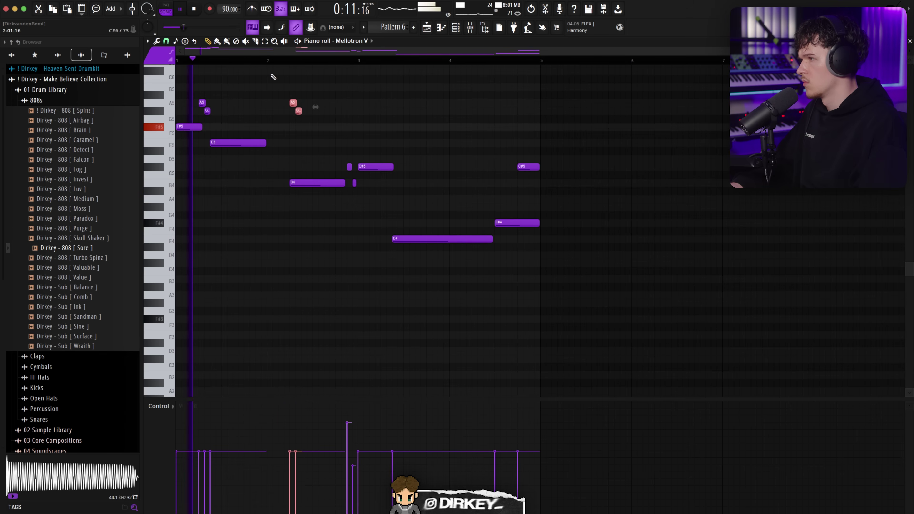
pyautogui.scroll(3, 273, 76)
pyautogui.moveTo(334, 182); pyautogui.dragTo(350, 195)
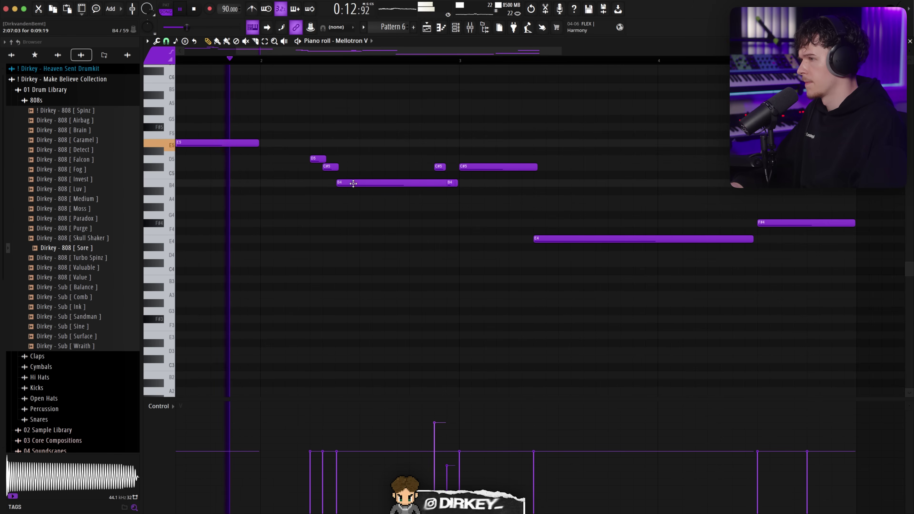
# Step: Undo the bar 2 note changes and delete the copied A5 and G#5 notes
pyautogui.scroll(-3, 325, 64)
pyautogui.hotkey('ctrl', 'z')
pyautogui.hotkey('ctrl', 'z')
pyautogui.hotkey('ctrl', 'z')
pyautogui.hotkey('ctrl', 'z')
pyautogui.hotkey('ctrl', 'z')
pyautogui.hotkey('ctrl', 'z')
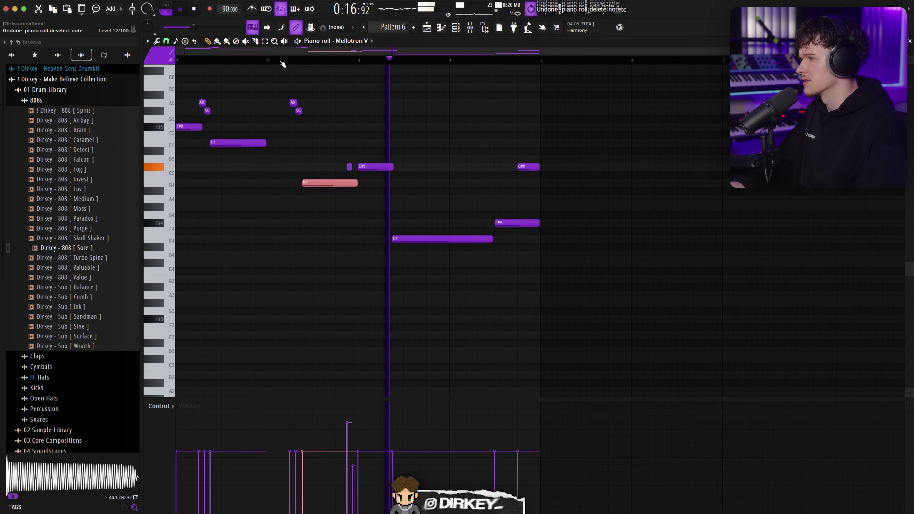
pyautogui.moveTo(241, 68); pyautogui.dragTo(342, 133)
pyautogui.press('Delete')
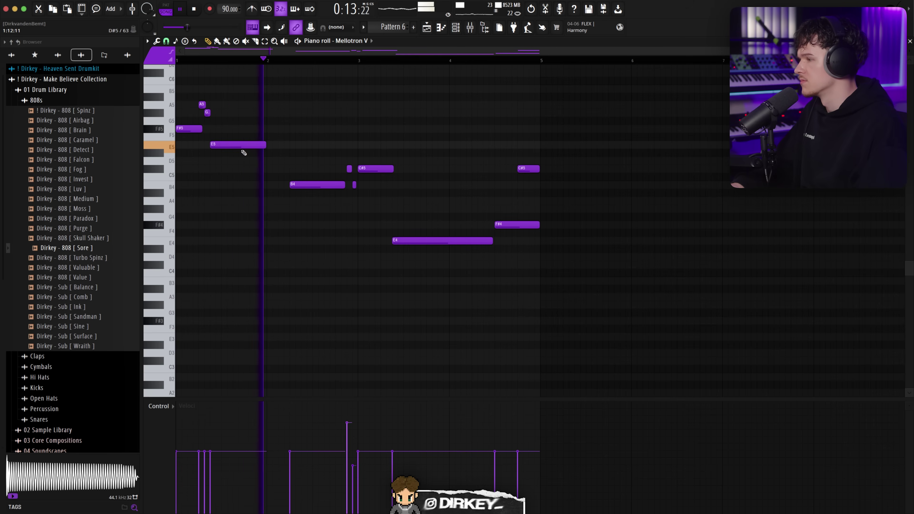
# Step: Play back the melody from bar 2 onward to judge how the phrase develops
pyautogui.press('space')
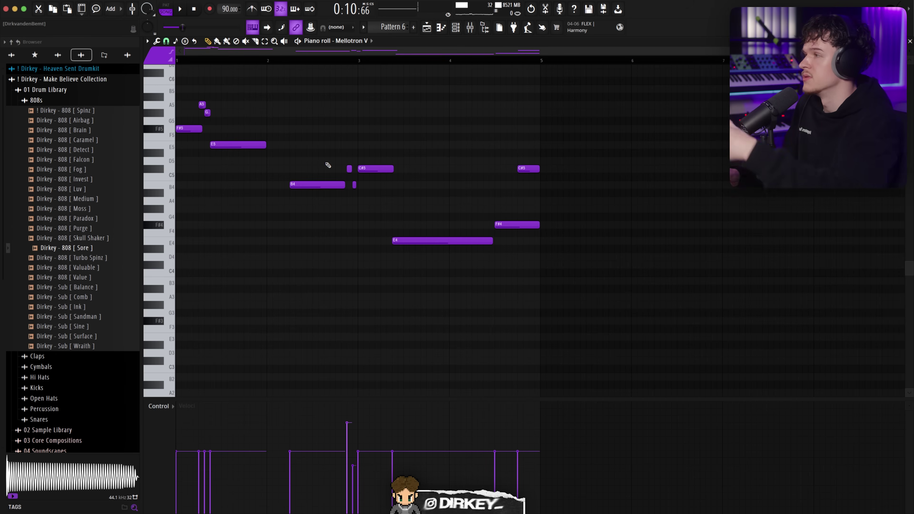
pyautogui.press('space')
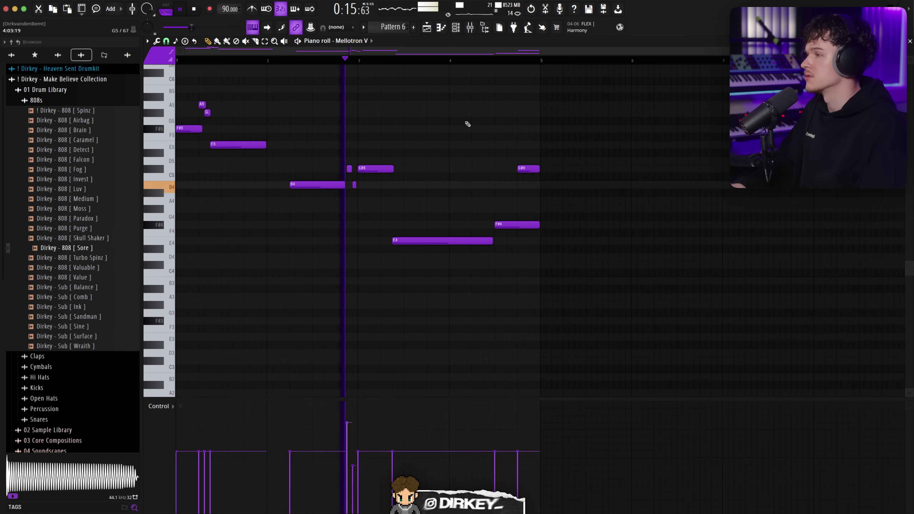
pyautogui.click(274, 62)
pyautogui.click(272, 62)
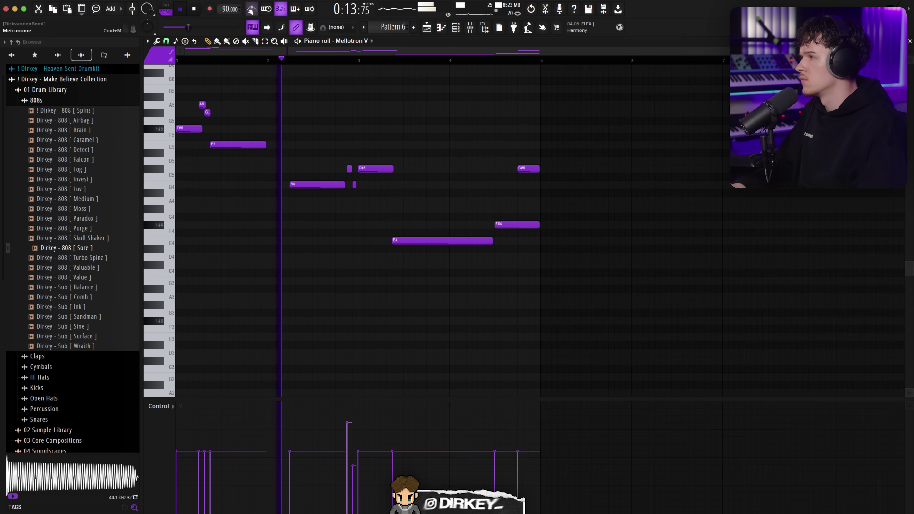
pyautogui.scroll(2, 358, 134)
pyautogui.scroll(-3, 342, 60)
pyautogui.press('space')
pyautogui.click(393, 152)
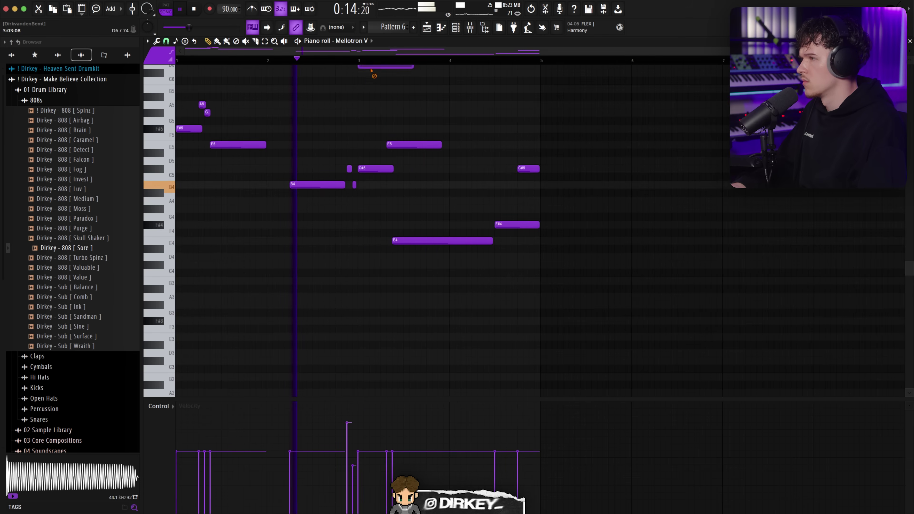
pyautogui.rightClick(373, 67)
pyautogui.rightClick(402, 145)
# Step: Transpose the long E4 note in bar 3 up an octave to E5 and trim the C#5 note before it
pyautogui.moveTo(415, 221); pyautogui.dragTo(410, 256)
pyautogui.hotkey('ctrl', 'Up')
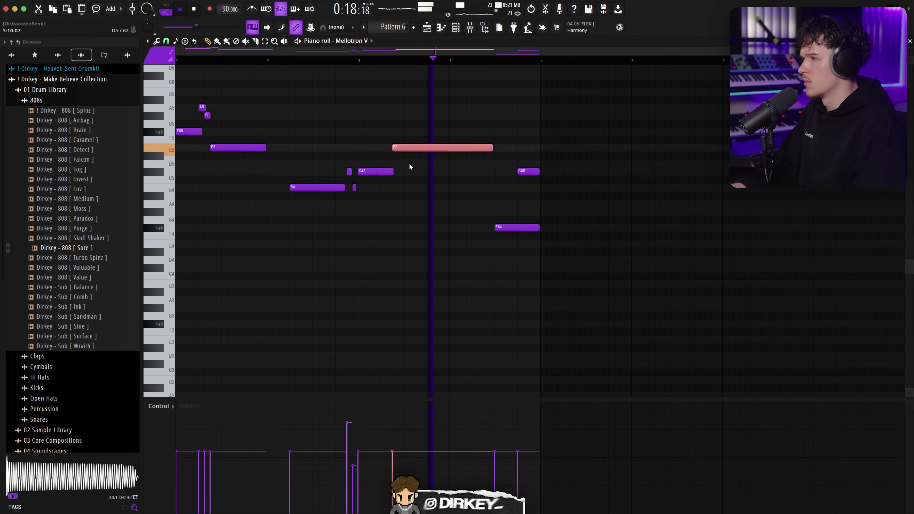
pyautogui.moveTo(392, 172); pyautogui.dragTo(391, 171)
pyautogui.press('space')
# Step: Add an E4 note from 4:05 to 4:13 beneath the F#4, and end the long E5 note just before the F#4 starts
pyautogui.moveTo(504, 243); pyautogui.dragTo(497, 244)
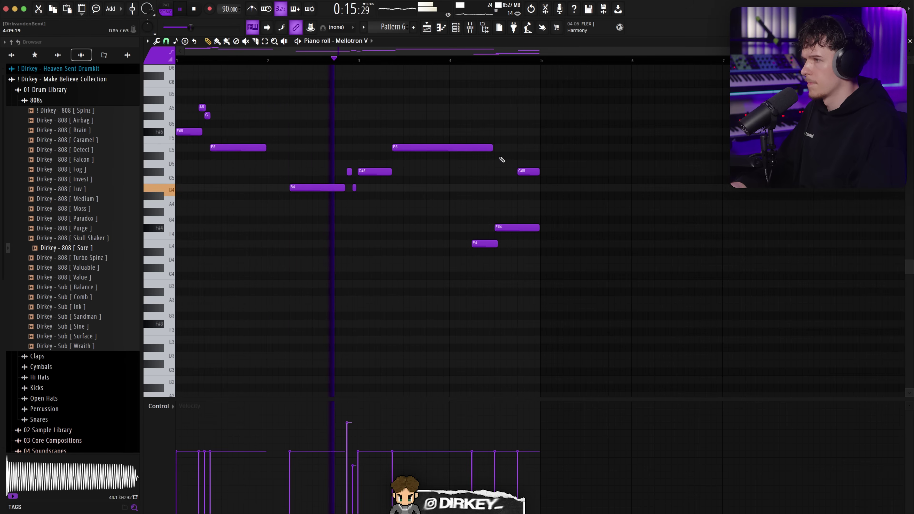
pyautogui.moveTo(492, 148); pyautogui.dragTo(479, 152)
pyautogui.press('space')
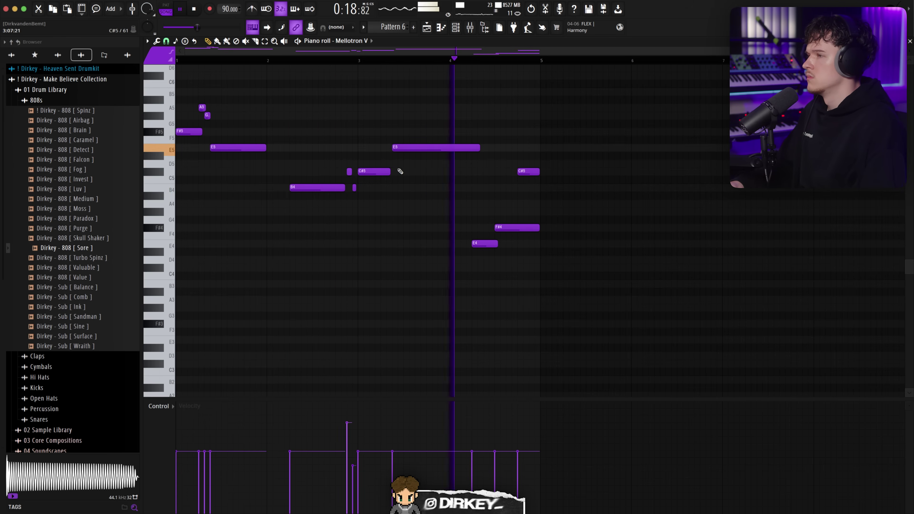
pyautogui.moveTo(478, 149); pyautogui.dragTo(492, 148)
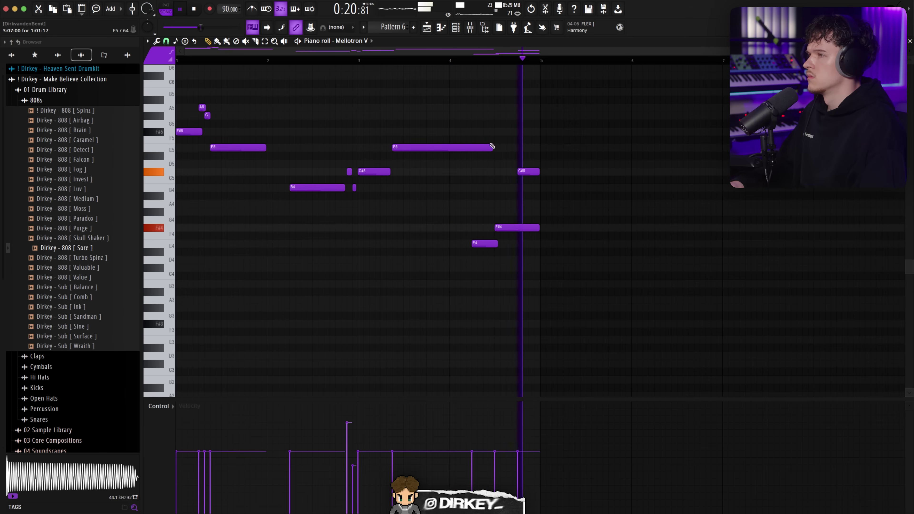
pyautogui.click(441, 60)
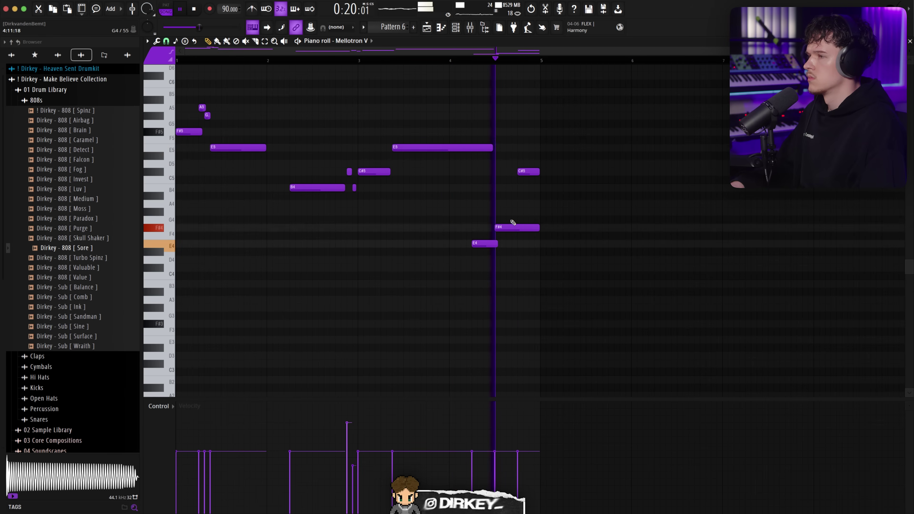
pyautogui.click(374, 64)
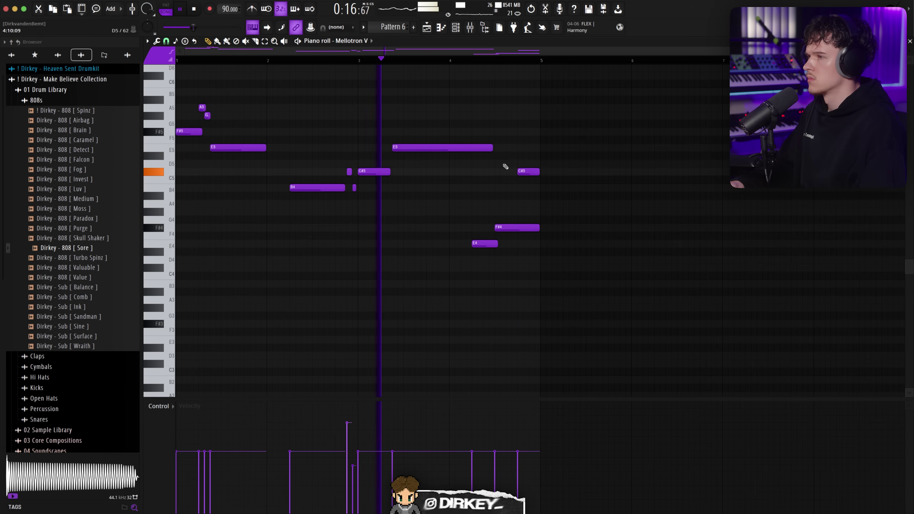
pyautogui.moveTo(497, 244); pyautogui.dragTo(524, 243)
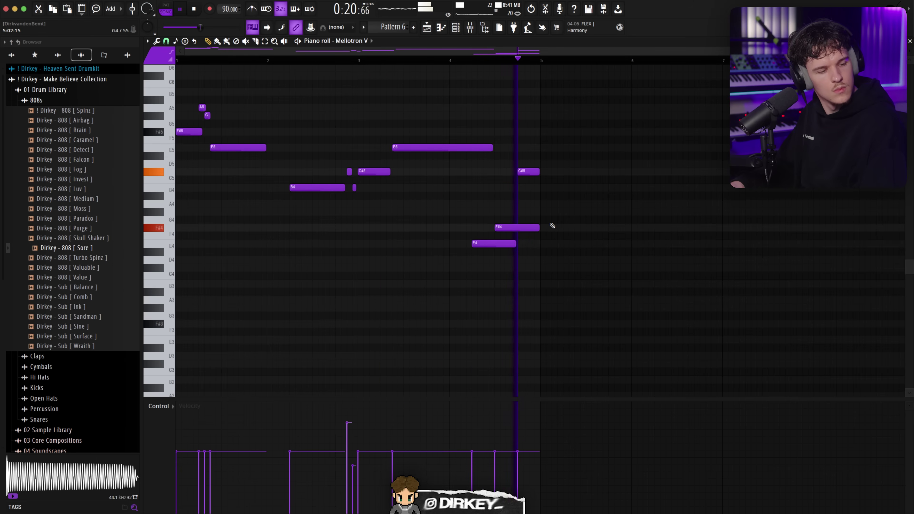
# Step: Audition the Strings presets in Mellotron V, including Aged Strings and Dream Strings, and load Chamber Strings
pyautogui.click(455, 27)
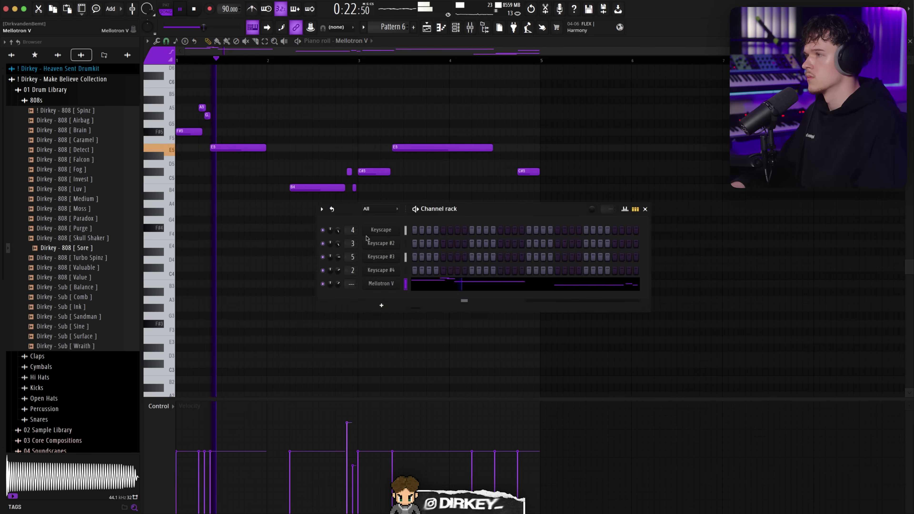
pyautogui.click(377, 283)
pyautogui.click(361, 122)
pyautogui.moveTo(346, 110); pyautogui.dragTo(358, 93)
pyautogui.scroll(-5, 334, 195)
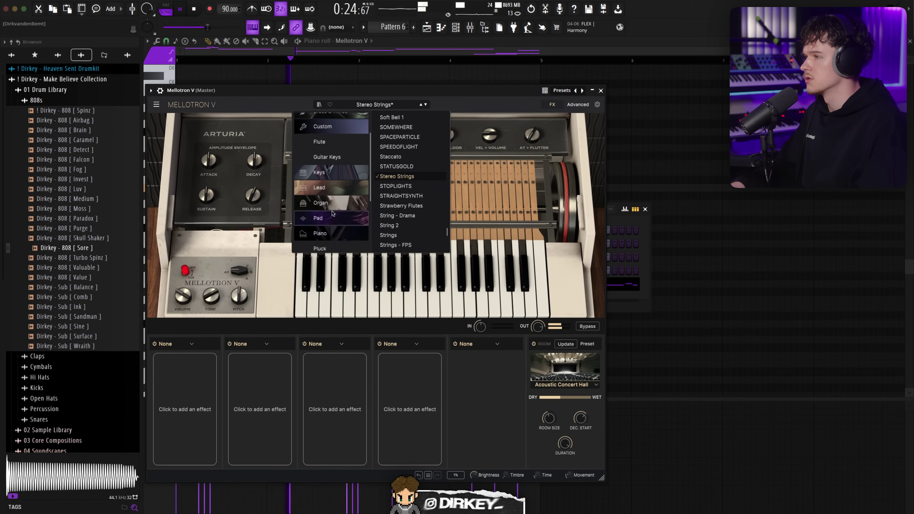
pyautogui.click(333, 233)
pyautogui.click(392, 128)
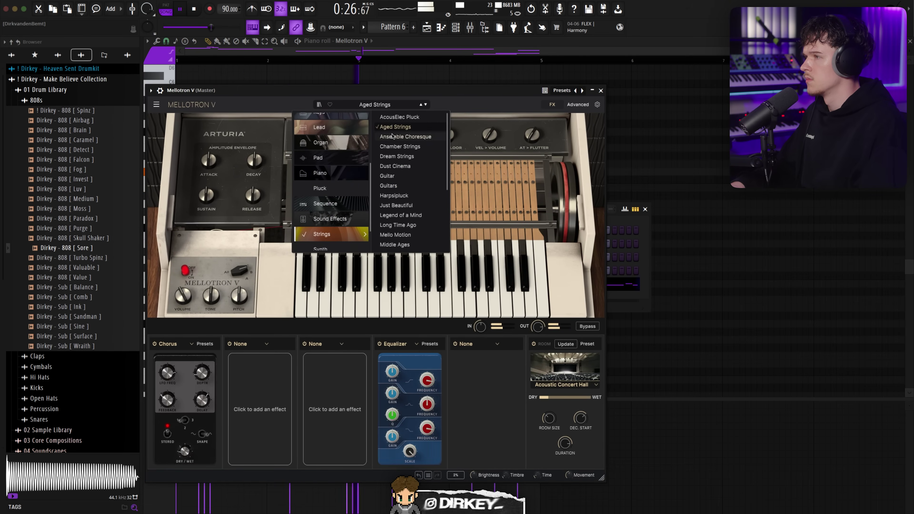
pyautogui.click(393, 137)
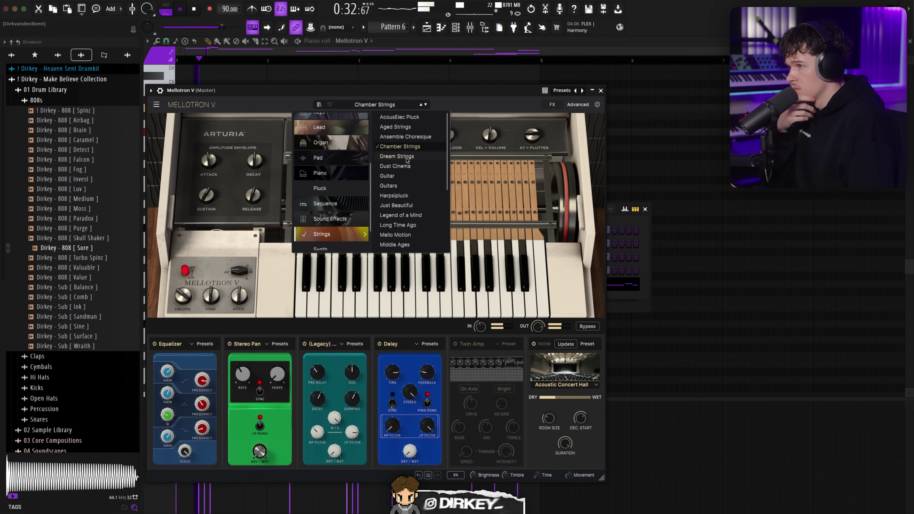
pyautogui.click(406, 158)
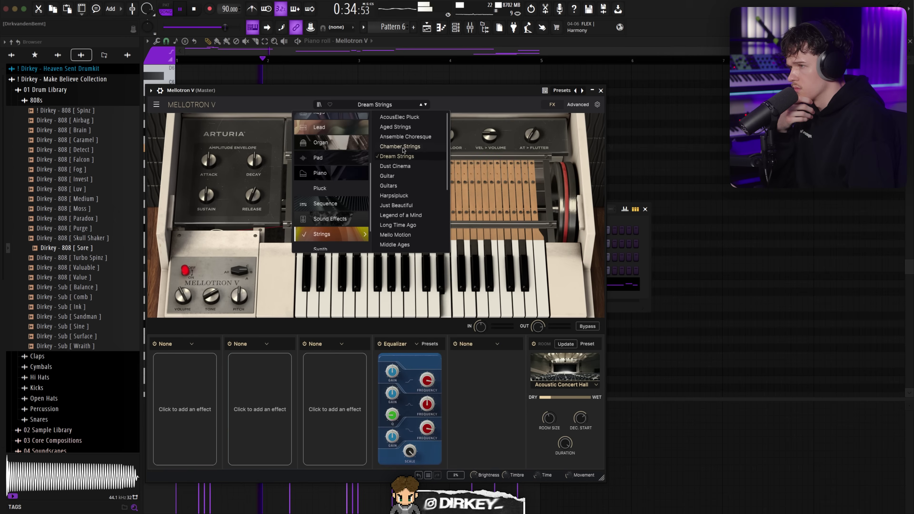
pyautogui.click(403, 147)
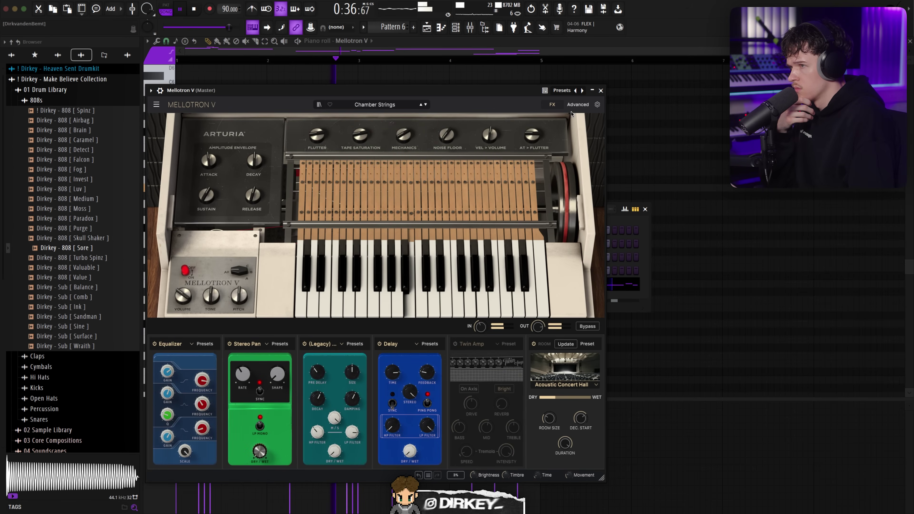
# Step: Switch off the Acoustic Concert Hall room effect on the Chamber Strings preset and return to the piano roll
pyautogui.click(534, 344)
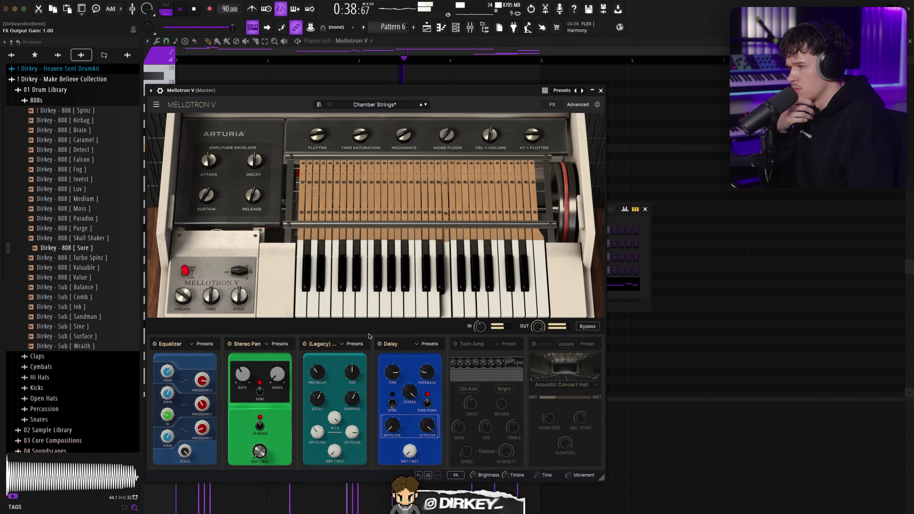
pyautogui.click(600, 91)
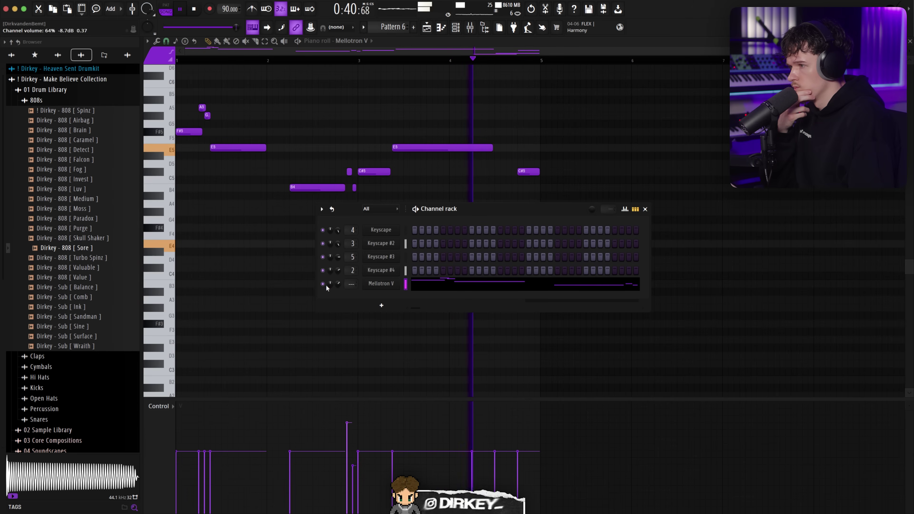
pyautogui.press('F6')
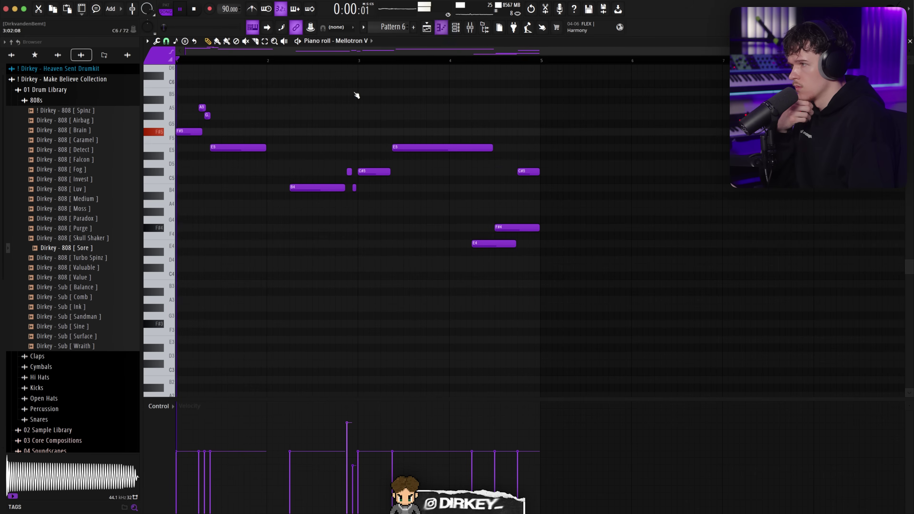
# Step: Add a C#6 note spanning all of bar 2 and give it a low velocity
pyautogui.click(268, 92)
pyautogui.moveTo(307, 95); pyautogui.dragTo(299, 75)
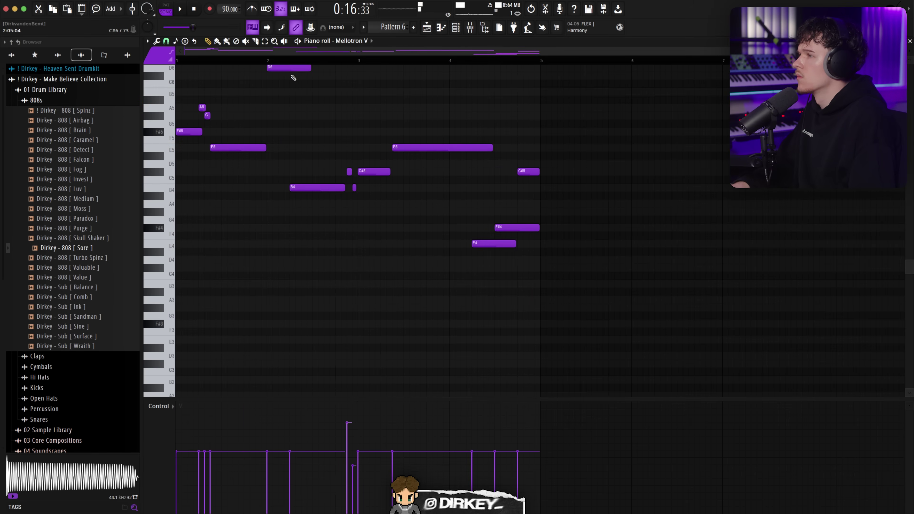
pyautogui.moveTo(310, 76); pyautogui.dragTo(356, 77)
pyautogui.click(272, 503)
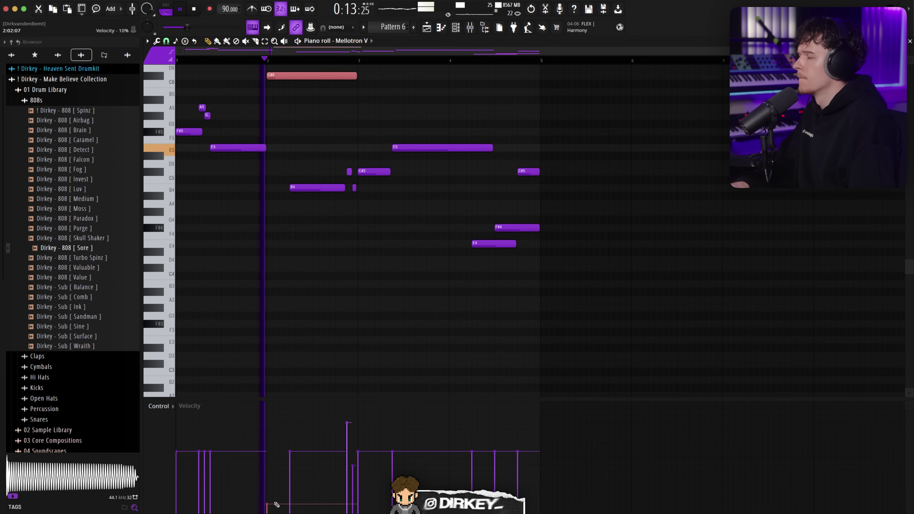
pyautogui.click(348, 115)
pyautogui.rightClick(347, 115)
pyautogui.click(240, 61)
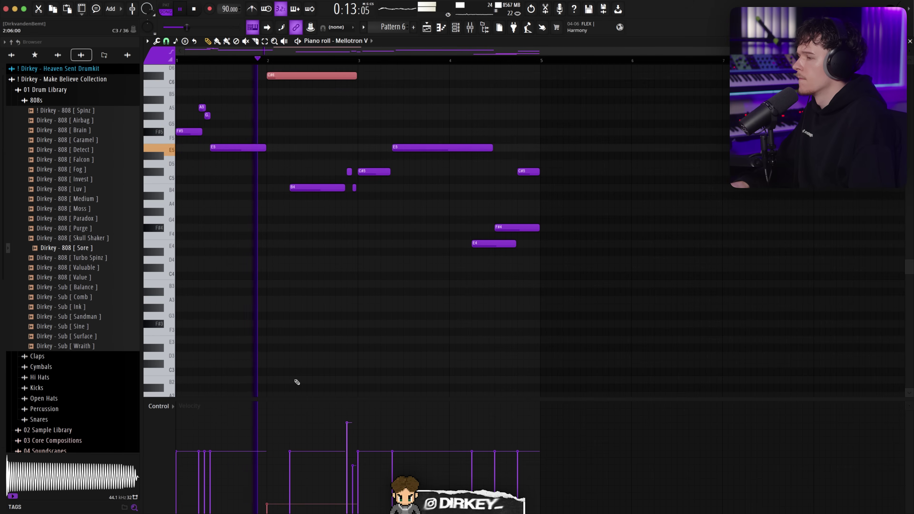
pyautogui.moveTo(280, 436); pyautogui.dragTo(279, 489)
# Step: Vary the velocities of the four notes in bar 1, making the A5 the loudest
pyautogui.moveTo(232, 90); pyautogui.dragTo(178, 150)
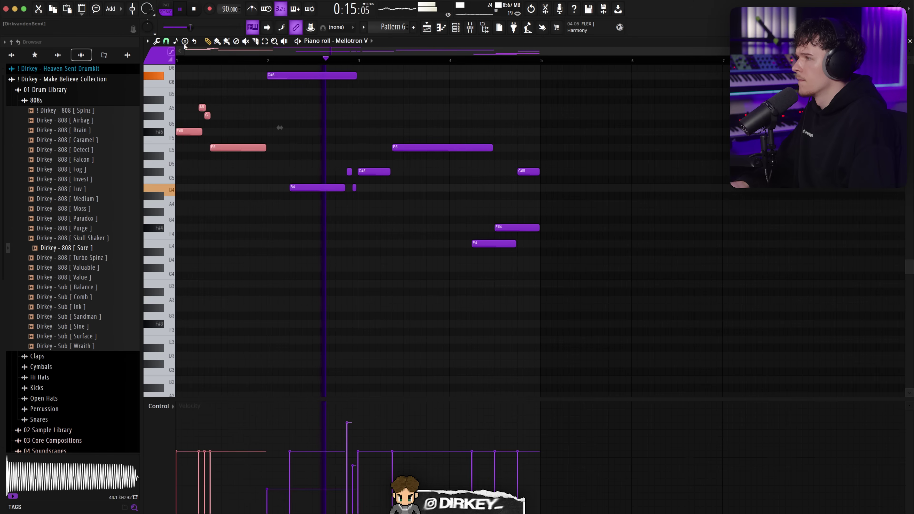
pyautogui.moveTo(198, 450)
pyautogui.mouseDown()
pyautogui.moveTo(205, 429)
pyautogui.moveTo(190, 435)
pyautogui.moveTo(195, 446)
pyautogui.moveTo(200, 416)
pyautogui.mouseUp()
pyautogui.press('space')
pyautogui.moveTo(204, 429); pyautogui.dragTo(218, 454)
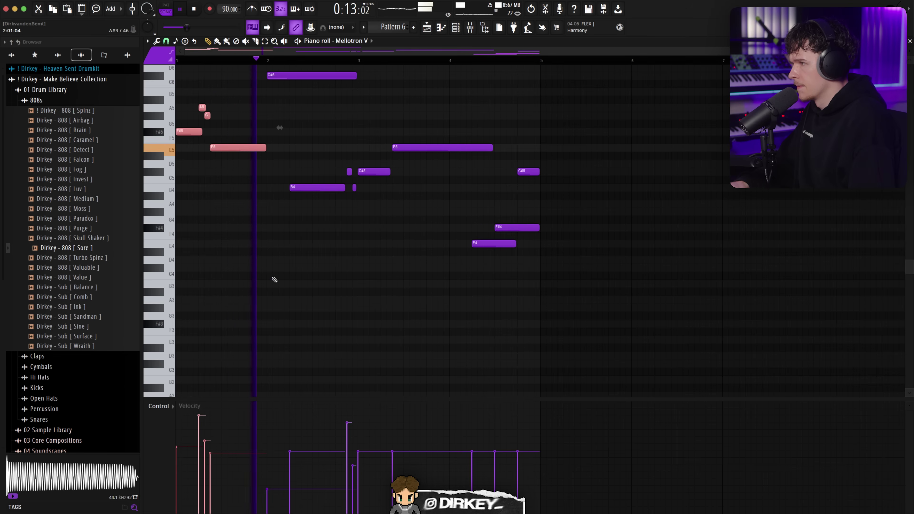
# Step: Rework the C#6 note to run from 2:11 to the end of bar 2, with velocity slightly below the B4 note's
pyautogui.moveTo(268, 75); pyautogui.dragTo(300, 76)
pyautogui.press('space')
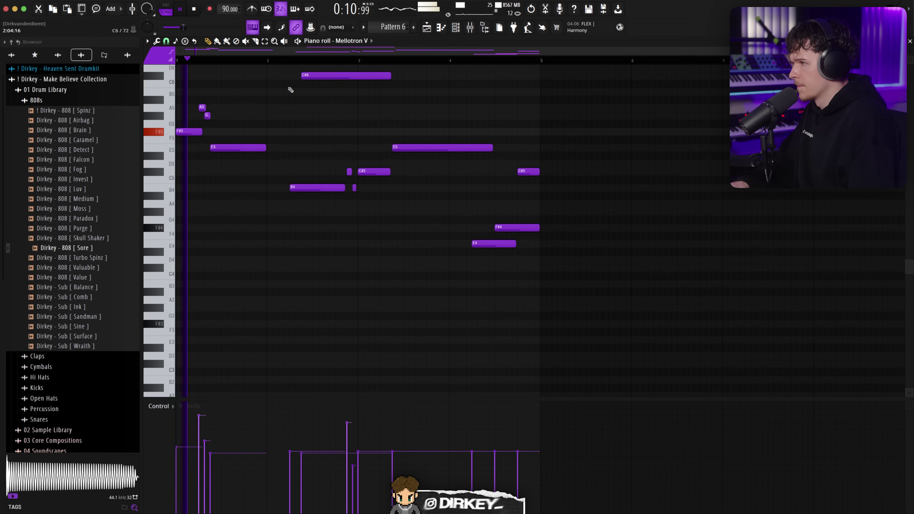
pyautogui.click(325, 75)
pyautogui.moveTo(304, 450); pyautogui.dragTo(312, 438)
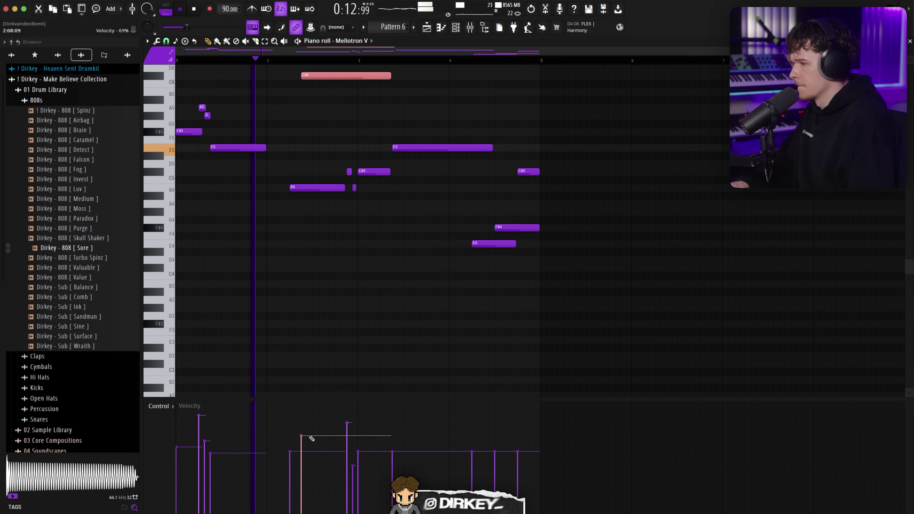
pyautogui.rightClick(312, 77)
pyautogui.click(313, 76)
pyautogui.moveTo(313, 448); pyautogui.dragTo(318, 454)
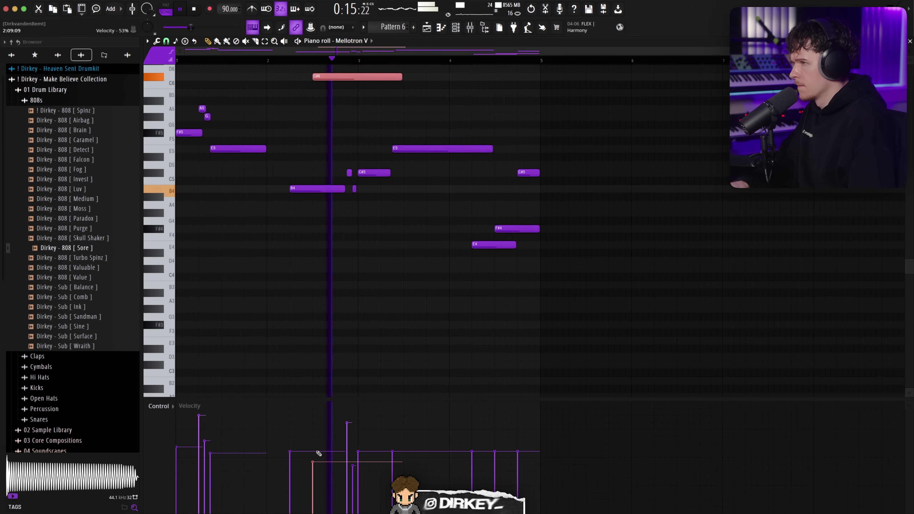
pyautogui.click(265, 60)
pyautogui.moveTo(401, 76); pyautogui.dragTo(328, 76)
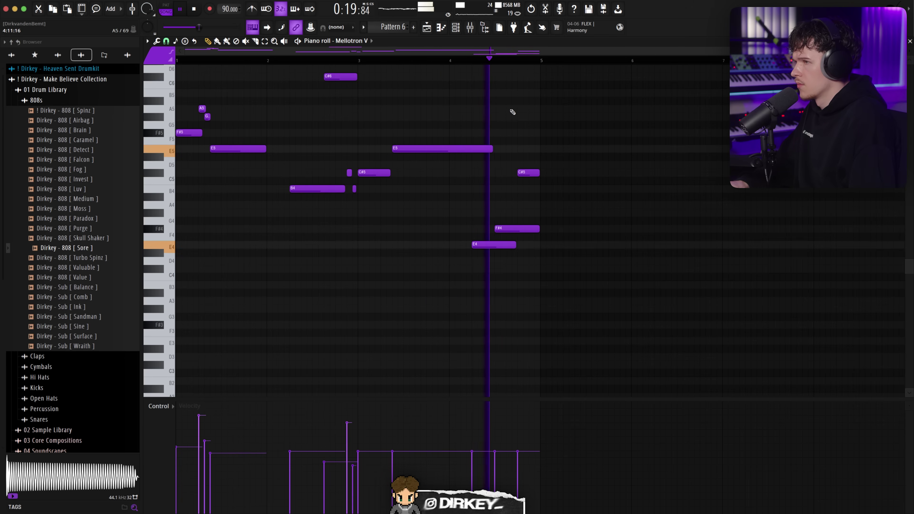
# Step: Add an A5 note from 4:11 to the end of bar 4 and lower its velocity below the surrounding notes
pyautogui.click(458, 60)
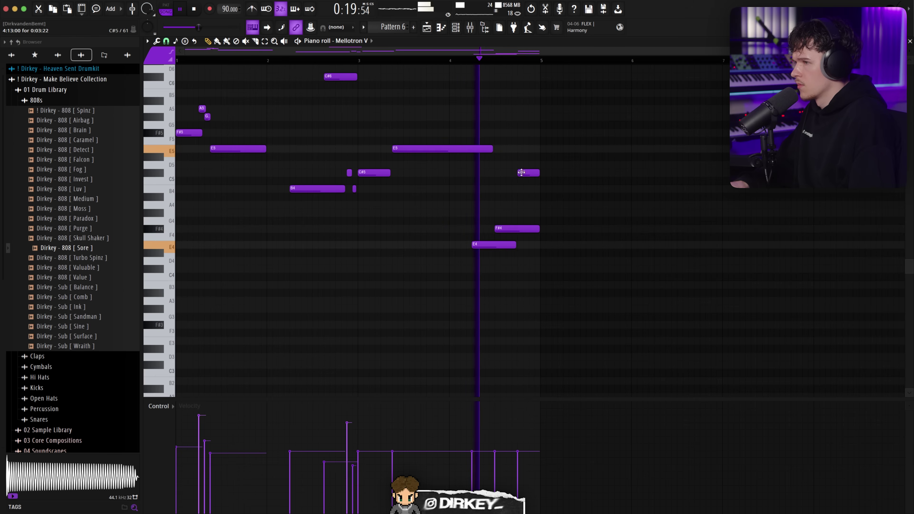
pyautogui.click(507, 117)
pyautogui.press('space')
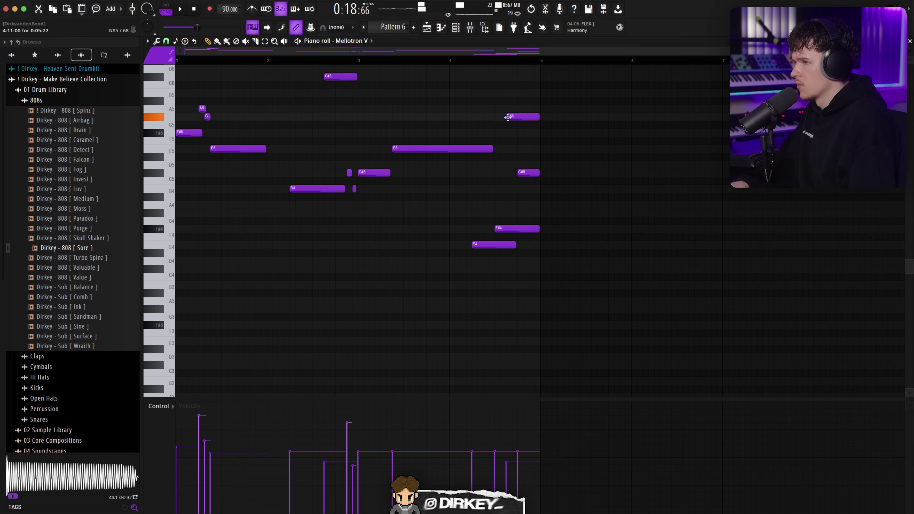
pyautogui.click(510, 429)
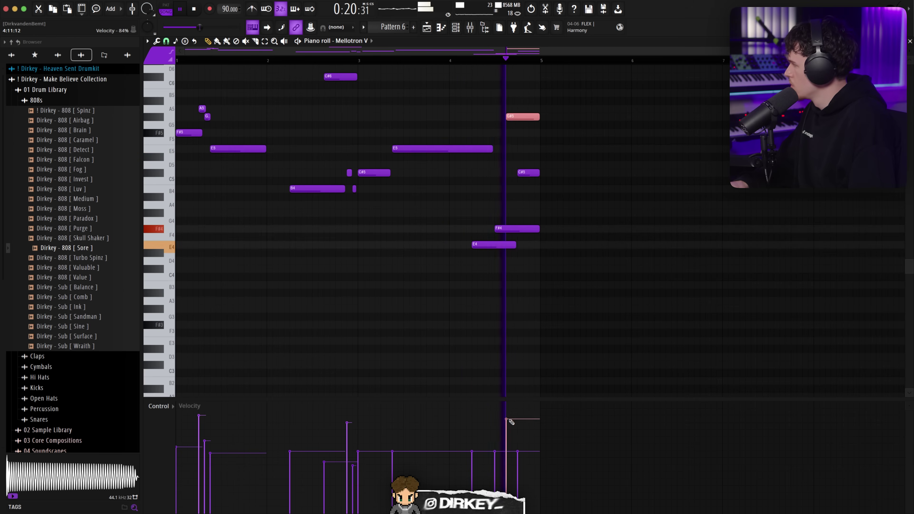
pyautogui.moveTo(512, 431); pyautogui.dragTo(519, 462)
pyautogui.rightClick(514, 111)
pyautogui.moveTo(510, 116); pyautogui.dragTo(511, 110)
pyautogui.keyDown('ctrl'); pyautogui.click(511, 109); pyautogui.keyUp('ctrl')
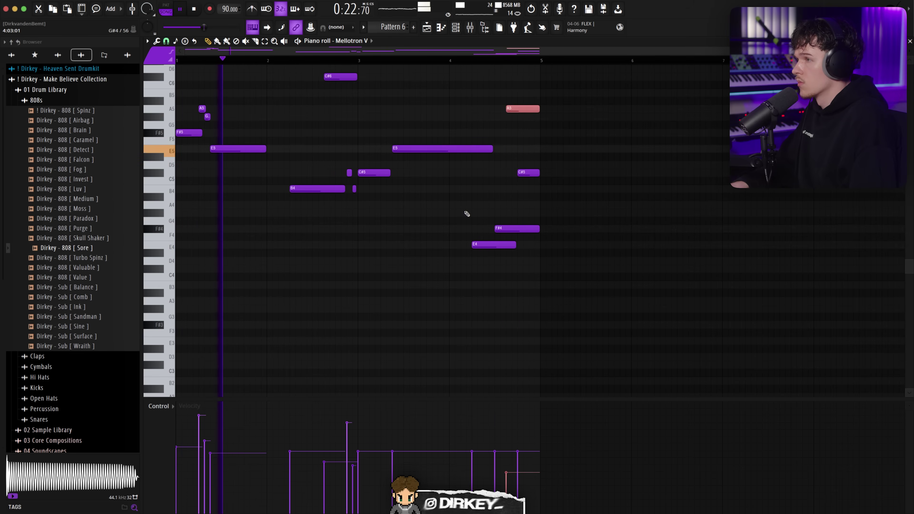
# Step: Route the Mellotron V channel to mixer track 6 and bring up the mixer
pyautogui.click(456, 27)
pyautogui.press('space')
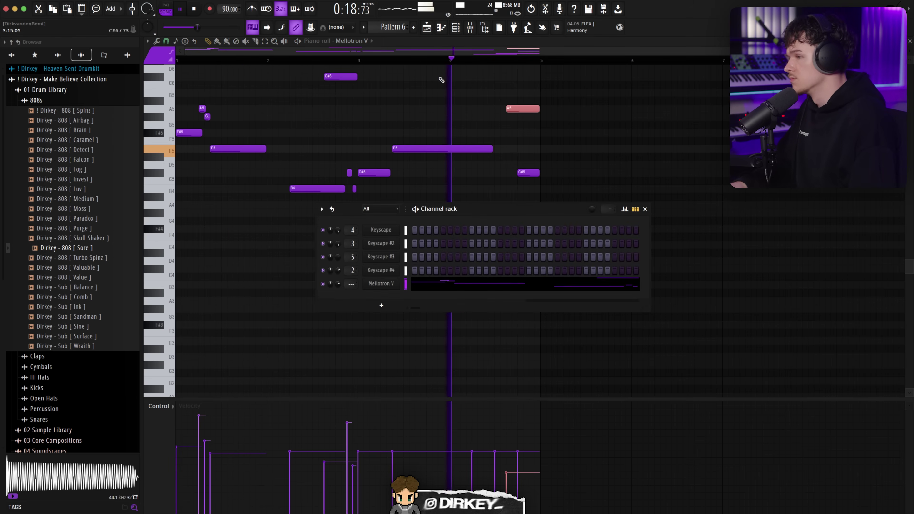
pyautogui.press('F9')
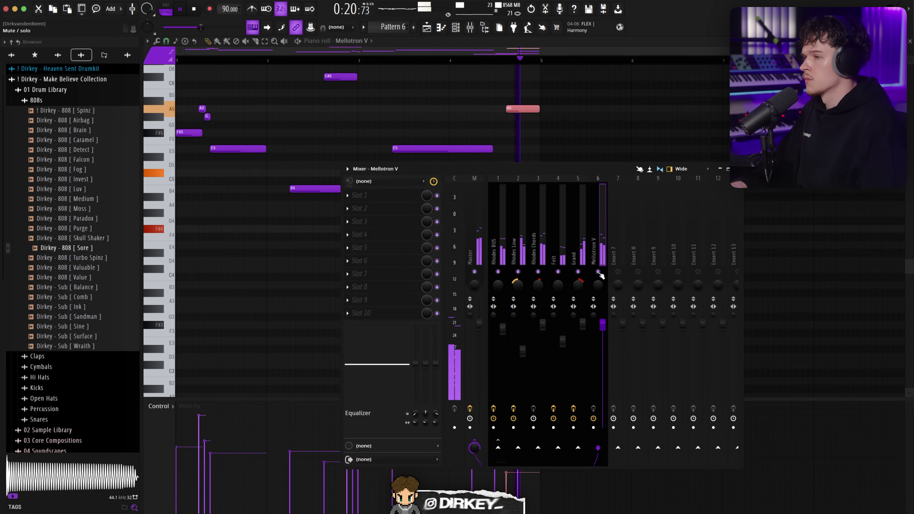
# Step: Load Fruity Parametric EQ 2 in slot 1 of the Mellotron V track and high-pass the low end
pyautogui.click(374, 194)
pyautogui.click(478, 222)
pyautogui.rightClick(256, 221)
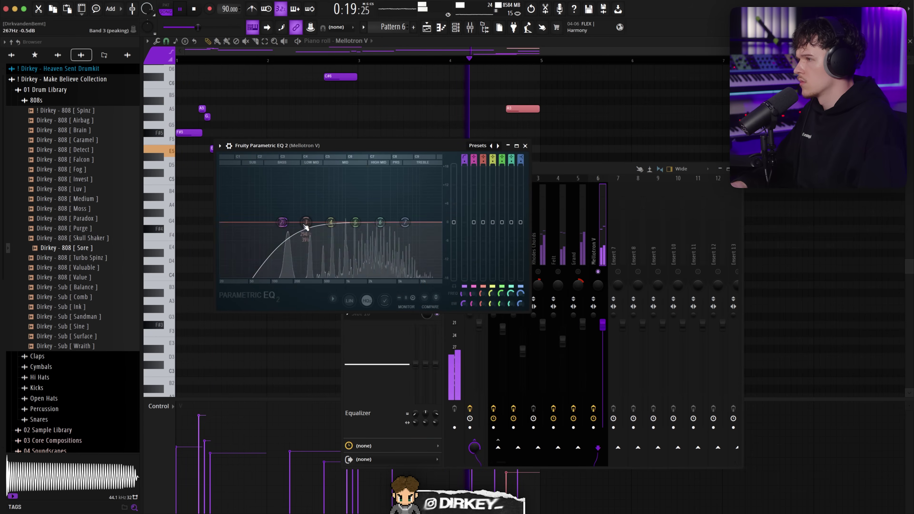
# Step: Cut EQ bands 4 and 5 slightly and boost band 6 in the treble, checking the sound against the other mixer tracks
pyautogui.press('space')
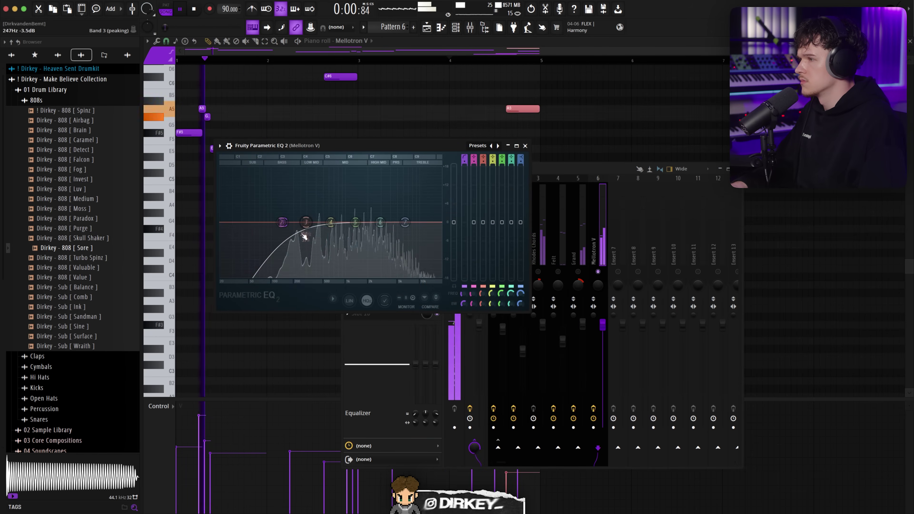
pyautogui.press('space')
pyautogui.moveTo(328, 224); pyautogui.dragTo(321, 231)
pyautogui.moveTo(380, 223)
pyautogui.mouseDown()
pyautogui.moveTo(412, 199)
pyautogui.moveTo(363, 229)
pyautogui.mouseUp()
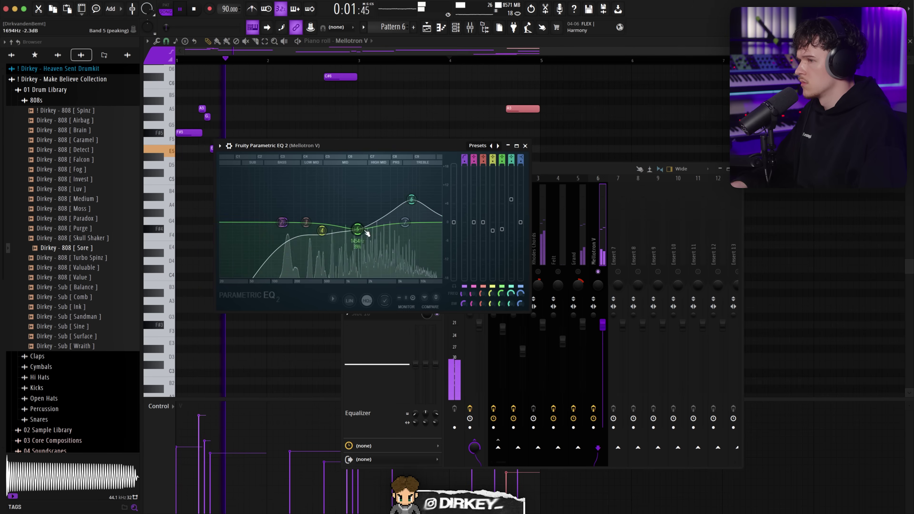
pyautogui.press('Escape')
pyautogui.click(579, 272)
pyautogui.keyDown('ctrl'); pyautogui.click(578, 271); pyautogui.keyUp('ctrl')
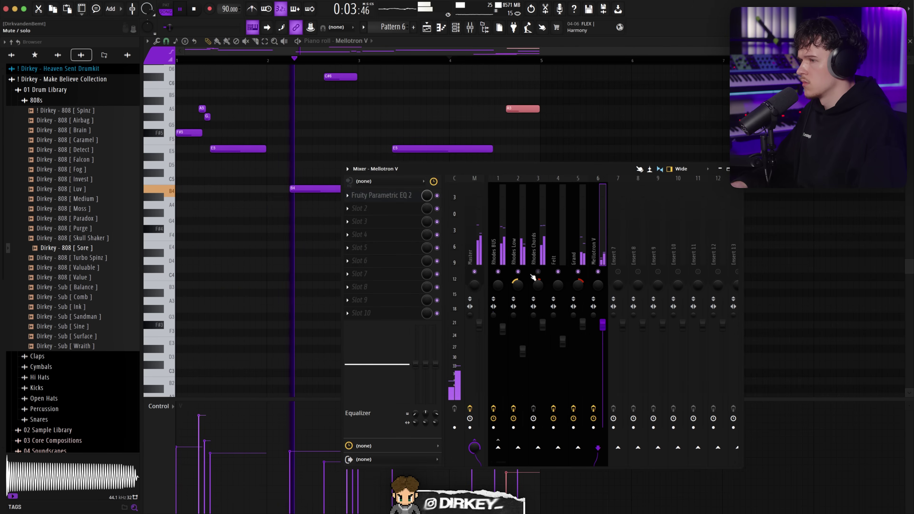
# Step: Load the UADx LA-2A Tube Compressor in slot 2 of the Mellotron V track and play the pattern through it
pyautogui.press('space')
pyautogui.click(385, 209)
pyautogui.moveTo(389, 221)
pyautogui.click(485, 331)
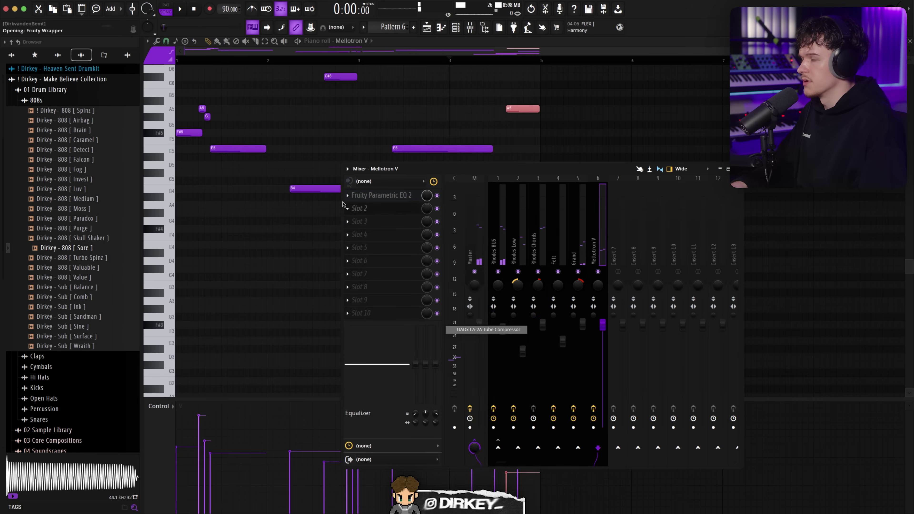
pyautogui.press('space')
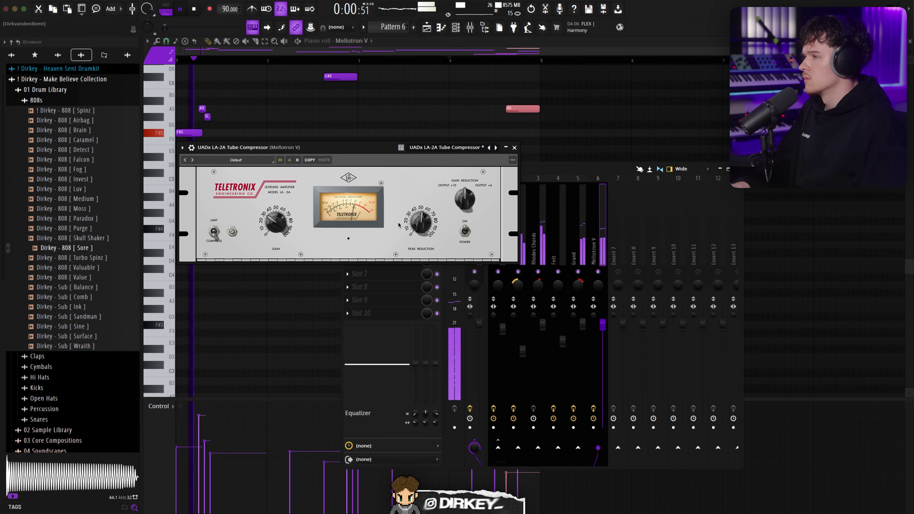
pyautogui.press('Escape')
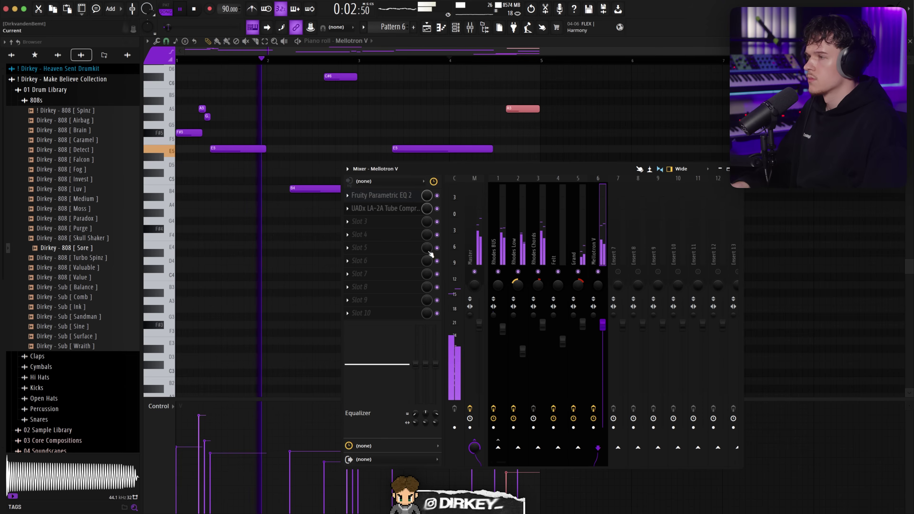
# Step: Add ShaperBox 3 to the Mellotron V track with a sine-shaped Pan modulation over 2 bars at 68% mix
pyautogui.click(373, 233)
pyautogui.click(473, 306)
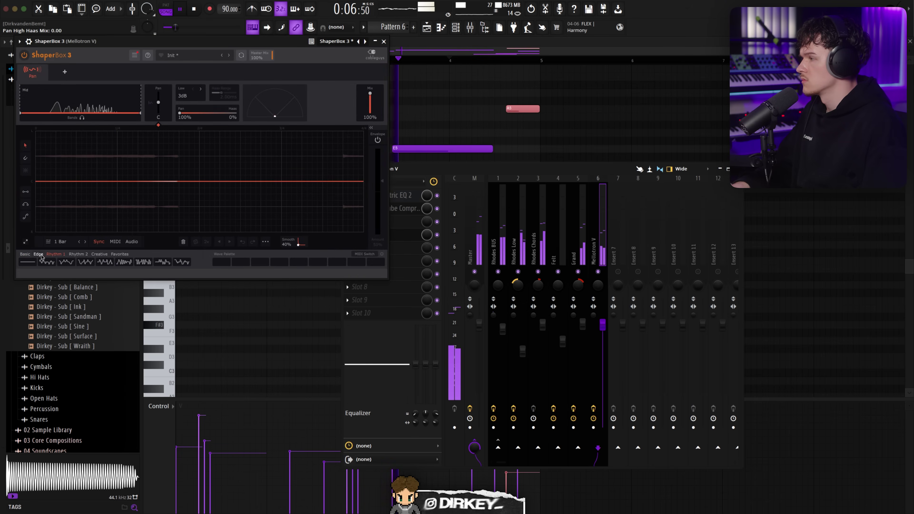
pyautogui.click(66, 262)
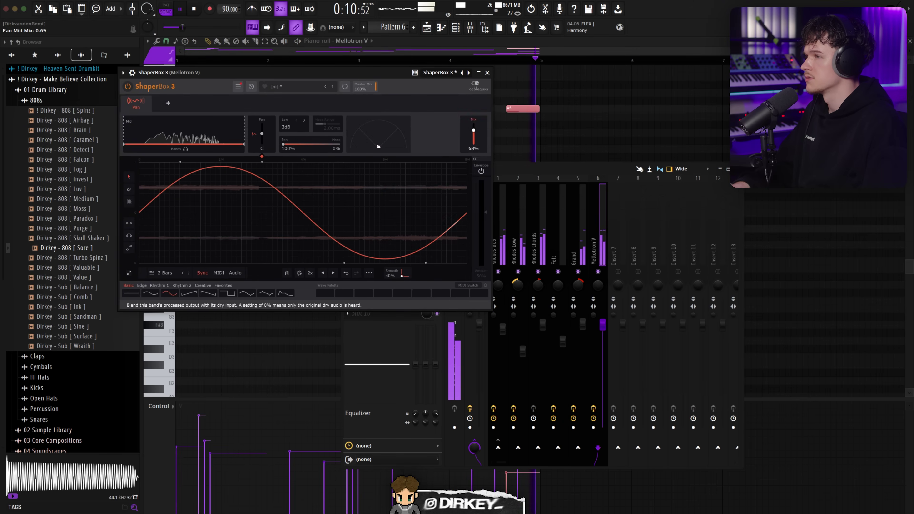
pyautogui.click(487, 73)
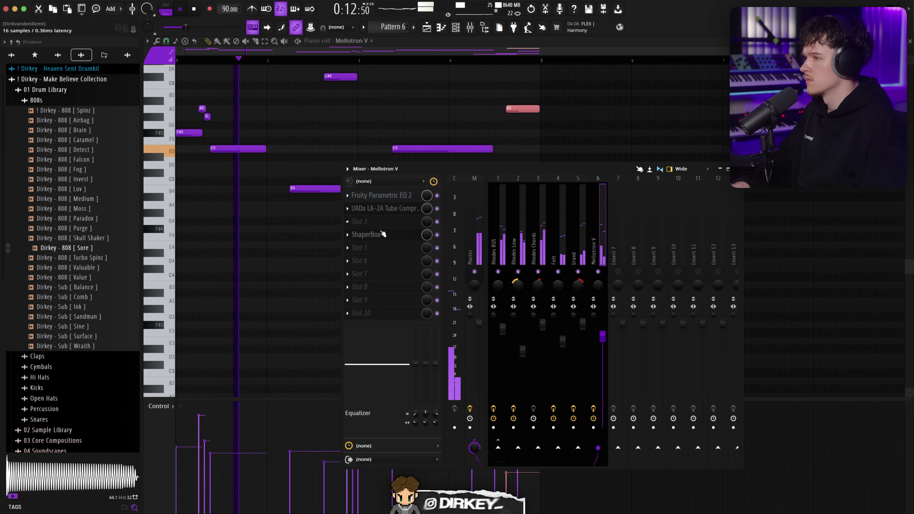
# Step: Move ShaperBox 3 up to slot 3 and load ValhallaVintageVerb in slot 4 of the Mellotron V track at 61.2% mix
pyautogui.click(498, 252)
pyautogui.click(347, 260)
pyautogui.moveTo(357, 311); pyautogui.dragTo(598, 226)
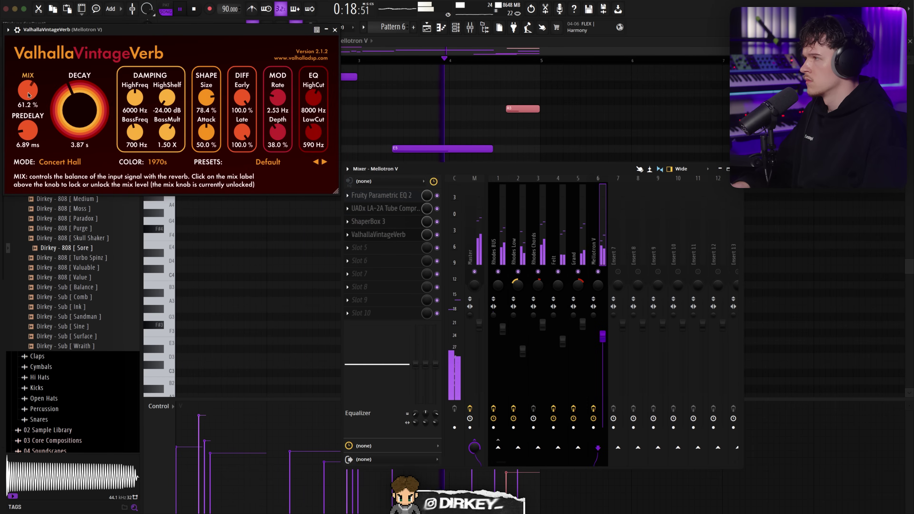
pyautogui.click(335, 29)
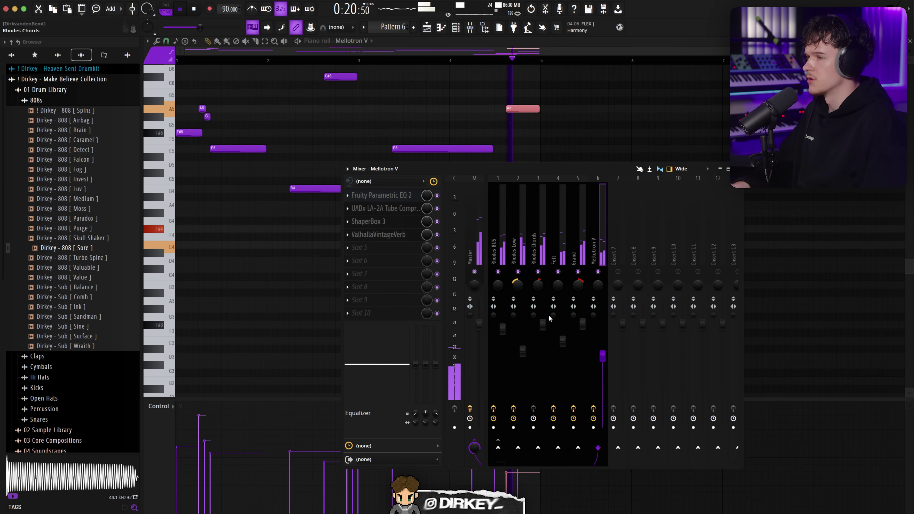
# Step: Set the Mellotron V fader slightly lower and raise the ValhallaVintageVerb LowCut to 960 Hz
pyautogui.moveTo(603, 354); pyautogui.dragTo(602, 349)
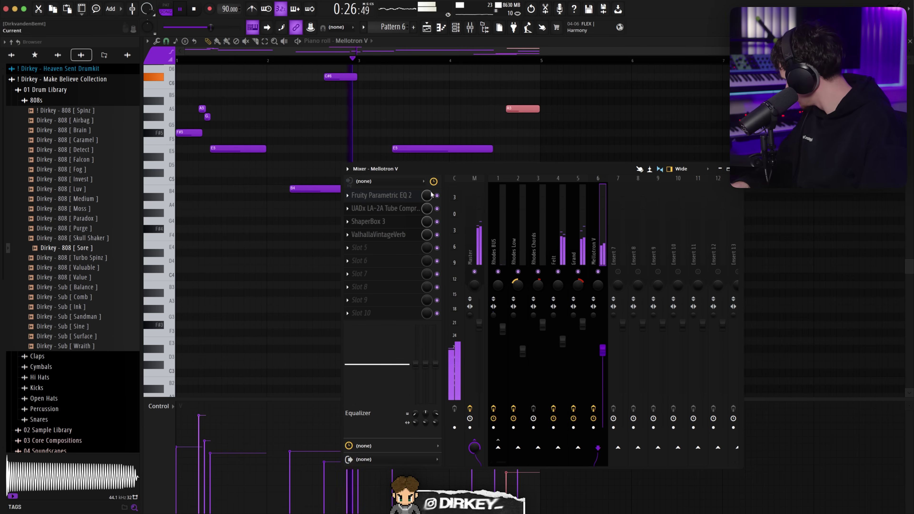
pyautogui.click(382, 235)
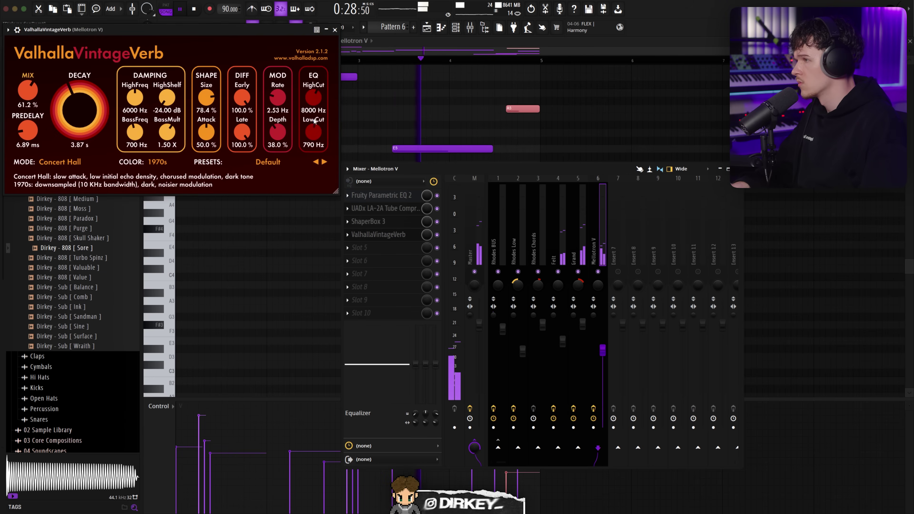
pyautogui.press('Escape')
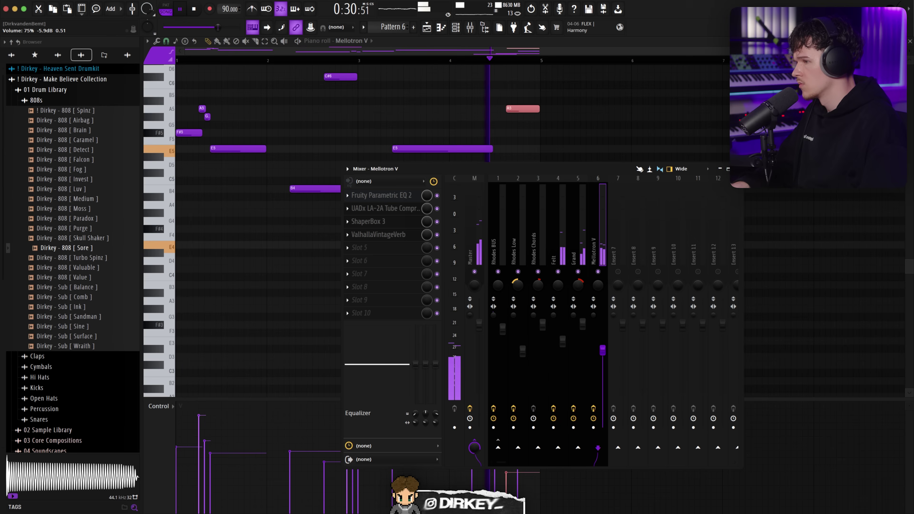
pyautogui.click(371, 233)
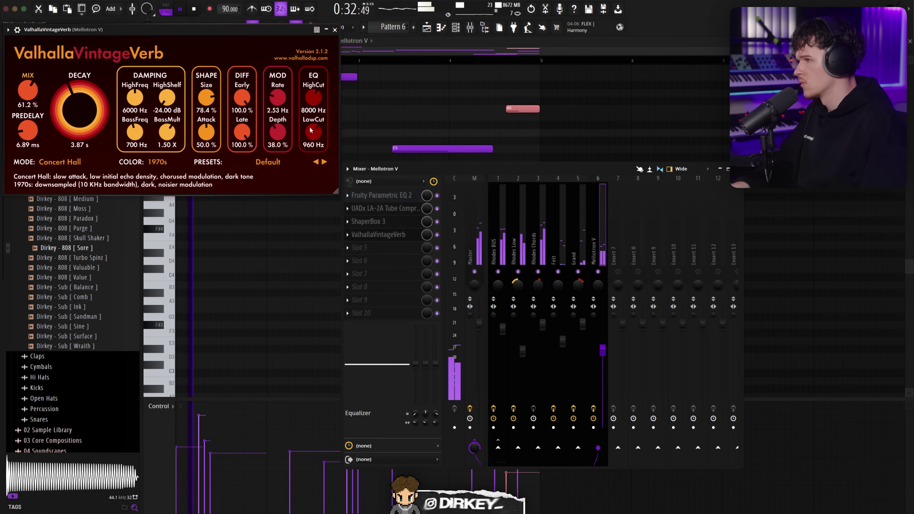
pyautogui.press('Escape')
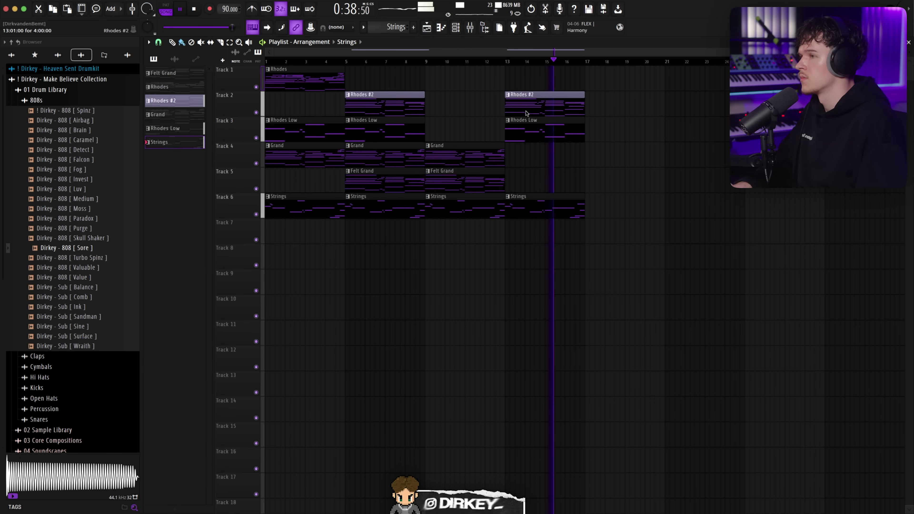
# Step: Remove the Strings clips spanning bars 5 to 12 on track 6 and move the bar-1 Strings clip to bar 5
pyautogui.press('F7')
pyautogui.press('F7')
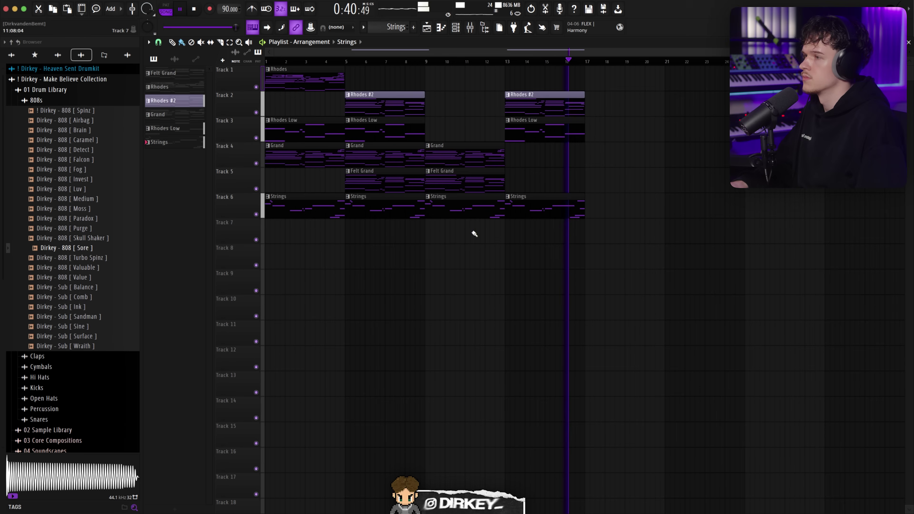
pyautogui.rightClick(349, 216)
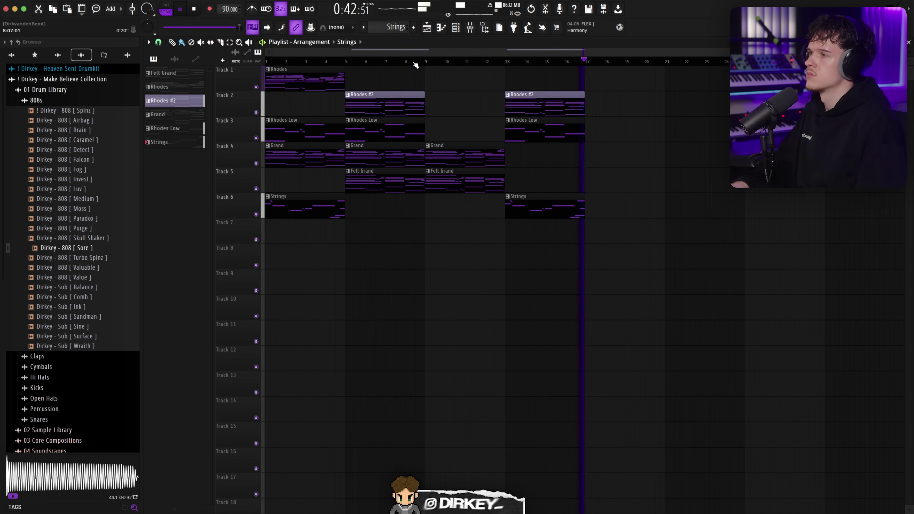
pyautogui.moveTo(320, 206); pyautogui.dragTo(394, 201)
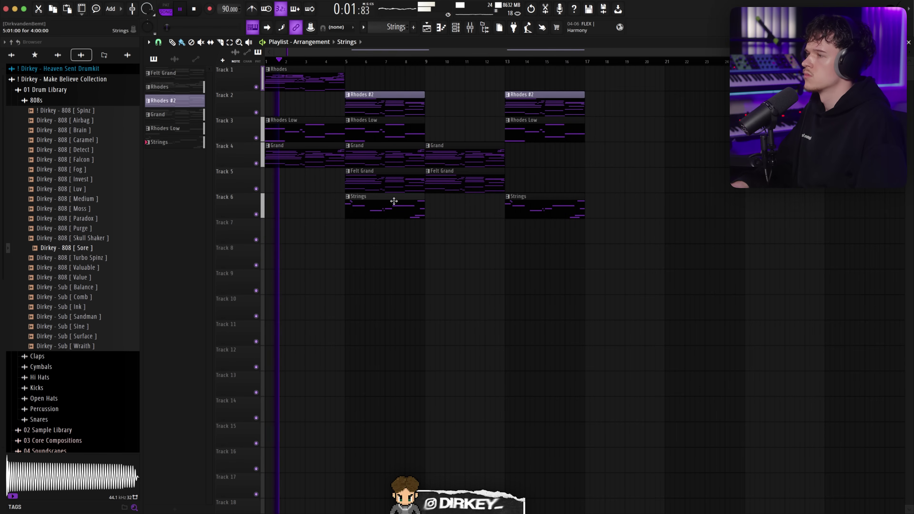
pyautogui.click(346, 61)
# Step: Make the Strings clip at bar 5 unique and replace its melody with a single two-bar C#6 note
pyautogui.click(351, 202)
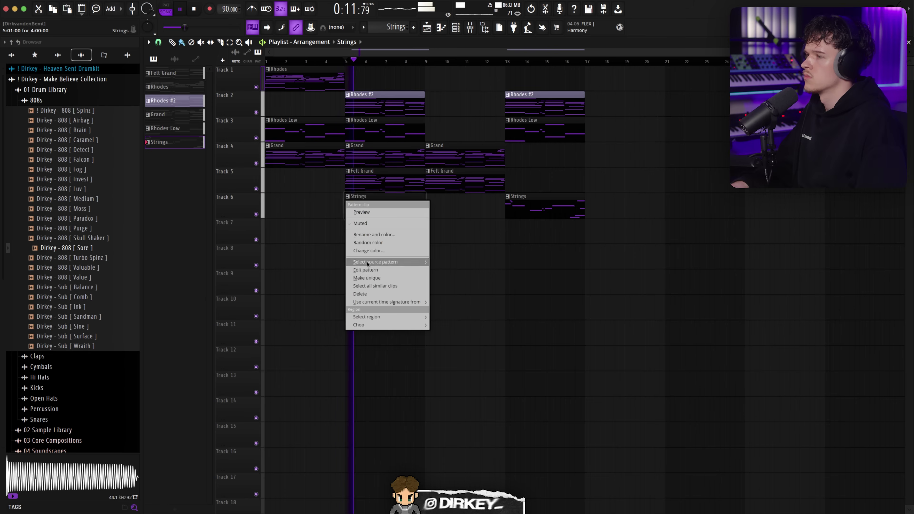
pyautogui.click(368, 273)
pyautogui.press('Escape')
pyautogui.click(347, 197)
pyautogui.click(365, 278)
pyautogui.doubleClick(359, 188)
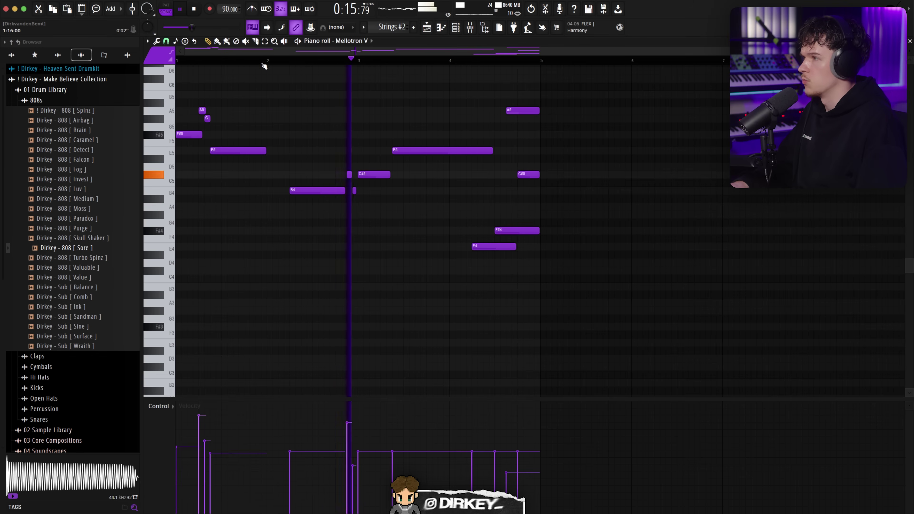
pyautogui.press('space')
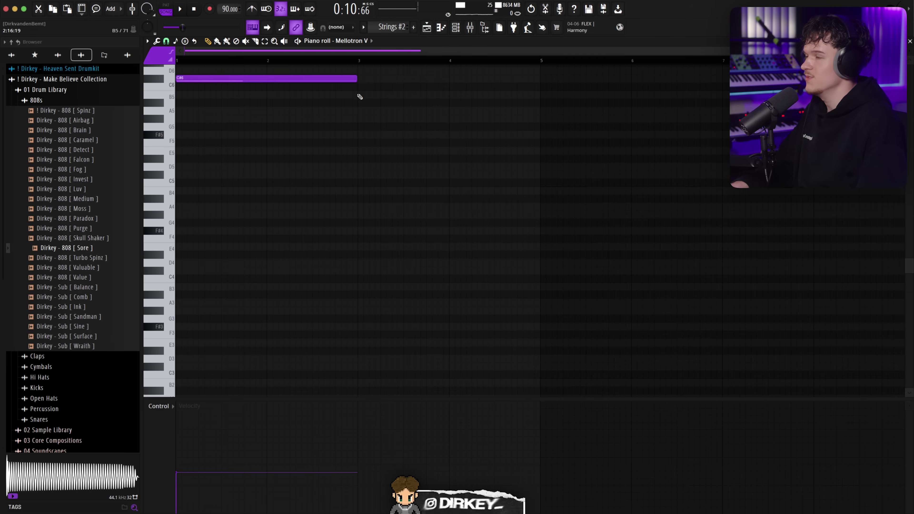
pyautogui.press('Escape')
pyautogui.press('space')
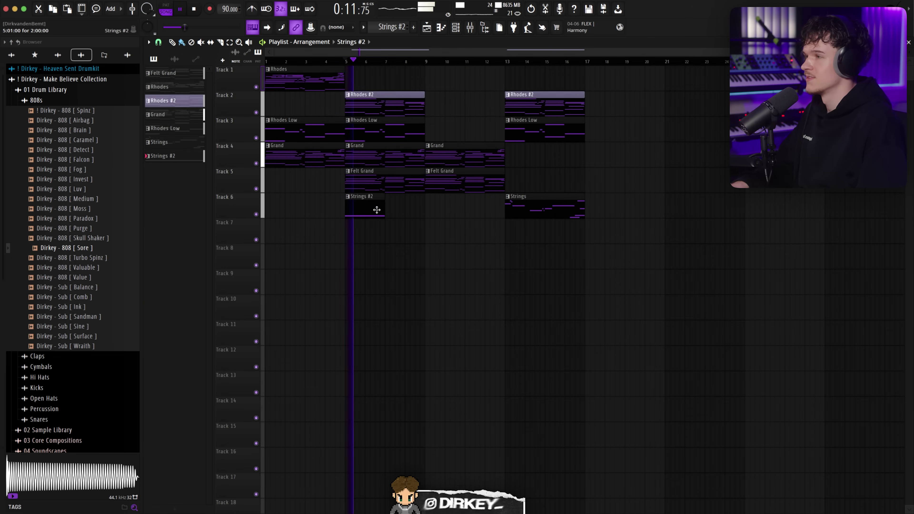
# Step: Add a two-bar B5 note starting at bar 3 of the Strings #2 pattern and play it back
pyautogui.doubleClick(376, 209)
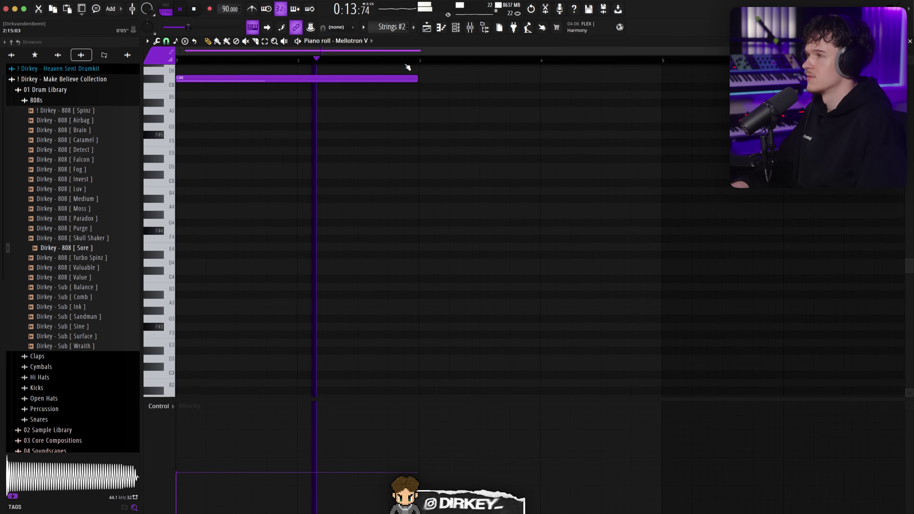
pyautogui.click(428, 71)
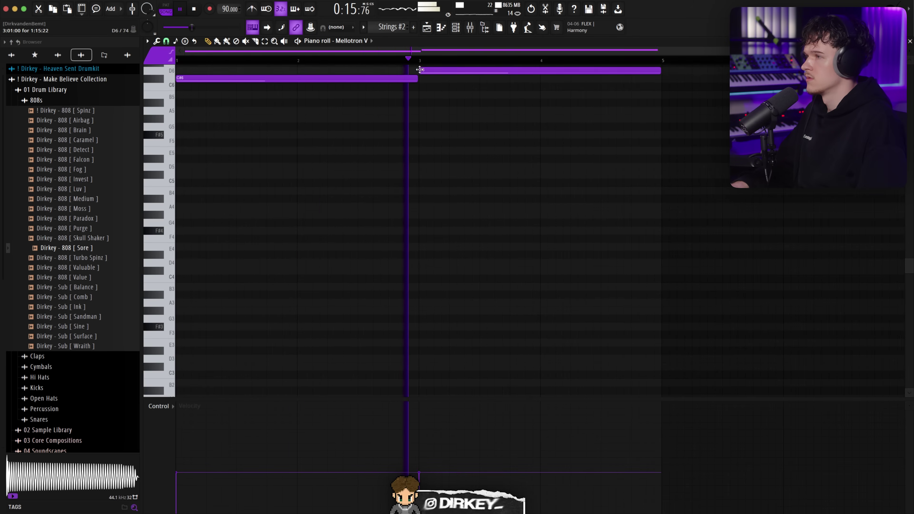
pyautogui.scroll(3, 452, 108)
pyautogui.press('space')
pyautogui.moveTo(447, 118); pyautogui.dragTo(419, 143)
pyautogui.press('space')
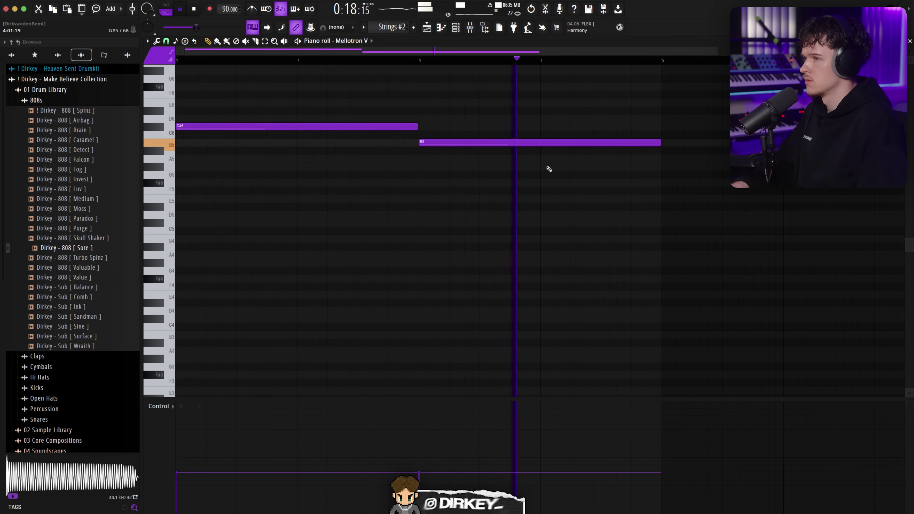
# Step: Add an F#5 note at bar 4 of Strings #2, delete the extra F5 note and shorten the F#5
pyautogui.click(545, 182)
pyautogui.click(572, 190)
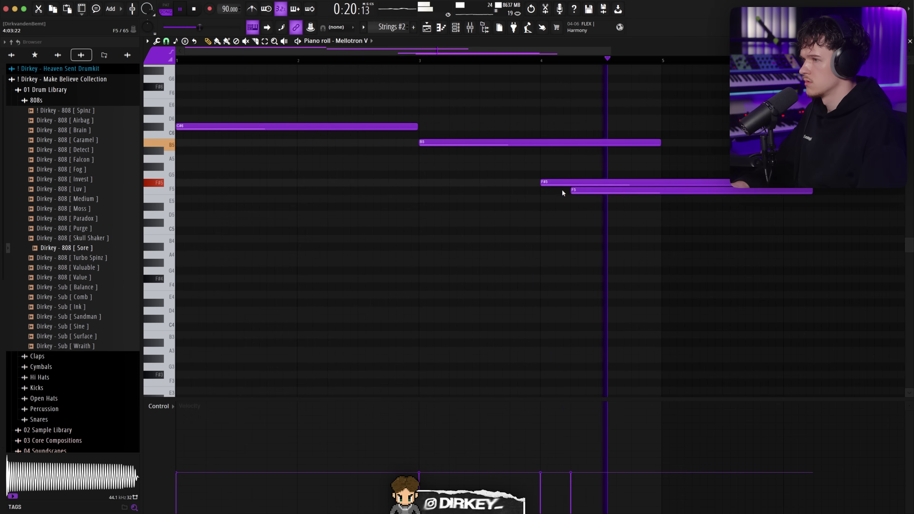
pyautogui.press('space')
pyautogui.rightClick(576, 191)
pyautogui.moveTo(568, 182)
pyautogui.mouseDown()
pyautogui.moveTo(568, 202)
pyautogui.moveTo(569, 182)
pyautogui.mouseUp()
pyautogui.moveTo(730, 182); pyautogui.dragTo(545, 183)
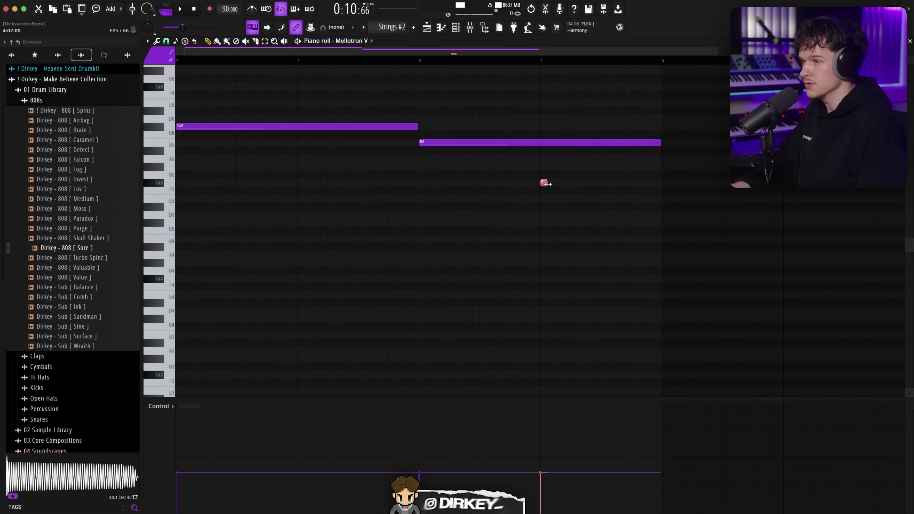
# Step: Play the arrangement and move the Strings #2 clip from track 6 down to track 7
pyautogui.press('F5')
pyautogui.press('space')
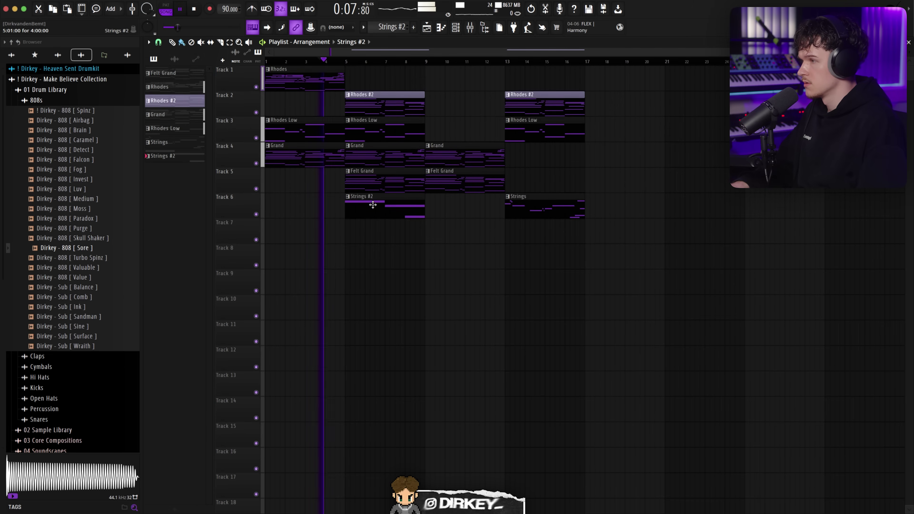
pyautogui.moveTo(370, 207); pyautogui.dragTo(372, 232)
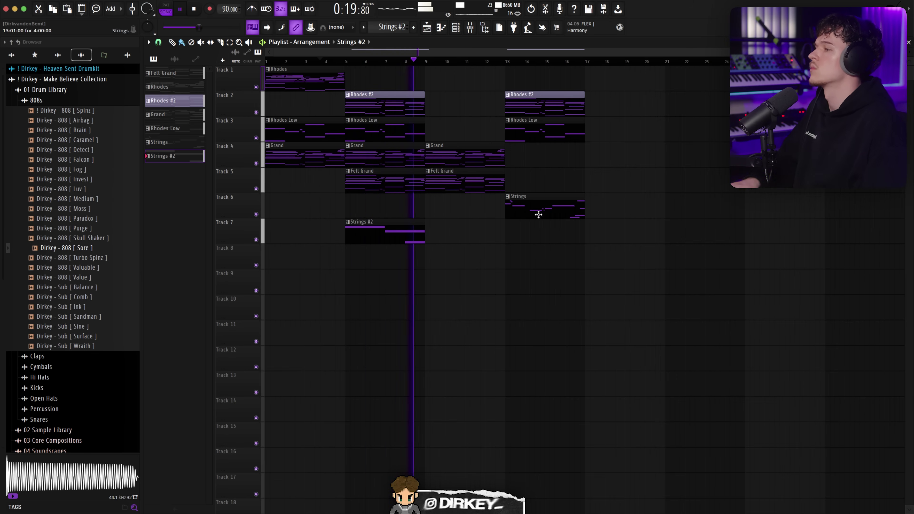
# Step: Move the last Strings #2 note up to E6, starting a beat into bar 4, and trim it to the end of that bar
pyautogui.press('space')
pyautogui.doubleClick(404, 221)
pyautogui.moveTo(464, 183); pyautogui.dragTo(483, 108)
pyautogui.press('space')
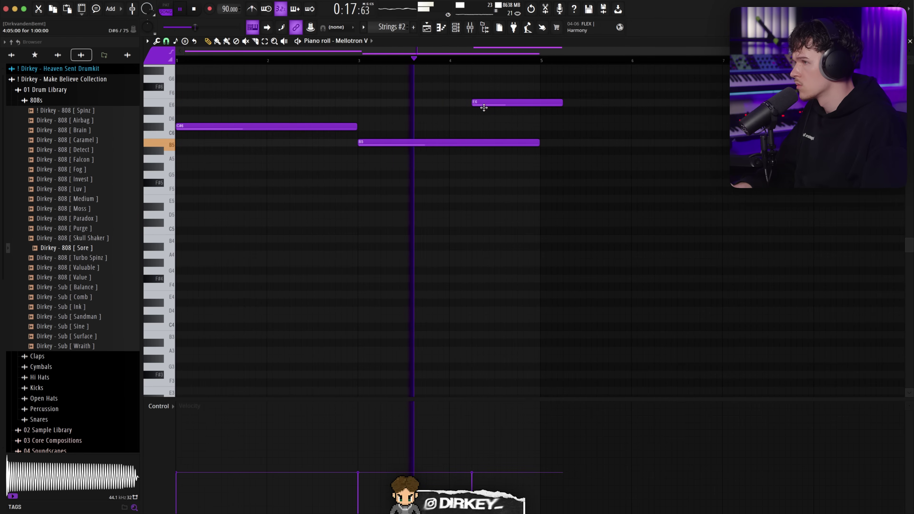
pyautogui.moveTo(561, 103); pyautogui.dragTo(540, 104)
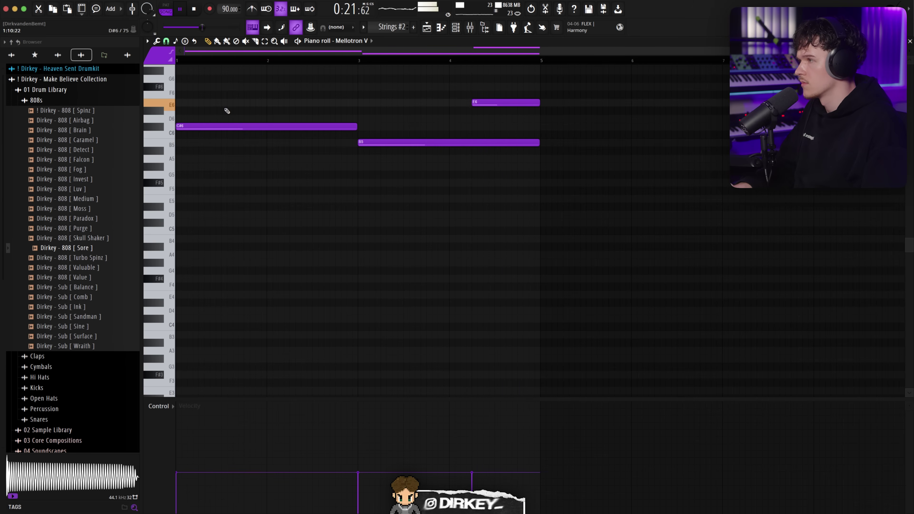
# Step: Lengthen the final E6 note of Strings #2 past the start of bar 5 and play the arrangement
pyautogui.press('F5')
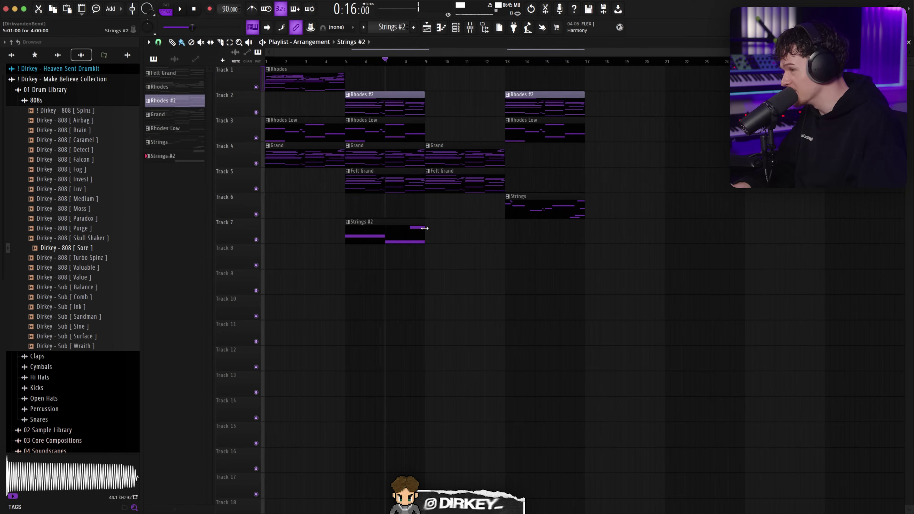
pyautogui.press('F7')
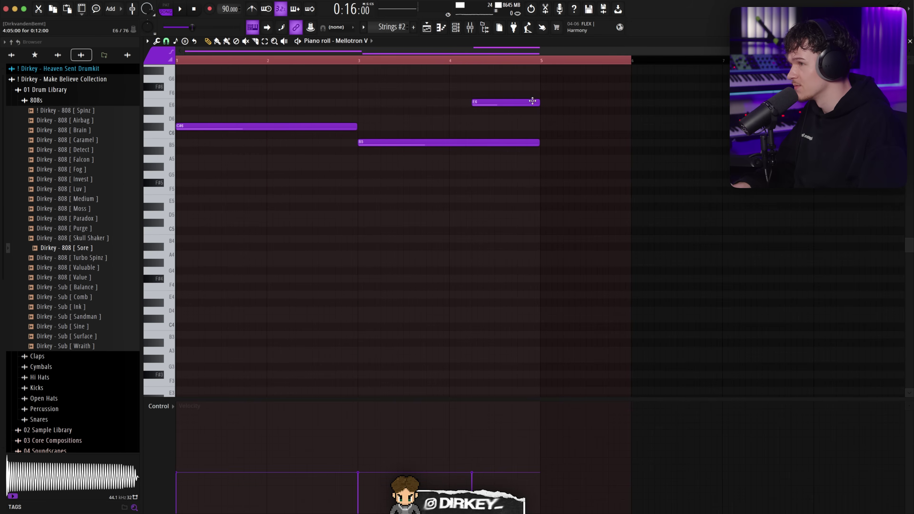
pyautogui.press('F5')
pyautogui.press('space')
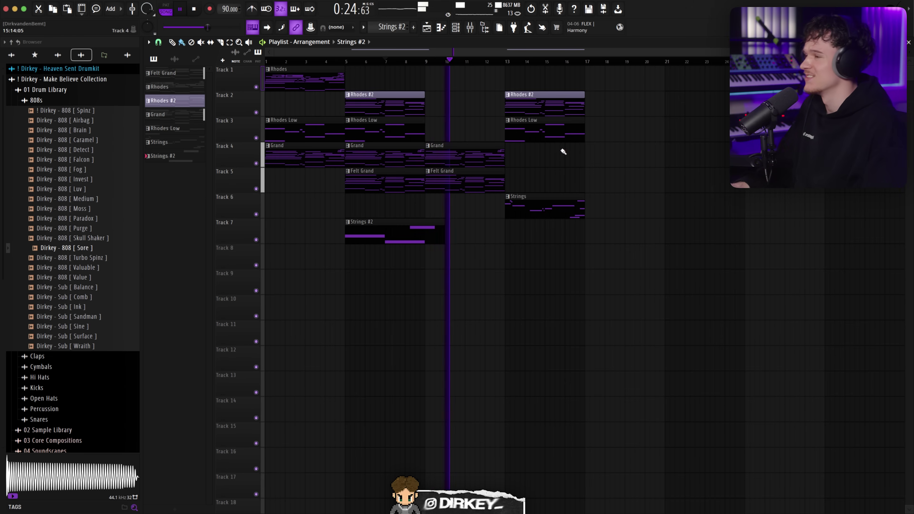
# Step: Create a new empty pattern and place four consecutive four-bar clips of it on track 8 from bar 1 to bar 16
pyautogui.click(414, 27)
pyautogui.click(270, 261)
pyautogui.moveTo(285, 256); pyautogui.dragTo(348, 256)
pyautogui.hotkey('ctrl', 'b')
pyautogui.hotkey('ctrl', 'b')
pyautogui.hotkey('ctrl', 'b')
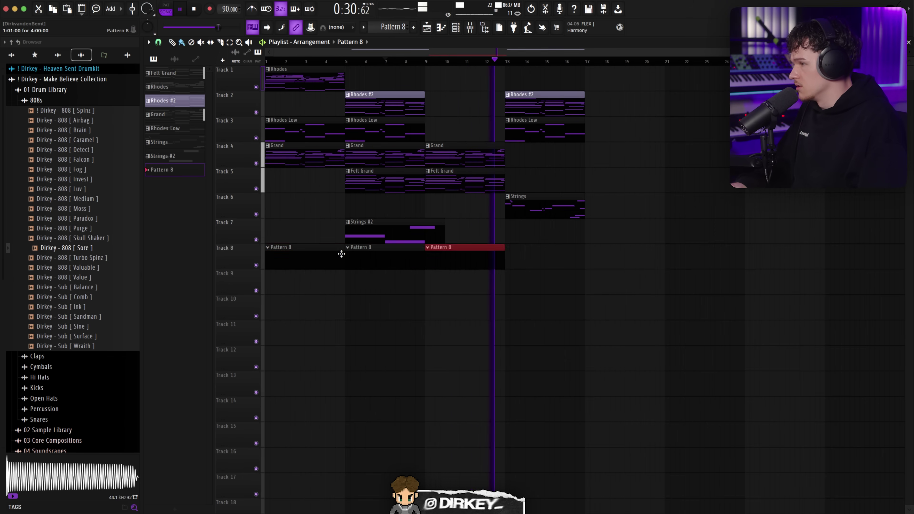
pyautogui.click(456, 27)
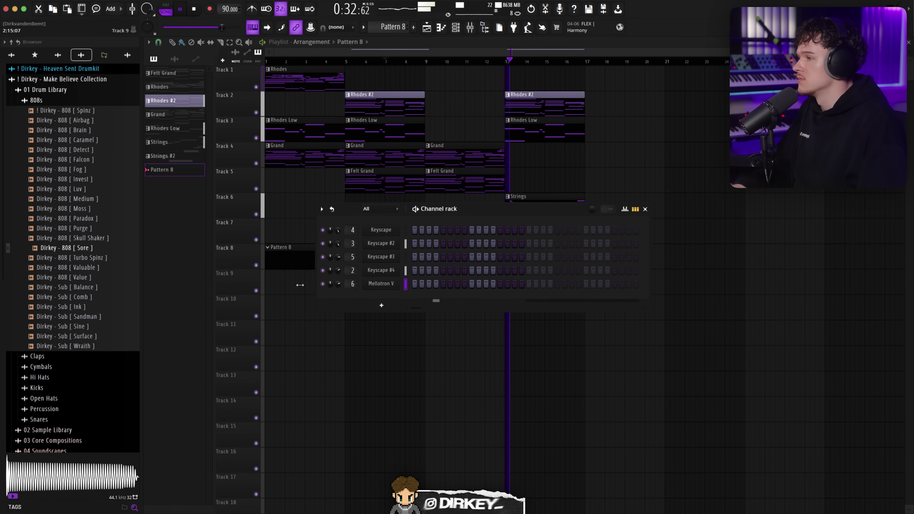
pyautogui.press('F6')
pyautogui.press('space')
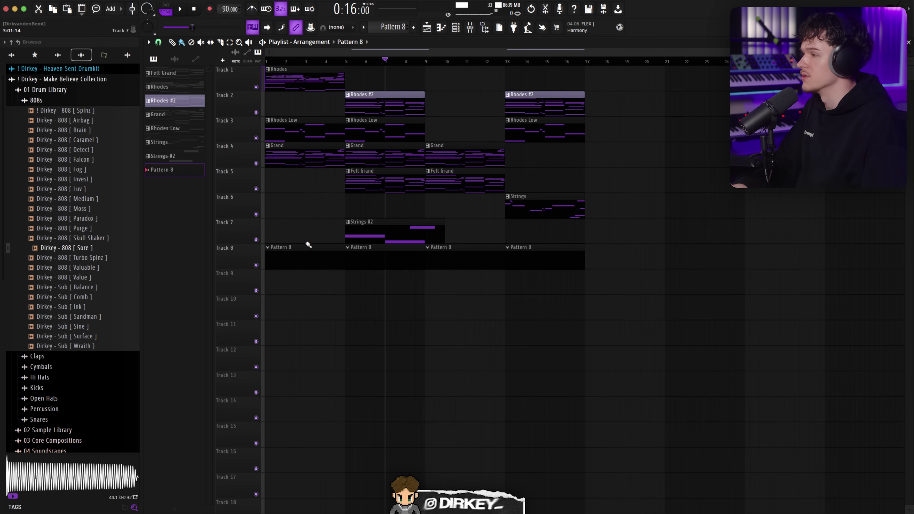
pyautogui.click(455, 28)
pyautogui.click(366, 304)
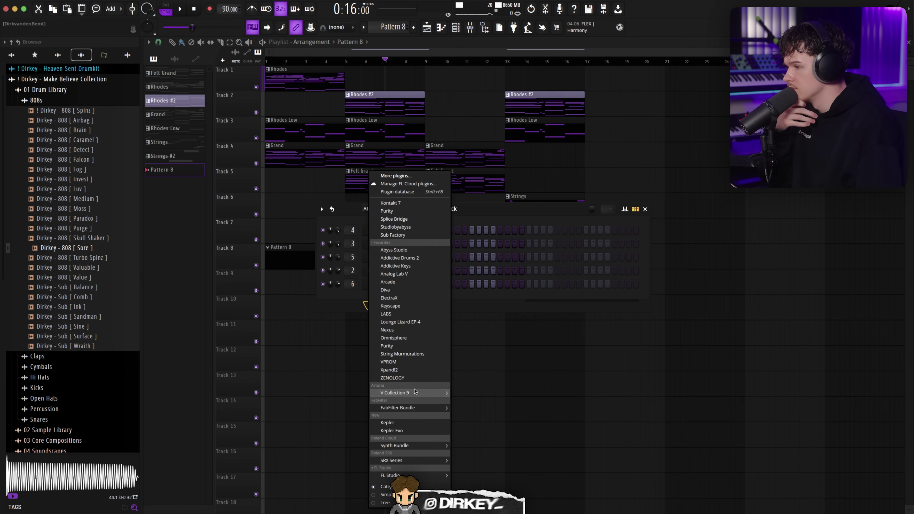
pyautogui.moveTo(415, 393)
pyautogui.click(284, 312)
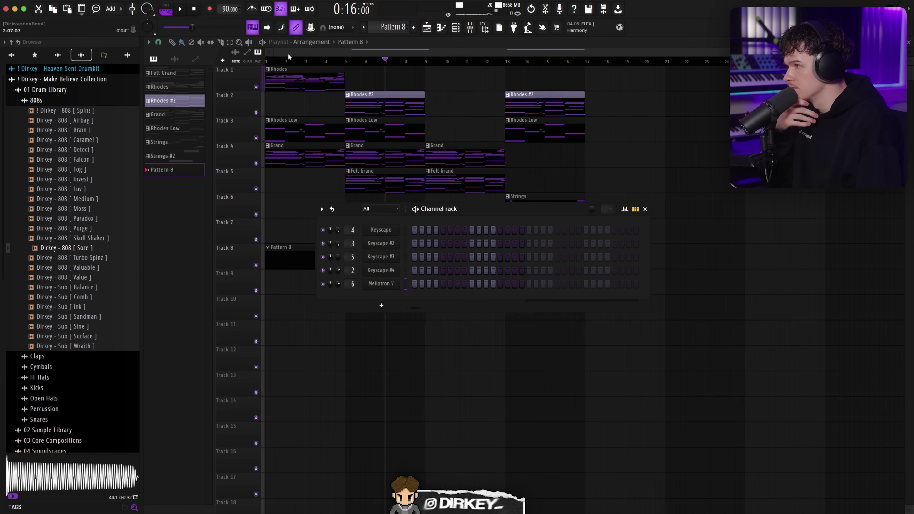
pyautogui.press('F6')
pyautogui.press('space')
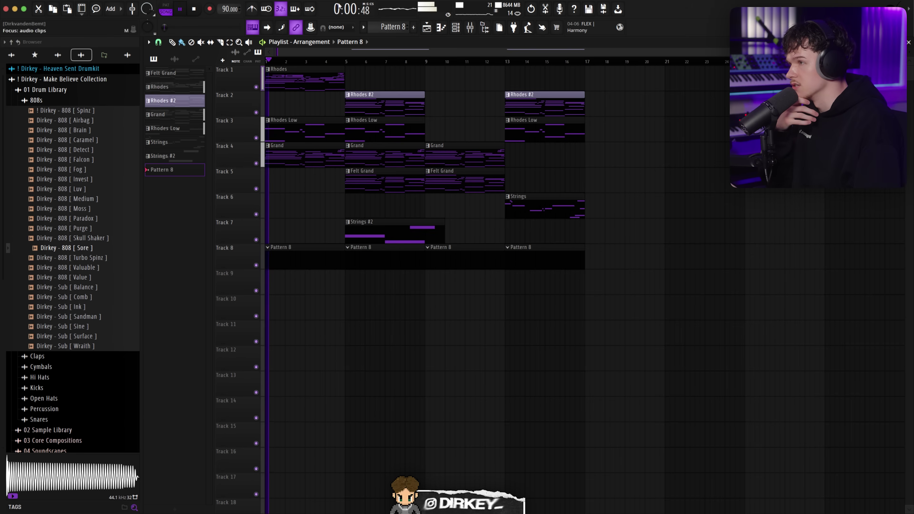
# Step: Add a Keyscape channel to the channel rack and replace its instrument with Kontakt 7
pyautogui.click(456, 32)
pyautogui.click(371, 307)
pyautogui.click(381, 307)
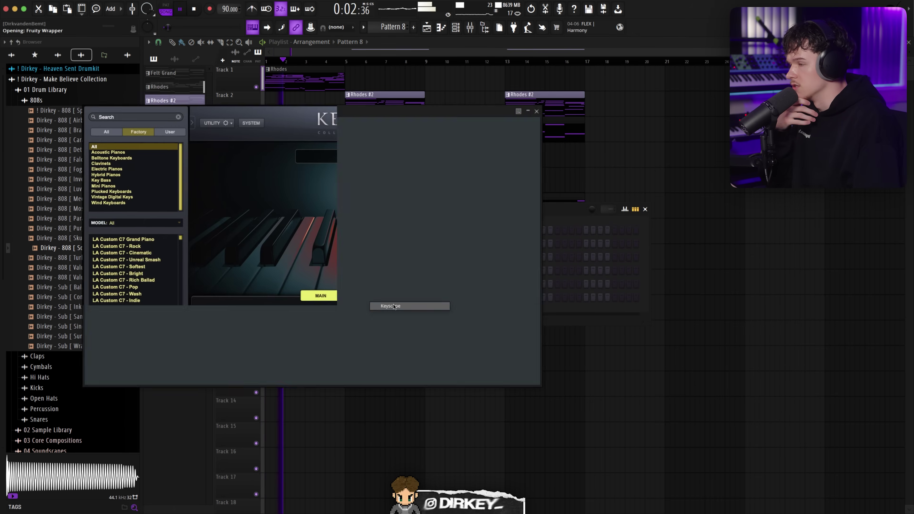
pyautogui.click(538, 106)
pyautogui.rightClick(382, 298)
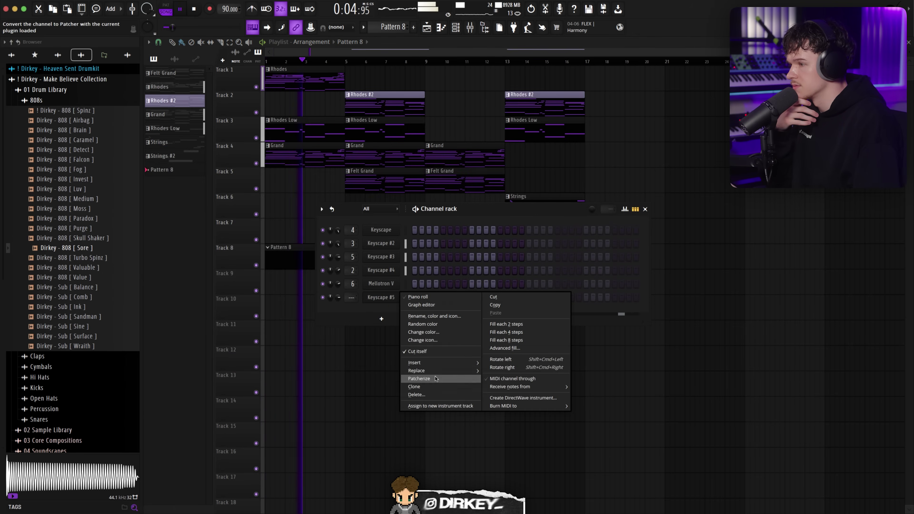
pyautogui.moveTo(439, 370)
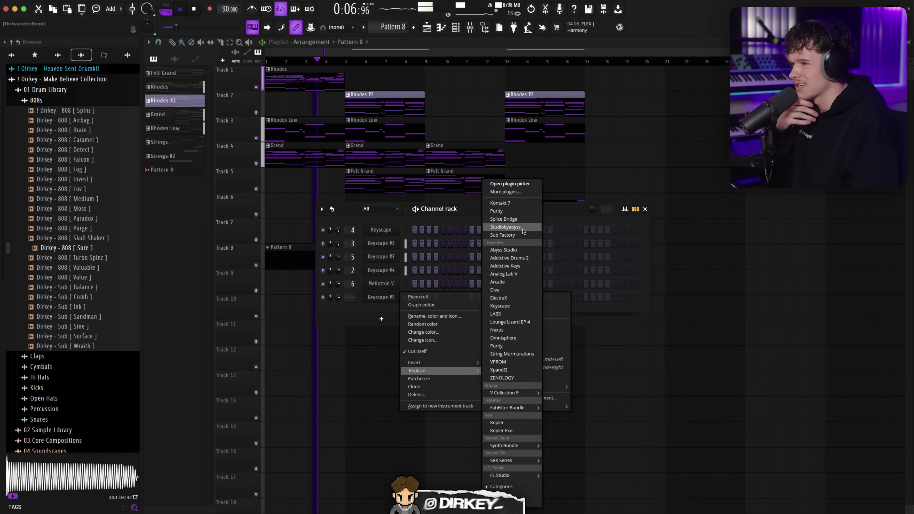
pyautogui.click(510, 203)
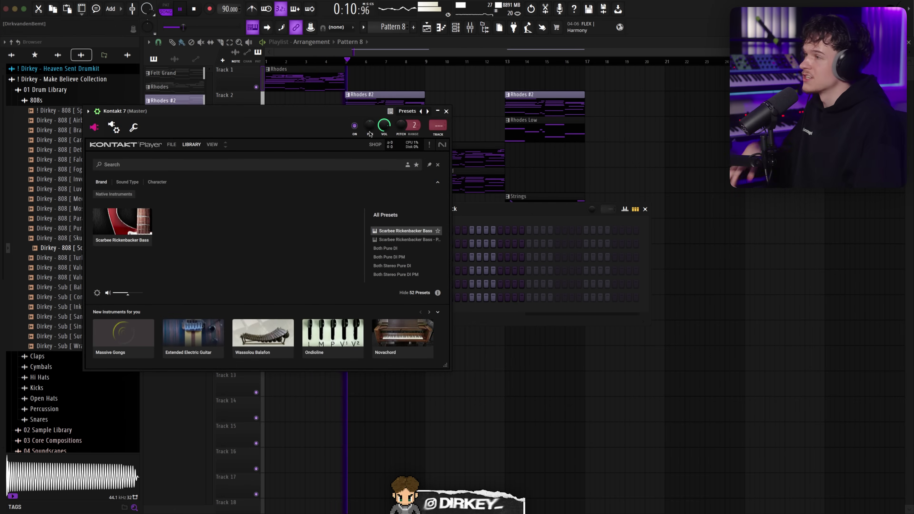
# Step: Stop playback, load the Scarbee Rickenbacker Bass in Kontakt 7, and close the instrument window
pyautogui.press('space')
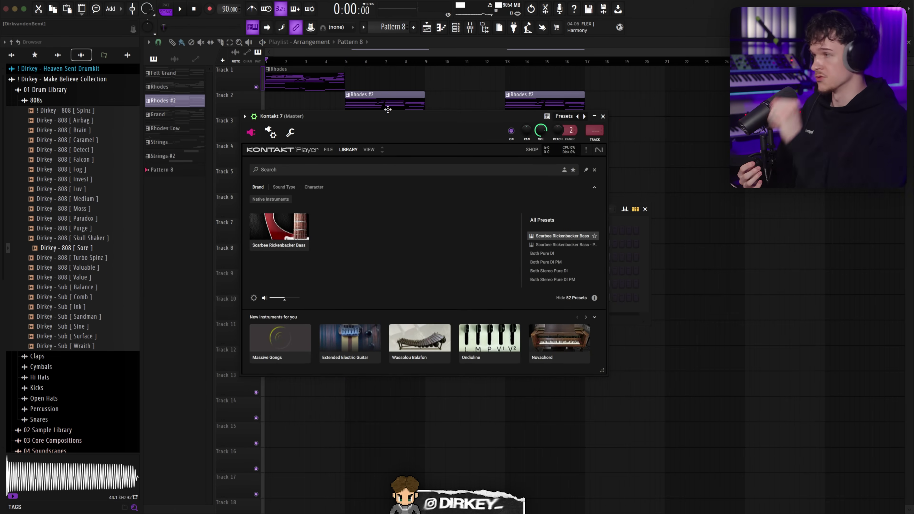
pyautogui.click(303, 222)
pyautogui.moveTo(348, 115); pyautogui.dragTo(378, 113)
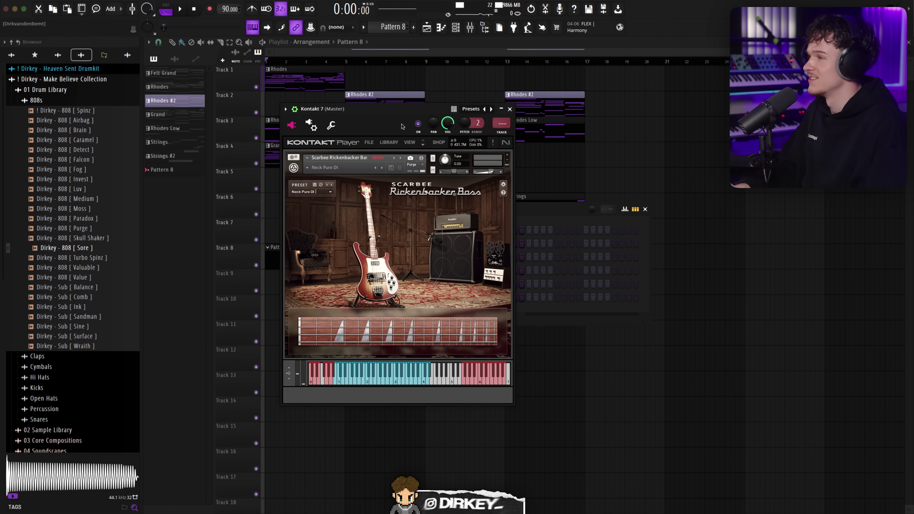
pyautogui.click(509, 109)
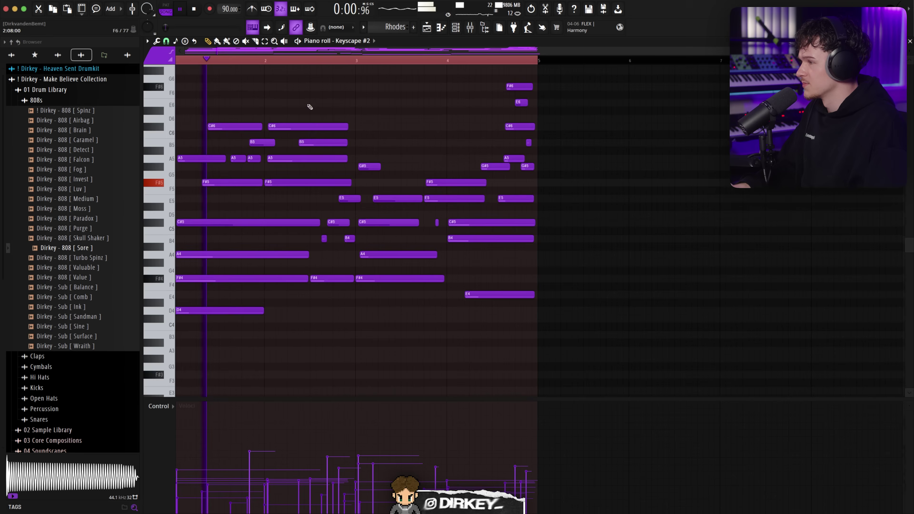
# Step: Review and play the Rhodes pattern's notes, and return to Pattern 8 in the arrangement
pyautogui.moveTo(228, 226); pyautogui.dragTo(573, 316)
pyautogui.press('F5')
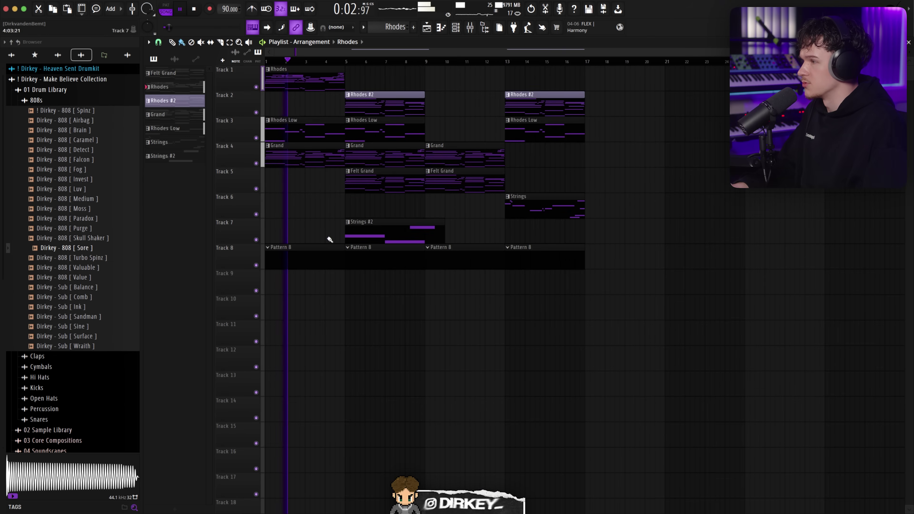
pyautogui.press('space')
pyautogui.click(455, 29)
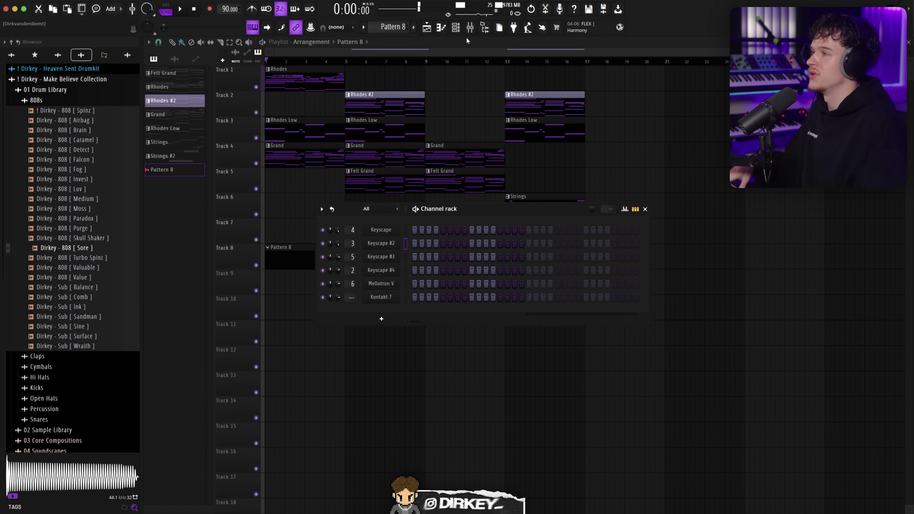
pyautogui.press('F6')
pyautogui.hotkey('ctrl', 'a')
pyautogui.press('space')
pyautogui.hotkey('ctrl', 'd')
pyautogui.press('space')
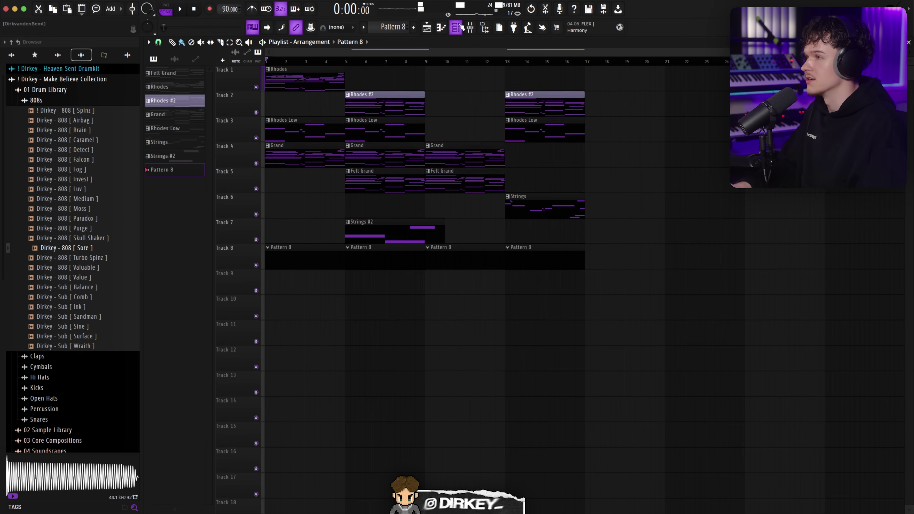
# Step: Enter a four-bar Kontakt 7 bass line in Pattern 8 with the notes D3, B2, C#3, B2, F#2 and A2
pyautogui.click(456, 28)
pyautogui.rightClick(386, 299)
pyautogui.click(416, 297)
pyautogui.moveTo(216, 212); pyautogui.dragTo(296, 287)
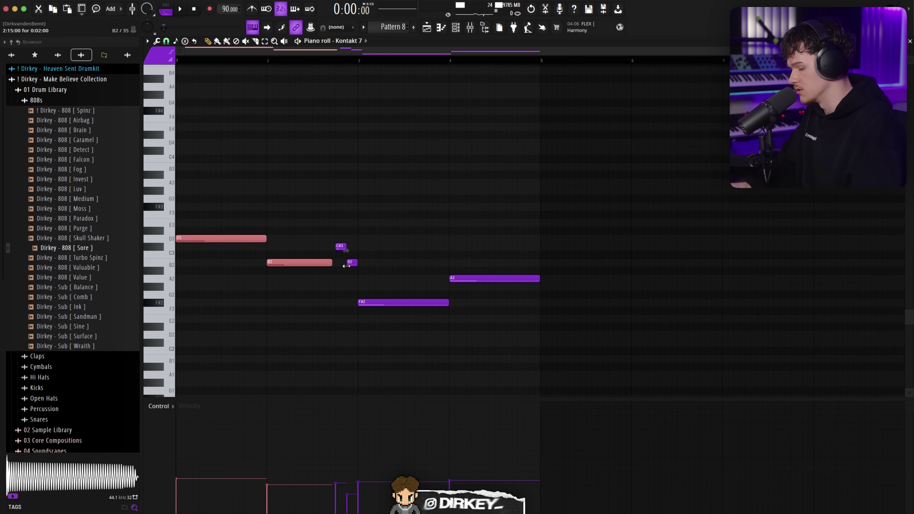
# Step: Select all the bass notes, close the gaps between them, and raise their velocities to one even, high level
pyautogui.moveTo(249, 201); pyautogui.dragTo(581, 373)
pyautogui.press('super+l')
pyautogui.scroll(15, 335, 303)
pyautogui.scroll(-4, 333, 315)
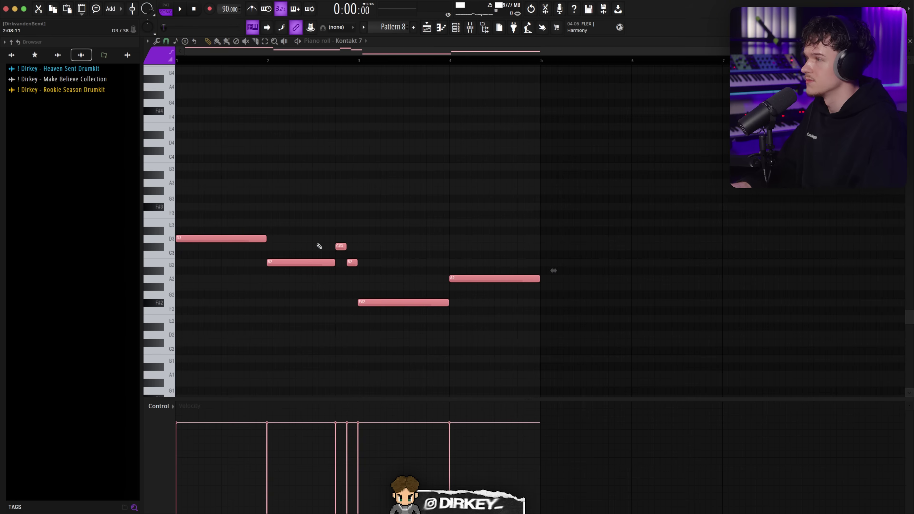
# Step: Transpose the bass line up one octave, audition it, and expand the Make Believe Collection's 01 Drum Library folder
pyautogui.click(78, 69)
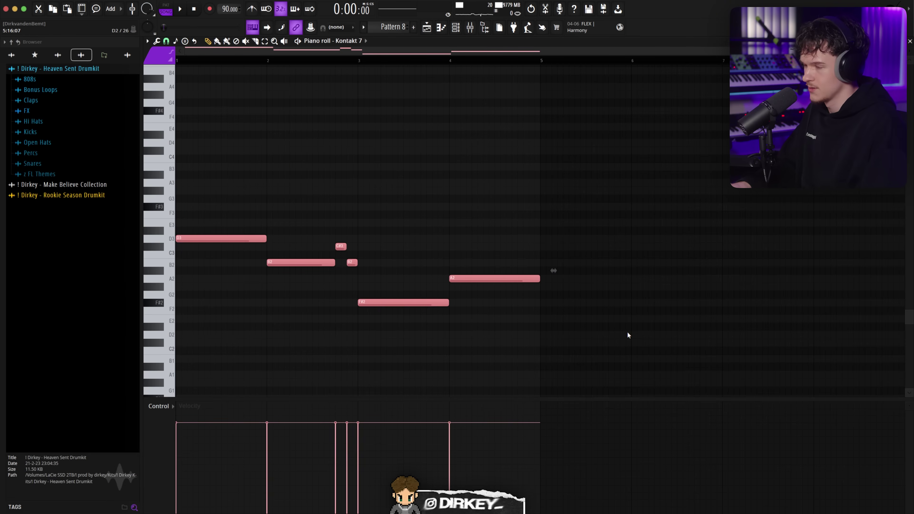
pyautogui.hotkey('ctrl', 'Up')
pyautogui.press('space')
pyautogui.click(98, 184)
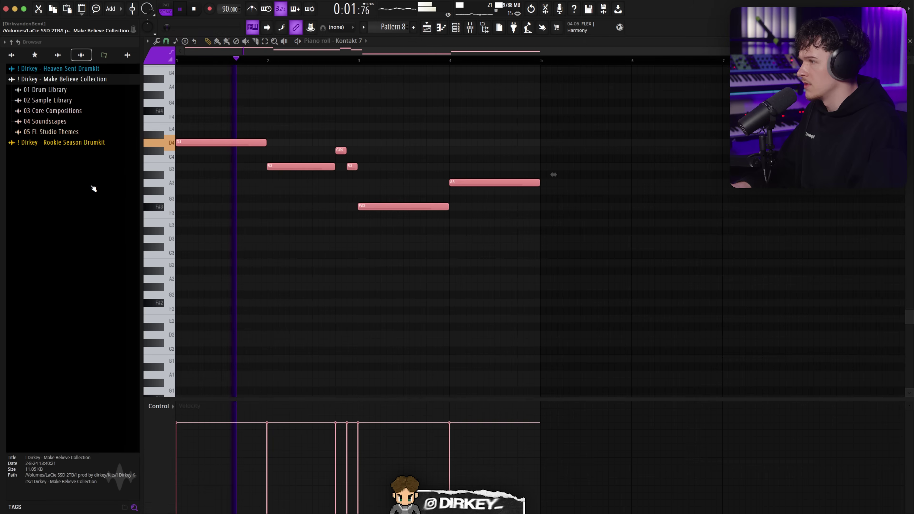
pyautogui.press('space')
pyautogui.click(86, 90)
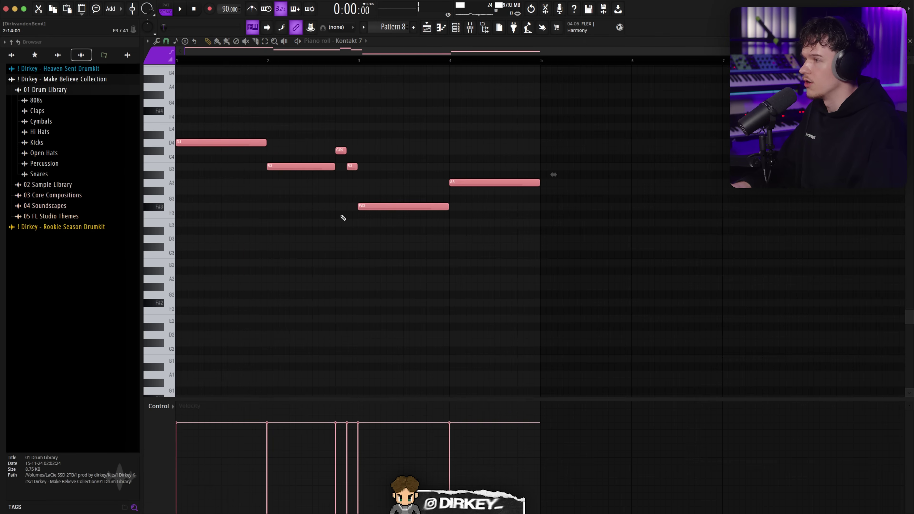
# Step: Lower the velocity of all bass notes slightly and audition the pattern
pyautogui.moveTo(219, 115); pyautogui.dragTo(532, 259)
pyautogui.keyDown('ctrl'); pyautogui.click(320, 189); pyautogui.keyUp('ctrl')
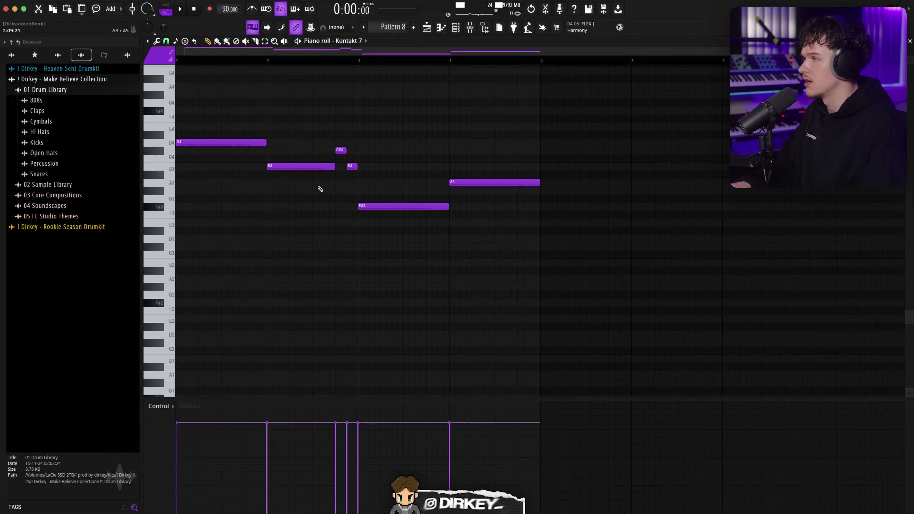
pyautogui.moveTo(248, 98); pyautogui.dragTo(549, 248)
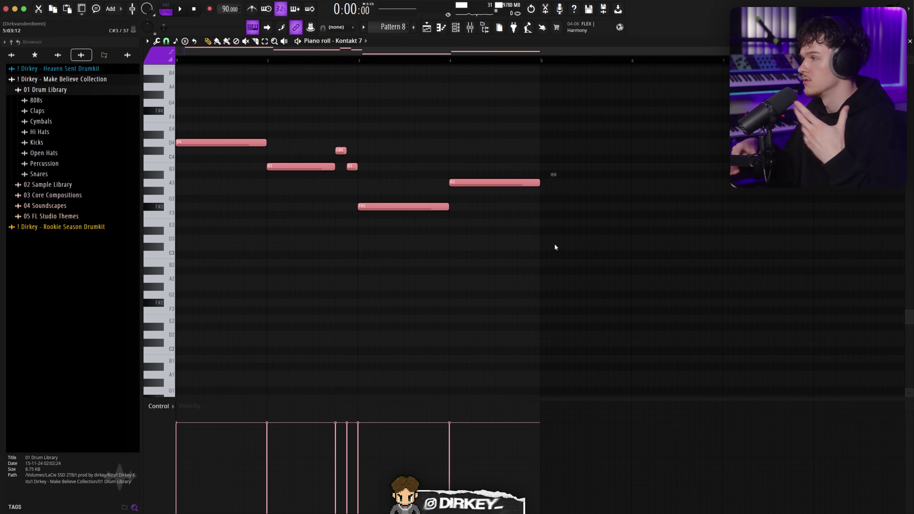
pyautogui.press('space')
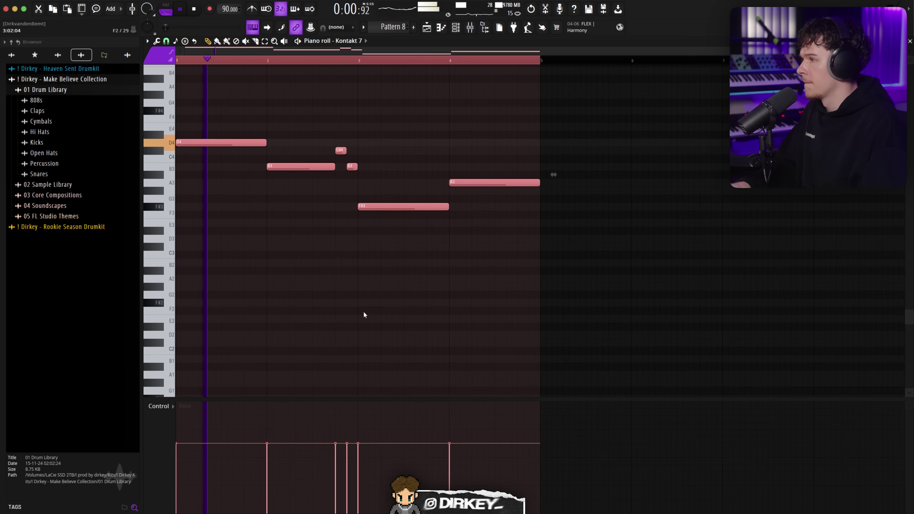
pyautogui.keyDown('ctrl'); pyautogui.click(276, 126); pyautogui.keyUp('ctrl')
pyautogui.press('space')
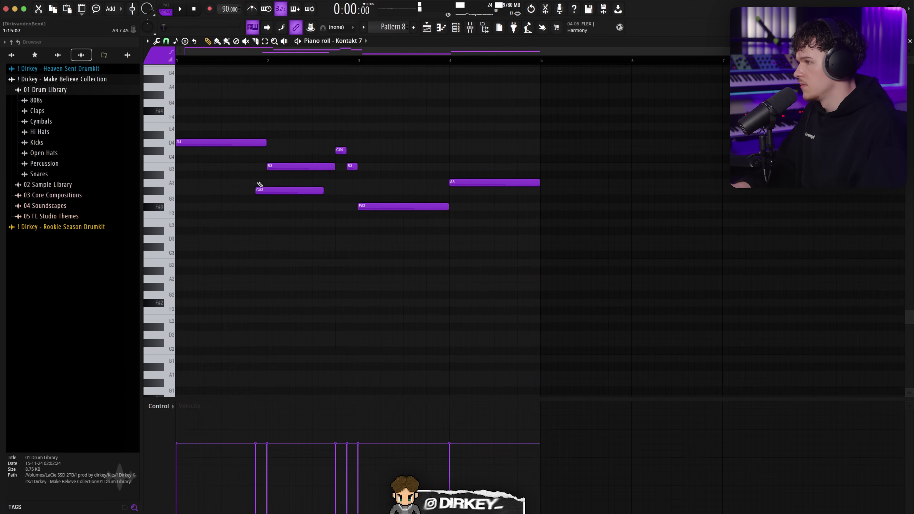
# Step: Shorten the first D4 and add short C#4 and D4 notes at the end of bar 1, making the D4 louder
pyautogui.moveTo(257, 151)
pyautogui.mouseDown()
pyautogui.moveTo(263, 143)
pyautogui.moveTo(269, 161)
pyautogui.moveTo(263, 208)
pyautogui.moveTo(262, 159)
pyautogui.mouseUp()
pyautogui.press('space')
pyautogui.press('super+l')
pyautogui.press('Delete')
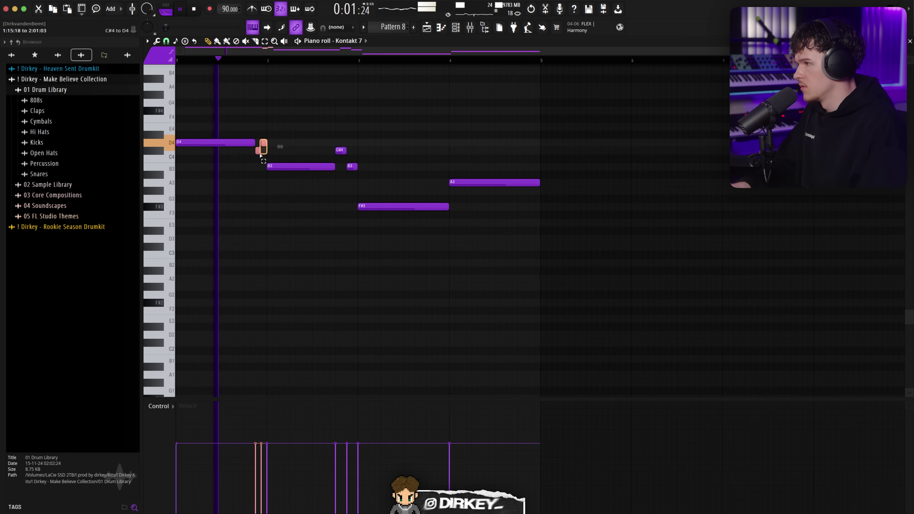
pyautogui.moveTo(258, 442); pyautogui.dragTo(260, 415)
pyautogui.click(244, 106)
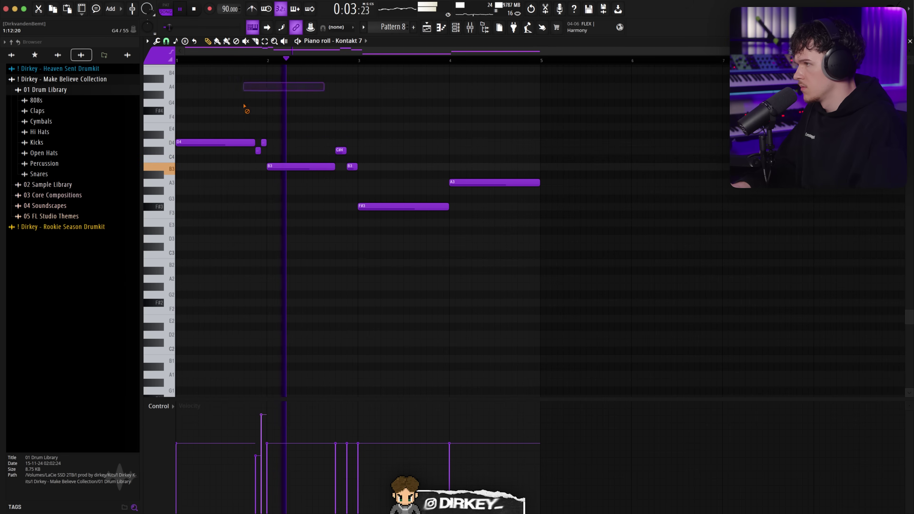
# Step: Split the A3 in bar 4 into a short opening note and a long note after a small gap, with raised velocities
pyautogui.scroll(3, 336, 111)
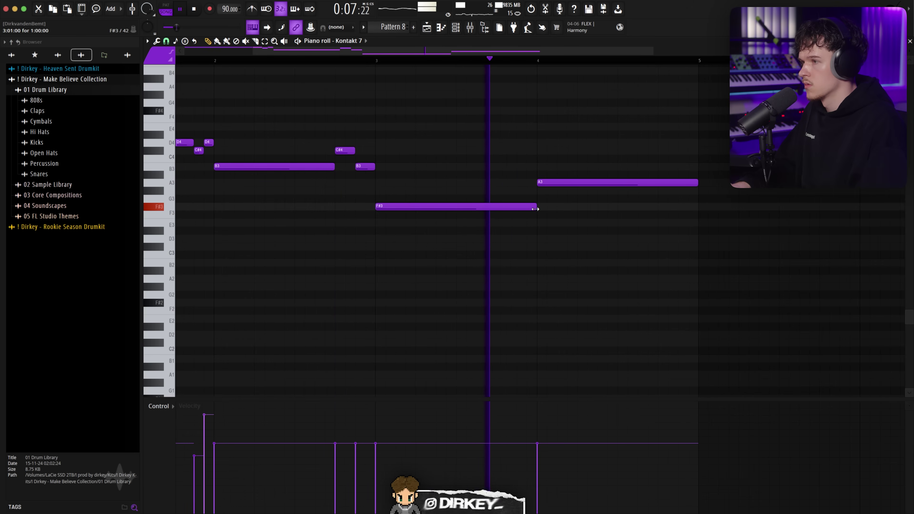
pyautogui.click(379, 61)
pyautogui.rightClick(540, 183)
pyautogui.click(541, 183)
pyautogui.click(561, 183)
pyautogui.click(540, 183)
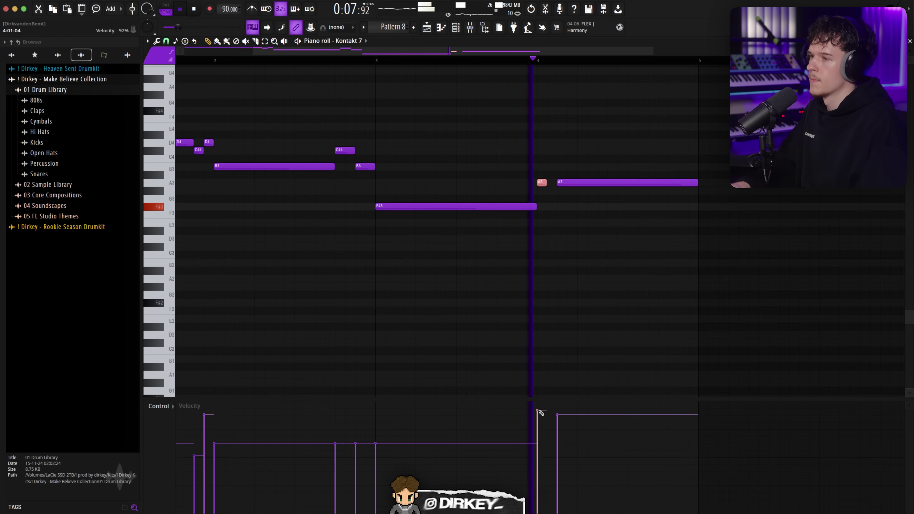
# Step: Shorten the long A3 in bar 4 and add a B3 filling the last beat of the bar
pyautogui.scroll(-3, 483, 62)
pyautogui.click(516, 151)
pyautogui.press('space')
pyautogui.moveTo(515, 154); pyautogui.dragTo(534, 176)
pyautogui.press('space')
pyautogui.scroll(2, 572, 211)
pyautogui.moveTo(643, 167); pyautogui.dragTo(532, 167)
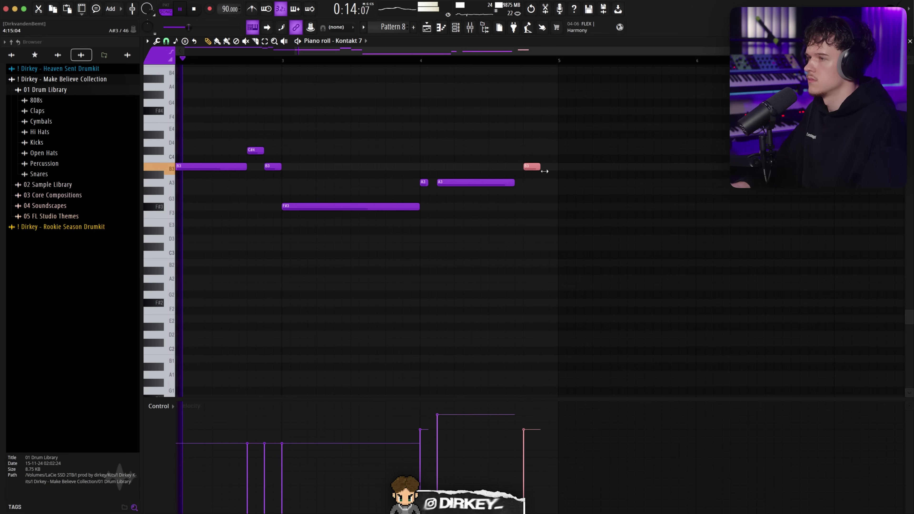
pyautogui.click(518, 187)
pyautogui.scroll(-2, 356, 61)
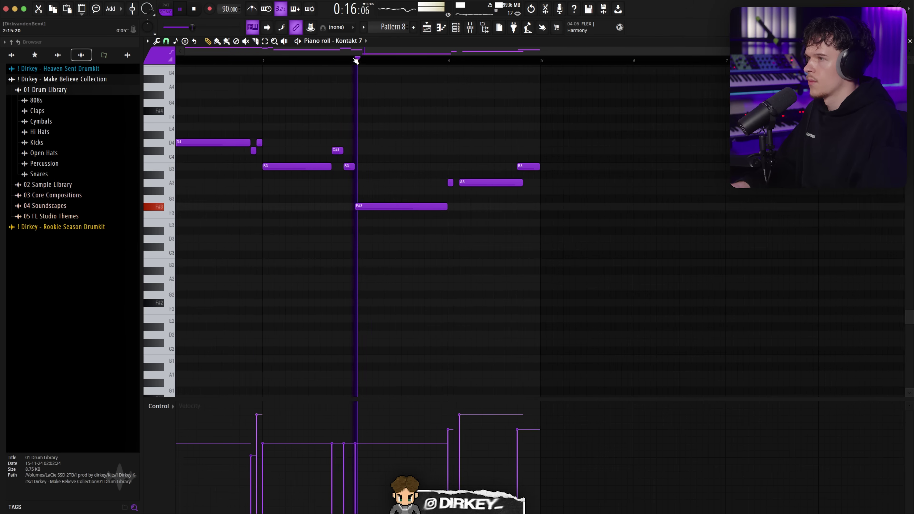
# Step: Replay the bass line and vary the velocities in bars 1 and 2, with a louder C#4 and a softer final B3
pyautogui.press('F6')
pyautogui.press('F6')
pyautogui.press('space')
pyautogui.press('space')
pyautogui.click(189, 455)
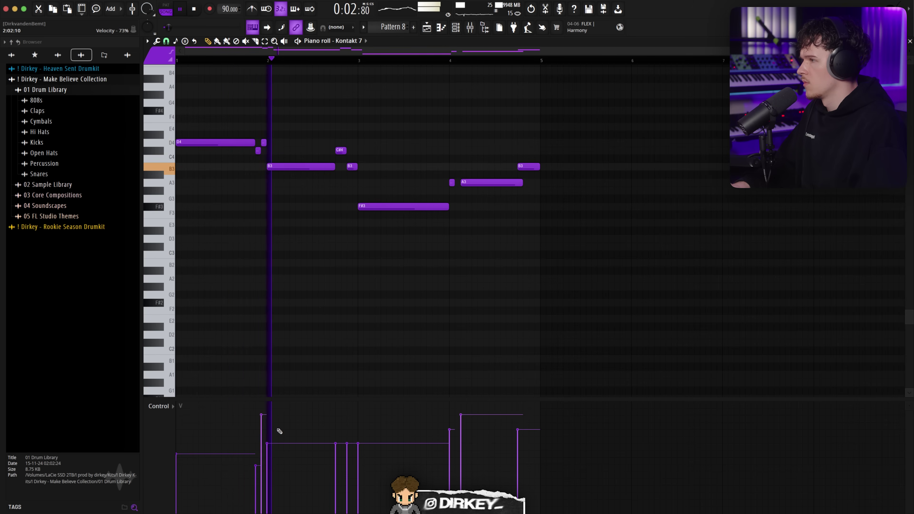
pyautogui.click(273, 447)
pyautogui.click(339, 431)
pyautogui.click(347, 462)
# Step: Lengthen the long B3 in bar 2 to slightly overlap the following C#4, and replay from bar 2
pyautogui.click(296, 59)
pyautogui.moveTo(337, 168); pyautogui.dragTo(340, 166)
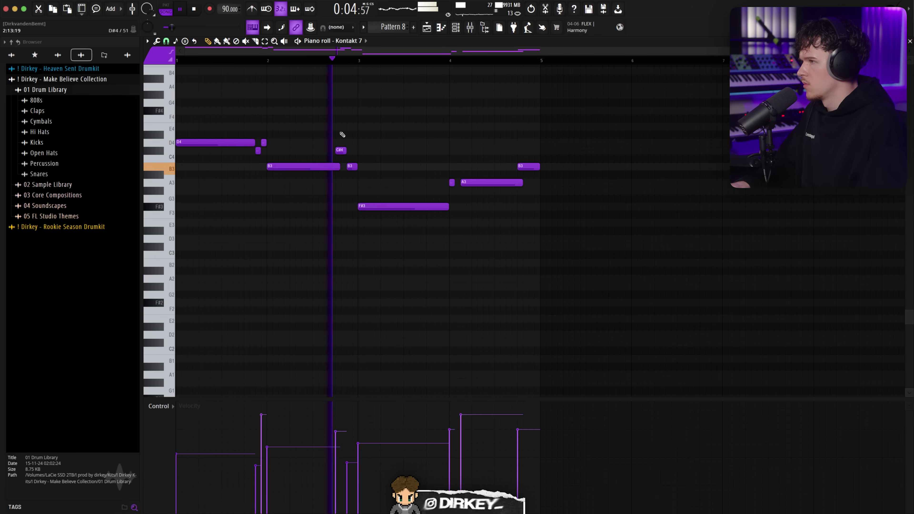
pyautogui.click(272, 61)
pyautogui.scroll(4, 367, 60)
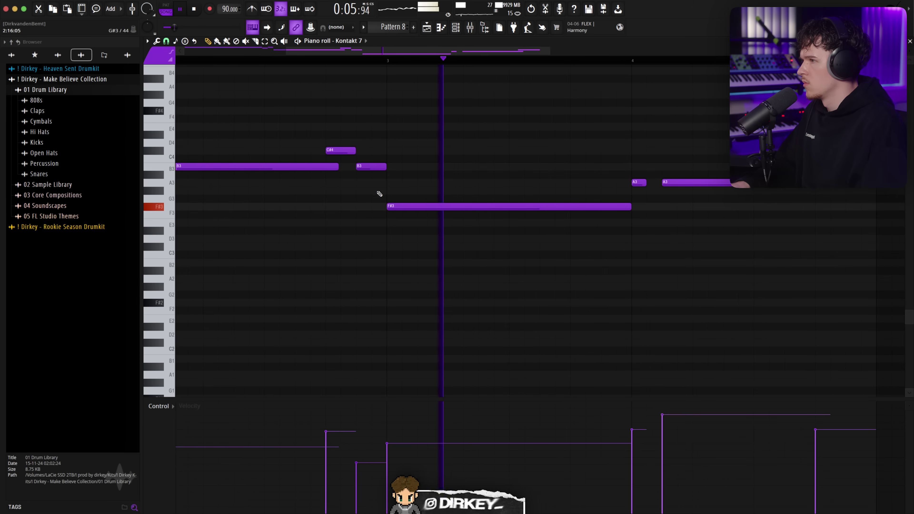
# Step: Slightly shorten the short B3 note just before bar 3 and lower the velocities of the two A3 notes in bar 4
pyautogui.moveTo(385, 166); pyautogui.dragTo(383, 166)
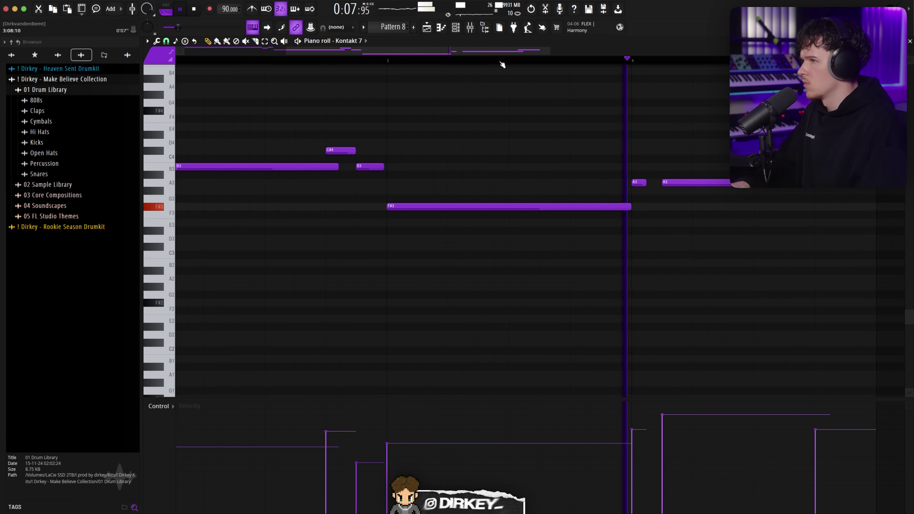
pyautogui.scroll(-5, 464, 64)
pyautogui.scroll(6, 597, 113)
pyautogui.click(509, 61)
pyautogui.moveTo(639, 214)
pyautogui.mouseDown()
pyautogui.moveTo(635, 237)
pyautogui.moveTo(655, 237)
pyautogui.mouseUp()
pyautogui.click(623, 434)
pyautogui.moveTo(653, 422); pyautogui.dragTo(653, 452)
pyautogui.click(598, 61)
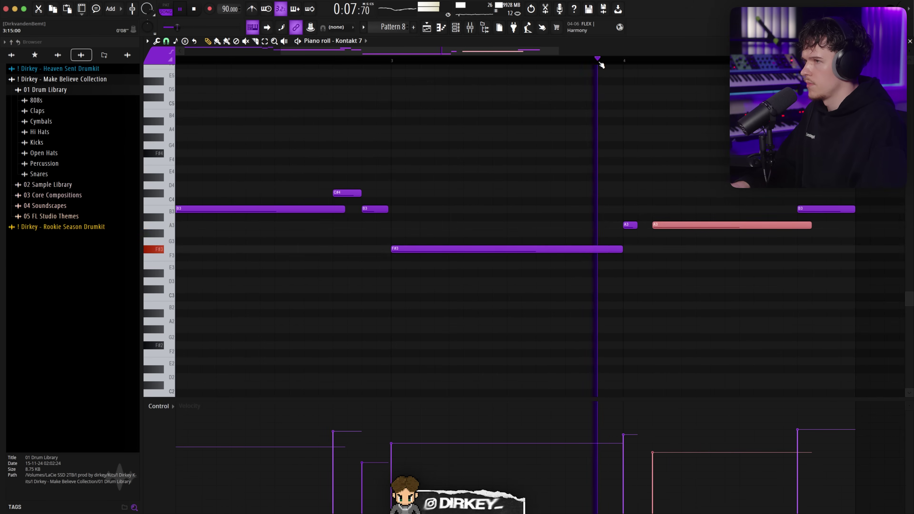
pyautogui.scroll(-3, 601, 65)
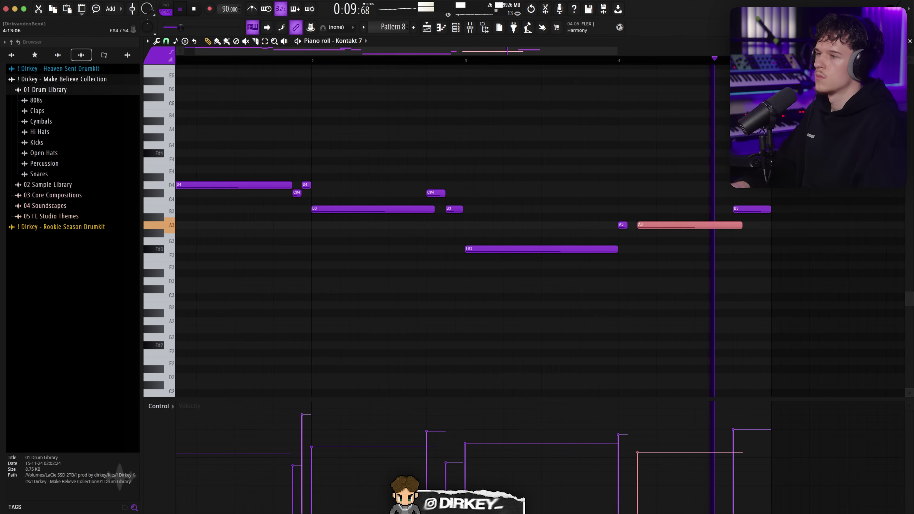
pyautogui.scroll(-3, 585, 65)
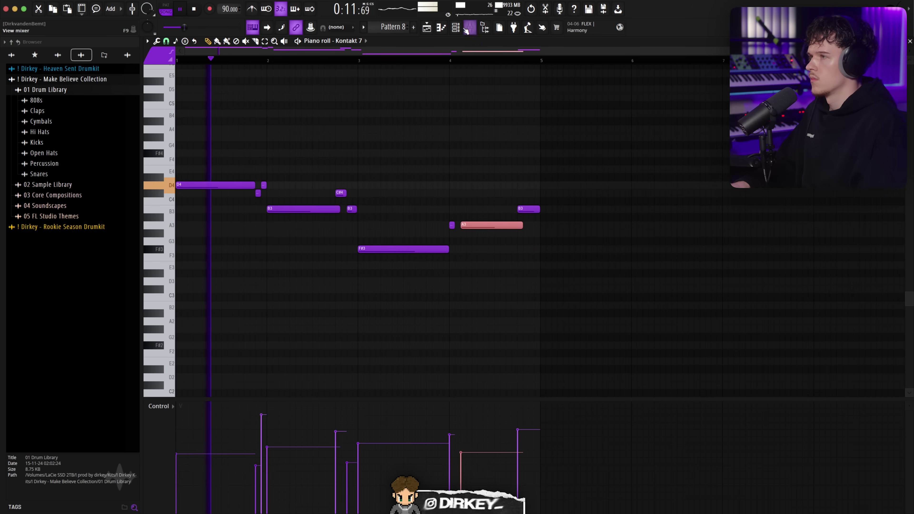
# Step: Try the Necklace preset on the Kontakt 7 Rickenbacker bass and audition it with the pattern
pyautogui.click(456, 27)
pyautogui.click(380, 298)
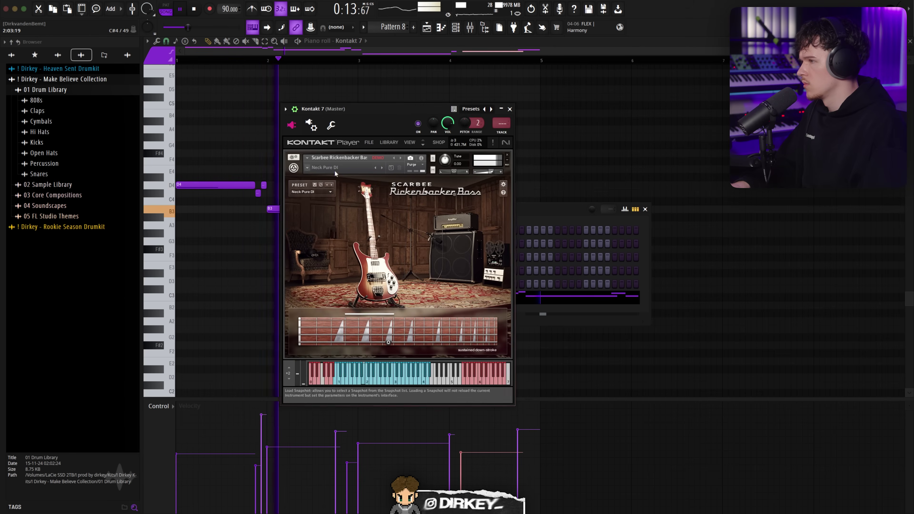
pyautogui.click(336, 173)
pyautogui.click(316, 347)
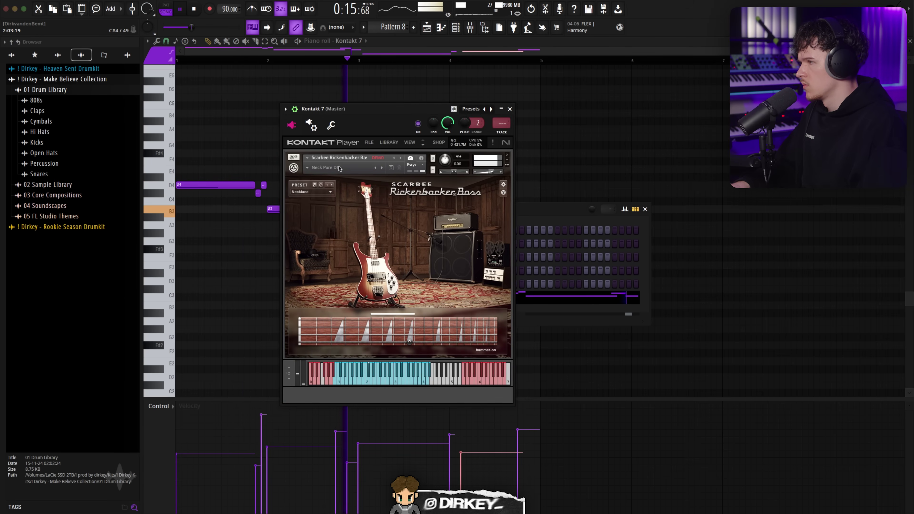
pyautogui.press('space')
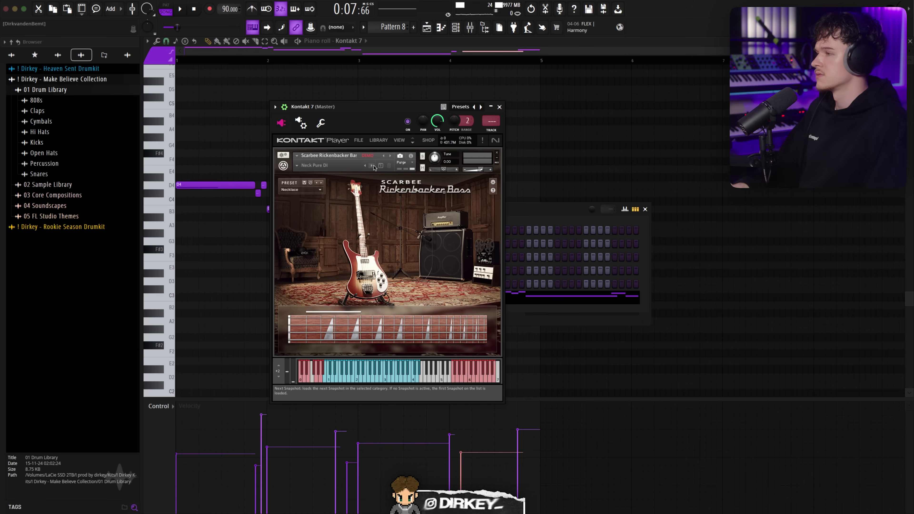
pyautogui.press('space')
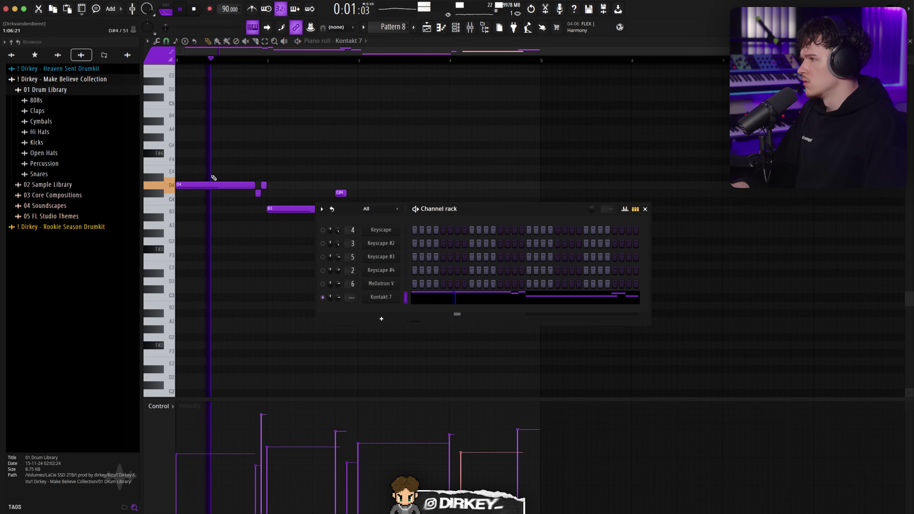
# Step: Slice the opening D4 note within bar 1, then lower its second part an octave to D3 and reduce that part's velocity
pyautogui.press('space')
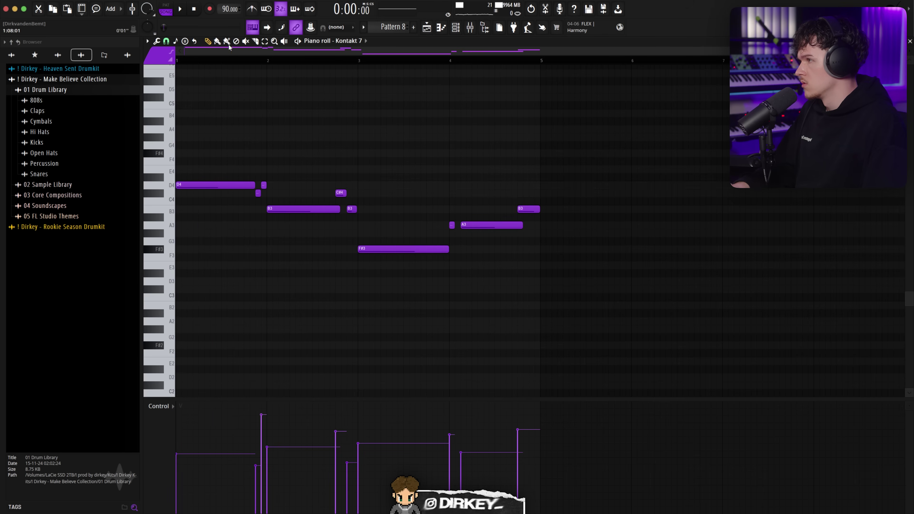
pyautogui.click(255, 40)
pyautogui.click(210, 185)
pyautogui.press('space')
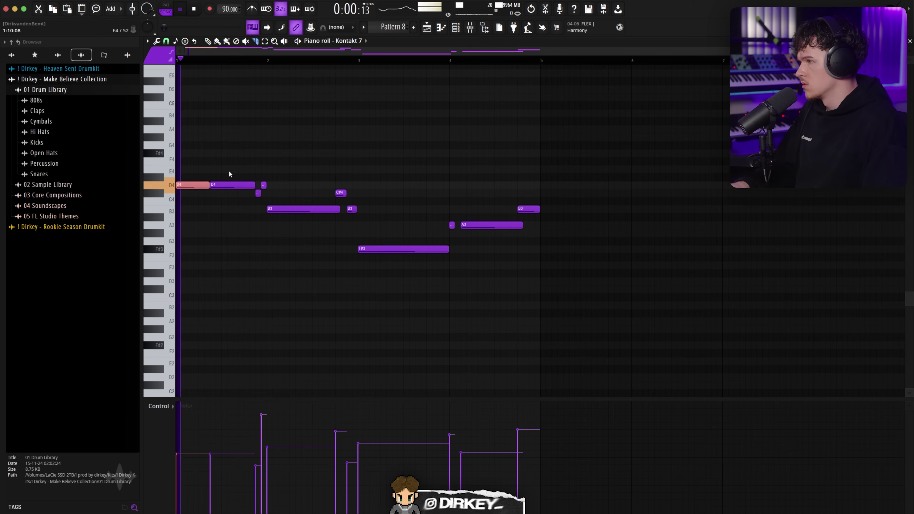
pyautogui.hotkey('ctrl', 'Down')
pyautogui.click(206, 483)
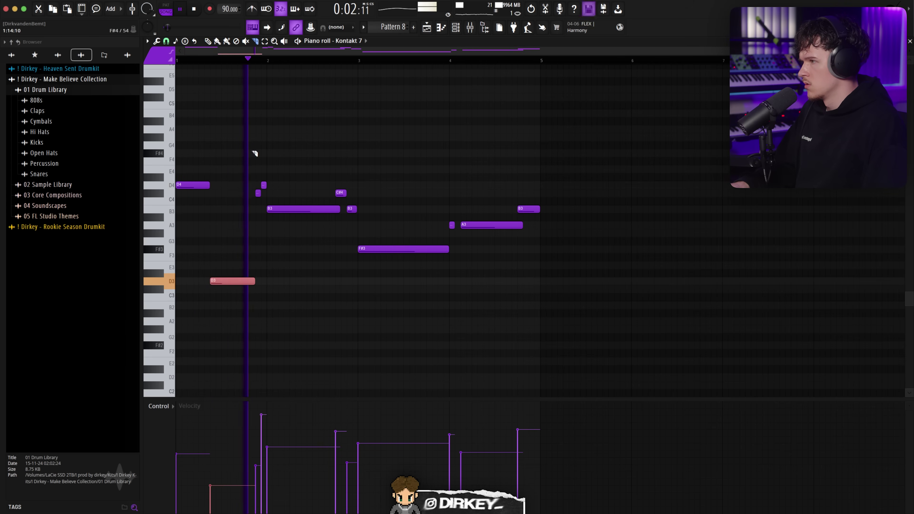
# Step: Lower the two short notes at the end of bar 1 and all three notes in bar 2 by an octave
pyautogui.moveTo(283, 164); pyautogui.dragTo(250, 204)
pyautogui.hotkey('ctrl', 'Down')
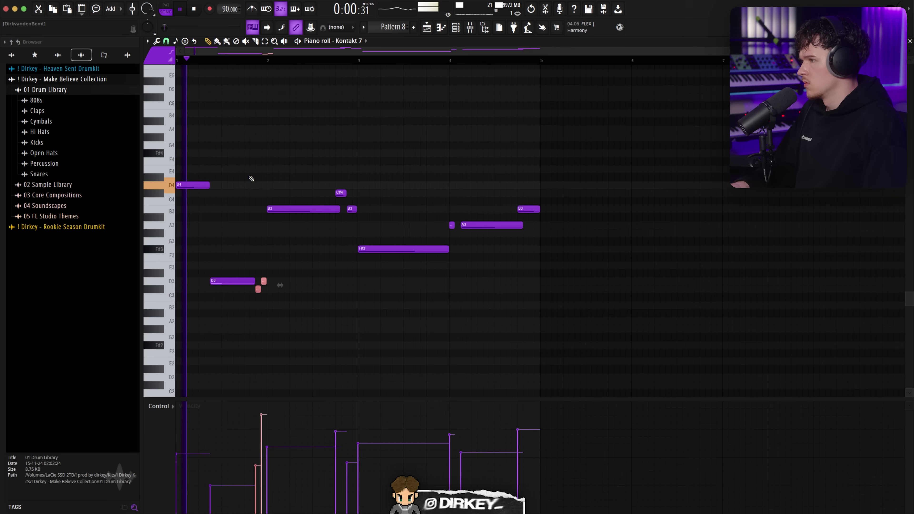
pyautogui.click(310, 206)
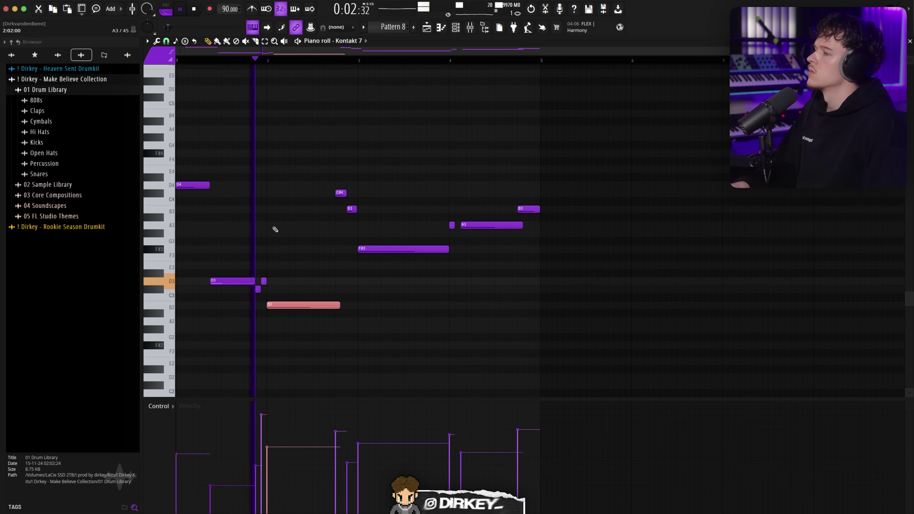
pyautogui.hotkey('ctrl', 'Up')
pyautogui.hotkey('ctrl', 'Down')
pyautogui.moveTo(333, 187); pyautogui.dragTo(370, 225)
pyautogui.hotkey('ctrl', 'Down')
pyautogui.click(329, 56)
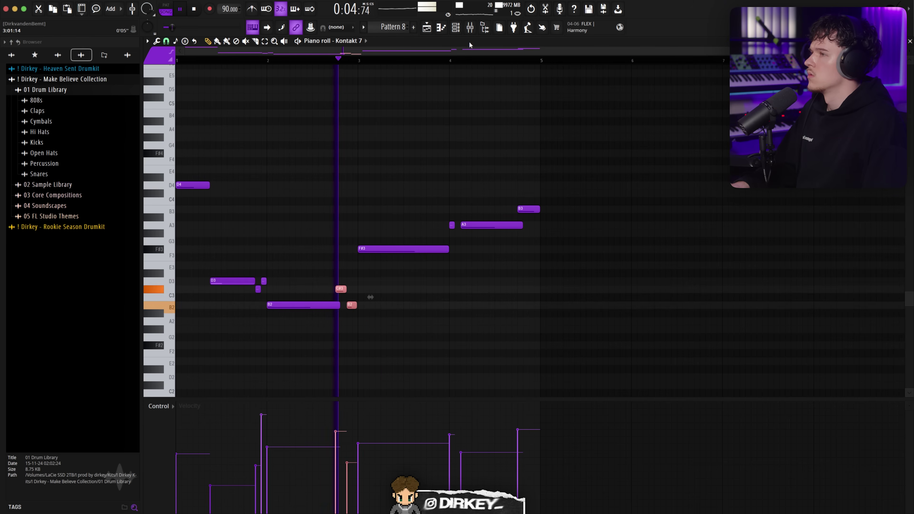
# Step: Bring all the other channels back in alongside Kontakt 7 and set the Kontakt 7 channel volume to 78%
pyautogui.click(456, 28)
pyautogui.press('space')
pyautogui.press('F6')
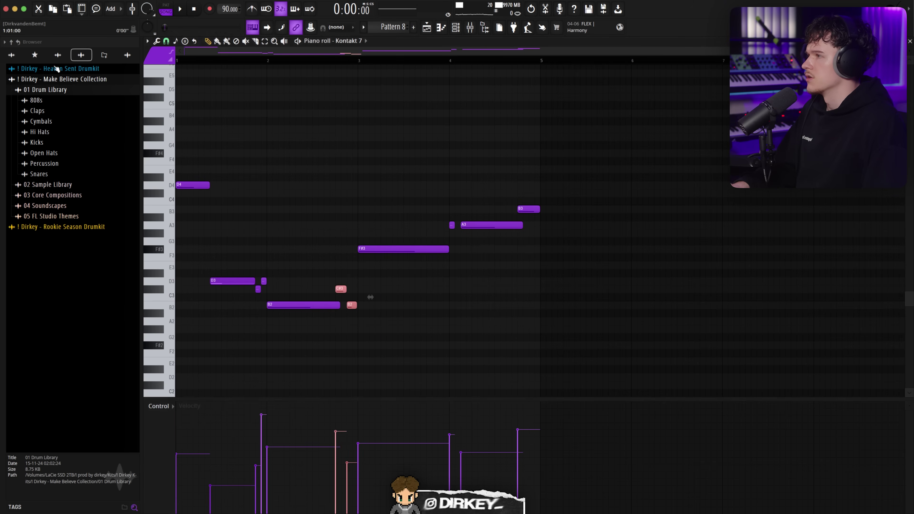
pyautogui.press('space')
pyautogui.press('F6')
pyautogui.moveTo(338, 297); pyautogui.dragTo(339, 283)
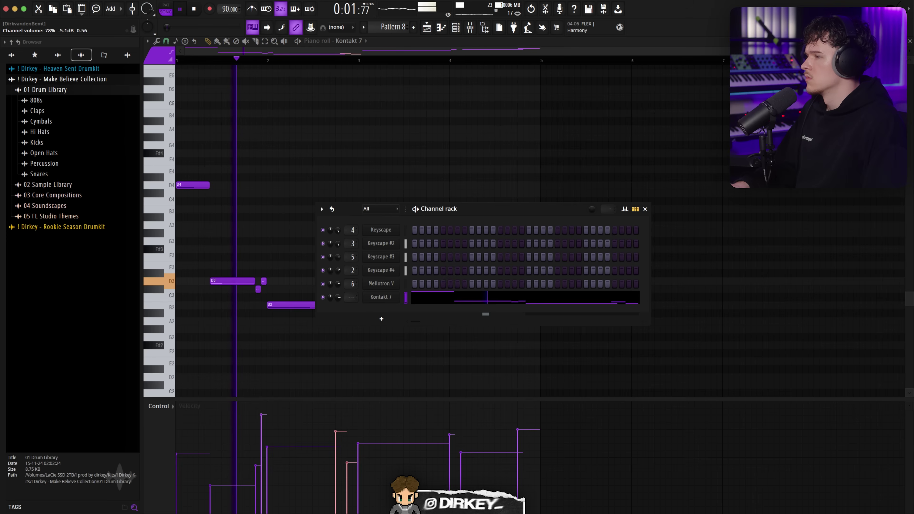
# Step: Raise bar 1's low notes an octave and replace the sliced second D4 by extending the first D4 over its length
pyautogui.moveTo(235, 270); pyautogui.dragTo(279, 300)
pyautogui.press('space')
pyautogui.press('space')
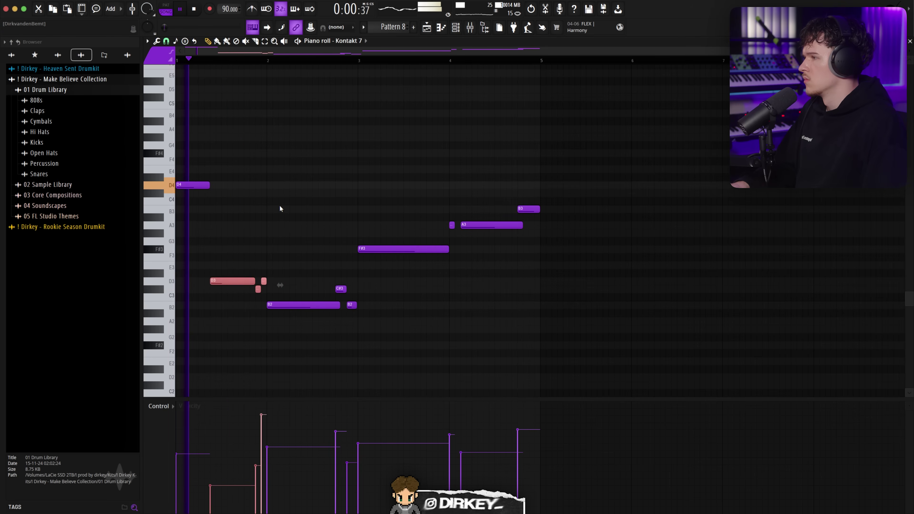
pyautogui.press('super+Up')
pyautogui.rightClick(220, 185)
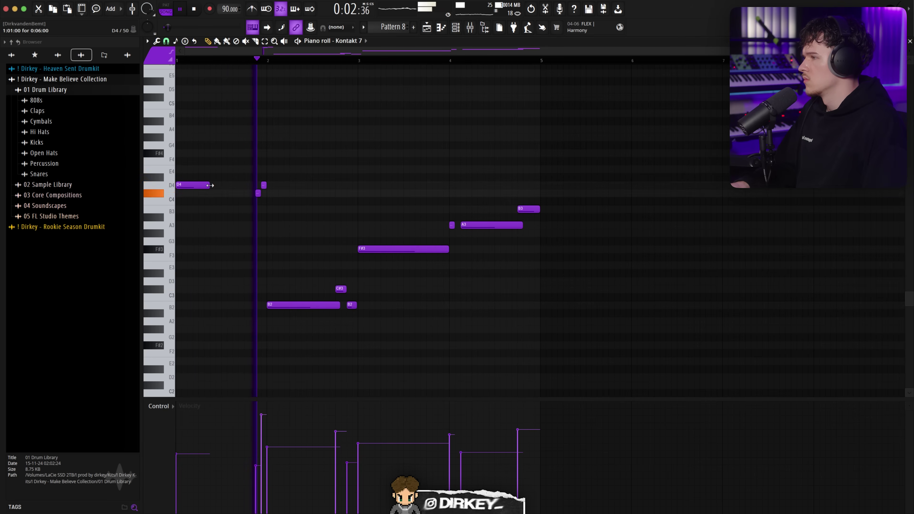
pyautogui.moveTo(210, 184); pyautogui.dragTo(255, 185)
# Step: Raise the B2, C#3 and B2 notes in bar 2 by an octave
pyautogui.press('space')
pyautogui.moveTo(254, 291); pyautogui.dragTo(345, 322)
pyautogui.press('super+Up')
pyautogui.press('super+d')
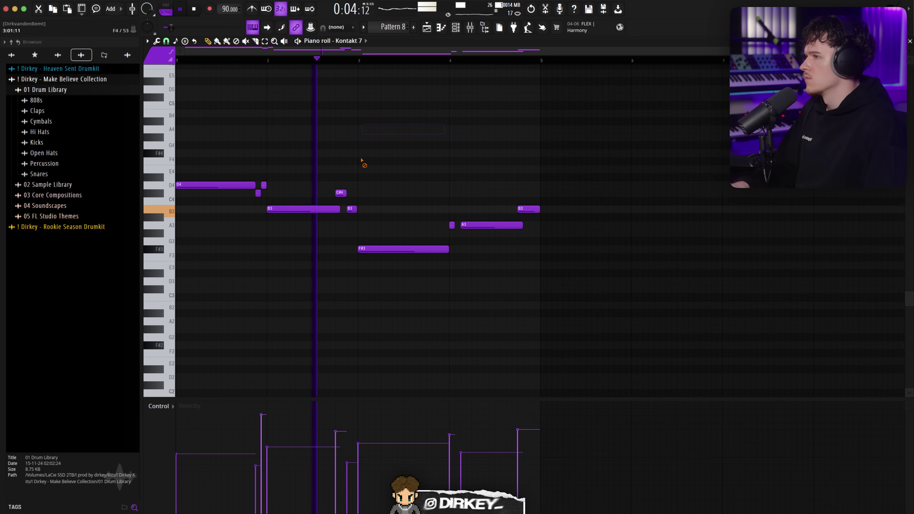
# Step: Open the Kontakt 7 Rickenbacker bass and audition its Bridge Pure DI preset and neighbouring presets with the pattern
pyautogui.press('F6')
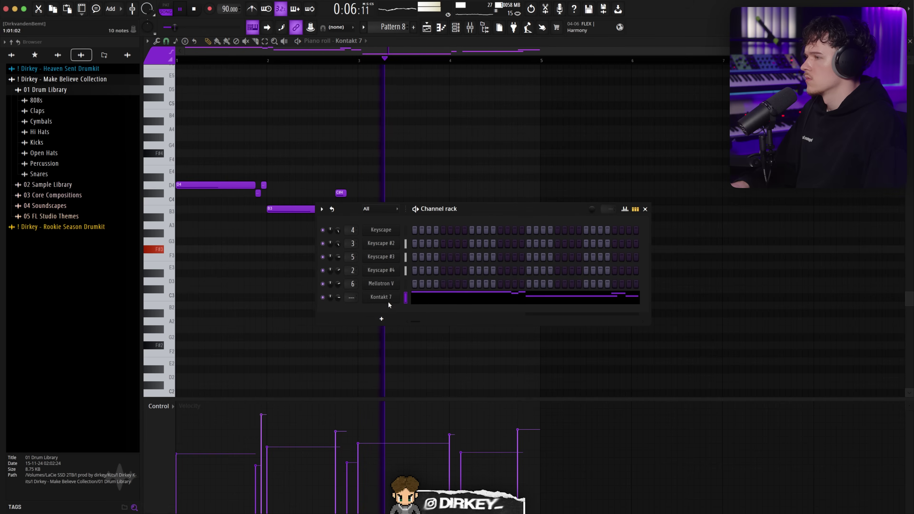
pyautogui.click(386, 298)
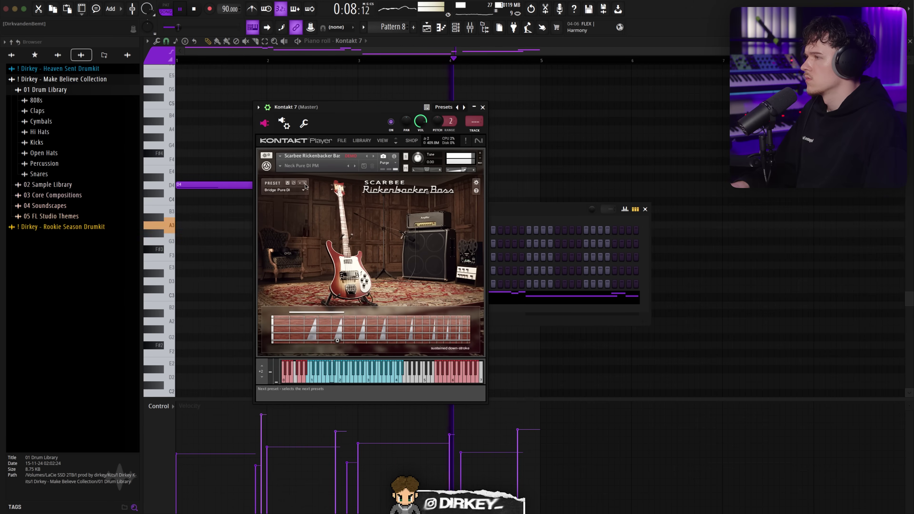
pyautogui.press('Escape')
pyautogui.press('space')
pyautogui.click(384, 300)
pyautogui.press('space')
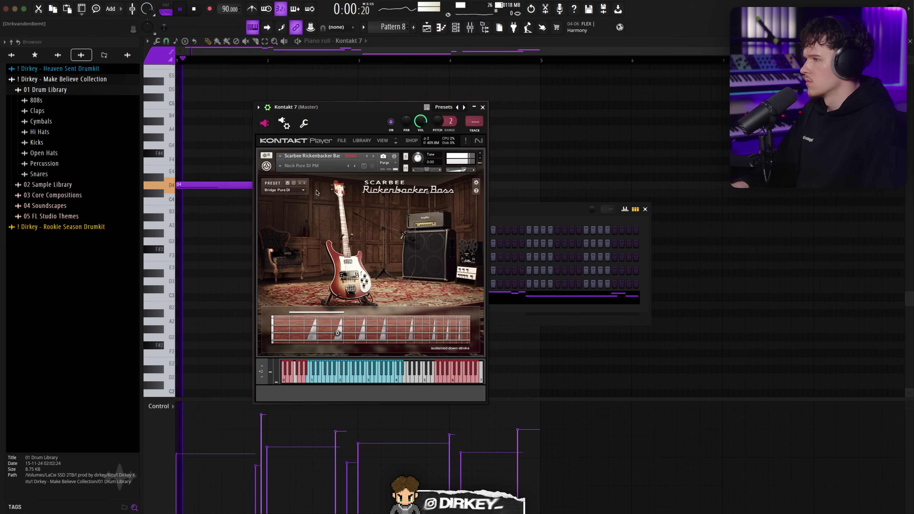
pyautogui.click(300, 184)
pyautogui.click(304, 183)
# Step: Audition the bass presets from Ideal Standard onward, keep The Call, and close the instrument
pyautogui.click(302, 190)
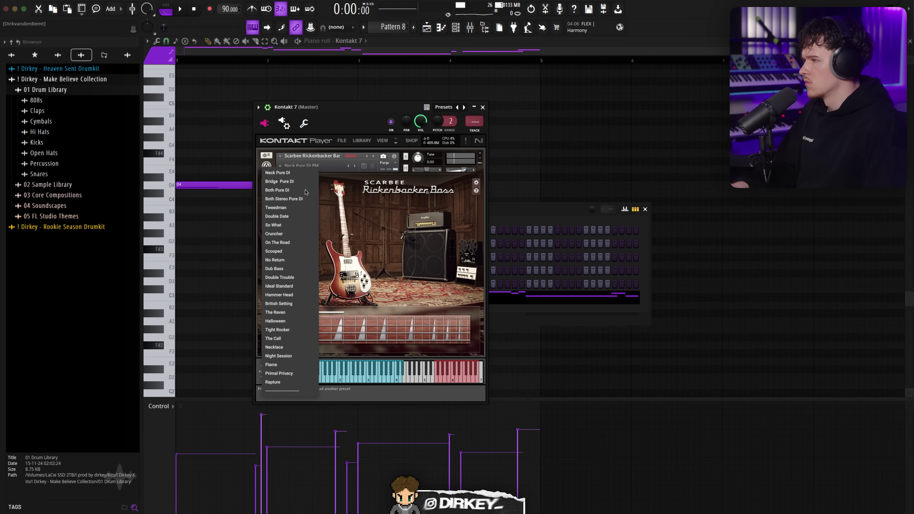
pyautogui.click(286, 286)
pyautogui.press('space')
pyautogui.press('space')
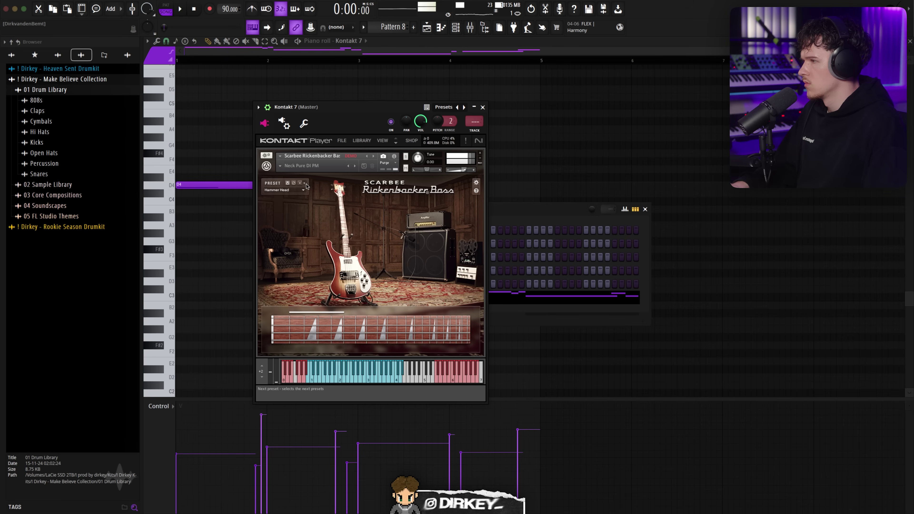
pyautogui.press('space')
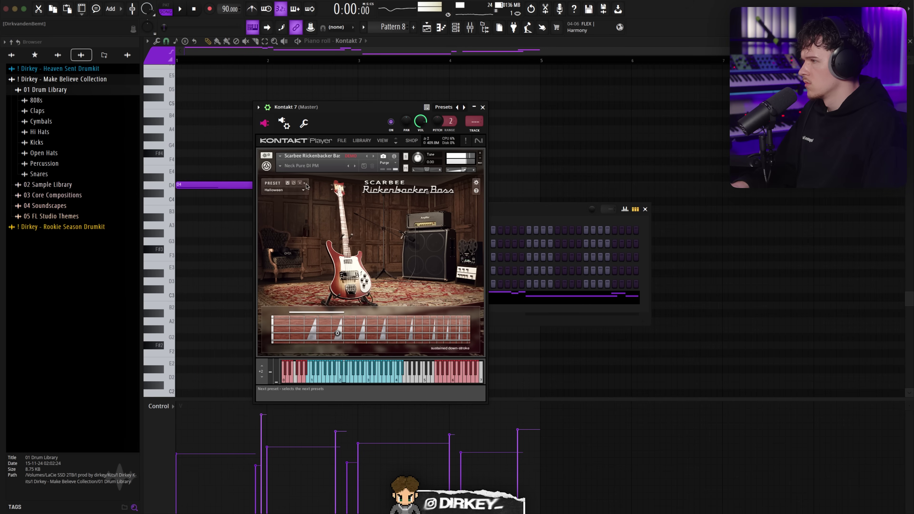
pyautogui.click(304, 183)
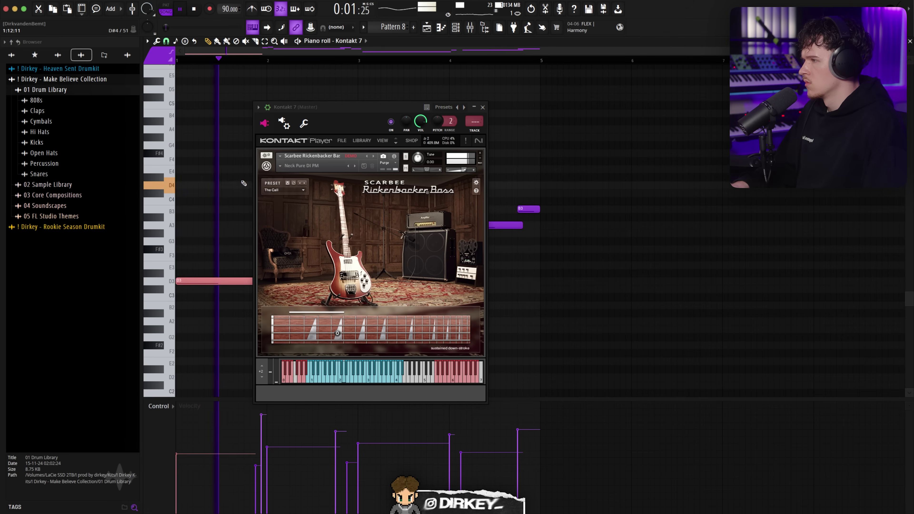
pyautogui.click(482, 107)
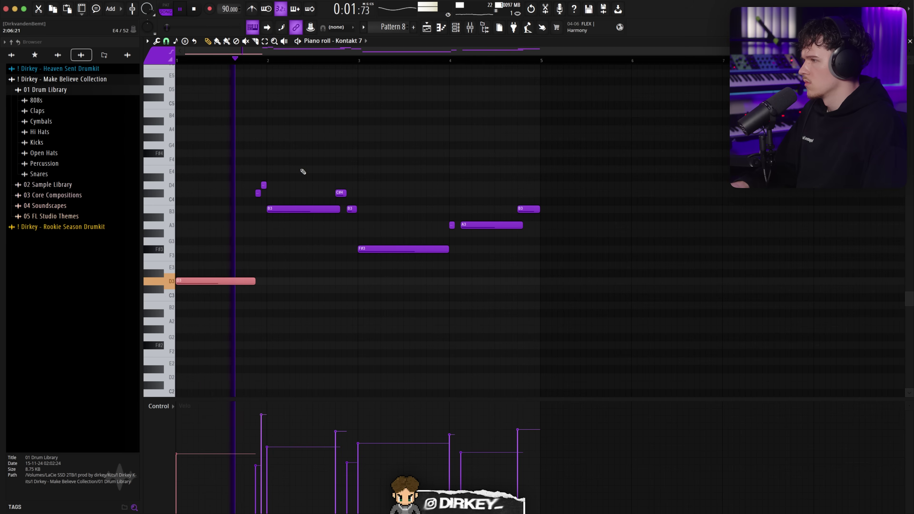
# Step: Lower the two short notes at the end of bar 1 by an octave
pyautogui.moveTo(269, 183); pyautogui.dragTo(255, 196)
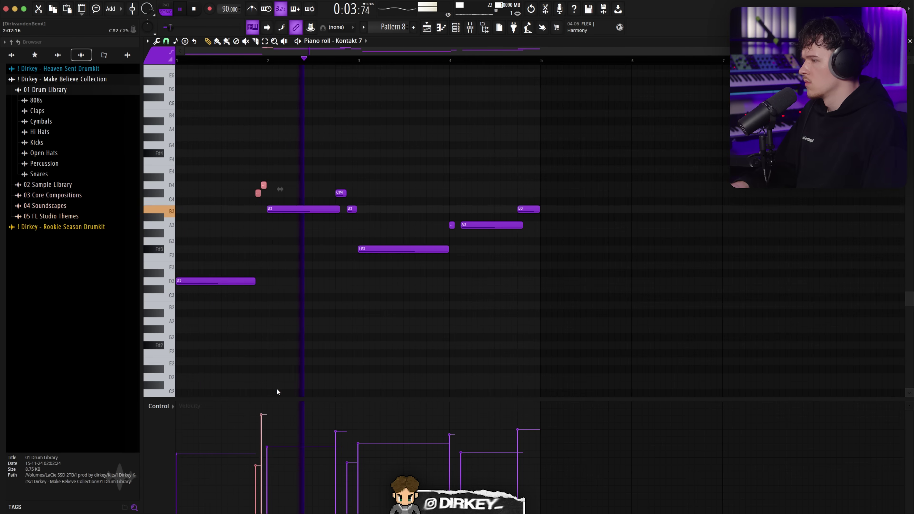
pyautogui.press('space')
pyautogui.press('space')
pyautogui.hotkey('ctrl', 'Down')
# Step: Lower the long B3 note in bar 2 and the short C#4 and B3 after it by an octave
pyautogui.click(270, 209)
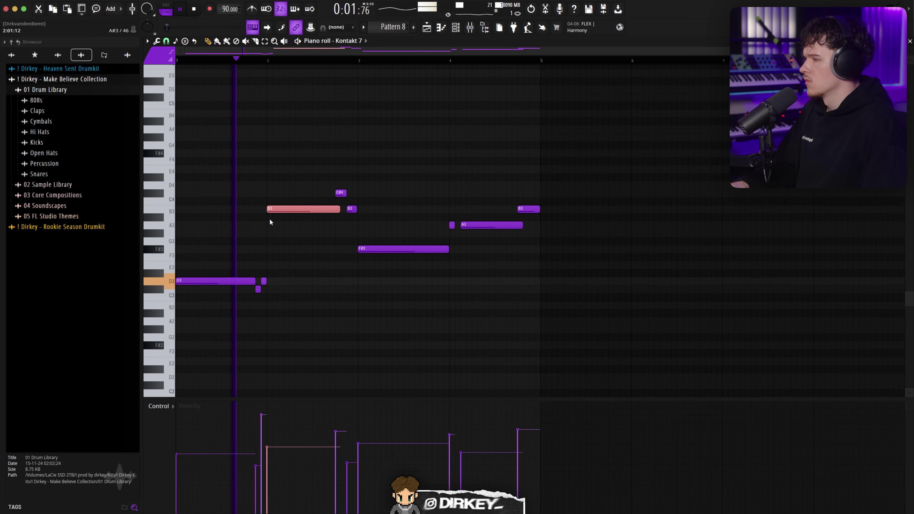
pyautogui.hotkey('ctrl', 'Down')
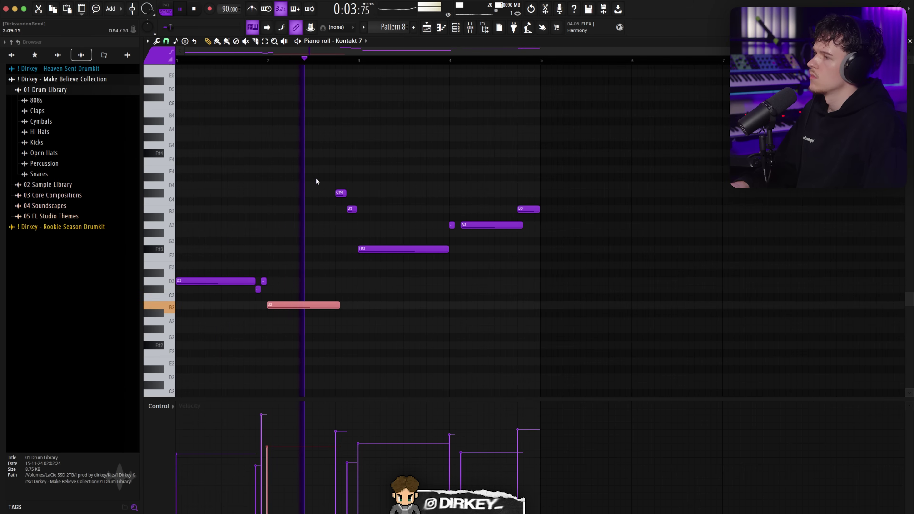
pyautogui.moveTo(317, 183); pyautogui.dragTo(380, 228)
pyautogui.hotkey('ctrl', 'Down')
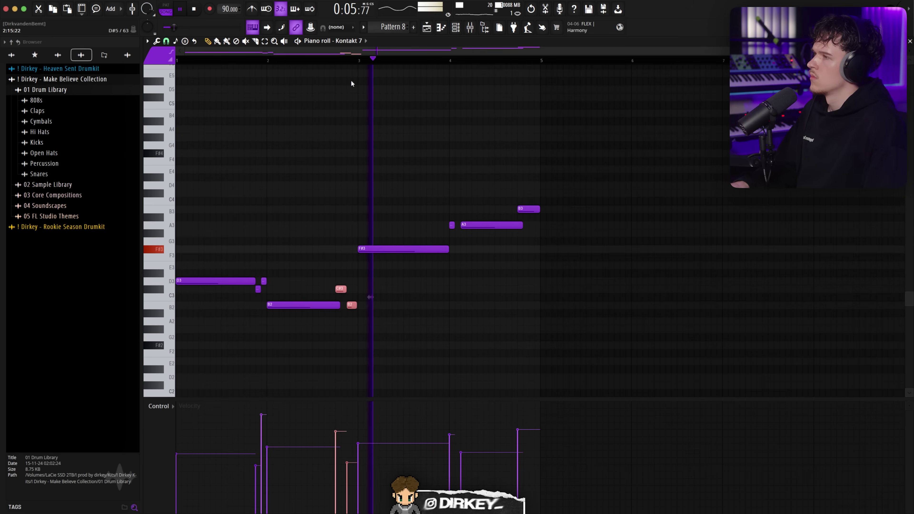
# Step: Shorten the long B2 and lengthen the C#3 in bar 2, and reduce the velocity of the F#3 note in bar 3
pyautogui.moveTo(339, 305); pyautogui.dragTo(351, 290)
pyautogui.click(319, 60)
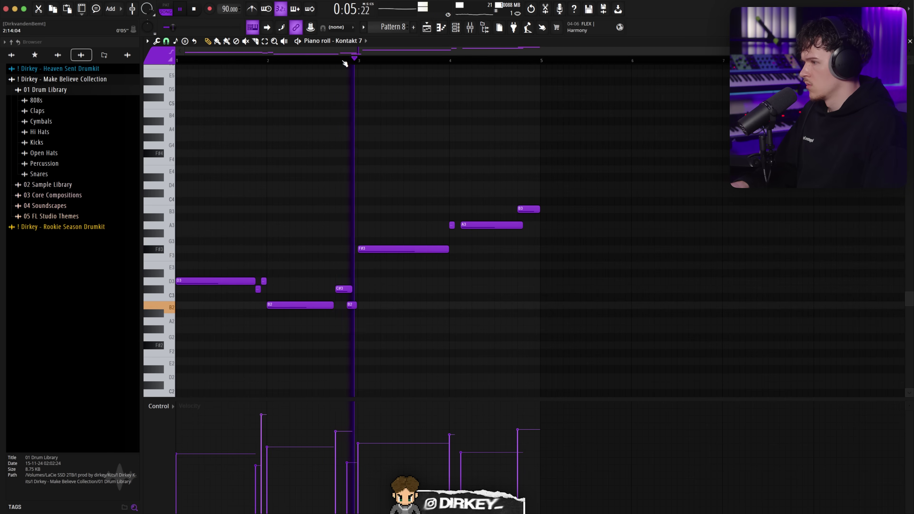
pyautogui.click(367, 456)
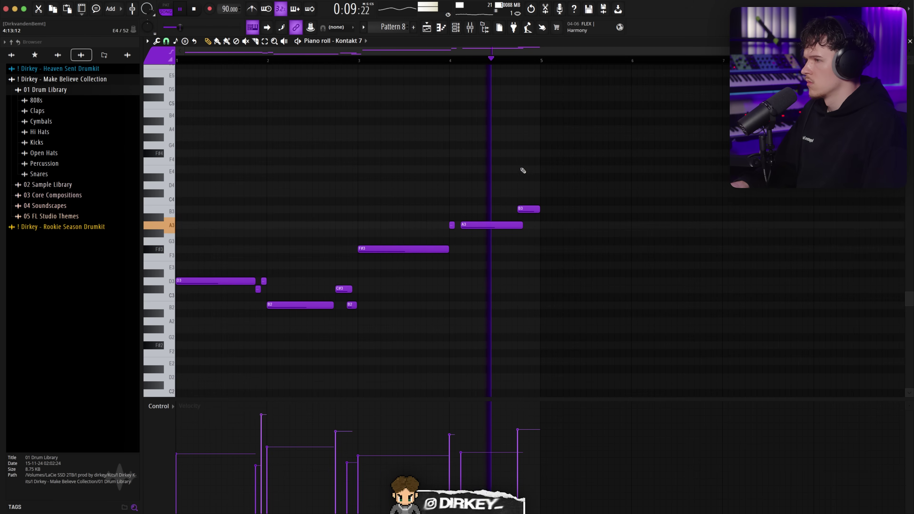
# Step: Lower the last B3 note at the end of bar 4 an octave to B2, reduce its velocity and audition the bar
pyautogui.keyDown('super'); pyautogui.click(524, 207); pyautogui.keyUp('super')
pyautogui.press('super+Down')
pyautogui.click(454, 67)
pyautogui.rightClick(454, 67)
pyautogui.click(453, 61)
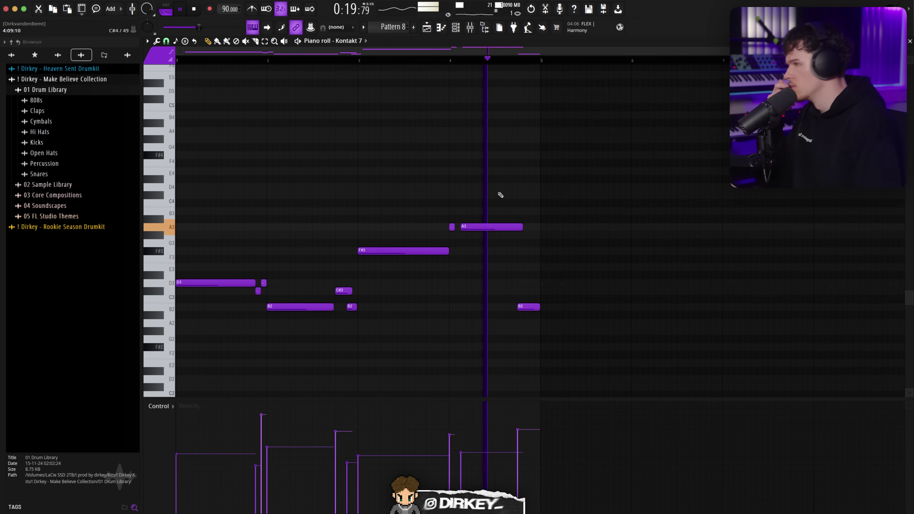
pyautogui.press('space')
pyautogui.moveTo(534, 306); pyautogui.dragTo(528, 247)
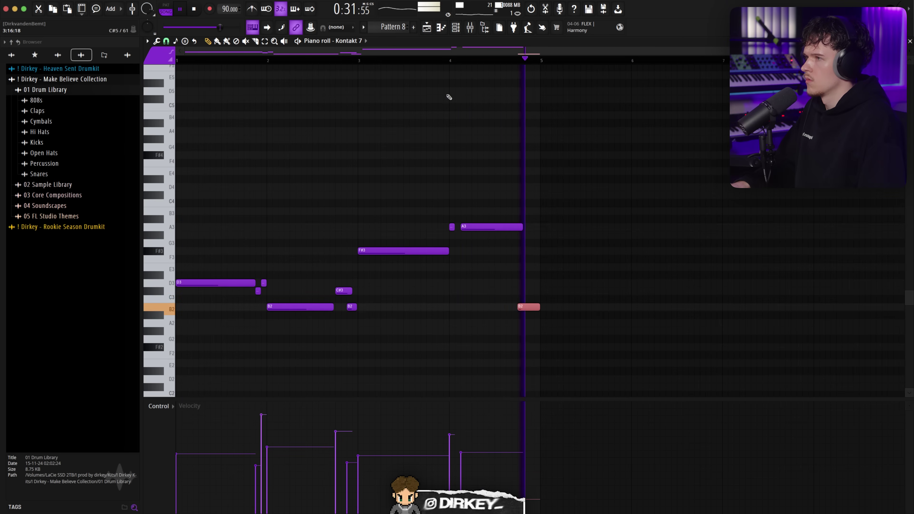
# Step: Unmute the other channels and audition the bass line together with them
pyautogui.click(455, 28)
pyautogui.click(323, 284)
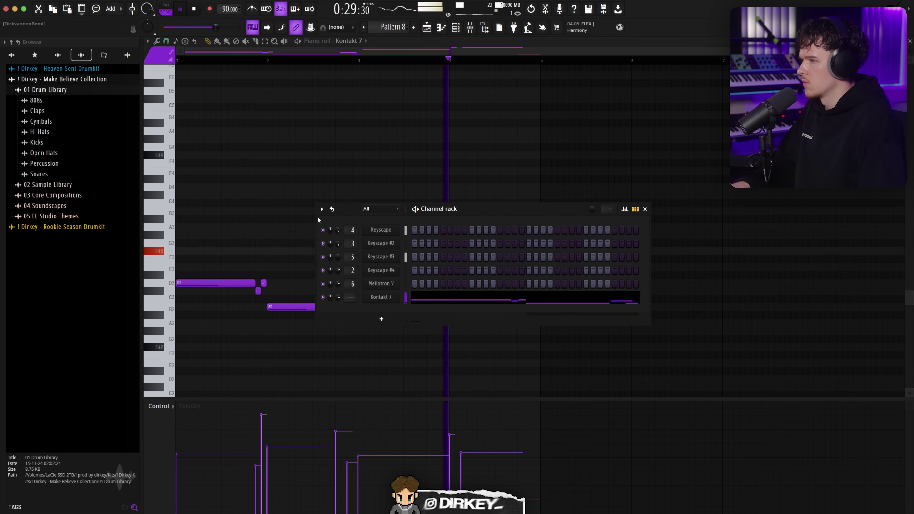
pyautogui.click(277, 116)
pyautogui.rightClick(277, 117)
pyautogui.click(191, 62)
pyautogui.scroll(-2, 259, 186)
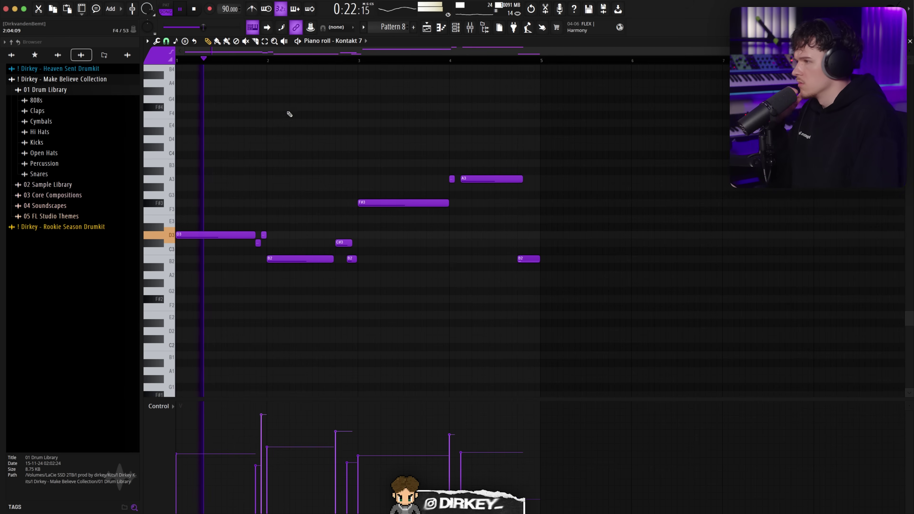
pyautogui.click(455, 28)
pyautogui.press('F6')
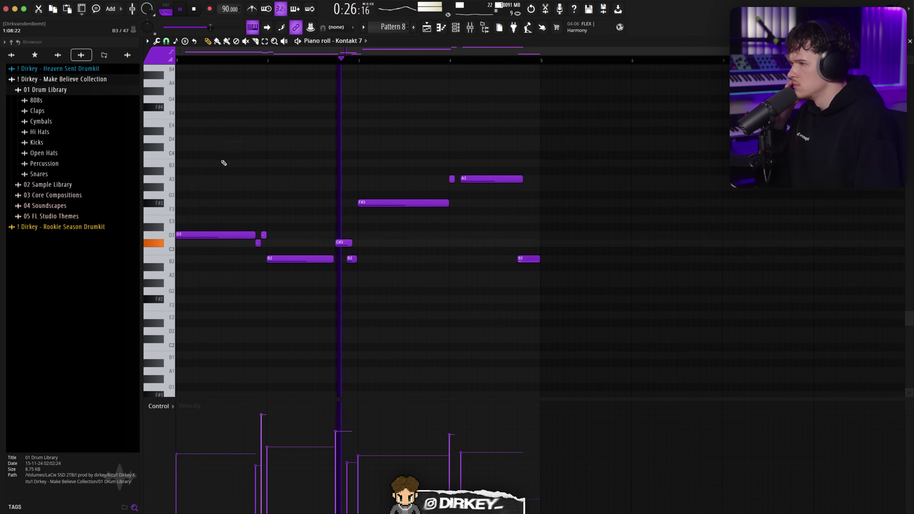
# Step: Switch the Rickenbacker bass in Kontakt 7 from Night Session to the Plame preset and solo its channel
pyautogui.click(456, 29)
pyautogui.click(379, 298)
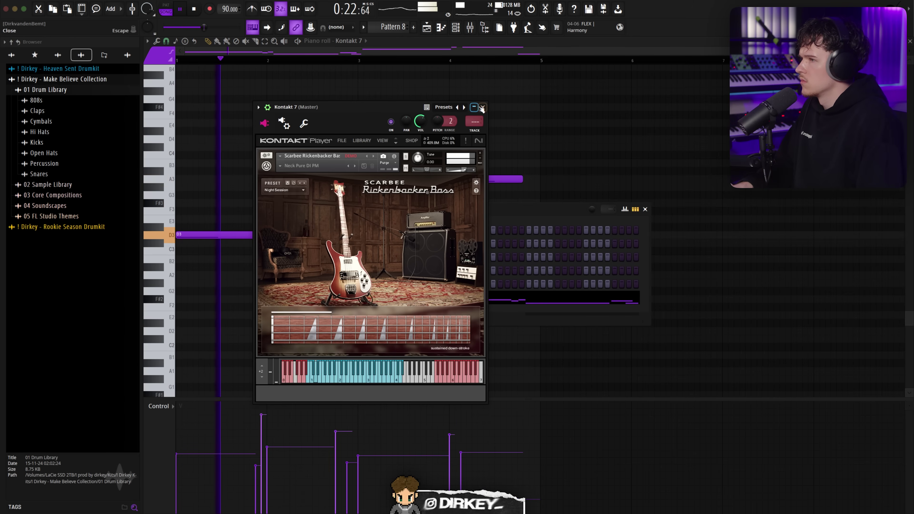
pyautogui.click(482, 107)
pyautogui.press('F6')
pyautogui.press('F6')
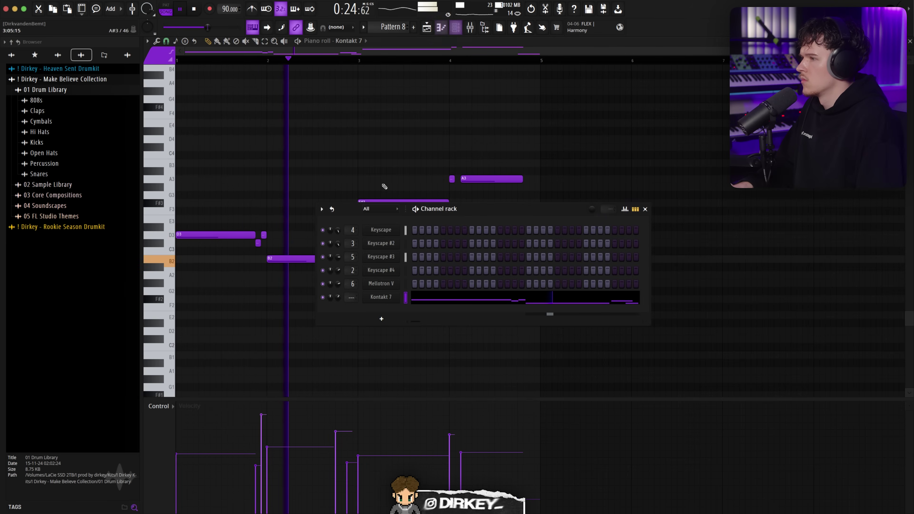
pyautogui.click(377, 297)
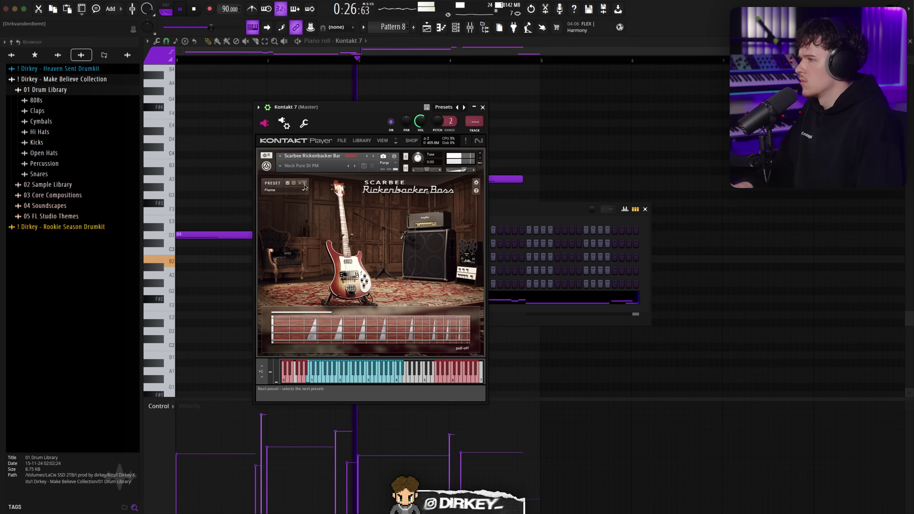
pyautogui.press('Escape')
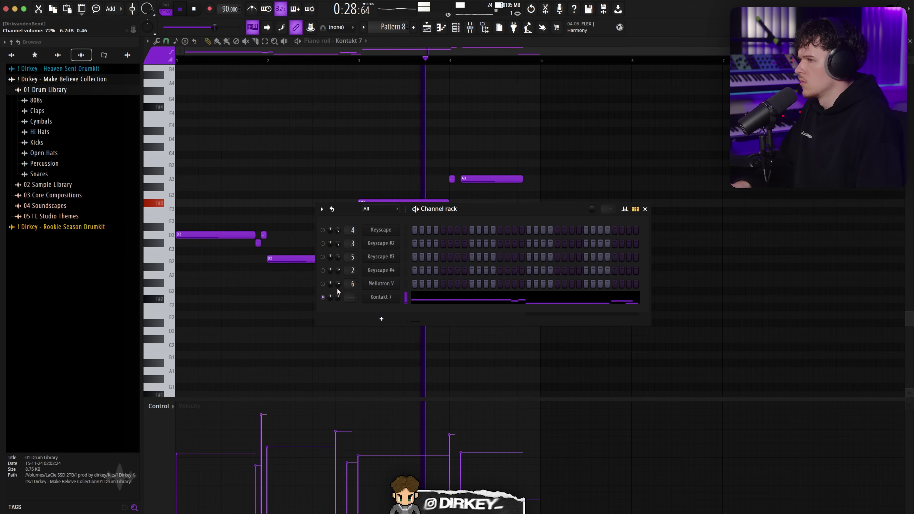
# Step: Compare other Rickenbacker bass presets, including Primal Privacy, during playback and settle on Plame
pyautogui.click(379, 297)
pyautogui.click(303, 184)
pyautogui.press('space')
pyautogui.click(304, 184)
pyautogui.click(305, 184)
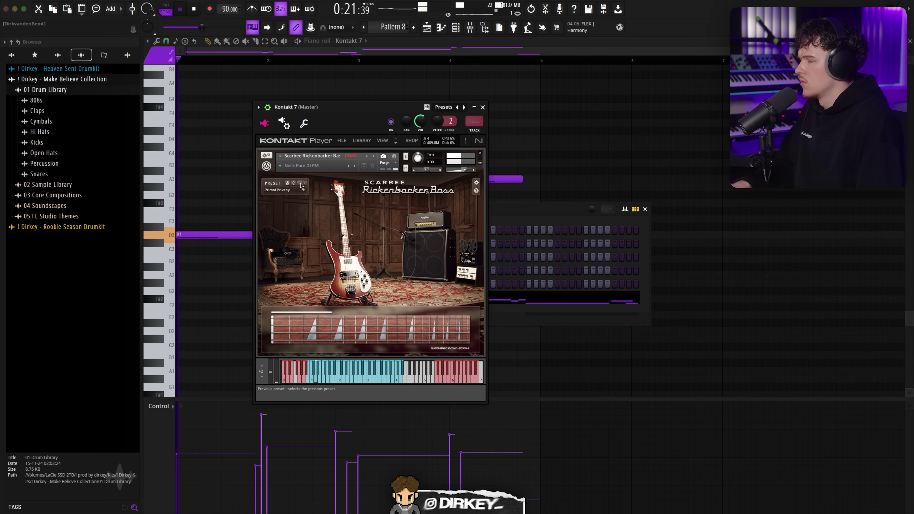
pyautogui.click(455, 378)
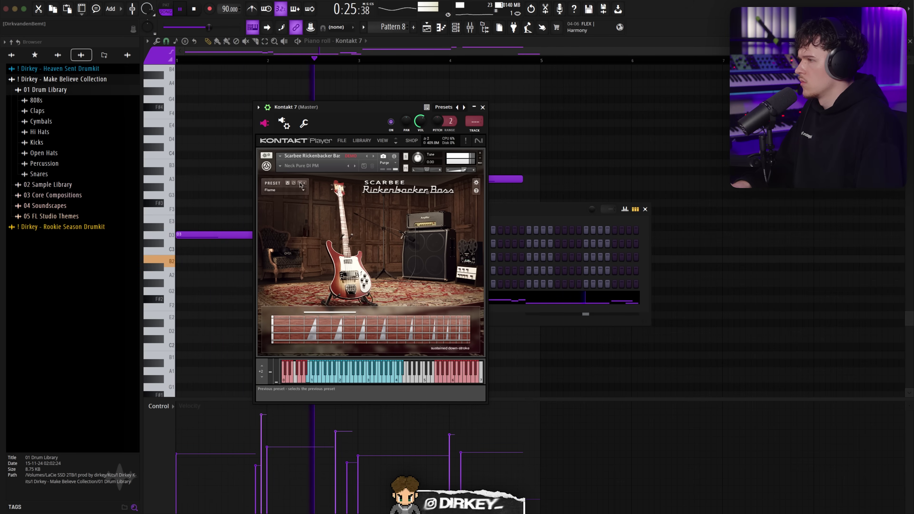
pyautogui.click(482, 107)
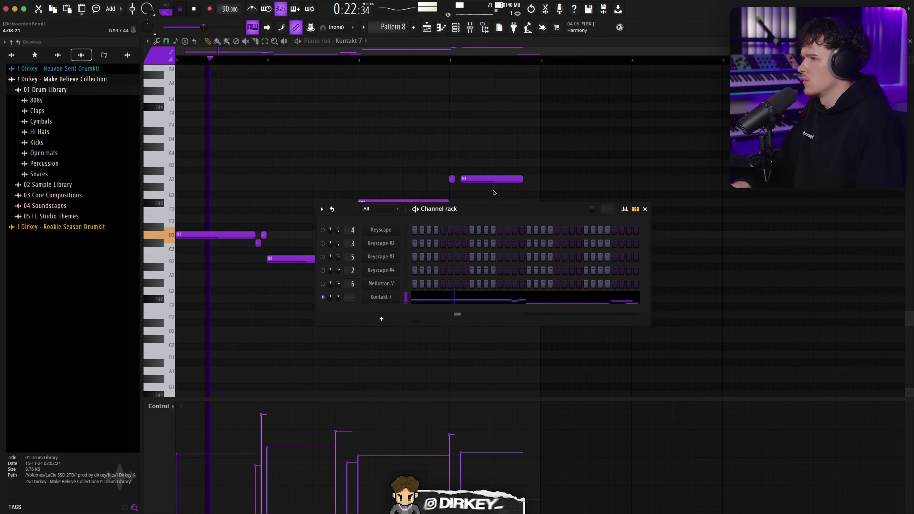
# Step: Solo Track 8 in the playlist, select bars 1 to 4, and render the Master output to an audio clip
pyautogui.click(341, 185)
pyautogui.press('F5')
pyautogui.rightClick(256, 266)
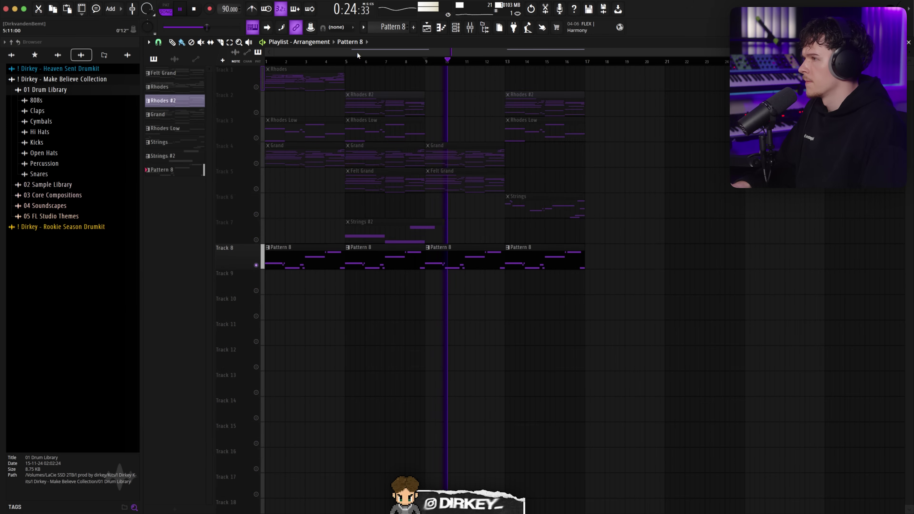
pyautogui.press('space')
pyautogui.moveTo(346, 59); pyautogui.dragTo(304, 65)
pyautogui.click(475, 27)
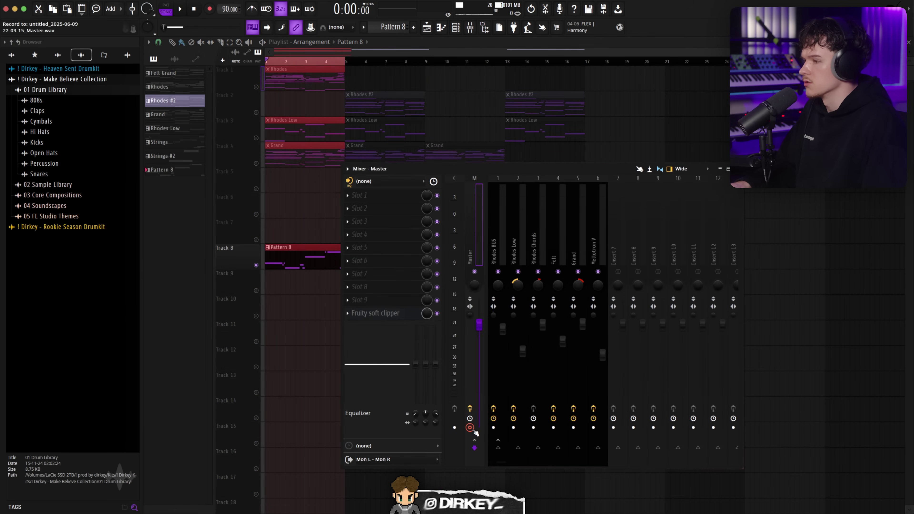
pyautogui.click(474, 430)
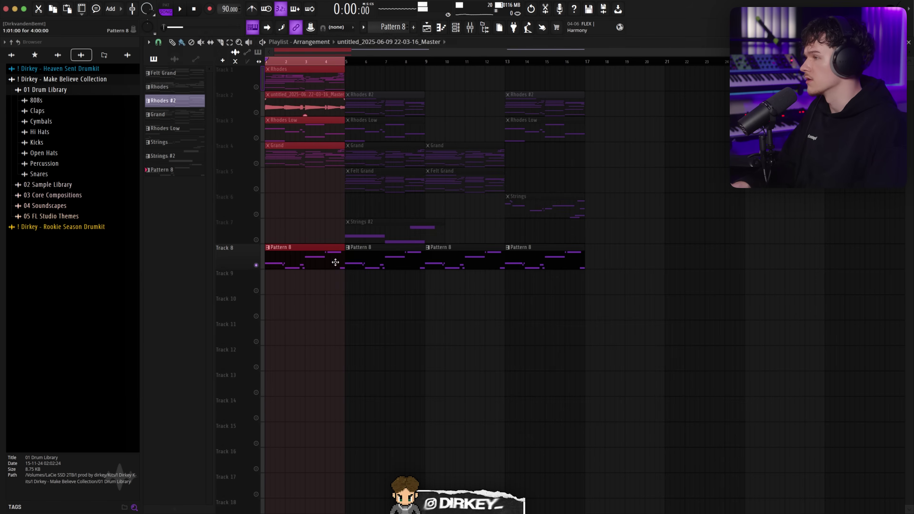
# Step: Replace the four Pattern 8 clips on Track 8 with the rendered audio clip, renamed Electric Bass
pyautogui.moveTo(336, 262); pyautogui.dragTo(565, 275)
pyautogui.press('Delete')
pyautogui.click(305, 110)
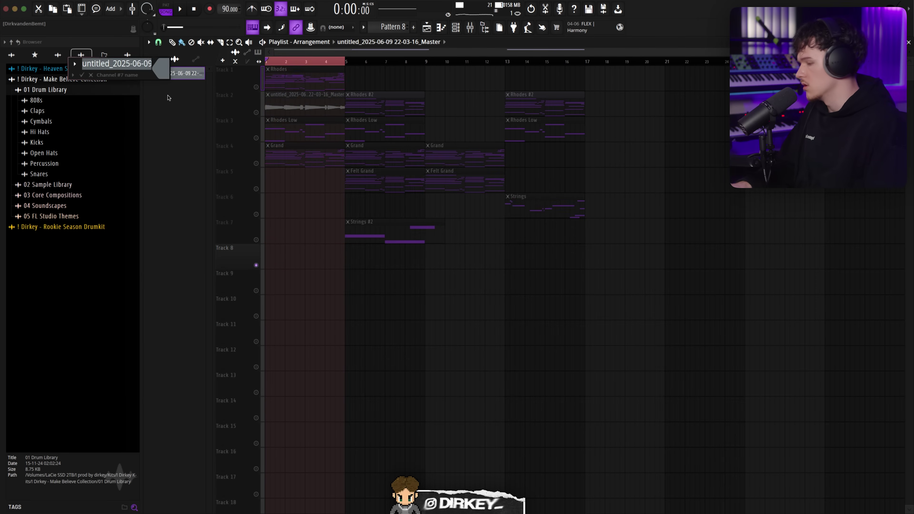
pyautogui.write('Electric B')
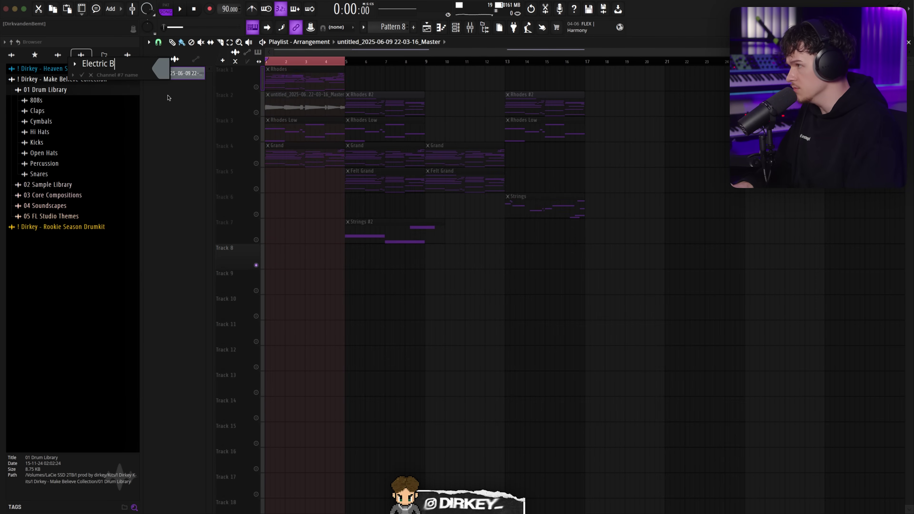
pyautogui.write('ass')
pyautogui.press('Return')
pyautogui.moveTo(288, 98); pyautogui.dragTo(287, 250)
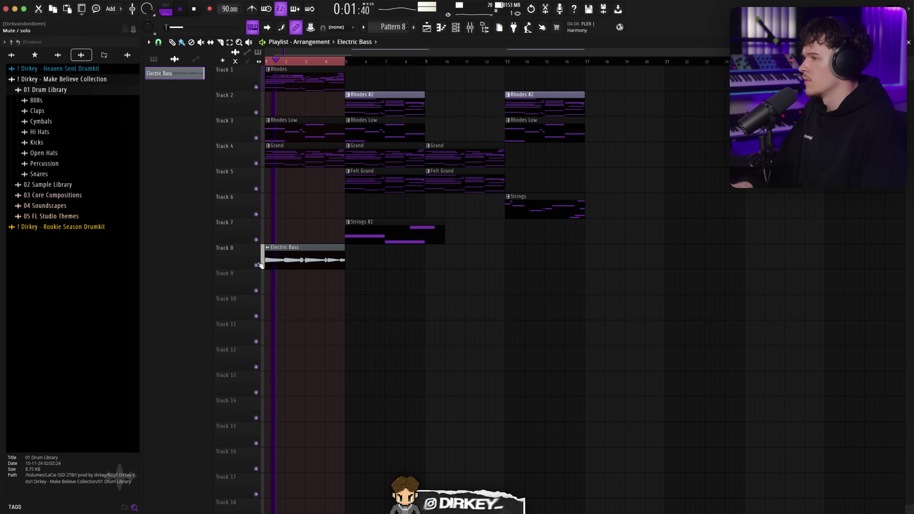
# Step: Unsolo Track 8 and route the Electric Bass audio clip to mixer track 7
pyautogui.doubleClick(274, 260)
pyautogui.press('F9')
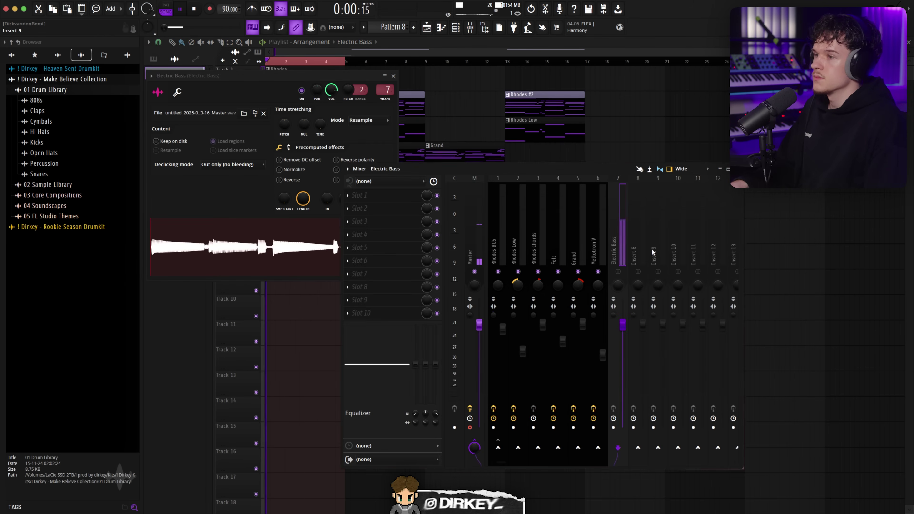
pyautogui.press('F12')
pyautogui.press('F9')
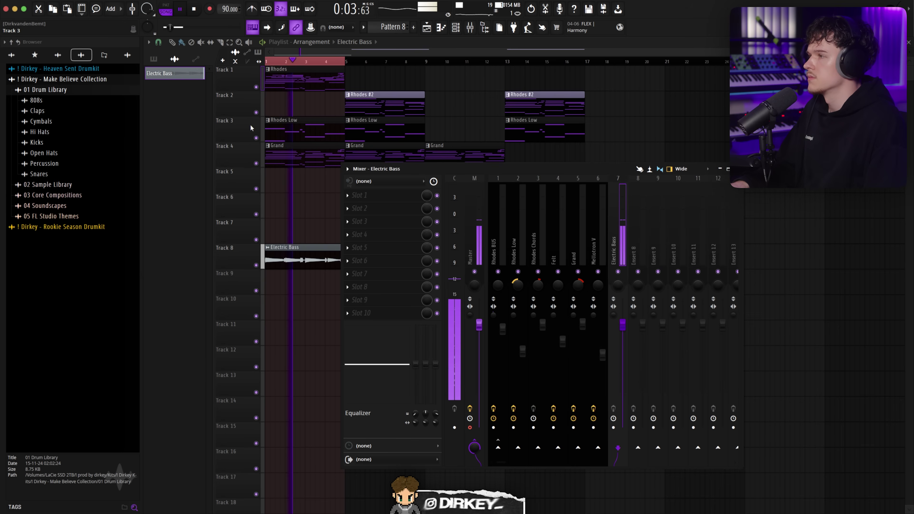
pyautogui.press('F9')
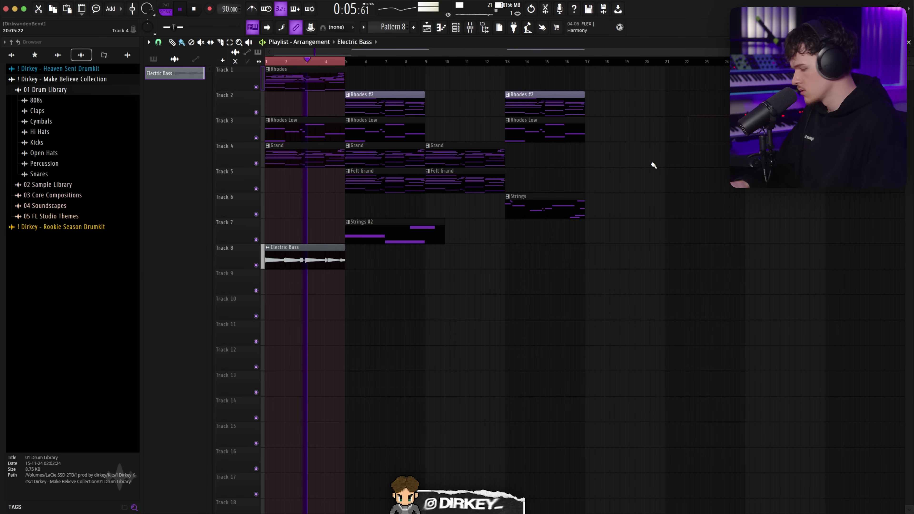
# Step: Duplicate the Electric Bass clip three times along Track 8 so it fills bars 1 to 16
pyautogui.moveTo(392, 292); pyautogui.dragTo(270, 242)
pyautogui.hotkey('ctrl', 'b')
pyautogui.hotkey('ctrl', 'b')
pyautogui.hotkey('ctrl', 'b')
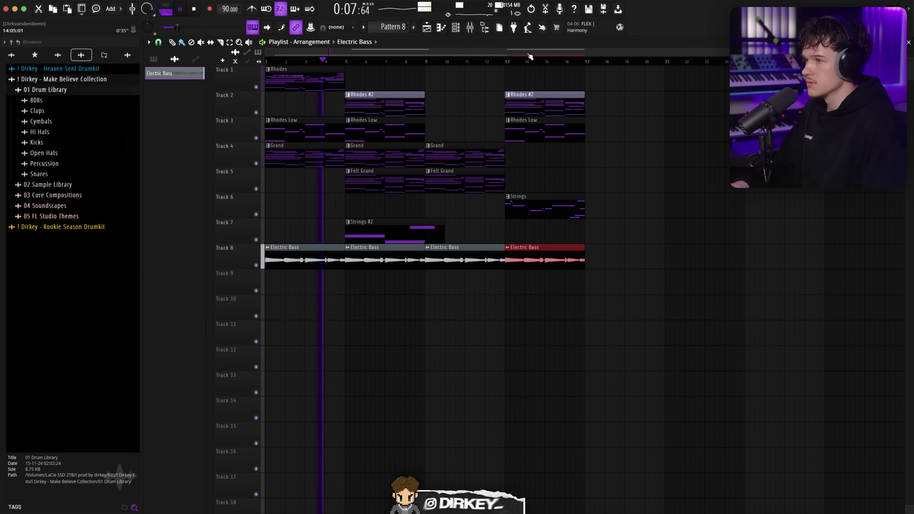
# Step: Lower the Electric Bass mixer level and audition it against the other tracks
pyautogui.click(470, 27)
pyautogui.press('space')
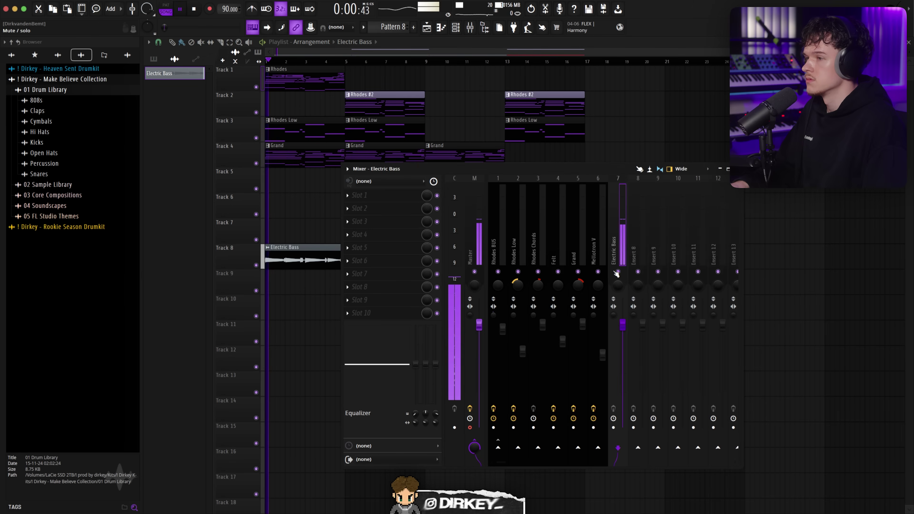
pyautogui.press('space')
pyautogui.click(485, 30)
pyautogui.press('F6')
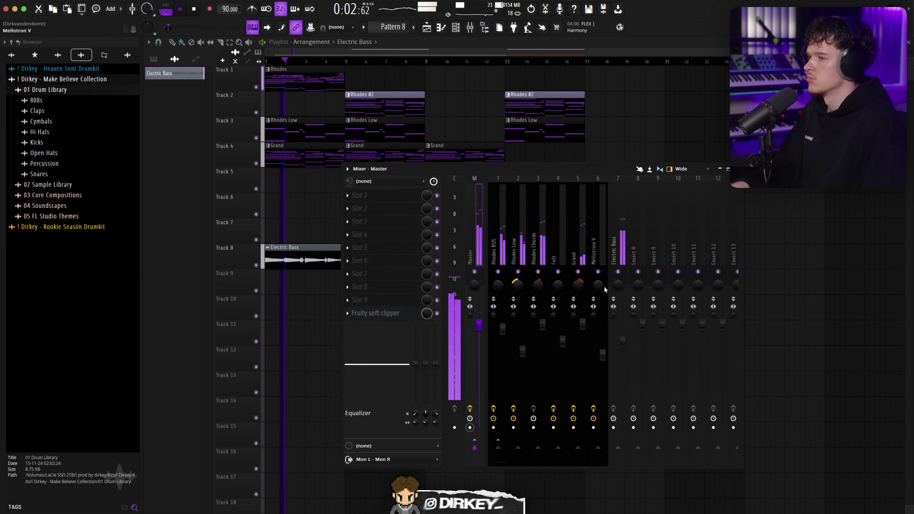
# Step: Add Fruity Parametric EQ 2 to Electric Bass in slot 2 and make band 7 a low pass at about 2587 Hz
pyautogui.click(359, 208)
pyautogui.click(482, 217)
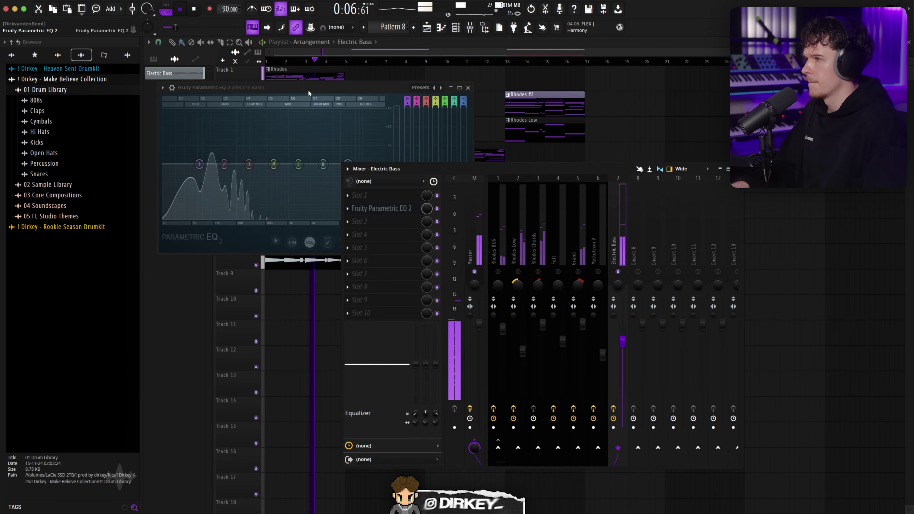
pyautogui.rightClick(410, 206)
pyautogui.click(456, 252)
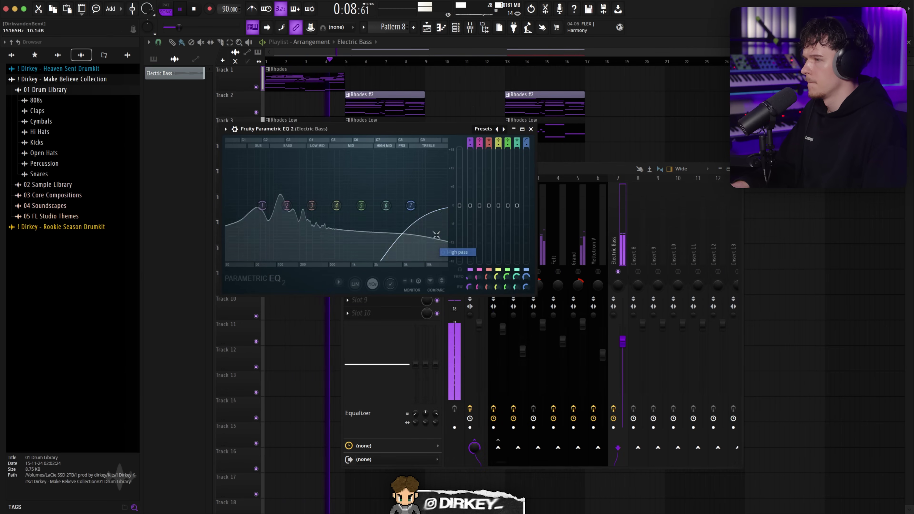
pyautogui.rightClick(410, 205)
pyautogui.moveTo(424, 228)
pyautogui.click(456, 235)
pyautogui.moveTo(411, 206); pyautogui.dragTo(381, 205)
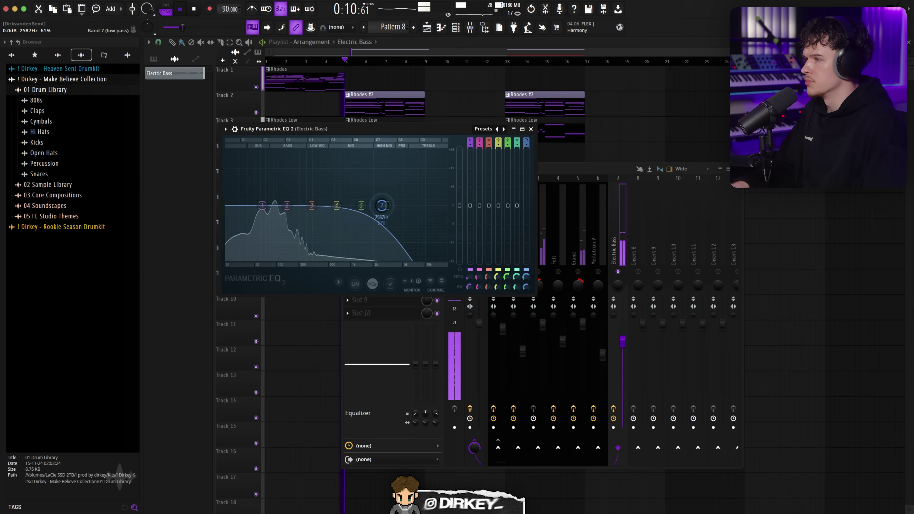
# Step: Boost EQ band 1 in the lows, cut band 2 slightly, and move band 4 higher in frequency with a small boost
pyautogui.moveTo(262, 205); pyautogui.dragTo(257, 193)
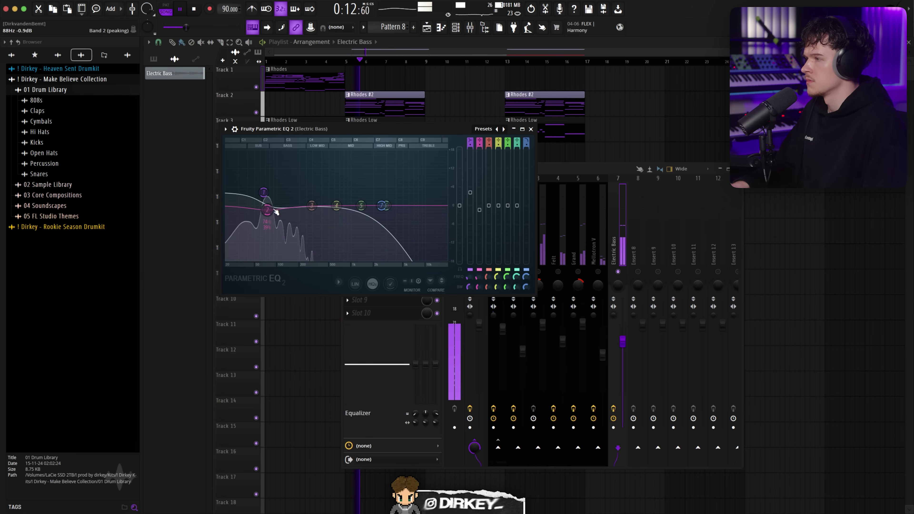
pyautogui.moveTo(336, 205); pyautogui.dragTo(360, 194)
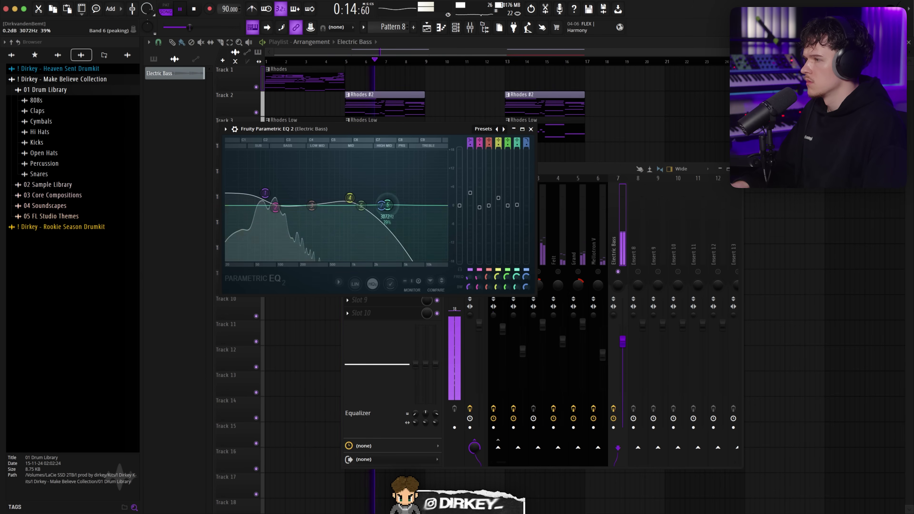
pyautogui.press('Escape')
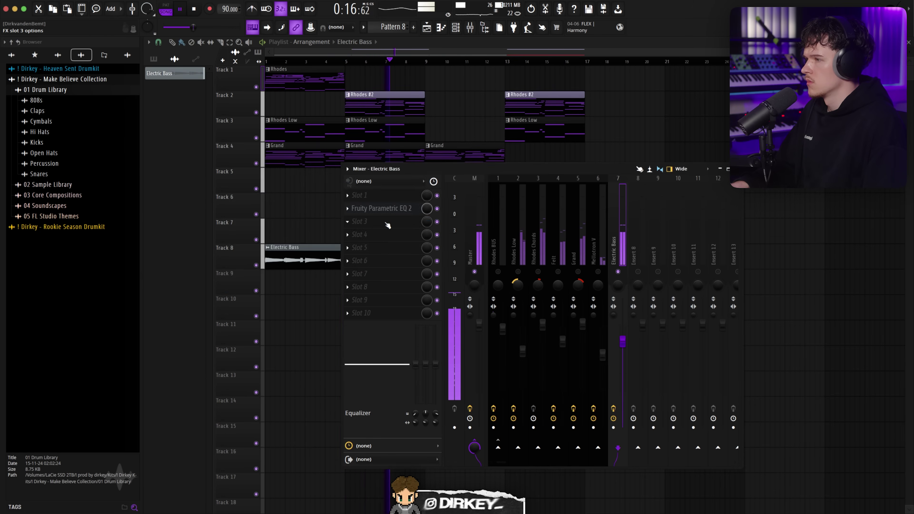
# Step: Insert UADx LA-2A Tube Compressor in slot 3 and Decapitator in slot 4 of the Electric Bass track
pyautogui.click(388, 225)
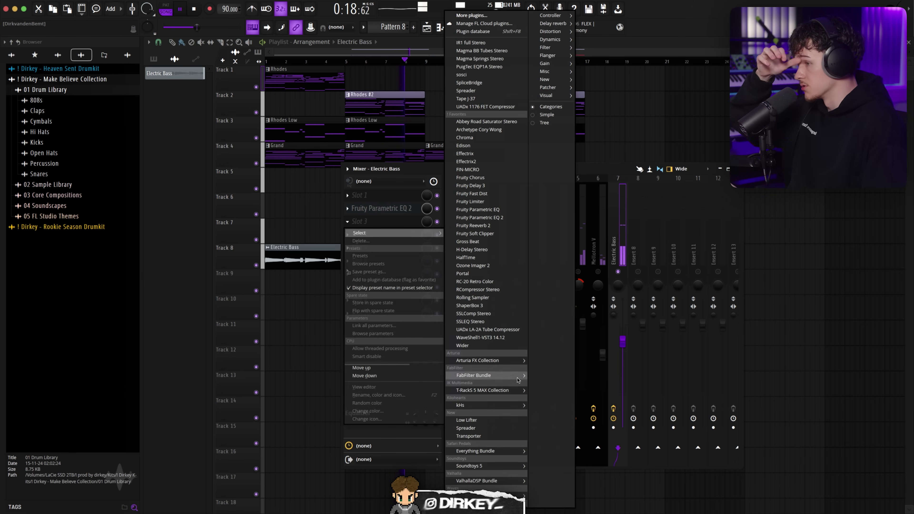
pyautogui.moveTo(518, 465)
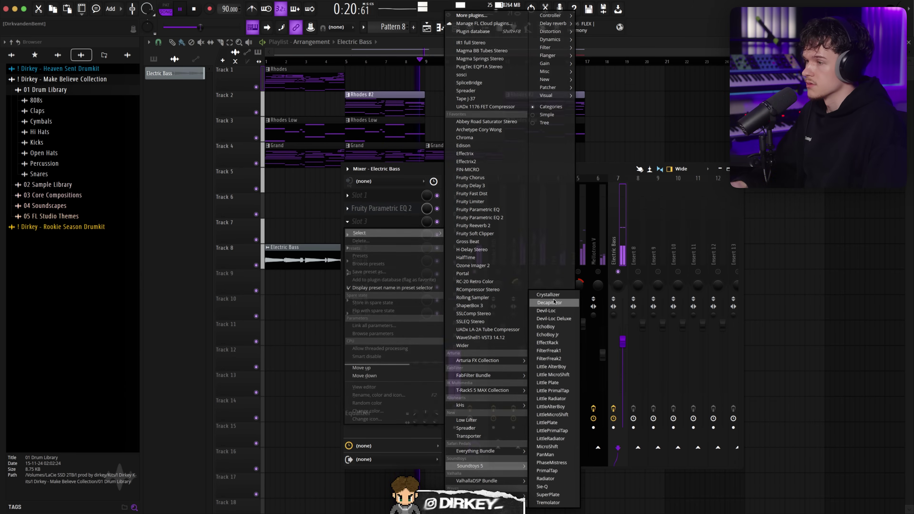
pyautogui.click(550, 302)
pyautogui.click(371, 235)
pyautogui.click(485, 331)
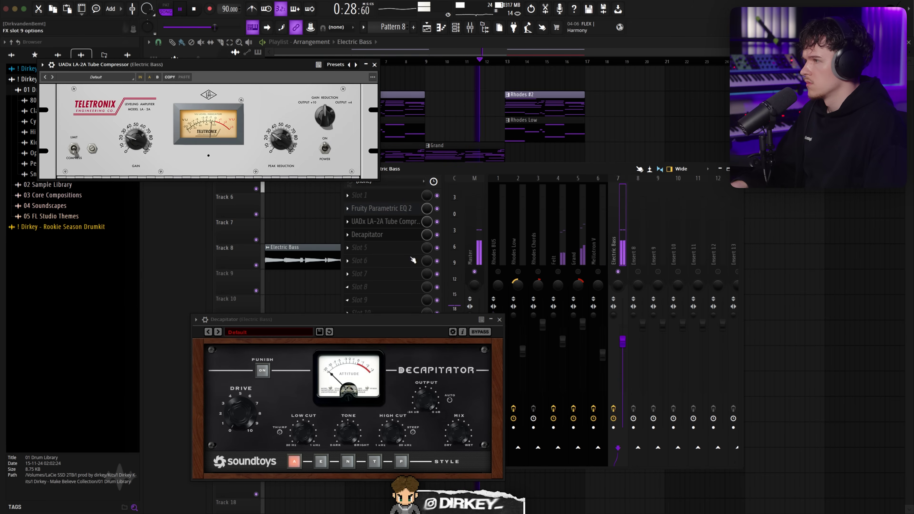
pyautogui.click(375, 65)
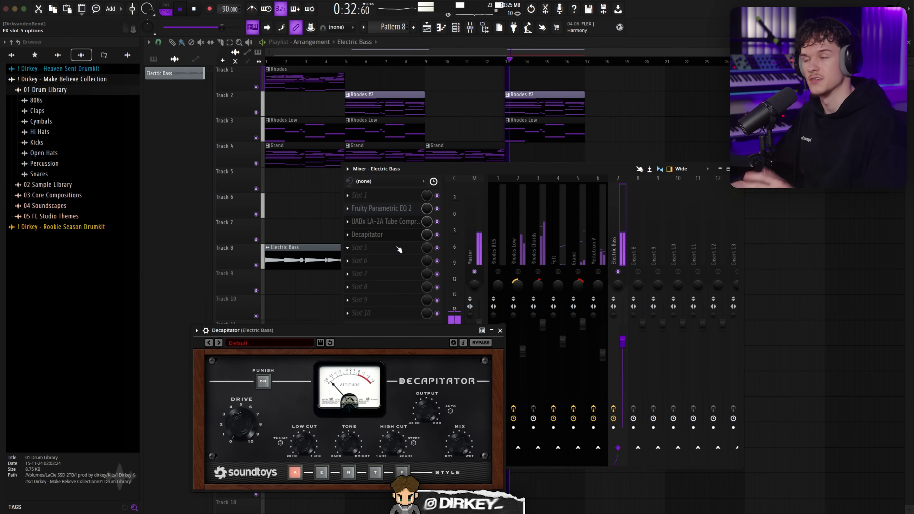
# Step: Set the Decapitator's drive to about 0.48, then lower the Electric Bass fader while playing the arrangement
pyautogui.click(392, 236)
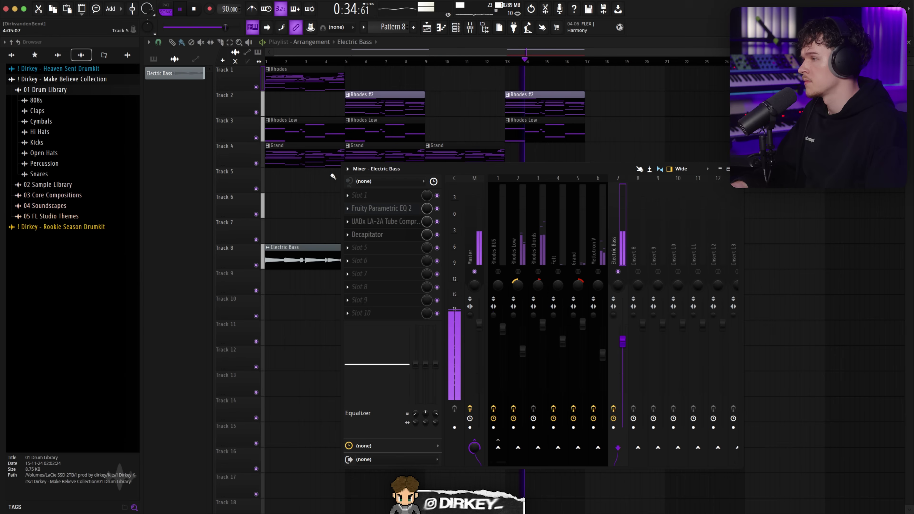
pyautogui.click(371, 234)
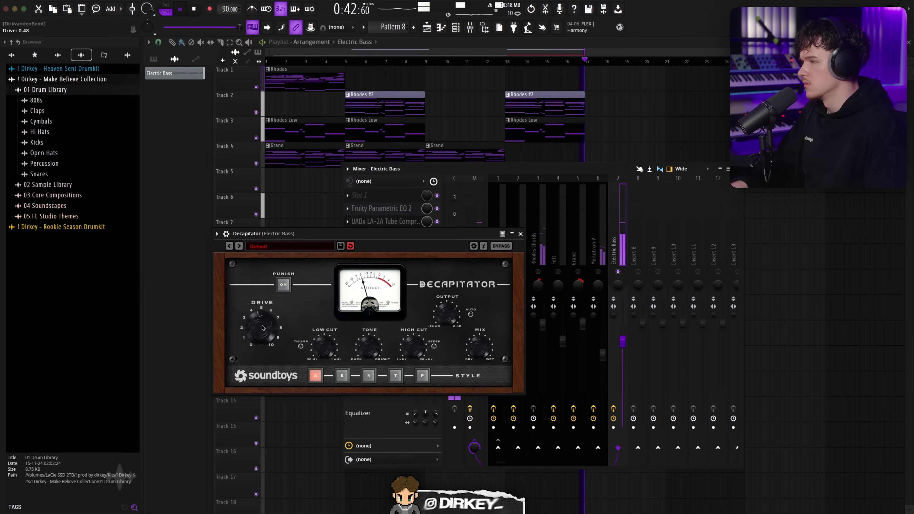
pyautogui.press('Escape')
pyautogui.press('space')
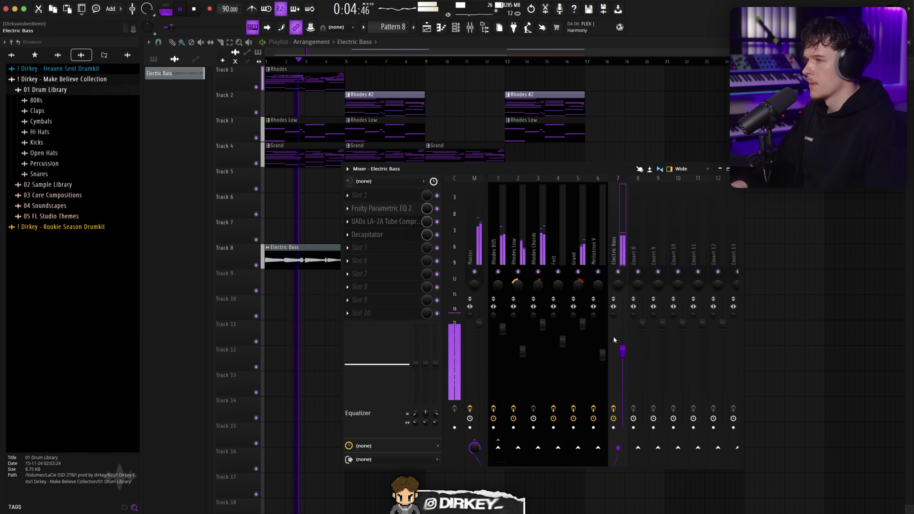
# Step: Check the Rhodes BUS and Rhodes Low mixer tracks, then try the Electric Bass fader at 100% during playback
pyautogui.press('space')
pyautogui.click(495, 264)
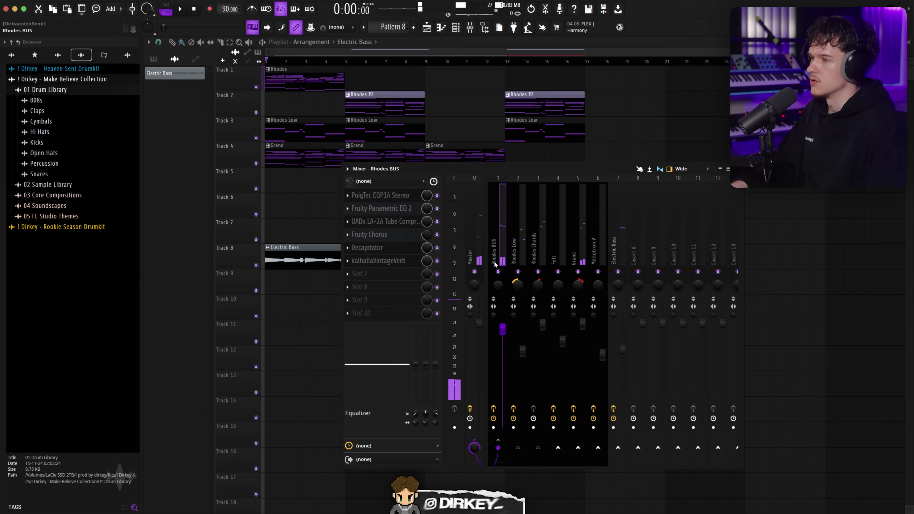
pyautogui.click(512, 233)
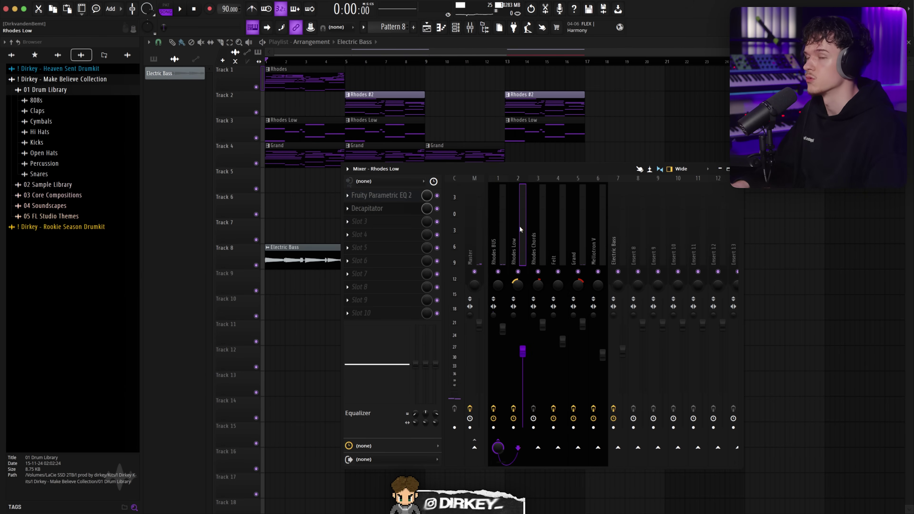
pyautogui.press('space')
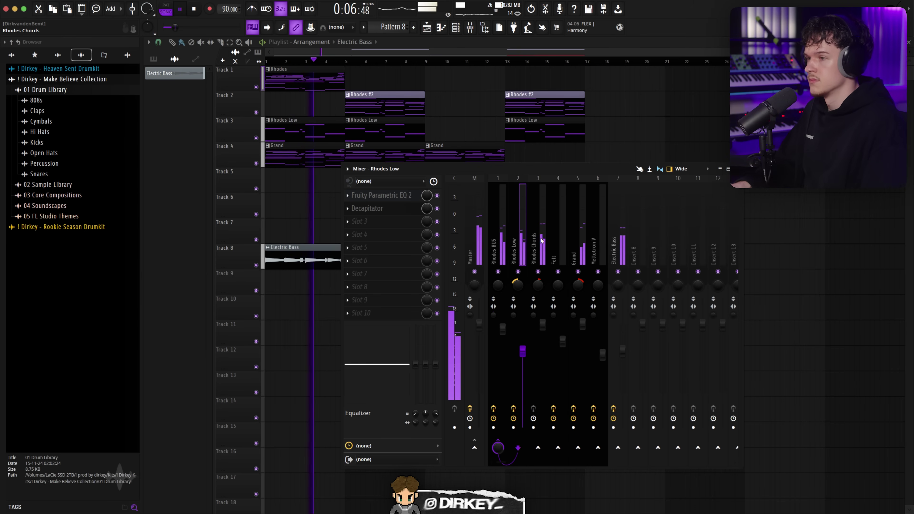
pyautogui.moveTo(622, 350); pyautogui.dragTo(623, 321)
pyautogui.press('space')
pyautogui.press('space')
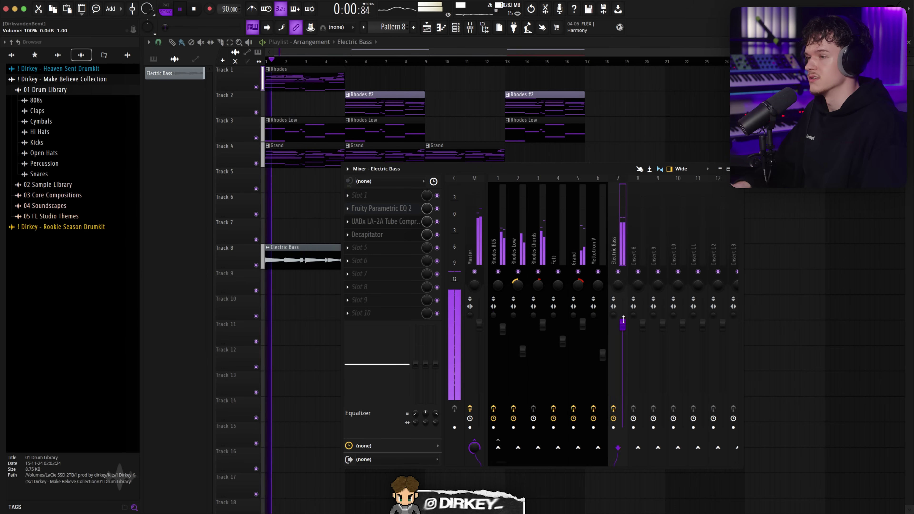
# Step: Rebalance the Electric Bass fader well below 0 dB against the Rhodes tracks while replaying the arrangement
pyautogui.press('space')
pyautogui.press('space')
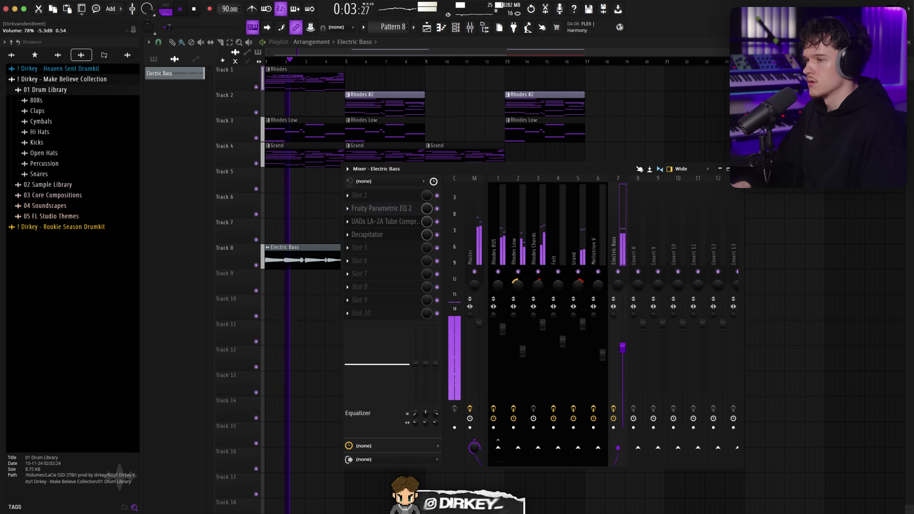
pyautogui.press('space')
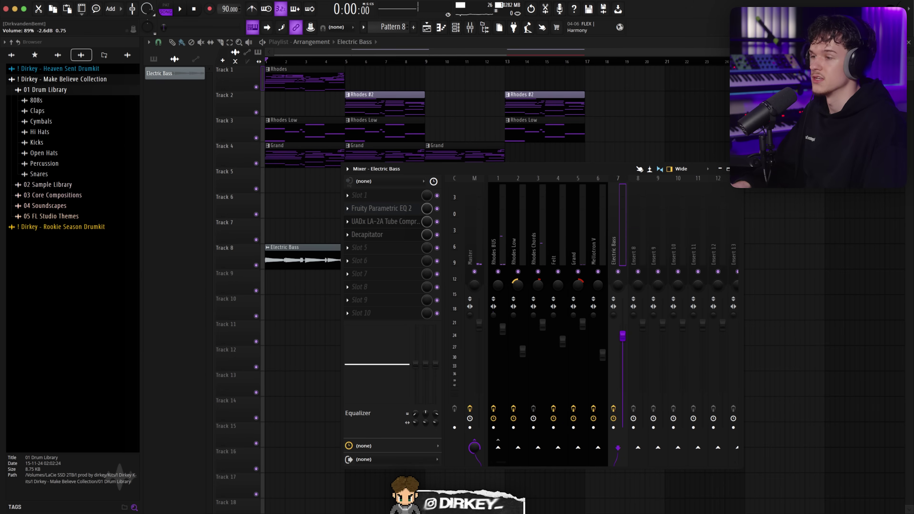
pyautogui.press('space')
pyautogui.moveTo(623, 322); pyautogui.dragTo(623, 351)
pyautogui.click(536, 248)
pyautogui.click(618, 248)
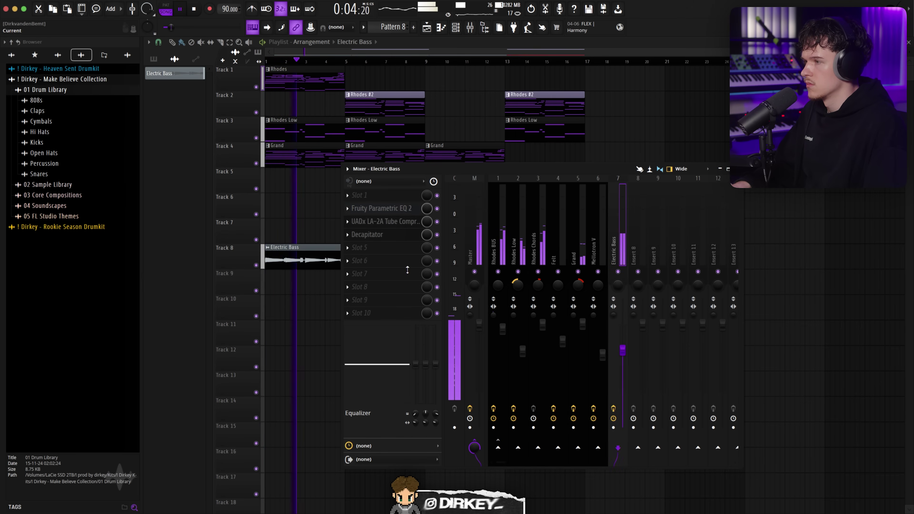
# Step: Fine-tune the drive, tone and dry/wet mix of the Decapitator on the Electric Bass track
pyautogui.click(377, 235)
pyautogui.moveTo(263, 334); pyautogui.dragTo(280, 333)
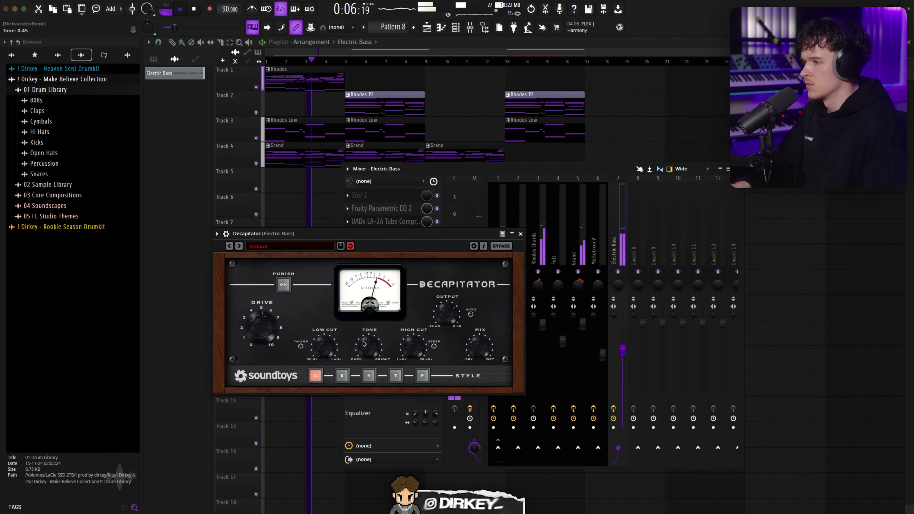
pyautogui.moveTo(369, 336); pyautogui.dragTo(369, 329)
pyautogui.moveTo(480, 345); pyautogui.dragTo(482, 336)
pyautogui.press('Escape')
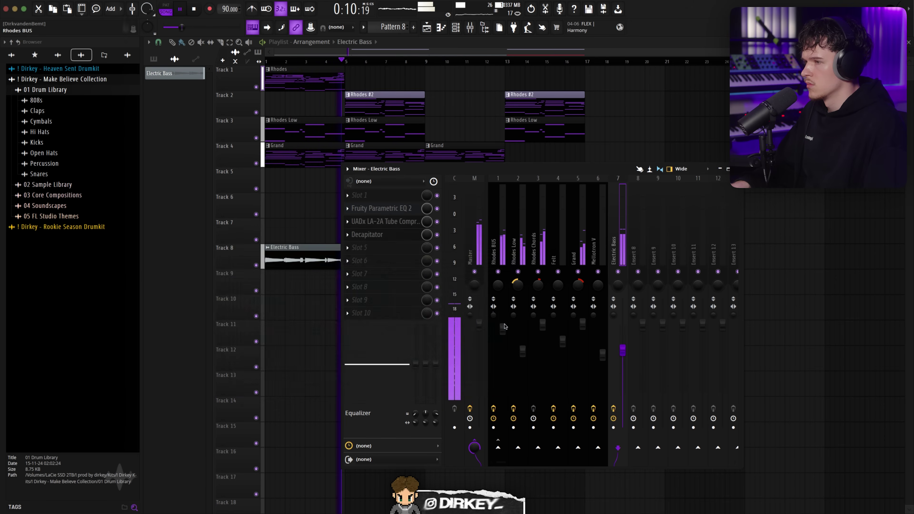
# Step: Create Pattern 9, place four clips of it on Track 8 up to bar 17, and move the Electric Bass clips to Track 10
pyautogui.press('F9')
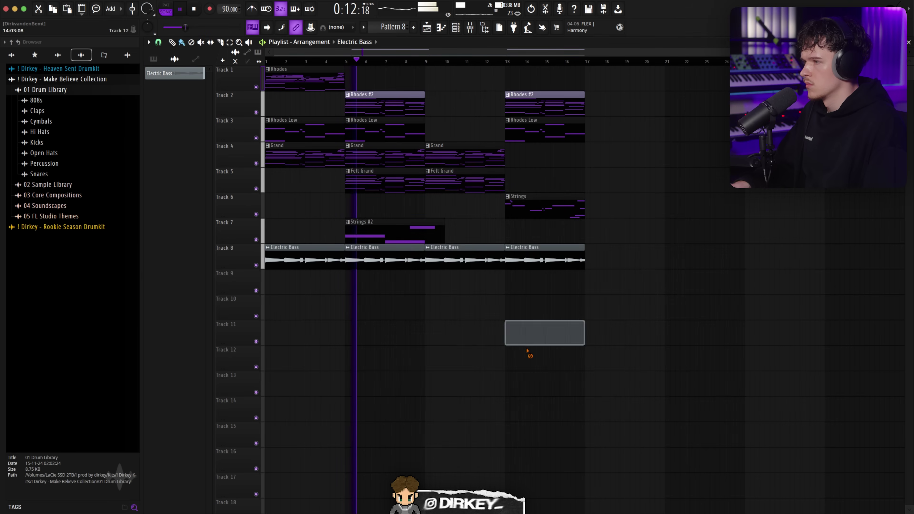
pyautogui.press('F9')
pyautogui.press('F9')
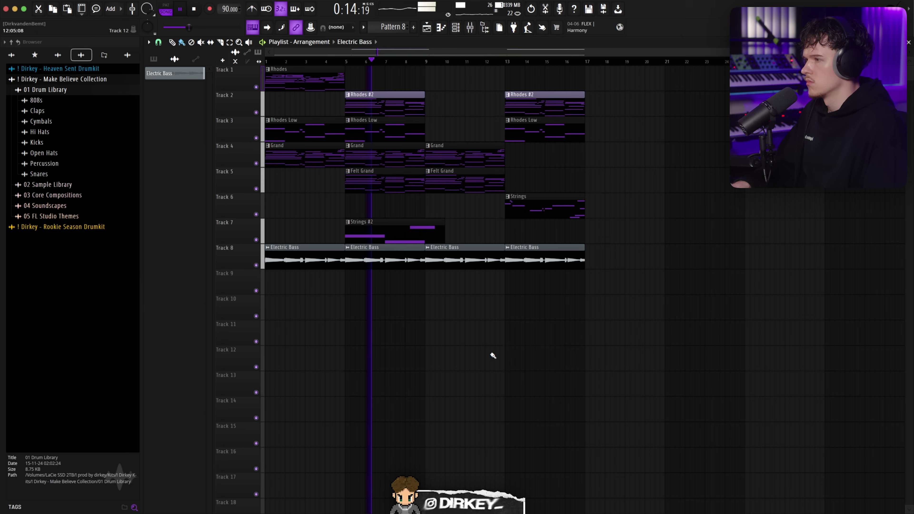
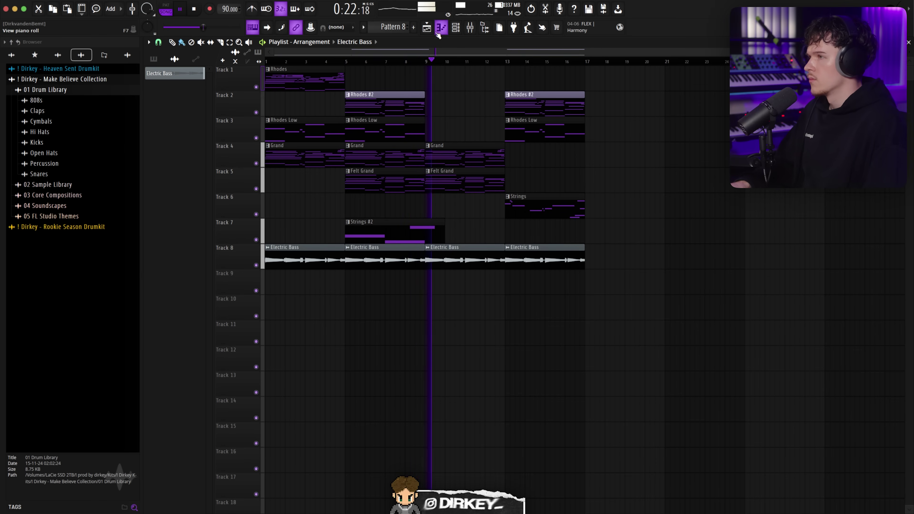
pyautogui.press('F4')
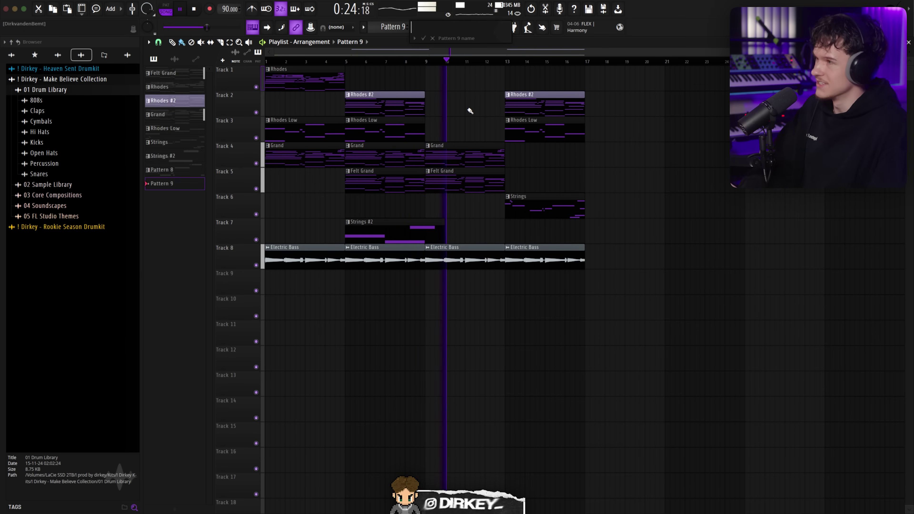
pyautogui.click(275, 282)
pyautogui.moveTo(544, 246); pyautogui.dragTo(585, 259)
pyautogui.press('space')
pyautogui.press('space')
# Step: Add Arcade as a new instrument channel in the channel rack and close its window
pyautogui.press('F6')
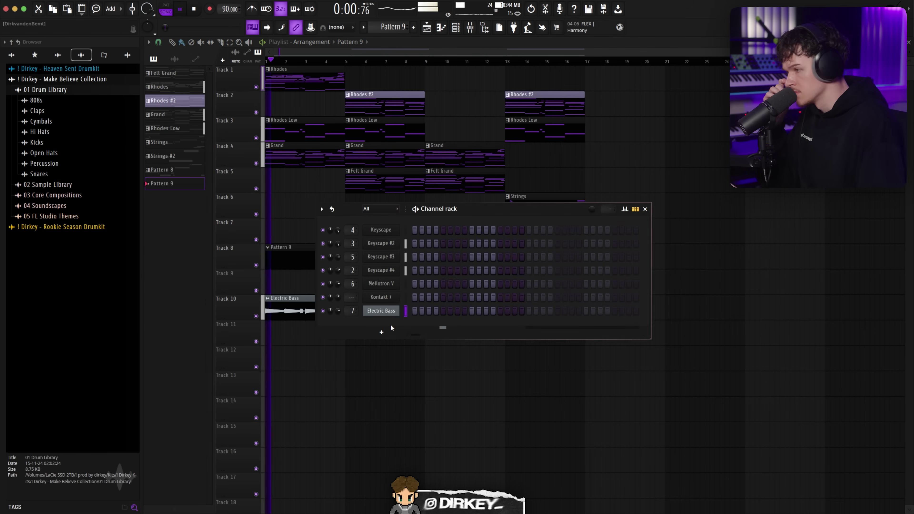
pyautogui.click(382, 332)
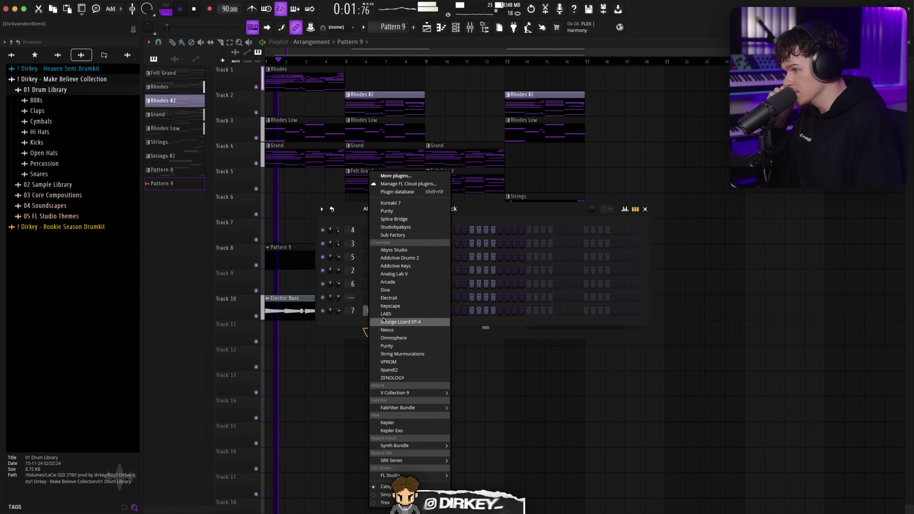
pyautogui.click(401, 282)
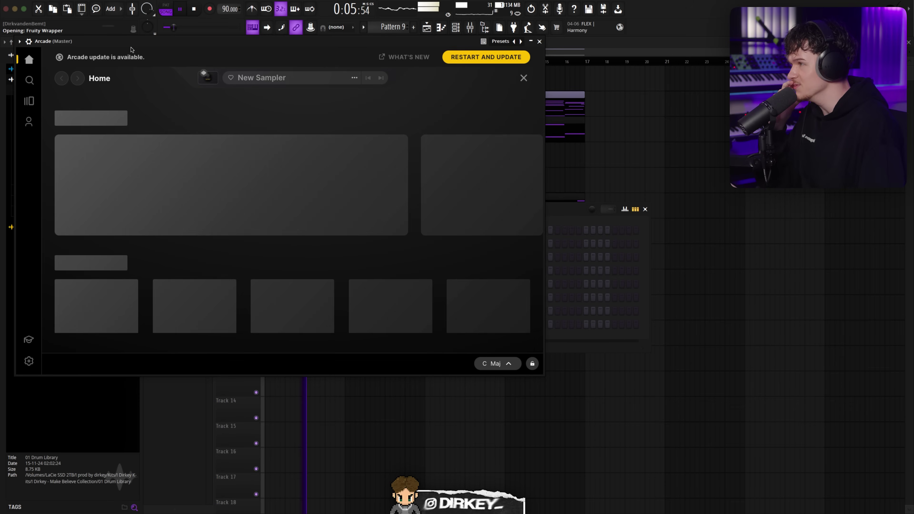
pyautogui.moveTo(131, 41); pyautogui.dragTo(307, 93)
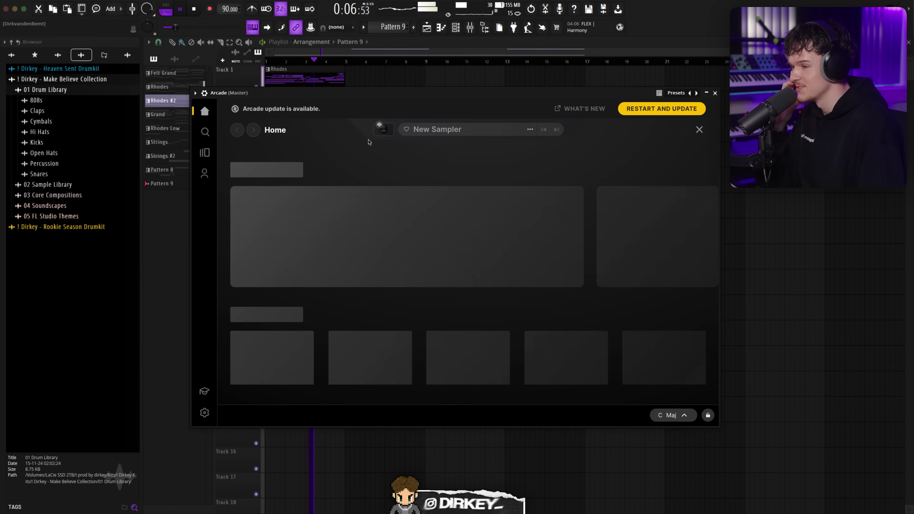
pyautogui.click(714, 92)
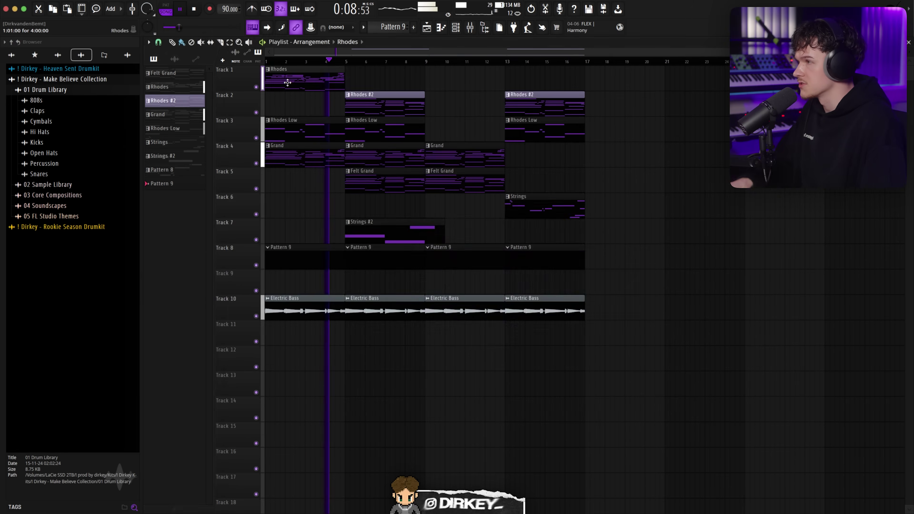
# Step: Reopen Arcade with Pattern 9 selected and the arrangement playing, and set its key to F# Min
pyautogui.click(238, 230)
pyautogui.press('space')
pyautogui.press('Escape')
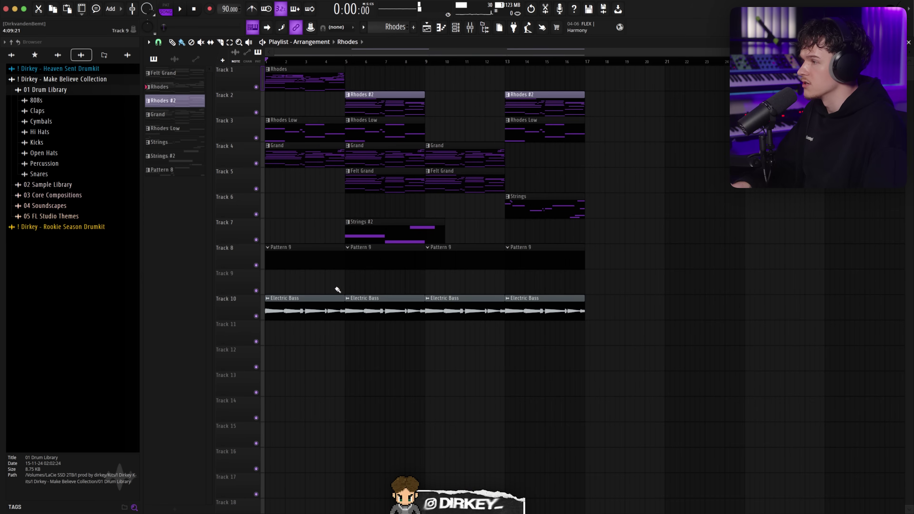
pyautogui.click(455, 27)
pyautogui.press('space')
pyautogui.click(378, 311)
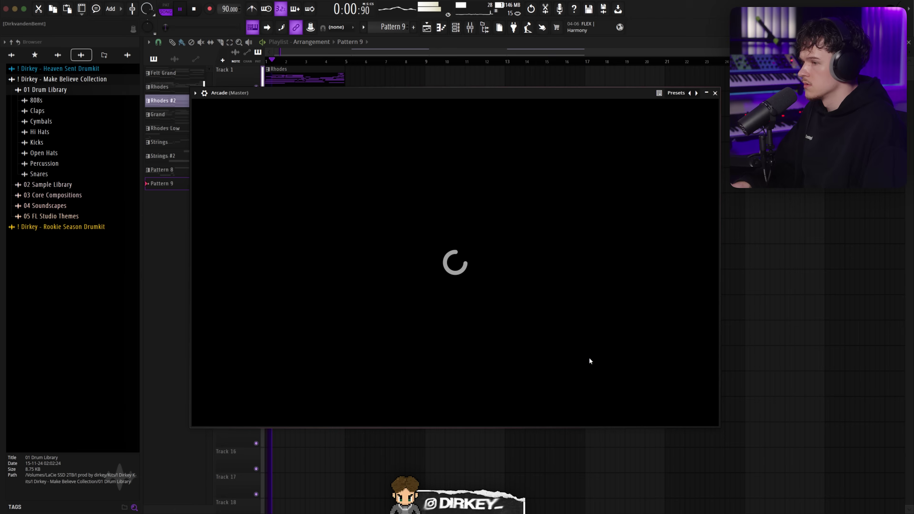
pyautogui.click(671, 415)
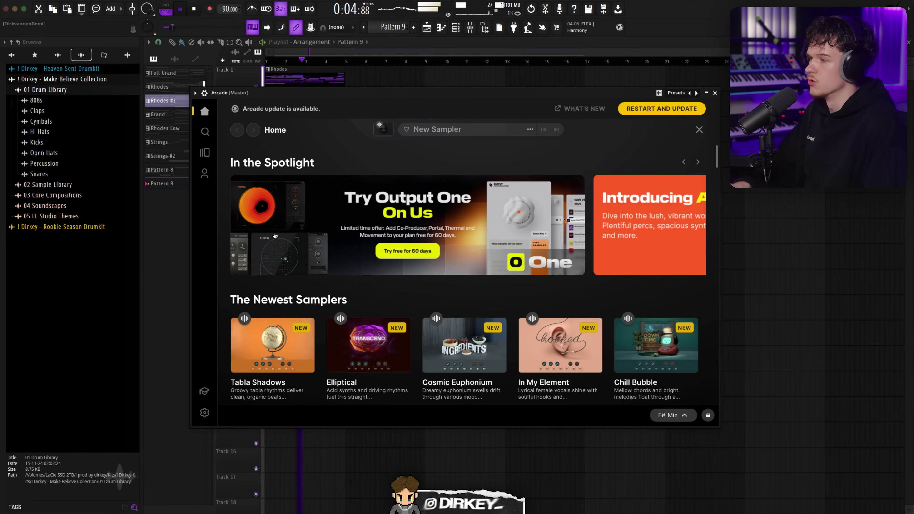
# Step: Browse Arcade's newest samplers and its Lines, previewing Tabla Shadows, Hooked and Distant Voices against the arrangement
pyautogui.moveTo(228, 367)
pyautogui.scroll(-2, 234, 360)
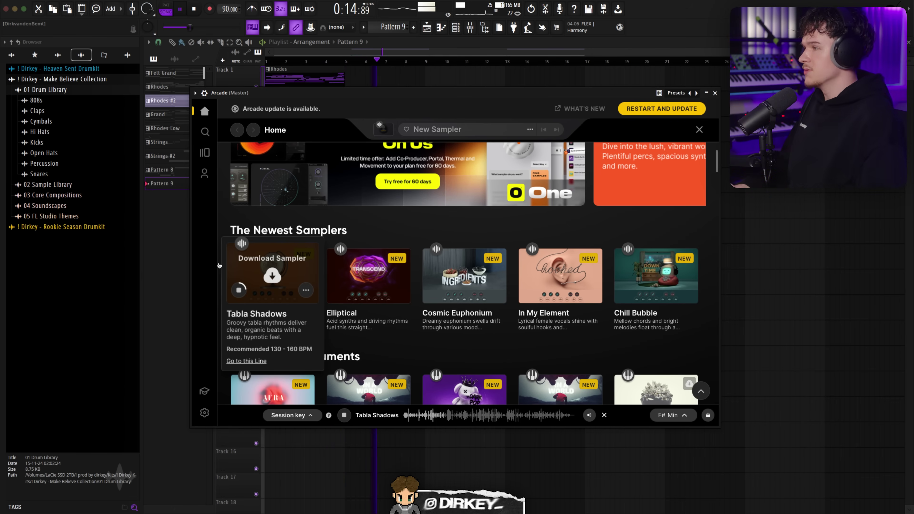
pyautogui.click(204, 152)
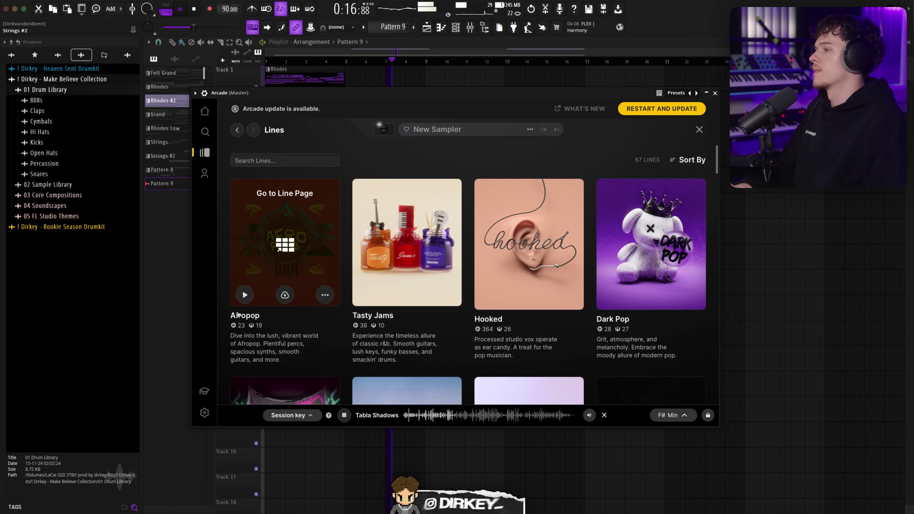
pyautogui.click(489, 295)
pyautogui.scroll(-4, 405, 324)
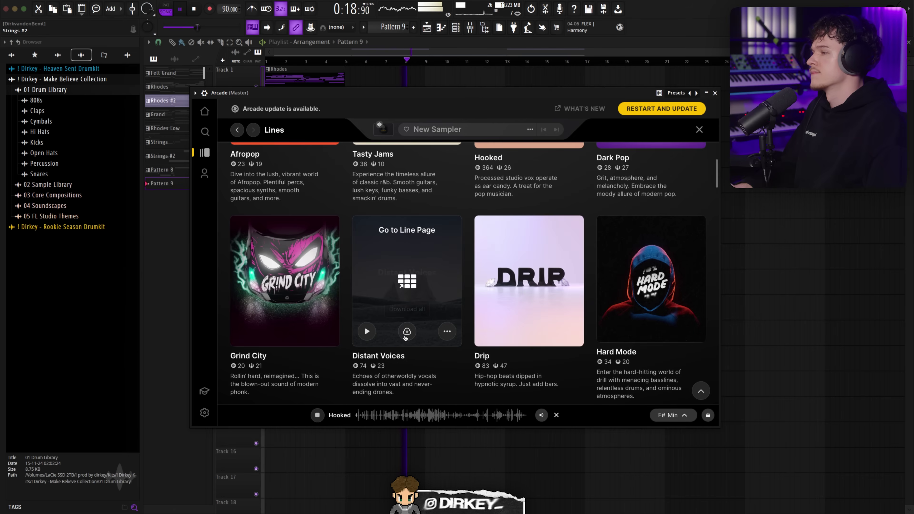
pyautogui.click(368, 331)
pyautogui.scroll(-4, 371, 332)
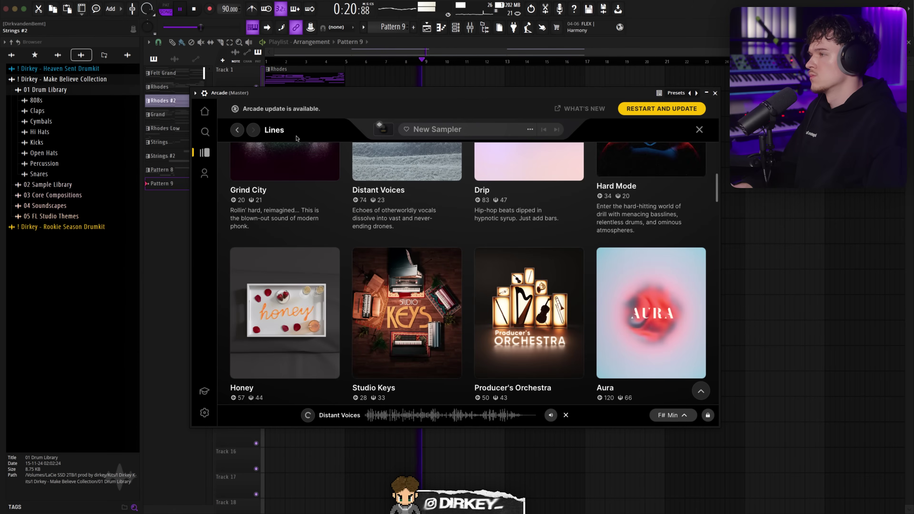
pyautogui.scroll(5, 395, 338)
pyautogui.scroll(-3, 397, 336)
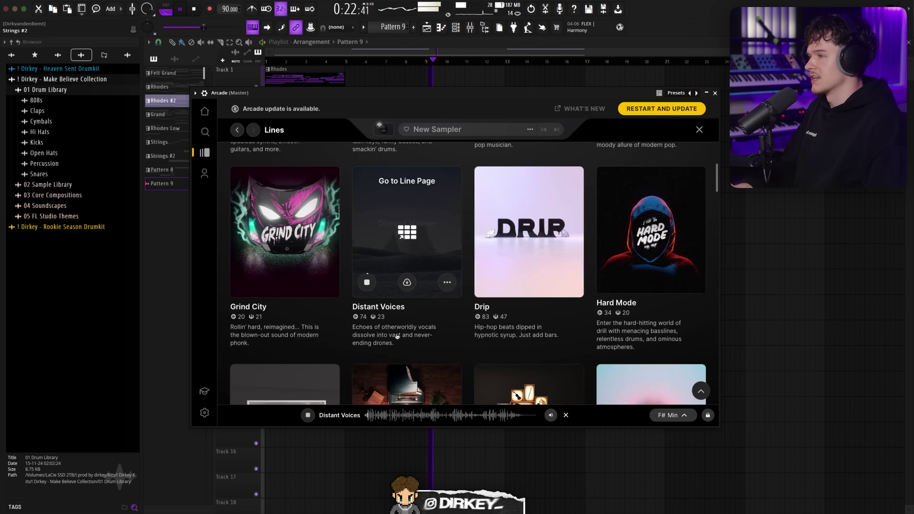
pyautogui.click(365, 284)
pyautogui.scroll(-3, 395, 288)
# Step: Search Arcade's samplers for "saxophone" and preview the All Mine sampler
pyautogui.click(205, 132)
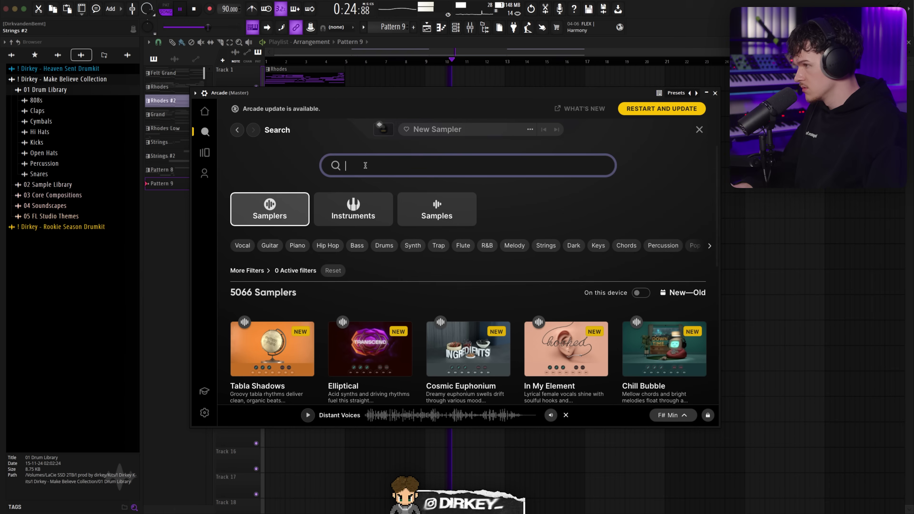
pyautogui.write('saxophone')
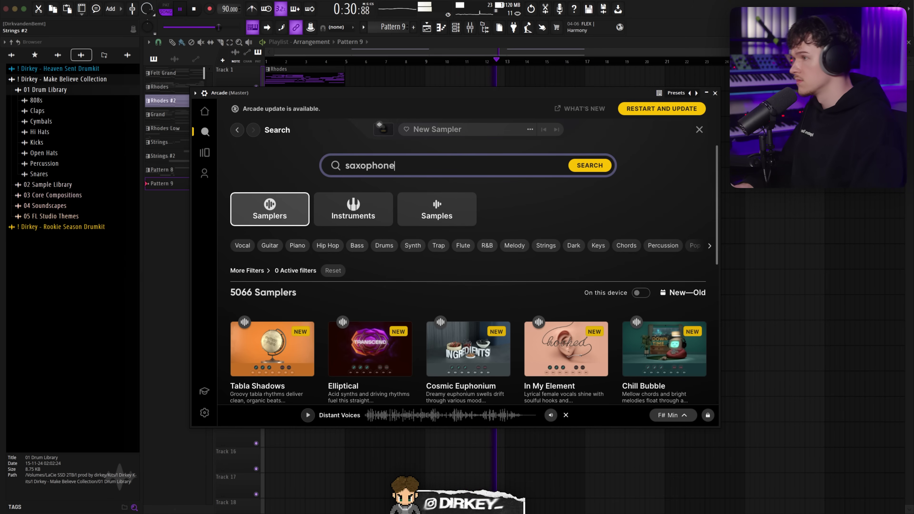
pyautogui.click(603, 166)
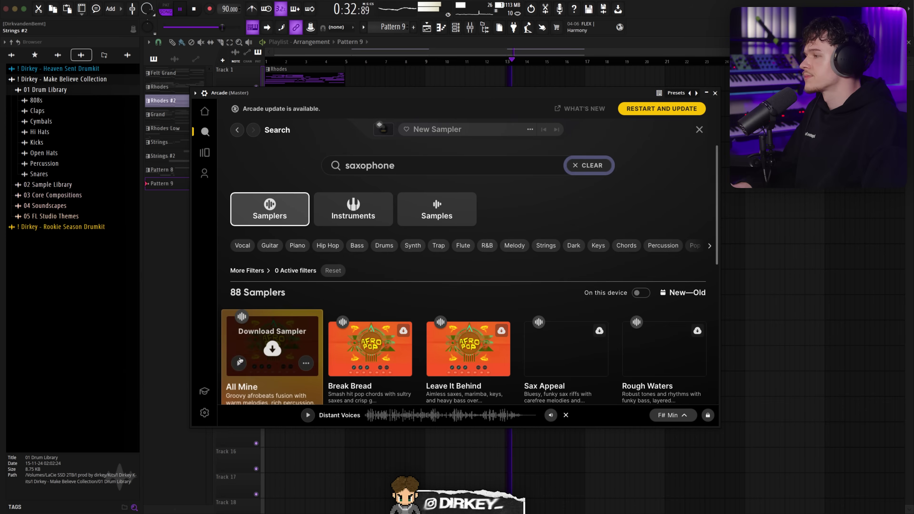
pyautogui.scroll(-2, 249, 302)
pyautogui.click(239, 292)
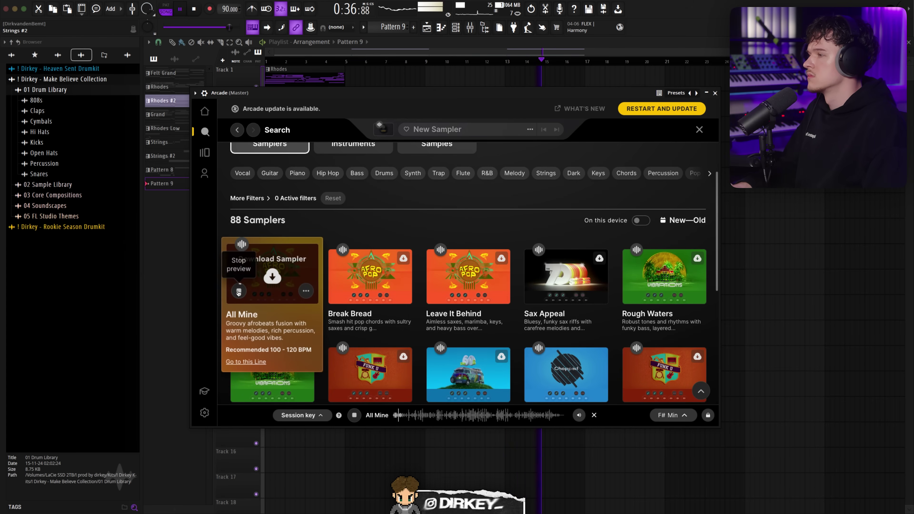
pyautogui.click(237, 290)
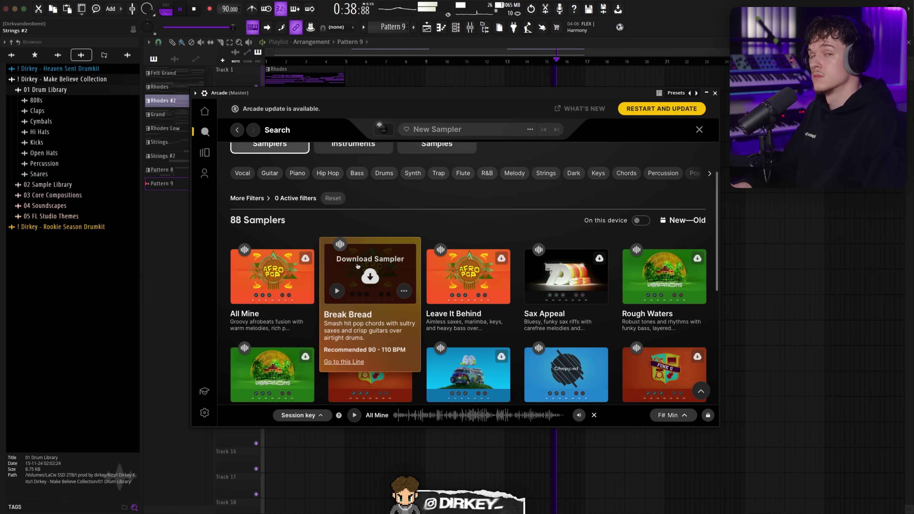
# Step: Preview the Break Bread, Leave It Behind, Stanky Horns and No Shame samplers from the saxophone results
pyautogui.click(337, 290)
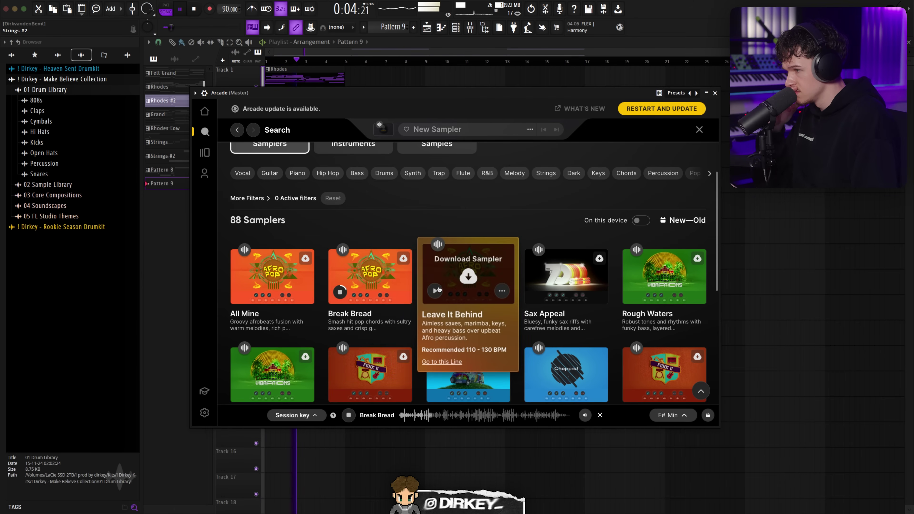
pyautogui.click(434, 290)
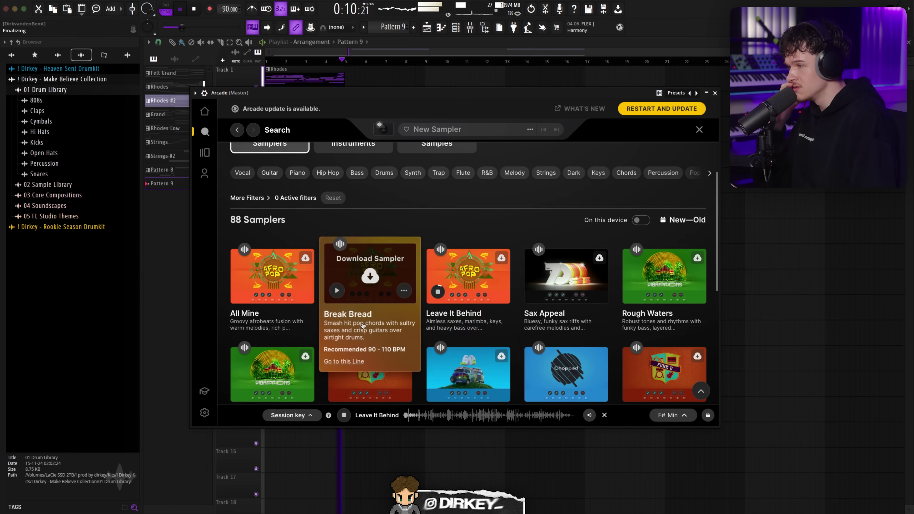
pyautogui.scroll(-3, 338, 306)
pyautogui.click(335, 302)
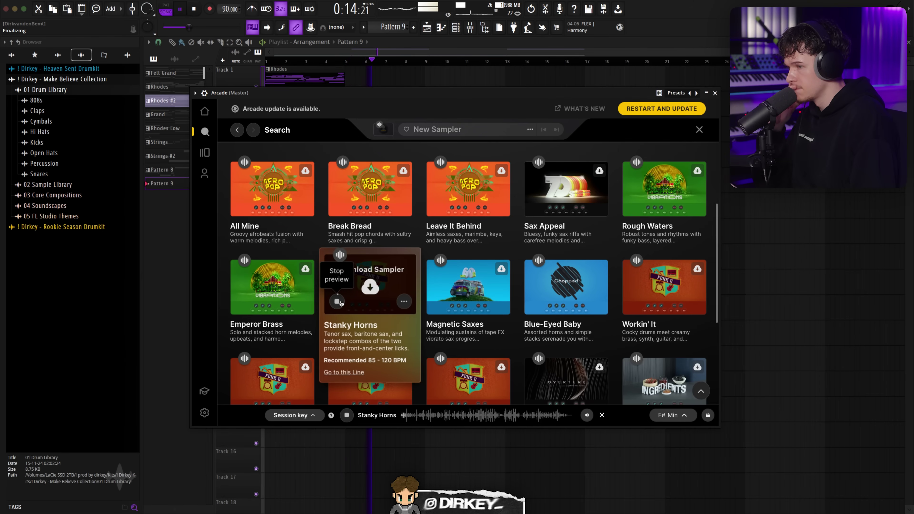
pyautogui.scroll(-3, 341, 303)
pyautogui.click(237, 342)
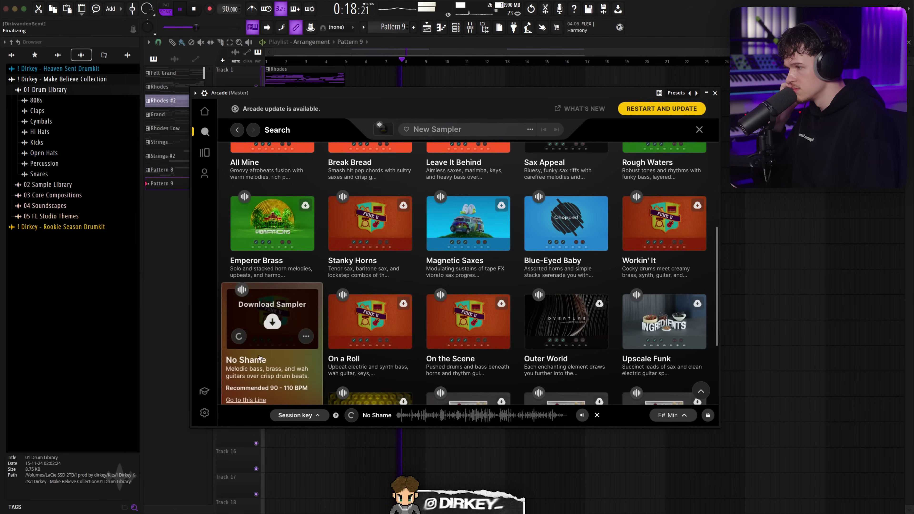
# Step: Preview the Emperor Brass and On the Scene samplers from the saxophone results
pyautogui.click(240, 239)
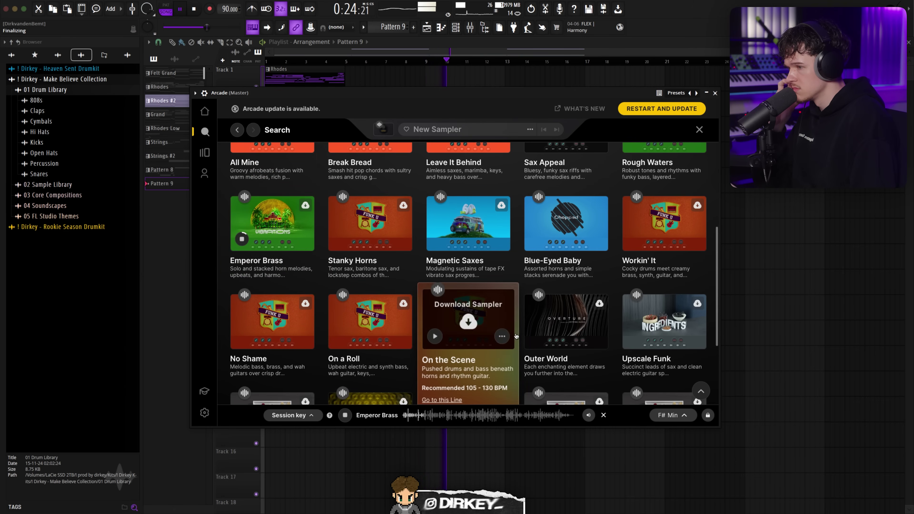
pyautogui.click(433, 336)
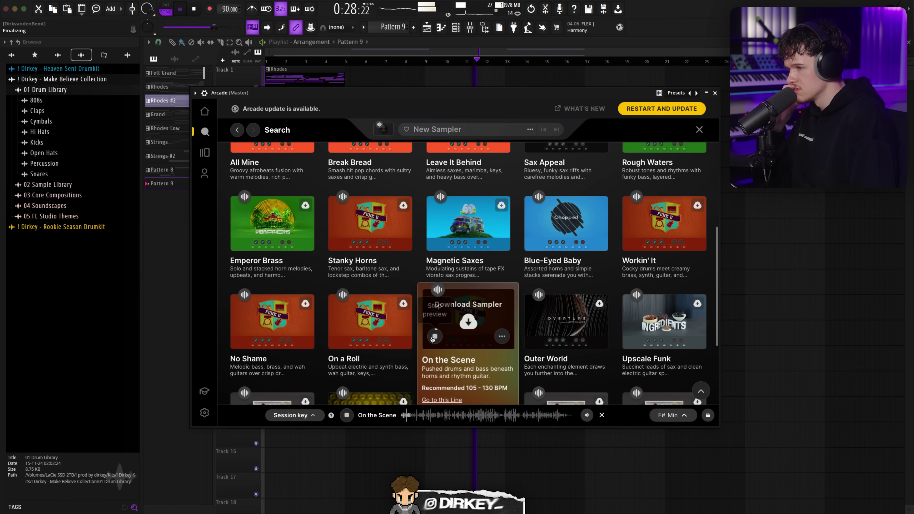
pyautogui.click(435, 336)
# Step: Download the All Mine sampler, load it into Arcade and close the plugin window
pyautogui.scroll(5, 324, 306)
pyautogui.click(266, 343)
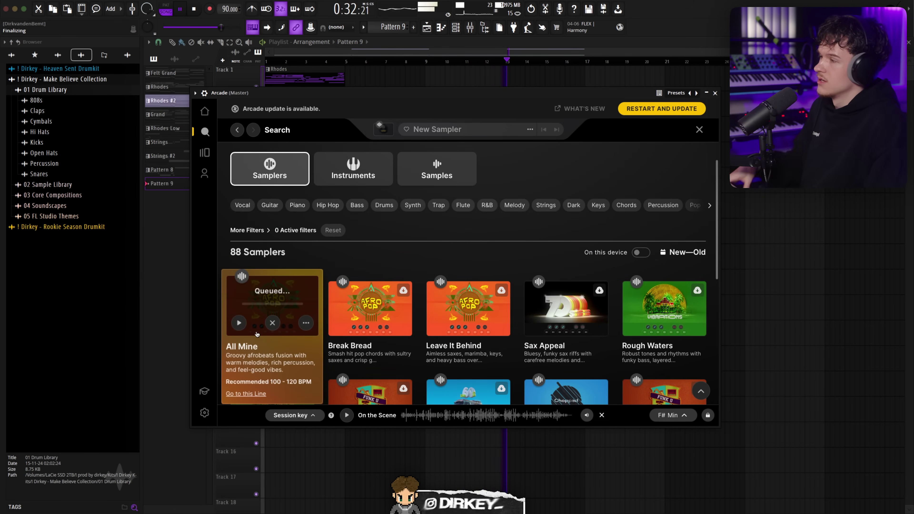
pyautogui.click(272, 314)
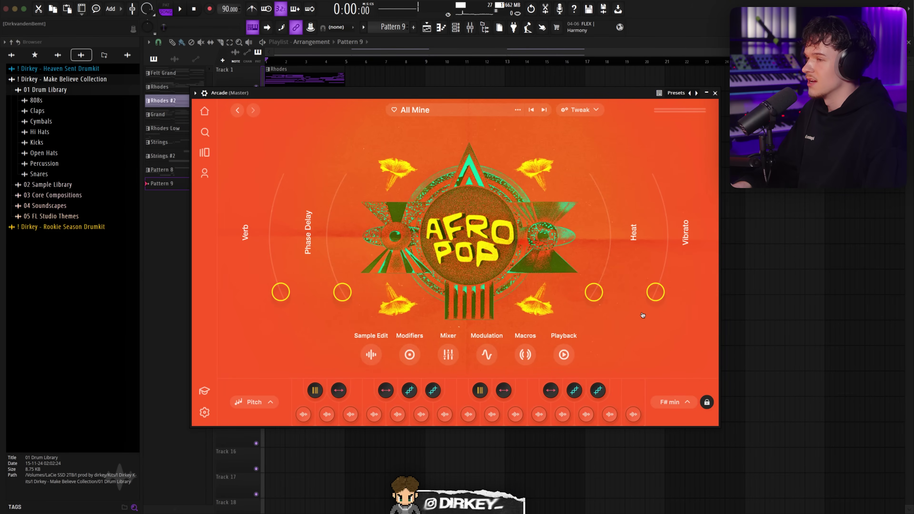
pyautogui.click(714, 94)
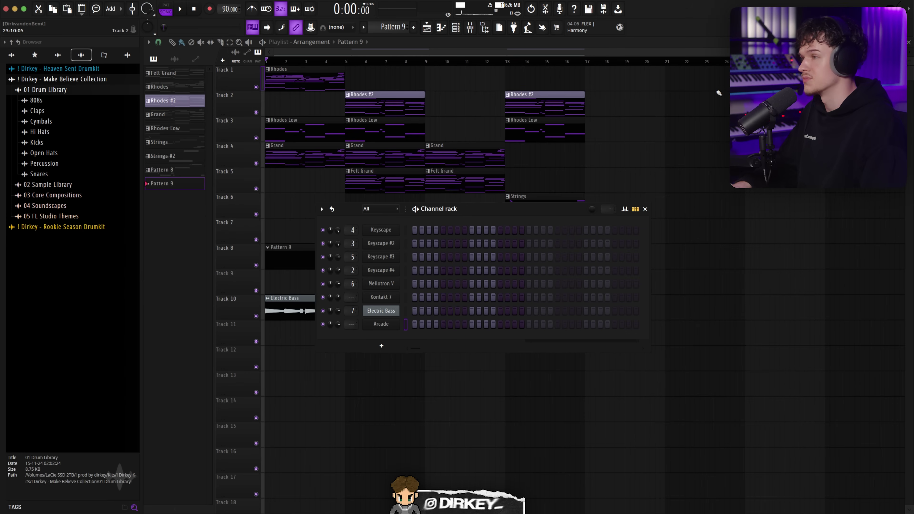
# Step: Open Arcade's piano roll for Pattern 9, place a long F4 note from bar 1 into bar 2 and play it
pyautogui.rightClick(380, 325)
pyautogui.click(413, 324)
pyautogui.press('space')
pyautogui.moveTo(233, 204)
pyautogui.mouseDown()
pyautogui.moveTo(201, 213)
pyautogui.moveTo(166, 153)
pyautogui.moveTo(159, 107)
pyautogui.mouseUp()
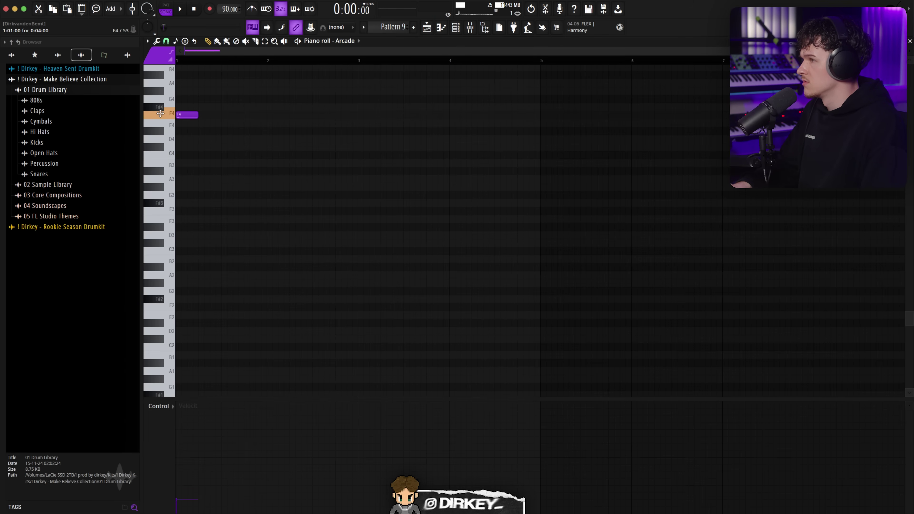
pyautogui.click(190, 122)
pyautogui.rightClick(197, 122)
pyautogui.moveTo(215, 121); pyautogui.dragTo(335, 121)
pyautogui.press('space')
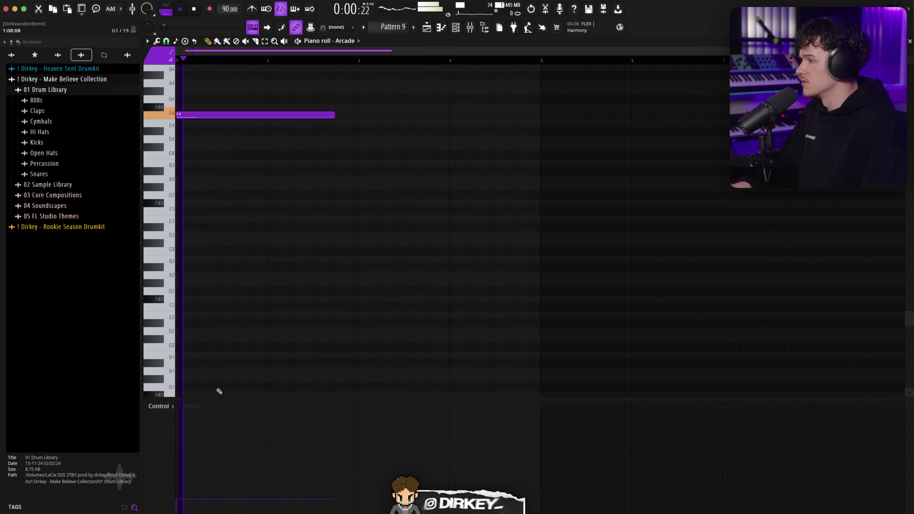
pyautogui.scroll(5, 216, 272)
pyautogui.press('space')
# Step: Remove the F4 test note and place a G#4 note of the same length at bar 1
pyautogui.moveTo(240, 255); pyautogui.dragTo(164, 104)
pyautogui.rightClick(201, 106)
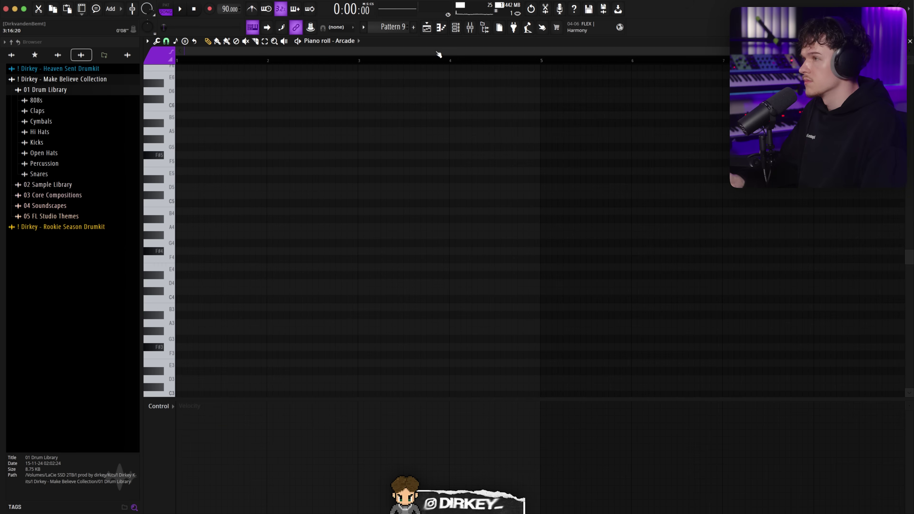
pyautogui.moveTo(193, 301)
pyautogui.mouseDown()
pyautogui.moveTo(172, 273)
pyautogui.moveTo(168, 284)
pyautogui.moveTo(166, 234)
pyautogui.mouseUp()
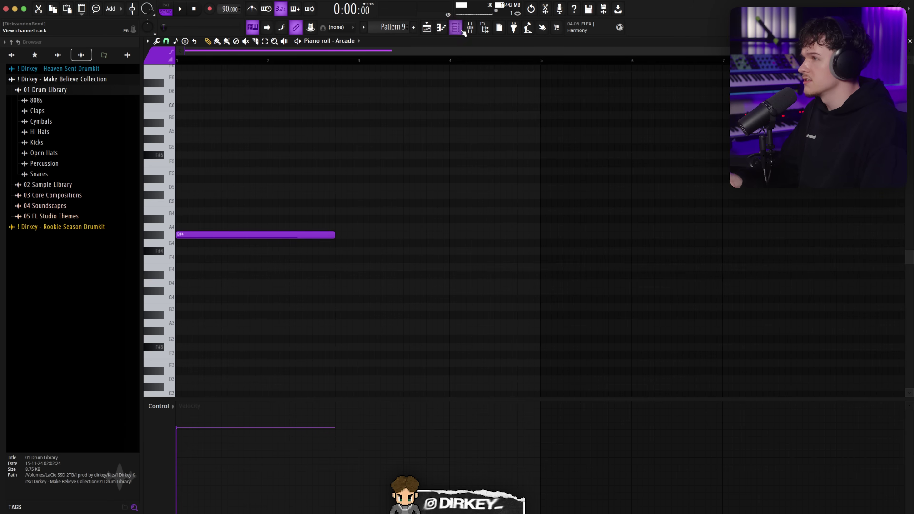
# Step: Reopen Arcade and audition All Mine's conga, sub deep phrase and muted guitar samples in its sample editor
pyautogui.press('F6')
pyautogui.click(380, 325)
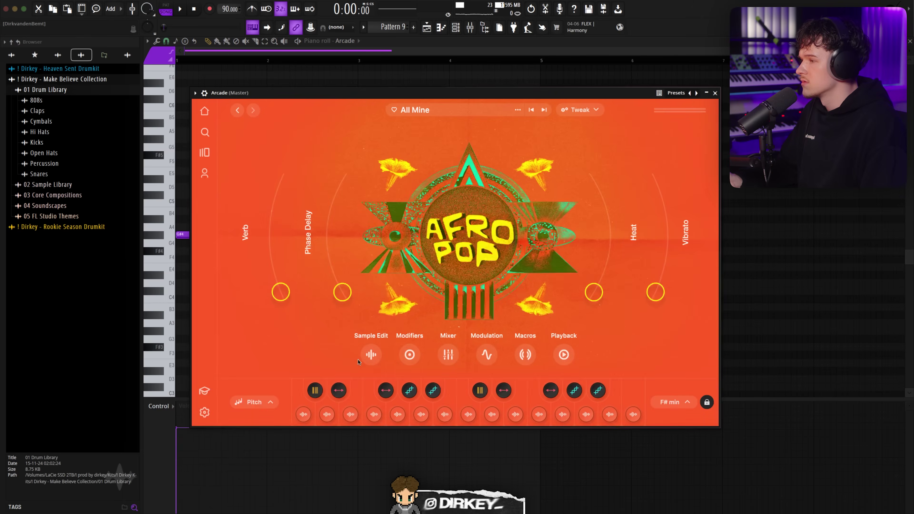
pyautogui.doubleClick(350, 413)
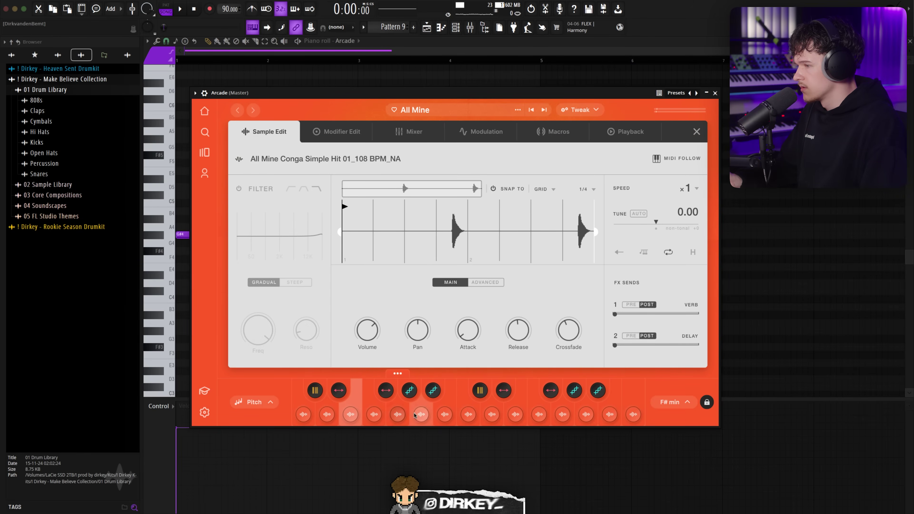
pyautogui.click(468, 414)
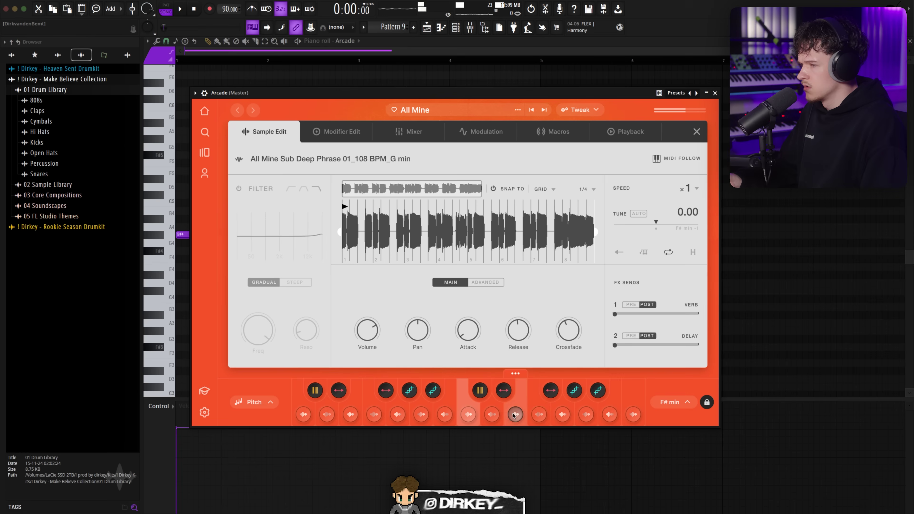
pyautogui.click(562, 414)
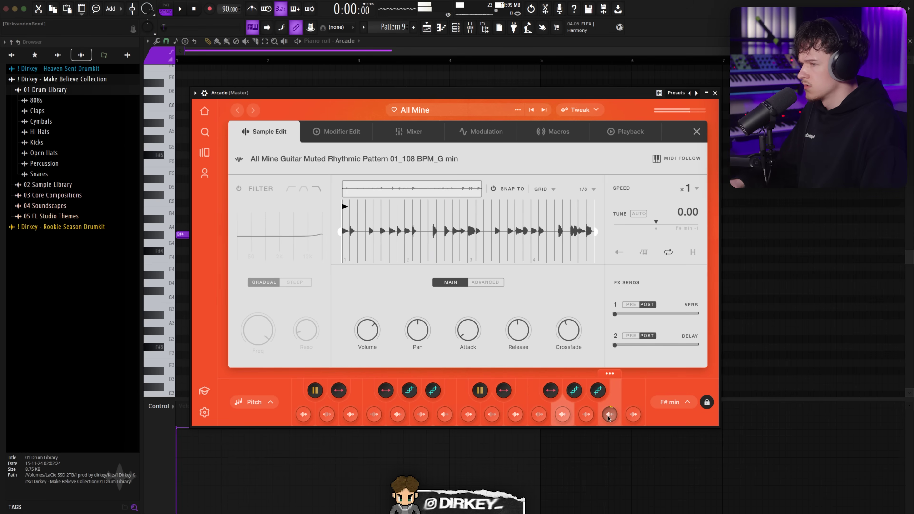
pyautogui.press('Escape')
# Step: Delete the G#4 note, then reopen Arcade, reposition its window and close the sample editor
pyautogui.rightClick(229, 233)
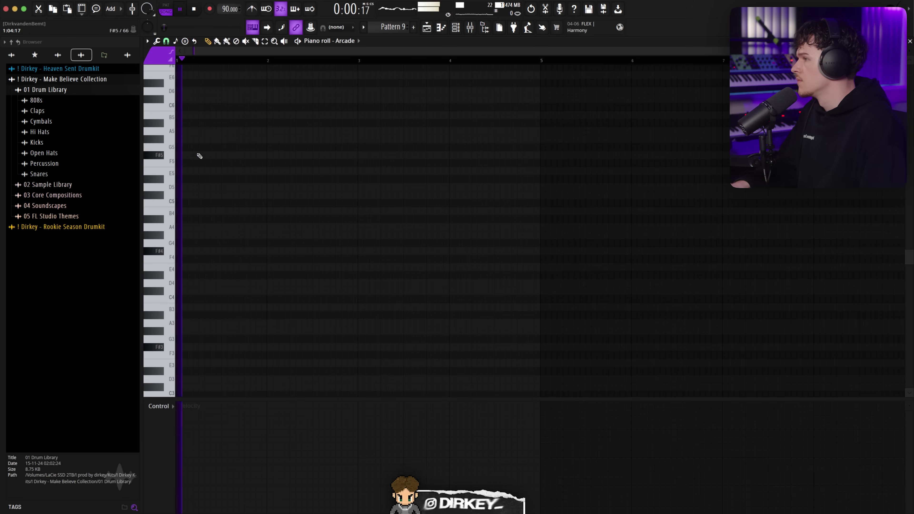
pyautogui.click(456, 29)
pyautogui.click(381, 323)
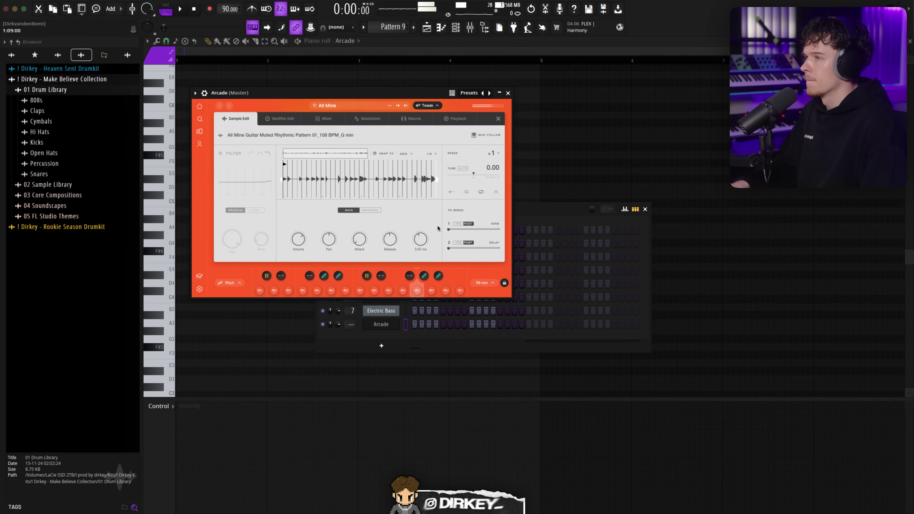
pyautogui.moveTo(334, 97); pyautogui.dragTo(375, 138)
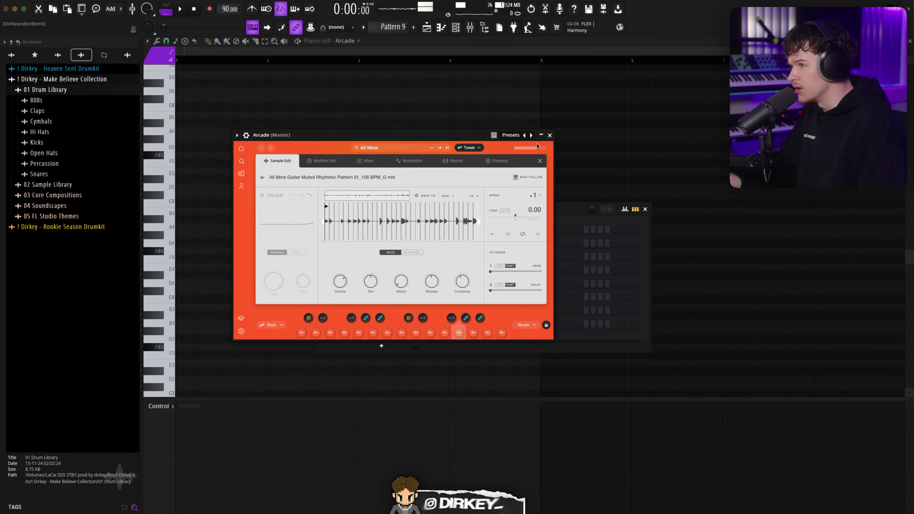
pyautogui.click(465, 148)
pyautogui.click(465, 148)
pyautogui.click(465, 148)
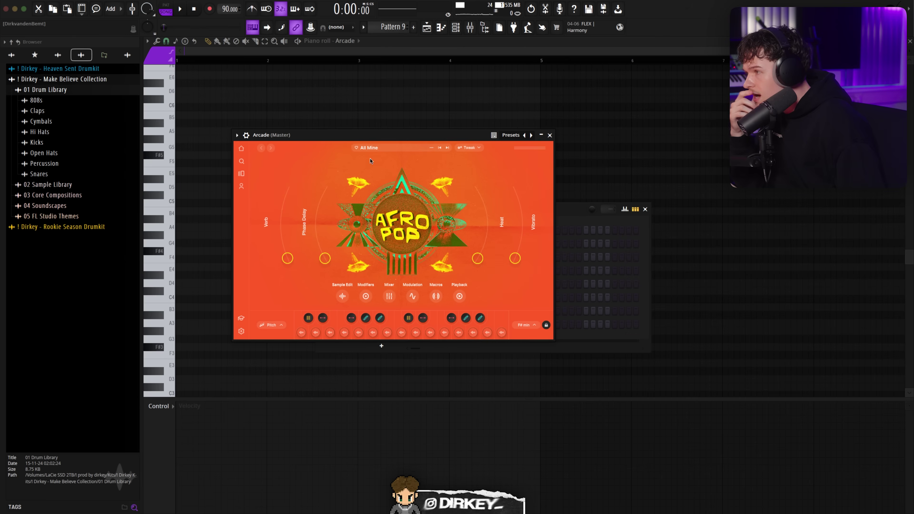
# Step: Set Arcade's window size to Medium, reposition the window and close it
pyautogui.click(241, 330)
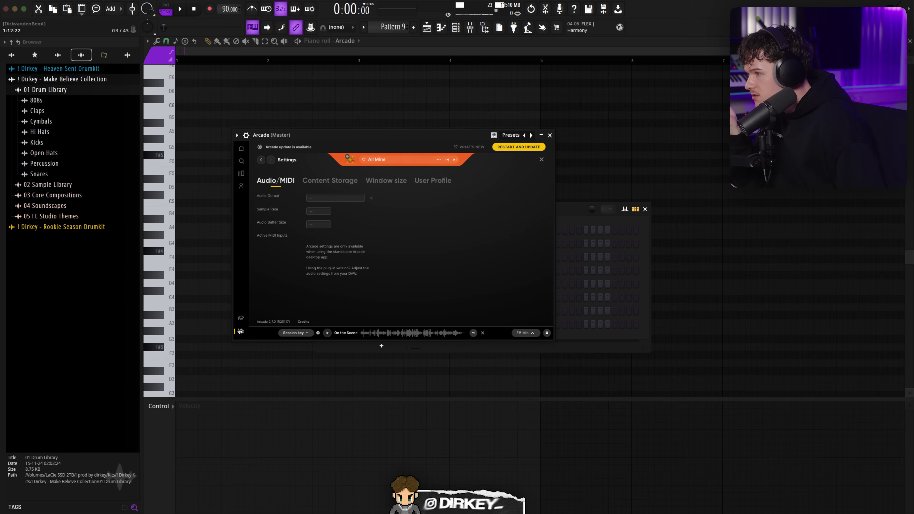
pyautogui.click(385, 181)
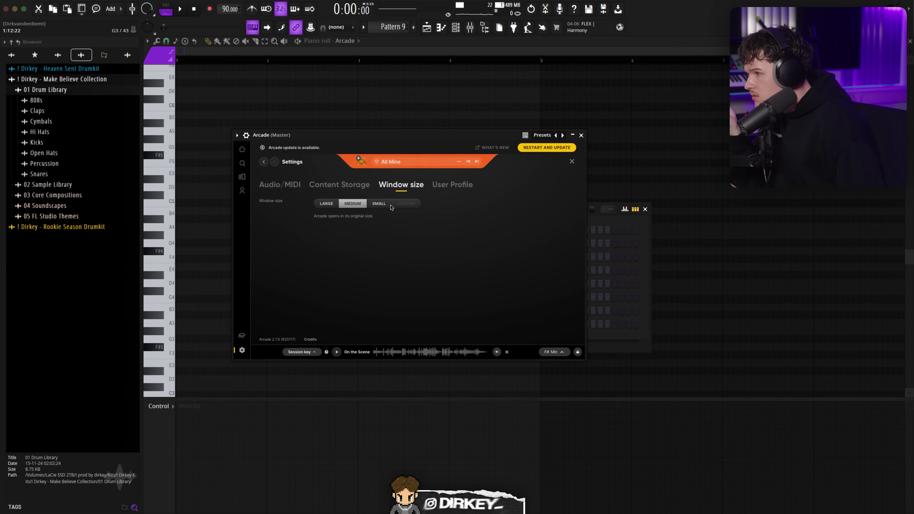
pyautogui.click(319, 198)
pyautogui.click(416, 234)
pyautogui.moveTo(331, 139); pyautogui.dragTo(310, 137)
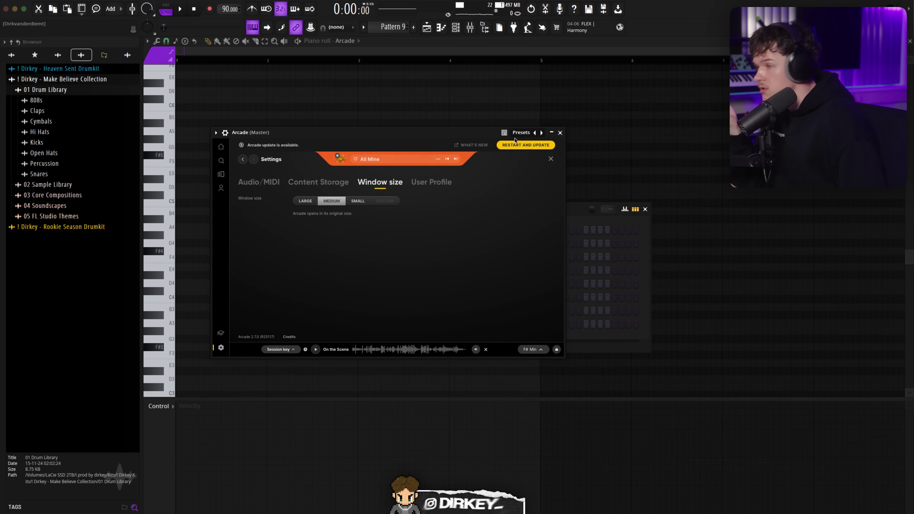
pyautogui.click(561, 134)
# Step: Try a B5 note stretched across bars 1 to 4 during playback, and delete it again
pyautogui.moveTo(184, 122); pyautogui.dragTo(180, 115)
pyautogui.press('space')
pyautogui.moveTo(334, 116); pyautogui.dragTo(539, 137)
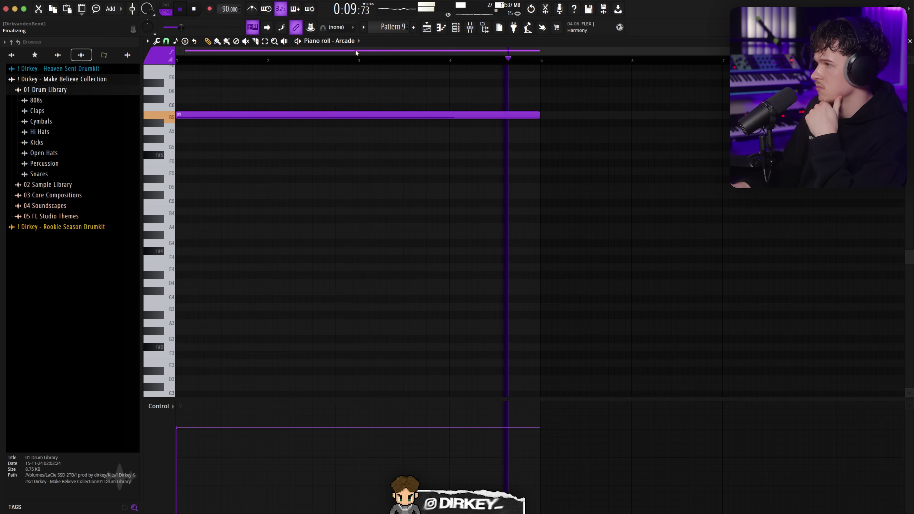
pyautogui.press('space')
pyautogui.rightClick(393, 116)
# Step: Reopen Arcade, set its window size to Large and return to the saxophone sampler search
pyautogui.click(455, 27)
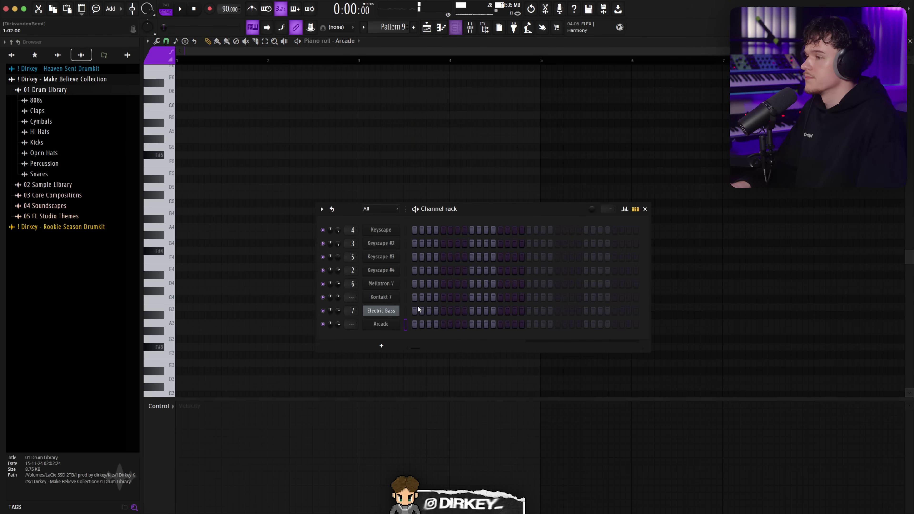
pyautogui.click(382, 323)
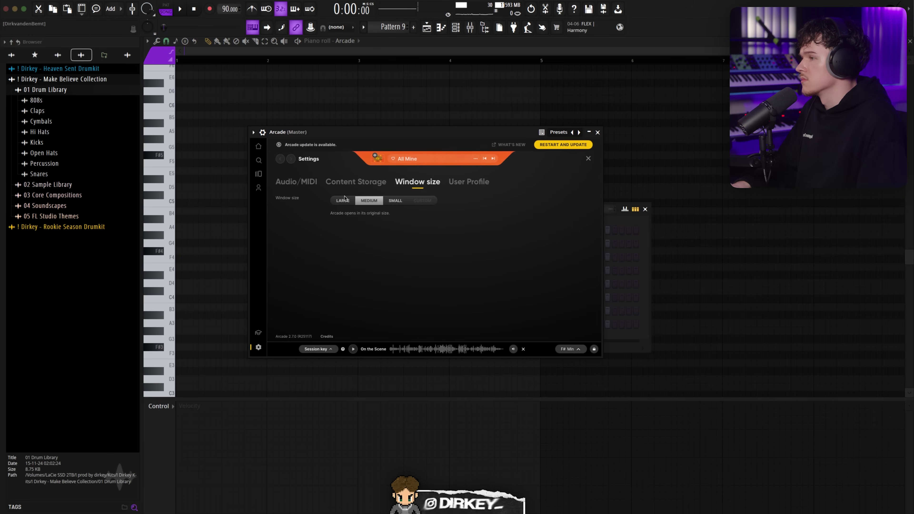
pyautogui.click(344, 200)
pyautogui.click(196, 152)
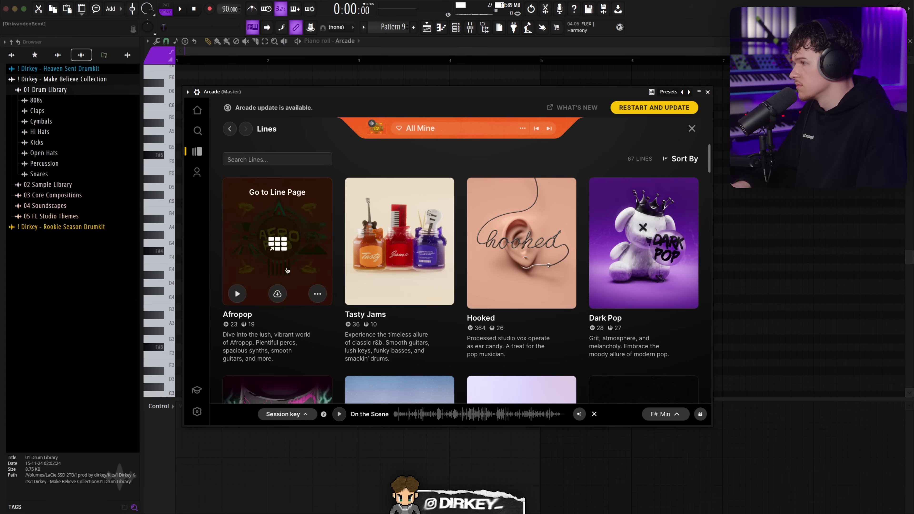
pyautogui.click(193, 131)
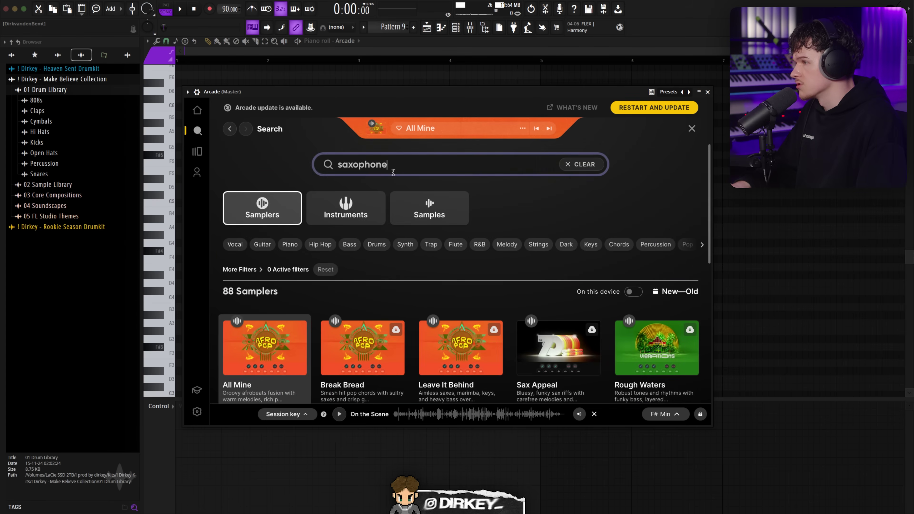
# Step: Preview the Blue-Eyed Baby, Leave It Behind and My Light samplers from the saxophone results
pyautogui.scroll(-5, 377, 216)
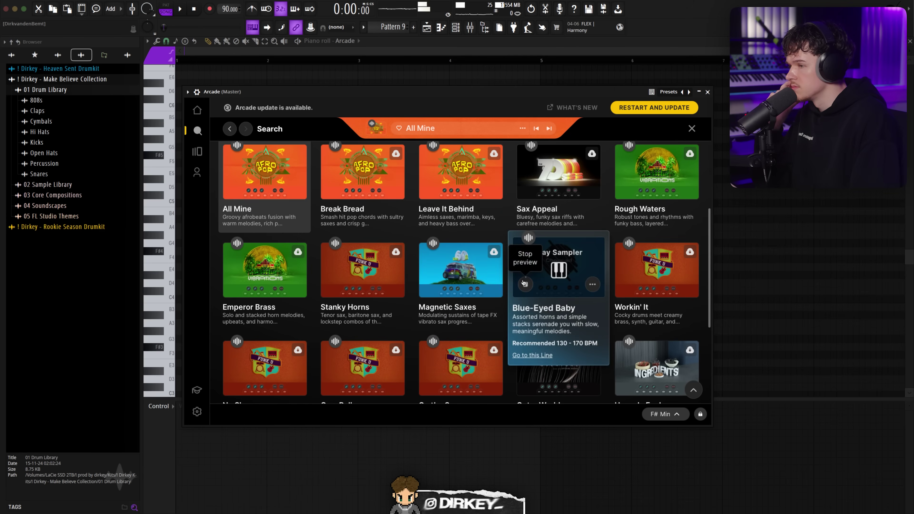
pyautogui.moveTo(334, 189)
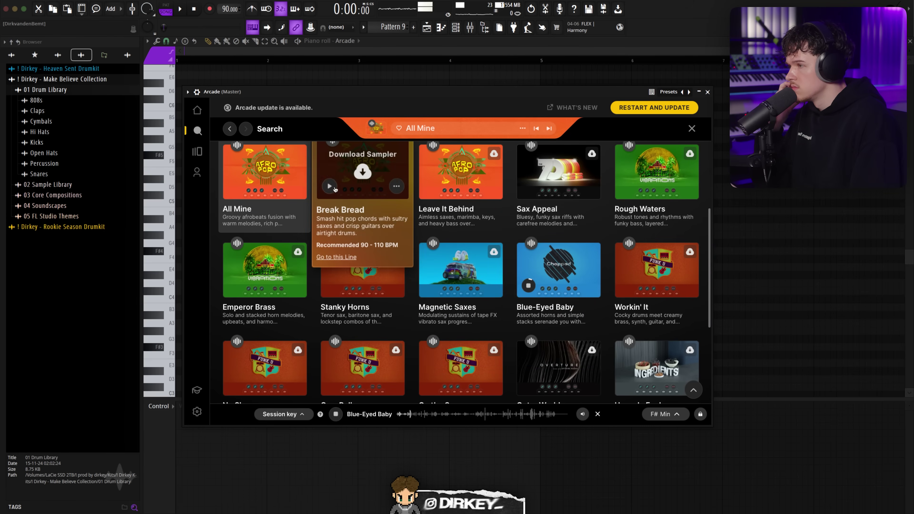
pyautogui.click(428, 186)
pyautogui.scroll(-4, 428, 187)
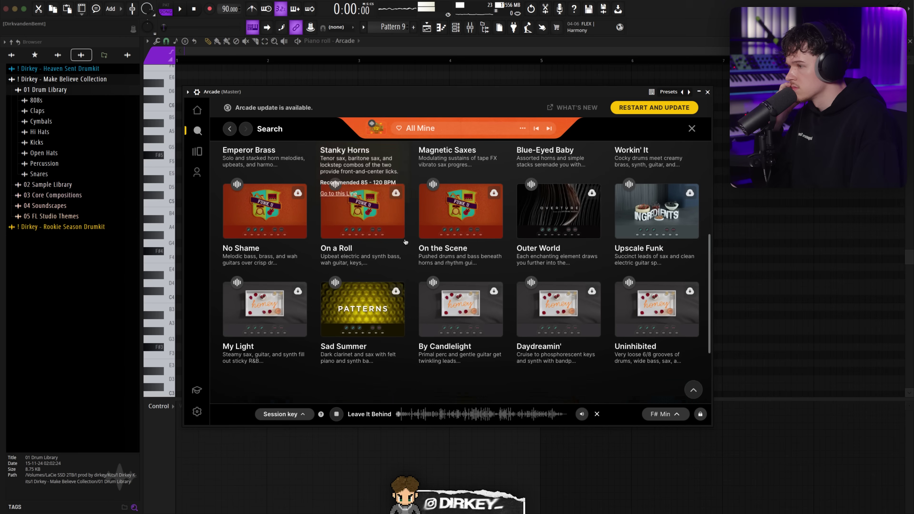
pyautogui.moveTo(232, 328)
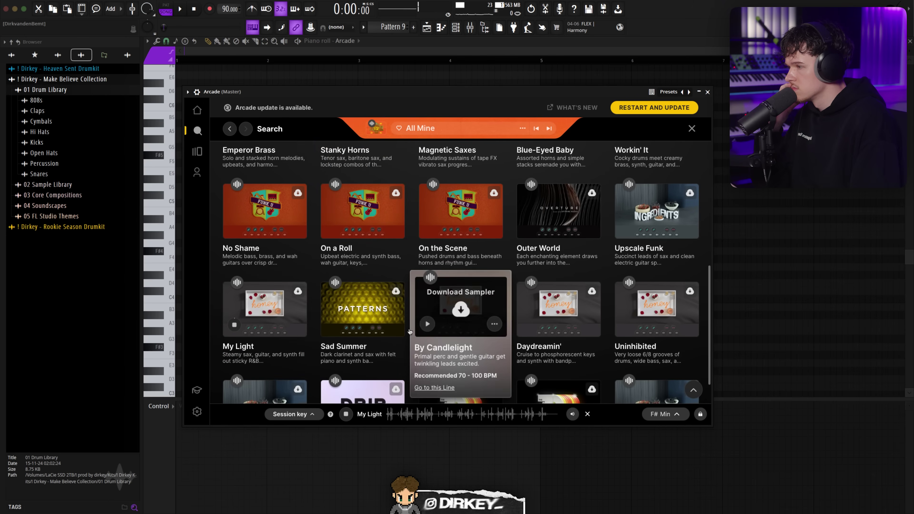
# Step: Preview the By Candlelight, Sad Summer, Recluse Anthem and Max Sax samplers from the saxophone results
pyautogui.moveTo(334, 319)
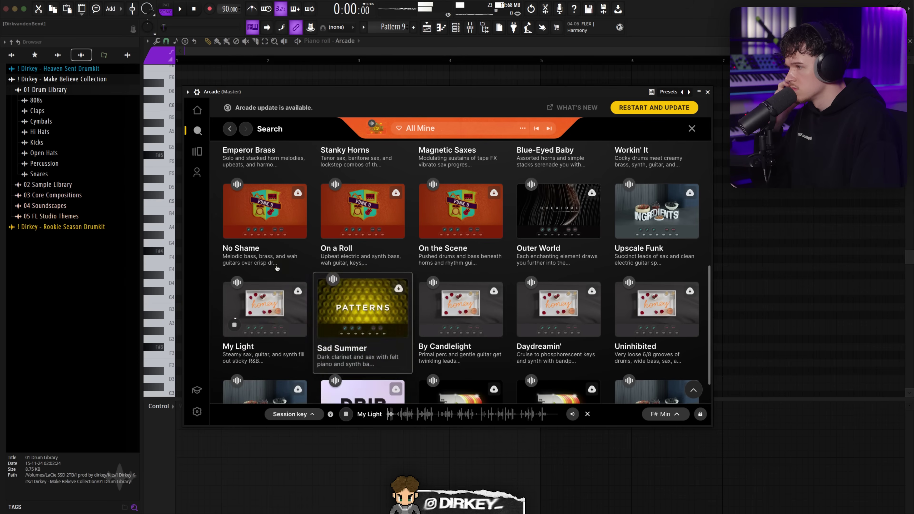
pyautogui.moveTo(483, 342)
pyautogui.click(427, 324)
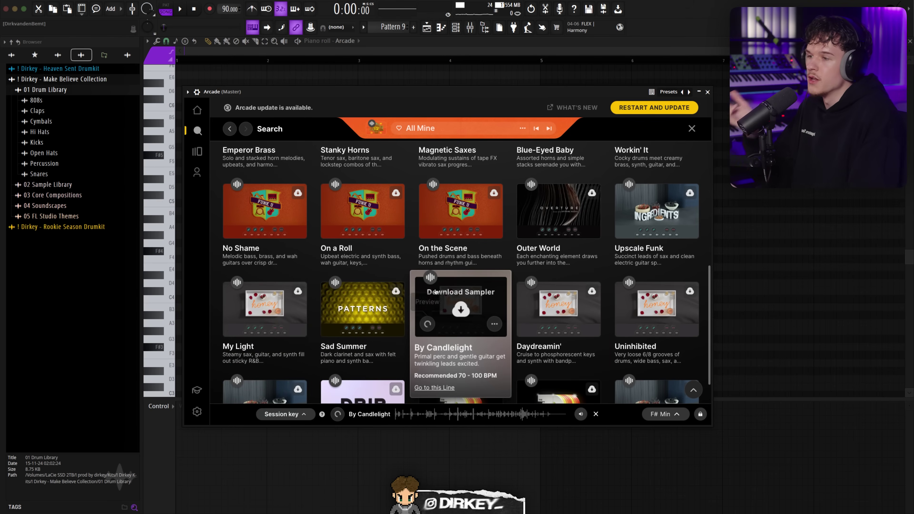
pyautogui.click(329, 324)
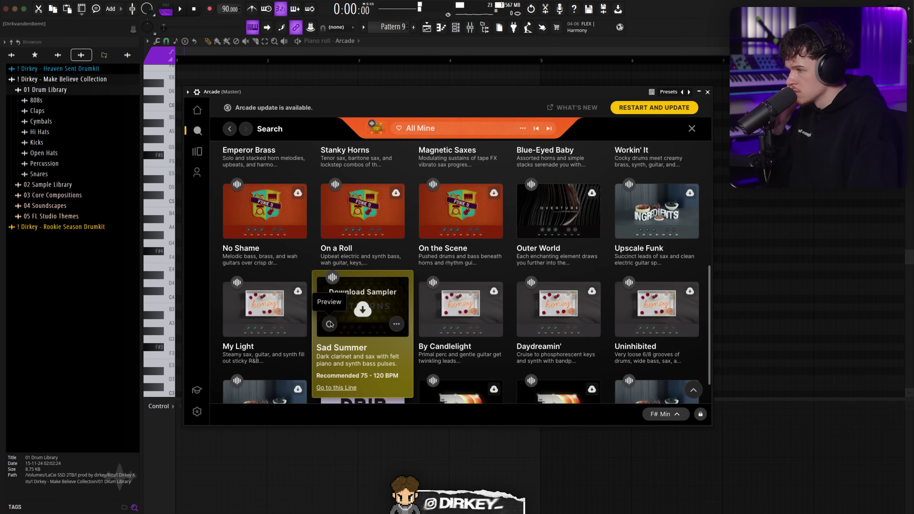
pyautogui.scroll(-4, 332, 310)
pyautogui.moveTo(335, 294)
pyautogui.scroll(2, 335, 293)
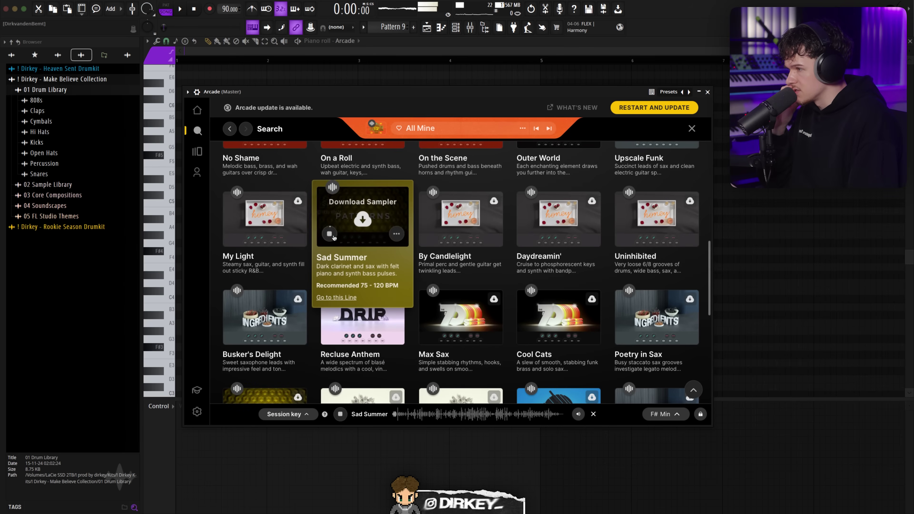
pyautogui.click(329, 331)
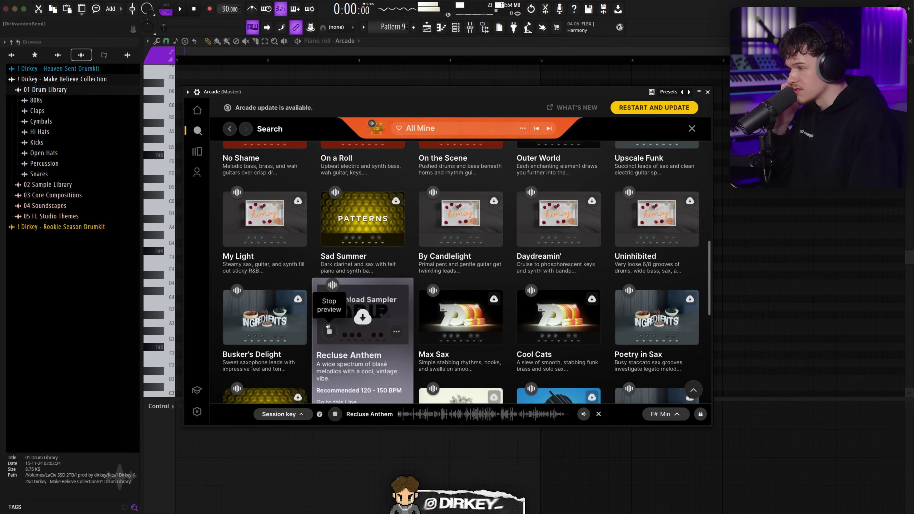
pyautogui.moveTo(423, 326)
pyautogui.scroll(-2, 452, 320)
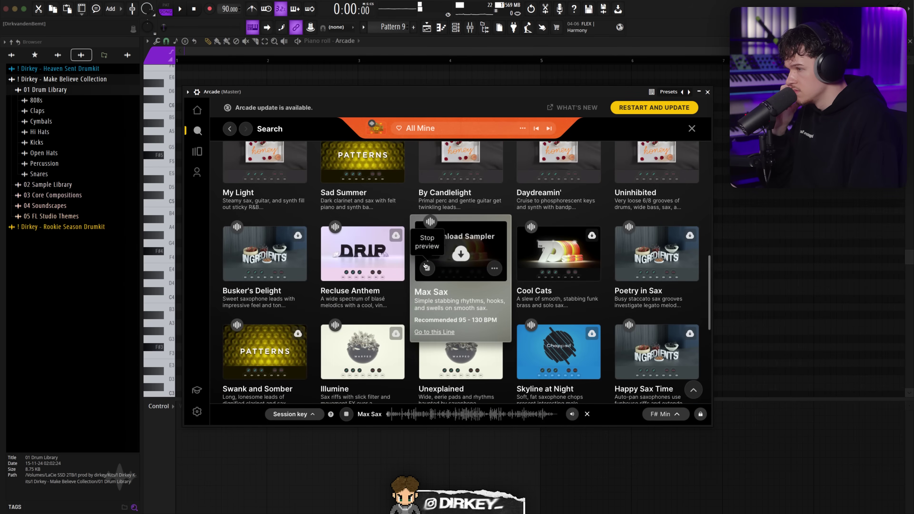
# Step: Preview the Cool Cats, Poetry in Sax and Busker's Delight samplers from the saxophone results
pyautogui.click(525, 269)
pyautogui.scroll(-1, 525, 268)
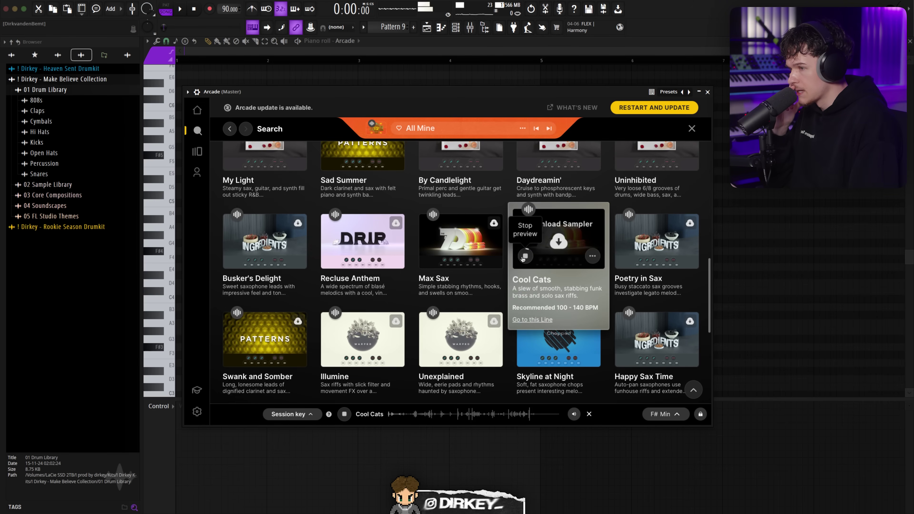
pyautogui.moveTo(621, 257)
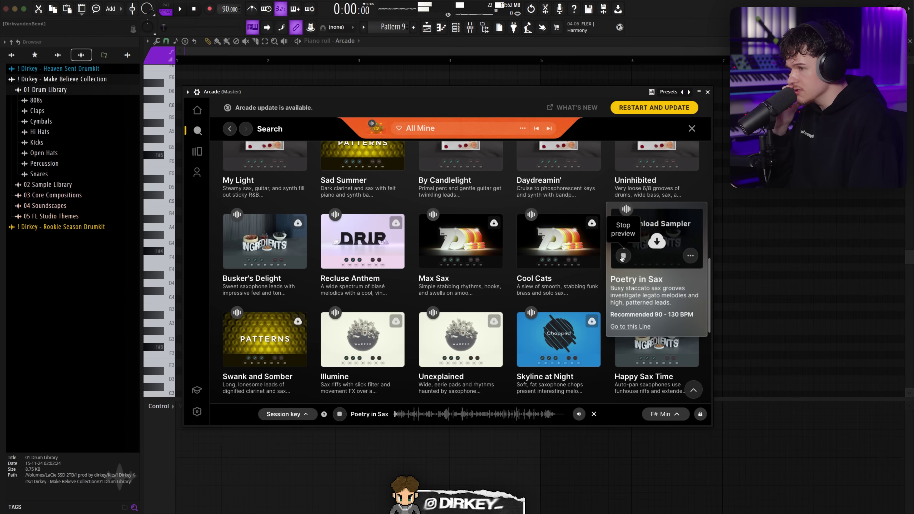
pyautogui.moveTo(236, 262)
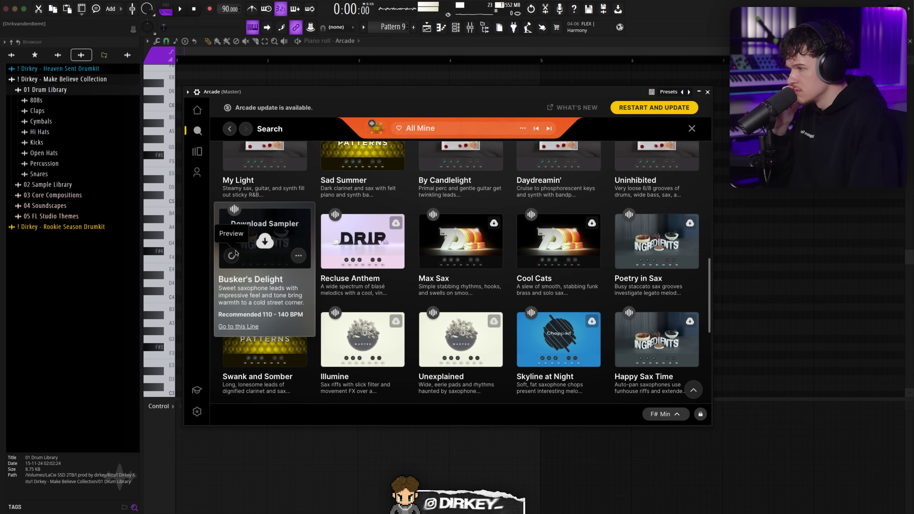
# Step: Preview the Happy Sax Time sampler while Busker's Delight downloads, and load Busker's Delight
pyautogui.scroll(-4, 236, 253)
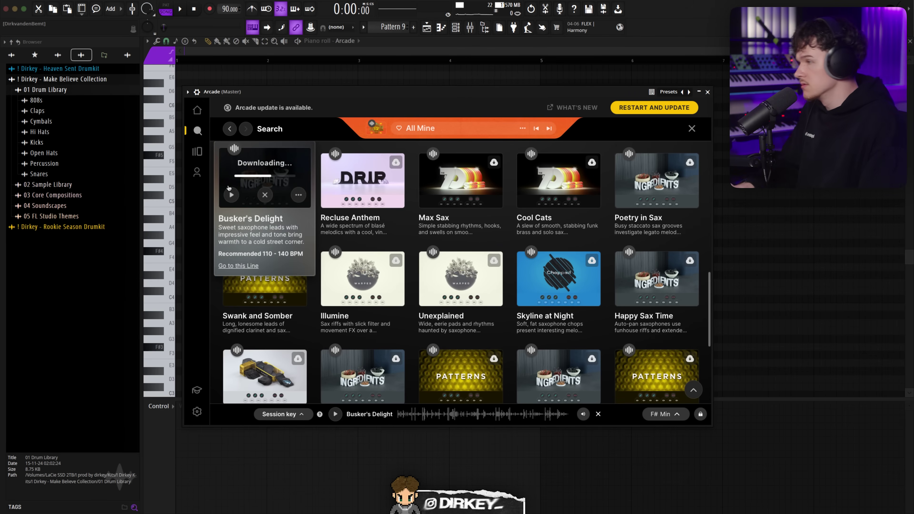
pyautogui.click(626, 294)
pyautogui.moveTo(431, 296)
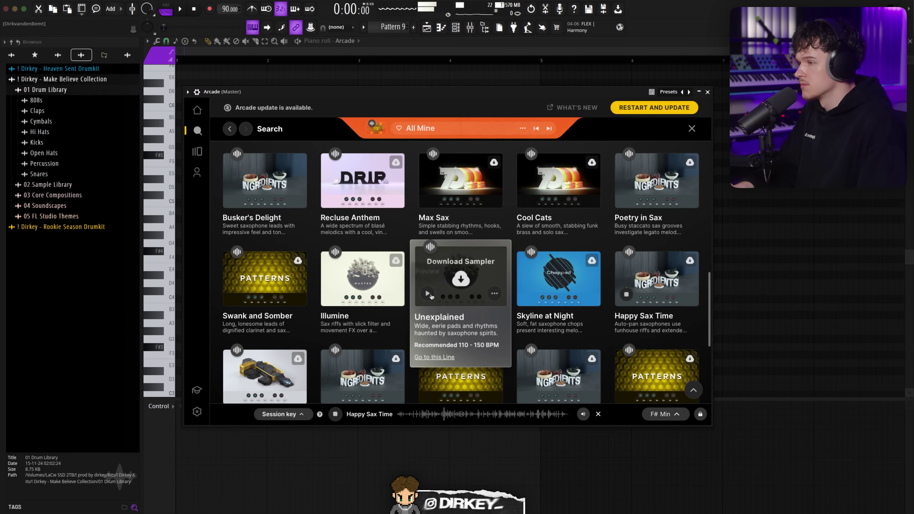
pyautogui.scroll(1, 258, 219)
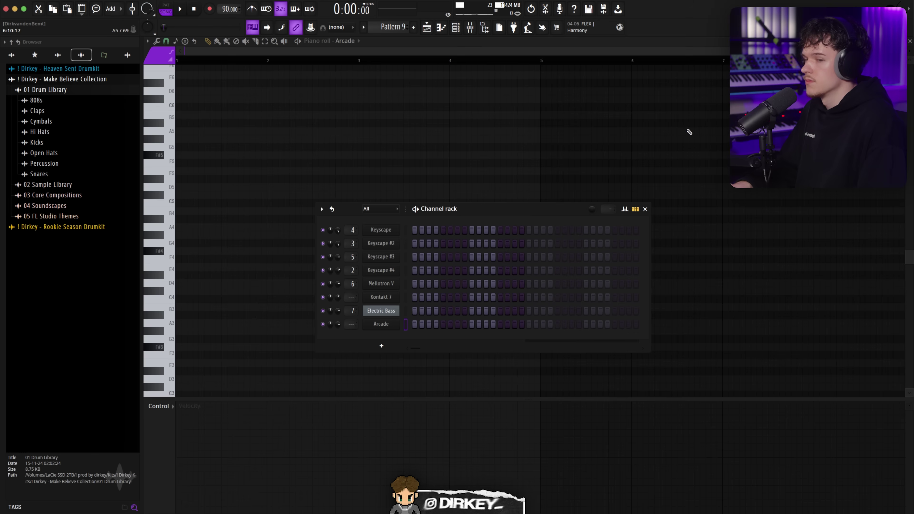
# Step: Draw a C4 note across bars 1 to 4 for Arcade, start playback and select the note
pyautogui.rightClick(397, 320)
pyautogui.click(414, 324)
pyautogui.moveTo(192, 253)
pyautogui.mouseDown()
pyautogui.moveTo(140, 250)
pyautogui.moveTo(138, 300)
pyautogui.mouseUp()
pyautogui.press('F6')
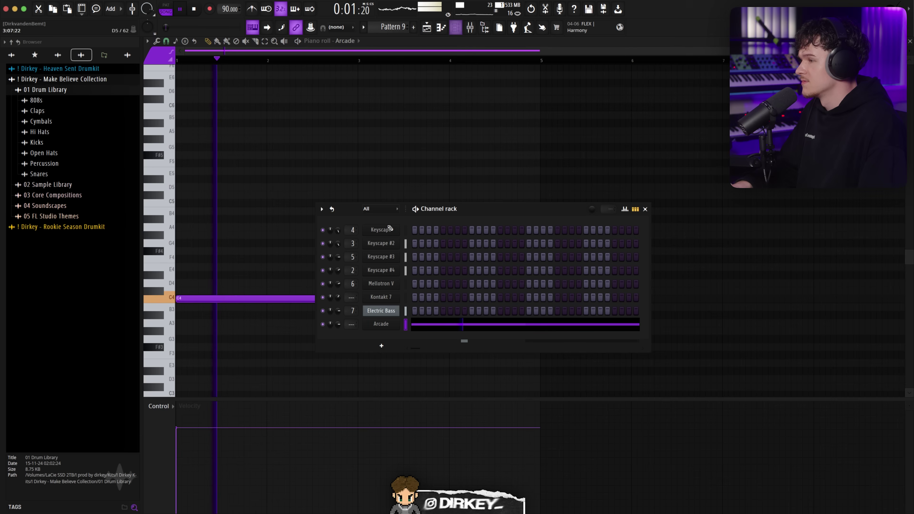
pyautogui.press('F6')
pyautogui.click(256, 300)
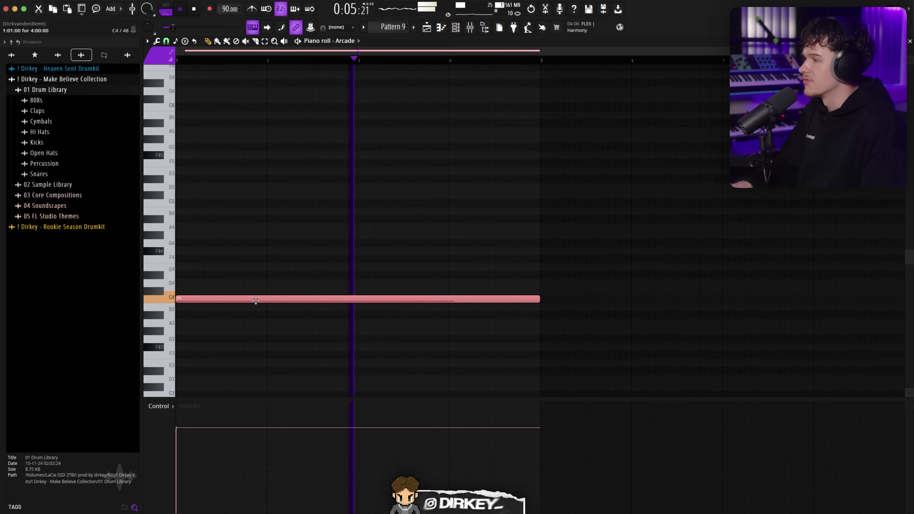
# Step: Raise the four-bar note stepwise through E4 and F4 to G4 during playback to audition the Busker's Delight phrases
pyautogui.hotkey('shift', 'Up')
pyautogui.hotkey('shift', 'Up')
pyautogui.press('space')
pyautogui.hotkey('shift', 'Up')
pyautogui.hotkey('shift', 'Up')
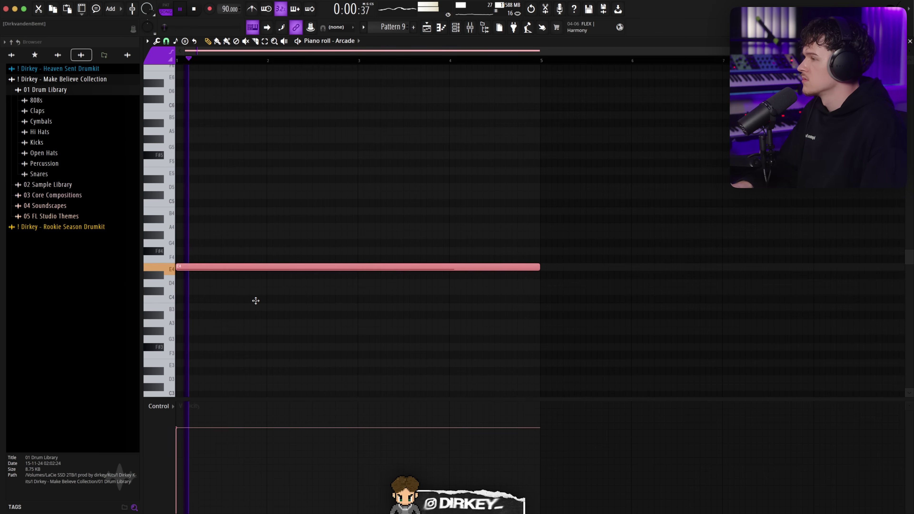
pyautogui.hotkey('shift', 'Up')
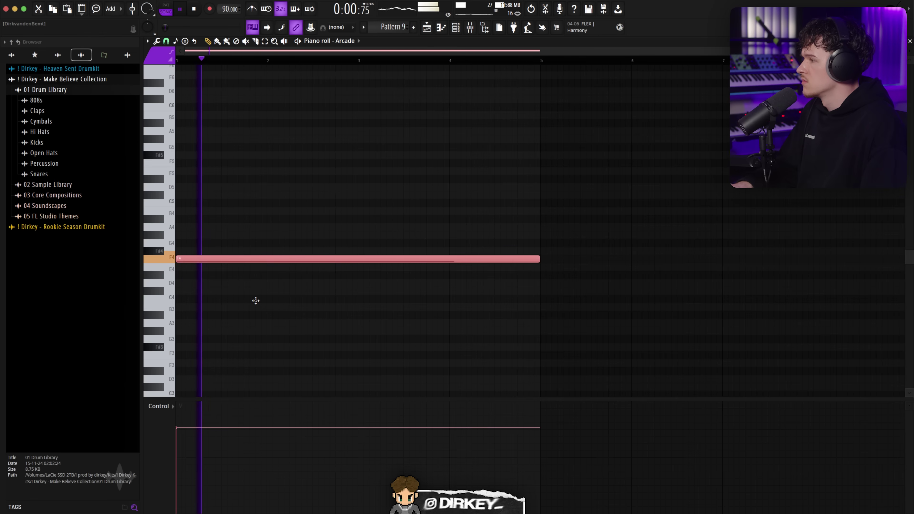
pyautogui.hotkey('shift', 'Up')
pyautogui.hotkey('shift', 'Up')
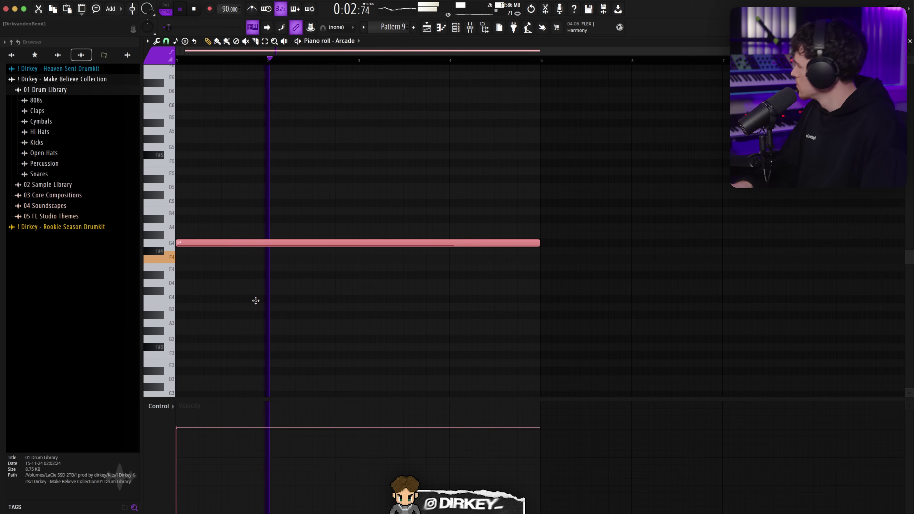
# Step: Raise the four-bar note through A4, B4 and C5 to D5, restarting playback to audition each phrase
pyautogui.press('space')
pyautogui.hotkey('shift', 'Up')
pyautogui.hotkey('shift', 'Up')
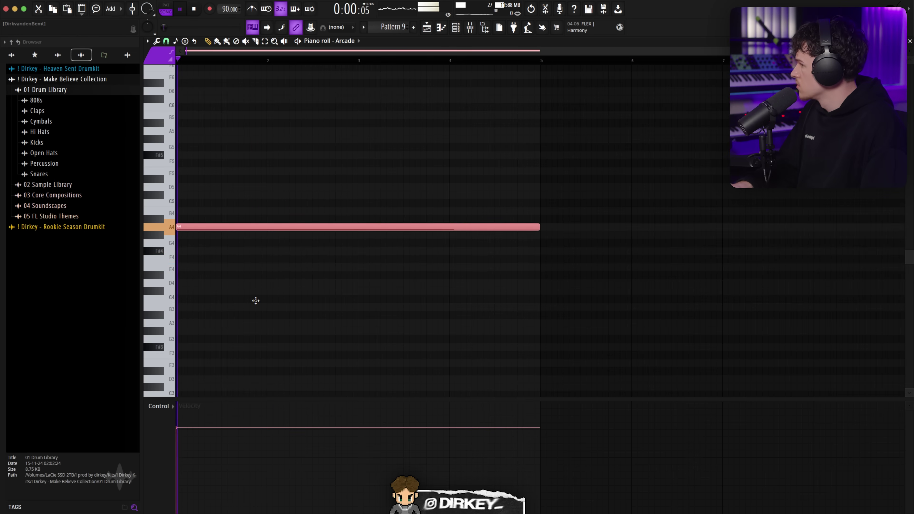
pyautogui.hotkey('shift', 'Up')
pyautogui.hotkey('shift', 'Up')
pyautogui.press('space')
pyautogui.press('space')
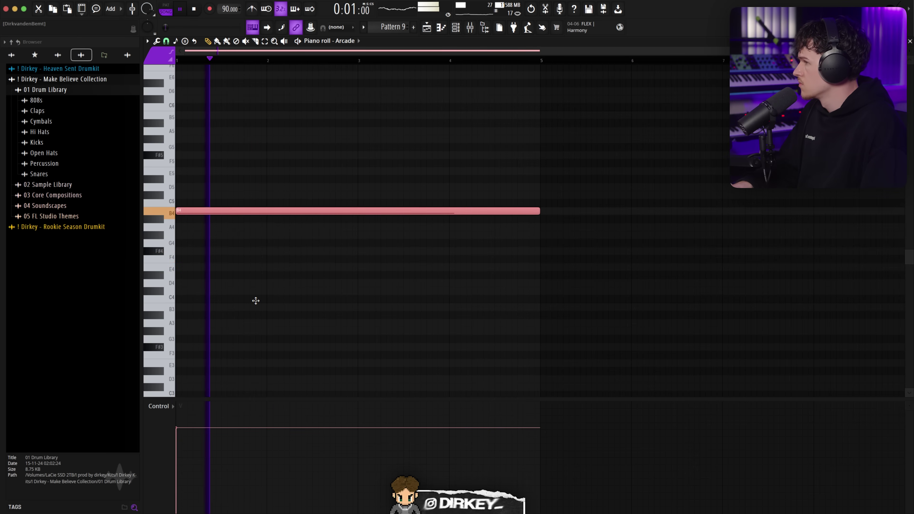
pyautogui.hotkey('shift', 'Up')
pyautogui.press('space')
pyautogui.press('space')
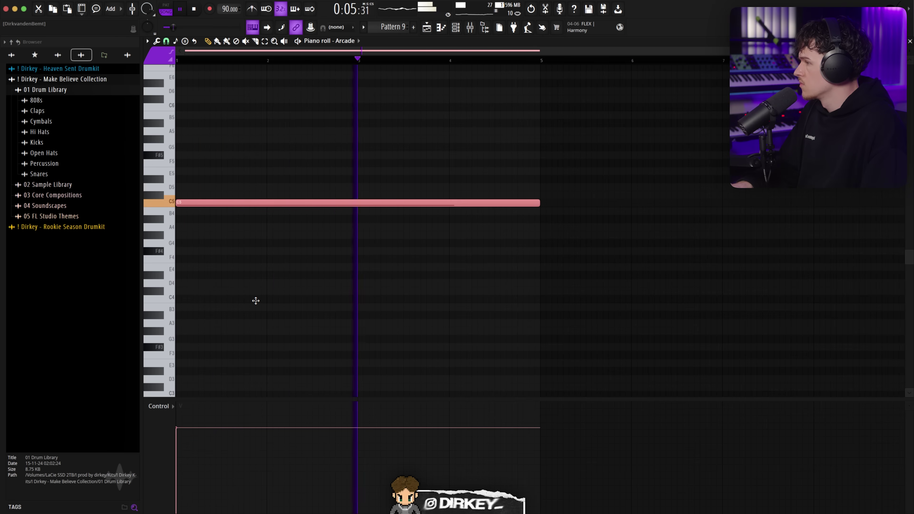
pyautogui.press('space')
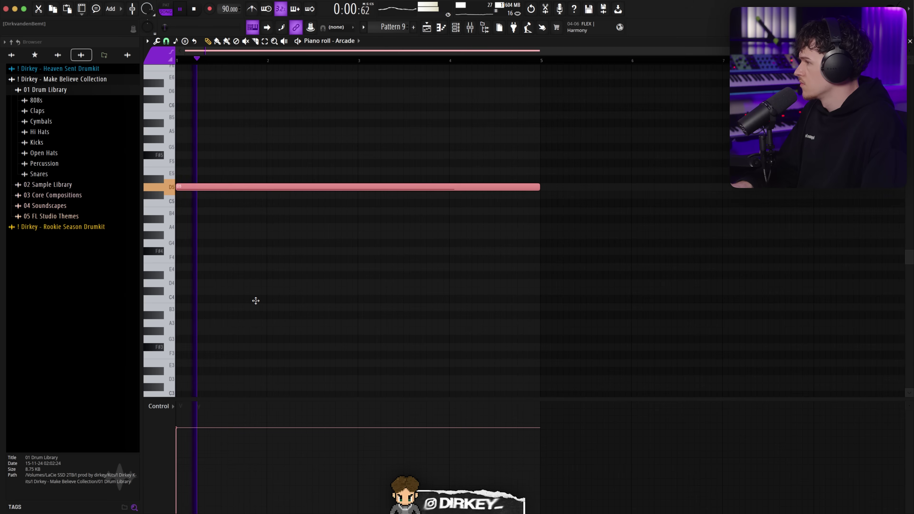
# Step: Raise the four-bar note to E5 and F5, restarting playback at each pitch
pyautogui.hotkey('shift', 'Up')
pyautogui.hotkey('shift', 'Up')
pyautogui.hotkey('shift', 'Up')
pyautogui.hotkey('shift', 'Up')
pyautogui.press('space')
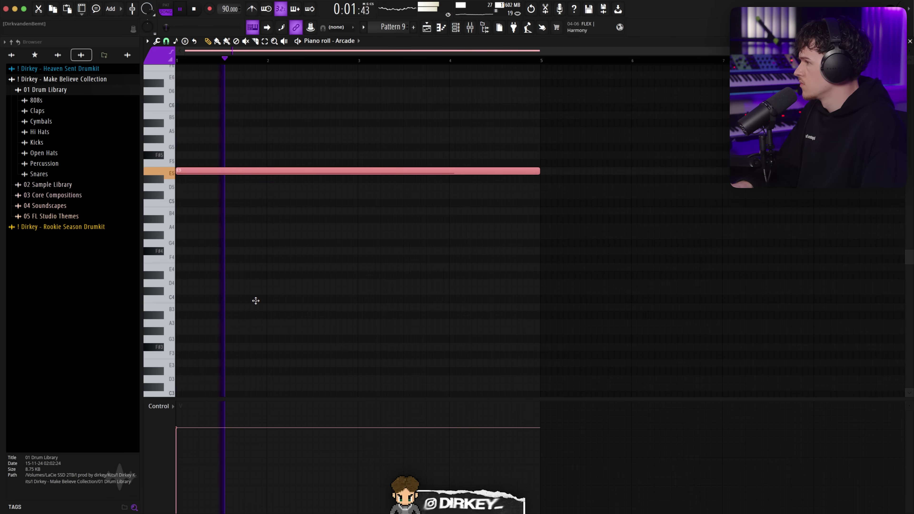
pyautogui.press('space')
pyautogui.hotkey('shift', 'Up')
pyautogui.press('space')
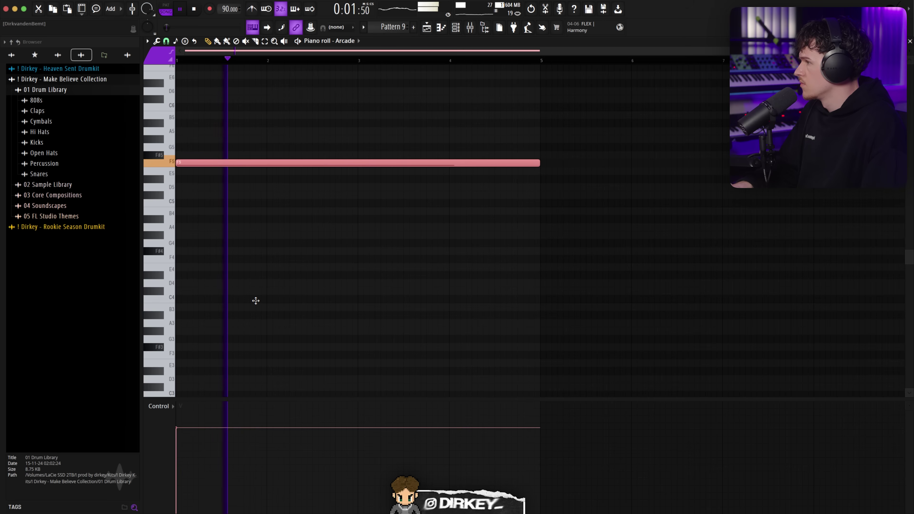
# Step: Audition the four-bar note at G5, A5 and B5, and delete it
pyautogui.hotkey('shift', 'Up')
pyautogui.hotkey('shift', 'Up')
pyautogui.press('space')
pyautogui.press('space')
pyautogui.hotkey('shift', 'Up')
pyautogui.hotkey('shift', 'Up')
pyautogui.press('space')
pyautogui.press('space')
pyautogui.hotkey('shift', 'Up')
pyautogui.hotkey('shift', 'Up')
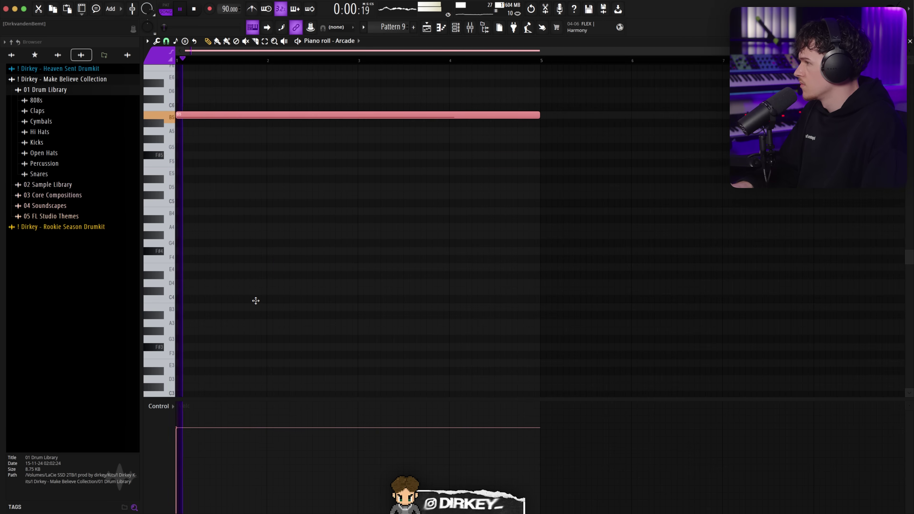
pyautogui.hotkey('shift', 'Up')
pyautogui.press('Delete')
pyautogui.press('space')
# Step: Reopen Arcade from the channel rack and return to the saxophone sampler search results
pyautogui.click(459, 31)
pyautogui.click(373, 325)
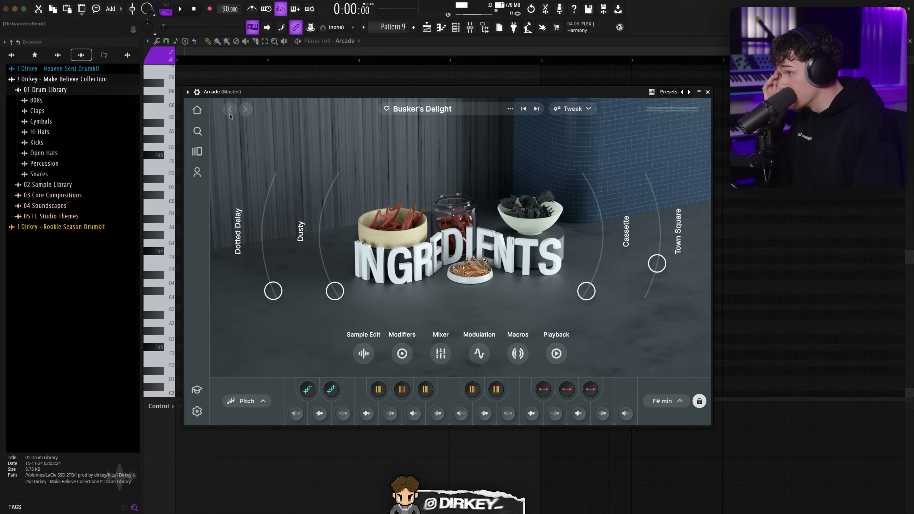
pyautogui.click(203, 153)
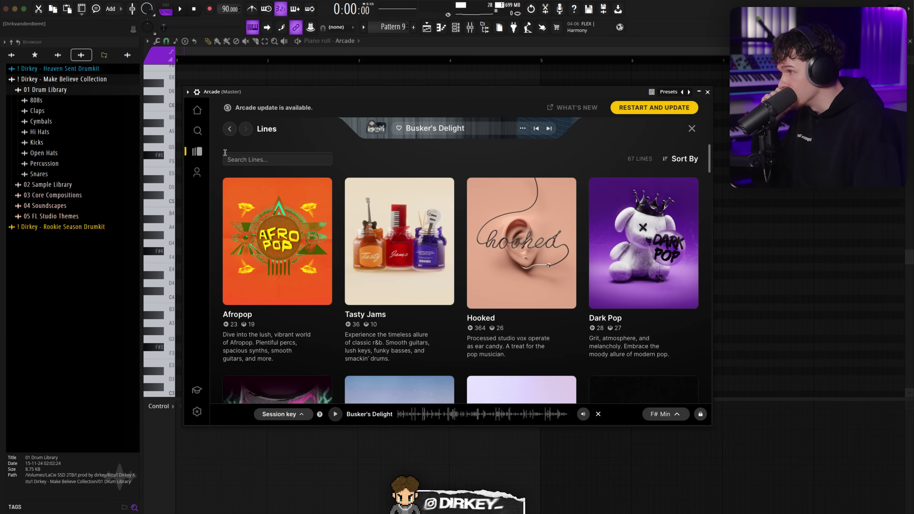
pyautogui.click(205, 132)
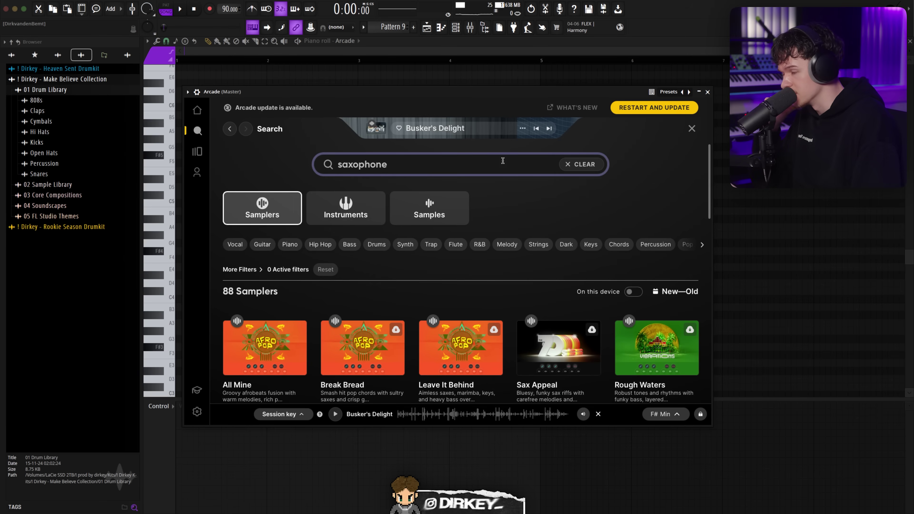
pyautogui.scroll(-10, 443, 356)
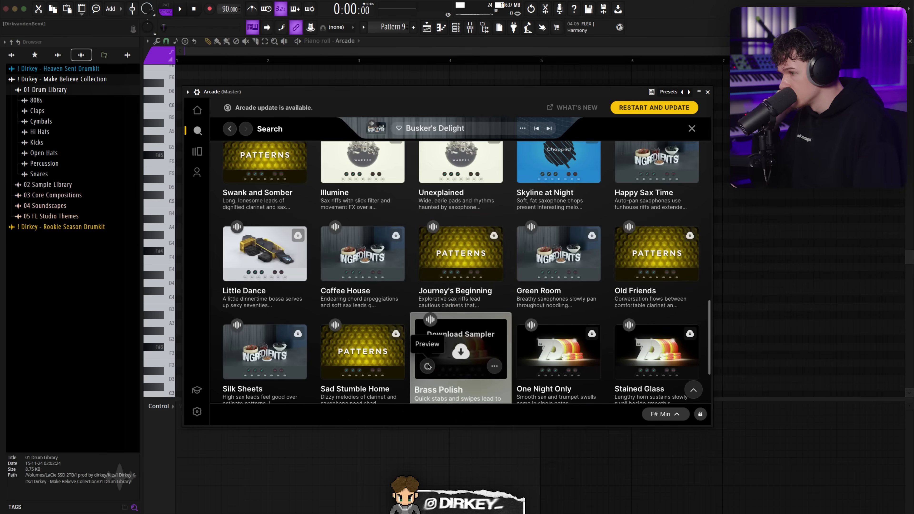
# Step: Preview further saxophone samplers, including Brass Polish and Sweeper Sax
pyautogui.click(428, 366)
pyautogui.scroll(-3, 396, 356)
pyautogui.click(329, 325)
pyautogui.scroll(-3, 345, 327)
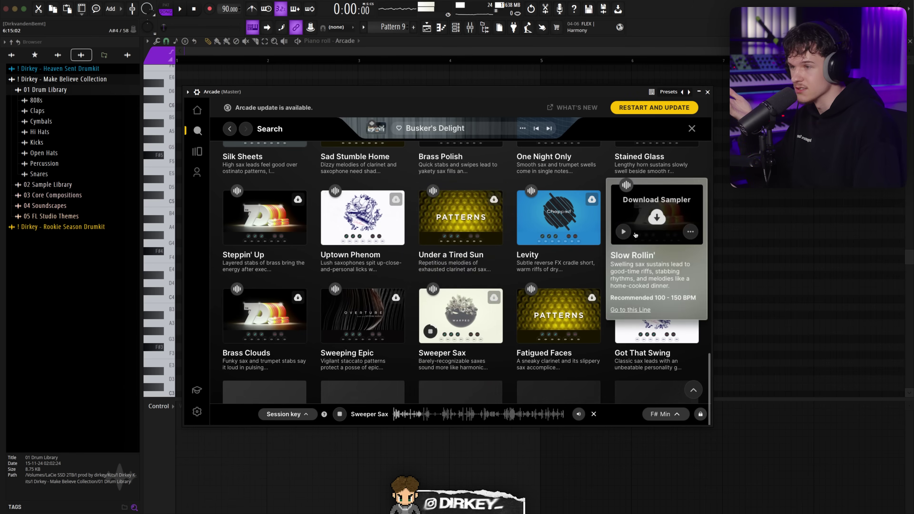
# Step: Preview, download and load the Got That Swing sampler, and close the Arcade window
pyautogui.click(623, 330)
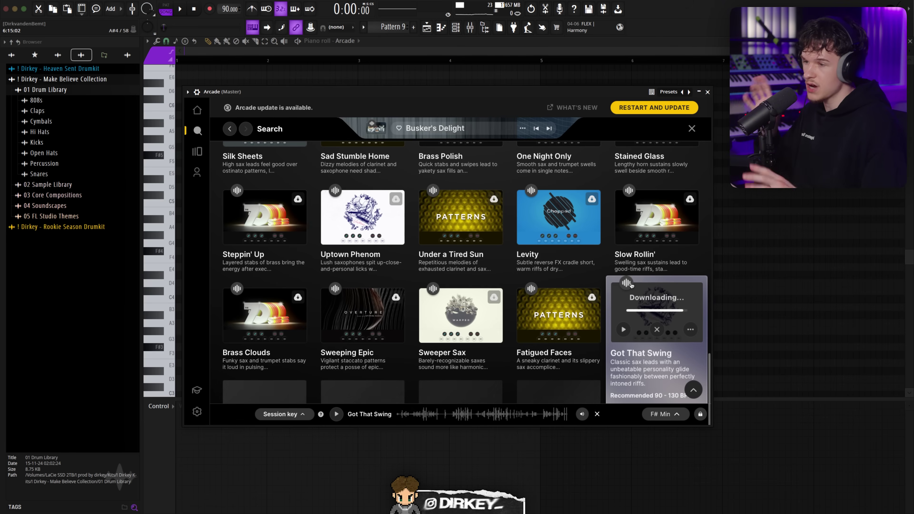
pyautogui.click(652, 315)
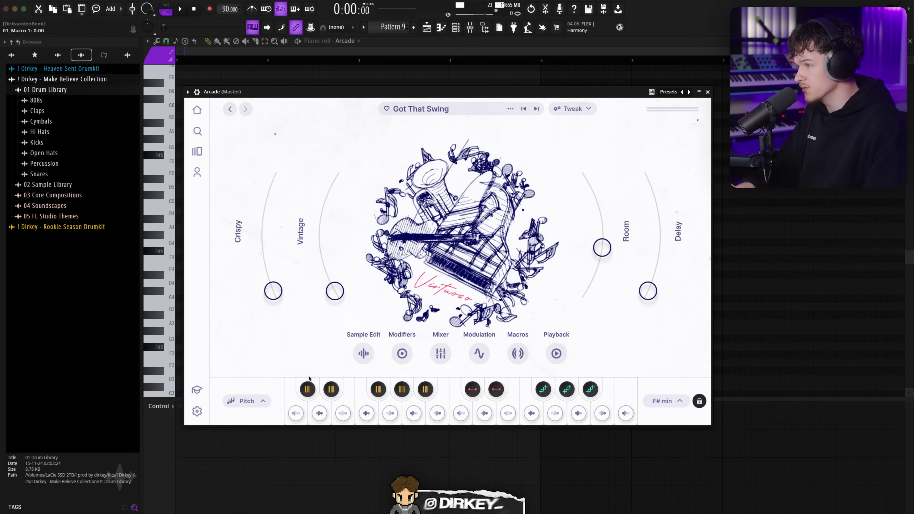
pyautogui.press('Escape')
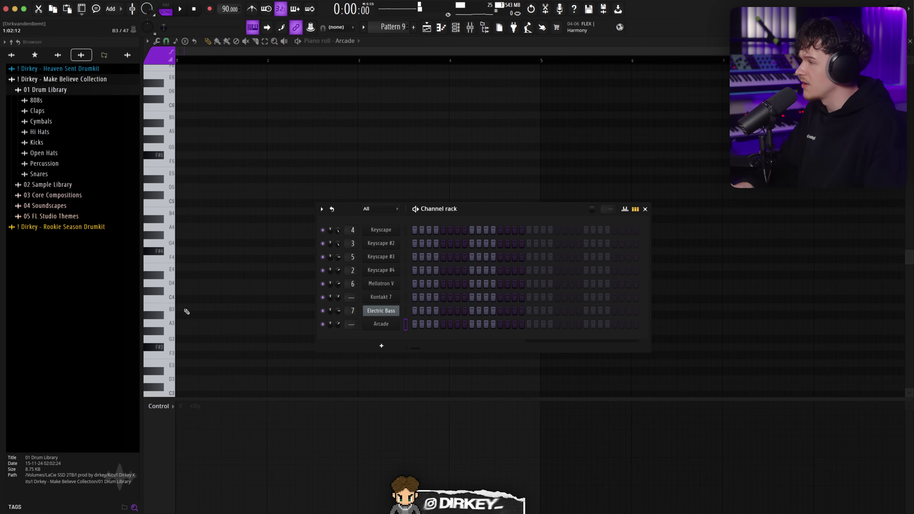
# Step: Draw a C4 note across bars 1 to 4 for Arcade, start playback and hide the channel rack
pyautogui.click(278, 290)
pyautogui.moveTo(222, 293); pyautogui.dragTo(222, 299)
pyautogui.press('space')
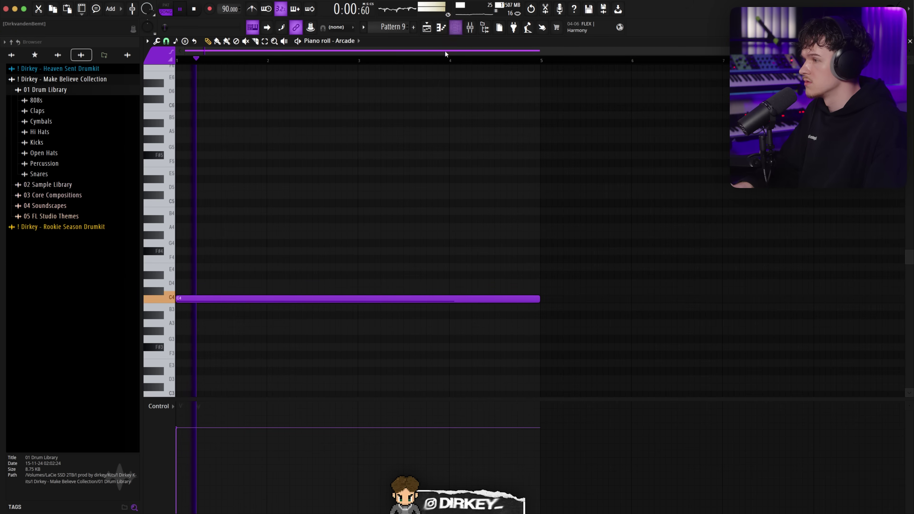
pyautogui.click(456, 27)
# Step: Raise the four-bar note through D4 and E4 to F4, restarting playback to audition the Got That Swing phrases
pyautogui.click(249, 258)
pyautogui.rightClick(251, 259)
pyautogui.press('space')
pyautogui.hotkey('shift', 'Up')
pyautogui.hotkey('shift', 'Up')
pyautogui.press('space')
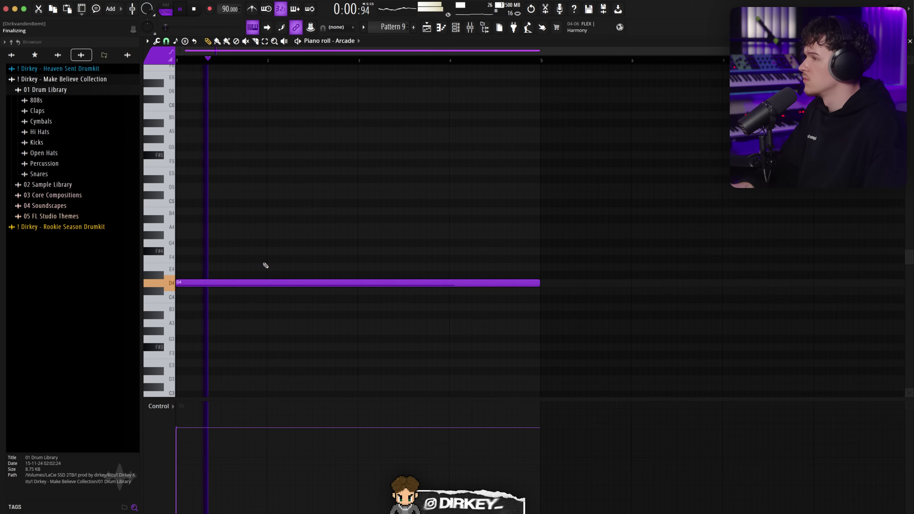
pyautogui.hotkey('shift', 'Up')
pyautogui.hotkey('shift', 'Up')
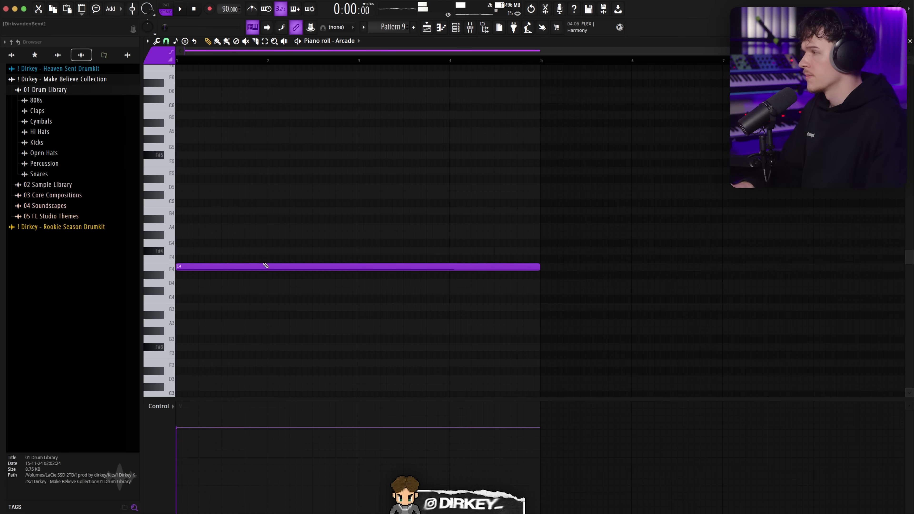
pyautogui.hotkey('shift', 'Up')
pyautogui.press('space')
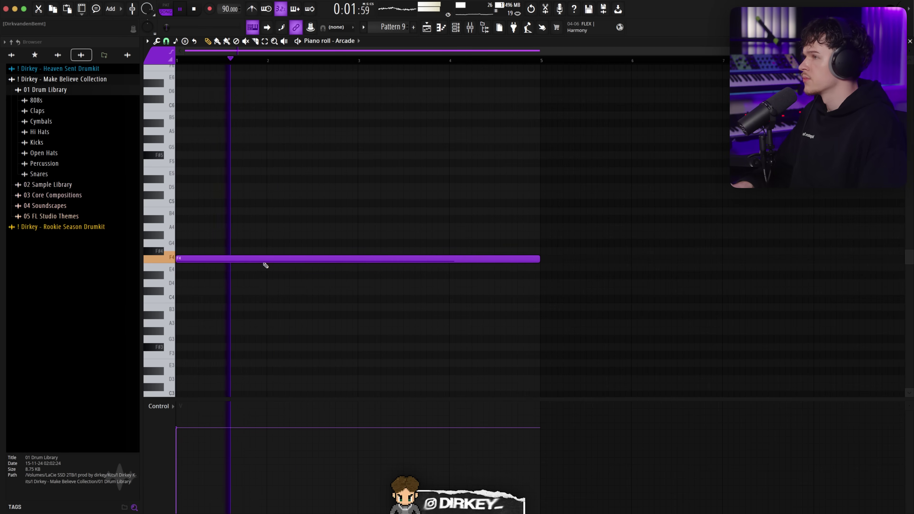
# Step: Raise the four-bar note through G4 and A4 to B4 to audition each phrase during playback
pyautogui.hotkey('shift', 'Up')
pyautogui.hotkey('shift', 'Up')
pyautogui.press('space')
pyautogui.press('space')
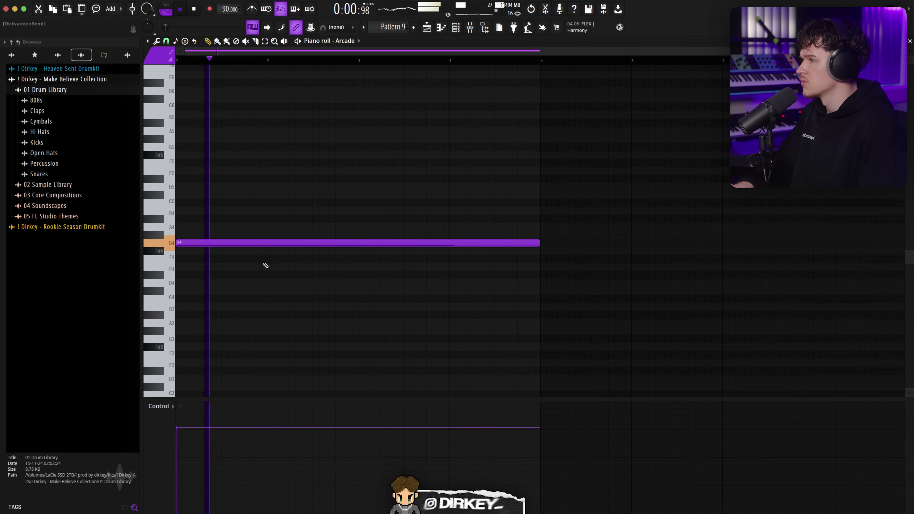
pyautogui.hotkey('shift', 'Up')
pyautogui.hotkey('shift', 'Up')
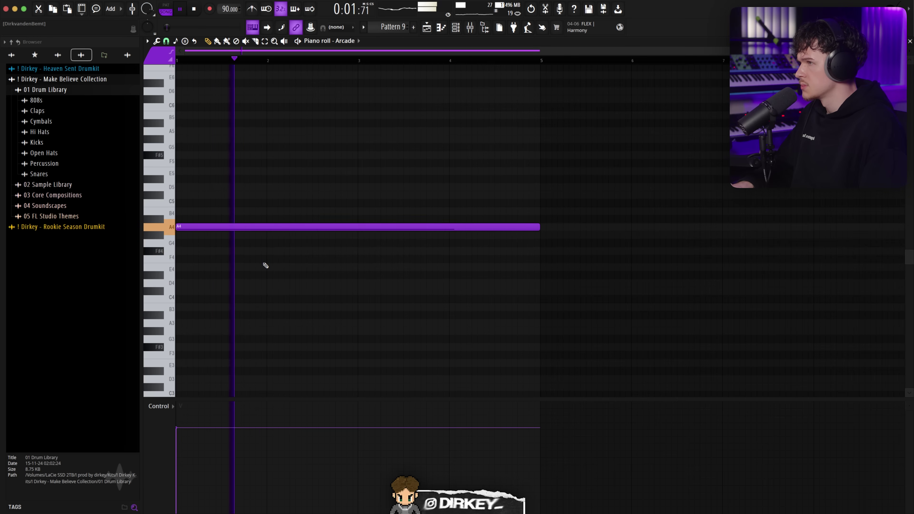
pyautogui.hotkey('shift', 'Up')
pyautogui.hotkey('shift', 'Up')
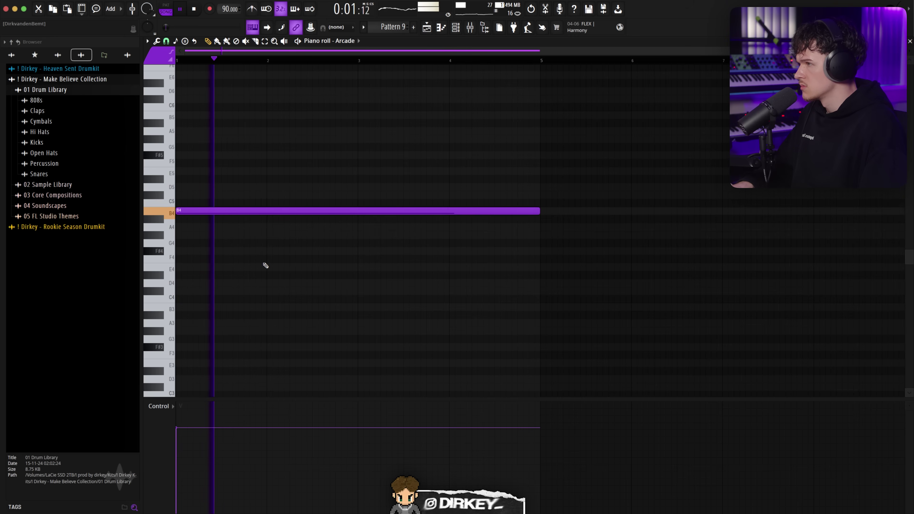
# Step: Raise the four-bar note through C5, C#5 and D5 to E5, auditioning each phrase during playback
pyautogui.hotkey('shift', 'Up')
pyautogui.hotkey('shift', 'Up')
pyautogui.hotkey('shift', 'Down')
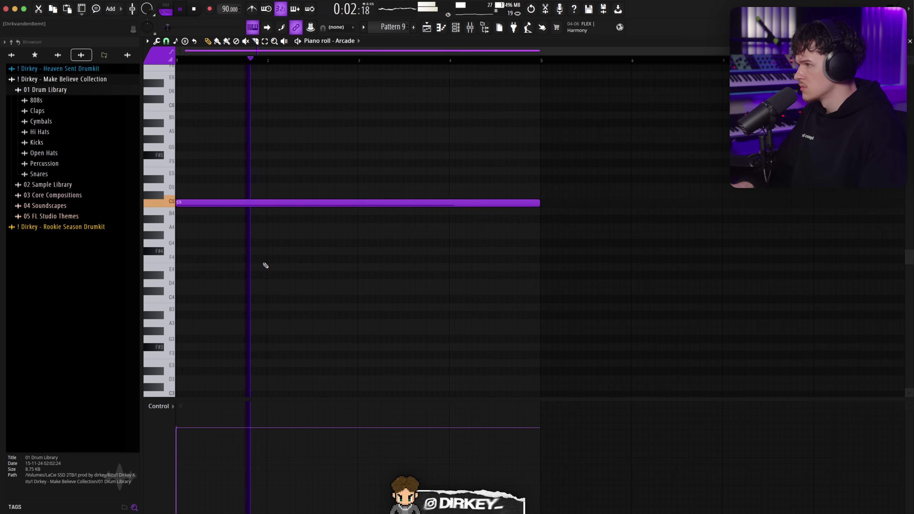
pyautogui.hotkey('shift', 'Up')
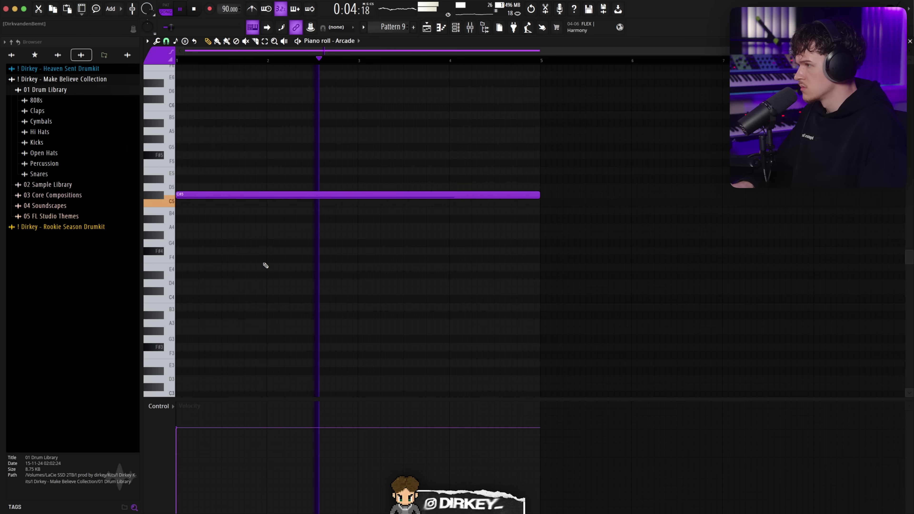
pyautogui.hotkey('shift', 'Up')
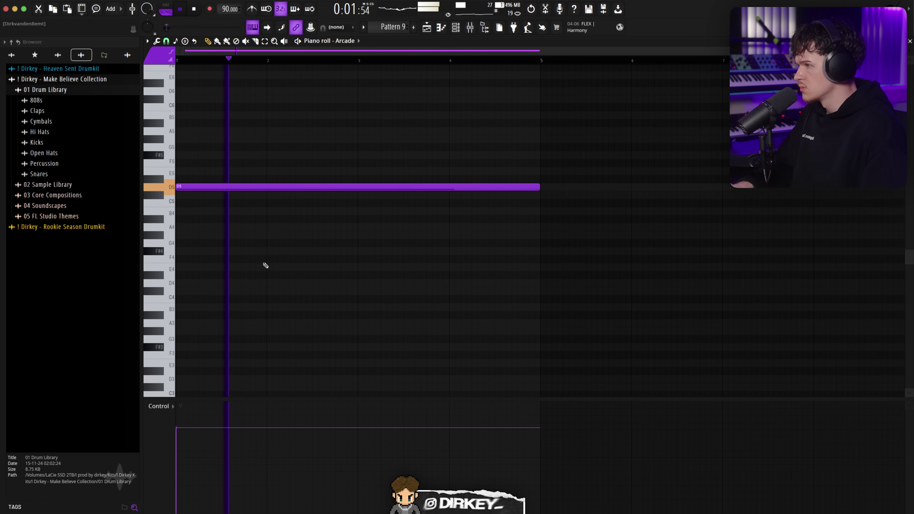
pyautogui.hotkey('shift', 'Up')
pyautogui.hotkey('shift', 'Up')
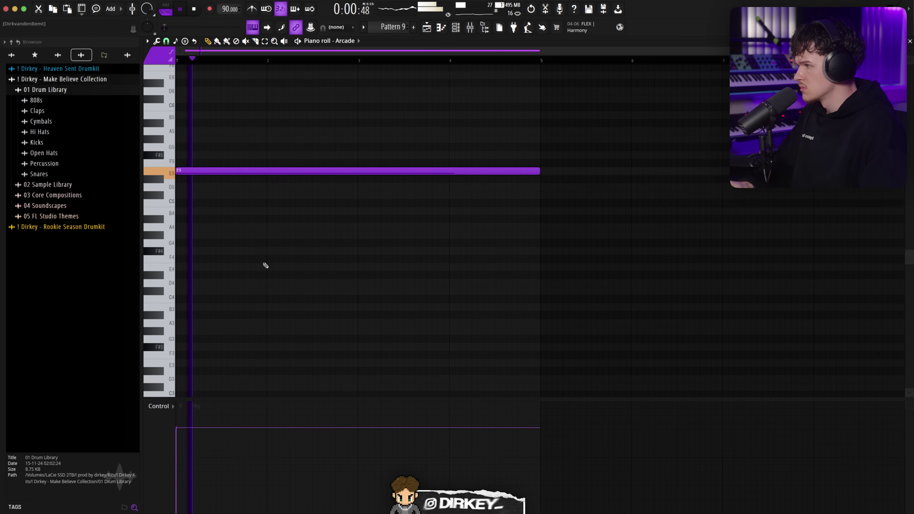
# Step: Raise the four-bar note through F5, A5 and B5 to C6 to audition the remaining phrases
pyautogui.scroll(-2, 265, 265)
pyautogui.hotkey('shift', 'Up')
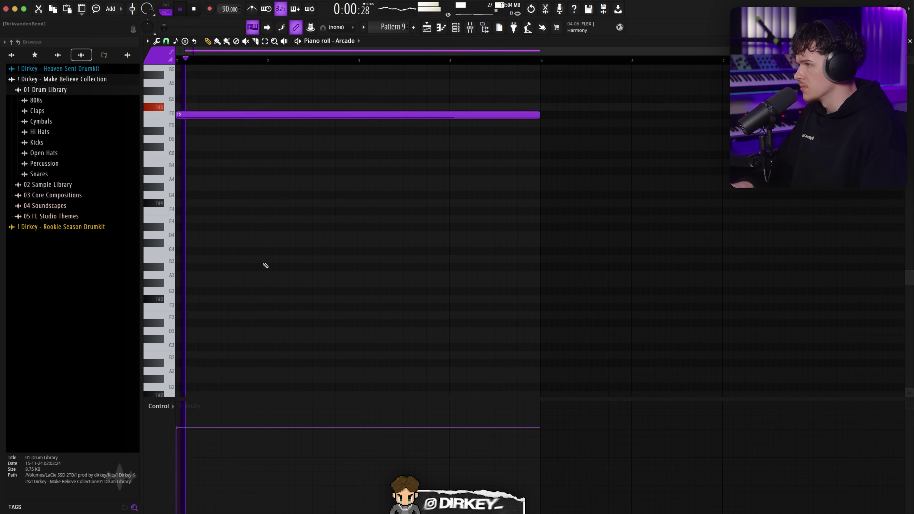
pyautogui.scroll(4, 265, 265)
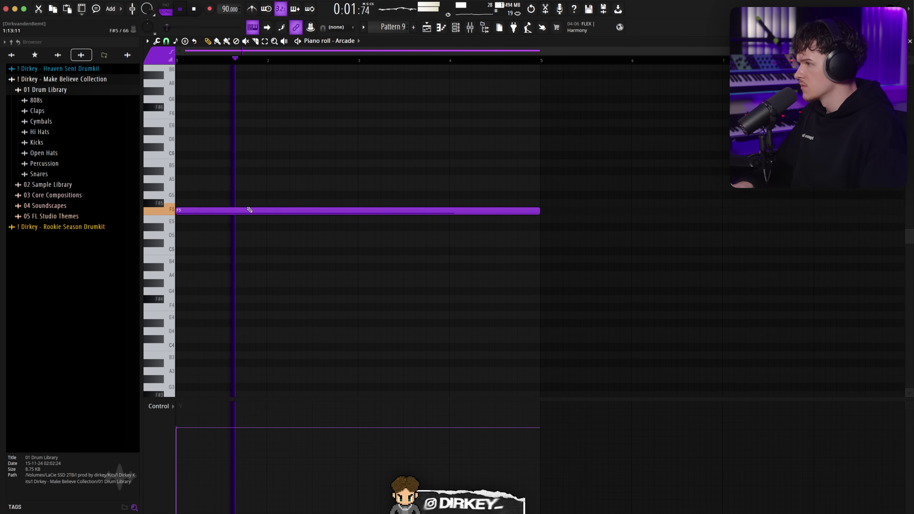
pyautogui.hotkey('shift', 'Up')
pyautogui.hotkey('shift', 'Up')
pyautogui.hotkey('shift', 'Up')
pyautogui.hotkey('shift', 'Up')
pyautogui.hotkey('shift', 'Up')
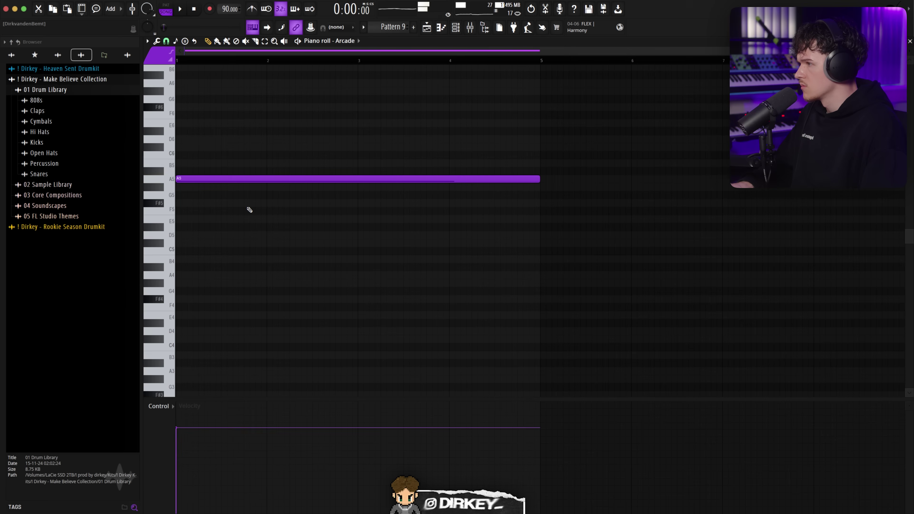
pyautogui.hotkey('shift', 'Up')
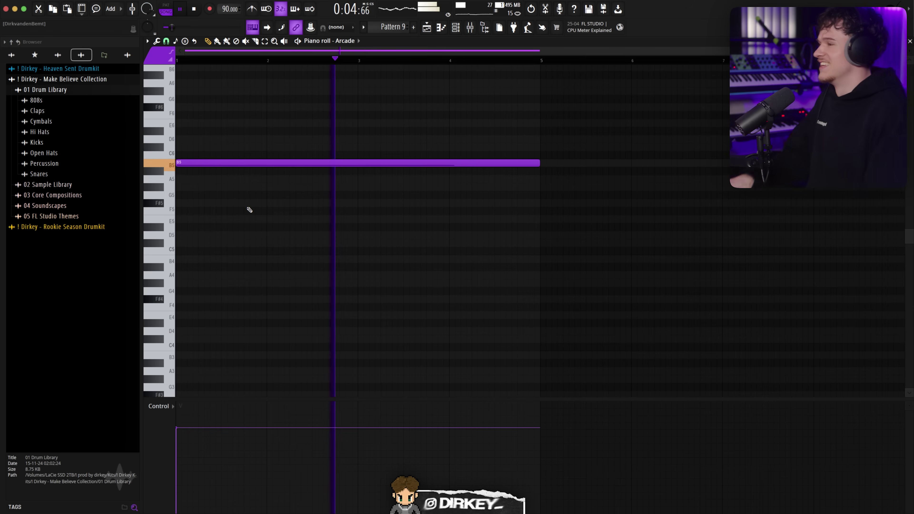
pyautogui.hotkey('shift', 'Up')
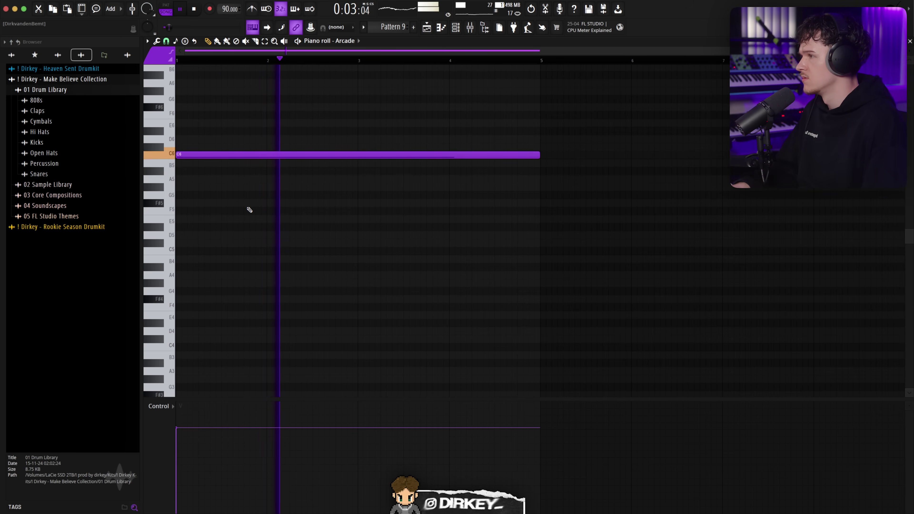
# Step: Solo Track 8 in the playlist, select bars 1 to 4 and render the master mixer track to an audio clip
pyautogui.press('Escape')
pyautogui.press('Escape')
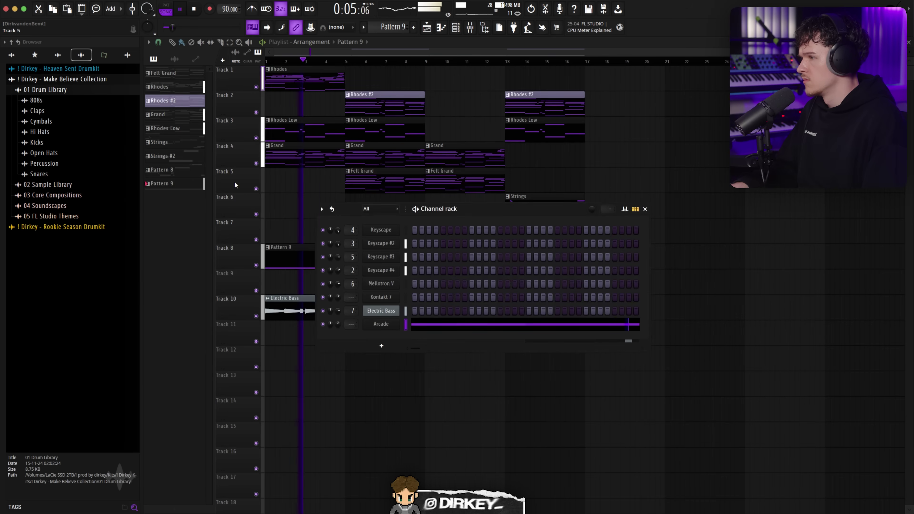
pyautogui.rightClick(256, 265)
pyautogui.moveTo(346, 62); pyautogui.dragTo(266, 61)
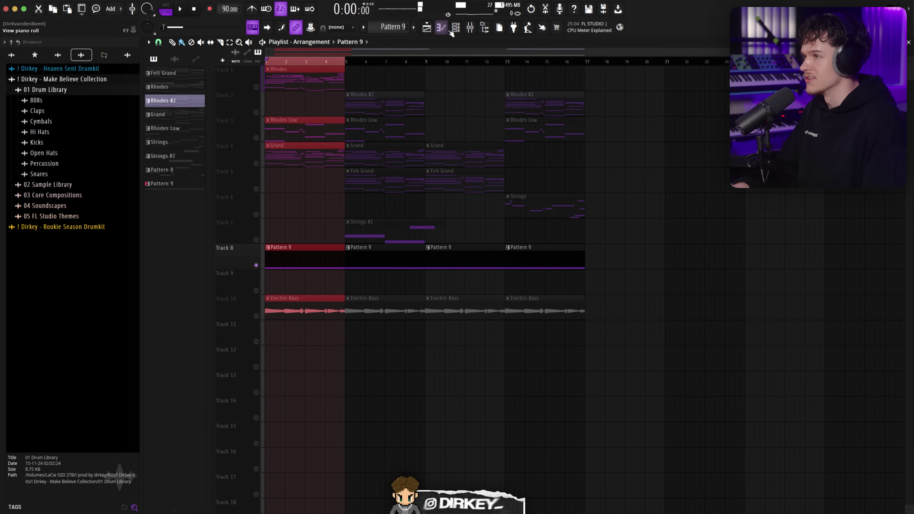
pyautogui.click(470, 27)
pyautogui.click(470, 428)
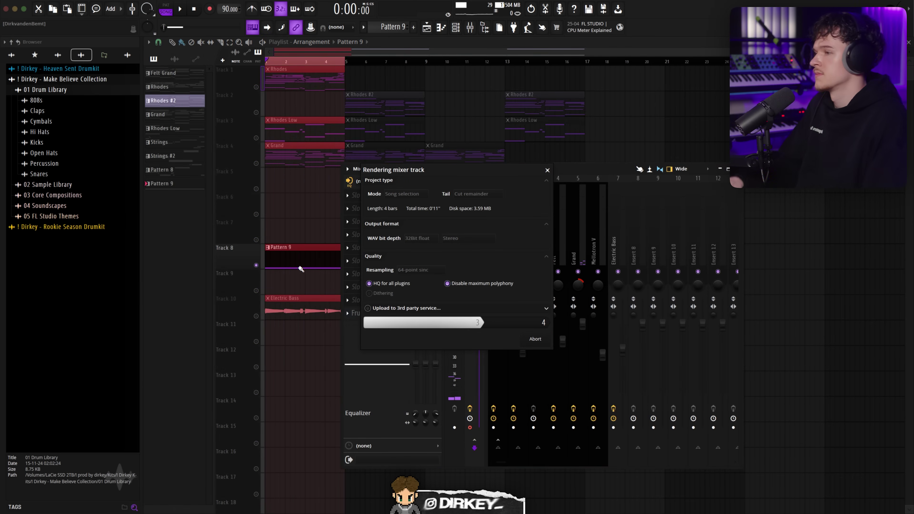
# Step: Close the mixer, delete all Pattern 9 clips from Track 8 and unsolo the track
pyautogui.press('Escape')
pyautogui.moveTo(314, 263); pyautogui.dragTo(546, 269)
pyautogui.press('Delete')
pyautogui.rightClick(255, 265)
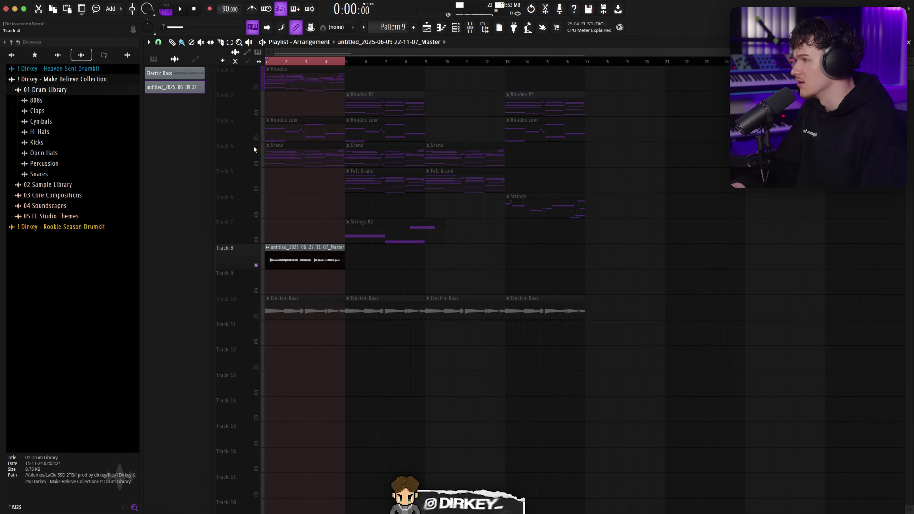
# Step: Play the rendered audio on Track 8 and cut it down to only its first saxophone phrase in bar 1
pyautogui.scroll(5, 303, 62)
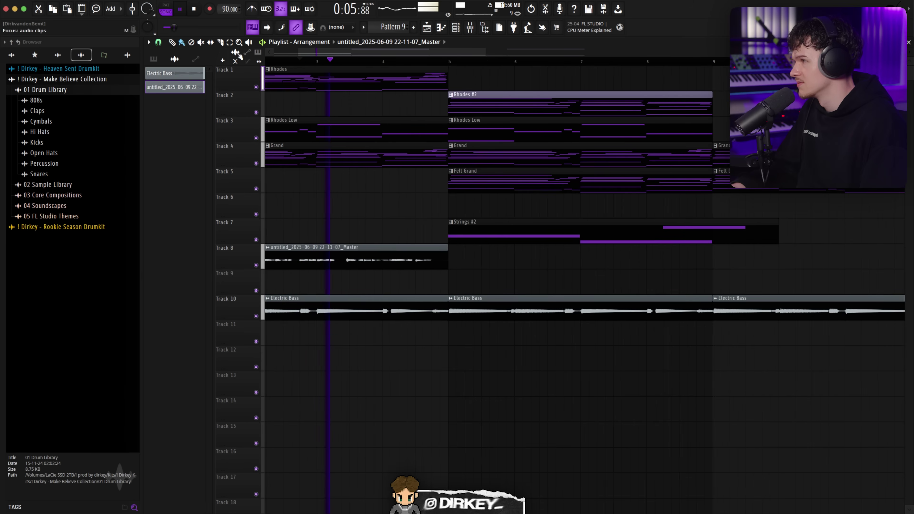
pyautogui.scroll(-3, 329, 60)
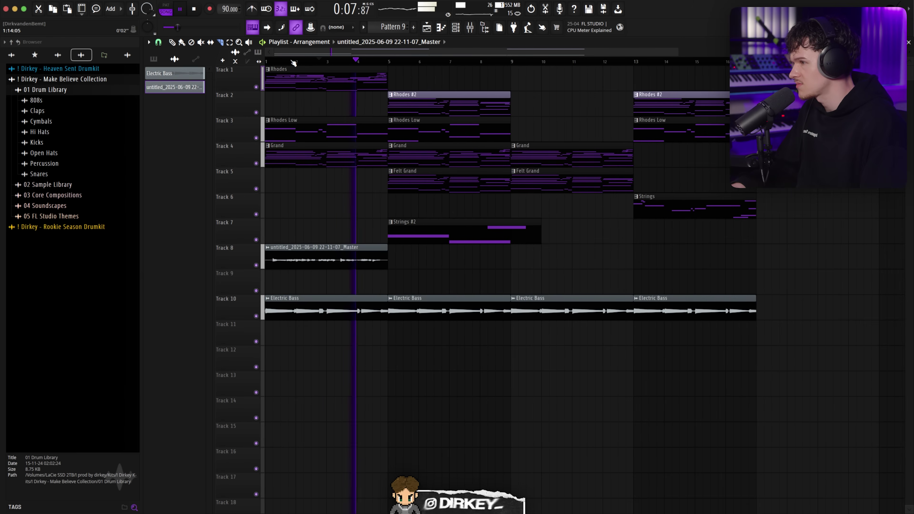
pyautogui.scroll(4, 300, 61)
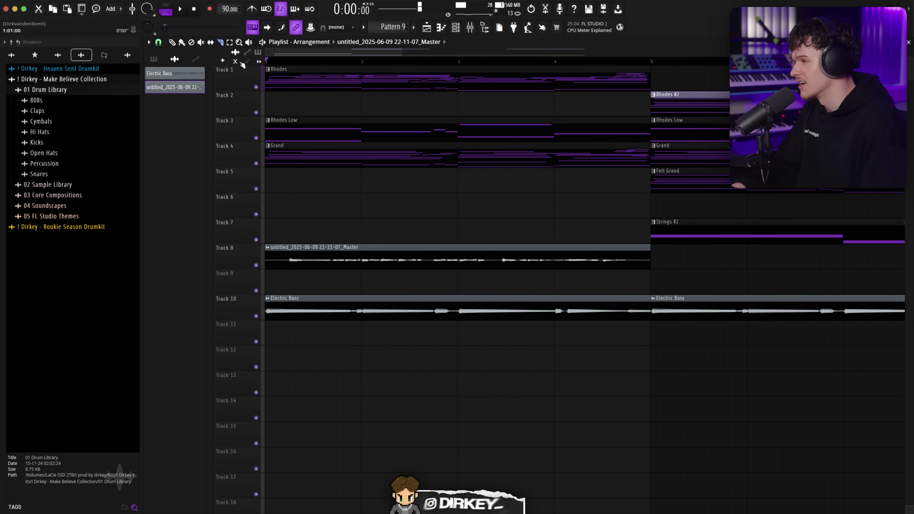
pyautogui.scroll(2, 274, 61)
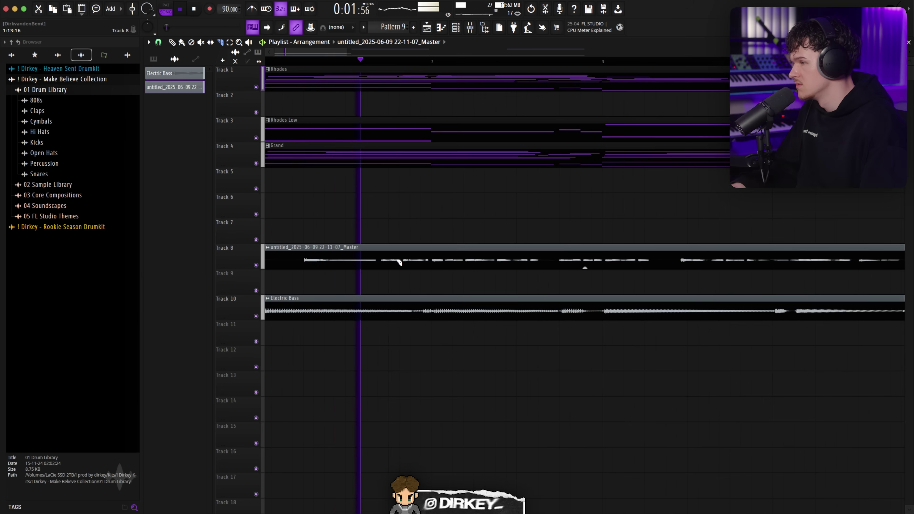
pyautogui.rightClick(380, 262)
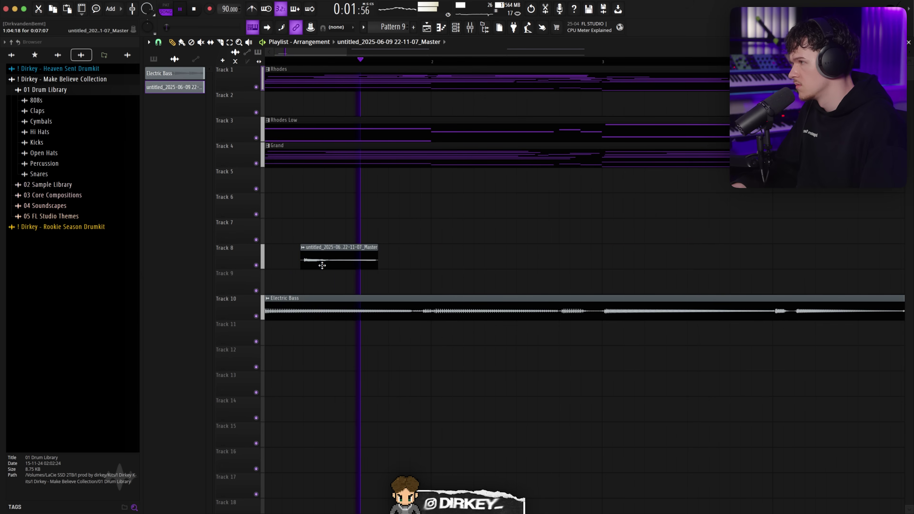
# Step: Rename the rendered audio clip as Sax
pyautogui.middleClick(149, 89)
pyautogui.write('Sap')
pyautogui.press('BackSpace')
pyautogui.write('x')
pyautogui.press('Return')
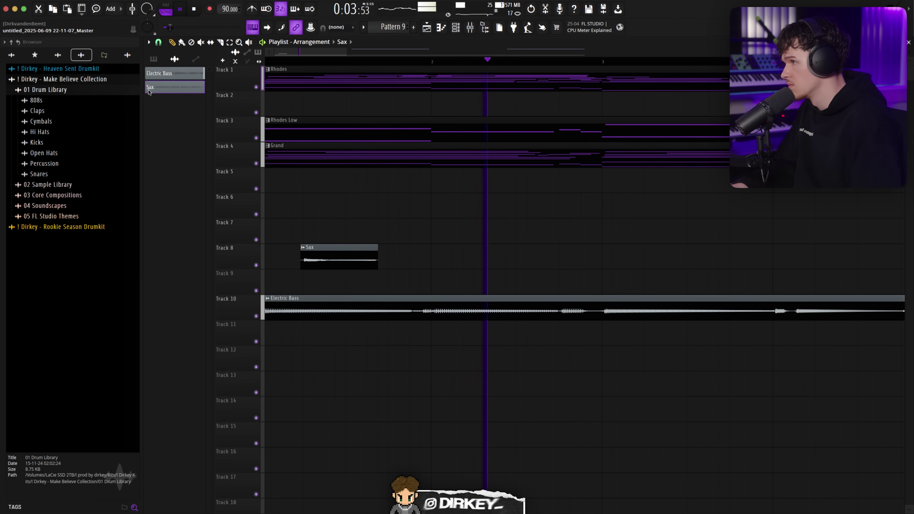
# Step: Move the Sax clip to Track 9, place a copy at the same position in bar 5 and play from bar 5
pyautogui.moveTo(342, 265); pyautogui.dragTo(641, 263)
pyautogui.rightClick(647, 257)
pyautogui.scroll(-5, 291, 293)
pyautogui.moveTo(308, 252); pyautogui.dragTo(297, 256)
pyautogui.click(439, 279)
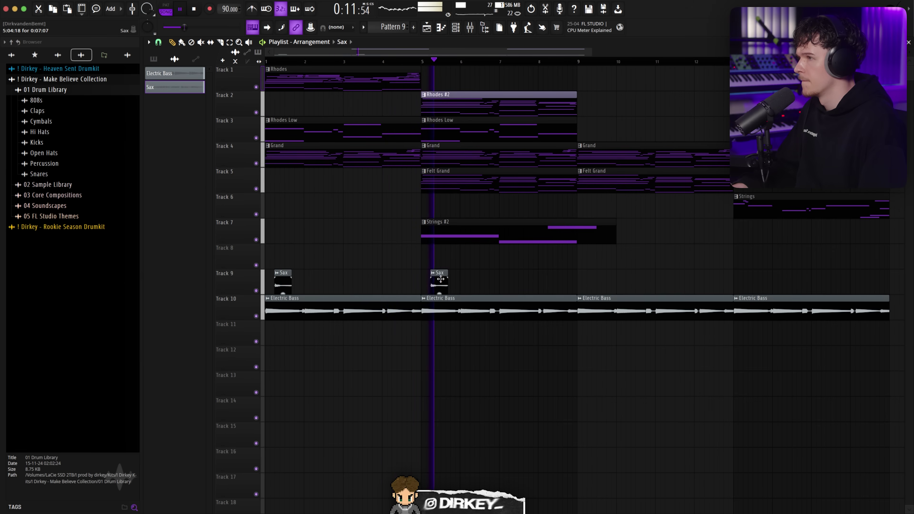
pyautogui.click(426, 61)
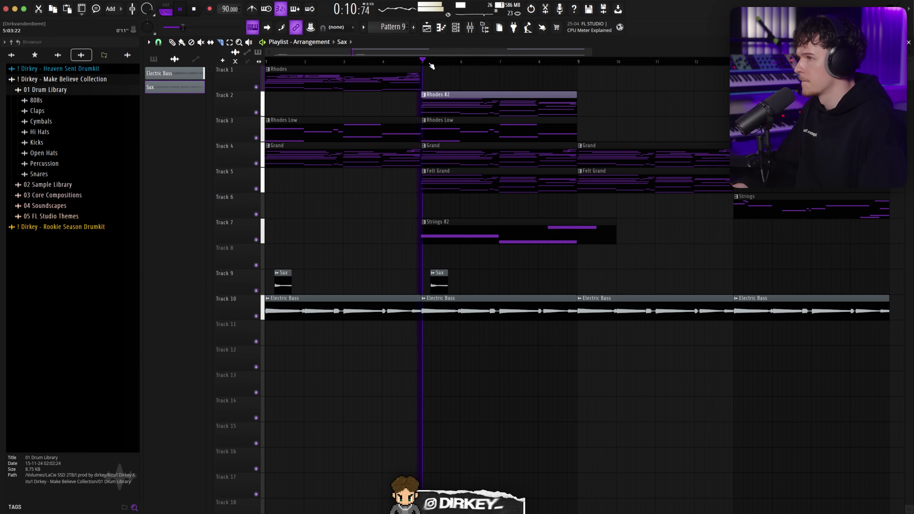
# Step: Slice the bar 5 Sax clip in two, move its second part up to Track 8 and make it unique
pyautogui.scroll(5, 436, 173)
pyautogui.press('space')
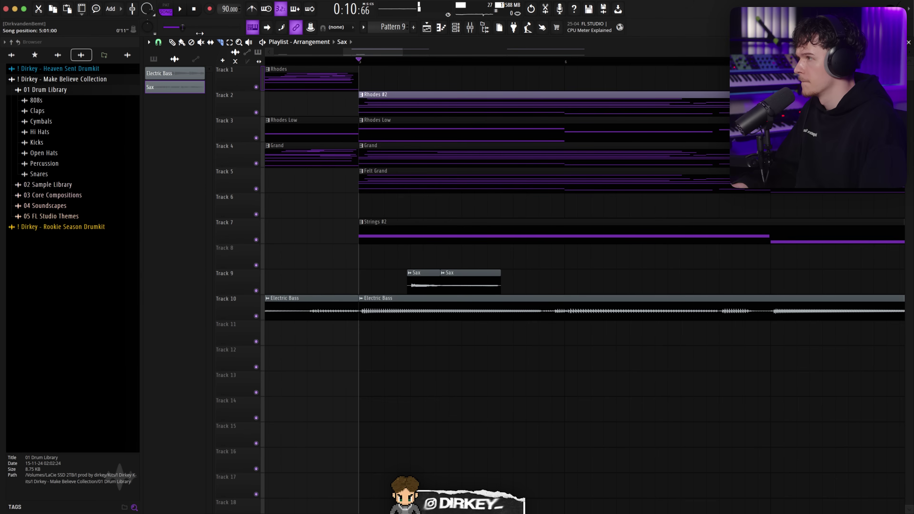
pyautogui.moveTo(457, 283); pyautogui.dragTo(457, 258)
pyautogui.click(442, 247)
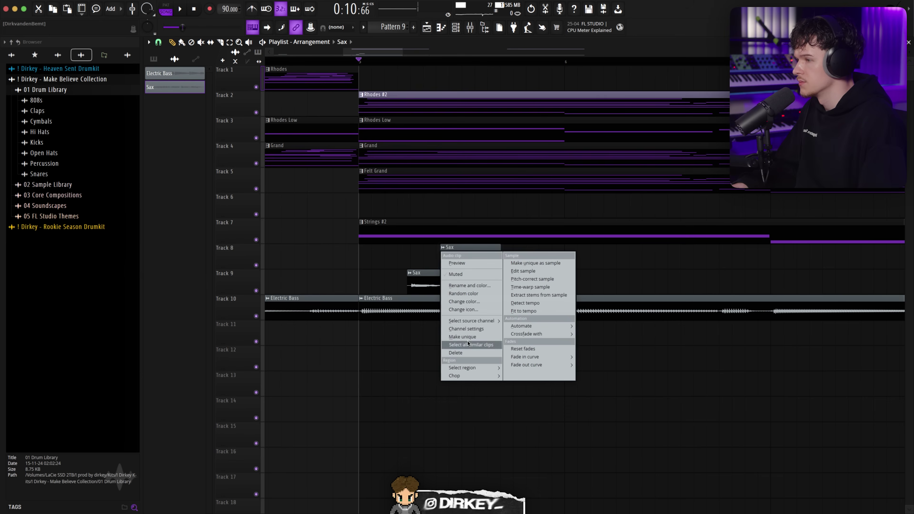
pyautogui.click(464, 336)
# Step: Set the Sax #2 time-stretching mode to Stretch, lengthen its clip to just past the start of bar 6 and play it
pyautogui.doubleClick(456, 258)
pyautogui.click(398, 156)
pyautogui.click(398, 180)
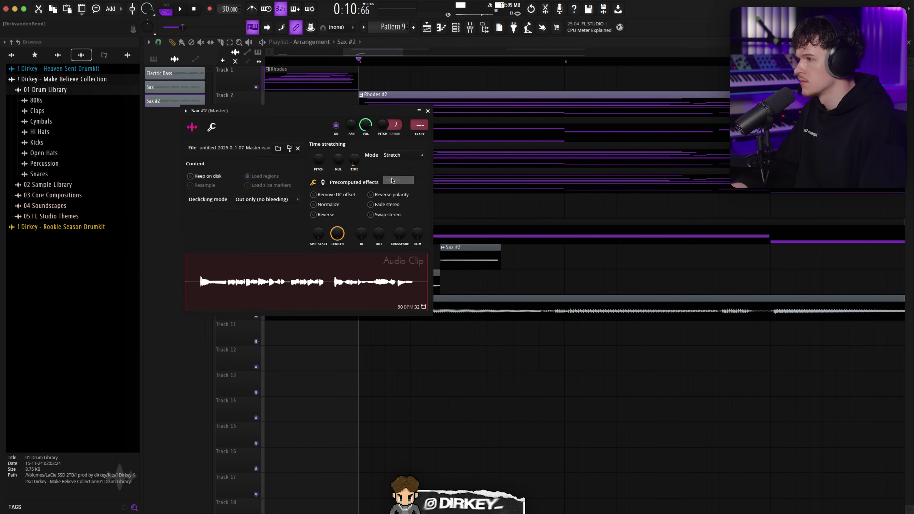
pyautogui.press('Escape')
pyautogui.moveTo(576, 249); pyautogui.dragTo(573, 249)
pyautogui.press('space')
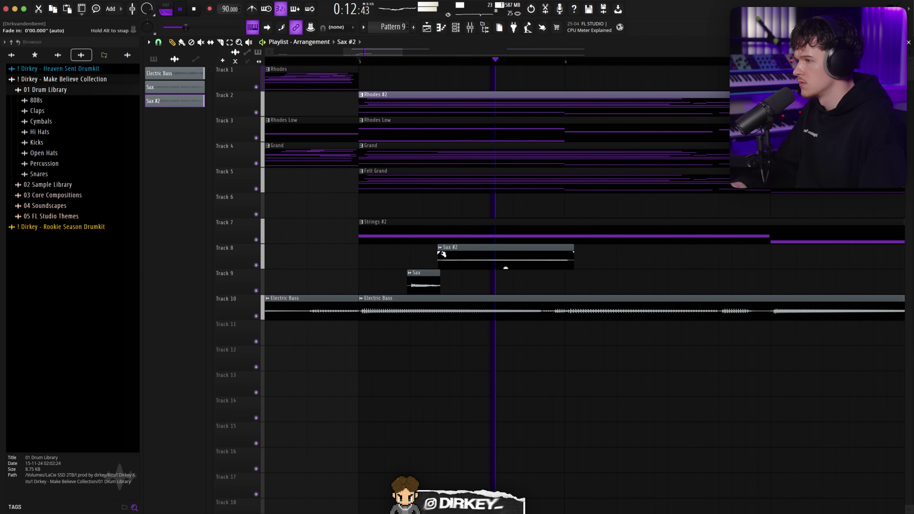
# Step: Remove the Sax clip from bar 1 and copy both bar 5 sax clips to bar 9
pyautogui.scroll(-5, 331, 66)
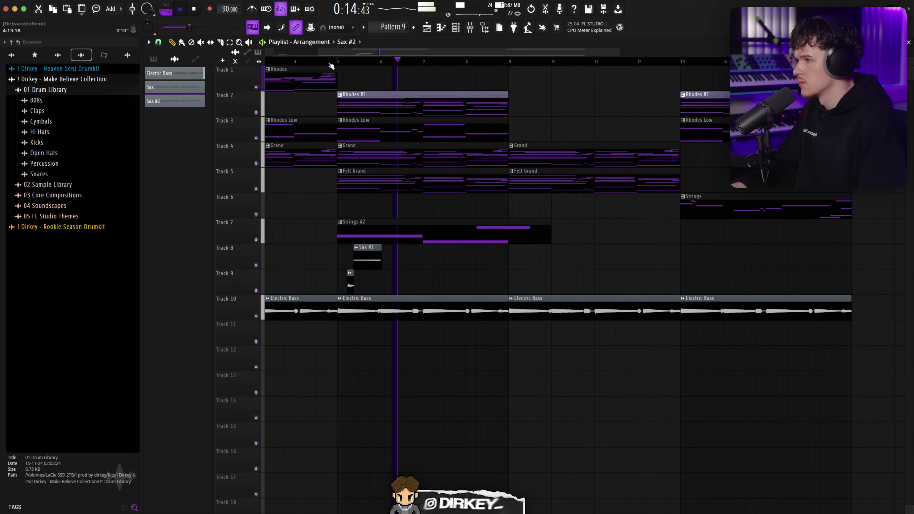
pyautogui.hscroll(-4, 275, 191)
pyautogui.moveTo(301, 287); pyautogui.dragTo(277, 219)
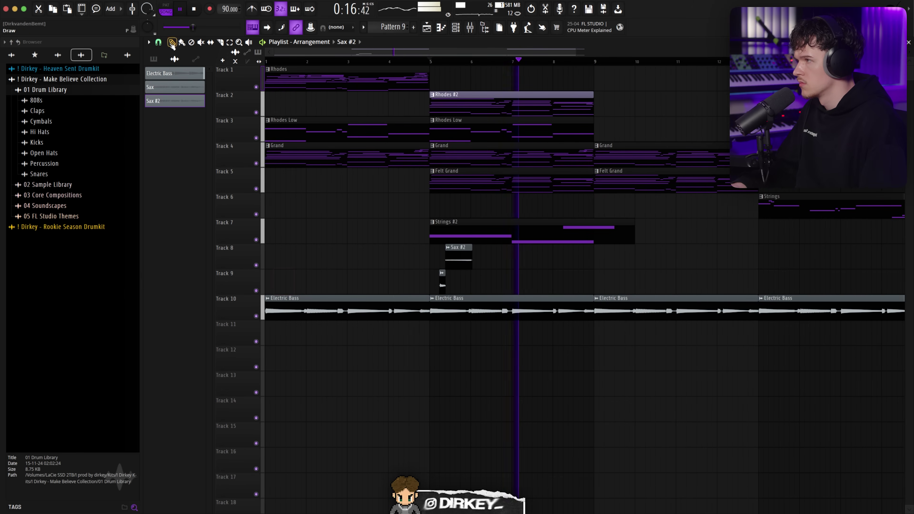
pyautogui.moveTo(468, 248); pyautogui.dragTo(618, 254)
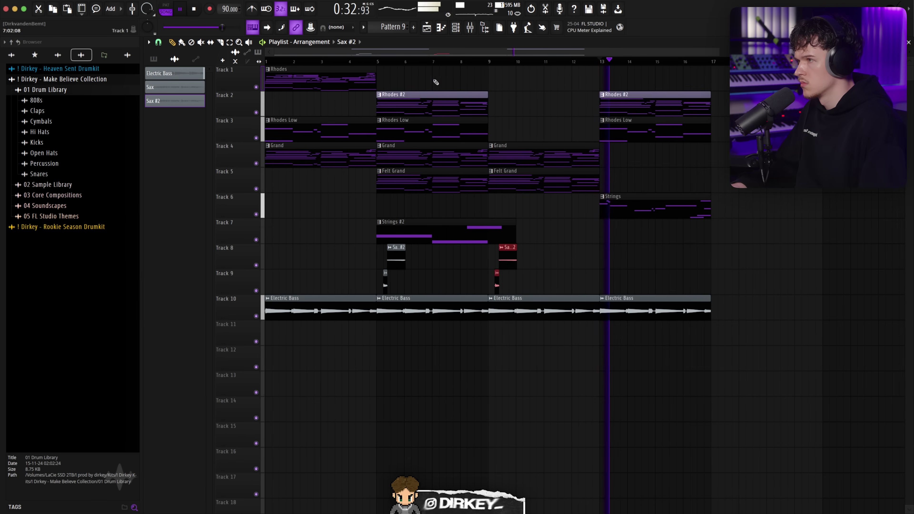
# Step: Restart playback and route both the Sax #2 and Sax channels to mixer track 8
pyautogui.press('space')
pyautogui.press('space')
pyautogui.click(397, 260)
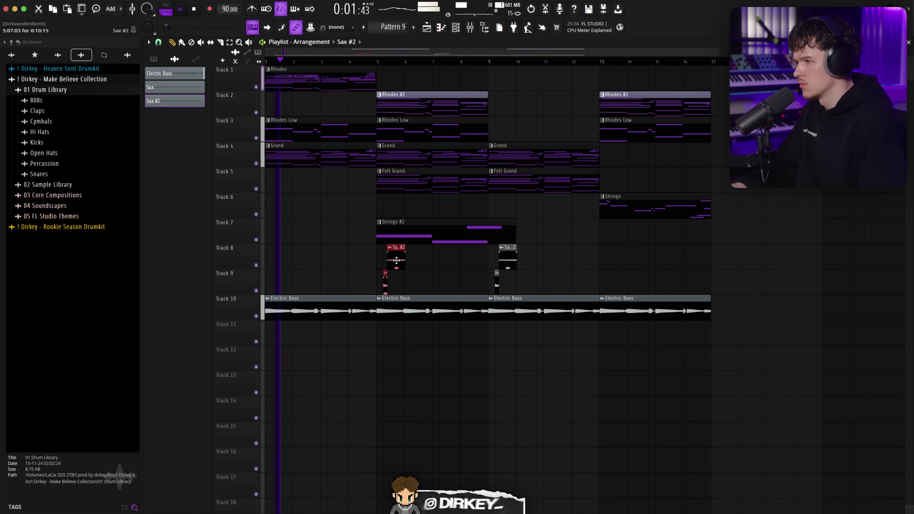
pyautogui.doubleClick(396, 258)
pyautogui.doubleClick(419, 125)
pyautogui.press('Escape')
pyautogui.press('Escape')
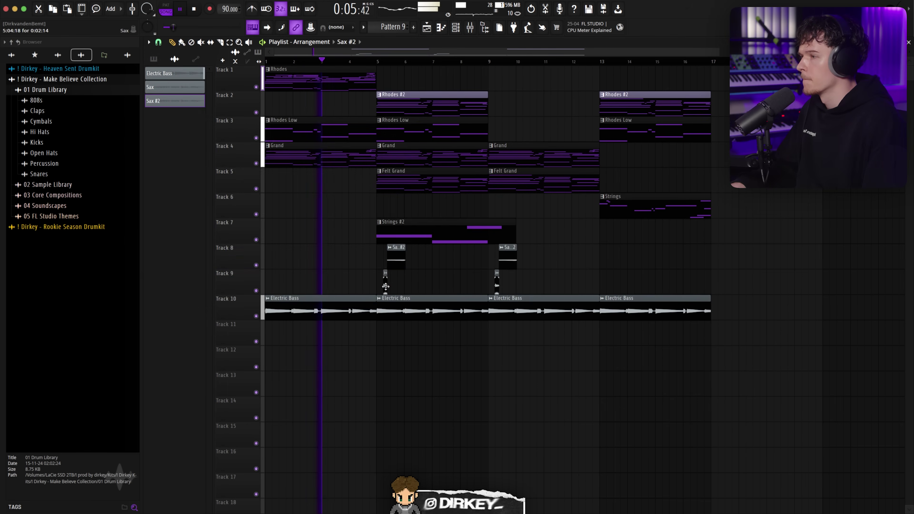
pyautogui.doubleClick(386, 286)
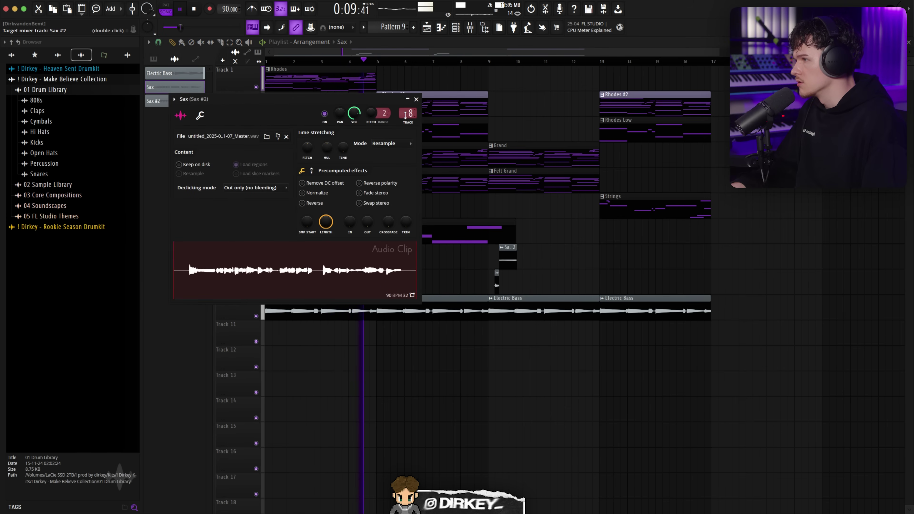
pyautogui.click(416, 99)
# Step: Load Fruity Parametric EQ 2 in the first slot of the Sax #2 mixer track and boost bands 6 and 7
pyautogui.click(470, 28)
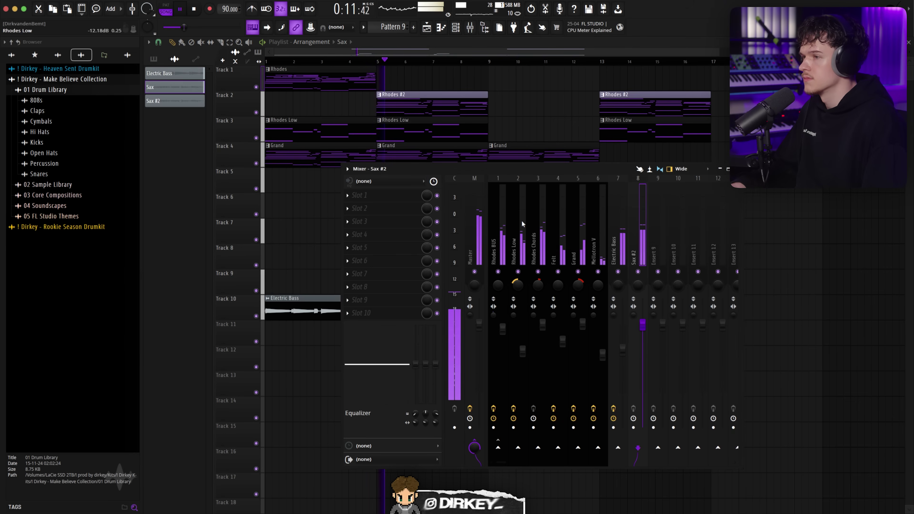
pyautogui.click(359, 195)
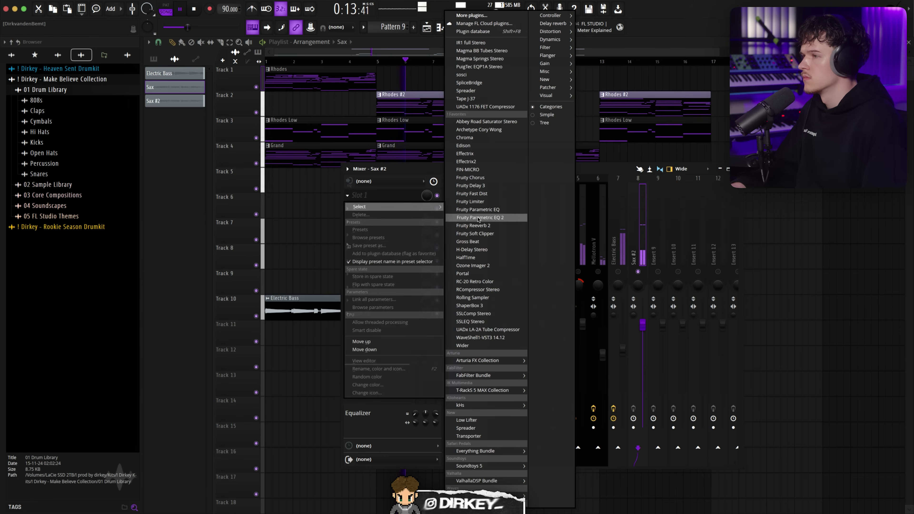
pyautogui.click(489, 215)
pyautogui.press('space')
pyautogui.press('space')
pyautogui.moveTo(334, 175); pyautogui.dragTo(351, 156)
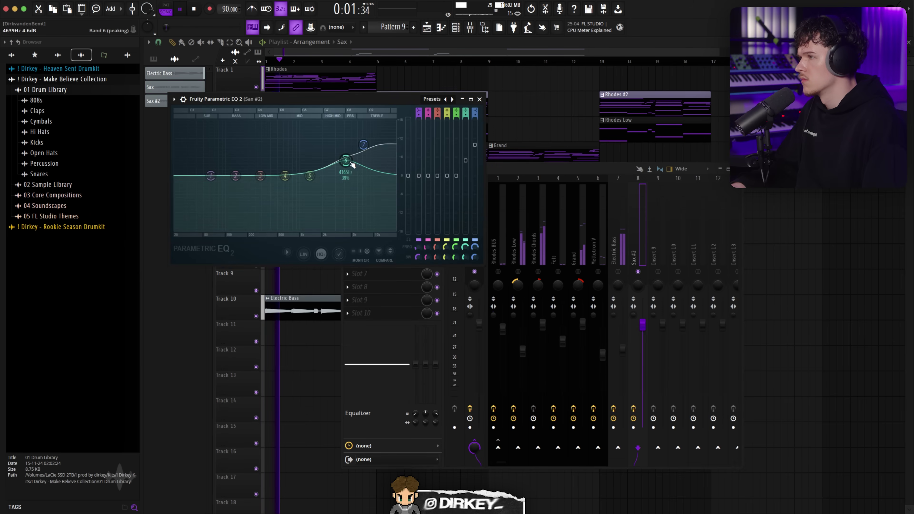
# Step: Set playback to start at bar 5 and reopen the equalizer on the Sax #2 mixer track
pyautogui.click(398, 82)
pyautogui.click(377, 61)
pyautogui.scroll(5, 377, 62)
pyautogui.click(484, 30)
pyautogui.click(484, 31)
pyautogui.click(469, 29)
pyautogui.press('space')
pyautogui.press('space')
pyautogui.click(393, 197)
# Step: Refine the high boosts of bands 6 and 7 and cut band 5 in the mids on the Sax #2 equalizer
pyautogui.moveTo(345, 160); pyautogui.dragTo(368, 152)
pyautogui.moveTo(333, 145); pyautogui.dragTo(286, 187)
pyautogui.press('space')
pyautogui.press('space')
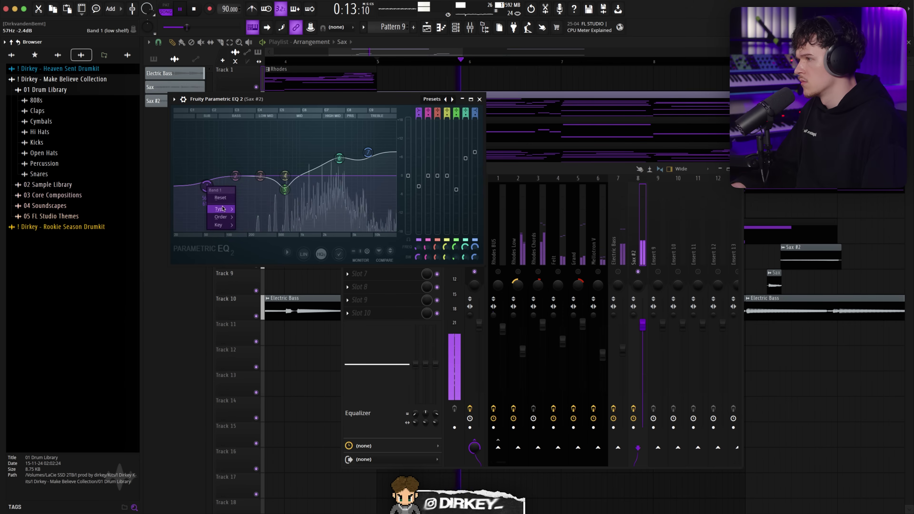
# Step: Change equalizer band 1 to a high pass filter at 154 Hz and close the equalizer
pyautogui.moveTo(222, 208)
pyautogui.click(250, 232)
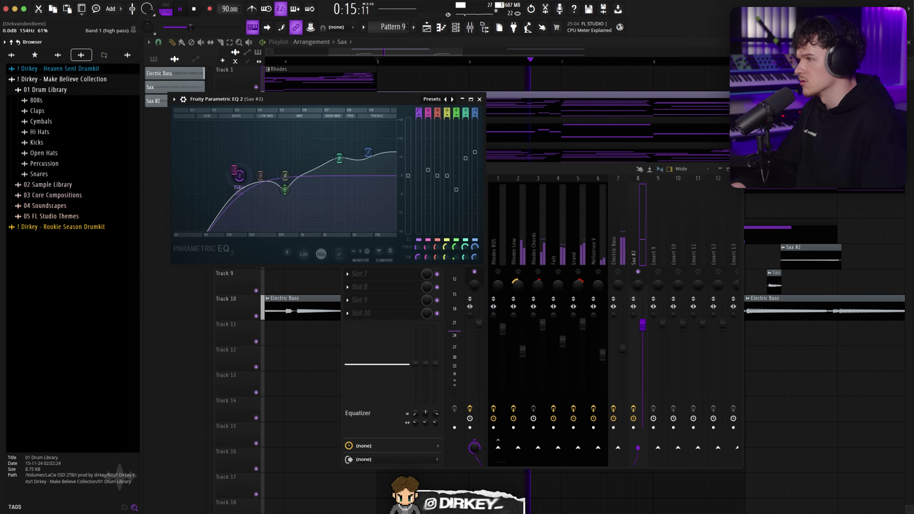
pyautogui.press('Escape')
# Step: Load the UADx LA-2A Tube Compressor in the second slot of the Sax #2 track with peak reduction at 0.53
pyautogui.click(386, 212)
pyautogui.moveTo(399, 220)
pyautogui.click(480, 329)
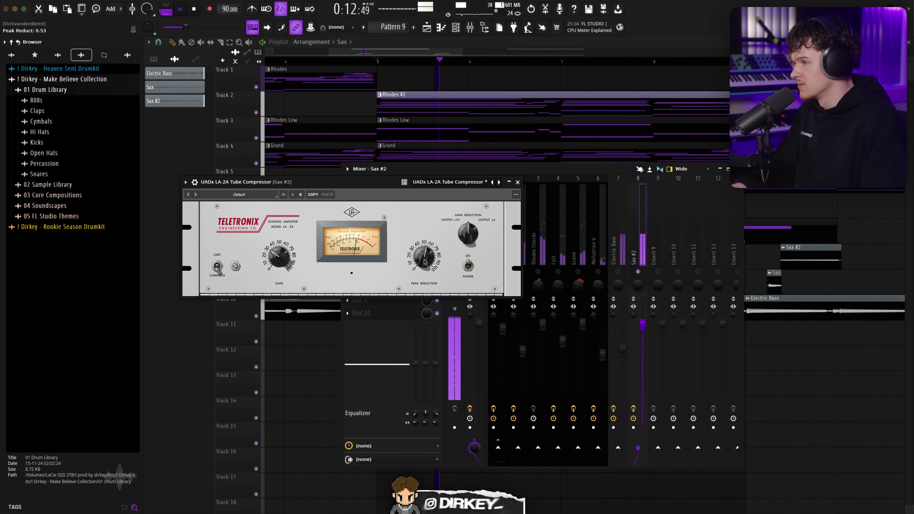
# Step: Give the bar 5 Sax #2 clip a short fade-in and copy both bar 5 sax clips to bar 9 again
pyautogui.click(442, 39)
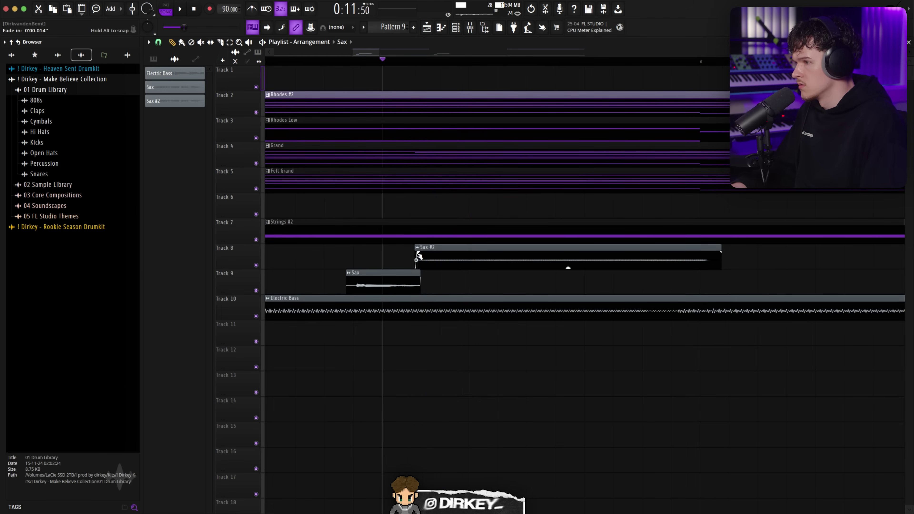
pyautogui.scroll(-3, 428, 252)
pyautogui.moveTo(654, 248); pyautogui.dragTo(637, 279)
pyautogui.moveTo(444, 244); pyautogui.dragTo(372, 291)
pyautogui.moveTo(657, 252); pyautogui.dragTo(593, 292)
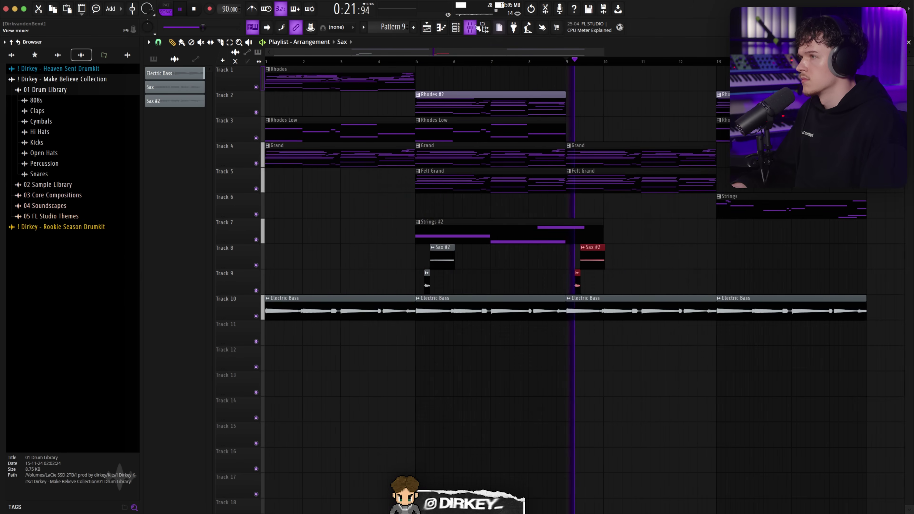
# Step: Load Decapitator in the third slot of the Sax #2 mixer track and set its Tone to 0.59
pyautogui.press('F9')
pyautogui.click(359, 221)
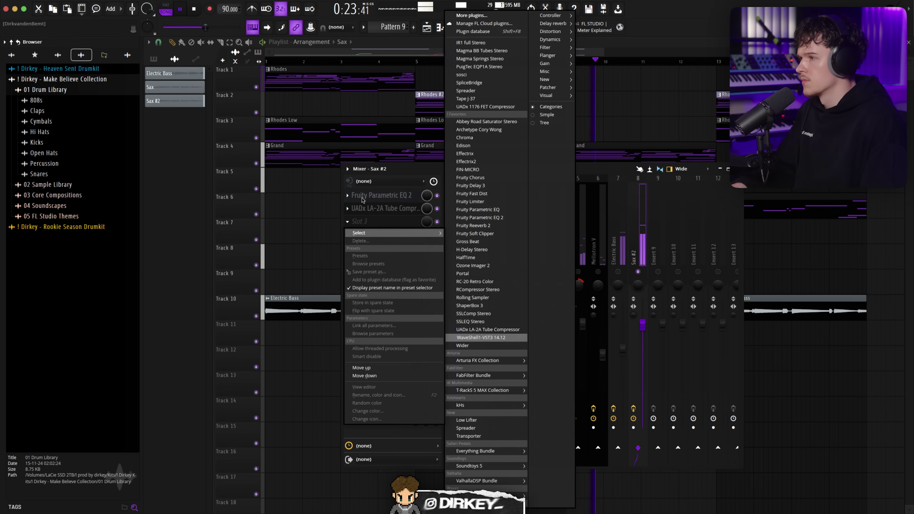
pyautogui.moveTo(478, 466)
pyautogui.click(558, 303)
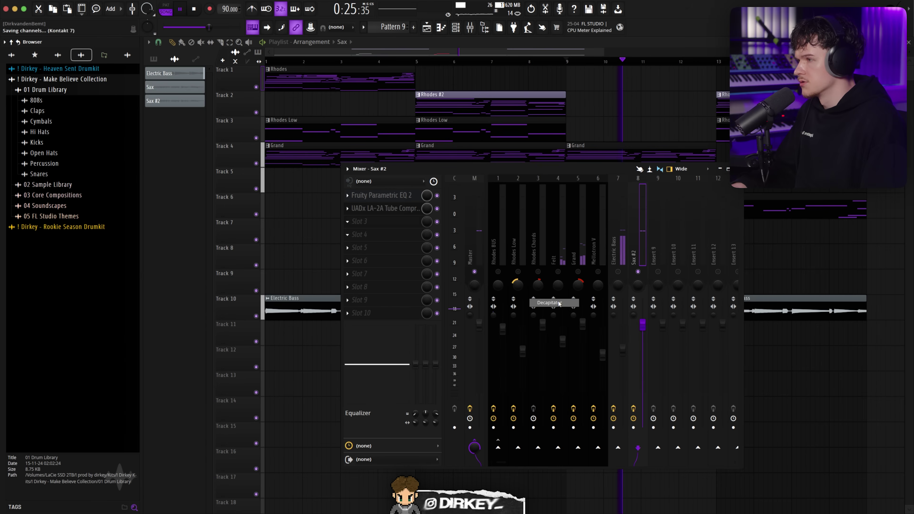
pyautogui.press('space')
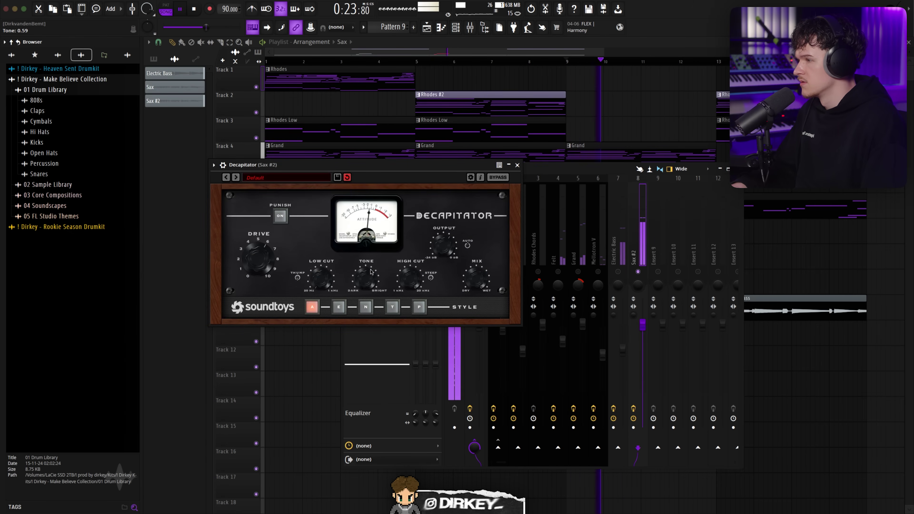
# Step: Nudge the bar 5 Sax #2 clip slightly earlier against the end of the Sax clip
pyautogui.click(436, 62)
pyautogui.click(426, 62)
pyautogui.scroll(5, 426, 62)
pyautogui.press('space')
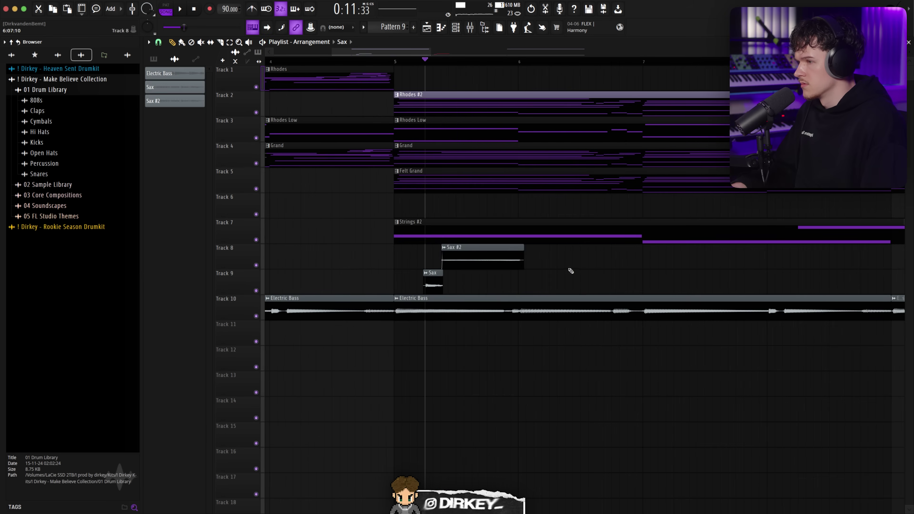
pyautogui.scroll(8, 433, 62)
pyautogui.press('space')
pyautogui.press('space')
pyautogui.press('space')
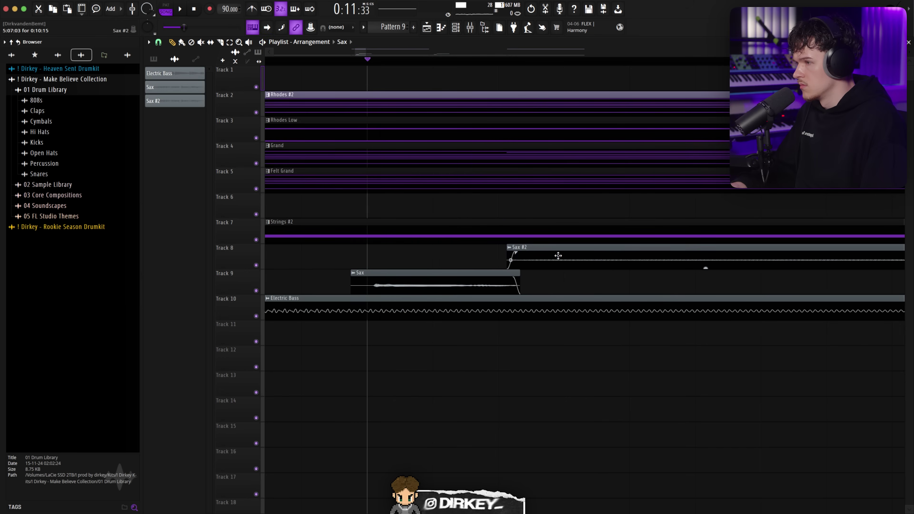
pyautogui.click(558, 256)
# Step: Replace the two bar 9 sax clips with fresh copies of the adjusted bar 5 clips
pyautogui.scroll(-5, 380, 65)
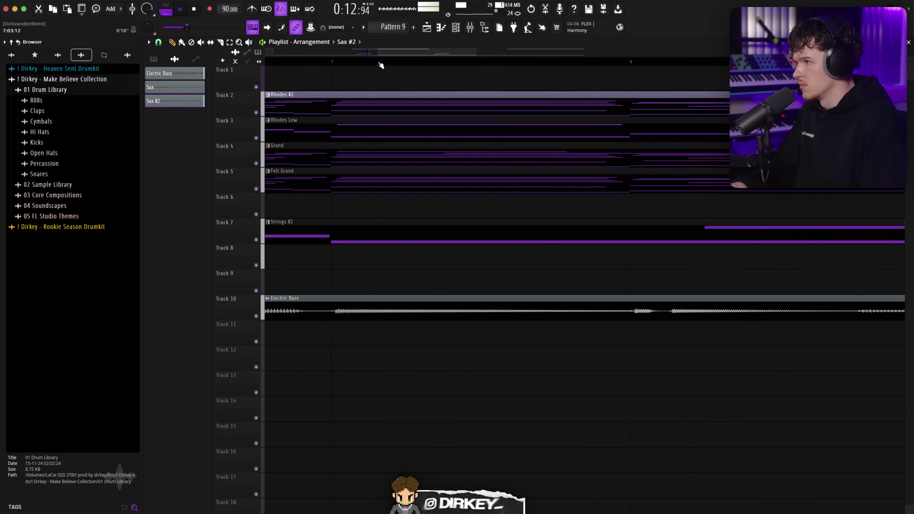
pyautogui.scroll(-6, 380, 65)
pyautogui.click(469, 26)
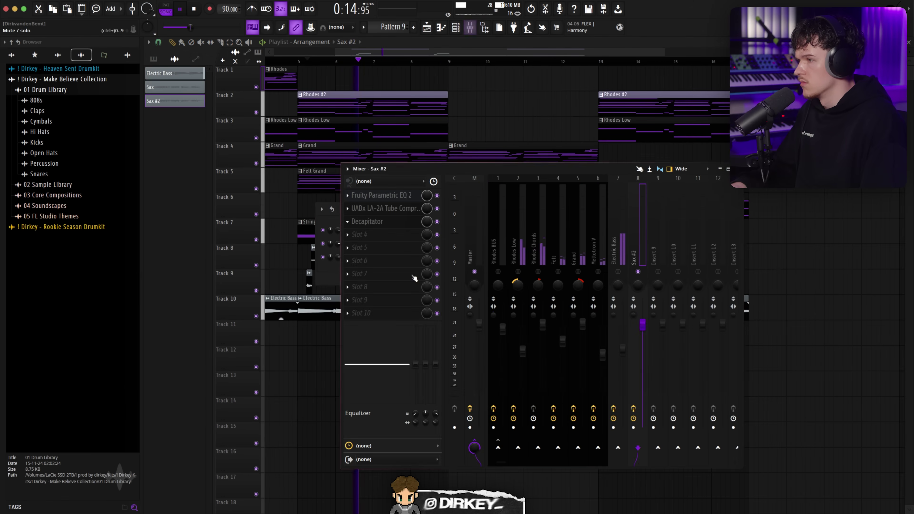
pyautogui.click(470, 27)
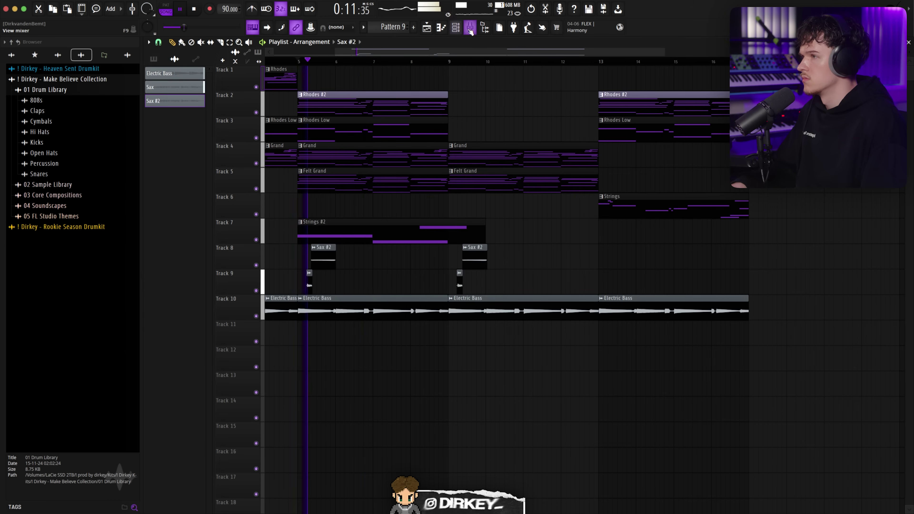
pyautogui.moveTo(515, 253); pyautogui.dragTo(455, 290)
pyautogui.moveTo(477, 261)
pyautogui.mouseDown()
pyautogui.moveTo(326, 261)
pyautogui.moveTo(481, 261)
pyautogui.moveTo(476, 251)
pyautogui.mouseUp()
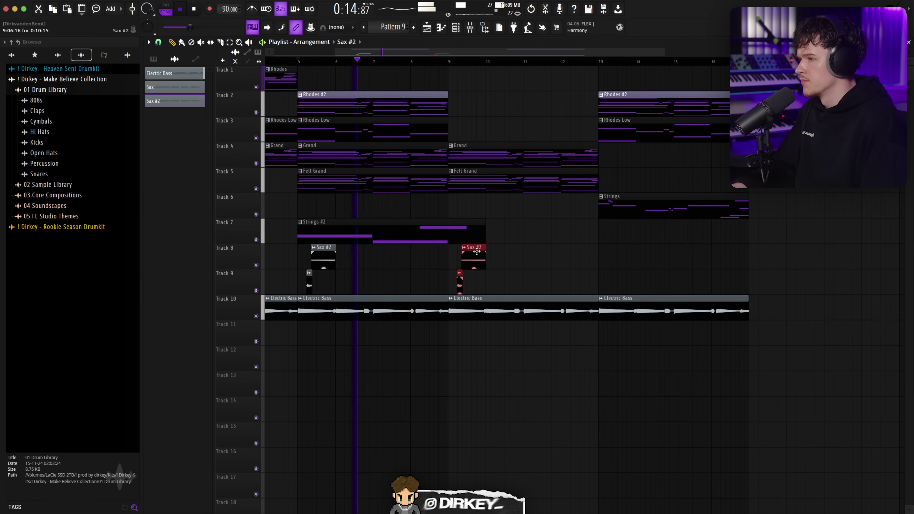
# Step: Load ValhallaVintageVerb in the fourth slot of the Sax #2 track with 3.87 s decay, 8.62 ms predelay and a 590 Hz low cut
pyautogui.click(470, 28)
pyautogui.click(349, 235)
pyautogui.click(349, 235)
pyautogui.click(349, 235)
pyautogui.moveTo(364, 284); pyautogui.dragTo(620, 258)
pyautogui.click(348, 196)
pyautogui.click(361, 215)
pyautogui.click(635, 249)
pyautogui.click(365, 235)
pyautogui.click(572, 242)
pyautogui.click(348, 221)
pyautogui.moveTo(357, 271); pyautogui.dragTo(644, 257)
# Step: Lower the Sax #2 mixer track's volume and set the ValhallaVintageVerb mix to 67.6%
pyautogui.click(392, 88)
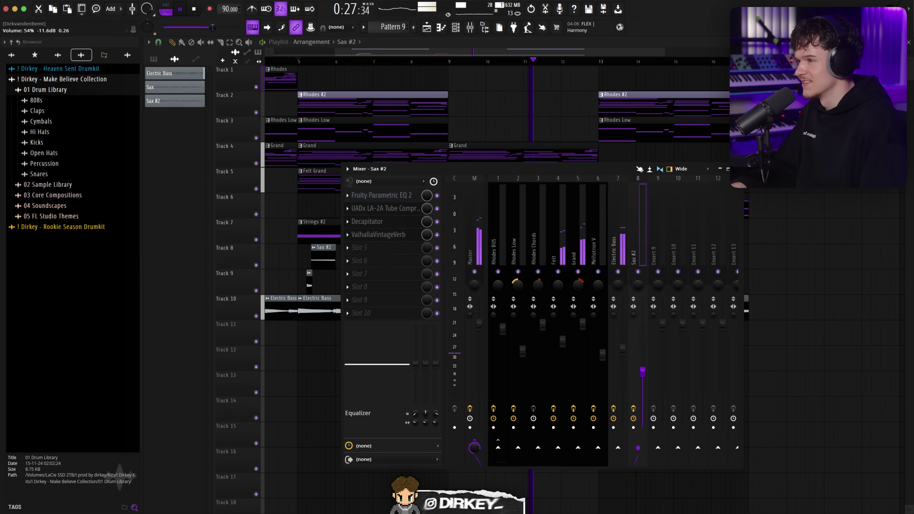
pyautogui.click(406, 236)
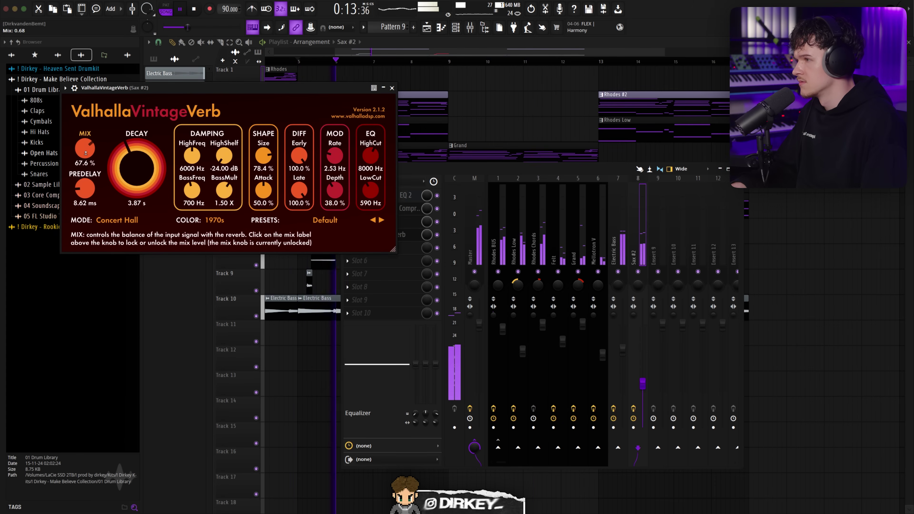
pyautogui.click(395, 96)
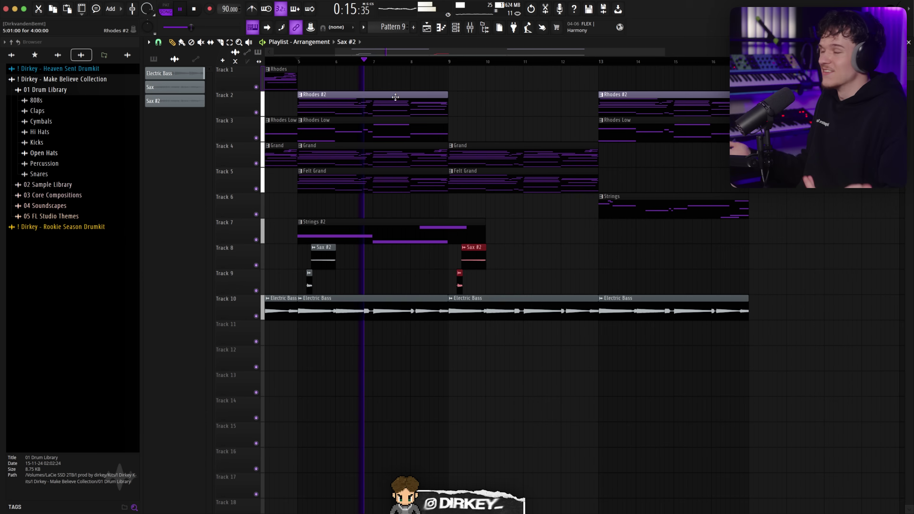
# Step: Place the full Sax clip on Track 11, align it with bar 5 and play it against the arrangement
pyautogui.scroll(-3, 378, 69)
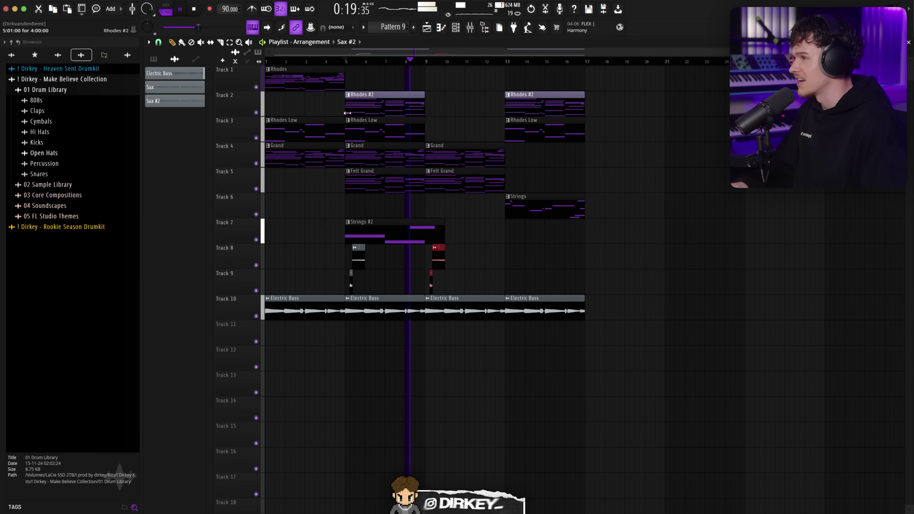
pyautogui.click(345, 339)
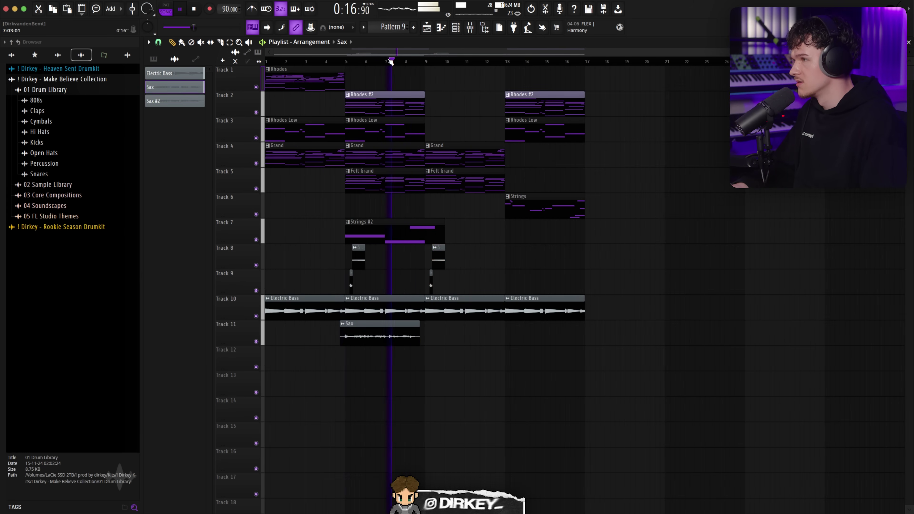
pyautogui.scroll(3, 382, 62)
pyautogui.scroll(2, 382, 61)
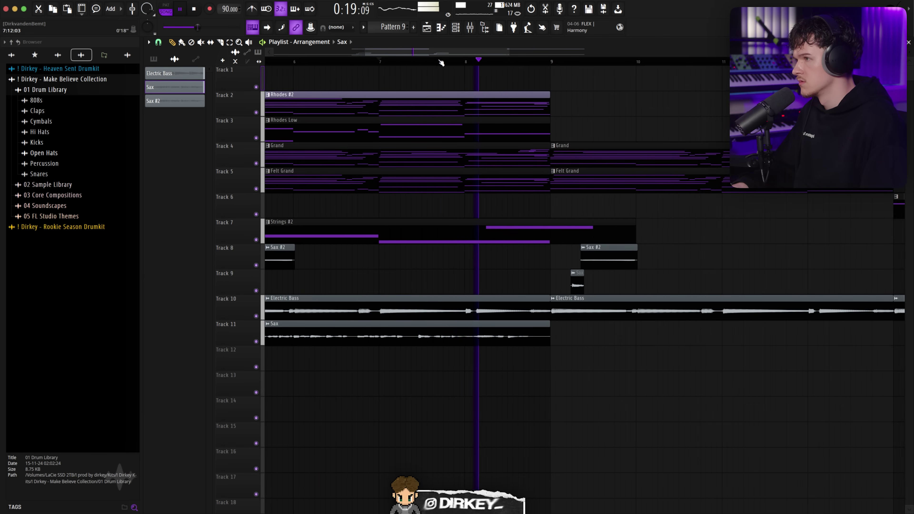
pyautogui.scroll(-5, 363, 64)
pyautogui.scroll(4, 382, 64)
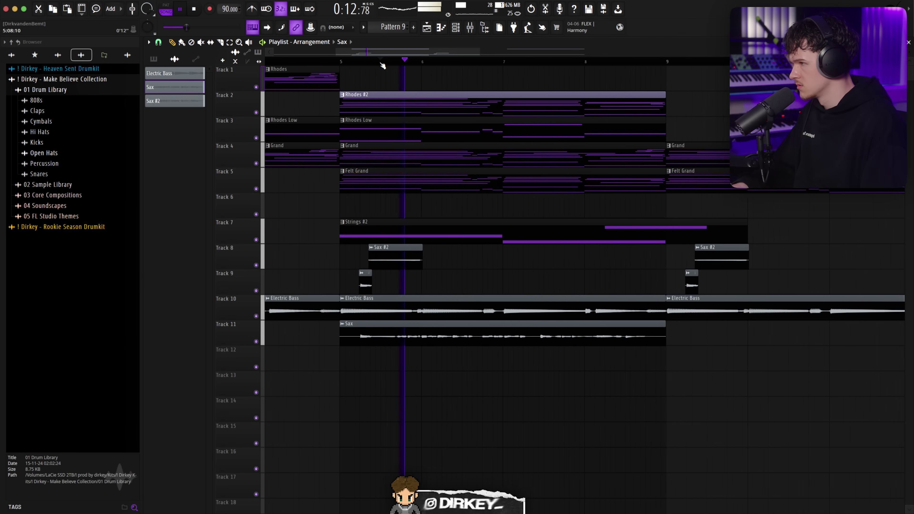
# Step: Slice the Track 11 Sax clip in two places to isolate a short phrase within bar 5
pyautogui.press('space')
pyautogui.scroll(2, 398, 67)
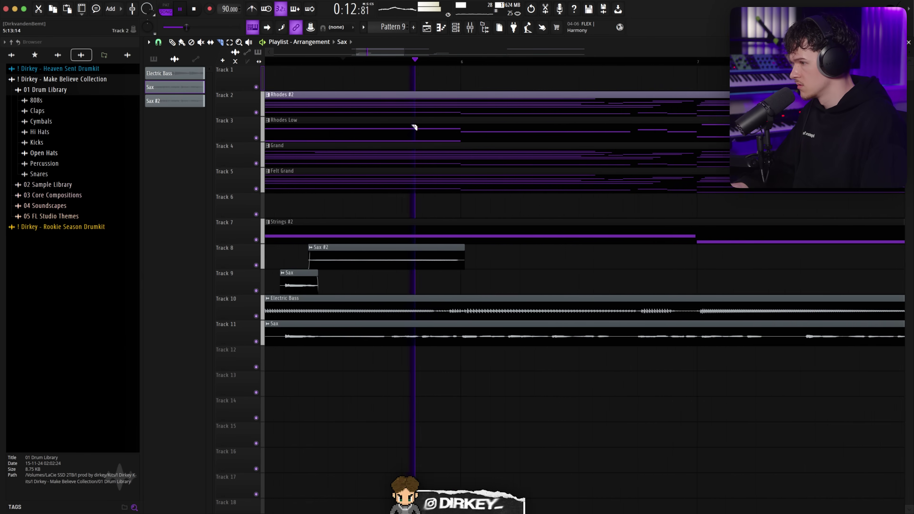
pyautogui.press('space')
pyautogui.click(350, 335)
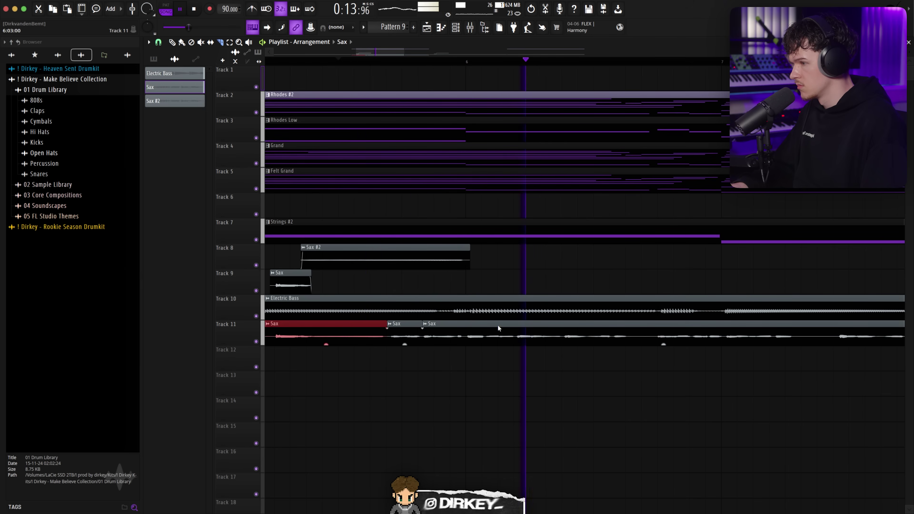
pyautogui.click(467, 61)
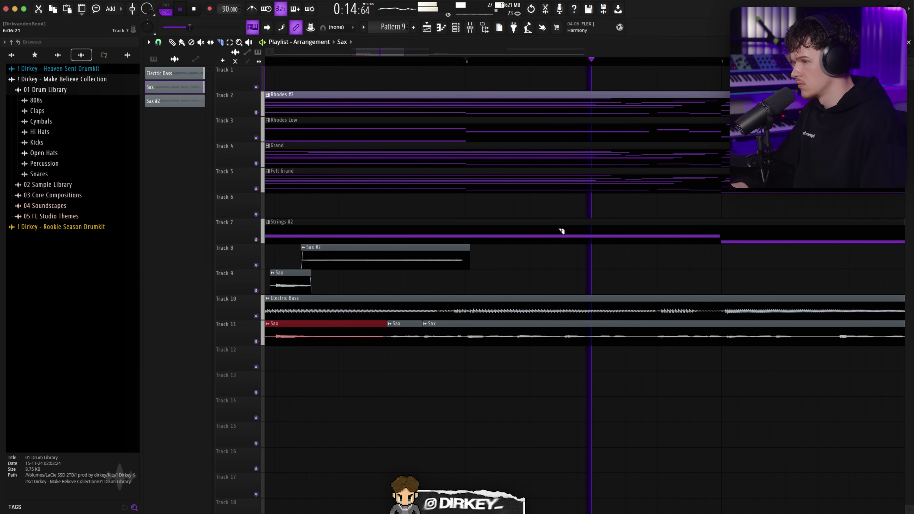
pyautogui.click(658, 62)
# Step: Delete the unwanted Track 11 Sax pieces and move the short slice to Track 9 near the end of bar 5
pyautogui.press('space')
pyautogui.press('Delete')
pyautogui.keyDown('super'); pyautogui.click(530, 333); pyautogui.keyUp('super')
pyautogui.press('Delete')
pyautogui.scroll(-5, 391, 56)
pyautogui.click(327, 61)
pyautogui.press('space')
pyautogui.press('p')
pyautogui.moveTo(391, 335); pyautogui.dragTo(418, 282)
# Step: Duplicate the short Sax slice on Track 9 directly after itself, at the start of bar 6
pyautogui.click(328, 62)
pyautogui.scroll(5, 409, 59)
pyautogui.click(409, 61)
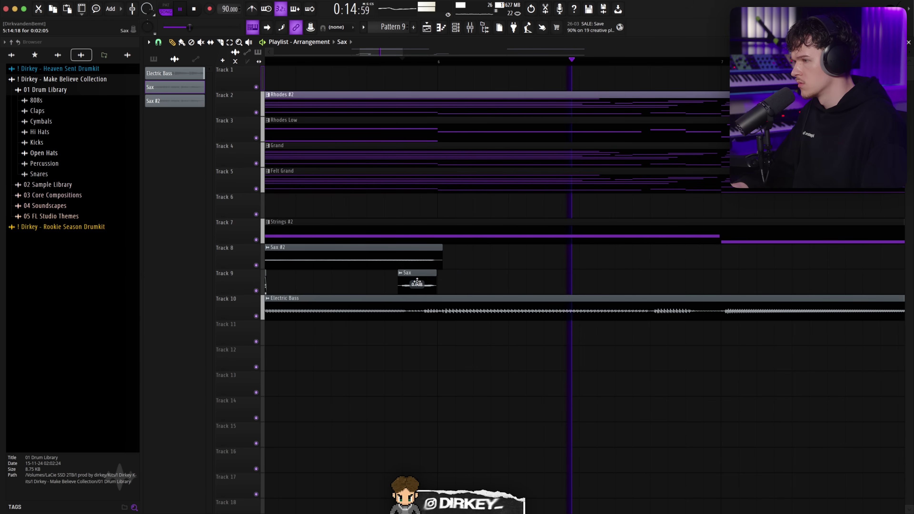
pyautogui.hotkey('ctrl', 'b')
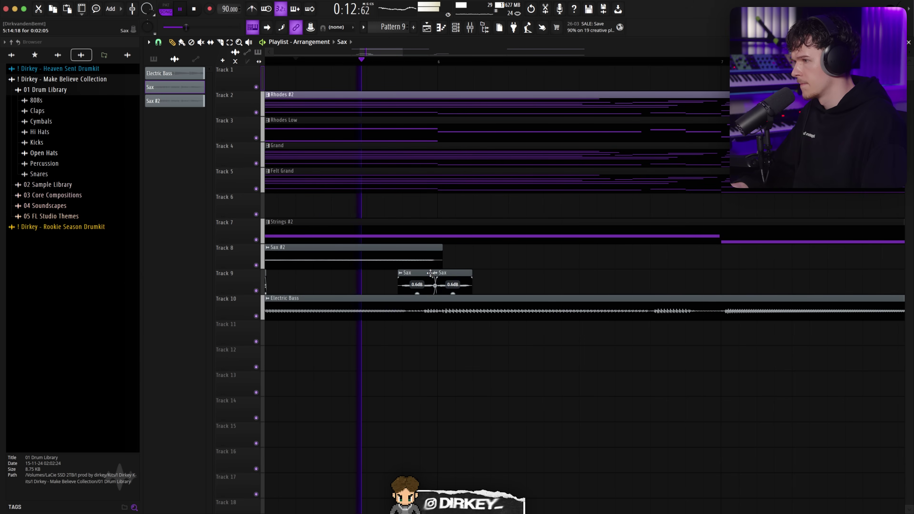
# Step: Keep only the bar 6 Sax slice and replace the bar 9 sax clips with copies of all three bar 5–6 clips
pyautogui.scroll(-5, 360, 64)
pyautogui.click(313, 62)
pyautogui.moveTo(528, 276); pyautogui.dragTo(609, 258)
pyautogui.press('Delete')
pyautogui.press('space')
pyautogui.moveTo(410, 259)
pyautogui.mouseDown()
pyautogui.moveTo(317, 281)
pyautogui.moveTo(589, 273)
pyautogui.mouseUp()
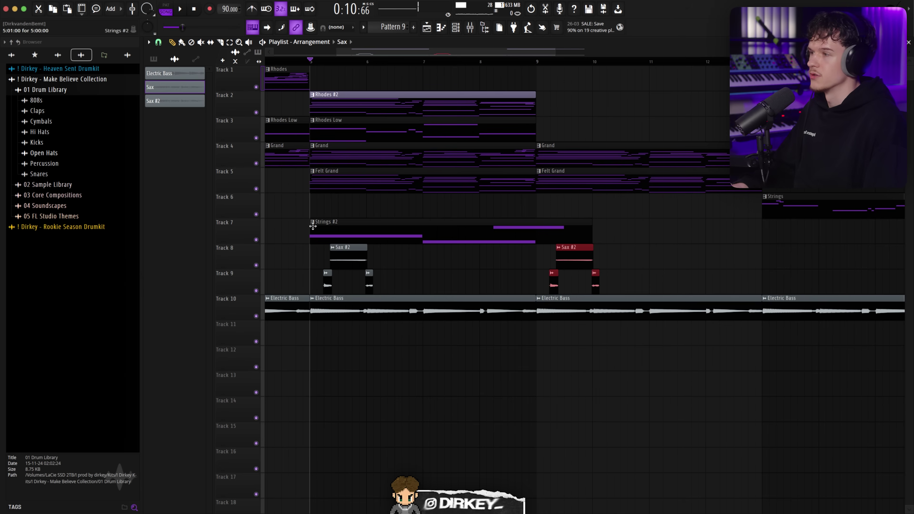
pyautogui.press('space')
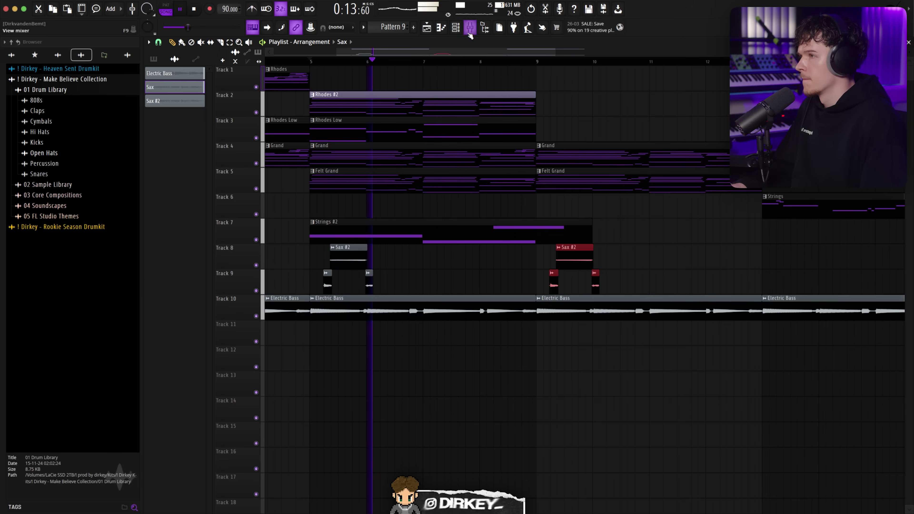
# Step: Set the bar 6 Sax slice's clip gain to -4.3 dB, checking it in repeated playback
pyautogui.click(352, 61)
pyautogui.scroll(5, 354, 62)
pyautogui.press('space')
pyautogui.press('space')
pyautogui.moveTo(434, 286)
pyautogui.mouseDown()
pyautogui.moveTo(473, 285)
pyautogui.moveTo(405, 300)
pyautogui.mouseUp()
pyautogui.press('space')
pyautogui.press('space')
pyautogui.press('space')
pyautogui.press('space')
pyautogui.click(357, 70)
pyautogui.scroll(-3, 357, 71)
pyautogui.rightClick(357, 71)
pyautogui.press('space')
pyautogui.press('space')
pyautogui.press('space')
pyautogui.press('space')
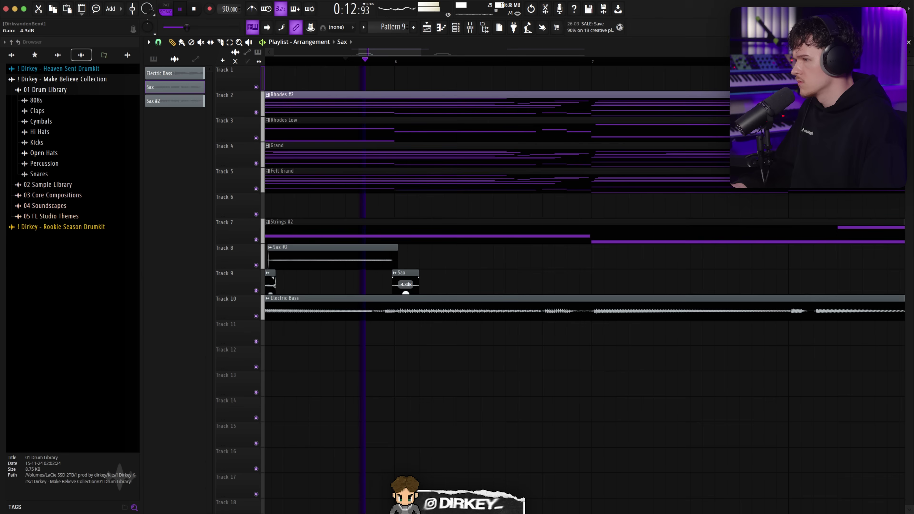
pyautogui.press('space')
# Step: Replace the Sax slice at bar 10 with a copy of the quieter bar 6 slice
pyautogui.scroll(-5, 340, 65)
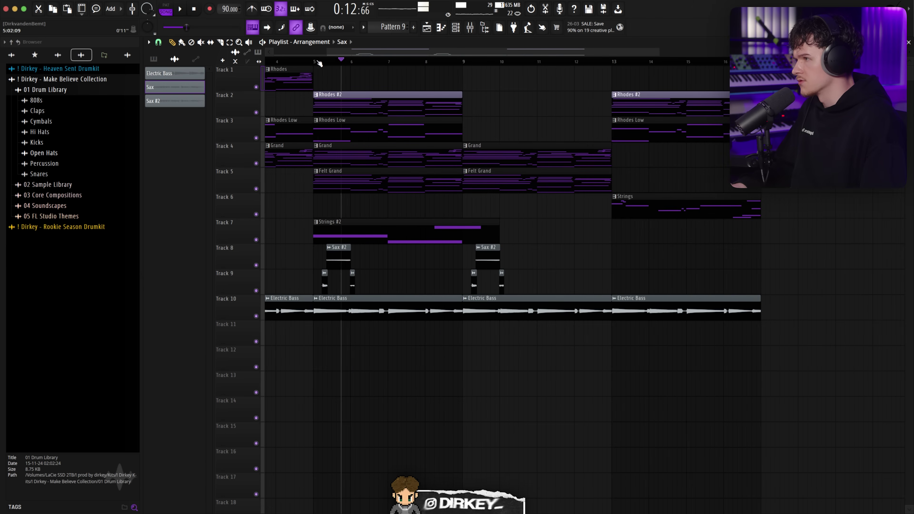
pyautogui.click(314, 63)
pyautogui.press('space')
pyautogui.rightClick(479, 259)
pyautogui.moveTo(384, 254); pyautogui.dragTo(486, 262)
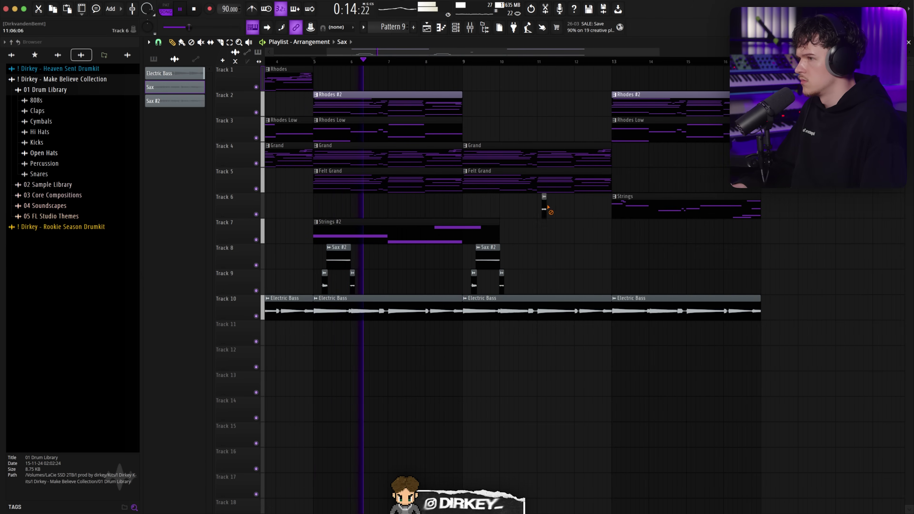
# Step: Pan the Sax #2 mixer track 5% right
pyautogui.scroll(-3, 441, 65)
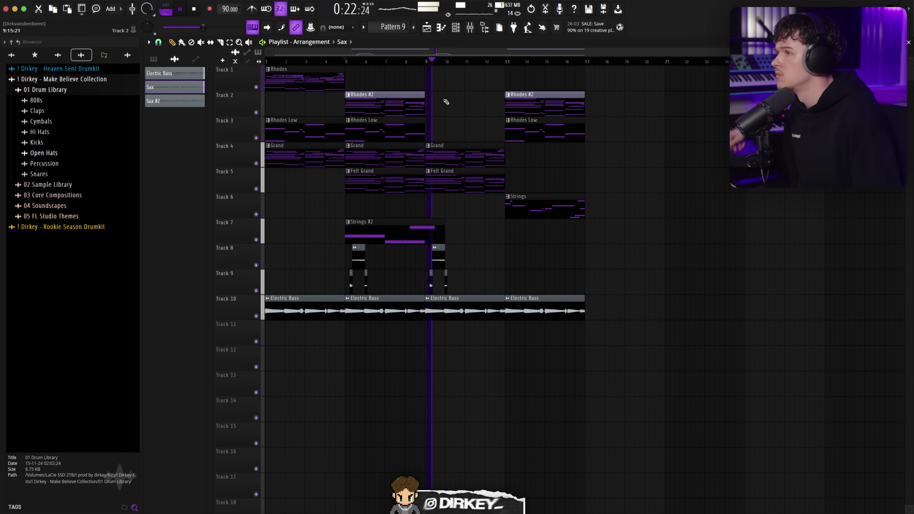
pyautogui.click(470, 27)
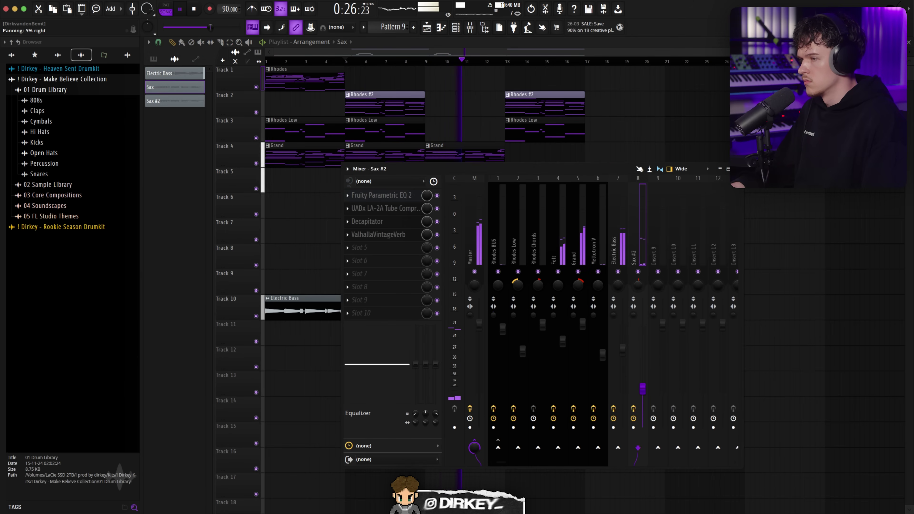
# Step: Shift the mixer tracks from Rhodes BUS through Sax #2 one insert to the right, leaving insert 1 empty
pyautogui.moveTo(496, 248); pyautogui.dragTo(630, 254)
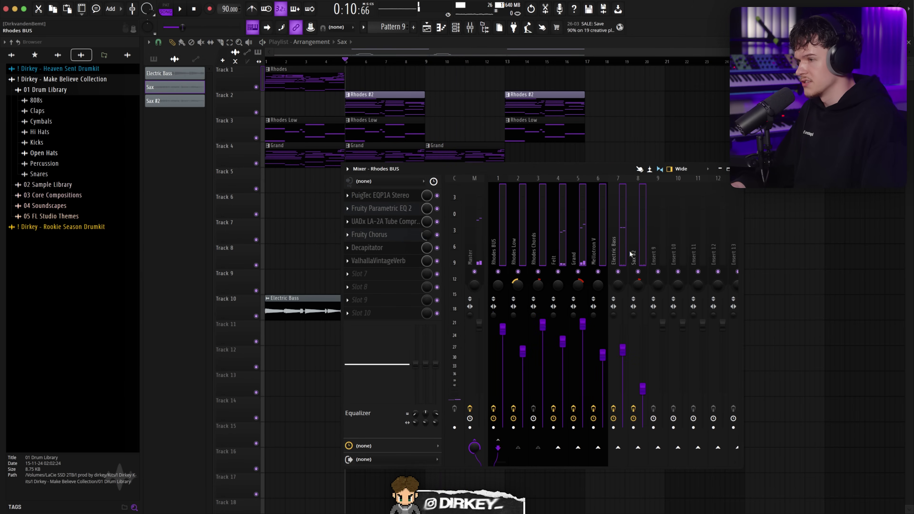
pyautogui.hotkey('alt', 'Right')
pyautogui.moveTo(533, 169); pyautogui.dragTo(516, 157)
# Step: Route the Rhodes BUS, Felt, Grand, Mellotron V and Sax #2 mixer tracks to insert 1 only
pyautogui.moveTo(500, 251); pyautogui.dragTo(513, 241)
pyautogui.click(519, 239)
pyautogui.click(540, 238)
pyautogui.click(501, 236)
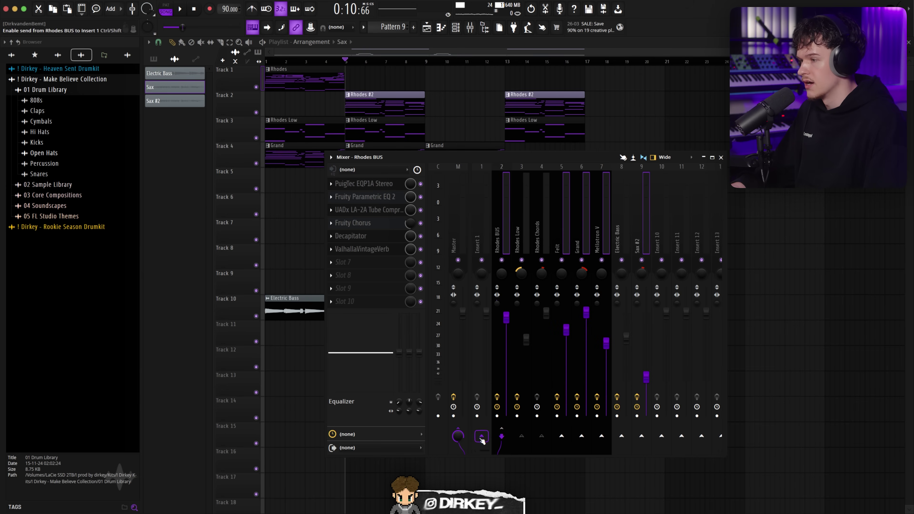
pyautogui.rightClick(481, 436)
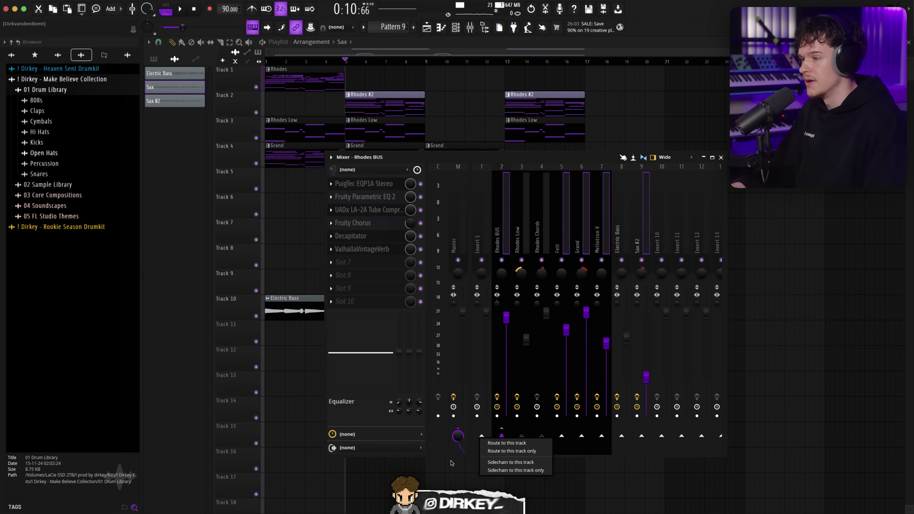
pyautogui.click(508, 451)
# Step: Play the loop and solo insert 1 briefly to check which tracks run through it
pyautogui.press('space')
pyautogui.click(629, 237)
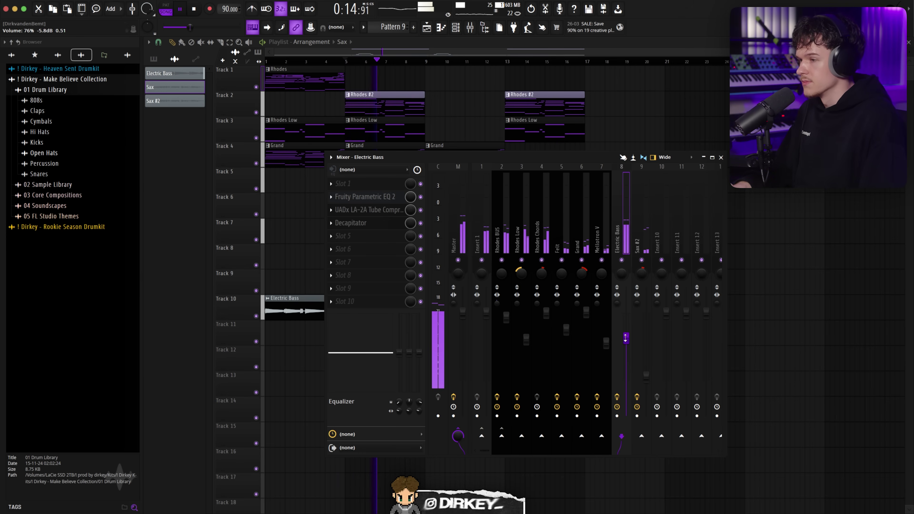
pyautogui.click(482, 238)
pyautogui.rightClick(481, 260)
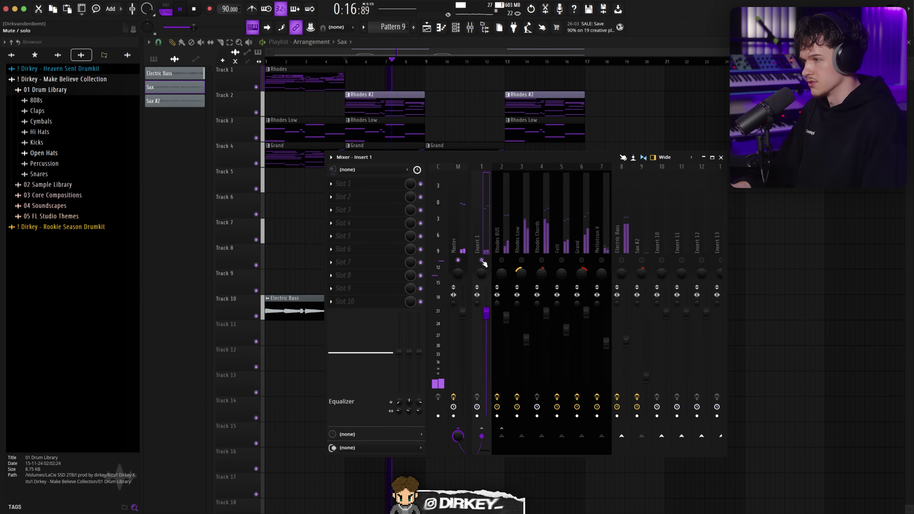
pyautogui.rightClick(483, 260)
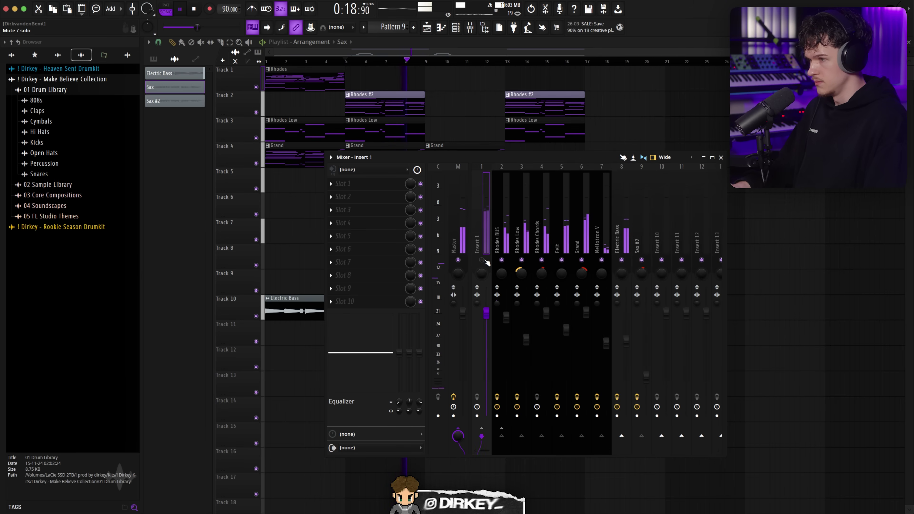
# Step: Rename insert 1 as Melody Bus and load SSLEQ Stereo into its first effect slot
pyautogui.doubleClick(479, 245)
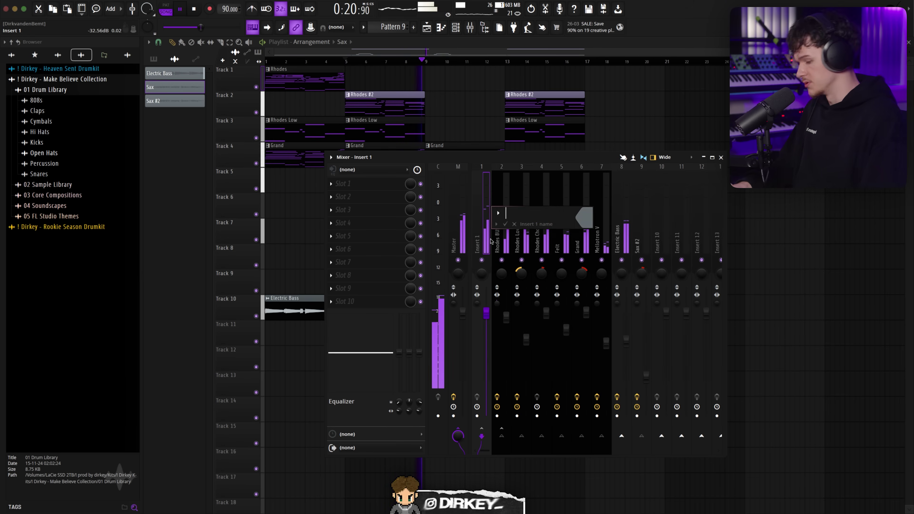
pyautogui.write('Melody Bus')
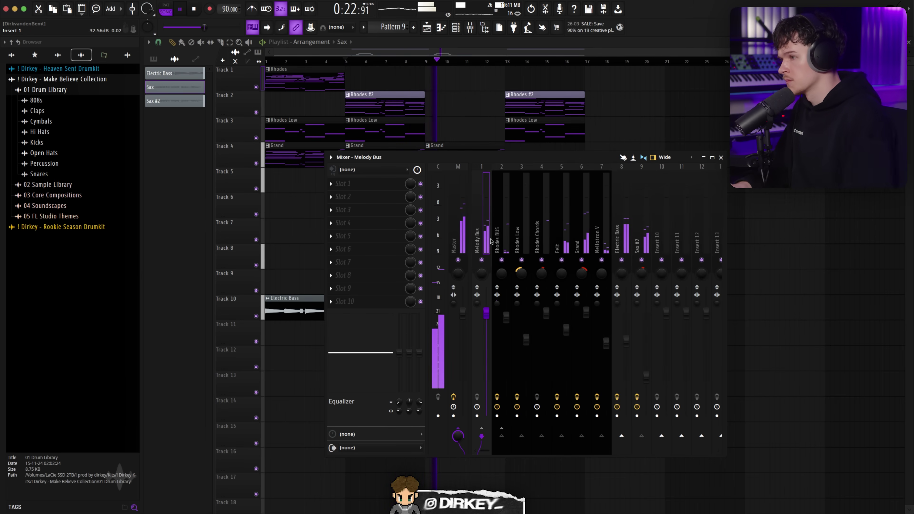
pyautogui.click(360, 186)
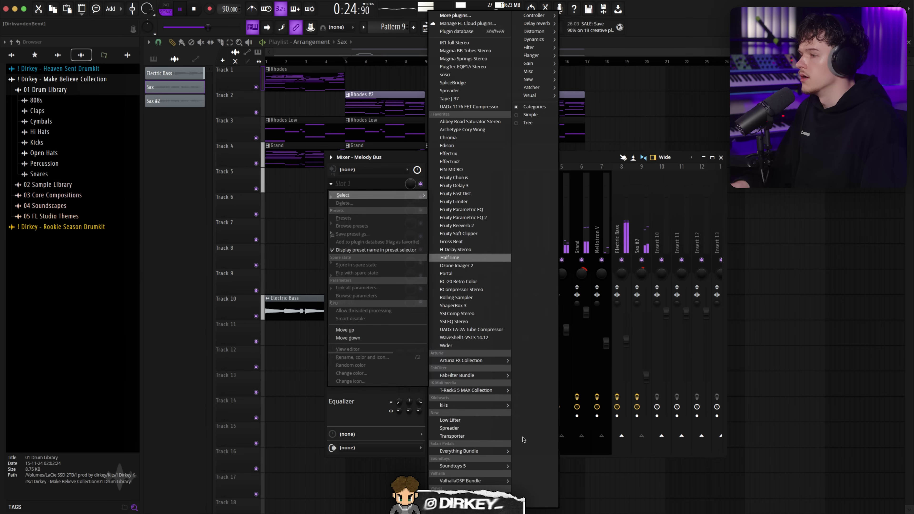
pyautogui.moveTo(467, 496)
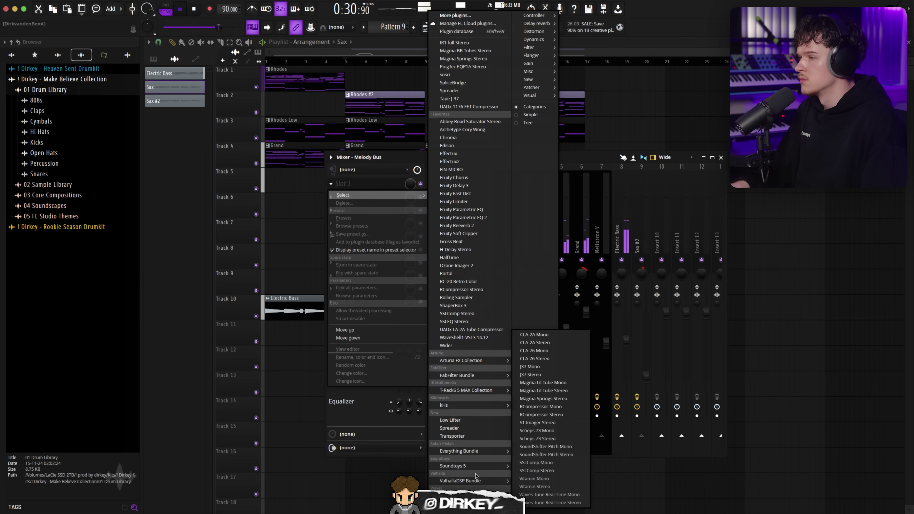
pyautogui.click(453, 321)
pyautogui.moveTo(197, 79); pyautogui.dragTo(408, 278)
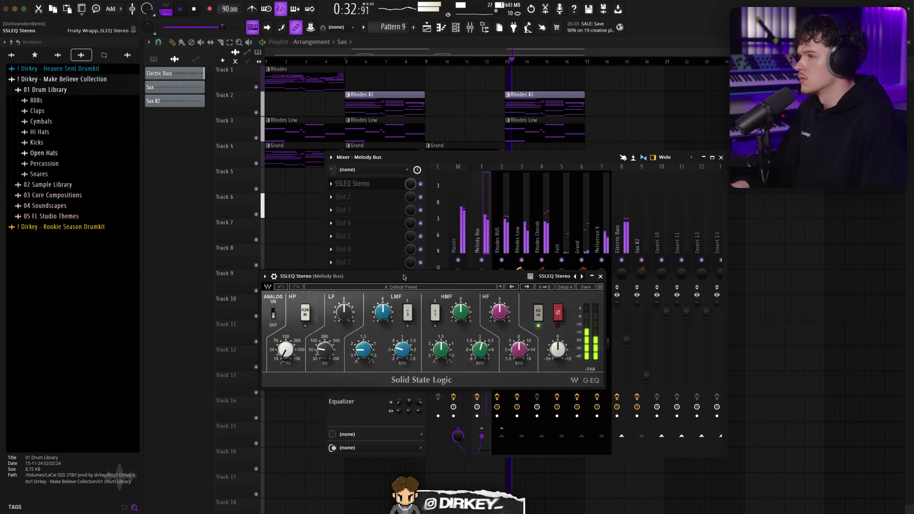
# Step: In the Melody Bus EQ, set the LF gain to about -0.6 dB and tune the LMF frequency to about 0.68 kHz
pyautogui.moveTo(343, 312); pyautogui.dragTo(343, 315)
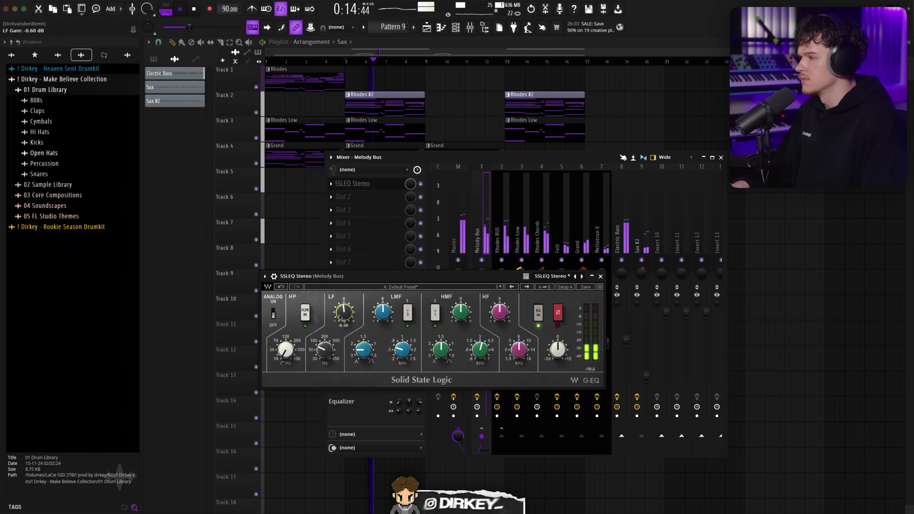
pyautogui.moveTo(341, 321); pyautogui.dragTo(406, 339)
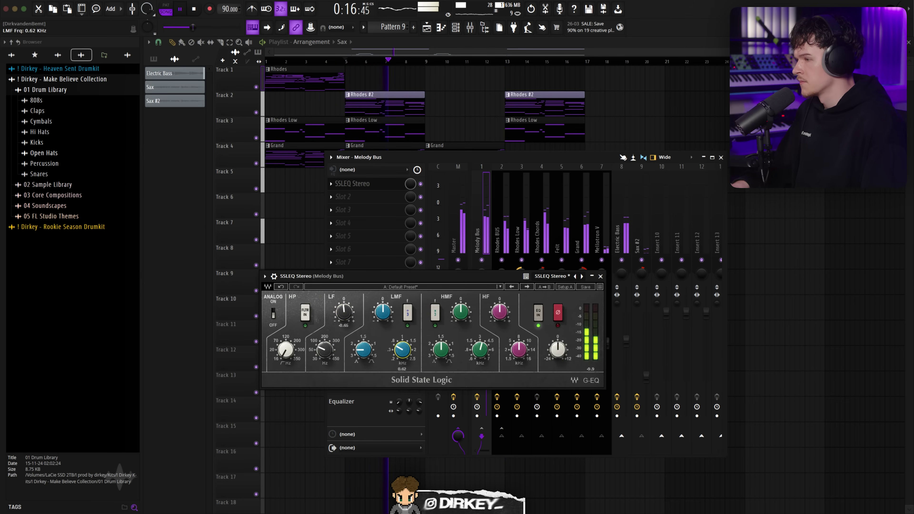
pyautogui.scroll(5, 403, 354)
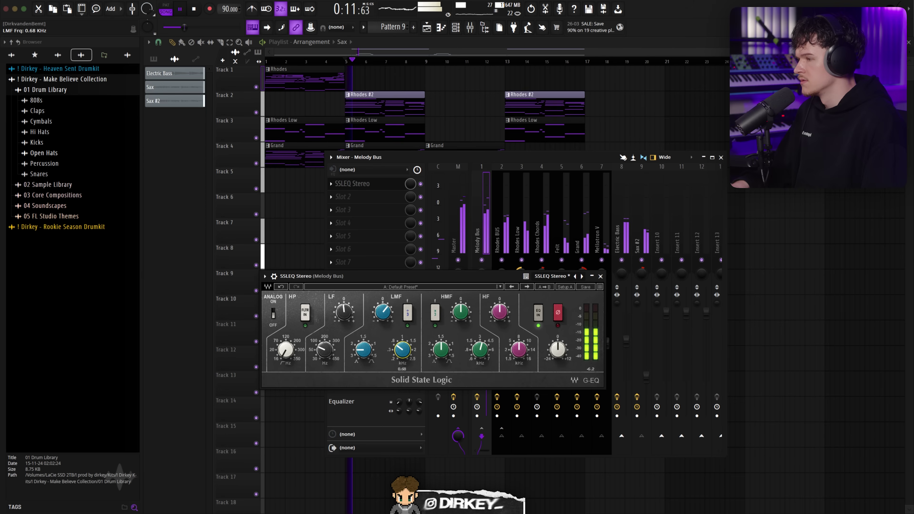
# Step: Shape the EQ's upper bands with an HMF Q of 1.24 and about 2 dB of HF gain, and recheck the plugin
pyautogui.scroll(-3, 402, 349)
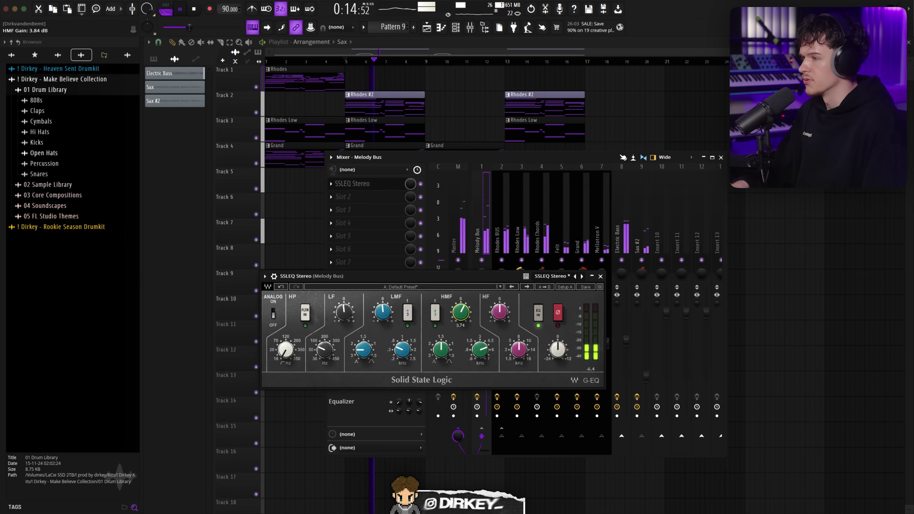
pyautogui.scroll(-2, 441, 349)
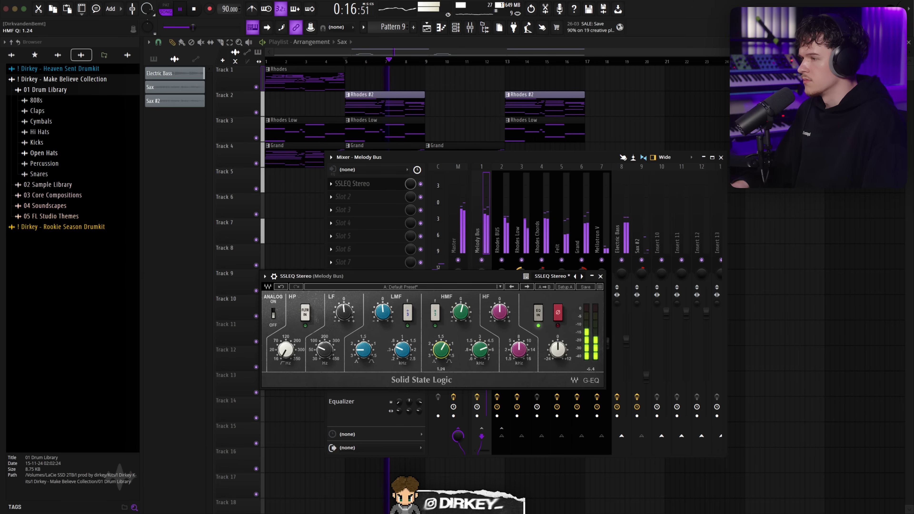
pyautogui.scroll(2, 518, 349)
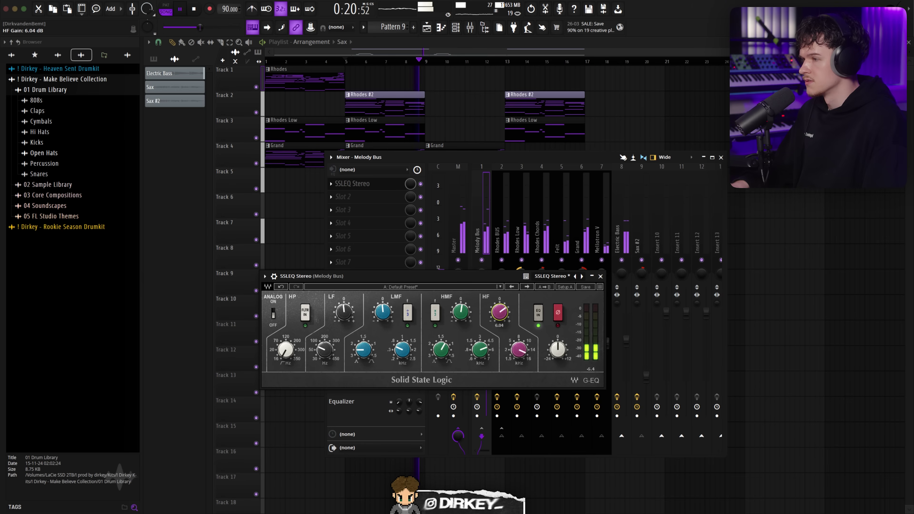
pyautogui.scroll(3, 498, 314)
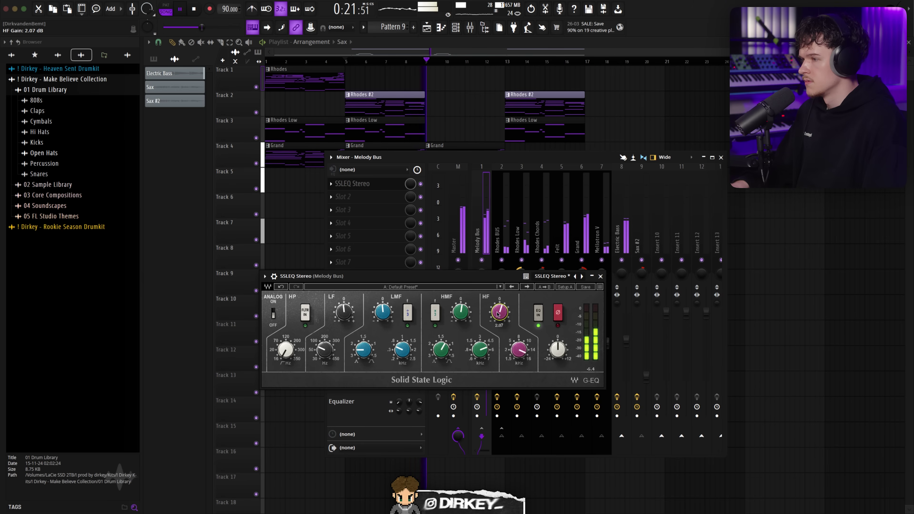
pyautogui.click(600, 276)
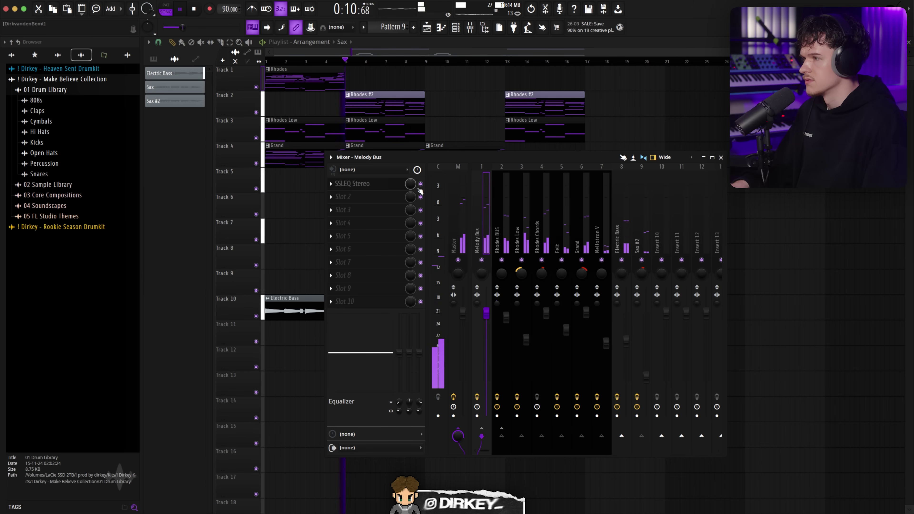
pyautogui.click(364, 197)
pyautogui.click(363, 189)
pyautogui.click(363, 187)
pyautogui.click(603, 276)
# Step: Lower the Sax #2 mixer track's volume to -17.4 dB
pyautogui.click(644, 242)
pyautogui.moveTo(645, 376); pyautogui.dragTo(645, 378)
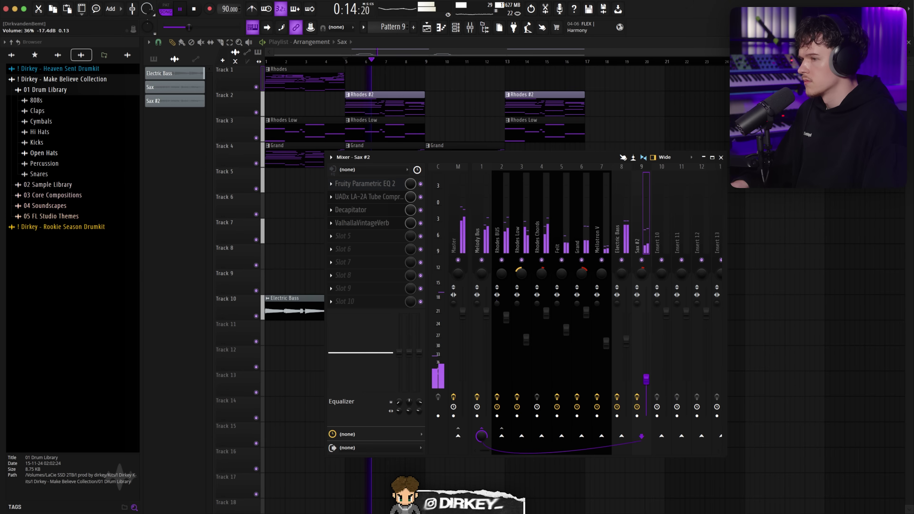
# Step: Load SSLComp Stereo into the third effect slot of the Melody Bus
pyautogui.click(473, 258)
pyautogui.click(363, 209)
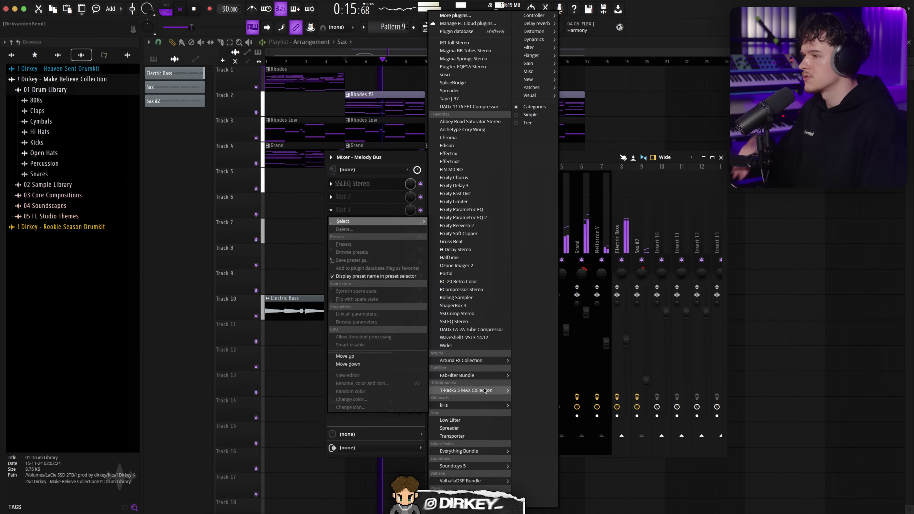
pyautogui.click(458, 313)
pyautogui.moveTo(125, 123); pyautogui.dragTo(330, 140)
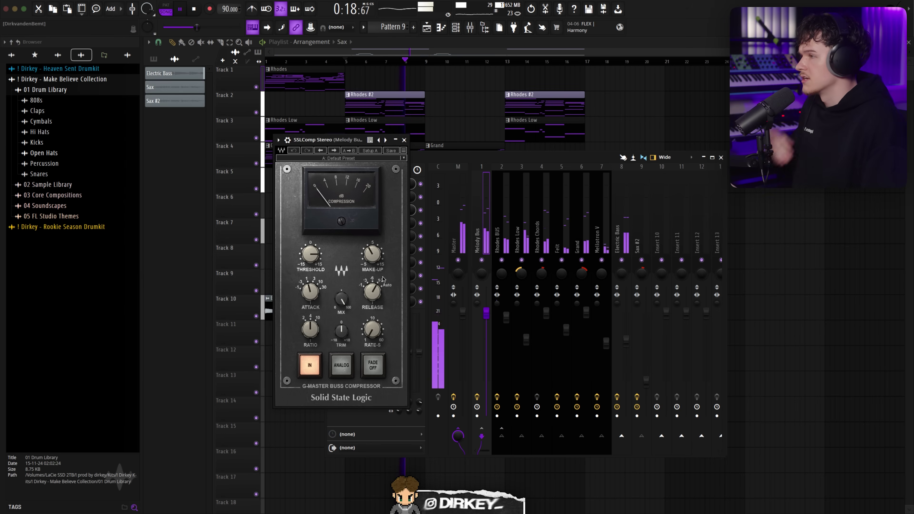
# Step: Adjust the bus compressor's release and make-up gain and set its threshold to about 8 dB during playback
pyautogui.moveTo(372, 292); pyautogui.dragTo(350, 257)
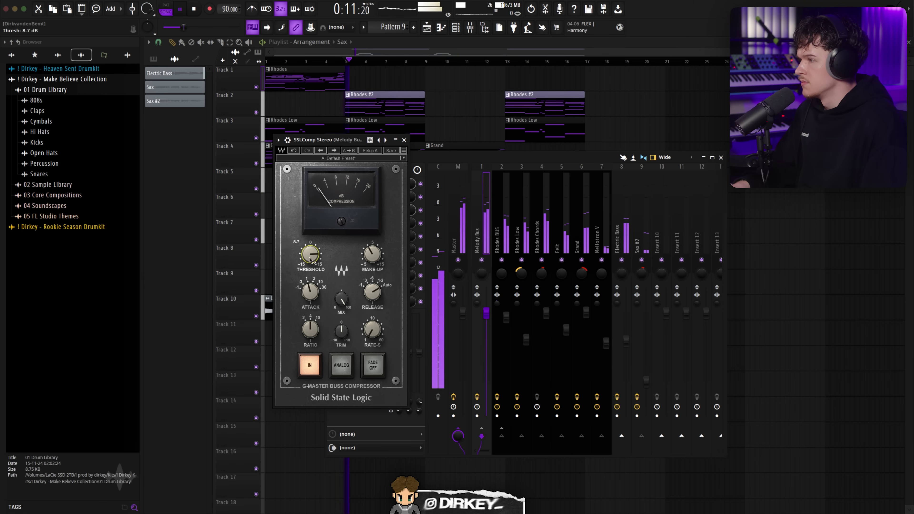
pyautogui.press('space')
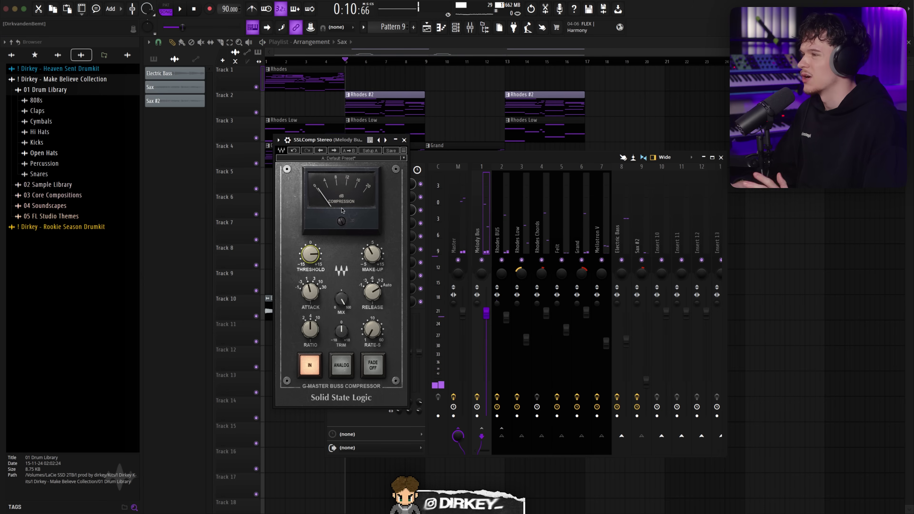
pyautogui.press('space')
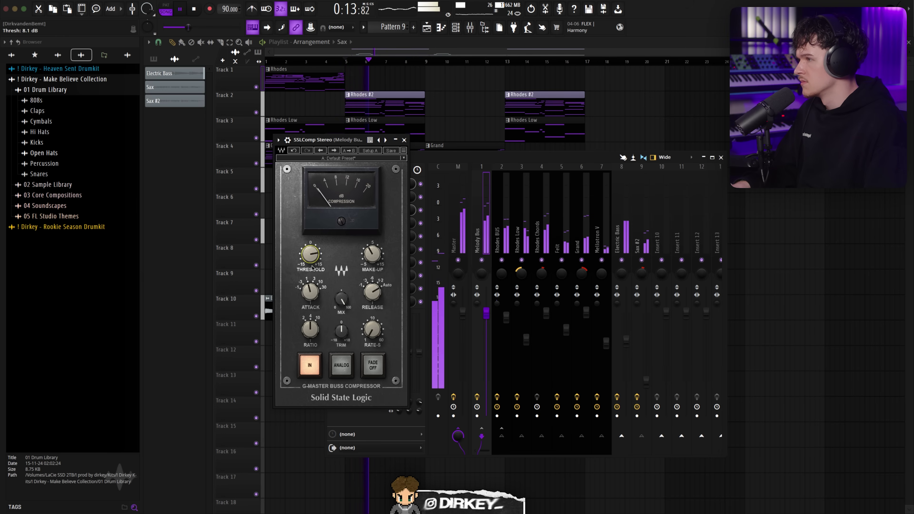
pyautogui.moveTo(318, 263); pyautogui.dragTo(312, 262)
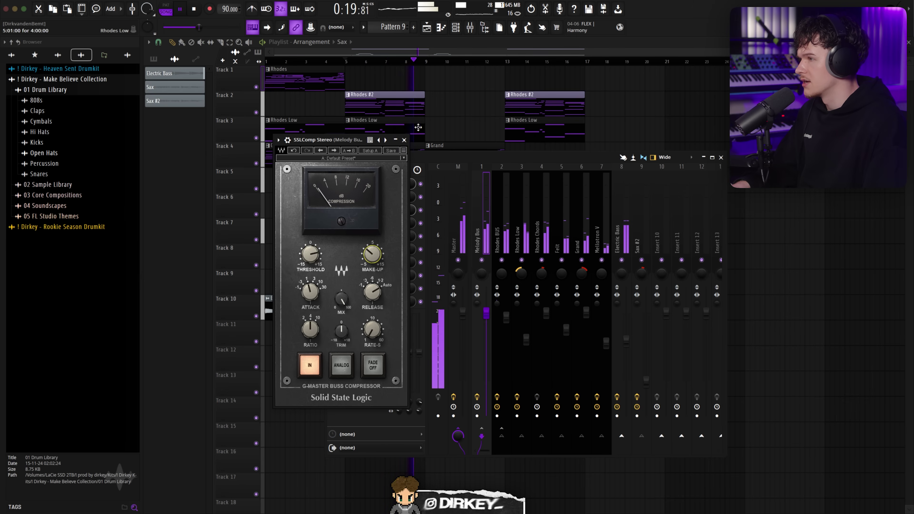
pyautogui.click(403, 140)
# Step: Load Tape J-37 into the fourth effect slot of the Melody Bus
pyautogui.click(341, 222)
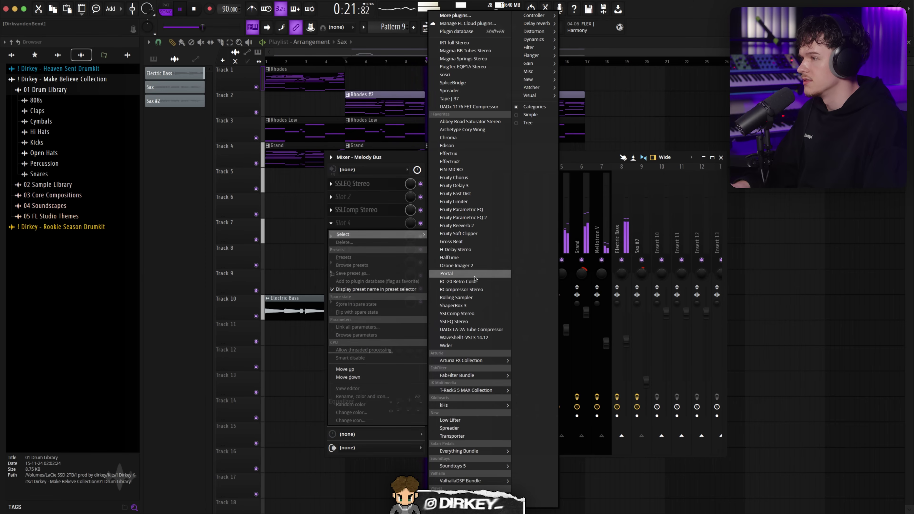
pyautogui.click(456, 98)
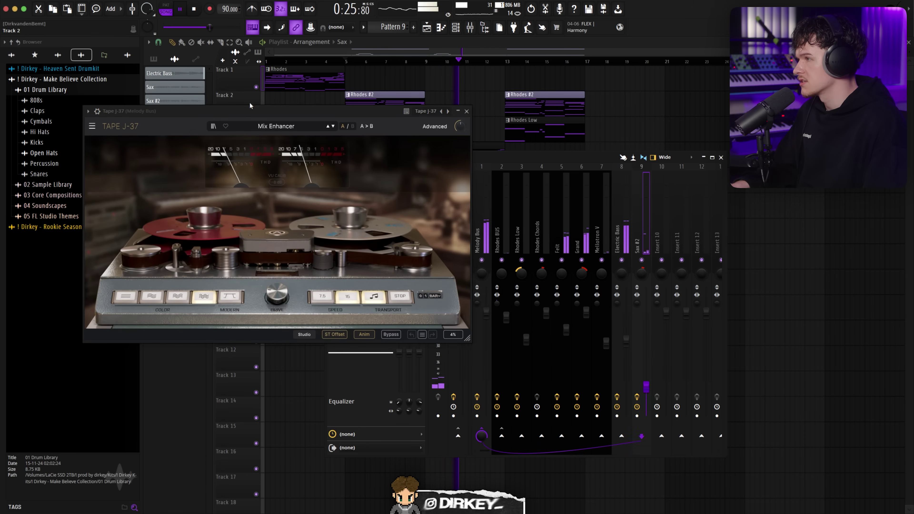
pyautogui.moveTo(251, 110); pyautogui.dragTo(325, 154)
# Step: Set Tape J-37's drive to about 13.4 dB and output level to -5.0 dB, with the third tape color and Modern enabled
pyautogui.moveTo(351, 340); pyautogui.dragTo(352, 332)
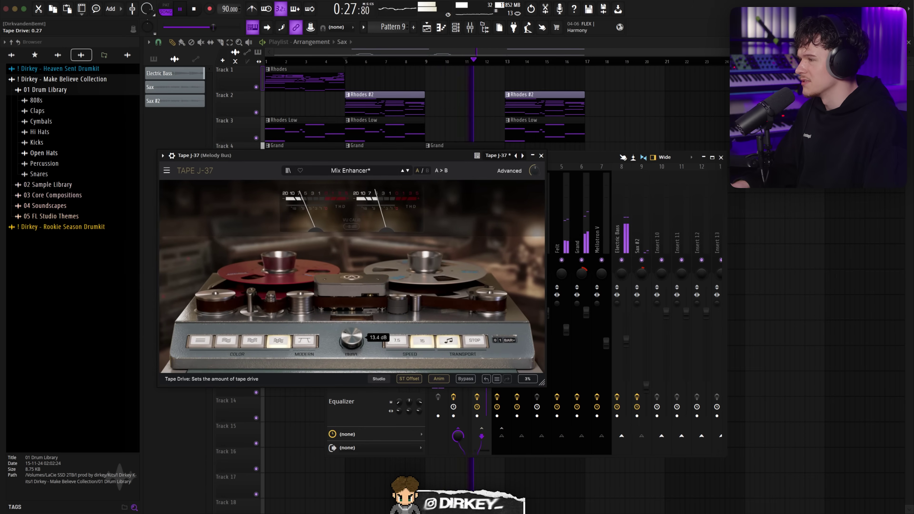
pyautogui.click(258, 343)
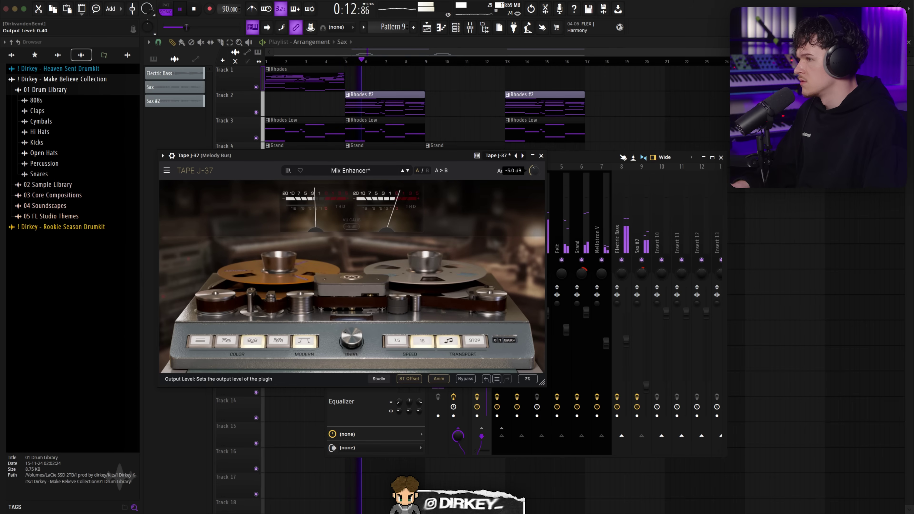
pyautogui.click(541, 155)
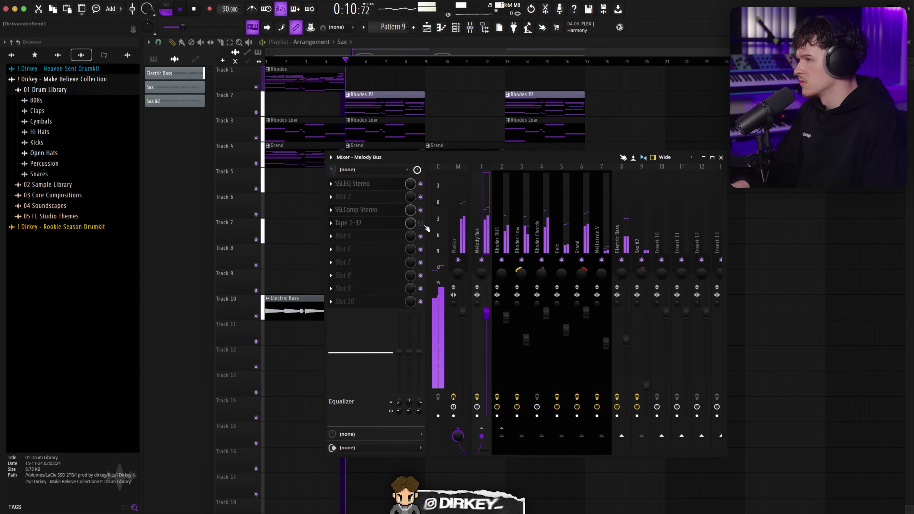
# Step: Compare Tape J-37's four tape colors during playback and settle on the fourth one
pyautogui.click(382, 223)
pyautogui.click(279, 342)
pyautogui.press('space')
pyautogui.press('space')
pyautogui.click(227, 342)
pyautogui.press('space')
pyautogui.press('space')
pyautogui.click(200, 343)
pyautogui.press('space')
pyautogui.press('space')
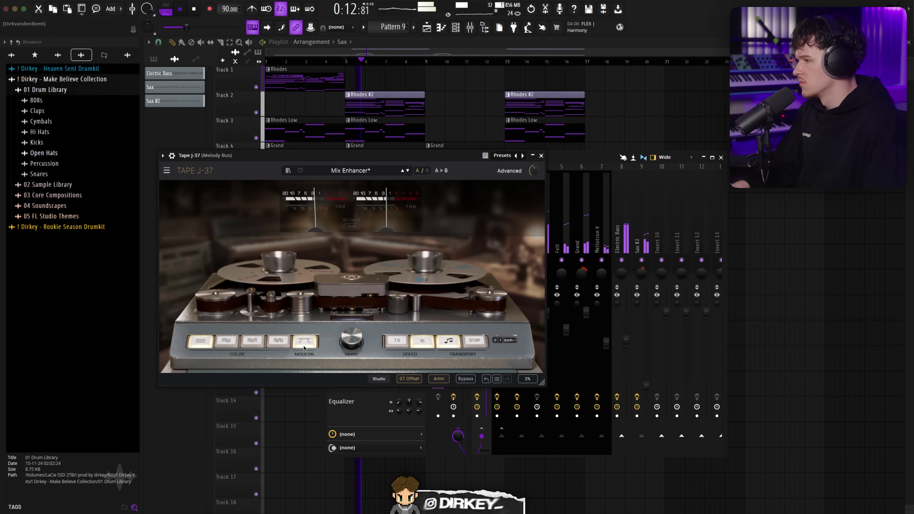
pyautogui.moveTo(351, 340)
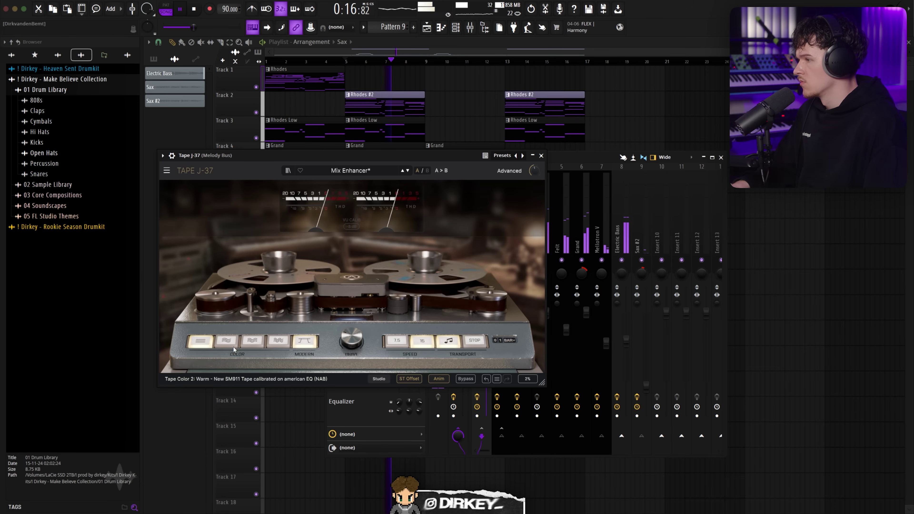
pyautogui.click(251, 341)
pyautogui.click(200, 340)
pyautogui.click(227, 340)
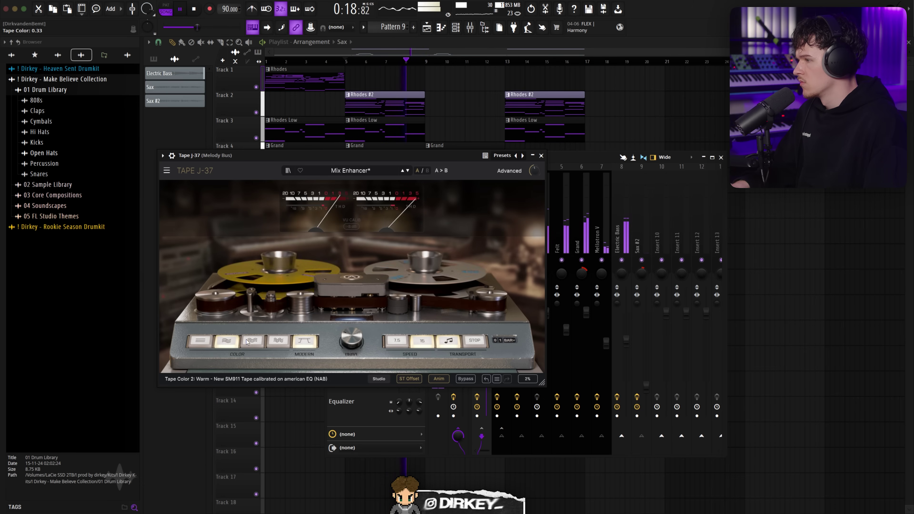
pyautogui.click(279, 340)
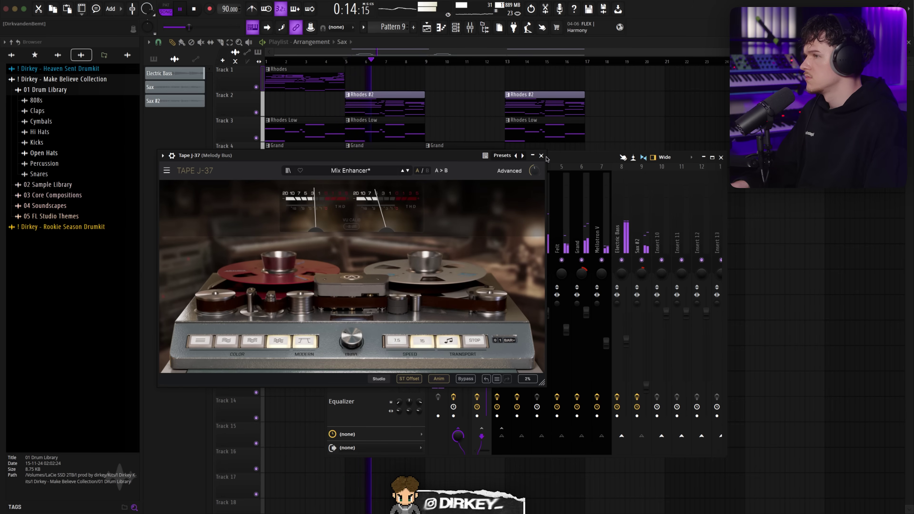
pyautogui.press('Escape')
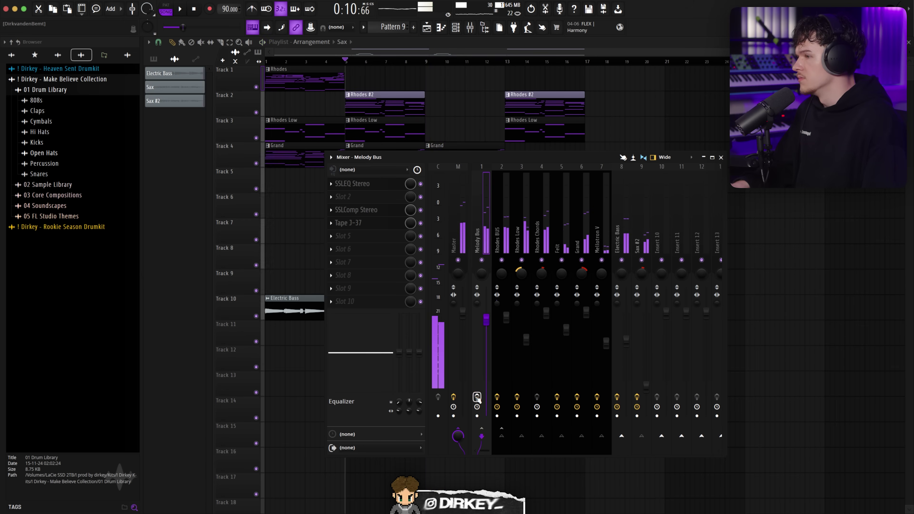
# Step: Compare the melody with the Melody Bus effects bypassed and enabled, and move the SSL compressor up to the second slot
pyautogui.click(477, 396)
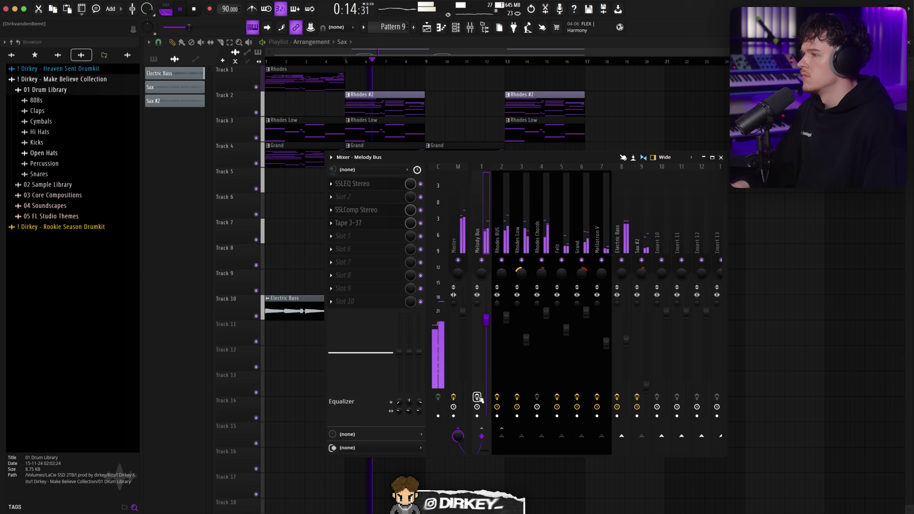
pyautogui.click(477, 397)
pyautogui.scroll(1, 360, 210)
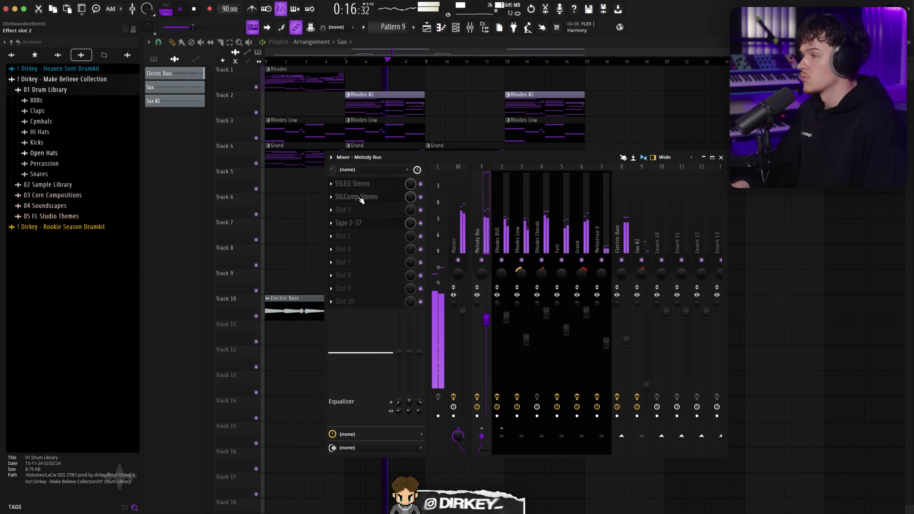
pyautogui.press('F9')
pyautogui.hotkey('ctrl', 'a')
pyautogui.scroll(-3, 605, 249)
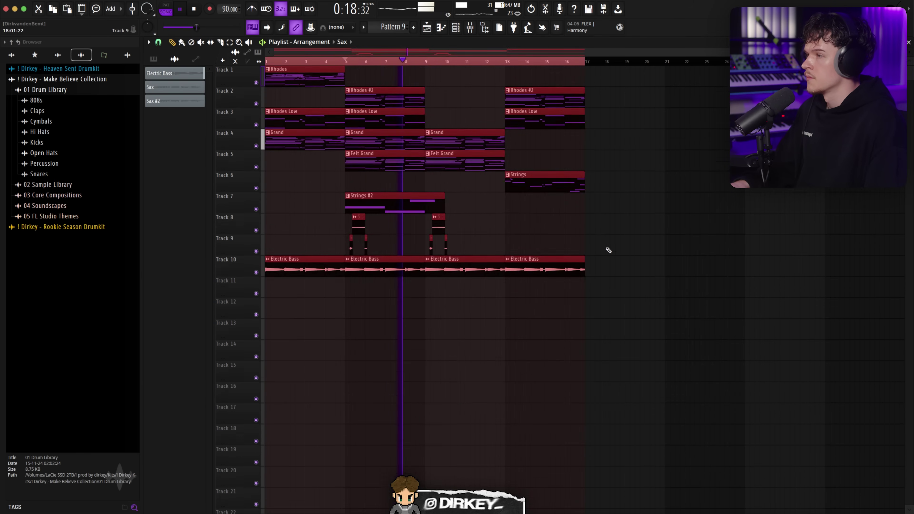
pyautogui.hotkey('ctrl', 'd')
pyautogui.scroll(3, 443, 258)
pyautogui.click(607, 370)
pyautogui.rightClick(607, 370)
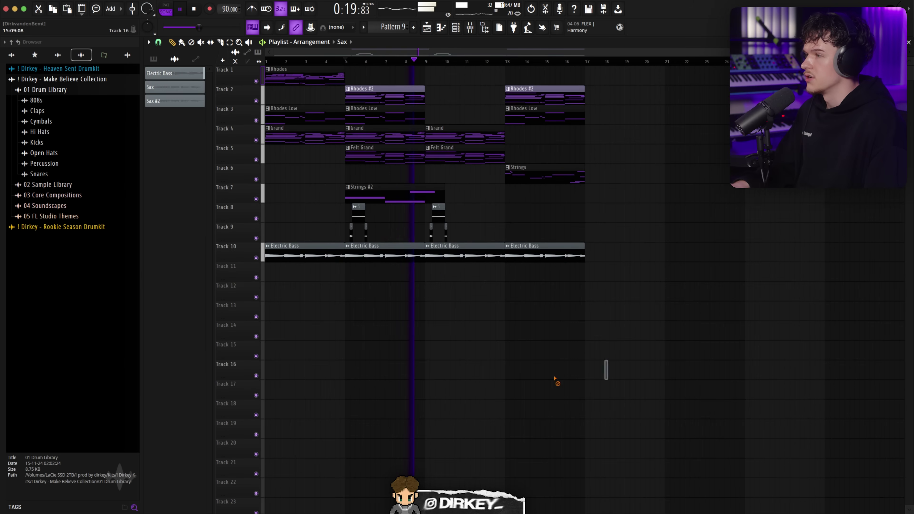
# Step: Mute the Electric Bass playlist track and slightly lower the mixer volume of Sax #2 during playback
pyautogui.click(255, 257)
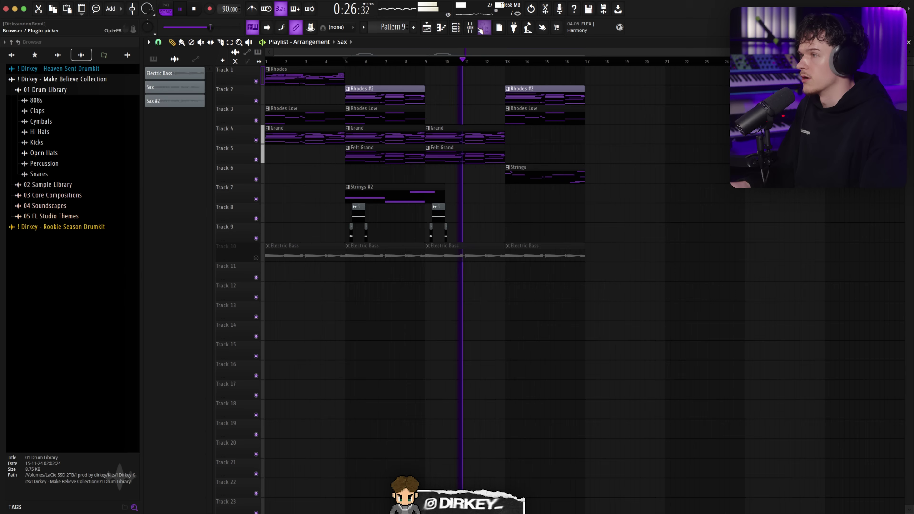
pyautogui.press('F9')
pyautogui.click(646, 384)
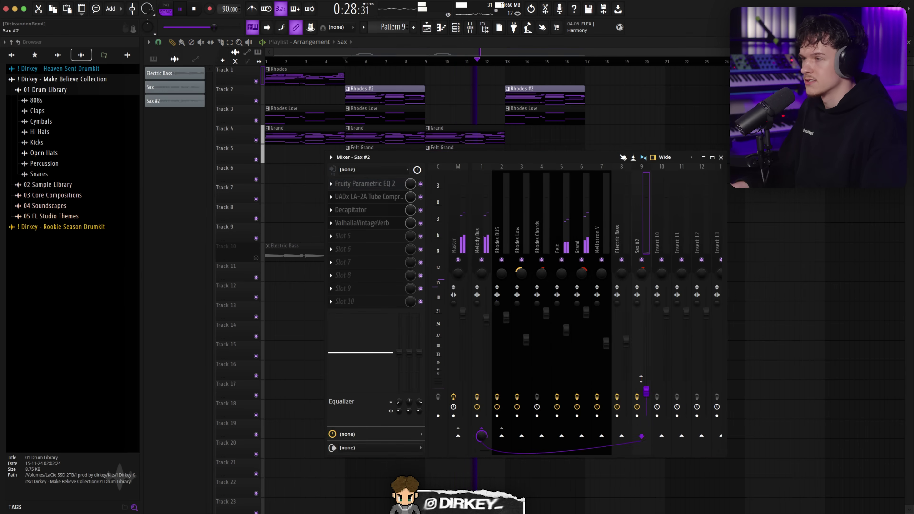
pyautogui.press('F9')
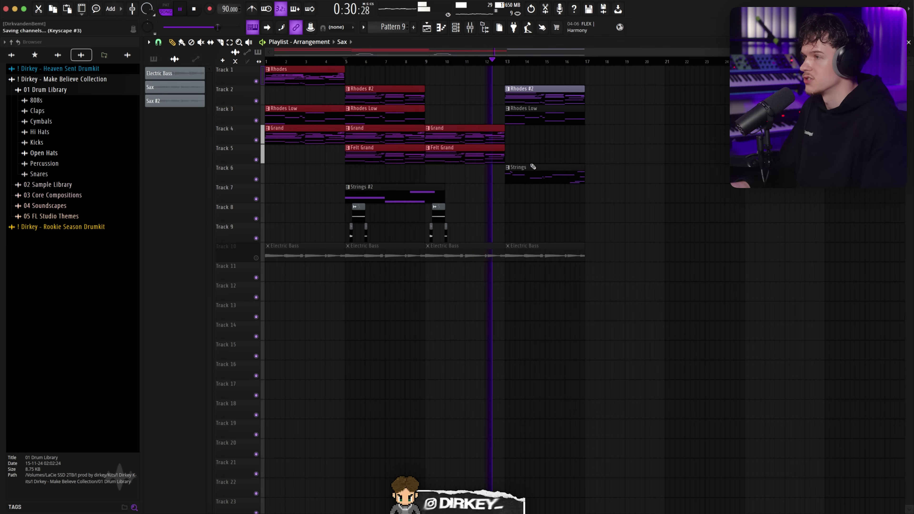
# Step: Play the arrangement from bar 13 and slightly lower the Mellotron V mixer volume
pyautogui.press('space')
pyautogui.moveTo(619, 204); pyautogui.dragTo(394, 90)
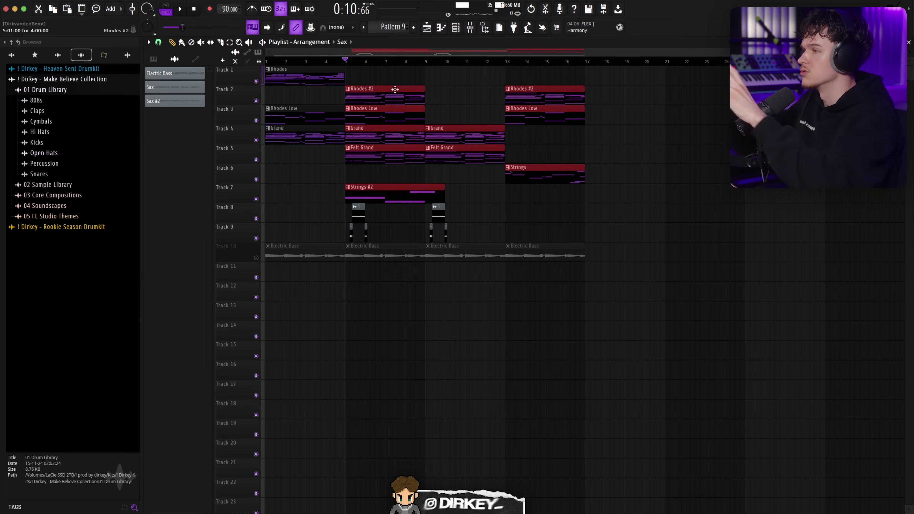
pyautogui.click(505, 63)
pyautogui.press('space')
pyautogui.press('F9')
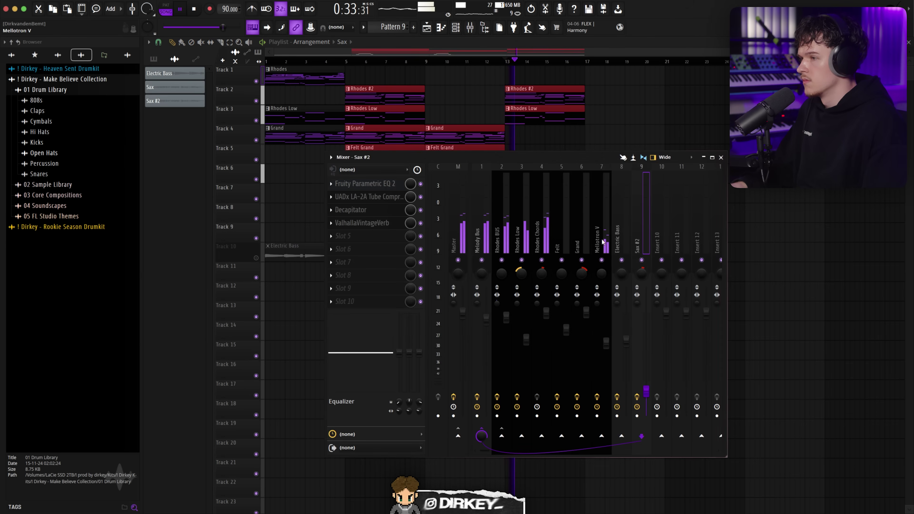
pyautogui.click(603, 241)
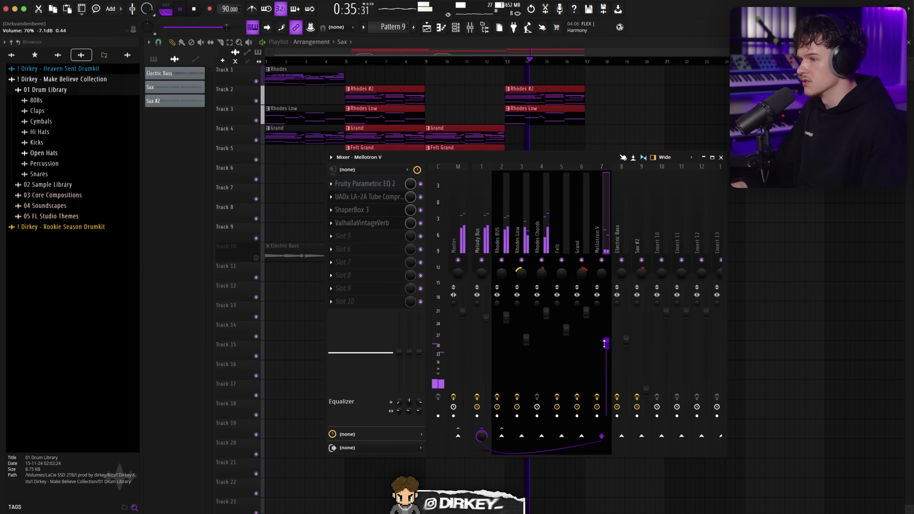
# Step: Load Fruity Parametric EQ 2 into the tenth effect slot of the Melody Bus
pyautogui.click(492, 233)
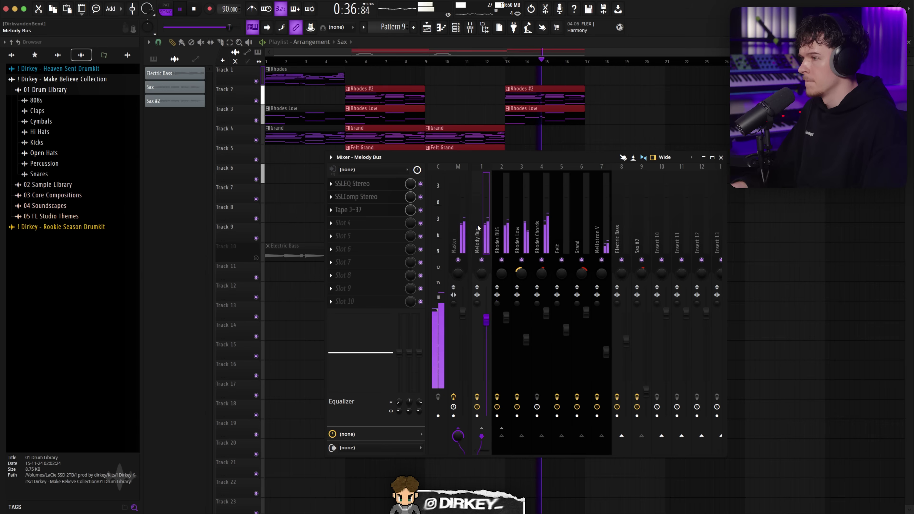
pyautogui.click(358, 301)
pyautogui.click(348, 224)
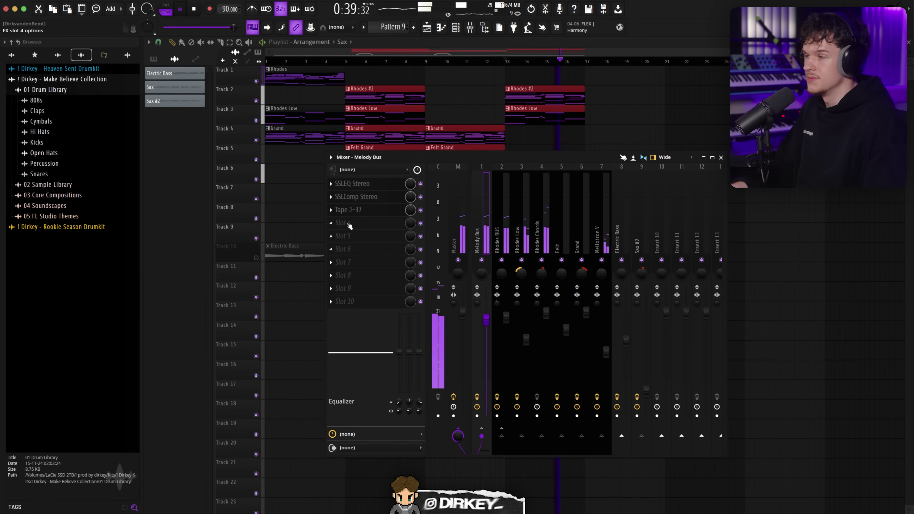
pyautogui.click(358, 301)
pyautogui.click(456, 217)
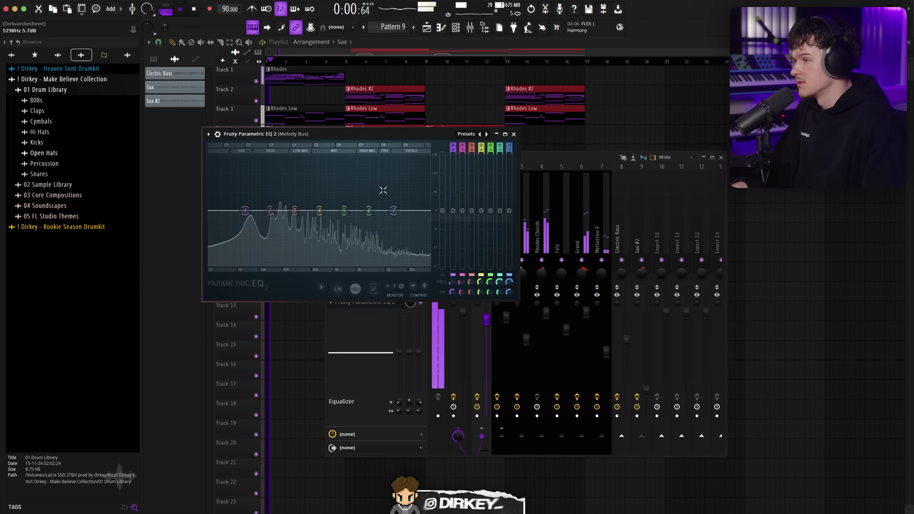
# Step: Make the Melody Bus EQ's first band a high-pass filter at about 166 Hz and close the EQ
pyautogui.rightClick(263, 223)
pyautogui.moveTo(277, 246)
pyautogui.click(309, 270)
pyautogui.moveTo(263, 223); pyautogui.dragTo(294, 225)
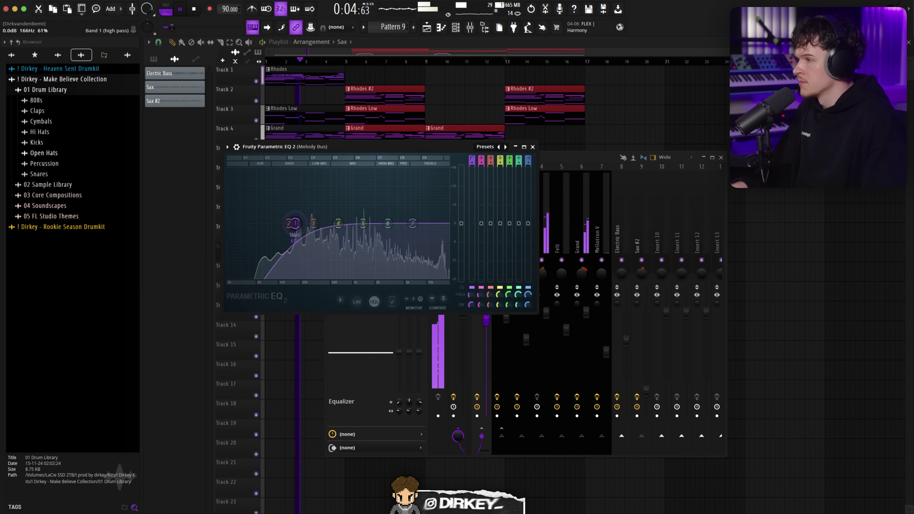
pyautogui.click(532, 147)
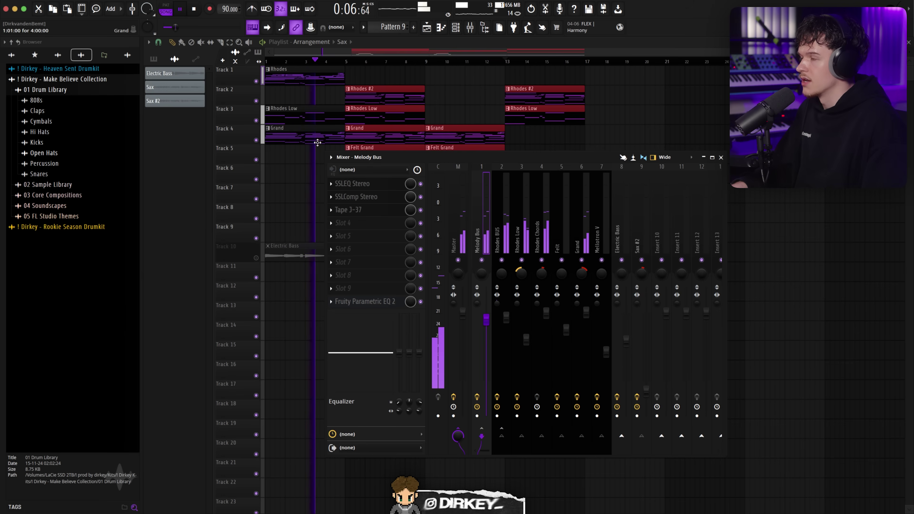
# Step: Bypass the Melody Bus's Fruity Parametric EQ 2 during playback from the start, and put the playhead at bar 5
pyautogui.click(369, 302)
pyautogui.press('Escape')
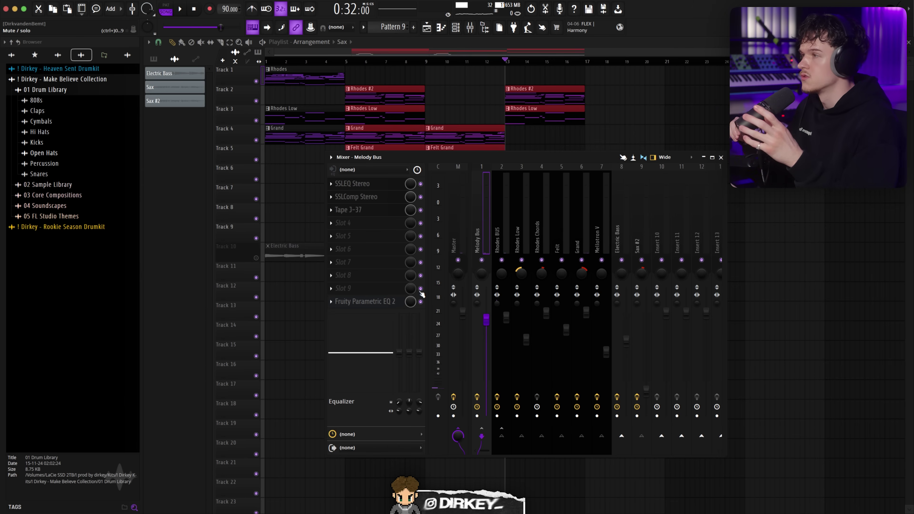
pyautogui.press('F9')
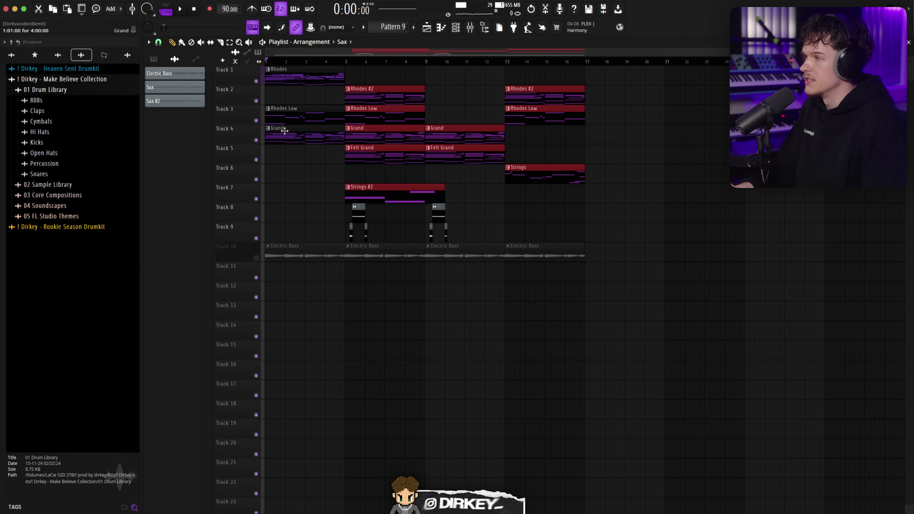
pyautogui.click(467, 30)
pyautogui.moveTo(371, 69); pyautogui.dragTo(367, 153)
pyautogui.press('space')
pyautogui.click(483, 30)
pyautogui.click(471, 30)
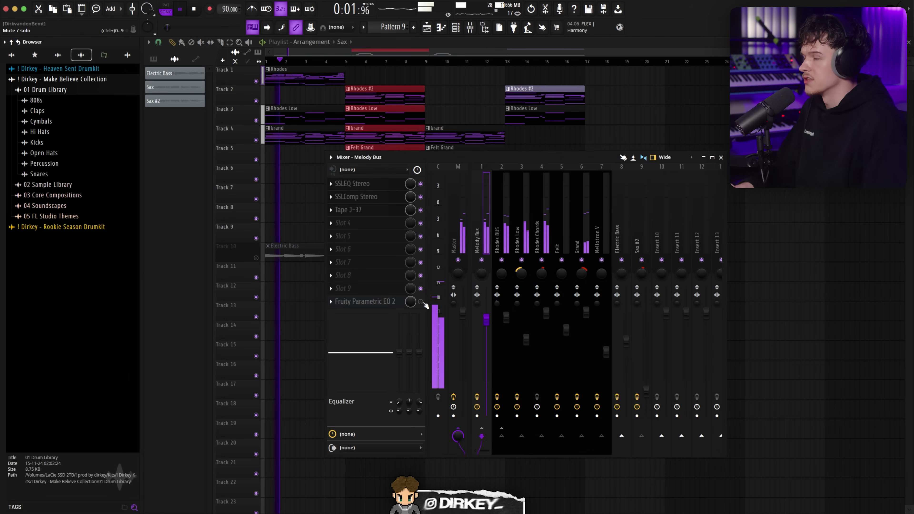
pyautogui.press('space')
pyautogui.click(346, 62)
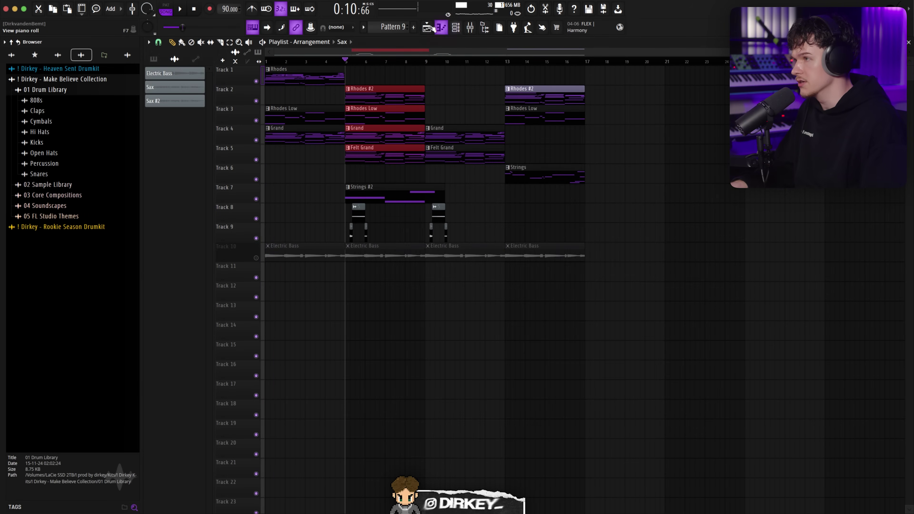
# Step: Create the new pattern Pattern 10 and place four four-bar clips of it on Track 12, covering bars 1 to 16
pyautogui.press('F4')
pyautogui.press('Return')
pyautogui.click(268, 295)
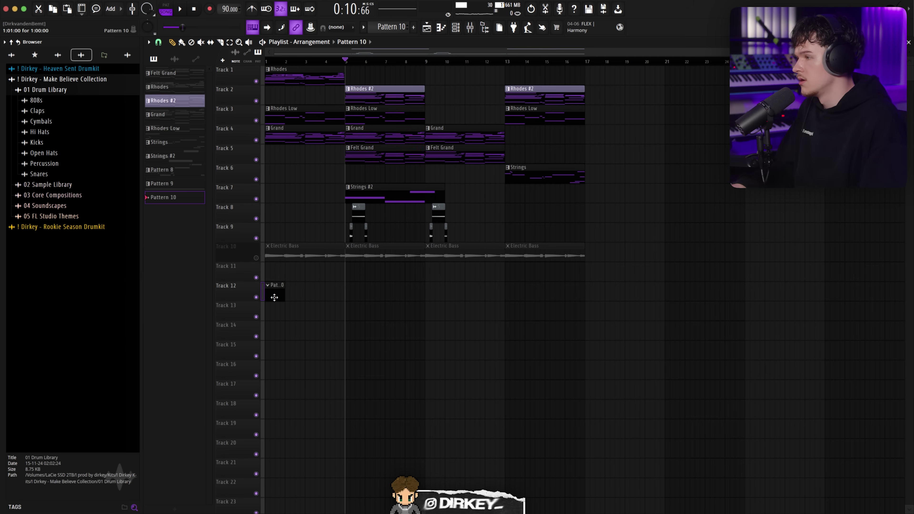
pyautogui.press('super+b')
pyautogui.press('super+b')
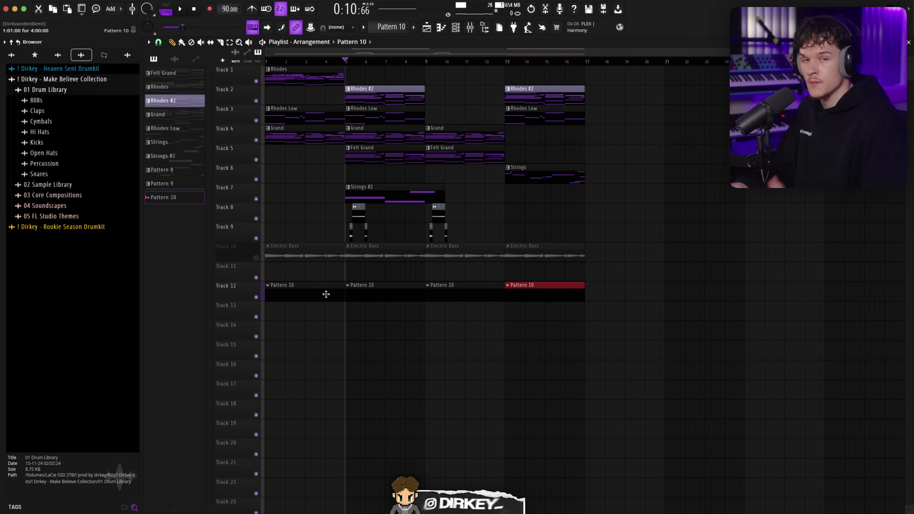
# Step: Look through the Heaven Sent, Make Believe and Rookie Season drum kit folders in the sample browser
pyautogui.click(53, 68)
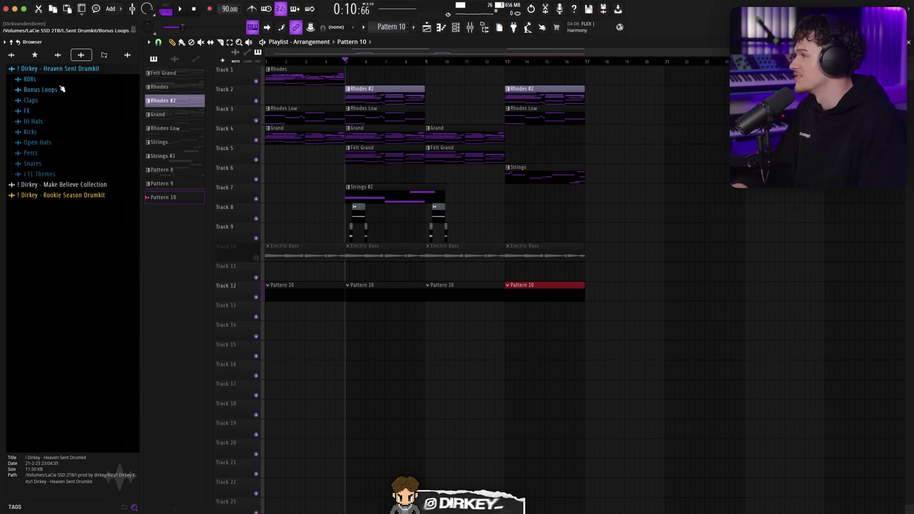
pyautogui.click(63, 184)
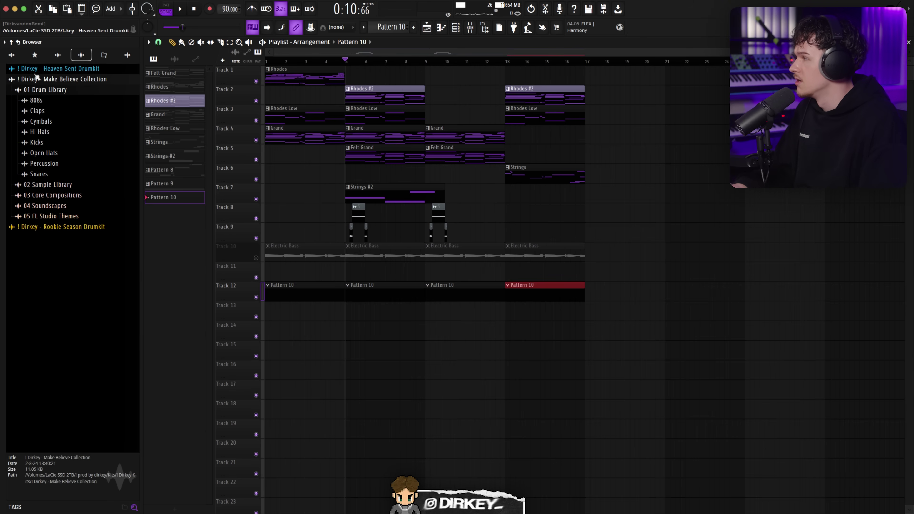
pyautogui.click(54, 227)
pyautogui.click(63, 69)
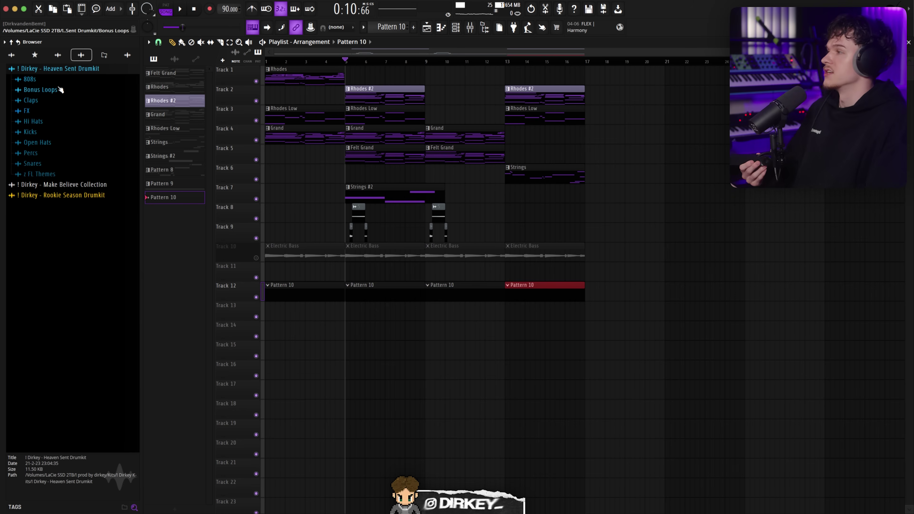
# Step: Audition the 808 samples of the Heaven Sent Drumkit, including Most Hated, and collapse the 808s folder
pyautogui.click(47, 80)
pyautogui.click(51, 108)
pyautogui.click(52, 128)
pyautogui.click(50, 148)
pyautogui.click(49, 158)
pyautogui.click(49, 169)
pyautogui.click(50, 178)
pyautogui.click(50, 148)
pyautogui.click(50, 159)
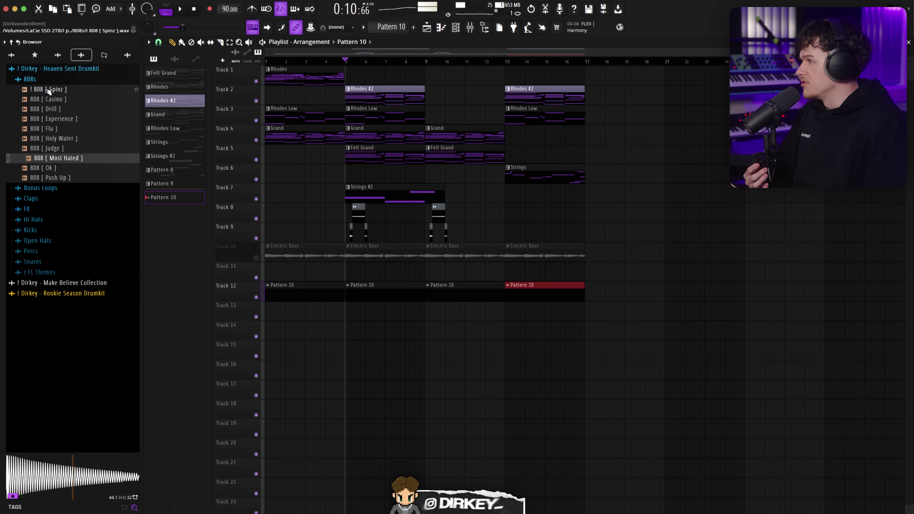
pyautogui.press('Left')
pyautogui.press('Left')
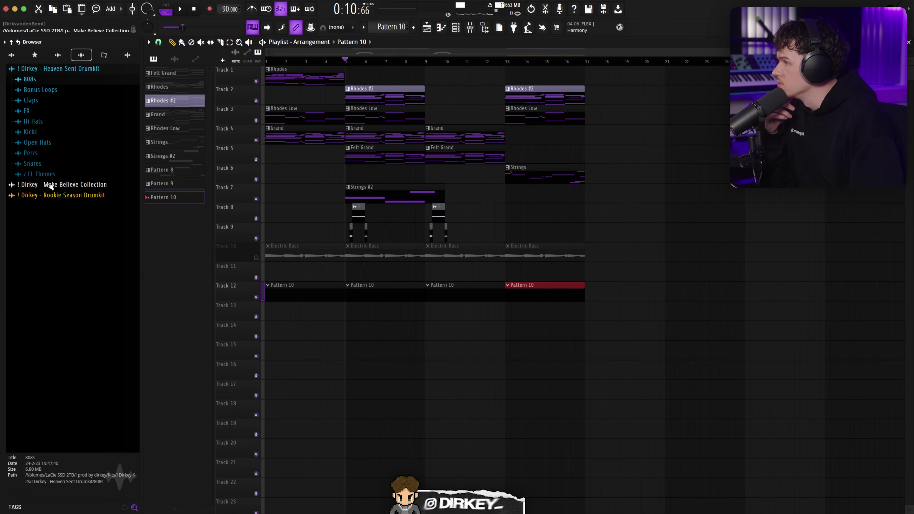
# Step: Audition several 808 samples in the Make Believe Collection's drum library
pyautogui.click(50, 185)
pyautogui.click(57, 101)
pyautogui.click(45, 209)
pyautogui.click(77, 248)
pyautogui.click(82, 297)
pyautogui.click(43, 111)
pyautogui.click(42, 101)
# Step: Audition the clap samples in the Make Believe Collection one after another, down to Legacy
pyautogui.click(38, 111)
pyautogui.press('Down')
pyautogui.press('Down')
pyautogui.press('Down')
pyautogui.press('Down')
pyautogui.press('Down')
pyautogui.press('Down')
pyautogui.press('Down')
pyautogui.press('Down')
pyautogui.press('Down')
pyautogui.press('Down')
pyautogui.press('Down')
pyautogui.press('Down')
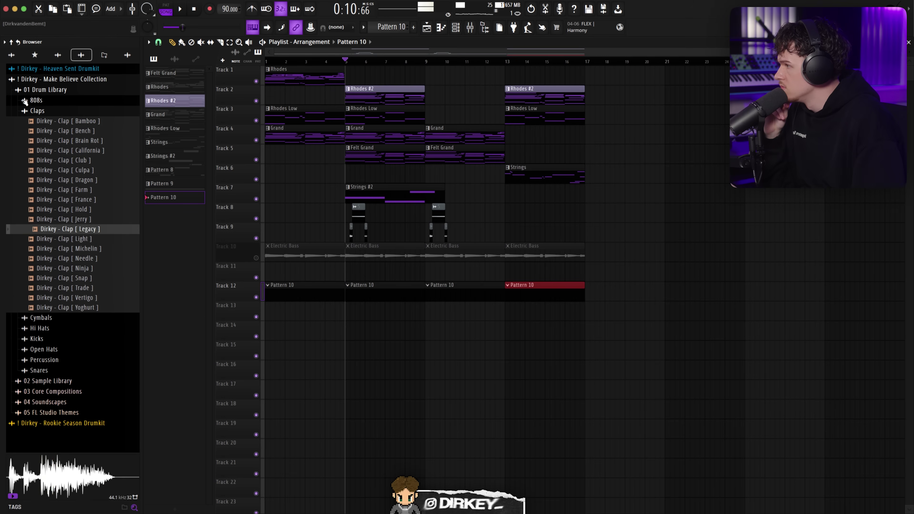
# Step: Collapse the drum library and look through the Make Believe Collection's Sample Library and Core Compositions folders
pyautogui.press('Left')
pyautogui.press('Left')
pyautogui.press('Left')
pyautogui.press('Left')
pyautogui.press('Down')
pyautogui.press('Right')
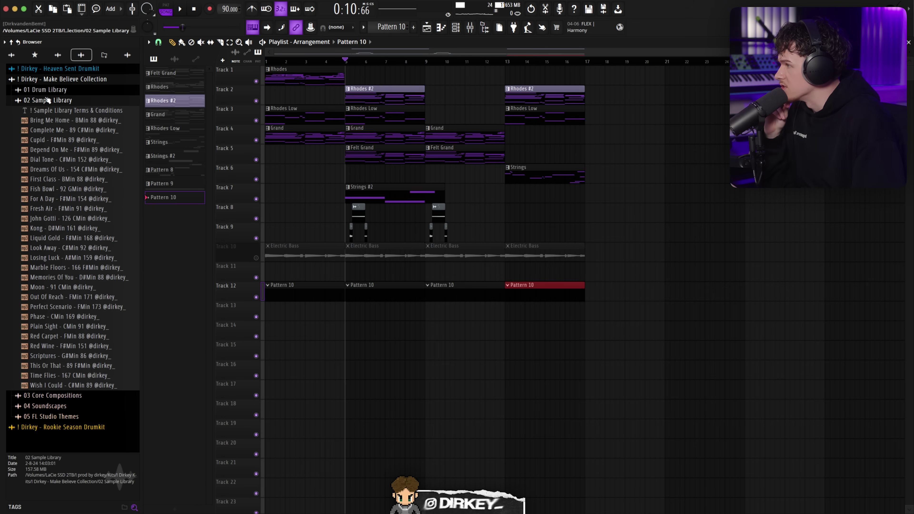
pyautogui.press('Left')
pyautogui.press('Down')
pyautogui.press('Right')
pyautogui.press('Left')
# Step: Open the Rookie Season Drumkit and look through its sample folders, including Open Hats
pyautogui.press('Left')
pyautogui.press('Left')
pyautogui.press('Down')
pyautogui.press('Right')
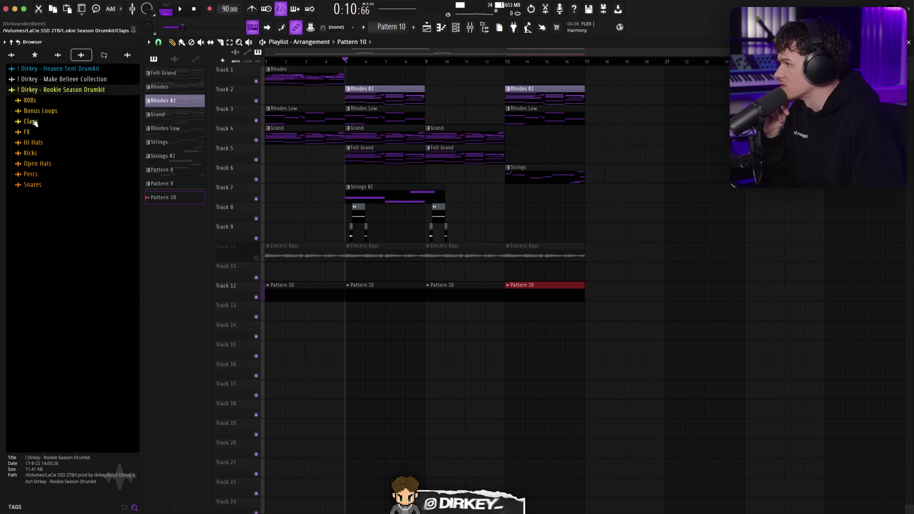
pyautogui.click(35, 101)
pyautogui.click(54, 220)
pyautogui.click(58, 261)
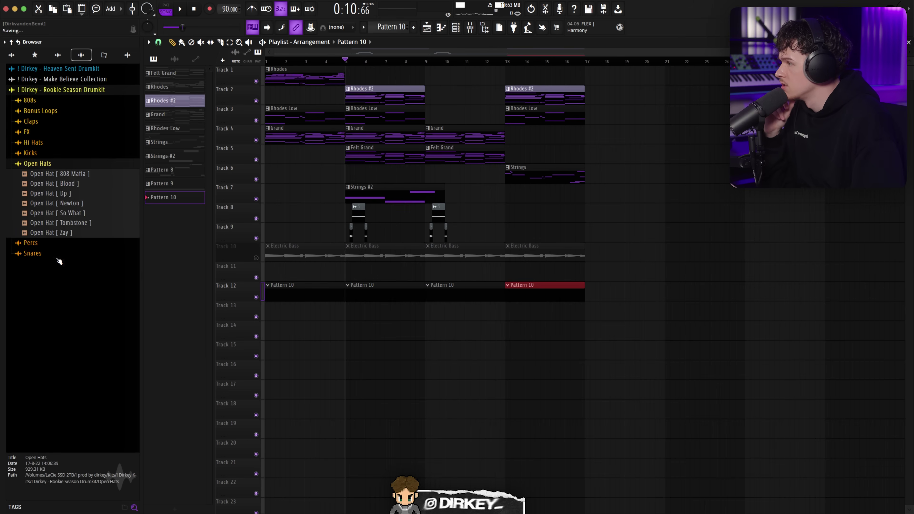
pyautogui.click(58, 166)
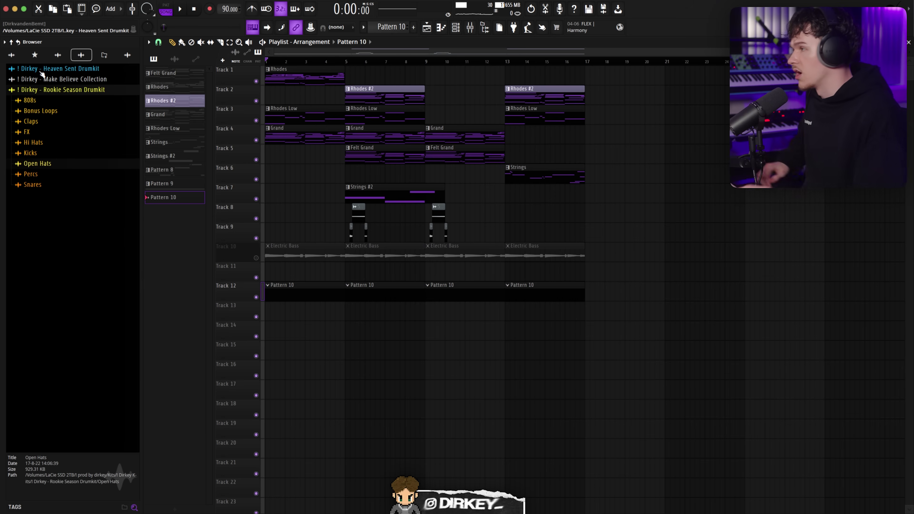
pyautogui.press('space')
pyautogui.click(415, 29)
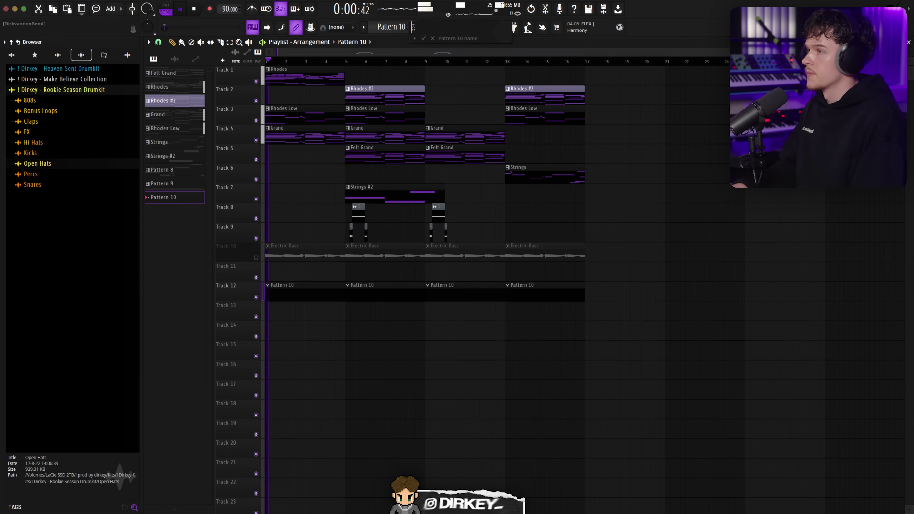
pyautogui.click(433, 39)
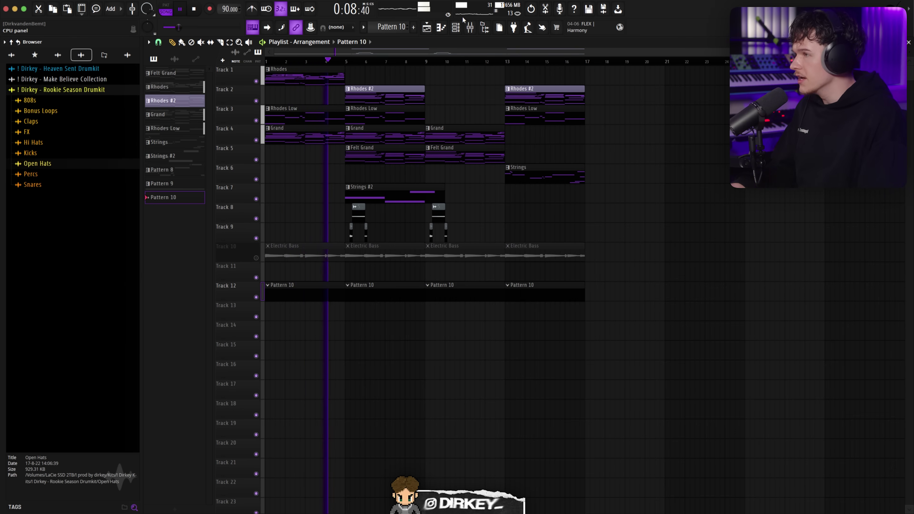
# Step: Show the channel rack, stop playback and open the Make Believe Collection's 01 Drum Library folder
pyautogui.click(455, 28)
pyautogui.press('space')
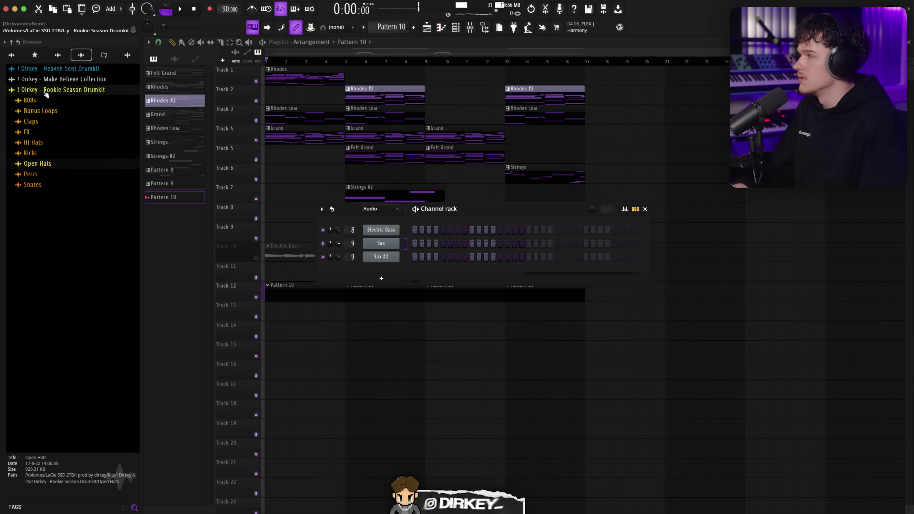
pyautogui.click(54, 79)
pyautogui.click(40, 90)
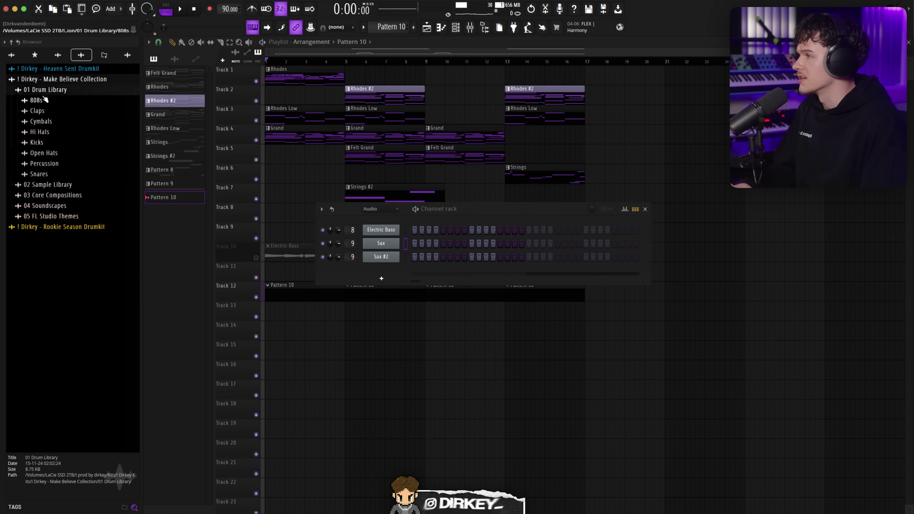
# Step: Add the 808 [ Spinz ] sample from the Make Believe Collection's 808s folder as a new channel and open its sampler settings
pyautogui.click(36, 100)
pyautogui.moveTo(45, 111); pyautogui.dragTo(64, 120)
pyautogui.moveTo(385, 267); pyautogui.dragTo(386, 270)
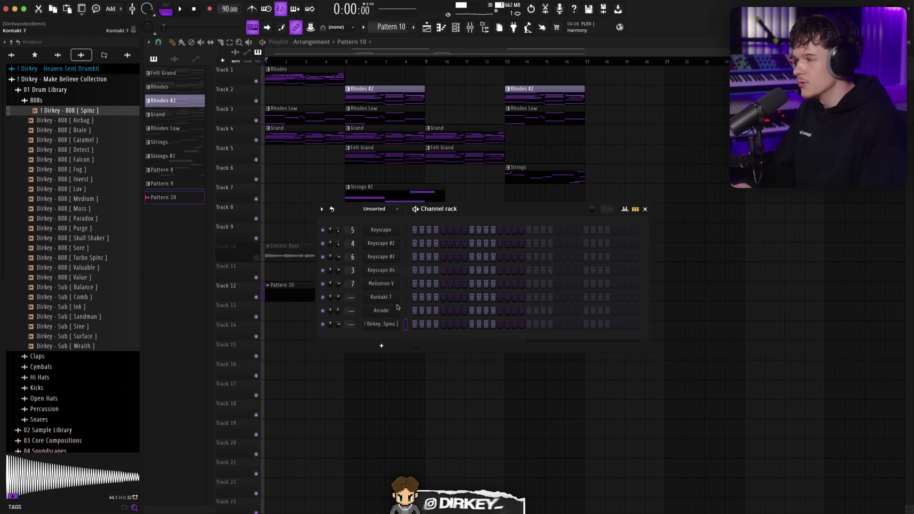
pyautogui.moveTo(454, 212); pyautogui.dragTo(432, 227)
pyautogui.click(363, 340)
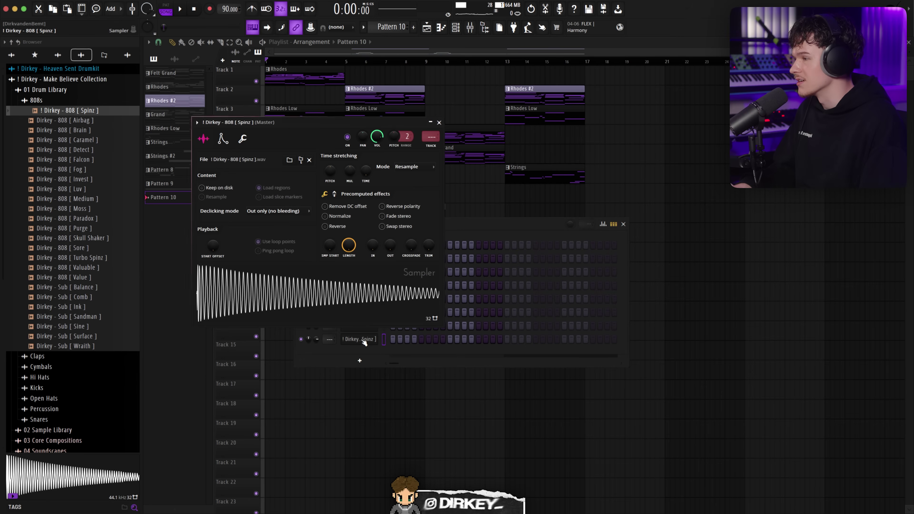
# Step: Open the Spinz 808 sample in Edison, fade out its end, play it back and send the edited audio to its channel
pyautogui.rightClick(343, 303)
pyautogui.click(338, 301)
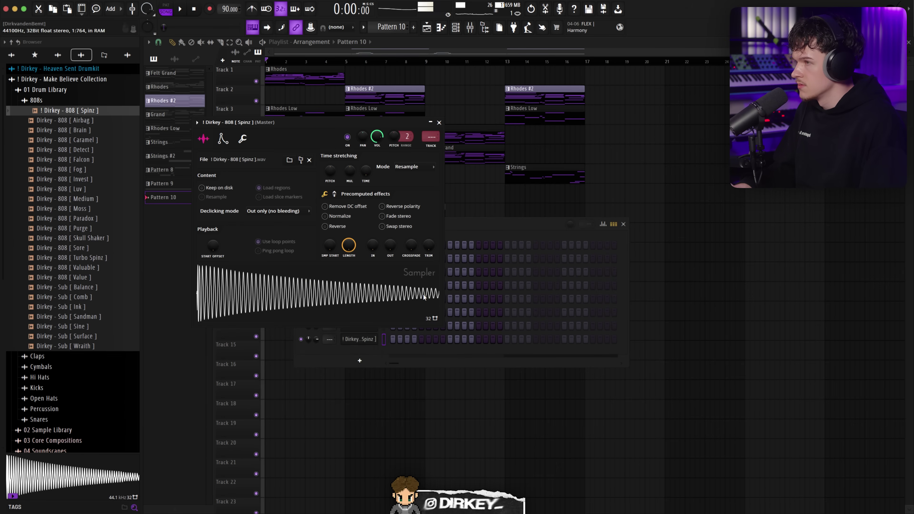
pyautogui.rightClick(391, 296)
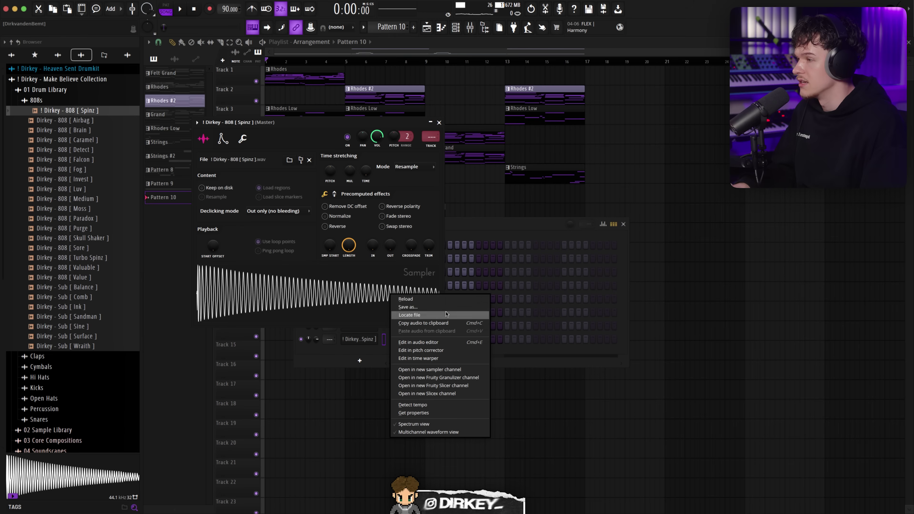
pyautogui.click(447, 342)
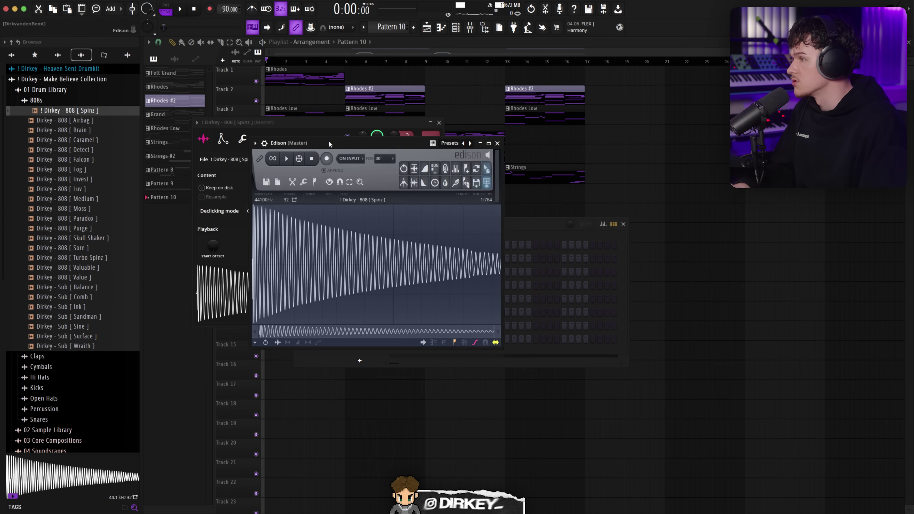
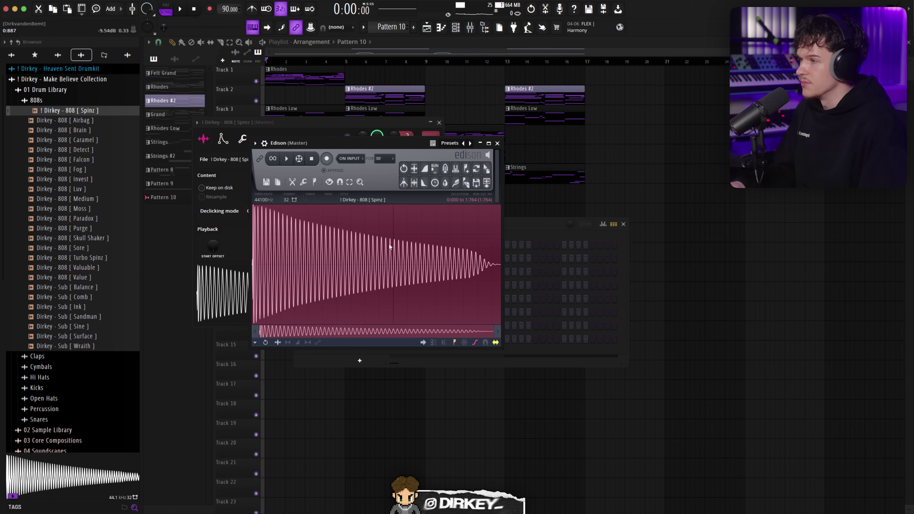
pyautogui.rightClick(486, 171)
pyautogui.moveTo(330, 210); pyautogui.dragTo(331, 207)
pyautogui.press('Escape')
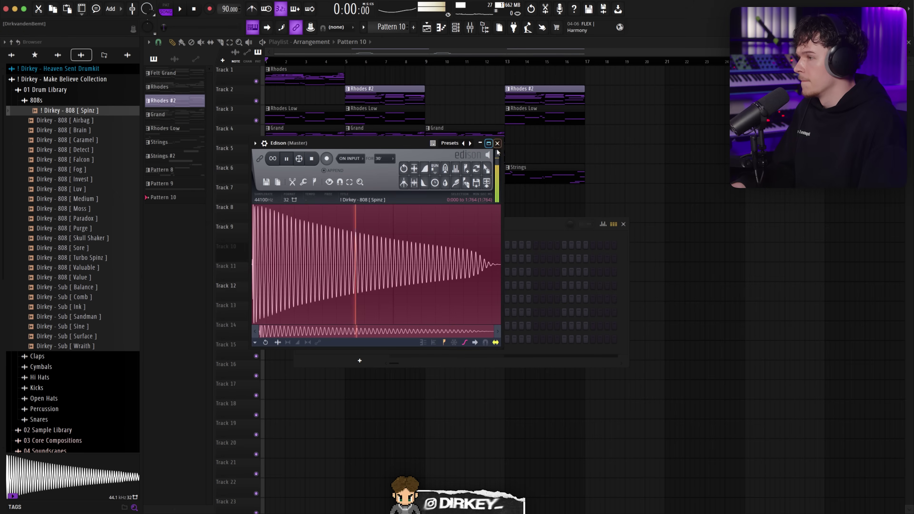
pyautogui.press('space')
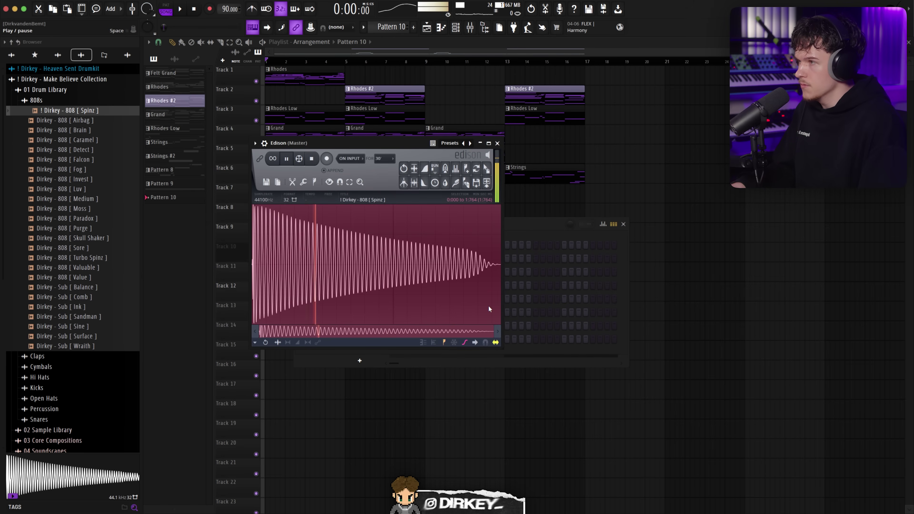
pyautogui.click(497, 143)
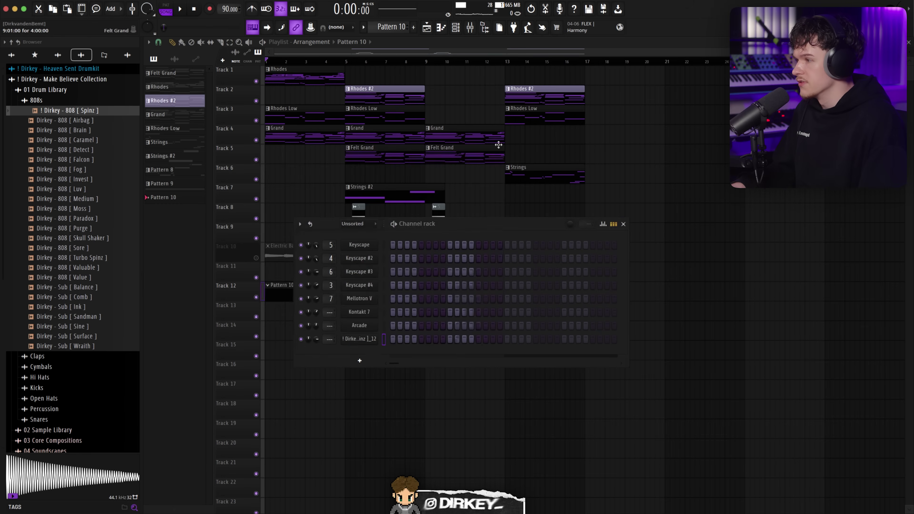
# Step: Open the Rhodes pattern's Keyscape #2 notes and select the low root notes across the four bars for the 808
pyautogui.rightClick(361, 339)
pyautogui.click(390, 402)
pyautogui.press('F6')
pyautogui.doubleClick(303, 79)
pyautogui.hscroll(-3, 346, 207)
pyautogui.scroll(-10, 347, 208)
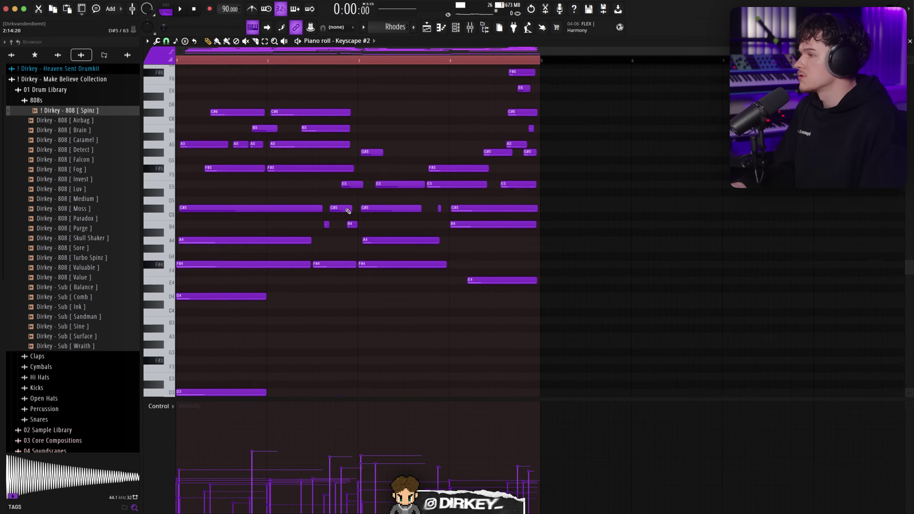
pyautogui.moveTo(177, 128); pyautogui.dragTo(541, 247)
# Step: Place the root notes in the Spinz 808 channel of Pattern 10, make them legato and transpose them up two octaves
pyautogui.press('F7')
pyautogui.press('space')
pyautogui.doubleClick(309, 290)
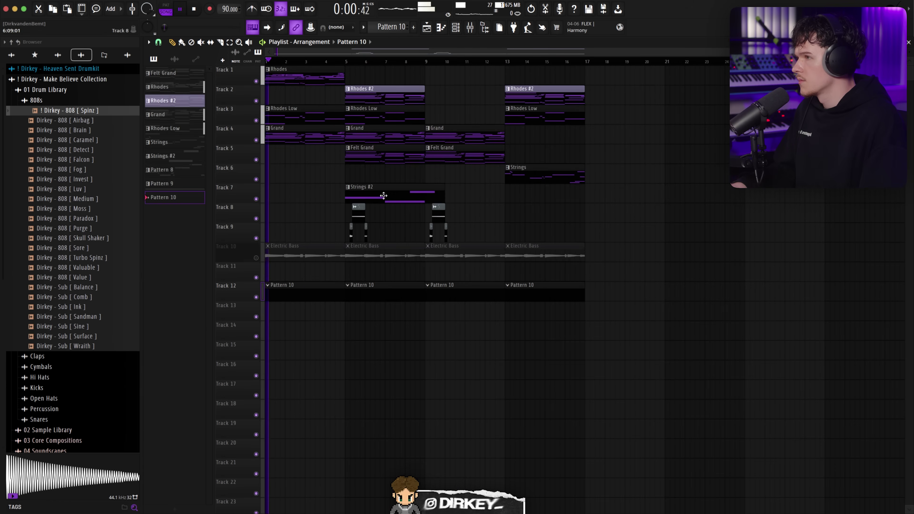
pyautogui.rightClick(363, 341)
pyautogui.click(402, 339)
pyautogui.click(354, 156)
pyautogui.rightClick(359, 158)
pyautogui.press('super+l')
pyautogui.press('super+a')
pyautogui.press('super+Up')
pyautogui.press('super+Up')
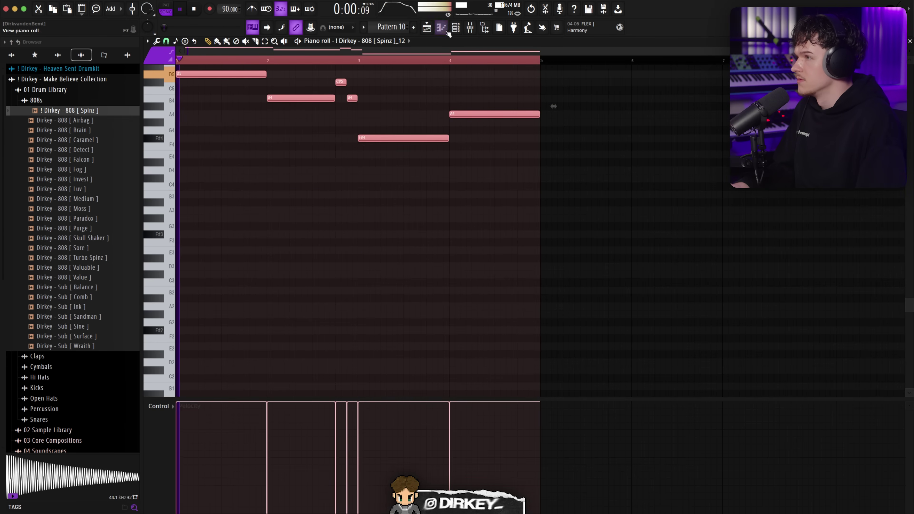
# Step: Play back the 808 line in Pattern 10 and deselect its notes
pyautogui.press('F6')
pyautogui.press('space')
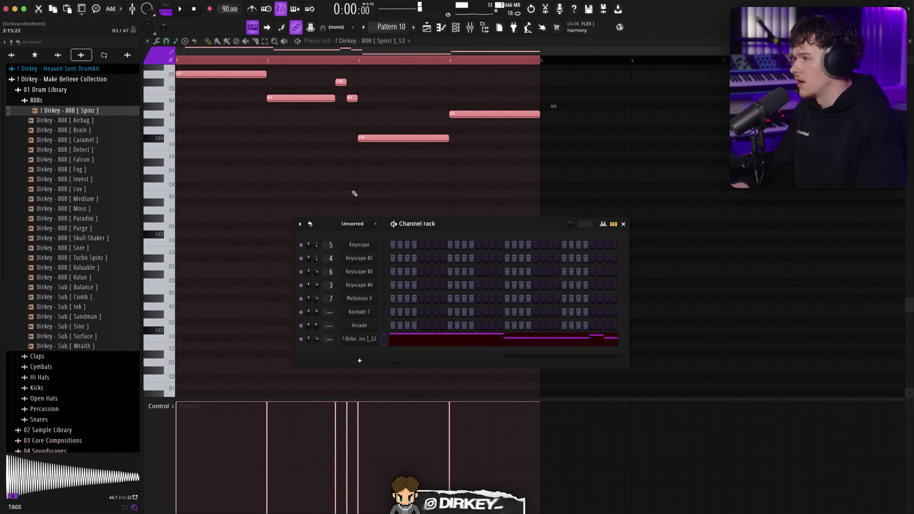
pyautogui.scroll(2, 410, 208)
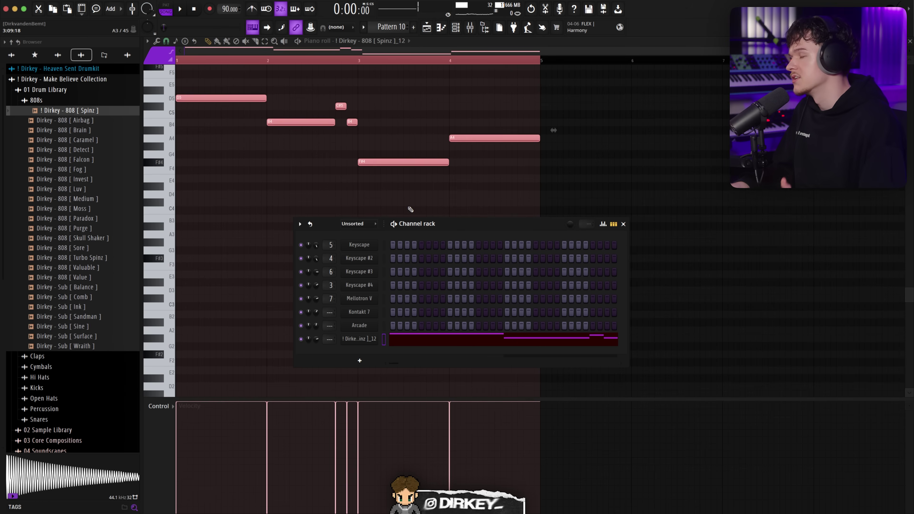
pyautogui.press('space')
pyautogui.click(323, 194)
pyautogui.rightClick(322, 194)
pyautogui.press('space')
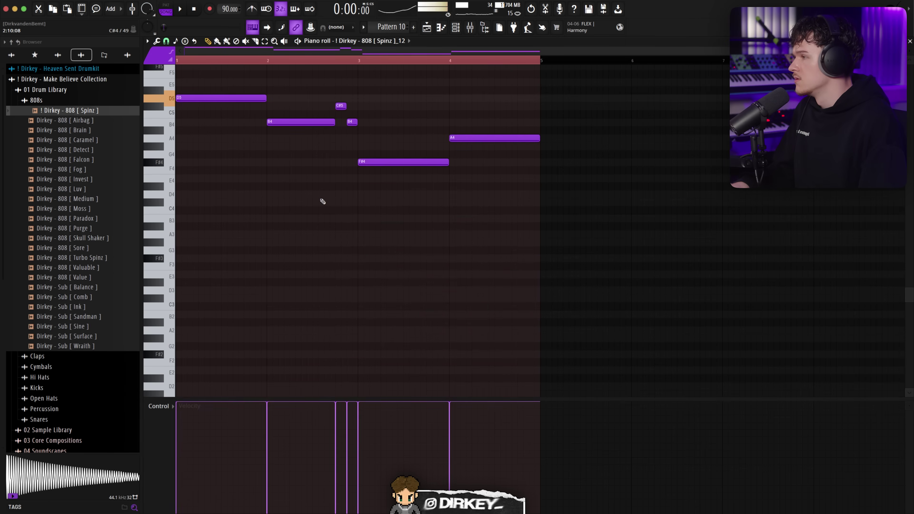
# Step: Try the 808 notes an octave lower, compare by ear and return them to the higher octave
pyautogui.scroll(4, 323, 201)
pyautogui.press('super+Down')
pyautogui.press('space')
pyautogui.press('super+Up')
pyautogui.press('space')
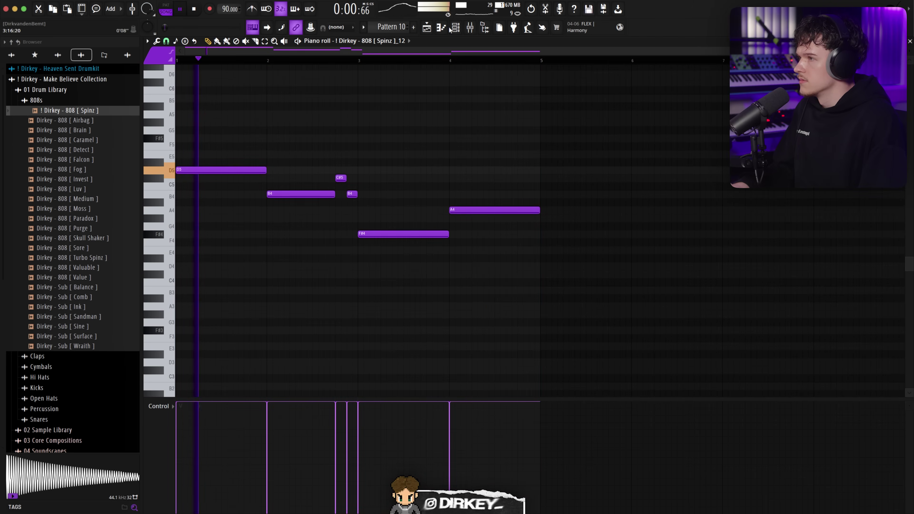
# Step: Inspect the Fruity soft clipper on the Master mixer track and play the 808 line with the melody again
pyautogui.press('F9')
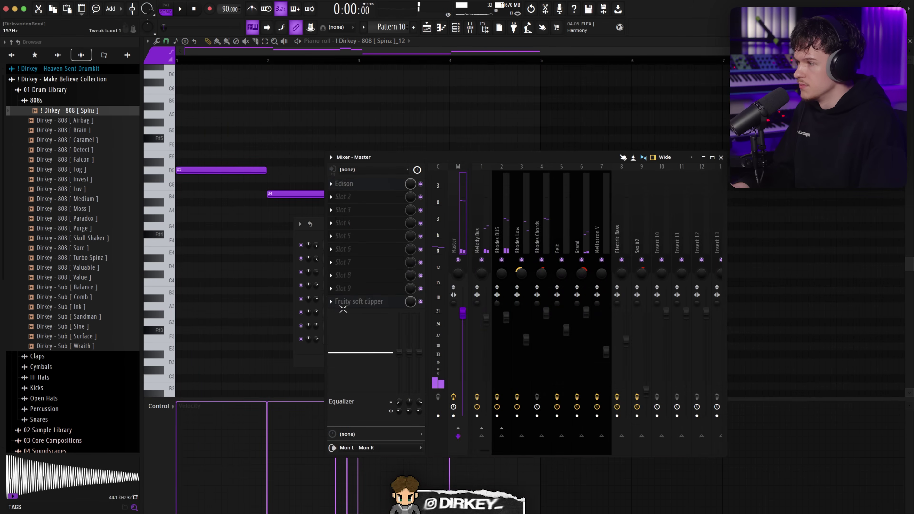
pyautogui.click(384, 301)
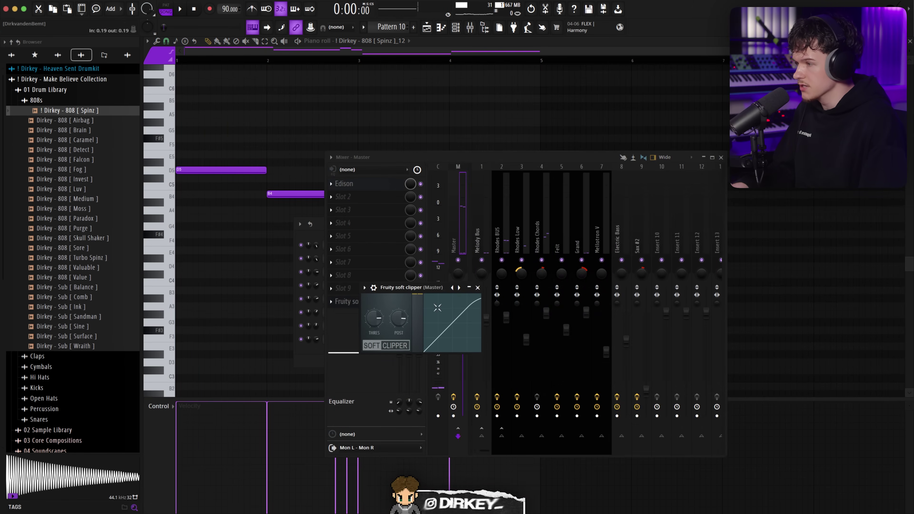
pyautogui.click(441, 28)
pyautogui.press('space')
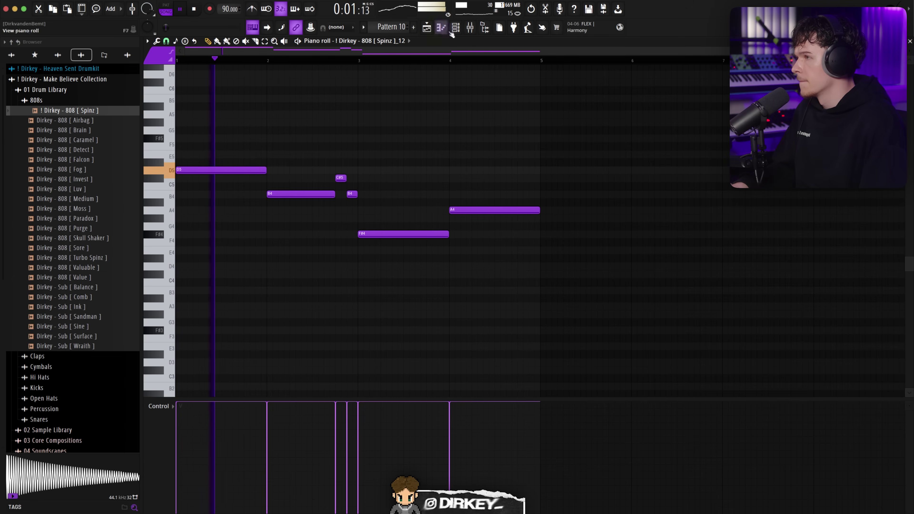
pyautogui.press('F6')
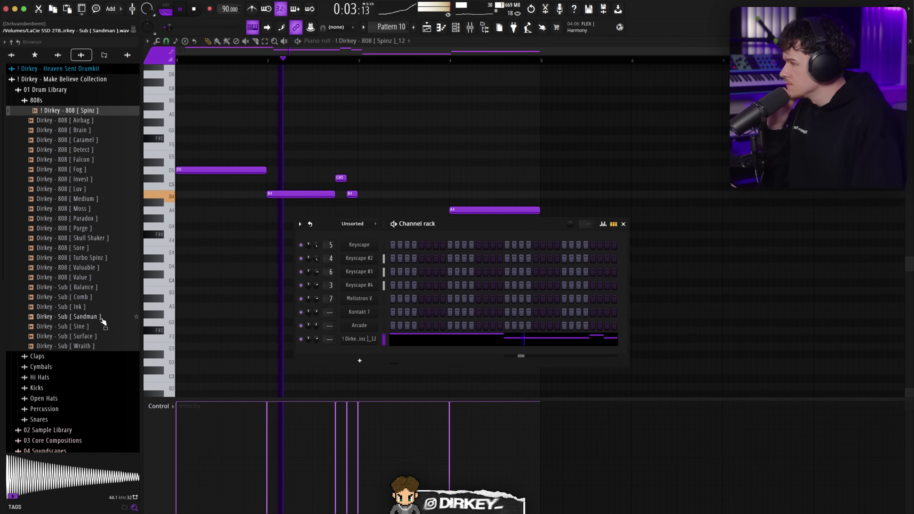
pyautogui.press('space')
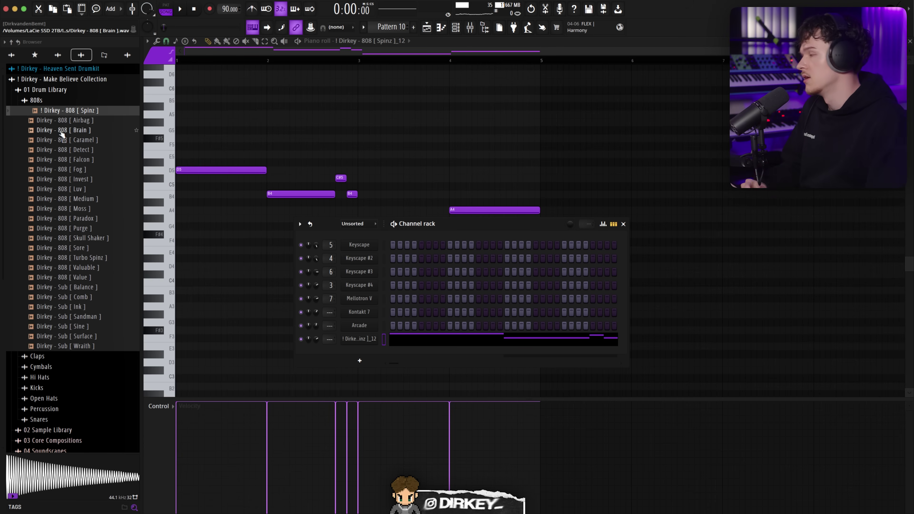
# Step: Add Hi Hat [ Hit ] from the Rookie Season Drumkit as a new channel and fill its first 30 steps
pyautogui.click(31, 90)
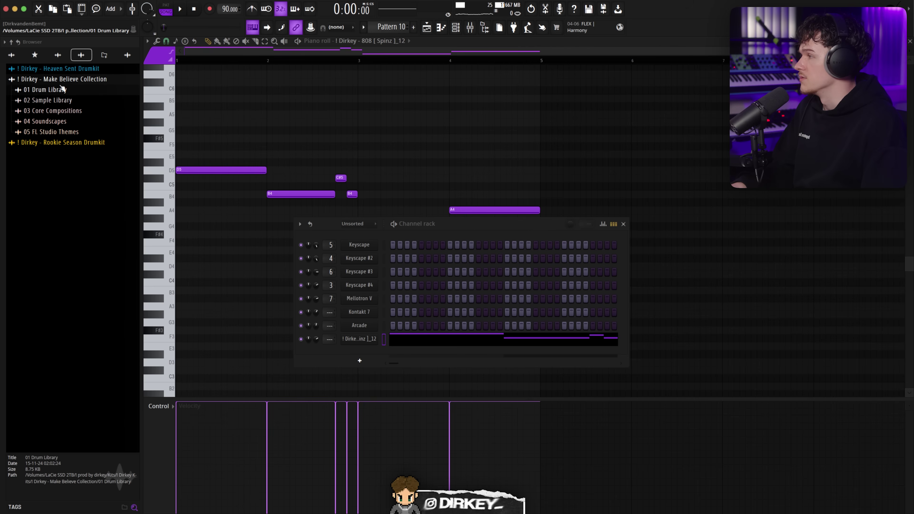
pyautogui.click(54, 142)
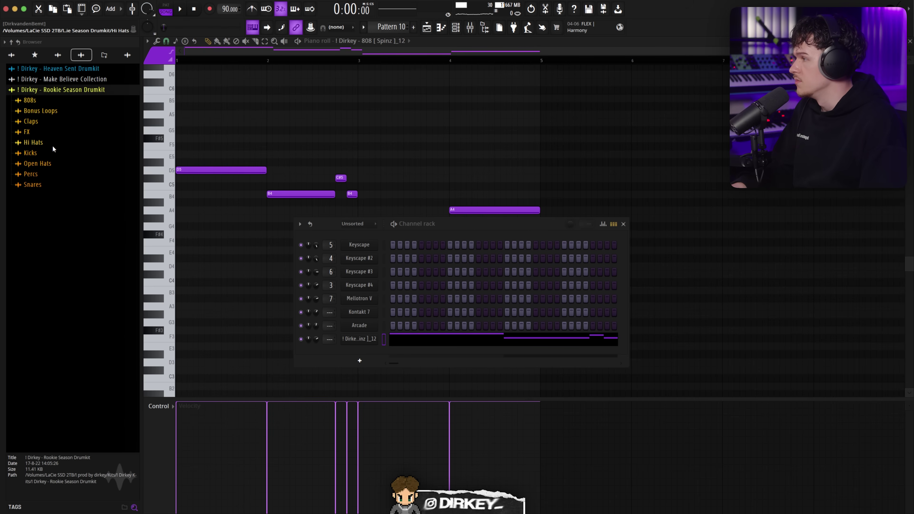
pyautogui.click(37, 143)
pyautogui.click(59, 163)
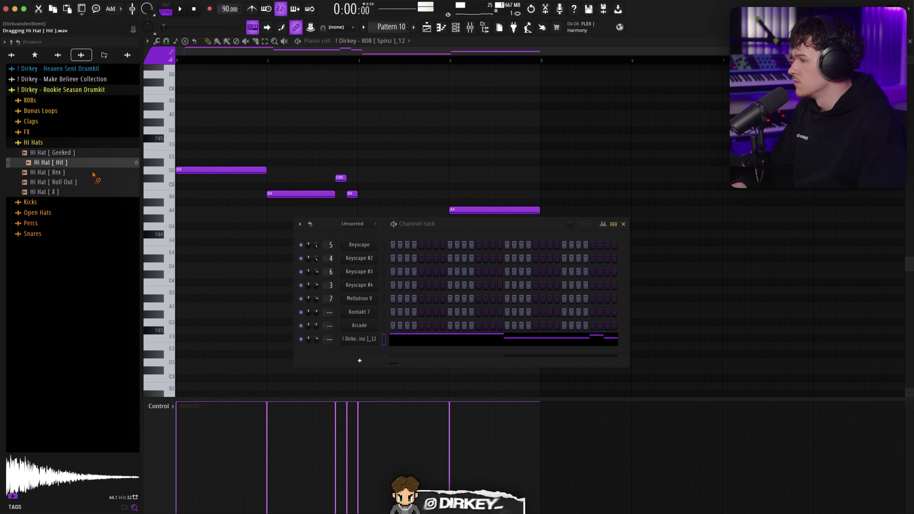
pyautogui.press('space')
pyautogui.moveTo(364, 357); pyautogui.dragTo(601, 358)
# Step: Try the Heaven Sent Drumkit's hi-hat samples in the hi-hat channel one by one, from Deux to Roll Out V2
pyautogui.click(59, 69)
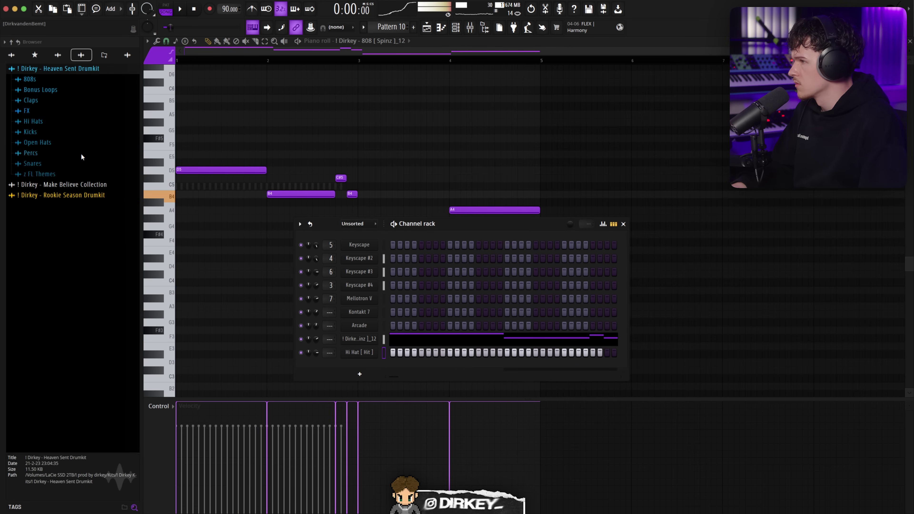
pyautogui.click(33, 121)
pyautogui.click(54, 141)
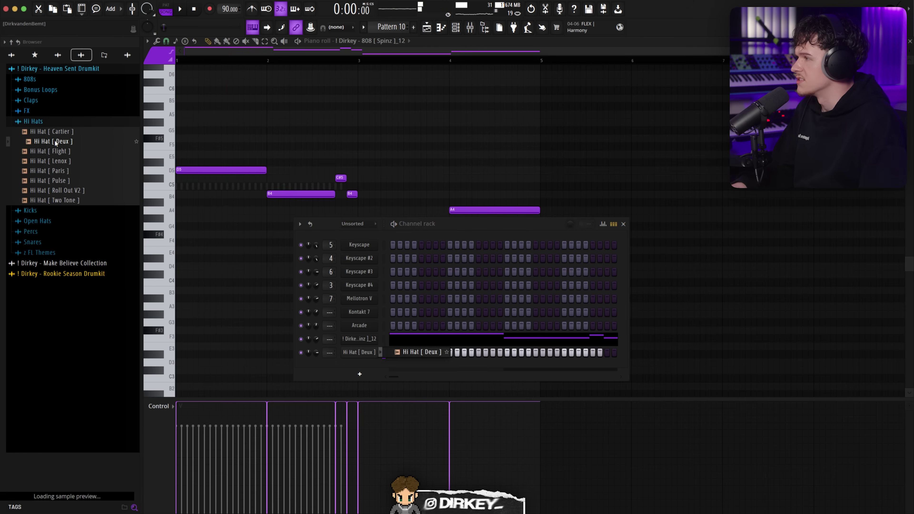
pyautogui.click(58, 150)
pyautogui.click(56, 160)
pyautogui.click(59, 171)
pyautogui.click(57, 181)
pyautogui.click(60, 191)
# Step: Open the Make Believe Collection's Hi Hats folder and try Crow, Hornet and Hyena in the hi-hat channel during playback
pyautogui.click(47, 262)
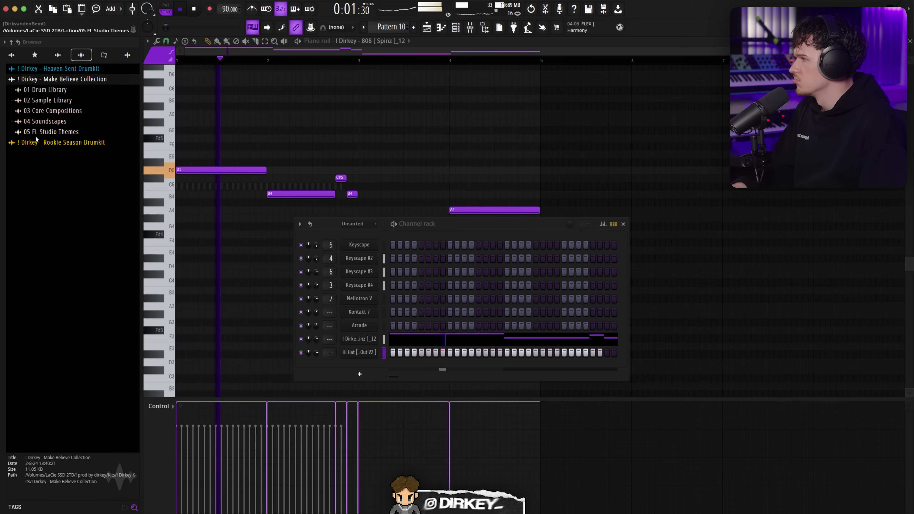
pyautogui.click(50, 90)
pyautogui.click(67, 278)
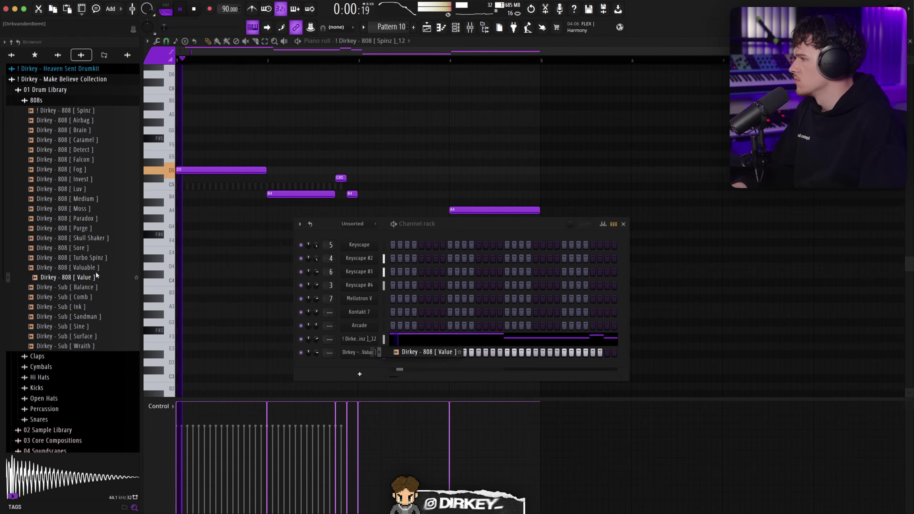
pyautogui.click(42, 102)
pyautogui.click(48, 133)
pyautogui.click(55, 152)
pyautogui.press('space')
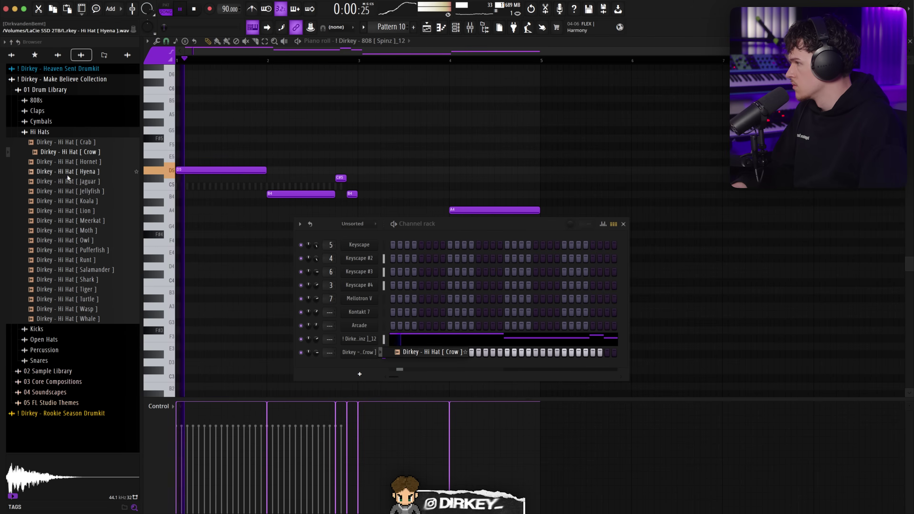
pyautogui.click(75, 162)
pyautogui.click(75, 172)
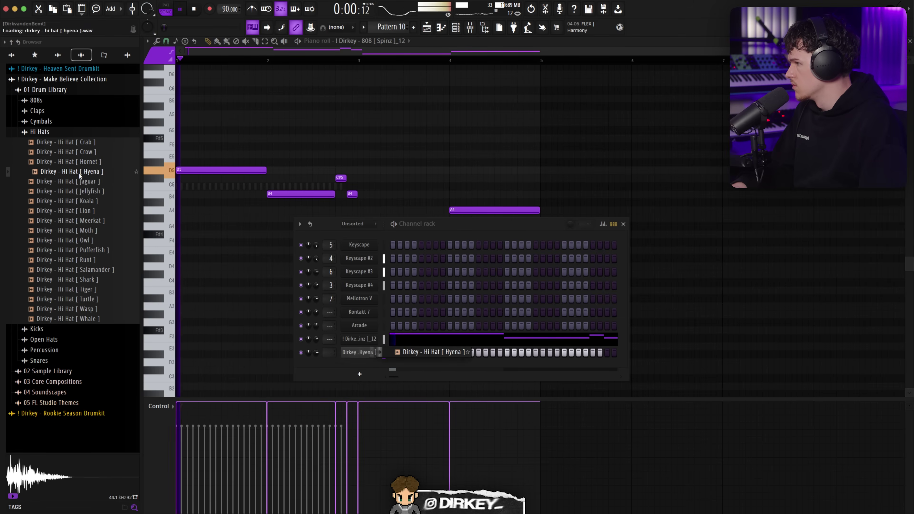
pyautogui.press('space')
# Step: Try the Salamander, Shark, Wasp and Whale hi-hats in the channel, returning to Shark
pyautogui.click(96, 270)
pyautogui.click(94, 279)
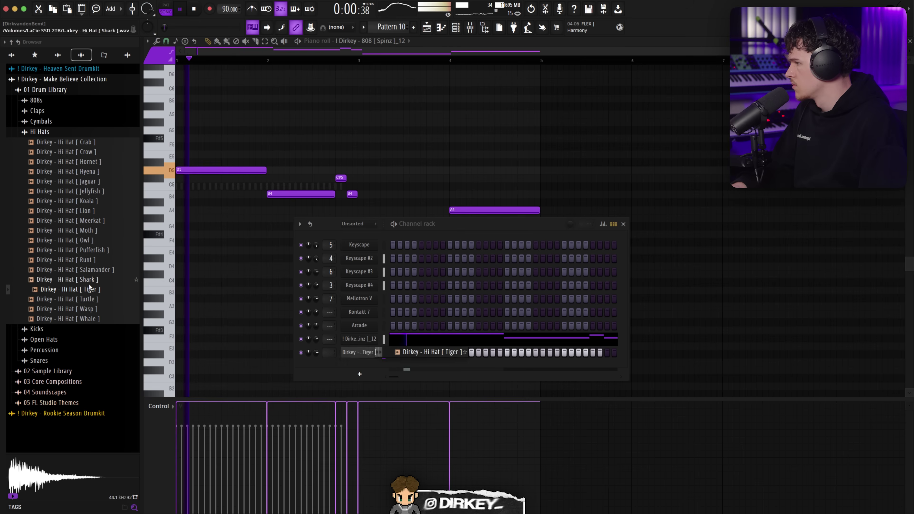
pyautogui.click(83, 311)
pyautogui.press('space')
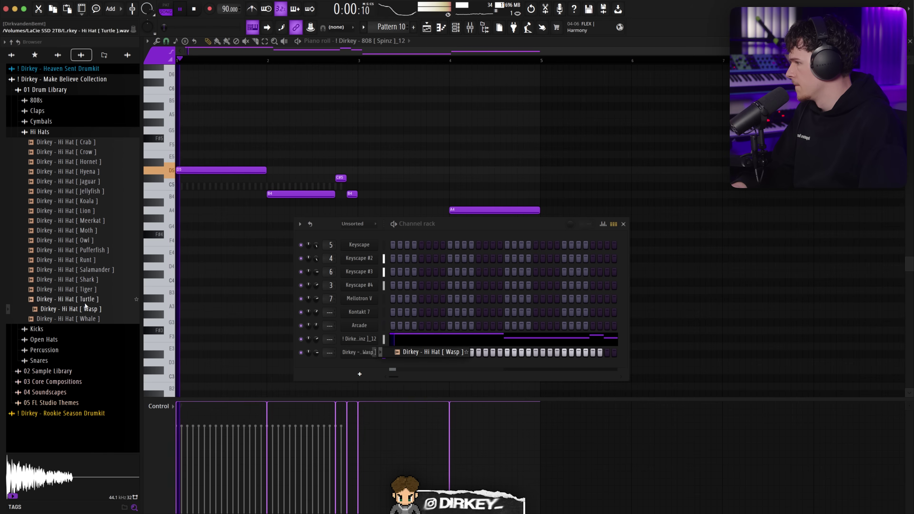
pyautogui.click(88, 318)
pyautogui.click(85, 280)
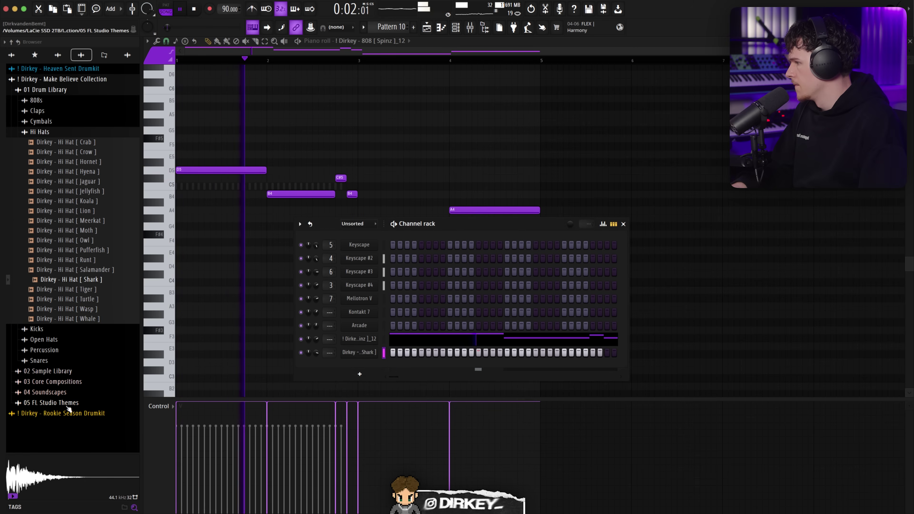
pyautogui.click(359, 352)
# Step: Replace the hi-hat channel's sample with Hi Hat [ Paris ] from the Heaven Sent Drumkit
pyautogui.click(57, 68)
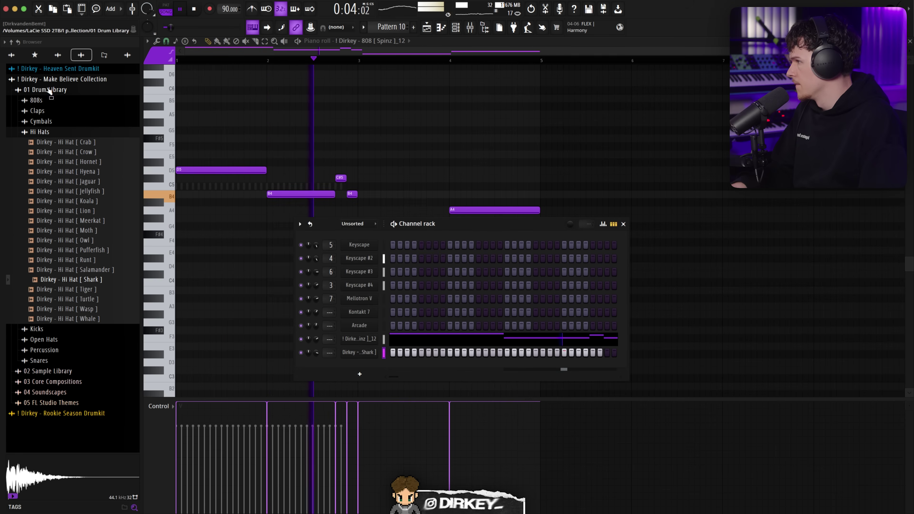
pyautogui.middleClick(61, 181)
pyautogui.middleClick(60, 170)
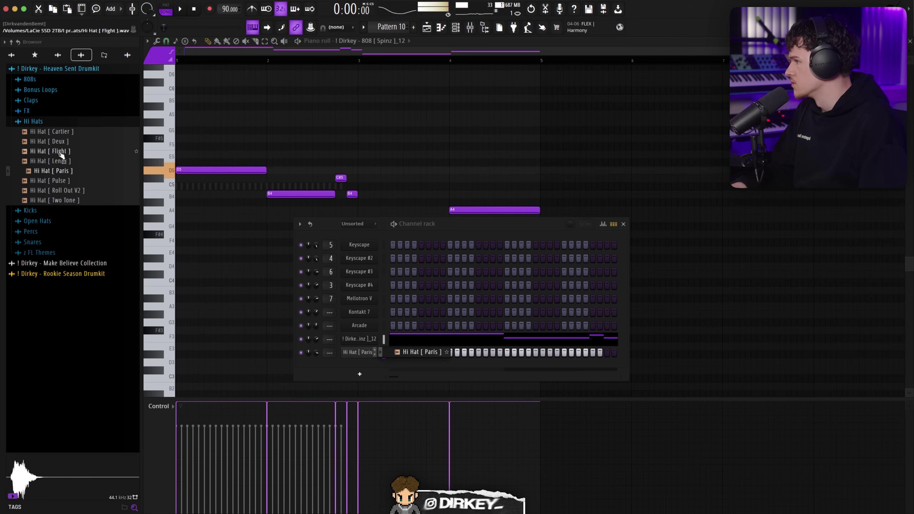
# Step: Replace the hi-hat channel's sample with Hi Hat [ Deux ] from the Heaven Sent Drumkit, adjust its level and check its sampler settings
pyautogui.middleClick(59, 141)
pyautogui.moveTo(309, 352); pyautogui.dragTo(316, 360)
pyautogui.click(359, 351)
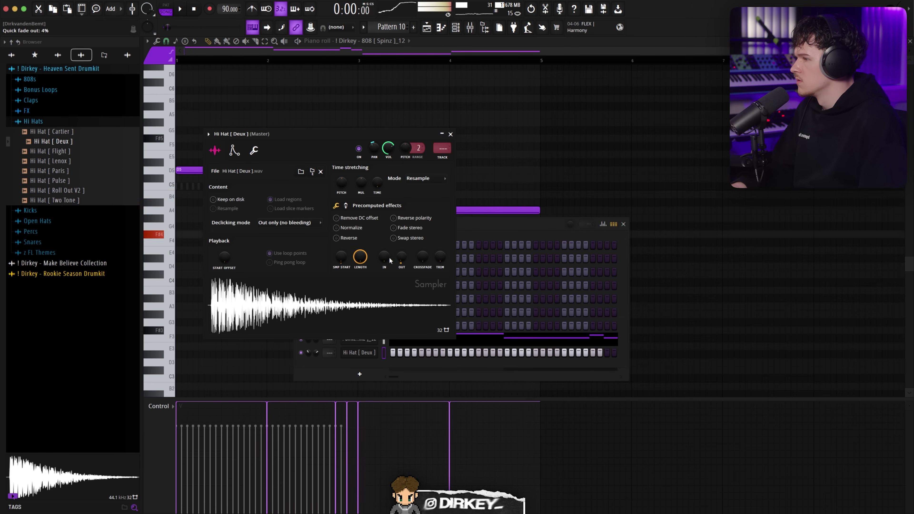
pyautogui.click(359, 352)
# Step: Send the hi-hat channel's step pattern to the piano roll and play its notes back
pyautogui.rightClick(374, 351)
pyautogui.click(391, 354)
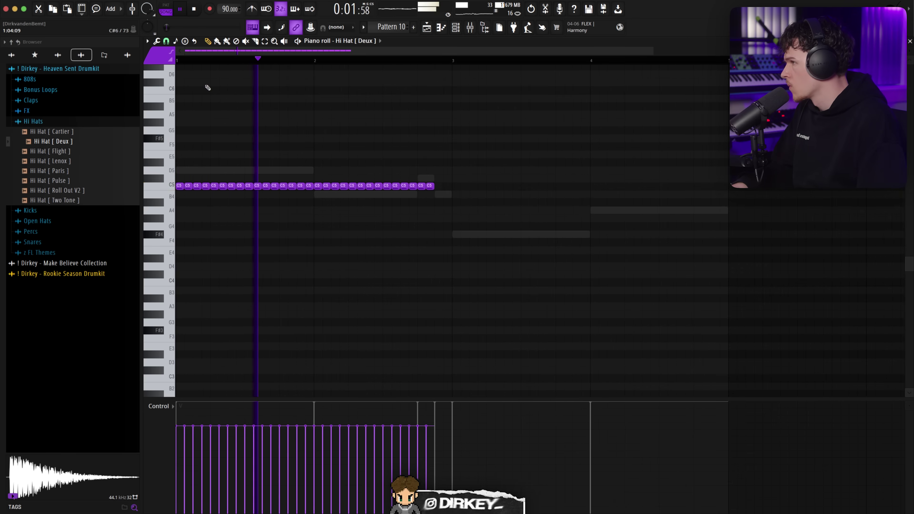
pyautogui.scroll(1, 209, 66)
pyautogui.scroll(1, 209, 66)
pyautogui.press('space')
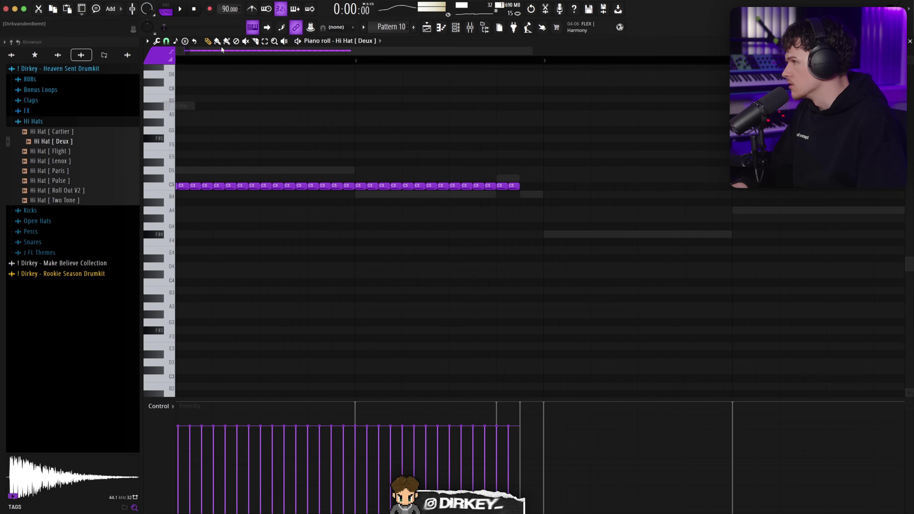
pyautogui.scroll(1, 201, 61)
pyautogui.click(456, 27)
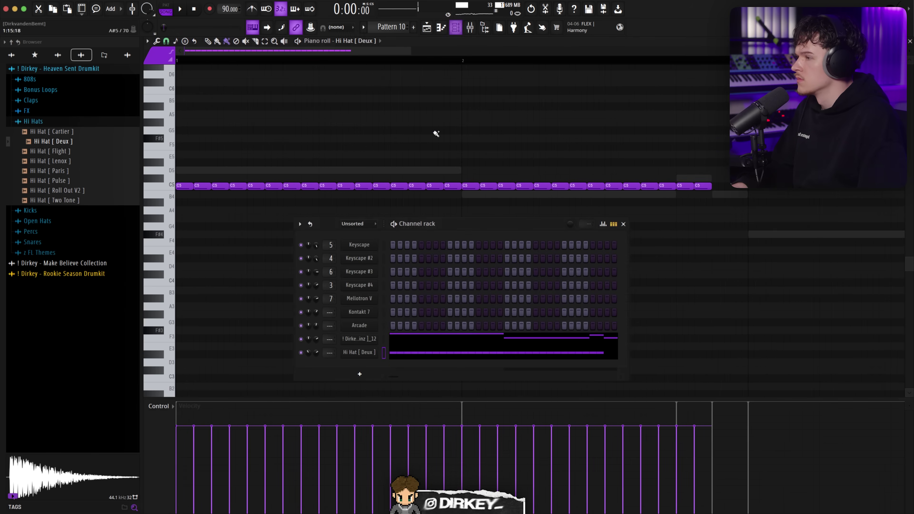
# Step: Play Pattern 10 to judge how Hi Hat [ Deux ] sits with the 808 and the melody
pyautogui.press('space')
pyautogui.click(301, 339)
pyautogui.press('space')
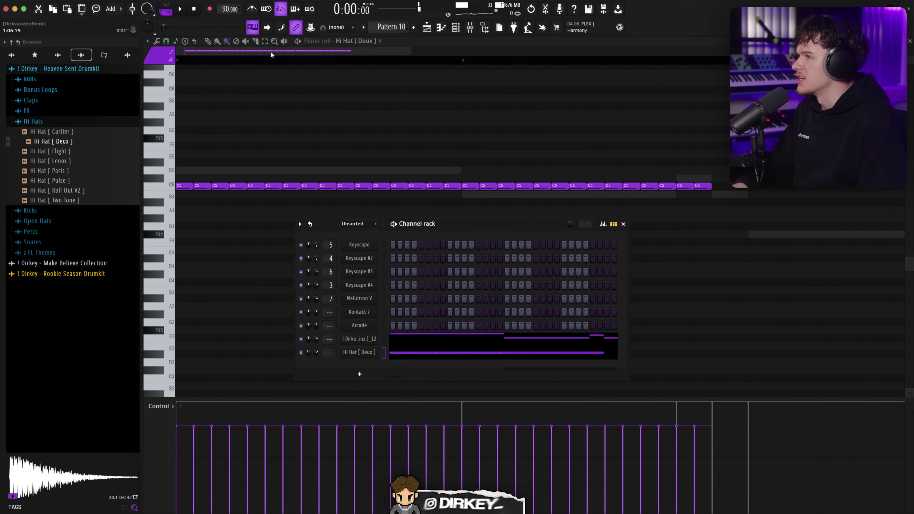
pyautogui.scroll(-1, 261, 61)
pyautogui.scroll(-2, 336, 189)
pyautogui.press('space')
pyautogui.press('F6')
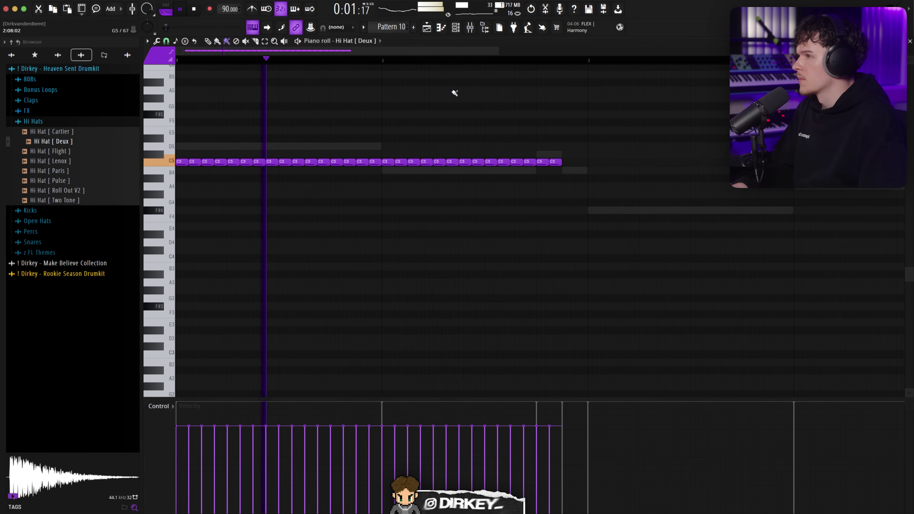
# Step: Add Clap [ Crisp ] from the Heaven Sent Drumkit's Claps folder as a new channel and open its piano roll
pyautogui.scroll(-2, 455, 93)
pyautogui.press('F6')
pyautogui.click(30, 100)
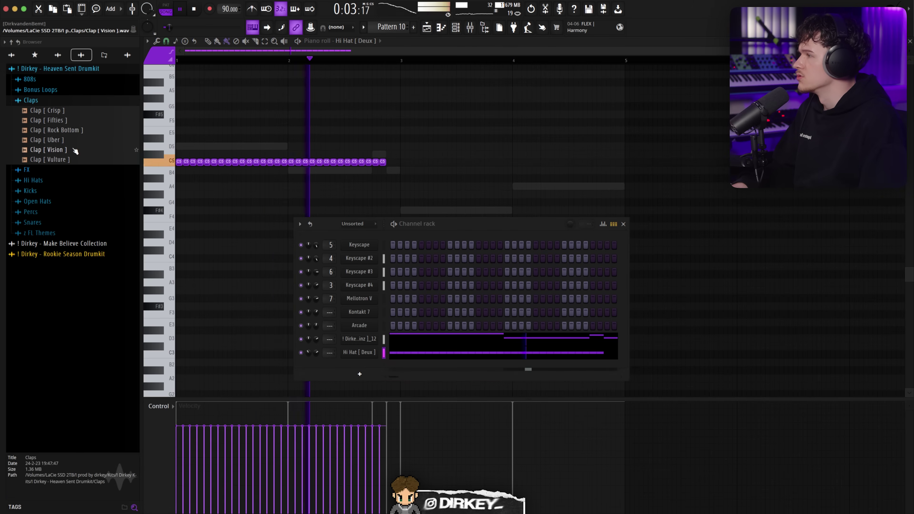
pyautogui.moveTo(47, 110); pyautogui.dragTo(424, 368)
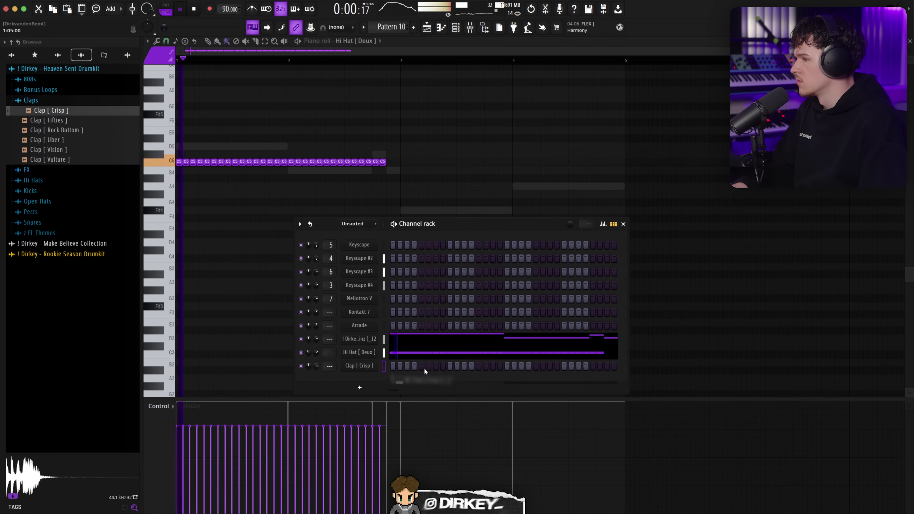
pyautogui.rightClick(376, 364)
pyautogui.click(389, 367)
# Step: Place a C5 clap on beat 2 and duplicate it to fill beats 2 and 4 of all four bars
pyautogui.press('space')
pyautogui.press('space')
pyautogui.click(168, 52)
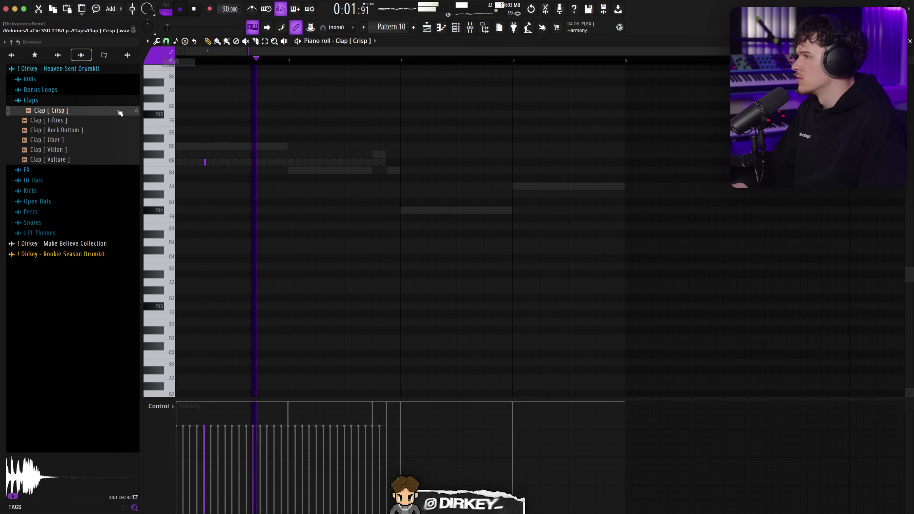
pyautogui.moveTo(233, 62); pyautogui.dragTo(176, 61)
pyautogui.hotkey('ctrl', 'b')
pyautogui.hotkey('ctrl', 'b')
pyautogui.hotkey('ctrl', 'b')
pyautogui.hotkey('ctrl', 'b')
pyautogui.hotkey('ctrl', 'b')
pyautogui.hotkey('ctrl', 'b')
pyautogui.hotkey('ctrl', 'b')
pyautogui.hotkey('ctrl', 'd')
pyautogui.click(455, 28)
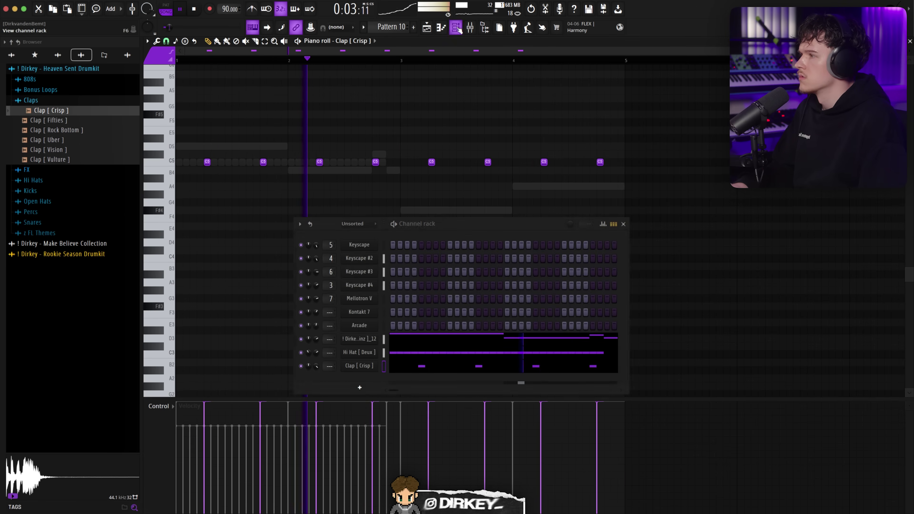
# Step: Open the Make Believe Collection's Snares folder and replace the clap channel's sample with Snare [ Touch ]
pyautogui.press('space')
pyautogui.click(72, 243)
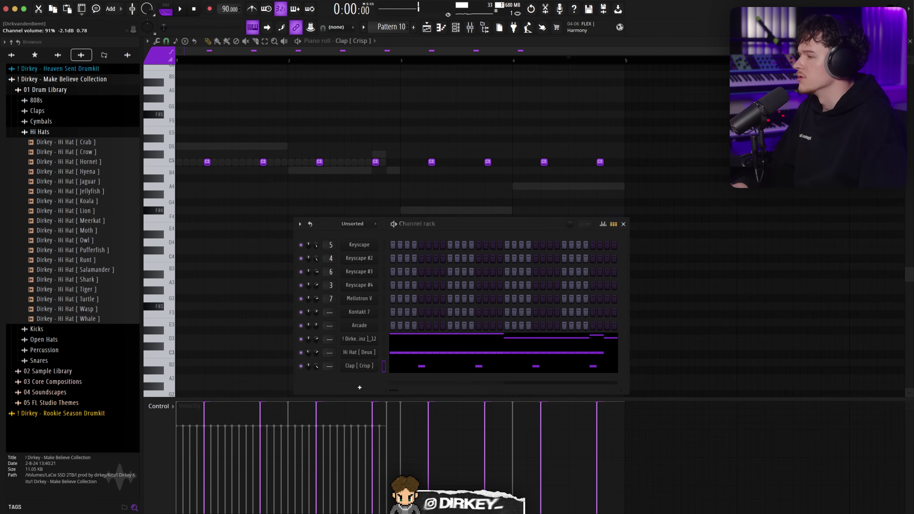
pyautogui.click(18, 362)
pyautogui.scroll(-3, 102, 361)
pyautogui.click(87, 384)
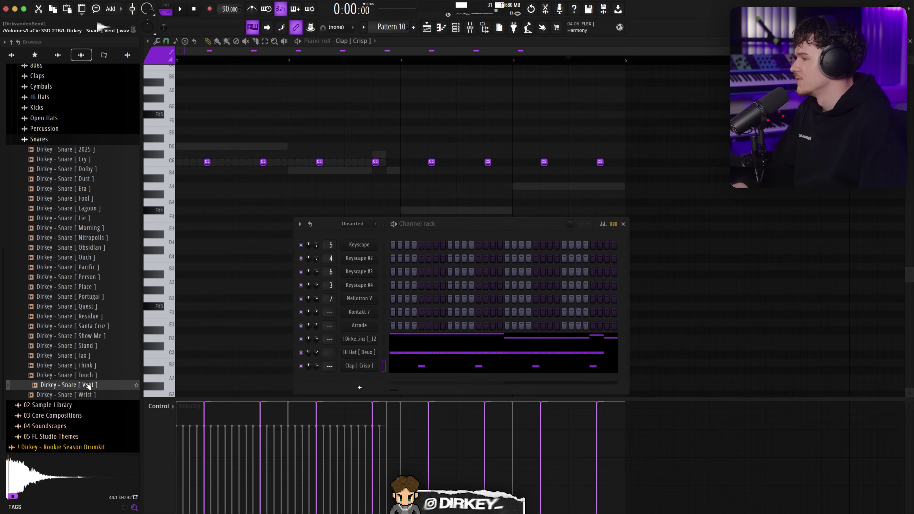
pyautogui.click(82, 375)
pyautogui.middleClick(83, 376)
# Step: Play Pattern 10 to hear the Touch snare with the hi-hat and 808
pyautogui.press('space')
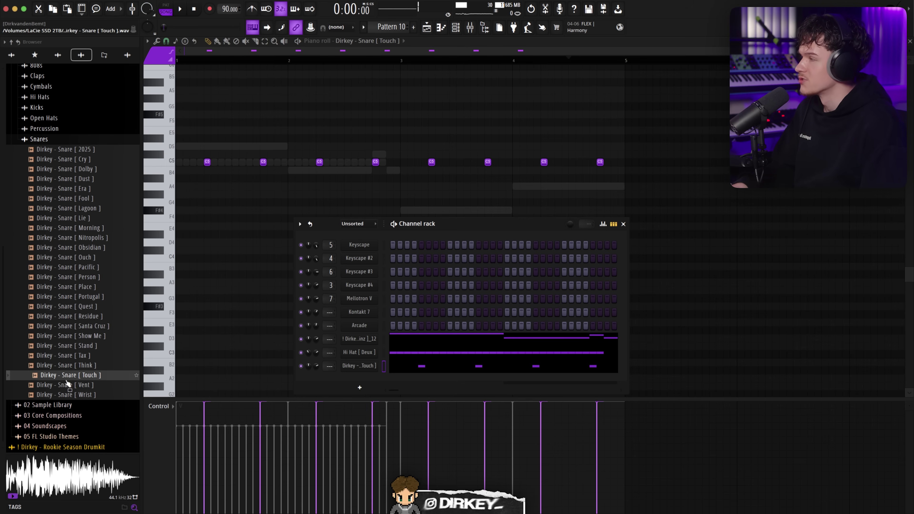
pyautogui.scroll(3, 53, 200)
pyautogui.scroll(-3, 126, 403)
pyautogui.press('space')
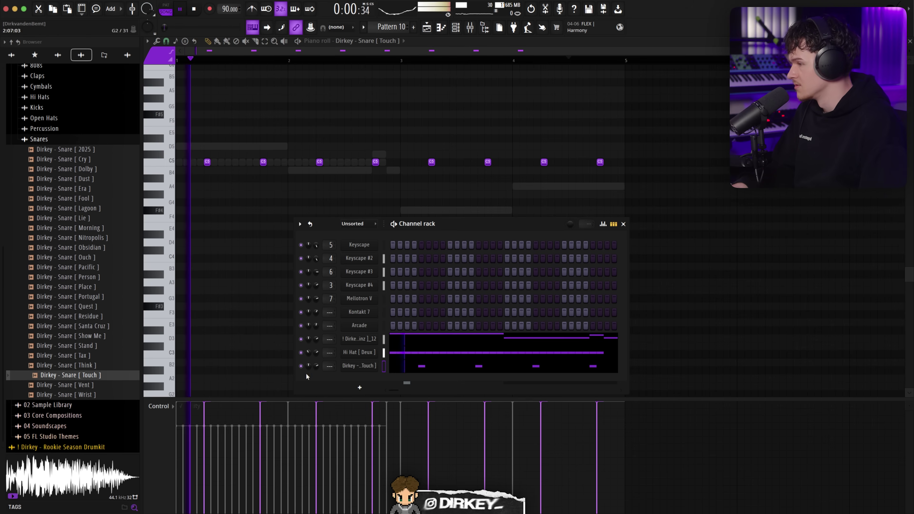
pyautogui.press('F6')
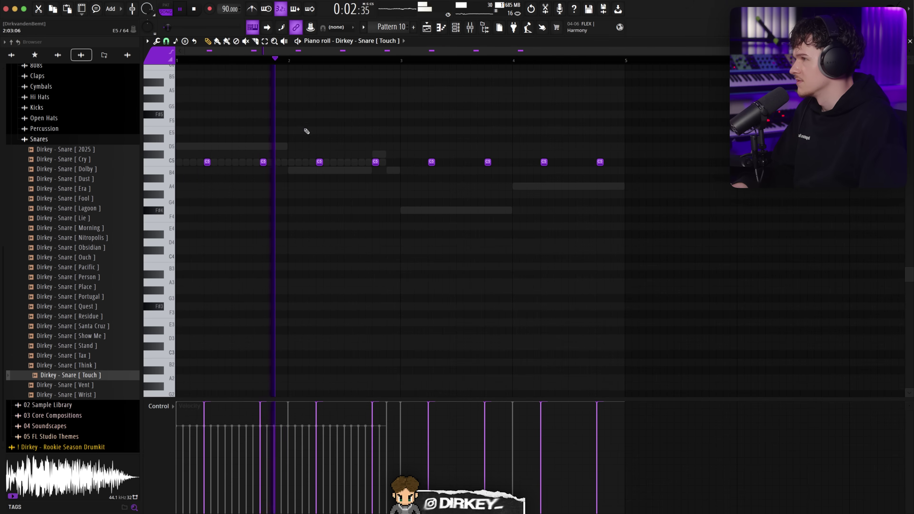
pyautogui.press('space')
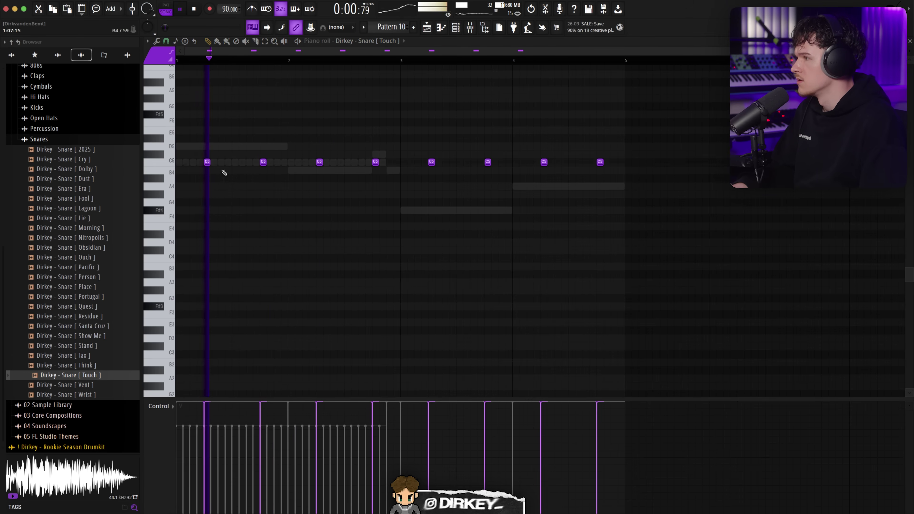
# Step: Add an extra C5 snare hit one sixteenth before beat 3 in bars 2 and 4
pyautogui.click(227, 162)
pyautogui.click(340, 162)
pyautogui.rightClick(228, 162)
pyautogui.click(565, 162)
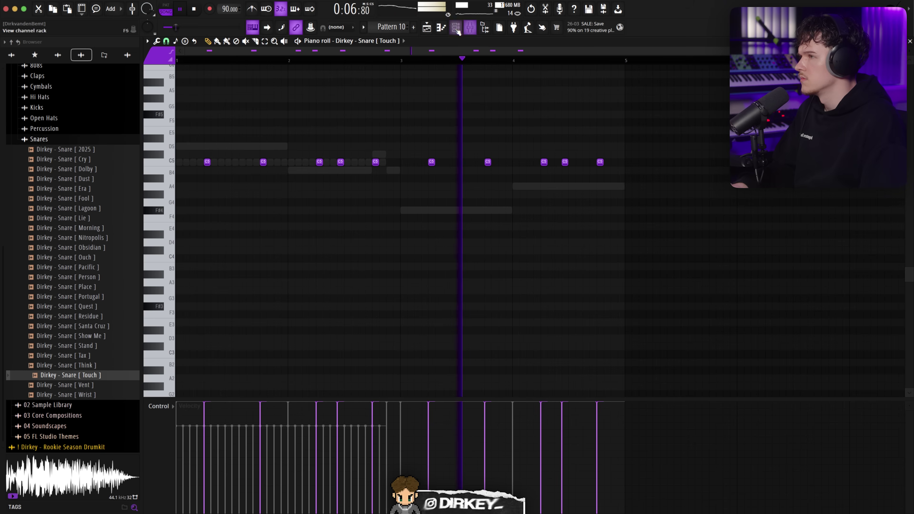
pyautogui.press('F6')
pyautogui.press('F6')
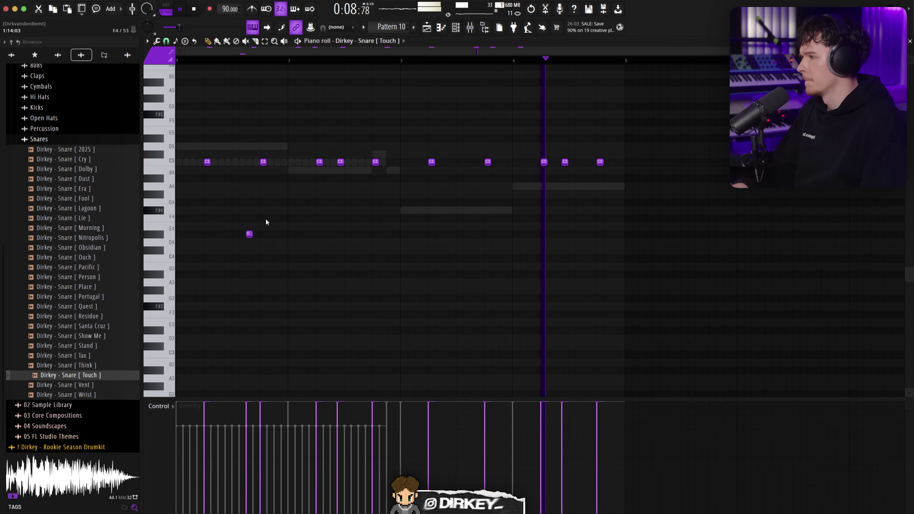
# Step: Raise the 808's F#4 note in bar 3 by one octave to F#5
pyautogui.press('F6')
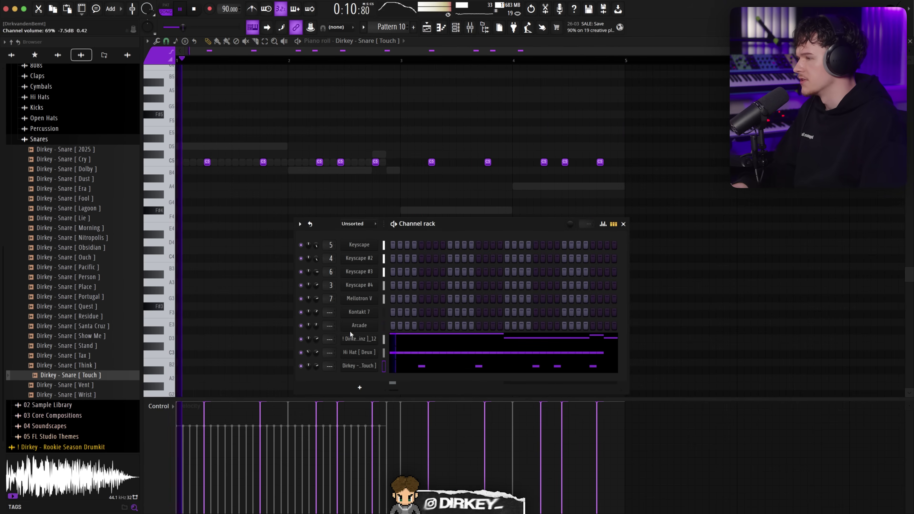
pyautogui.click(399, 337)
pyautogui.moveTo(420, 199); pyautogui.dragTo(447, 229)
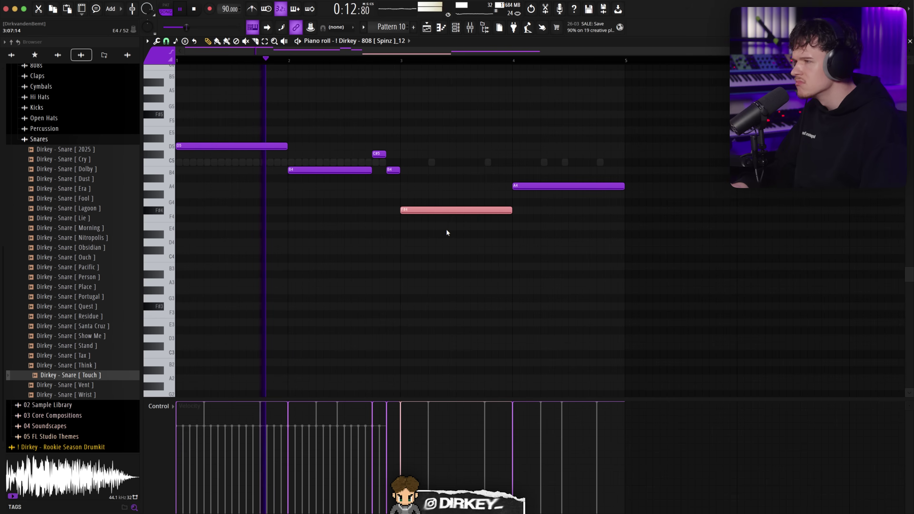
pyautogui.hotkey('ctrl', 'Up')
pyautogui.hotkey('ctrl', 'd')
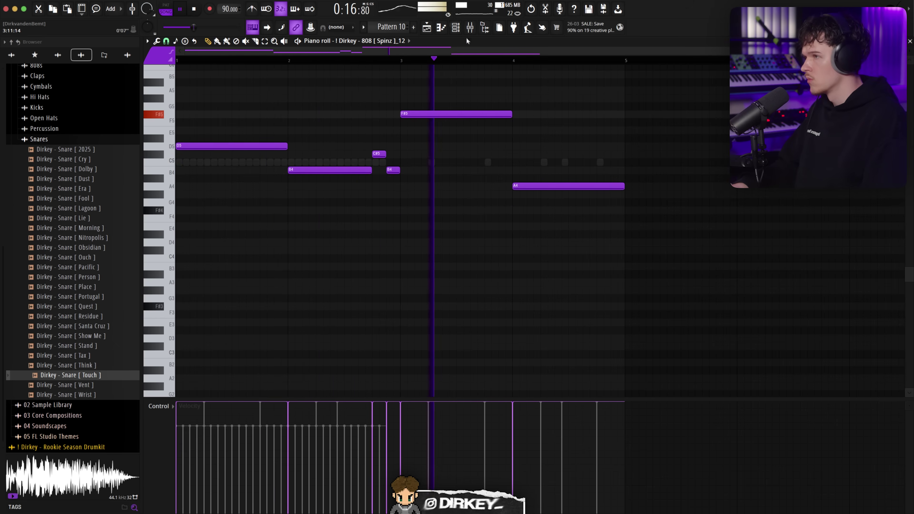
# Step: Rename the Spinz 808 channel as 808
pyautogui.press('F6')
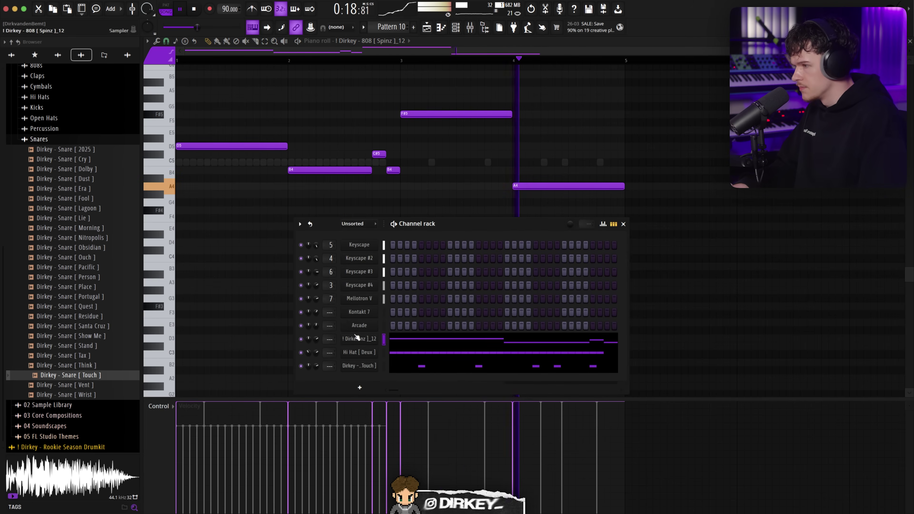
pyautogui.press('F2')
pyautogui.write('808')
pyautogui.press('Return')
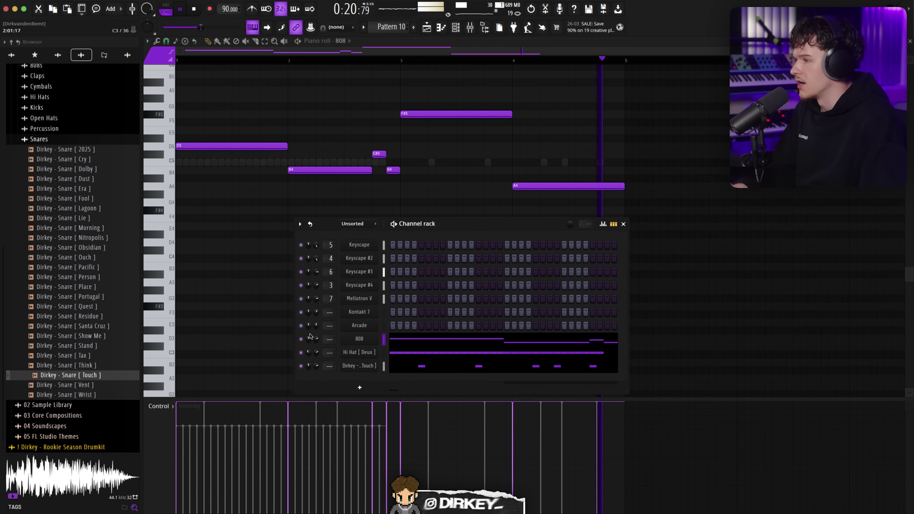
# Step: Open the hi-hat channel's notes in the piano roll, stop playback and change the grid snap
pyautogui.click(409, 359)
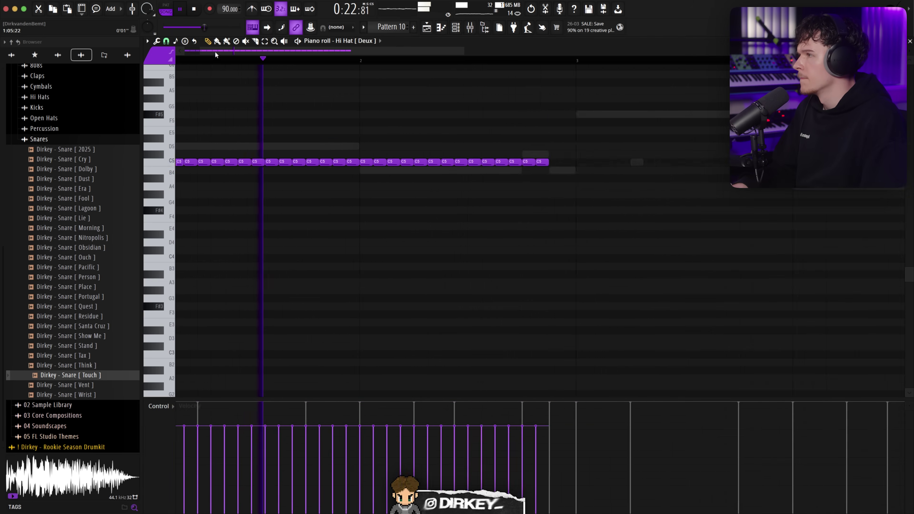
pyautogui.press('space')
pyautogui.click(173, 42)
pyautogui.click(180, 105)
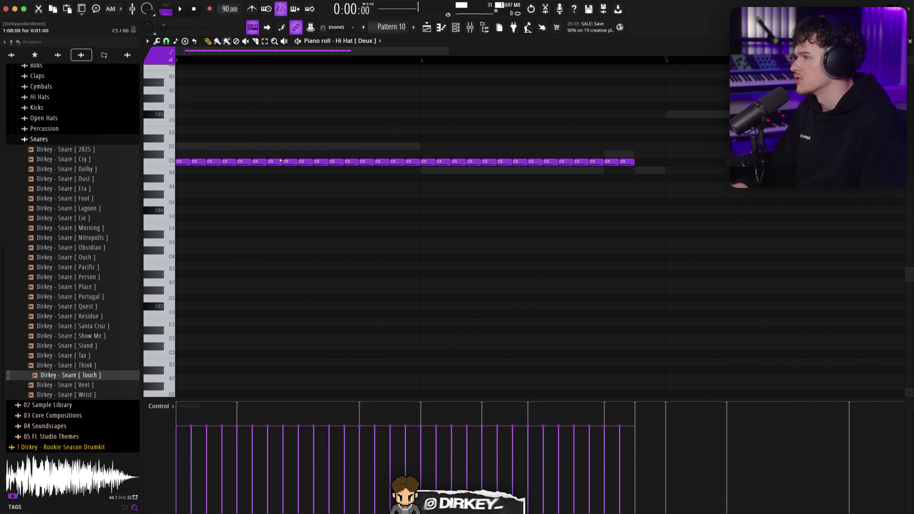
# Step: Replace the two C5 hi-hat notes on steps 8 and 9 of bar 1 with a roll of short notes
pyautogui.click(285, 171)
pyautogui.rightClick(289, 171)
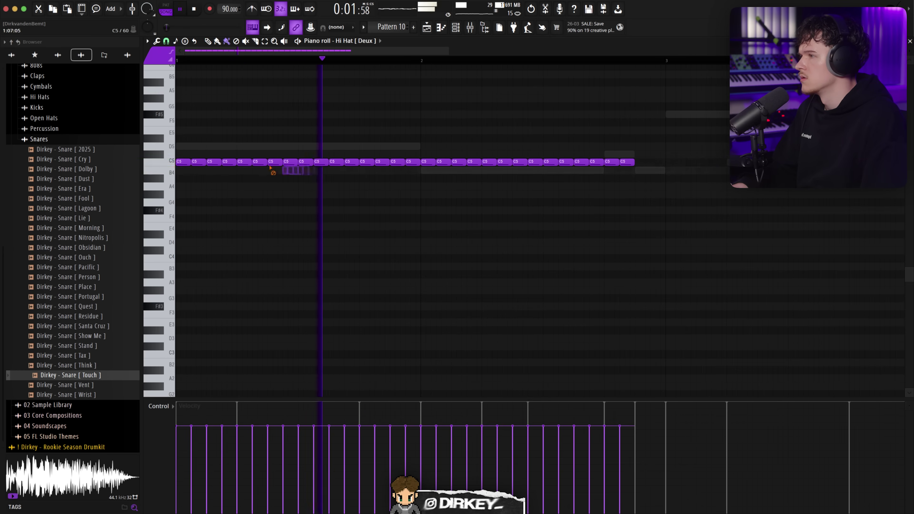
pyautogui.rightClick(287, 162)
pyautogui.rightClick(305, 163)
pyautogui.moveTo(287, 163); pyautogui.dragTo(310, 162)
pyautogui.hotkey('ctrl', 'a')
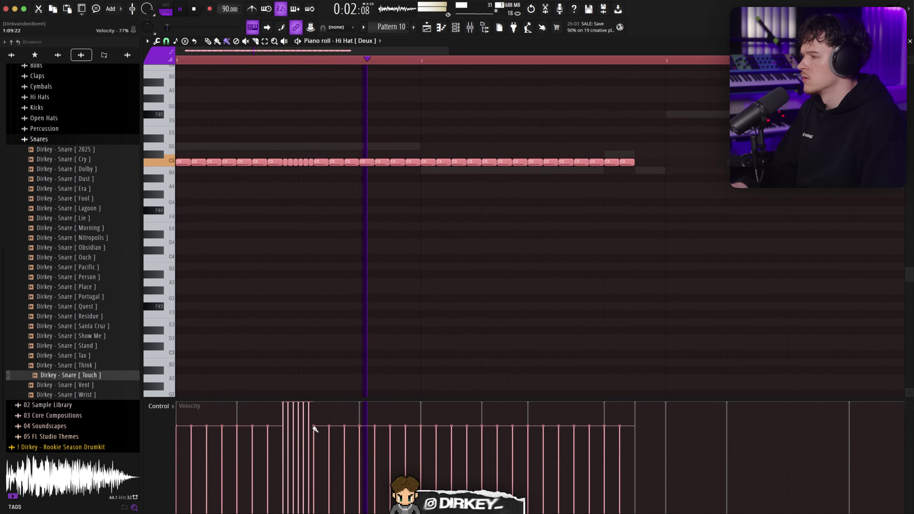
# Step: Remove the last C5 hat of bar 1 and repaint the roll on steps 8 and 9 with a finer grid snap
pyautogui.click(413, 169)
pyautogui.click(166, 41)
pyautogui.click(178, 99)
pyautogui.moveTo(285, 159); pyautogui.dragTo(312, 164)
pyautogui.press('Delete')
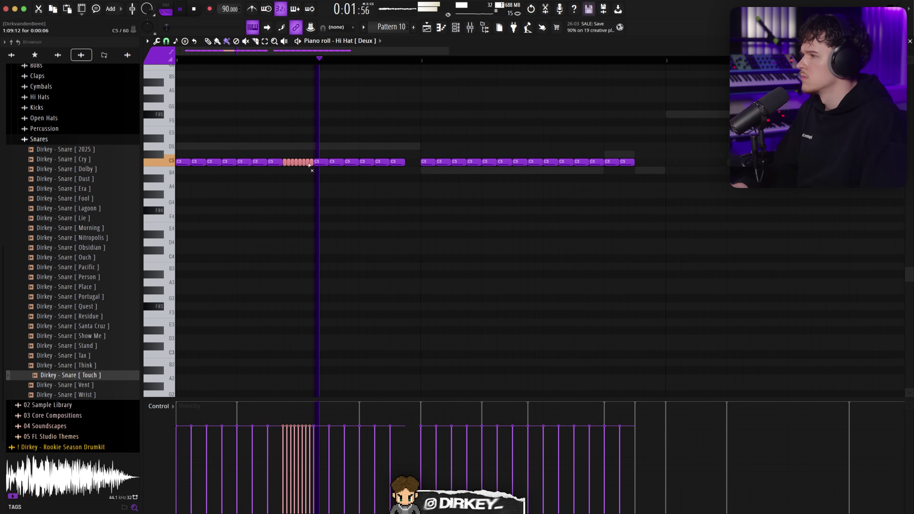
# Step: Repaint the bar 1 C5 roll from step 8 at a different snap, leave a short gap before step 10, and play the pattern
pyautogui.click(166, 41)
pyautogui.click(178, 90)
pyautogui.press('Delete')
pyautogui.moveTo(284, 163); pyautogui.dragTo(310, 163)
pyautogui.click(166, 41)
pyautogui.click(177, 98)
pyautogui.press('Delete')
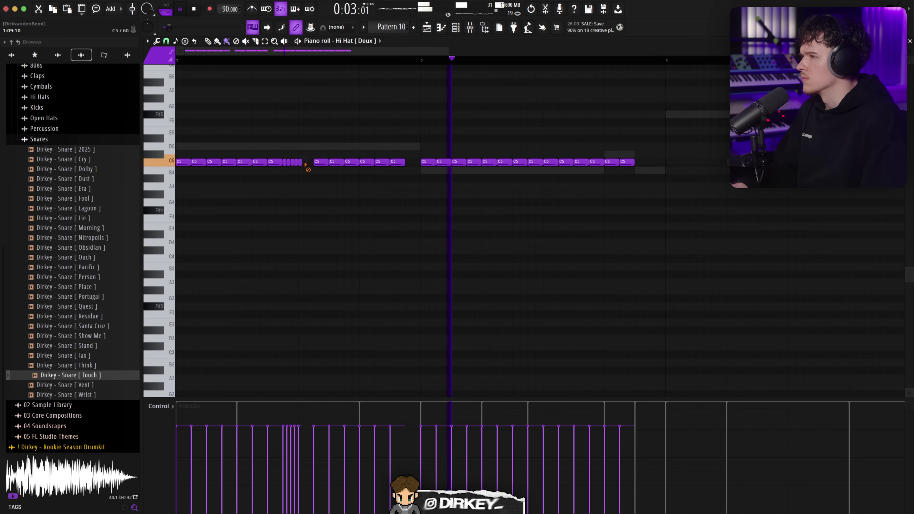
pyautogui.scroll(1, 204, 67)
pyautogui.press('space')
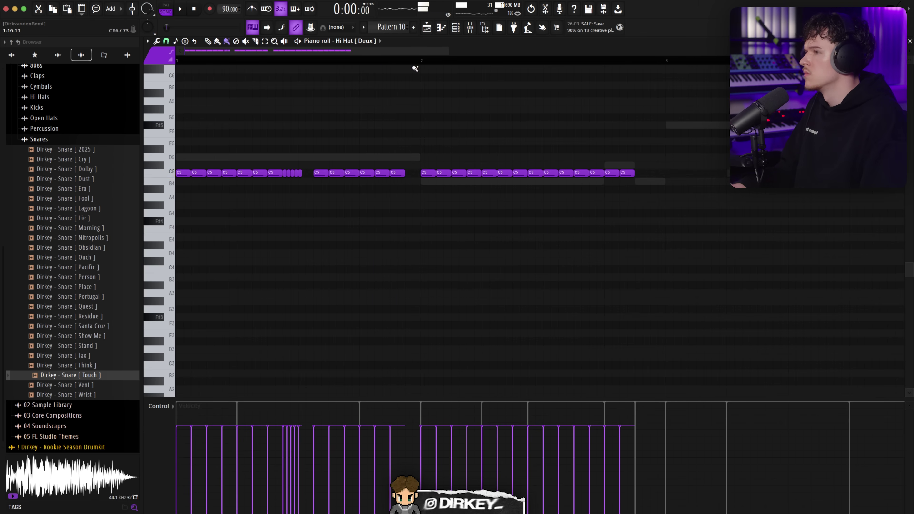
# Step: Remove the C5 hat on step 4 of bar 2 and paint a short-note A4 roll starting on step 8
pyautogui.rightClick(473, 173)
pyautogui.click(535, 196)
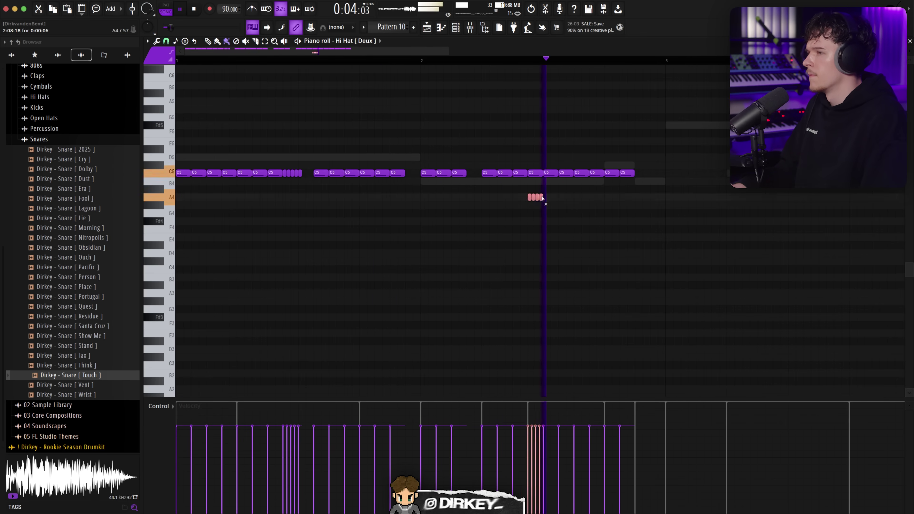
pyautogui.rightClick(534, 196)
pyautogui.press('space')
pyautogui.press('space')
pyautogui.moveTo(543, 197); pyautogui.dragTo(569, 199)
pyautogui.click(559, 197)
pyautogui.press('Delete')
# Step: Delete the C5 hats on steps 8 to 10 of bar 2 that coincide with the A4 roll, and play the result
pyautogui.moveTo(552, 168)
pyautogui.mouseDown()
pyautogui.moveTo(536, 178)
pyautogui.moveTo(560, 198)
pyautogui.mouseUp()
pyautogui.press('Delete')
pyautogui.click(471, 62)
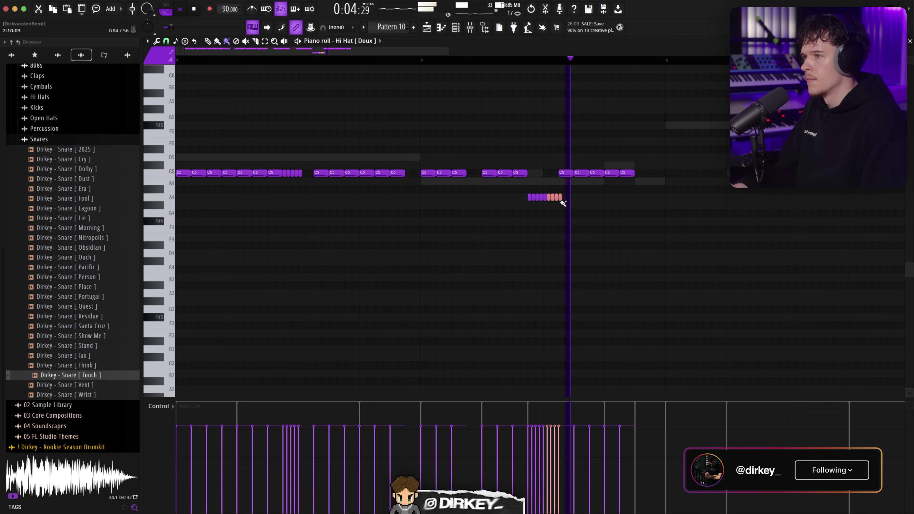
pyautogui.click(559, 197)
pyautogui.rightClick(566, 174)
pyautogui.press('space')
pyautogui.press('space')
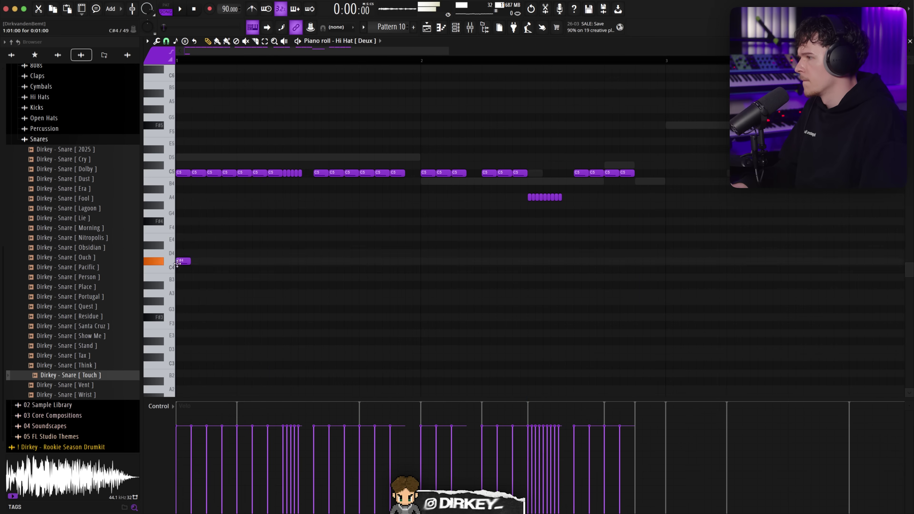
# Step: Place two C4 hats on steps 1 and 3 of bar 1
pyautogui.rightClick(184, 362)
pyautogui.press('space')
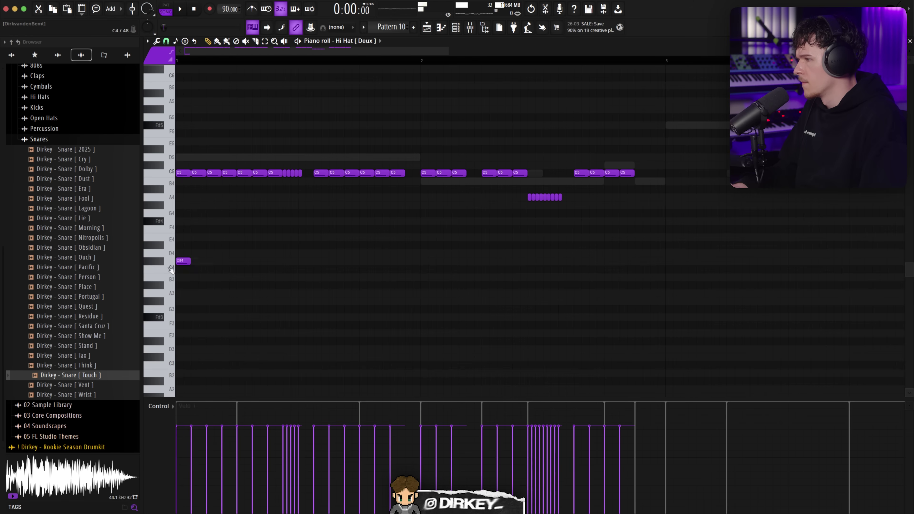
pyautogui.press('space')
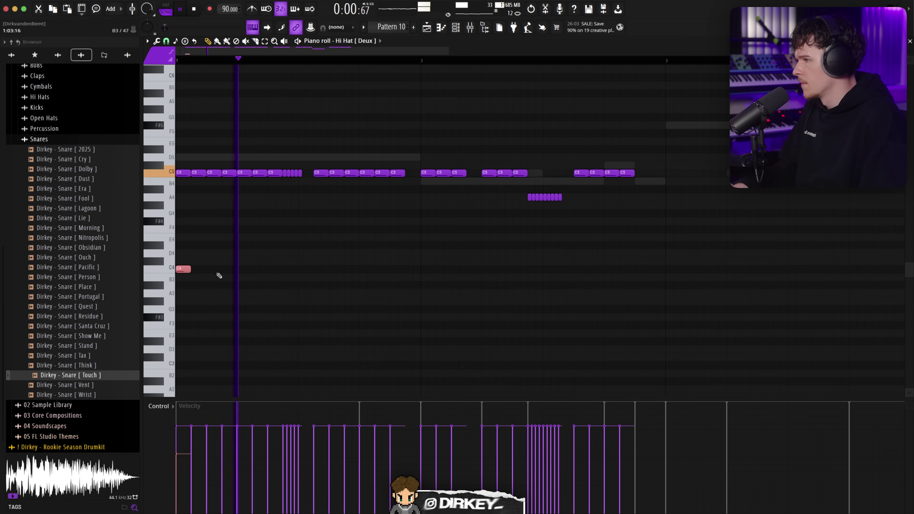
pyautogui.click(219, 269)
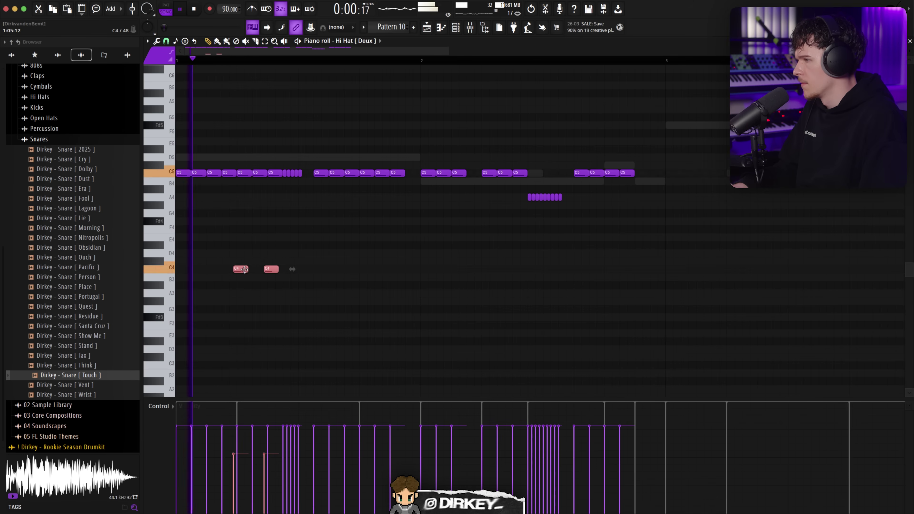
pyautogui.moveTo(248, 270); pyautogui.dragTo(216, 273)
# Step: Lower the velocities of the two C4 hats at the start of bar 1
pyautogui.press('space')
pyautogui.press('space')
pyautogui.moveTo(198, 461); pyautogui.dragTo(210, 467)
pyautogui.click(326, 342)
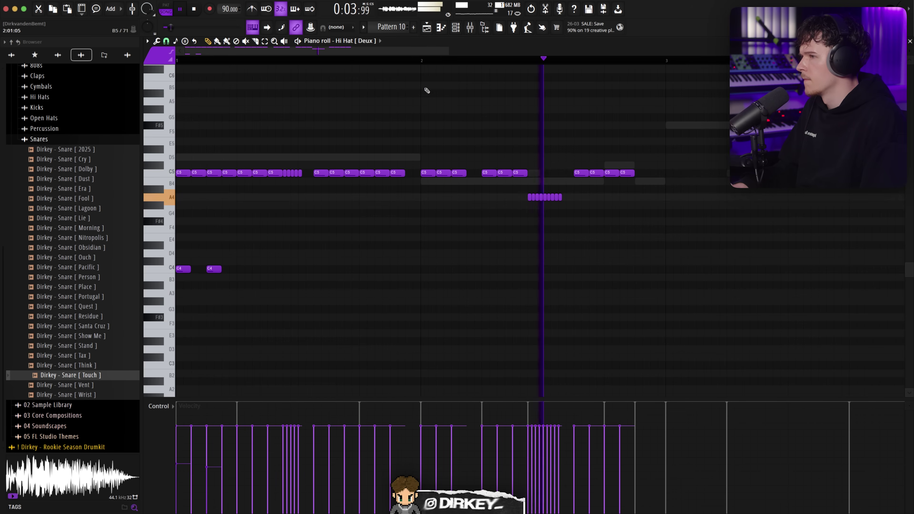
# Step: Shift the bar 2 A4 roll one step later, add a C5 hat before it, and remove the C5 hat on step 11
pyautogui.moveTo(524, 189)
pyautogui.keyDown('ctrl'); pyautogui.mouseDown()
pyautogui.moveTo(573, 203)
pyautogui.moveTo(545, 198)
pyautogui.moveTo(536, 174)
pyautogui.mouseUp(); pyautogui.keyUp('ctrl')
pyautogui.click(521, 174)
pyautogui.rightClick(579, 173)
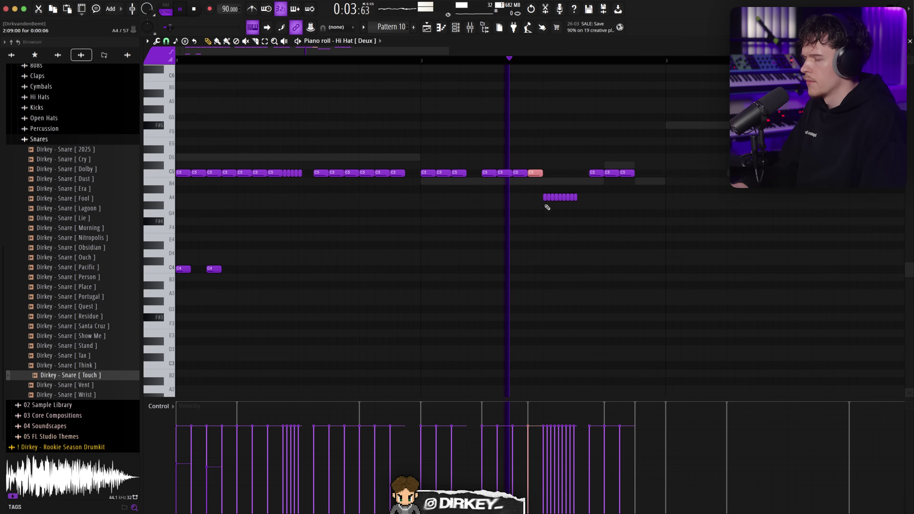
pyautogui.click(211, 41)
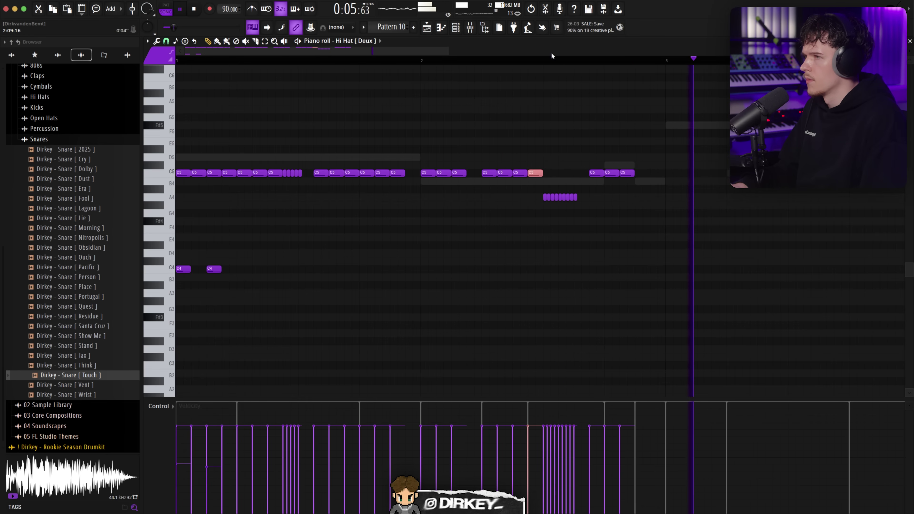
# Step: Add hats on the last two steps of bar 2, moving the first down to F3 and adjusting its velocity
pyautogui.click(642, 173)
pyautogui.click(657, 173)
pyautogui.press('space')
pyautogui.moveTo(642, 172); pyautogui.dragTo(642, 325)
pyautogui.press('space')
pyautogui.click(639, 448)
pyautogui.moveTo(638, 448); pyautogui.dragTo(640, 432)
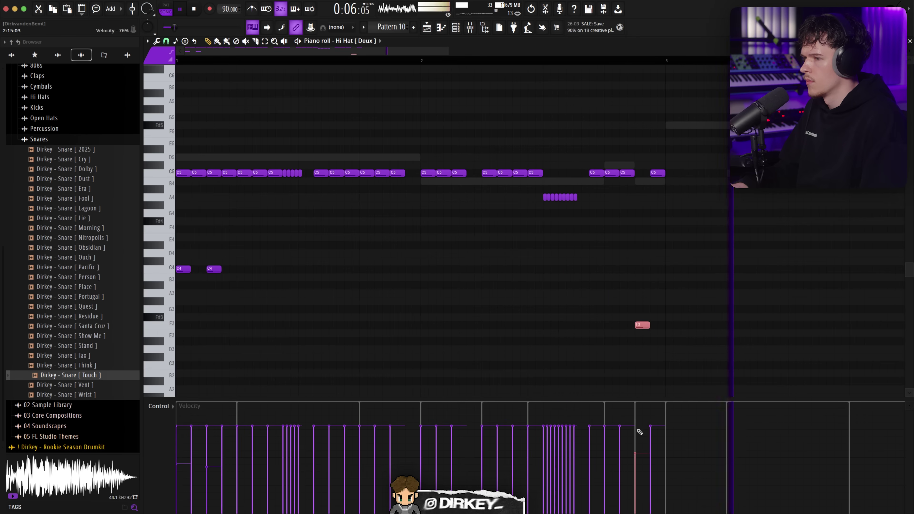
# Step: Duplicate the two-bar hi-hat pattern into bars 3 and 4
pyautogui.scroll(-3, 256, 64)
pyautogui.press('space')
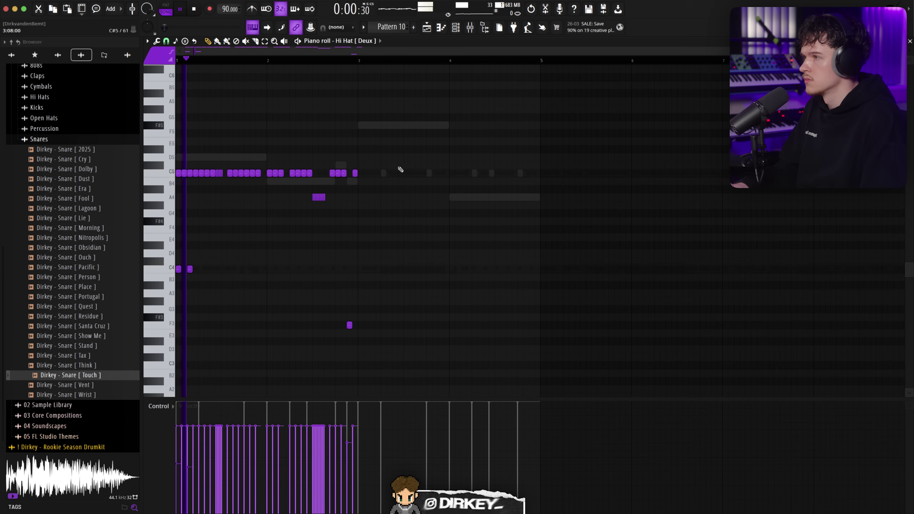
pyautogui.scroll(-1, 400, 169)
pyautogui.press('space')
pyautogui.moveTo(422, 105); pyautogui.dragTo(175, 345)
pyautogui.click(454, 141)
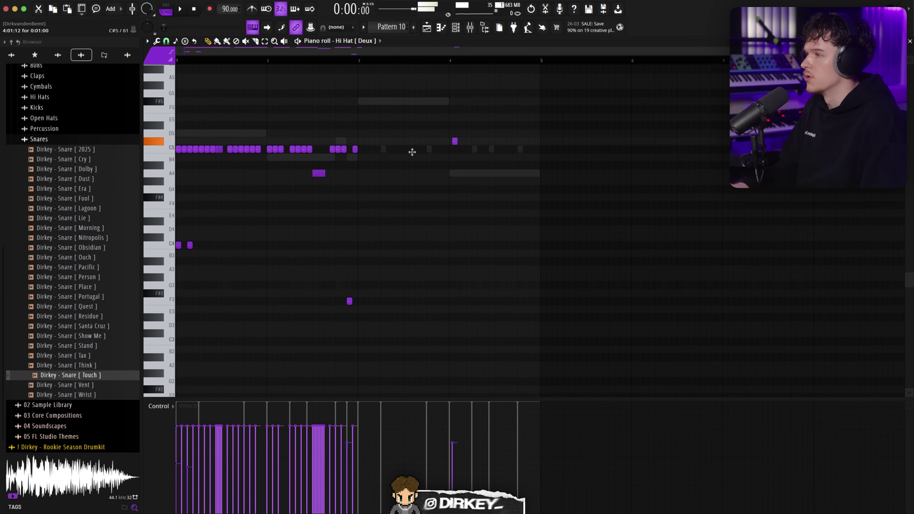
pyautogui.moveTo(467, 122); pyautogui.dragTo(136, 339)
pyautogui.press('super+b')
pyautogui.keyDown('super'); pyautogui.click(383, 105); pyautogui.keyUp('super')
pyautogui.moveTo(600, 162); pyautogui.dragTo(366, 310)
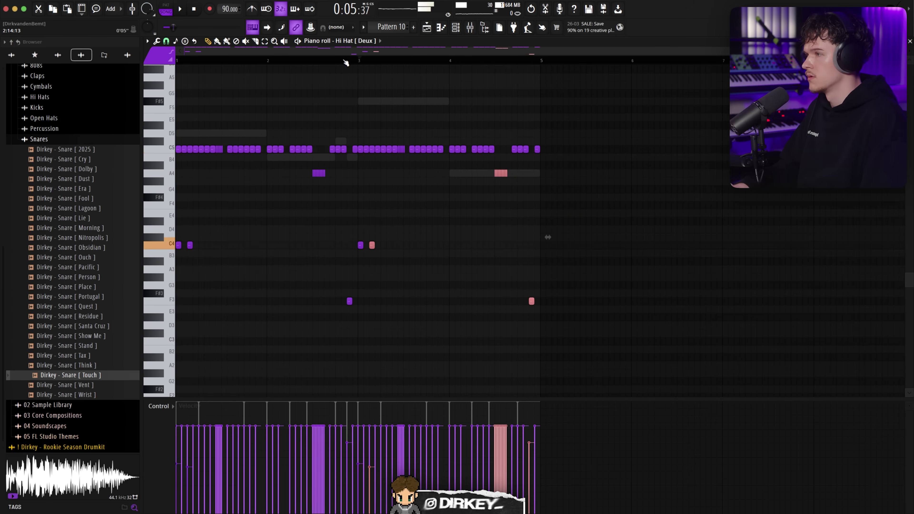
# Step: Lower the velocity of the second C4 hat in bars 1 and 3
pyautogui.scroll(3, 338, 64)
pyautogui.moveTo(448, 268); pyautogui.dragTo(176, 226)
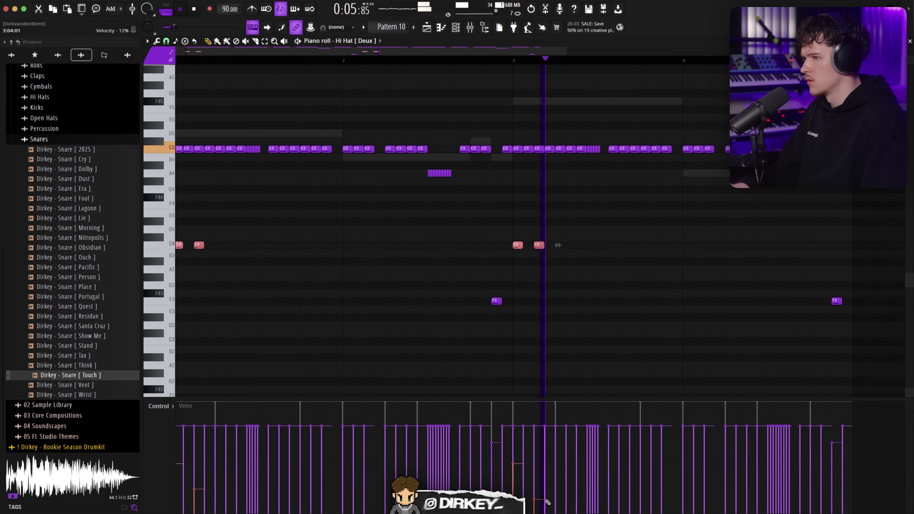
pyautogui.scroll(-1, 469, 64)
pyautogui.scroll(2, 504, 62)
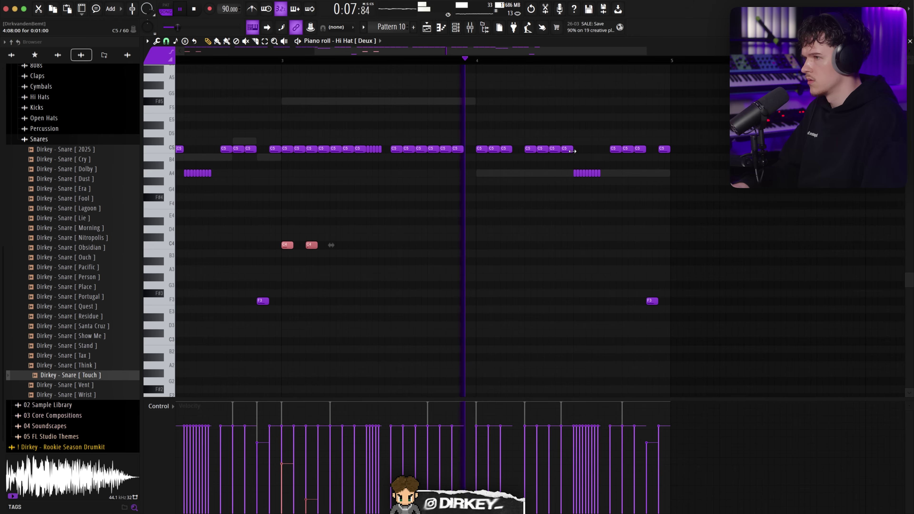
# Step: Move the bar 4 roll down to E4 and reduce the velocities of the bar 2 and bar 4 rolls
pyautogui.moveTo(561, 167); pyautogui.dragTo(616, 180)
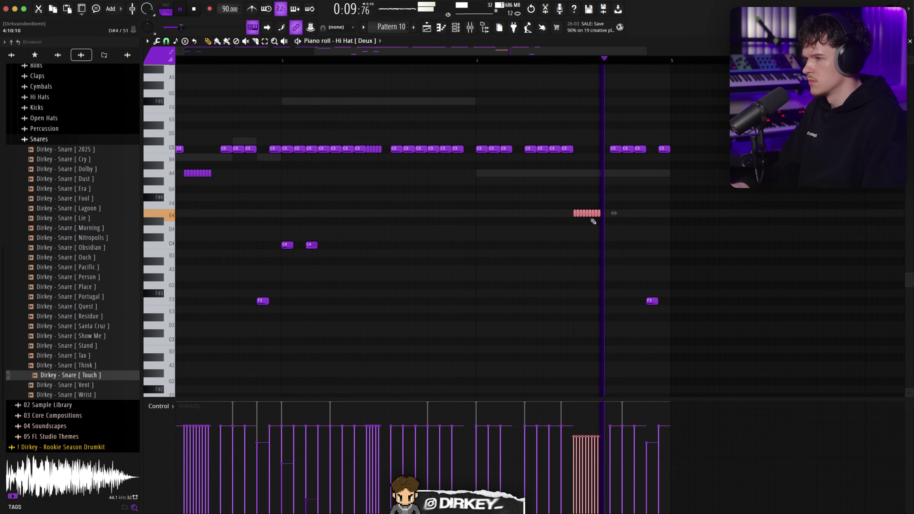
pyautogui.scroll(-2, 489, 61)
pyautogui.moveTo(345, 171); pyautogui.dragTo(266, 195)
pyautogui.click(270, 179)
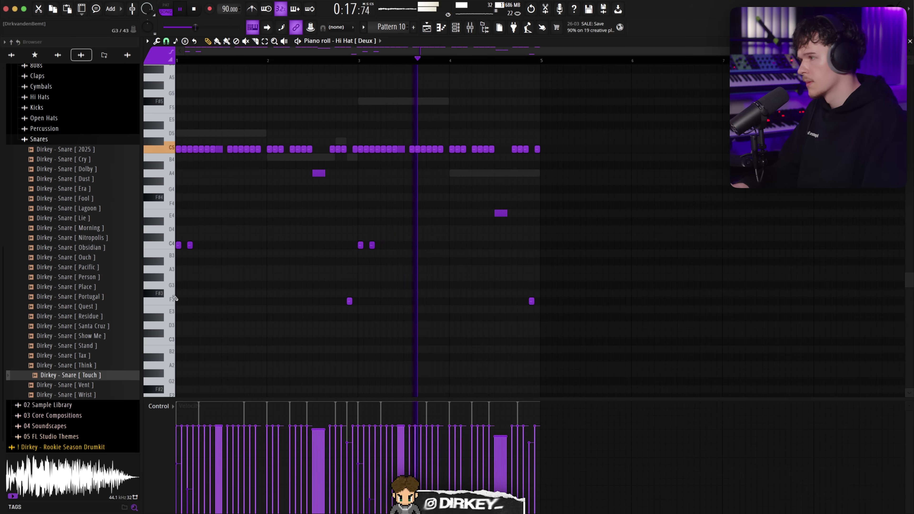
# Step: Paint a short-note D4 roll from step 13 of bar 4 with a new snap and move the bar's E4 roll up to C5
pyautogui.scroll(3, 474, 63)
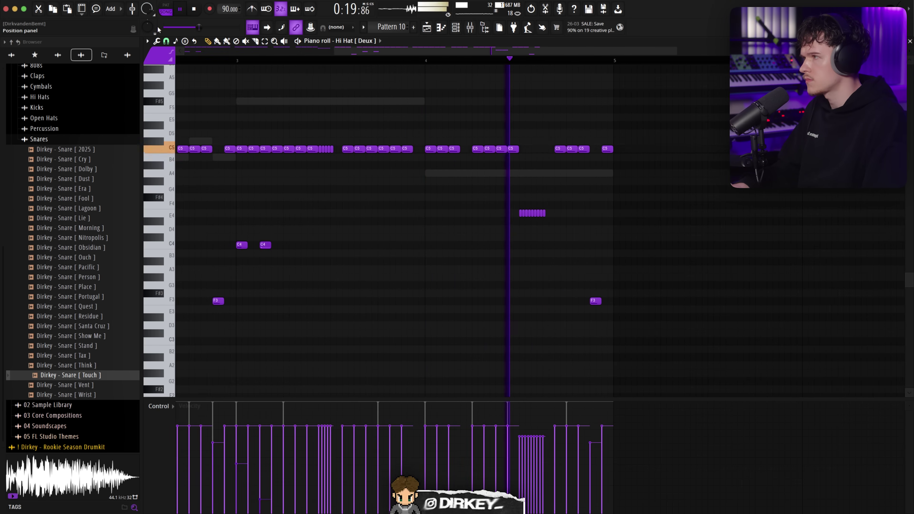
pyautogui.click(166, 41)
pyautogui.click(182, 90)
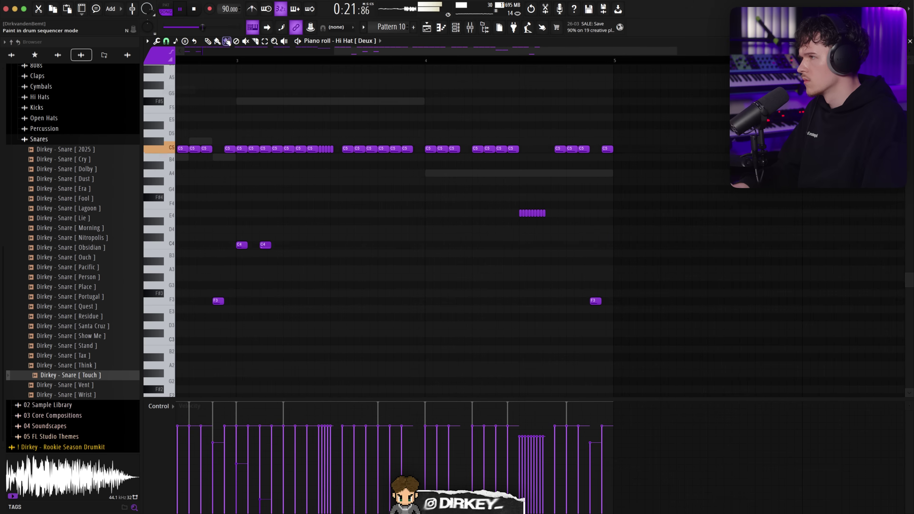
pyautogui.click(555, 229)
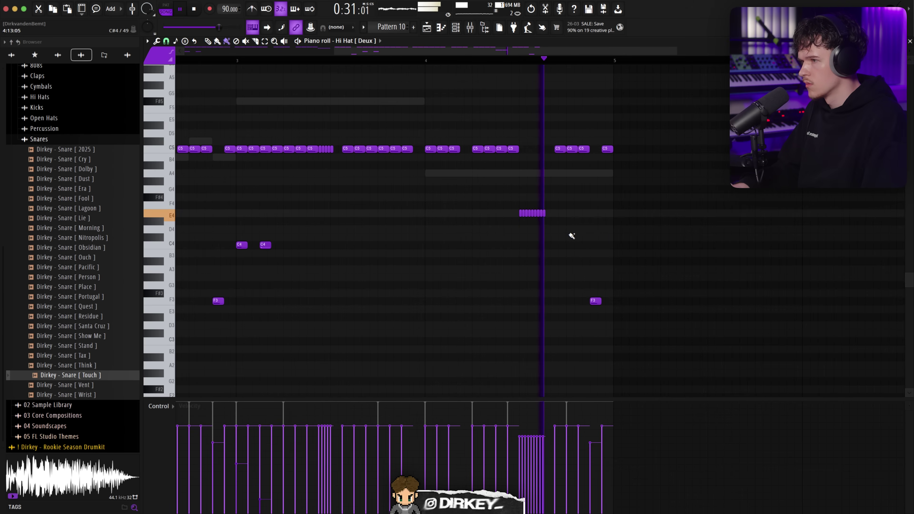
pyautogui.moveTo(567, 229); pyautogui.dragTo(585, 230)
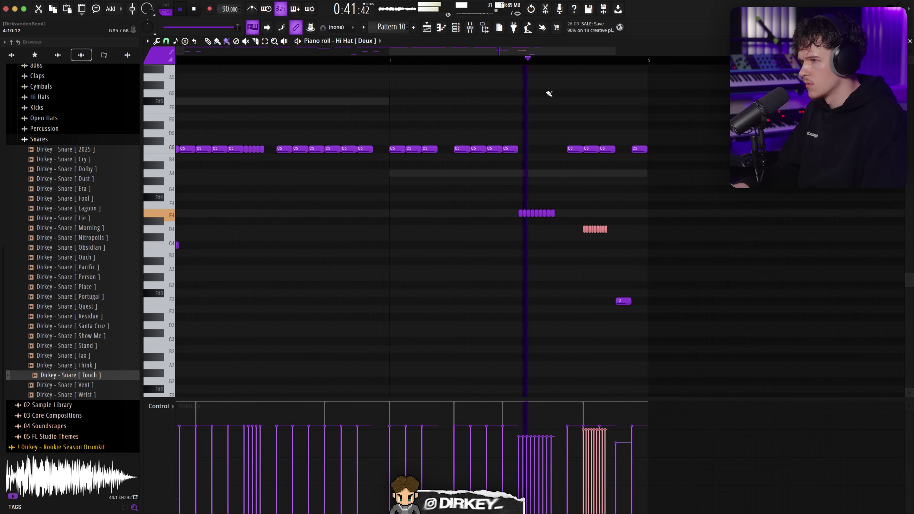
pyautogui.moveTo(572, 210); pyautogui.dragTo(465, 226)
pyautogui.press('space')
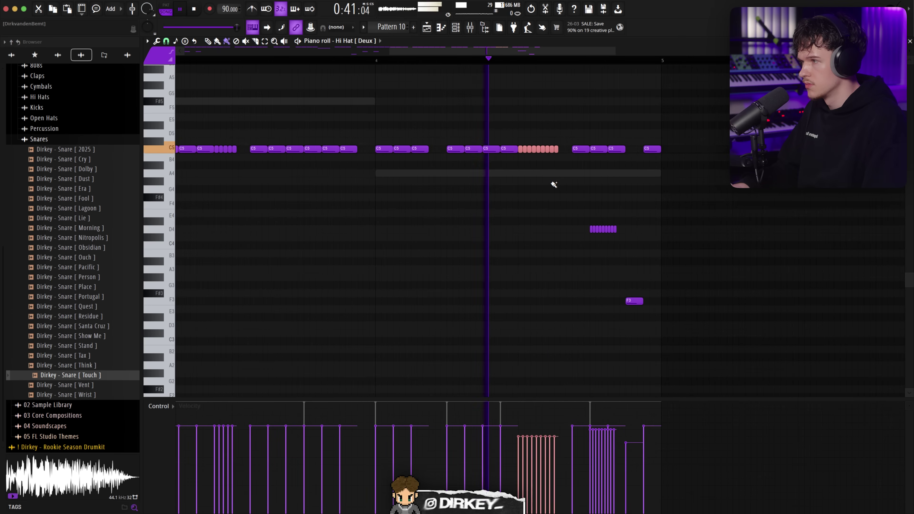
# Step: Add a short A4 hat on step 12 of bar 4 and paint a G4 roll from step 13
pyautogui.click(573, 175)
pyautogui.moveTo(590, 189); pyautogui.dragTo(610, 192)
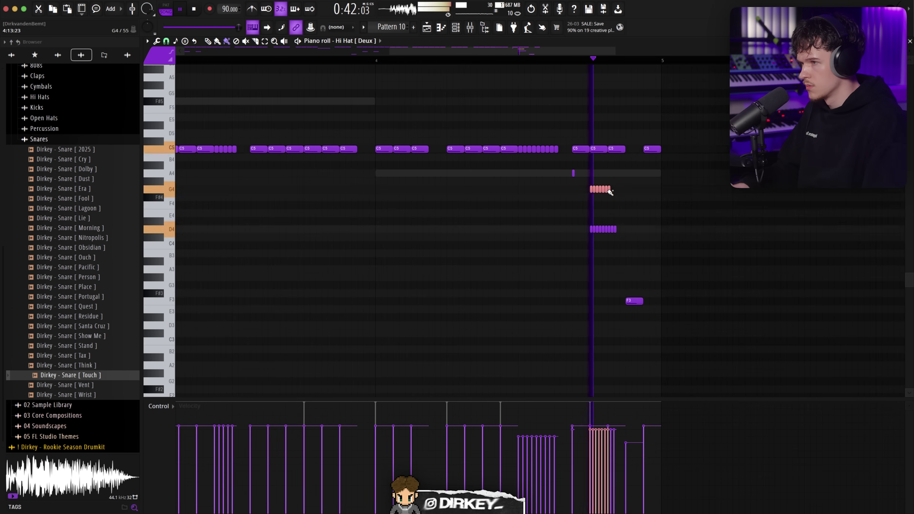
pyautogui.press('space')
# Step: Delete the C5 hats on steps 12 to 14 of bar 4 and the D4 roll, then extend the G4 roll by one short note
pyautogui.moveTo(622, 137); pyautogui.dragTo(585, 157)
pyautogui.press('Delete')
pyautogui.moveTo(627, 217); pyautogui.dragTo(584, 240)
pyautogui.press('Delete')
pyautogui.press('space')
pyautogui.press('space')
pyautogui.click(615, 189)
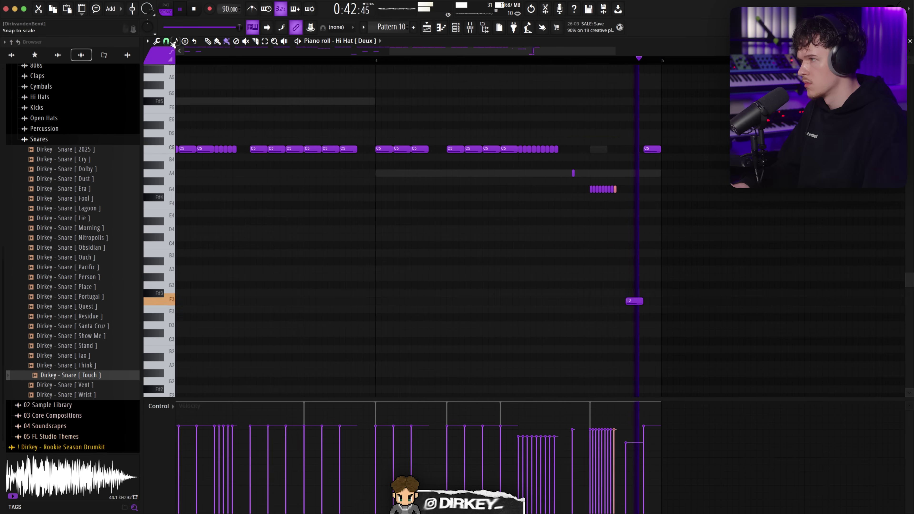
# Step: Shorten the bar 4 G4 roll by removing its last short notes, checking the spot in playback
pyautogui.press('space')
pyautogui.moveTo(620, 182); pyautogui.dragTo(612, 197)
pyautogui.press('Delete')
pyautogui.click(560, 62)
pyautogui.click(523, 62)
pyautogui.click(623, 190)
pyautogui.click(616, 189)
pyautogui.click(616, 190)
pyautogui.rightClick(615, 190)
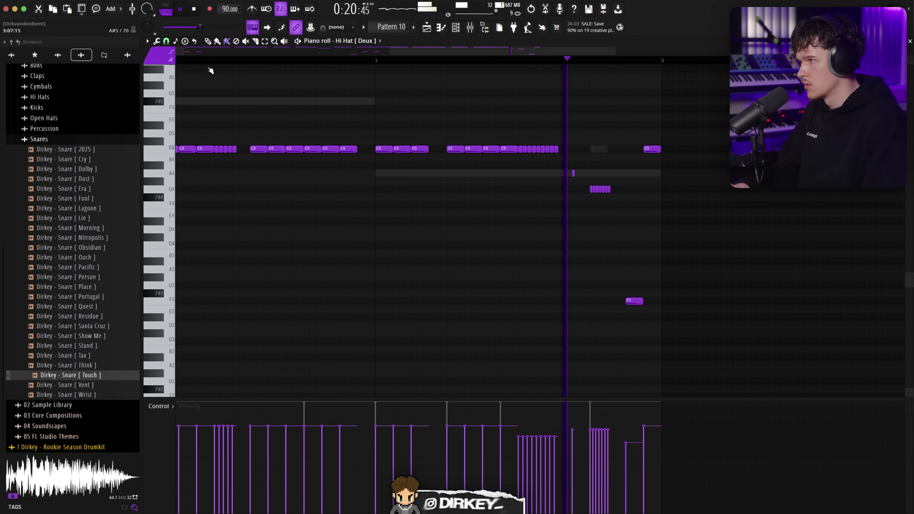
# Step: Trim the bar 4 G4 roll to end before step 14 and place a full-length C5 hat on step 14
pyautogui.click(166, 41)
pyautogui.click(178, 62)
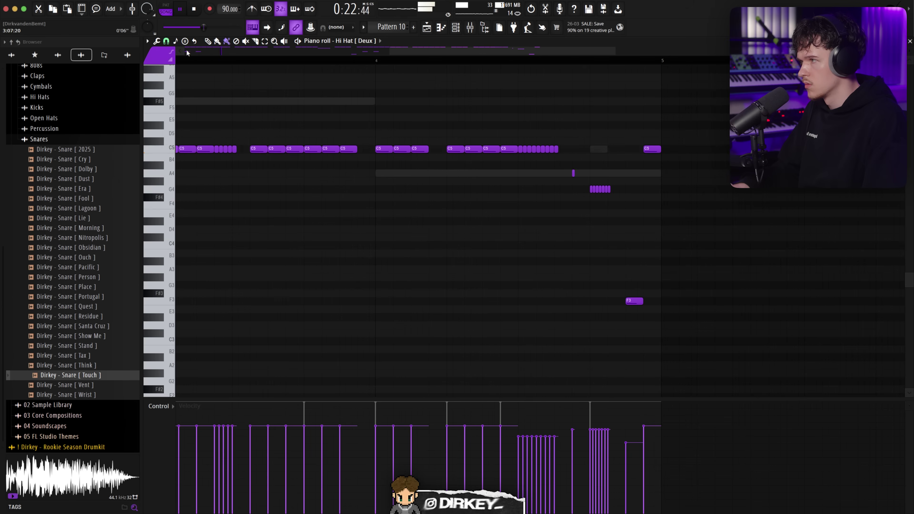
pyautogui.rightClick(608, 190)
pyautogui.click(620, 156)
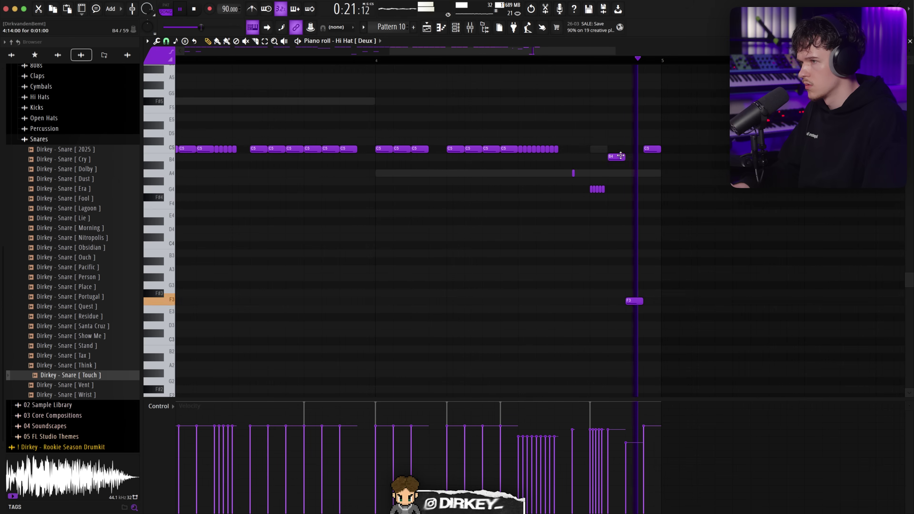
pyautogui.rightClick(603, 190)
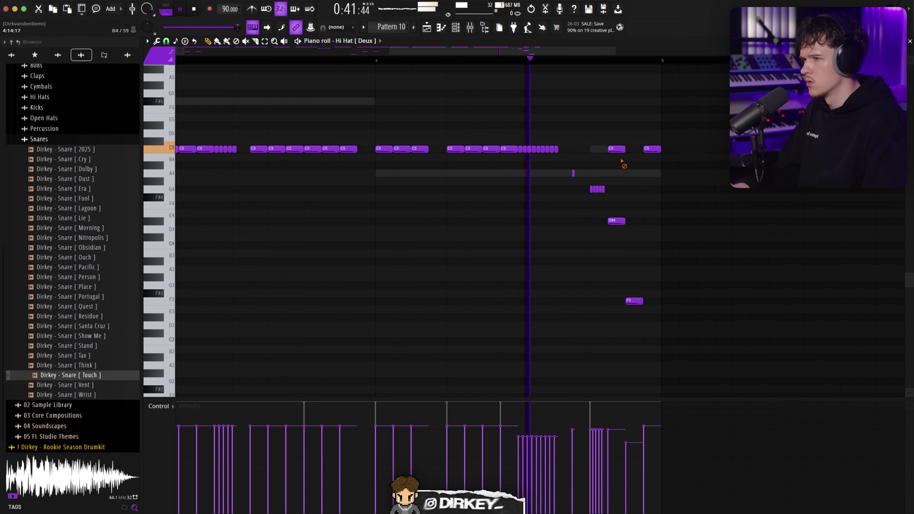
pyautogui.rightClick(618, 149)
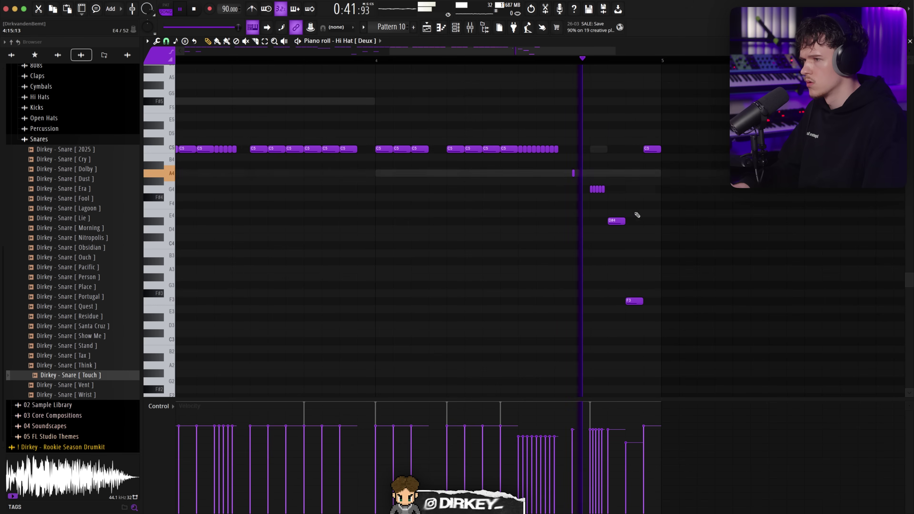
pyautogui.moveTo(619, 149); pyautogui.dragTo(620, 149)
# Step: Raise the velocity of the F3 hat in bar 4 and add a D#2 hat on the bar's last step
pyautogui.click(626, 436)
pyautogui.moveTo(649, 384); pyautogui.dragTo(657, 370)
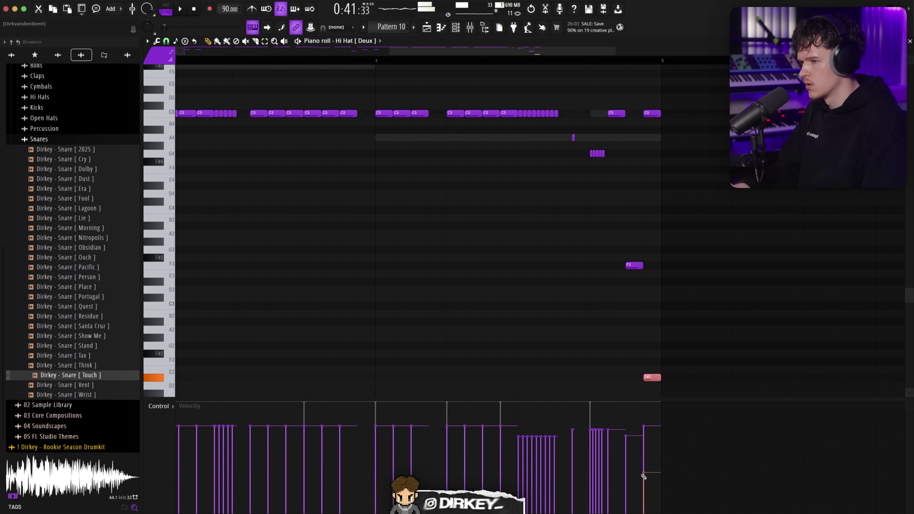
# Step: Move the D#2 hat in bar 4 from the last step to step 15, beneath the F3 hat
pyautogui.click(630, 376)
pyautogui.rightClick(650, 378)
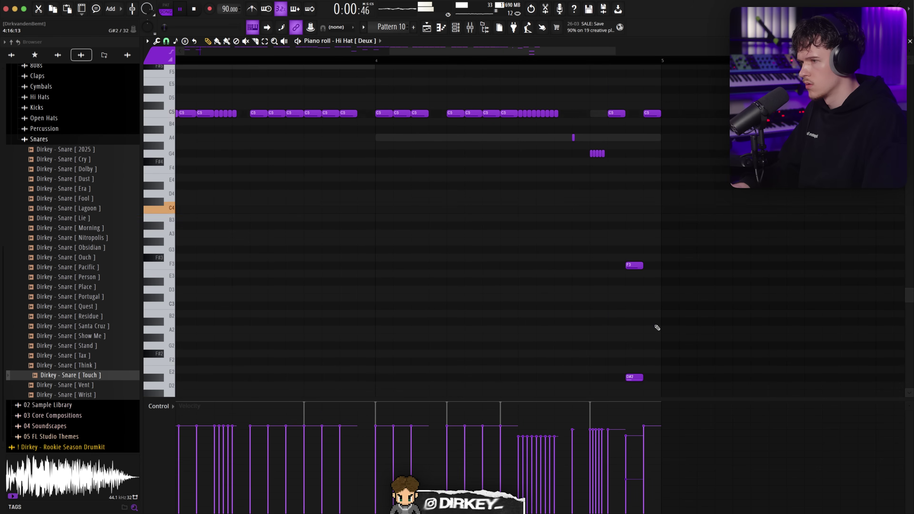
# Step: Randomize the levels of the hi-hat notes, with panning at 12% and velocity at 9%
pyautogui.scroll(-3, 537, 65)
pyautogui.hotkey('alt', 'r')
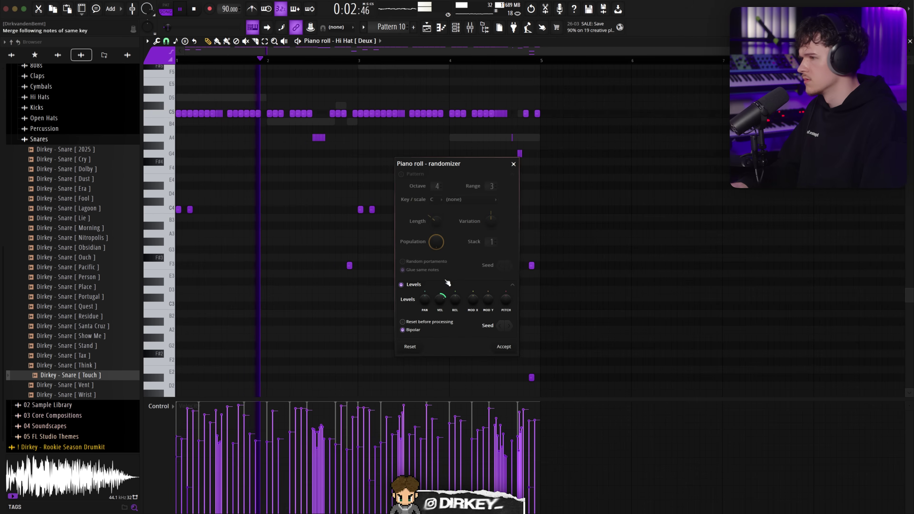
pyautogui.moveTo(439, 300); pyautogui.dragTo(425, 292)
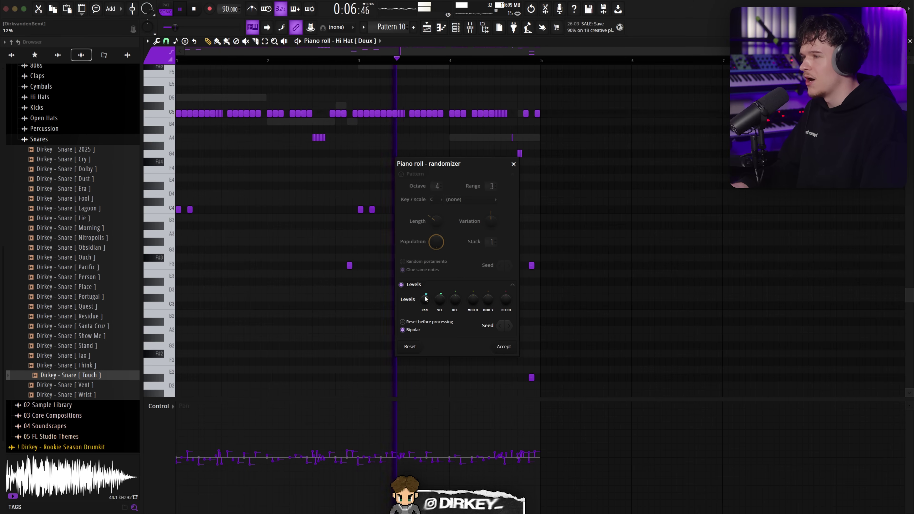
pyautogui.click(439, 301)
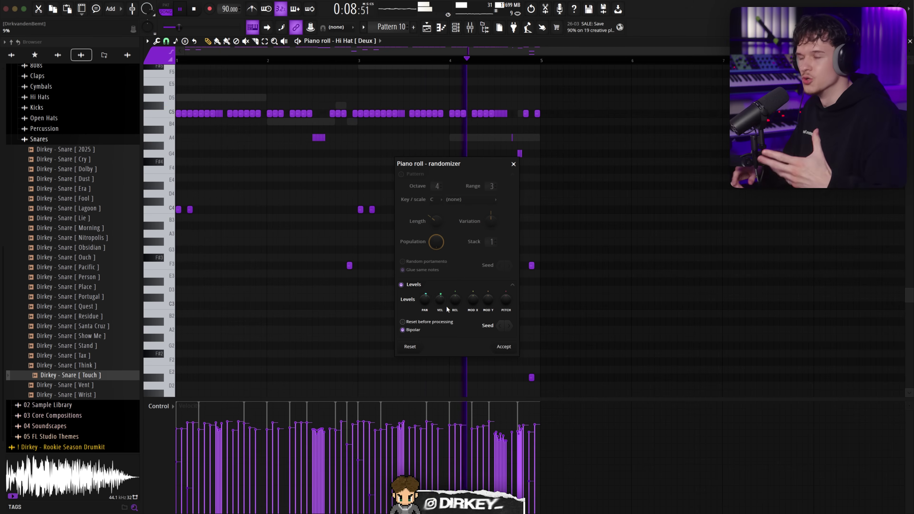
pyautogui.click(503, 346)
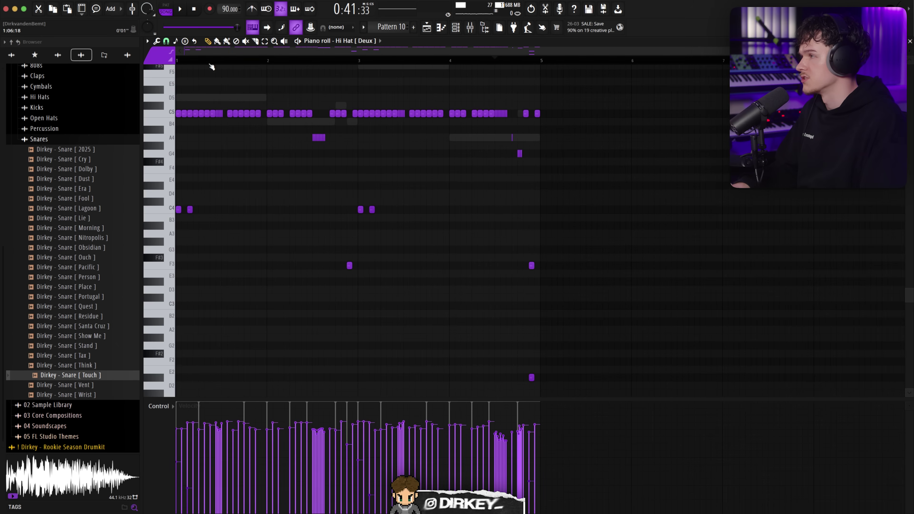
# Step: Route the Hi Hat [ Deux ] and Snare [ Touch ] channels to mixer tracks 10 and 11 and bring up the mixer
pyautogui.scroll(3, 394, 194)
pyautogui.press('space')
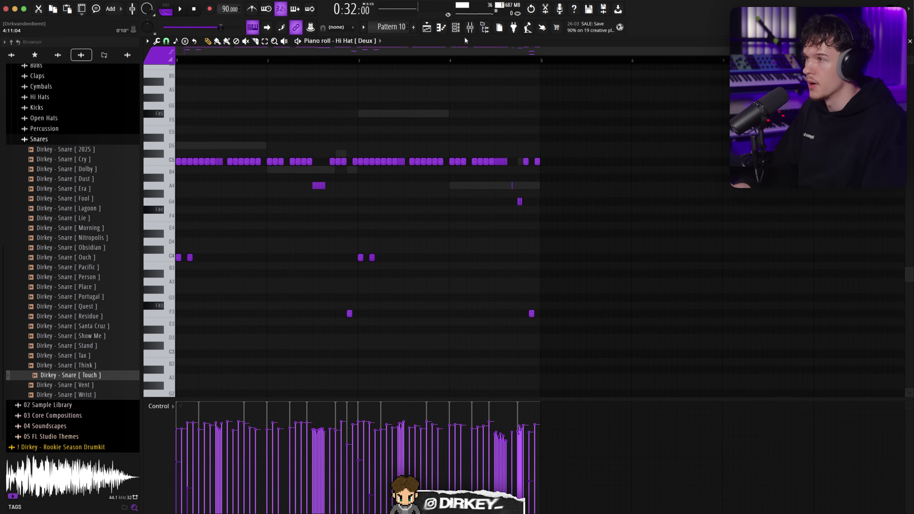
pyautogui.press('space')
pyautogui.press('F6')
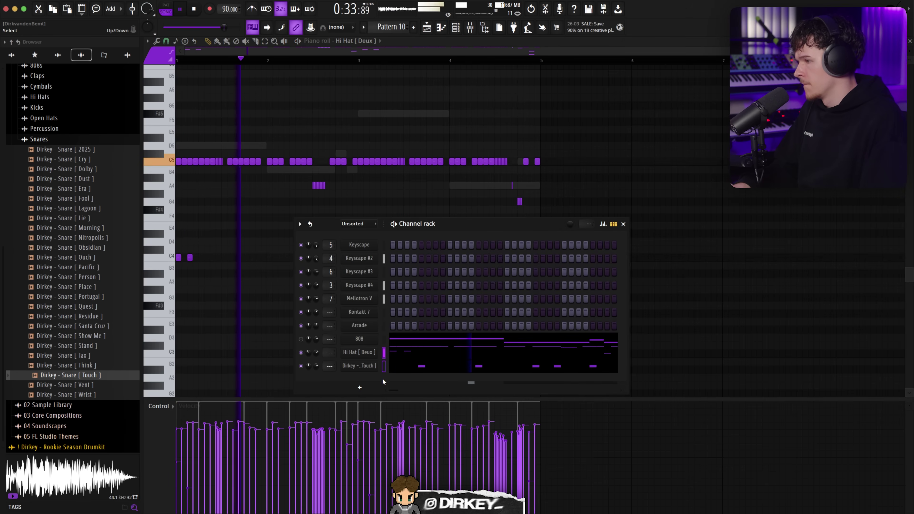
pyautogui.press('F9')
pyautogui.press('F6')
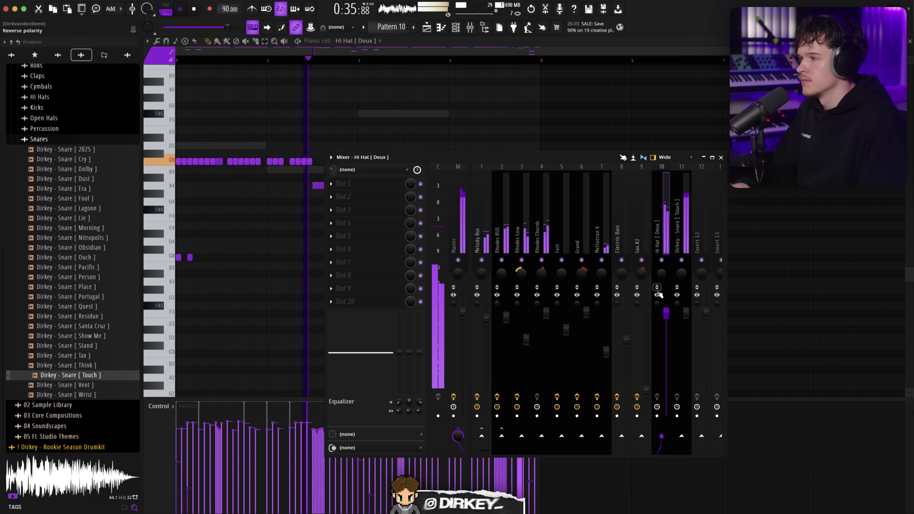
# Step: Compare the hi-hat and snare in playback and lower the hi-hat mixer track's volume to about 99%
pyautogui.press('space')
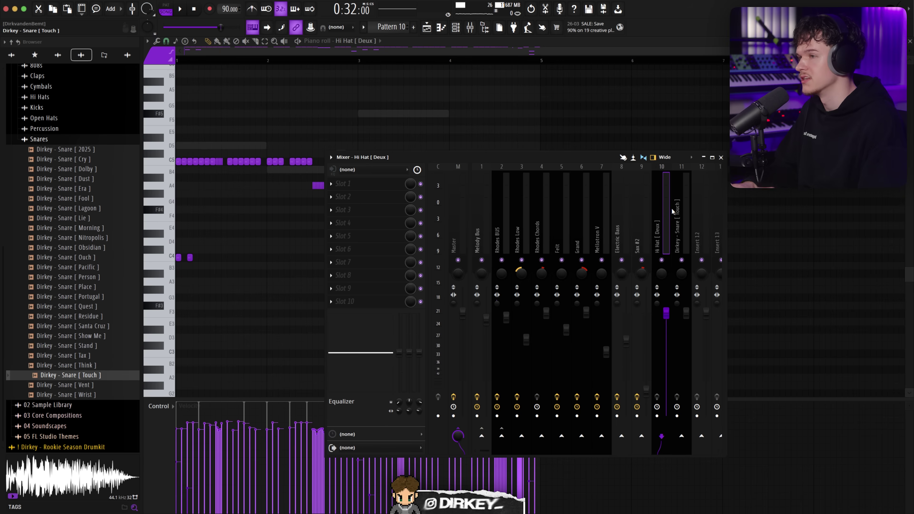
pyautogui.press('space')
pyautogui.press('space')
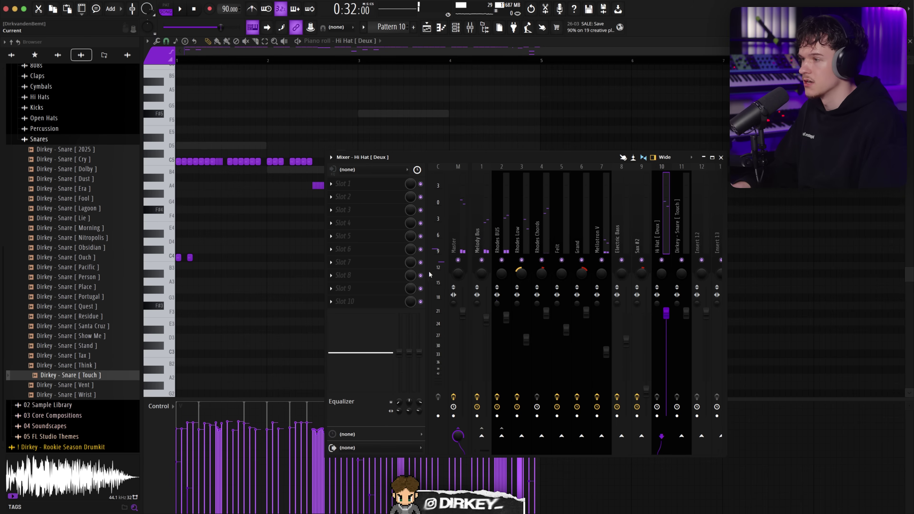
pyautogui.click(678, 219)
pyautogui.press('space')
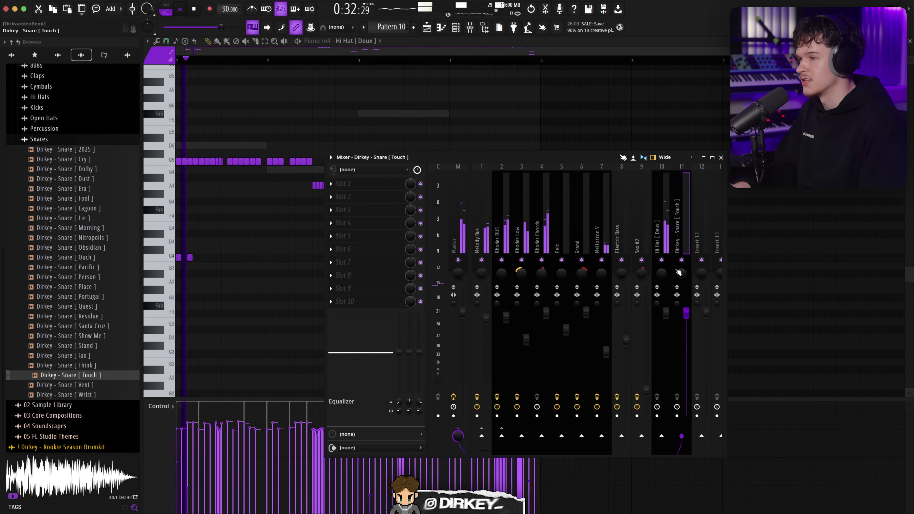
pyautogui.click(662, 243)
pyautogui.press('space')
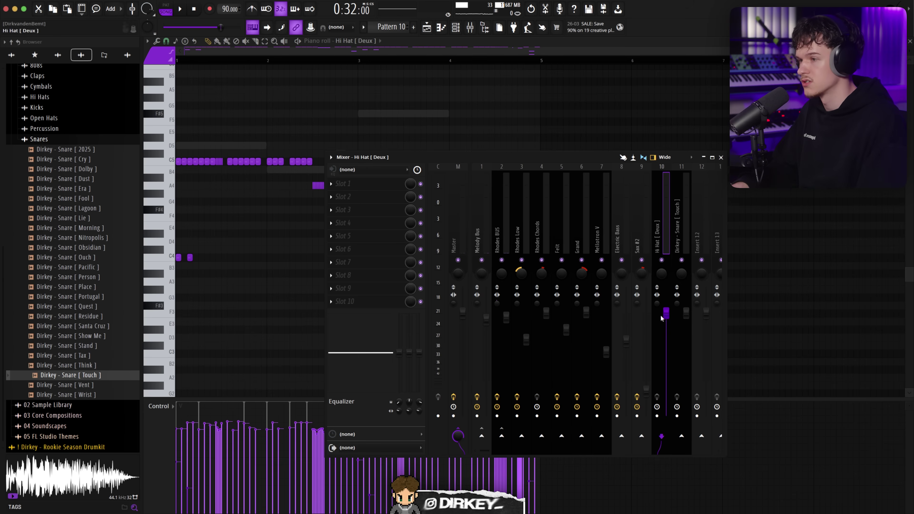
pyautogui.press('space')
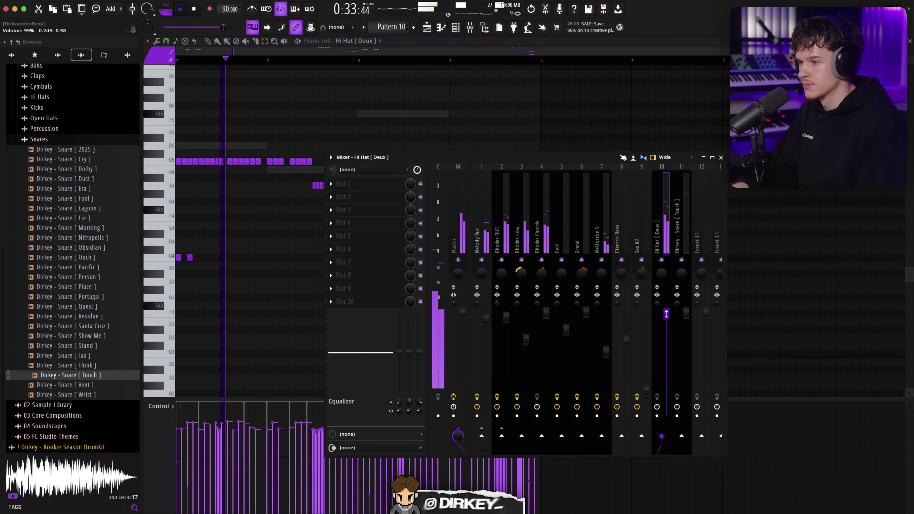
# Step: Lower the Snare [ Touch ] mixer track's volume to about 97% and close the mixer
pyautogui.click(681, 242)
pyautogui.moveTo(685, 312); pyautogui.dragTo(686, 315)
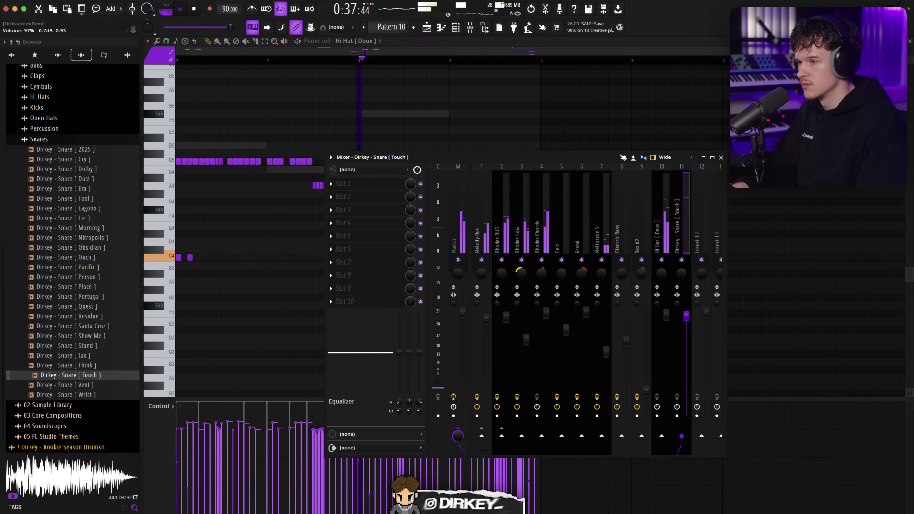
pyautogui.click(720, 157)
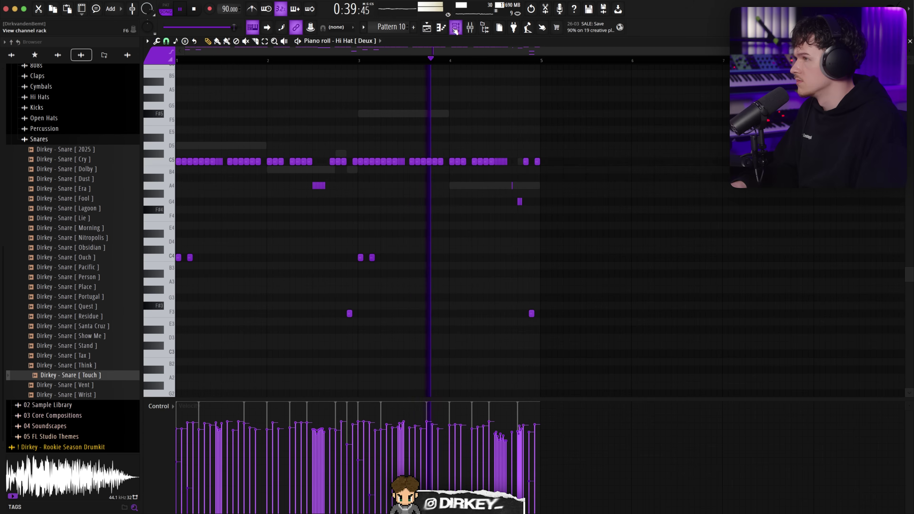
# Step: Add the Open Hat [ 808 Mafia ] sample from the Rookie Season Drumkit as a new channel
pyautogui.press('F6')
pyautogui.click(31, 140)
pyautogui.click(54, 234)
pyautogui.click(33, 142)
pyautogui.click(37, 163)
pyautogui.moveTo(63, 173); pyautogui.dragTo(378, 389)
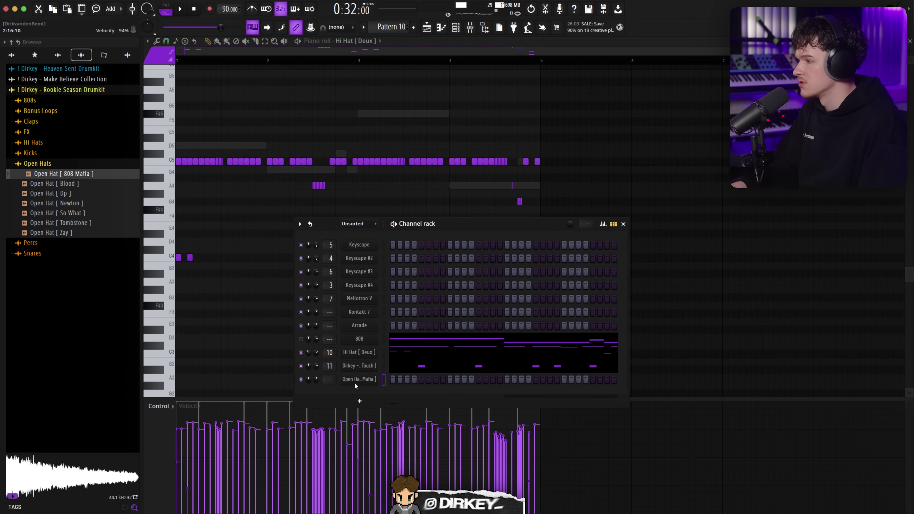
# Step: Place C5 open hats on steps 9 and 13 of bar 1 and step 14 of bar 2, and duplicate them into bars 3 and 4
pyautogui.rightClick(371, 382)
pyautogui.click(383, 378)
pyautogui.press('space')
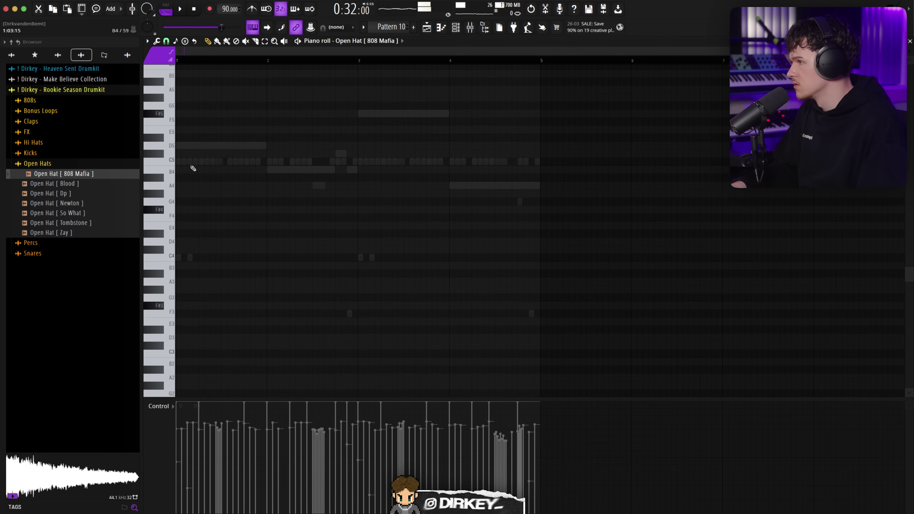
pyautogui.click(195, 465)
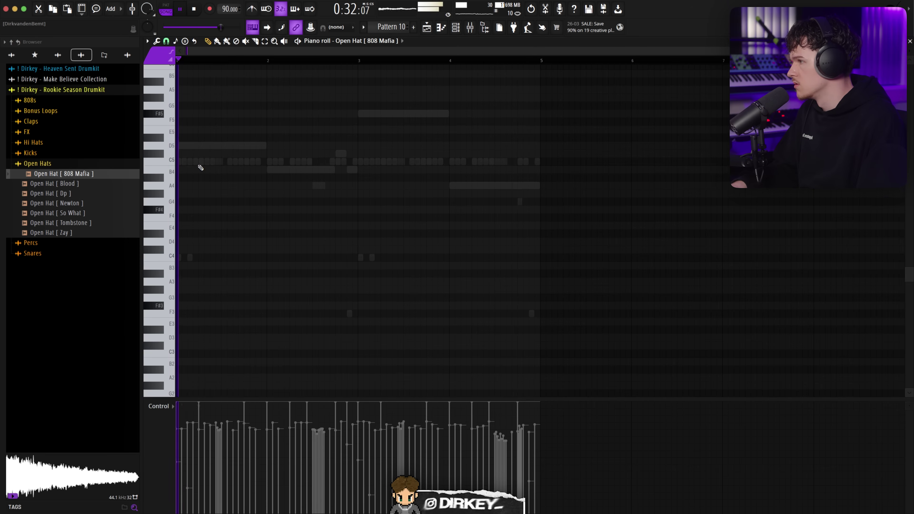
pyautogui.click(247, 161)
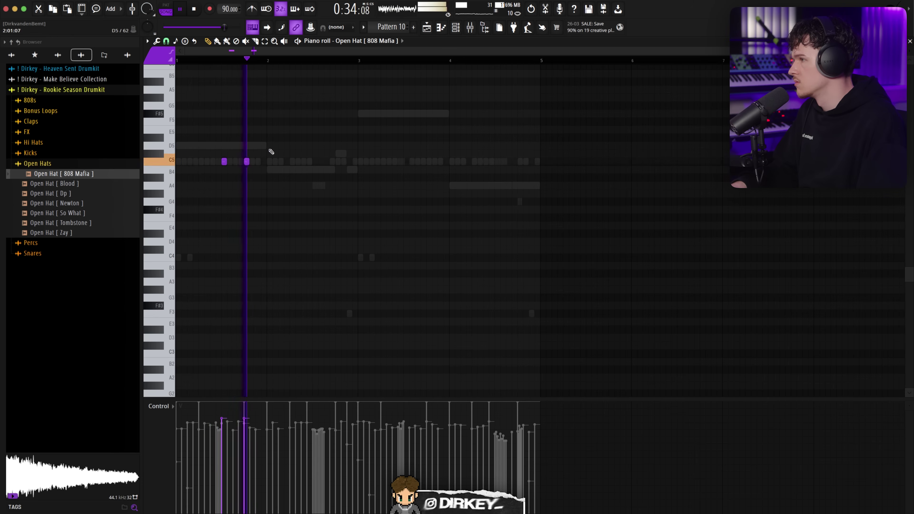
pyautogui.click(343, 161)
pyautogui.moveTo(359, 61); pyautogui.dragTo(541, 60)
pyautogui.hotkey('ctrl', 'd')
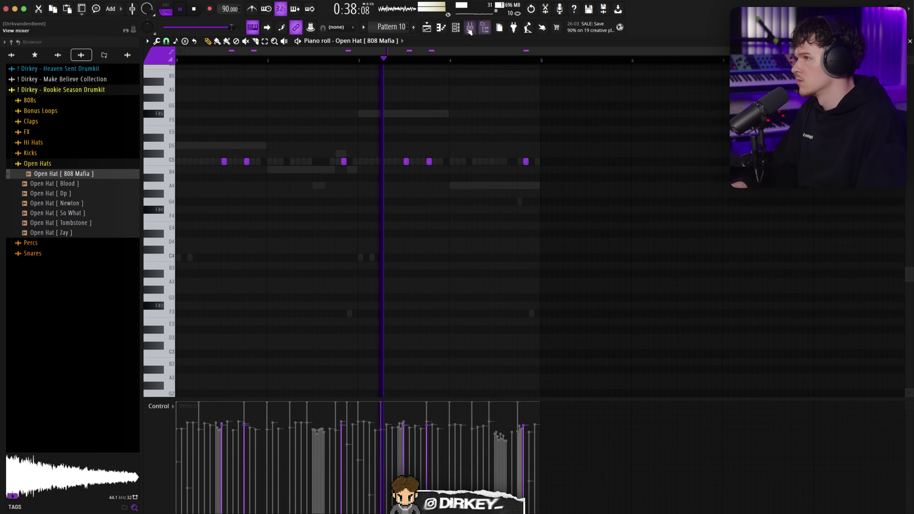
# Step: Route the open hat channel to mixer track 12, pan it left and lower its volume
pyautogui.press('F6')
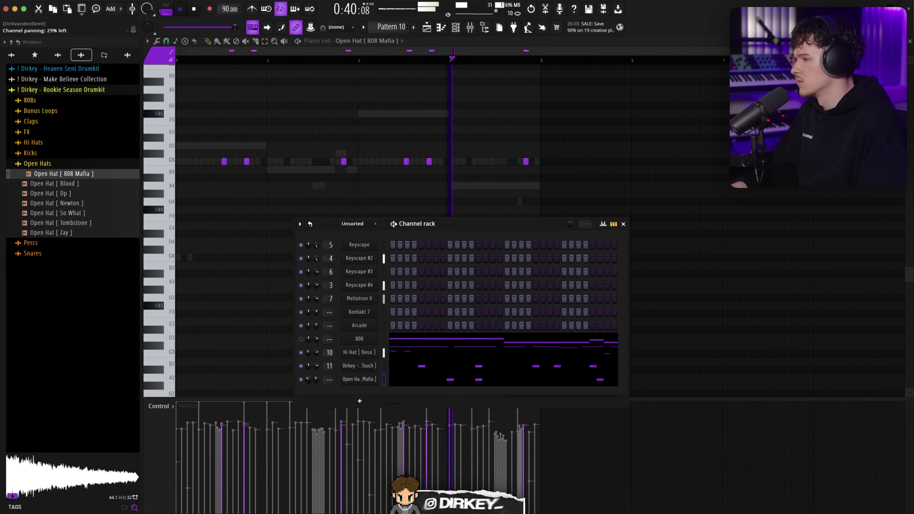
pyautogui.press('F9')
pyautogui.press('space')
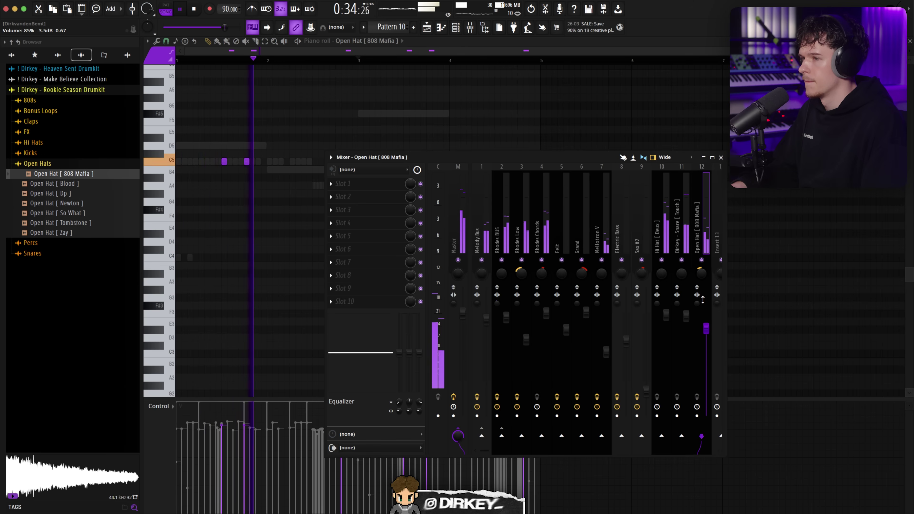
pyautogui.press('F9')
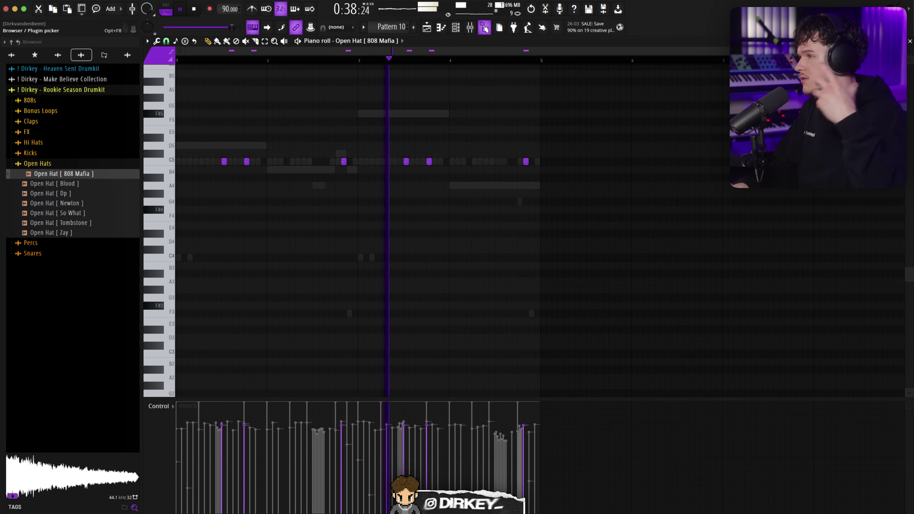
# Step: Move the bar 2 open hat one step earlier and select the bar 4 open hat, checking the pattern in playback
pyautogui.click(344, 161)
pyautogui.hotkey('shift', 'Left')
pyautogui.press('super+d')
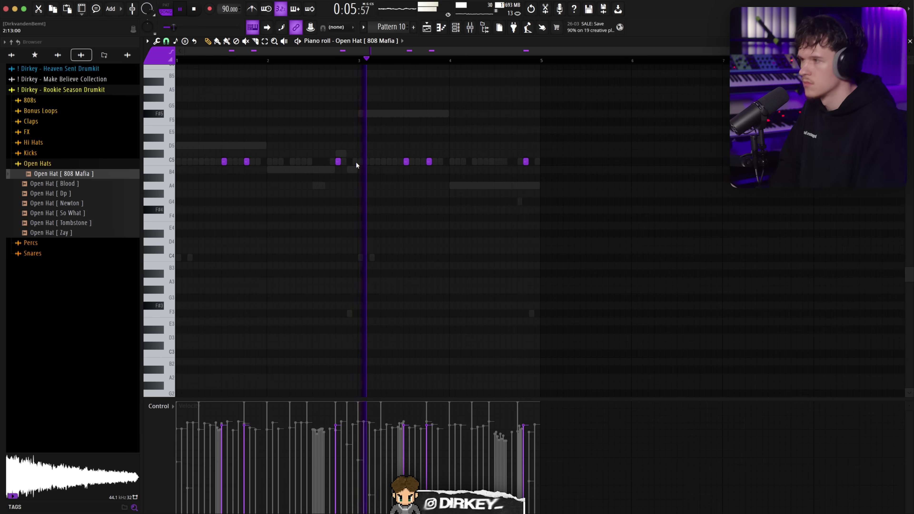
pyautogui.moveTo(502, 110); pyautogui.dragTo(546, 176)
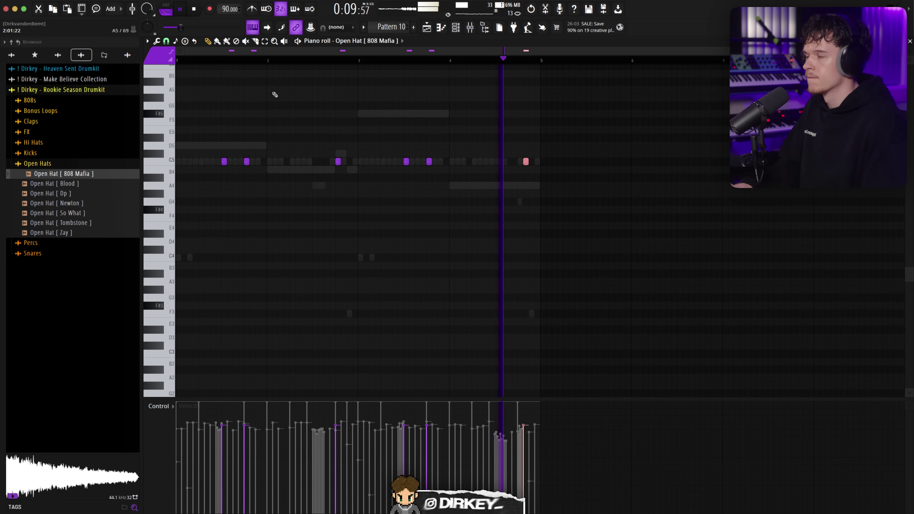
pyautogui.press('space')
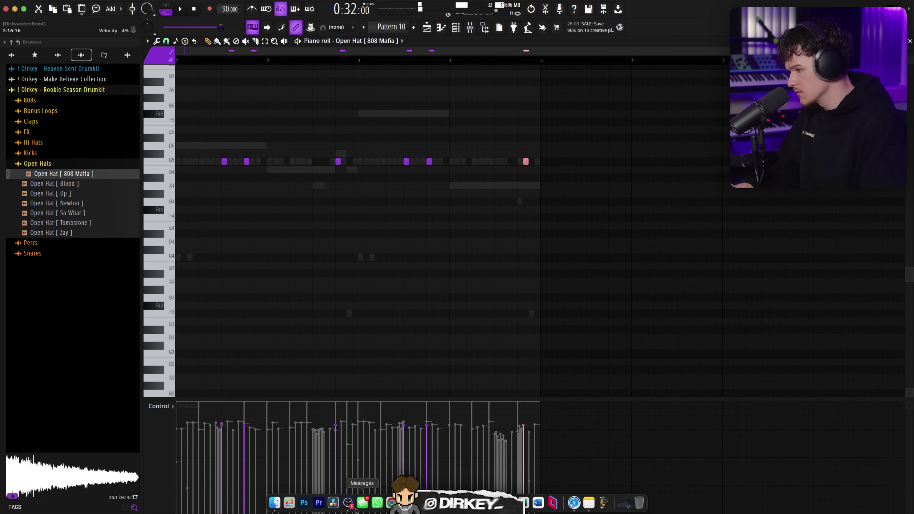
pyautogui.click(358, 503)
pyautogui.click(676, 15)
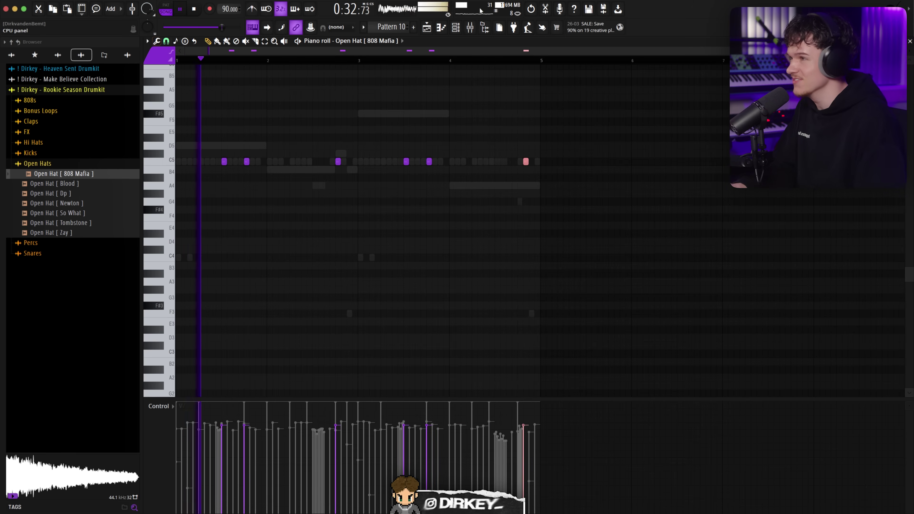
# Step: Add the Cymbal [ Most Hated ] sample from the Make Believe Collection drum library as a new channel
pyautogui.click(61, 79)
pyautogui.click(455, 27)
pyautogui.press('space')
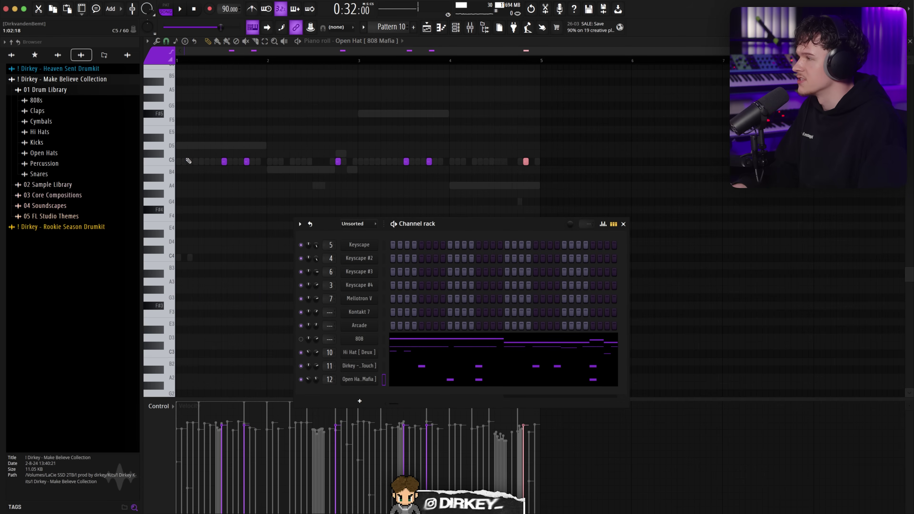
pyautogui.click(41, 122)
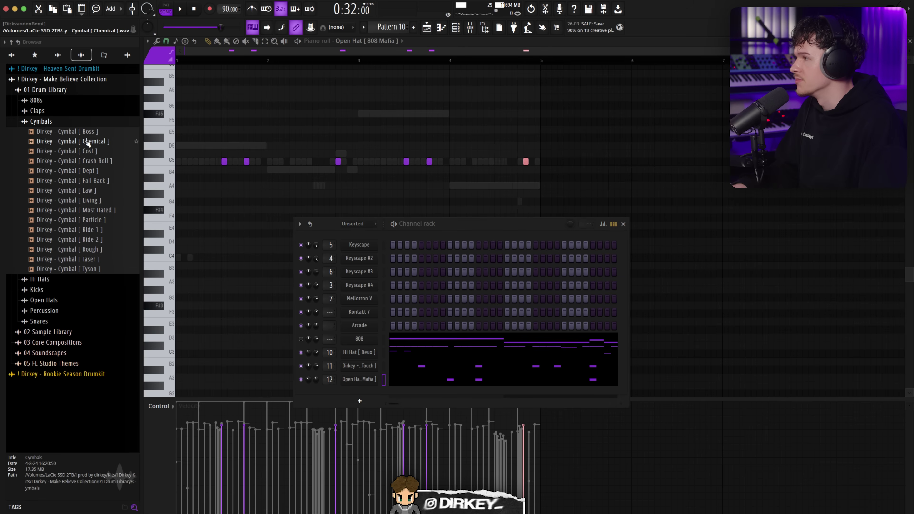
pyautogui.moveTo(97, 213); pyautogui.dragTo(383, 395)
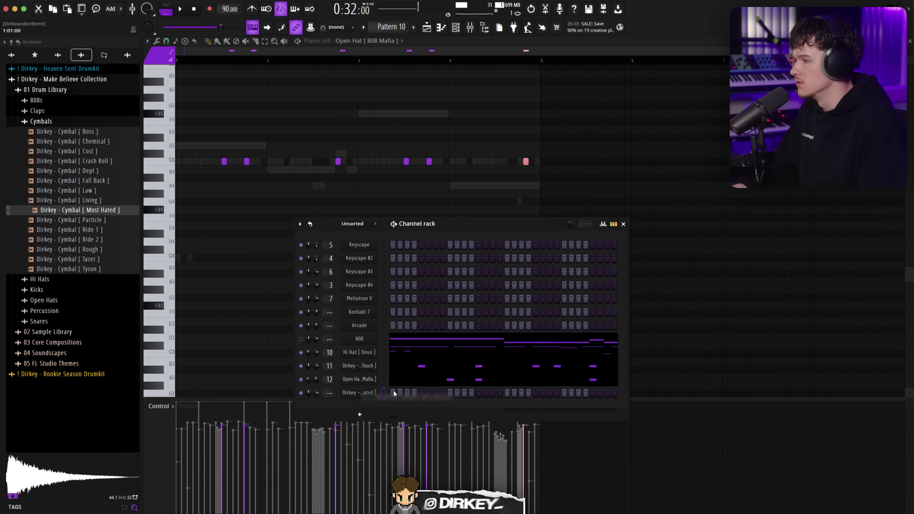
# Step: Put a cymbal hit on the pattern's first step, swap the sample for Cymbal [ Dept ] and open the channel's settings
pyautogui.click(90, 151)
pyautogui.click(100, 162)
pyautogui.click(102, 171)
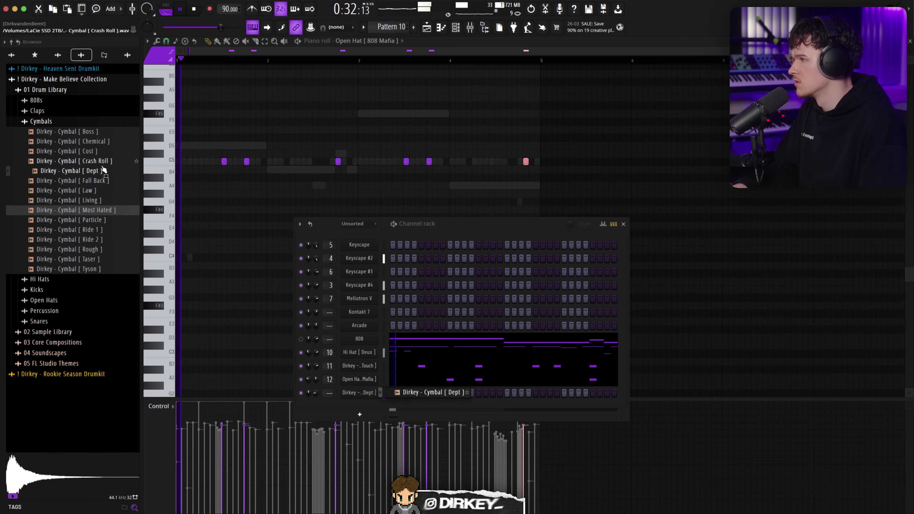
pyautogui.click(359, 392)
pyautogui.press('space')
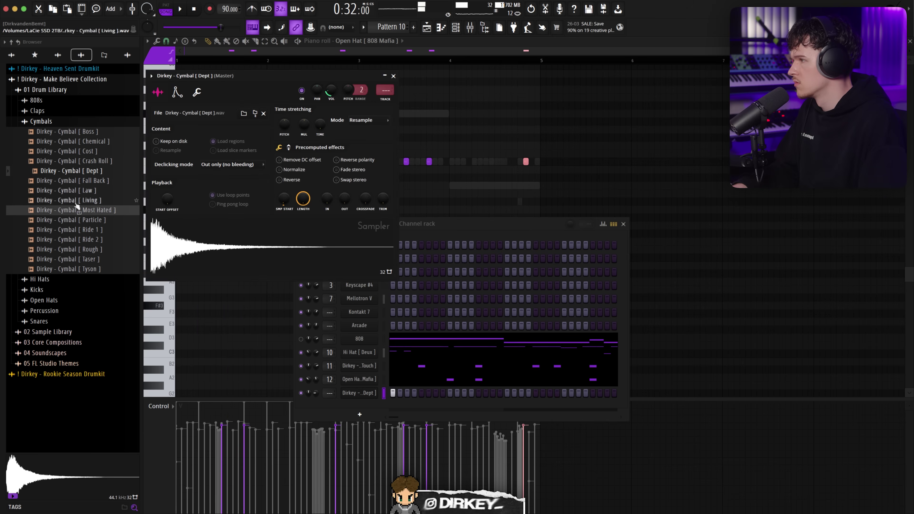
# Step: Audition more cymbals in the channel and replace its sample with Cymbal [ Living ]
pyautogui.moveTo(72, 210); pyautogui.dragTo(284, 252)
pyautogui.press('space')
pyautogui.click(95, 200)
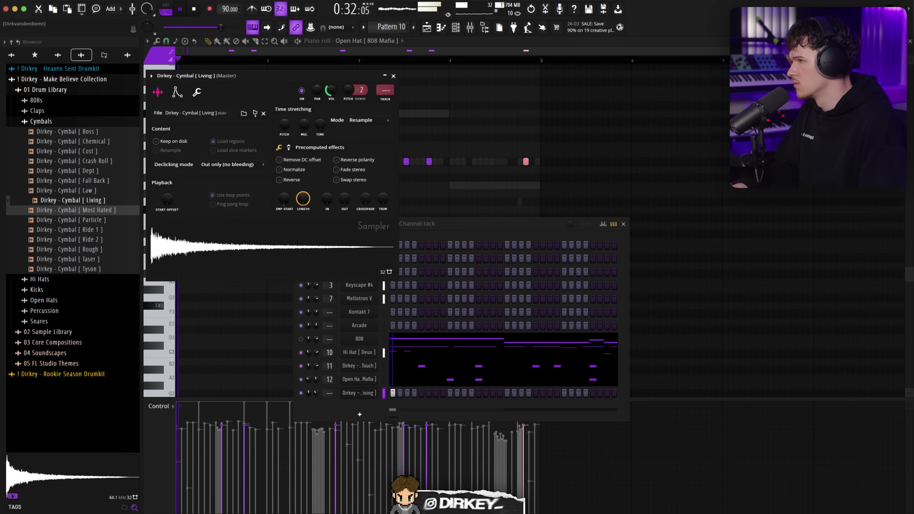
# Step: Route the cymbal channel to mixer track 13 and pan that track about 67% right
pyautogui.press('Escape')
pyautogui.press('super+l')
pyautogui.press('F9')
pyautogui.press('F6')
pyautogui.moveTo(711, 274); pyautogui.dragTo(711, 260)
pyautogui.press('space')
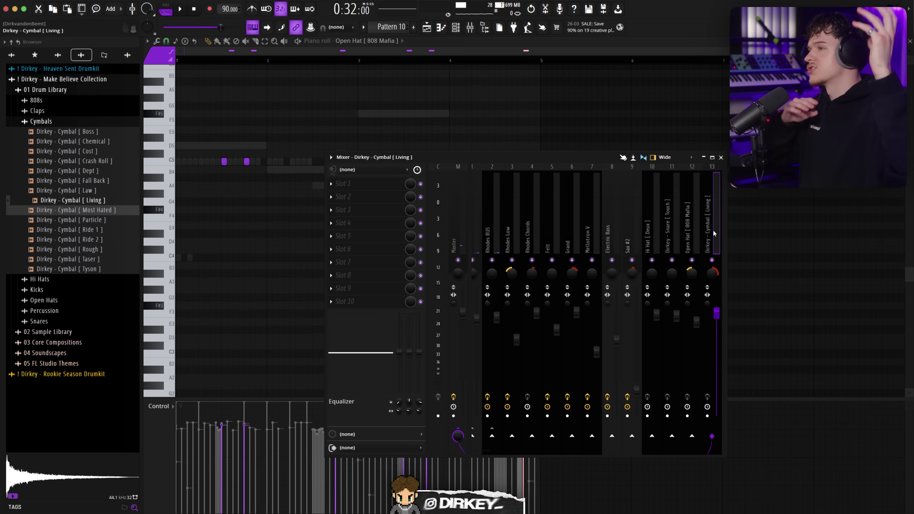
pyautogui.press('space')
pyautogui.moveTo(708, 275); pyautogui.dragTo(708, 268)
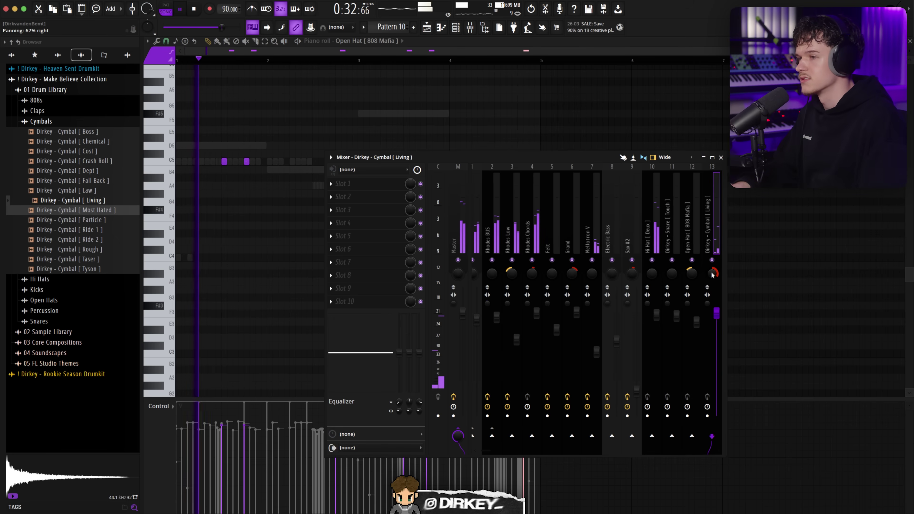
# Step: Lower the cymbal's mixer track volume to about 91% while the beat plays
pyautogui.press('space')
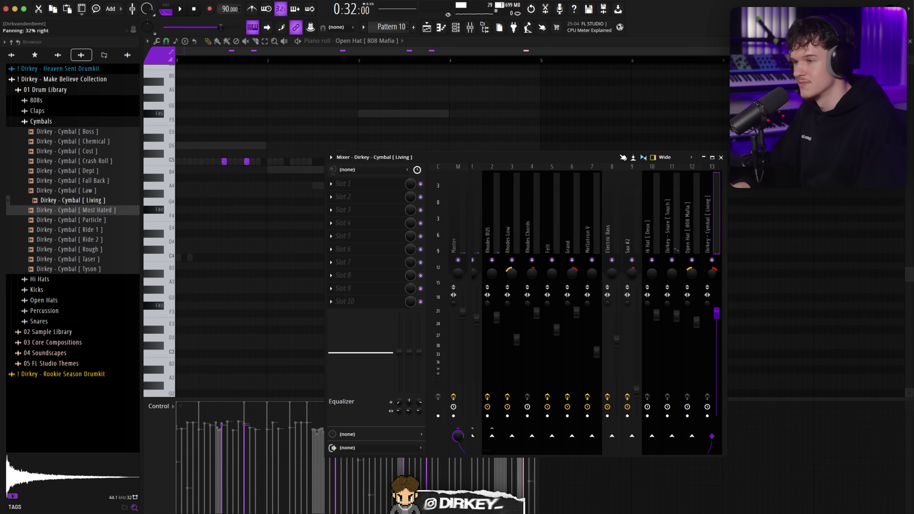
pyautogui.press('space')
pyautogui.moveTo(716, 312); pyautogui.dragTo(716, 322)
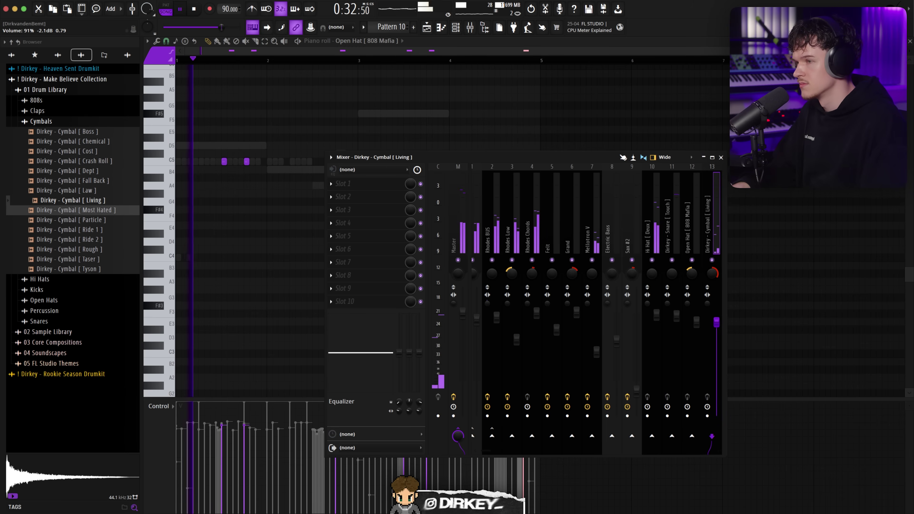
pyautogui.press('F9')
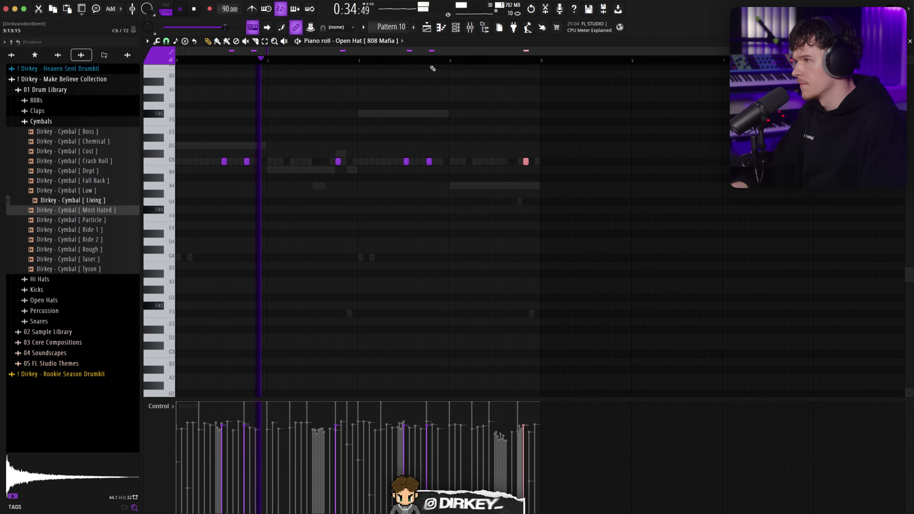
# Step: Clone the Open Hat [ 808 Mafia ] channel in the channel rack
pyautogui.press('F5')
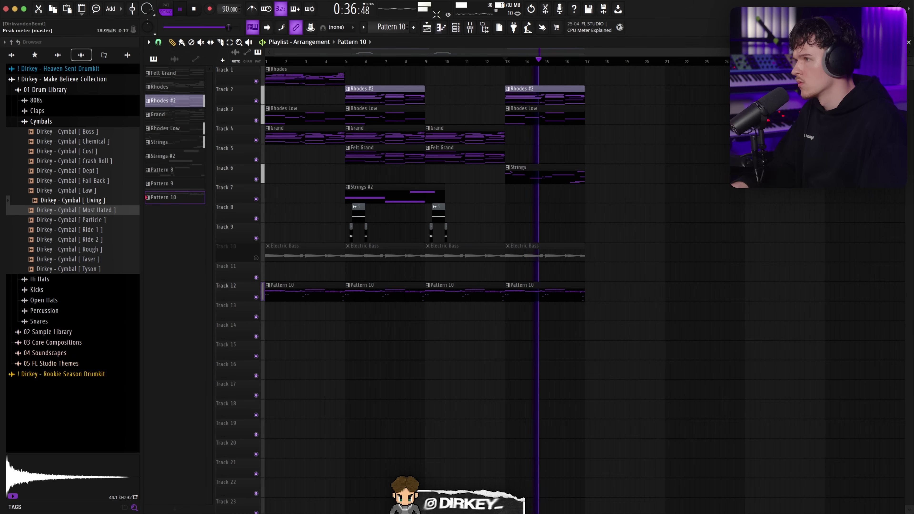
pyautogui.press('F6')
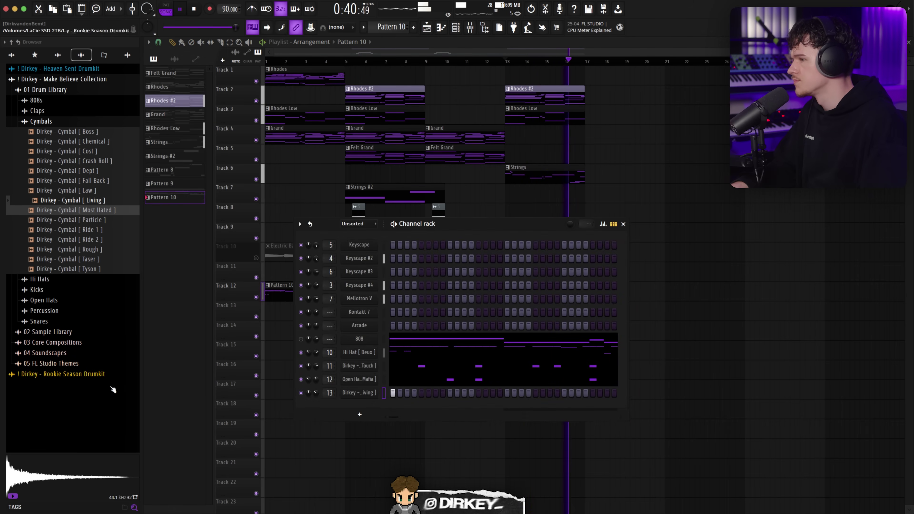
pyautogui.click(370, 380)
pyautogui.click(370, 379)
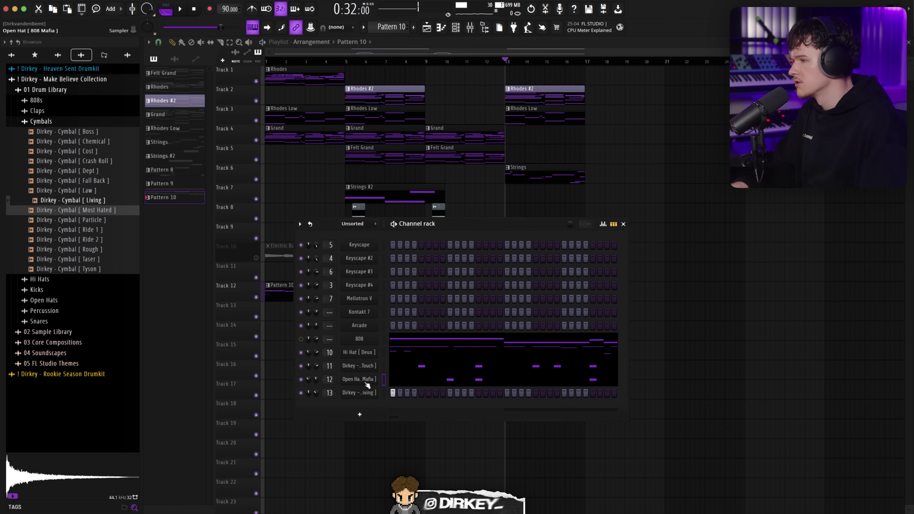
pyautogui.rightClick(374, 379)
pyautogui.moveTo(403, 450)
pyautogui.click(394, 477)
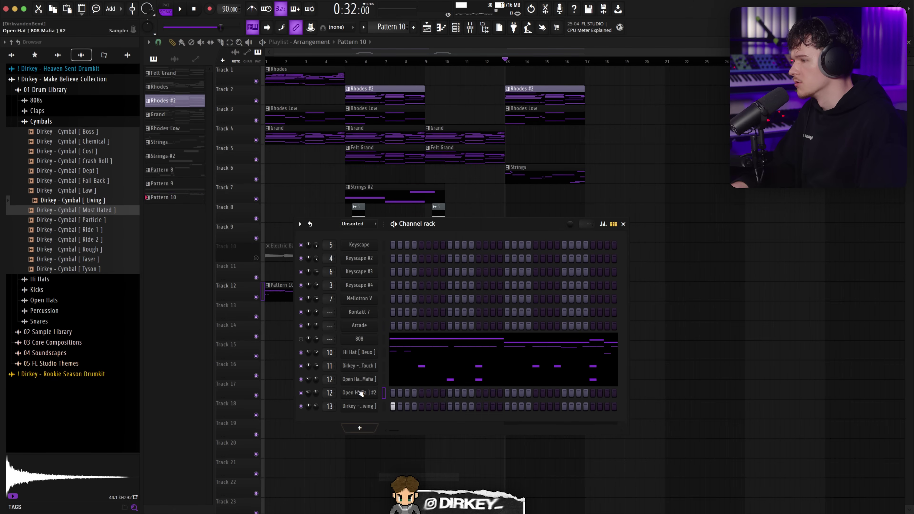
# Step: Reverse the cloned open hat's sample and view its volume envelope settings
pyautogui.click(371, 273)
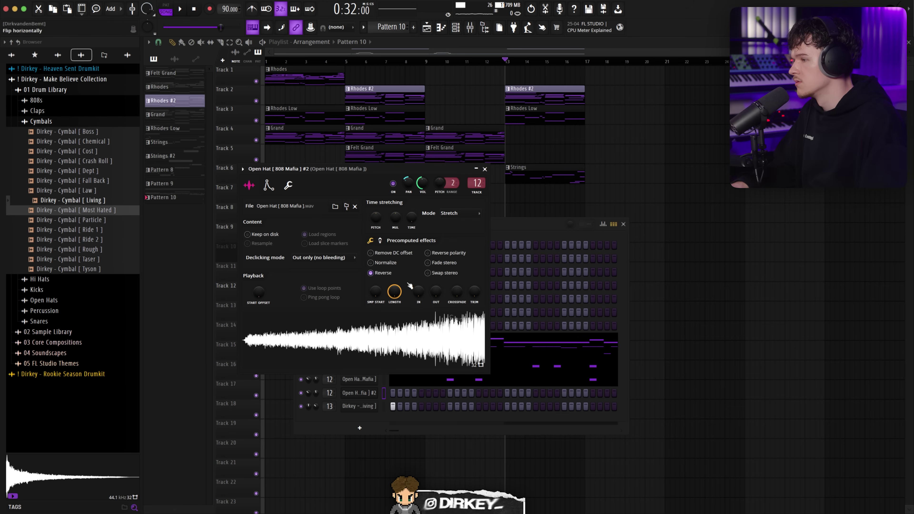
pyautogui.click(269, 185)
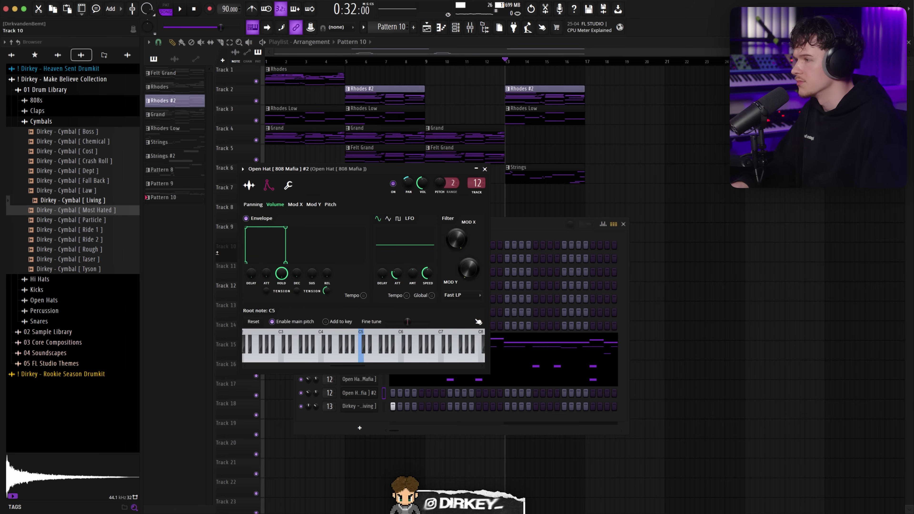
pyautogui.click(484, 169)
# Step: Place a C5 note for the reversed open hat in bar 2 of its piano roll and audition it at different positions
pyautogui.rightClick(359, 393)
pyautogui.click(387, 386)
pyautogui.press('space')
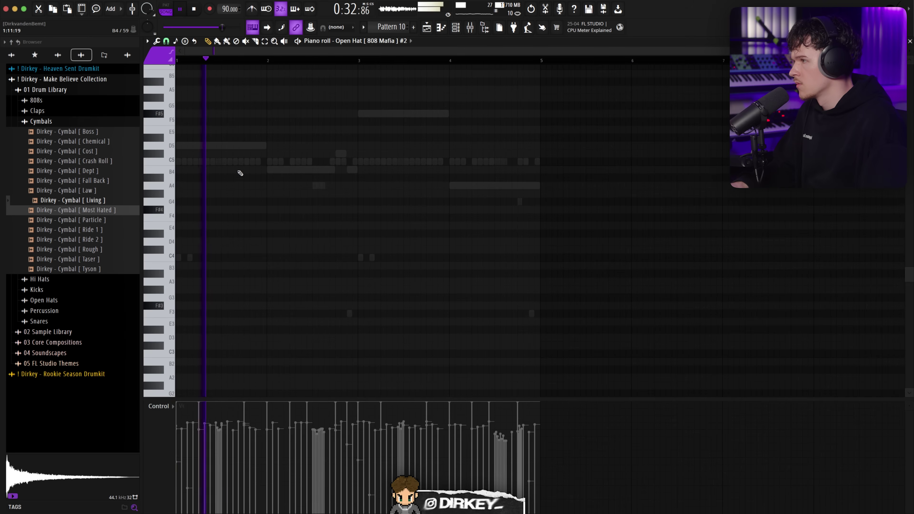
pyautogui.click(325, 162)
pyautogui.click(268, 60)
pyautogui.moveTo(328, 160); pyautogui.dragTo(306, 160)
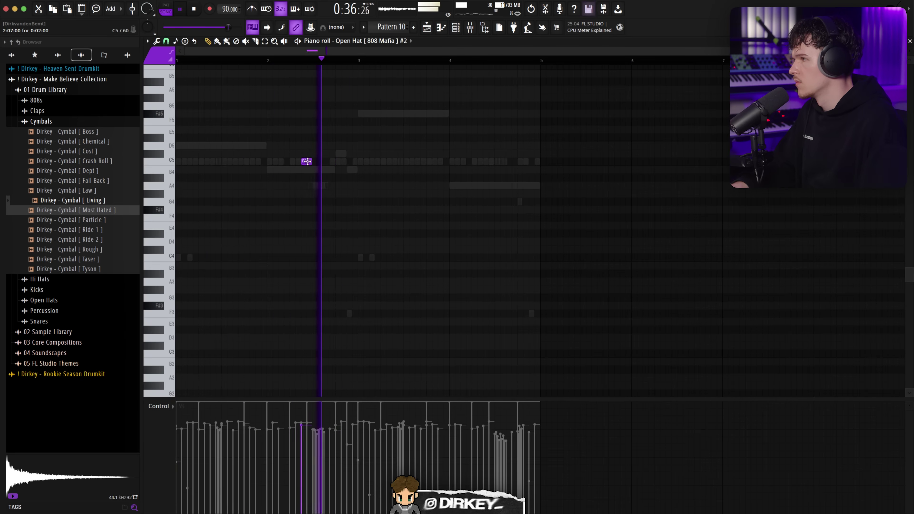
pyautogui.click(268, 61)
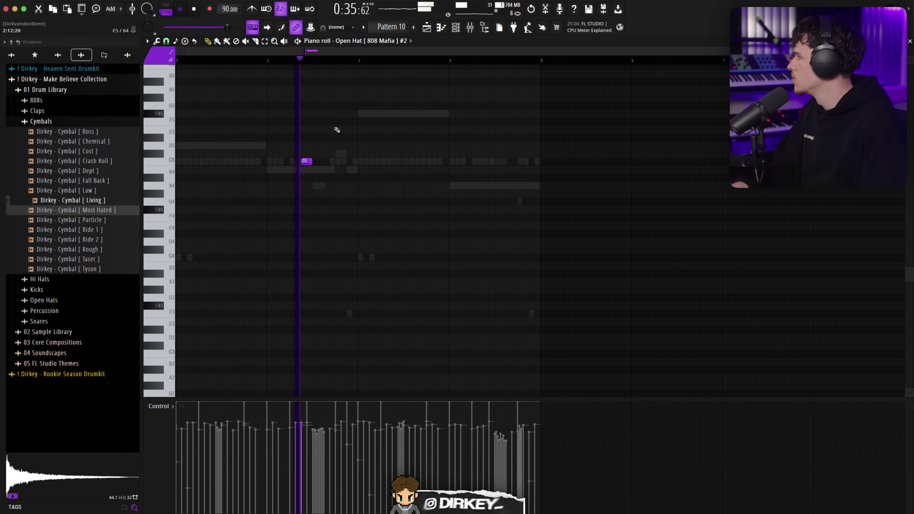
pyautogui.moveTo(308, 162); pyautogui.dragTo(354, 163)
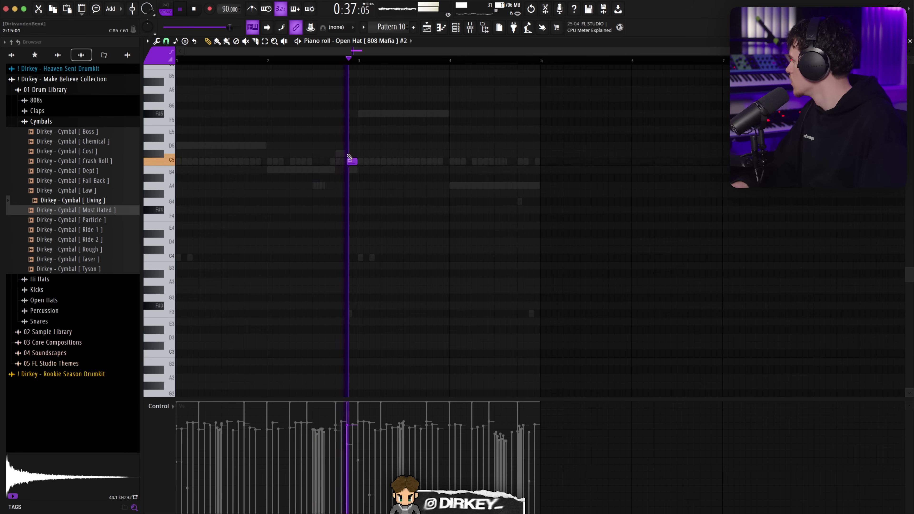
pyautogui.moveTo(348, 158); pyautogui.dragTo(340, 161)
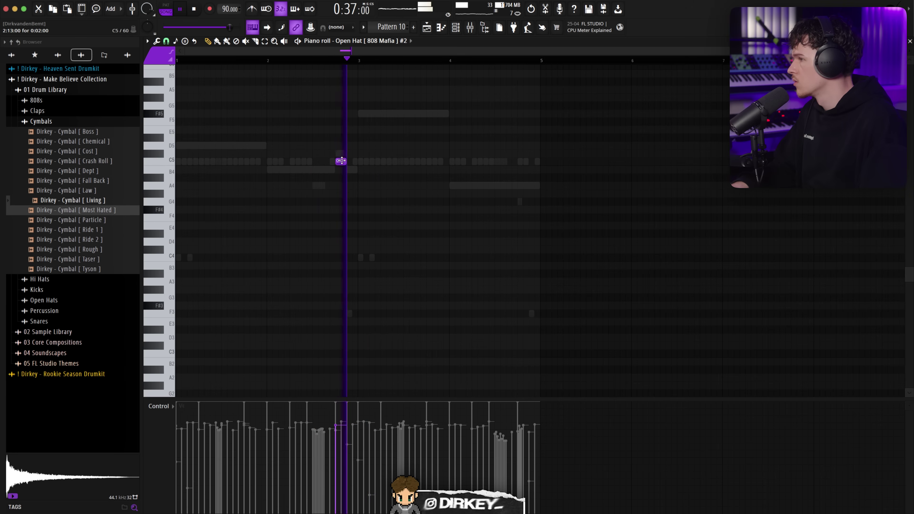
# Step: Move the reversed open hat note to the third step of bar 2, remove the stray note and play it back
pyautogui.click(191, 161)
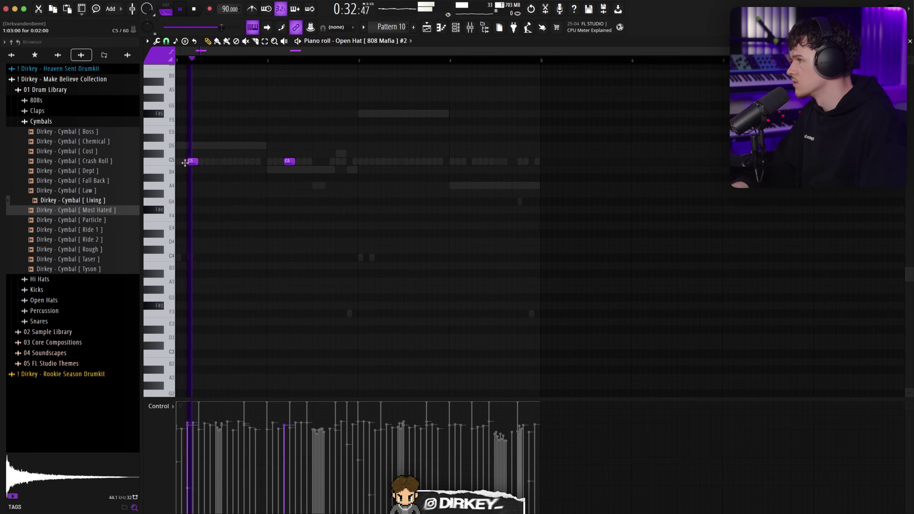
pyautogui.press('space')
pyautogui.moveTo(192, 162); pyautogui.dragTo(283, 160)
pyautogui.rightClick(268, 160)
pyautogui.click(268, 61)
pyautogui.press('space')
pyautogui.press('space')
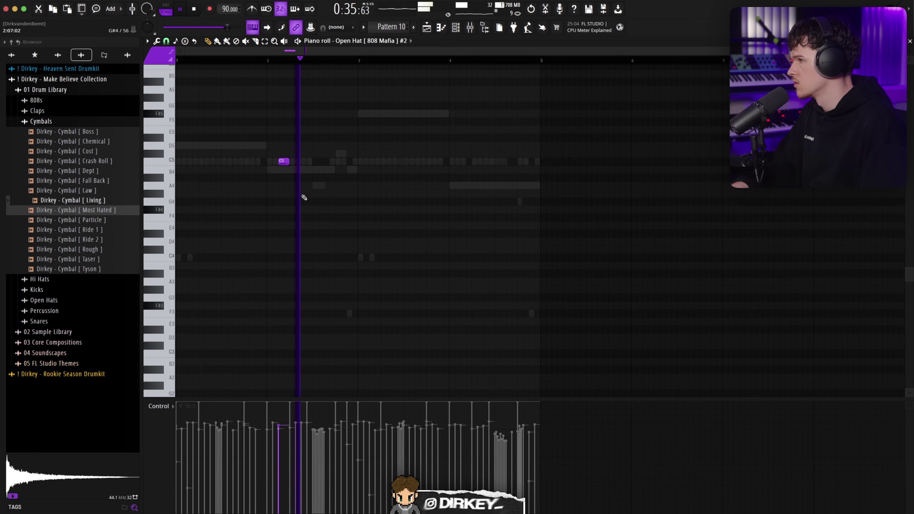
# Step: Duplicate the first two bars of the reversed open hat so the note repeats in bar 4
pyautogui.moveTo(357, 60); pyautogui.dragTo(177, 66)
pyautogui.press('super+b')
pyautogui.press('super+d')
pyautogui.click(455, 27)
pyautogui.click(368, 409)
pyautogui.click(369, 409)
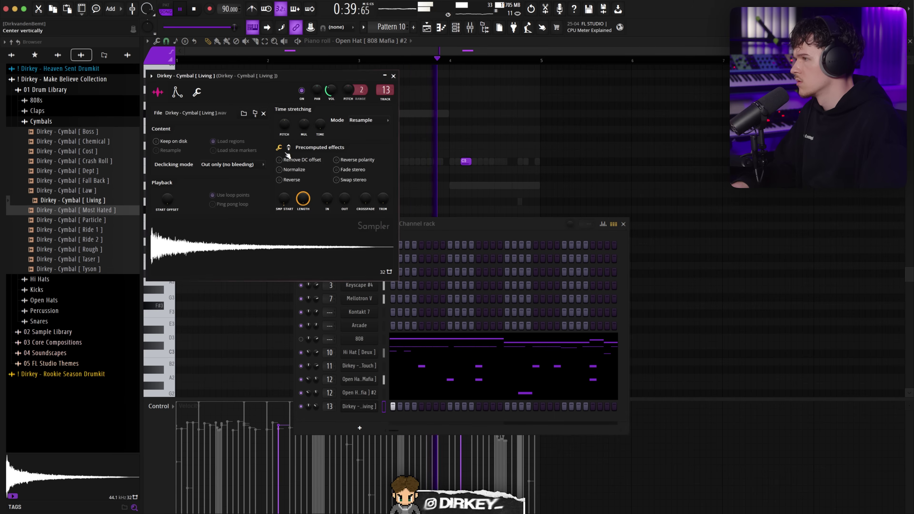
pyautogui.click(455, 27)
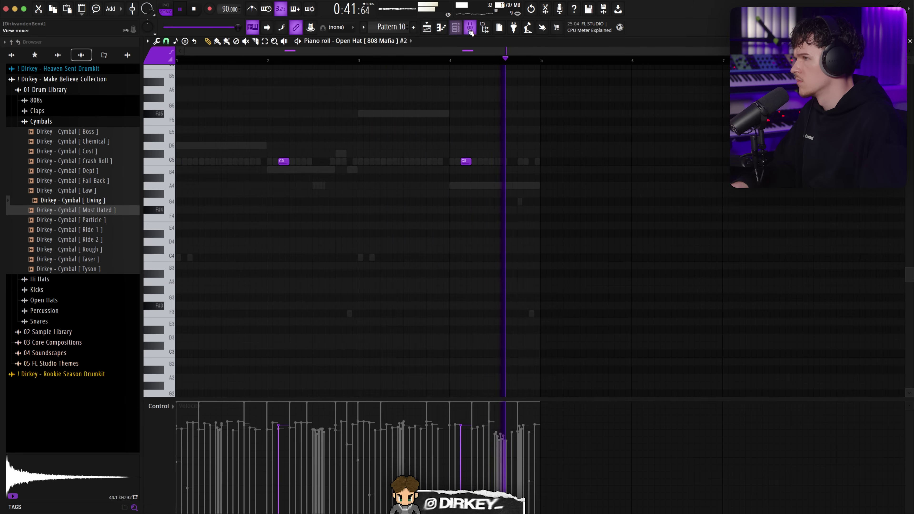
# Step: Add a quick fade-in to the reversed open hat's sample and adjust its time-stretch multiplier
pyautogui.click(455, 27)
pyautogui.click(359, 393)
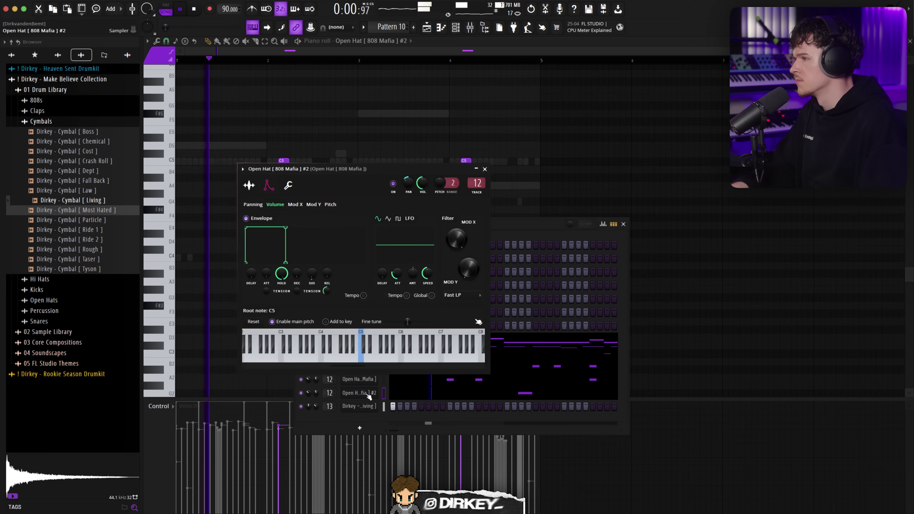
pyautogui.moveTo(418, 294); pyautogui.dragTo(412, 291)
pyautogui.press('space')
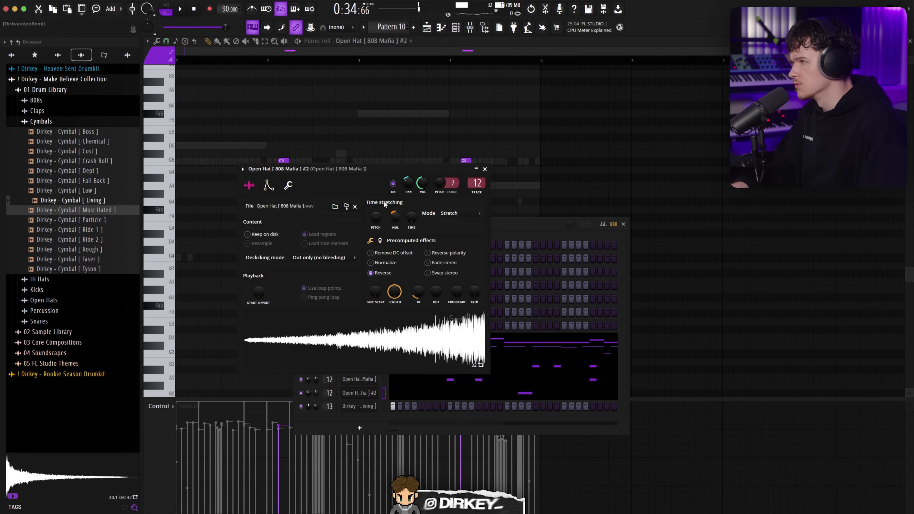
# Step: Try an extra reversed open hat note in the second half of bar 1 during playback and remove it
pyautogui.click(191, 65)
pyautogui.press('space')
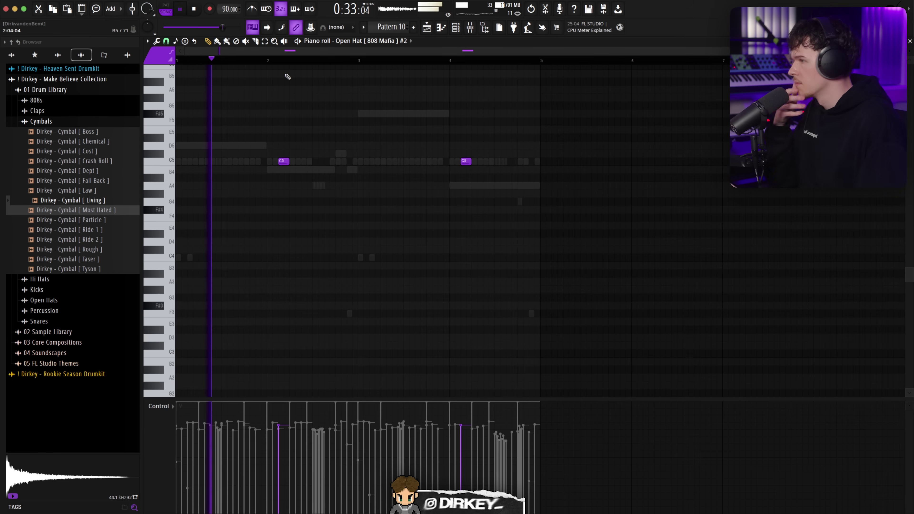
pyautogui.click(235, 161)
pyautogui.rightClick(239, 162)
# Step: Set the reversed open hat's time stretch to about 92% and pan its channel about 76% right
pyautogui.press('F6')
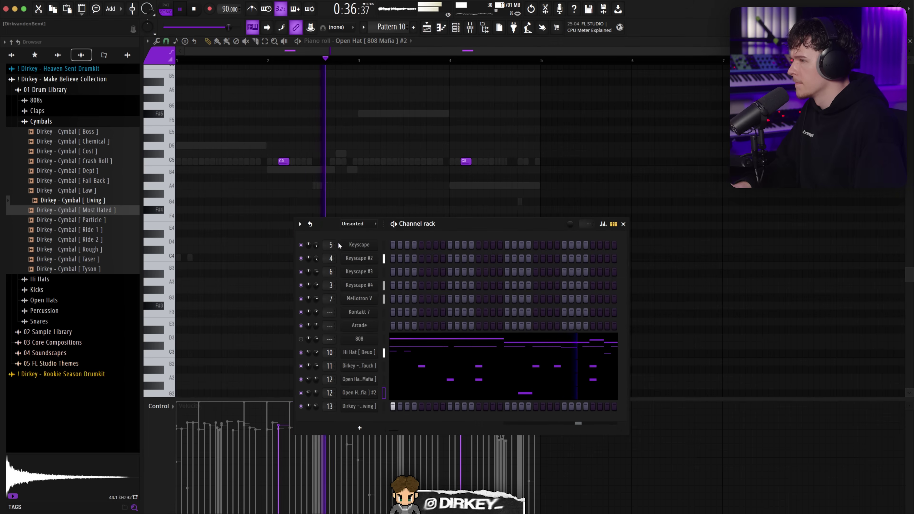
pyautogui.click(360, 393)
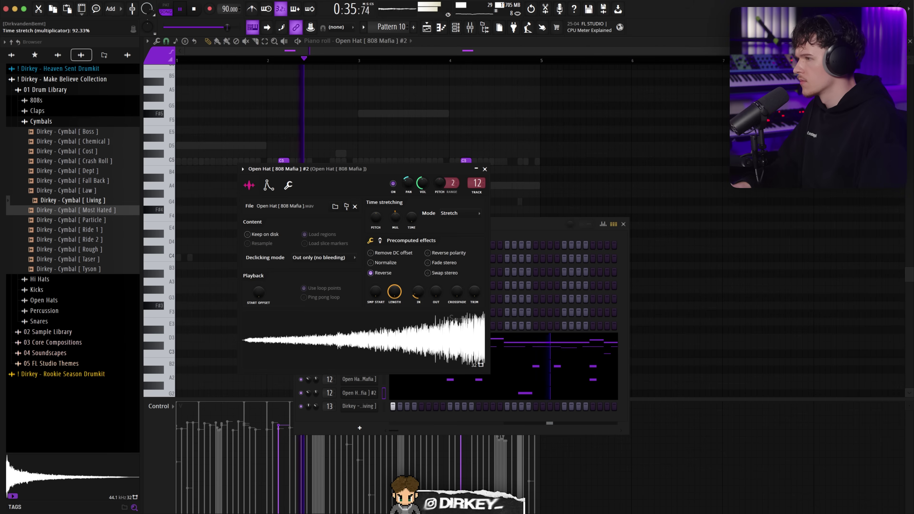
pyautogui.press('Escape')
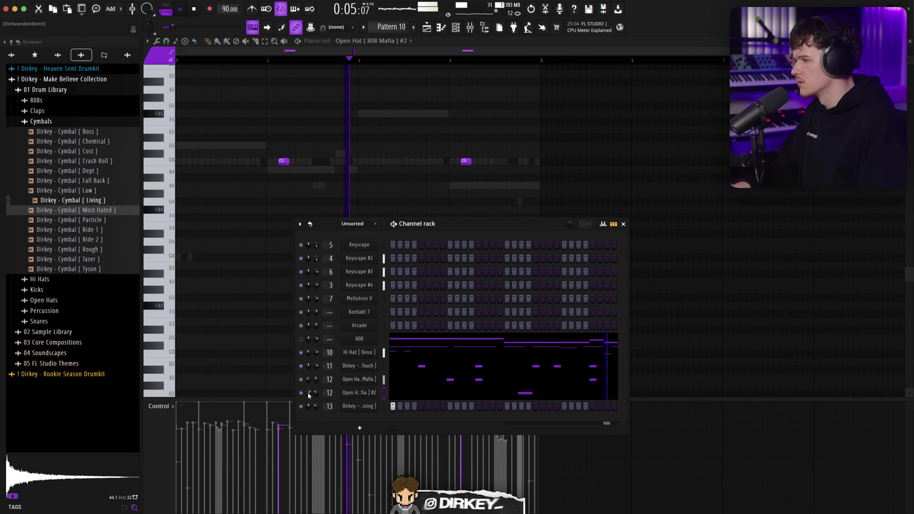
pyautogui.moveTo(316, 393); pyautogui.dragTo(315, 391)
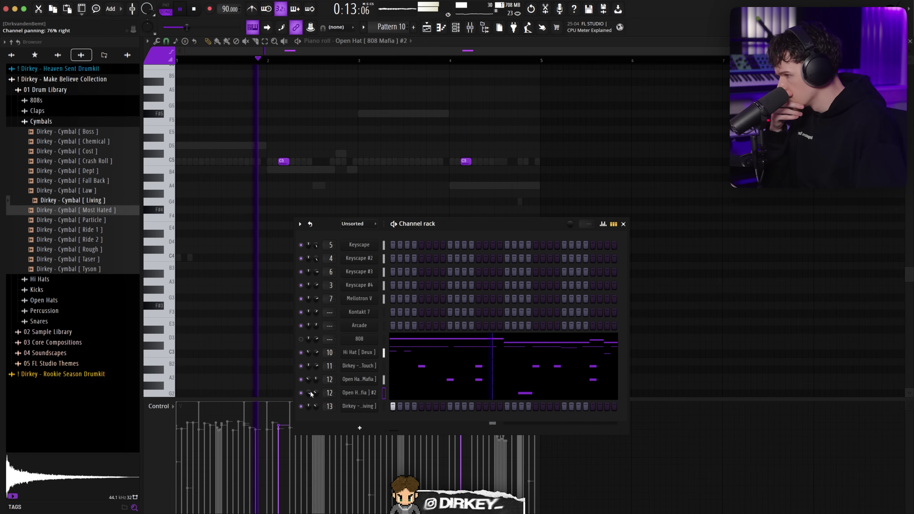
# Step: Try the Resample time-stretching mode on the reversed open hat and set the mode to Auto
pyautogui.press('F6')
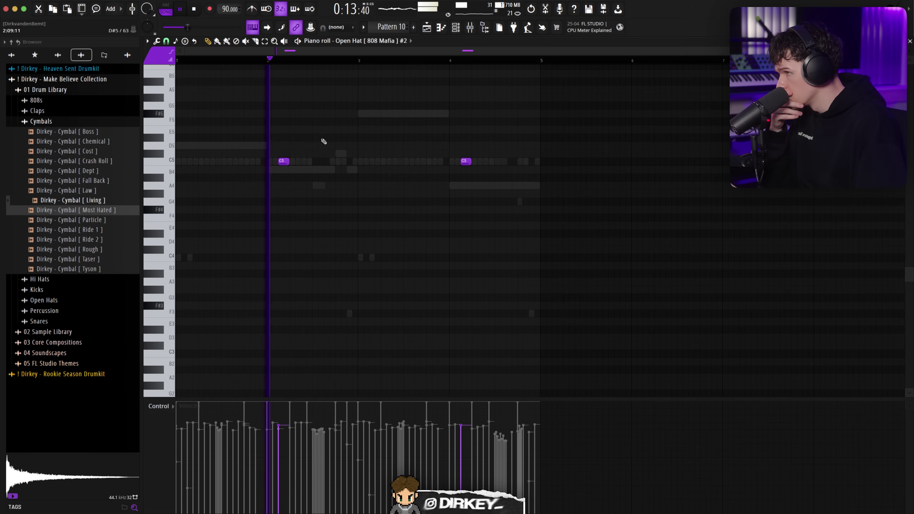
pyautogui.press('F9')
pyautogui.press('F9')
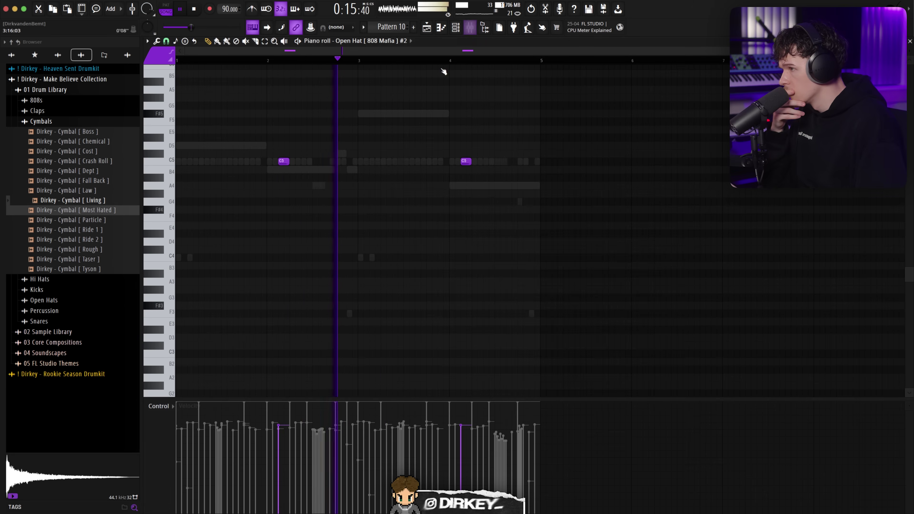
pyautogui.press('F6')
pyautogui.click(360, 390)
pyautogui.click(451, 213)
pyautogui.click(453, 231)
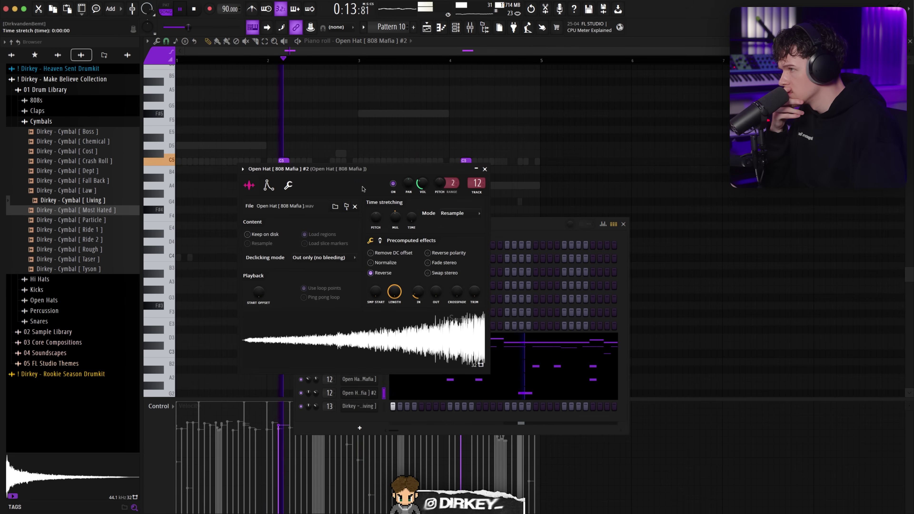
pyautogui.click(478, 213)
pyautogui.click(489, 218)
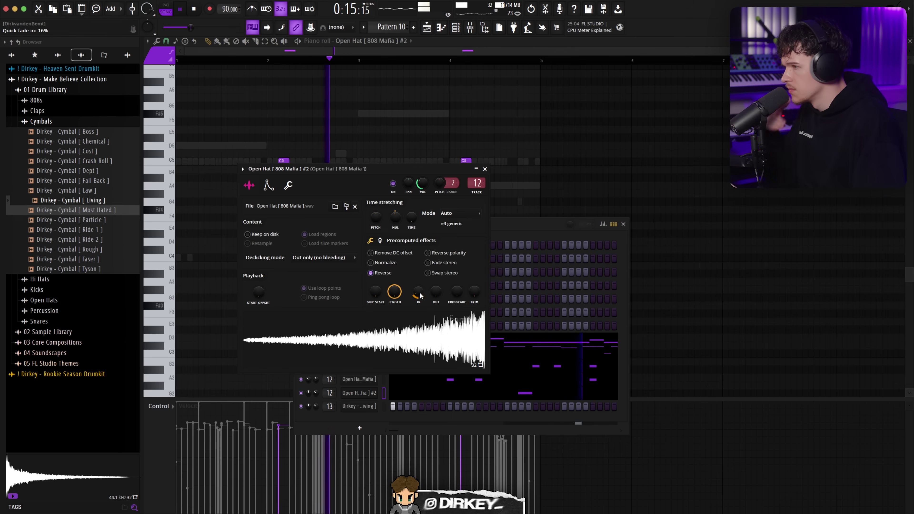
# Step: Adjust the reversed open hat's quick fade-in while listening and close its channel settings
pyautogui.scroll(4, 419, 296)
pyautogui.press('space')
pyautogui.scroll(-1, 420, 295)
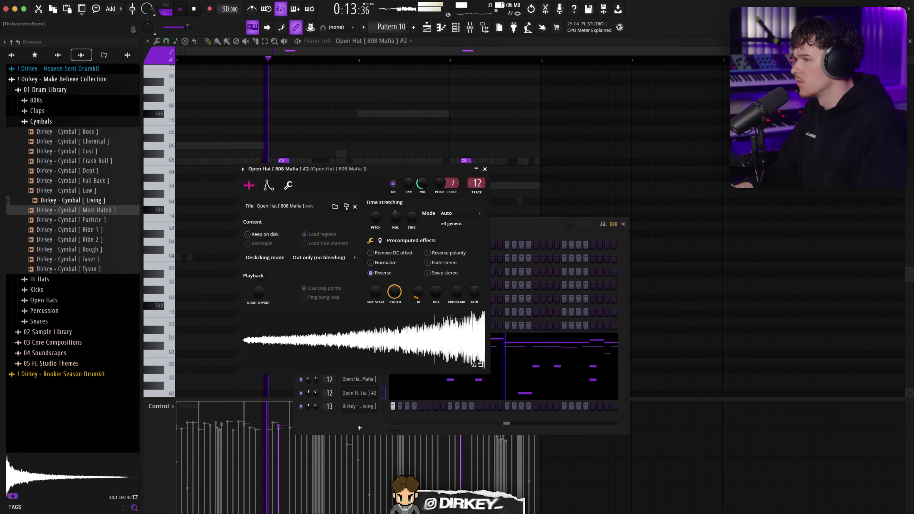
pyautogui.press('Escape')
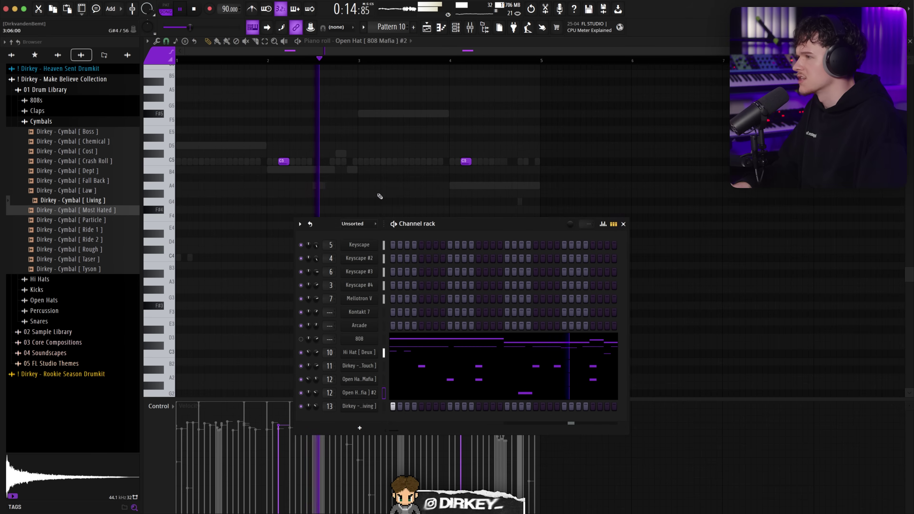
# Step: Route the reversed open hat channel to mixer track 14 and lower that track's volume
pyautogui.doubleClick(333, 392)
pyautogui.moveTo(717, 318); pyautogui.dragTo(717, 336)
pyautogui.scroll(-4, 711, 272)
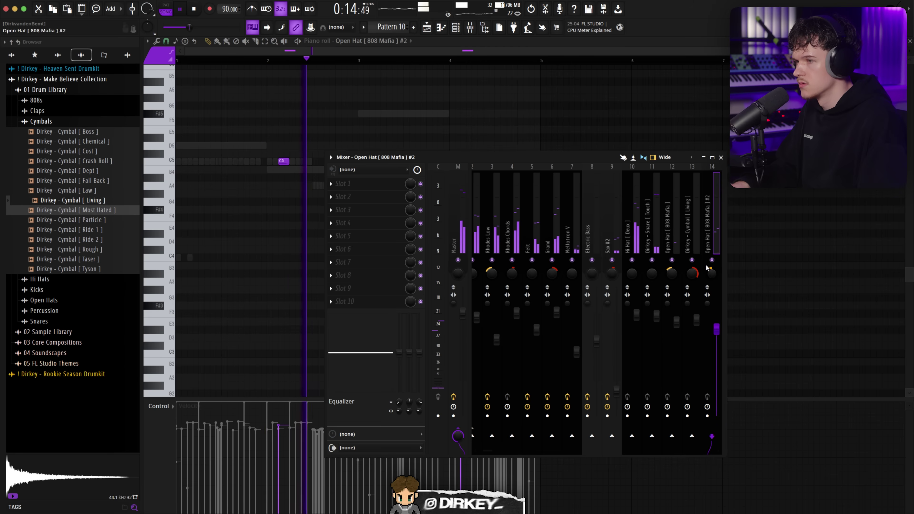
# Step: Pan the original open hat's mixer track further left and balance both open hat tracks, with track 14 at about 91% volume
pyautogui.moveTo(671, 272); pyautogui.dragTo(674, 278)
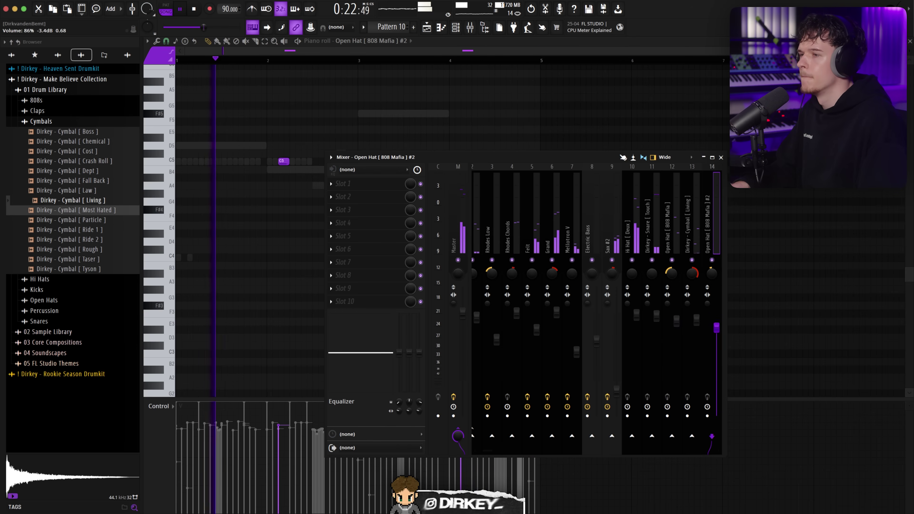
pyautogui.press('F6')
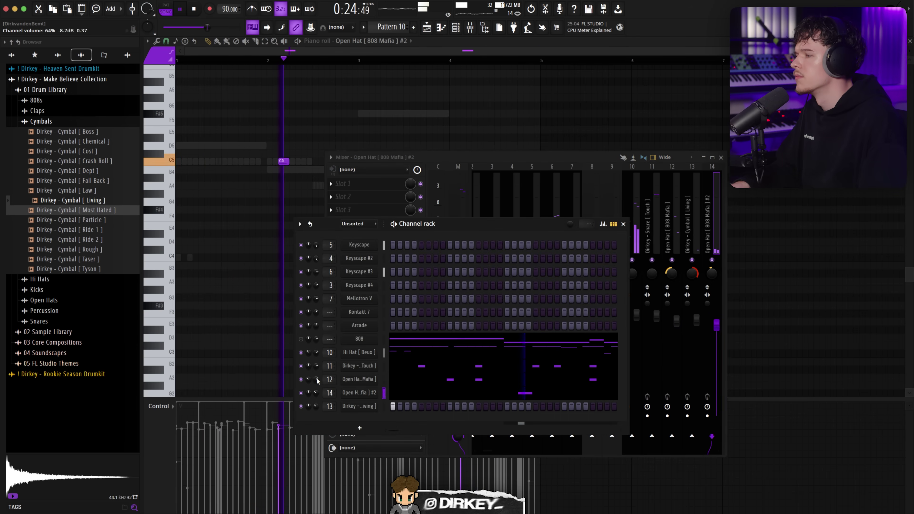
pyautogui.press('F6')
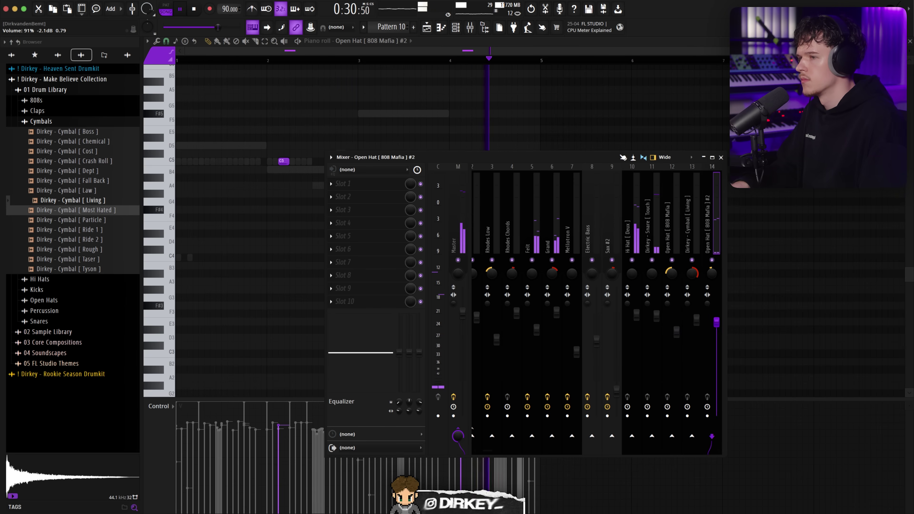
# Step: Open the 808 channel's piano roll and shorten all of its long notes to short hits
pyautogui.click(721, 157)
pyautogui.press('F6')
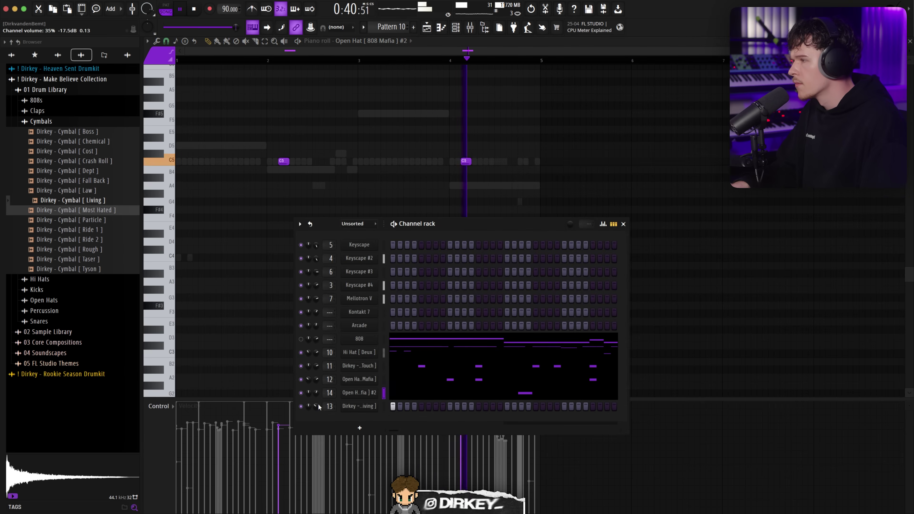
pyautogui.click(57, 302)
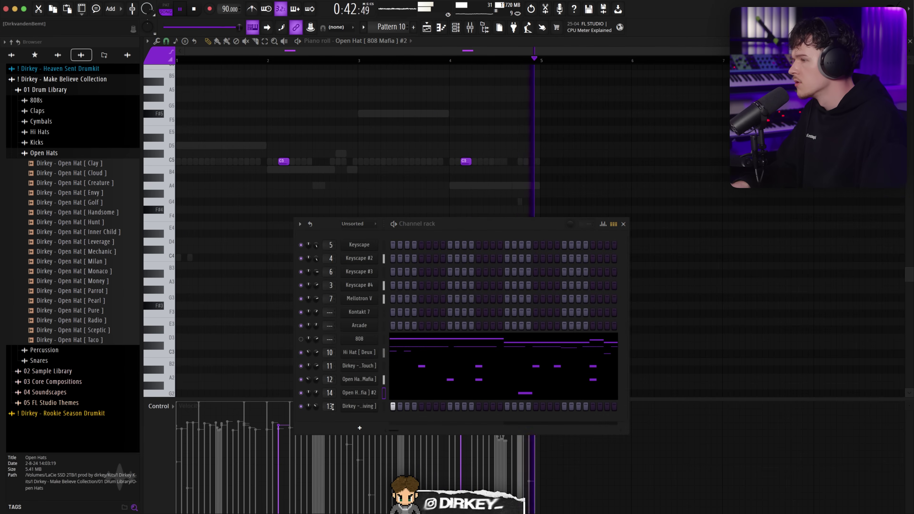
pyautogui.click(406, 344)
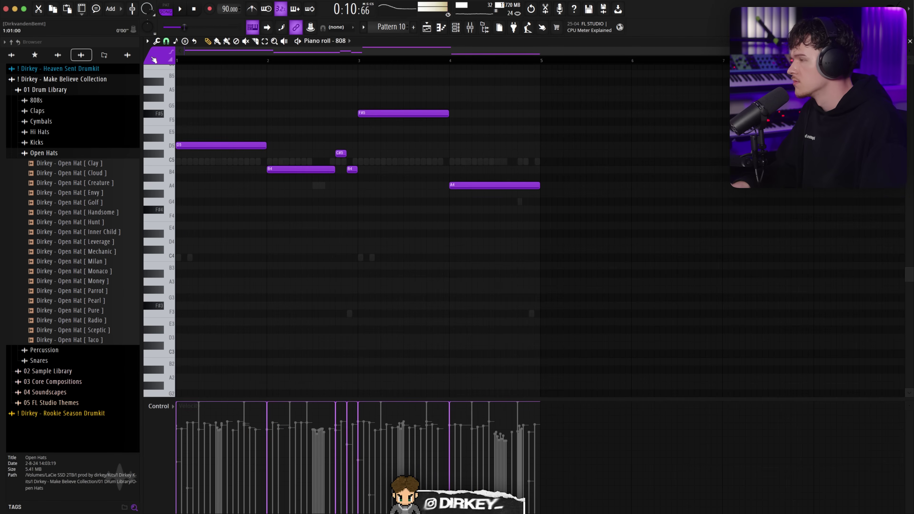
pyautogui.click(124, 222)
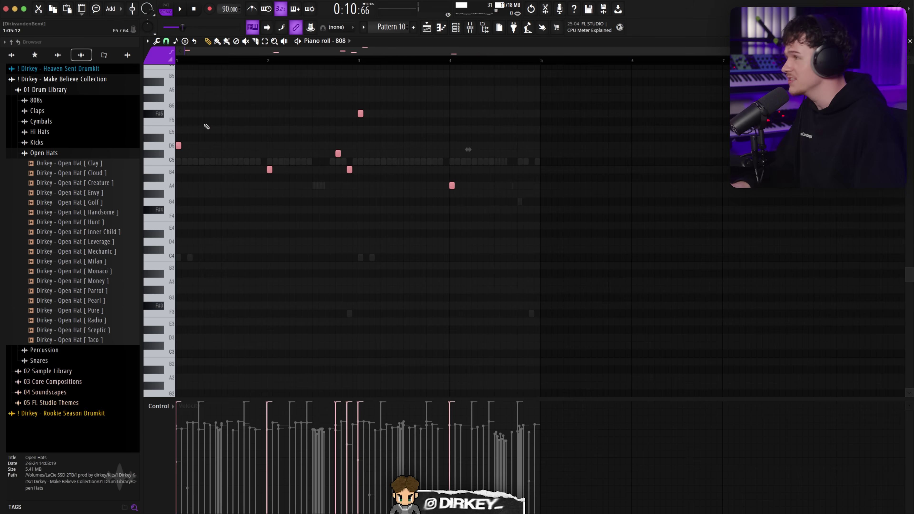
pyautogui.press('space')
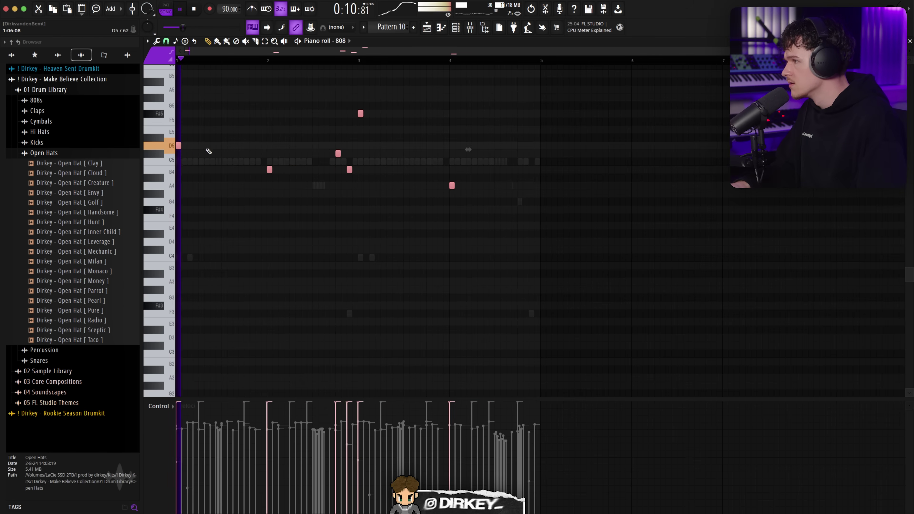
# Step: Add D5 hits to bar 1 so three fall evenly spaced in its first half, and add a second B4 hit early in bar 2
pyautogui.click(218, 146)
pyautogui.click(235, 146)
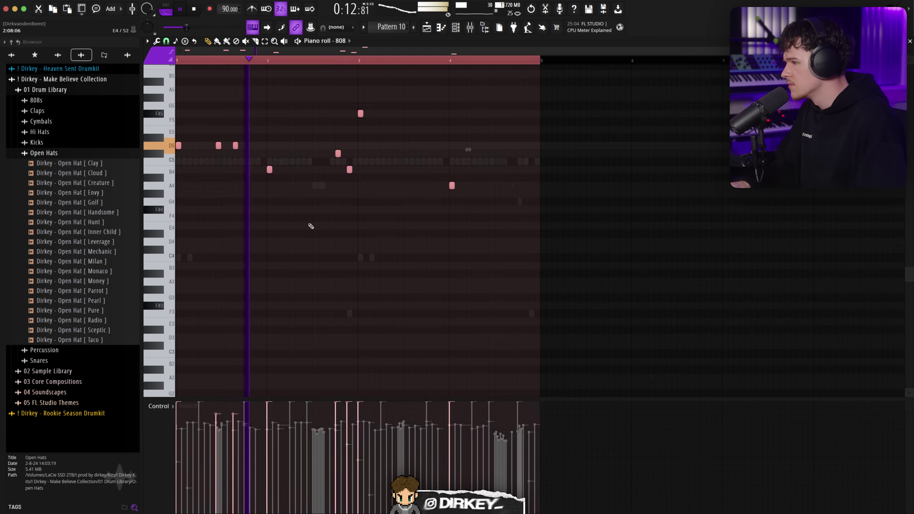
pyautogui.click(286, 170)
pyautogui.press('space')
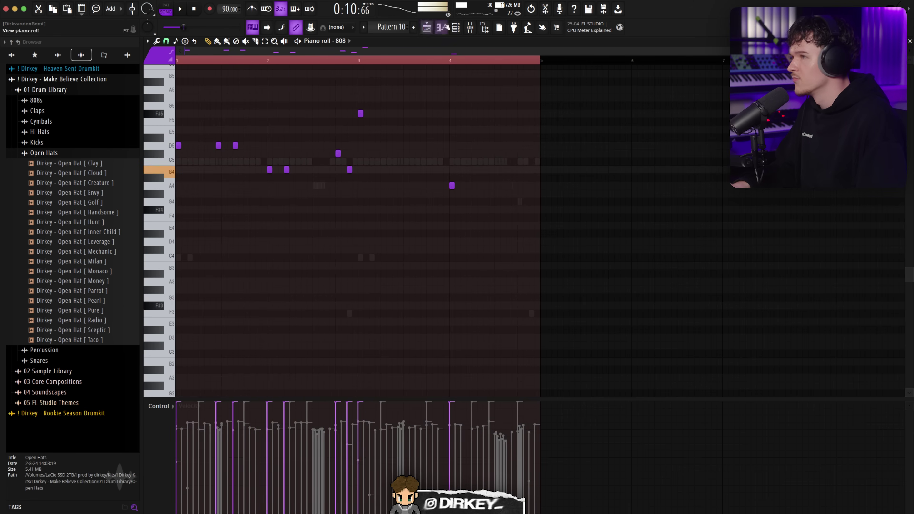
pyautogui.click(455, 28)
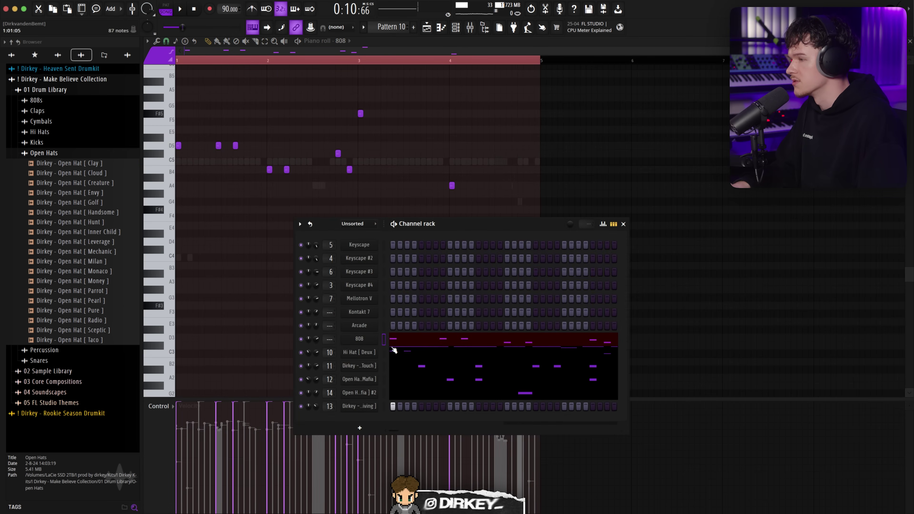
pyautogui.press('F6')
pyautogui.press('space')
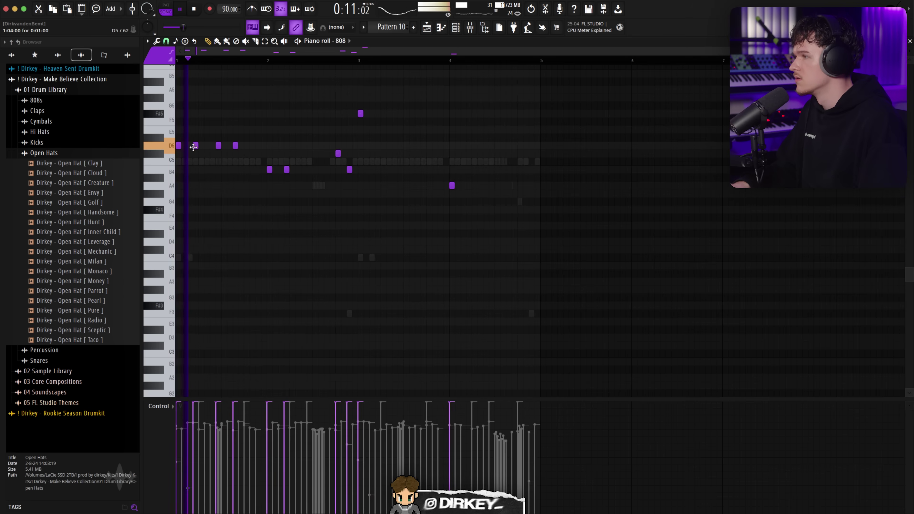
pyautogui.moveTo(219, 146); pyautogui.dragTo(212, 147)
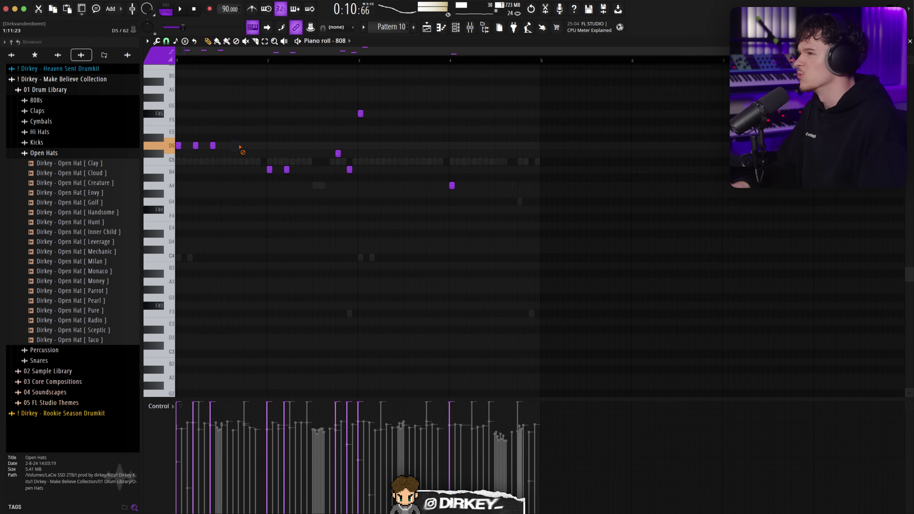
pyautogui.click(456, 30)
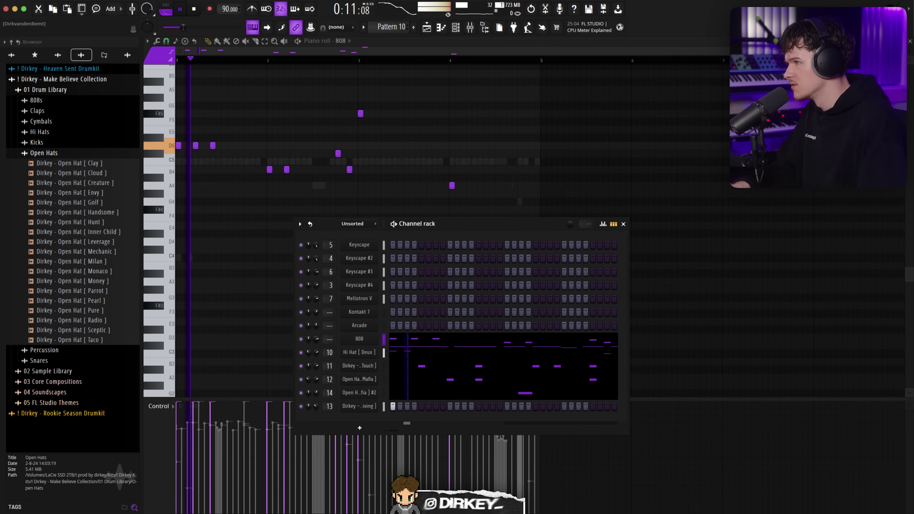
pyautogui.press('F6')
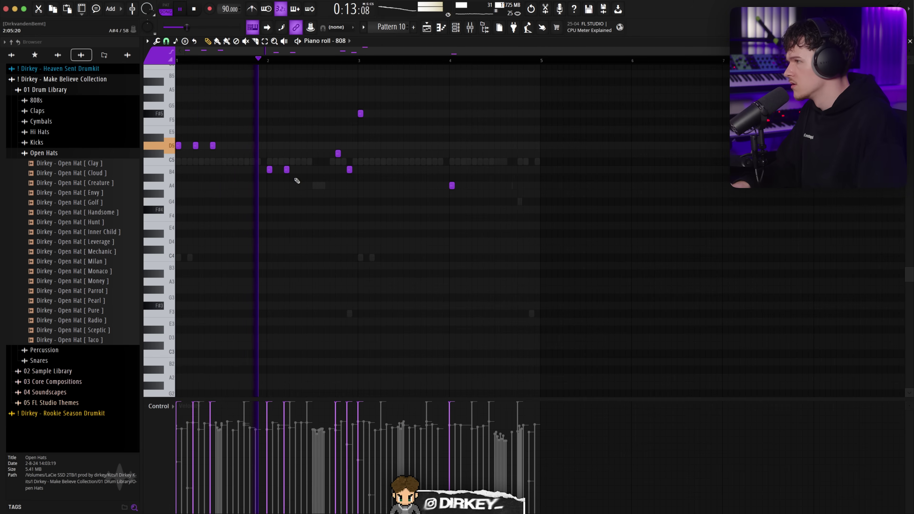
# Step: Rework the second half of bar 2: add two adjacent B4 hits, delete the C#5 note and move the last B4 hit one step earlier
pyautogui.click(326, 170)
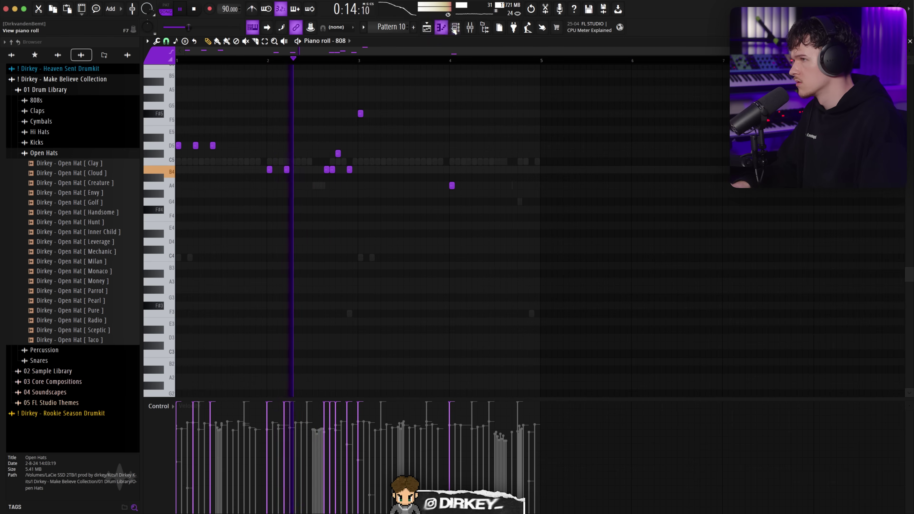
pyautogui.press('F6')
pyautogui.press('F6')
pyautogui.rightClick(338, 153)
pyautogui.moveTo(349, 169); pyautogui.dragTo(344, 169)
# Step: Add three more F#5 hits in bar 3, two in the first half and one near the bar's end
pyautogui.click(377, 113)
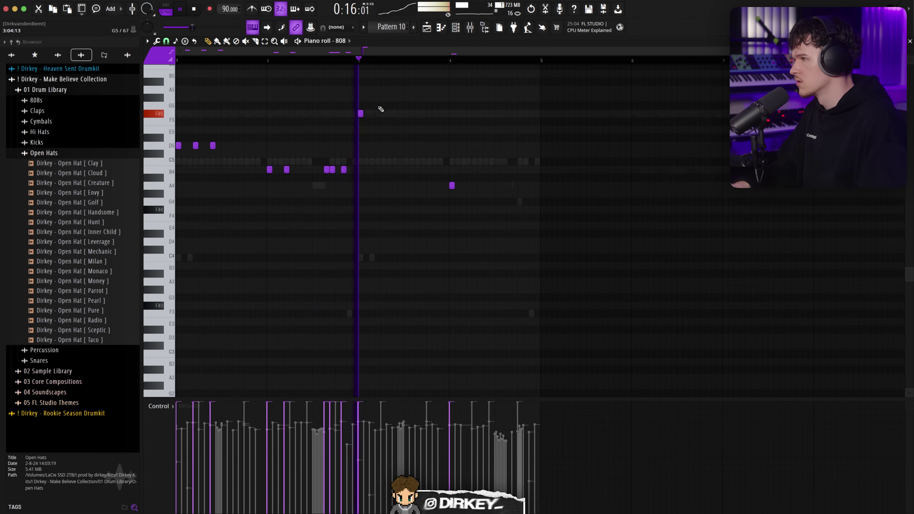
pyautogui.click(394, 113)
pyautogui.click(435, 114)
# Step: Fill bar 4 of the 808 line with A4 hits, one early in the bar and two in its last part
pyautogui.click(469, 186)
pyautogui.moveTo(502, 200); pyautogui.dragTo(444, 167)
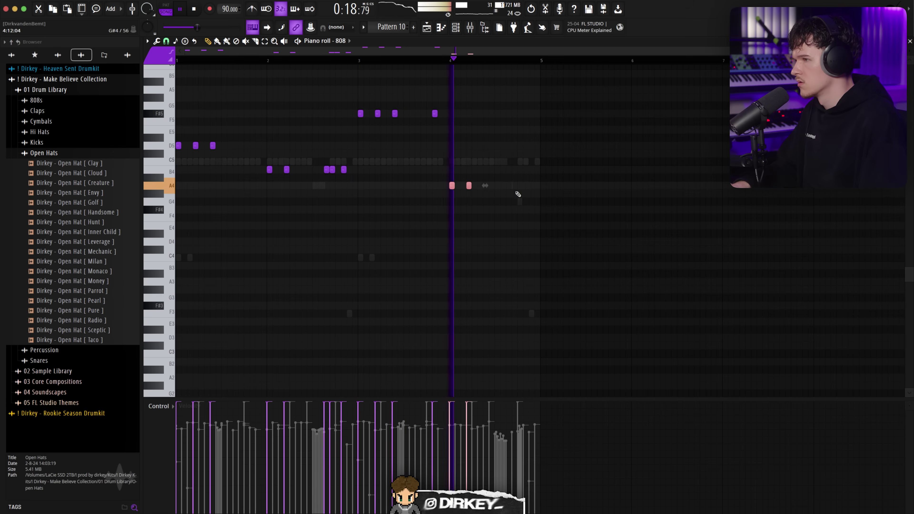
pyautogui.click(462, 185)
pyautogui.rightClick(461, 186)
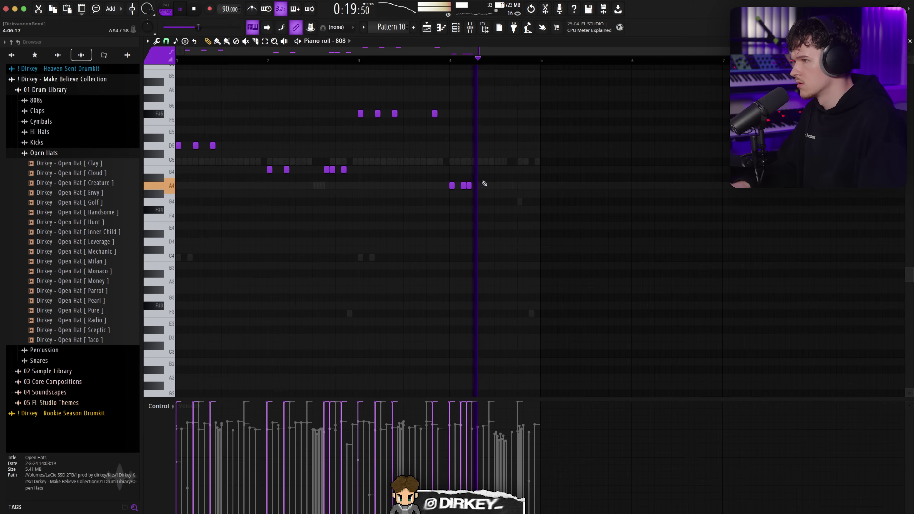
pyautogui.click(509, 185)
pyautogui.click(513, 185)
pyautogui.moveTo(513, 185); pyautogui.dragTo(541, 186)
pyautogui.click(486, 60)
pyautogui.click(517, 186)
# Step: Extend every 808 note legato up to the start of the following note and play the pattern
pyautogui.hotkey('ctrl', 'l')
pyautogui.press('space')
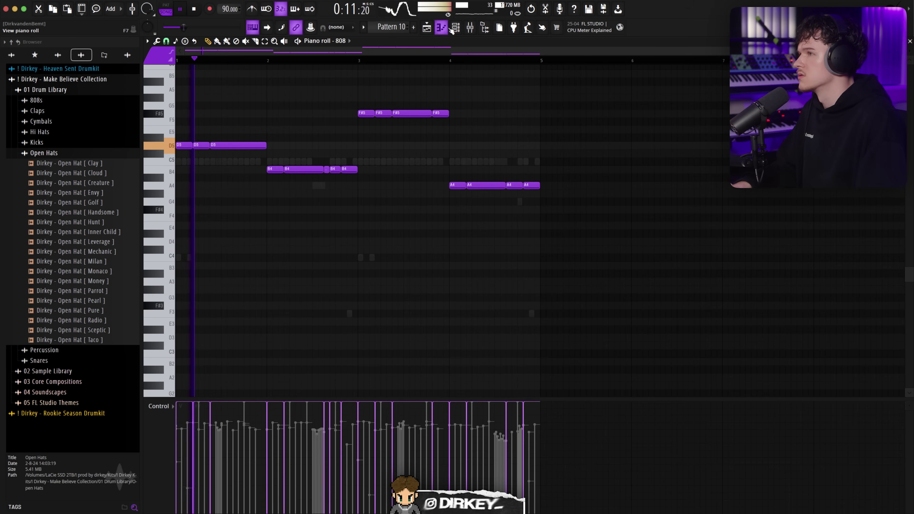
pyautogui.click(453, 30)
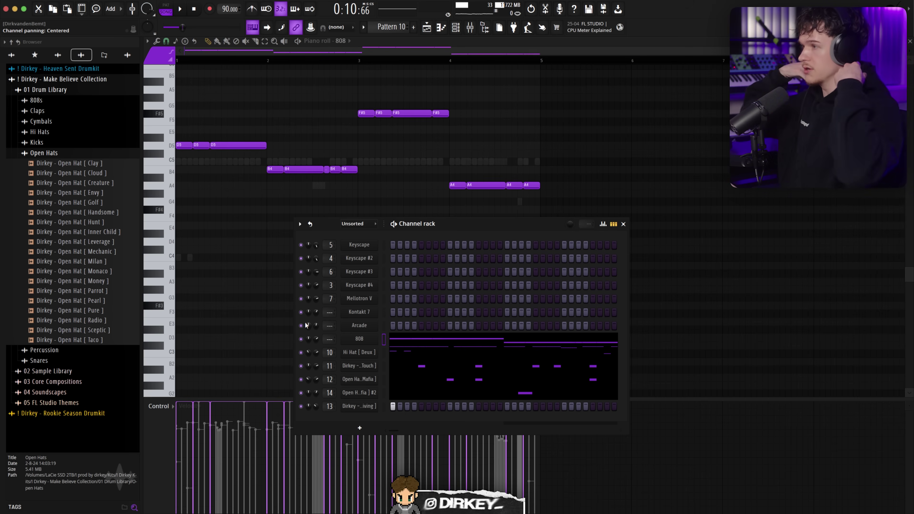
pyautogui.press('F6')
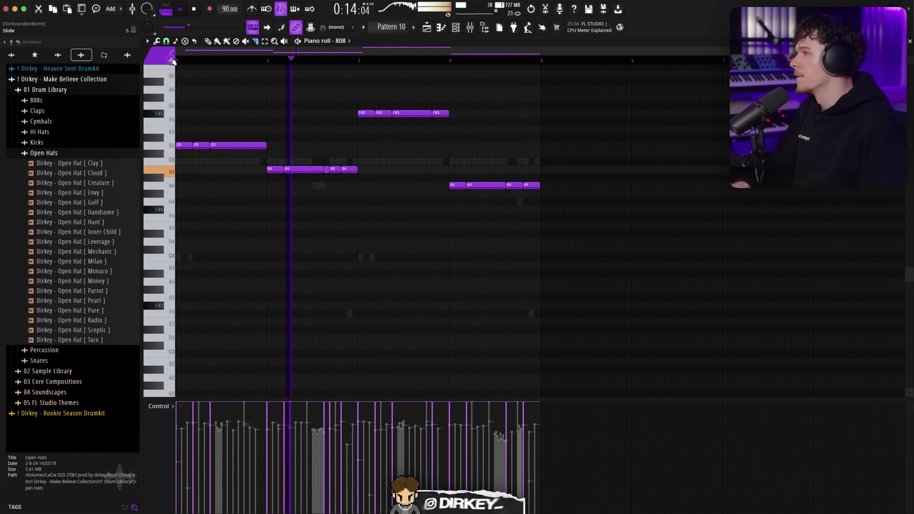
# Step: Try bar 2 of the 808 line without the short B4 notes near its end, and restore them
pyautogui.click(296, 60)
pyautogui.rightClick(348, 171)
pyautogui.moveTo(340, 170); pyautogui.dragTo(356, 170)
pyautogui.click(311, 60)
pyautogui.rightClick(326, 169)
pyautogui.click(269, 60)
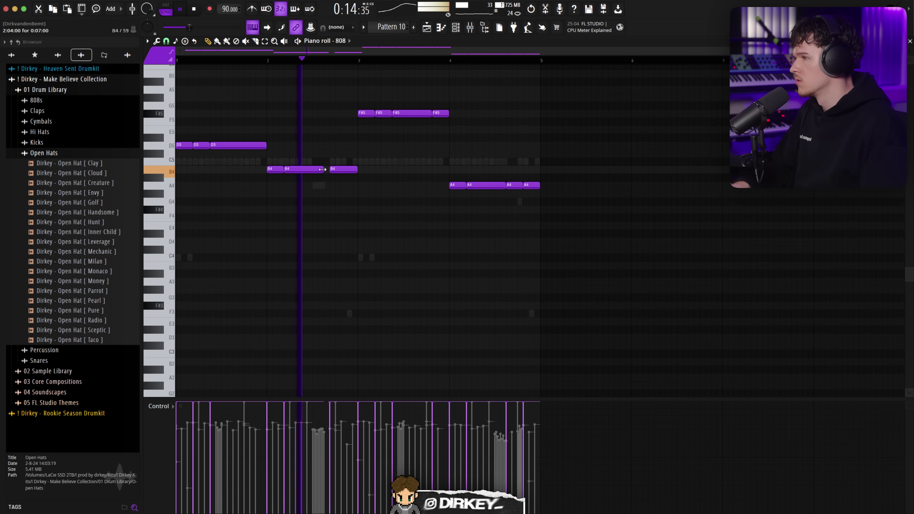
pyautogui.press('space')
pyautogui.press('space')
pyautogui.moveTo(356, 169); pyautogui.dragTo(341, 169)
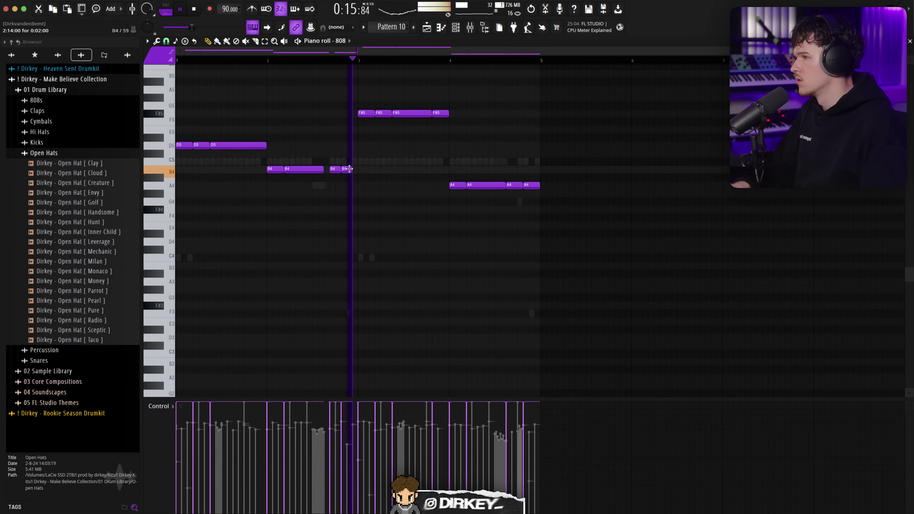
pyautogui.click(347, 169)
pyautogui.moveTo(352, 169); pyautogui.dragTo(328, 169)
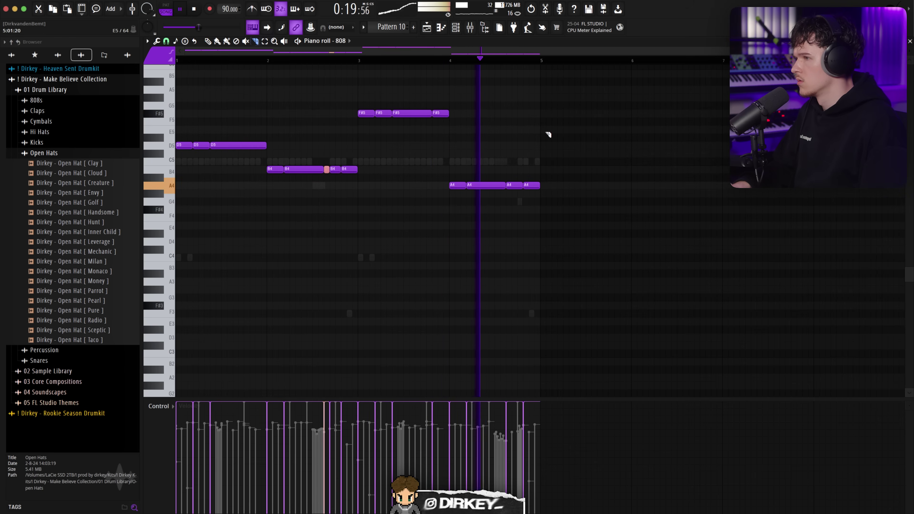
# Step: Try slicing the A4 notes in bar 4 of the 808 line and undo the slices
pyautogui.moveTo(521, 184); pyautogui.dragTo(511, 185)
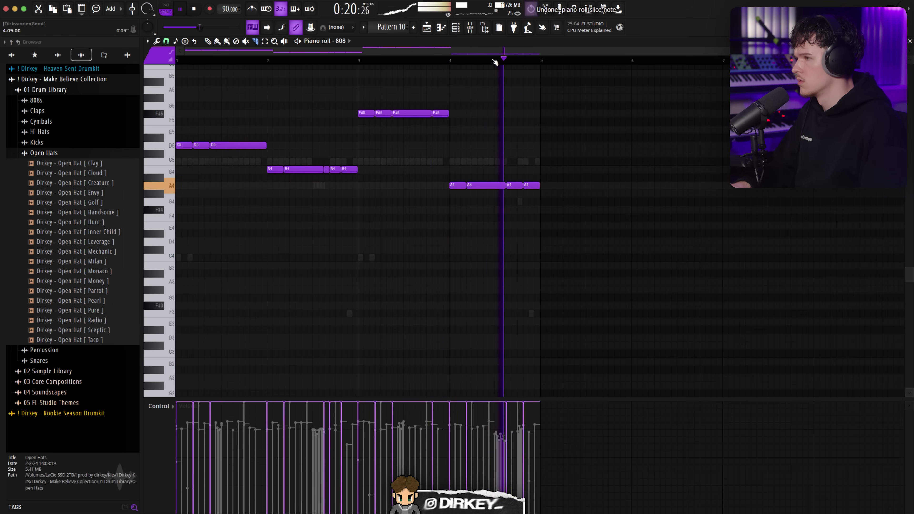
pyautogui.click(443, 59)
pyautogui.click(485, 184)
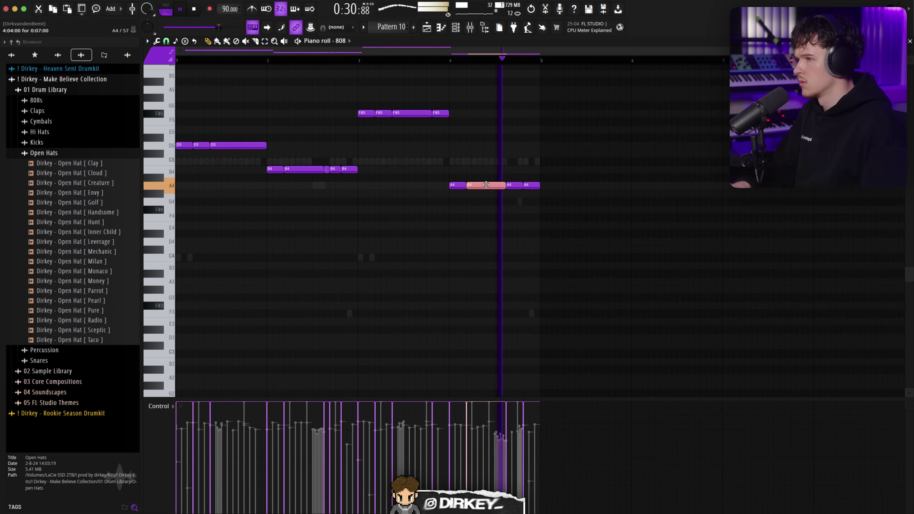
pyautogui.press('super+a')
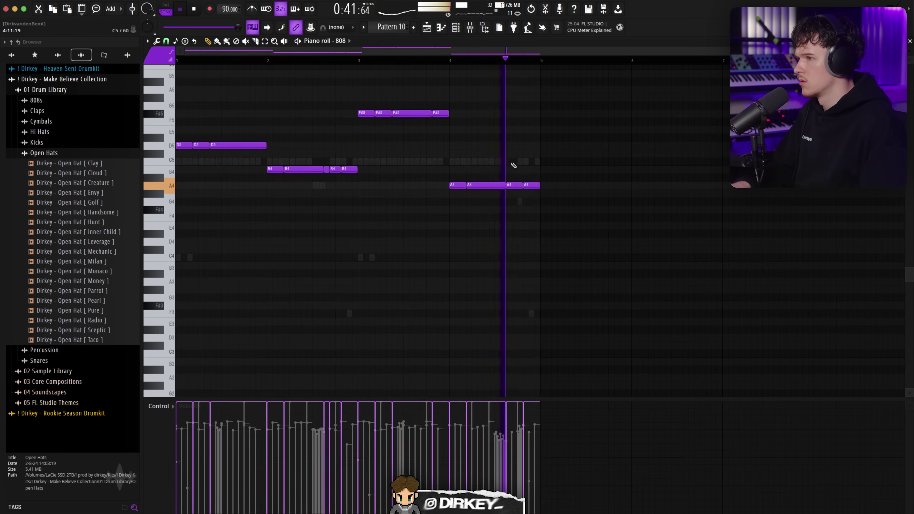
# Step: Raise the last two A4 notes in bar 4 of the 808 line by an octave to A5
pyautogui.moveTo(528, 175); pyautogui.dragTo(557, 210)
pyautogui.hotkey('ctrl', 'Up')
pyautogui.click(450, 62)
pyautogui.click(536, 91)
pyautogui.moveTo(538, 90); pyautogui.dragTo(539, 91)
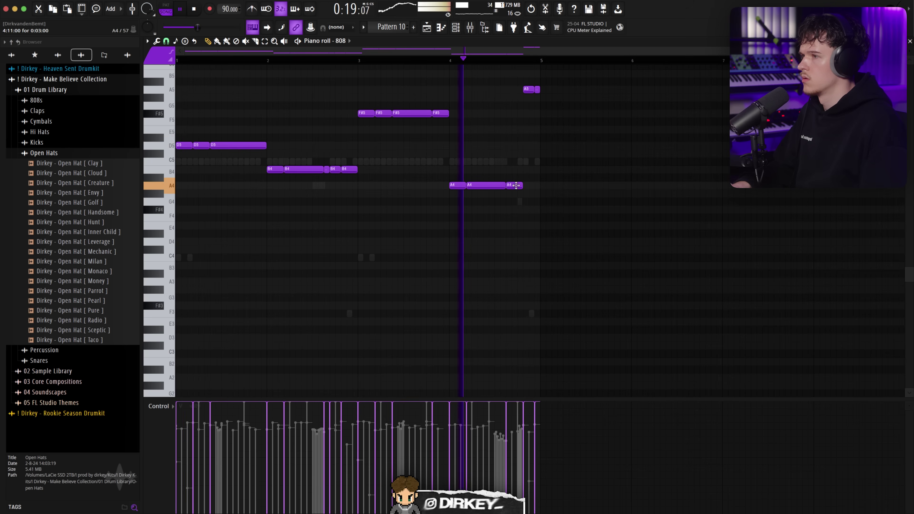
pyautogui.moveTo(522, 185); pyautogui.dragTo(522, 90)
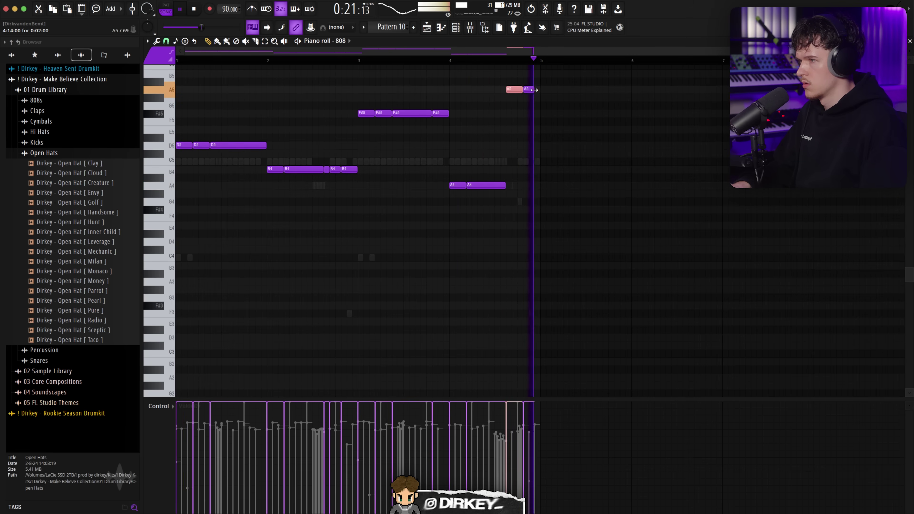
# Step: Route the 808 channel to mixer track 15 and close the mixer
pyautogui.click(455, 27)
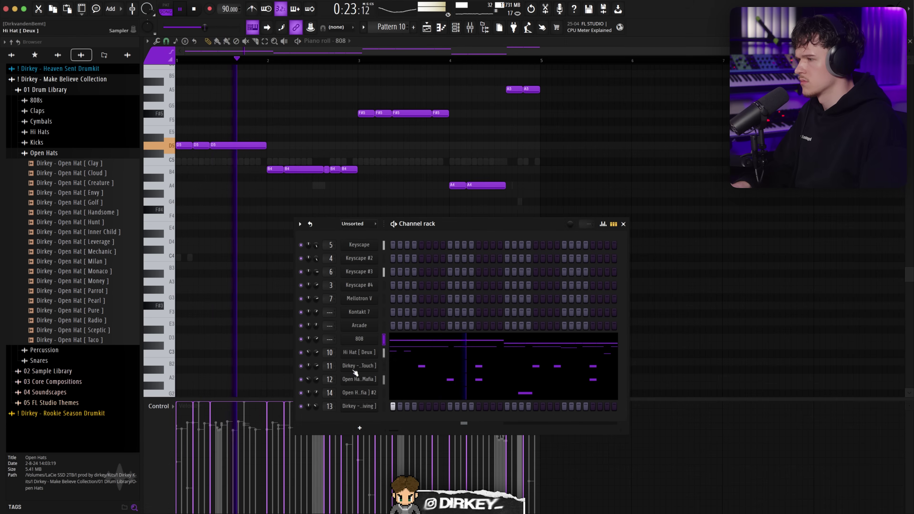
pyautogui.click(329, 339)
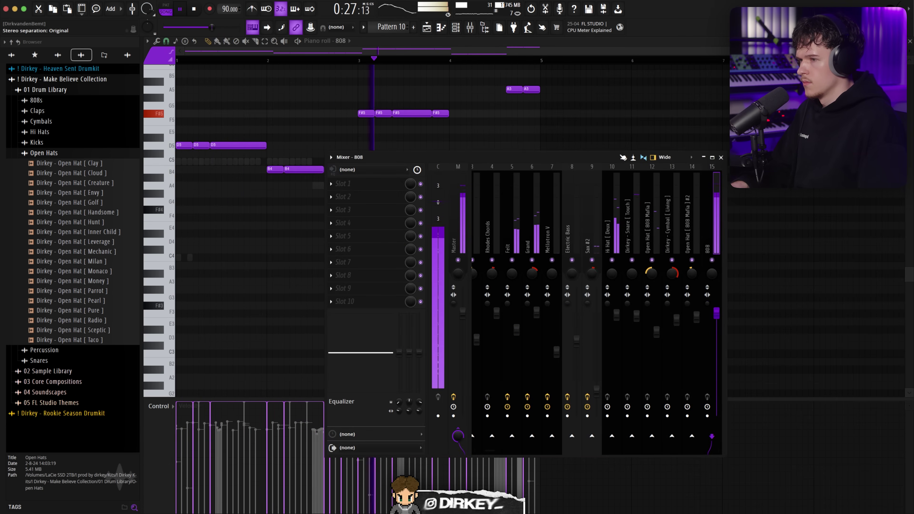
pyautogui.press('F9')
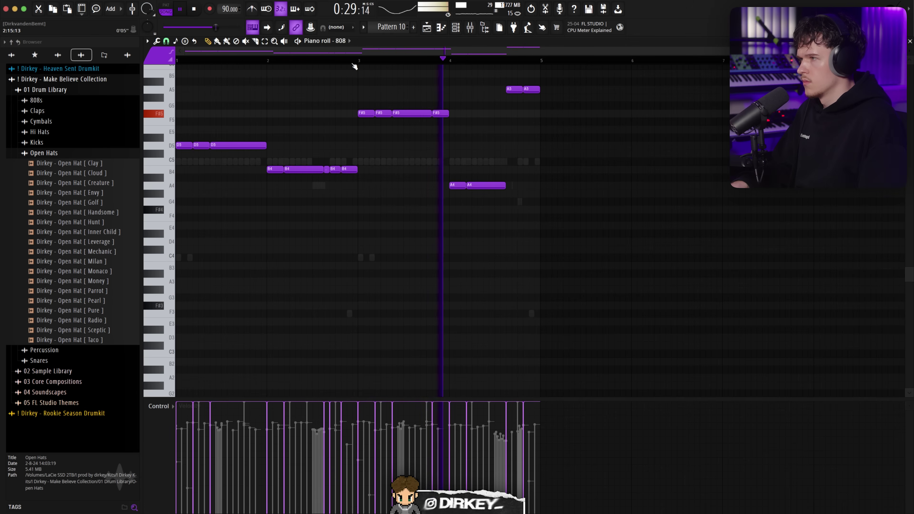
# Step: Slice the long F#5 note in bar 3 and merge its second part with the last F#5 note up to the bar's end
pyautogui.moveTo(417, 118)
pyautogui.mouseDown()
pyautogui.moveTo(415, 104)
pyautogui.moveTo(449, 113)
pyautogui.mouseUp()
pyautogui.click(207, 42)
pyautogui.rightClick(442, 114)
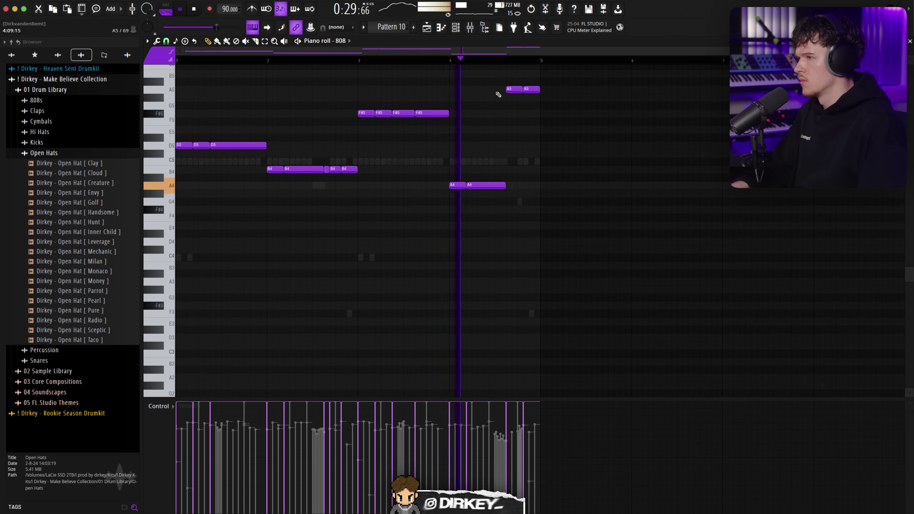
pyautogui.click(439, 63)
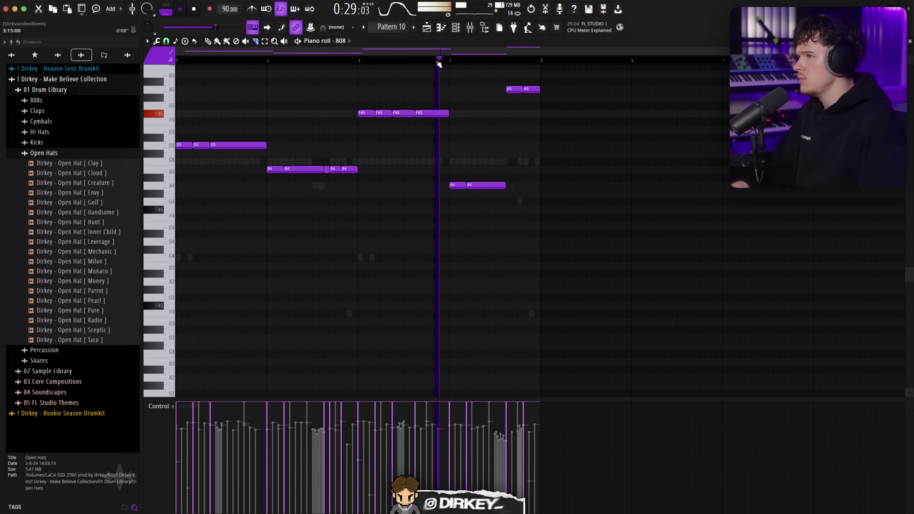
# Step: Slice a short note off the end of bar 4's first A4 note and return the second-to-last note to A4, keeping the last at A5
pyautogui.click(463, 185)
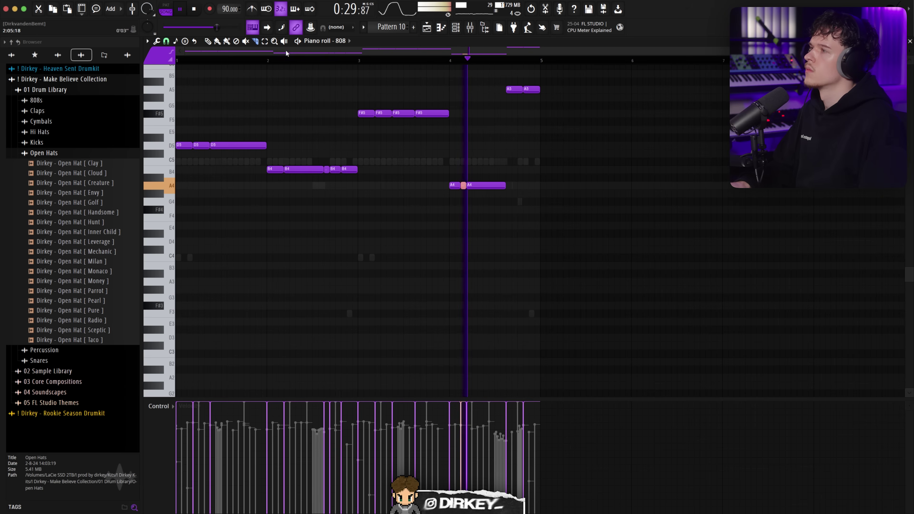
pyautogui.moveTo(501, 71); pyautogui.dragTo(539, 101)
pyautogui.hotkey('ctrl', 'Down')
pyautogui.hotkey('ctrl', 'Up')
pyautogui.hotkey('ctrl', 'Down')
pyautogui.moveTo(556, 176); pyautogui.dragTo(528, 187)
pyautogui.hotkey('ctrl', 'Up')
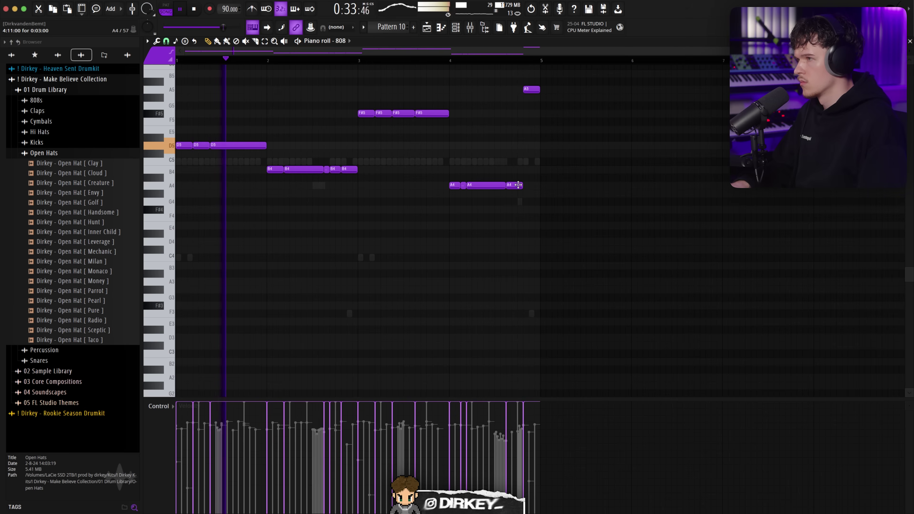
pyautogui.press('F6')
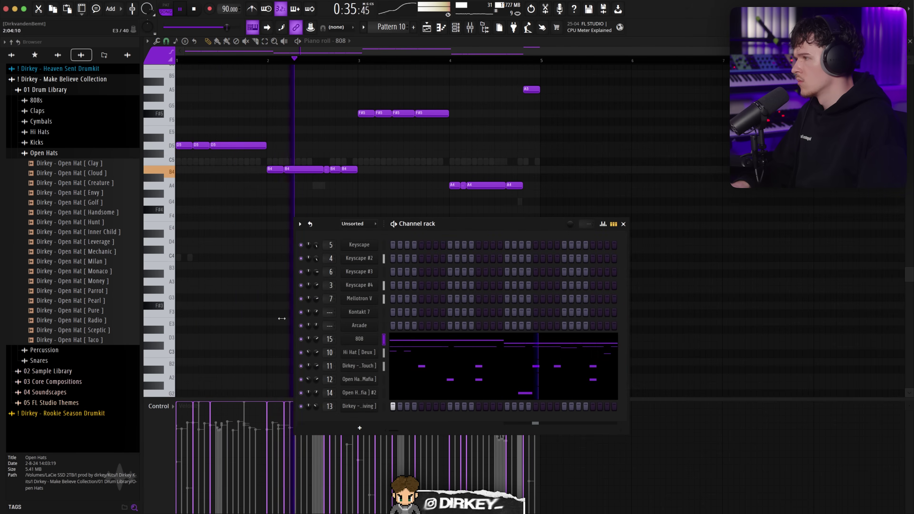
# Step: Add the Kick [ Rack ] sample from the Rookie Season Drumkit's Kicks folder as a new channel directly below the 808
pyautogui.press('space')
pyautogui.click(63, 79)
pyautogui.click(49, 92)
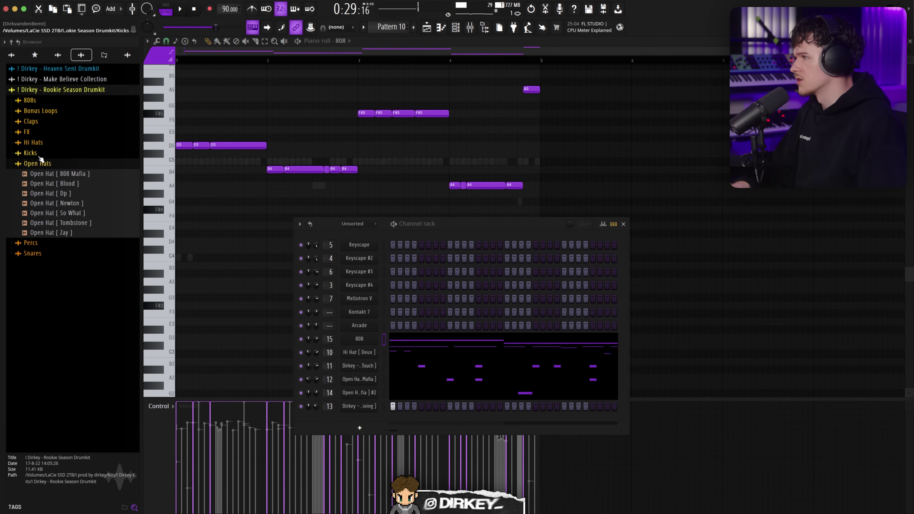
pyautogui.click(31, 152)
pyautogui.click(57, 203)
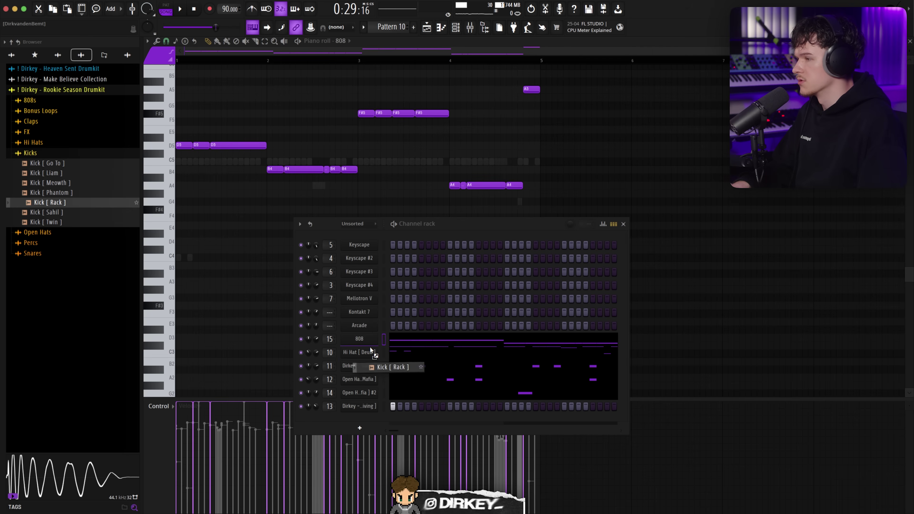
pyautogui.moveTo(371, 349); pyautogui.dragTo(380, 354)
pyautogui.click(364, 355)
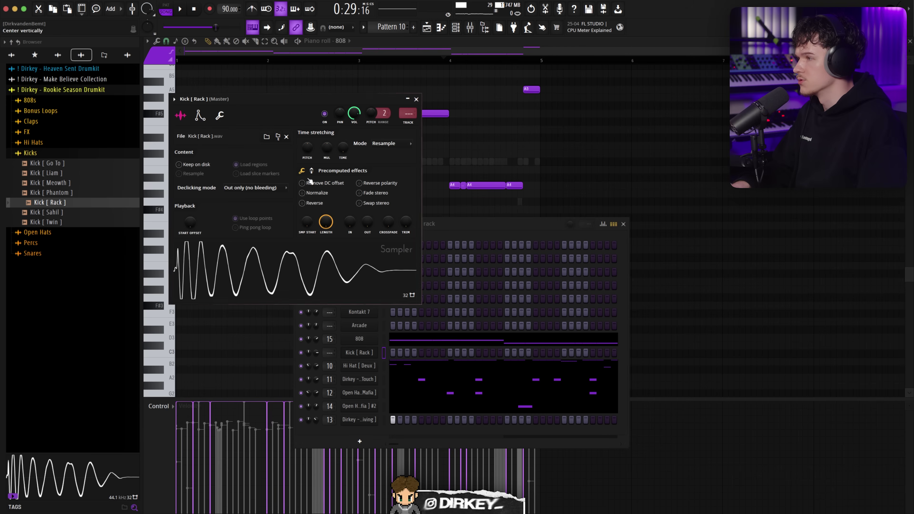
pyautogui.press('Escape')
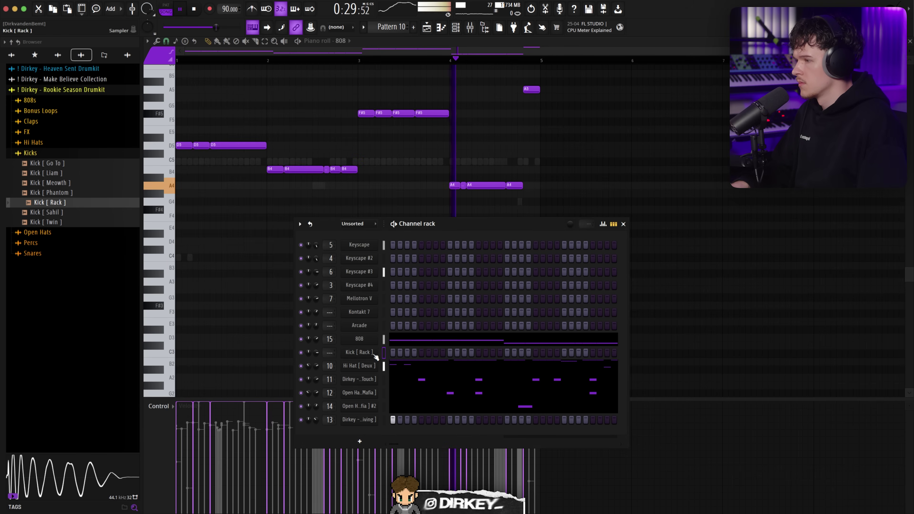
# Step: Lower the 808 mixer track's volume to about -5.7 dB and play the pattern to check the balance
pyautogui.rightClick(376, 356)
pyautogui.click(385, 361)
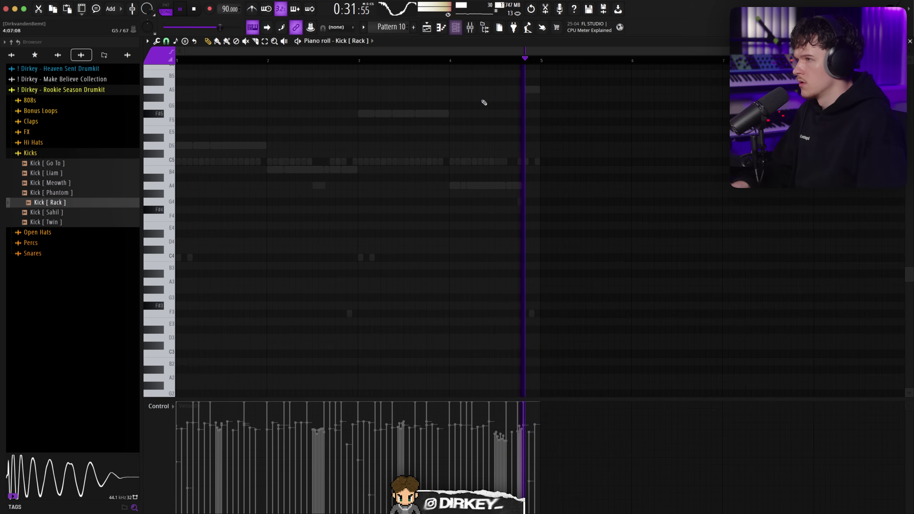
pyautogui.press('space')
pyautogui.press('F9')
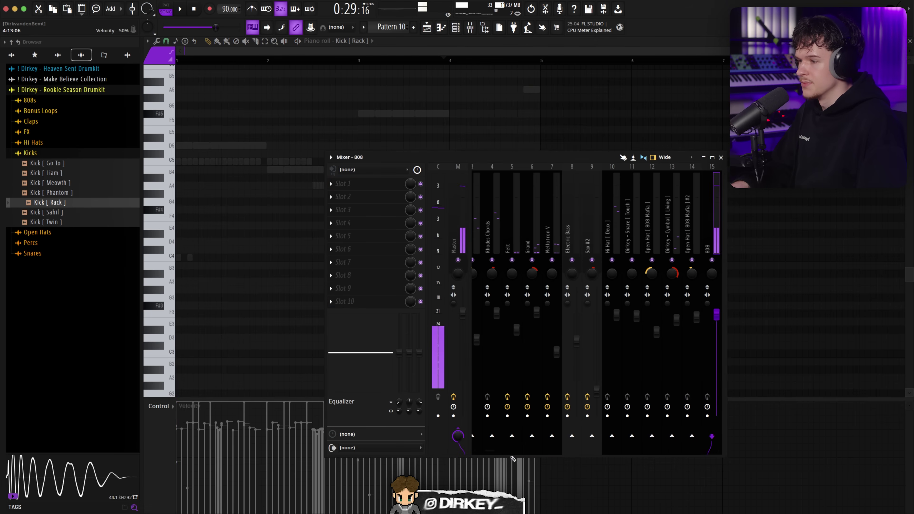
pyautogui.hscroll(4, 540, 372)
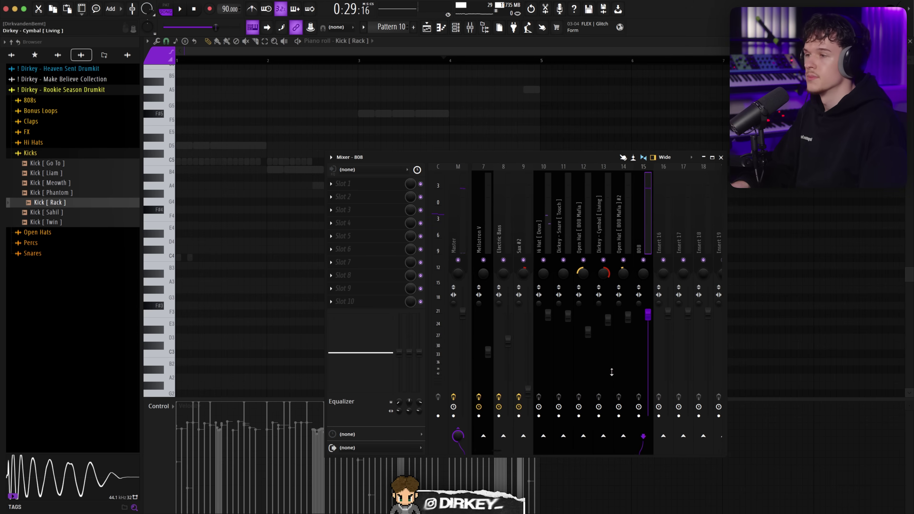
pyautogui.press('space')
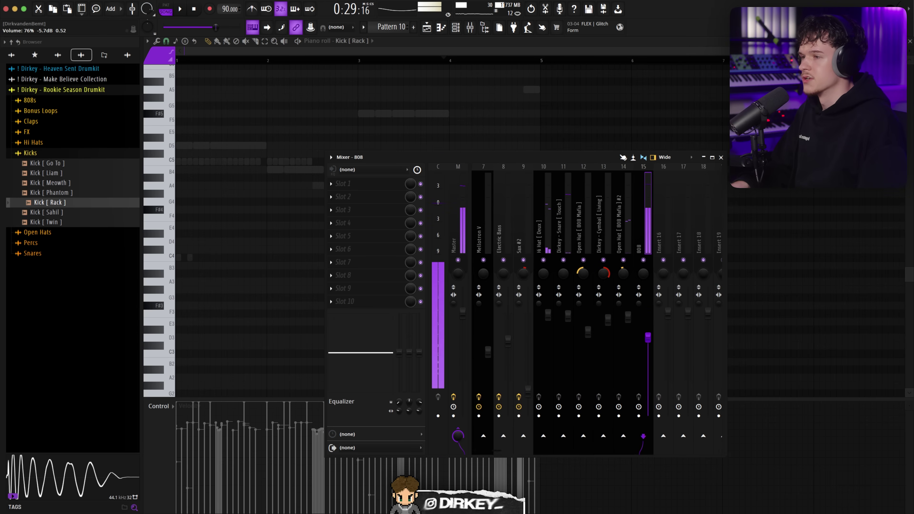
pyautogui.press('F9')
pyautogui.press('F6')
pyautogui.press('F9')
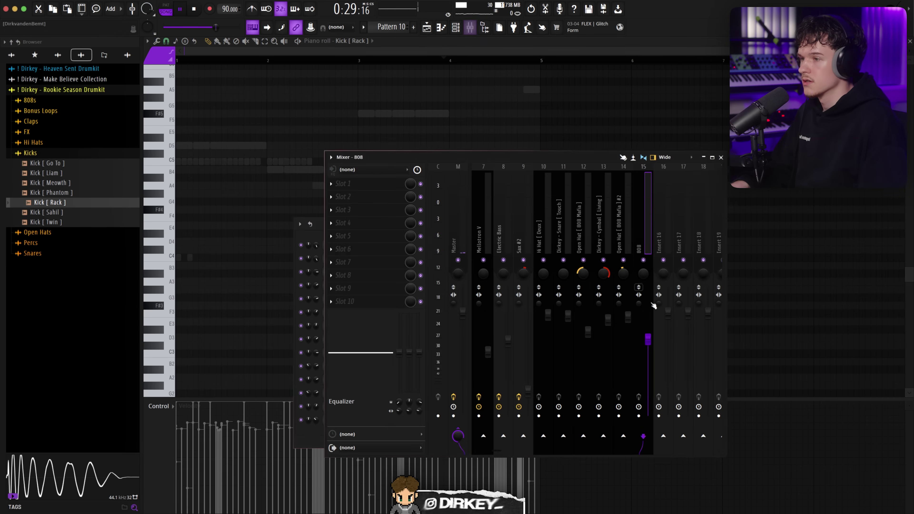
pyautogui.press('space')
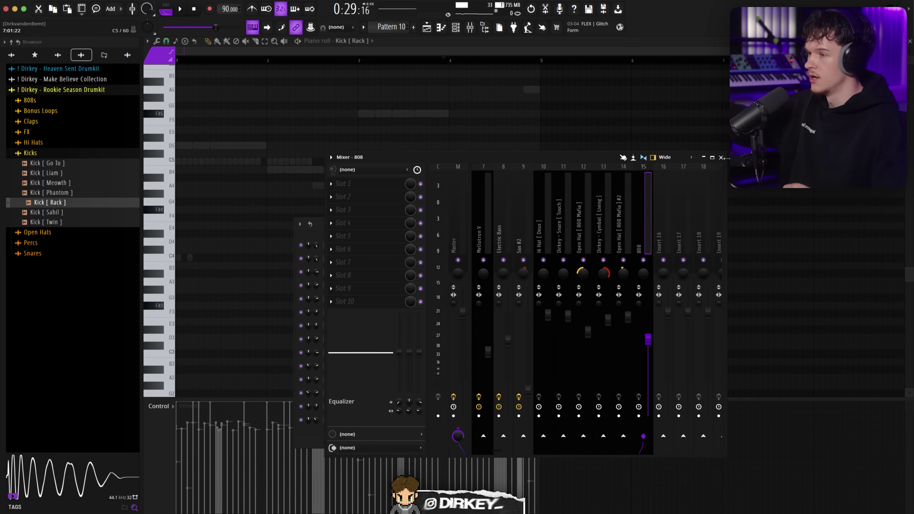
pyautogui.press('space')
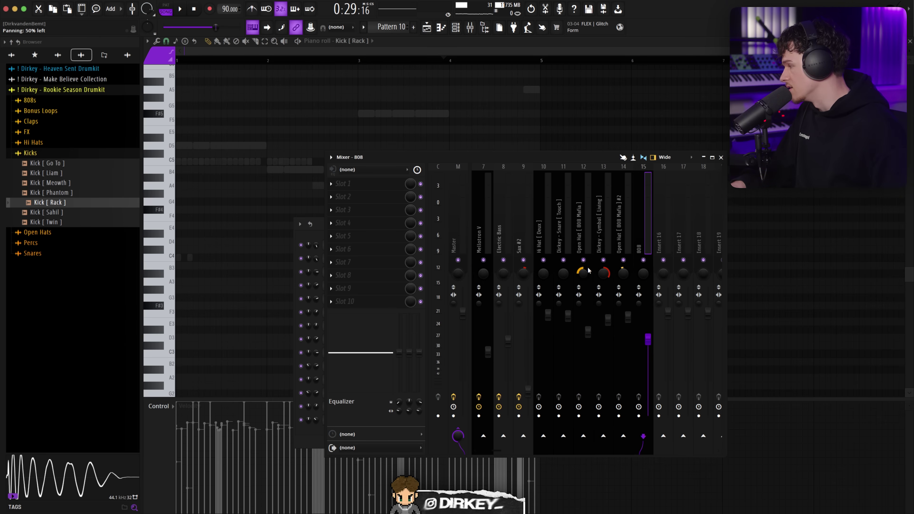
pyautogui.press('space')
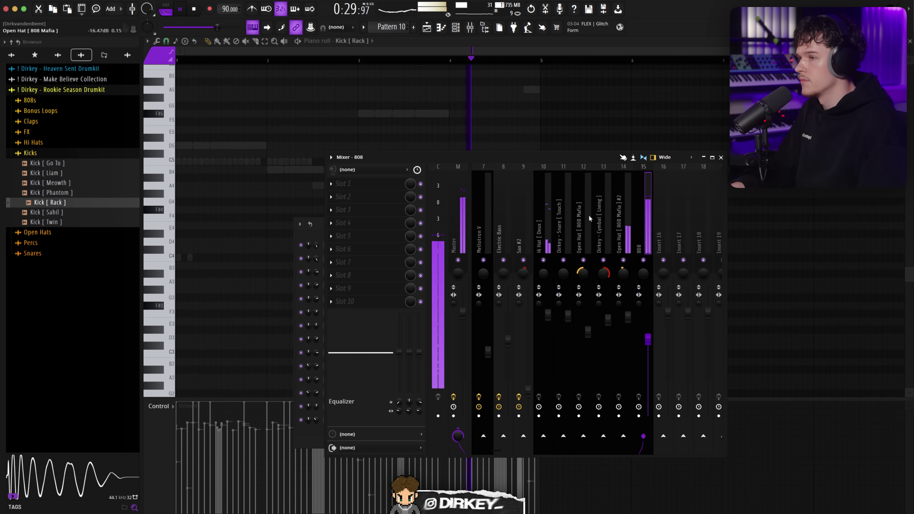
# Step: In the Kick [ Rack ] piano roll, place one-step C5 kicks on steps 1, 4 and 7 of bar 1
pyautogui.press('F9')
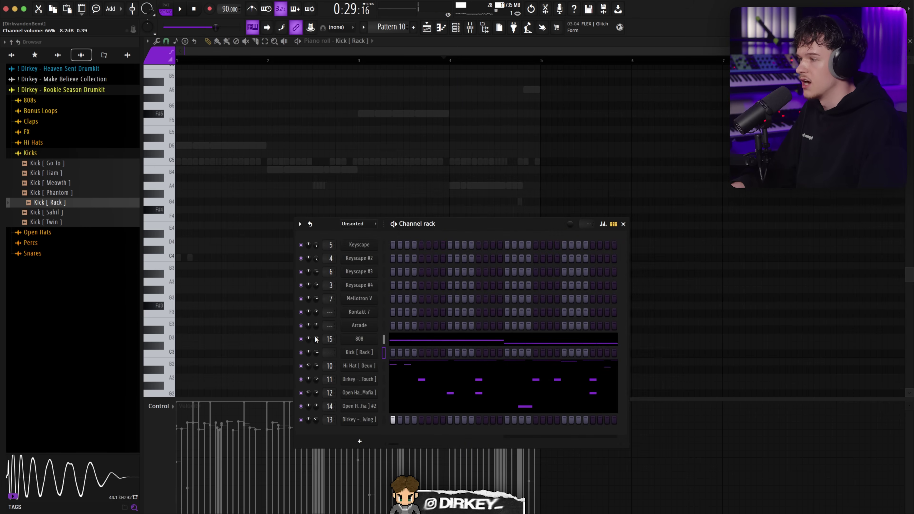
pyautogui.rightClick(361, 353)
pyautogui.click(386, 353)
pyautogui.rightClick(370, 352)
pyautogui.click(385, 353)
pyautogui.click(181, 160)
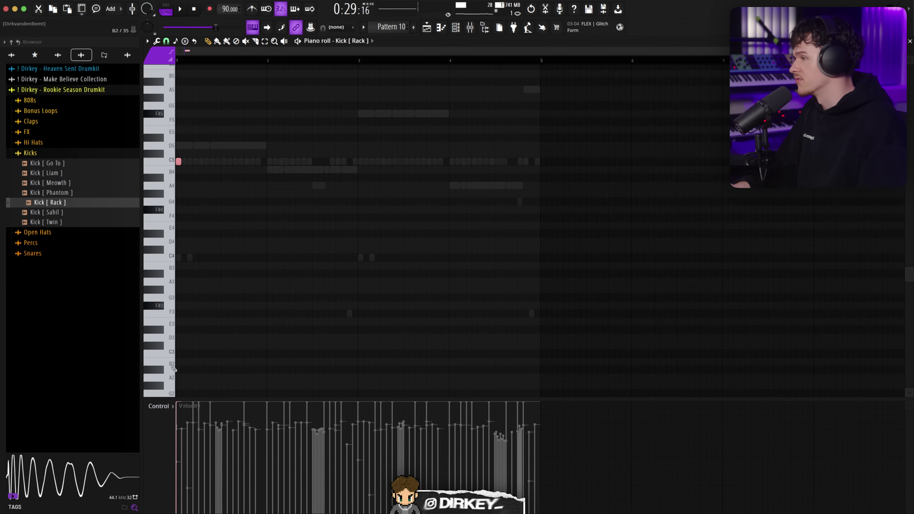
pyautogui.scroll(3, 187, 60)
pyautogui.click(203, 161)
pyautogui.press('space')
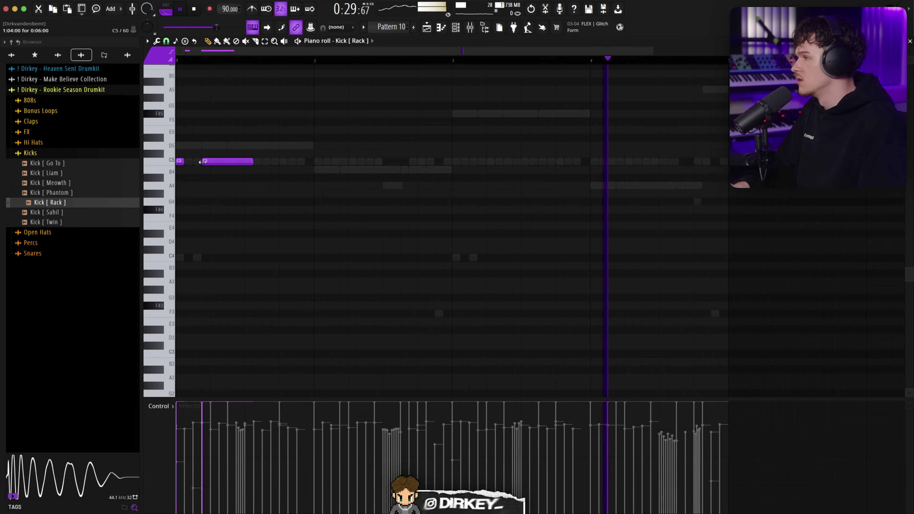
pyautogui.moveTo(252, 161); pyautogui.dragTo(212, 161)
pyautogui.click(231, 161)
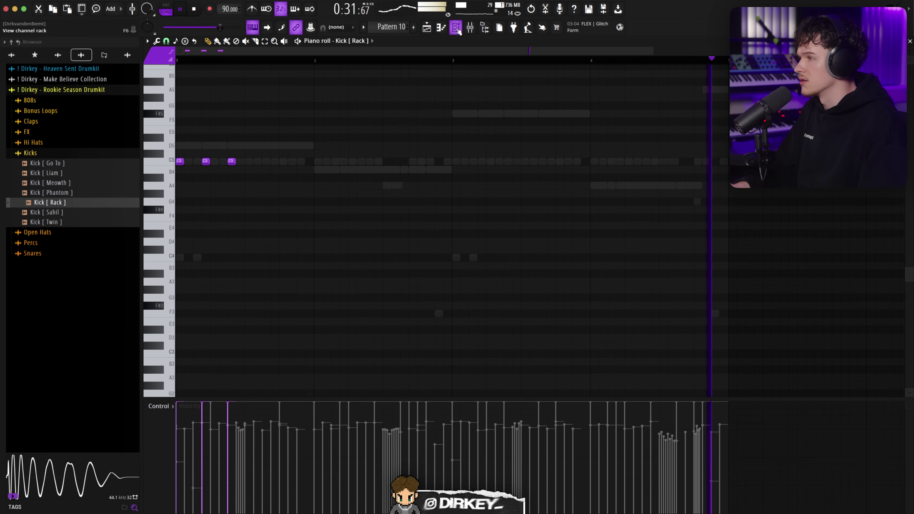
# Step: Place one-step C5 kicks on steps 1, 4, 11 and 14 of bar 2
pyautogui.click(317, 160)
pyautogui.click(344, 161)
pyautogui.click(404, 161)
pyautogui.click(430, 161)
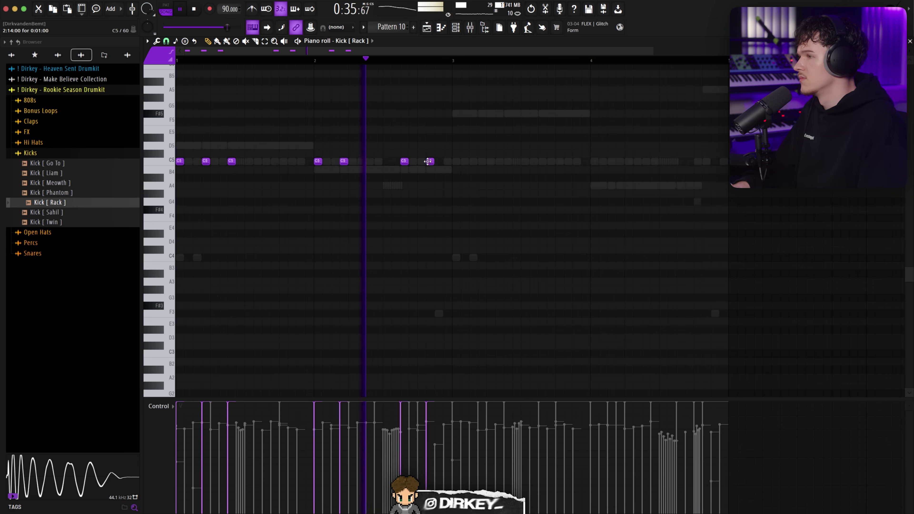
pyautogui.moveTo(404, 160); pyautogui.dragTo(411, 160)
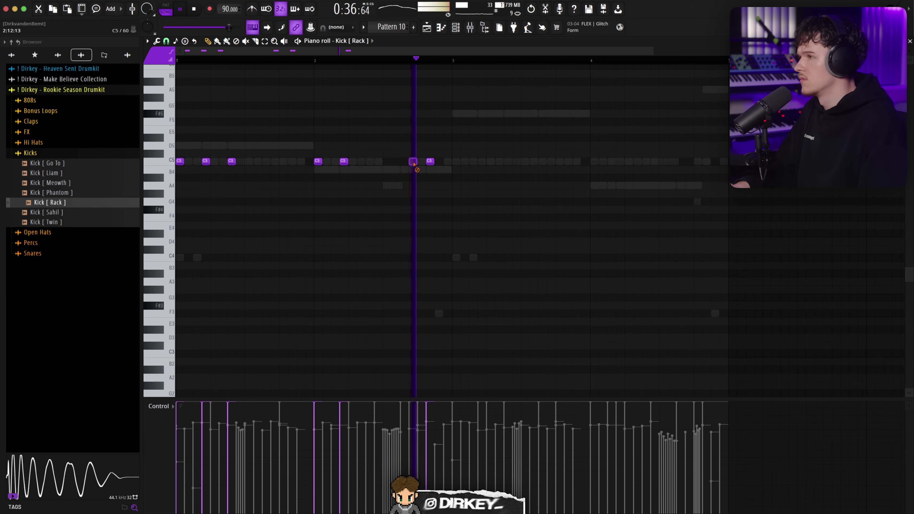
pyautogui.click(405, 161)
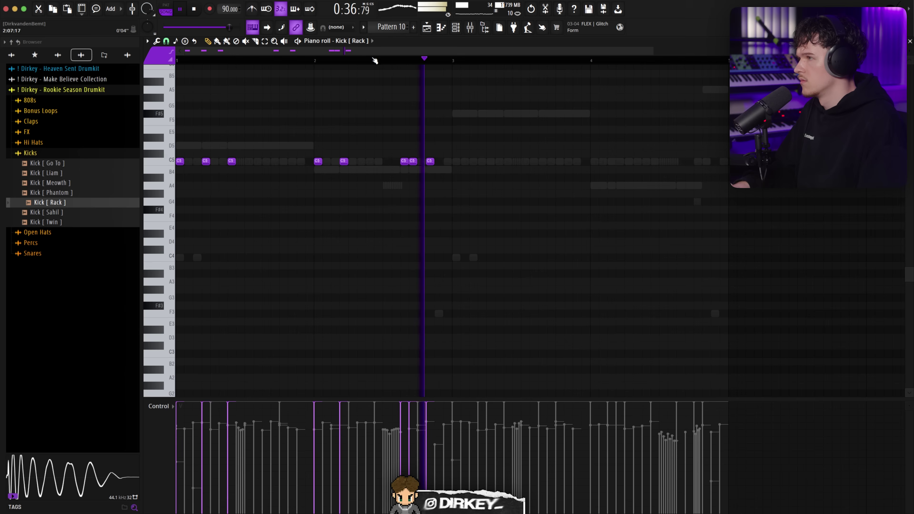
pyautogui.rightClick(412, 160)
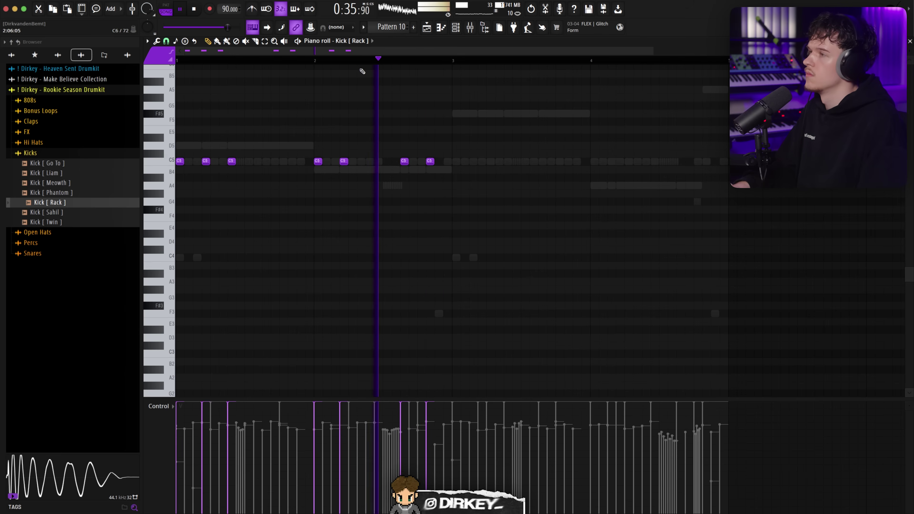
# Step: Place one-step C5 kicks on steps 1, 4, 7 and 11 of bar 3
pyautogui.click(456, 162)
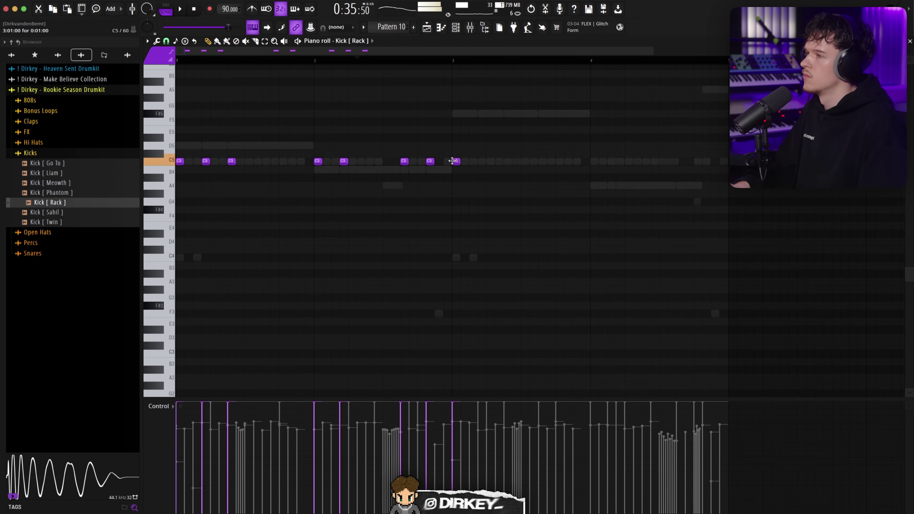
pyautogui.click(482, 161)
pyautogui.click(507, 161)
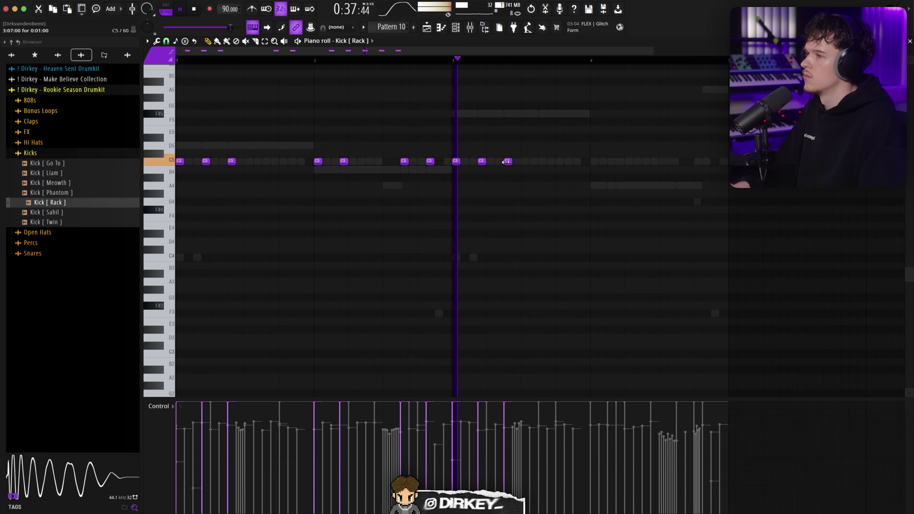
pyautogui.click(542, 161)
# Step: Place C5 kicks on steps 1, 3 and 4 of bar 4 and delete the off-pitch notes around step 3
pyautogui.click(593, 161)
pyautogui.click(619, 161)
pyautogui.click(592, 61)
pyautogui.click(610, 154)
pyautogui.click(610, 167)
pyautogui.press('space')
pyautogui.press('space')
pyautogui.rightClick(610, 168)
pyautogui.rightClick(611, 153)
pyautogui.press('space')
pyautogui.press('space')
pyautogui.click(611, 161)
pyautogui.press('space')
pyautogui.press('space')
# Step: Try bar 4's third kick on step 5 instead of step 4
pyautogui.rightClick(620, 161)
pyautogui.click(622, 162)
pyautogui.press('space')
pyautogui.press('space')
pyautogui.press('space')
pyautogui.rightClick(621, 162)
pyautogui.press('space')
pyautogui.click(627, 161)
pyautogui.press('space')
pyautogui.press('space')
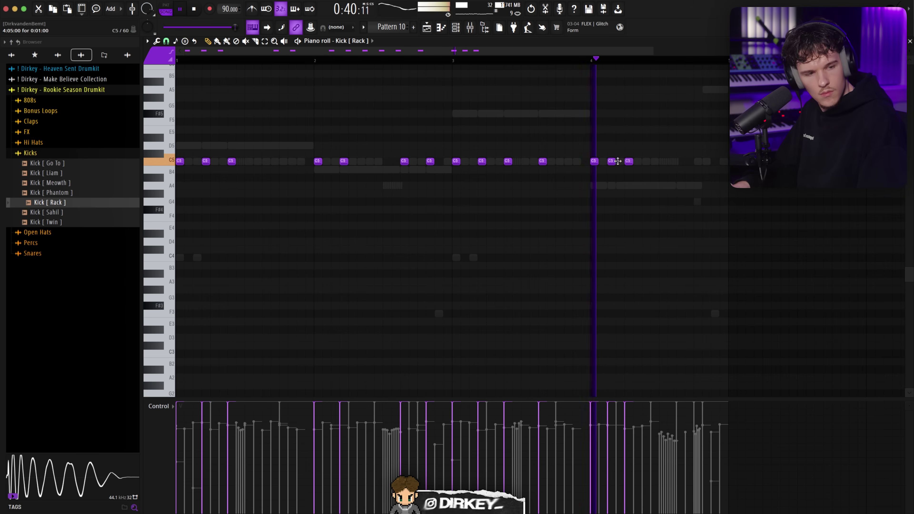
# Step: Delete bar 4's kick on step 5 and return the opening kicks to steps 1, 3 and 4
pyautogui.press('space')
pyautogui.press('space')
pyautogui.rightClick(613, 162)
pyautogui.rightClick(628, 163)
pyautogui.click(613, 161)
pyautogui.press('space')
pyautogui.press('space')
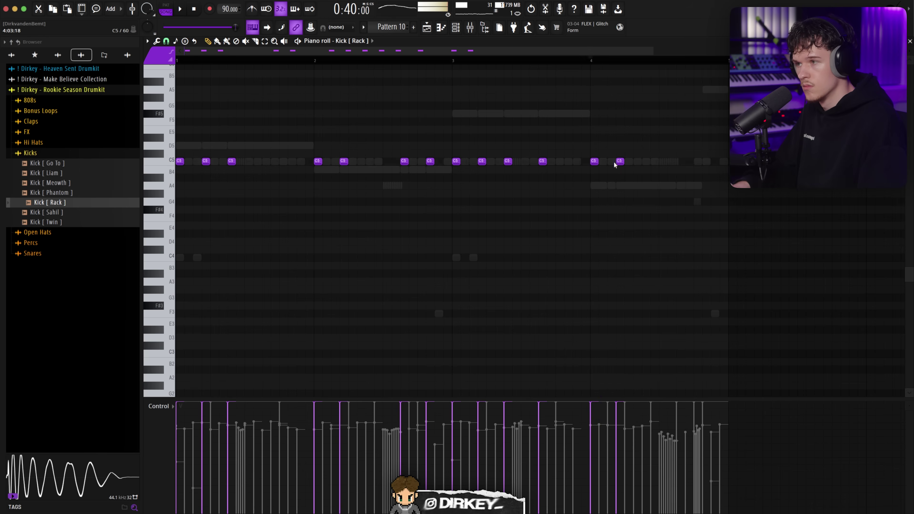
# Step: Add C5 kicks on steps 11 and 14 of bar 4 while the pattern plays
pyautogui.press('space')
pyautogui.click(679, 161)
pyautogui.click(705, 167)
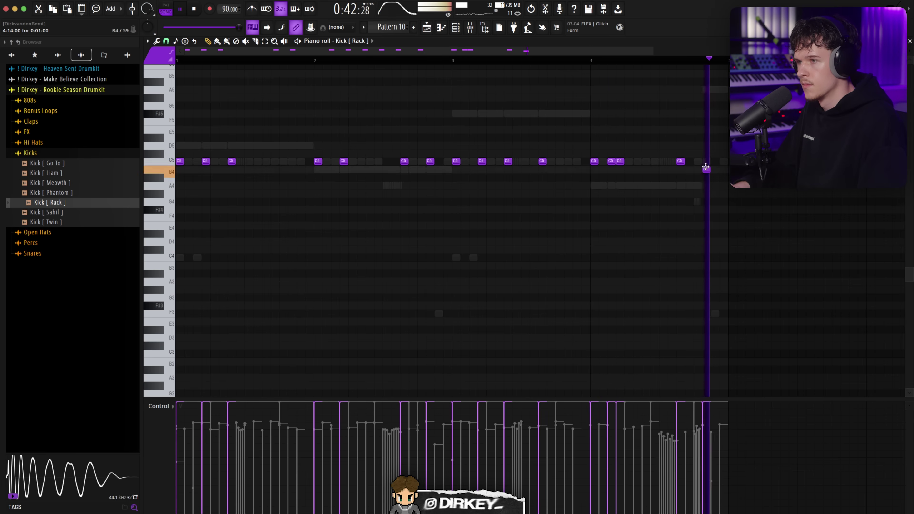
pyautogui.hscroll(1, 669, 90)
pyautogui.click(641, 59)
pyautogui.rightClick(688, 167)
pyautogui.click(688, 164)
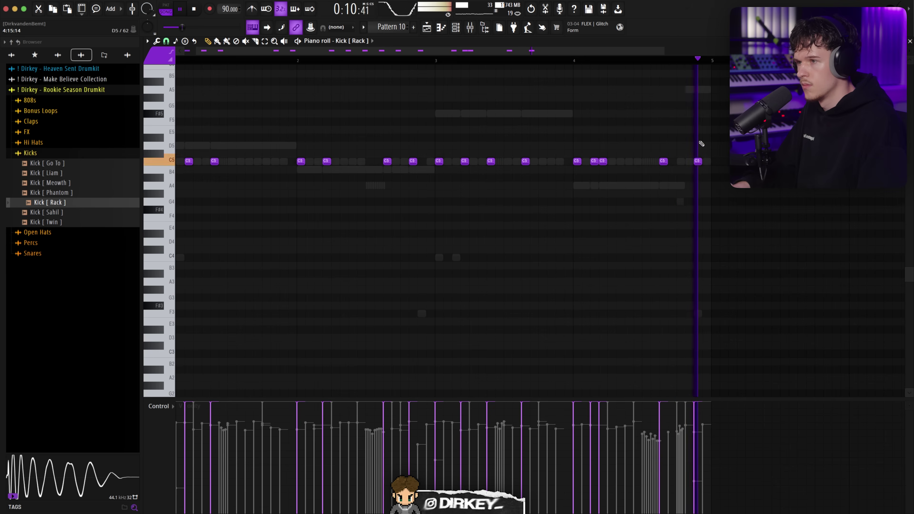
pyautogui.click(688, 163)
pyautogui.moveTo(679, 161); pyautogui.dragTo(670, 161)
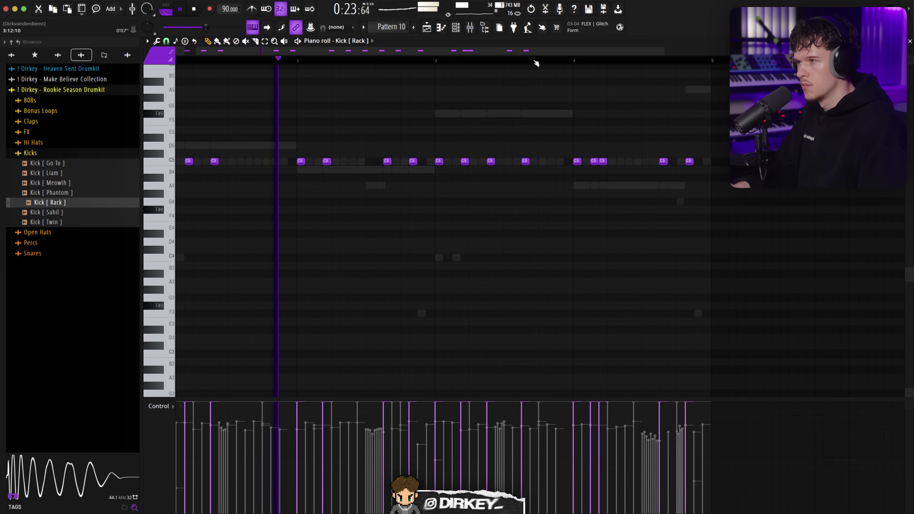
# Step: Try an extra C5 kick on step 16 of bar 3
pyautogui.scroll(-1, 536, 52)
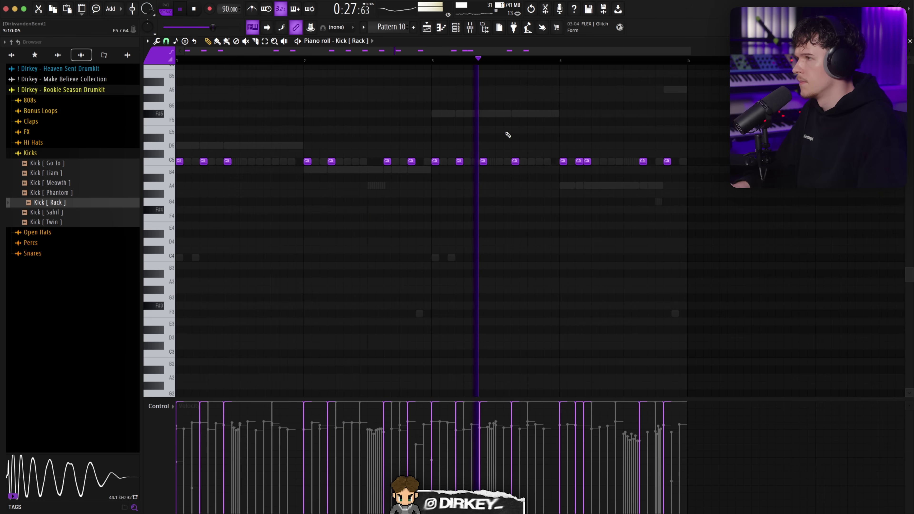
pyautogui.click(553, 161)
pyautogui.rightClick(553, 161)
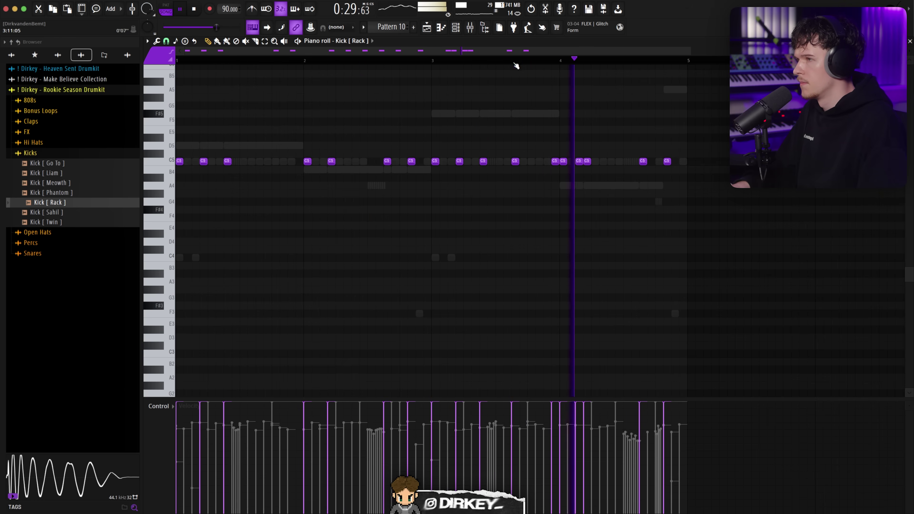
# Step: Delete bar 4's kick on step 4 and add one on step 7, keeping the kick on step 11
pyautogui.rightClick(587, 162)
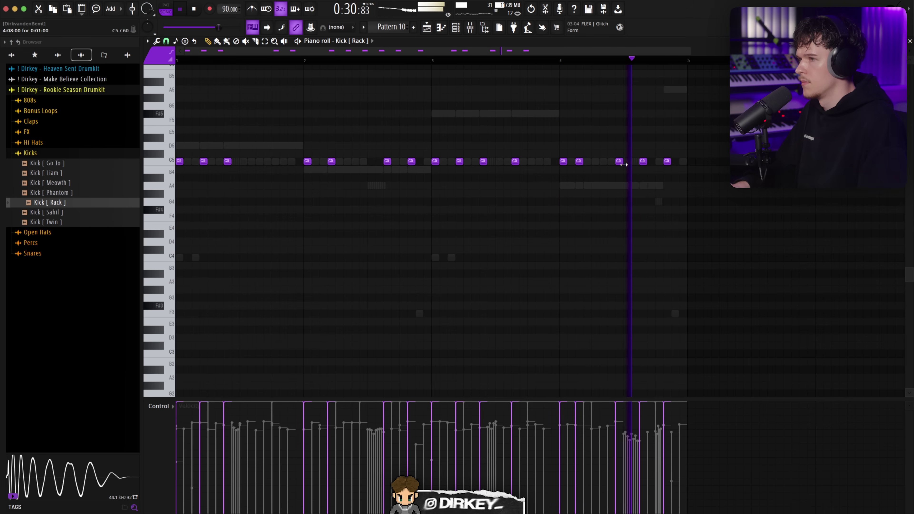
pyautogui.click(609, 161)
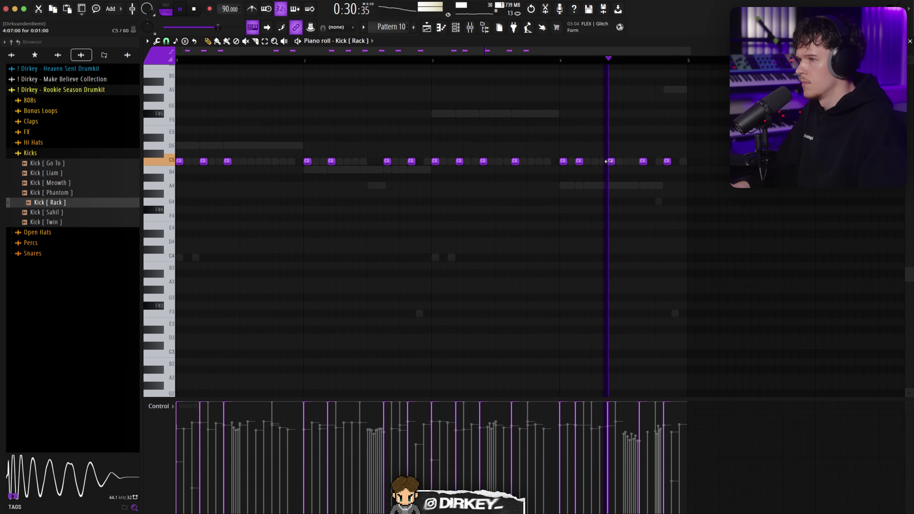
pyautogui.rightClick(645, 161)
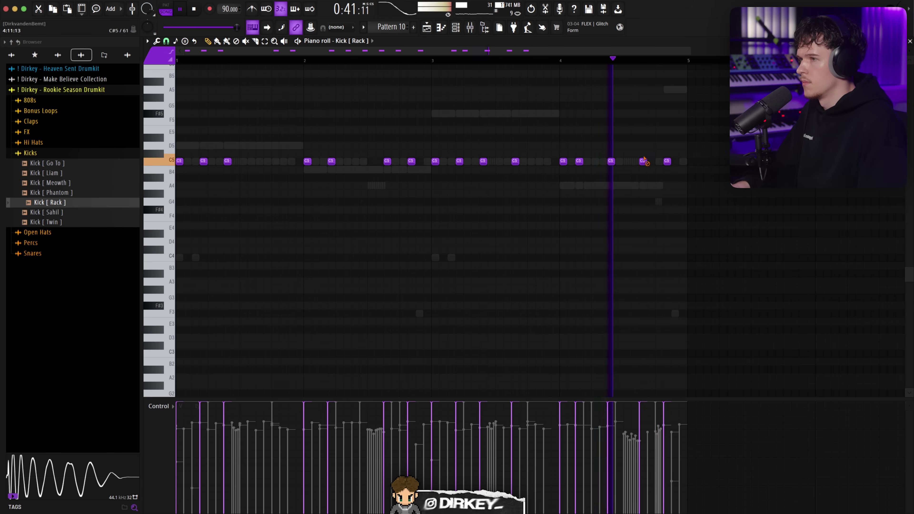
pyautogui.click(653, 161)
pyautogui.moveTo(652, 162); pyautogui.dragTo(643, 162)
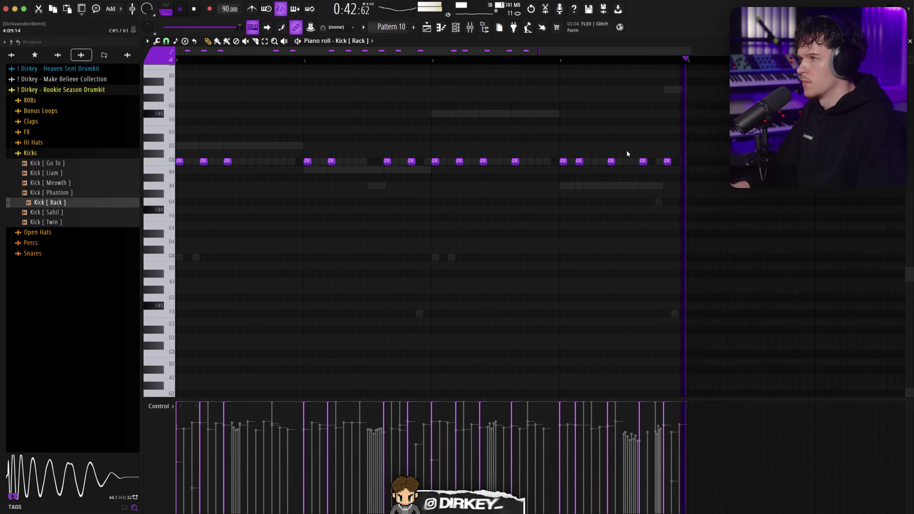
# Step: Route the Kick [ Rack ] channel to mixer track 16 and slightly raise the 808 track's volume
pyautogui.press('F6')
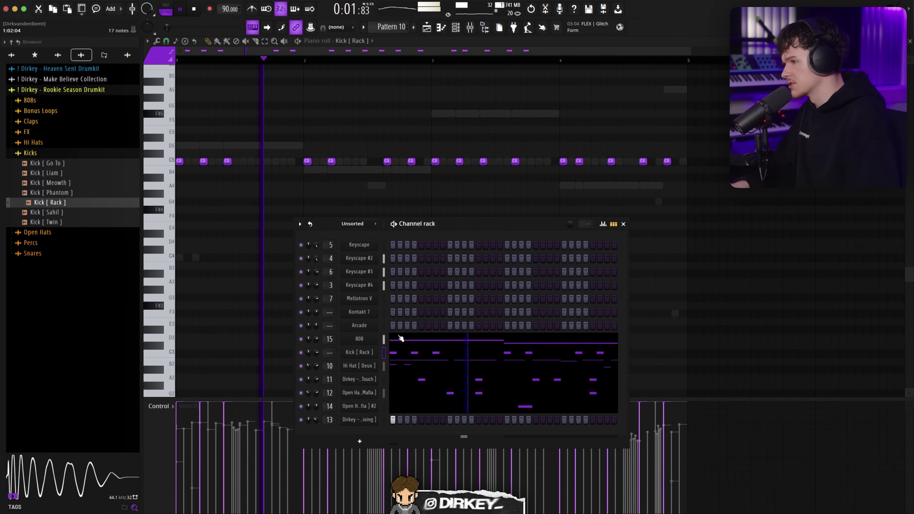
pyautogui.press('F9')
pyautogui.click(648, 340)
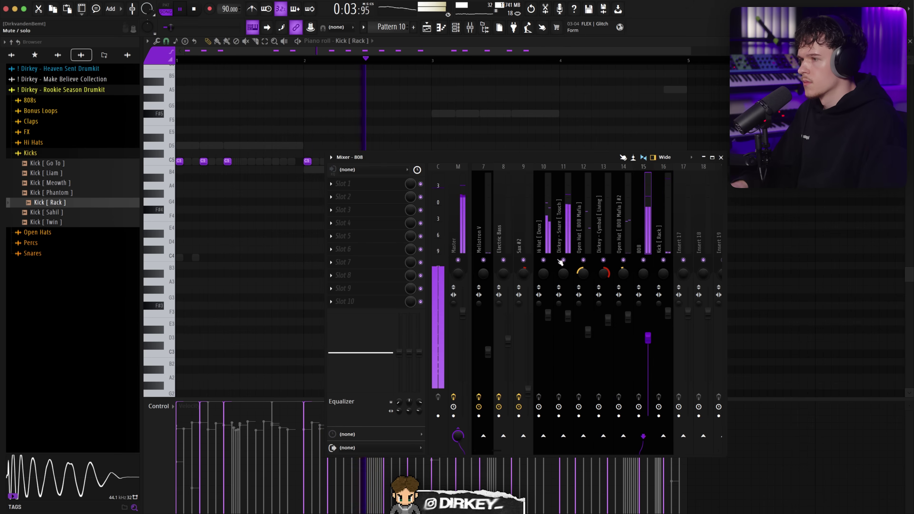
# Step: Slightly lower the volume of the Kick [ Rack ] mixer track while the pattern plays
pyautogui.scroll(6, 475, 262)
pyautogui.scroll(-9, 476, 262)
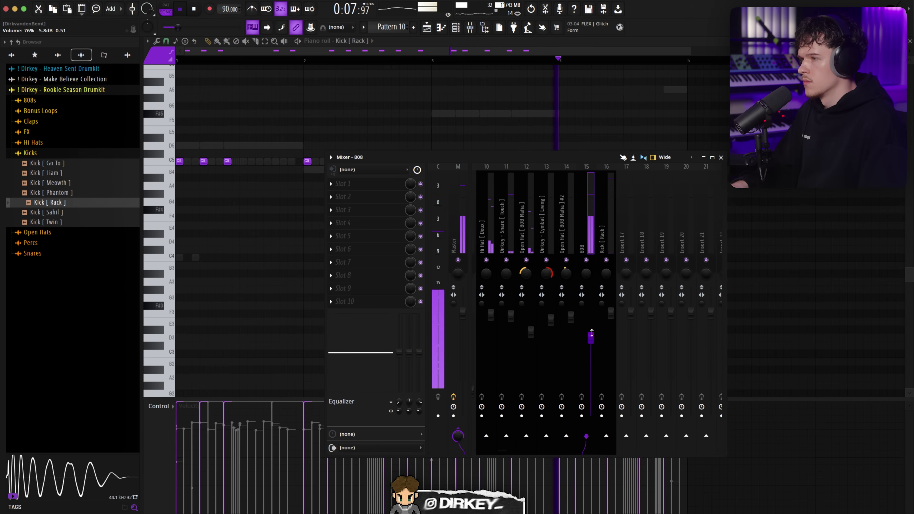
pyautogui.click(611, 316)
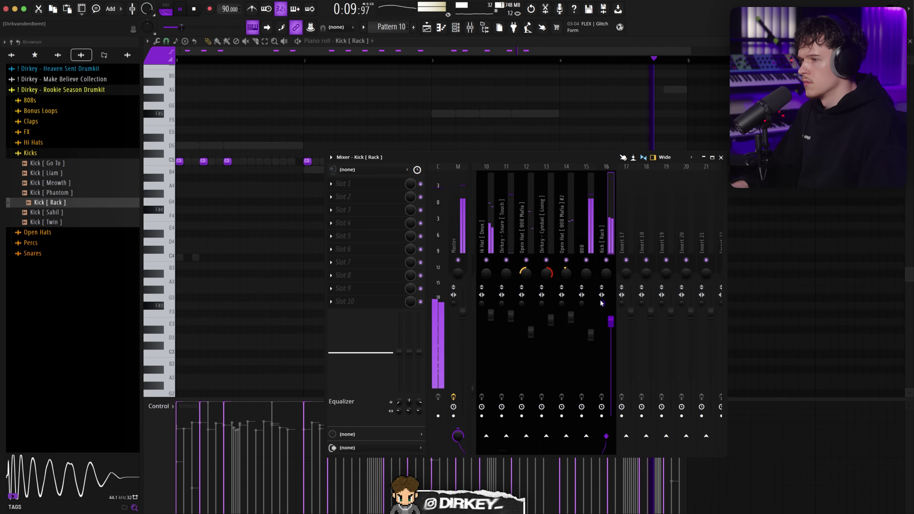
pyautogui.scroll(1, 611, 316)
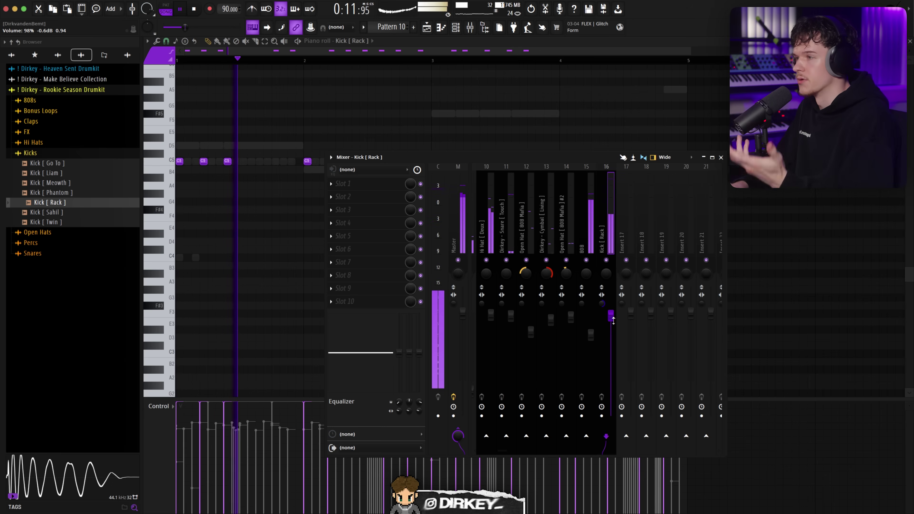
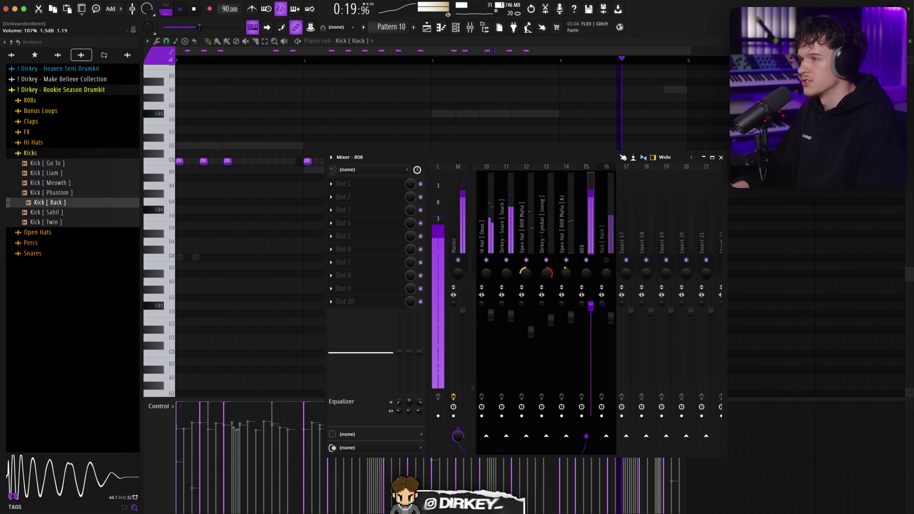
# Step: Undo the trial volume boost on the 808 mixer track and unmute the Kick [ Rack ] track
pyautogui.moveTo(592, 305); pyautogui.dragTo(592, 308)
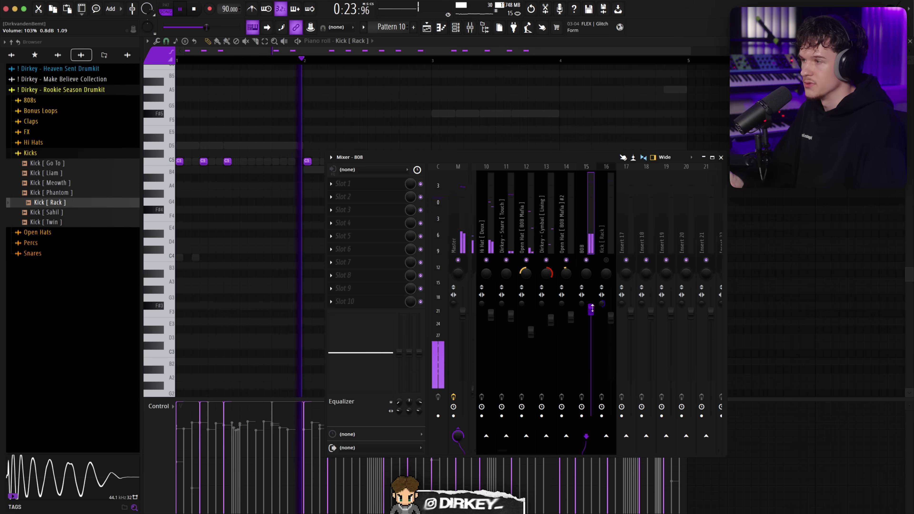
pyautogui.hotkey('ctrl', 'z')
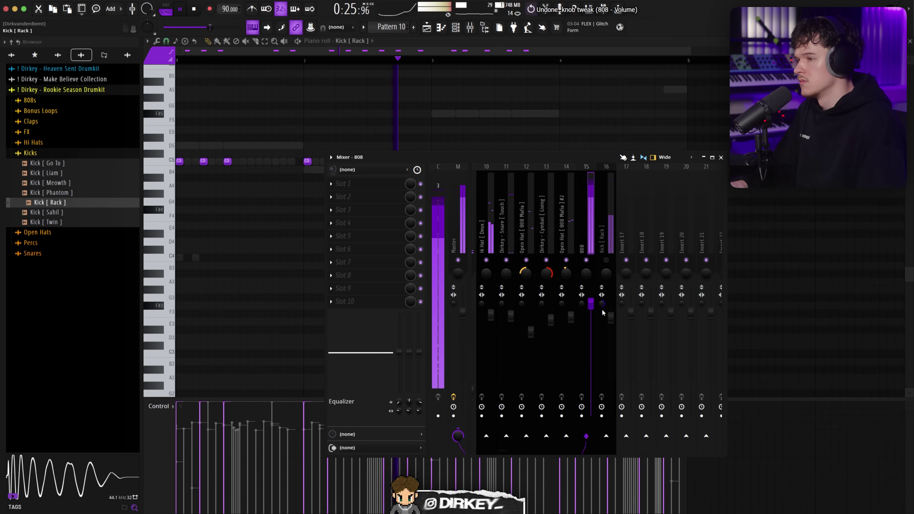
pyautogui.click(608, 260)
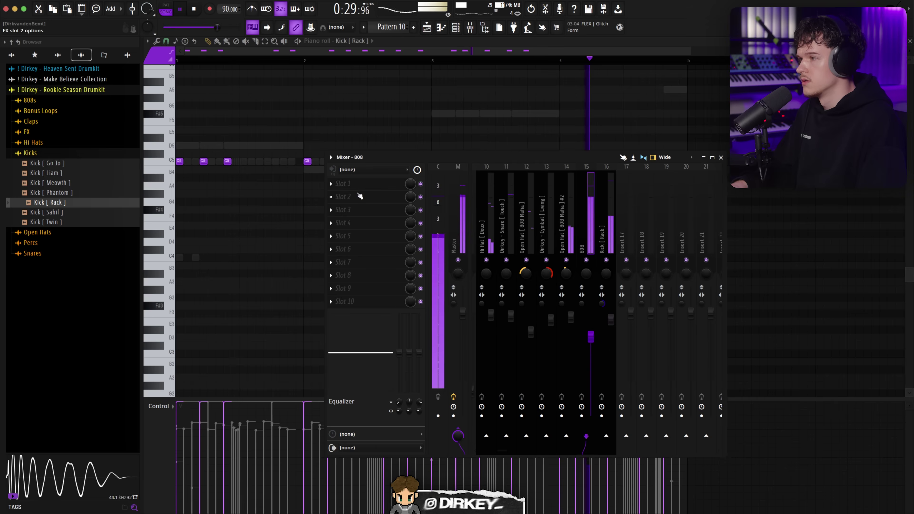
# Step: Load Fruity Limiter in slot 2 of the 808 mixer track and sidechain the Kick [ Rack ] track to it
pyautogui.click(374, 198)
pyautogui.click(479, 200)
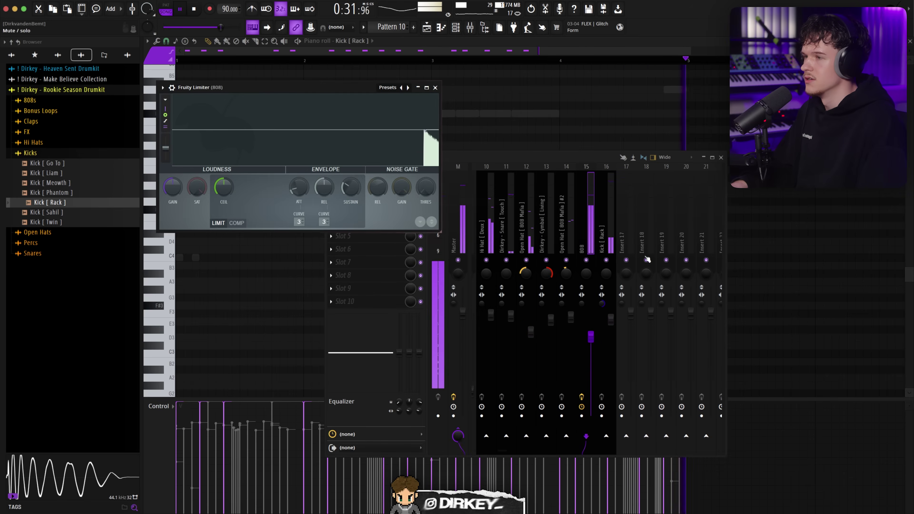
pyautogui.click(606, 216)
pyautogui.rightClick(586, 435)
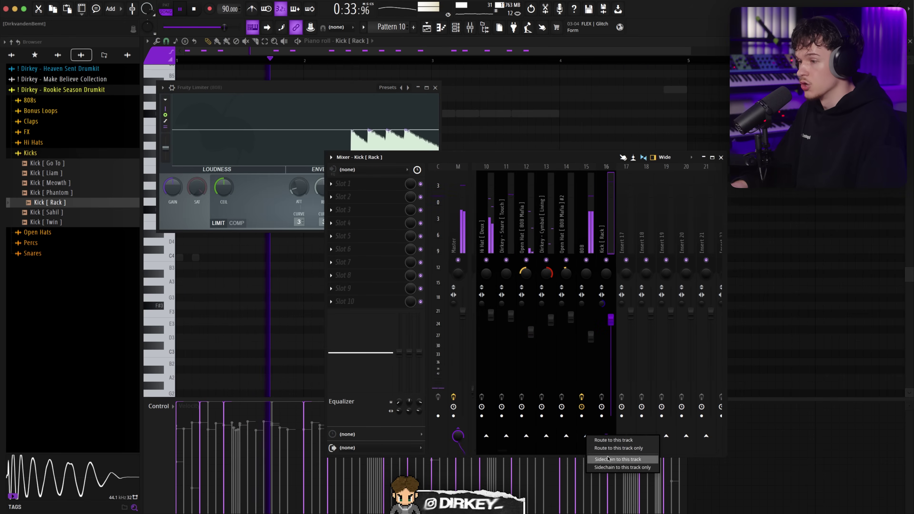
pyautogui.click(607, 460)
# Step: Try the 808's Fruity Limiter in COMP mode with sidechain input 1, adjusting its threshold and release
pyautogui.click(587, 237)
pyautogui.click(247, 230)
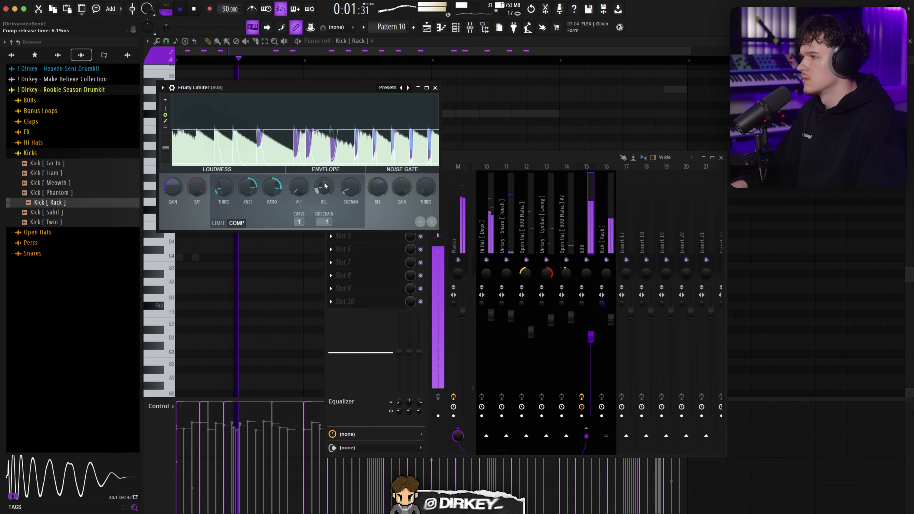
pyautogui.moveTo(324, 181); pyautogui.dragTo(325, 190)
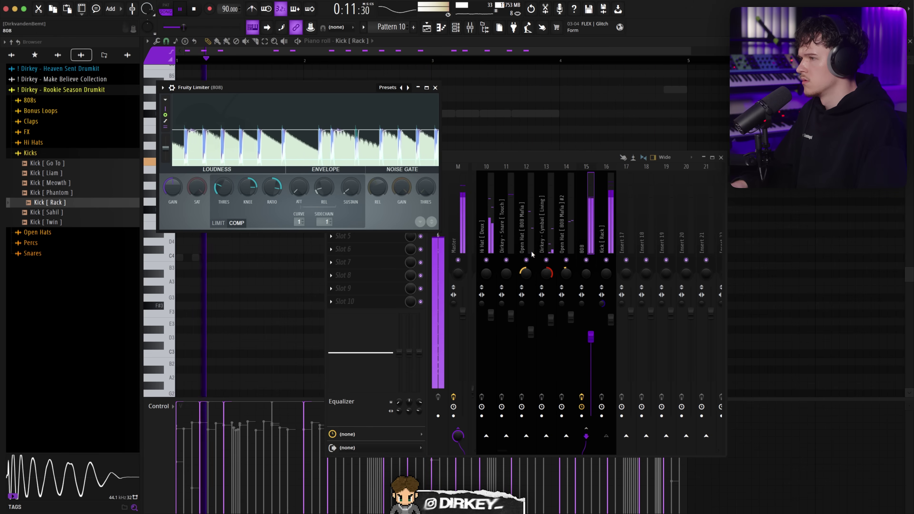
# Step: Close the Fruity Limiter, bypass it for comparison and remove it from slot 2 of the 808 track
pyautogui.click(435, 88)
pyautogui.click(420, 197)
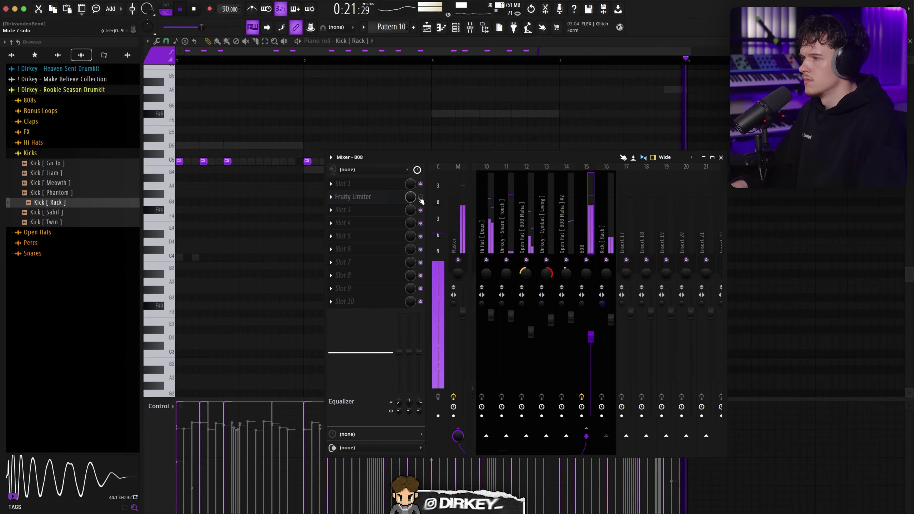
pyautogui.click(331, 197)
pyautogui.click(344, 216)
# Step: Slightly lower the volumes of the Hi Hat [ Deux ] and Open Hat [ 808 Mafia ] #2 mixer tracks
pyautogui.moveTo(501, 450); pyautogui.dragTo(487, 452)
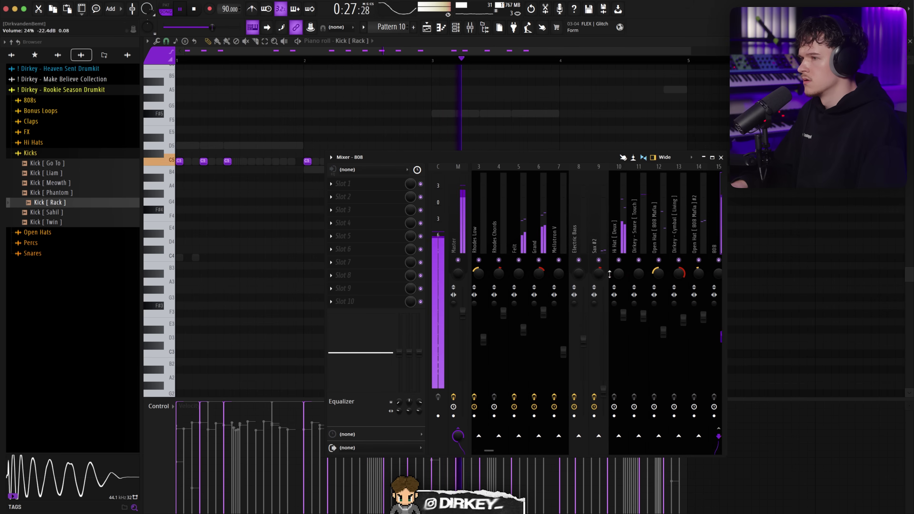
pyautogui.click(619, 310)
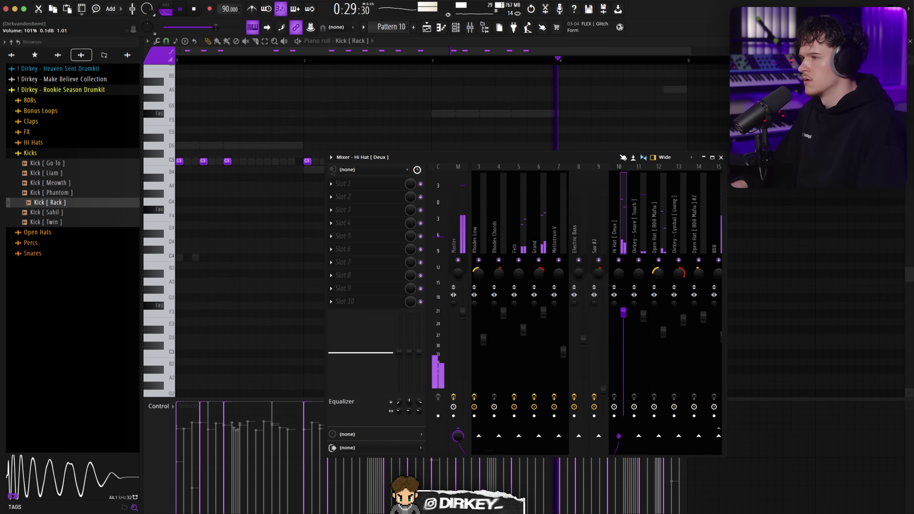
pyautogui.moveTo(620, 312); pyautogui.dragTo(619, 318)
pyautogui.moveTo(490, 450); pyautogui.dragTo(500, 450)
pyautogui.click(540, 223)
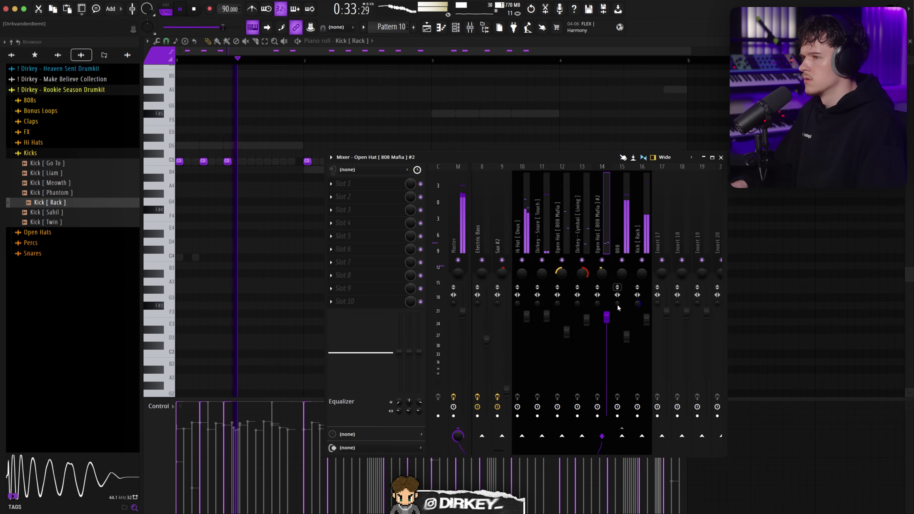
pyautogui.moveTo(606, 318); pyautogui.dragTo(606, 323)
# Step: Slightly lower the 808 mixer track's volume and fine-tune the Kick [ Rack ] track's level
pyautogui.click(634, 224)
pyautogui.click(619, 245)
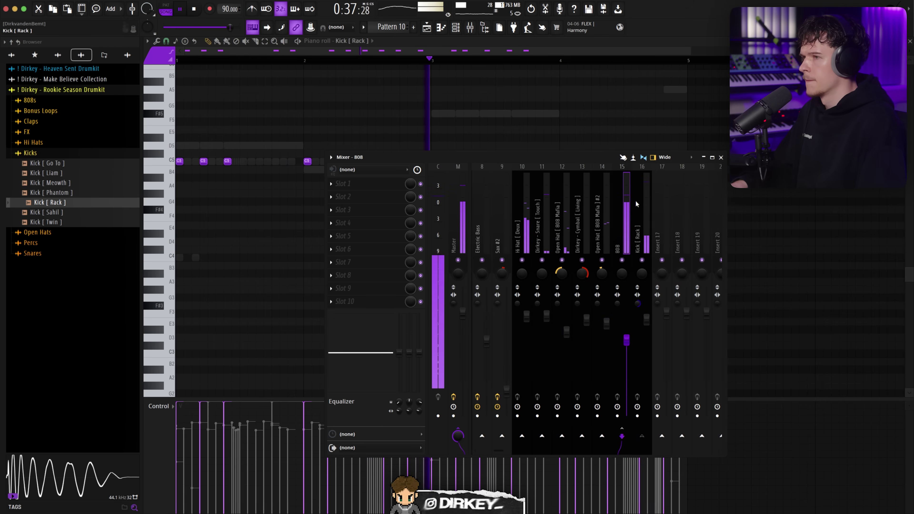
pyautogui.moveTo(646, 301); pyautogui.dragTo(646, 320)
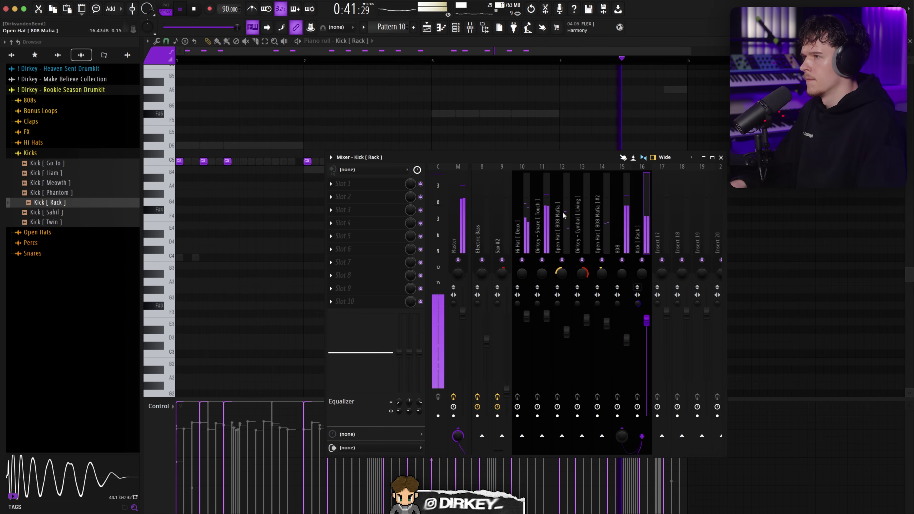
# Step: Bring up the channel rack and collapse the Kicks folder in the Rookie Season Drumkit
pyautogui.press('F9')
pyautogui.scroll(-2, 416, 61)
pyautogui.press('F6')
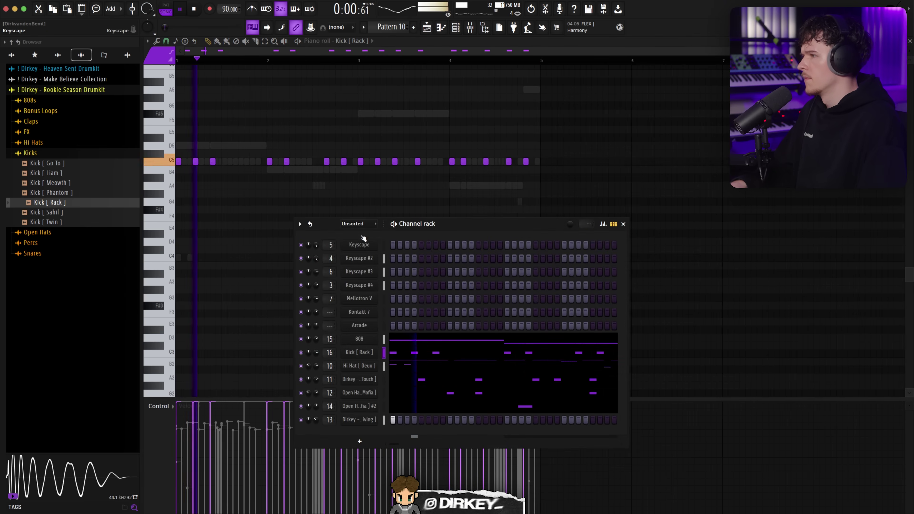
pyautogui.press('F5')
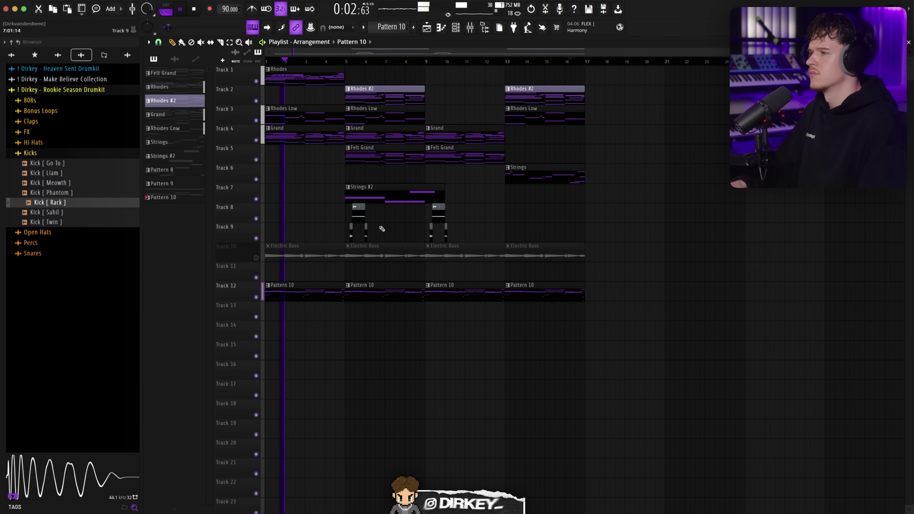
pyautogui.click(456, 29)
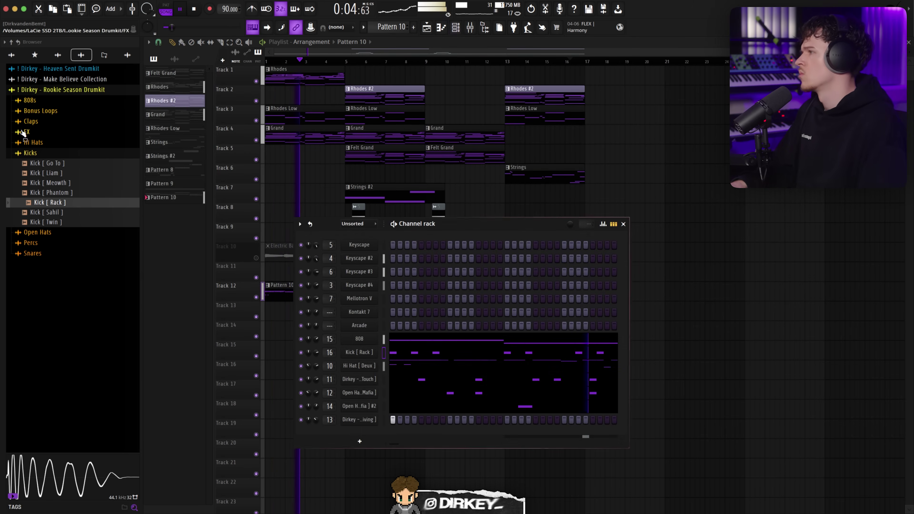
pyautogui.click(49, 89)
pyautogui.doubleClick(45, 90)
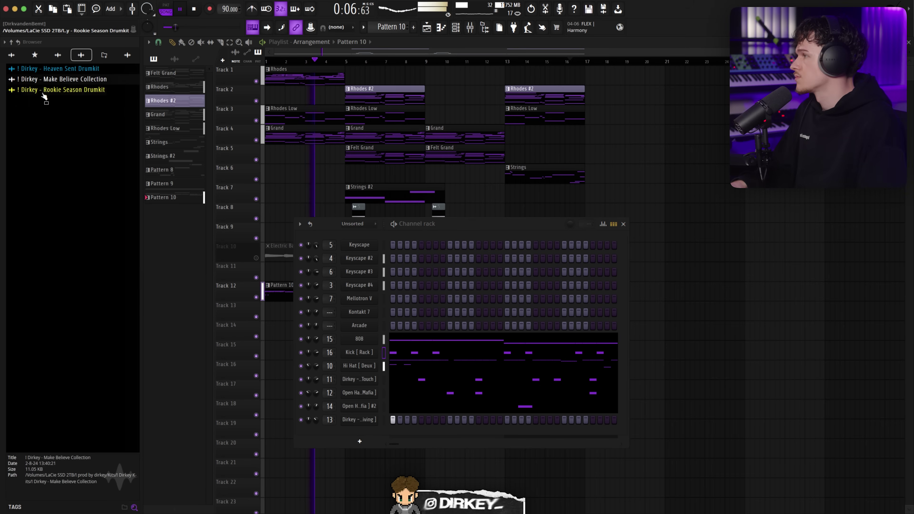
pyautogui.click(41, 90)
pyautogui.click(37, 163)
pyautogui.click(35, 155)
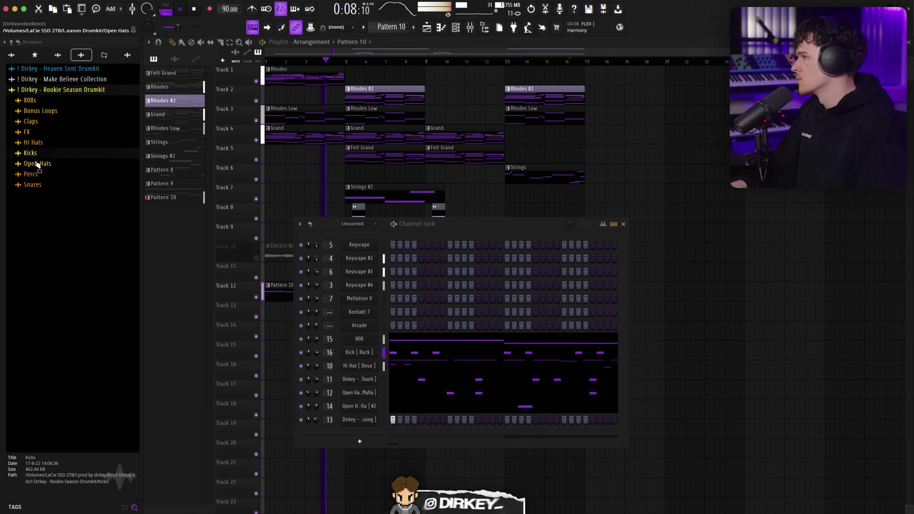
# Step: Audition samples in the Rookie Season Percs folder and load Perc [ No Auto ] as a new channel
pyautogui.click(46, 177)
pyautogui.click(54, 224)
pyautogui.click(59, 244)
pyautogui.click(63, 254)
pyautogui.click(59, 263)
pyautogui.click(58, 255)
pyautogui.click(58, 263)
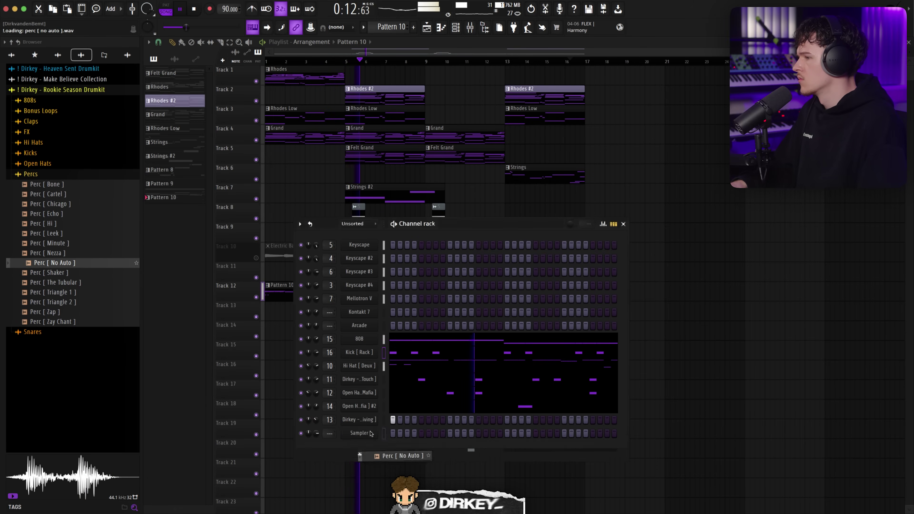
pyautogui.moveTo(372, 434); pyautogui.dragTo(373, 434)
# Step: In the Perc [ No Auto ] piano roll, add three C5 notes on steps 14 to 16 of bar 1
pyautogui.rightClick(374, 433)
pyautogui.click(391, 386)
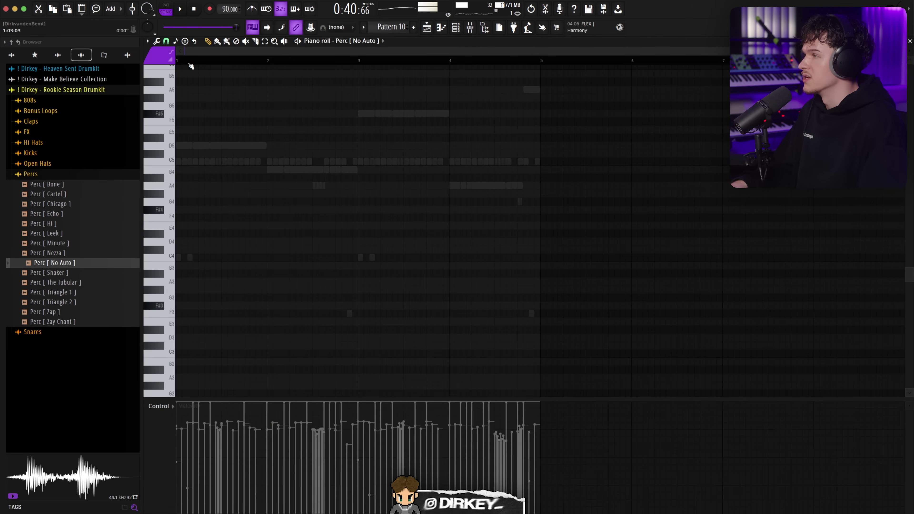
pyautogui.scroll(4, 192, 50)
pyautogui.click(166, 42)
pyautogui.click(178, 62)
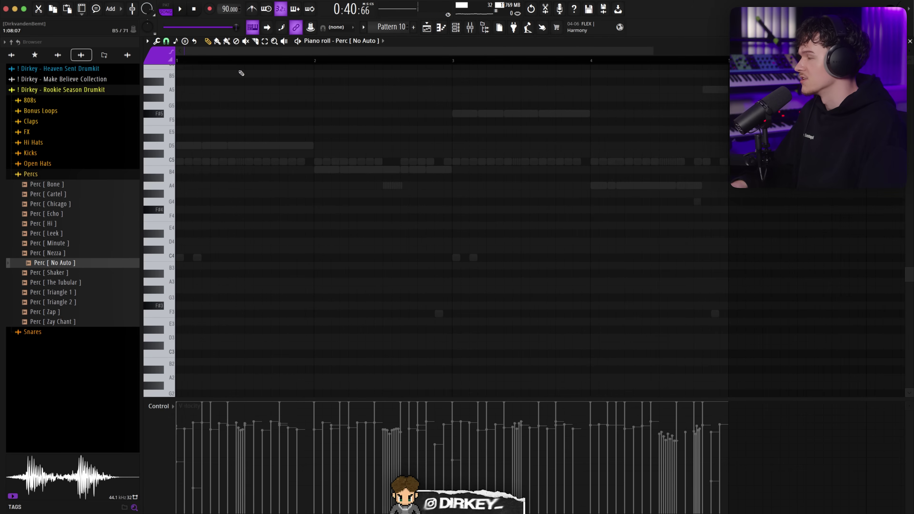
pyautogui.press('space')
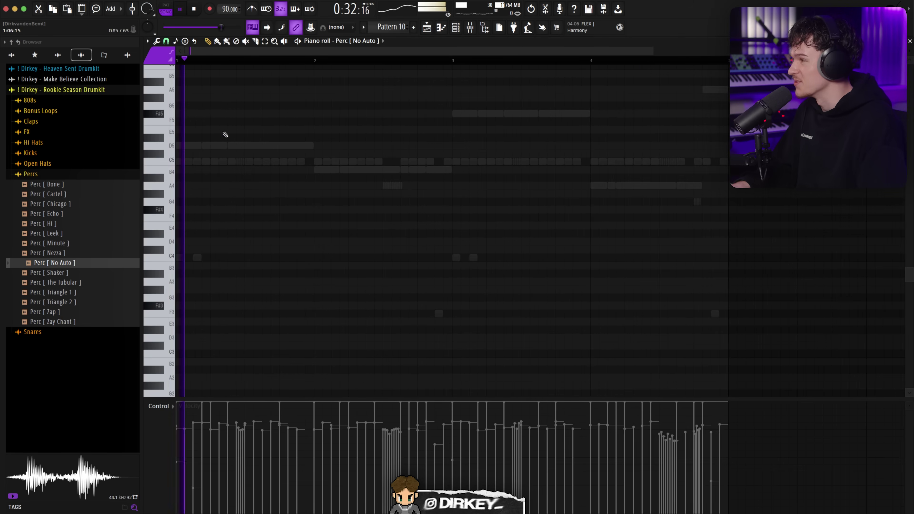
pyautogui.click(295, 161)
pyautogui.click(300, 162)
pyautogui.click(309, 162)
# Step: Duplicate the three Perc [ No Auto ] notes from the end of bar 1 to the end of bar 3
pyautogui.press('super+a')
pyautogui.keyDown('super'); pyautogui.click(446, 83); pyautogui.keyUp('super')
pyautogui.moveTo(454, 61); pyautogui.dragTo(176, 61)
pyautogui.press('super+b')
# Step: Route the Perc [ No Auto ] channel to mixer track 17 and close the mixer
pyautogui.press('F6')
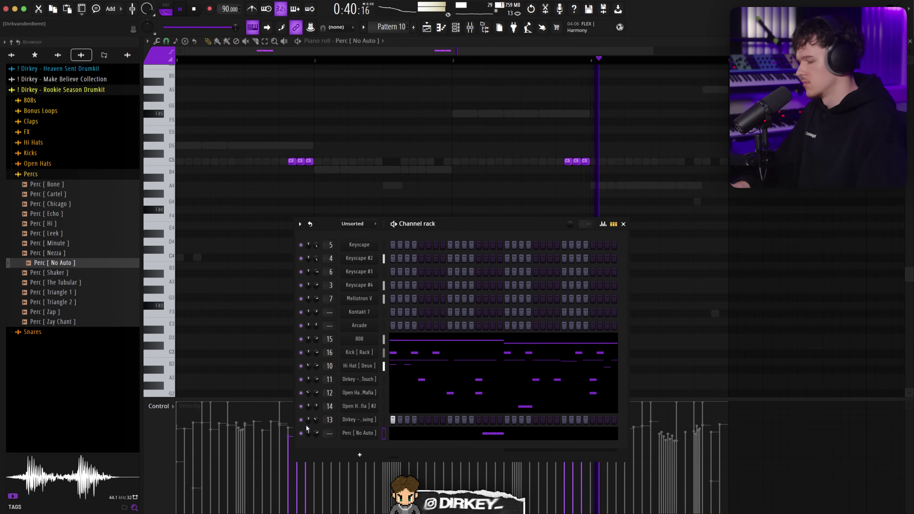
pyautogui.press('F6')
pyautogui.press('F9')
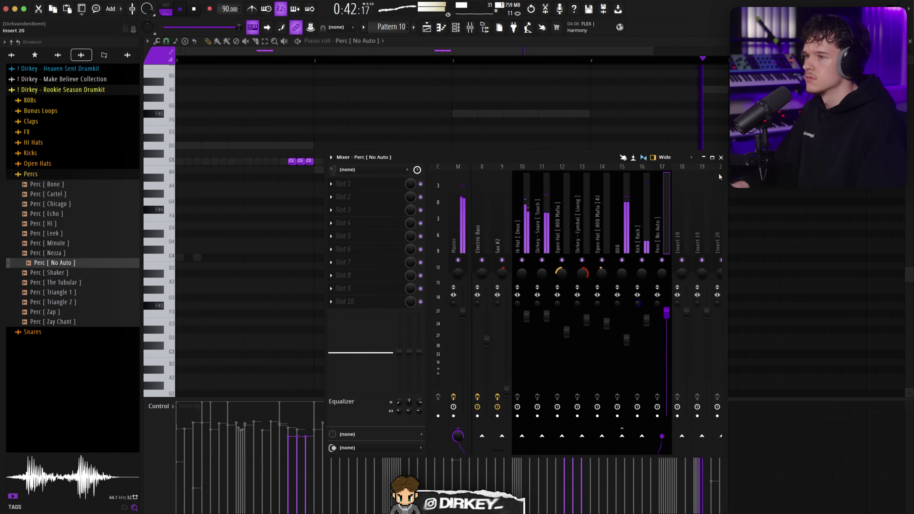
pyautogui.click(721, 157)
# Step: Load Snare [ 2024 ] from the Heaven Sent Drumkit's Snares folder as a new channel in the rack
pyautogui.click(456, 28)
pyautogui.click(68, 69)
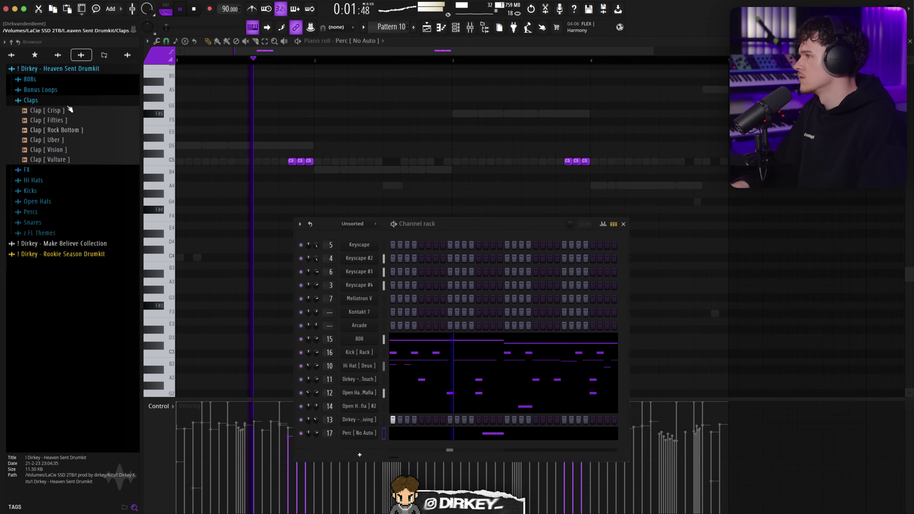
pyautogui.click(32, 222)
pyautogui.moveTo(47, 173); pyautogui.dragTo(367, 446)
# Step: In the Snare [ 2024 ] piano roll, place a C5 hit on step 2 of bar 1
pyautogui.rightClick(367, 446)
pyautogui.click(414, 387)
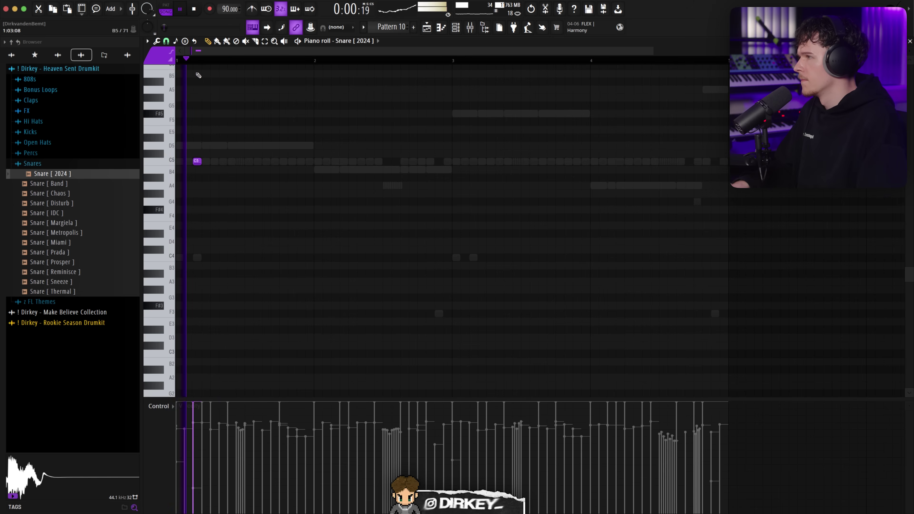
pyautogui.hotkey('shift', 'Left')
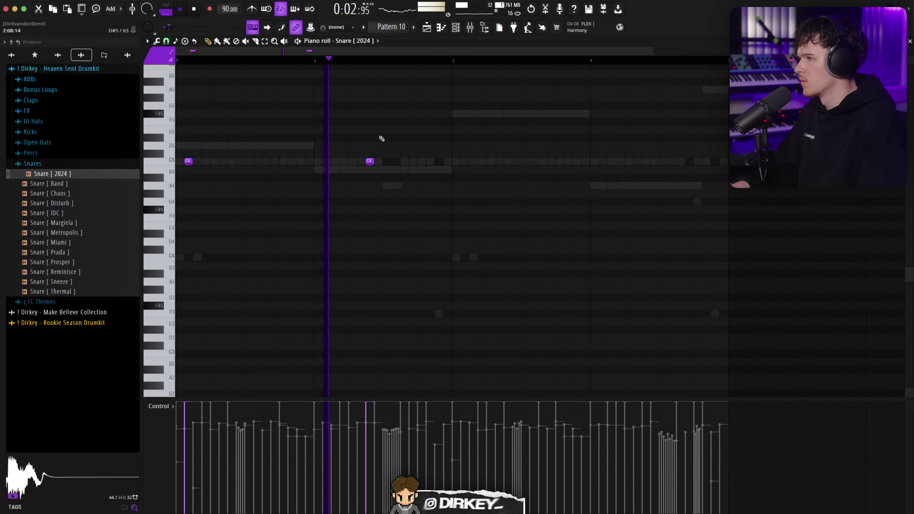
# Step: Replace a trial Snare [ 2024 ] hit on step 10 of bar 2 with C5 hits on steps 12 and 15
pyautogui.click(395, 160)
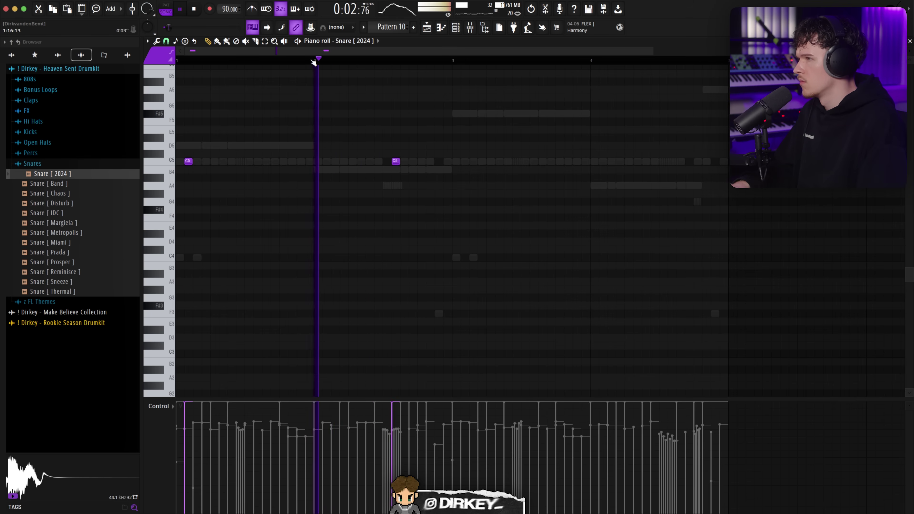
pyautogui.rightClick(397, 162)
pyautogui.click(413, 161)
pyautogui.click(431, 161)
pyautogui.moveTo(431, 161); pyautogui.dragTo(439, 161)
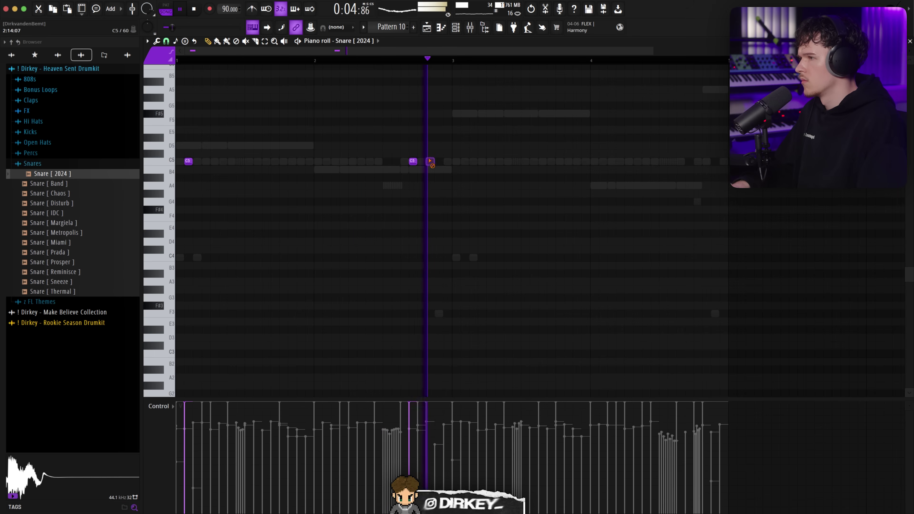
# Step: Duplicate the two-bar Snare [ 2024 ] phrase into bars 3 and 4 and restart playback
pyautogui.click(453, 60)
pyautogui.hotkey('ctrl', 'd')
pyautogui.press('space')
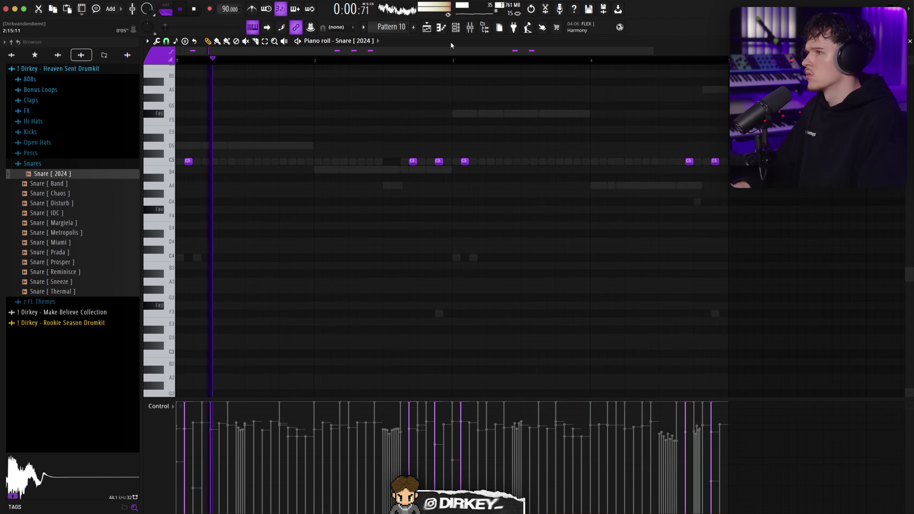
pyautogui.press('F6')
pyautogui.press('F6')
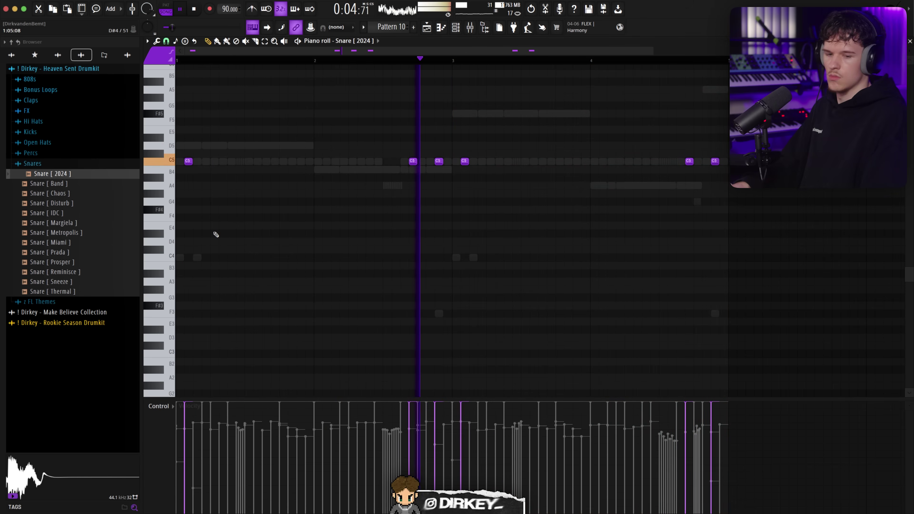
# Step: Remove the Snare [ 2024 ] hits on steps 12 and 15 of bar 2 and try a C5 hit on step 10 of bar 4
pyautogui.rightClick(414, 161)
pyautogui.rightClick(438, 161)
pyautogui.press('space')
pyautogui.scroll(-3, 393, 61)
pyautogui.click(166, 41)
pyautogui.click(325, 113)
pyautogui.rightClick(325, 114)
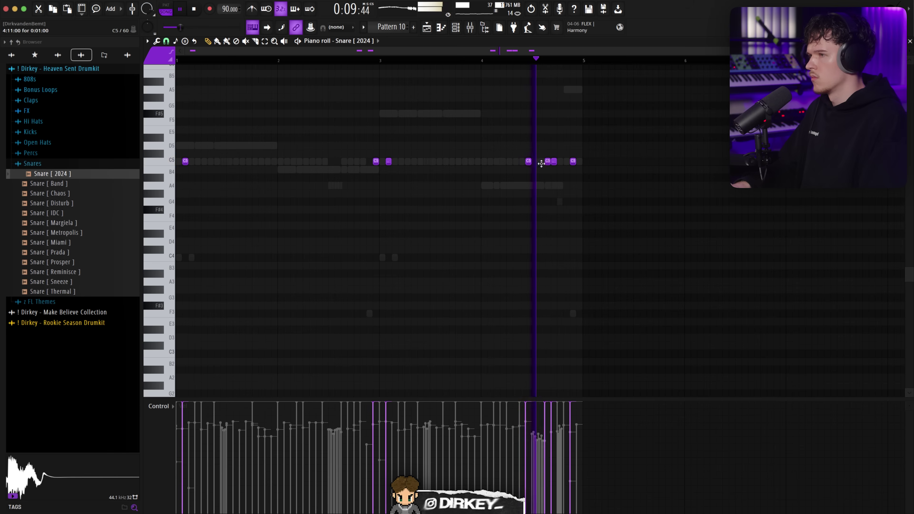
pyautogui.click(511, 59)
pyautogui.click(541, 161)
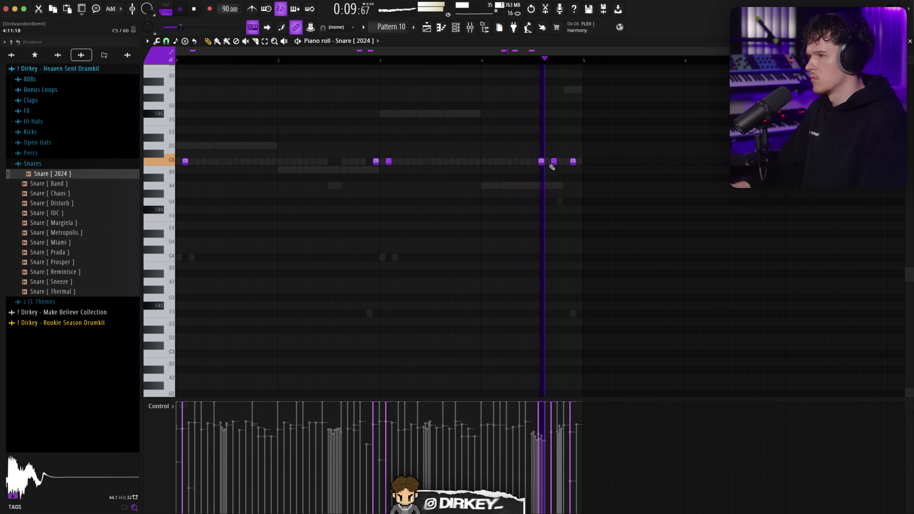
# Step: Place a C5 hit on step 10 of bar 2 and replace bars 3 and 4 with a duplicate of bars 1 and 2
pyautogui.click(336, 161)
pyautogui.moveTo(606, 134); pyautogui.dragTo(371, 180)
pyautogui.press('Delete')
pyautogui.moveTo(380, 61); pyautogui.dragTo(98, 82)
pyautogui.hotkey('ctrl', 'b')
# Step: Add C5 snare hits on step 16 of bars 2 and 4, plus one on step 14 of bar 4
pyautogui.click(376, 161)
pyautogui.click(579, 162)
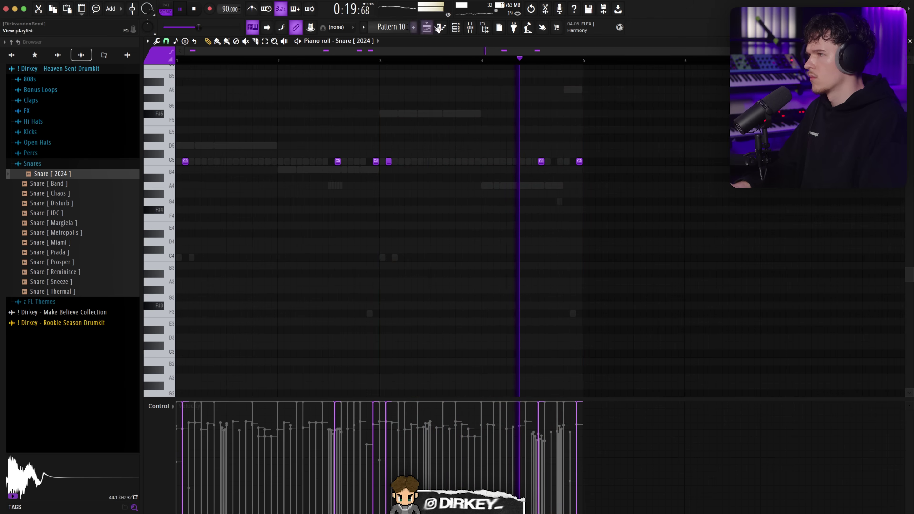
pyautogui.click(560, 162)
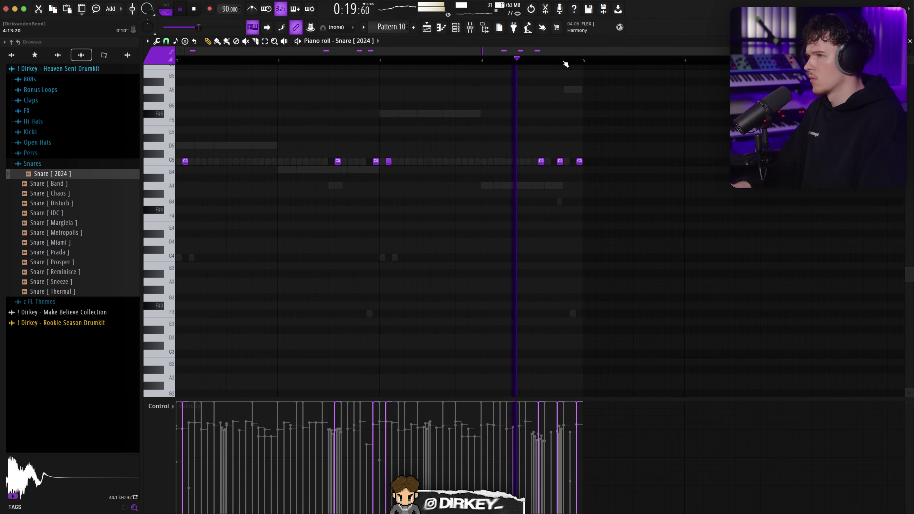
pyautogui.scroll(2, 565, 64)
pyautogui.moveTo(558, 160); pyautogui.dragTo(575, 150)
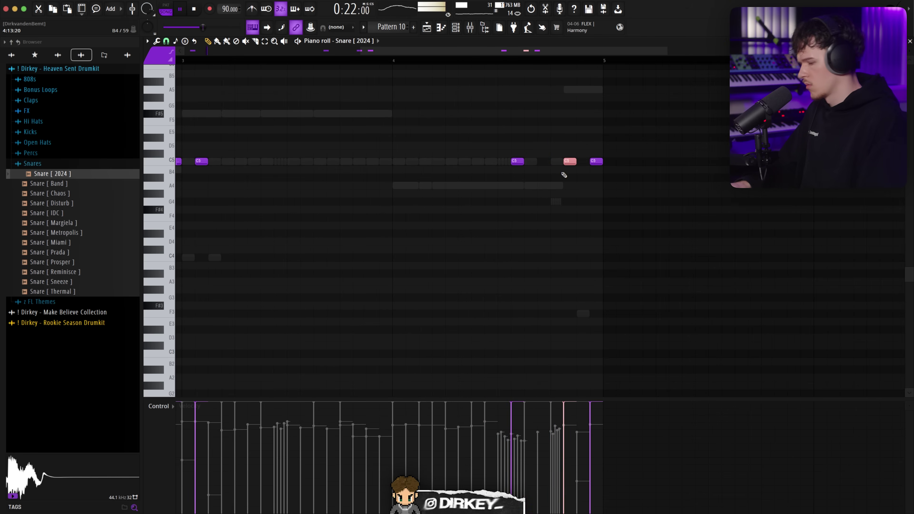
# Step: Try a rapid roll of chopped snare hits at the end of bar 4
pyautogui.press('Return')
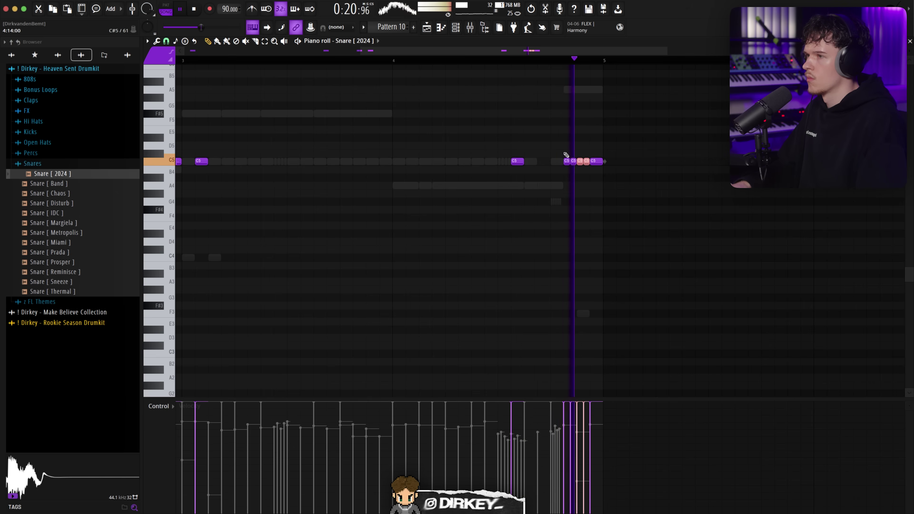
pyautogui.click(547, 61)
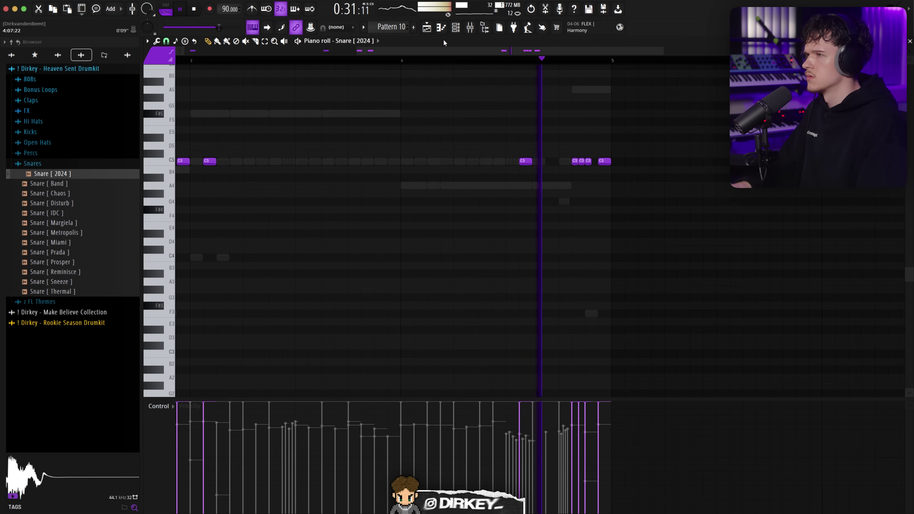
pyautogui.press('F6')
pyautogui.press('F6')
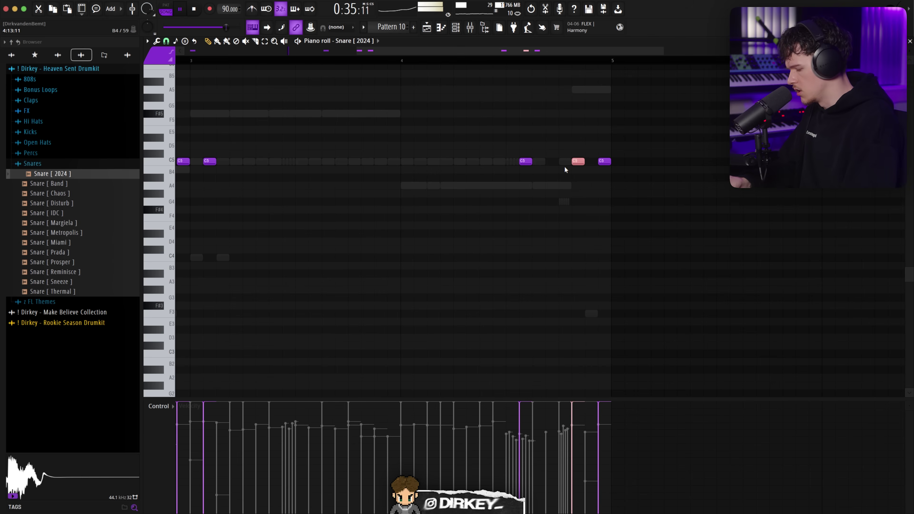
# Step: Chop the Snare [ 2024 ] hit on step 14 of bar 4 into two short hits with the chopper
pyautogui.hotkey('alt', 'u')
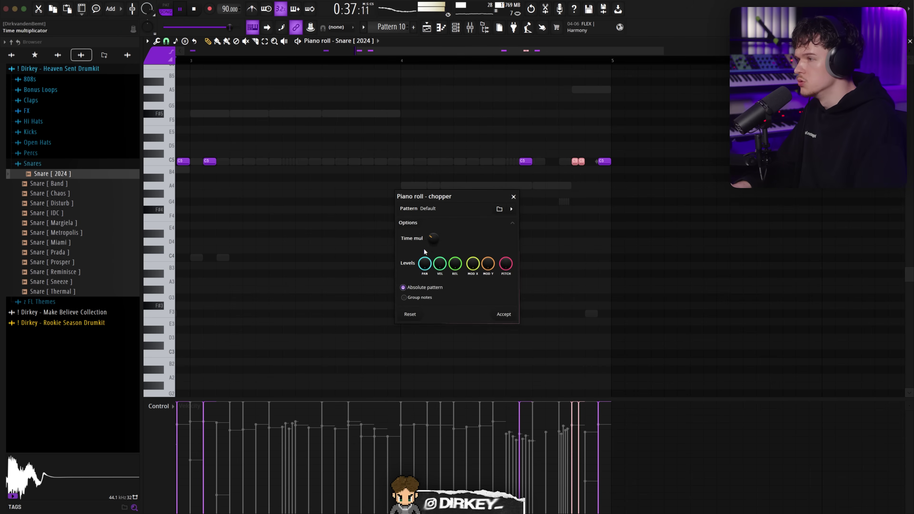
pyautogui.click(504, 315)
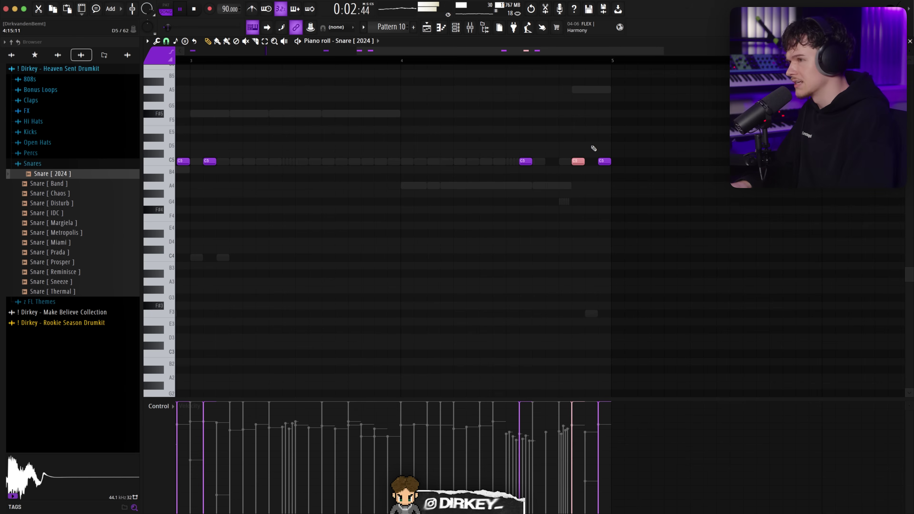
pyautogui.hotkey('alt', 'u')
pyautogui.click(544, 61)
pyautogui.moveTo(587, 154); pyautogui.dragTo(586, 162)
# Step: Try a copy of the chopped snare pair on step 14 of bar 2 and delete it
pyautogui.scroll(-4, 568, 62)
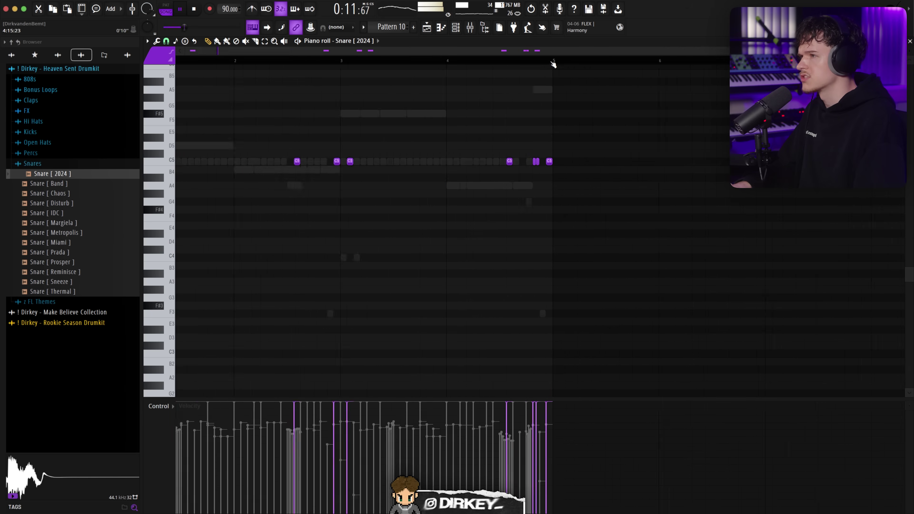
pyautogui.click(525, 162)
pyautogui.moveTo(526, 162); pyautogui.dragTo(347, 166)
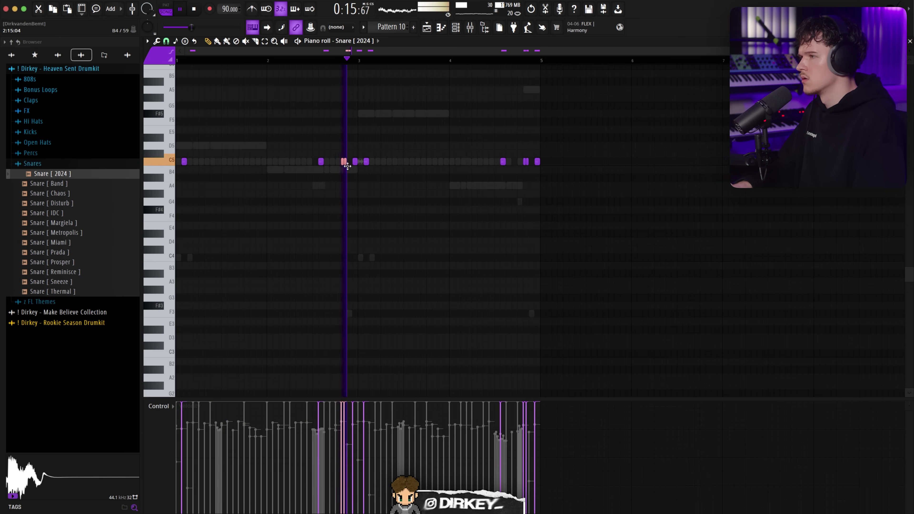
pyautogui.press('Delete')
pyautogui.moveTo(516, 153); pyautogui.dragTo(571, 176)
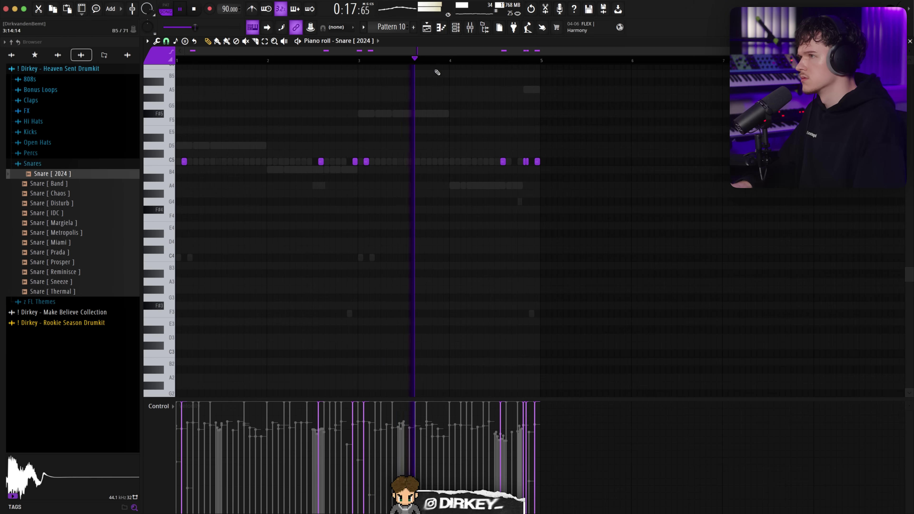
# Step: Route Snare [ 2024 ] to mixer track 18 and lower its volume to 87% (-3.1 dB)
pyautogui.click(456, 29)
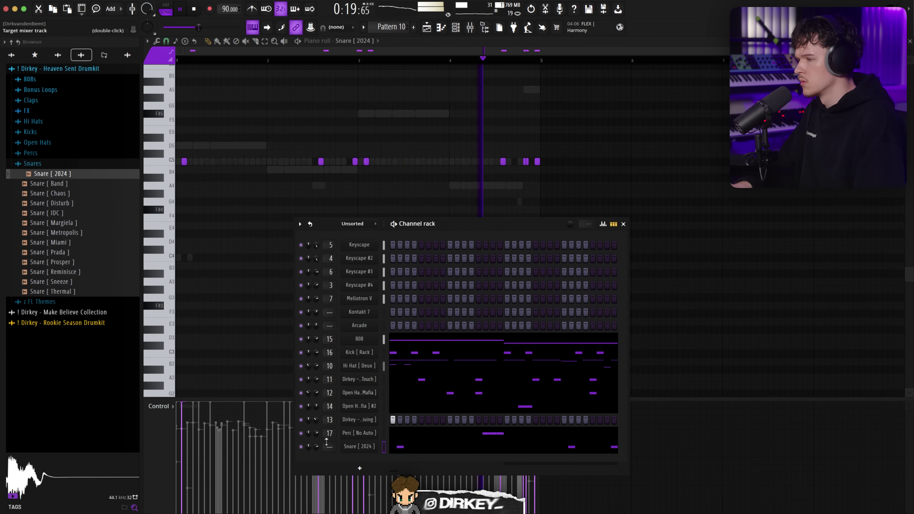
pyautogui.press('F9')
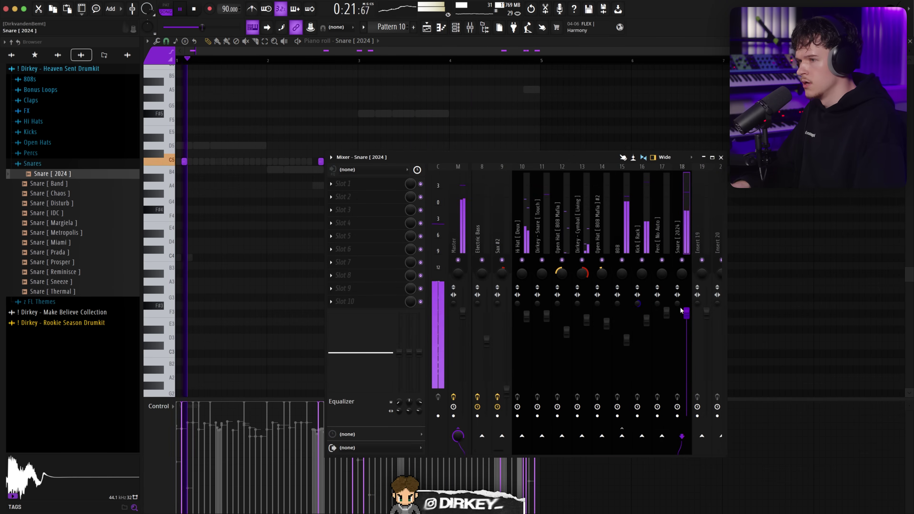
pyautogui.moveTo(684, 318); pyautogui.dragTo(683, 316)
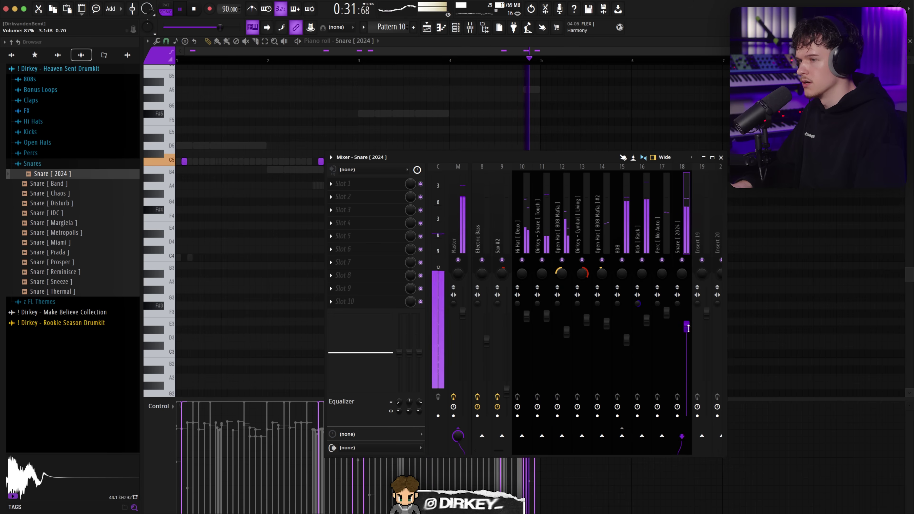
# Step: With the master turned down, set the Dirkey - Snare [ Touch ] volume to 93% (-1.7 dB) and reset the master volume
pyautogui.moveTo(463, 312); pyautogui.dragTo(463, 407)
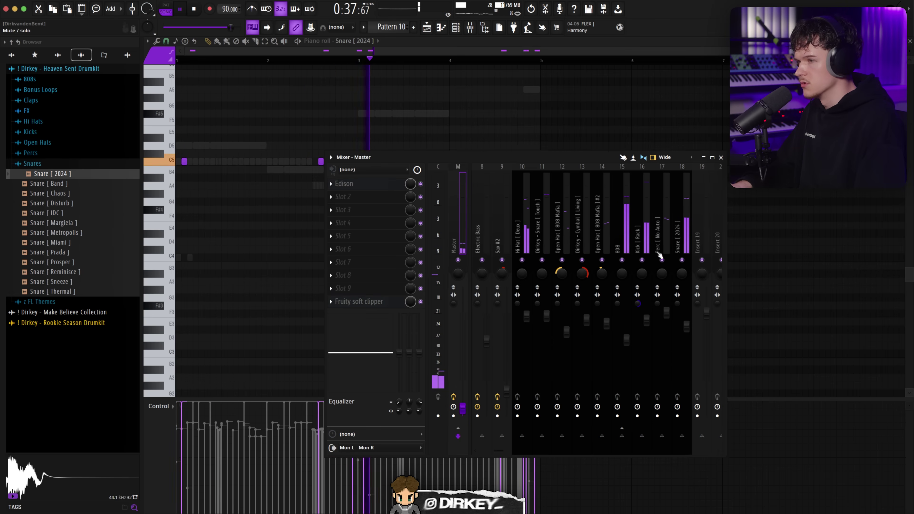
pyautogui.moveTo(547, 326); pyautogui.dragTo(548, 330)
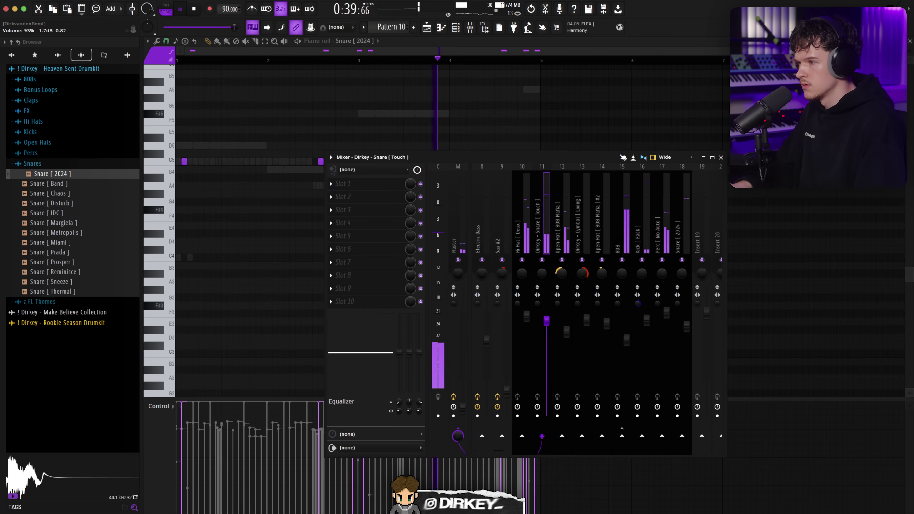
pyautogui.rightClick(464, 408)
pyautogui.click(479, 374)
# Step: Check the mix in mono by setting the master's stereo separation to 100% merged, and restore the stereo image
pyautogui.moveTo(453, 304); pyautogui.dragTo(453, 304)
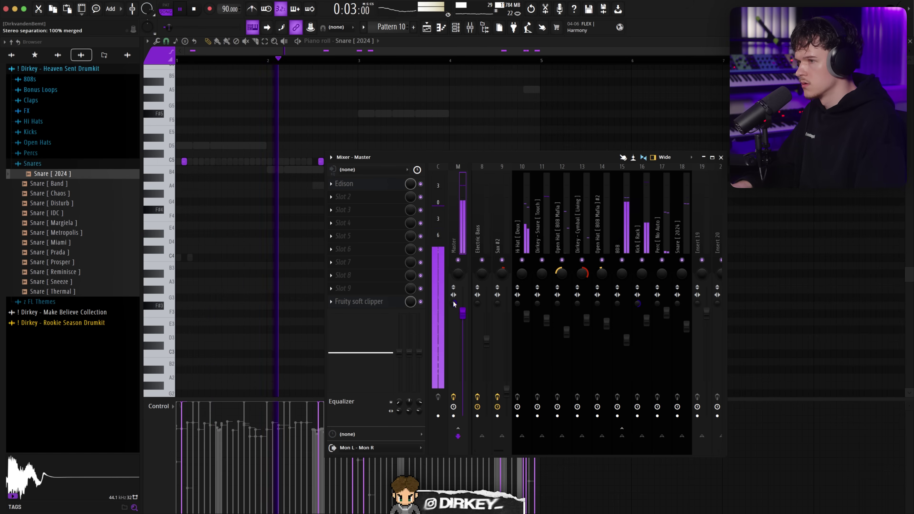
pyautogui.click(663, 342)
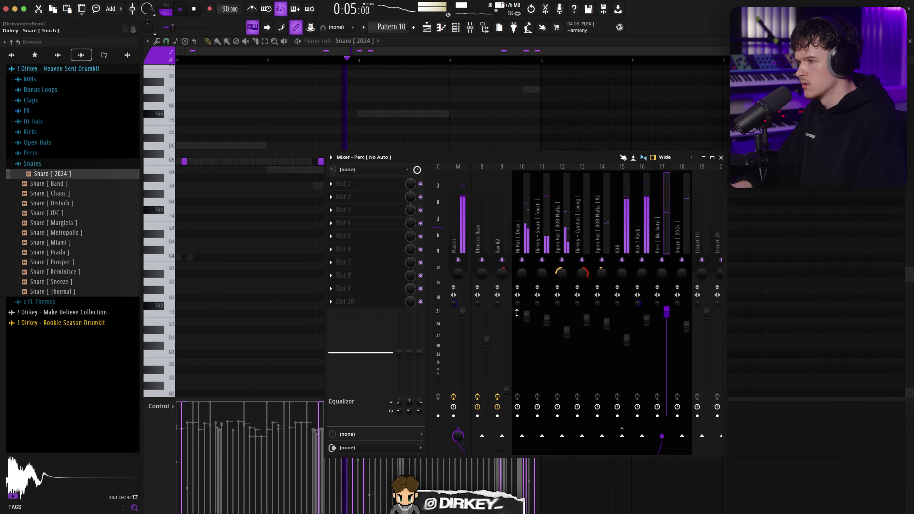
pyautogui.moveTo(455, 306); pyautogui.dragTo(455, 300)
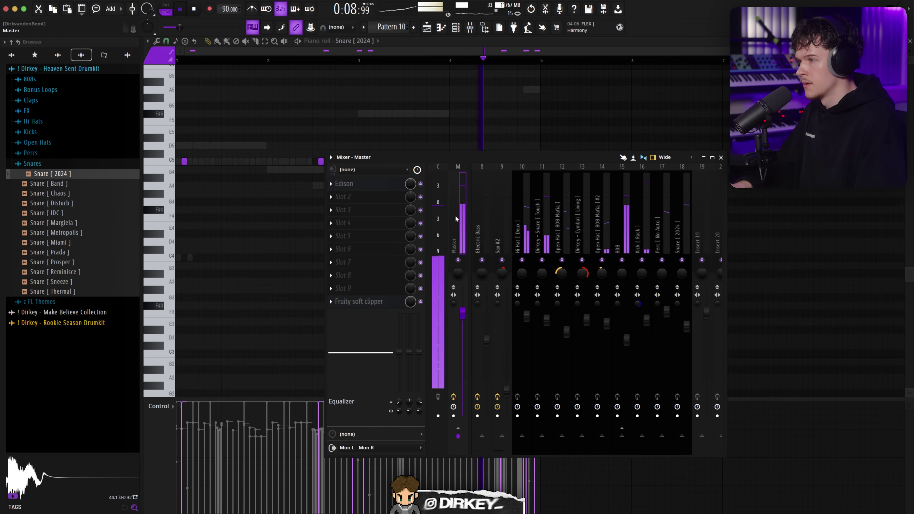
# Step: Insert Fruity Parametric EQ in the master's first effect slot and raise band 7 to 1.5 dB
pyautogui.click(356, 191)
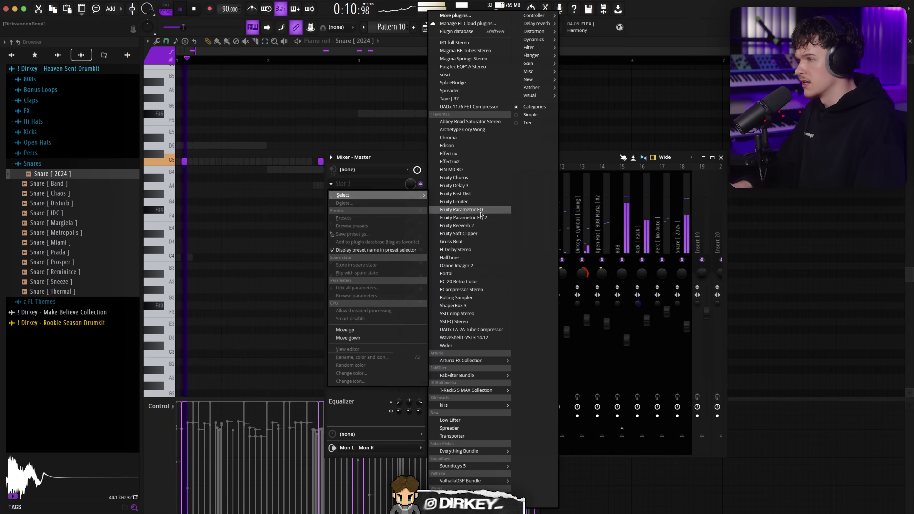
pyautogui.click(467, 214)
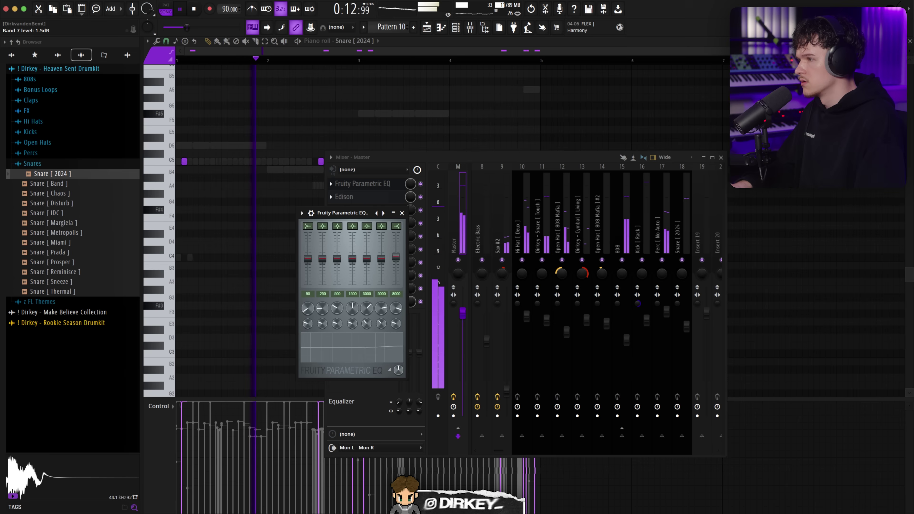
pyautogui.click(402, 213)
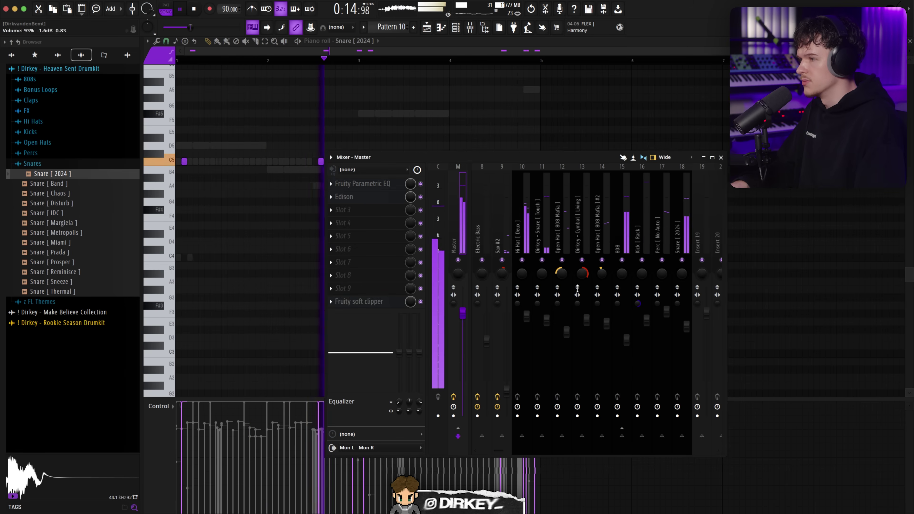
# Step: In the playlist, unmute the Electric Bass on track 10 and delete the Pattern 10 clip at bars 9 to 12
pyautogui.press('F9')
pyautogui.press('F5')
pyautogui.moveTo(302, 271); pyautogui.dragTo(550, 472)
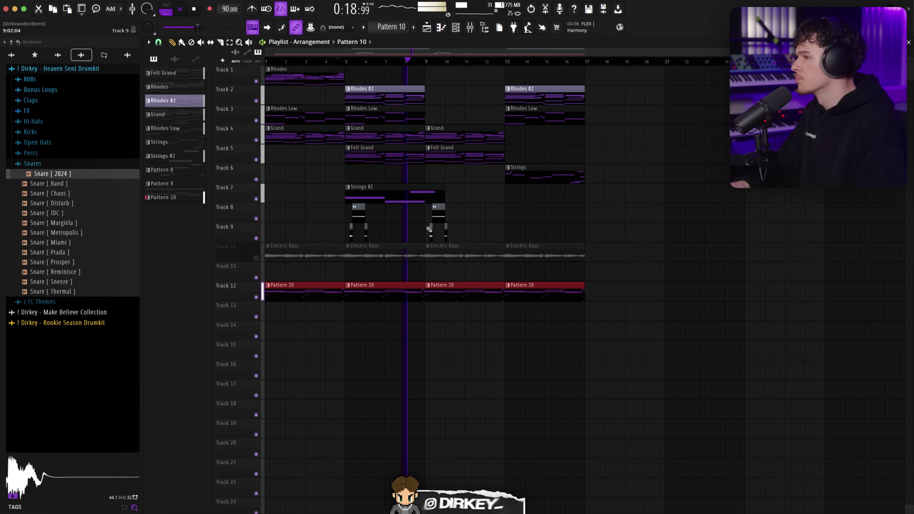
pyautogui.click(256, 257)
pyautogui.rightClick(453, 293)
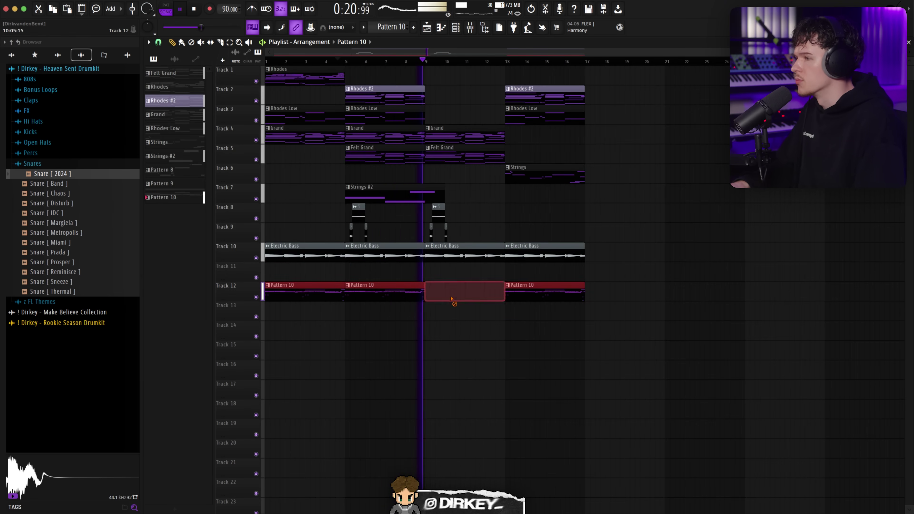
# Step: Set the hold time of the 808 channel's volume envelope to 100%
pyautogui.press('F6')
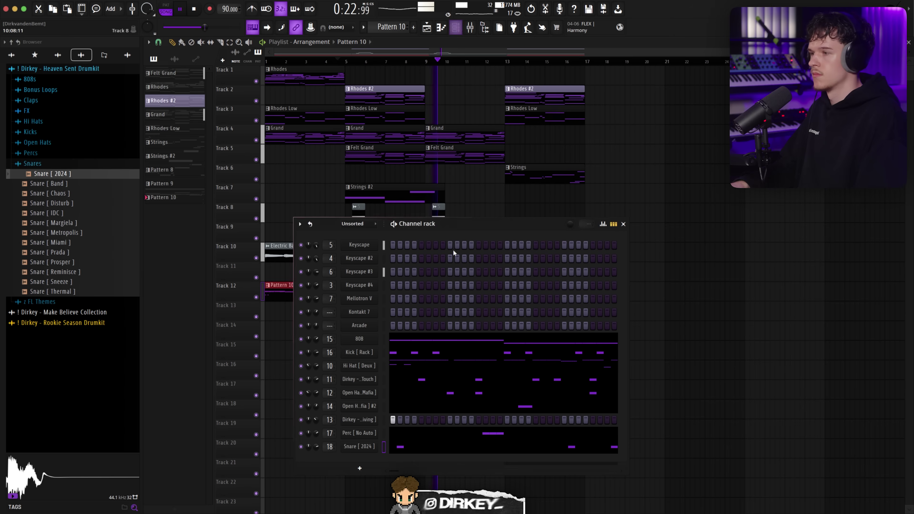
pyautogui.click(360, 339)
pyautogui.click(223, 139)
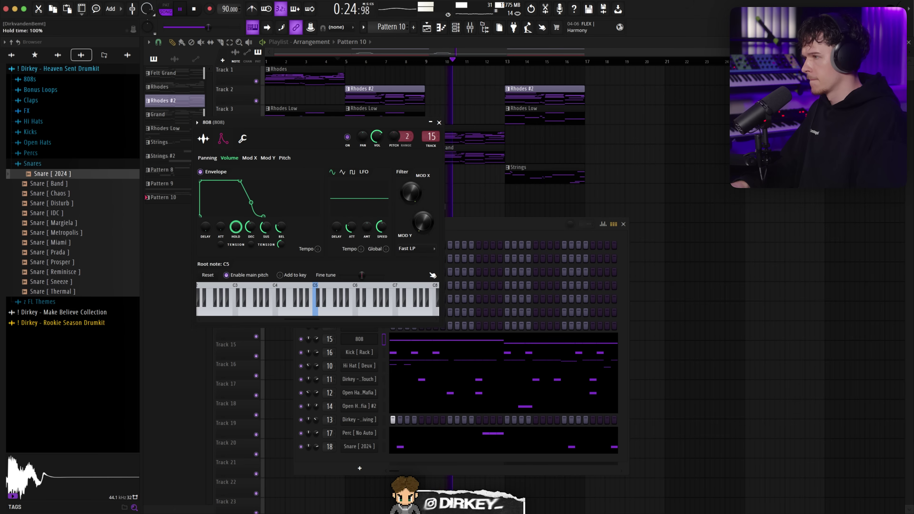
pyautogui.press('Escape')
pyautogui.press('Escape')
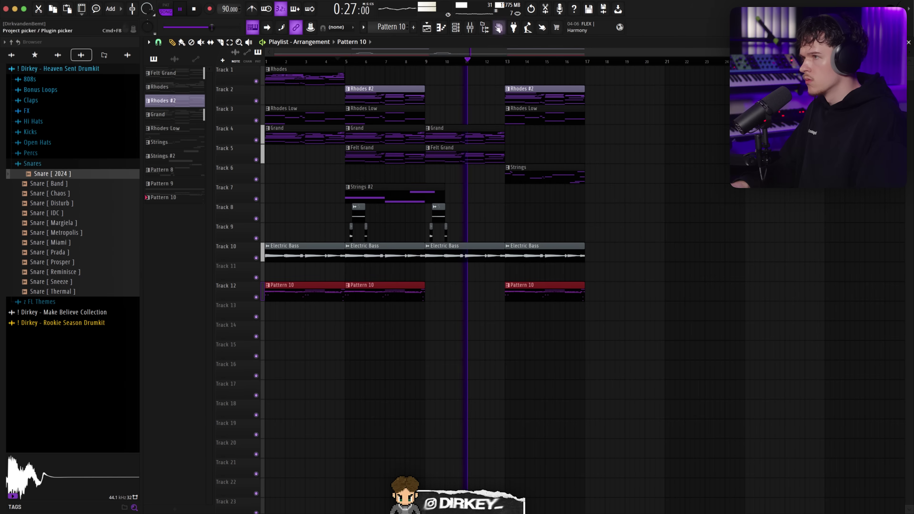
# Step: Raise the Electric Bass mixer level and delete its playlist clip at bars 13 to 16
pyautogui.press('F9')
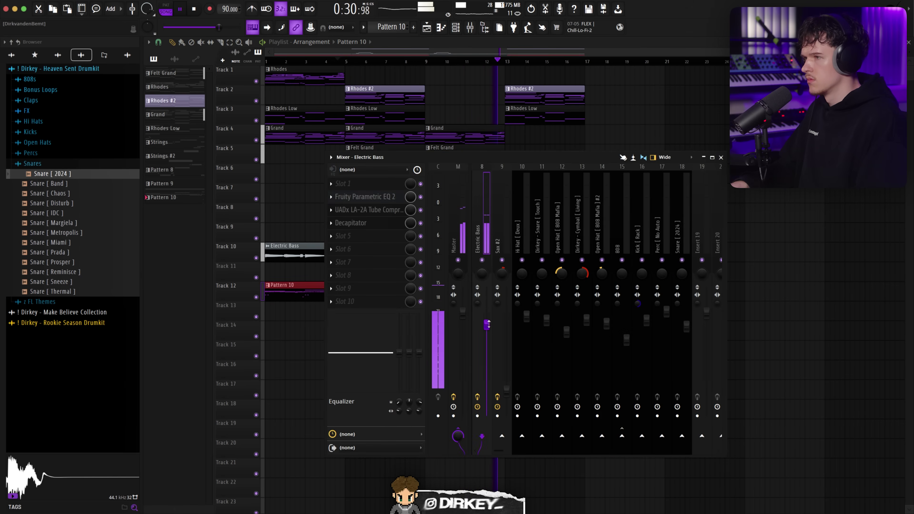
pyautogui.press('F9')
pyautogui.rightClick(545, 256)
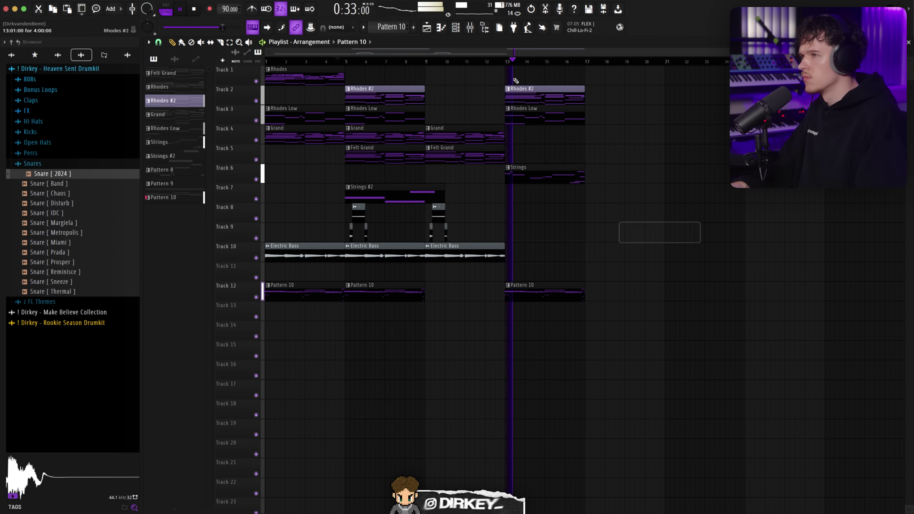
# Step: Move the whole arrangement 20 bars later to start at bar 21, and place a Rhodes clip at bar 1
pyautogui.hotkey('ctrl', 'a')
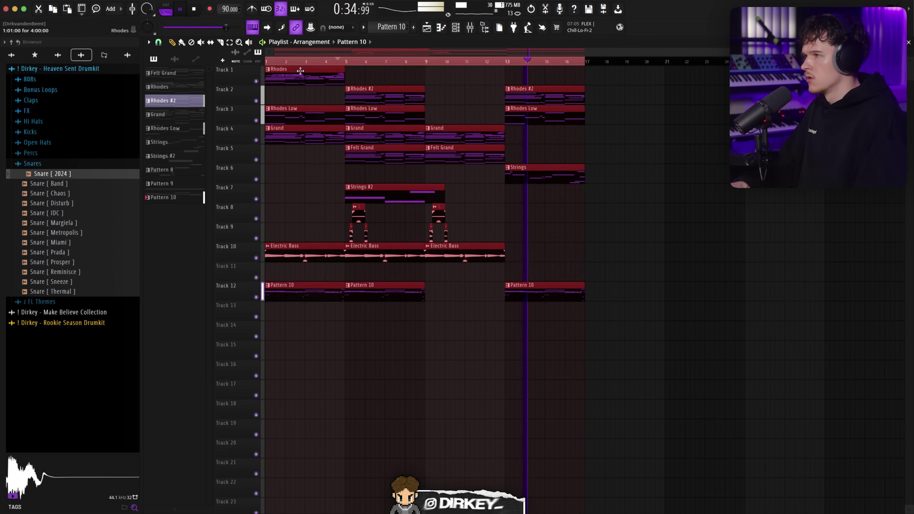
pyautogui.moveTo(297, 73); pyautogui.dragTo(687, 73)
pyautogui.hotkey('ctrl', 'd')
pyautogui.press('space')
pyautogui.scroll(-3, 656, 61)
pyautogui.moveTo(733, 209); pyautogui.dragTo(434, 39)
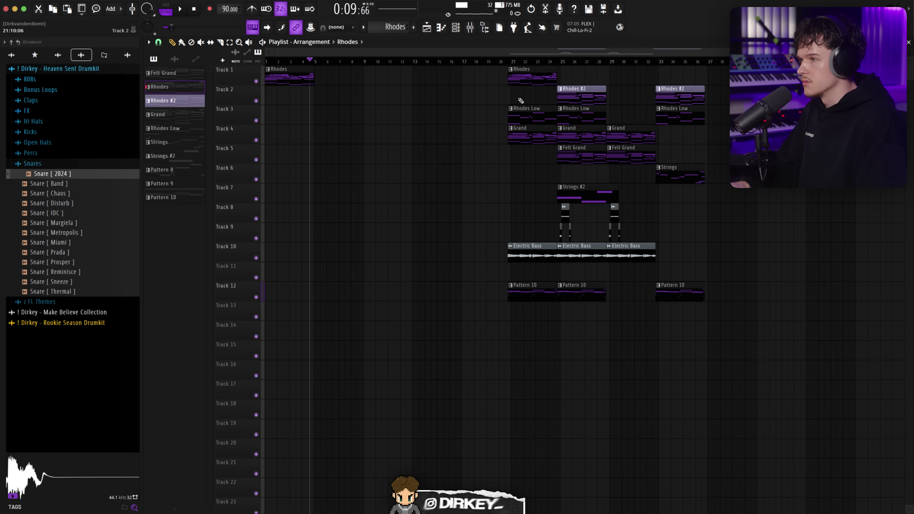
# Step: Shift the block of clips starting at bar 21 four bars later to bar 25, leaving the Rhodes clip at bar 1
pyautogui.hotkey('ctrl', 'a')
pyautogui.moveTo(544, 107); pyautogui.dragTo(574, 62)
pyautogui.hotkey('ctrl', 'd')
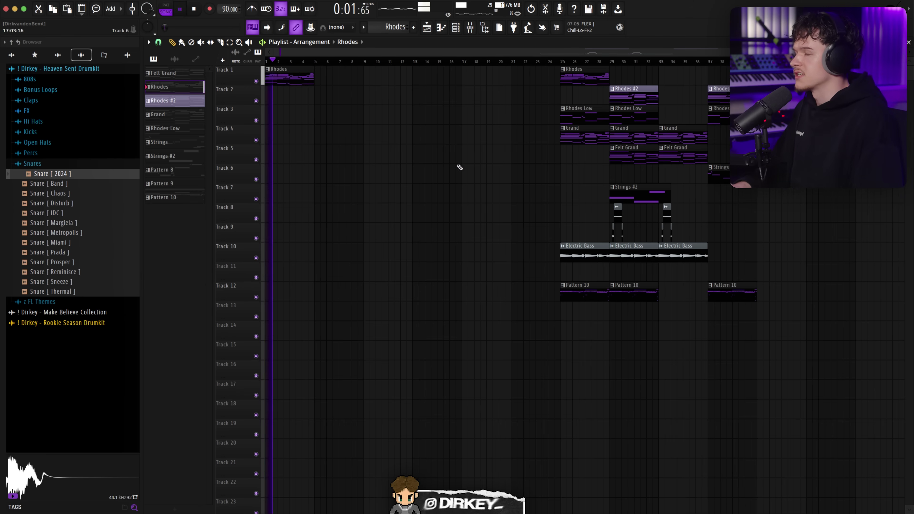
pyautogui.scroll(1, 329, 59)
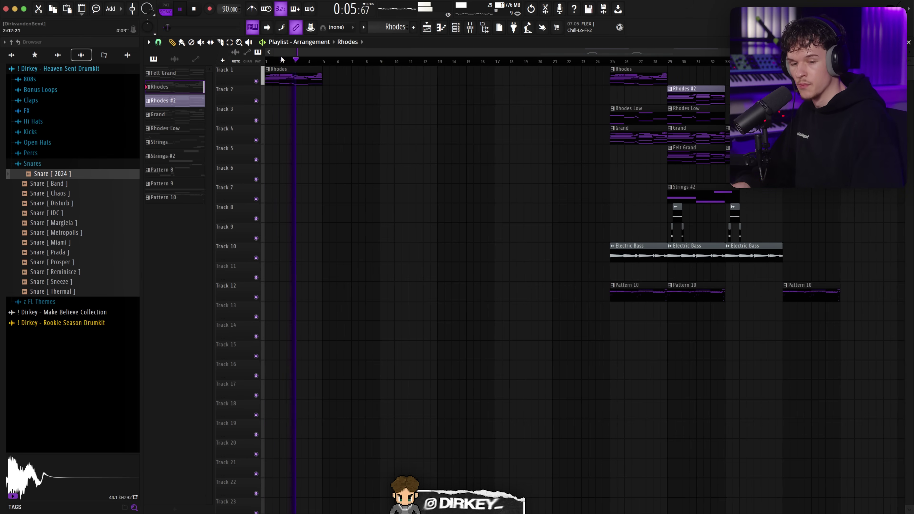
# Step: Copy the Electric Bass clip to bar 5 and split Pattern 10 into separate patterns by channel
pyautogui.keyDown('shift'); pyautogui.moveTo(633, 246); pyautogui.dragTo(345, 240); pyautogui.keyUp('shift')
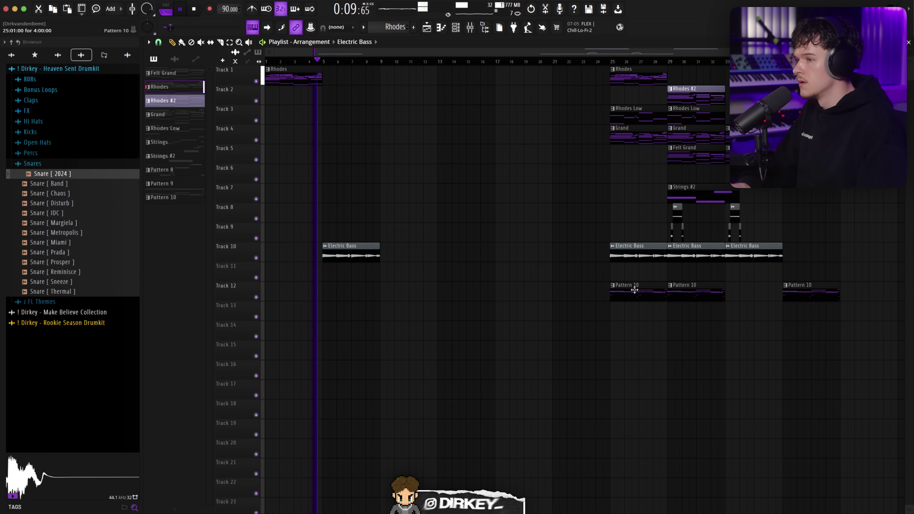
pyautogui.rightClick(170, 198)
pyautogui.click(200, 345)
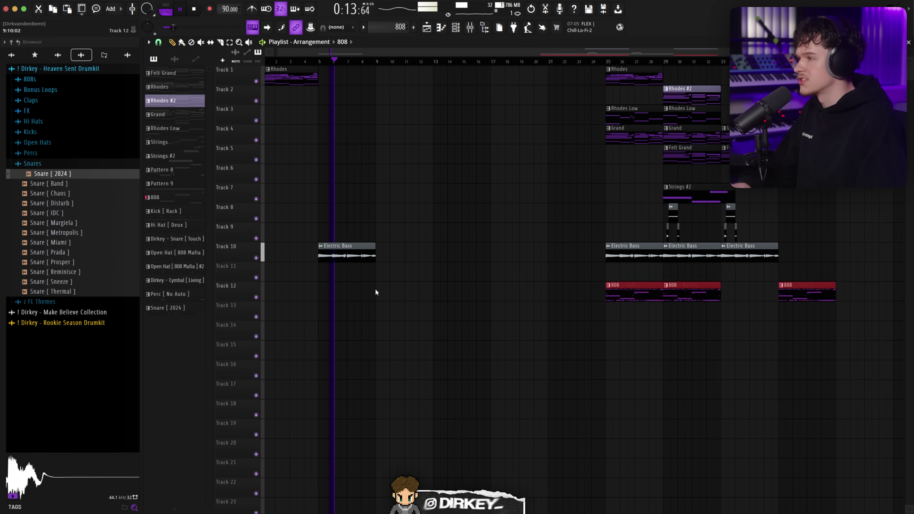
# Step: Place the nine split patterns, from 808 to Snare [ 2024 ], at bar 9 on Tracks 12 to 20, replacing the old 808 clips
pyautogui.keyDown('shift'); pyautogui.click(166, 307); pyautogui.keyUp('shift')
pyautogui.moveTo(166, 306); pyautogui.dragTo(383, 295)
pyautogui.moveTo(389, 412); pyautogui.dragTo(431, 428)
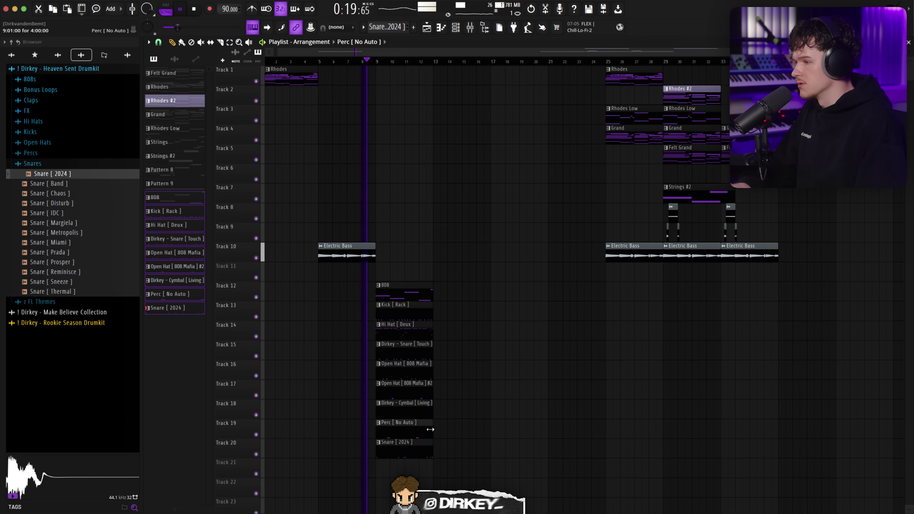
# Step: Repeat the block of nine drum clips three times to fill bars 9 to 24
pyautogui.moveTo(441, 278); pyautogui.dragTo(389, 453)
pyautogui.press('super+b')
pyautogui.press('super+b')
pyautogui.press('super+b')
# Step: Shift every playlist clip down one track to free Track 1, and clear the selection
pyautogui.press('super+a')
pyautogui.scroll(-1, 455, 256)
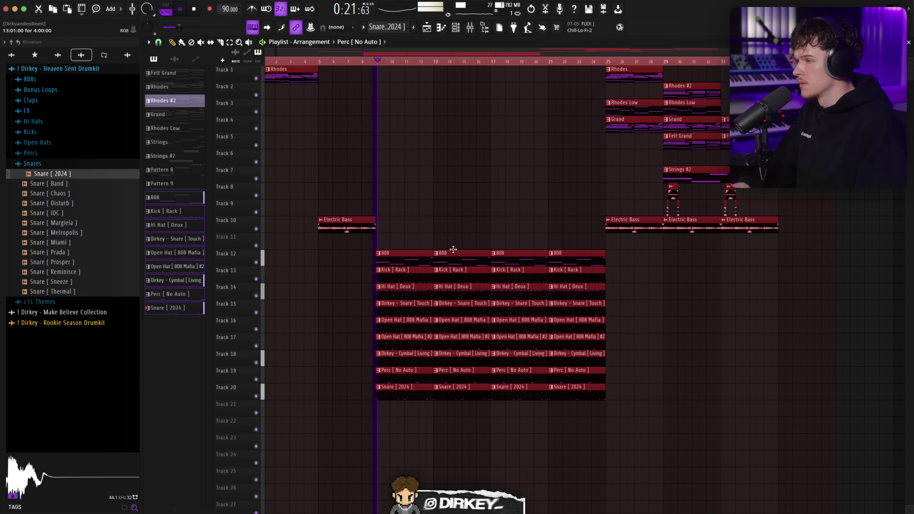
pyautogui.press('super+d')
pyautogui.click(484, 139)
pyautogui.rightClick(484, 139)
# Step: Create an automation clip for the mix level of Fruity Parametric EQ 2 on the Melody Bus
pyautogui.press('space')
pyautogui.press('F9')
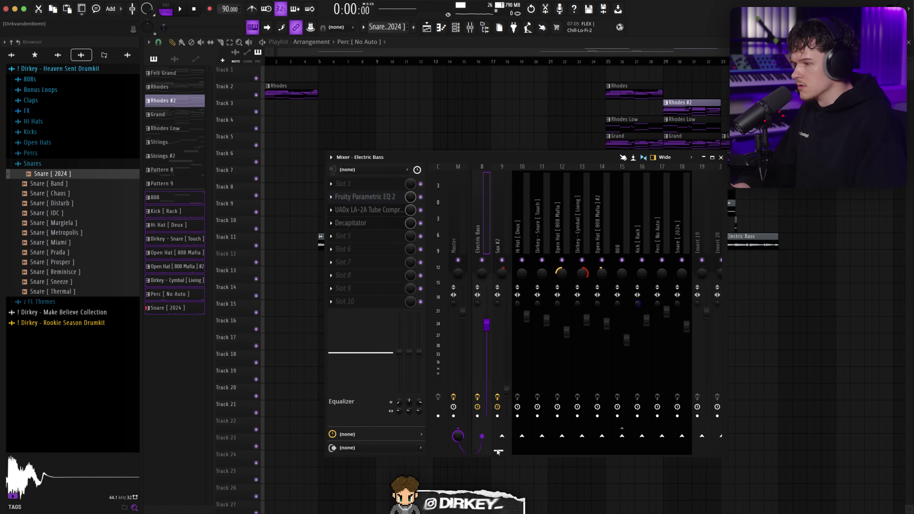
pyautogui.press('Left')
pyautogui.press('Left')
pyautogui.press('Left')
pyautogui.press('Left')
pyautogui.press('Left')
pyautogui.press('Left')
pyautogui.press('Left')
pyautogui.rightClick(410, 304)
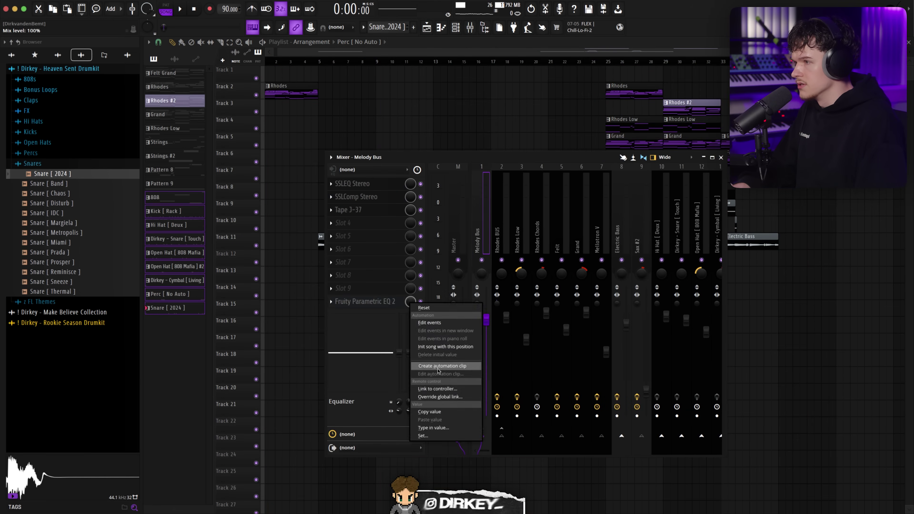
pyautogui.click(431, 369)
pyautogui.press('space')
# Step: Slice the EQ mix level automation clip at bars 5 and 9 and delete the part after bar 9
pyautogui.moveTo(325, 71); pyautogui.dragTo(384, 102)
pyautogui.click(323, 76)
pyautogui.click(380, 74)
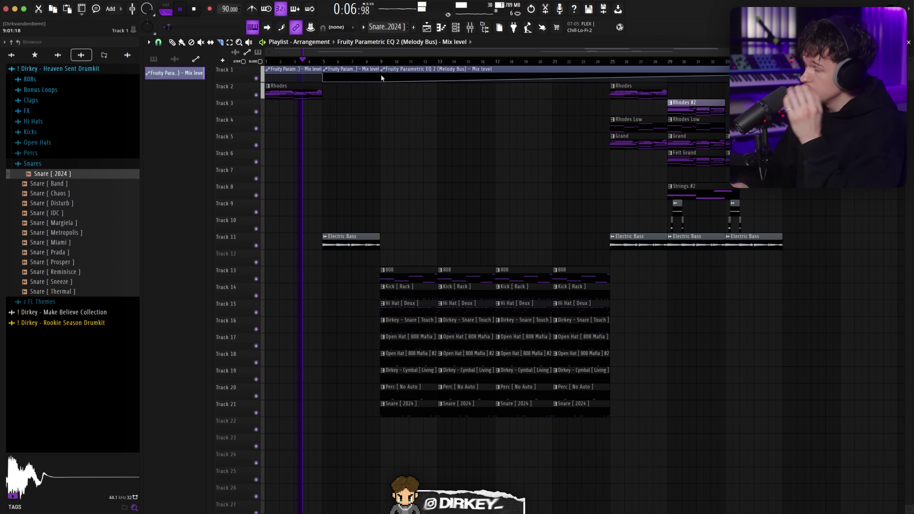
pyautogui.rightClick(396, 74)
pyautogui.click(172, 42)
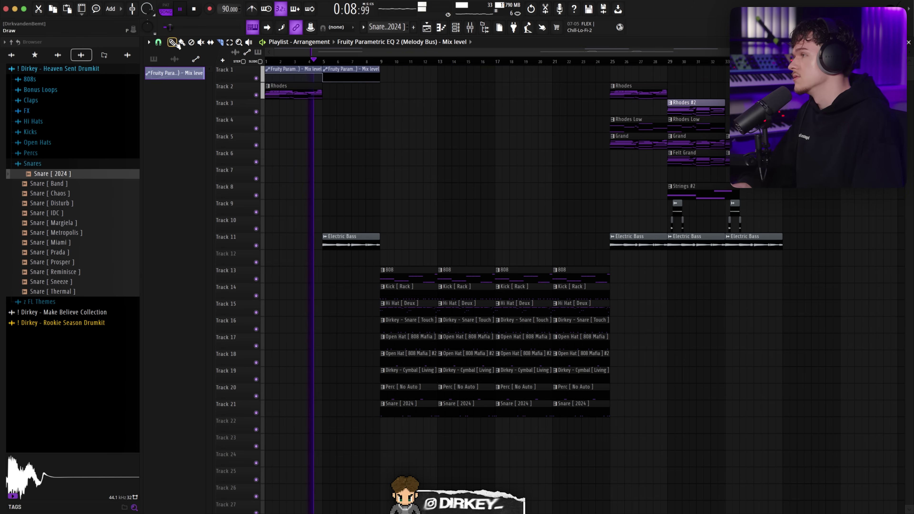
pyautogui.press('space')
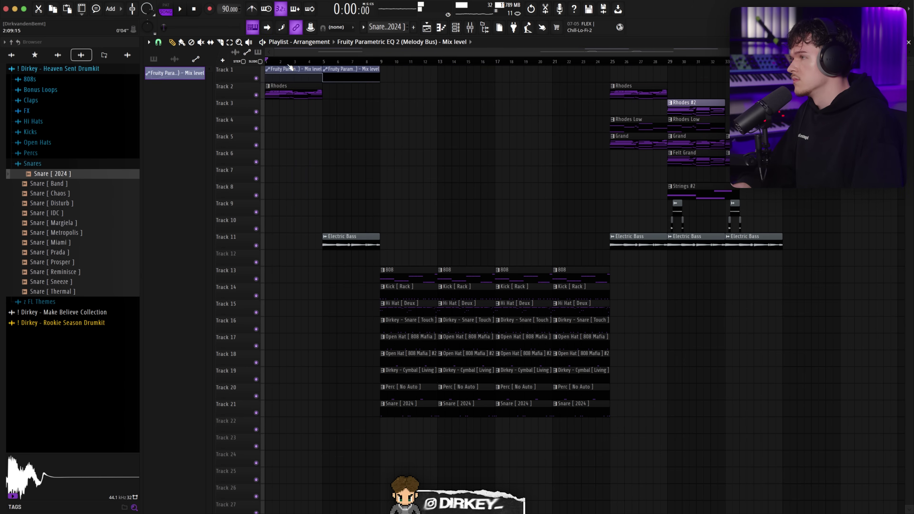
# Step: Move the first automation clip to bar 9 and the second to bar 1, and repeat the bar 9 clip through bar 24
pyautogui.moveTo(284, 67); pyautogui.dragTo(442, 68)
pyautogui.moveTo(346, 68); pyautogui.dragTo(288, 69)
pyautogui.press('space')
pyautogui.moveTo(446, 69); pyautogui.dragTo(424, 74)
pyautogui.press('super+b')
pyautogui.press('super+b')
pyautogui.press('super+b')
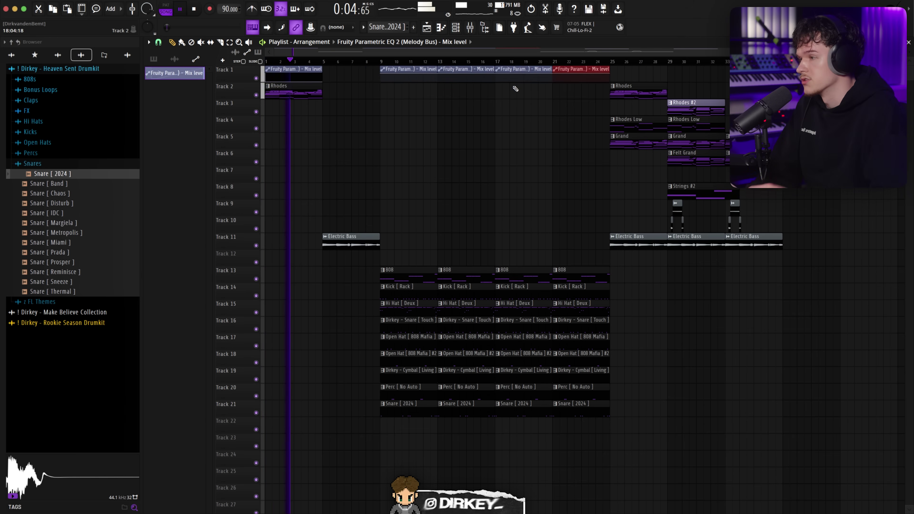
# Step: Copy the Rhodes Low clip to bar 1 and the Rhodes #2 clip to bar 5
pyautogui.click(647, 126)
pyautogui.moveTo(309, 127); pyautogui.dragTo(187, 135)
pyautogui.moveTo(329, 141); pyautogui.dragTo(298, 132)
pyautogui.click(682, 109)
# Step: Duplicate the bar 1 Rhodes, Rhodes Low and EQ automation clips to bar 5
pyautogui.moveTo(360, 112); pyautogui.dragTo(312, 90)
pyautogui.press('super+b')
pyautogui.moveTo(334, 132); pyautogui.dragTo(312, 117)
pyautogui.press('super+b')
pyautogui.moveTo(333, 78); pyautogui.dragTo(309, 74)
pyautogui.press('super+b')
# Step: Copy the Hi Hat [ Deux ] and Dirkey - Snare [ Touch ] clips from bar 9 to bar 5
pyautogui.keyDown('super'); pyautogui.click(443, 202); pyautogui.keyUp('super')
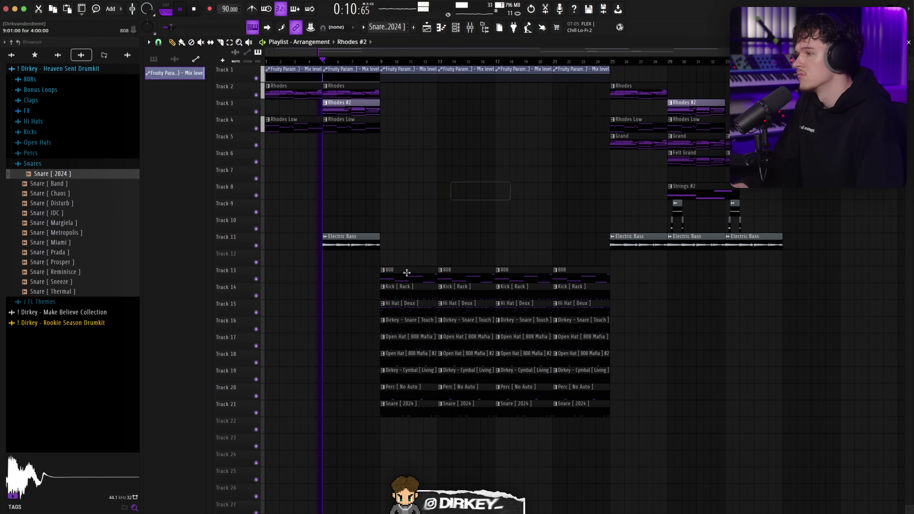
pyautogui.moveTo(374, 300); pyautogui.dragTo(337, 309)
pyautogui.keyDown('super'); pyautogui.click(409, 241); pyautogui.keyUp('super')
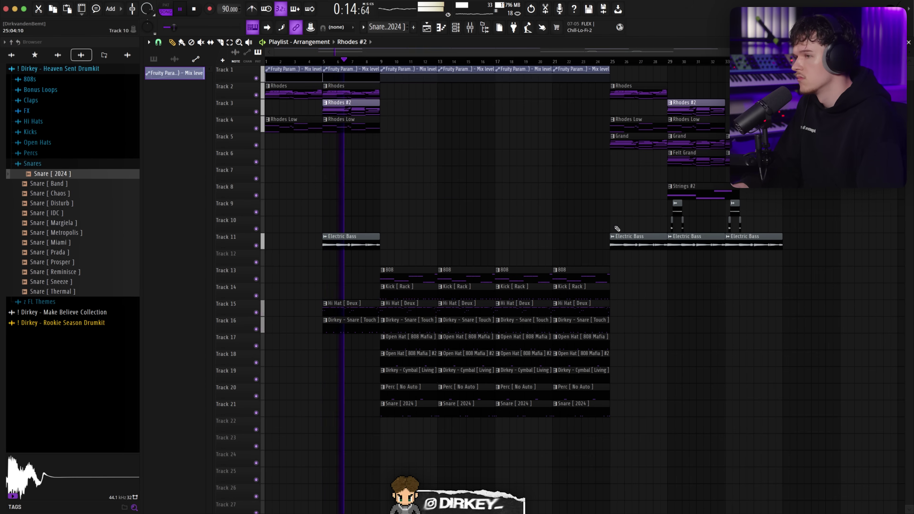
# Step: Trim the hi-hat and snare clips at bar 5 to end at bar 8, and replay the arrangement from the start
pyautogui.click(675, 203)
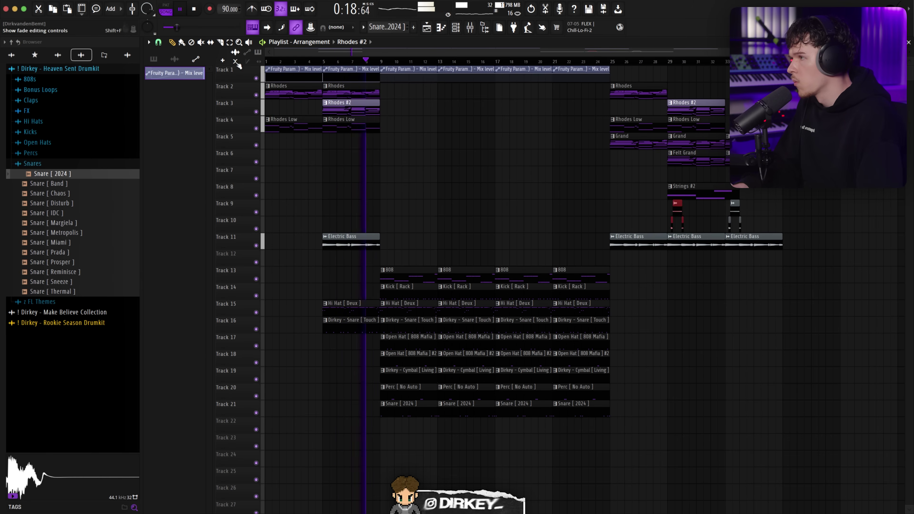
pyautogui.scroll(3, 367, 62)
pyautogui.press('space')
pyautogui.scroll(2, 367, 62)
pyautogui.press('space')
pyautogui.moveTo(426, 292); pyautogui.dragTo(389, 315)
pyautogui.click(460, 223)
pyautogui.rightClick(460, 224)
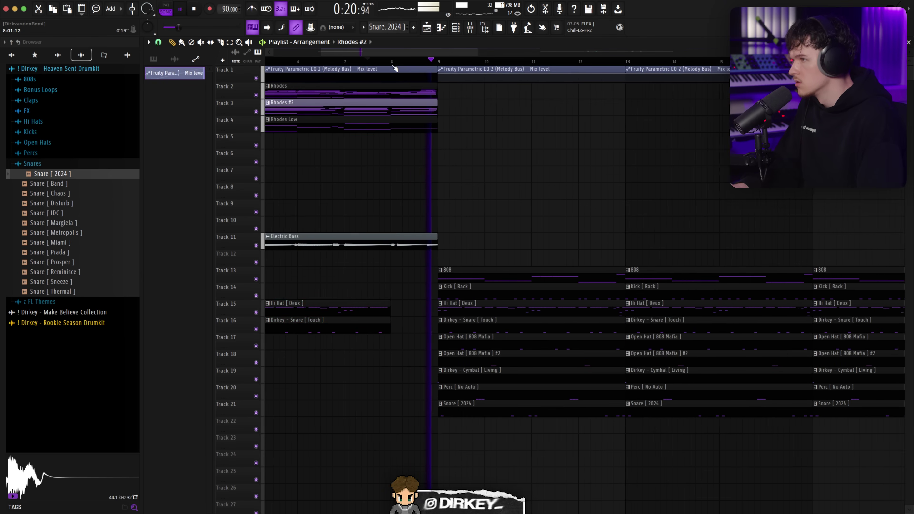
pyautogui.scroll(-4, 455, 193)
pyautogui.press('space')
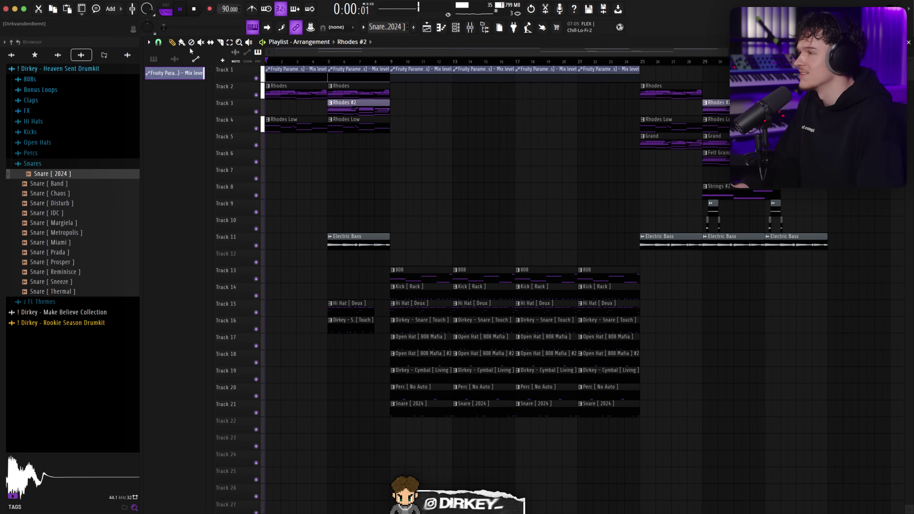
pyautogui.press('space')
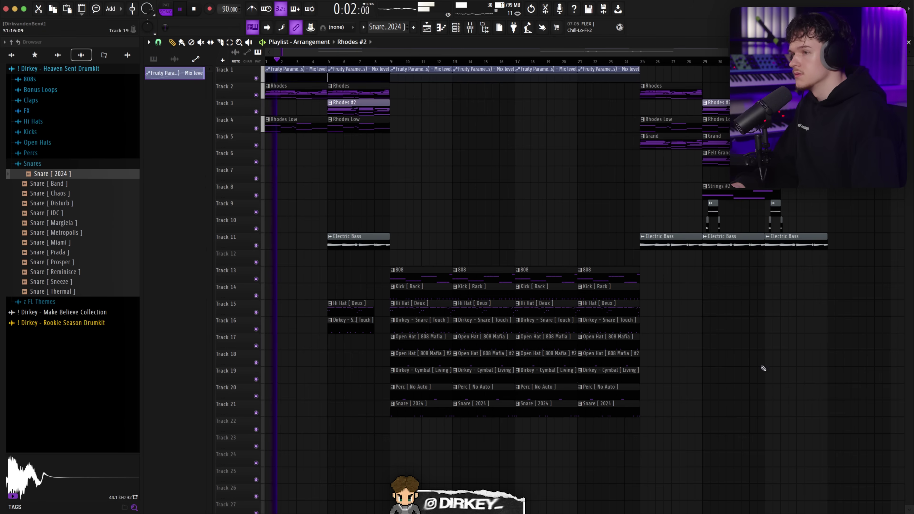
# Step: Copy the short Track 9 and 10 audio clips and the Grand clip into bar 5, and the Felt Grand clip to bar 1
pyautogui.click(713, 215)
pyautogui.moveTo(335, 207); pyautogui.dragTo(342, 208)
pyautogui.moveTo(716, 157); pyautogui.dragTo(235, 148)
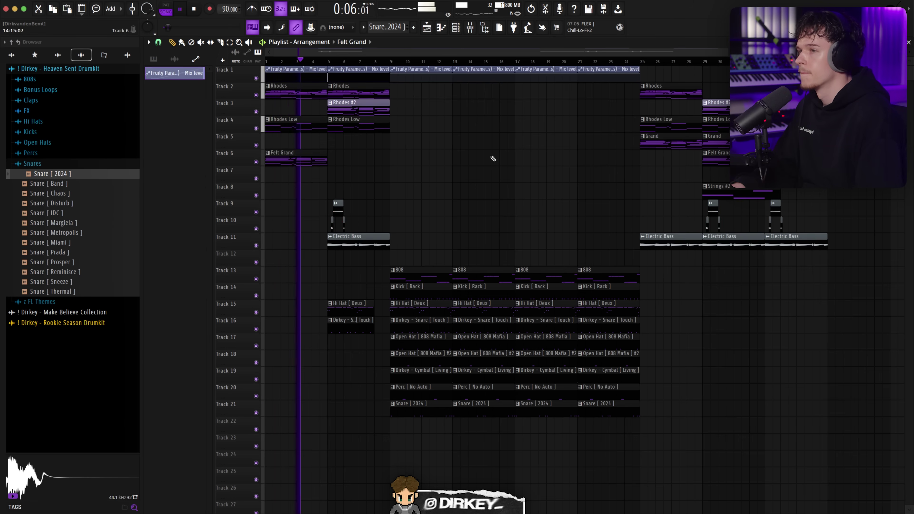
pyautogui.moveTo(676, 136); pyautogui.dragTo(364, 137)
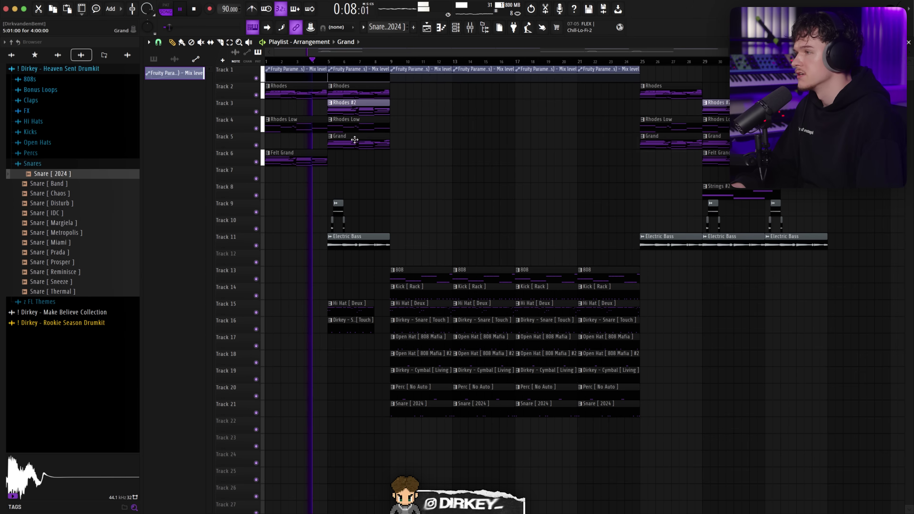
# Step: Delete the Felt Grand clip at bar 1 and the Rhodes clip at bar 5, and replay from the start
pyautogui.rightClick(294, 158)
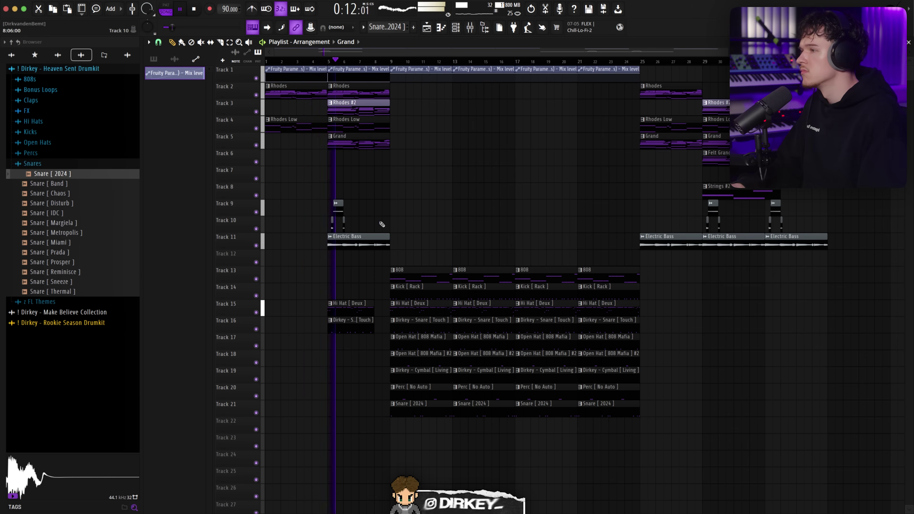
pyautogui.rightClick(346, 92)
pyautogui.rightClick(452, 185)
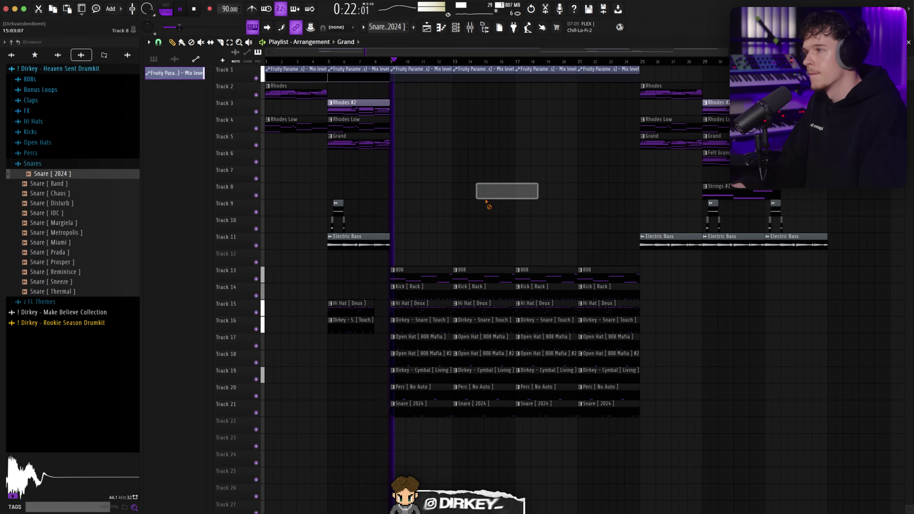
pyautogui.press('space')
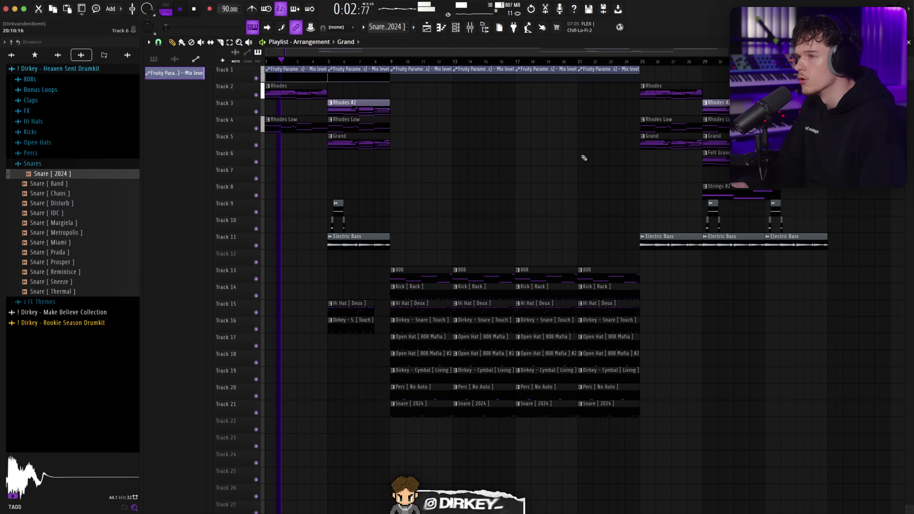
# Step: Try out the Felt Grand clip and the Strings clip in the intro at bar 1
pyautogui.click(715, 161)
pyautogui.click(301, 161)
pyautogui.rightClick(288, 162)
pyautogui.click(792, 185)
pyautogui.moveTo(414, 155); pyautogui.dragTo(295, 176)
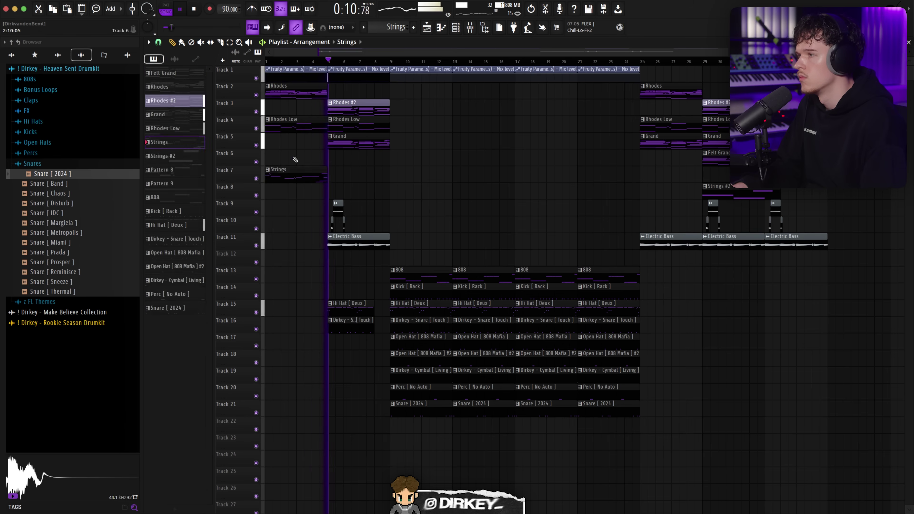
pyautogui.click(445, 188)
pyautogui.rightClick(447, 188)
pyautogui.press('space')
# Step: Copy the Strings #2 clip to bar 5, delete the Strings clip at bar 1, and play from bar 5
pyautogui.click(718, 191)
pyautogui.moveTo(390, 191); pyautogui.dragTo(346, 189)
pyautogui.rightClick(308, 179)
pyautogui.click(330, 63)
pyautogui.press('space')
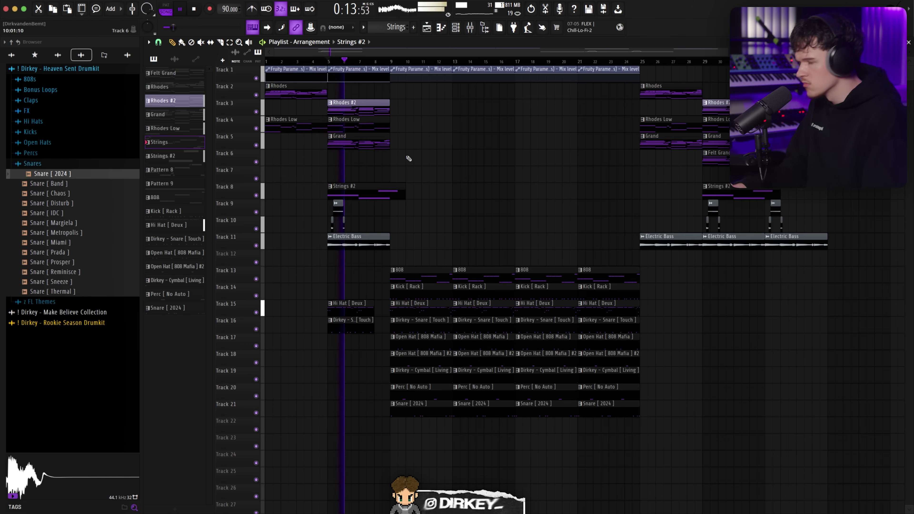
# Step: Add a Rhodes clip and a Rhodes Low clip at bar 9
pyautogui.click(295, 90)
pyautogui.moveTo(417, 90); pyautogui.dragTo(393, 90)
pyautogui.click(376, 124)
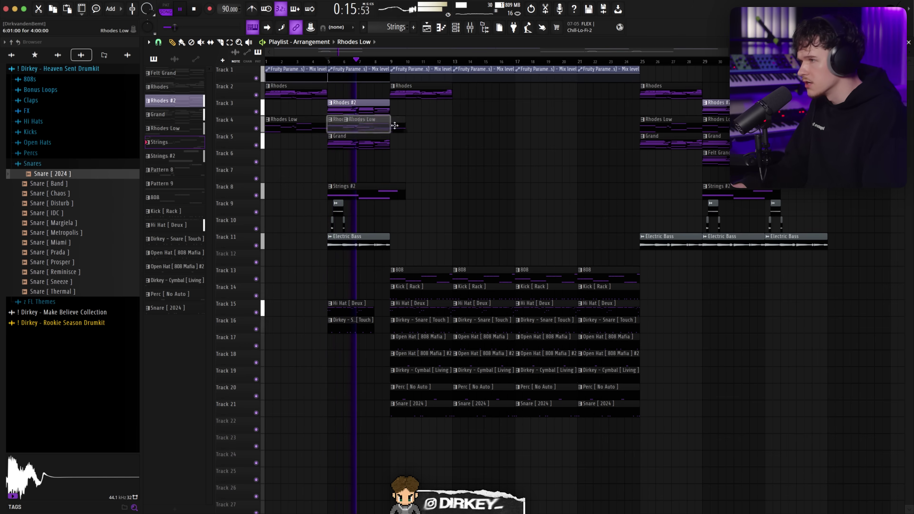
pyautogui.click(439, 122)
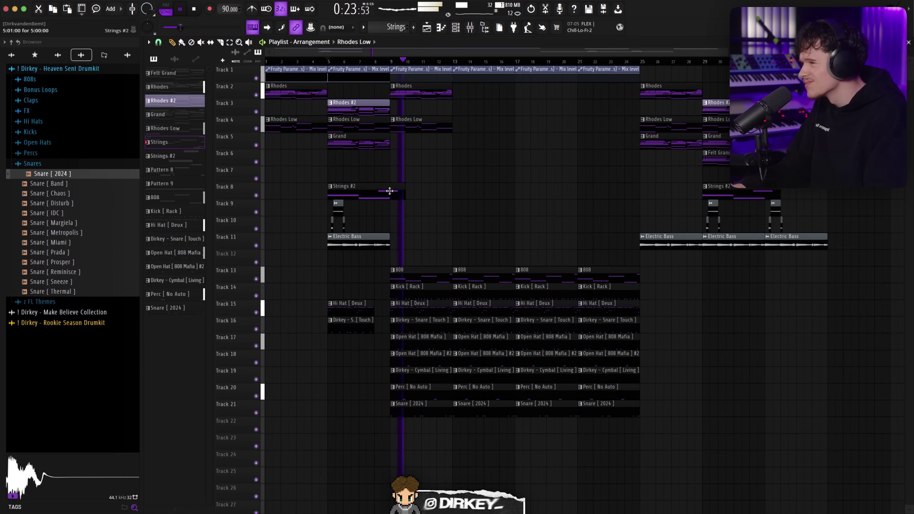
# Step: Move the Strings #2 clip from bar 5 to bar 13 and clear the selection
pyautogui.moveTo(389, 194); pyautogui.dragTo(515, 194)
pyautogui.click(528, 150)
pyautogui.rightClick(528, 150)
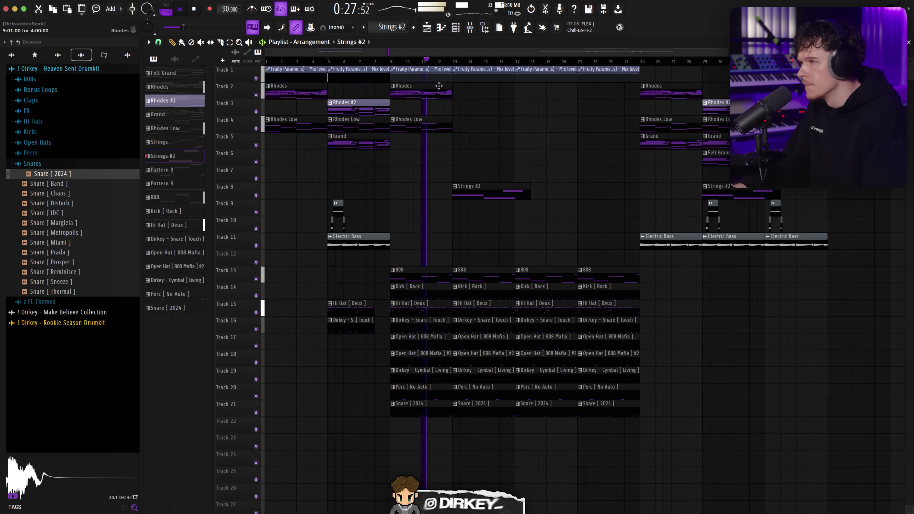
pyautogui.scroll(3, 439, 86)
pyautogui.moveTo(560, 164); pyautogui.dragTo(436, 49)
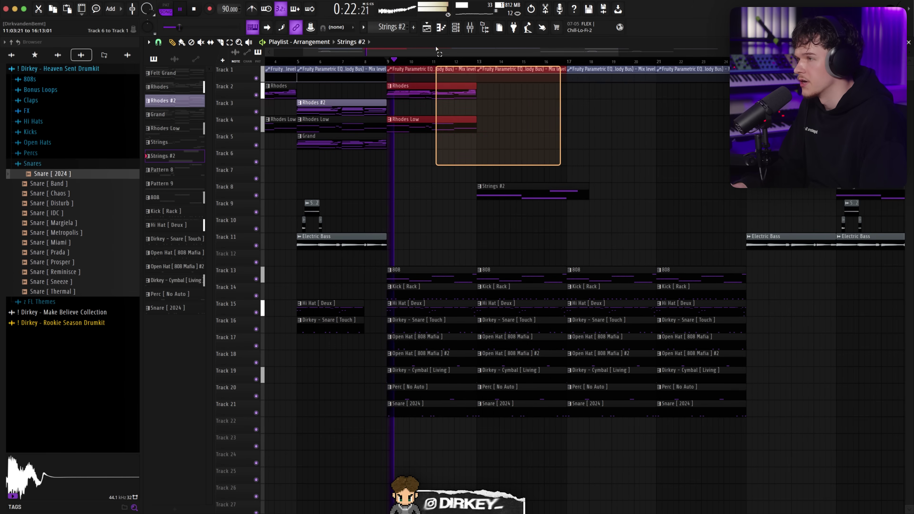
pyautogui.moveTo(595, 163); pyautogui.dragTo(706, 37)
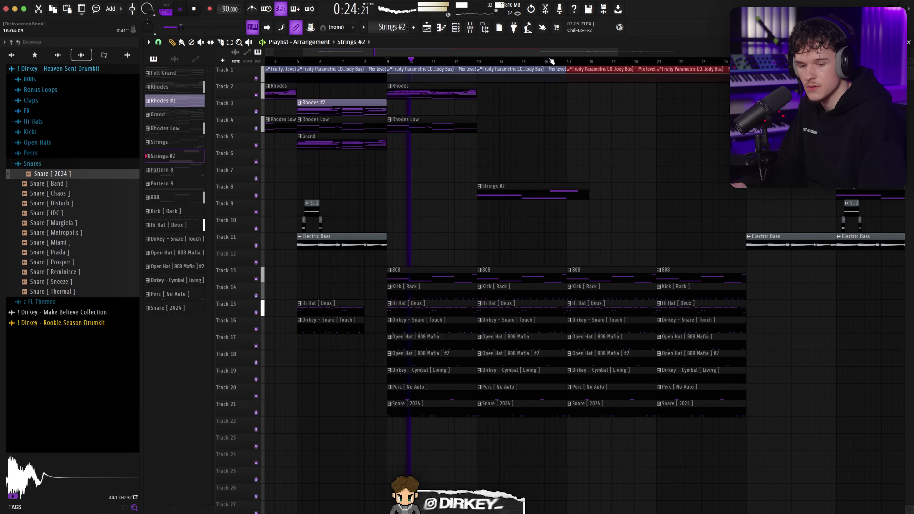
pyautogui.click(503, 158)
pyautogui.scroll(-2, 347, 50)
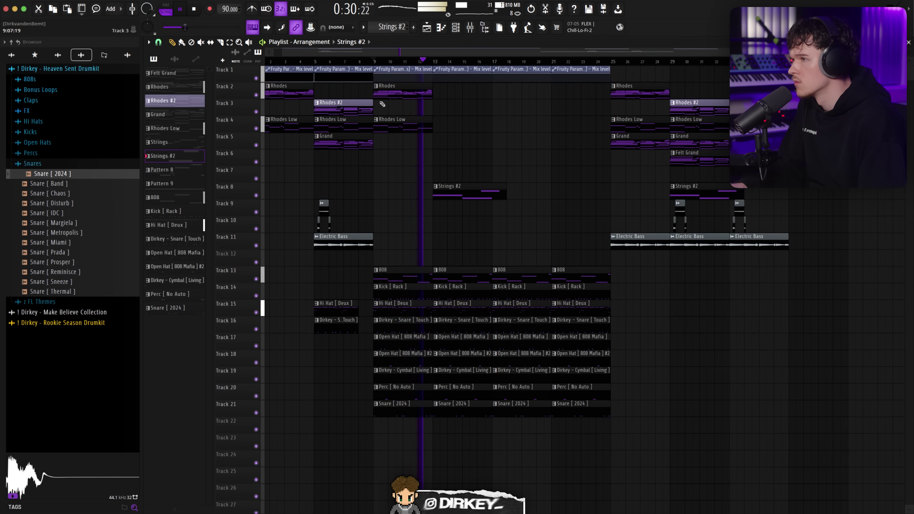
# Step: Duplicate the bar 9 Rhodes and Rhodes Low clips to bar 13, and copy the short Track 9 and 10 audio clips there
pyautogui.moveTo(427, 120); pyautogui.dragTo(448, 76)
pyautogui.hotkey('ctrl', 'b')
pyautogui.keyDown('ctrl'); pyautogui.click(561, 167); pyautogui.keyUp('ctrl')
pyautogui.moveTo(679, 210); pyautogui.dragTo(441, 211)
pyautogui.click(434, 63)
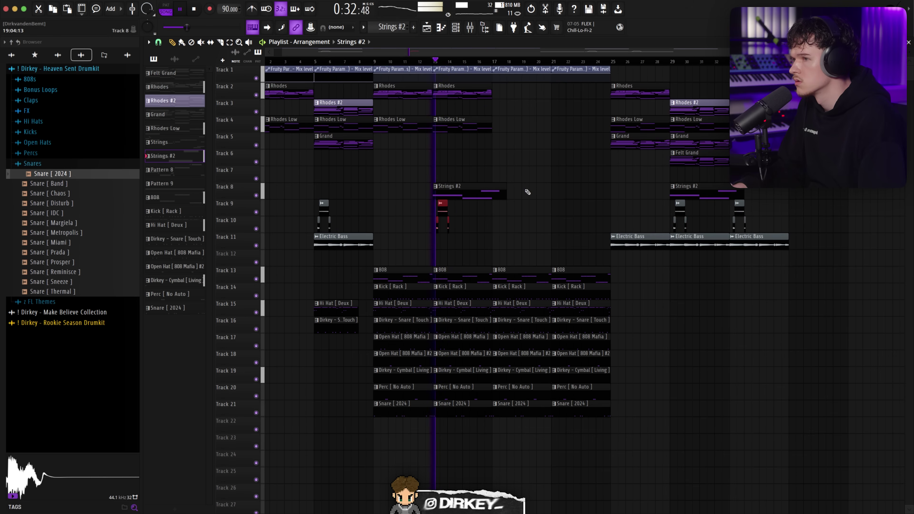
# Step: Try the Felt Grand clip at bar 13 and replace it with a Grand clip on Track 5
pyautogui.moveTo(695, 159); pyautogui.dragTo(458, 158)
pyautogui.press('space')
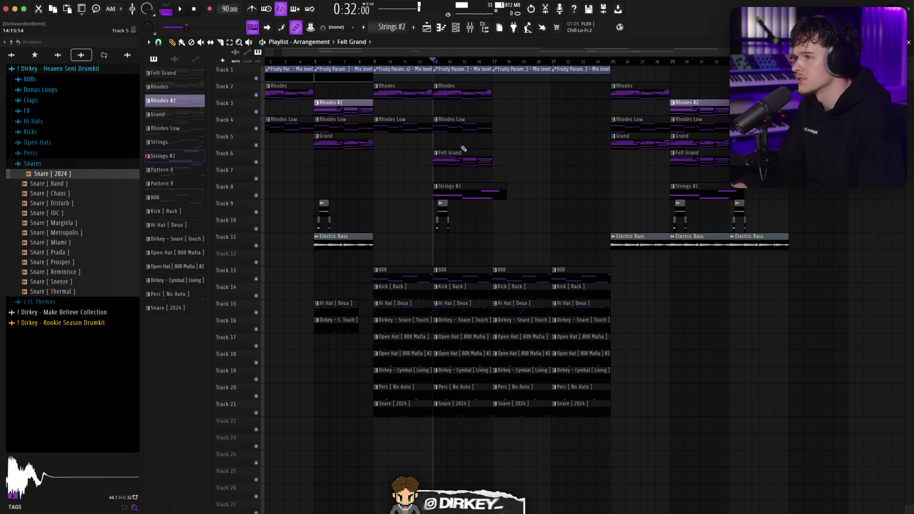
pyautogui.rightClick(461, 155)
pyautogui.press('space')
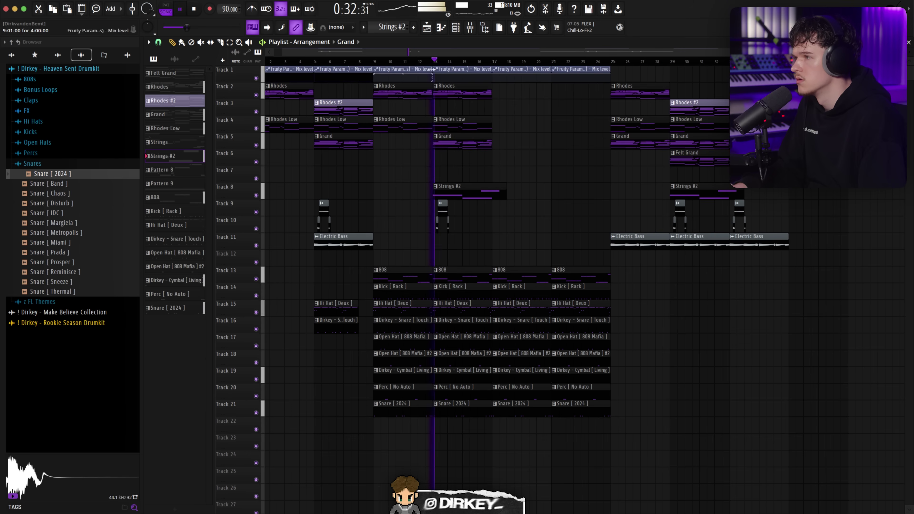
# Step: Copy the Rhodes #2 and Rhodes Low clips from bar 5 to bar 17, repeat them at bar 21, and save the project
pyautogui.moveTo(347, 125); pyautogui.dragTo(520, 108)
pyautogui.hotkey('ctrl', 'b')
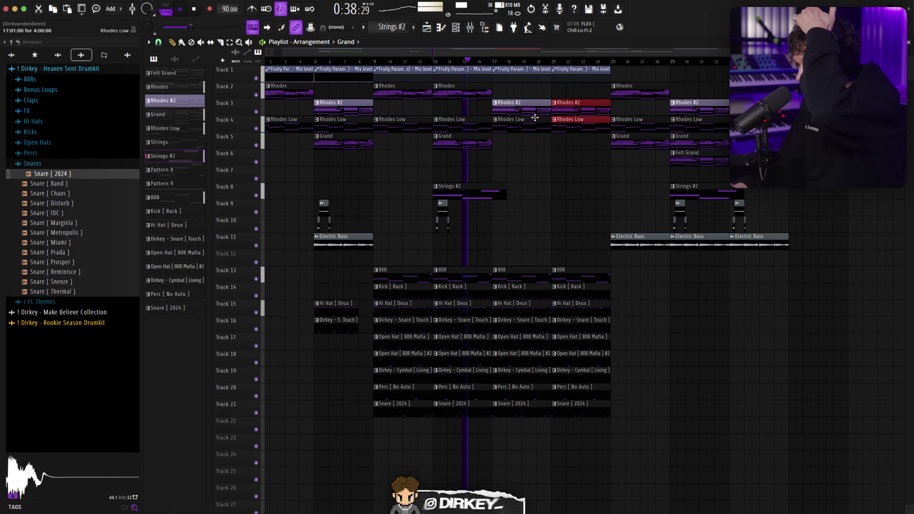
pyautogui.hotkey('ctrl', 's')
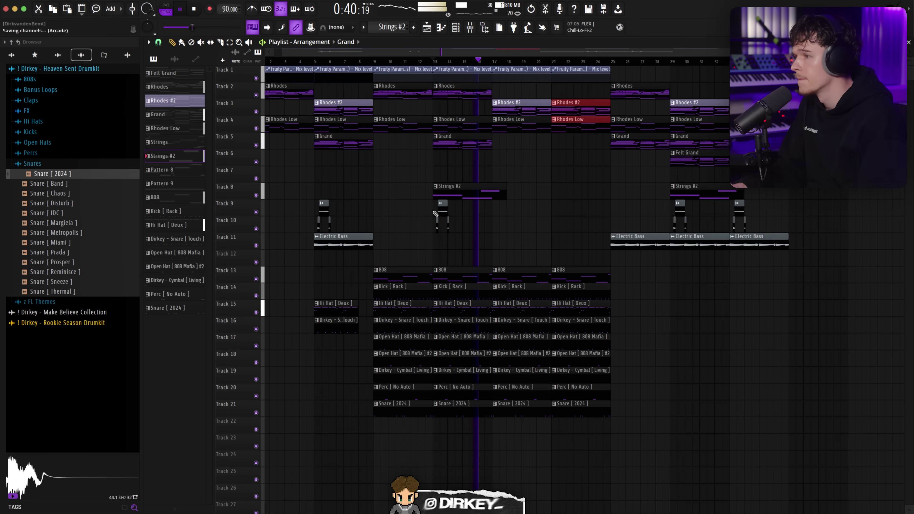
# Step: Place a Strings clip on Track 7 at bar 21 and duplicate the bar 13 Grand clip to bar 17 on Track 5
pyautogui.moveTo(706, 161); pyautogui.dragTo(528, 160)
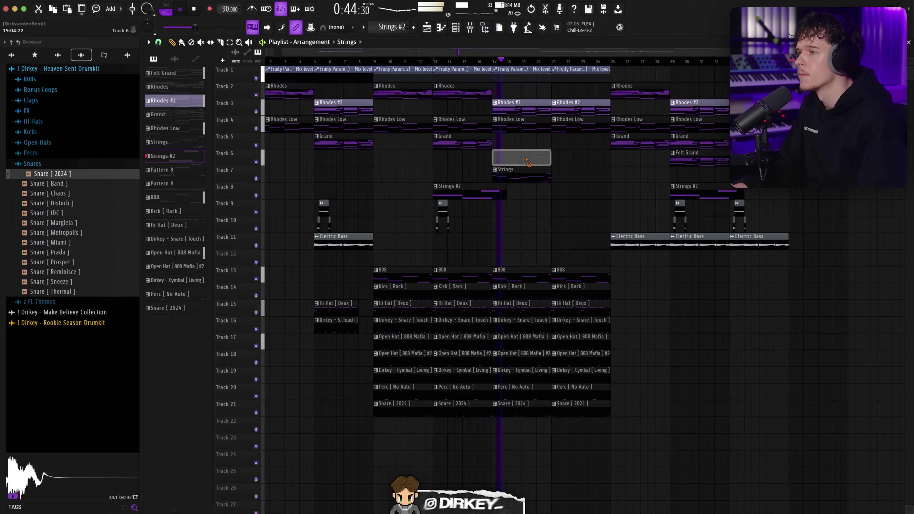
pyautogui.moveTo(523, 171); pyautogui.dragTo(581, 171)
pyautogui.click(484, 62)
pyautogui.moveTo(496, 134); pyautogui.dragTo(483, 148)
pyautogui.hotkey('ctrl', 'b')
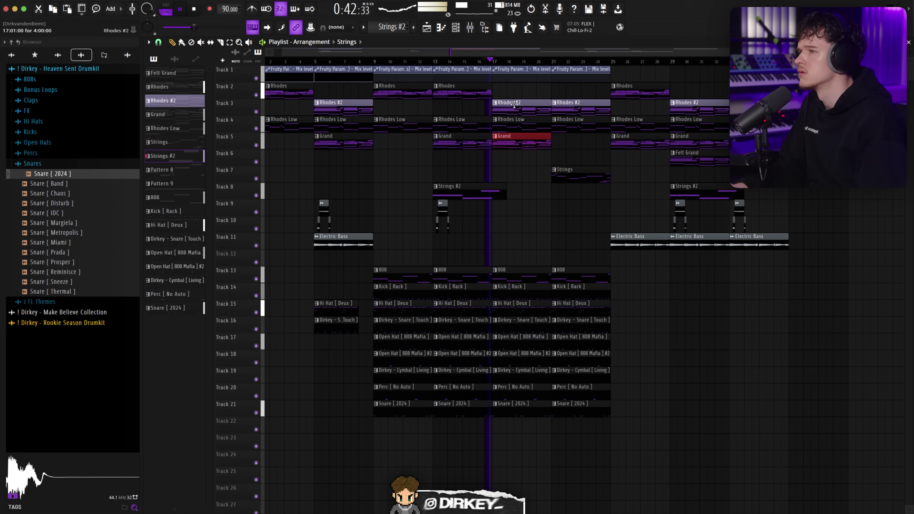
# Step: Delete the Rhodes #2 and Rhodes Low clips at bar 17 and copy the Felt Grand clip to Track 6 there
pyautogui.rightClick(515, 108)
pyautogui.rightClick(515, 125)
pyautogui.click(549, 222)
pyautogui.rightClick(552, 221)
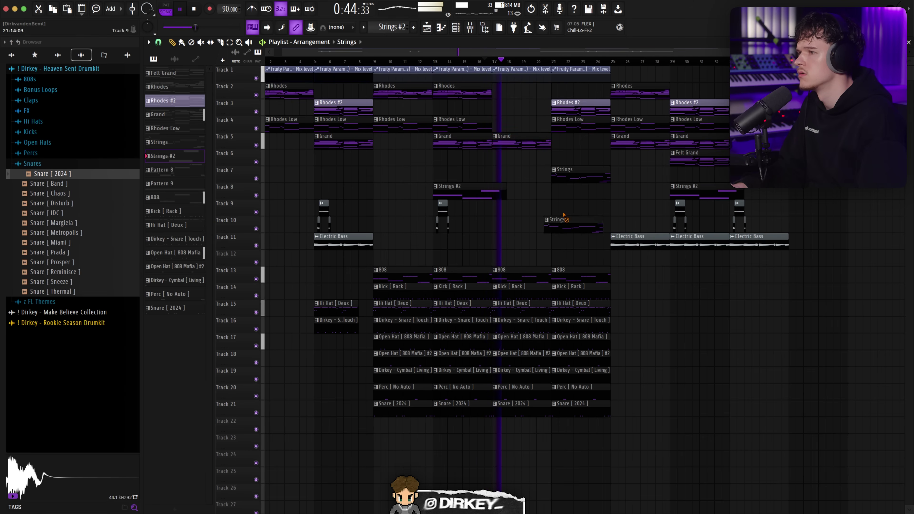
pyautogui.moveTo(680, 163); pyautogui.dragTo(522, 153)
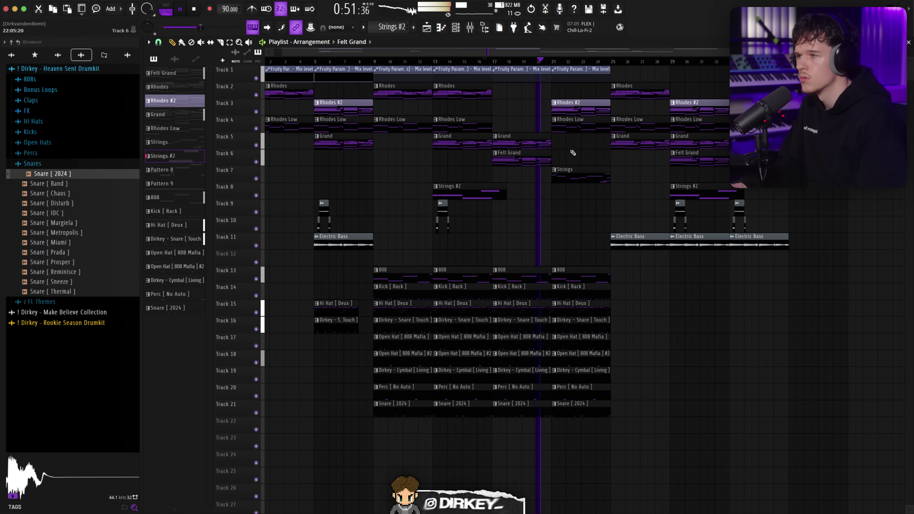
# Step: Add a Grand clip at bar 21 on Track 5, and try the section with the Rhodes #2 clip removed
pyautogui.click(562, 143)
pyautogui.rightClick(575, 104)
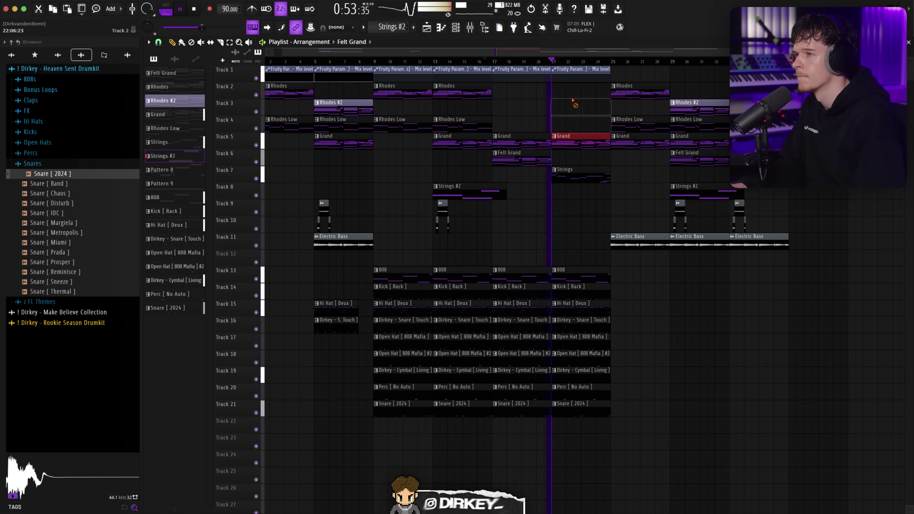
pyautogui.hotkey('ctrl', 'z')
pyautogui.click(548, 62)
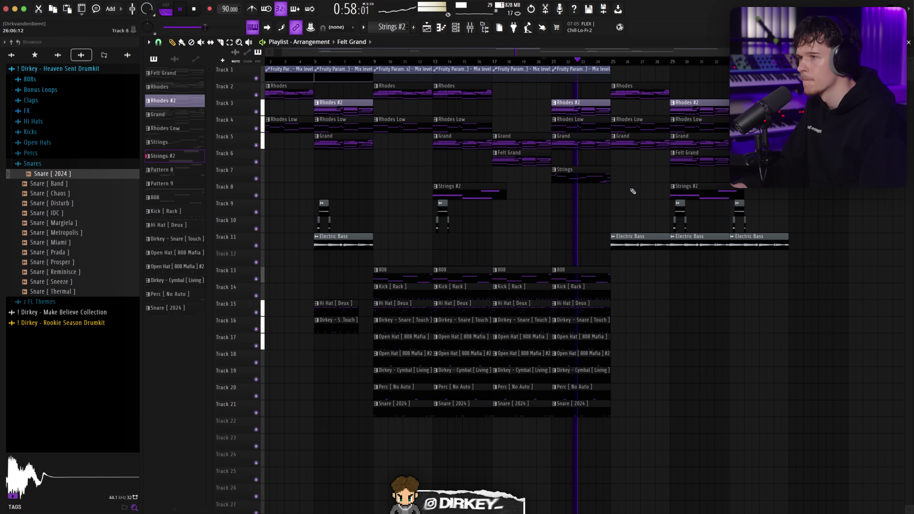
# Step: Replace the Rhodes #2 clip at bar 21 with a Rhodes clip on Track 2 and play the section back
pyautogui.scroll(-3, 590, 65)
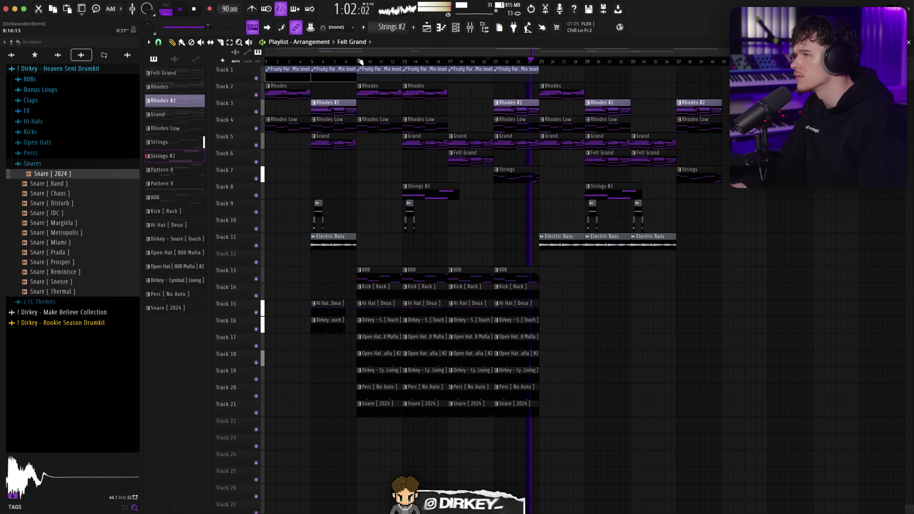
pyautogui.press('space')
pyautogui.press('space')
pyautogui.click(502, 86)
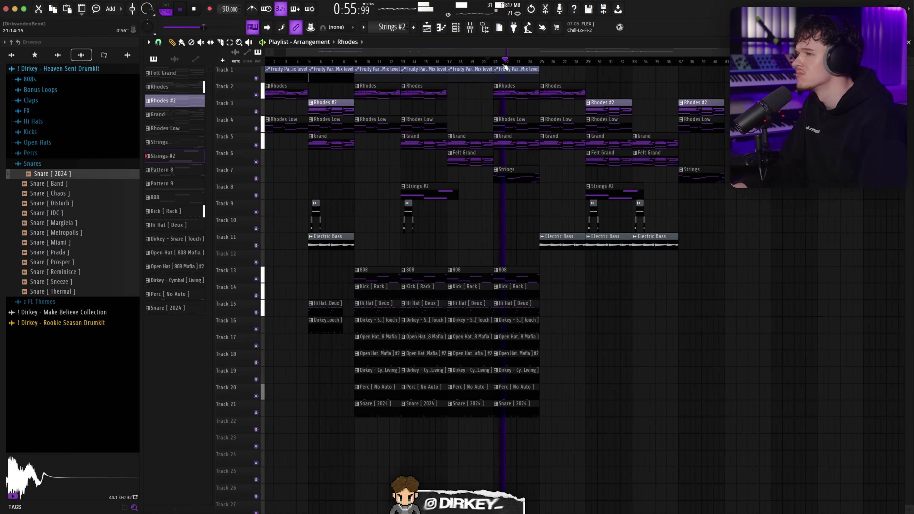
pyautogui.scroll(3, 505, 67)
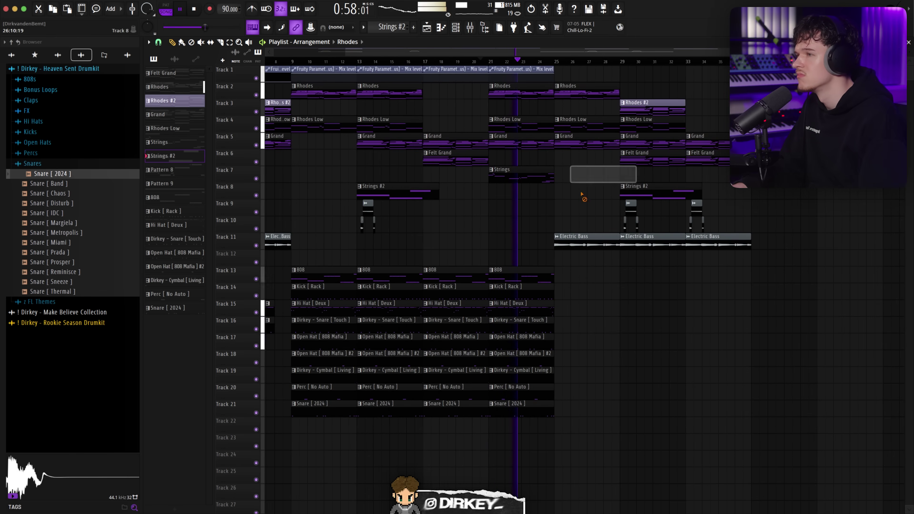
pyautogui.scroll(-2, 509, 63)
pyautogui.scroll(-1, 509, 63)
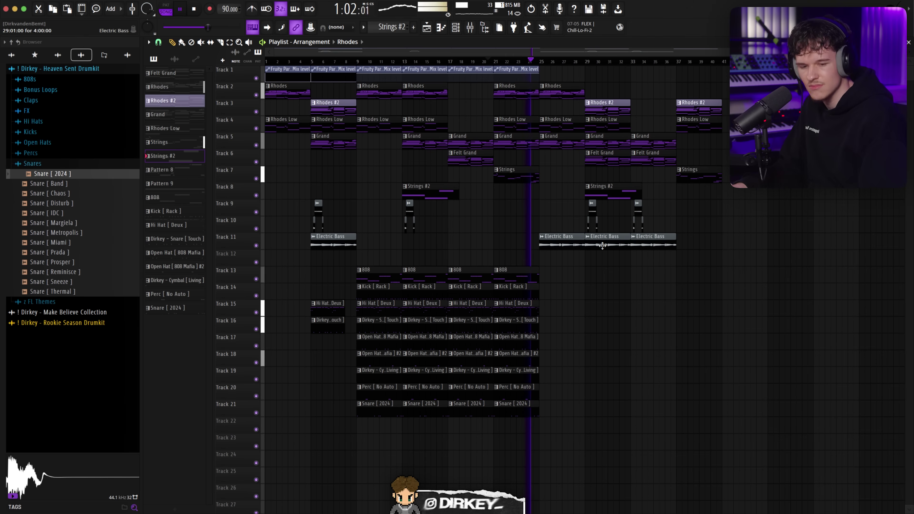
# Step: Stop playback and delete all the leftover melody and bass clips from bar 25 onward
pyautogui.press('space')
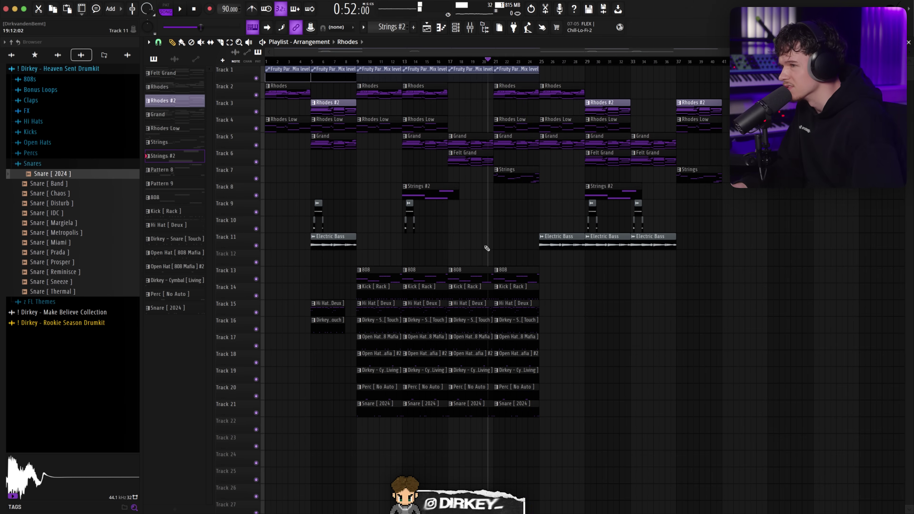
pyautogui.moveTo(419, 200); pyautogui.dragTo(519, 51)
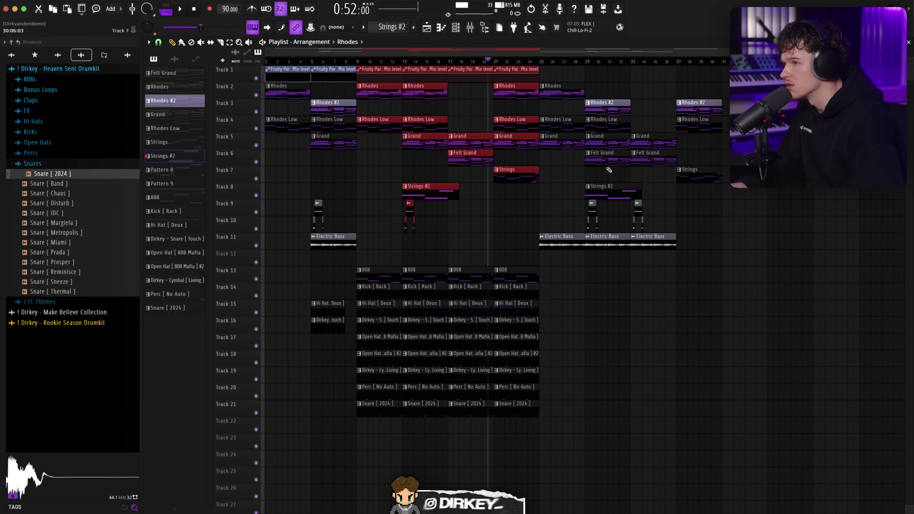
pyautogui.moveTo(754, 265); pyautogui.dragTo(542, 80)
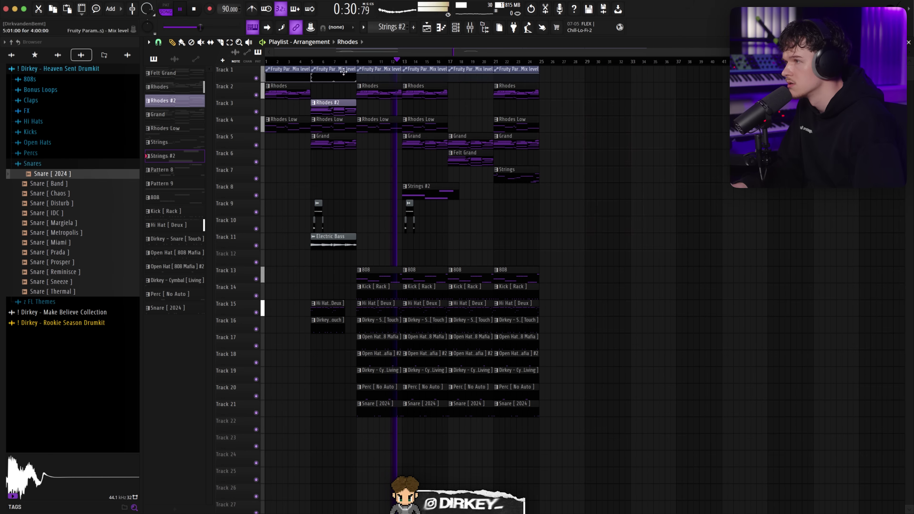
# Step: Copy the EQ automation, Electric Bass and short Track 9 and 10 audio clips from bar 5 to bar 25
pyautogui.moveTo(340, 70); pyautogui.dragTo(563, 69)
pyautogui.moveTo(337, 248); pyautogui.dragTo(592, 231)
pyautogui.click(320, 208)
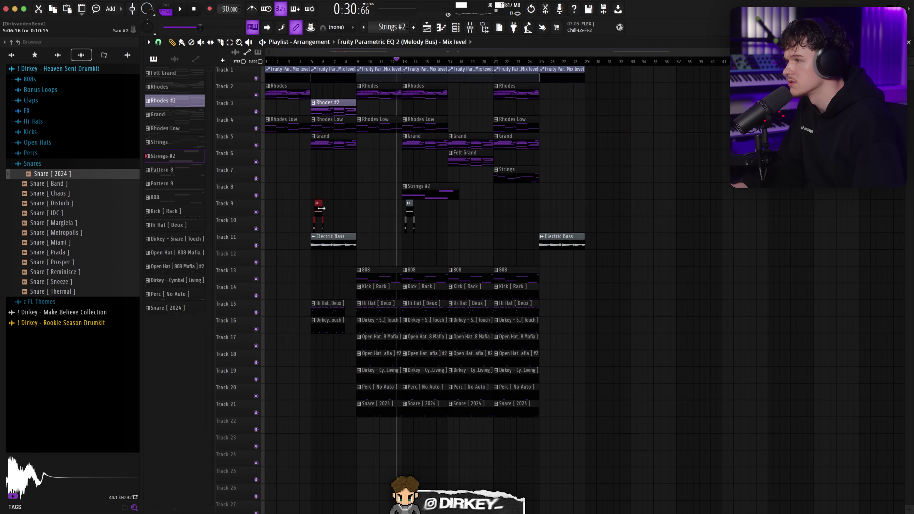
pyautogui.press('space')
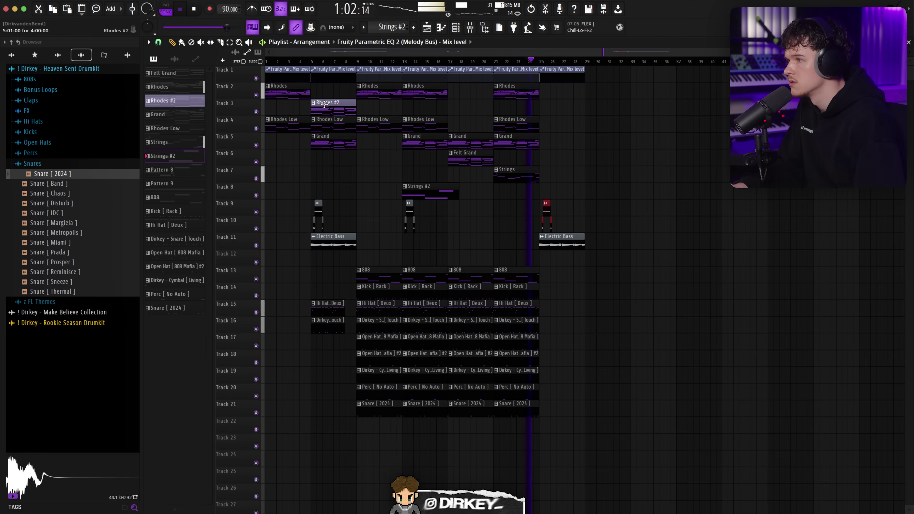
# Step: Copy the Rhodes #2, Rhodes Low and Grand clips from bar 5 to bar 25
pyautogui.moveTo(325, 105); pyautogui.dragTo(553, 104)
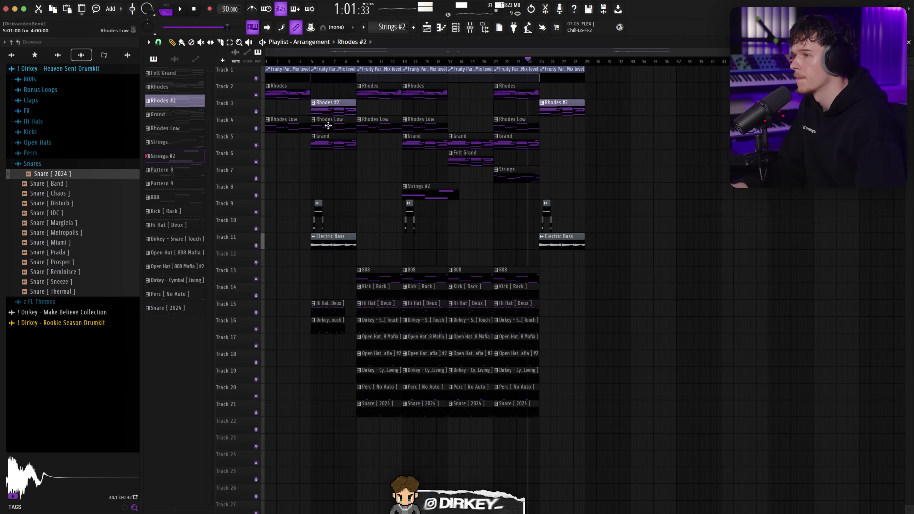
pyautogui.moveTo(325, 122); pyautogui.dragTo(554, 123)
pyautogui.moveTo(342, 140); pyautogui.dragTo(651, 160)
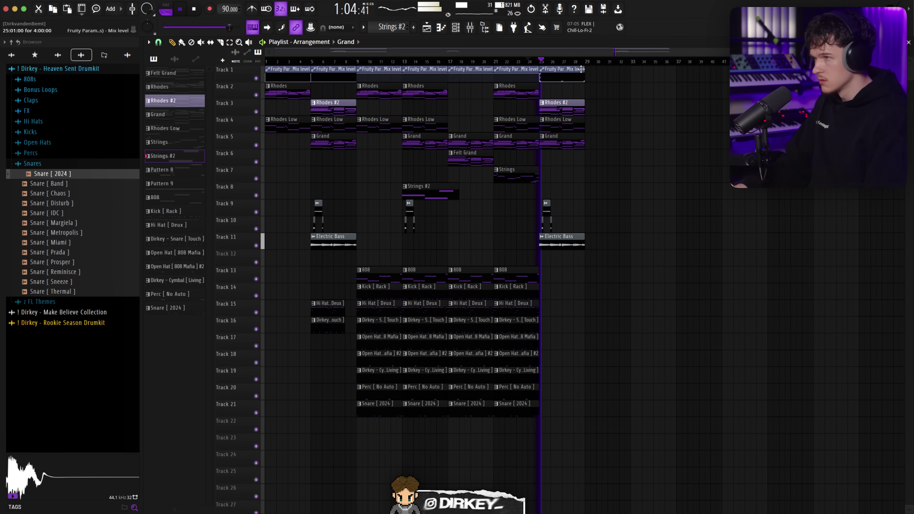
pyautogui.press('super+a')
pyautogui.scroll(-1, 559, 168)
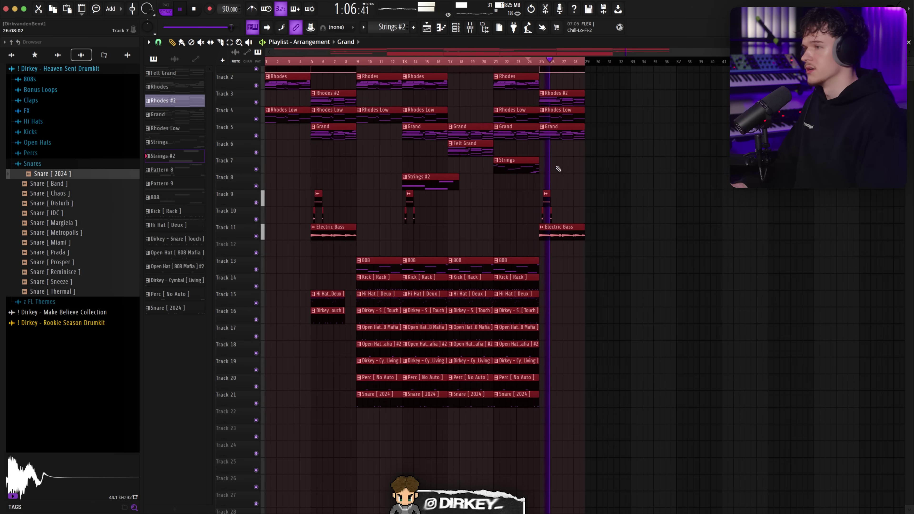
pyautogui.press('super+d')
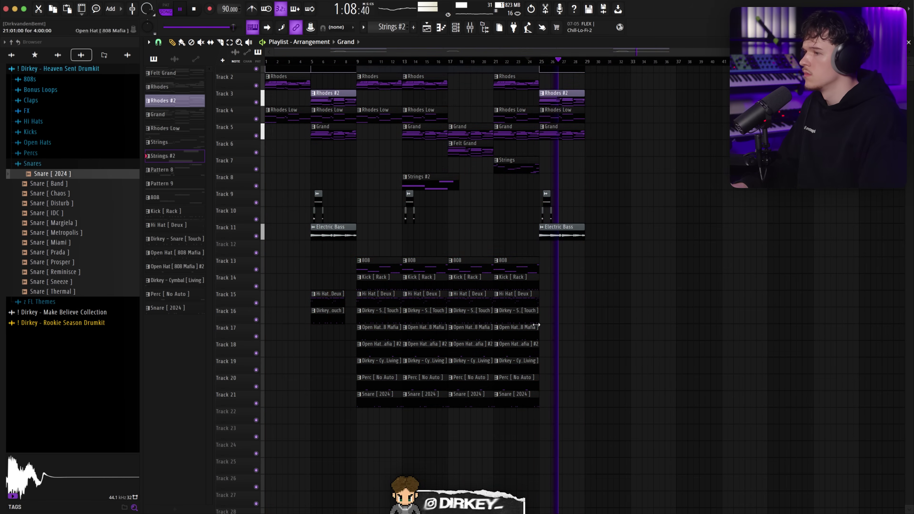
pyautogui.scroll(1, 558, 347)
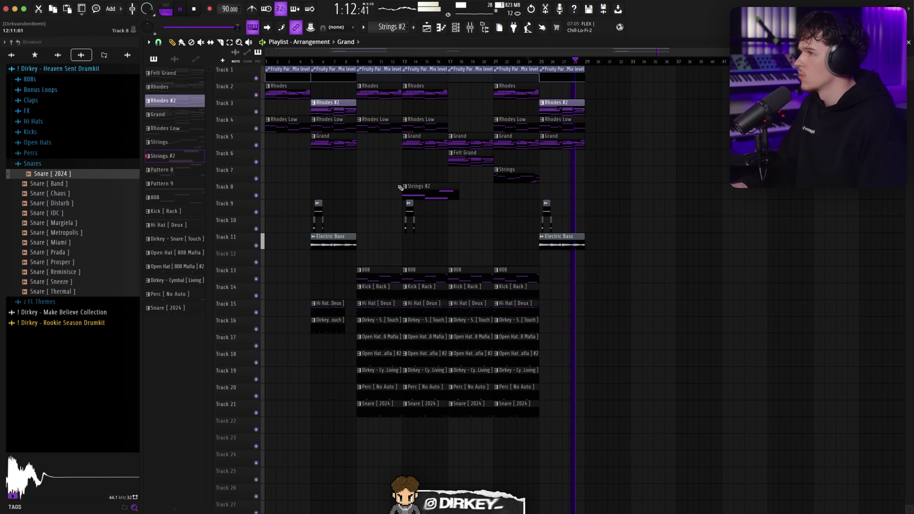
# Step: Swap the bar 21 Rhodes clip for Rhodes #2, and replace the bar 25 Rhodes #2 clip with Rhodes on Track 2
pyautogui.click(357, 63)
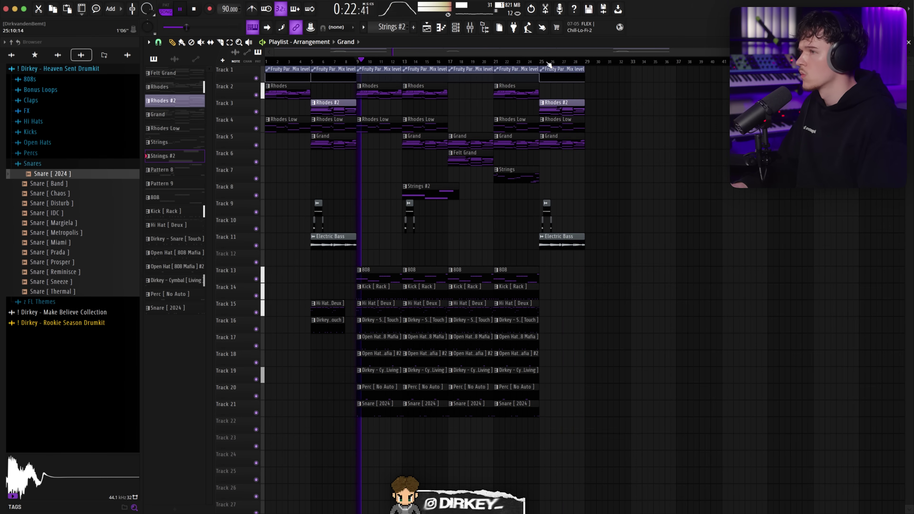
pyautogui.press('space')
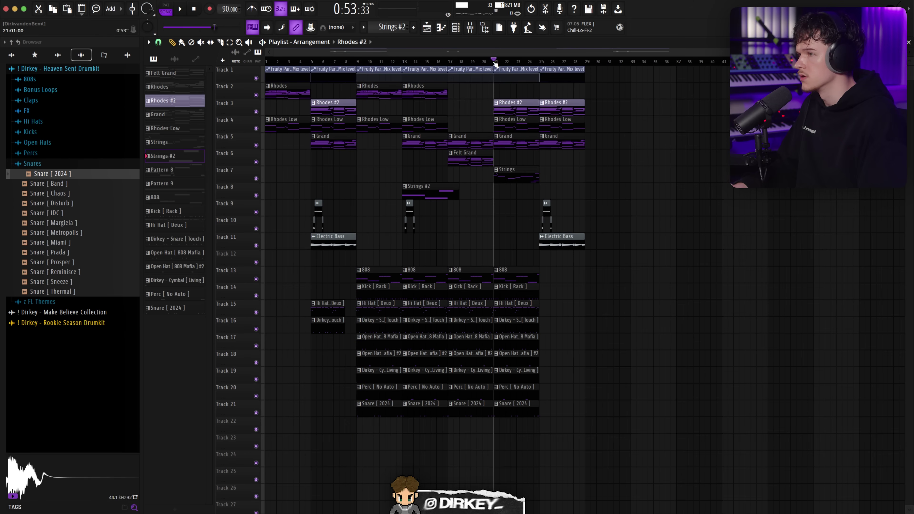
pyautogui.press('space')
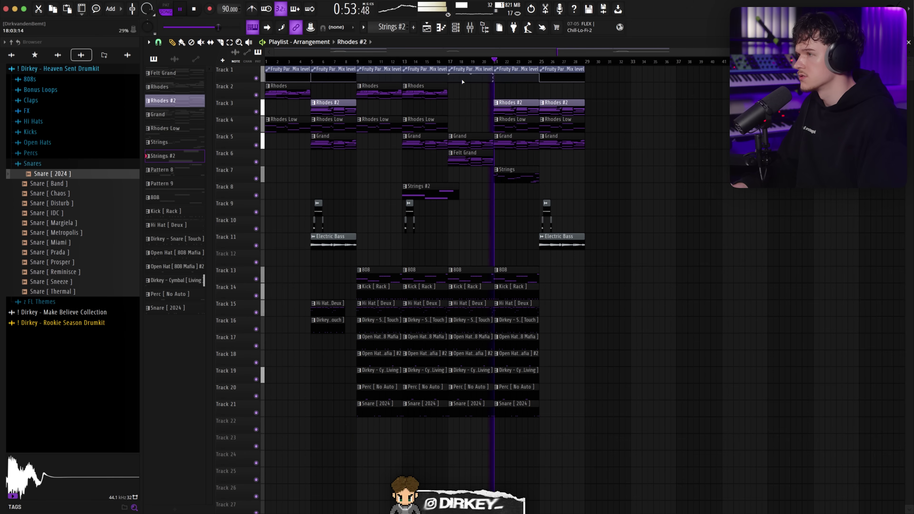
pyautogui.rightClick(560, 106)
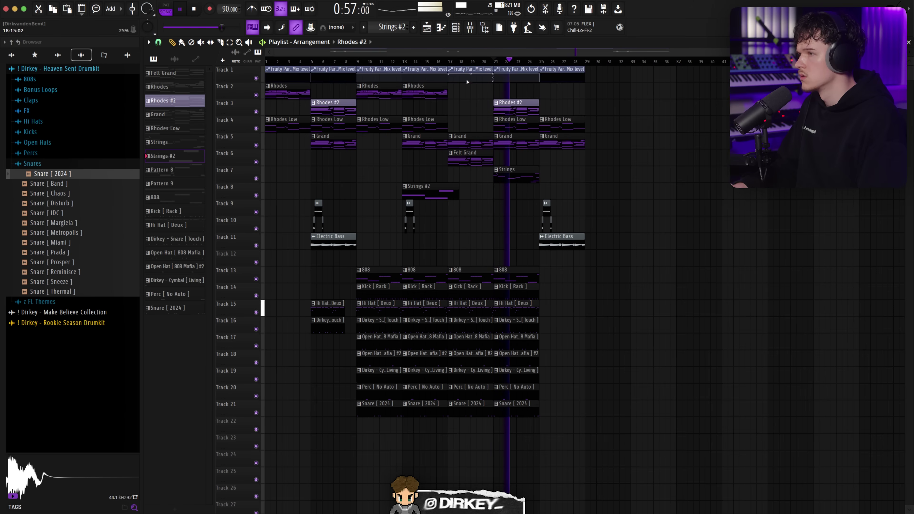
pyautogui.click(395, 89)
pyautogui.click(550, 90)
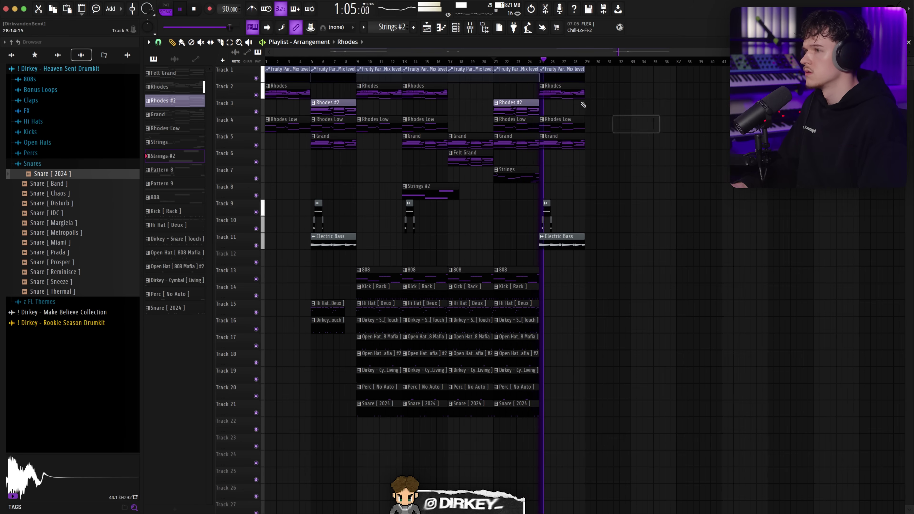
# Step: Duplicate all clips from bars 9 to 28 so the copy starts at bar 29
pyautogui.scroll(3, 555, 66)
pyautogui.scroll(-3, 555, 67)
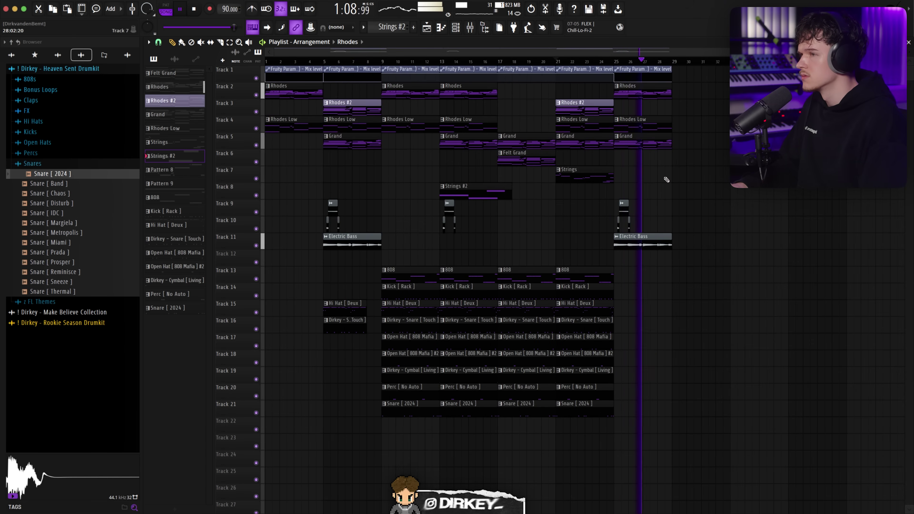
pyautogui.moveTo(703, 67); pyautogui.dragTo(388, 447)
pyautogui.hotkey('ctrl', 'b')
# Step: Try a Rhodes #2 clip in place of the Rhodes clip at bar 29, and put the Rhodes clip back
pyautogui.click(470, 108)
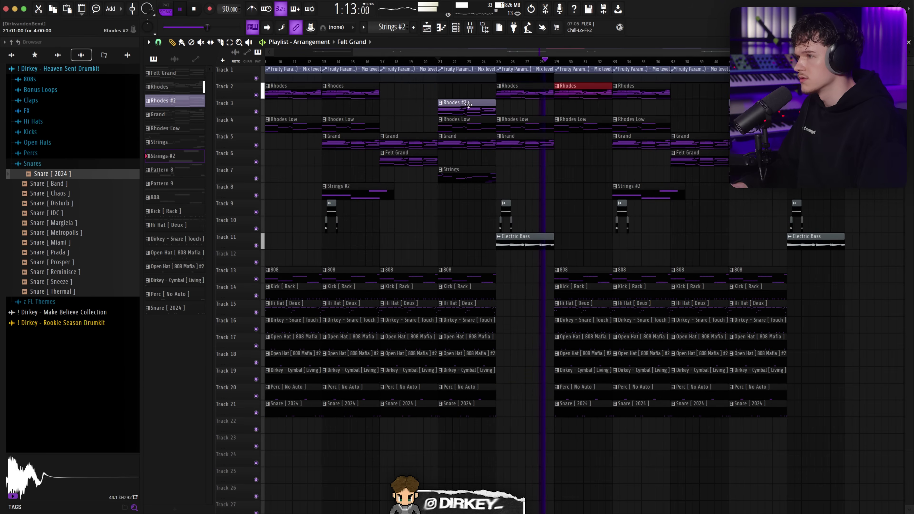
pyautogui.moveTo(470, 107); pyautogui.dragTo(586, 106)
pyautogui.scroll(-3, 547, 62)
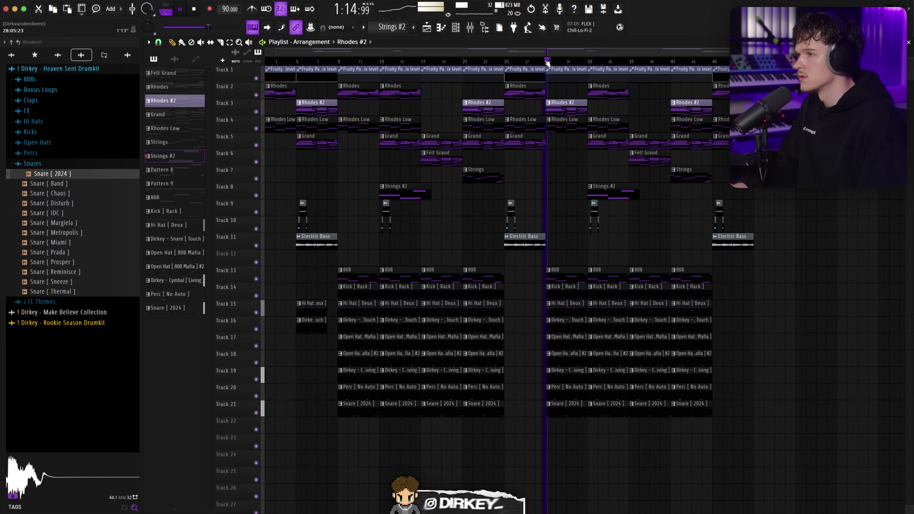
pyautogui.rightClick(557, 103)
pyautogui.keyDown('super'); pyautogui.click(525, 86); pyautogui.keyUp('super')
pyautogui.press('super+b')
pyautogui.click(535, 62)
pyautogui.scroll(1, 551, 63)
pyautogui.scroll(-1, 550, 63)
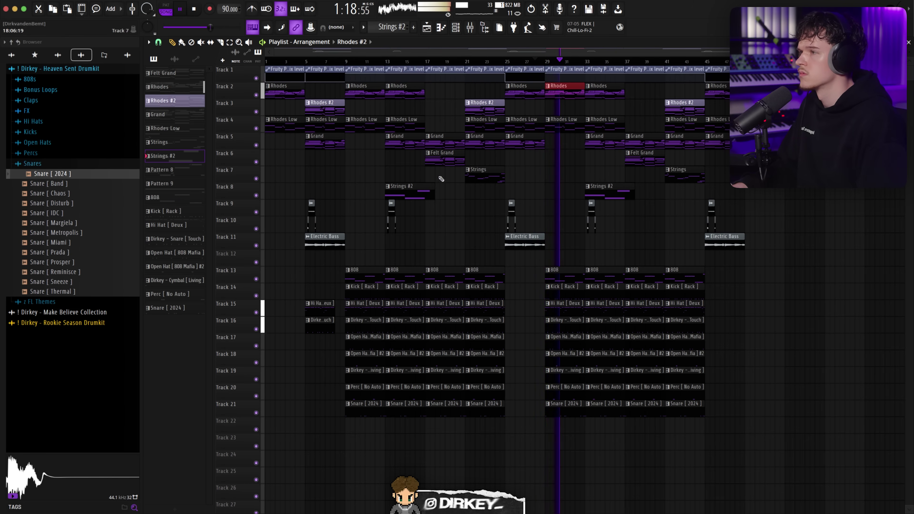
# Step: Replace the Rhodes clip at bar 29 with Rhodes #2 and copy the Felt Grand clip to Track 6 there
pyautogui.rightClick(561, 89)
pyautogui.click(556, 103)
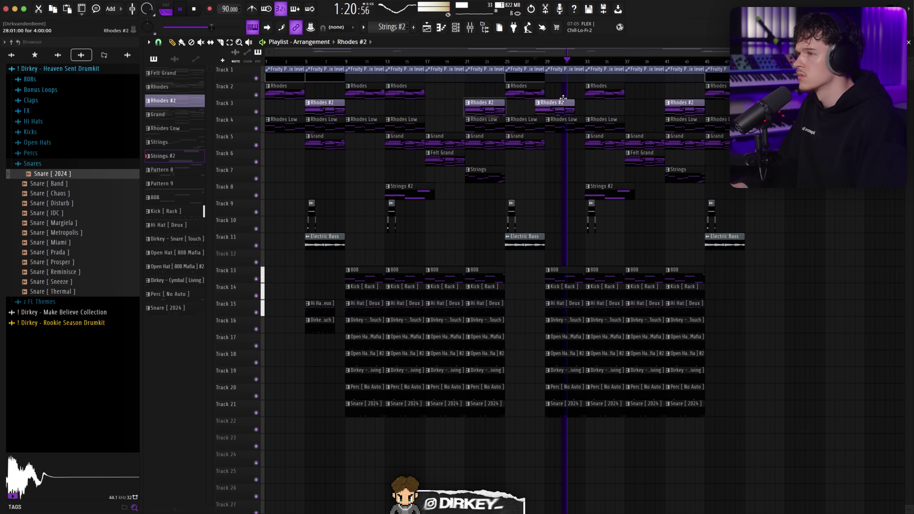
pyautogui.click(541, 61)
pyautogui.click(443, 158)
pyautogui.click(548, 158)
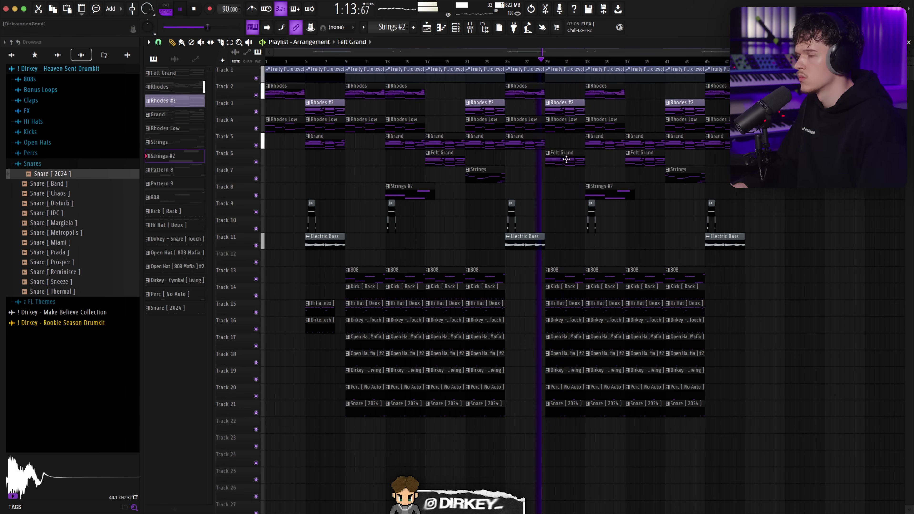
pyautogui.click(486, 169)
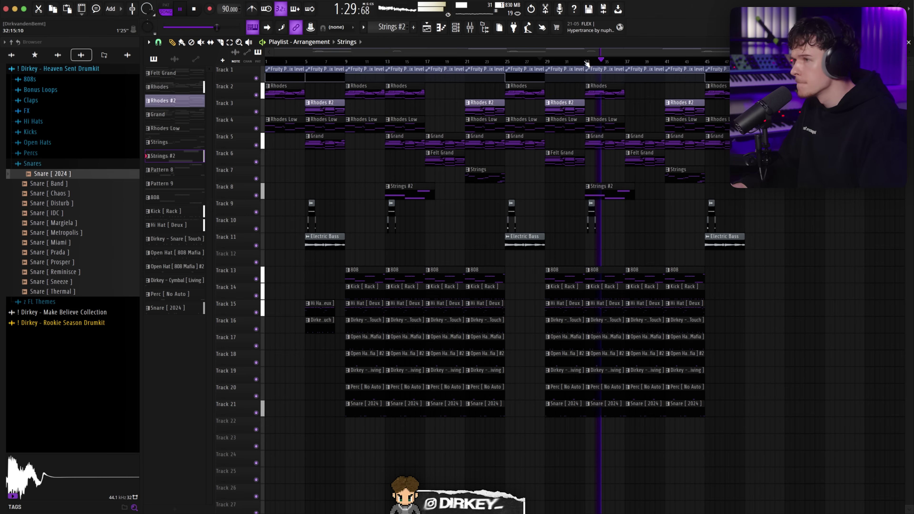
# Step: Swap the melodies so Rhodes plays at bar 29 and Rhodes #2 at bar 33, and return the playhead to bar 9
pyautogui.click(548, 59)
pyautogui.moveTo(596, 89)
pyautogui.mouseDown()
pyautogui.moveTo(554, 89)
pyautogui.moveTo(602, 104)
pyautogui.mouseUp()
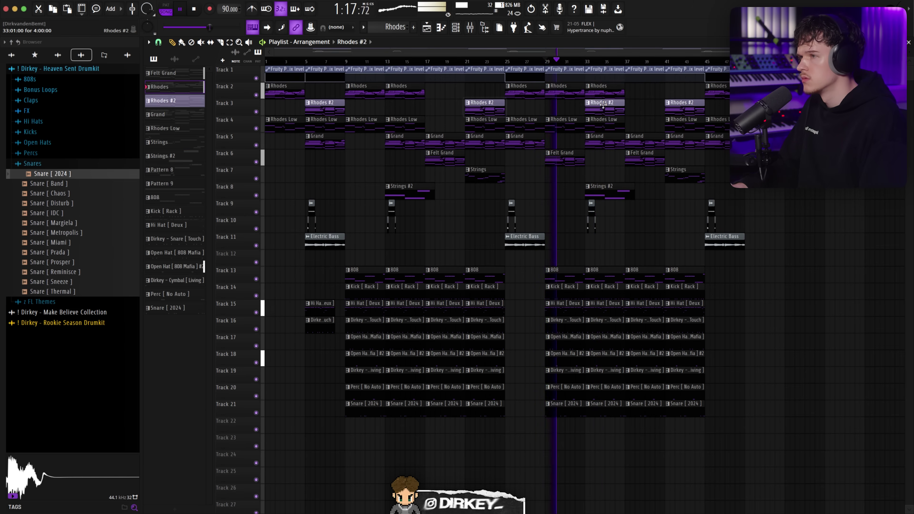
pyautogui.rightClick(604, 95)
pyautogui.click(585, 61)
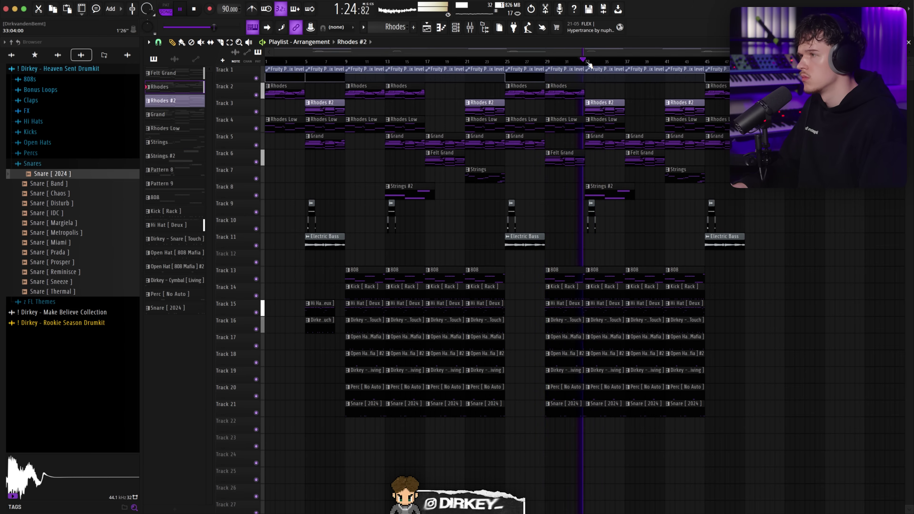
pyautogui.press('space')
pyautogui.click(352, 54)
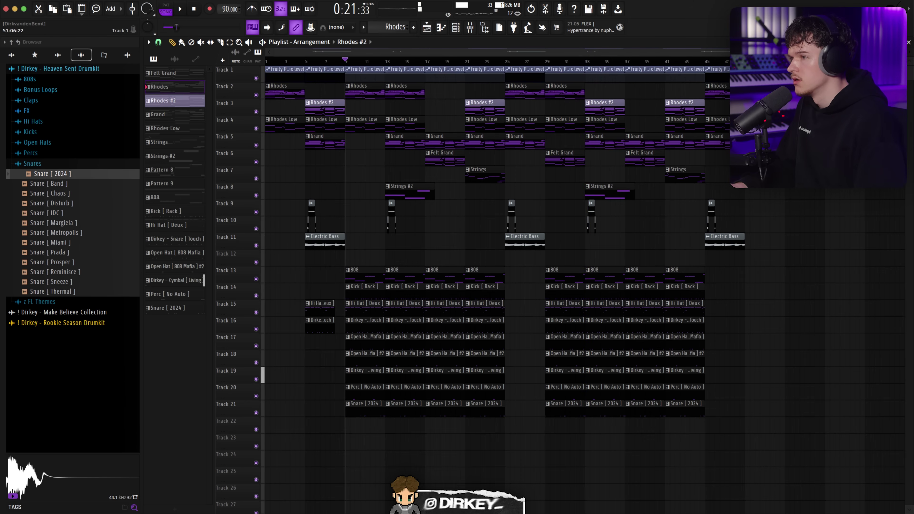
# Step: Play back from bar 9 and replace the Rhodes clip at bar 13 with Rhodes #2 on Track 3
pyautogui.click(344, 60)
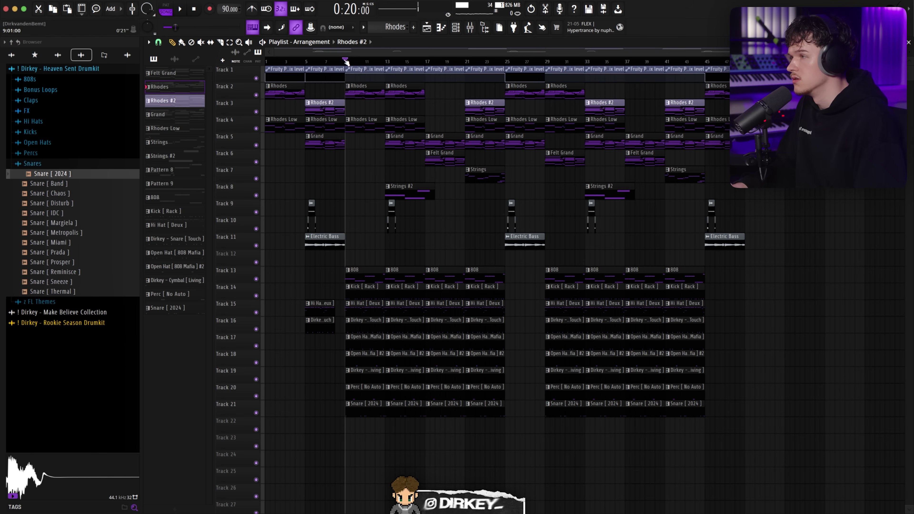
pyautogui.press('space')
pyautogui.doubleClick(367, 92)
pyautogui.press('Escape')
pyautogui.rightClick(398, 89)
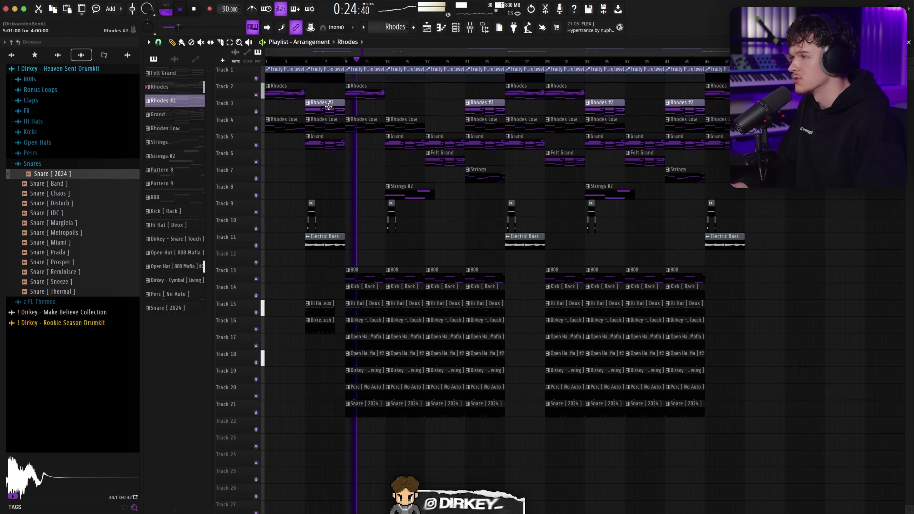
pyautogui.click(403, 103)
# Step: Delete every clip from bar 29 onward and swap the melodies so Rhodes plays at bar 21 and Rhodes #2 at bar 25
pyautogui.moveTo(779, 437); pyautogui.dragTo(491, 88)
pyautogui.press('Delete')
pyautogui.click(530, 89)
pyautogui.rightClick(486, 90)
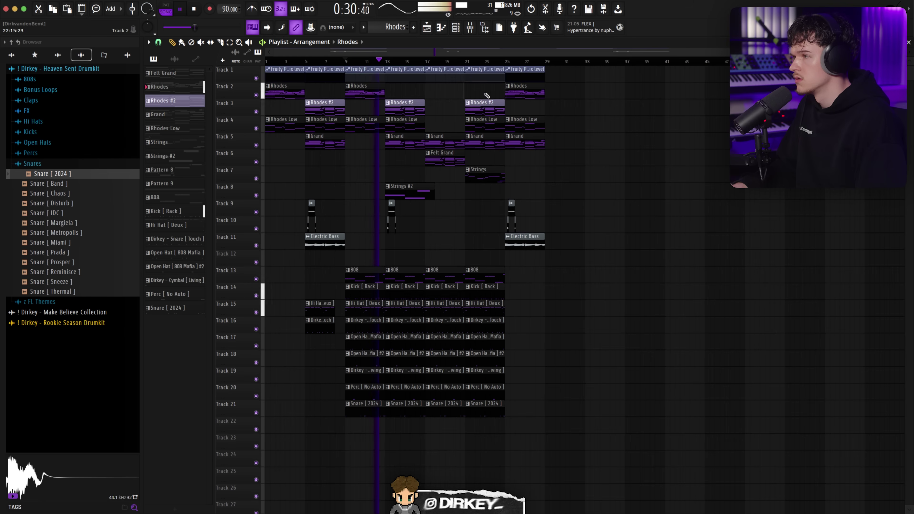
pyautogui.moveTo(521, 90)
pyautogui.mouseDown()
pyautogui.moveTo(482, 90)
pyautogui.moveTo(522, 105)
pyautogui.mouseUp()
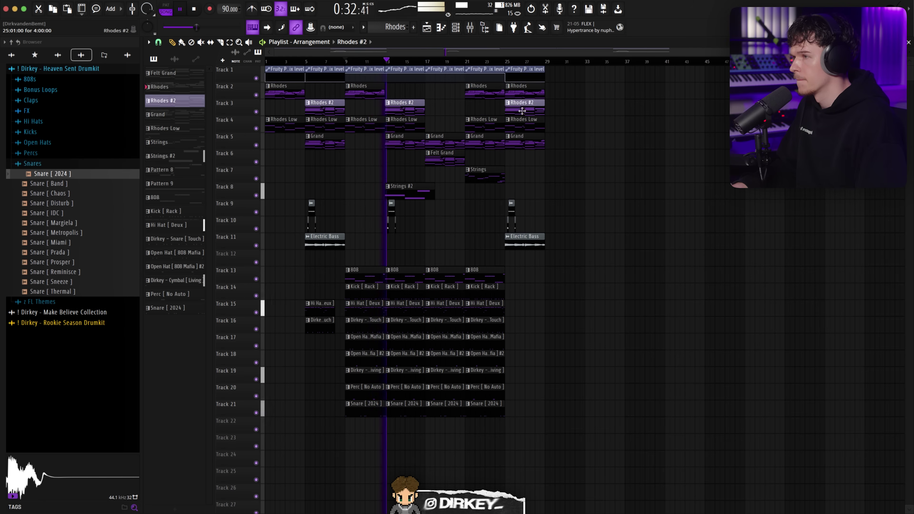
# Step: Listen to the section around bar 21 and delete the Rhodes clip there on Track 2
pyautogui.click(470, 61)
pyautogui.scroll(4, 471, 62)
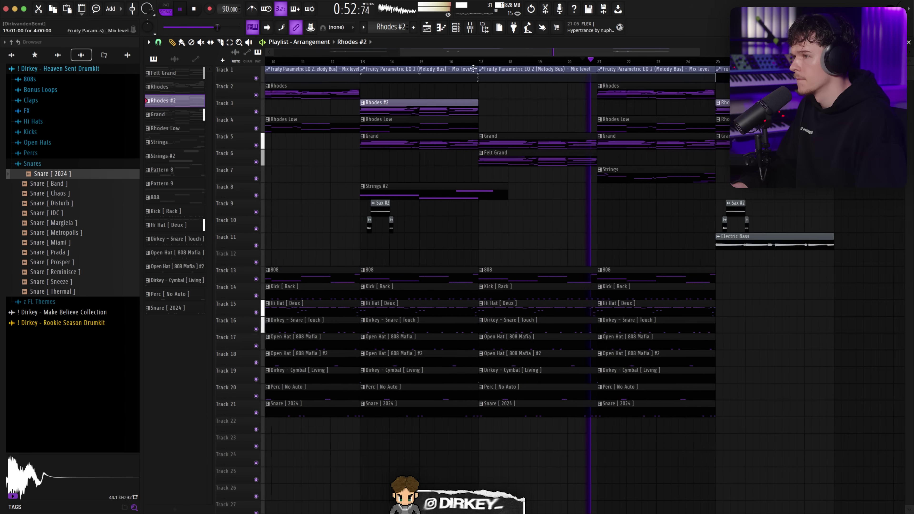
pyautogui.scroll(-4, 590, 64)
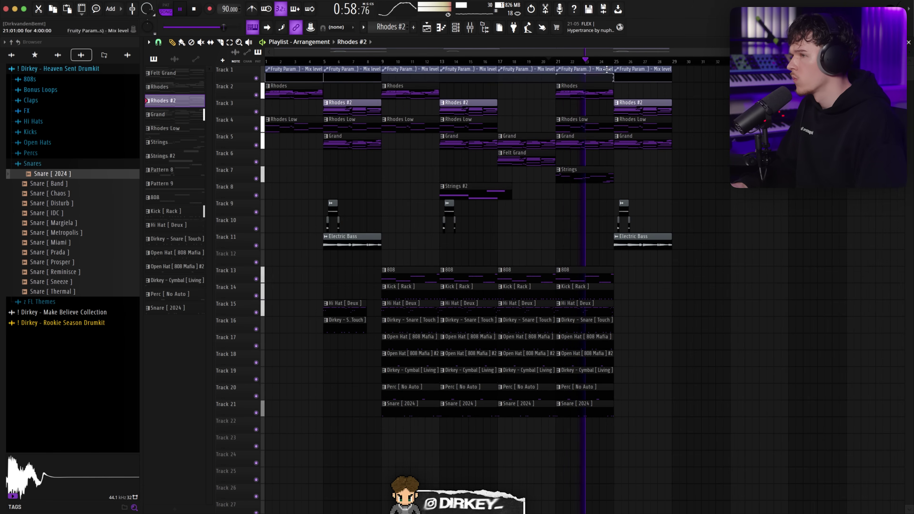
pyautogui.rightClick(589, 95)
pyautogui.click(557, 62)
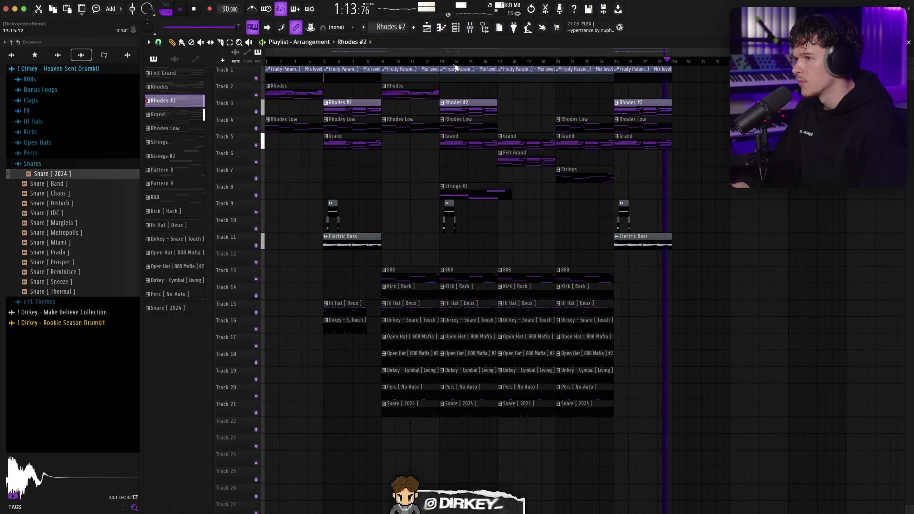
# Step: Replay from bar 8 and delete the Open Hat [ 808 Mafia ] #2, Perc [ No Auto ] and Snare [ 2024 ] clips at bar 9
pyautogui.press('space')
pyautogui.click(372, 61)
pyautogui.press('space')
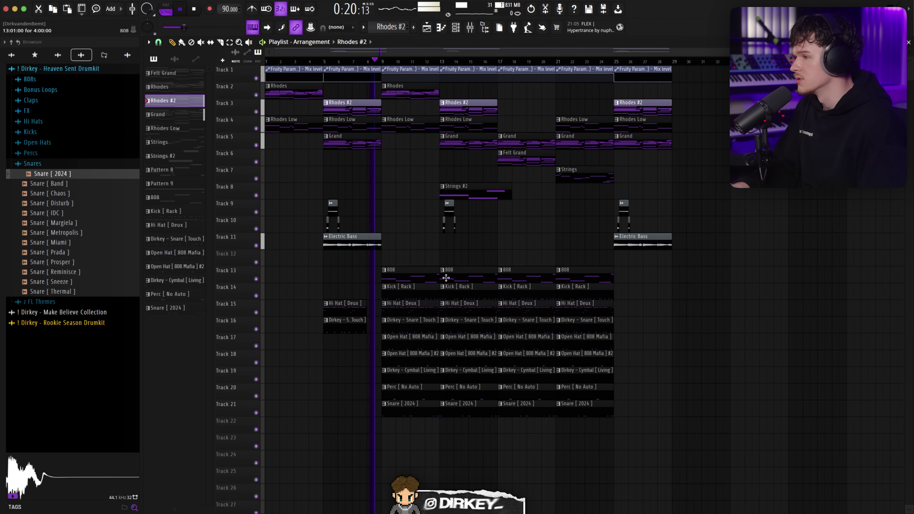
pyautogui.scroll(2, 442, 56)
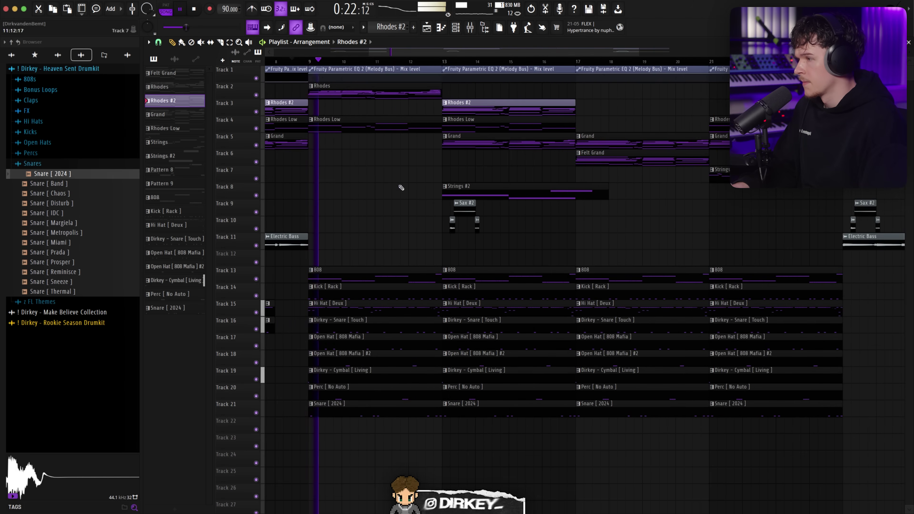
pyautogui.scroll(1, 363, 60)
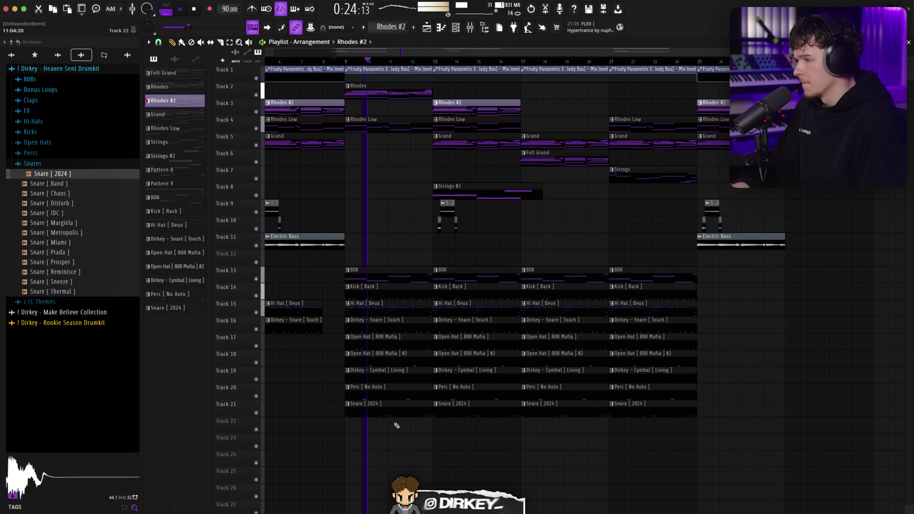
pyautogui.rightClick(393, 393)
pyautogui.rightClick(399, 414)
pyautogui.rightClick(417, 358)
# Step: Move the Dirkey - Cymbal [ Living ] clips to Track 13 and shift the drum clips from 808 downward by one track
pyautogui.moveTo(414, 379); pyautogui.dragTo(651, 259)
pyautogui.moveTo(713, 250); pyautogui.dragTo(350, 409)
pyautogui.hotkey('shift', 'Down')
pyautogui.press('super+d')
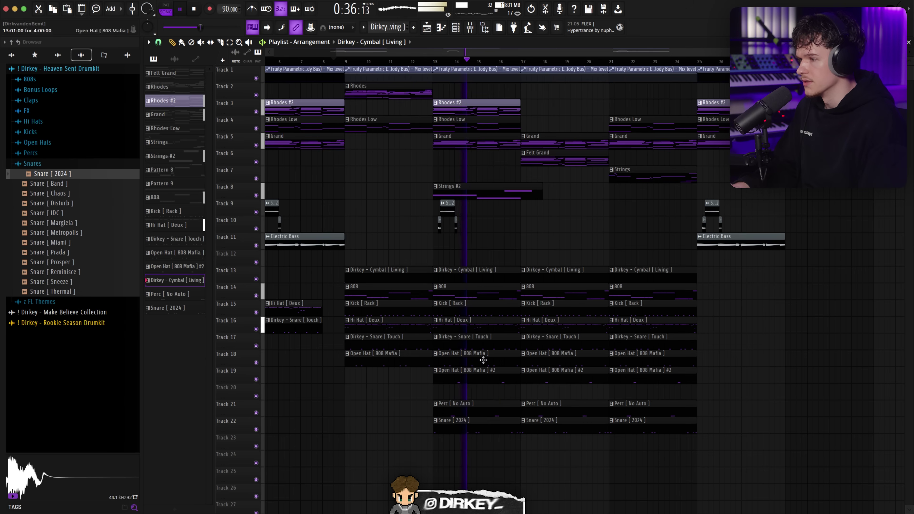
# Step: Delete the Perc, Snare [ 2024 ] and Open Hat #2 clips at bars 17 and 21, plus the Open Hat [ 808 Mafia ] clip at bar 17
pyautogui.click(453, 376)
pyautogui.click(467, 410)
pyautogui.click(445, 425)
pyautogui.rightClick(549, 413)
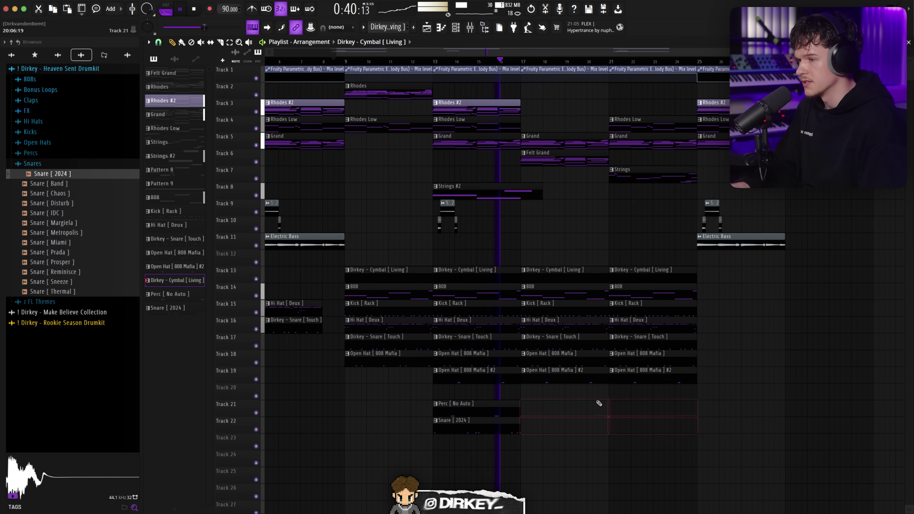
pyautogui.rightClick(590, 377)
pyautogui.rightClick(653, 364)
pyautogui.rightClick(583, 365)
pyautogui.click(508, 361)
pyautogui.moveTo(668, 356); pyautogui.dragTo(655, 355)
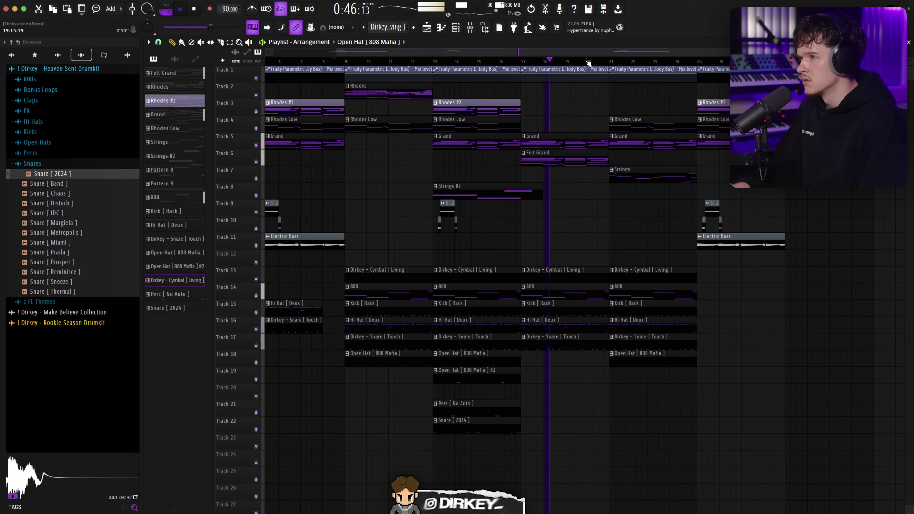
# Step: Play the arrangement from bar 9 to check how the thinned-out drum section builds
pyautogui.click(220, 43)
pyautogui.moveTo(645, 252); pyautogui.dragTo(622, 356)
pyautogui.click(620, 360)
pyautogui.hotkey('ctrl', 'd')
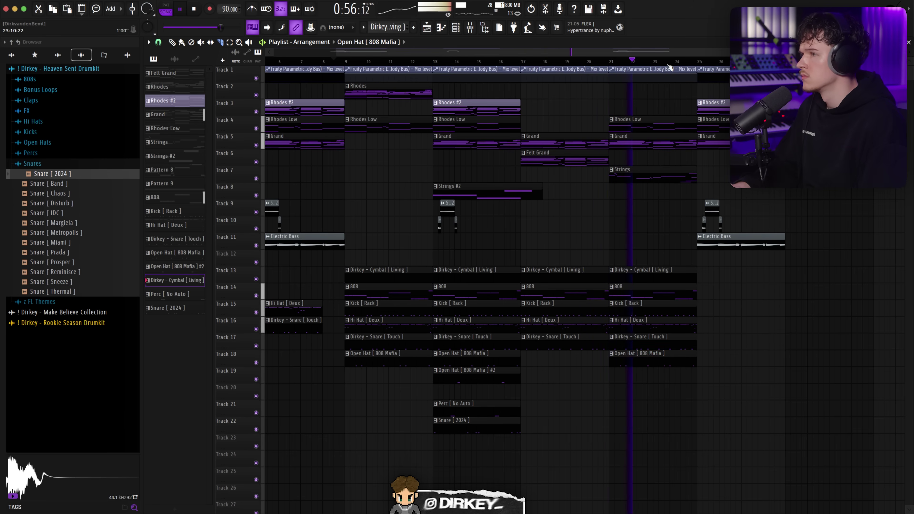
pyautogui.scroll(3, 652, 61)
pyautogui.scroll(-5, 655, 63)
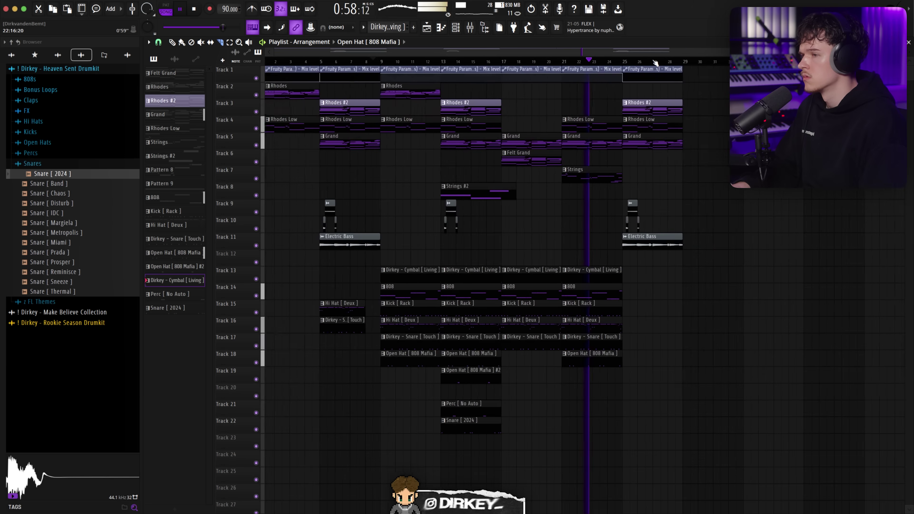
pyautogui.press('space')
pyautogui.press('space')
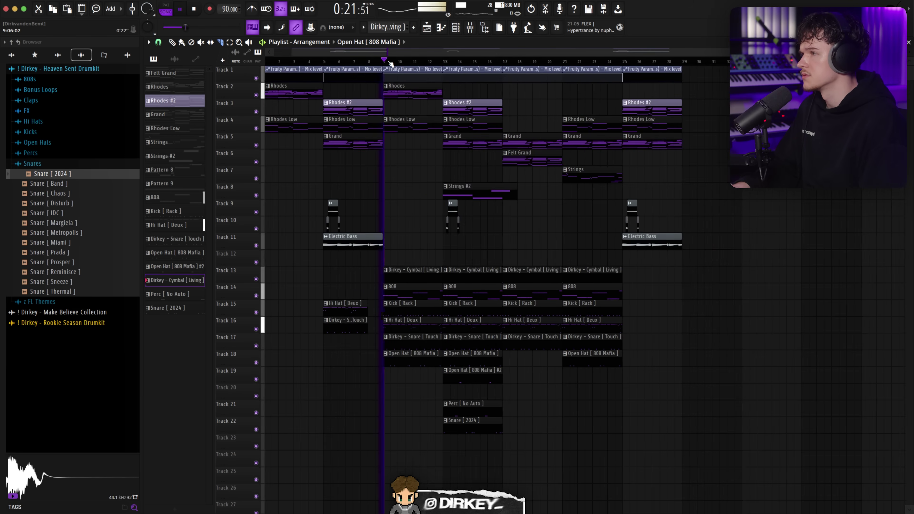
pyautogui.scroll(2, 386, 61)
pyautogui.scroll(-1, 394, 60)
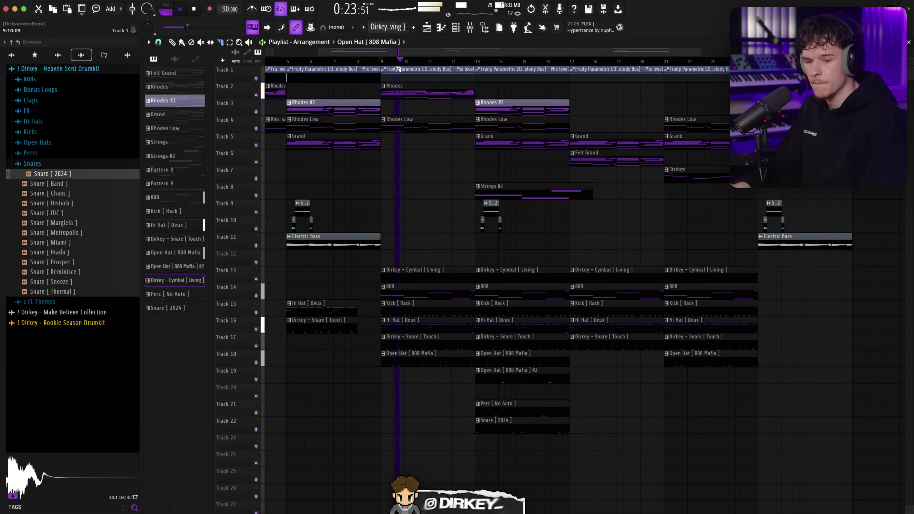
pyautogui.scroll(2, 428, 61)
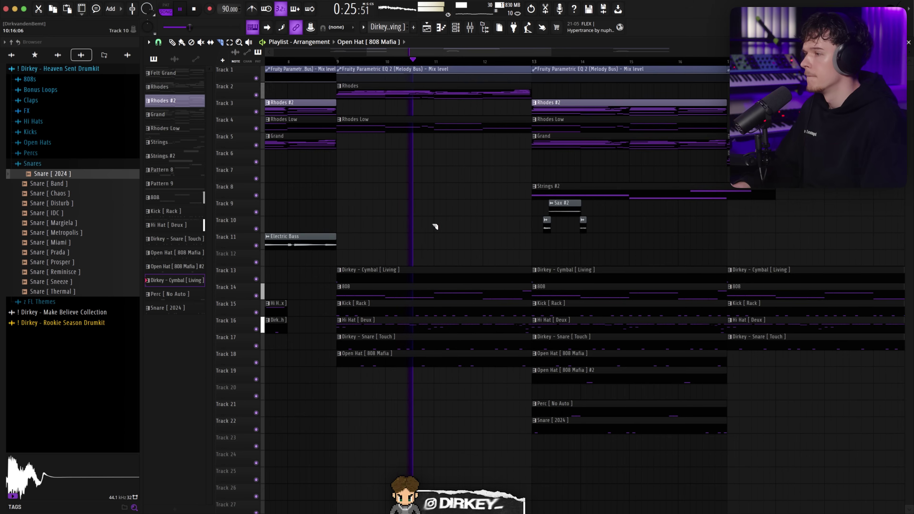
# Step: Slice the Hi Hat [ Deux ] clip shortly before bar 13 and delete its tail
pyautogui.press('super+z')
pyautogui.moveTo(512, 319); pyautogui.dragTo(517, 331)
pyautogui.rightClick(524, 328)
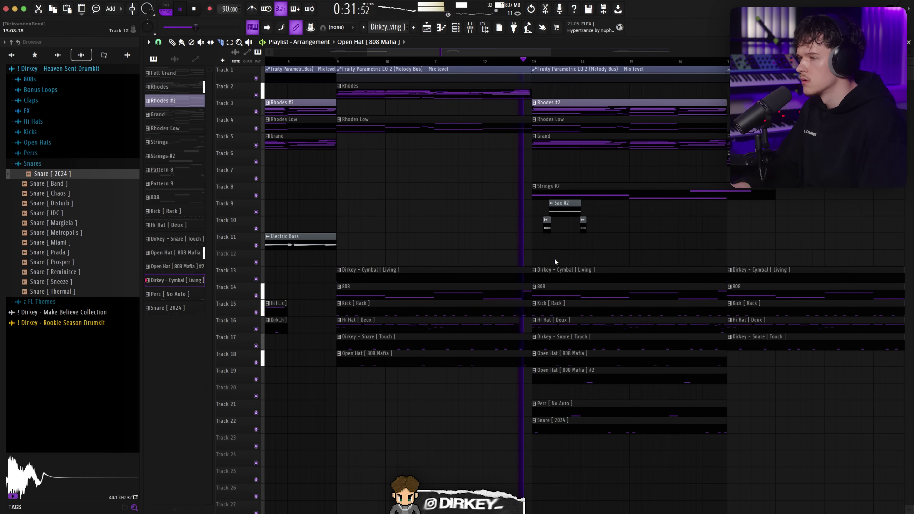
# Step: Slice the hi-hat, snare, open hat and perc clips on Tracks 16 to 22 at bar 16 and delete the parts up to bar 17
pyautogui.scroll(-2, 561, 63)
pyautogui.scroll(2, 561, 63)
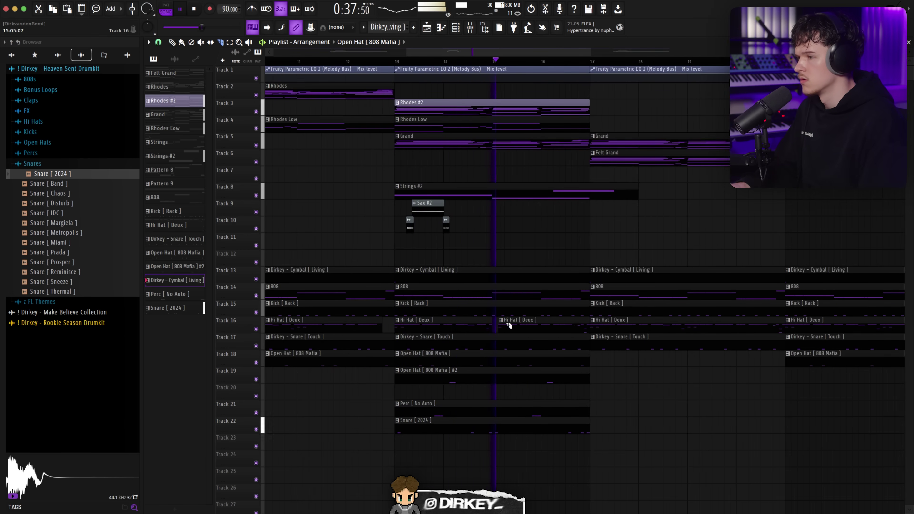
pyautogui.rightClick(563, 326)
pyautogui.scroll(2, 543, 252)
pyautogui.moveTo(541, 325); pyautogui.dragTo(554, 423)
pyautogui.moveTo(551, 338); pyautogui.dragTo(545, 469)
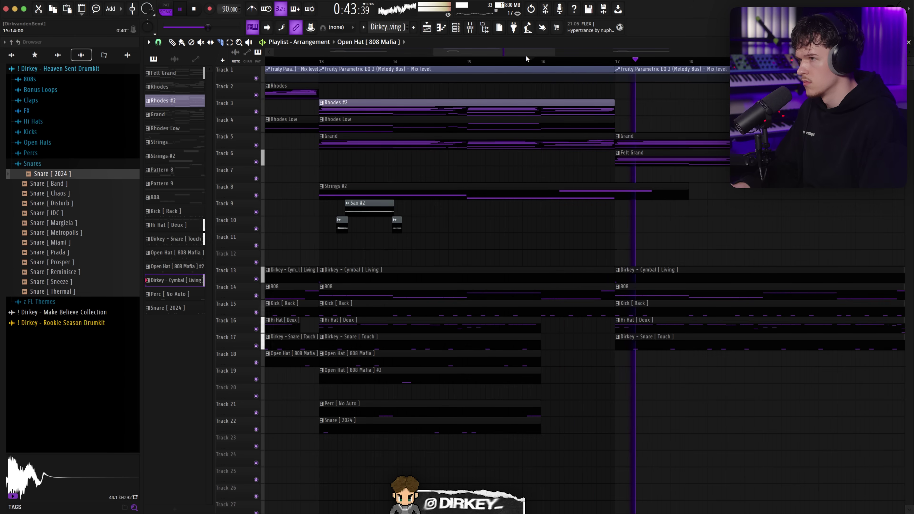
# Step: Try cutting the ends off the 808 and Kick [ Rack ] clips late in bar 16, and undo the cut
pyautogui.click(537, 59)
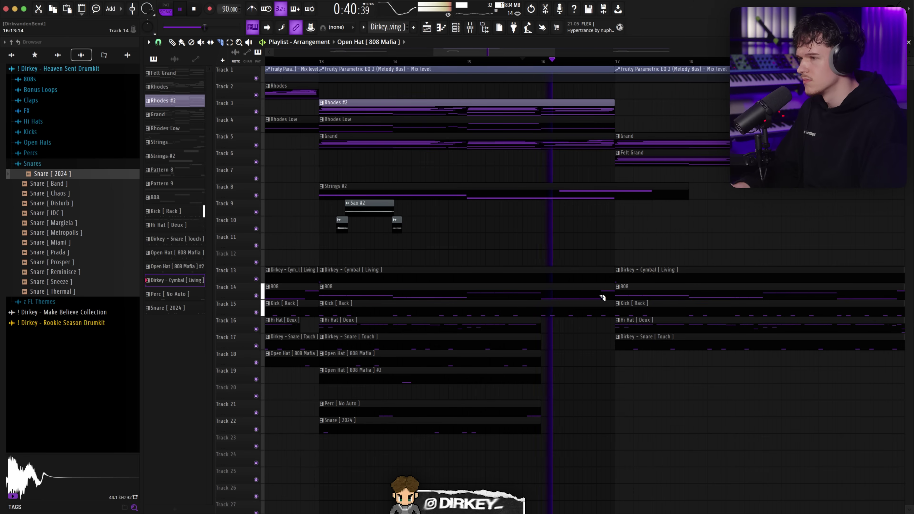
pyautogui.moveTo(589, 290); pyautogui.dragTo(589, 318)
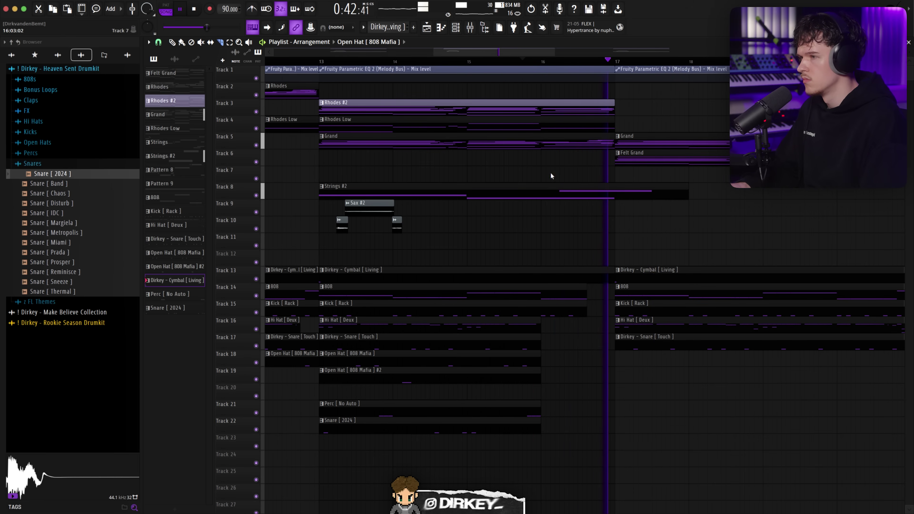
pyautogui.hotkey('ctrl', 'z')
# Step: Copy the Dirkey - Snare [ Touch ] clip to Track 20 and slice it down to a single hit late in bar 16
pyautogui.click(566, 61)
pyautogui.moveTo(418, 334); pyautogui.dragTo(674, 375)
pyautogui.press('space')
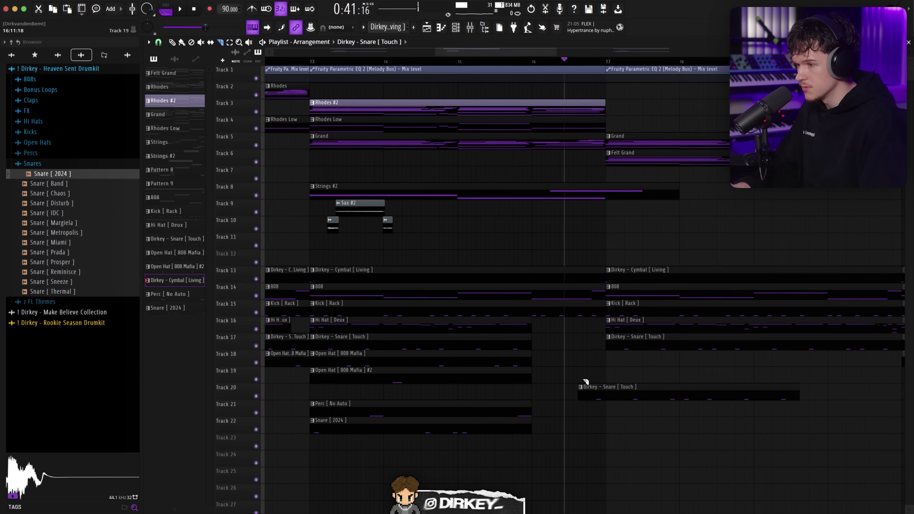
pyautogui.moveTo(601, 399); pyautogui.dragTo(591, 398)
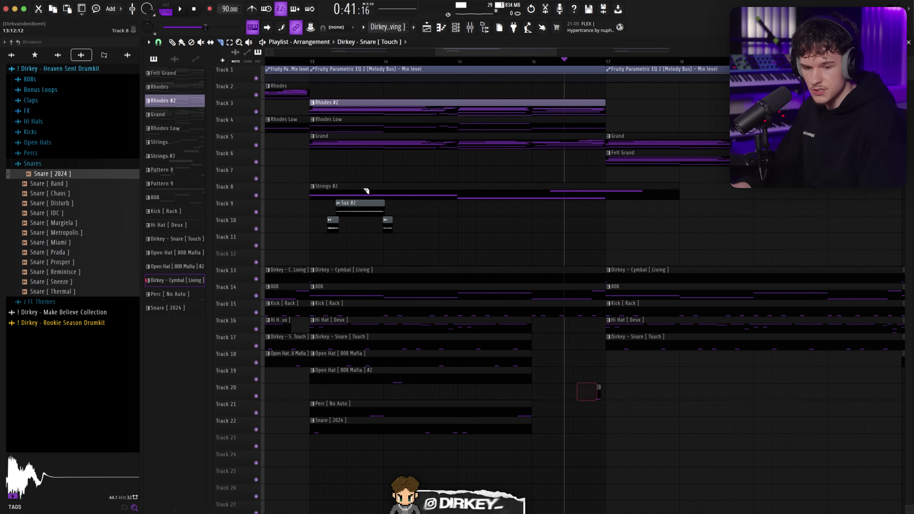
pyautogui.moveTo(598, 394); pyautogui.dragTo(591, 395)
pyautogui.press('space')
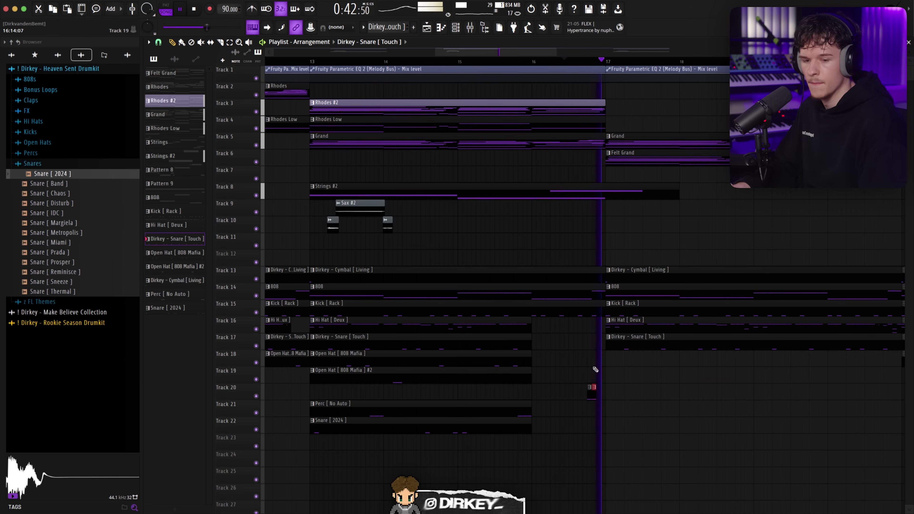
pyautogui.moveTo(594, 393); pyautogui.dragTo(603, 398)
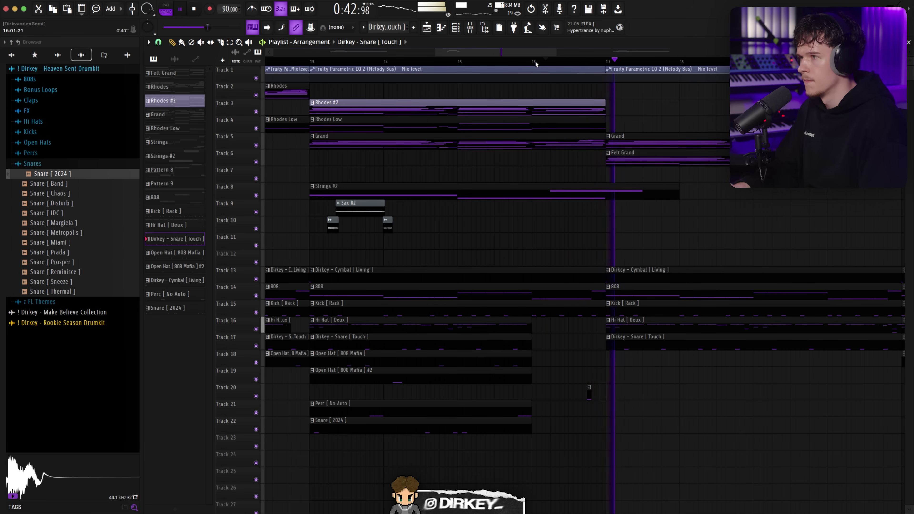
# Step: Cut the 808 and Kick [ Rack ] clips at bar 13 to about 3:10:00 long and delete the snare hit on Track 20
pyautogui.scroll(-3, 537, 65)
pyautogui.scroll(-3, 537, 65)
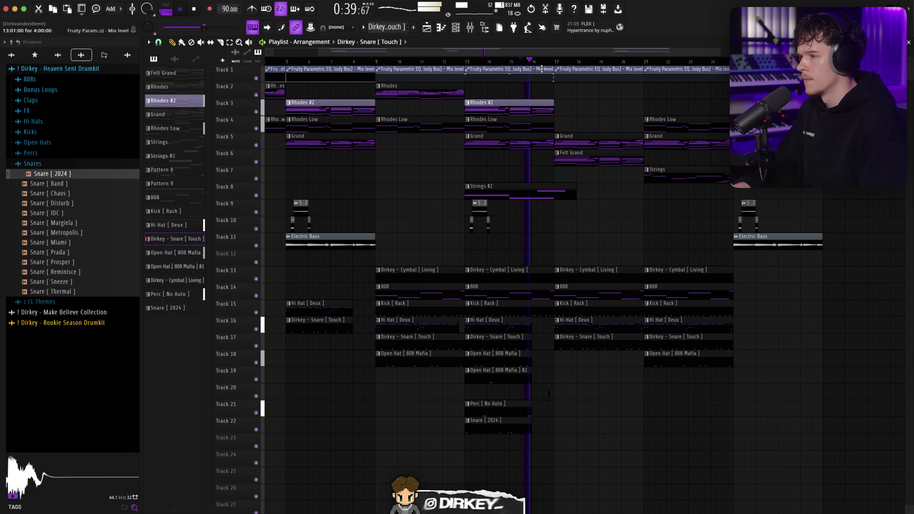
pyautogui.scroll(3, 538, 65)
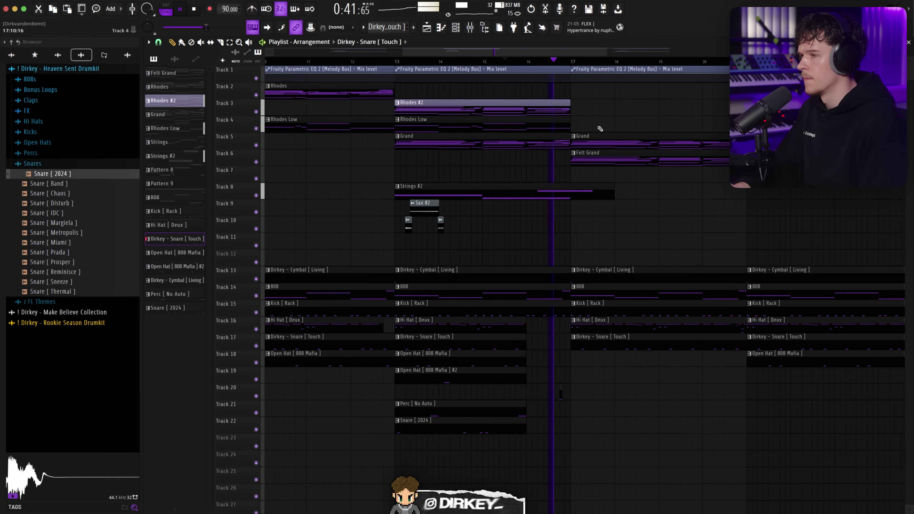
pyautogui.scroll(3, 552, 61)
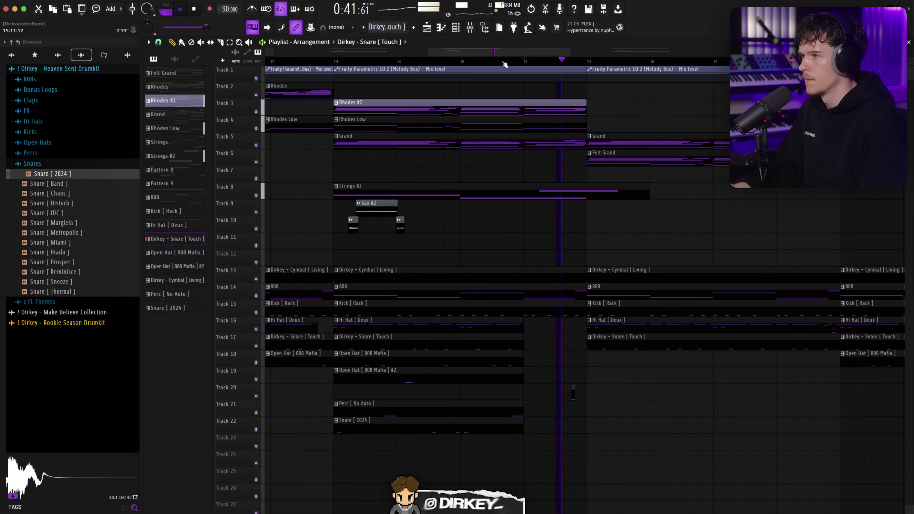
pyautogui.moveTo(580, 323); pyautogui.dragTo(561, 304)
pyautogui.click(569, 342)
pyautogui.rightClick(573, 343)
pyautogui.rightClick(573, 390)
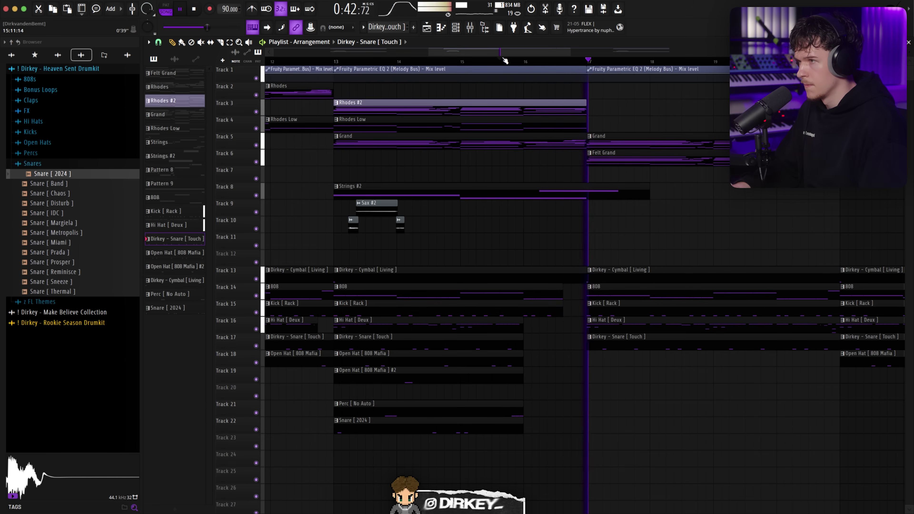
# Step: Make the 808 clip at bar 13 a unique pattern and check its notes in the piano roll
pyautogui.press('space')
pyautogui.rightClick(335, 292)
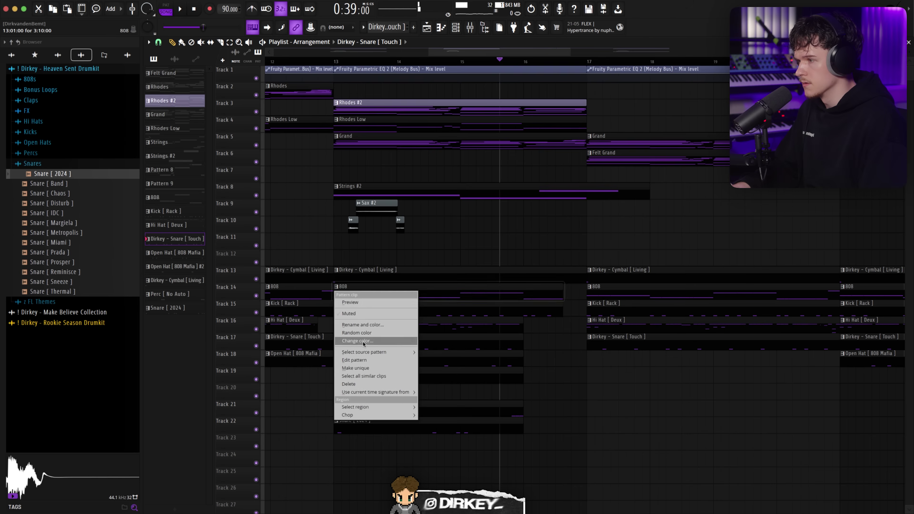
pyautogui.click(365, 369)
pyautogui.doubleClick(583, 299)
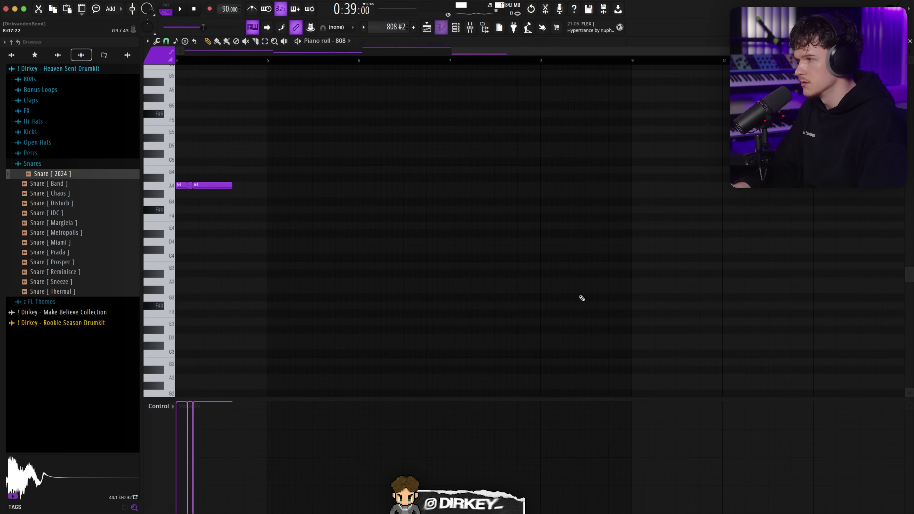
pyautogui.press('F5')
pyautogui.press('space')
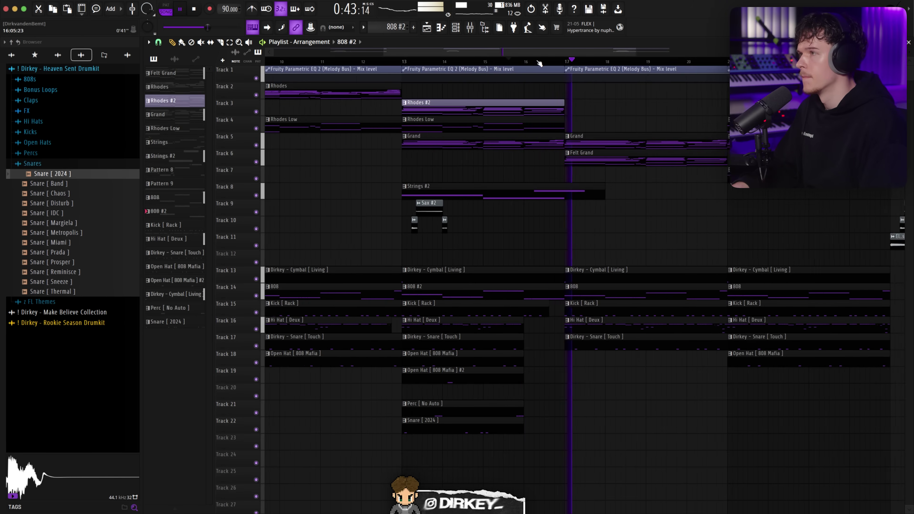
# Step: Replay the transition into bar 17 and trim the start of the 808 clip there so it begins at bar 18
pyautogui.scroll(-3, 576, 241)
pyautogui.scroll(3, 579, 62)
pyautogui.press('space')
pyautogui.press('space')
pyautogui.moveTo(519, 297); pyautogui.dragTo(557, 301)
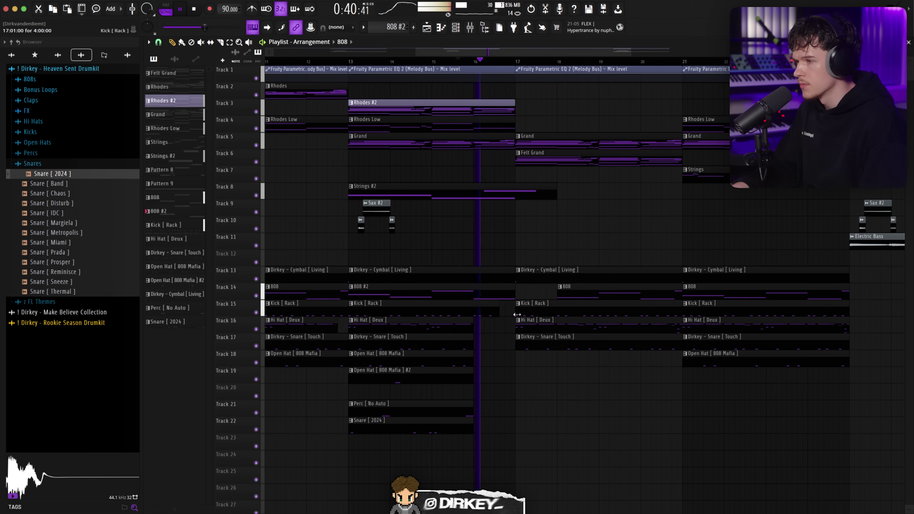
# Step: Trim the start of the Kick [ Rack ] and Dirkey - Snare [ Touch ] clips at bar 17 so both enter late in the bar
pyautogui.moveTo(515, 312); pyautogui.dragTo(552, 312)
pyautogui.moveTo(515, 346); pyautogui.dragTo(541, 345)
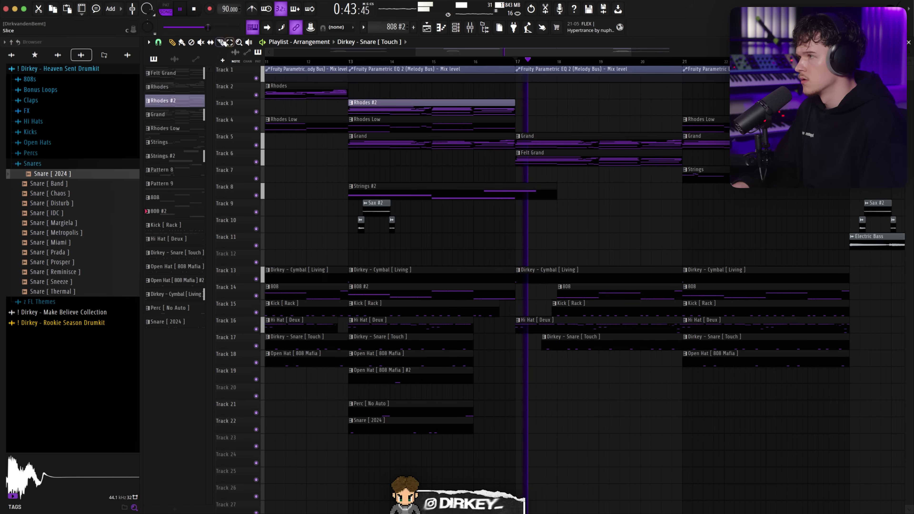
# Step: Try to slice off the end of the Hi Hat [ Deux ] clip in bar 20, then undo the cut
pyautogui.scroll(3, 559, 330)
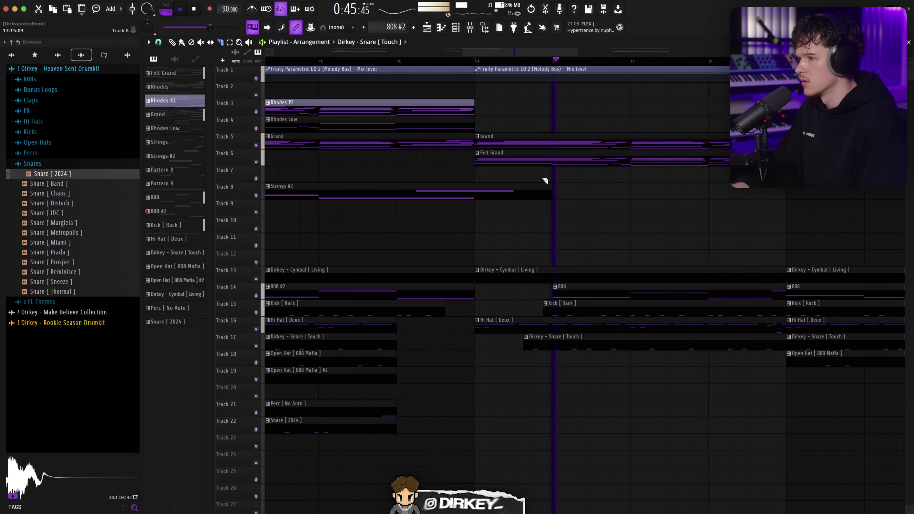
pyautogui.scroll(-1, 470, 61)
pyautogui.scroll(-3, 471, 62)
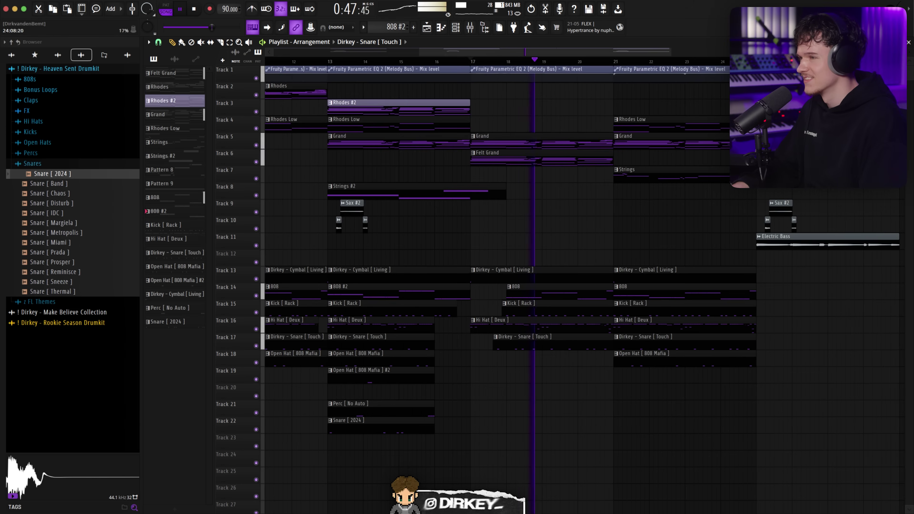
pyautogui.scroll(3, 618, 66)
pyautogui.click(220, 42)
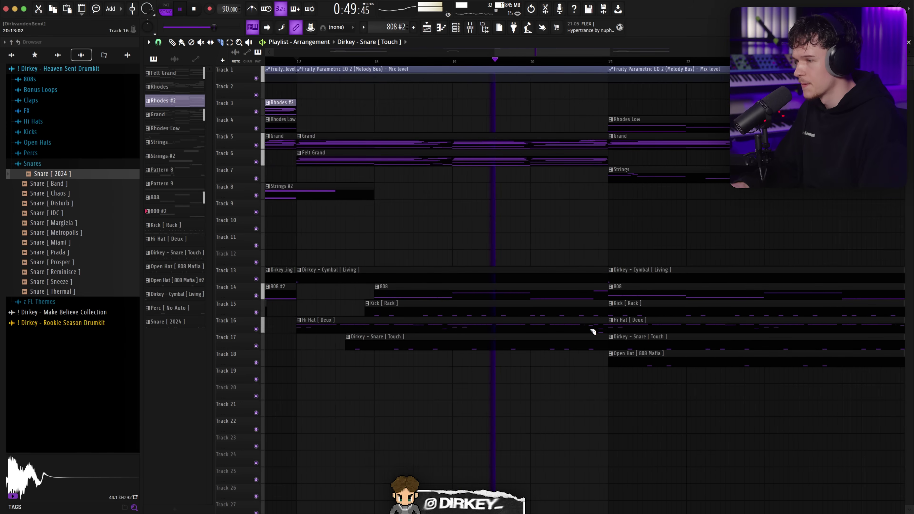
pyautogui.scroll(-5, 522, 64)
pyautogui.scroll(4, 521, 62)
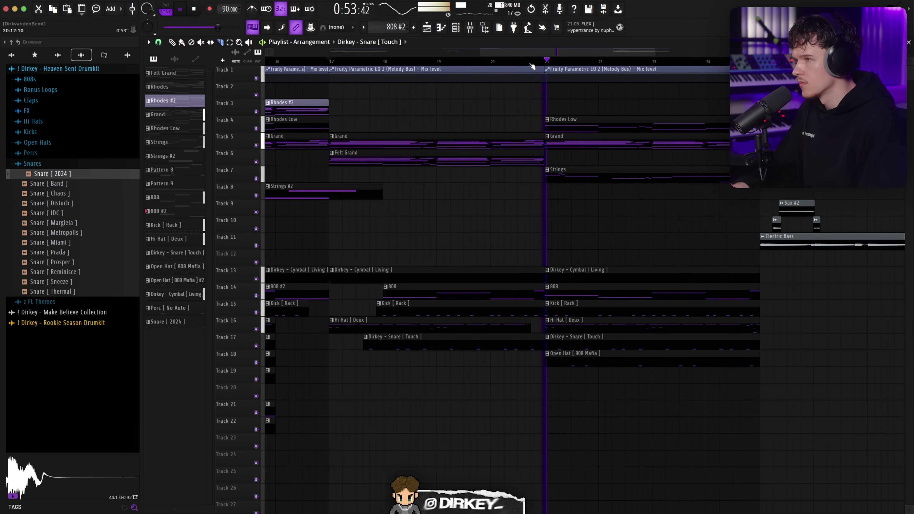
pyautogui.scroll(-3, 544, 62)
pyautogui.hotkey('ctrl', 'z')
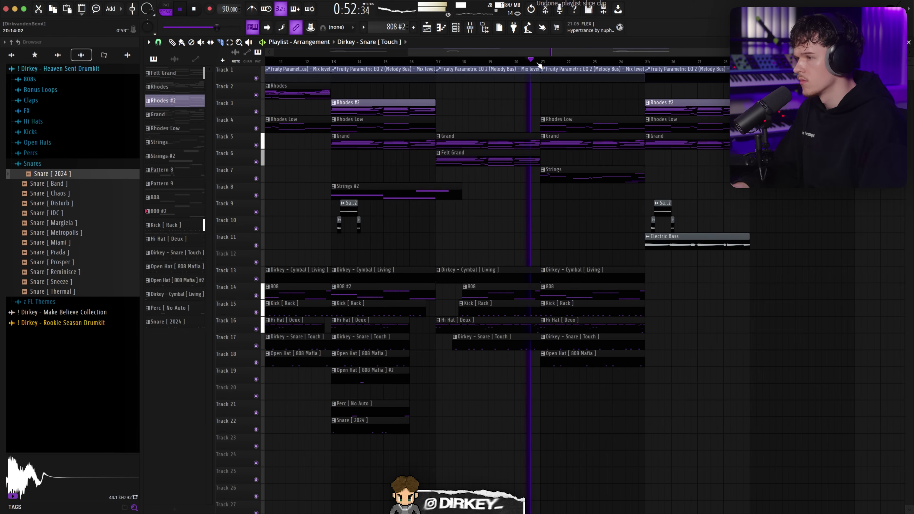
# Step: Try to cut a short drop-out into the Hi Hat [ Deux ] clip around bar 23, then undo it
pyautogui.scroll(2, 562, 63)
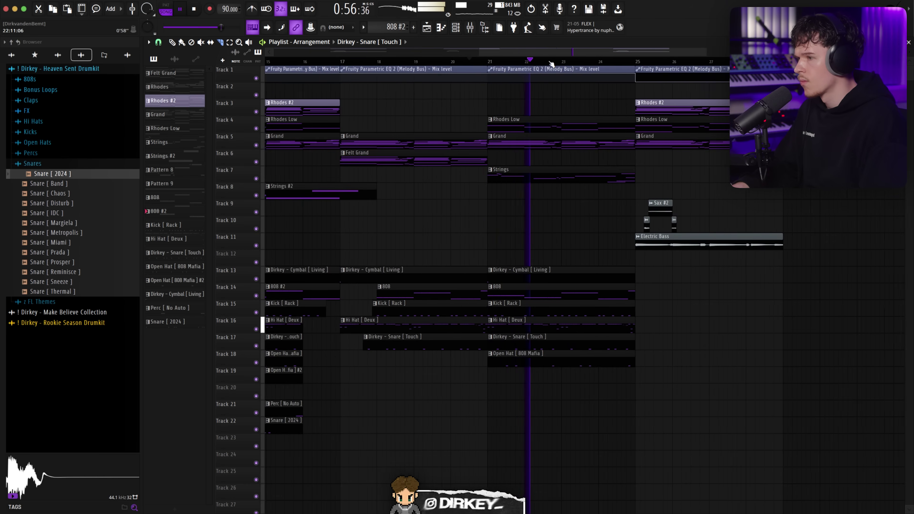
pyautogui.scroll(1, 551, 63)
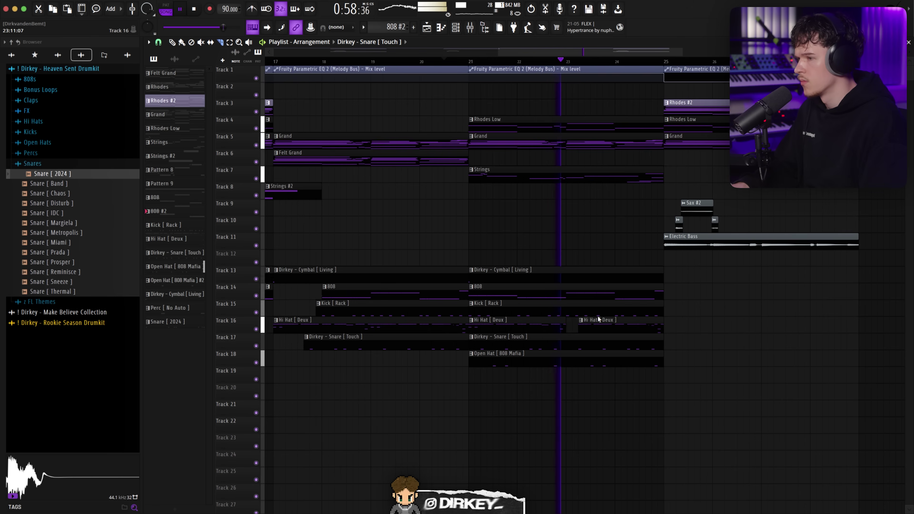
pyautogui.hotkey('ctrl', 'z')
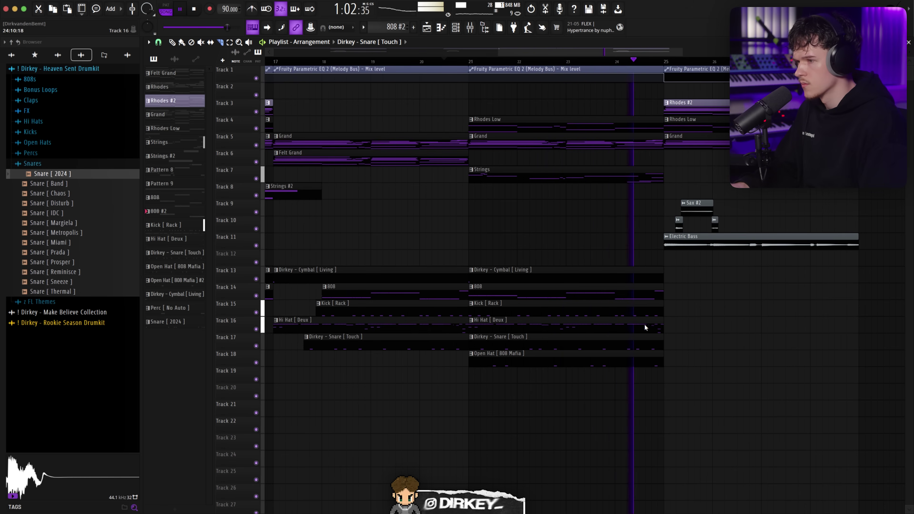
# Step: Slice off the last beat of the 808, Kick [ Rack ] and Hi Hat [ Deux ] clips in bar 24 and replay the transition
pyautogui.click(629, 61)
pyautogui.scroll(3, 628, 60)
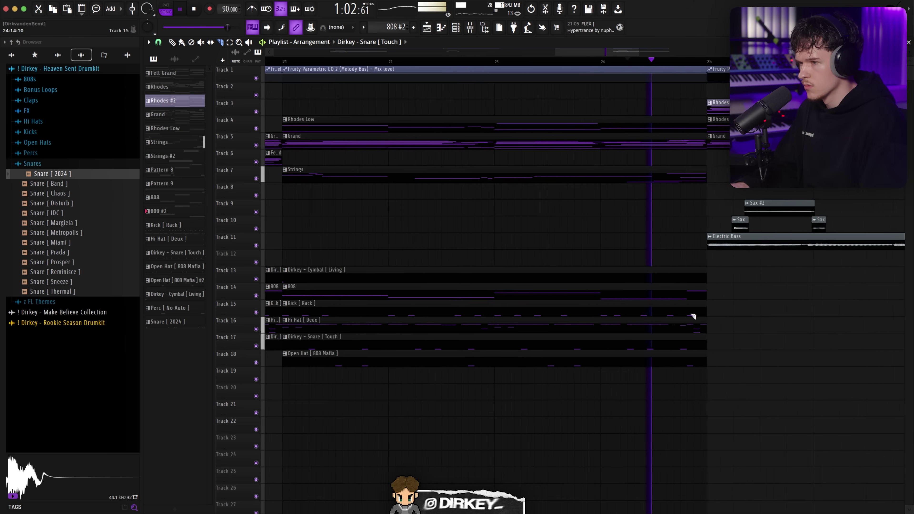
pyautogui.moveTo(688, 301); pyautogui.dragTo(681, 317)
pyautogui.click(634, 61)
pyautogui.scroll(-6, 633, 64)
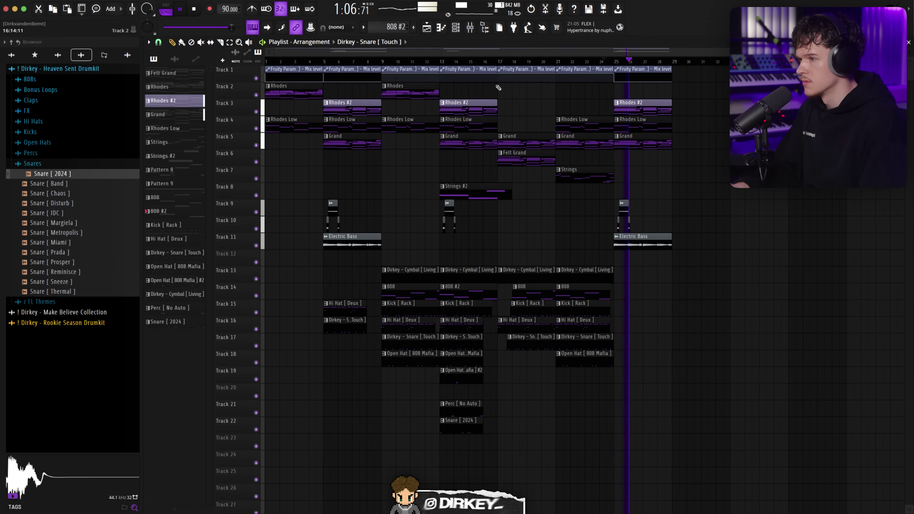
# Step: Duplicate all clips of bars 9 to 28 so the drum section and break repeat from bar 29, and play the result
pyautogui.moveTo(672, 66); pyautogui.dragTo(384, 506)
pyautogui.hotkey('ctrl', 'b')
pyautogui.scroll(-3, 527, 288)
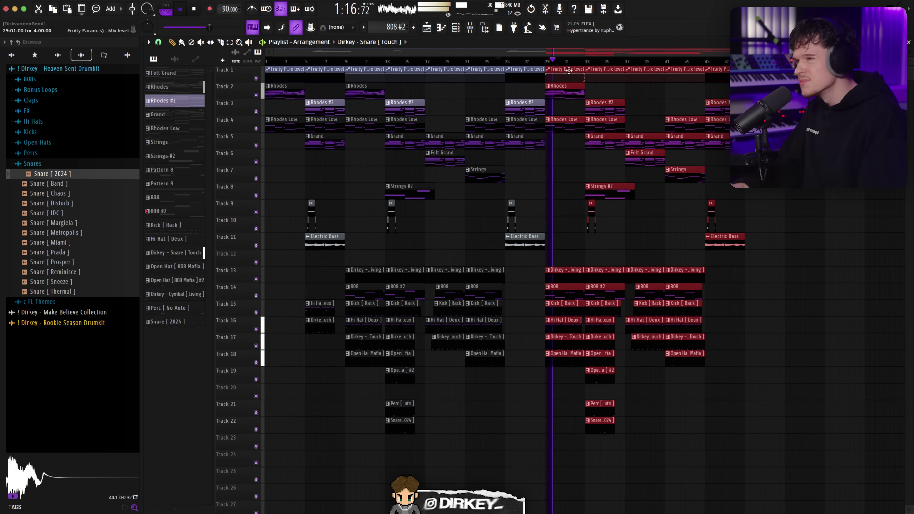
pyautogui.hotkey('ctrl', 'd')
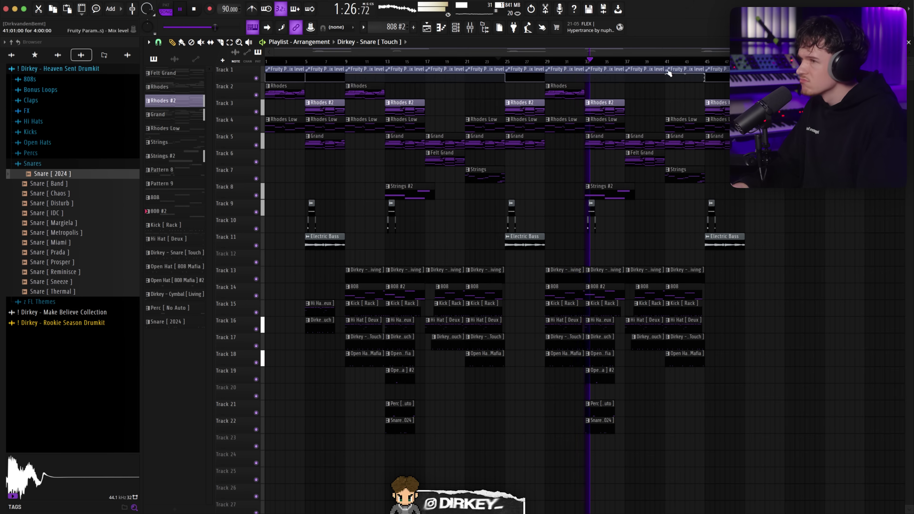
pyautogui.click(686, 62)
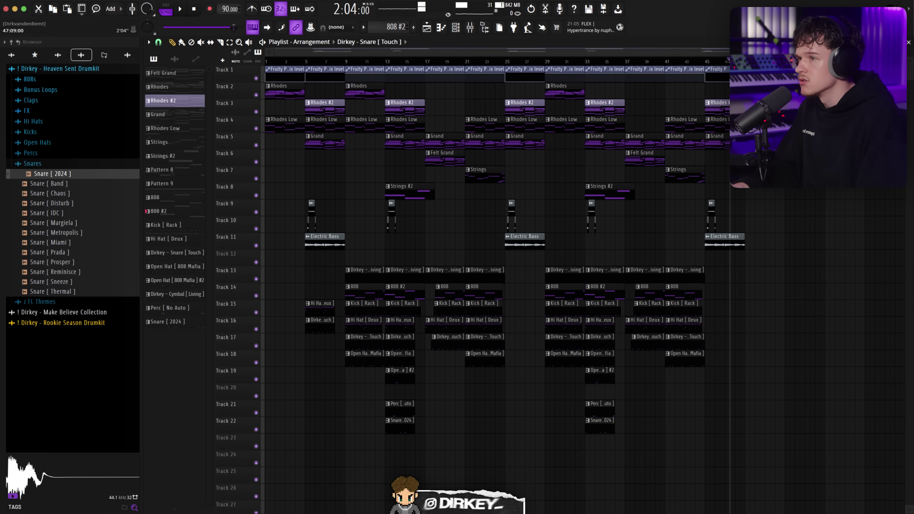
# Step: Duplicate all clips of bars 29 to 48 so the section repeats from bar 49
pyautogui.moveTo(762, 67); pyautogui.dragTo(550, 430)
pyautogui.hotkey('ctrl', 'b')
pyautogui.hscroll(4, 730, 241)
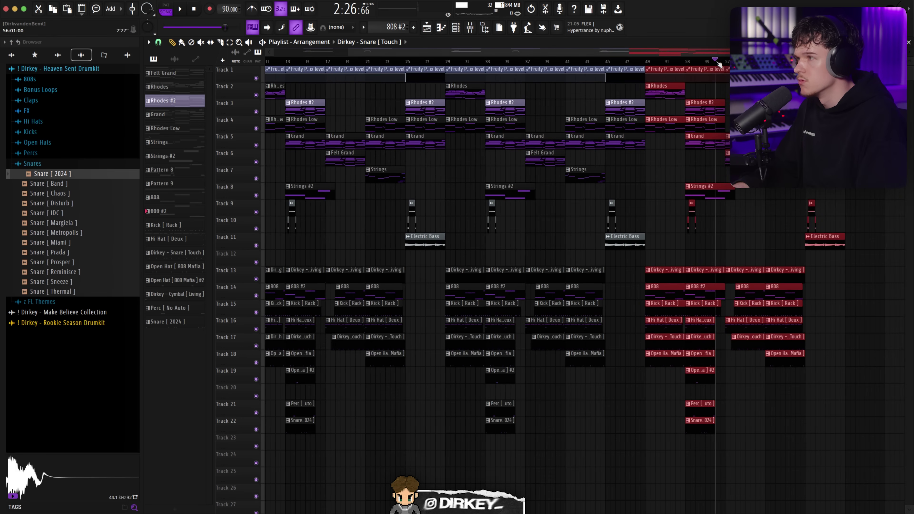
# Step: Try deleting the copied clips from bar 57 onward together with the Strings #2 clip, then undo the deletion
pyautogui.moveTo(862, 74); pyautogui.dragTo(734, 374)
pyautogui.press('Delete')
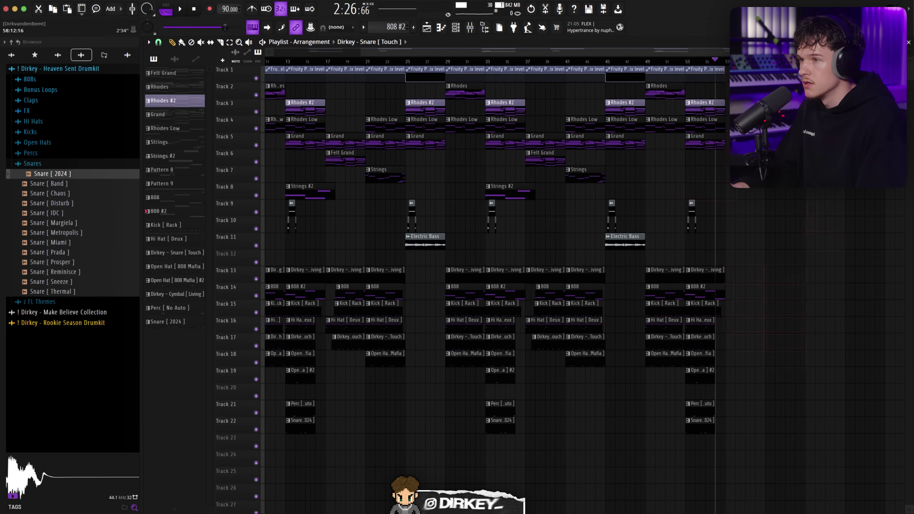
pyautogui.scroll(5, 730, 62)
pyautogui.hotkey('ctrl', 'z')
pyautogui.scroll(-4, 732, 62)
# Step: Delete all copied clips from bar 57 onward, keeping the Strings #2 clip that starts at bar 53
pyautogui.moveTo(866, 74); pyautogui.dragTo(748, 158)
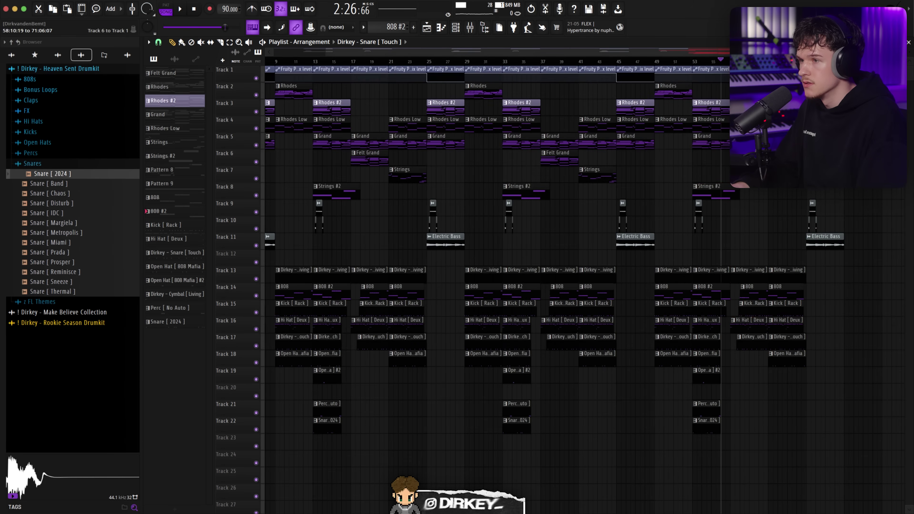
pyautogui.moveTo(863, 192); pyautogui.dragTo(751, 386)
pyautogui.press('Delete')
# Step: Play the ending and shorten the last Strings #2 clip so it stops at bar 57
pyautogui.press('space')
pyautogui.scroll(4, 756, 62)
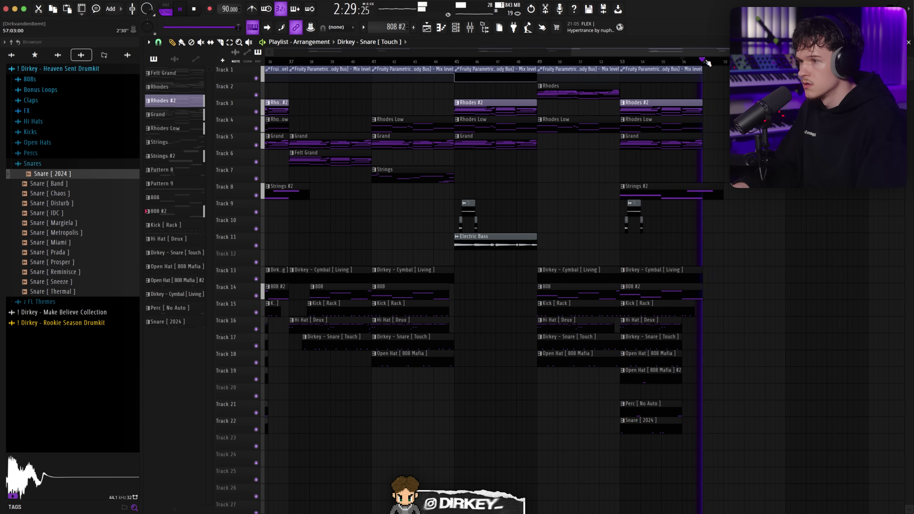
pyautogui.press('space')
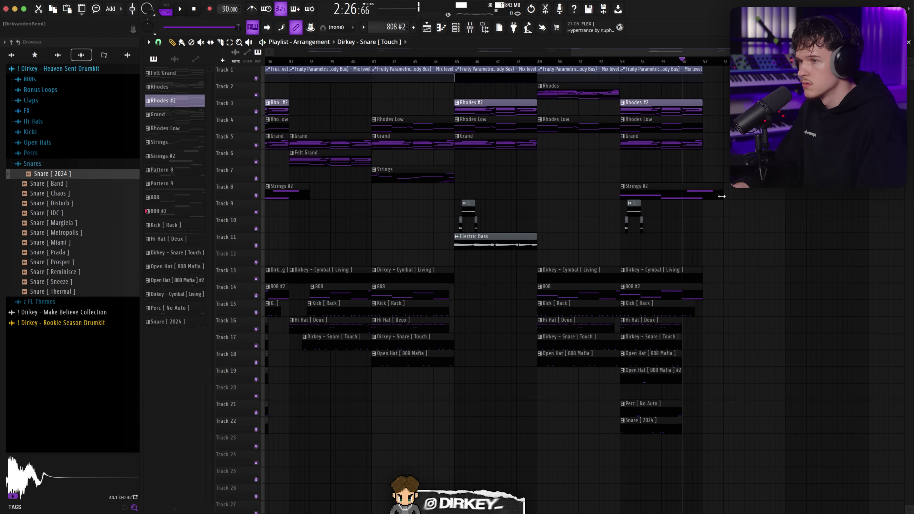
pyautogui.press('space')
pyautogui.moveTo(721, 196); pyautogui.dragTo(700, 195)
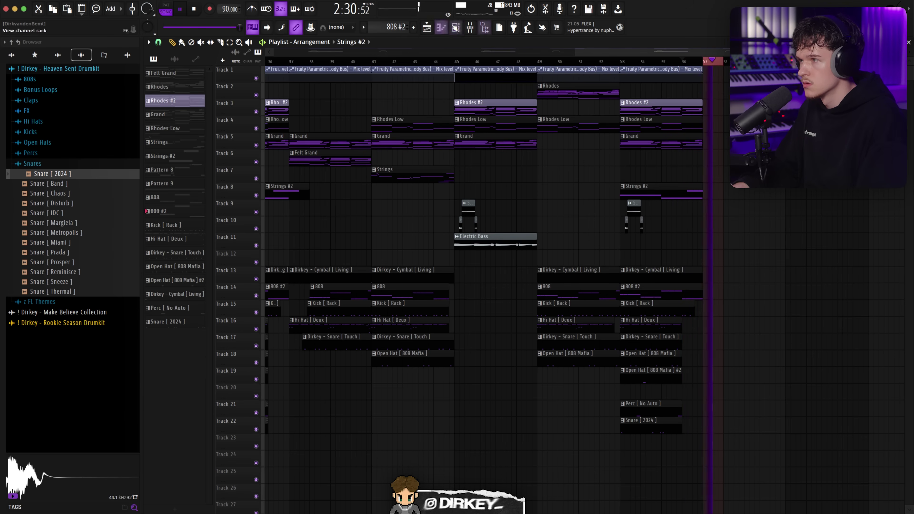
# Step: Stop playback and create an automation clip for the master volume from the mixer
pyautogui.press('space')
pyautogui.press('F9')
pyautogui.rightClick(464, 314)
pyautogui.click(494, 375)
# Step: Review the arrangement by highlighting its sections, from the intro at bar 5 through the break at bar 25 to the repeats from bar 29
pyautogui.scroll(-3, 664, 62)
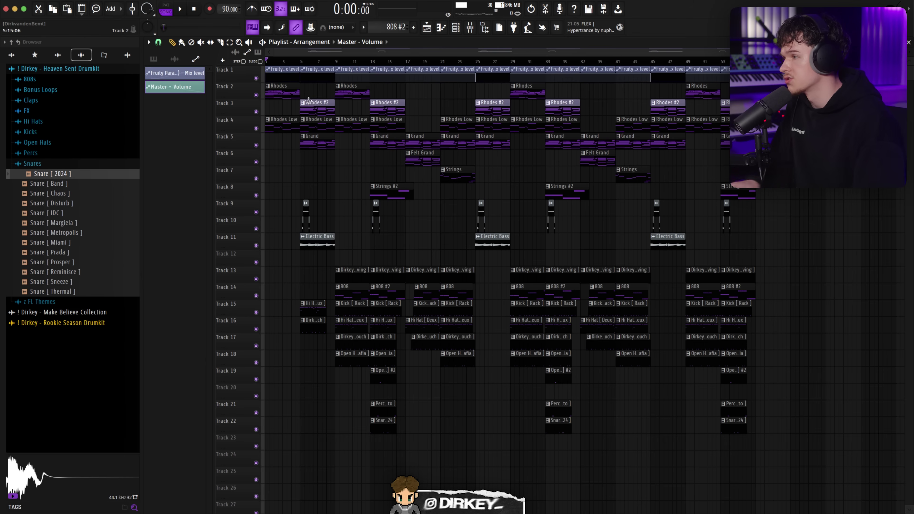
pyautogui.moveTo(323, 283); pyautogui.dragTo(298, 46)
pyautogui.moveTo(394, 467); pyautogui.dragTo(354, 63)
pyautogui.moveTo(464, 399); pyautogui.dragTo(415, 63)
pyautogui.moveTo(496, 283); pyautogui.dragTo(499, 34)
pyautogui.moveTo(531, 466); pyautogui.dragTo(735, 62)
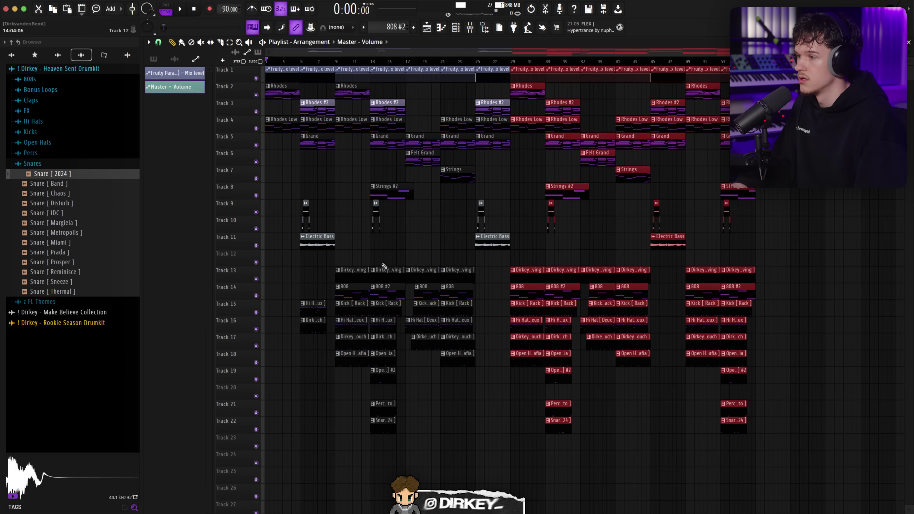
pyautogui.click(377, 259)
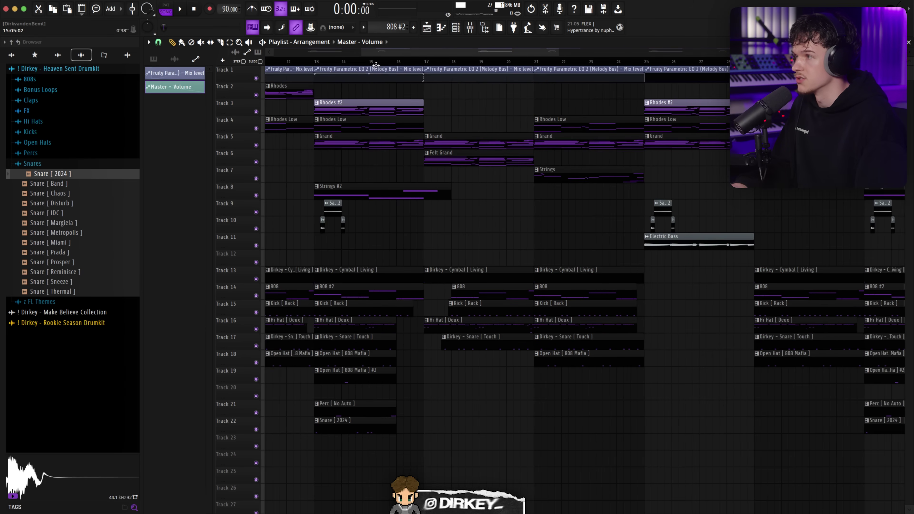